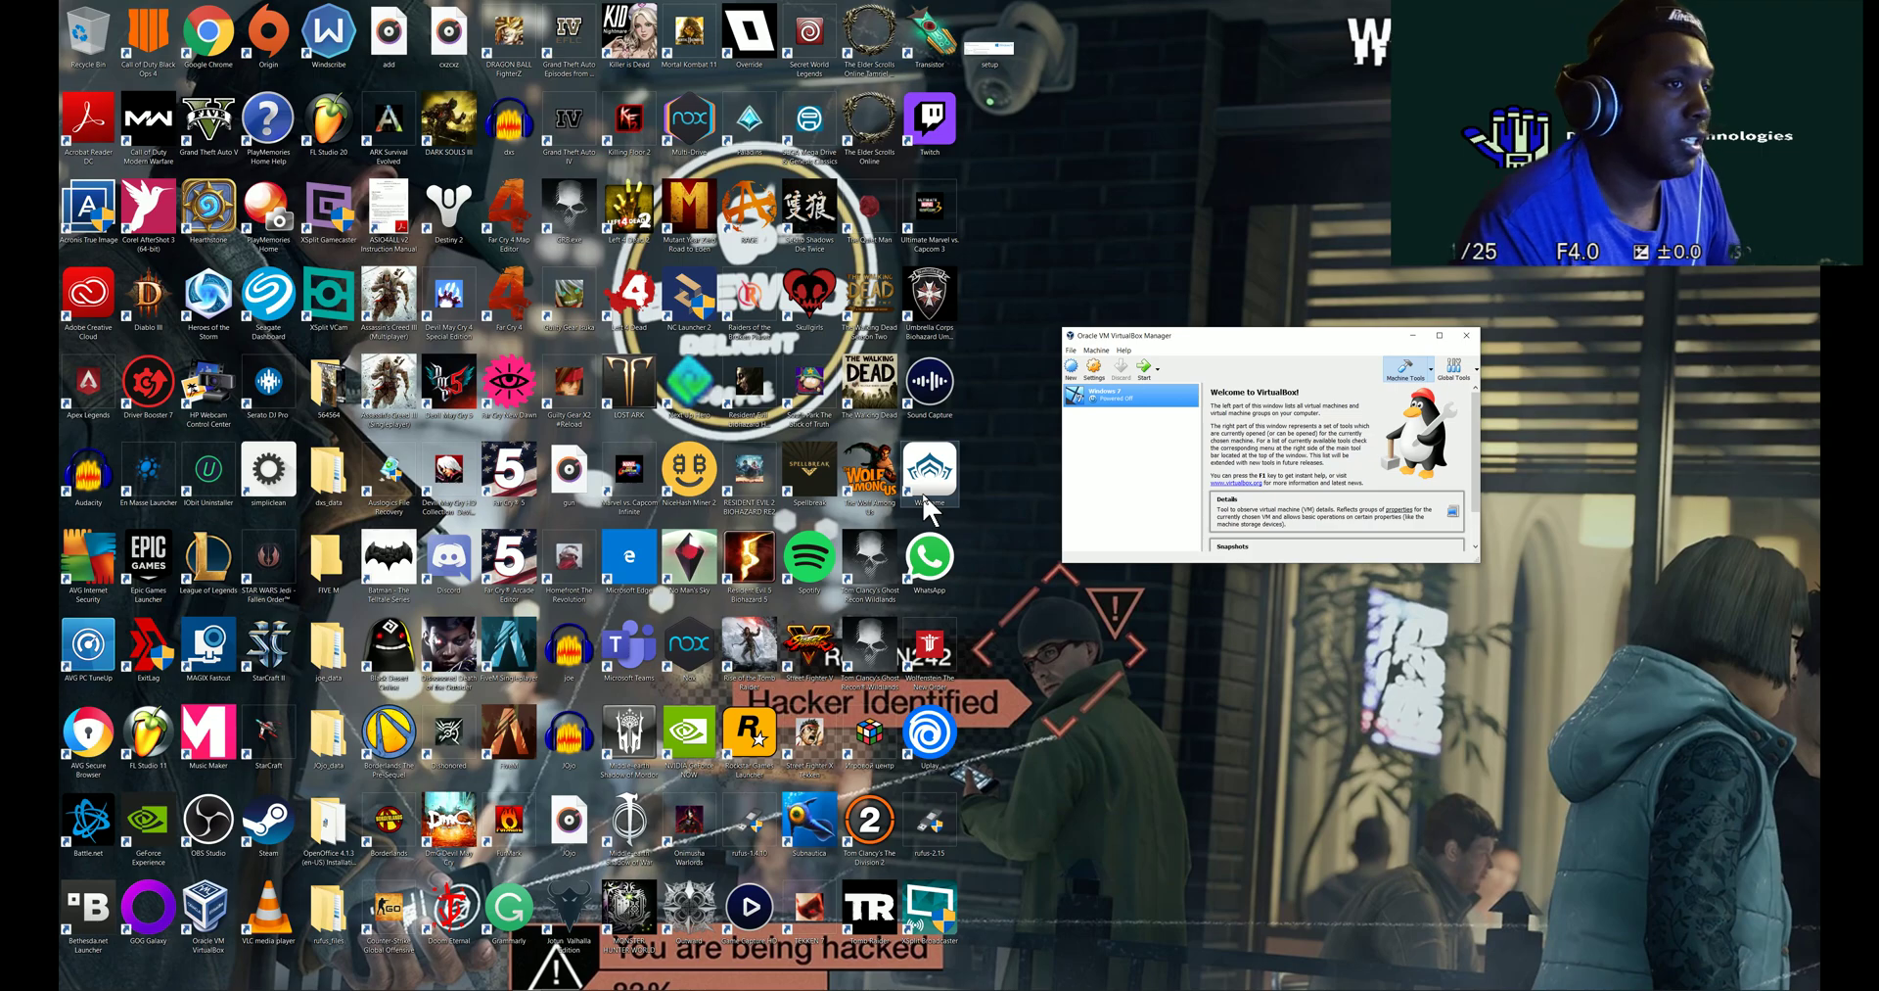
- Create a new virtual machine named WIN10, type Microsoft Windows, version Windows 10 (64-bit)
{"action": "left_click", "coordinate": [1073, 367]}
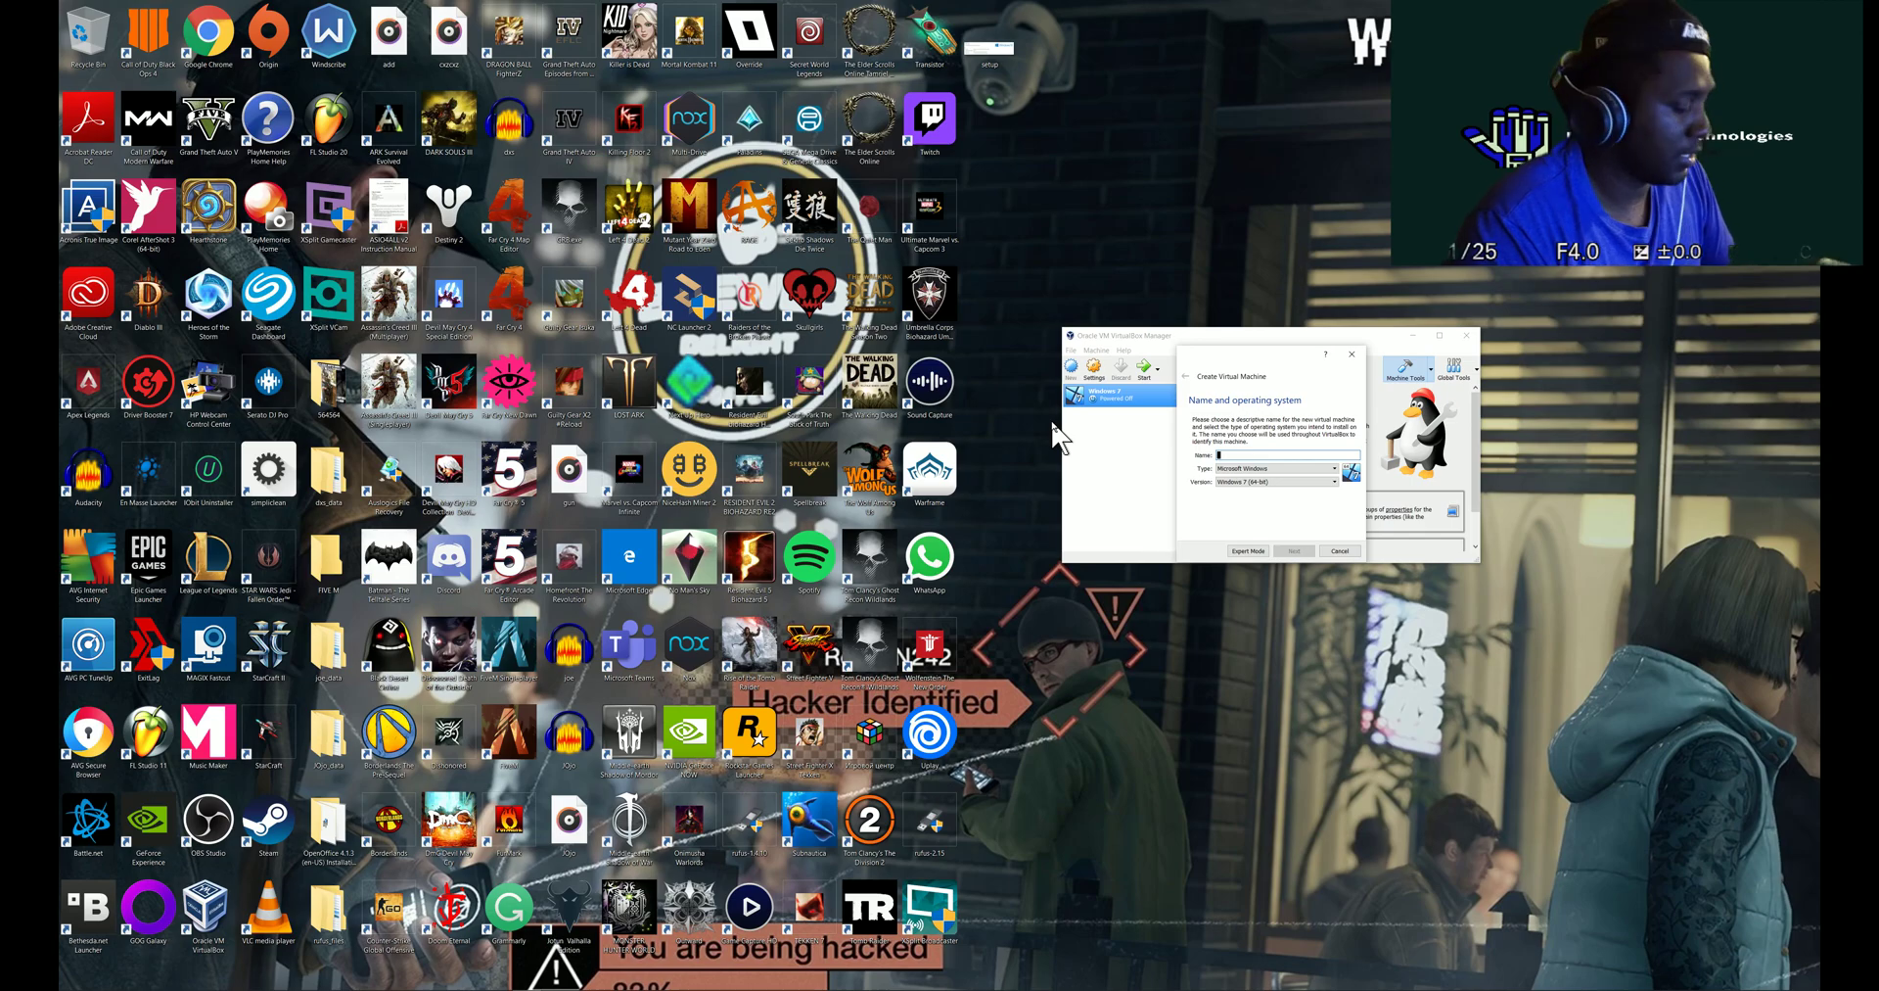
{"action": "type", "text": "WIN"}
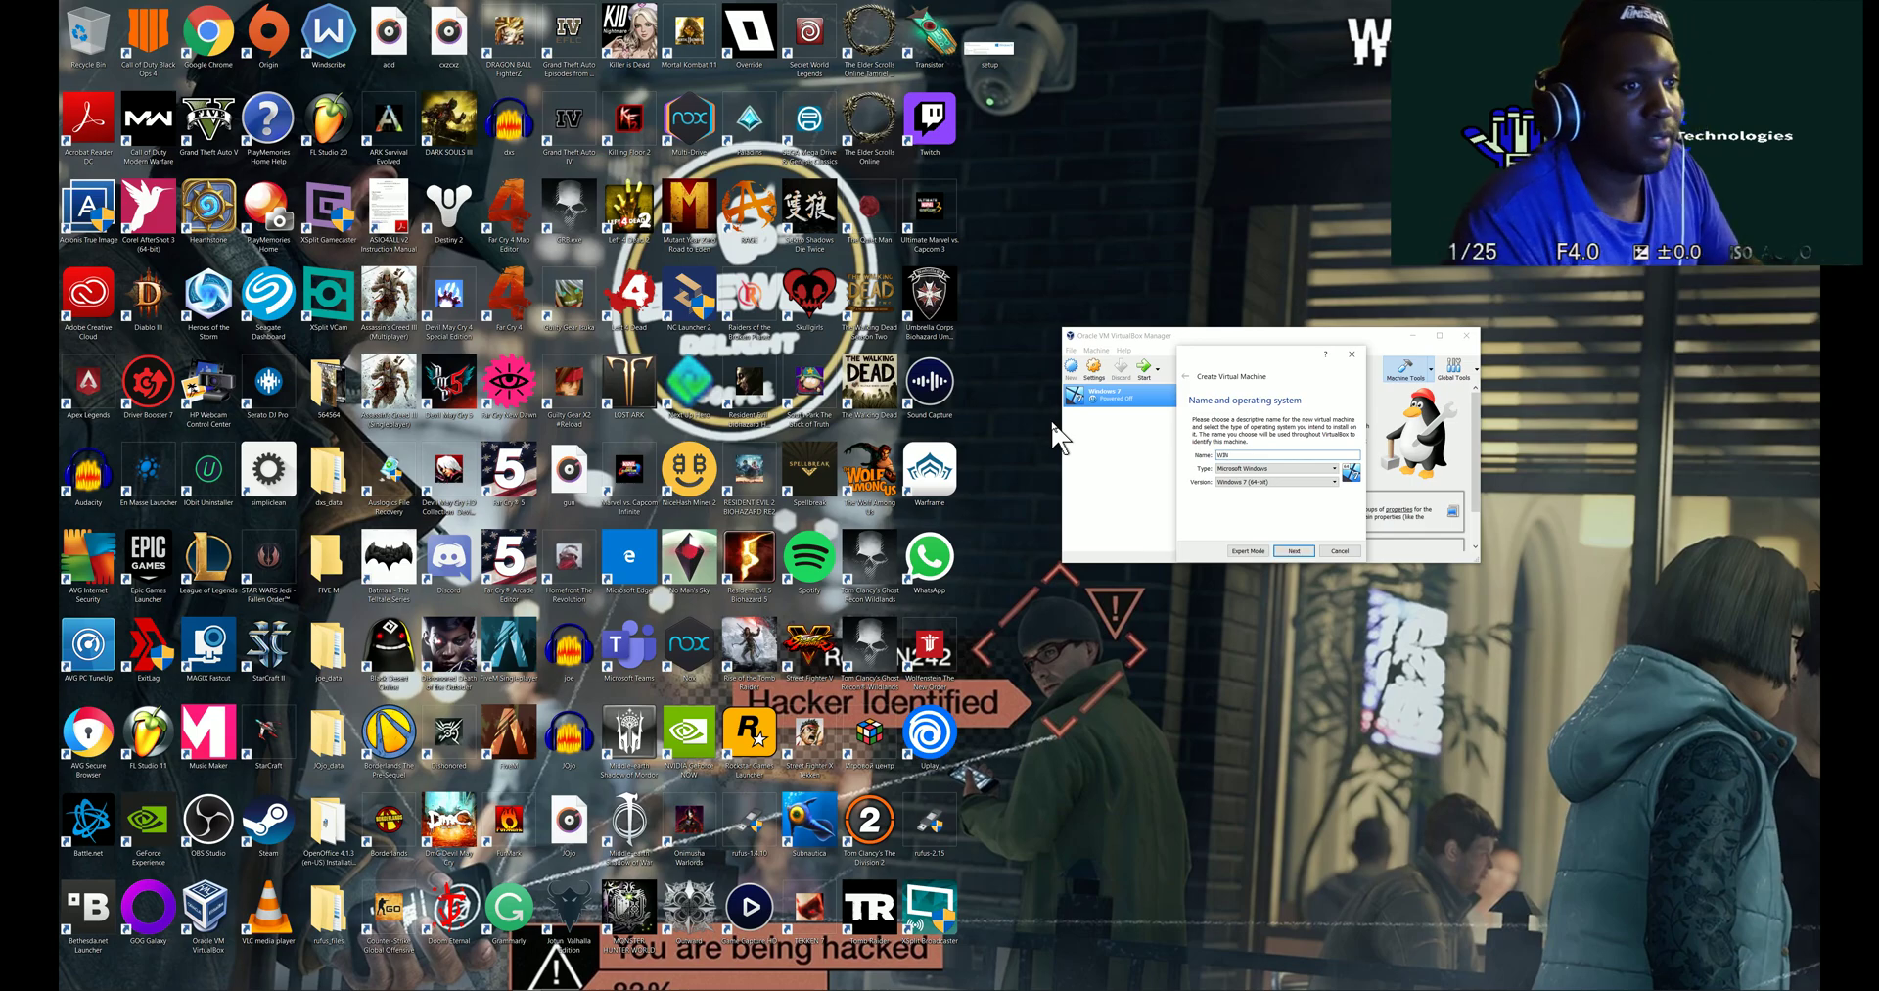
{"action": "type", "text": "10"}
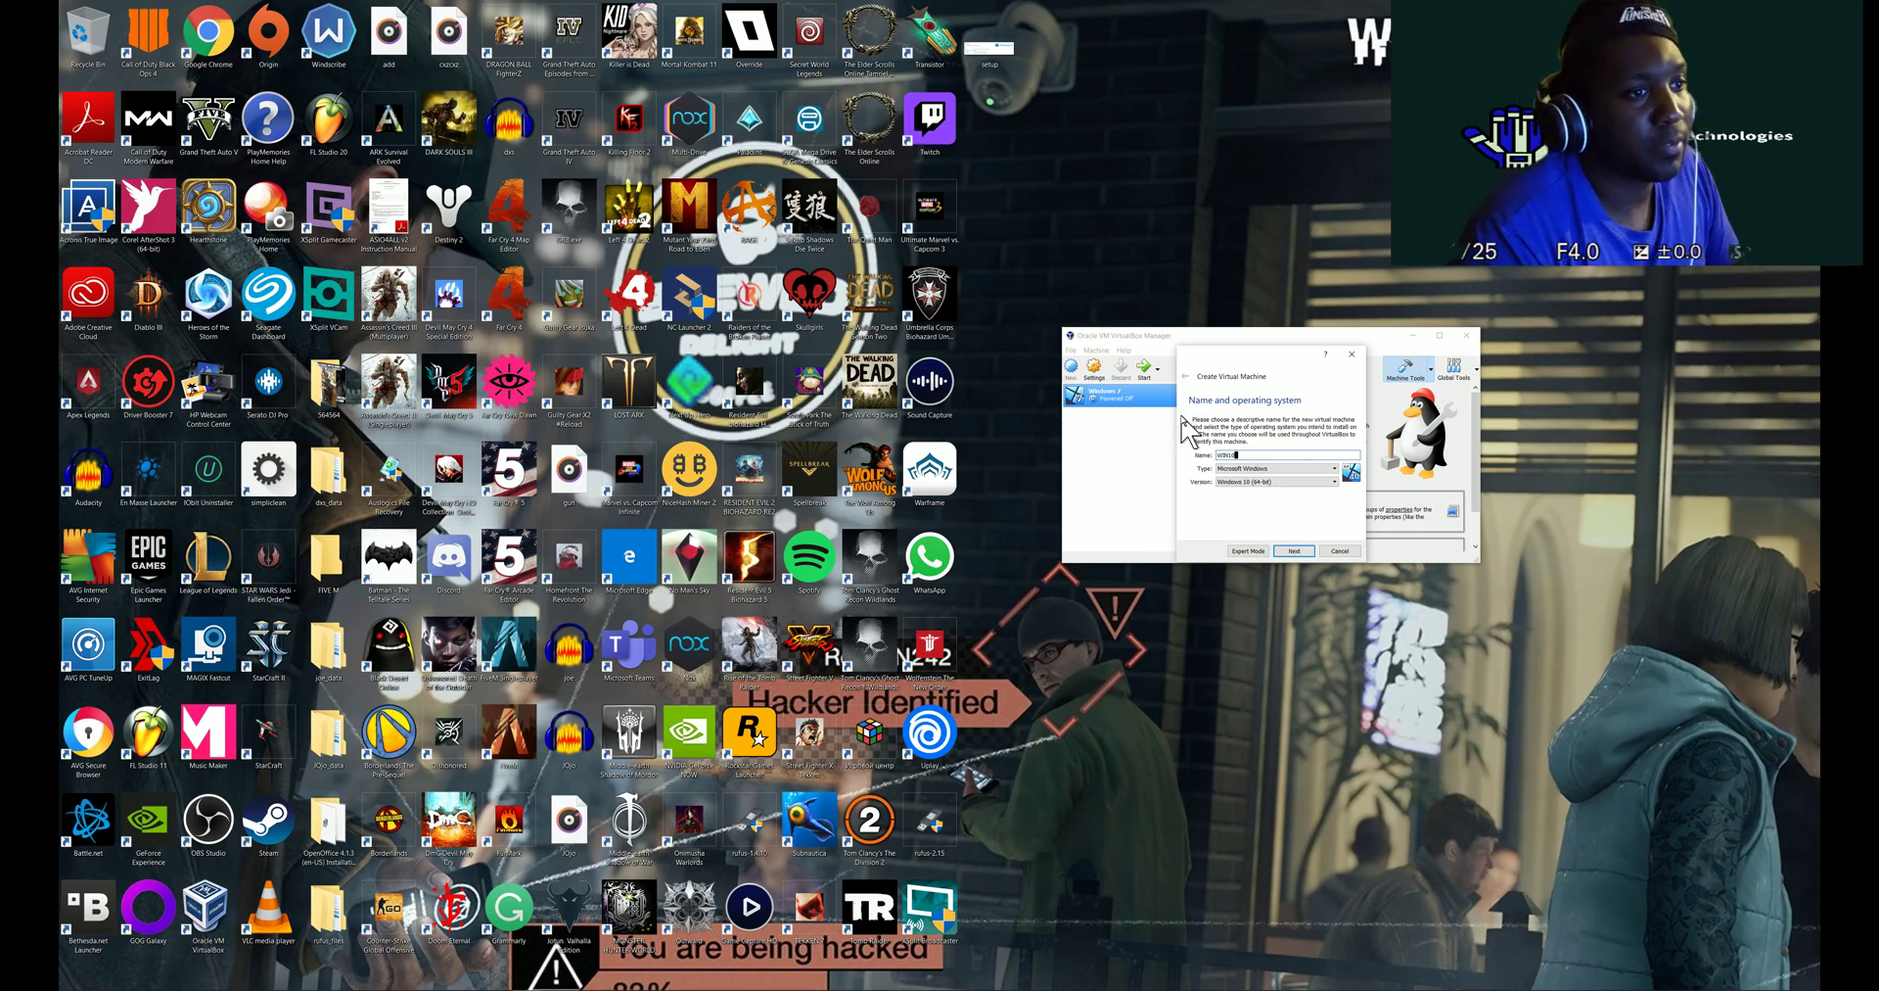
{"action": "left_click_drag", "start_coordinate": [1250, 370], "coordinate": [848, 431]}
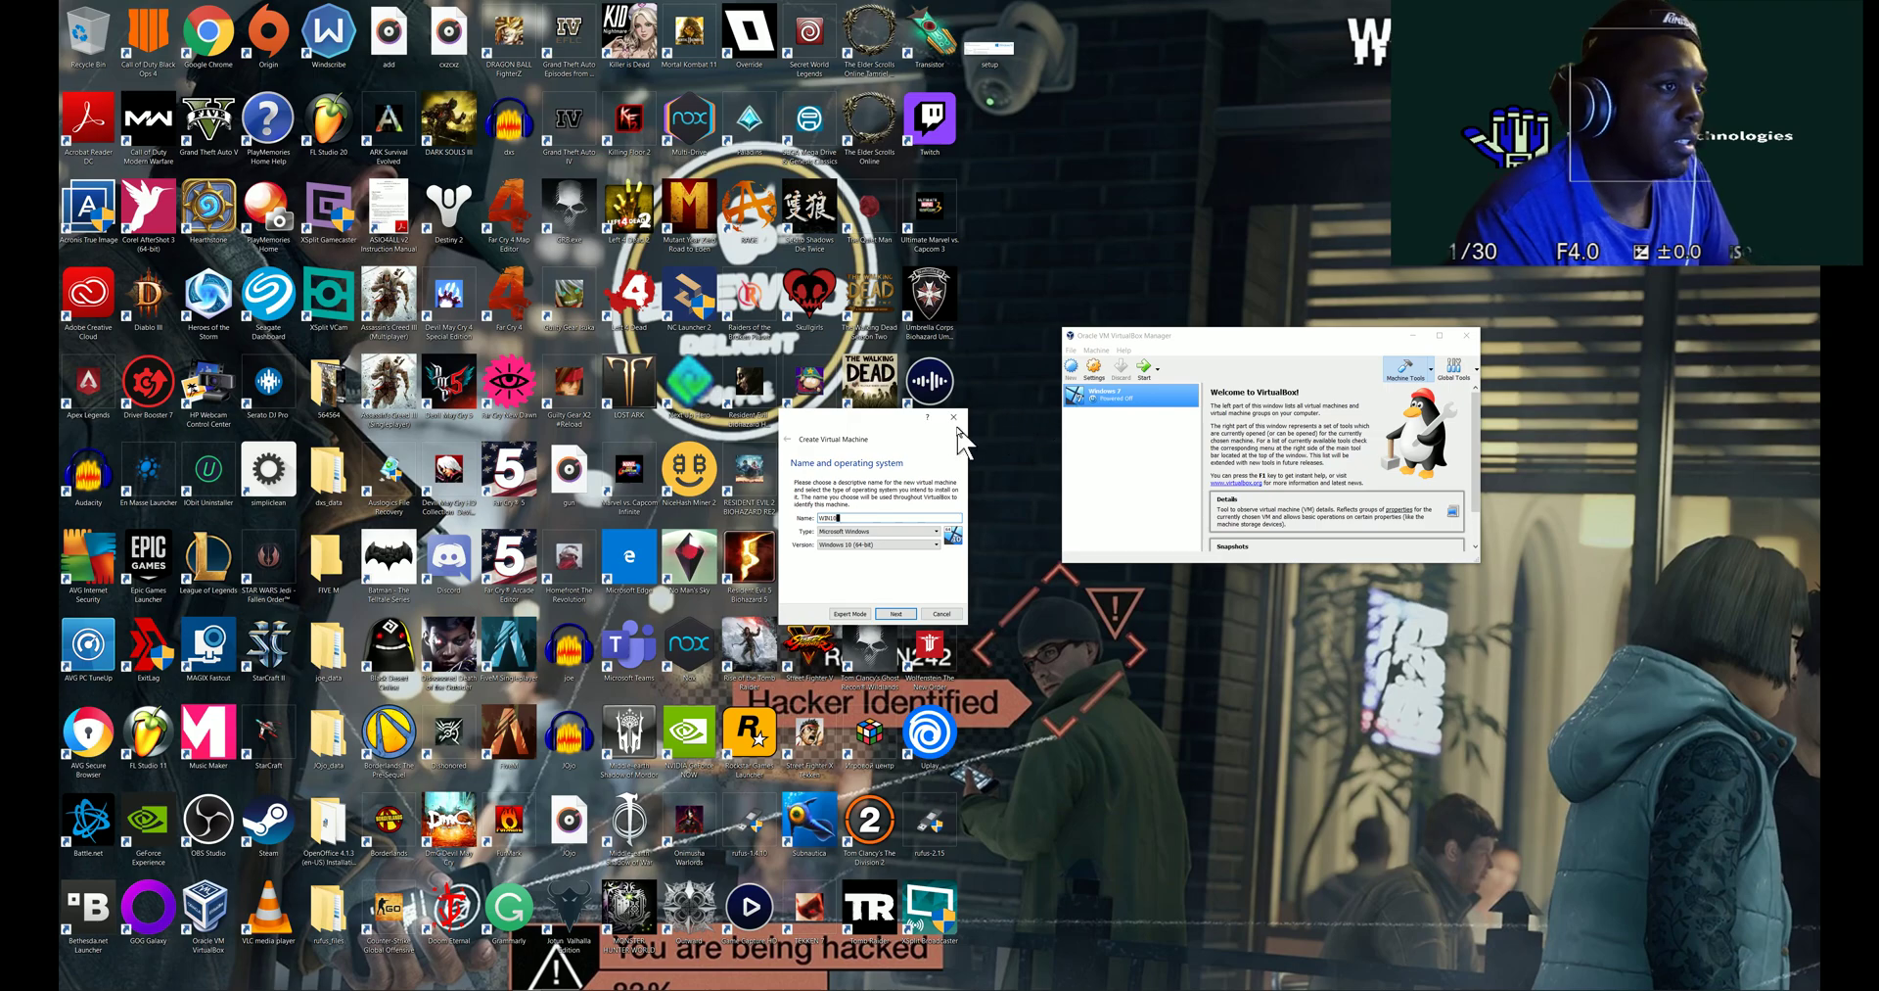
{"action": "left_click_drag", "start_coordinate": [886, 413], "coordinate": [974, 332]}
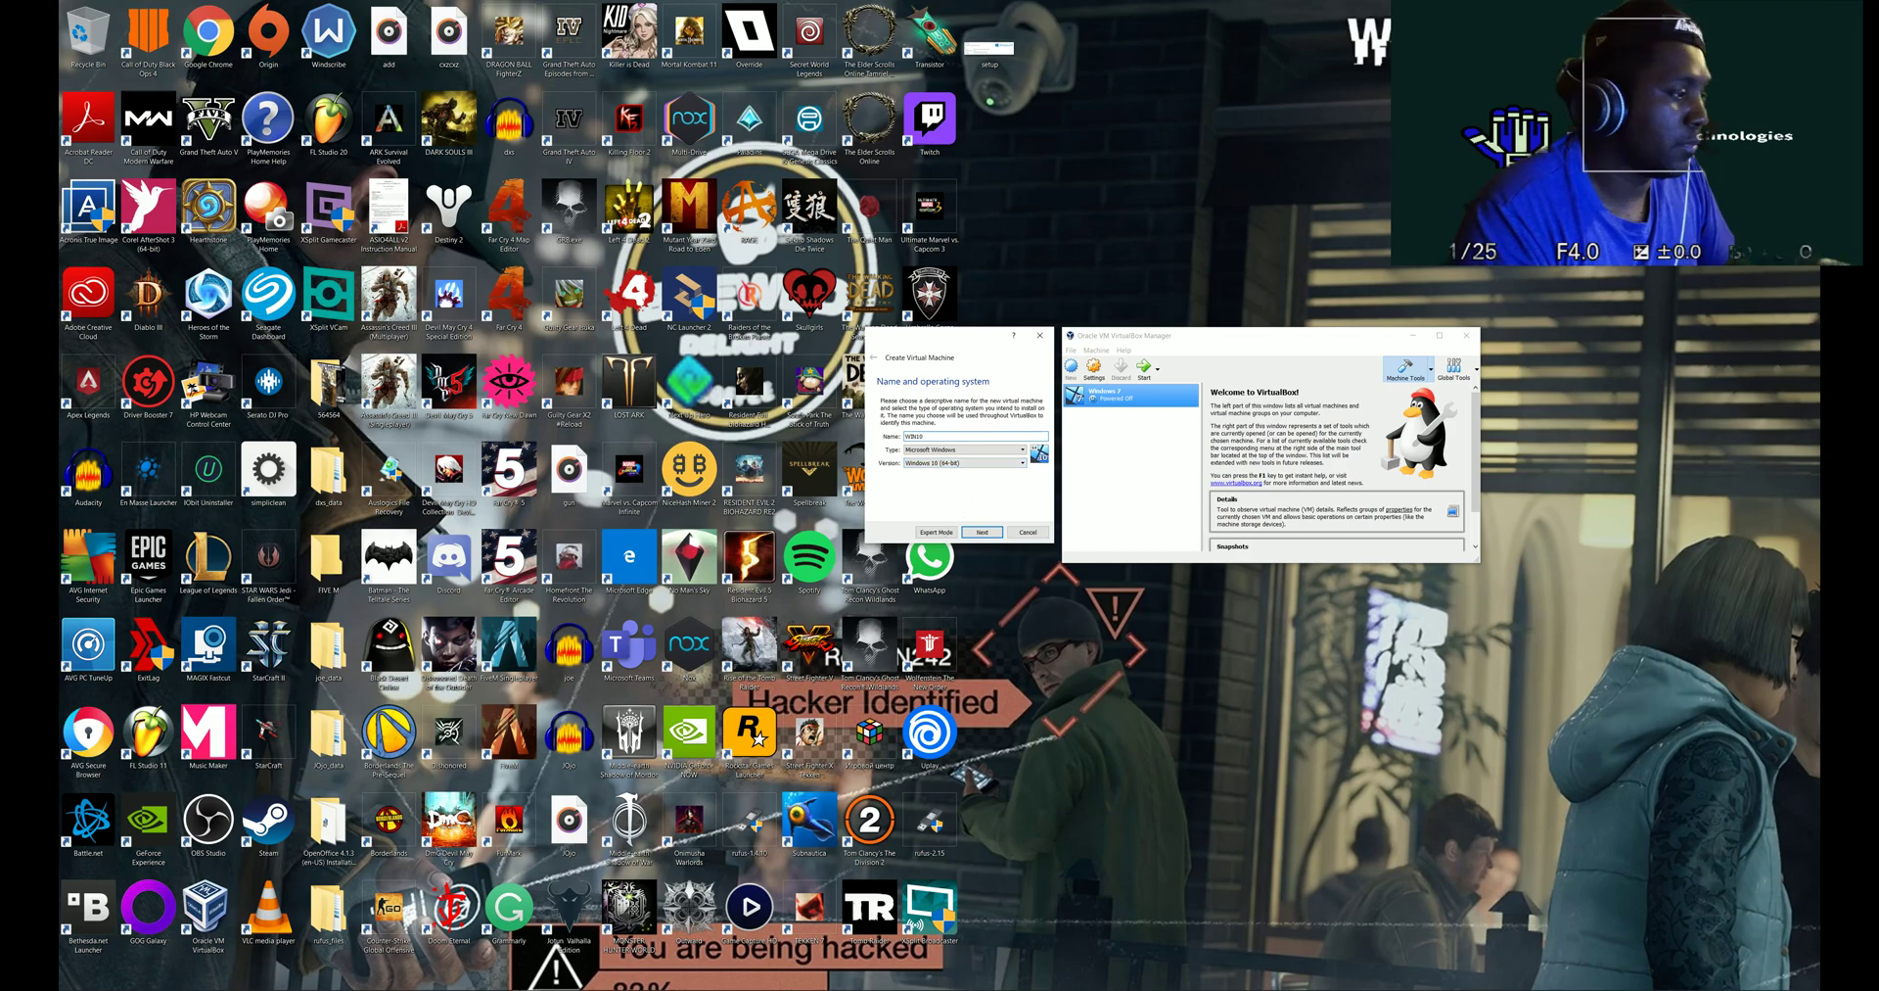
- Google 'virtualbox 64 bit windows ENABLED' in Chrome and expand 'How do I fix 64 bit VirtualBox?'
{"action": "mouse_move", "coordinate": [441, 987]}
{"action": "left_click", "coordinate": [214, 979]}
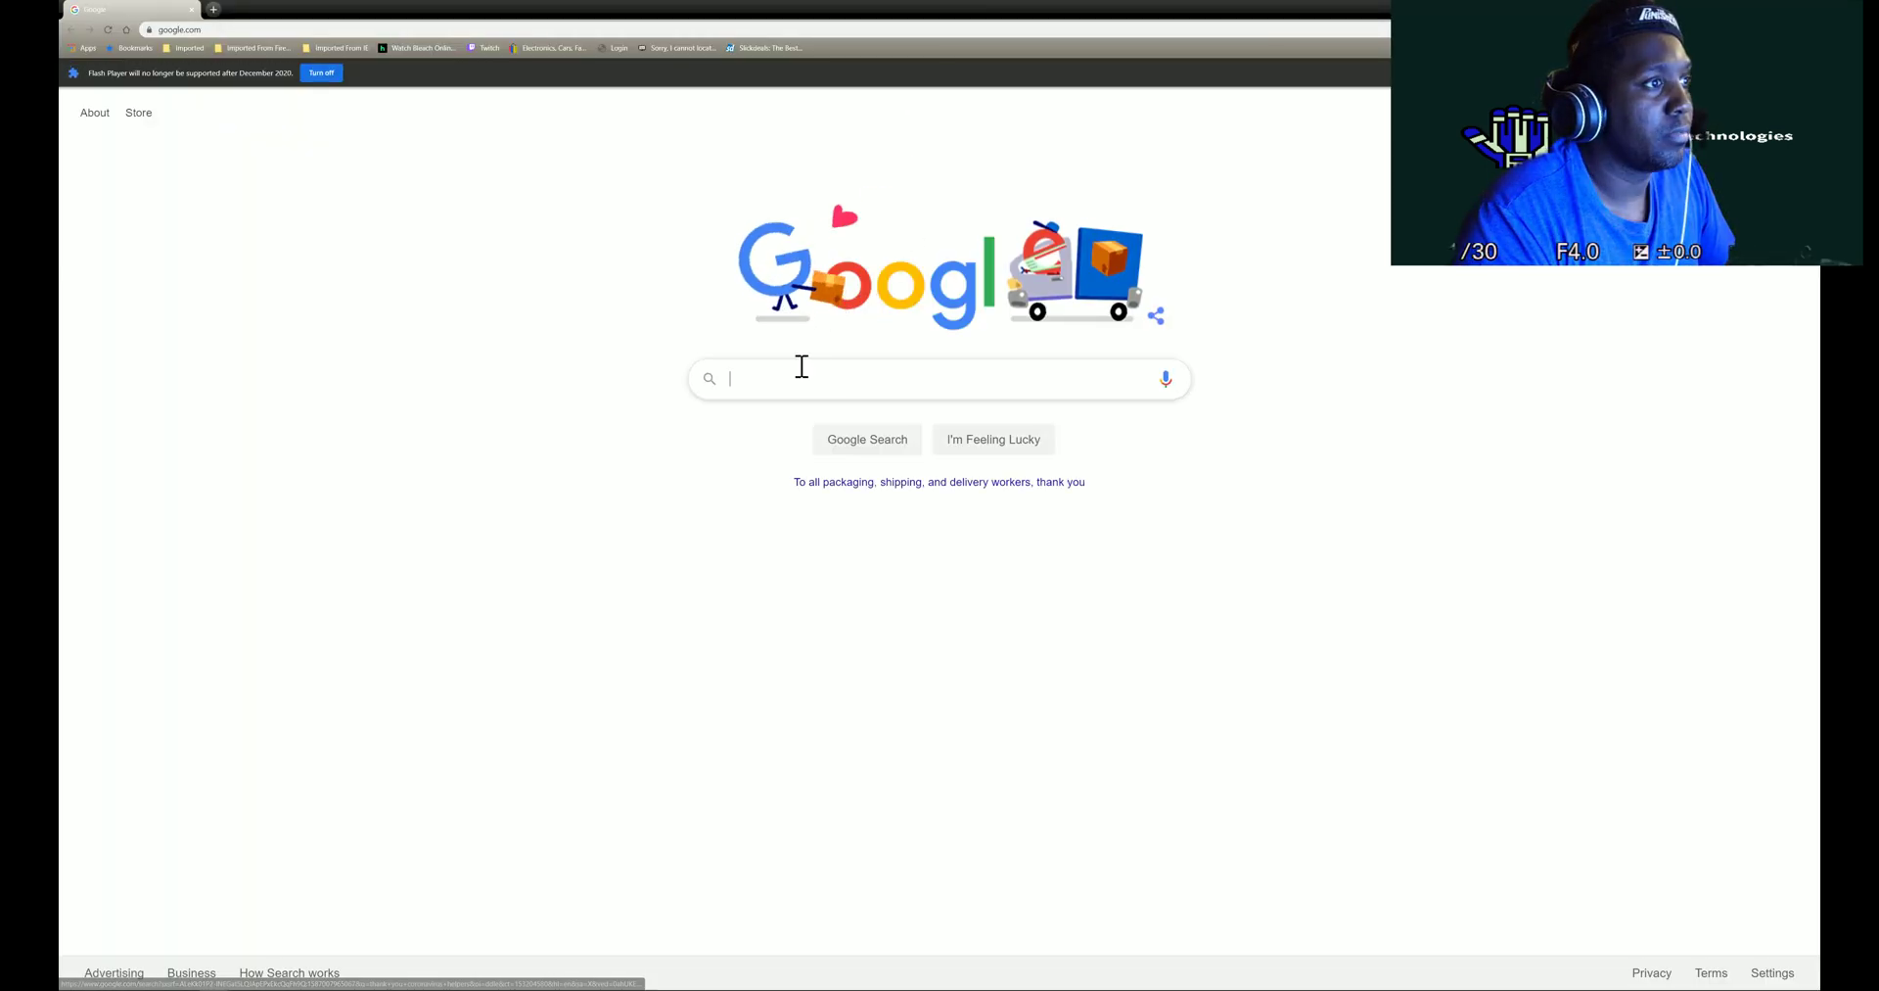
{"action": "left_click", "coordinate": [801, 366]}
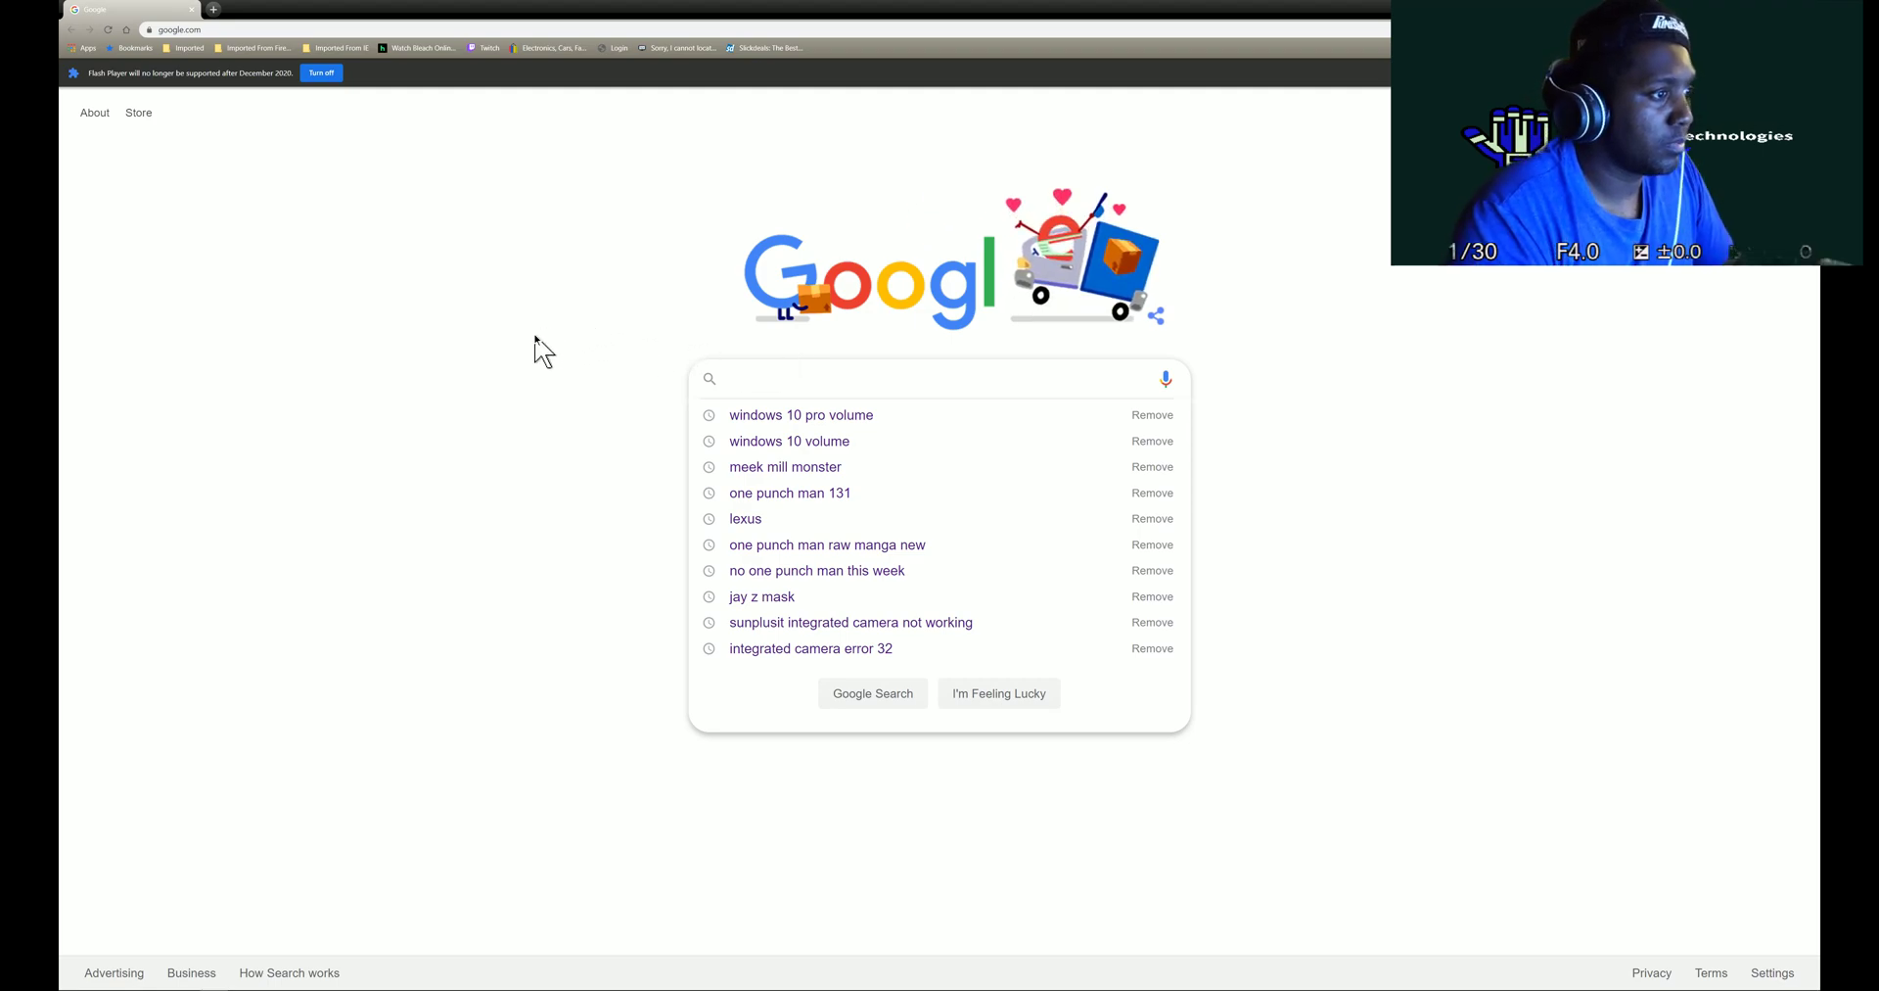
{"action": "left_click", "coordinate": [534, 350]}
{"action": "left_click", "coordinate": [755, 378]}
{"action": "type", "text": "WINDOWS"}
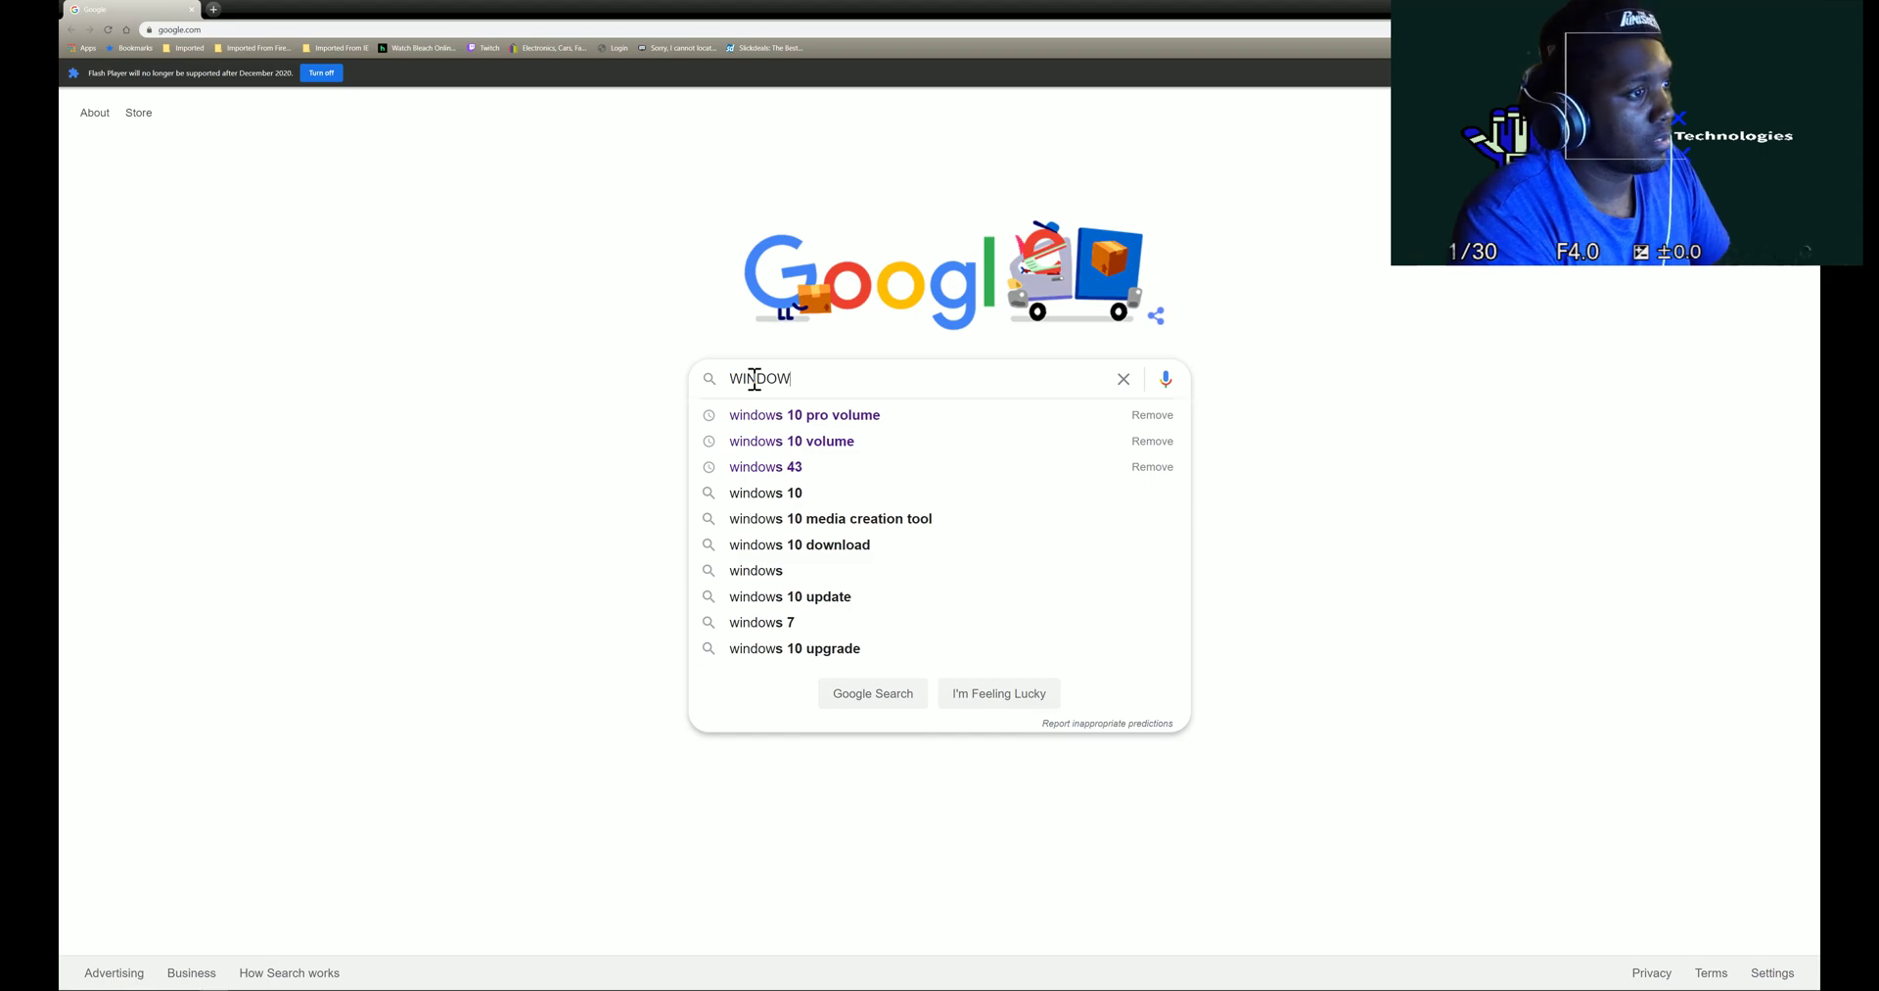
{"action": "key", "text": "BackSpace"}
{"action": "key", "text": "BackSpace"}
{"action": "key", "text": "BackSpace"}
{"action": "key", "text": "BackSpace"}
{"action": "key", "text": "BackSpace"}
{"action": "key", "text": "BackSpace"}
{"action": "key", "text": "BackSpace"}
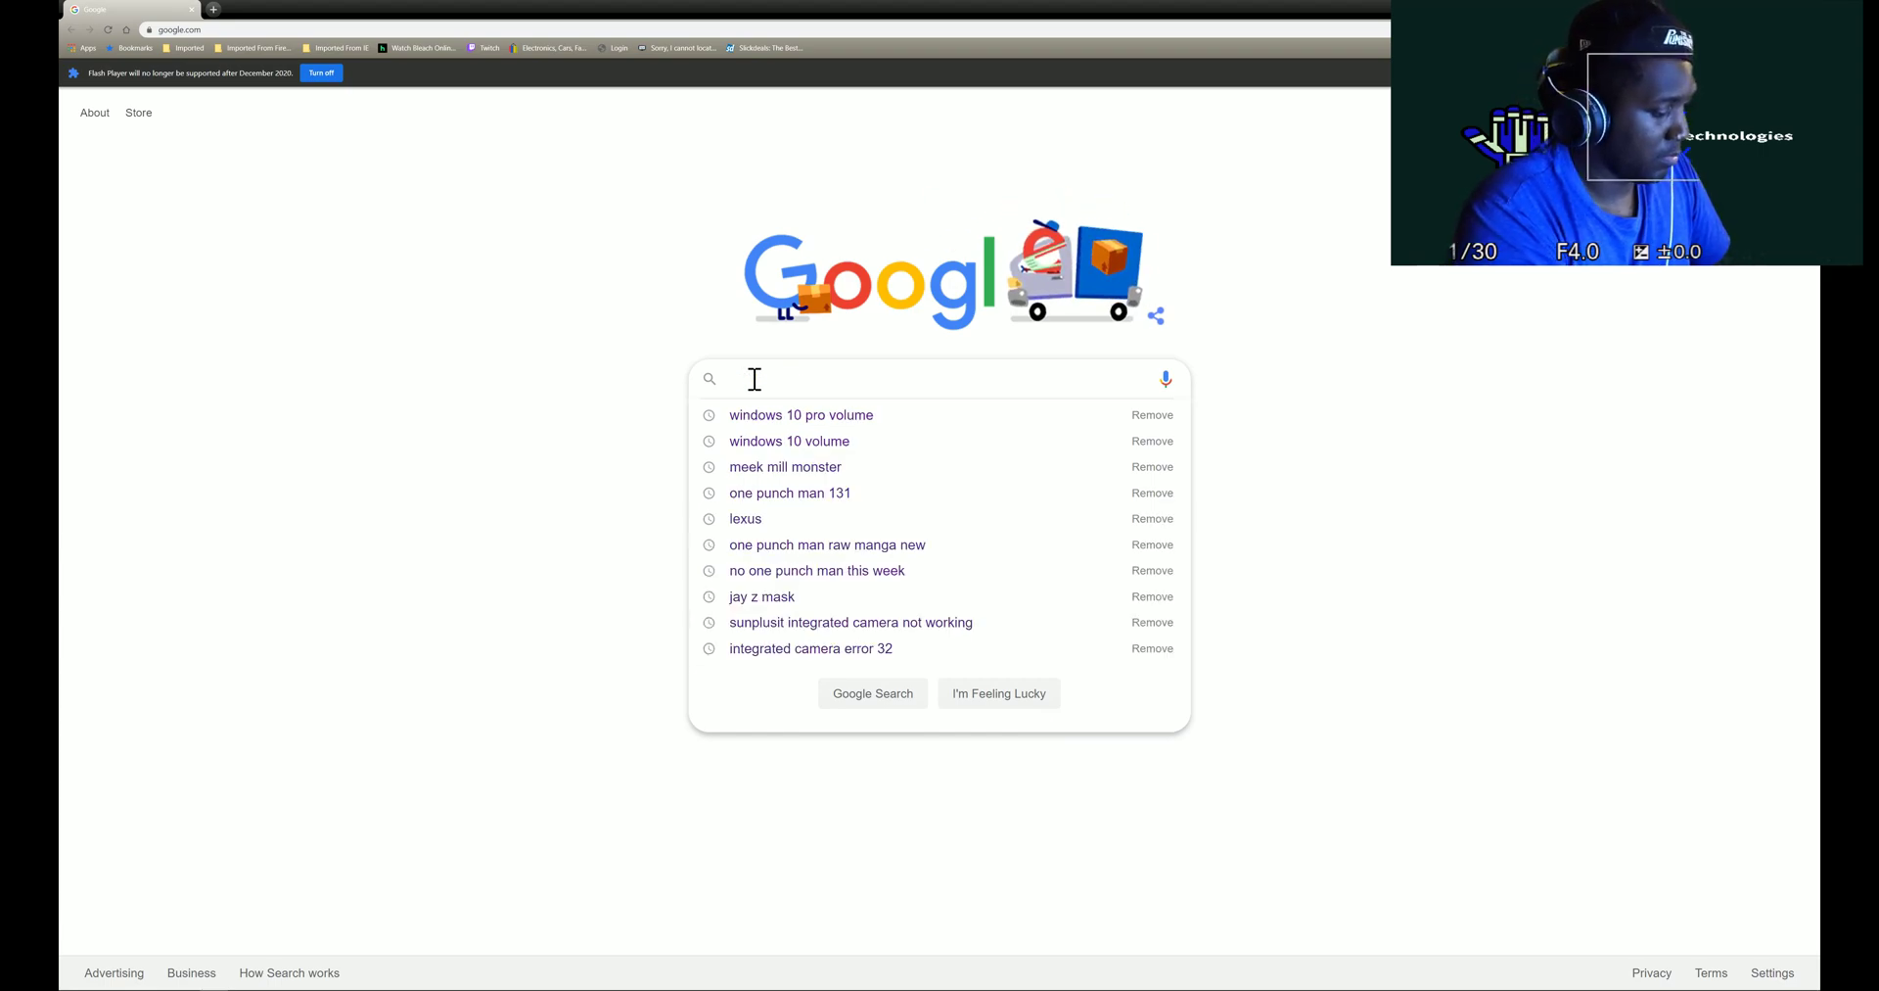
{"action": "type", "text": "vir"}
{"action": "key", "text": "Down"}
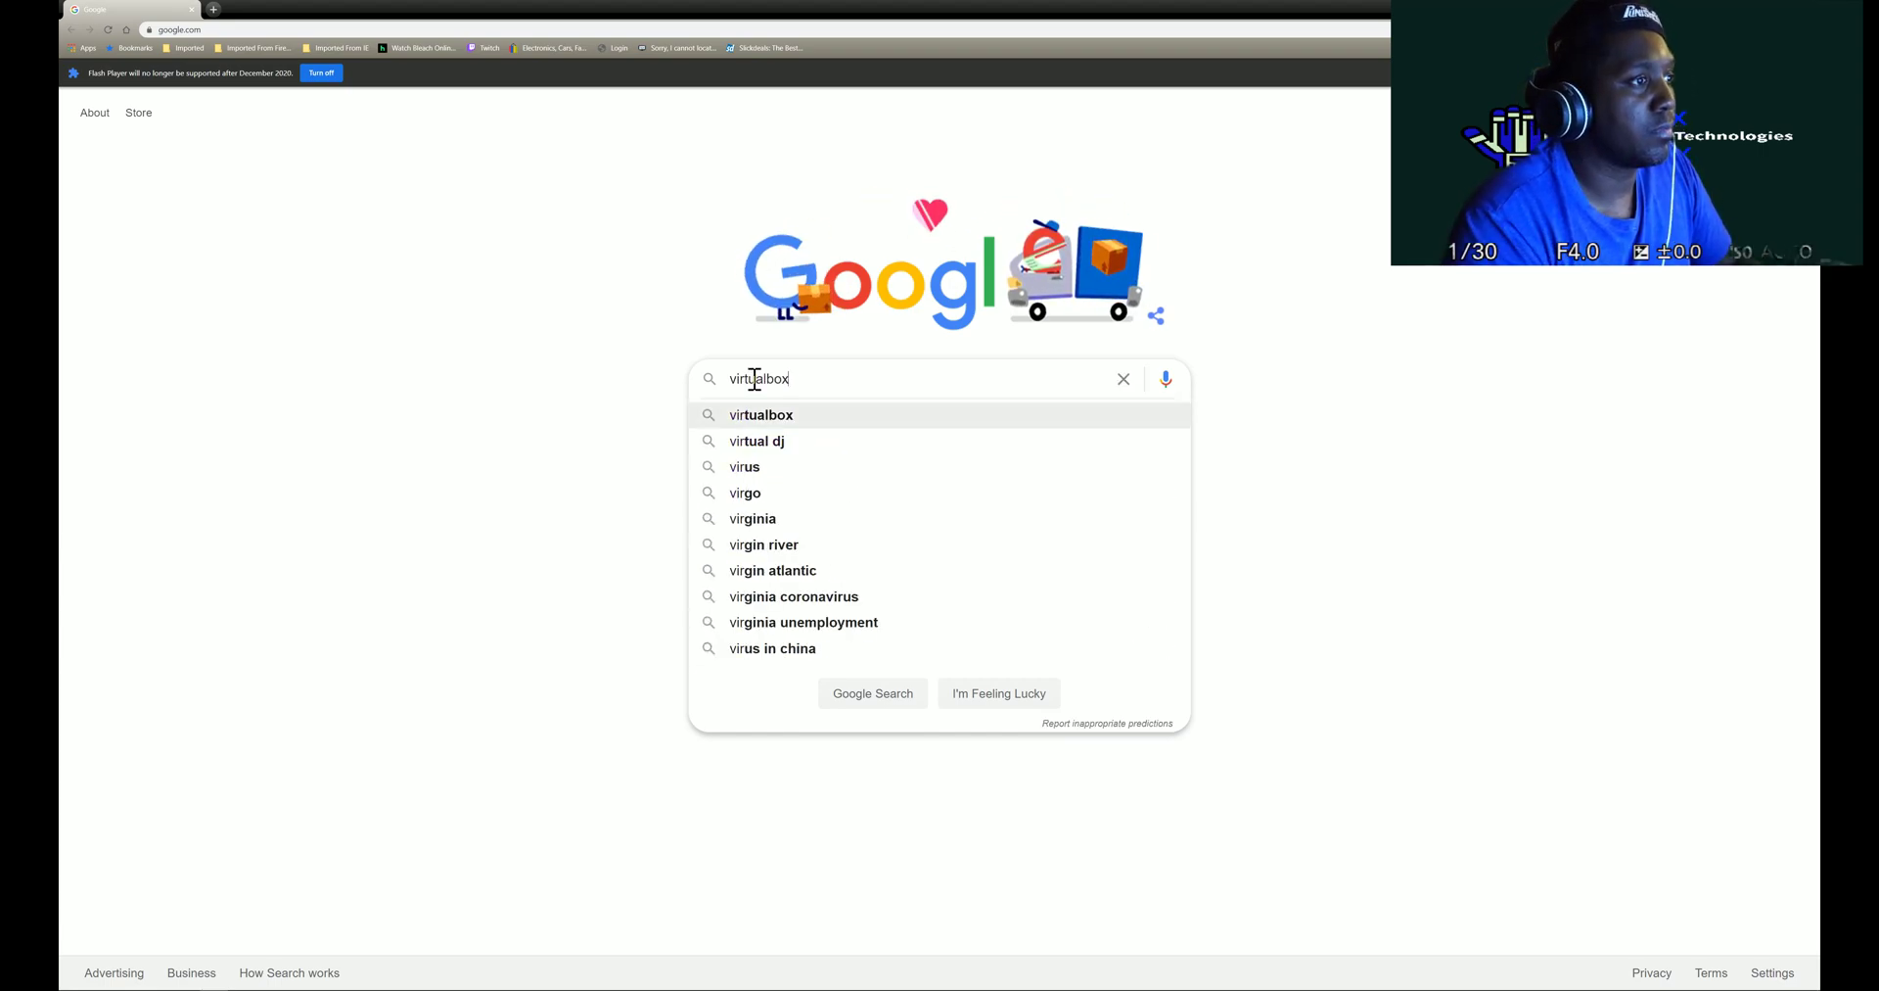
{"action": "type", "text": "64"}
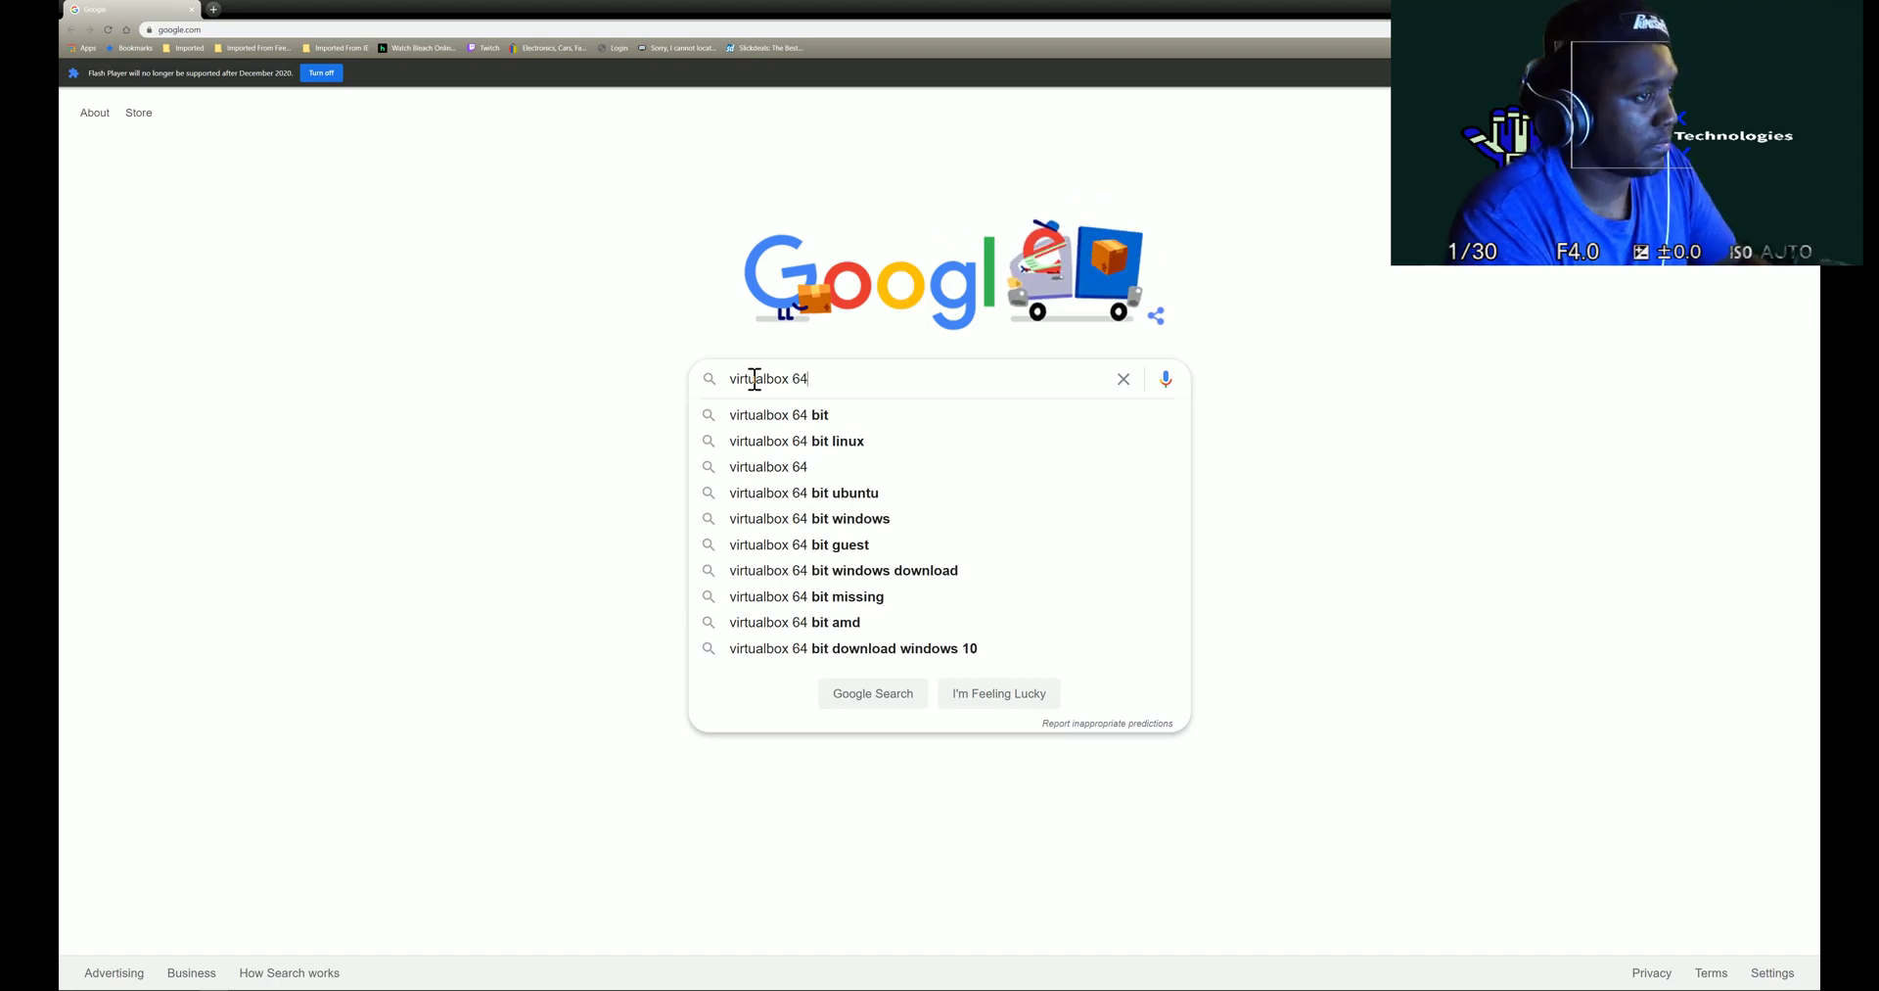
{"action": "key", "text": "Down"}
{"action": "key", "text": "Down"}
{"action": "key", "text": "Down"}
{"action": "key", "text": "Down"}
{"action": "key", "text": "Down"}
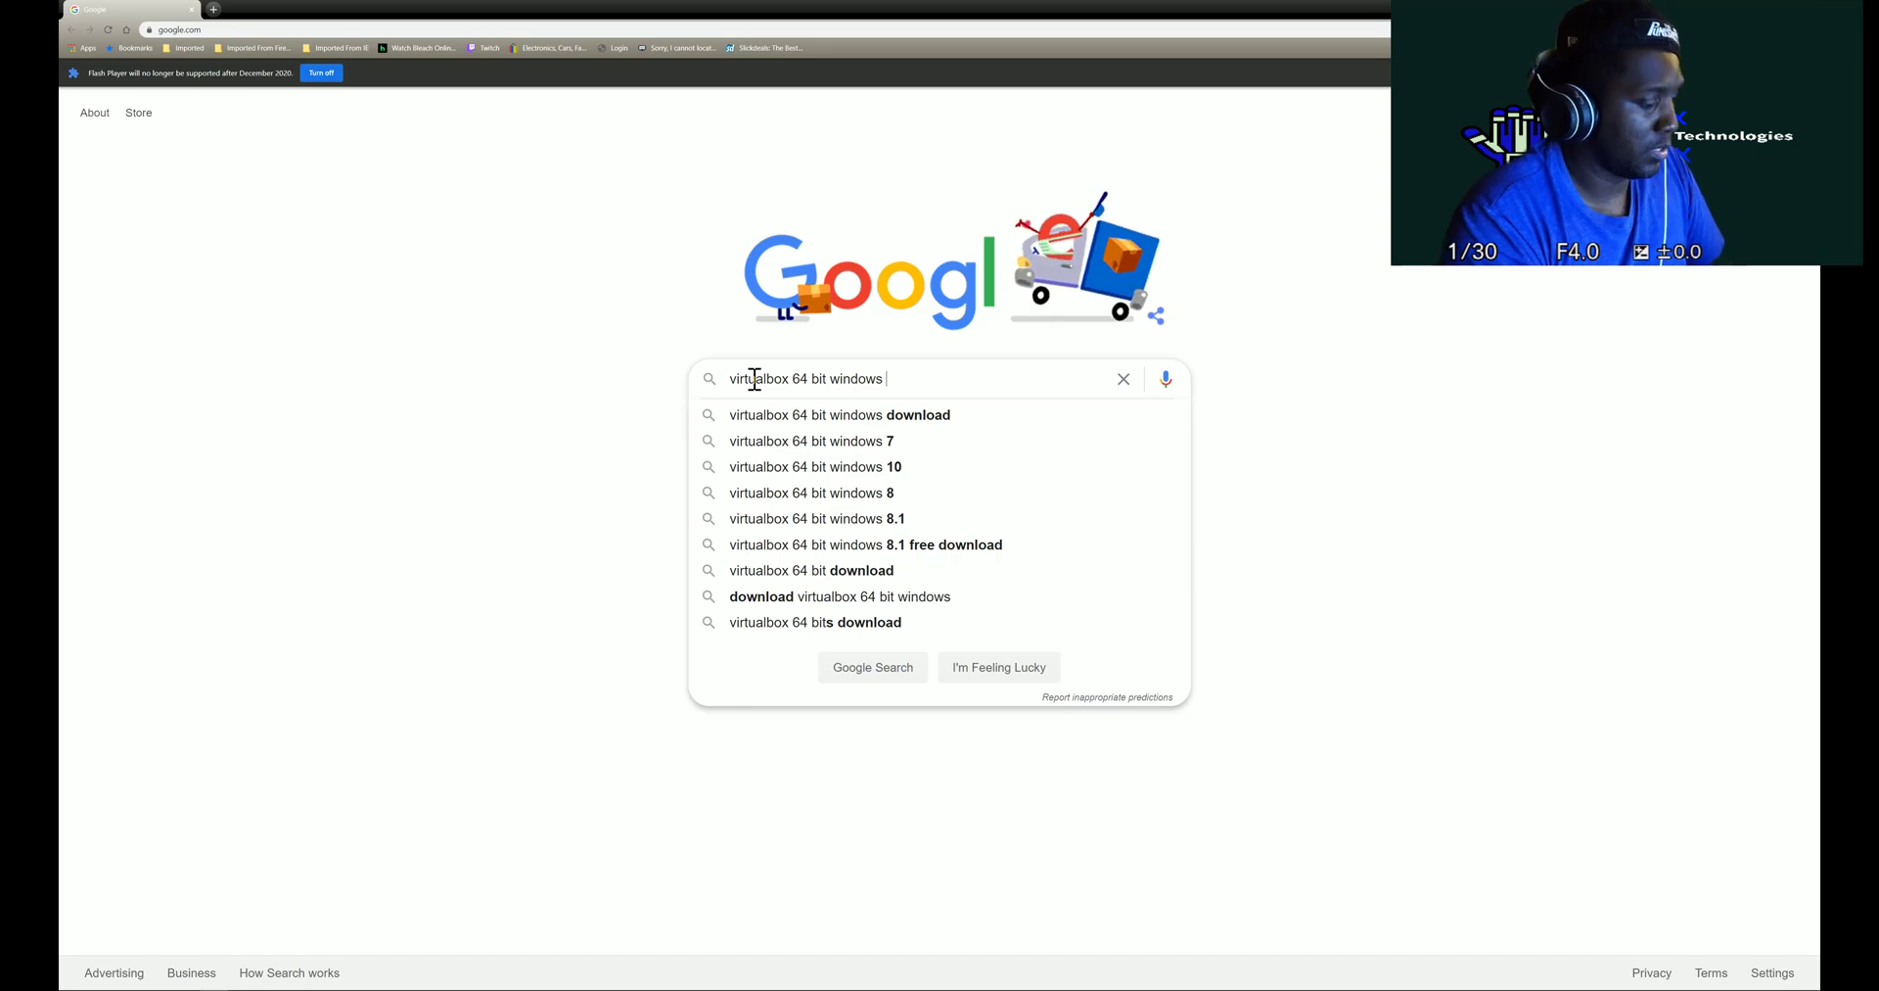
{"action": "type", "text": "ENABLED"}
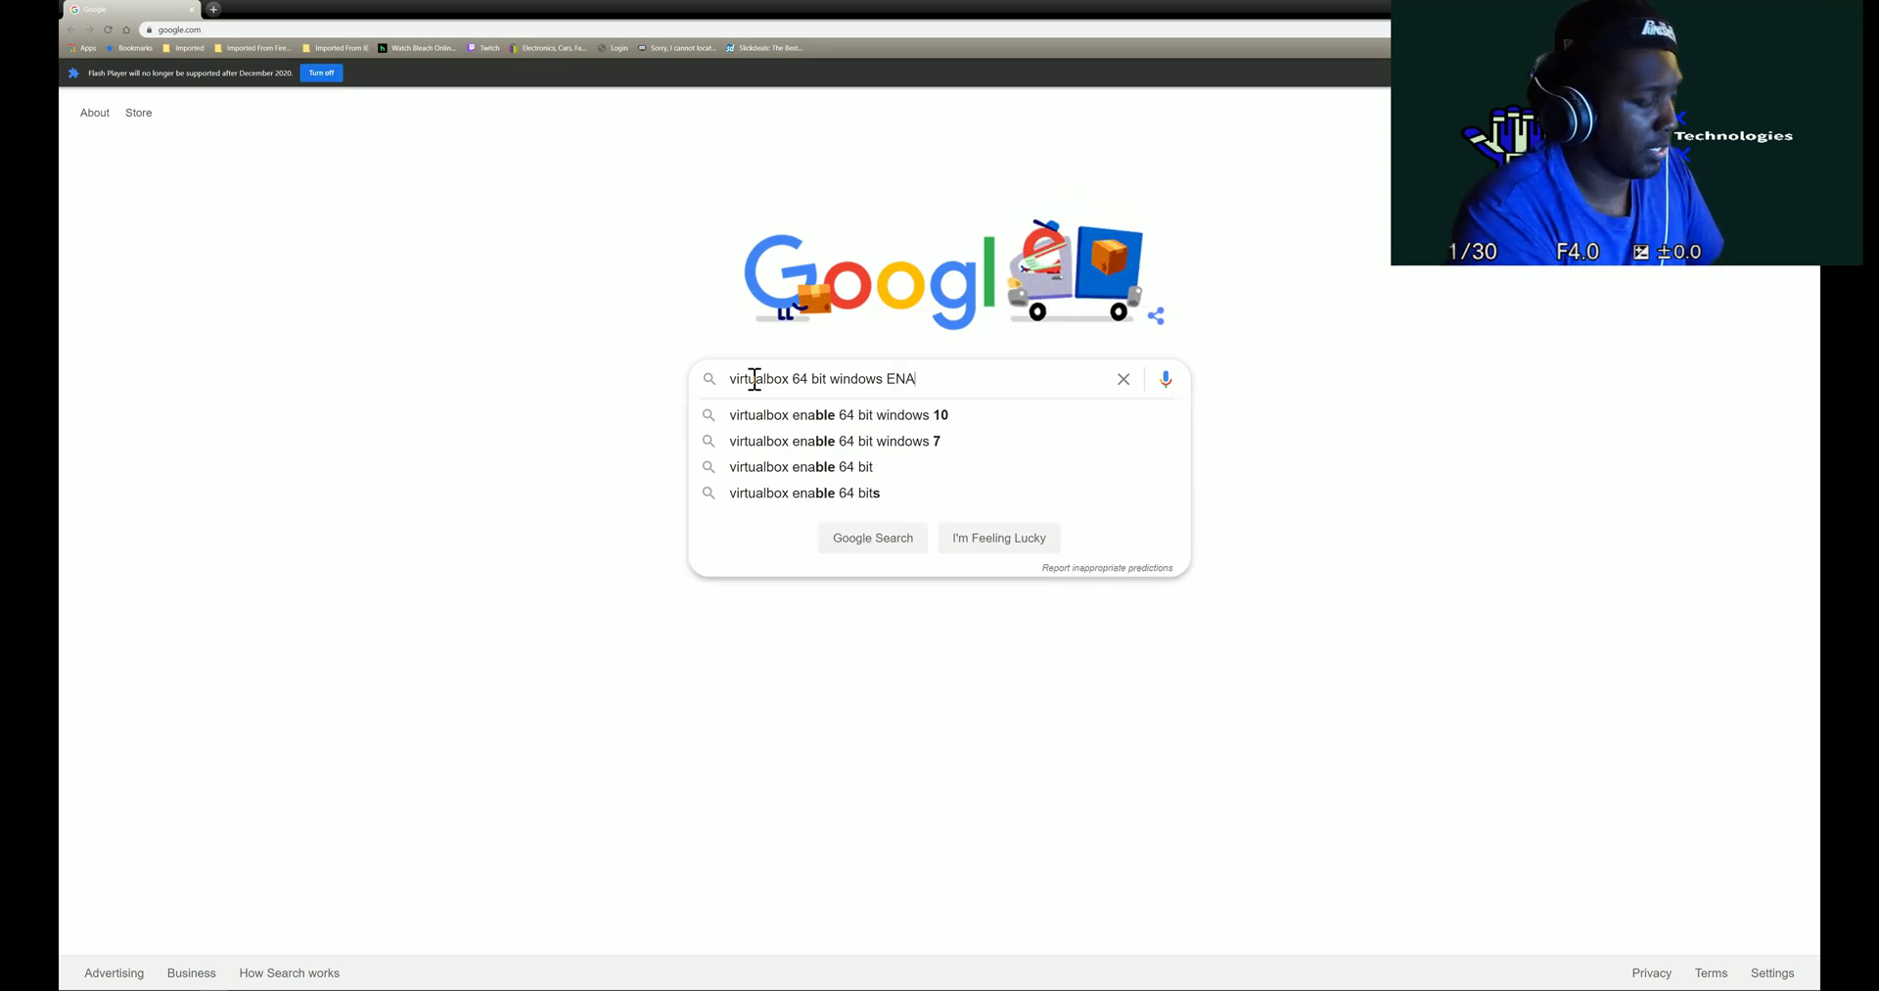
{"action": "key", "text": "Return"}
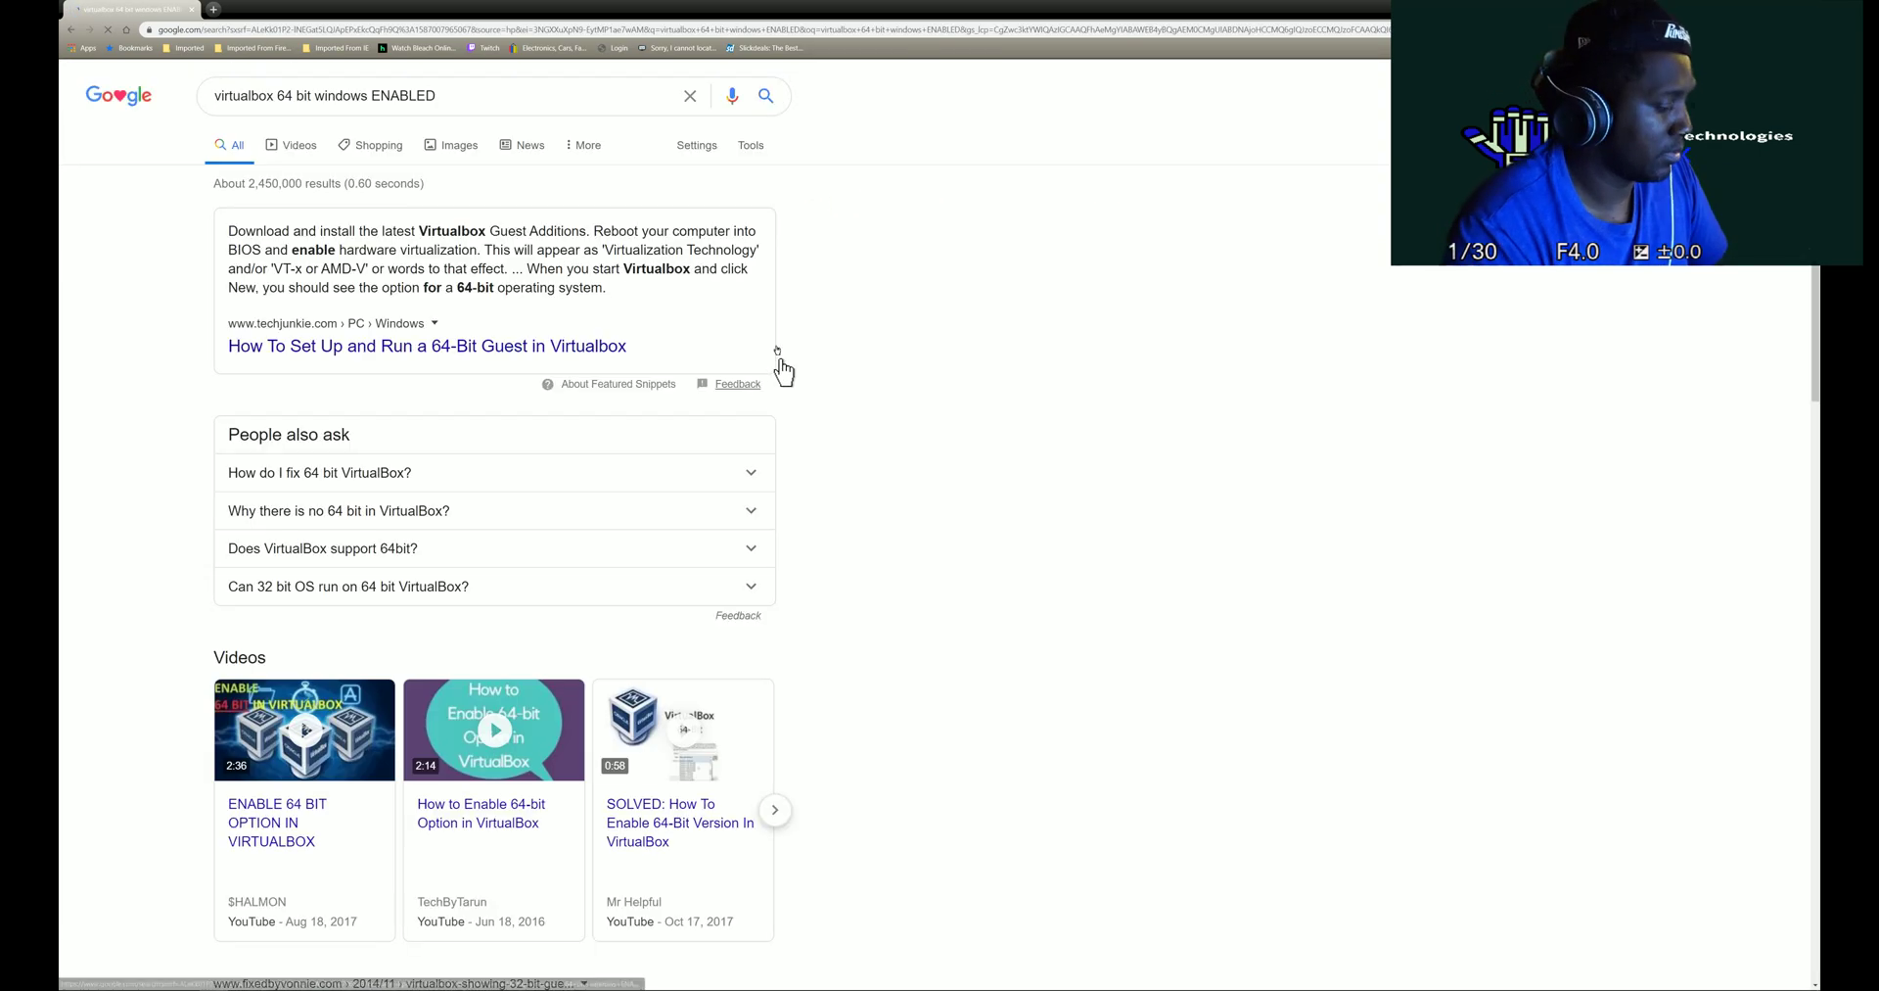
{"action": "left_click", "coordinate": [463, 473]}
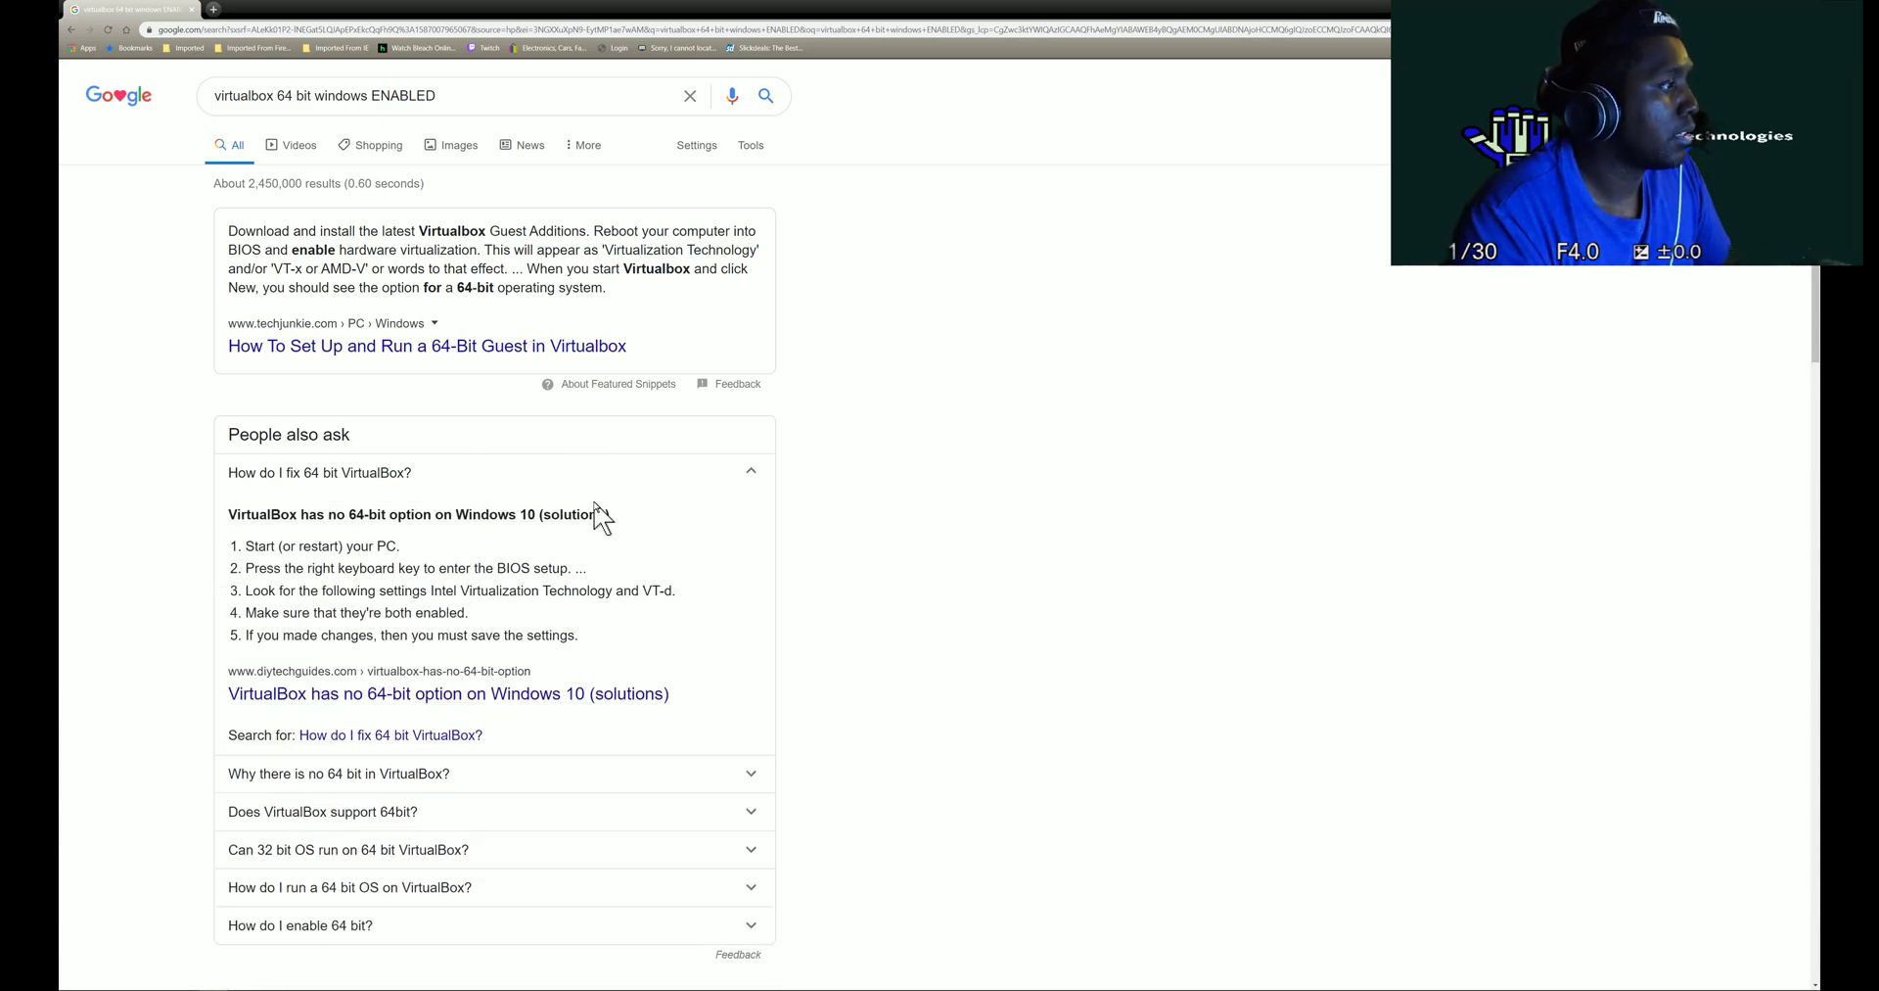
{"action": "scroll", "coordinate": [600, 521], "scroll_direction": "down", "scroll_amount": 1}
- Open the diytechguides no-64-bit-option article and move the VM dialog beside VirtualBox Manager
{"action": "left_click", "coordinate": [525, 642]}
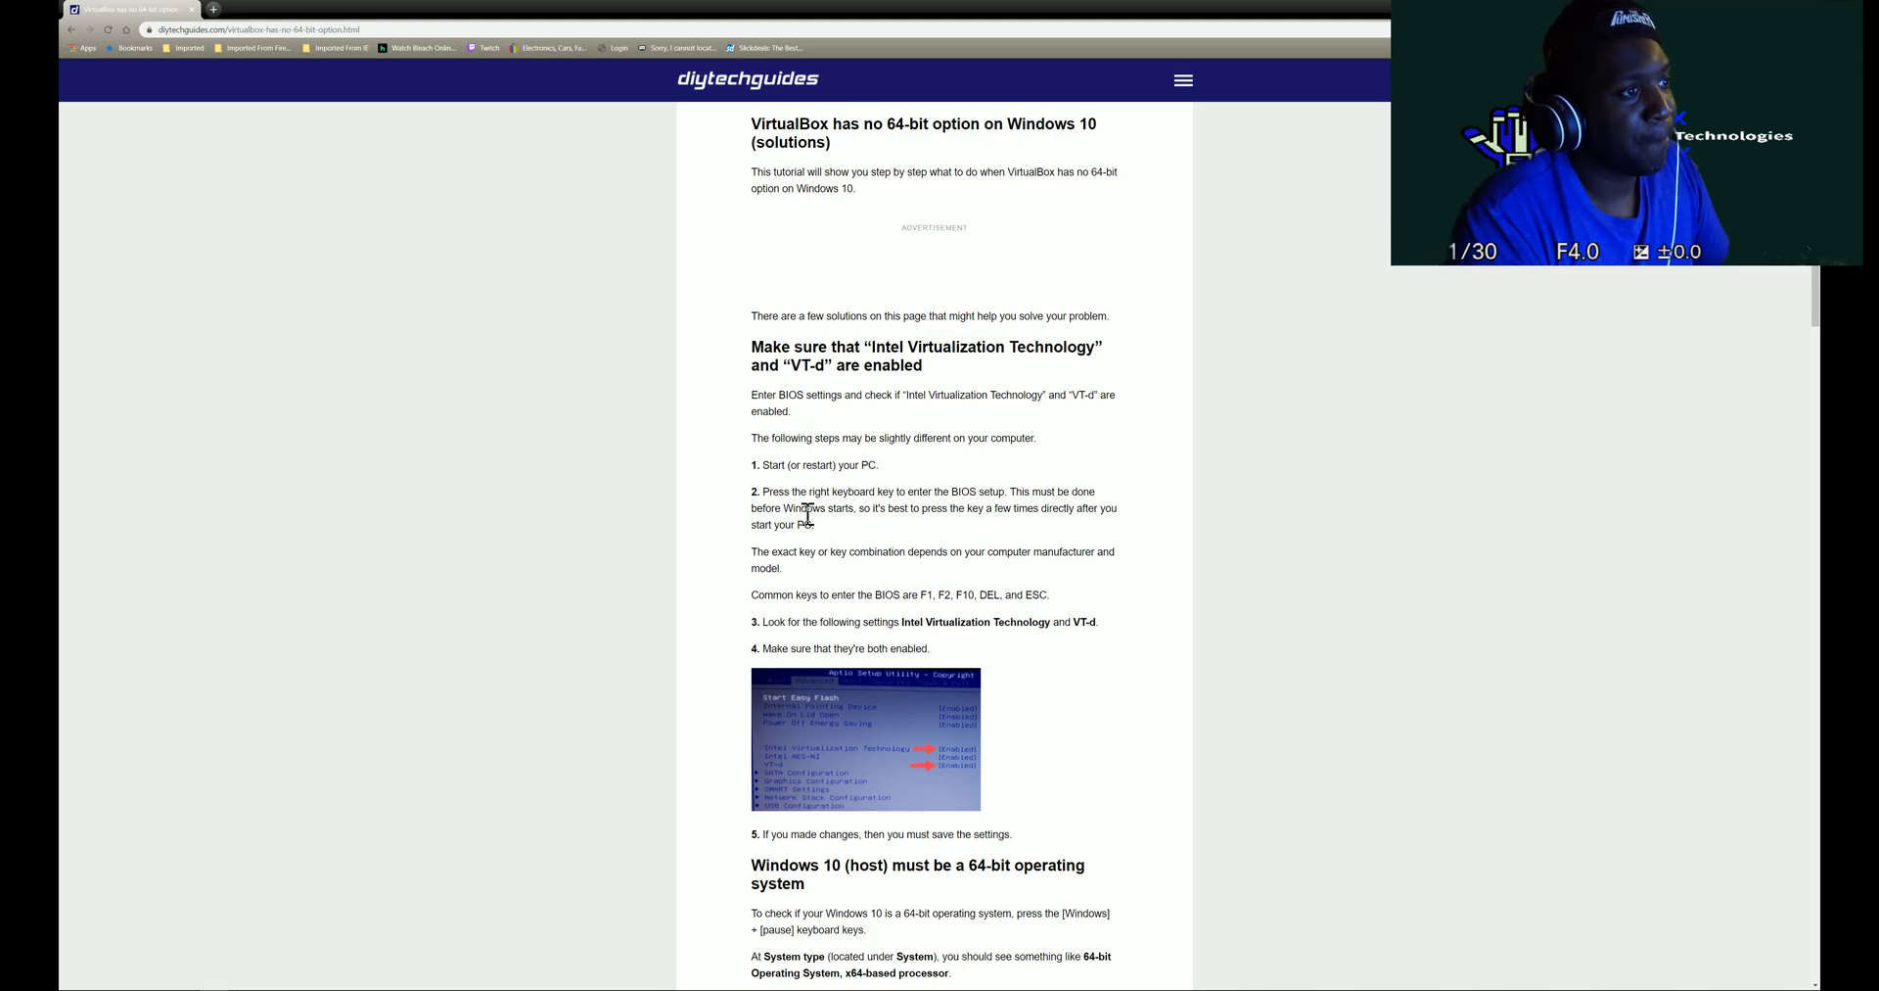
{"action": "mouse_move", "coordinate": [612, 986]}
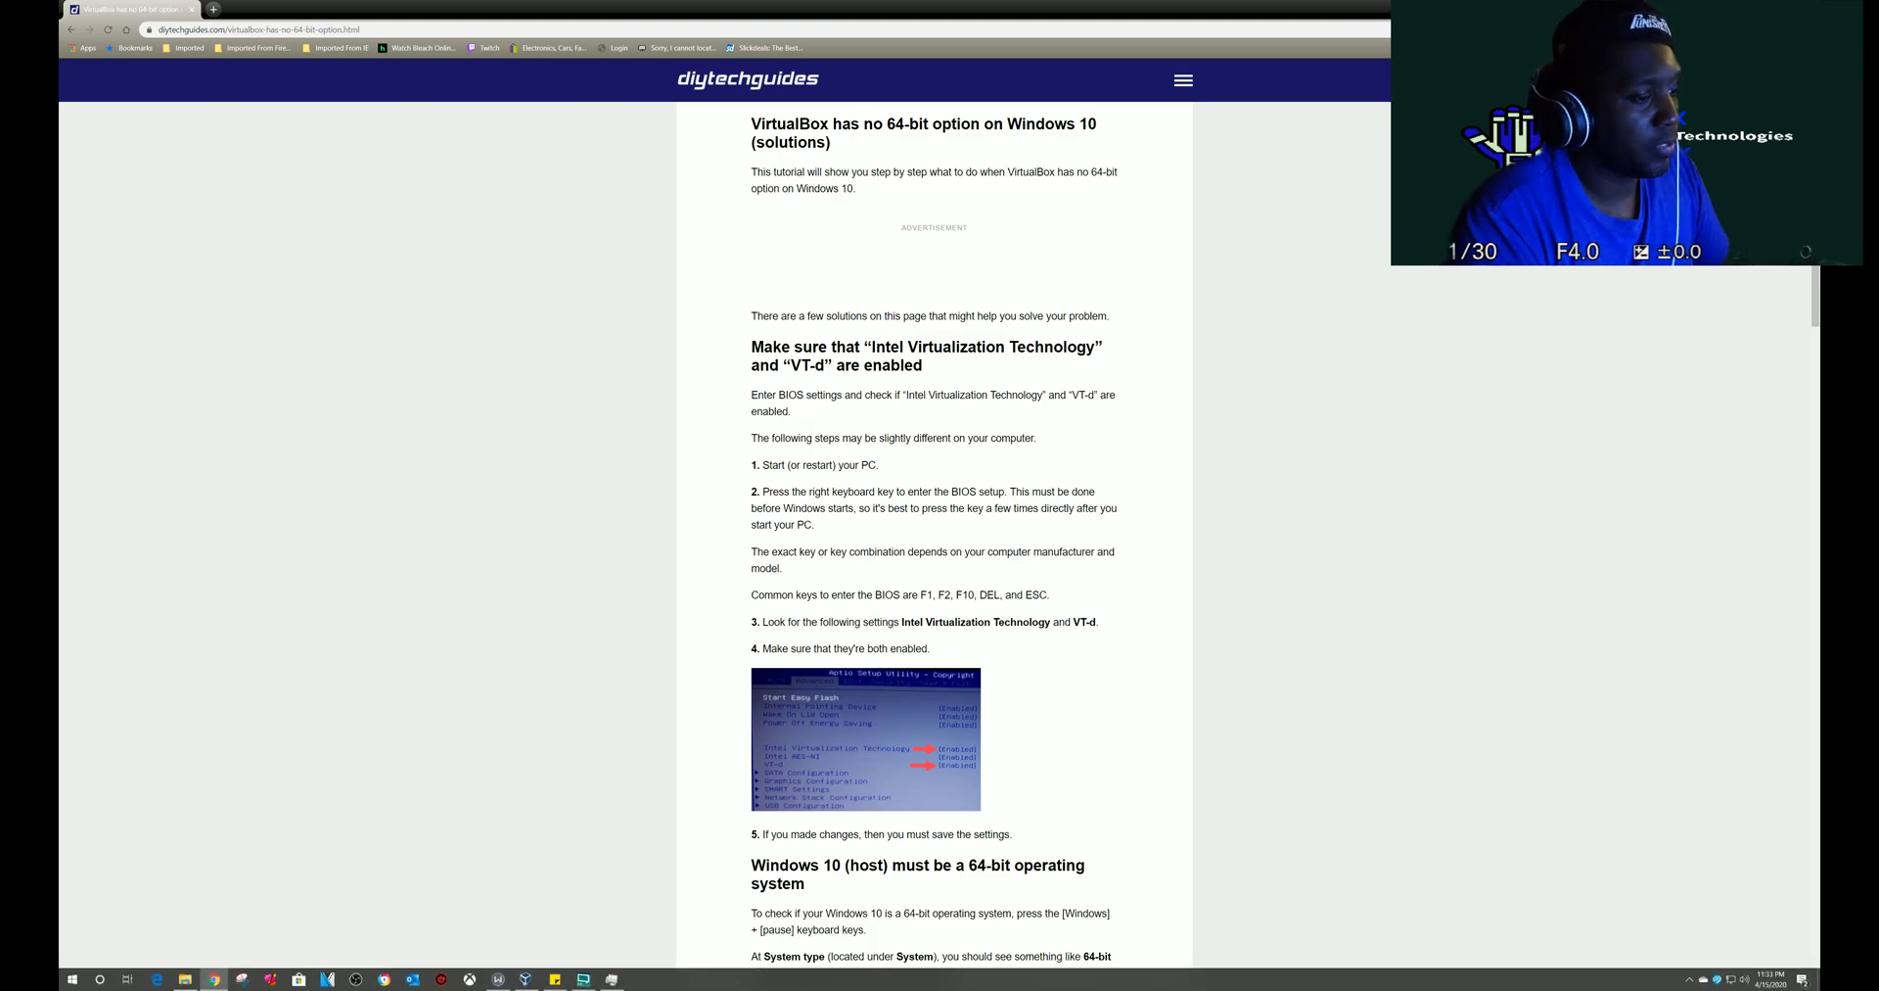
{"action": "left_click", "coordinate": [526, 979]}
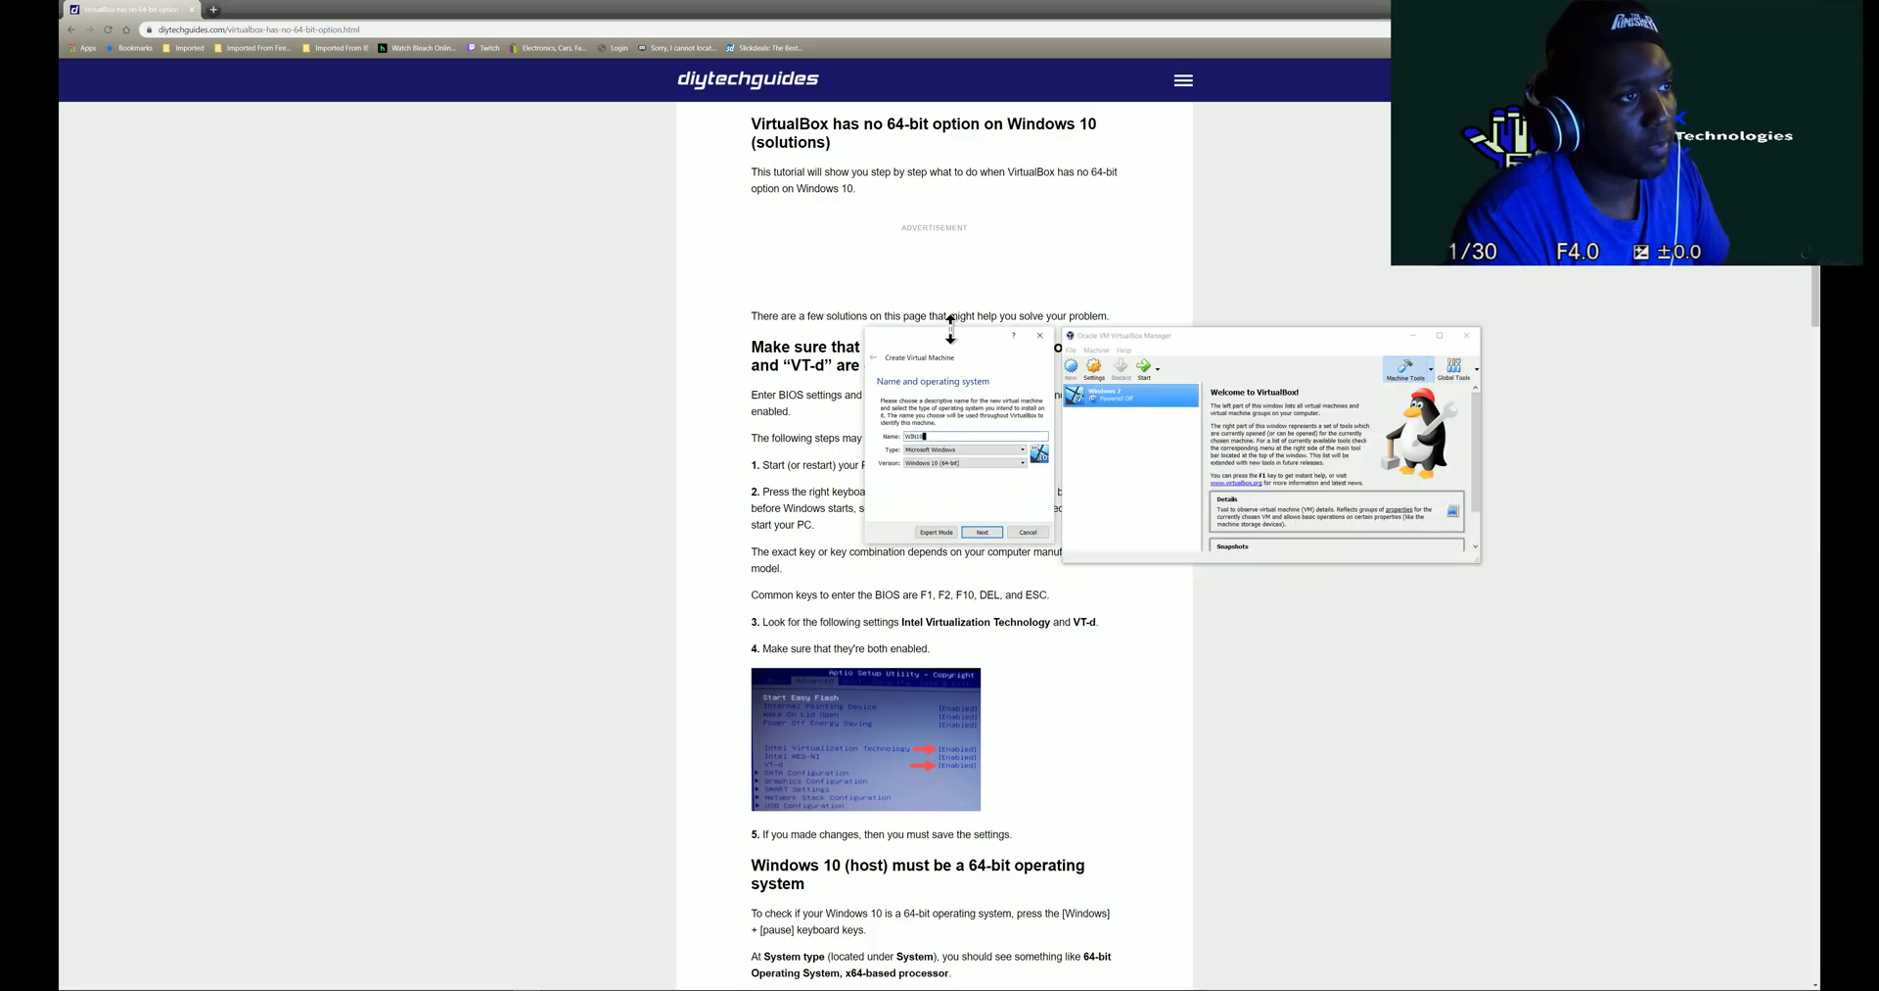
{"action": "left_click_drag", "start_coordinate": [950, 338], "coordinate": [1407, 581]}
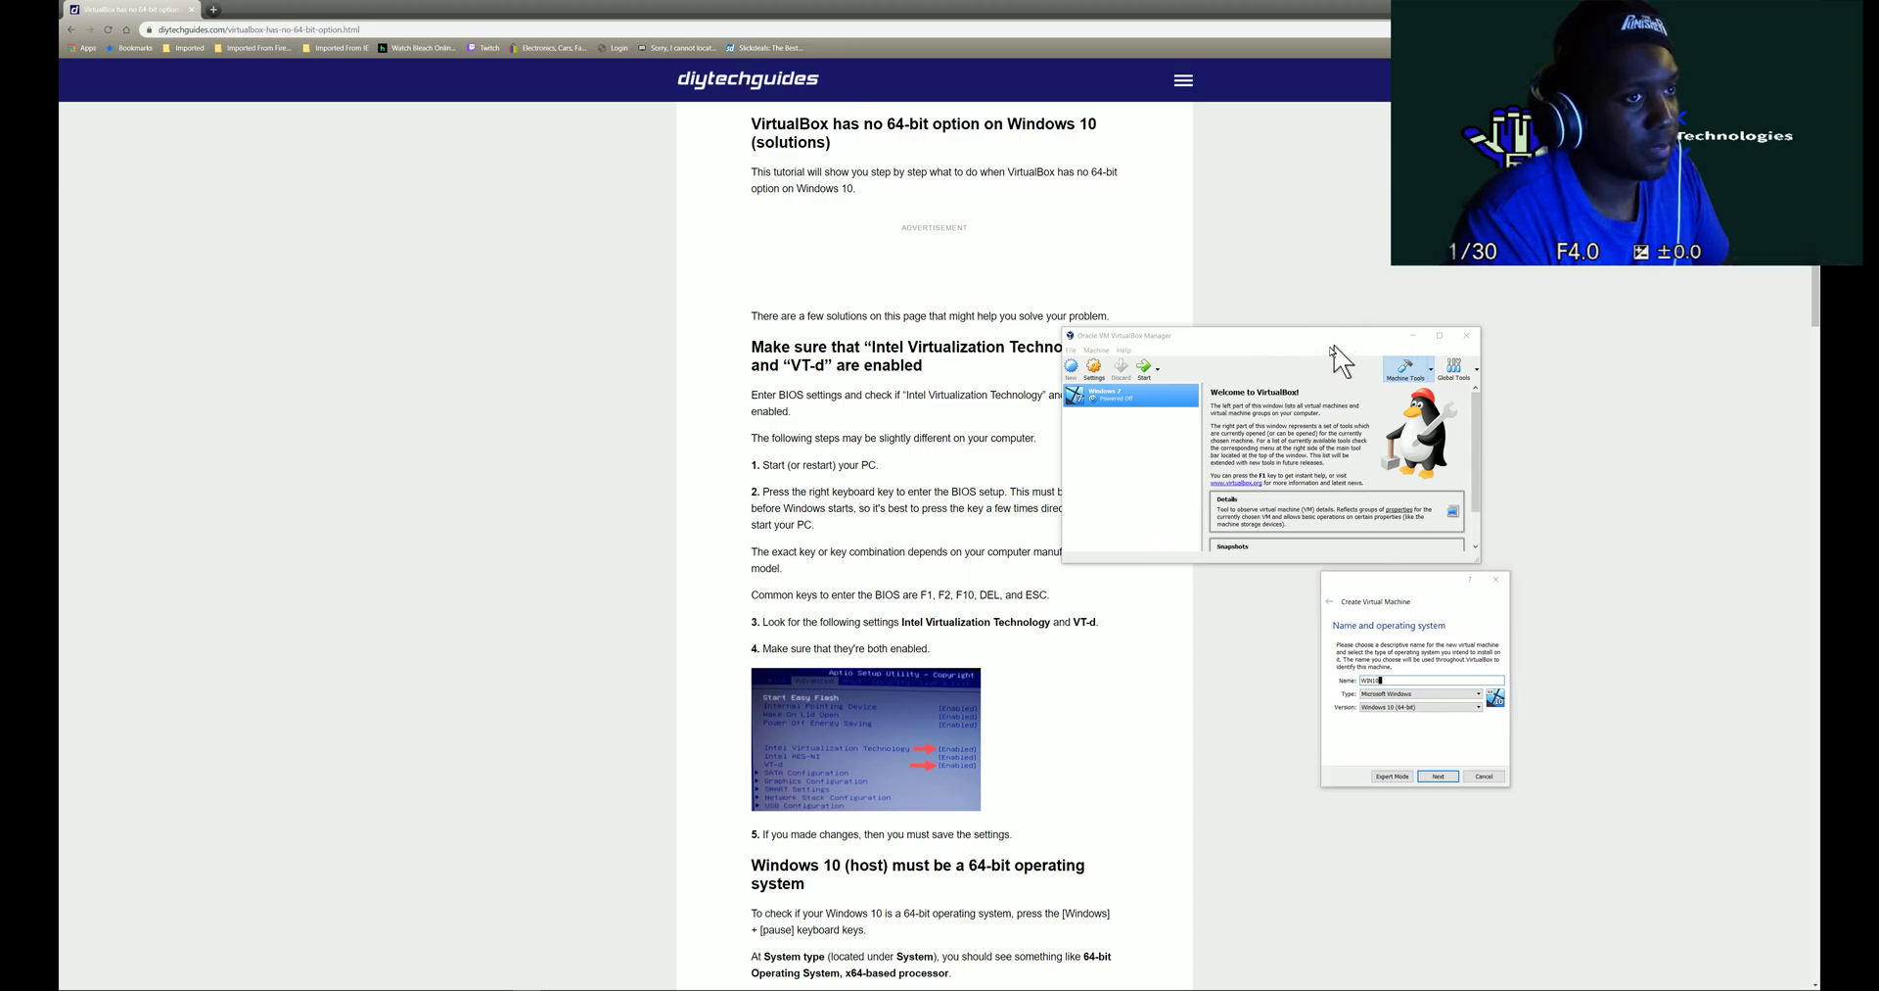
- View the desktop setup.PNG screenshot showing this PC's 64-bit Windows 10 Pro system summary
{"action": "scroll", "coordinate": [903, 715], "scroll_direction": "down", "scroll_amount": 3}
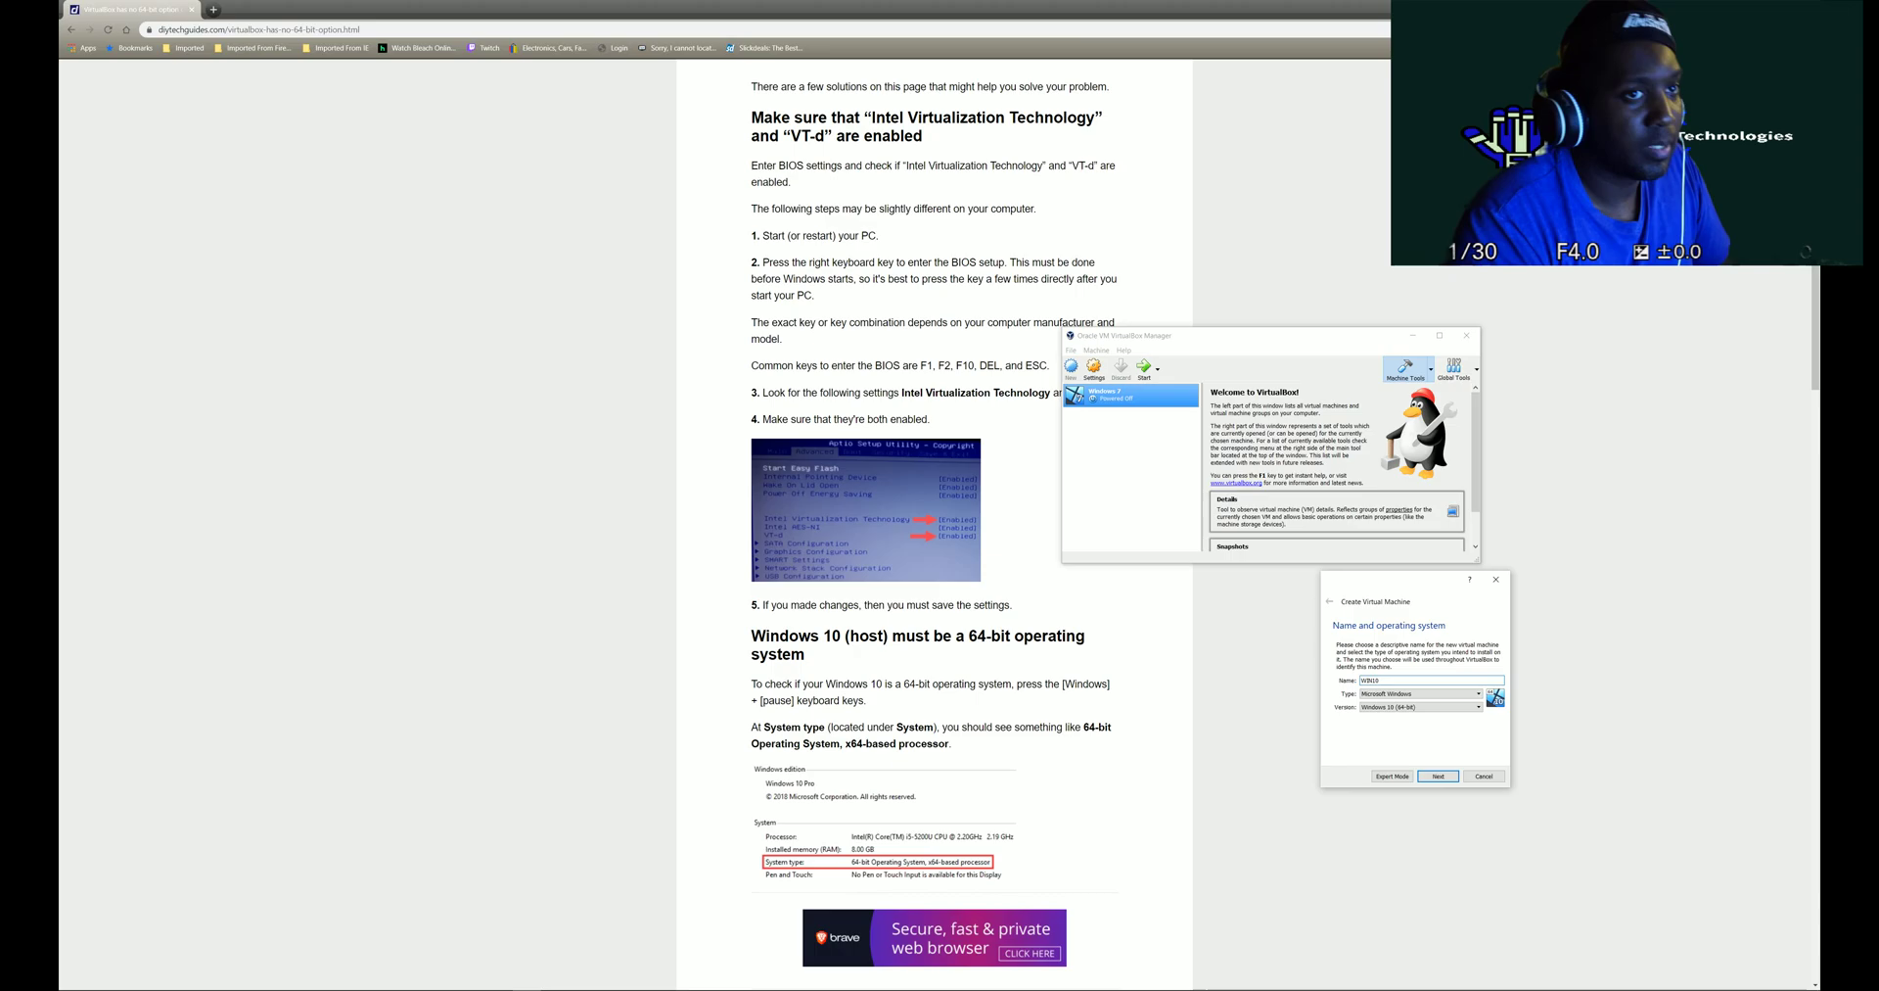
{"action": "left_click", "coordinate": [1754, 9]}
{"action": "double_click", "coordinate": [1004, 67]}
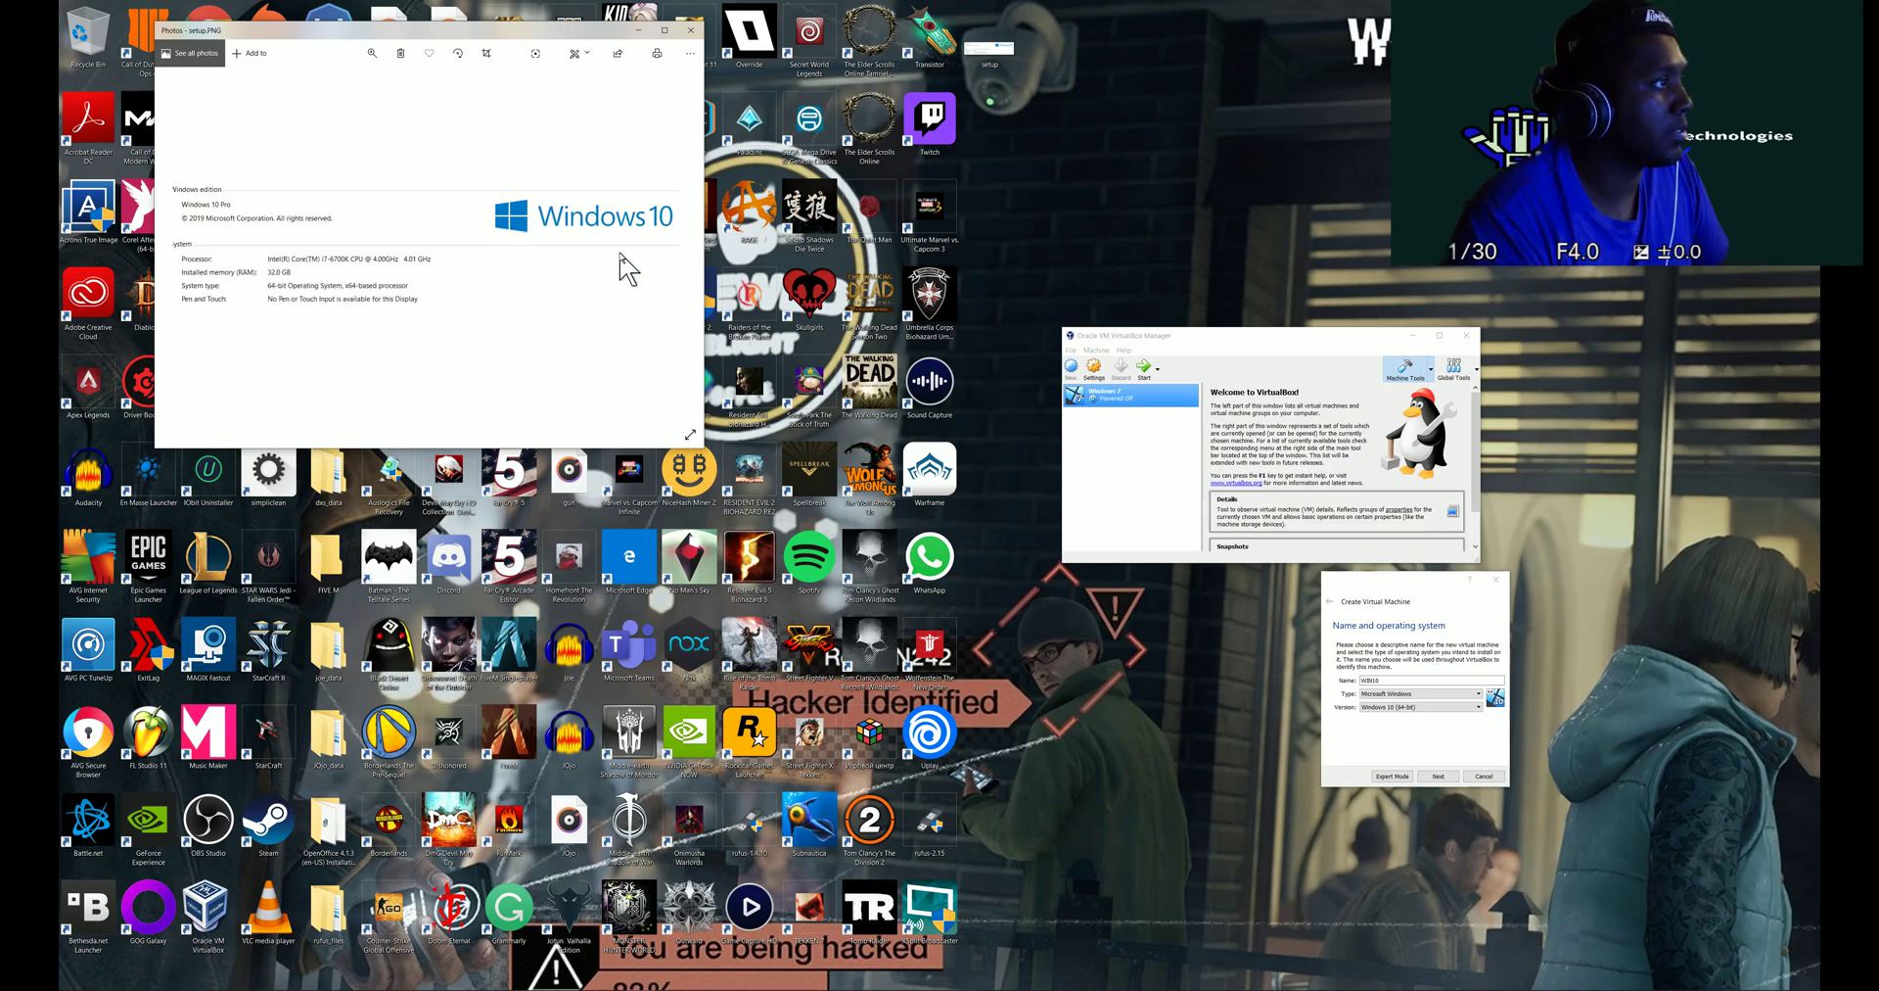
- Close the setup.PNG screenshot and bring the Chrome VirtualBox article back to the front
{"action": "left_click", "coordinate": [690, 30]}
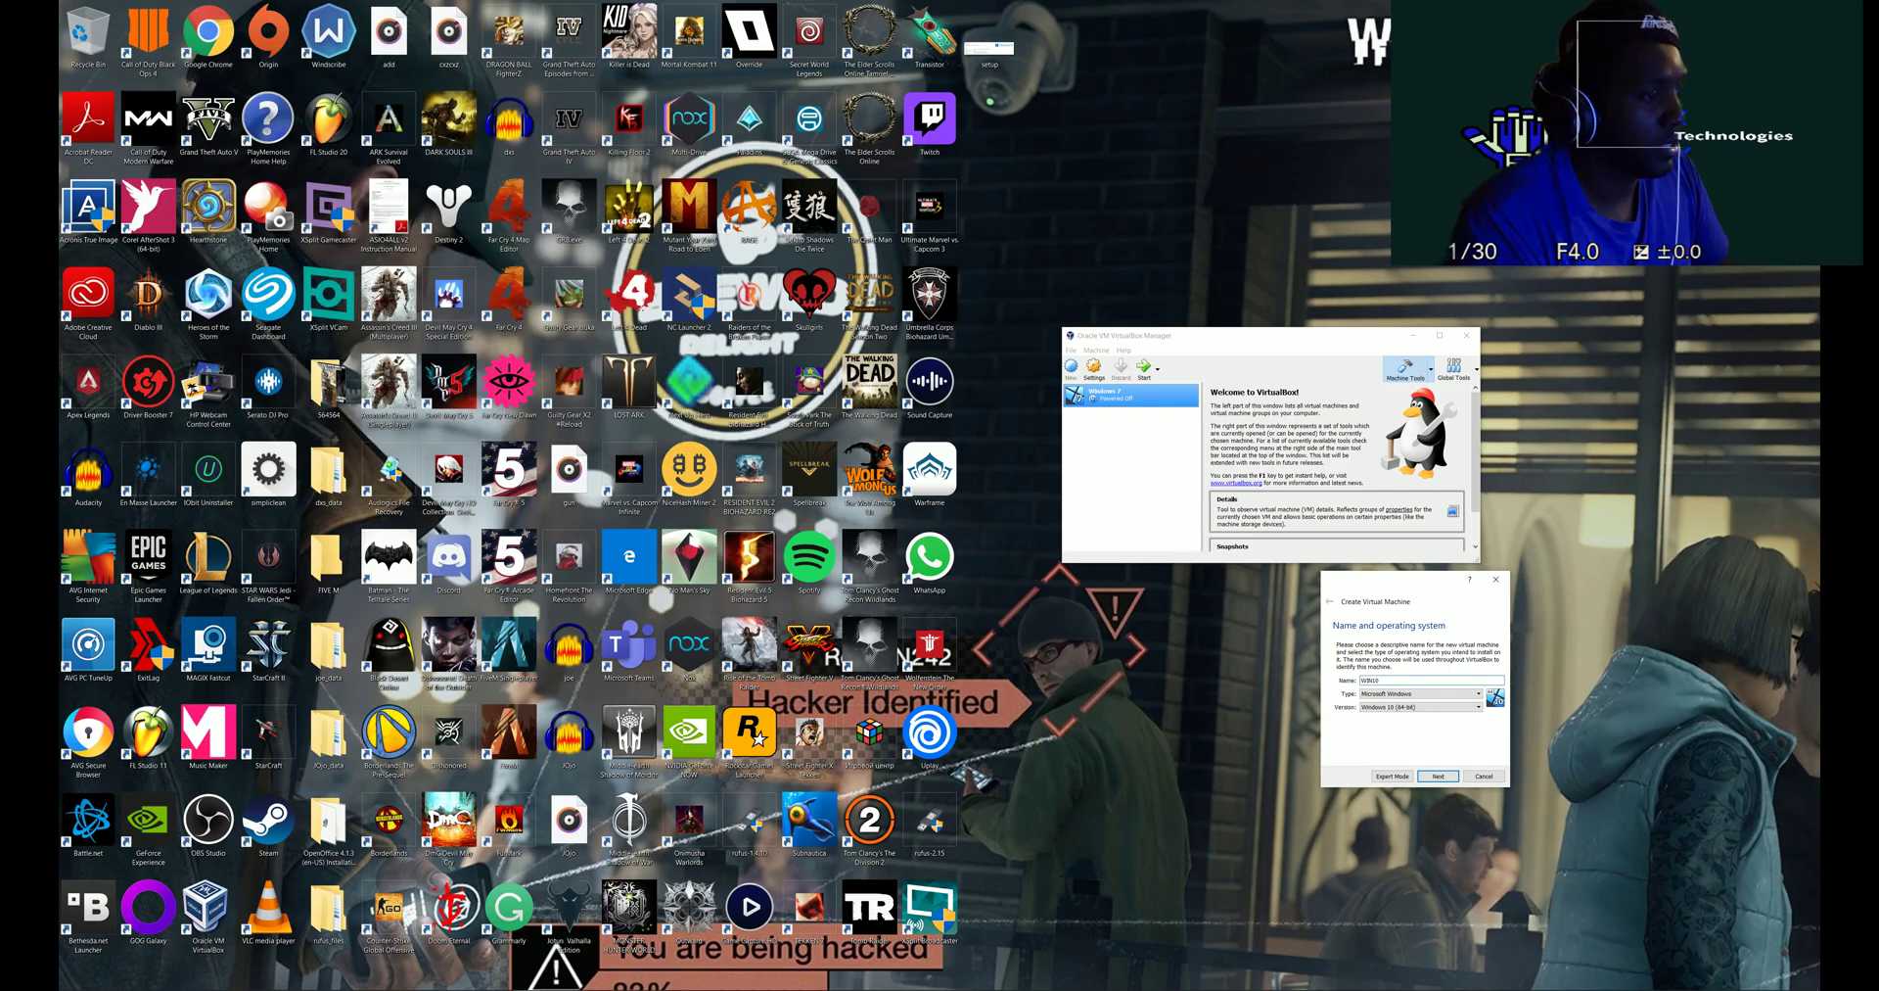
{"action": "mouse_move", "coordinate": [300, 986]}
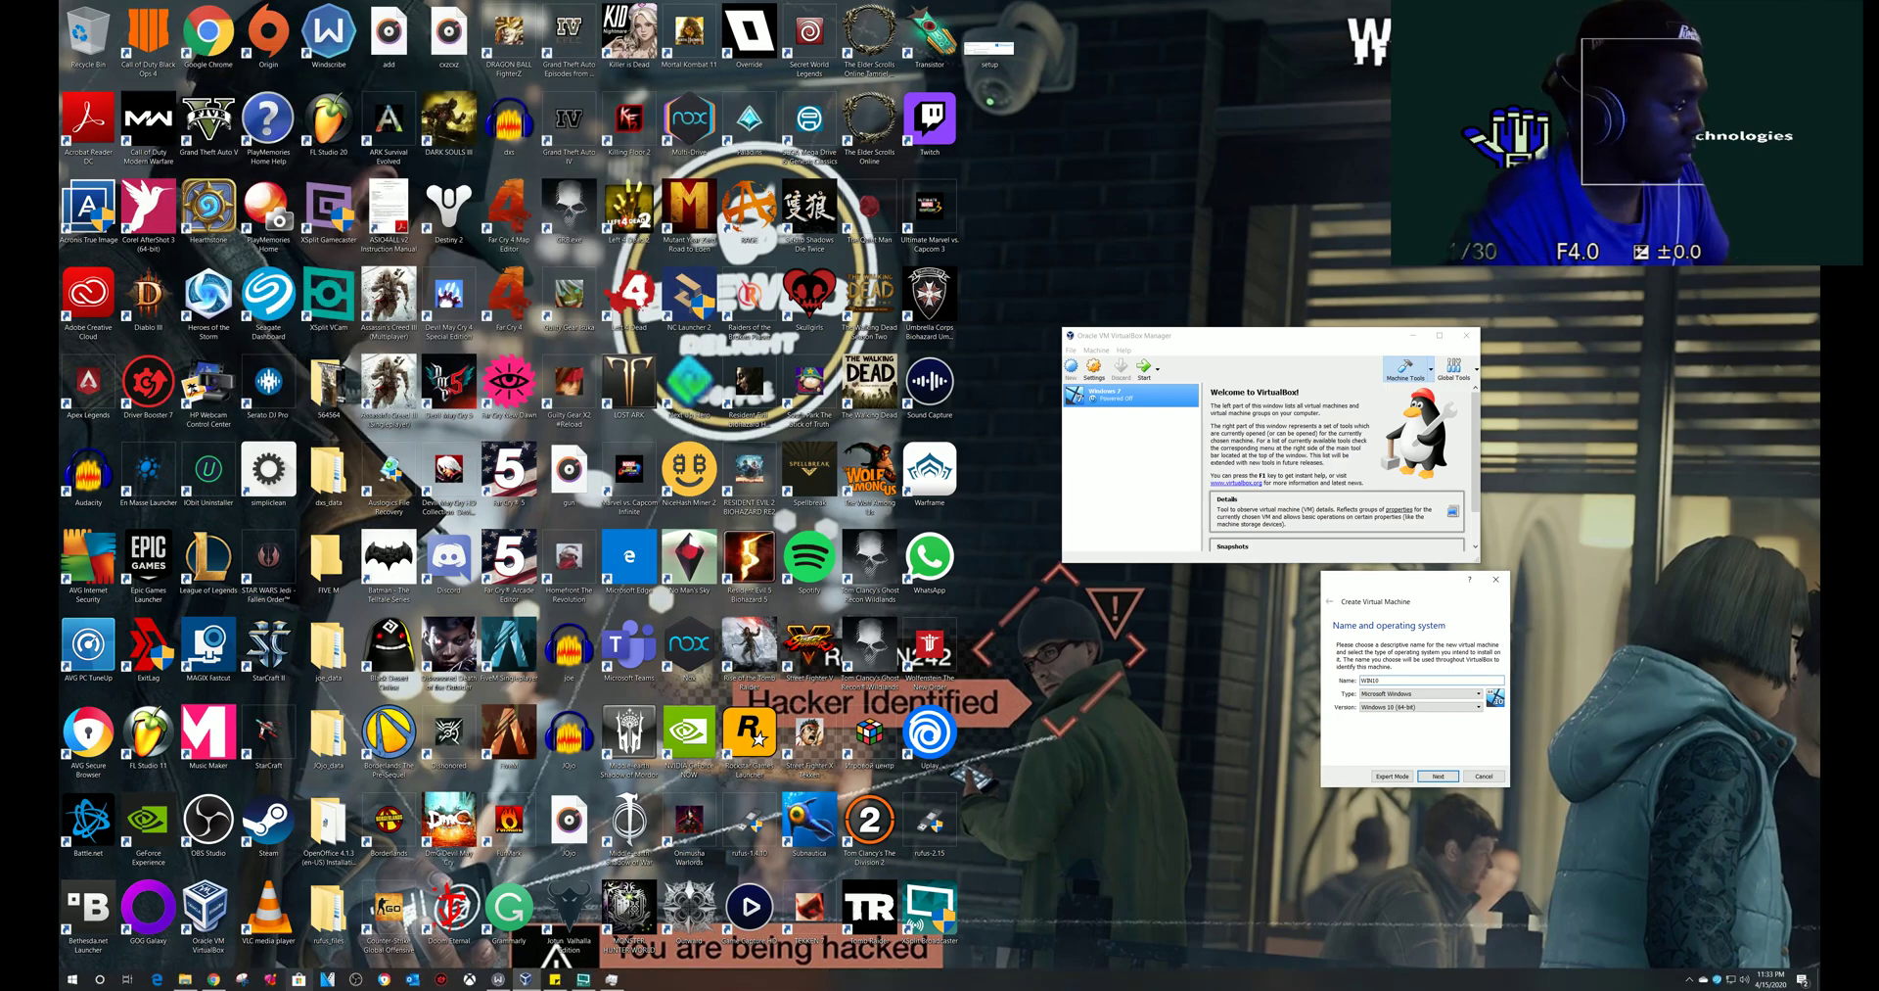
{"action": "left_click", "coordinate": [213, 979]}
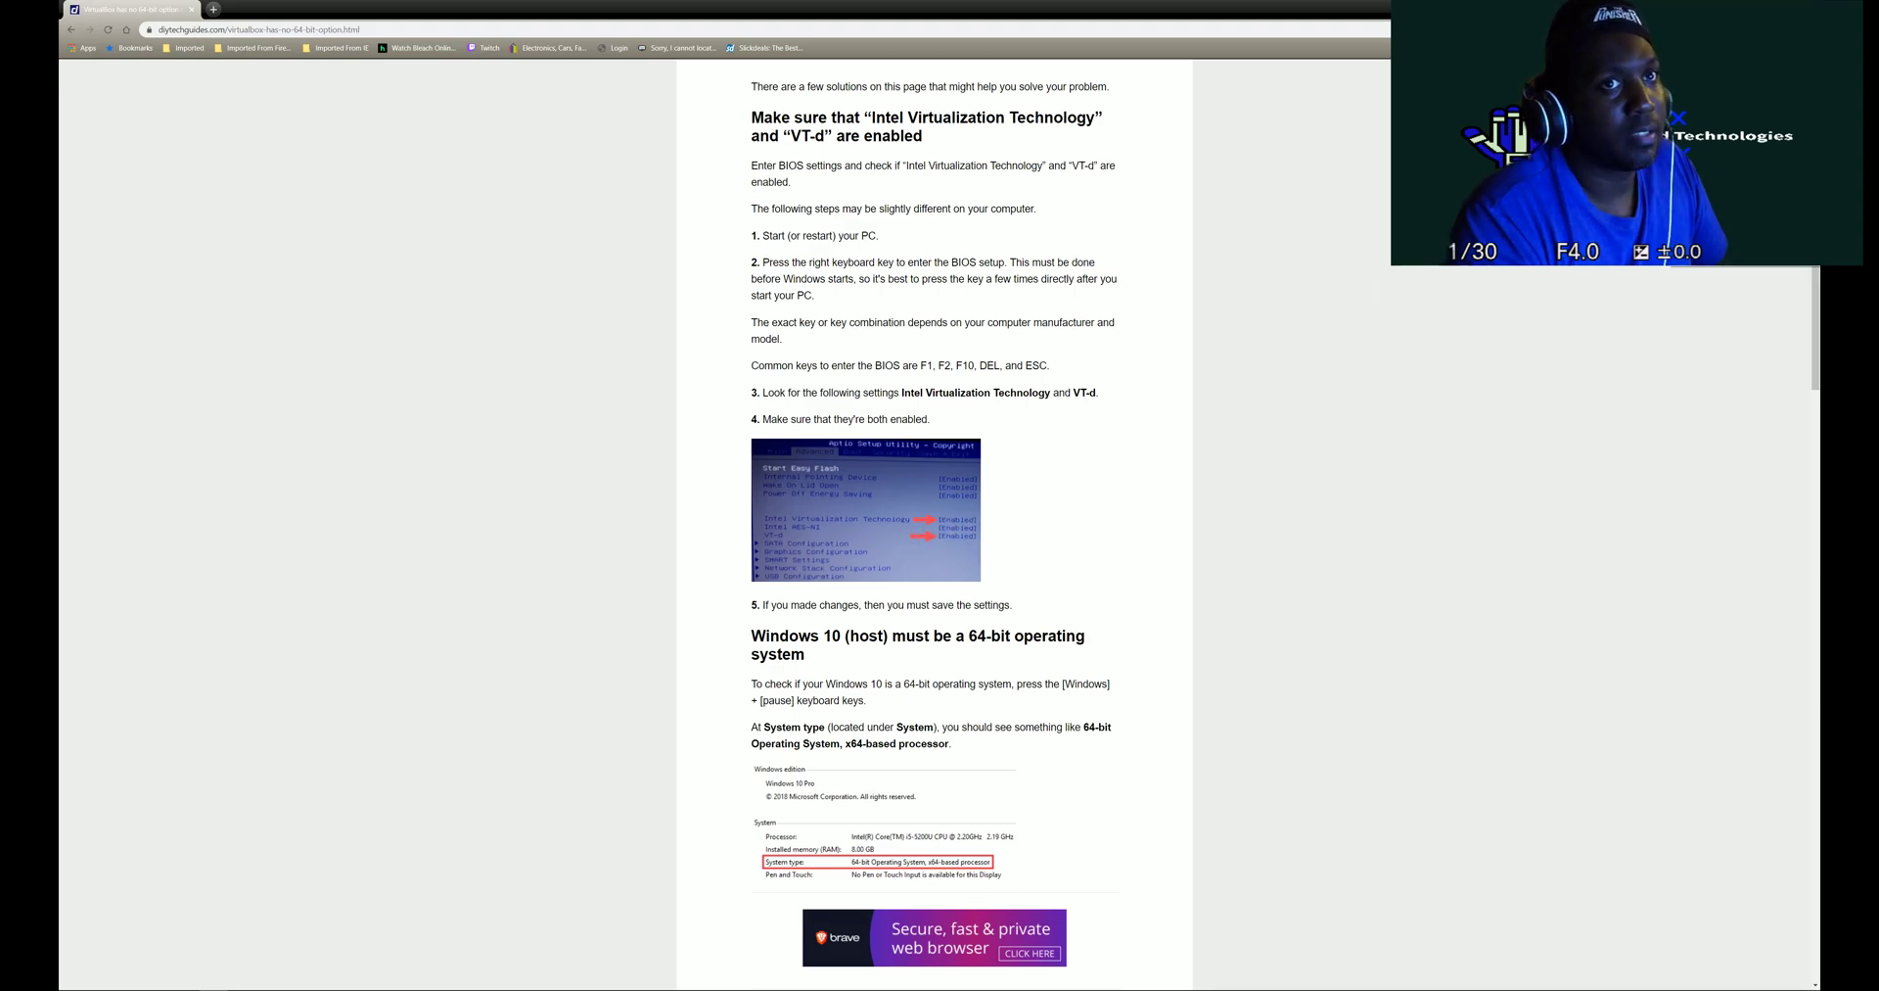
- Zoom the article in and scroll to the System type section requiring a 64-bit Windows 10 host
{"action": "mouse_move", "coordinate": [1723, 92]}
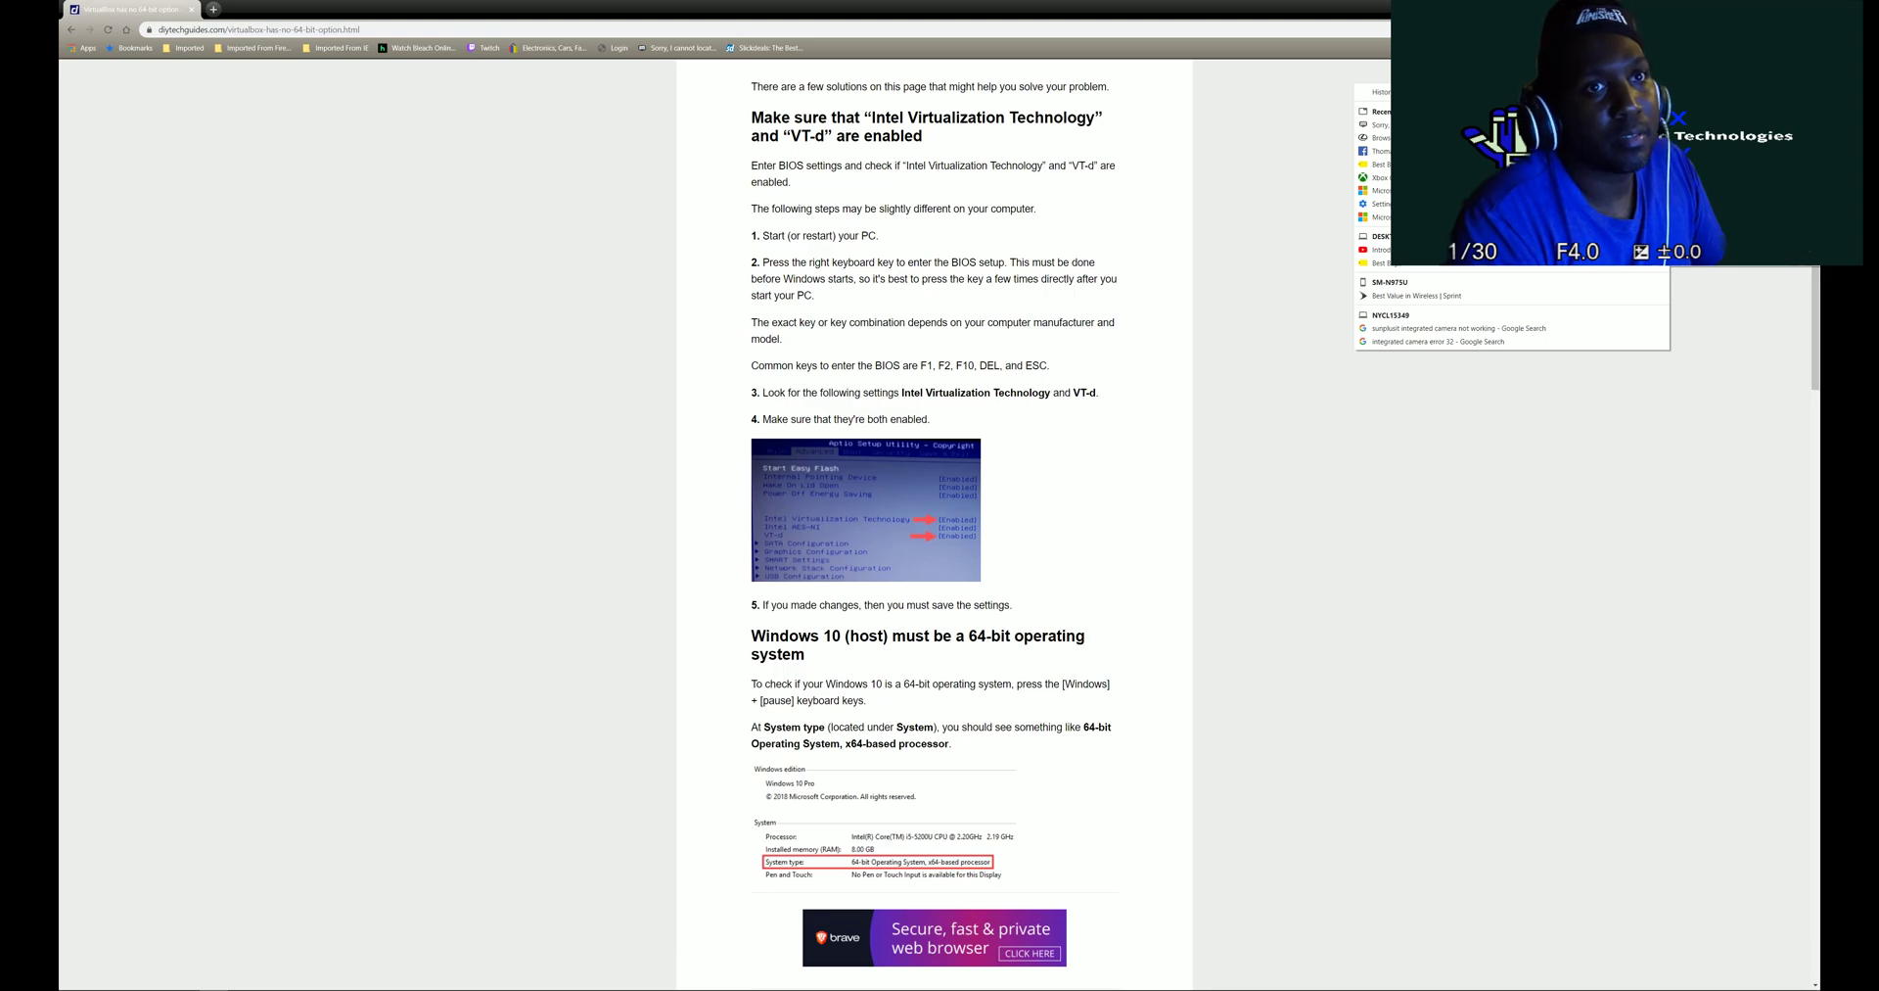
{"action": "left_click", "coordinate": [1790, 138]}
{"action": "left_click", "coordinate": [1790, 138]}
{"action": "left_click", "coordinate": [1791, 138]}
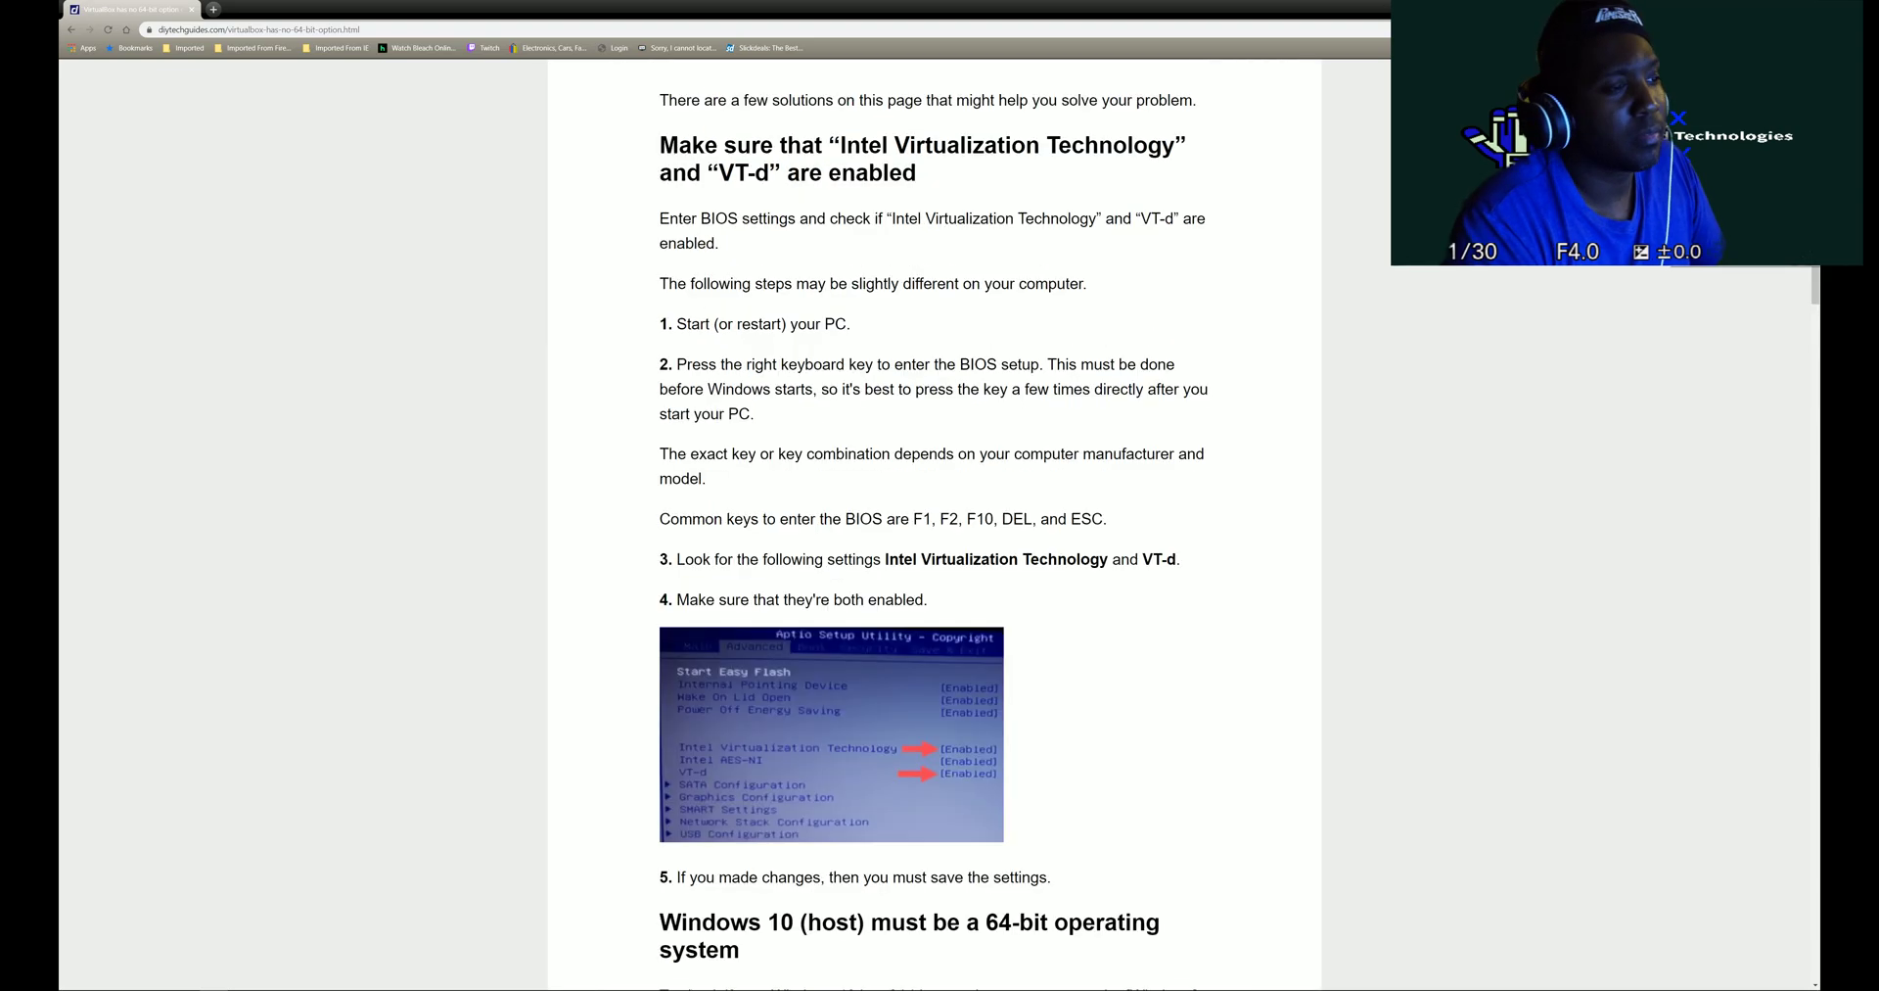
{"action": "left_click", "coordinate": [1790, 138]}
{"action": "left_click", "coordinate": [1790, 138]}
{"action": "left_click", "coordinate": [1263, 466]}
{"action": "scroll", "coordinate": [1233, 509], "scroll_direction": "down", "scroll_amount": 7}
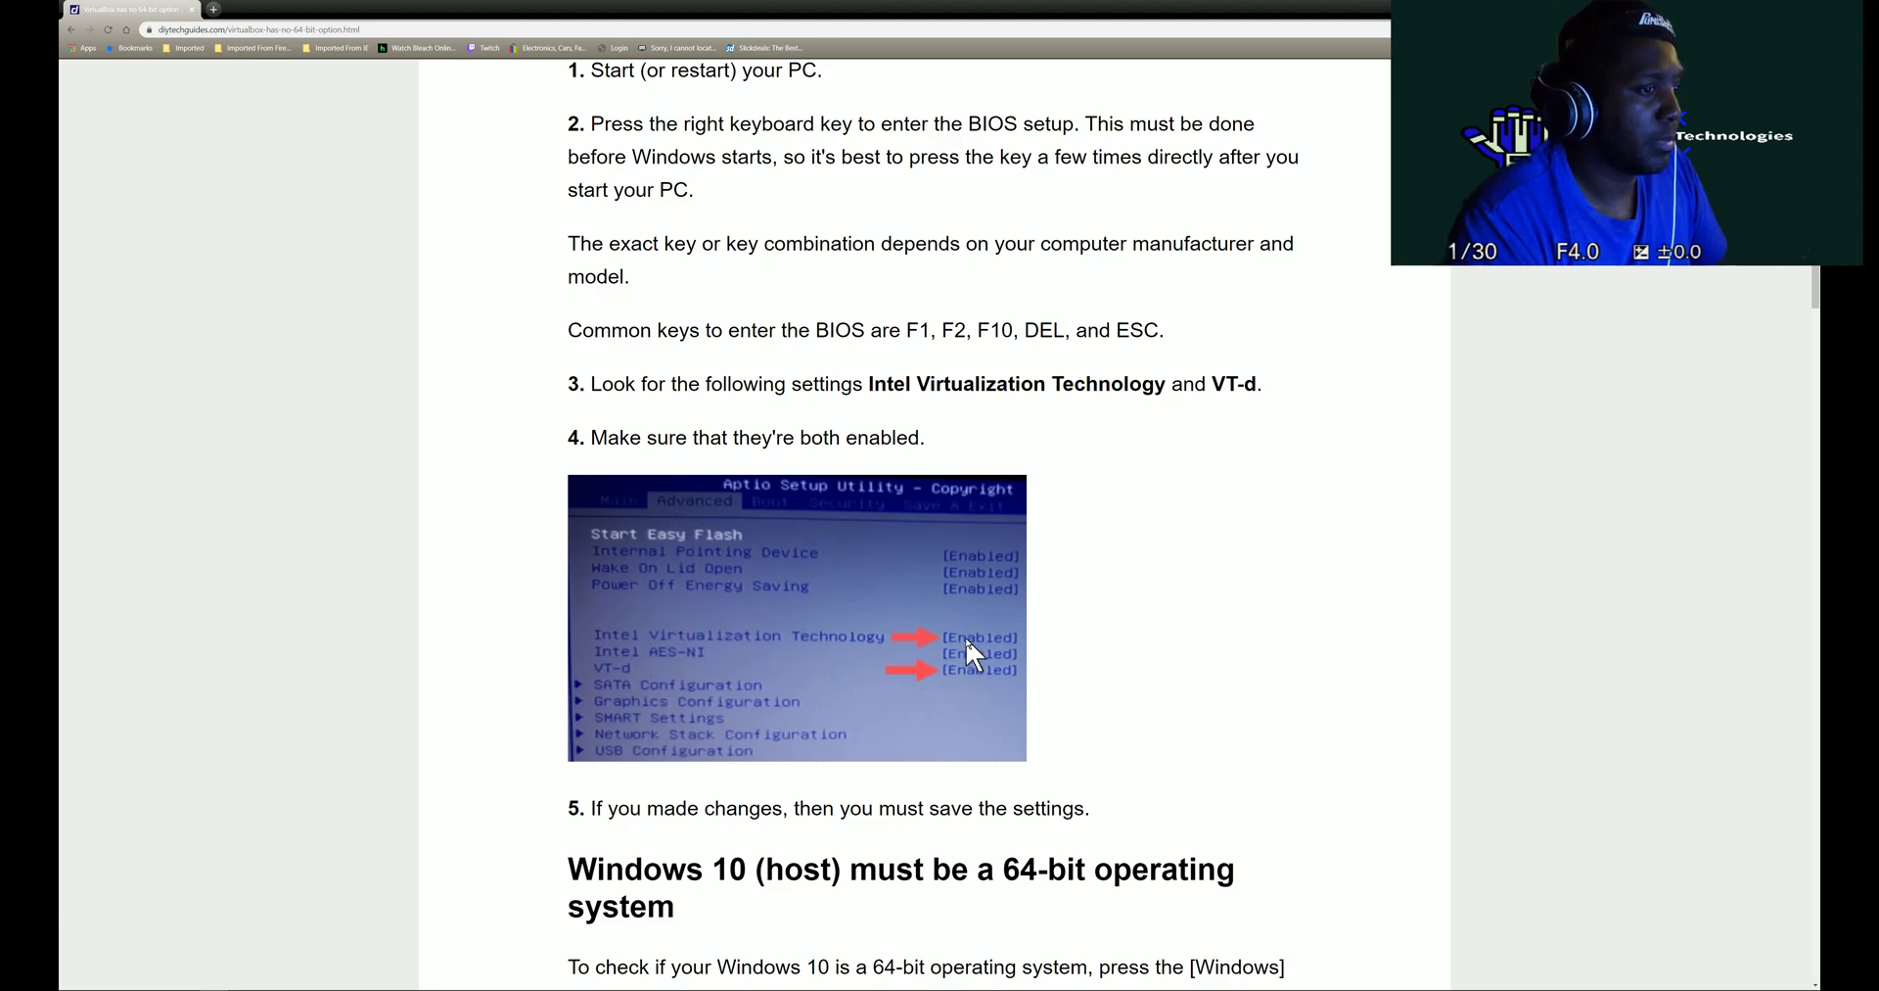
{"action": "scroll", "coordinate": [970, 638], "scroll_direction": "down", "scroll_amount": 3}
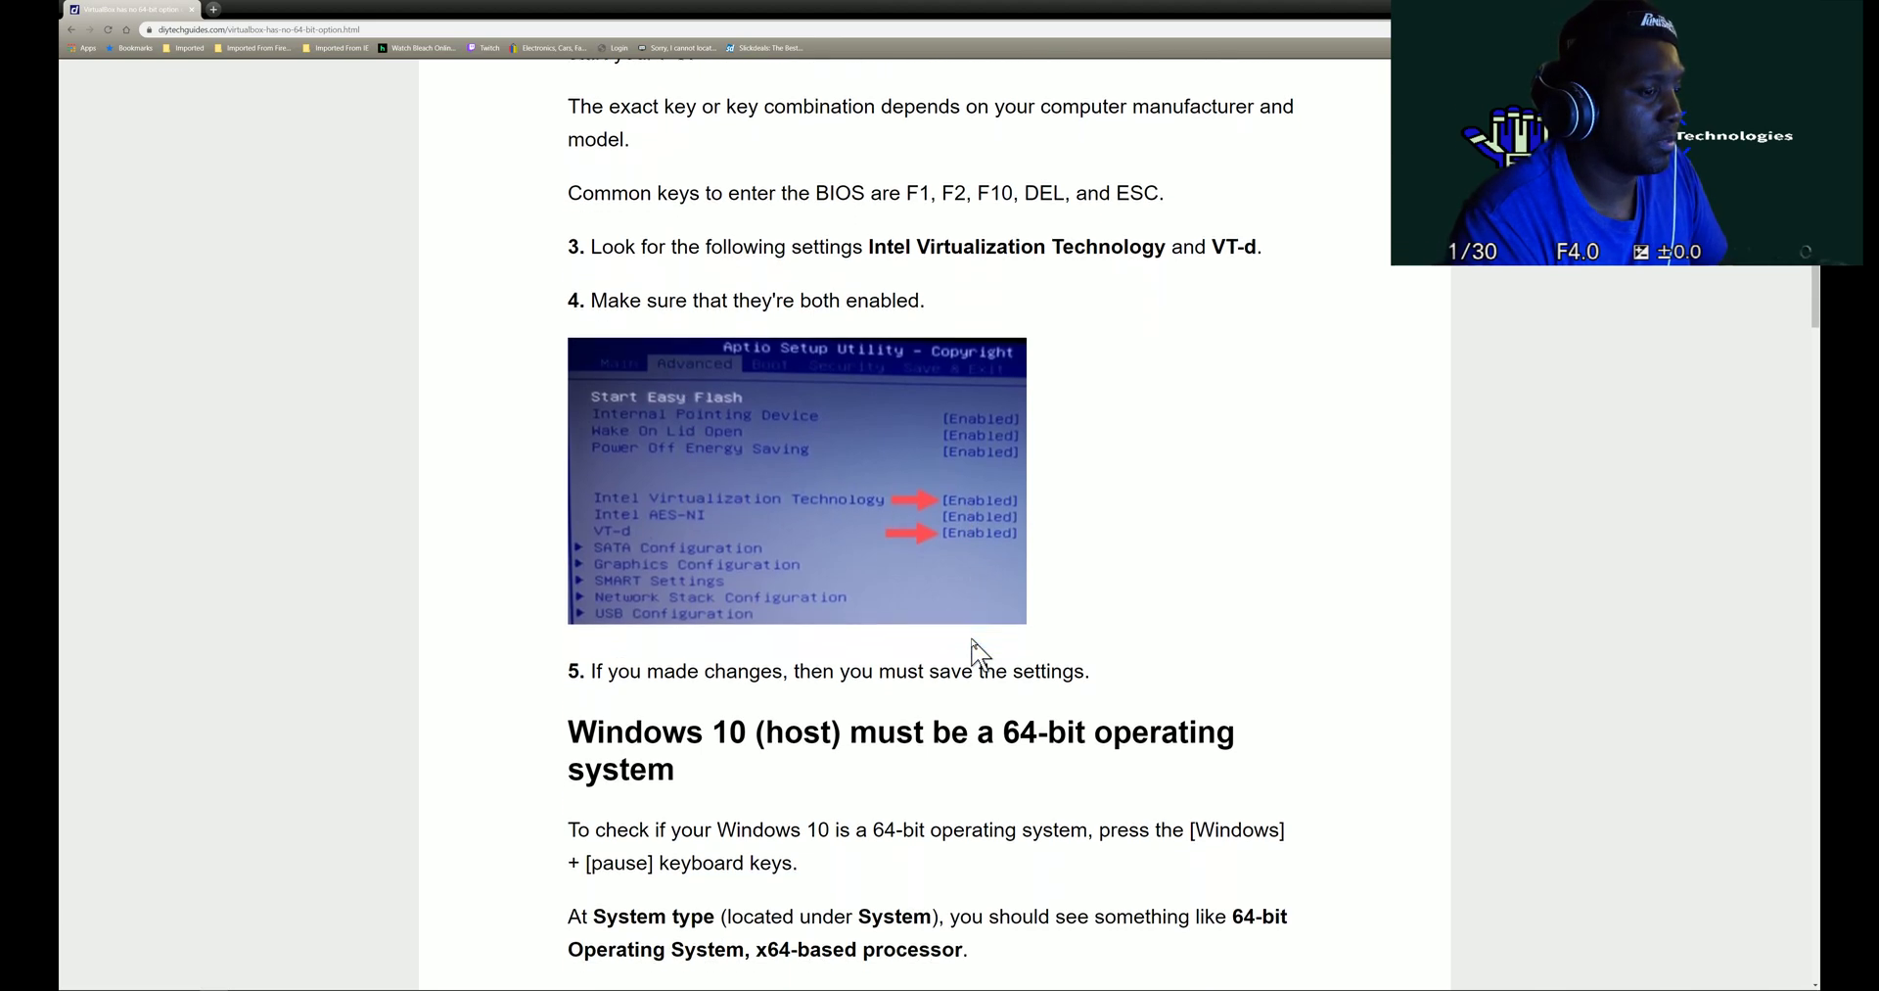
{"action": "scroll", "coordinate": [974, 638], "scroll_direction": "down", "scroll_amount": 3}
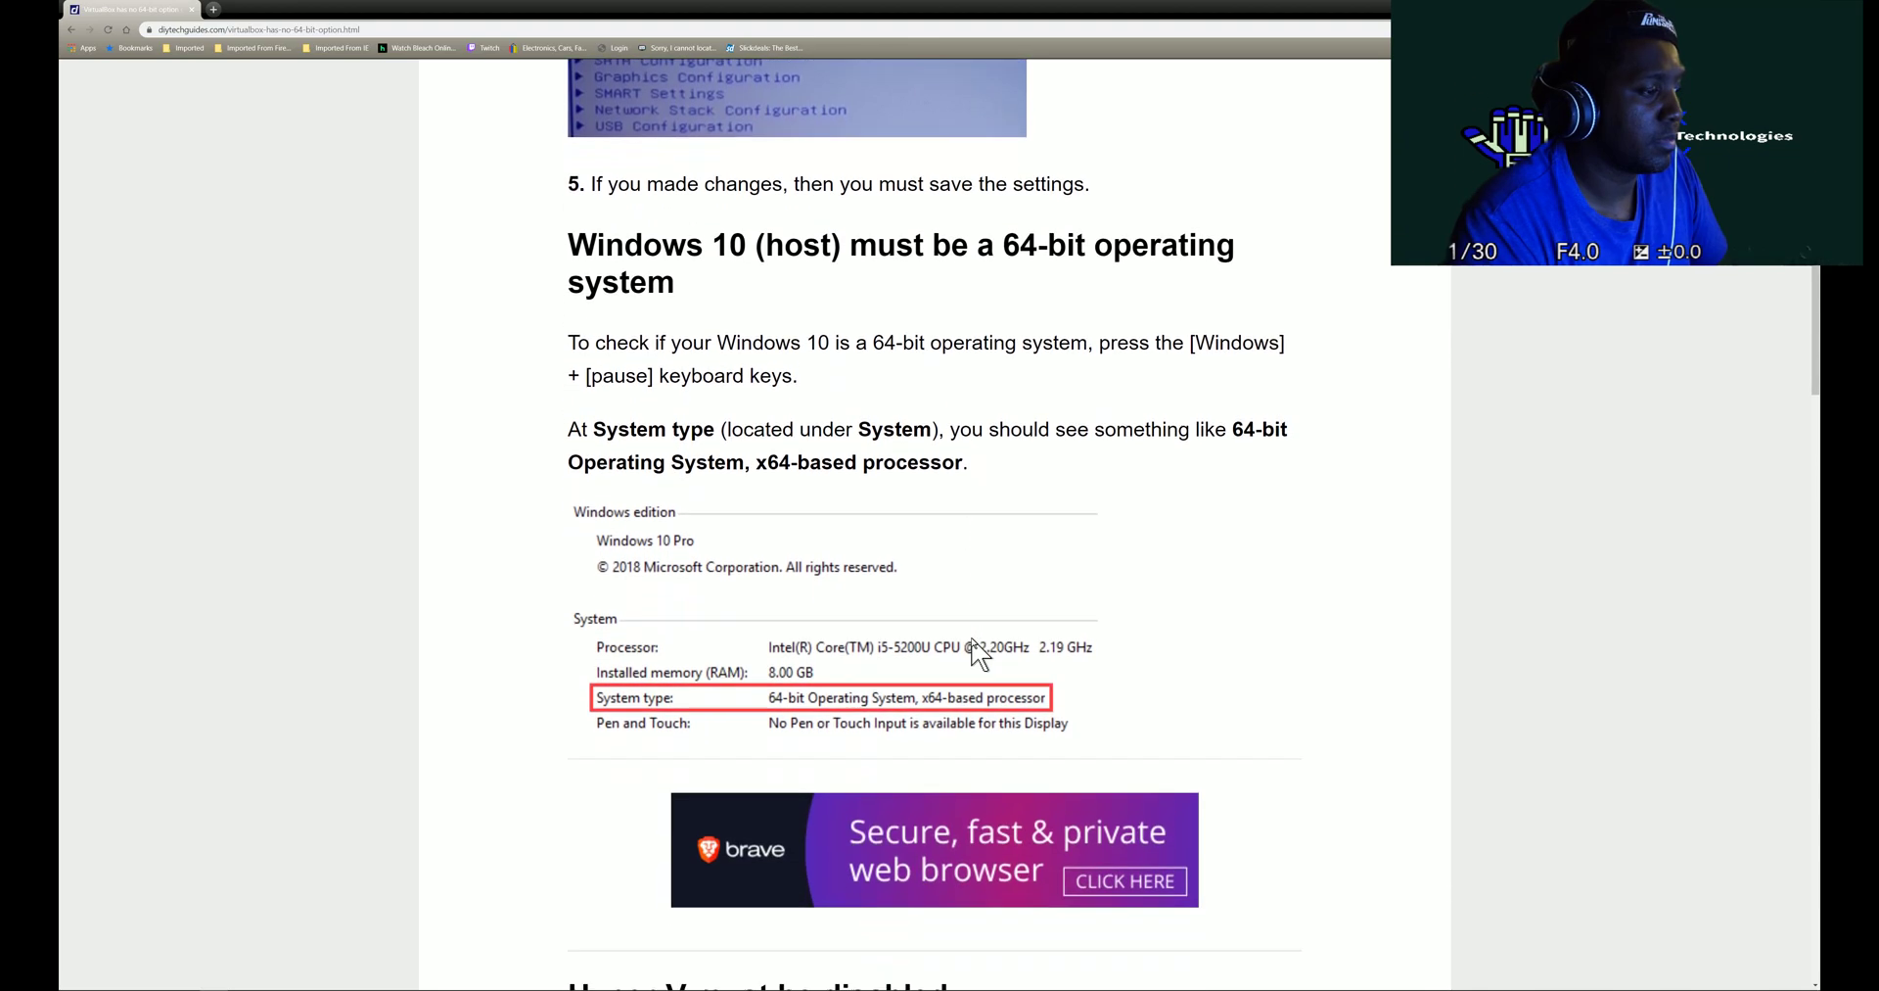
{"action": "scroll", "coordinate": [977, 649], "scroll_direction": "down", "scroll_amount": 3}
{"action": "scroll", "coordinate": [998, 626], "scroll_direction": "up", "scroll_amount": 5}
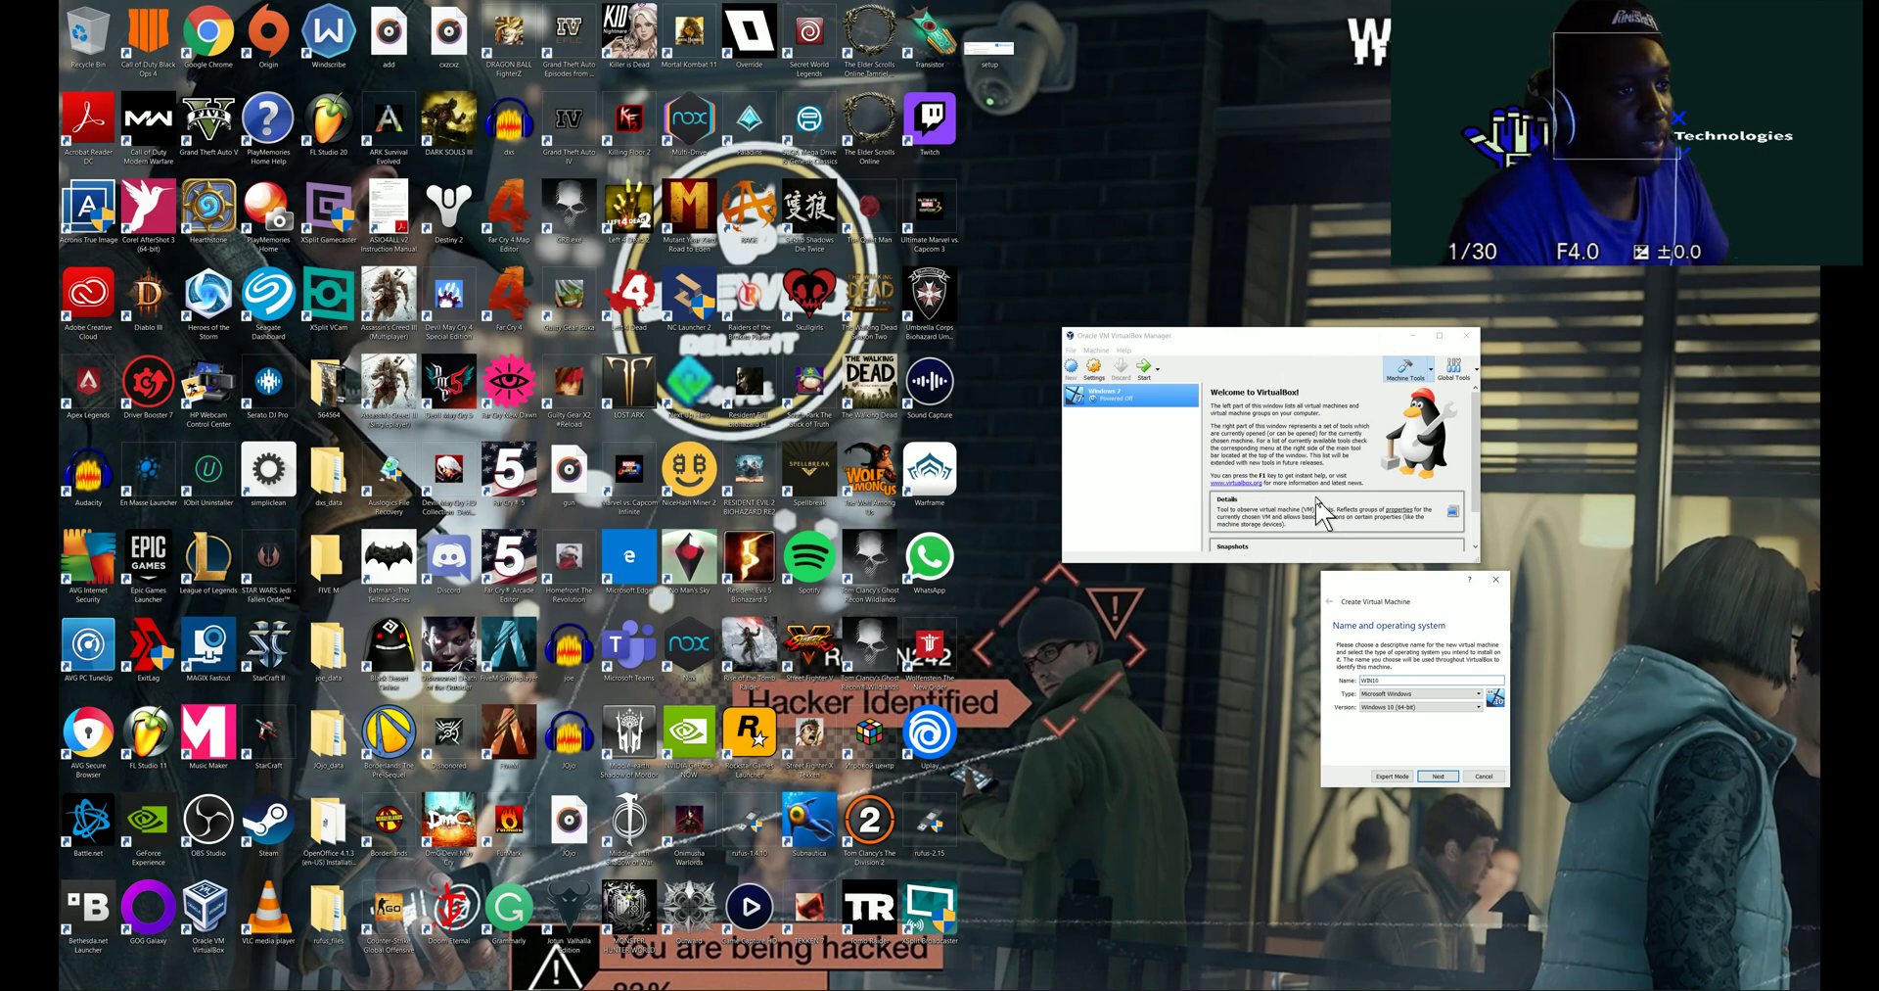
- Keep the recommended memory and create a dynamically allocated VDI virtual hard disk for the VM
{"action": "left_click", "coordinate": [1432, 775]}
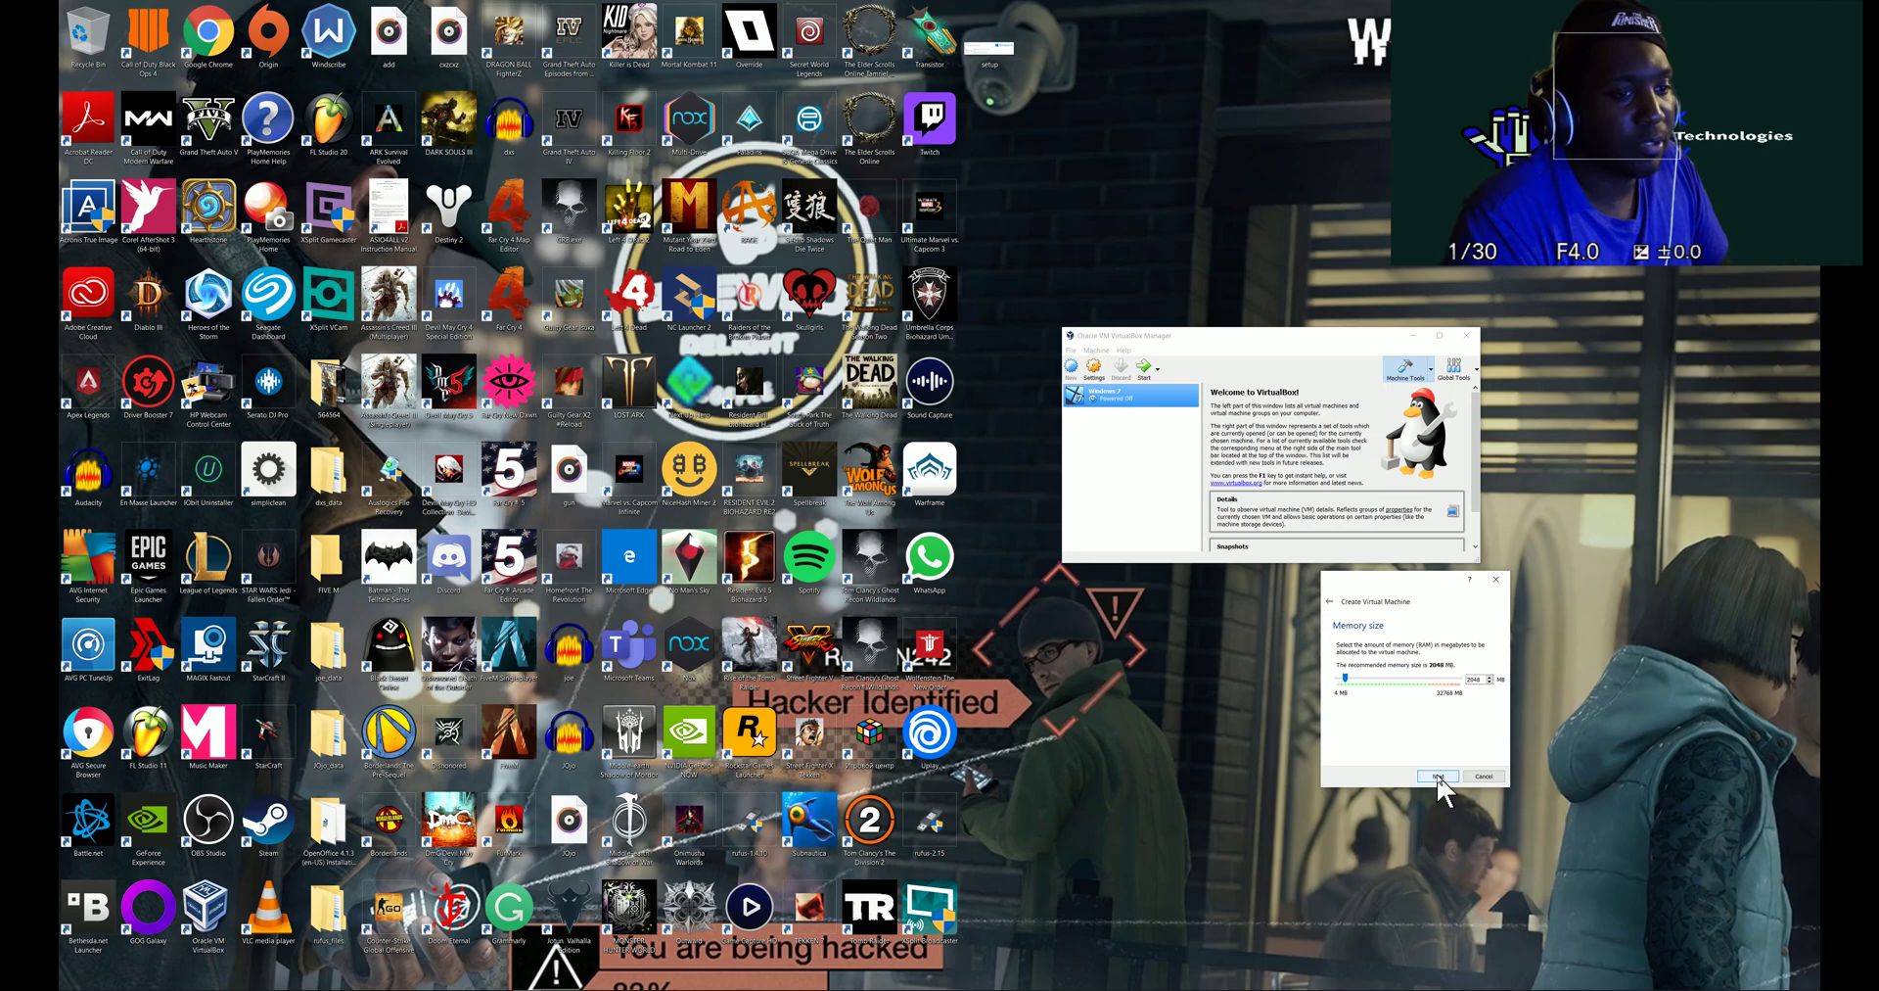
{"action": "left_click", "coordinate": [1438, 776]}
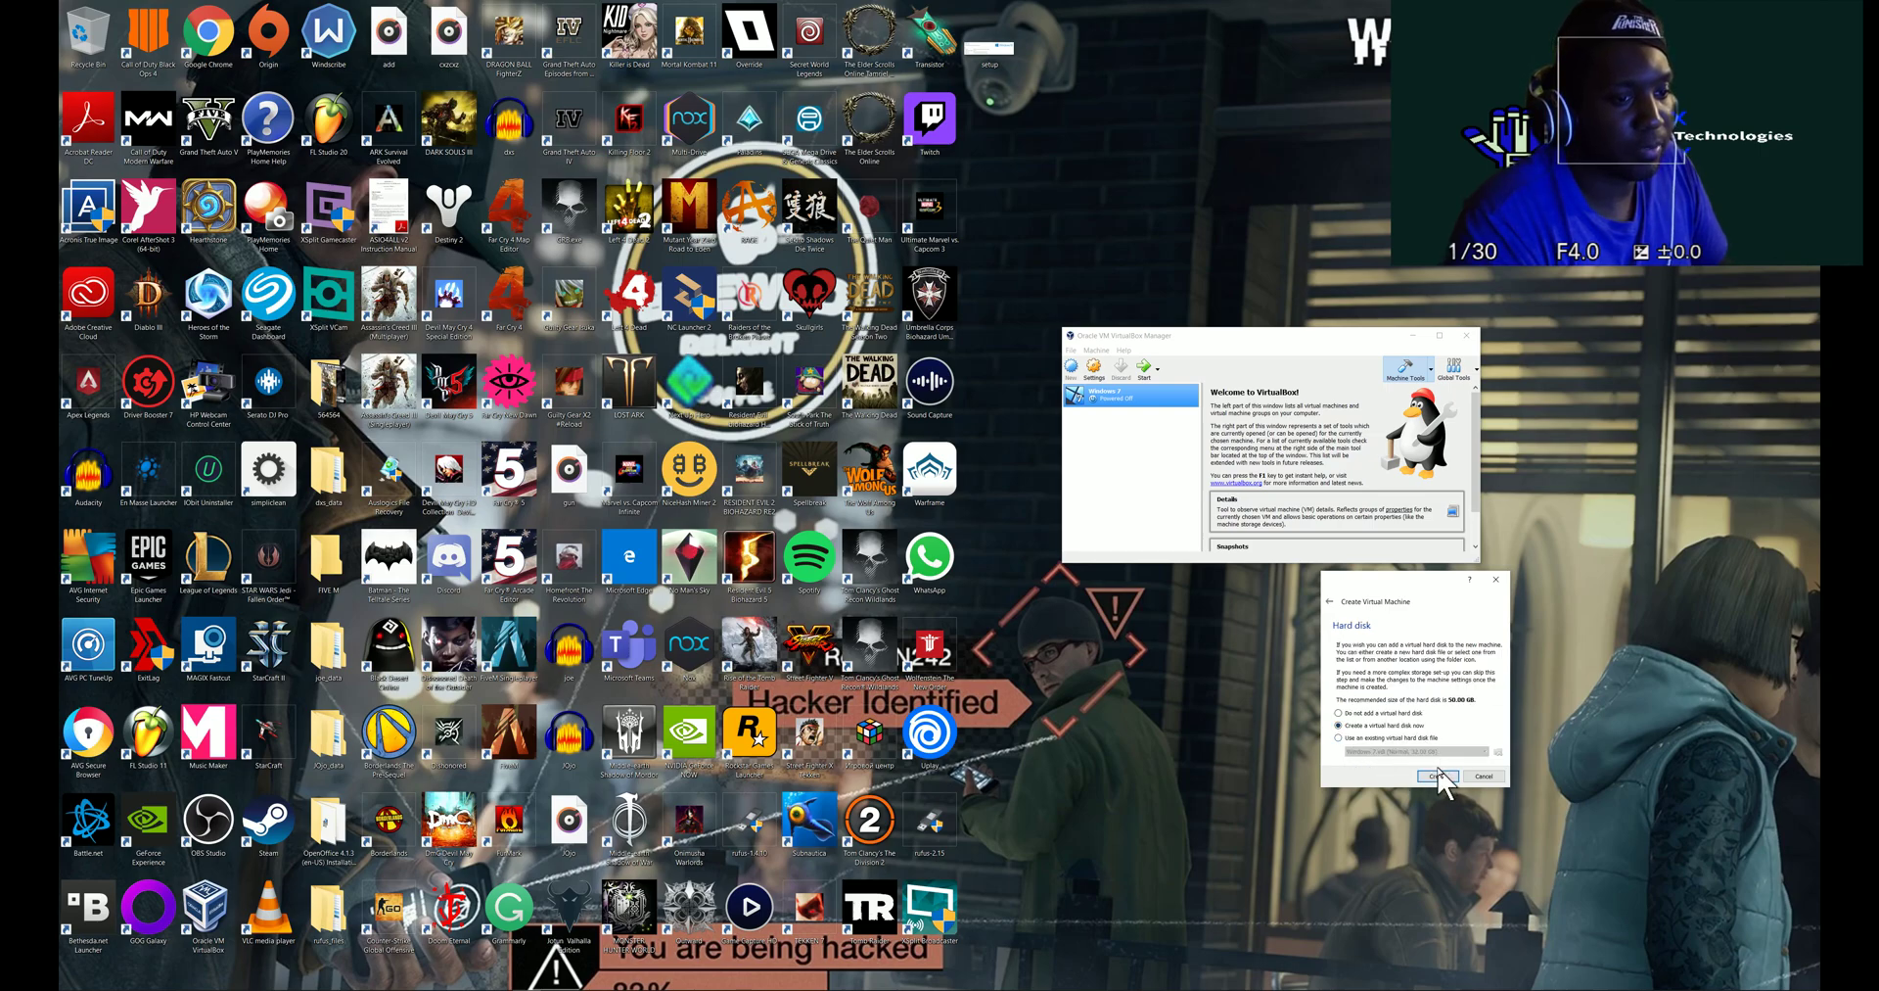
{"action": "left_click", "coordinate": [1437, 776]}
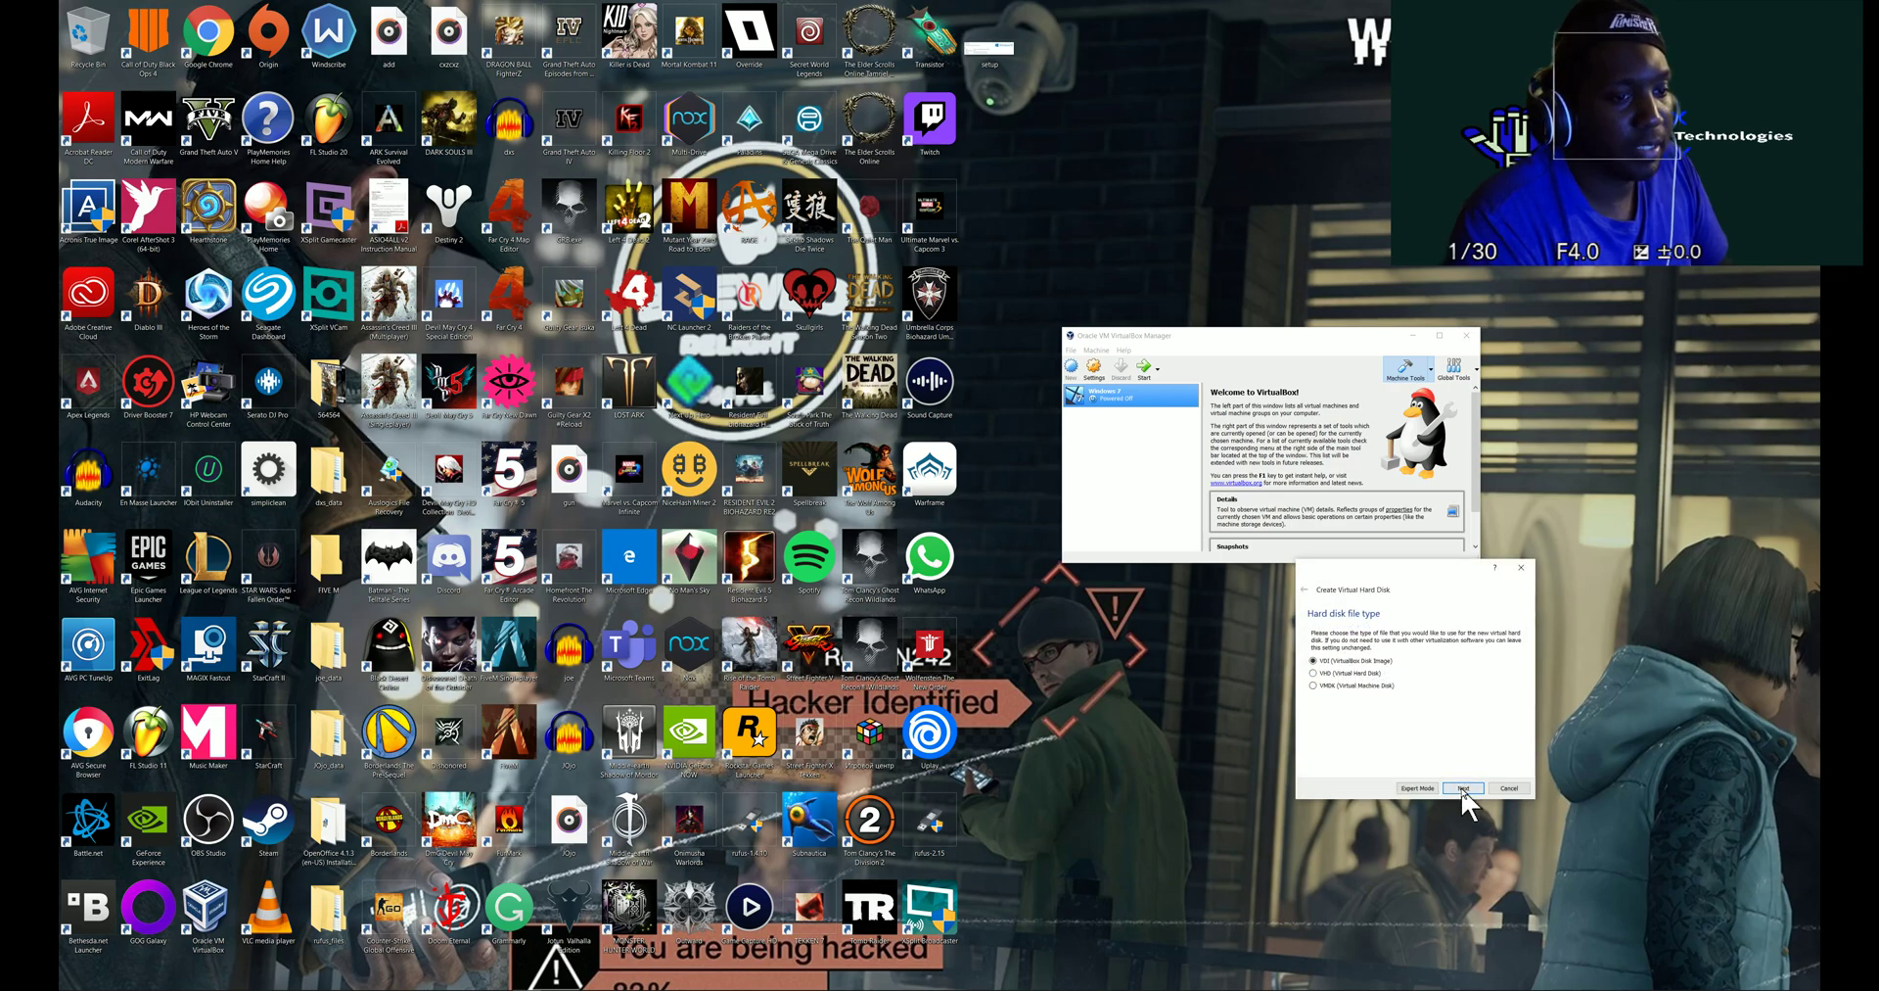
{"action": "left_click_drag", "start_coordinate": [1390, 569], "coordinate": [1124, 564]}
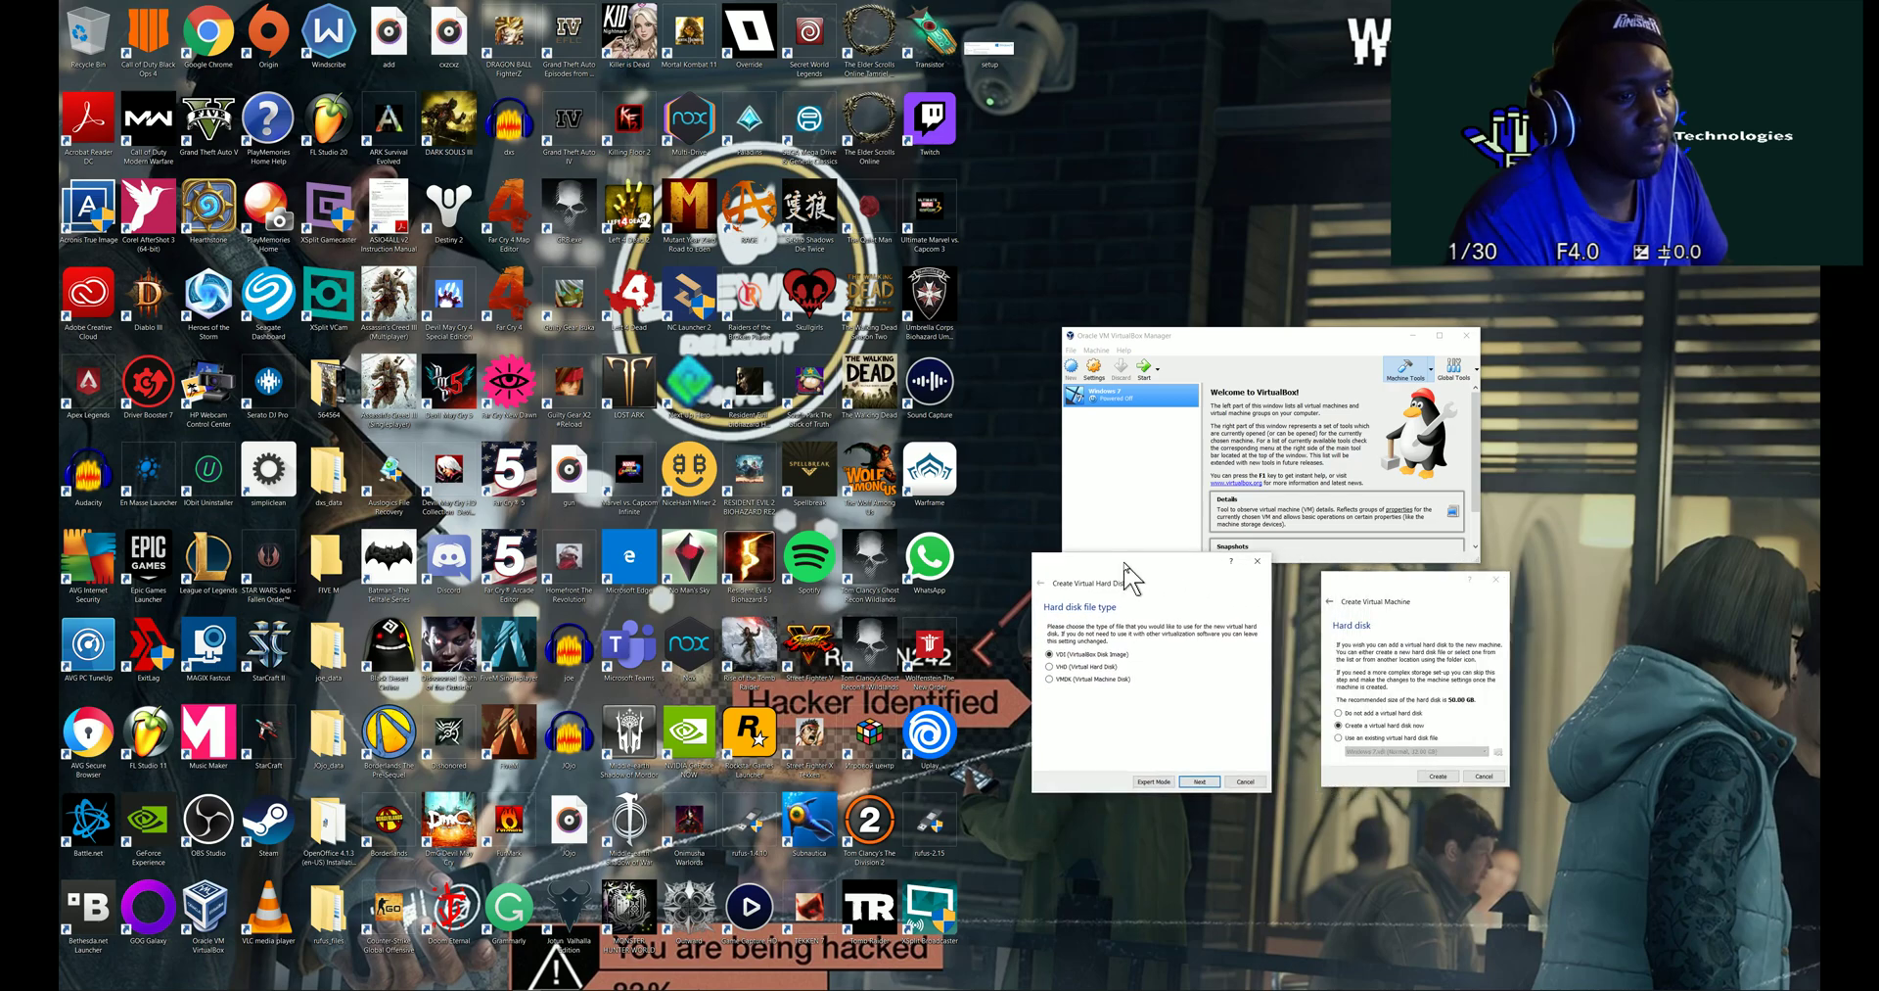
{"action": "left_click", "coordinate": [1200, 782]}
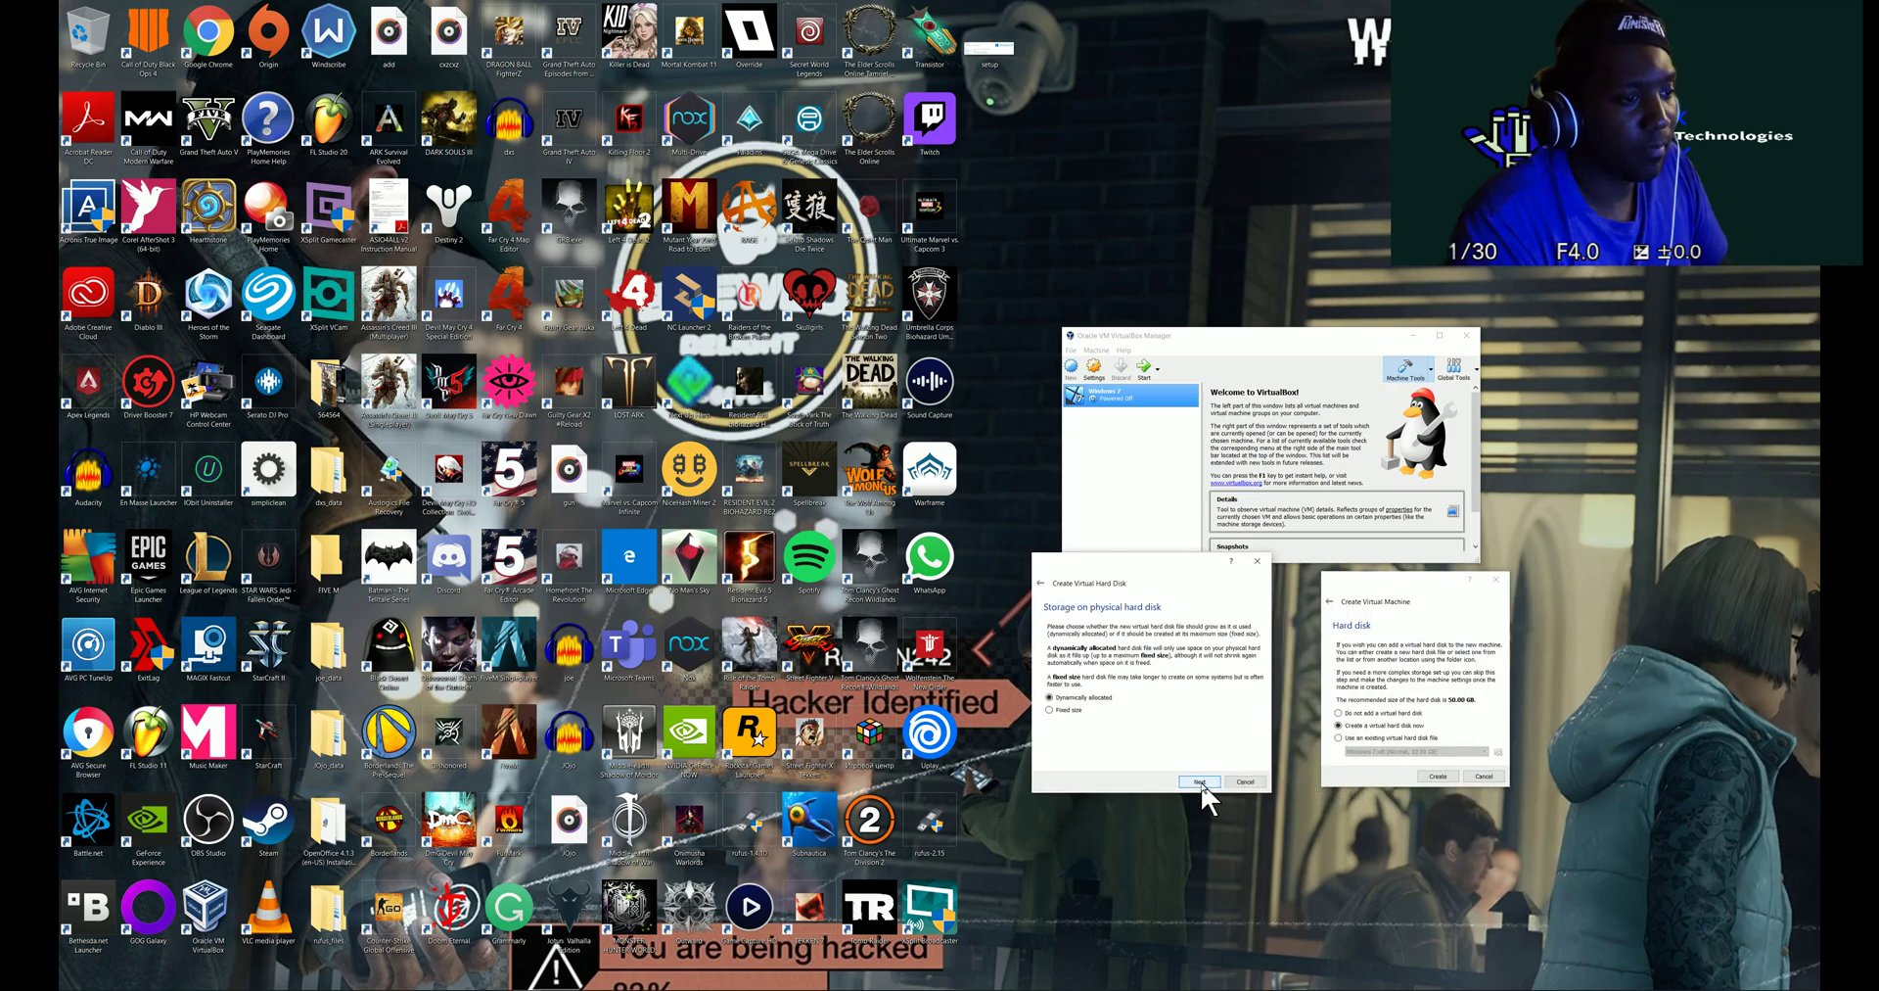
{"action": "left_click", "coordinate": [1200, 782]}
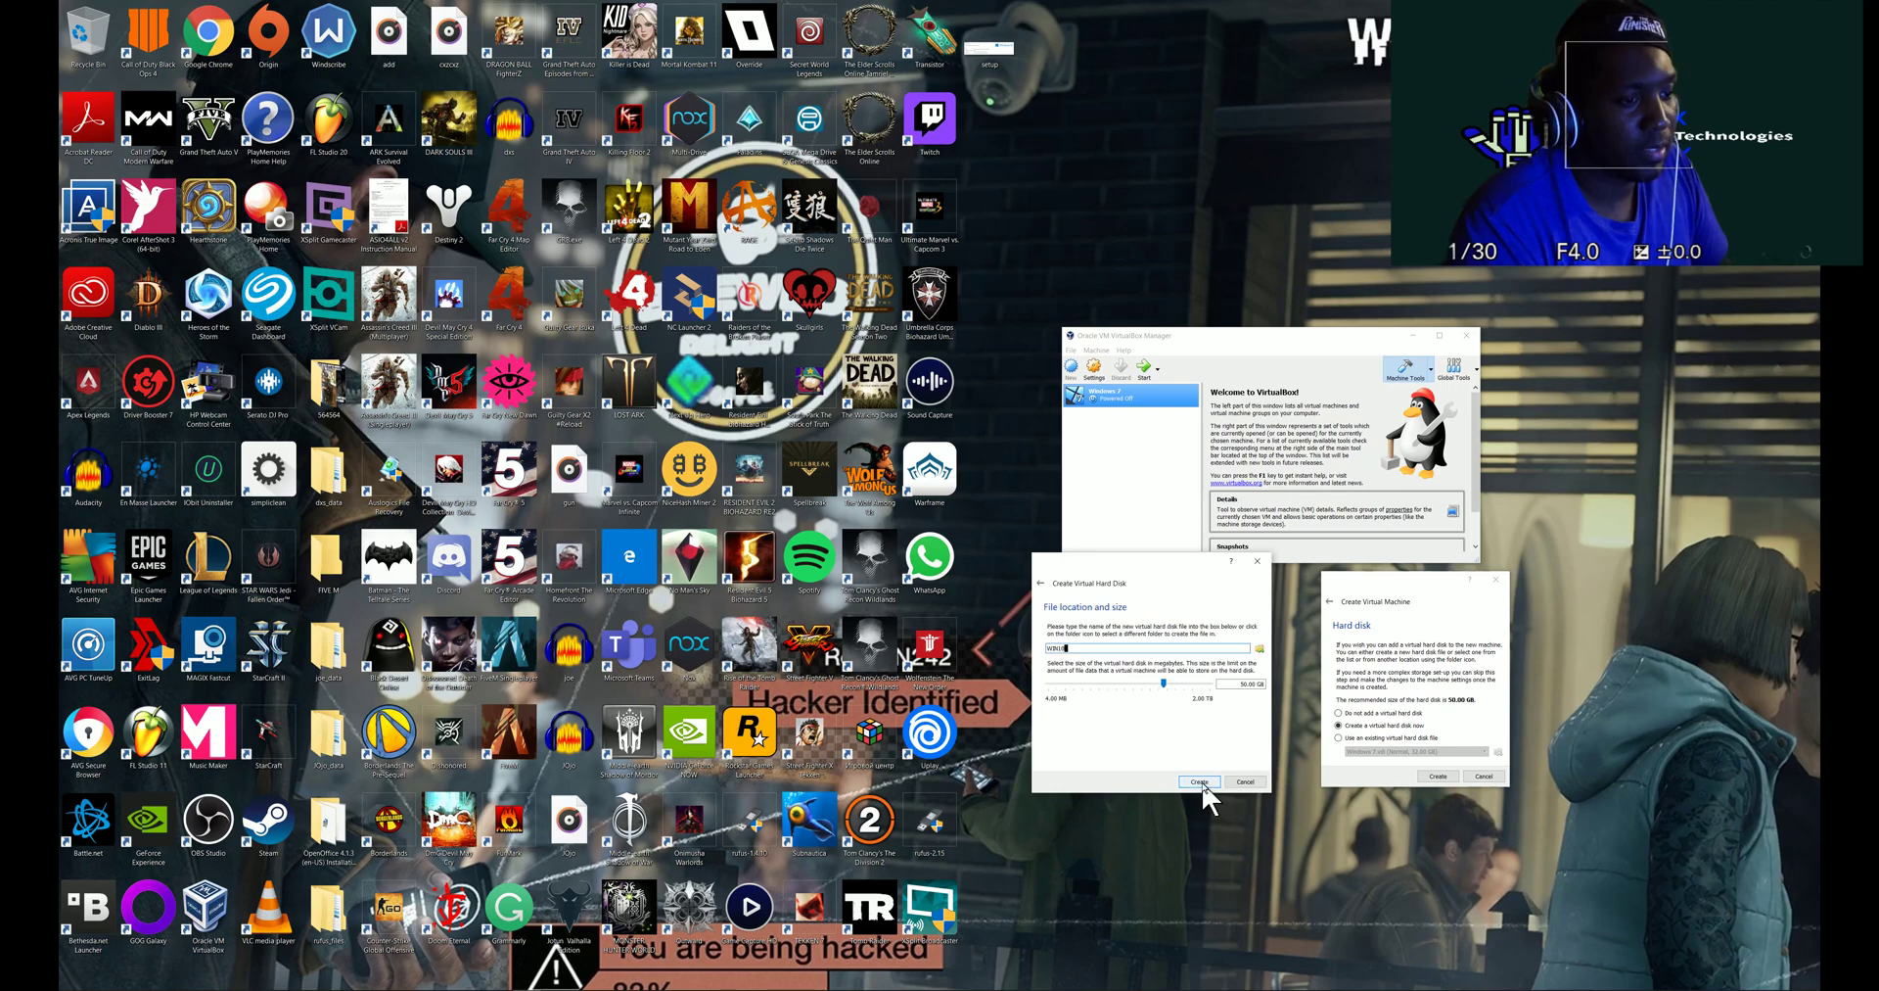
{"action": "left_click", "coordinate": [1202, 780]}
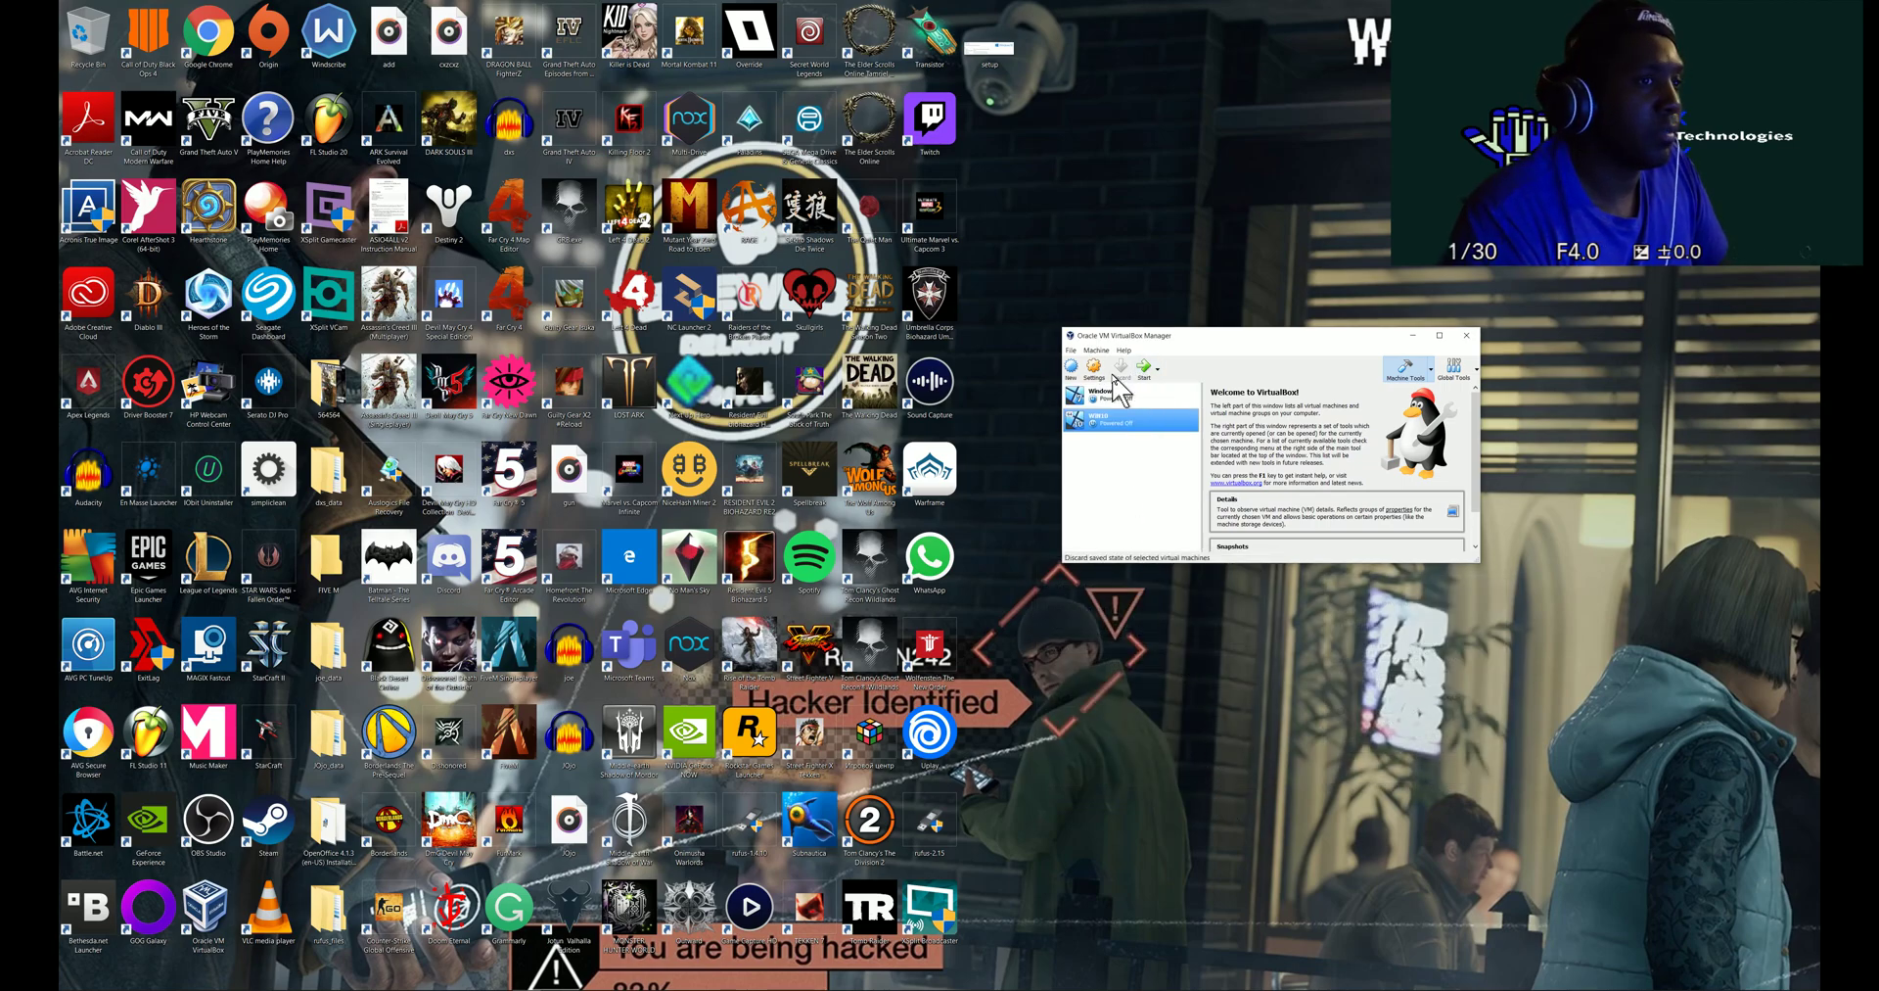
- Start WIN10 with the Microsoft Windows 10 1607 ISO selected as its start-up disk
{"action": "double_click", "coordinate": [1122, 421]}
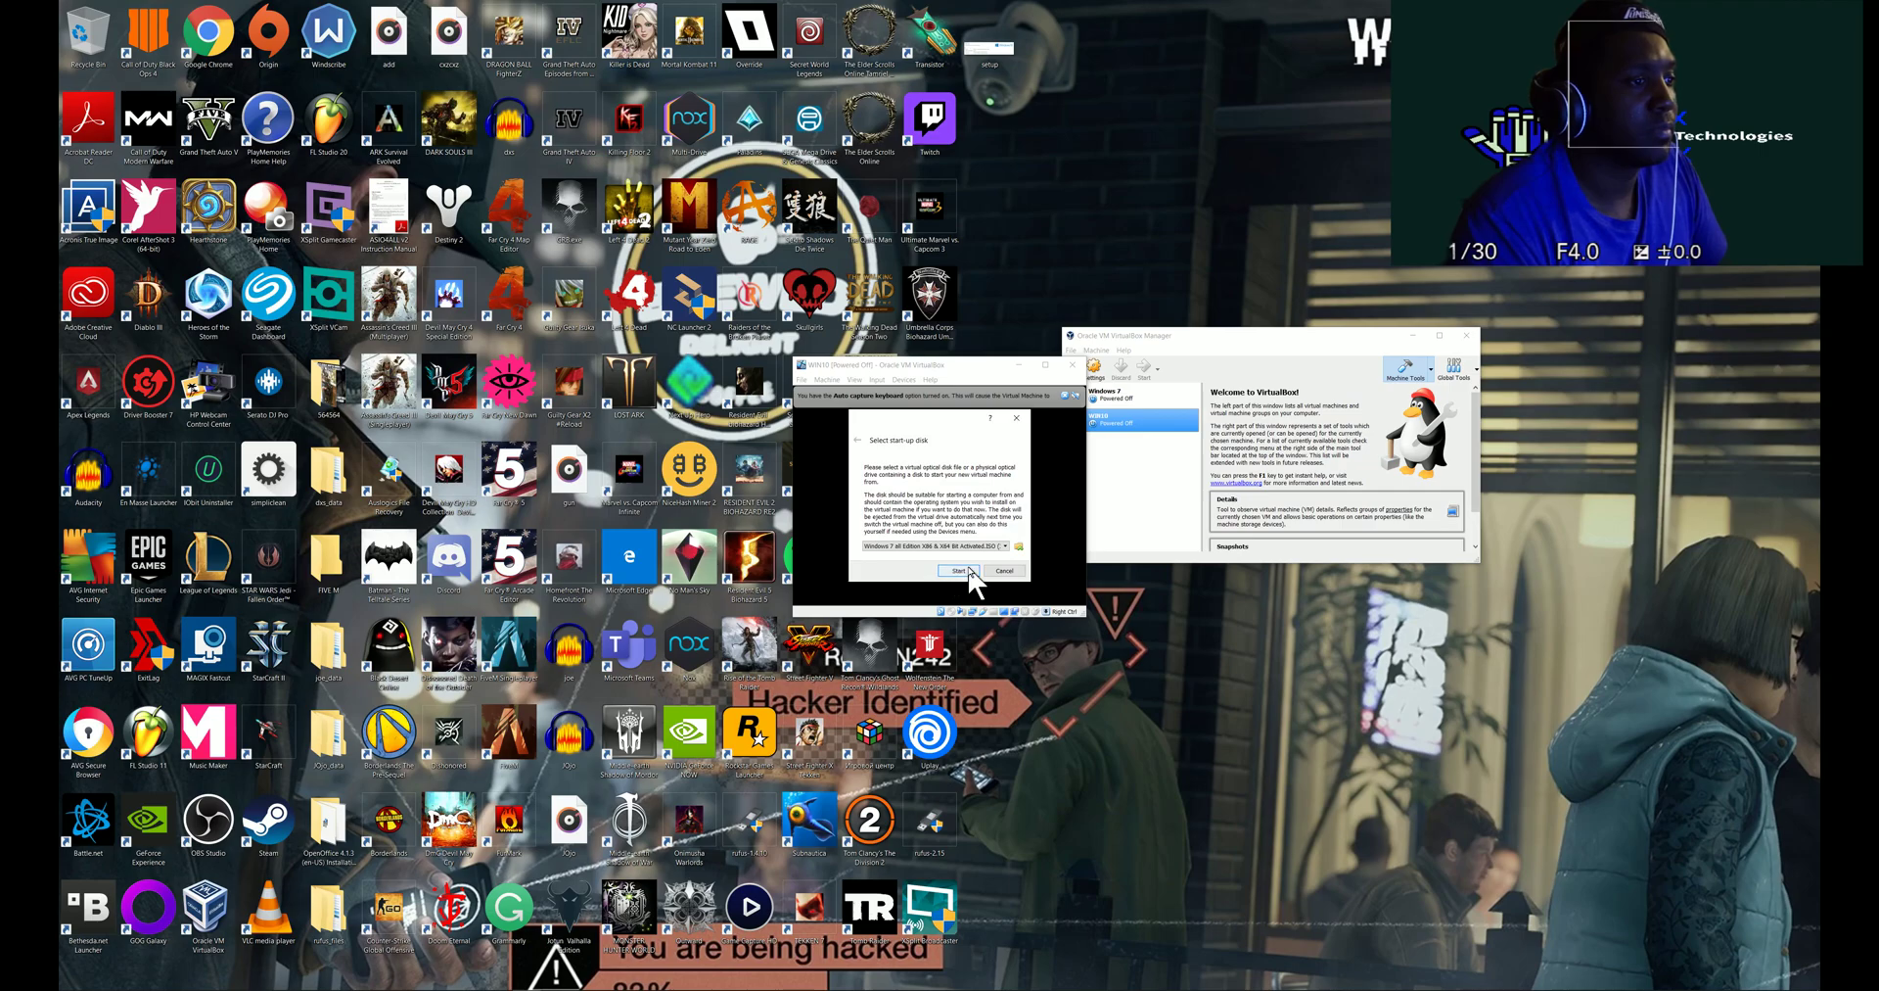
{"action": "left_click", "coordinate": [1019, 546]}
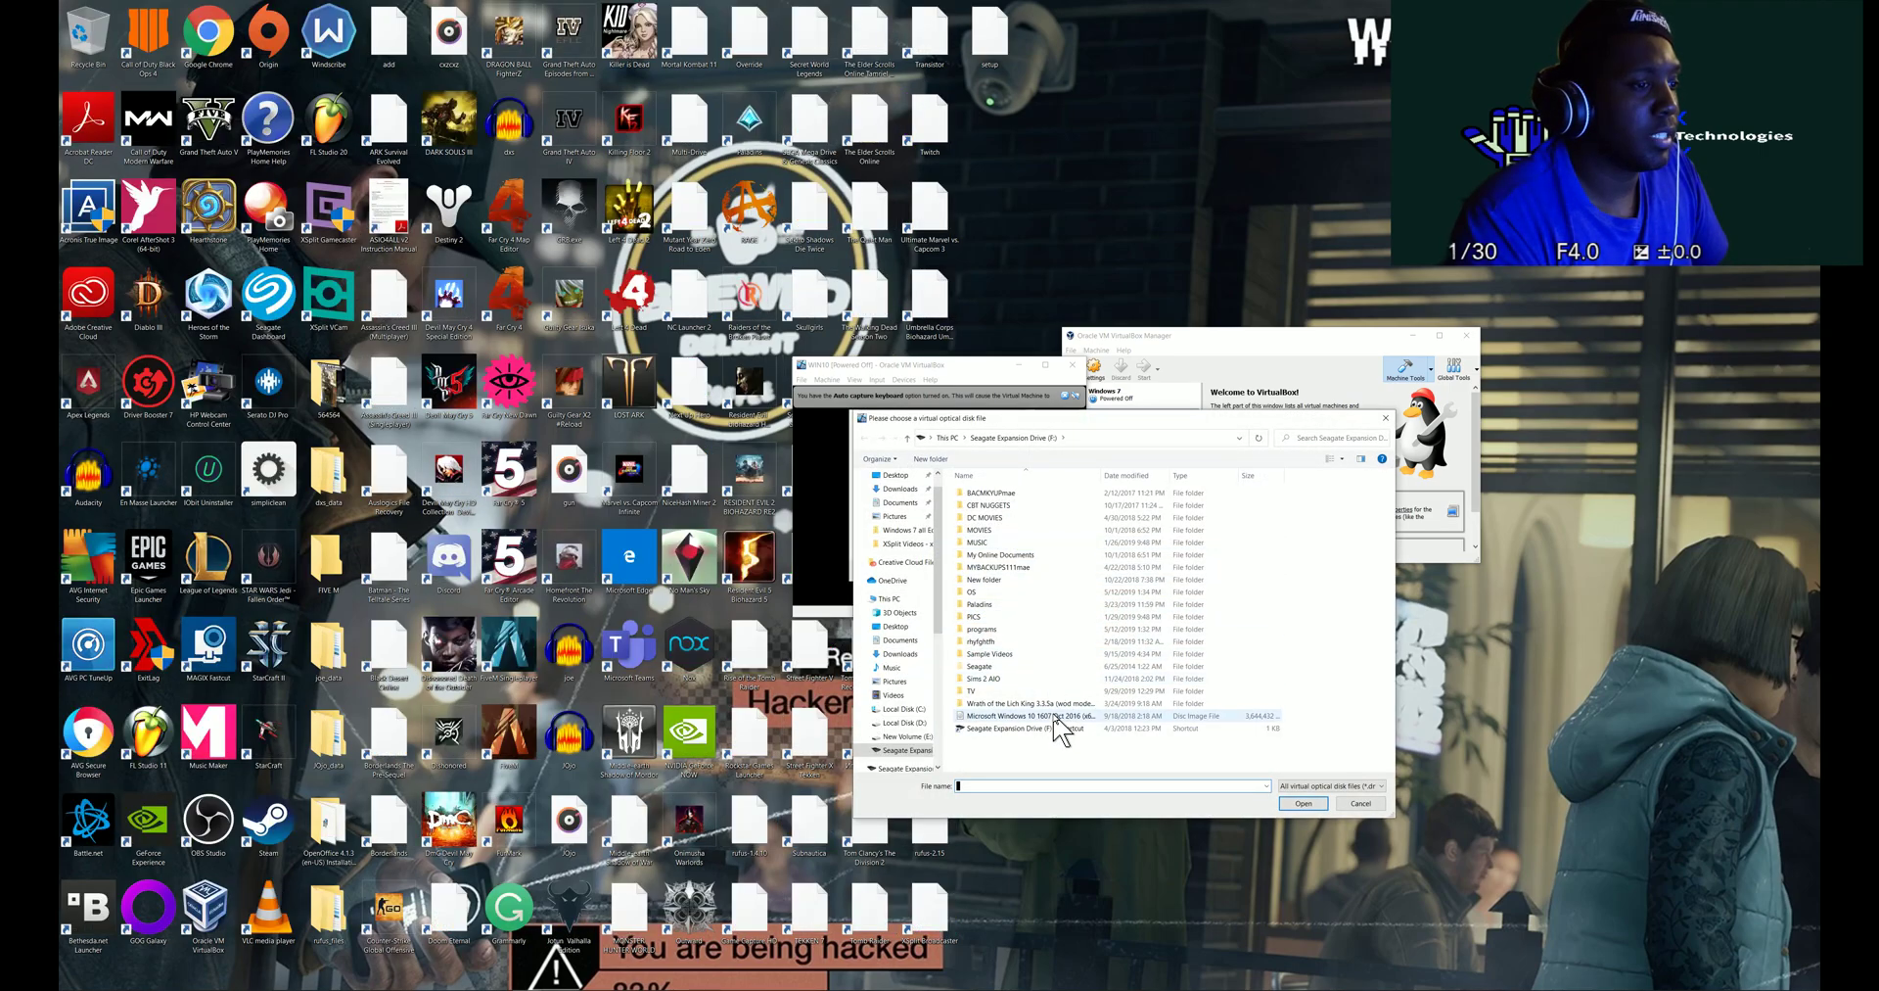
{"action": "left_click", "coordinate": [1055, 718]}
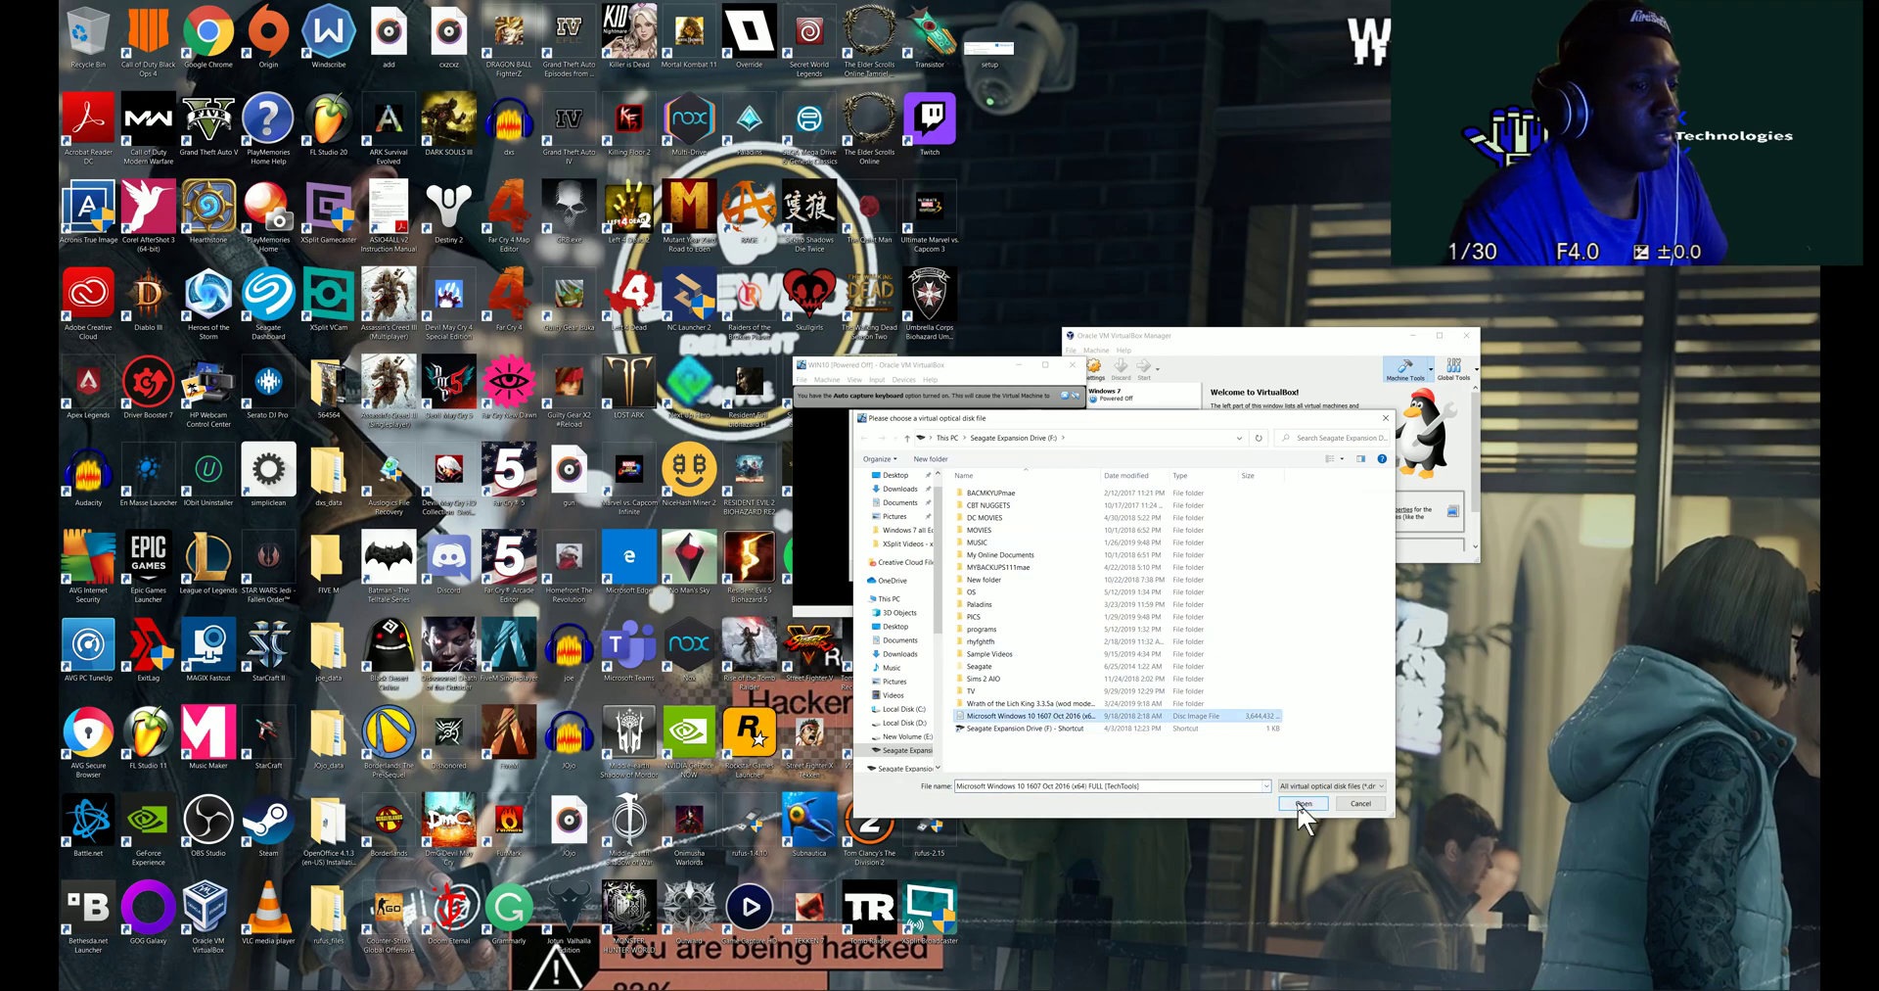
{"action": "left_click", "coordinate": [1302, 805]}
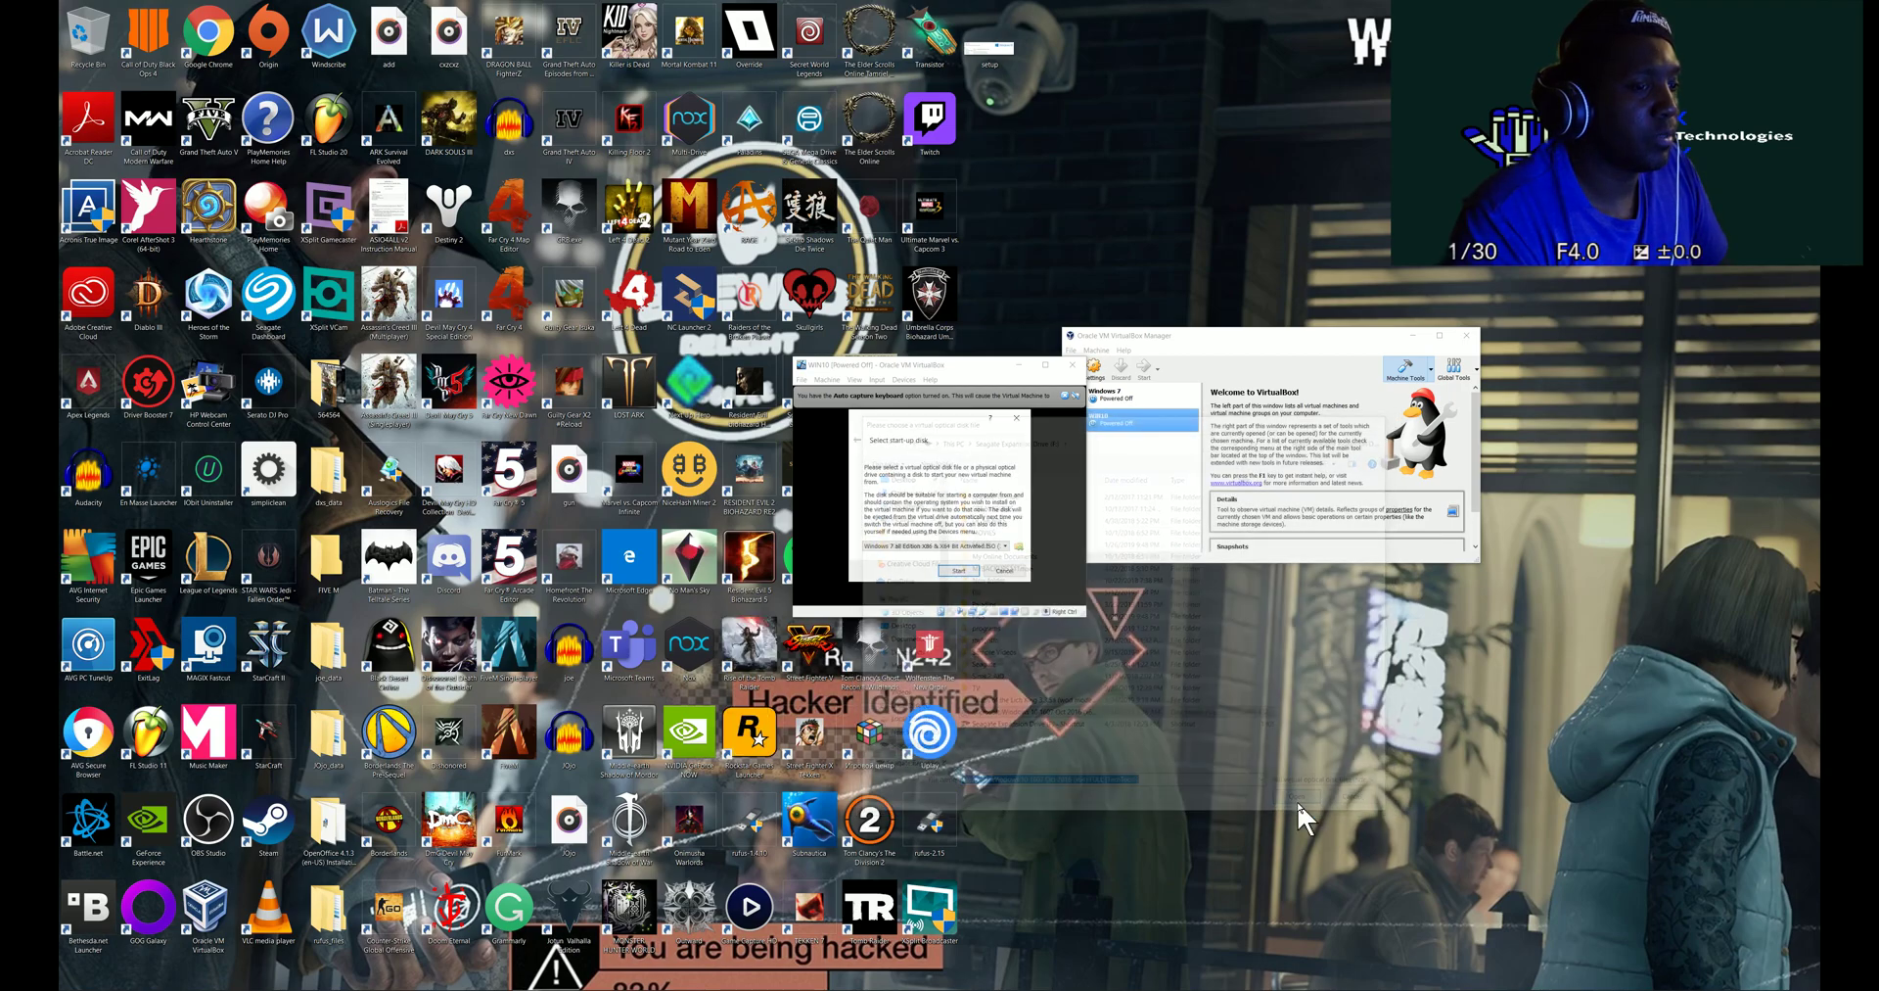
{"action": "left_click", "coordinate": [958, 569]}
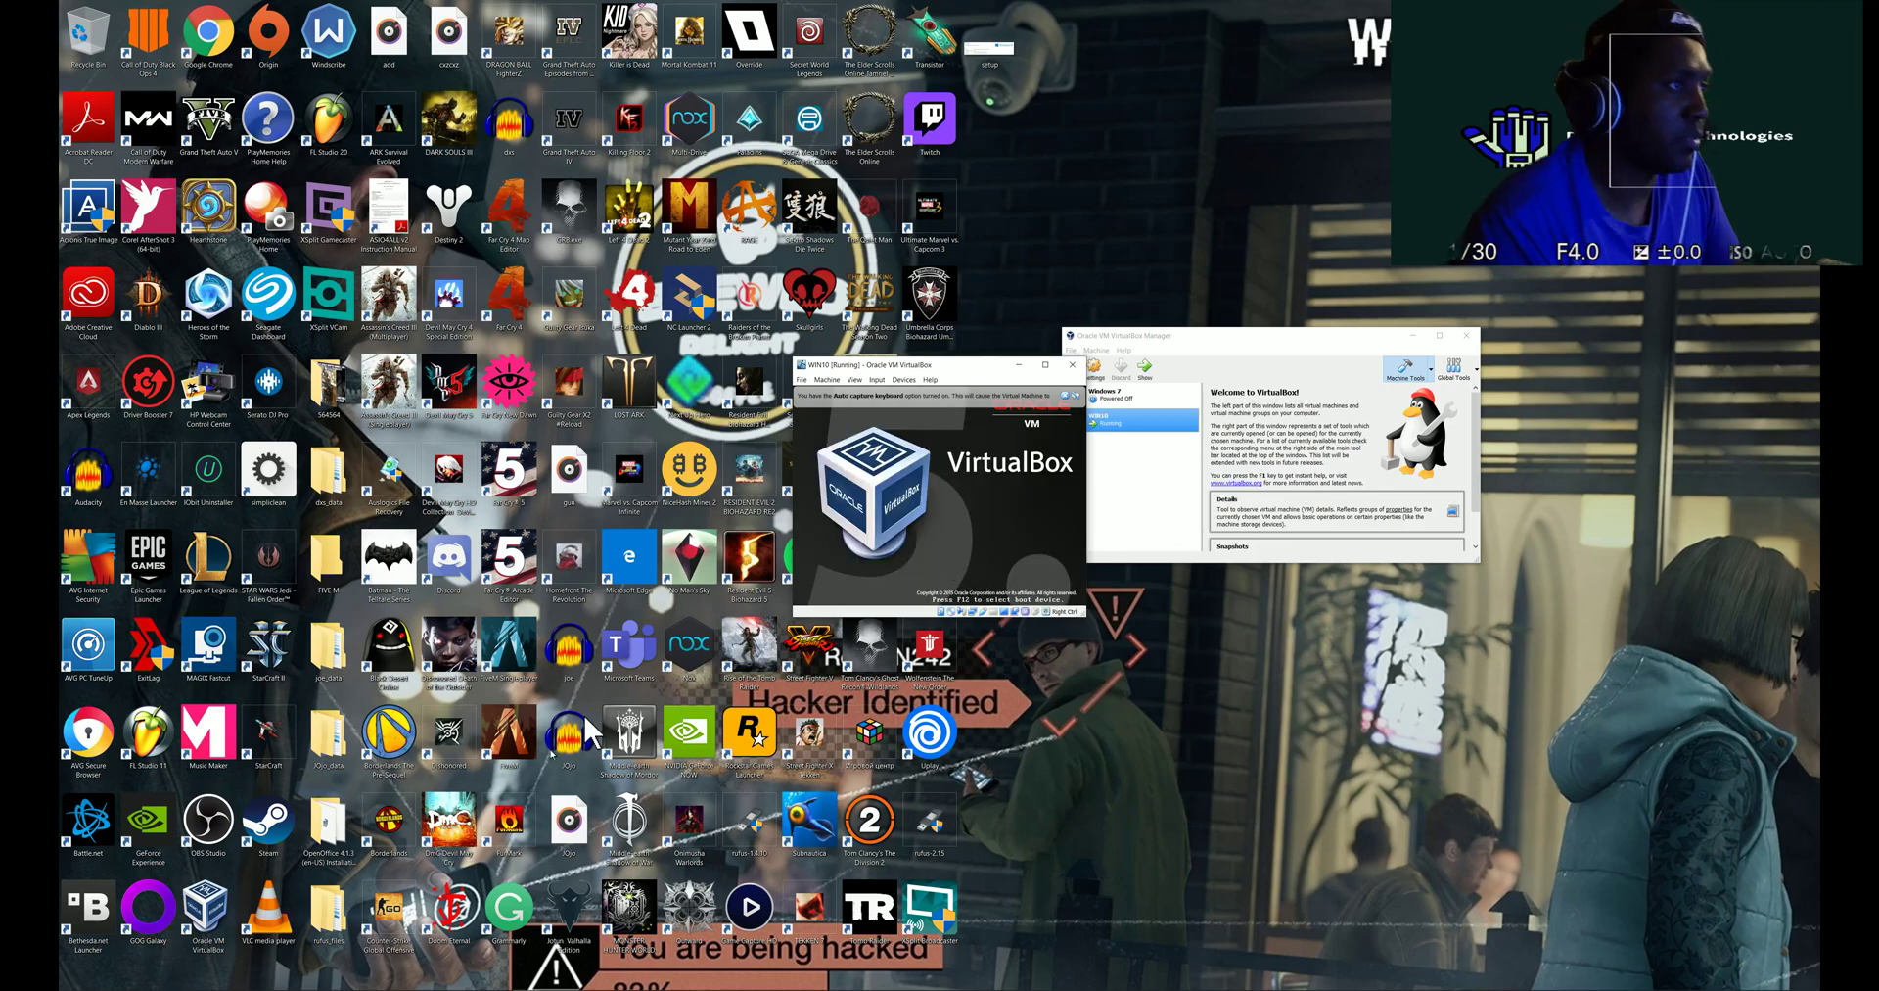
- Snap Chrome to the right half of the screen and the running VM window to the left half
{"action": "mouse_move", "coordinate": [459, 986]}
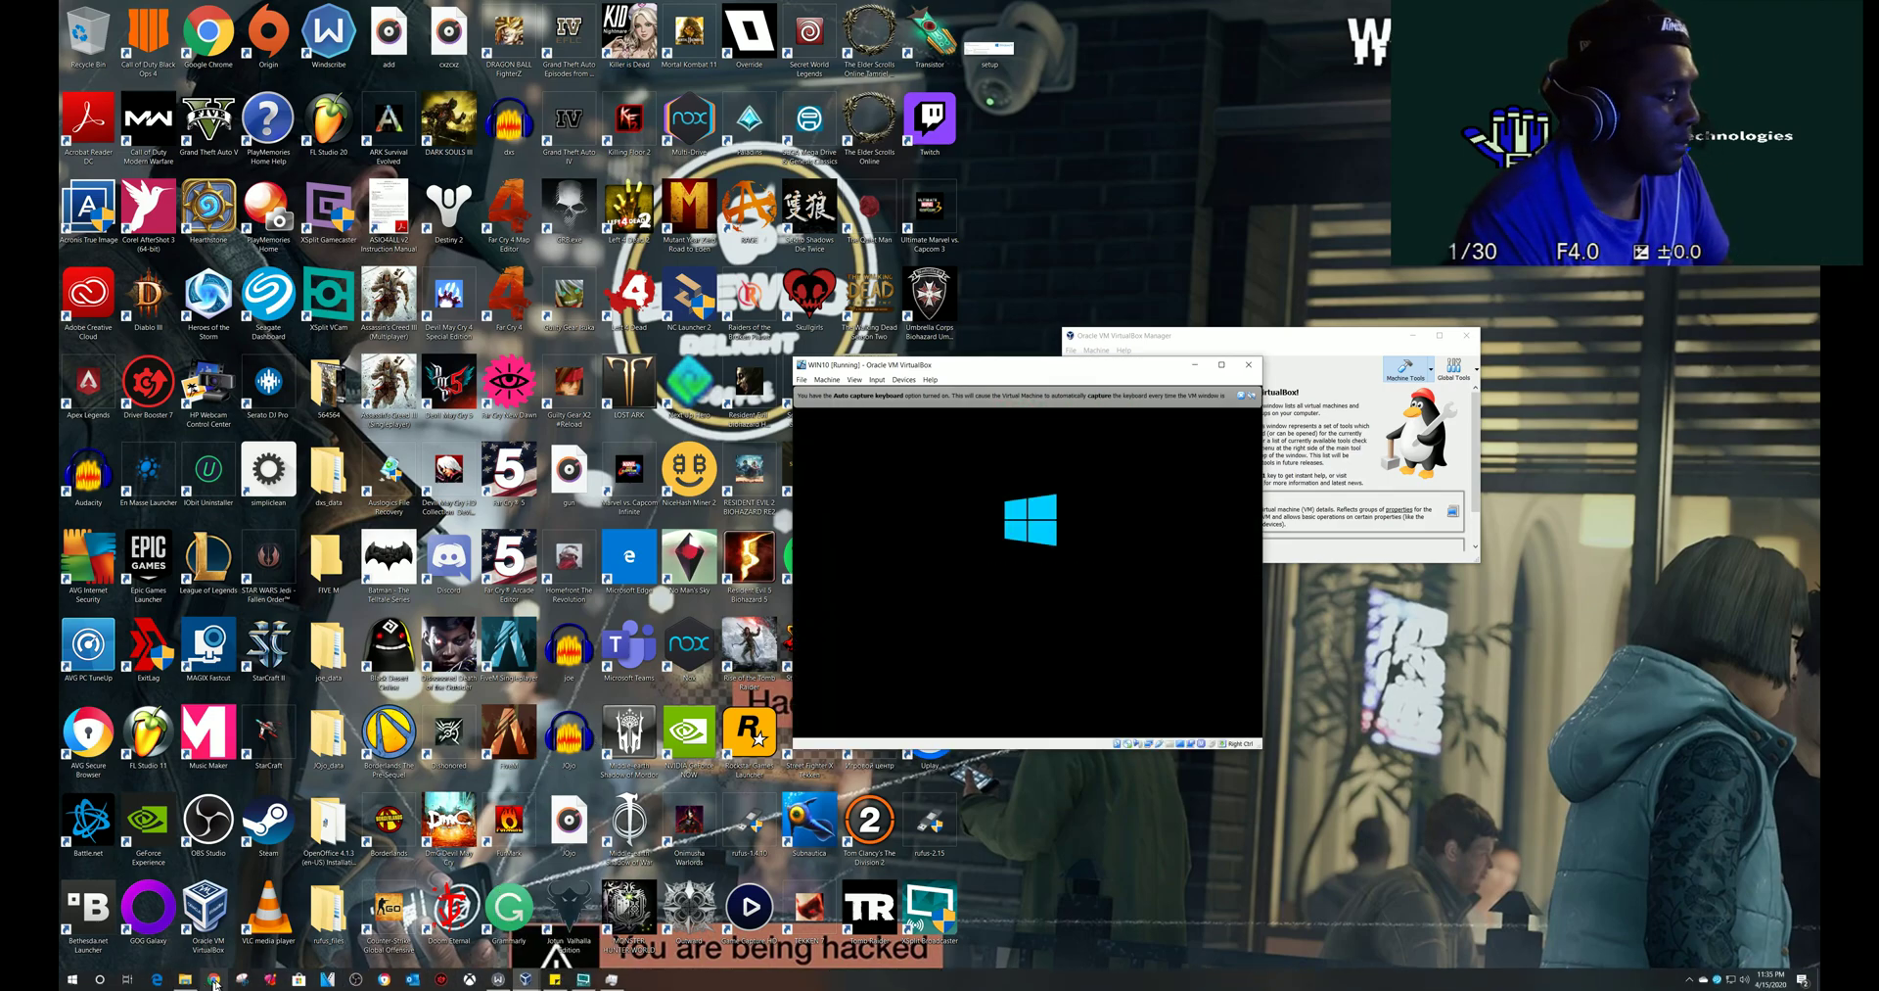
{"action": "left_click", "coordinate": [569, 563]}
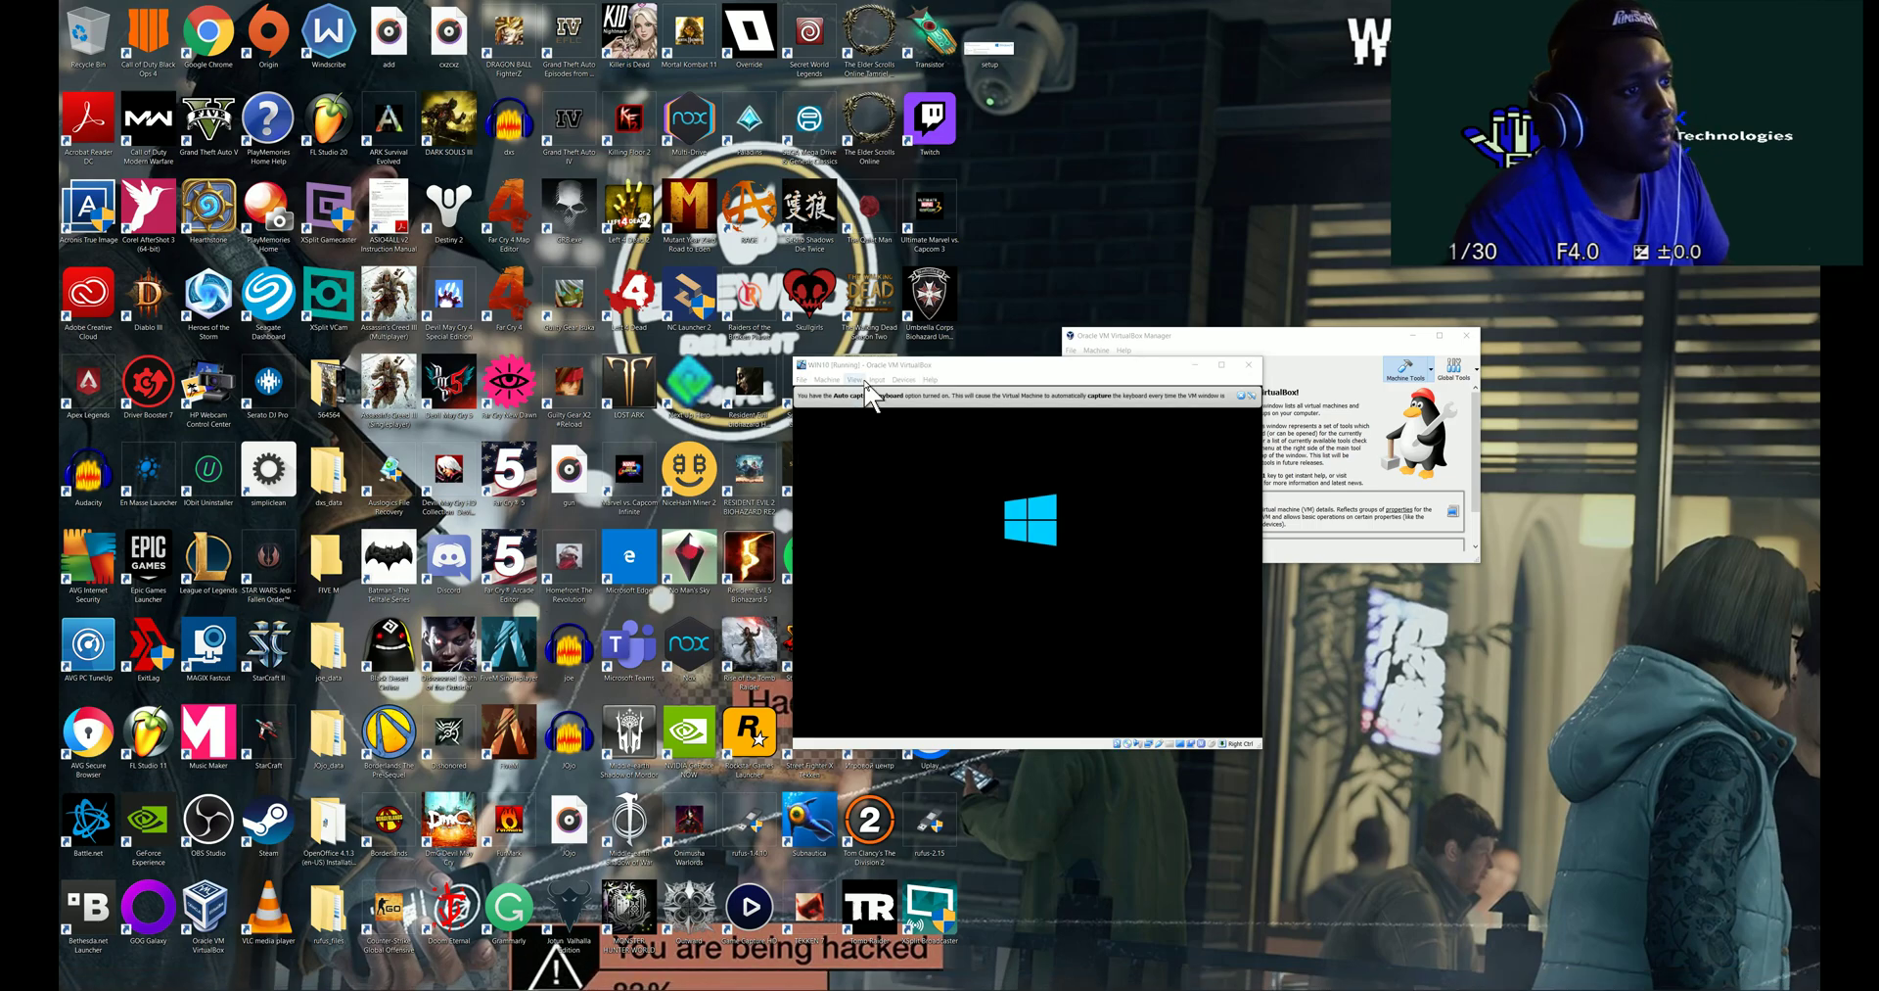
{"action": "double_click", "coordinate": [902, 366]}
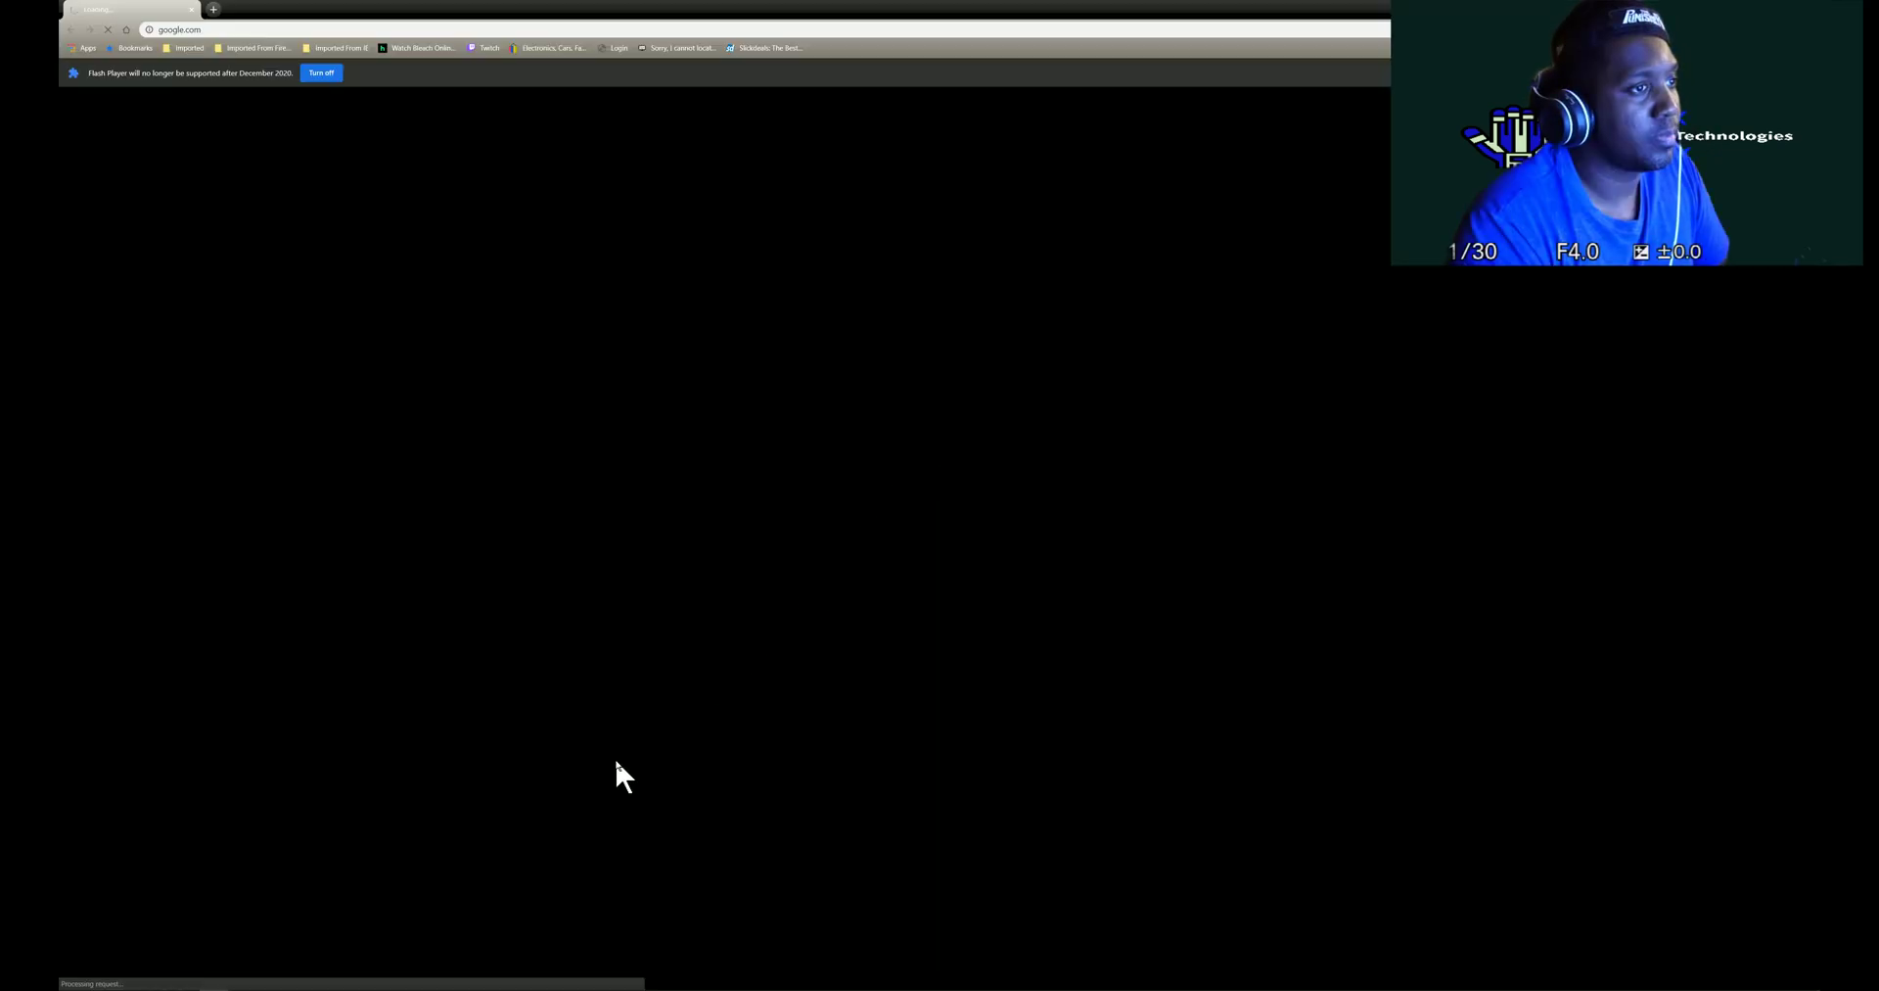
{"action": "mouse_move", "coordinate": [591, 984]}
{"action": "mouse_move", "coordinate": [526, 982]}
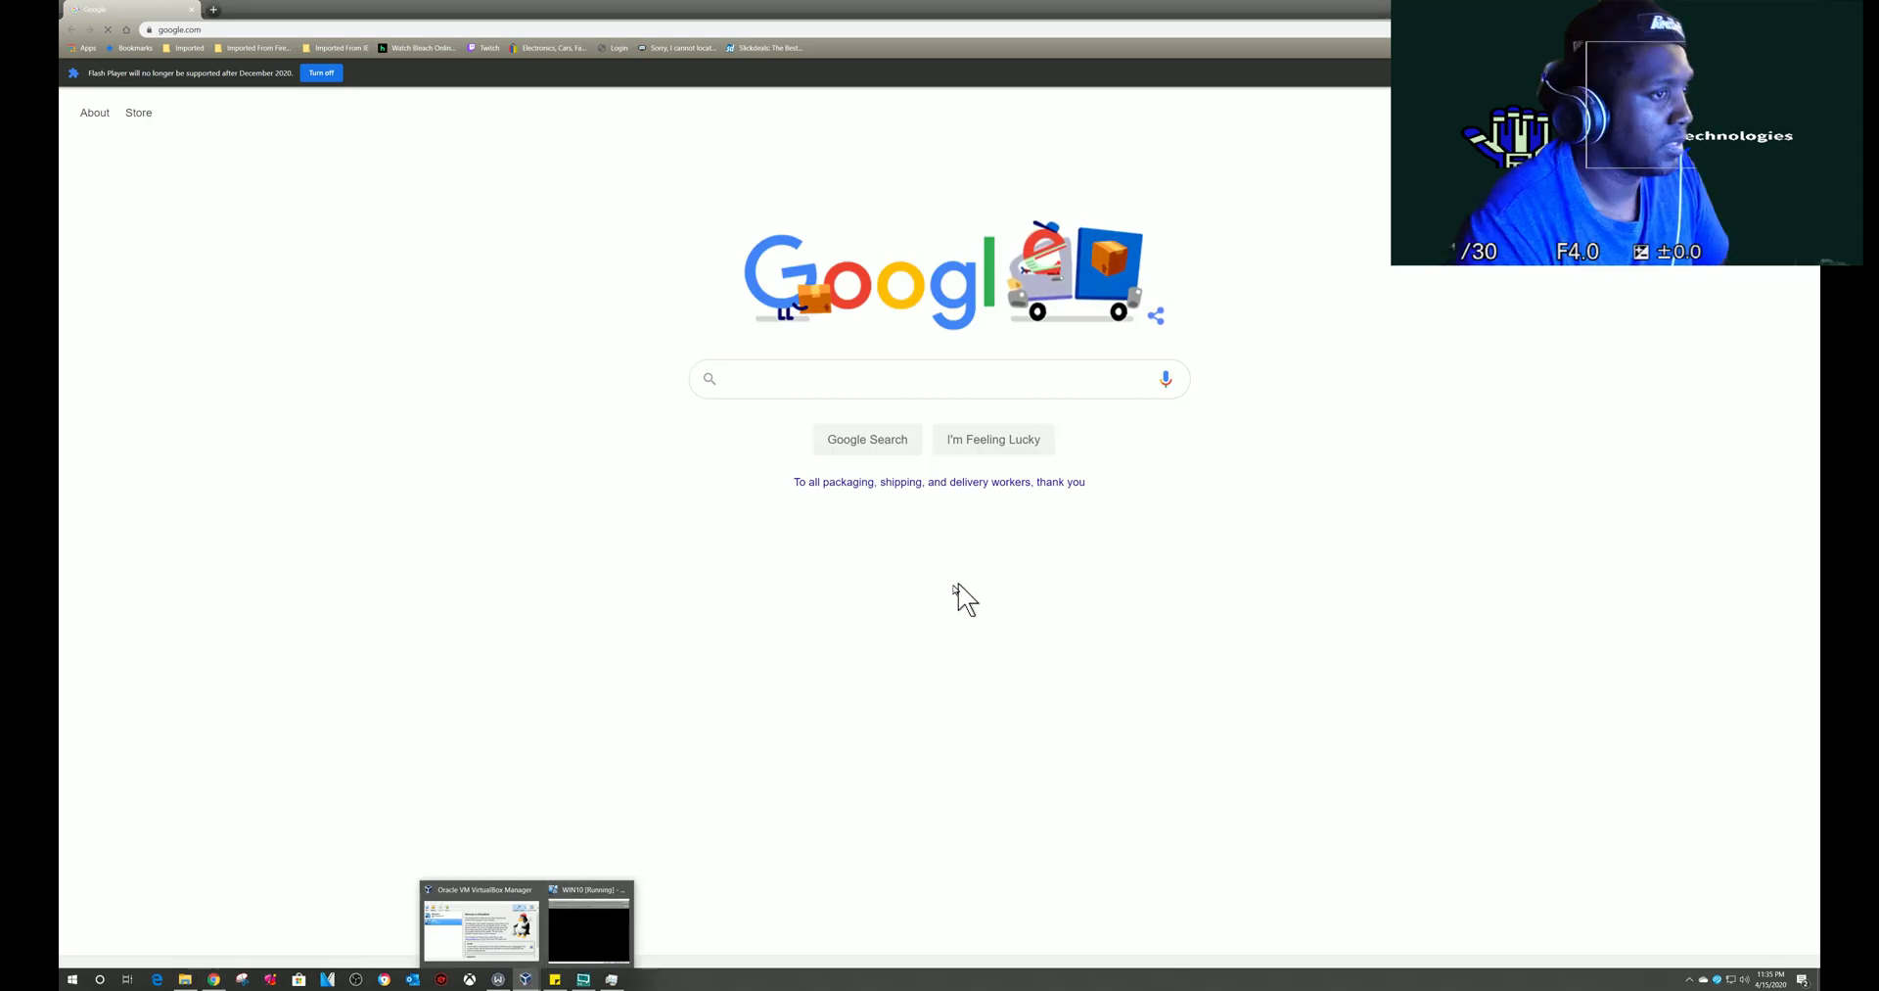
{"action": "left_click", "coordinate": [579, 919]}
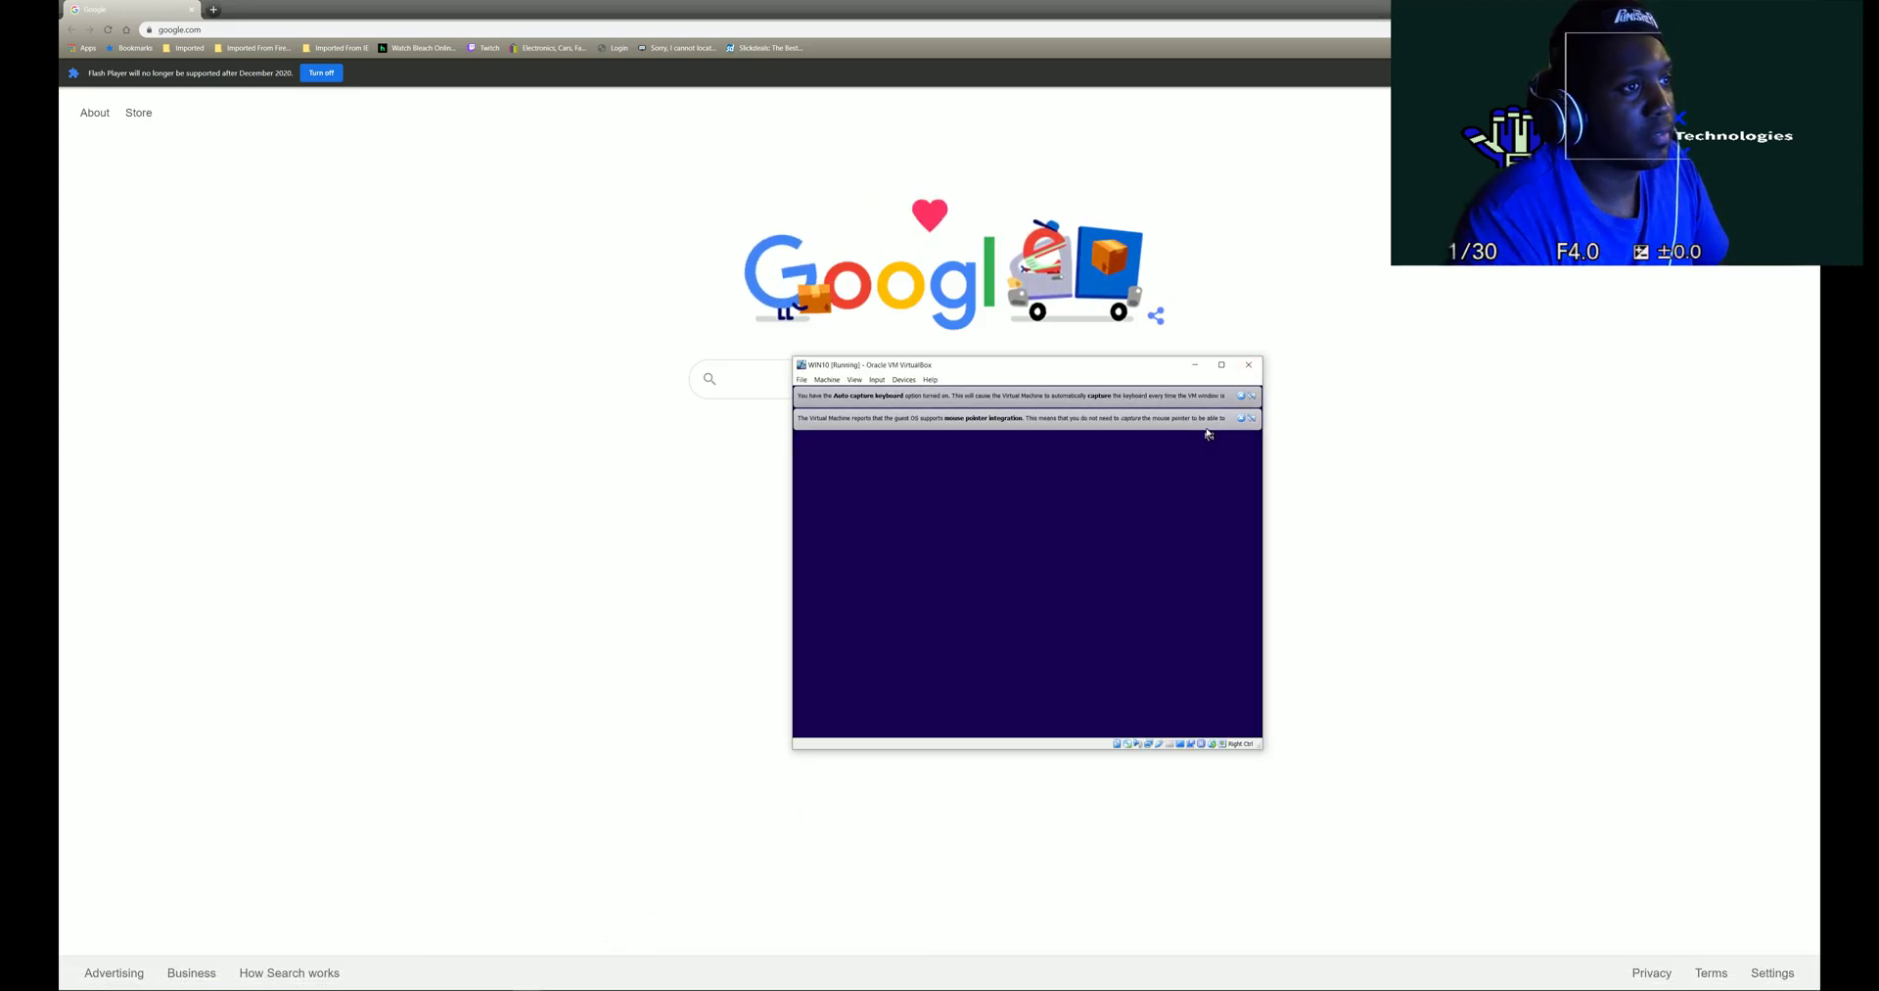
{"action": "mouse_move", "coordinate": [1070, 370]}
{"action": "left_mouse_down"}
{"action": "mouse_move", "coordinate": [1032, 258]}
{"action": "mouse_move", "coordinate": [921, 233]}
{"action": "mouse_move", "coordinate": [524, 231]}
{"action": "mouse_move", "coordinate": [482, 206]}
{"action": "mouse_move", "coordinate": [497, 210]}
{"action": "left_mouse_up"}
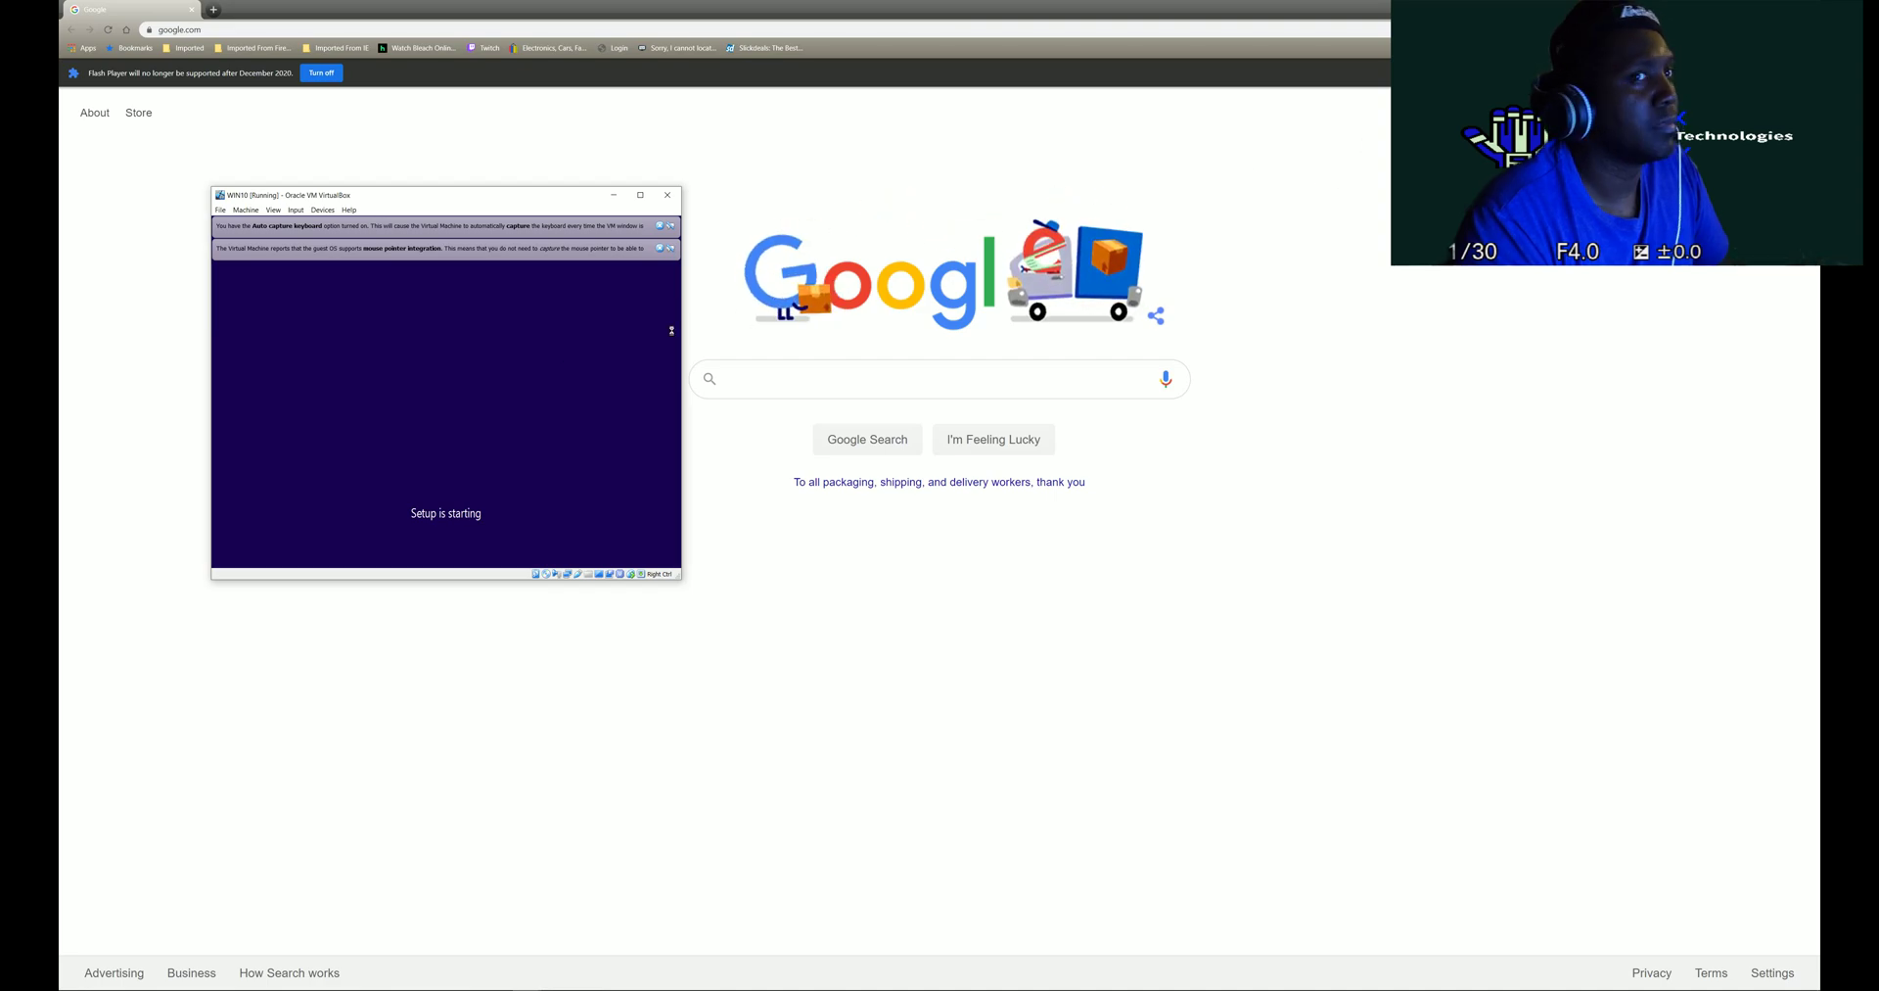
{"action": "key", "text": "super+Right"}
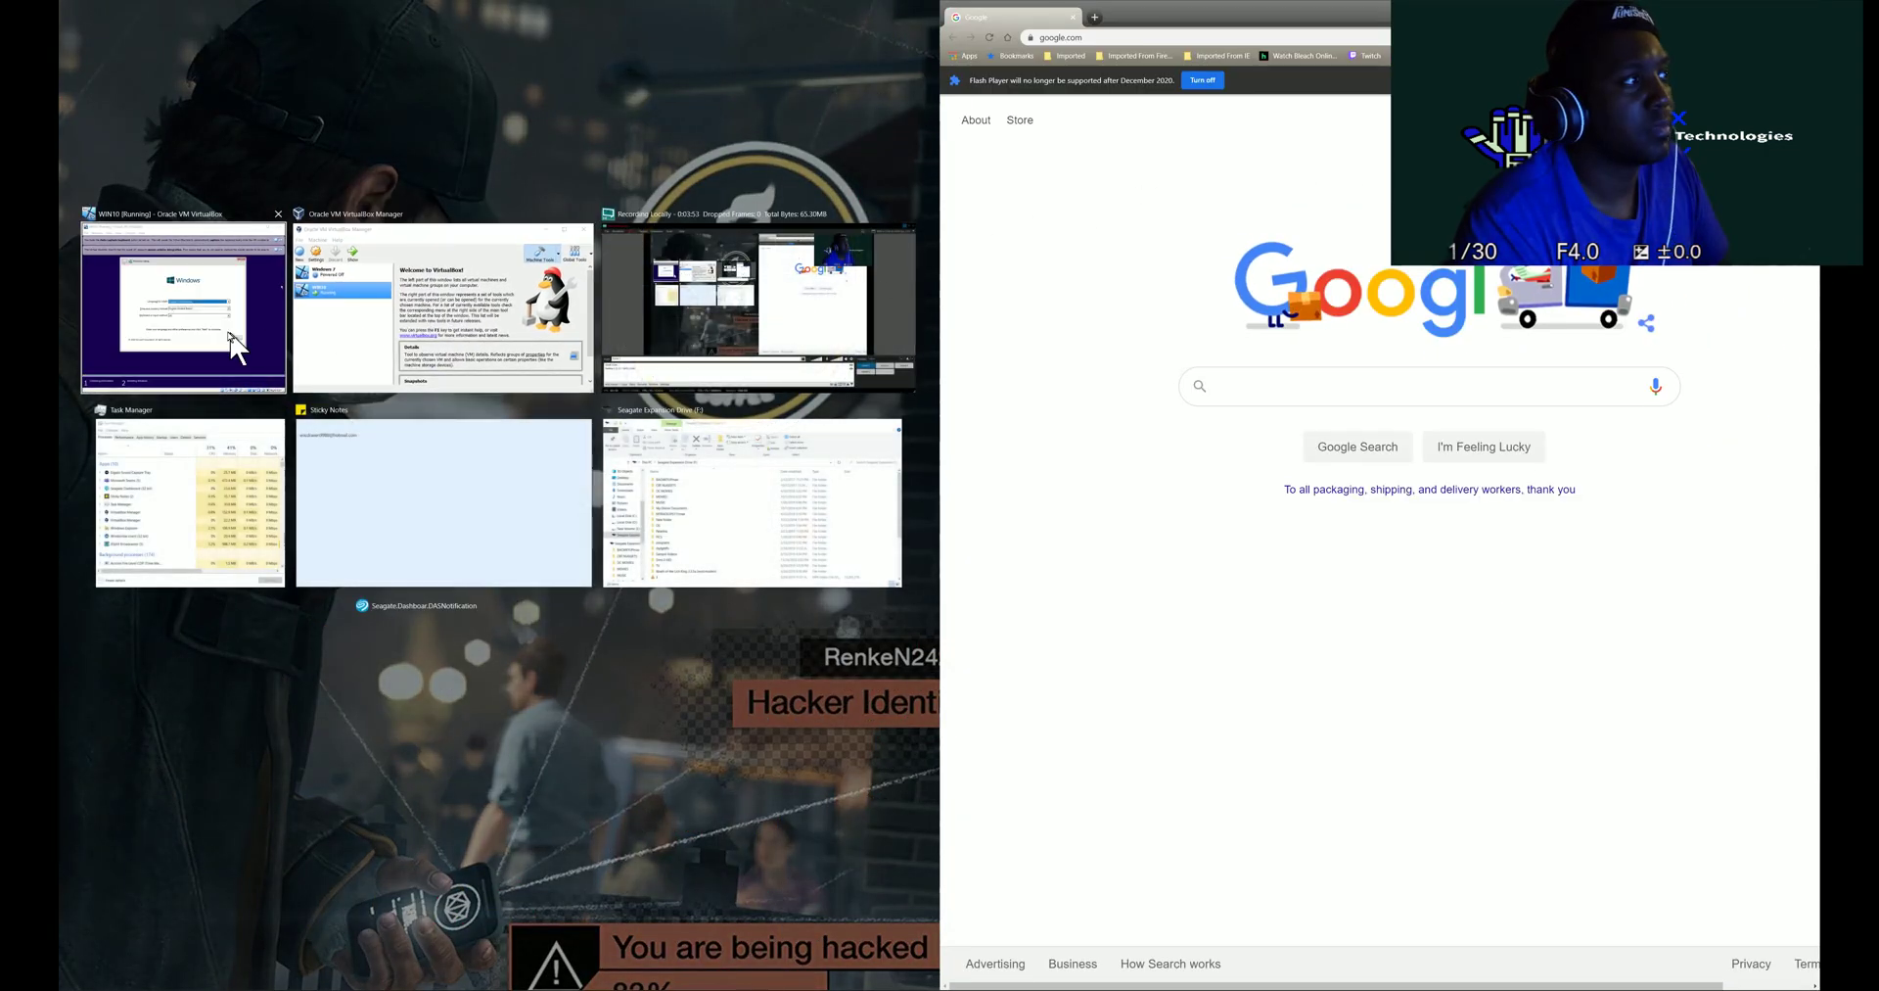
{"action": "left_click", "coordinate": [209, 323]}
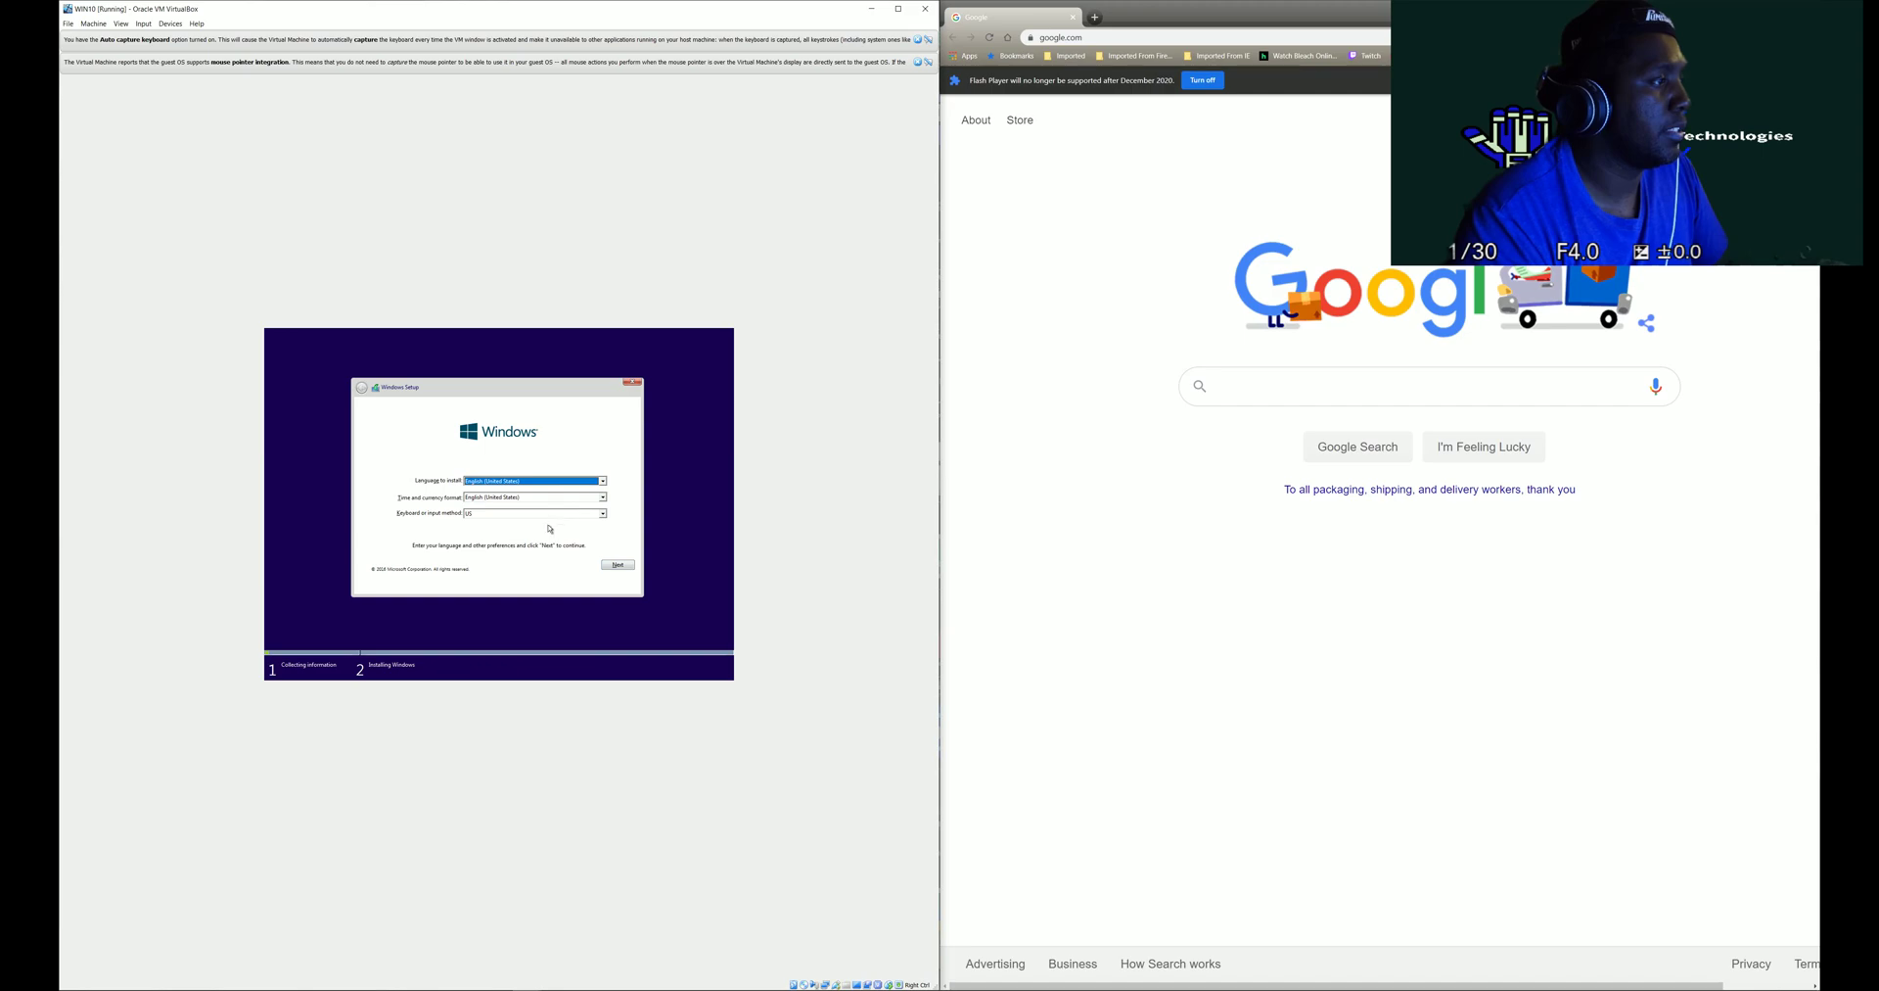
- Install Windows 10 Pro (Retail) onto Drive 0 Unallocated Space with default language settings
{"action": "left_click", "coordinate": [618, 565]}
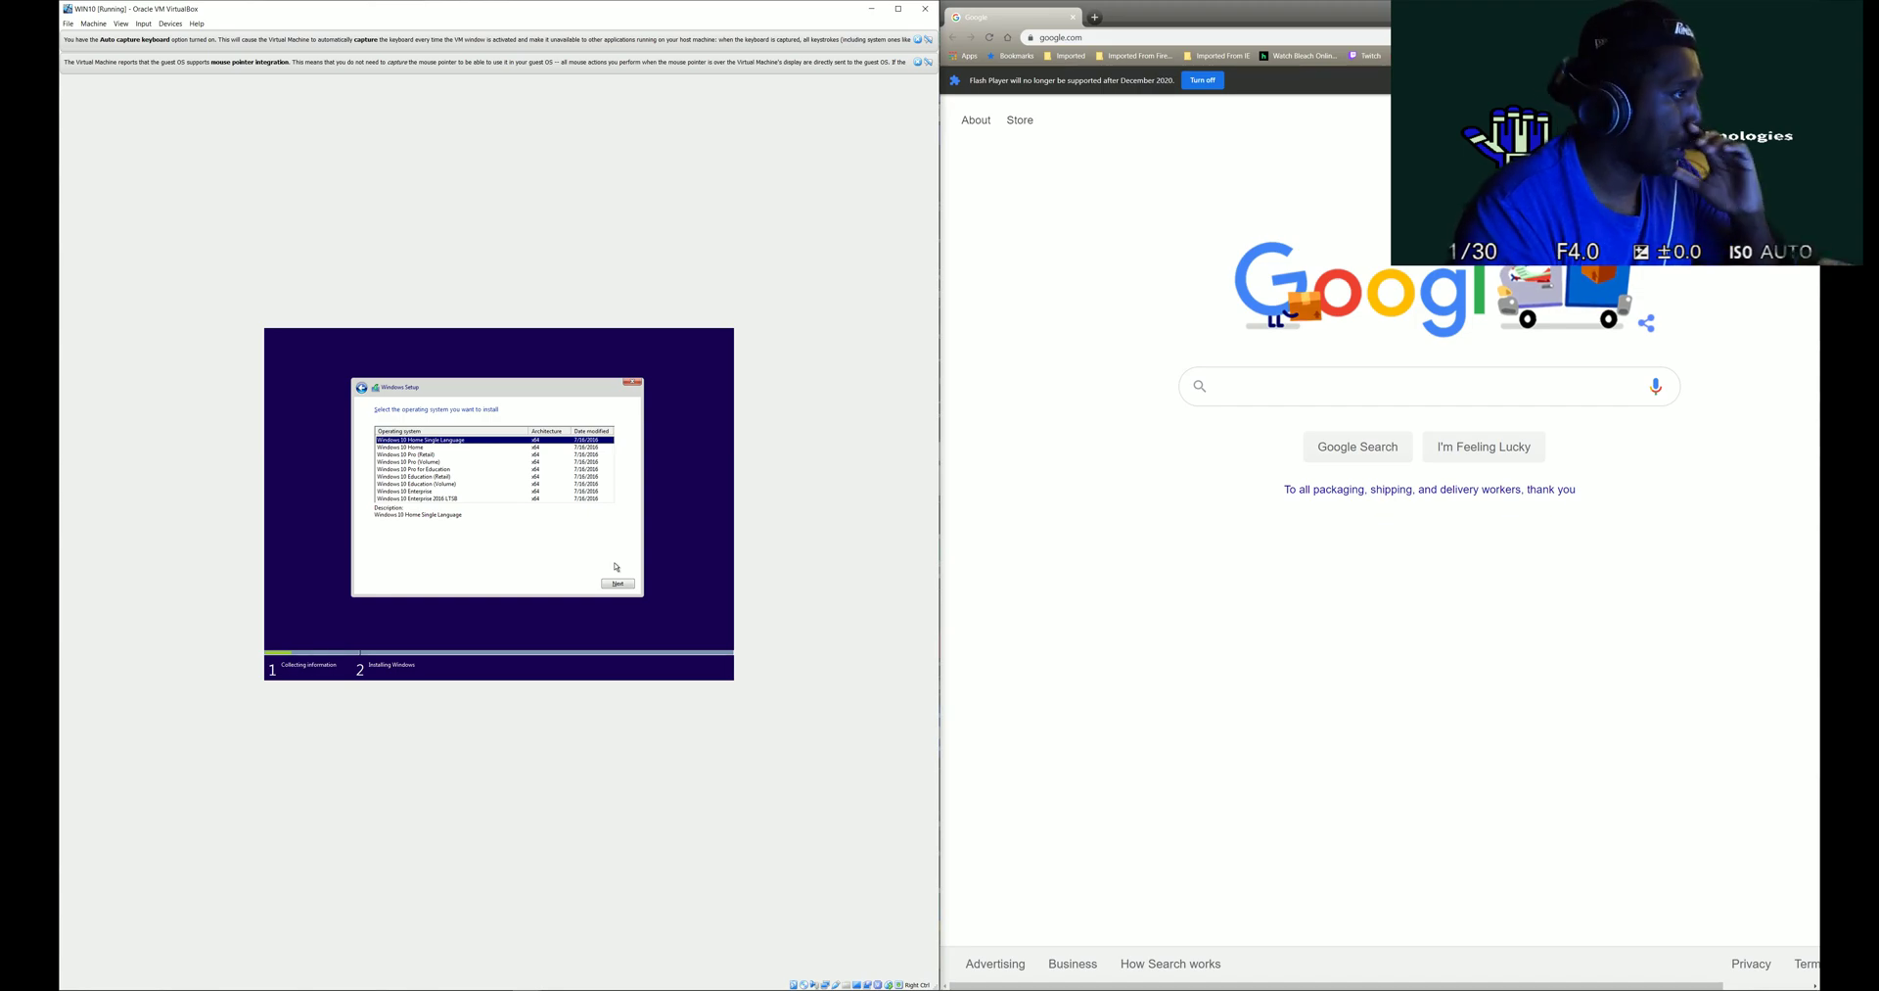
{"action": "left_click", "coordinate": [431, 456]}
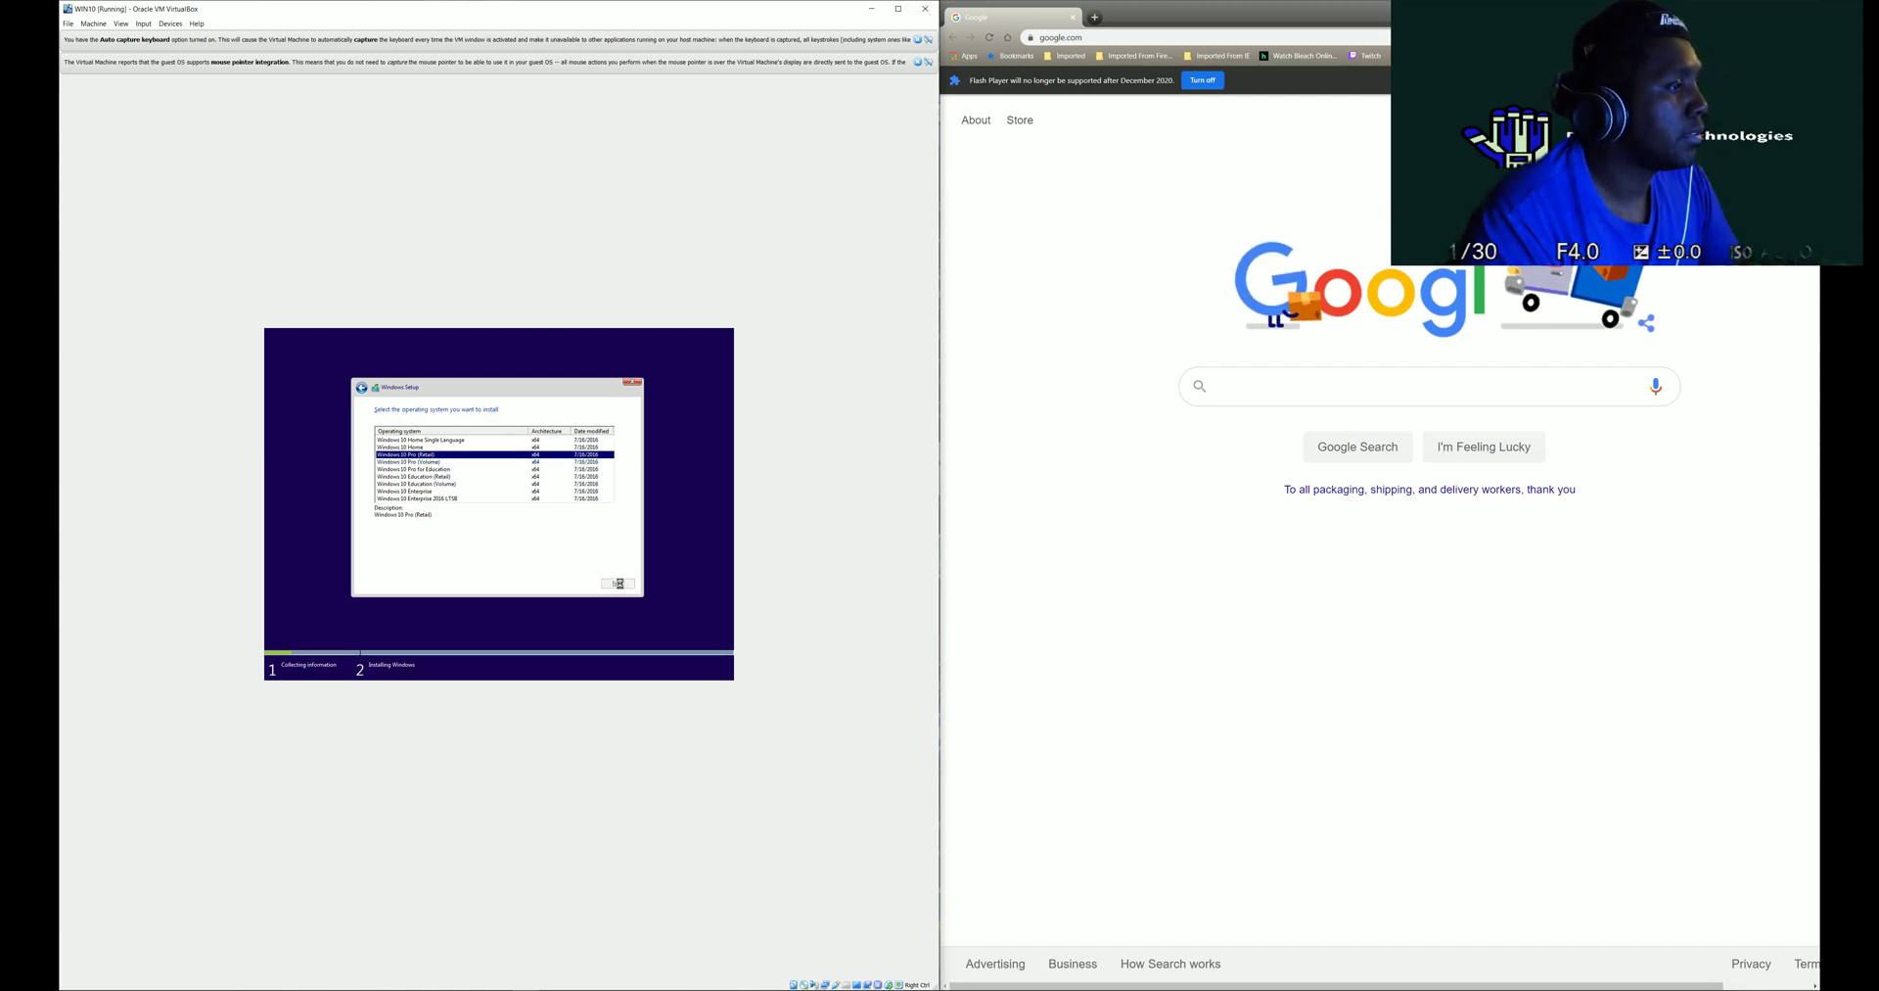
{"action": "left_click", "coordinate": [619, 583]}
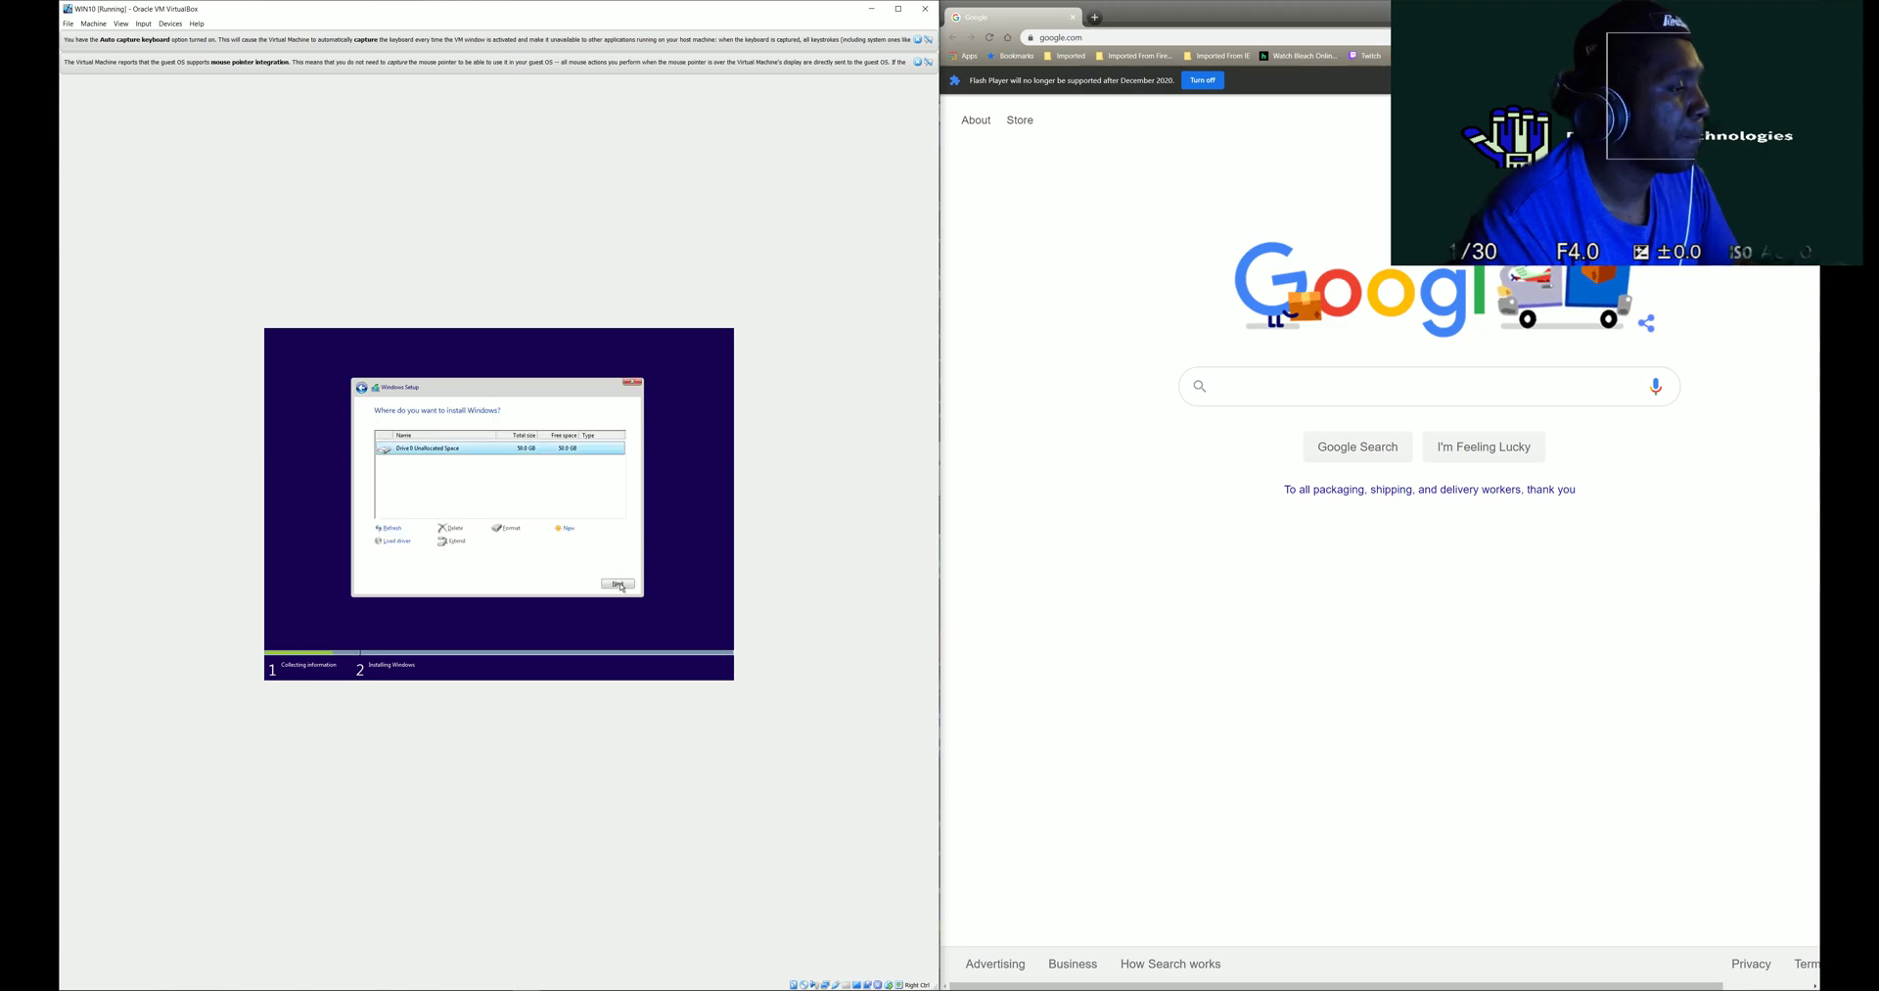
{"action": "left_click", "coordinate": [623, 588]}
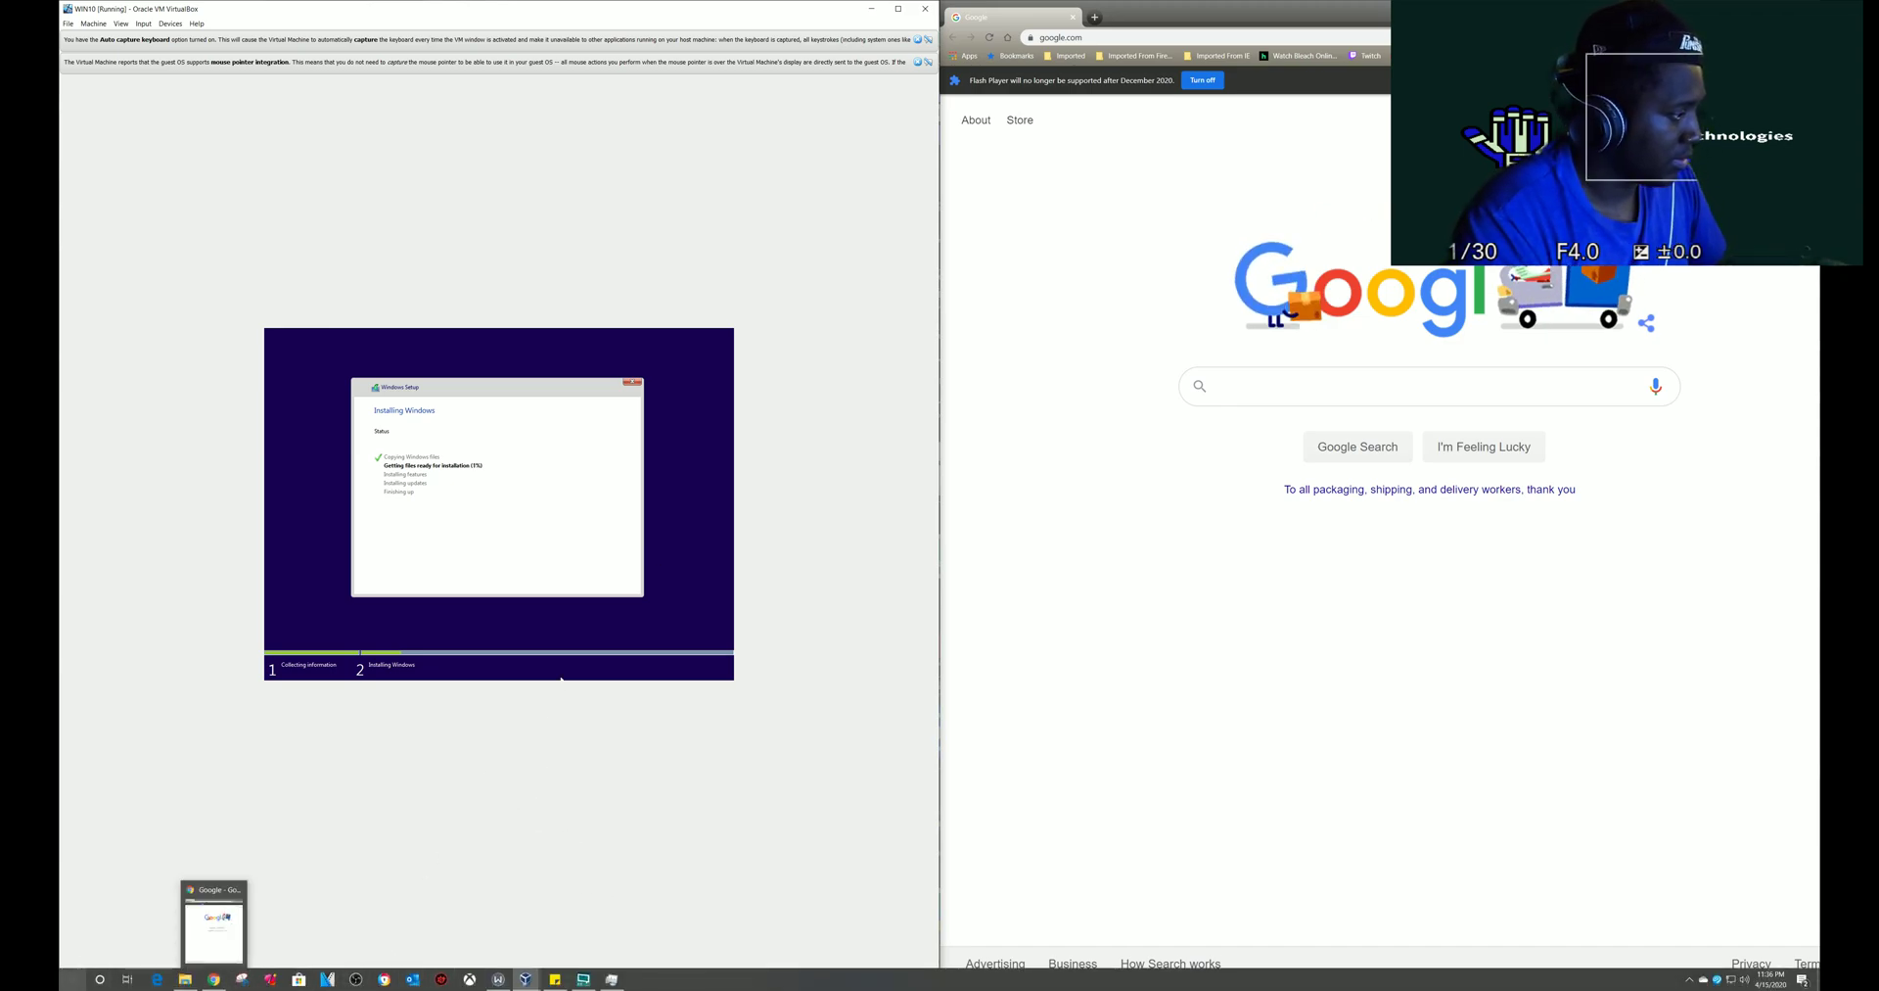
{"action": "left_click", "coordinate": [63, 981]}
{"action": "type", "text": "res"}
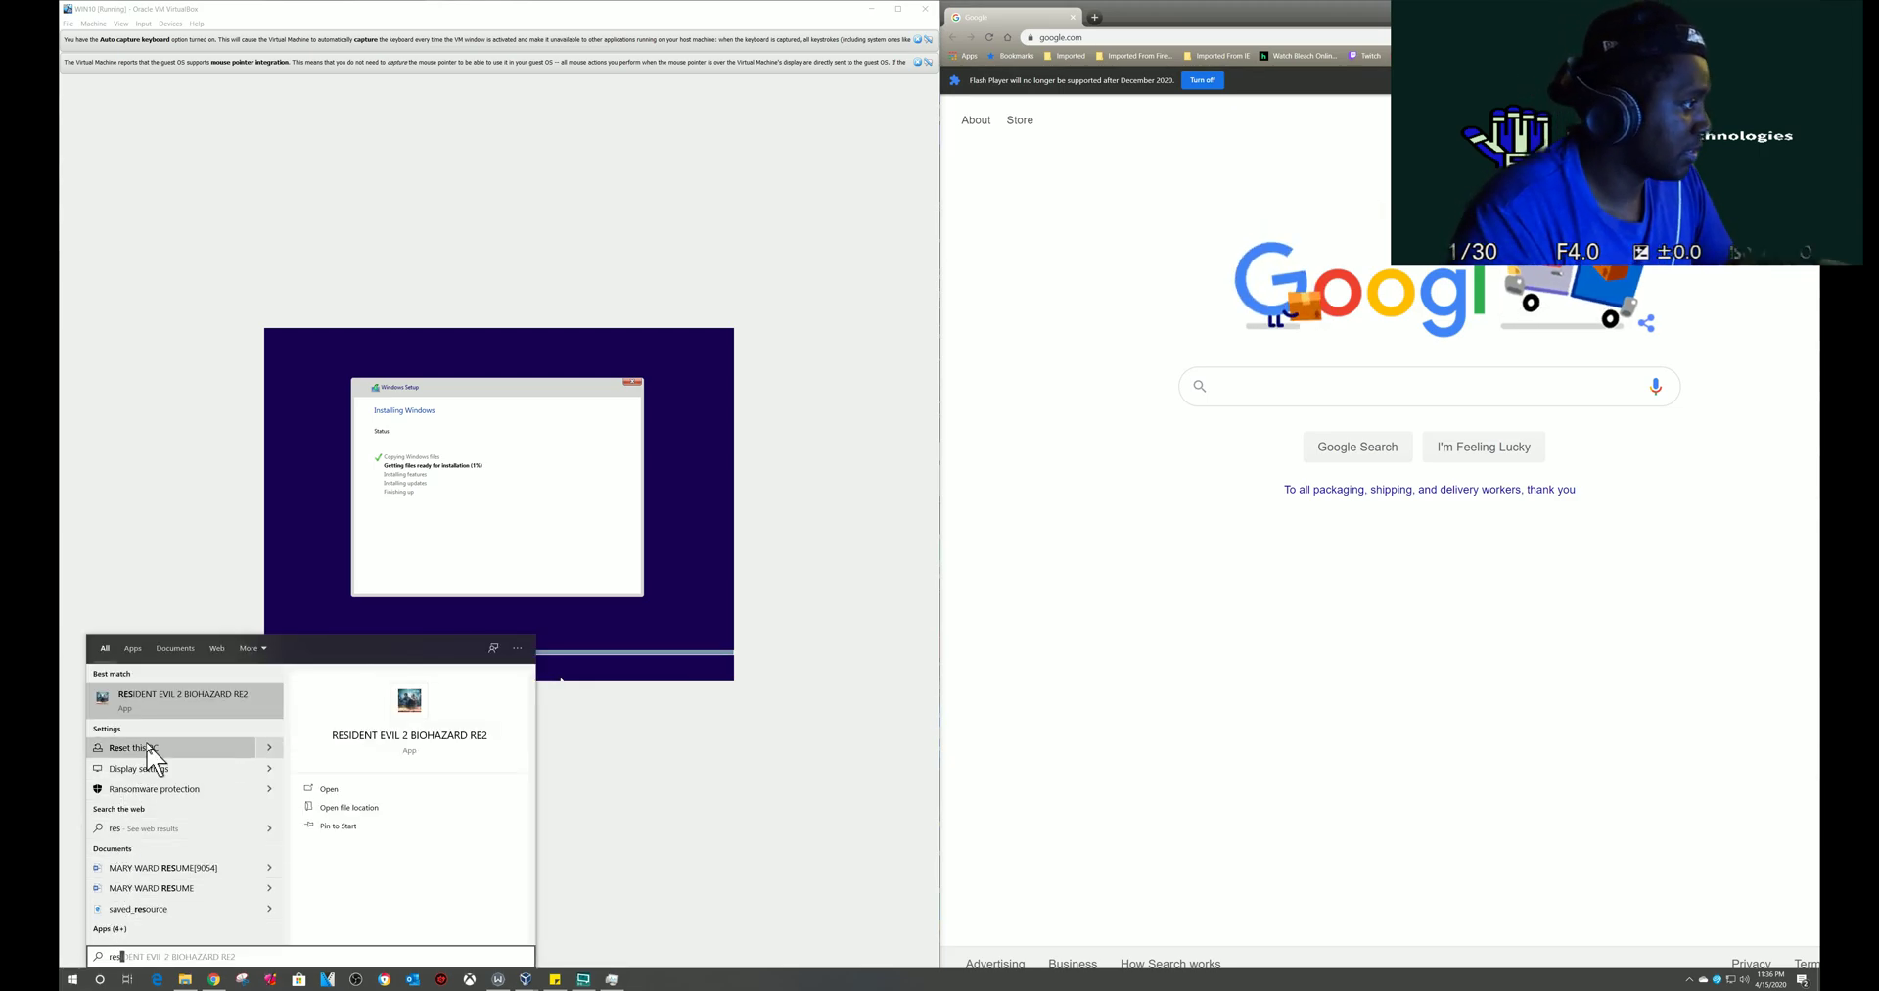
{"action": "left_click", "coordinate": [147, 748]}
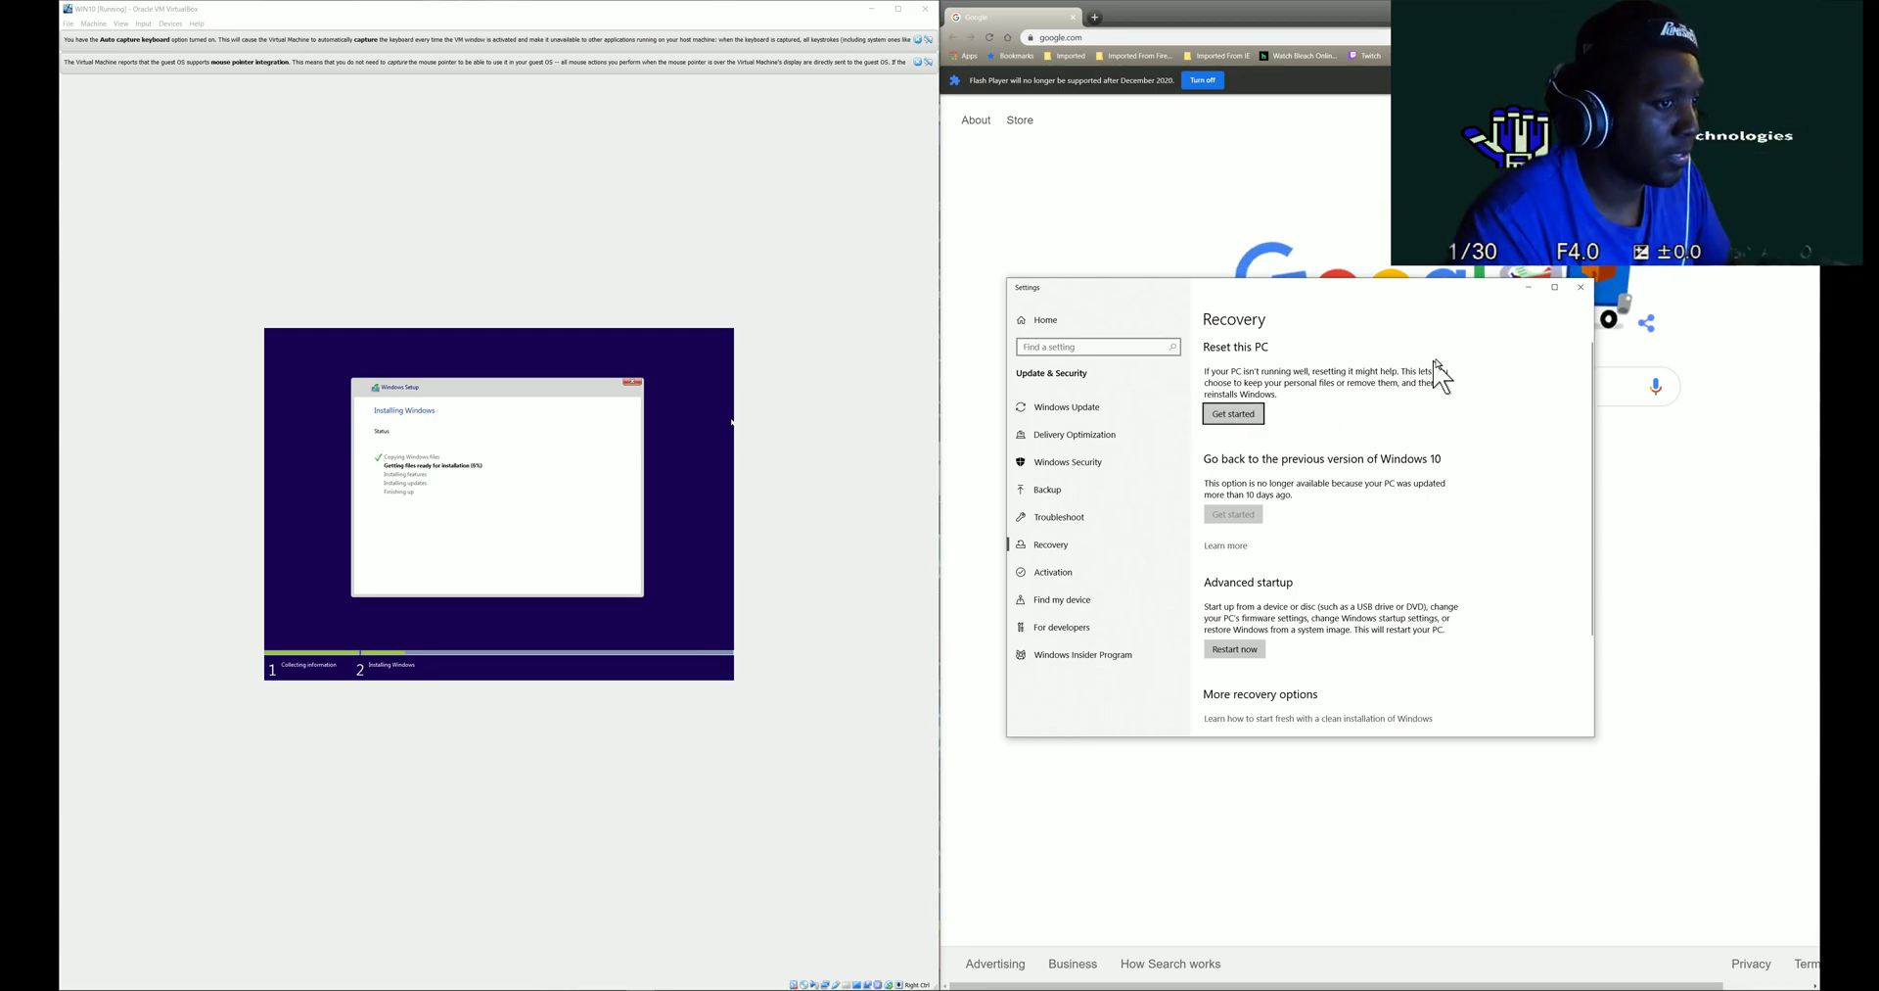
{"action": "left_click", "coordinate": [1581, 290]}
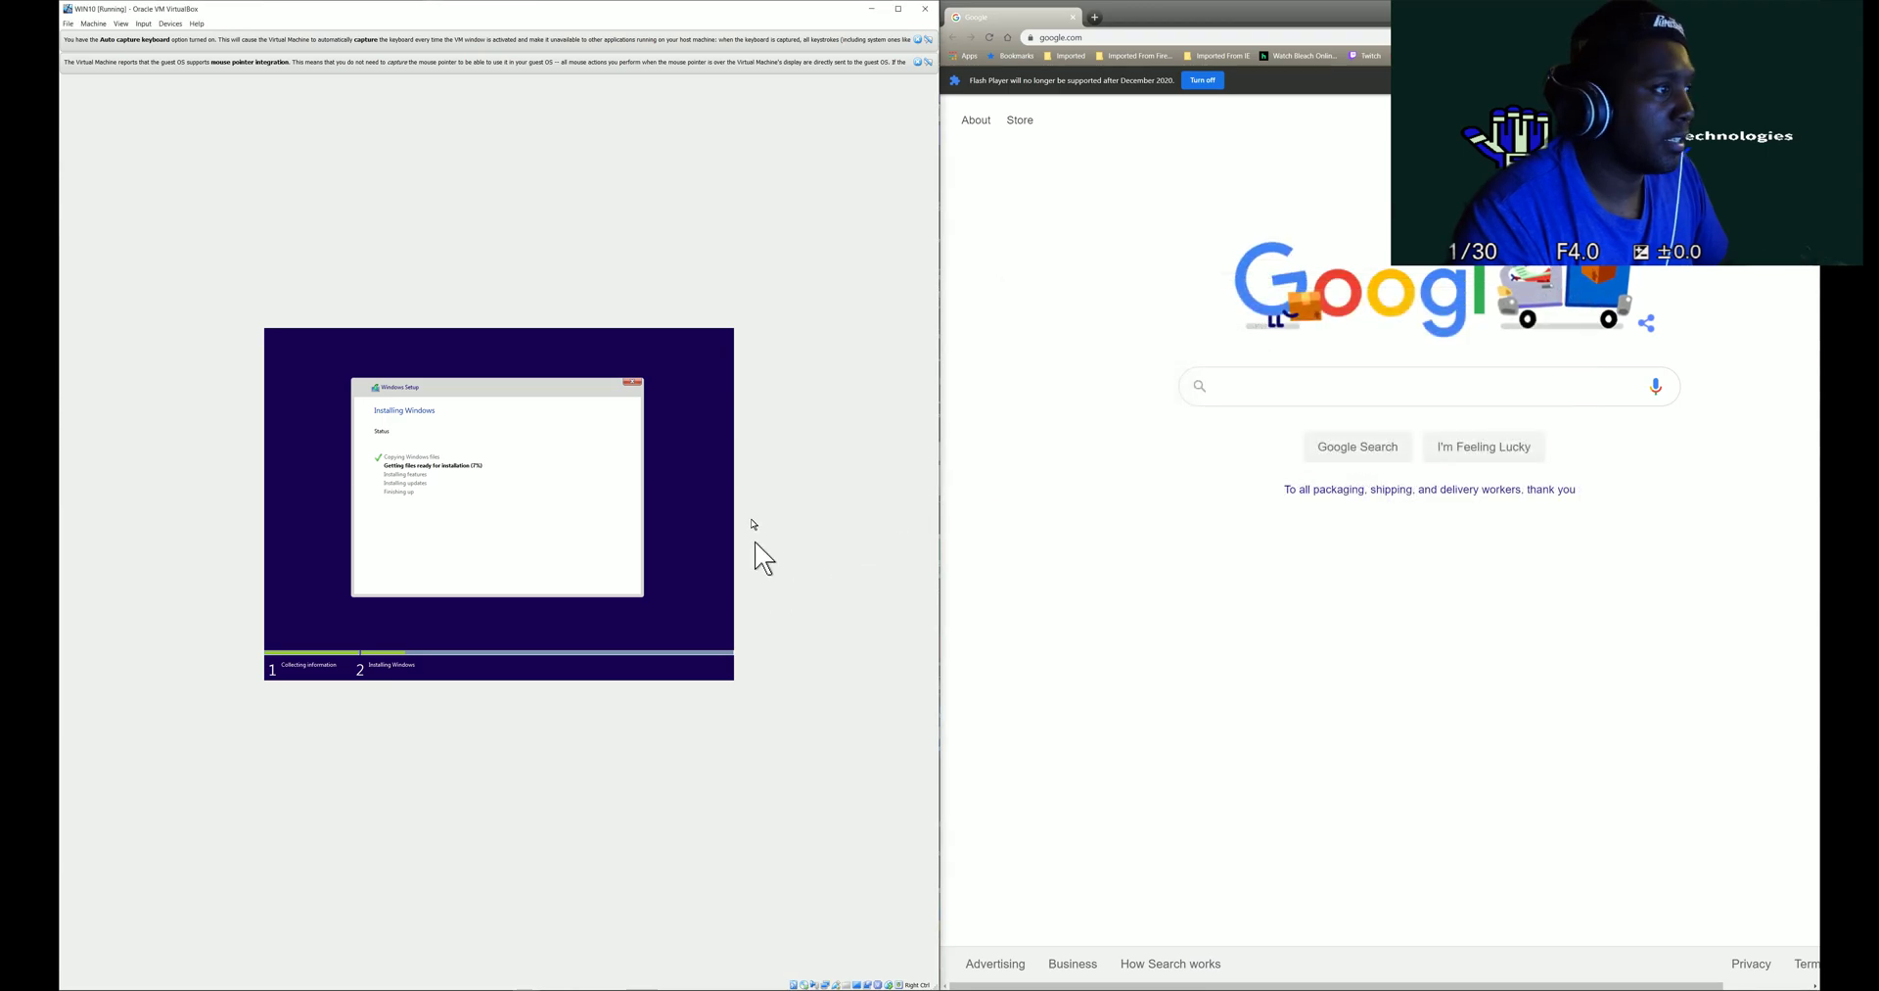
{"action": "left_click", "coordinate": [184, 978]}
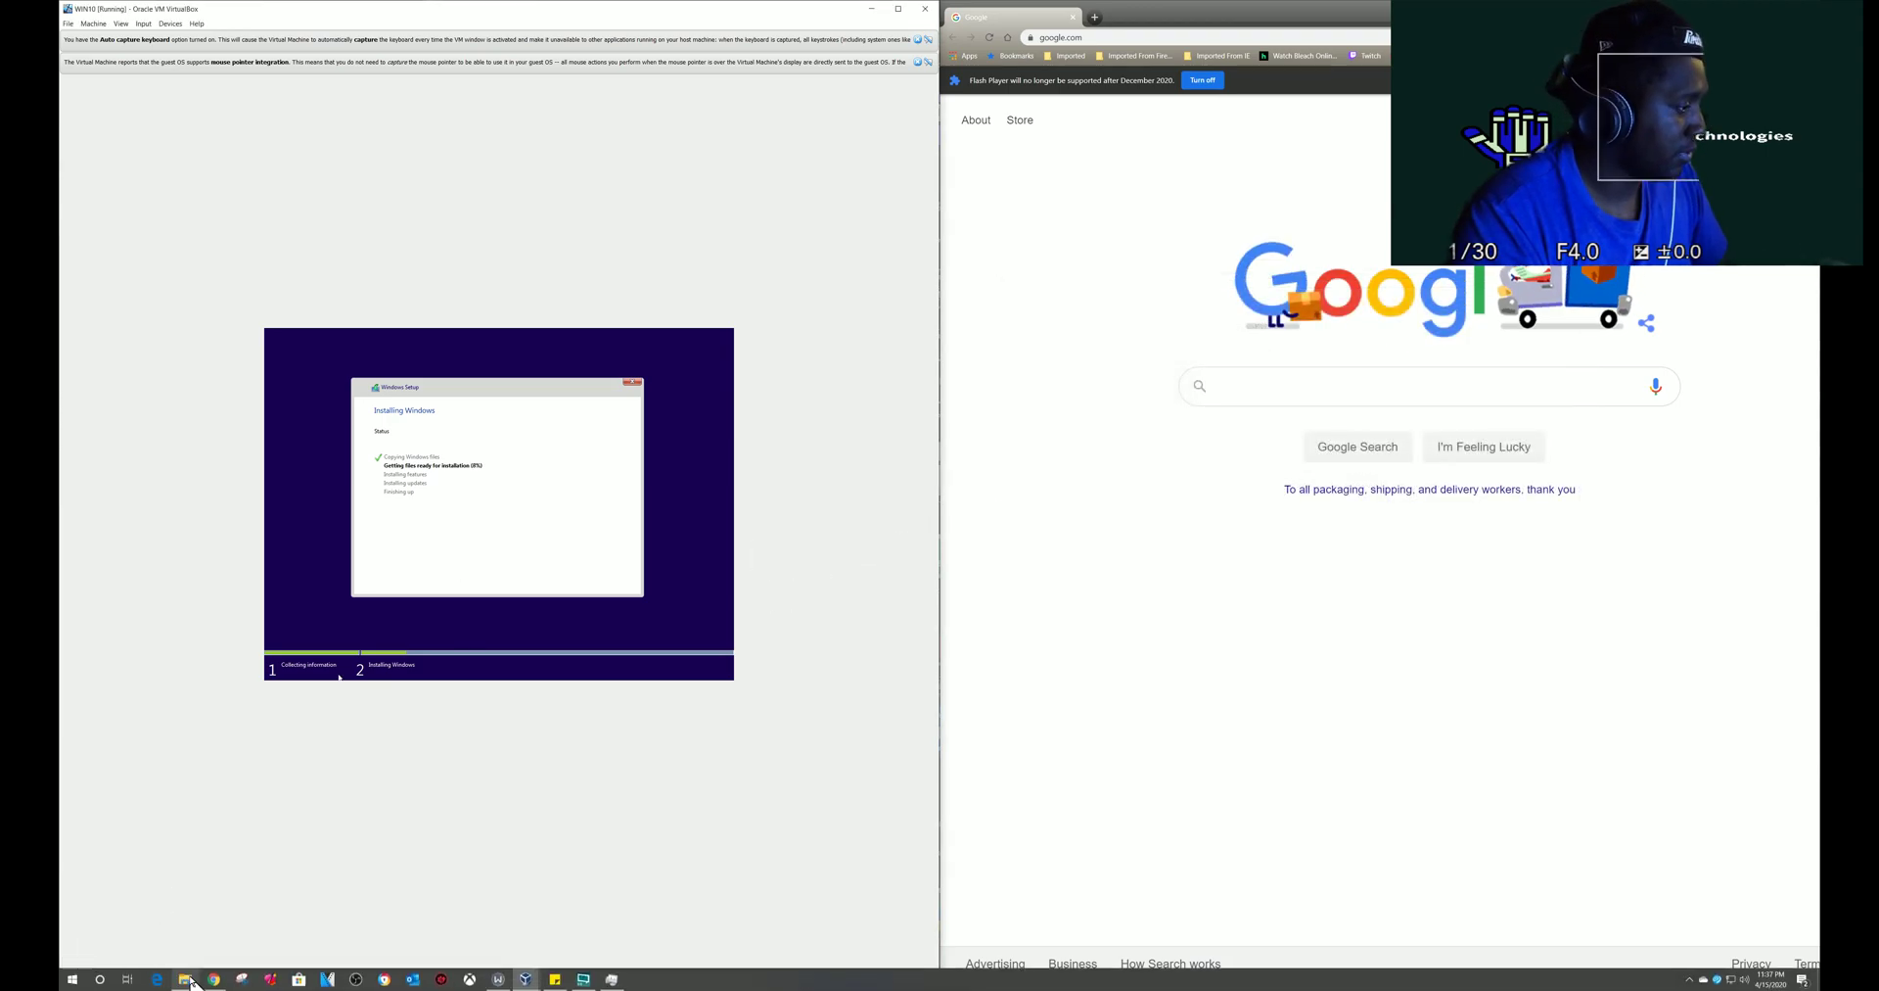
{"action": "scroll", "coordinate": [675, 715], "scroll_direction": "down", "scroll_amount": 4}
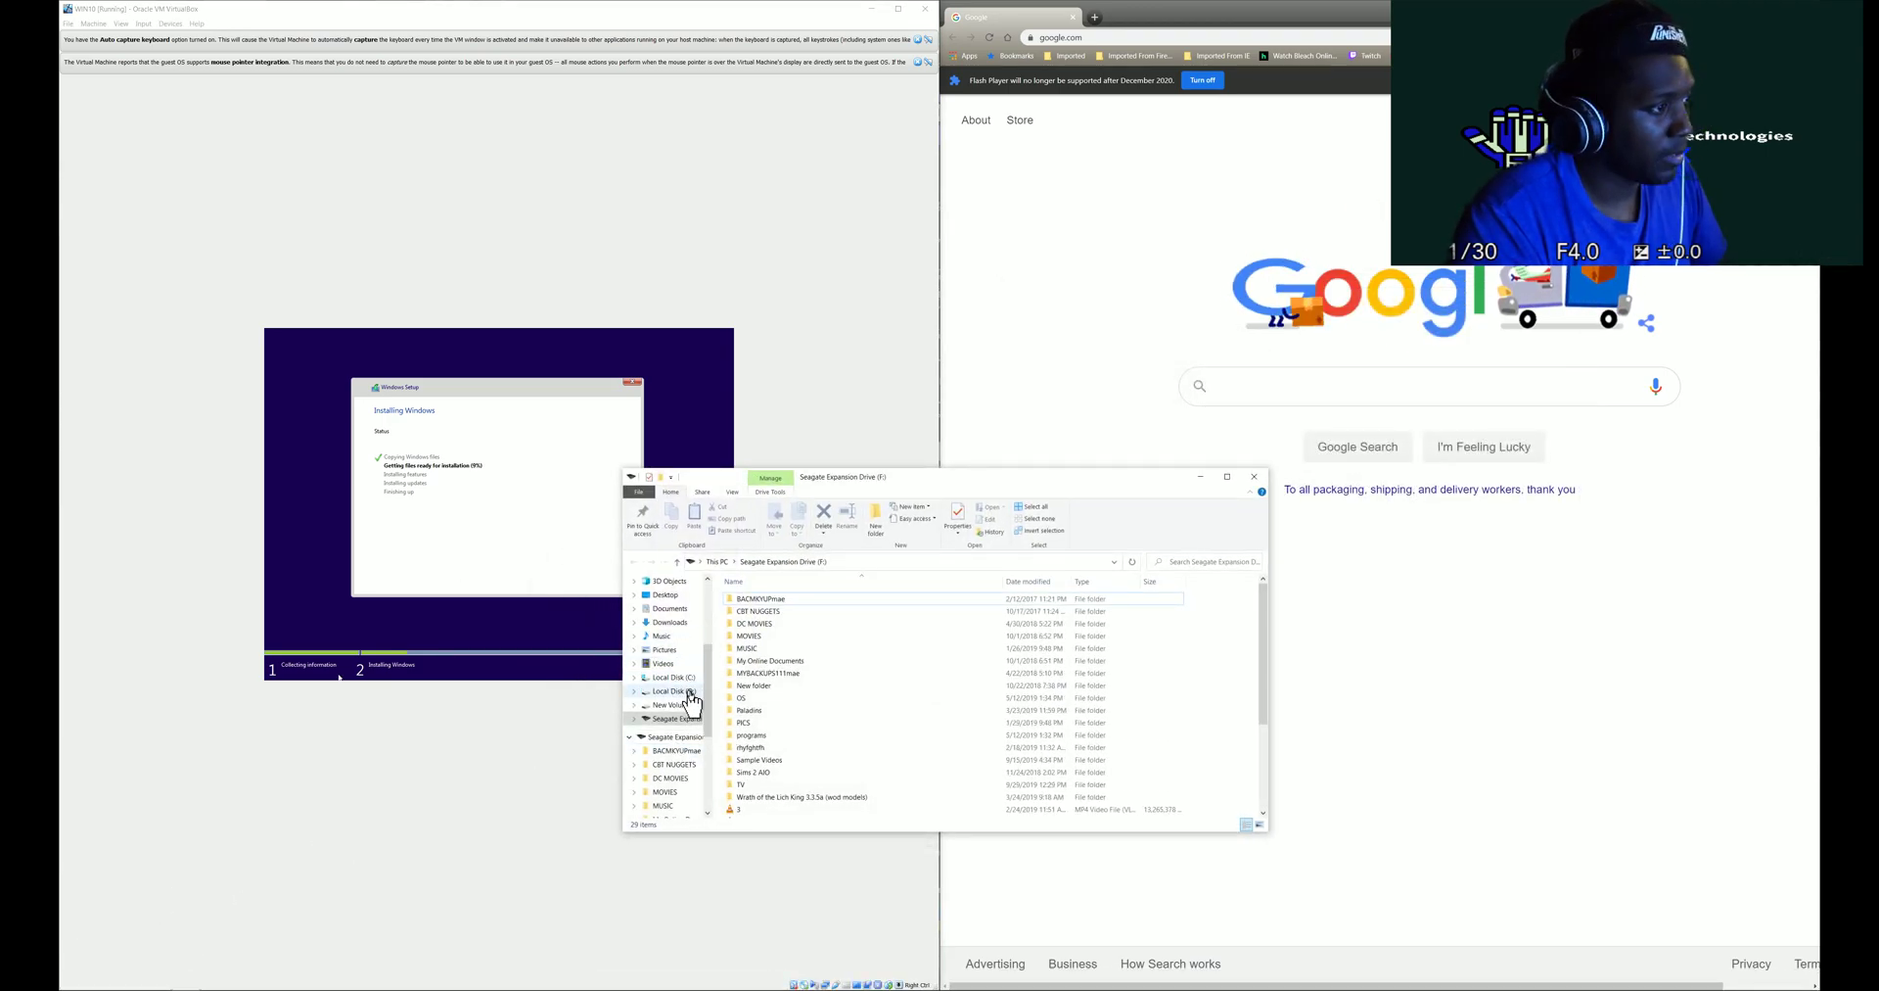
{"action": "scroll", "coordinate": [665, 744], "scroll_direction": "up", "scroll_amount": 5}
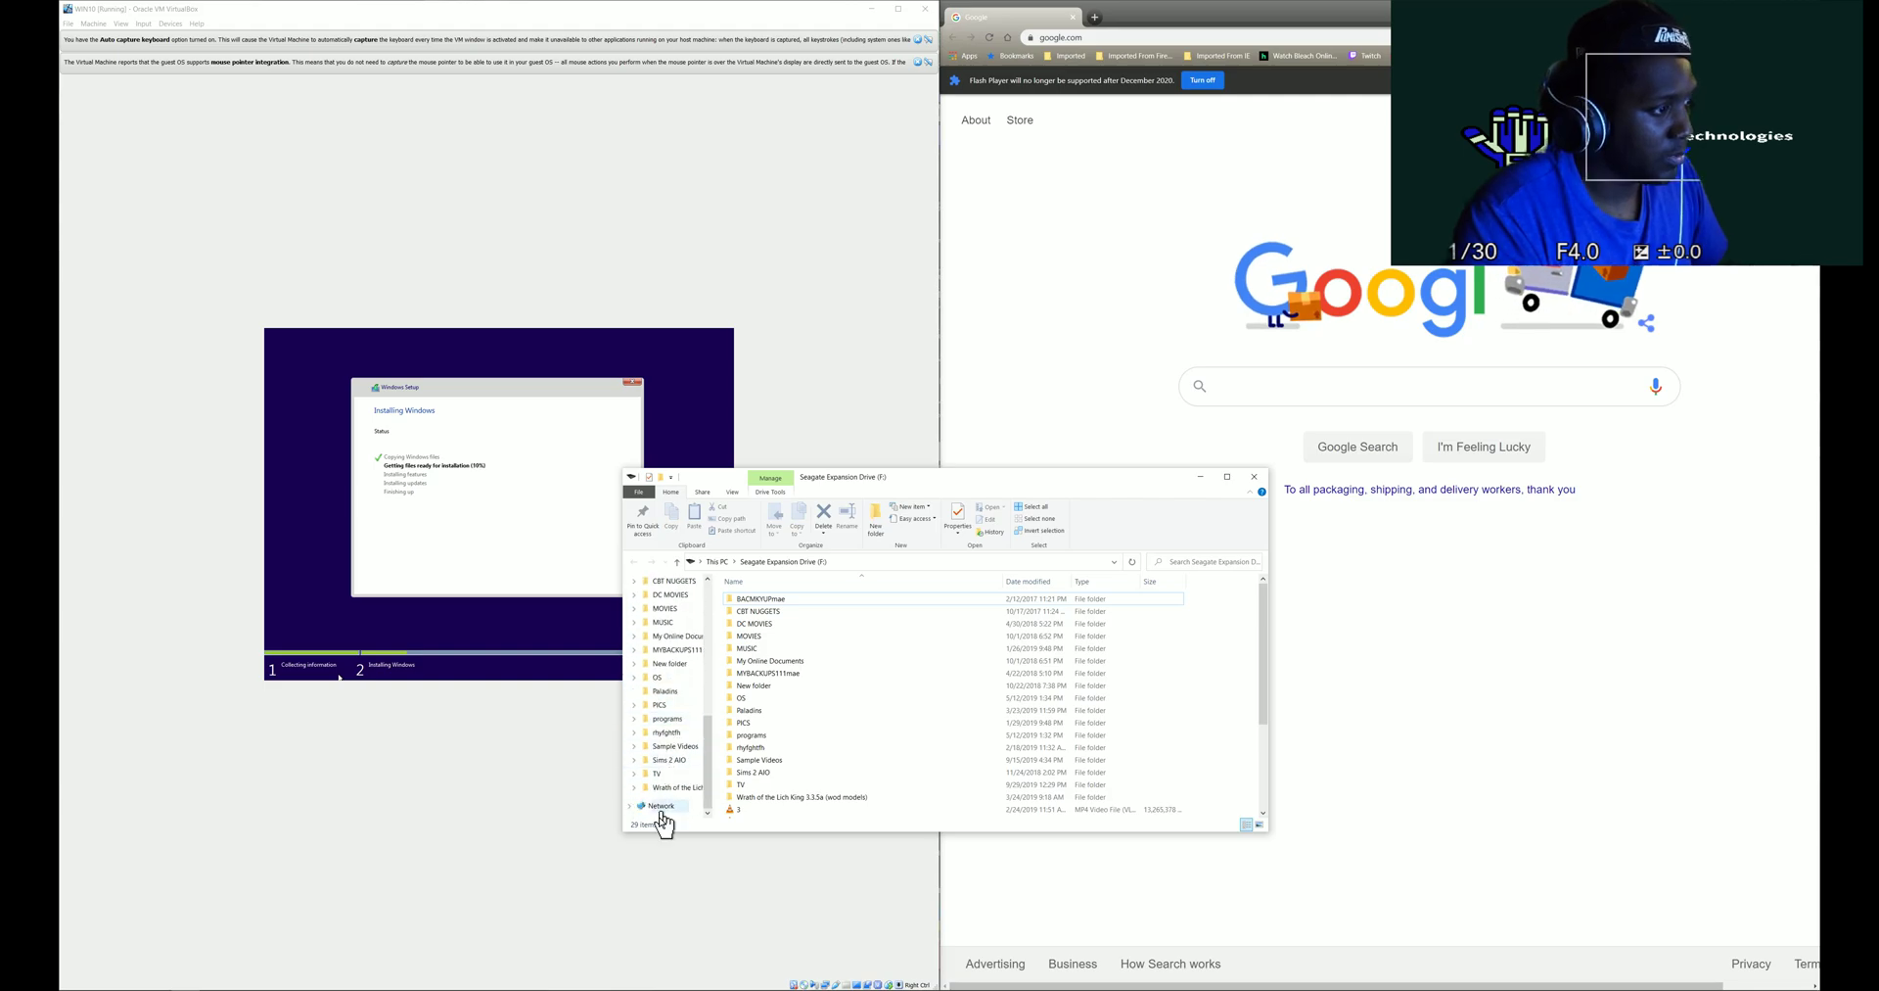
{"action": "scroll", "coordinate": [682, 641], "scroll_direction": "up", "scroll_amount": 2}
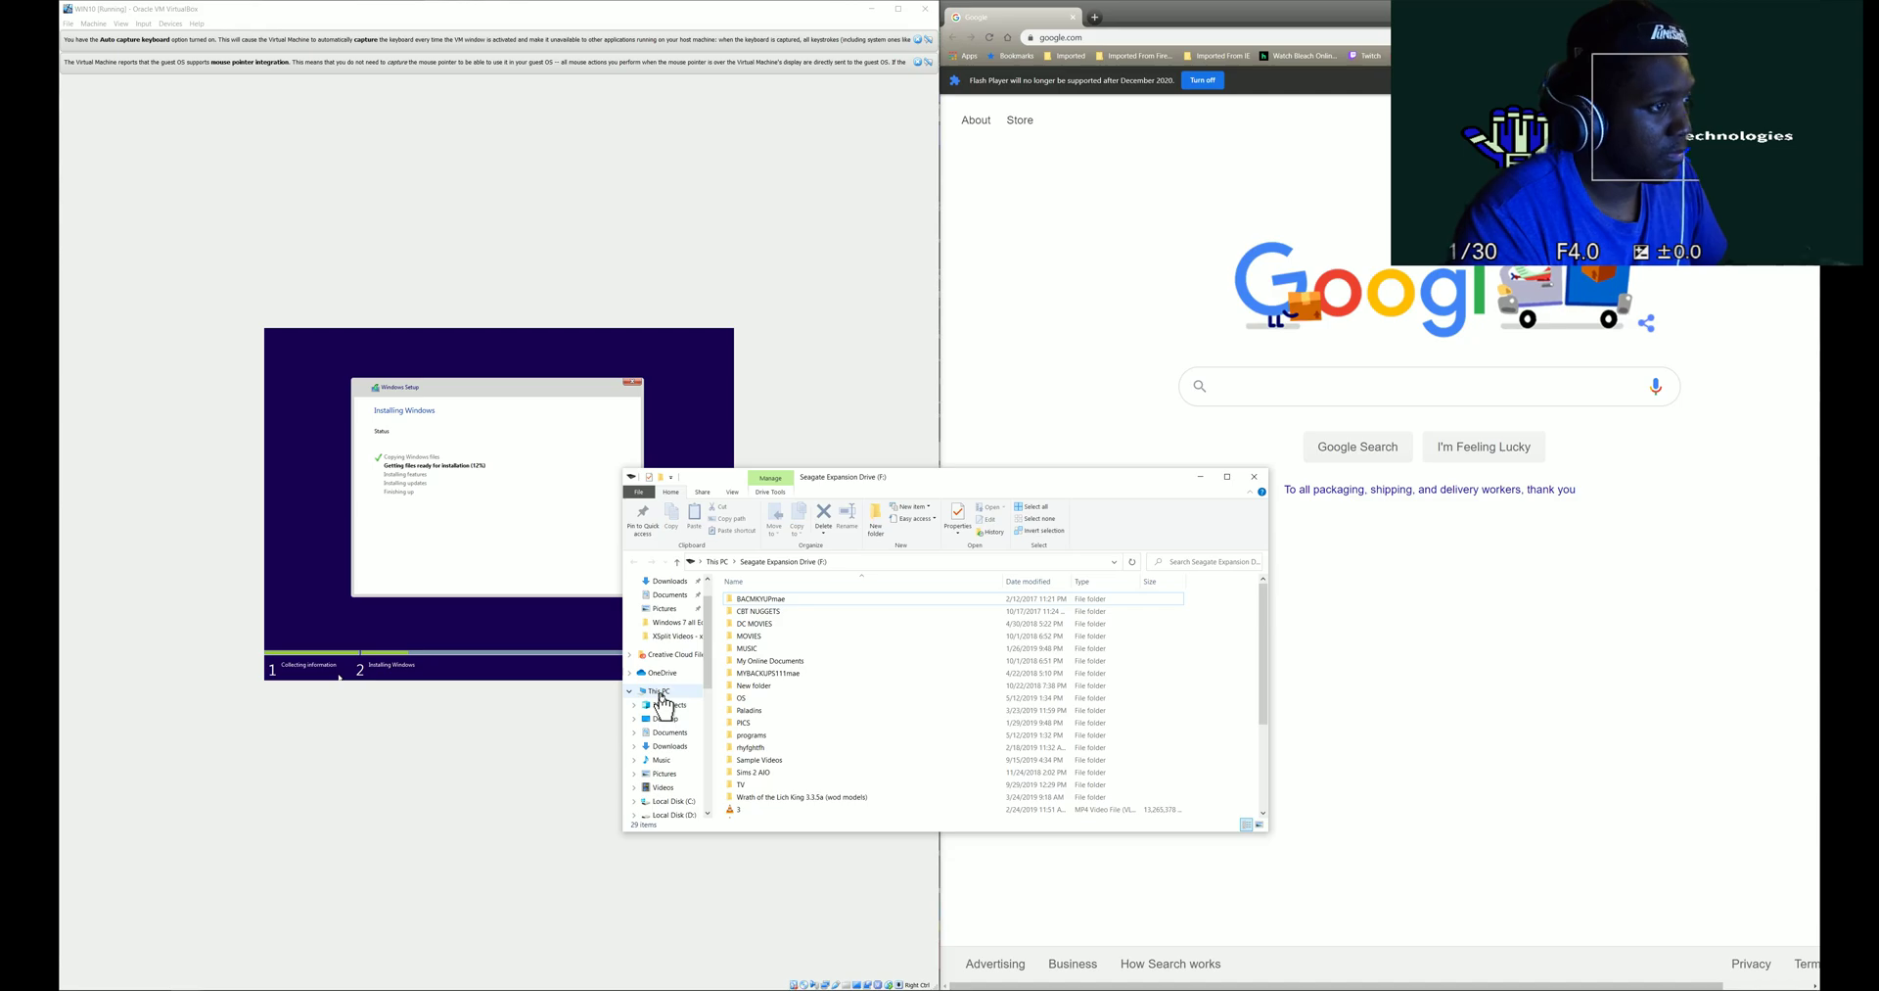
{"action": "left_click", "coordinate": [1254, 477]}
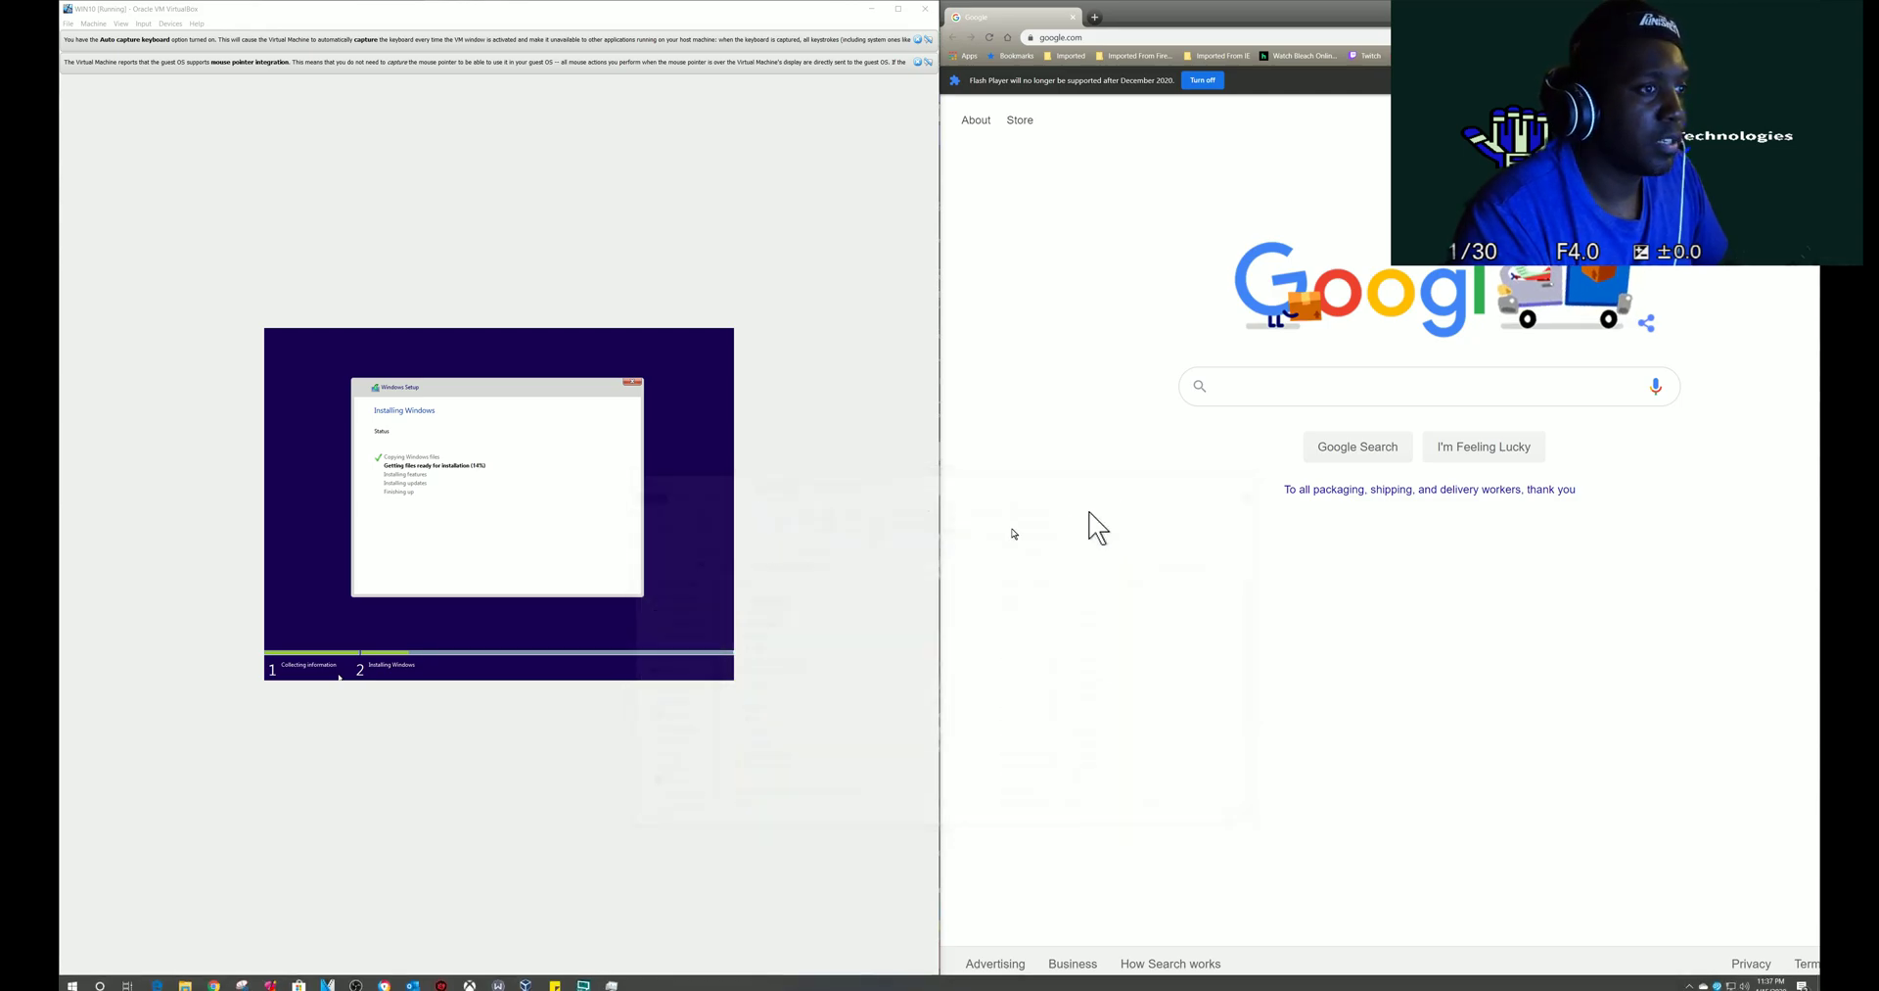
- Search Google Images for 'lan cable' and preview Amazon's 10 ft Cat6 Ethernet cable 2-pack
{"action": "left_click", "coordinate": [1254, 397]}
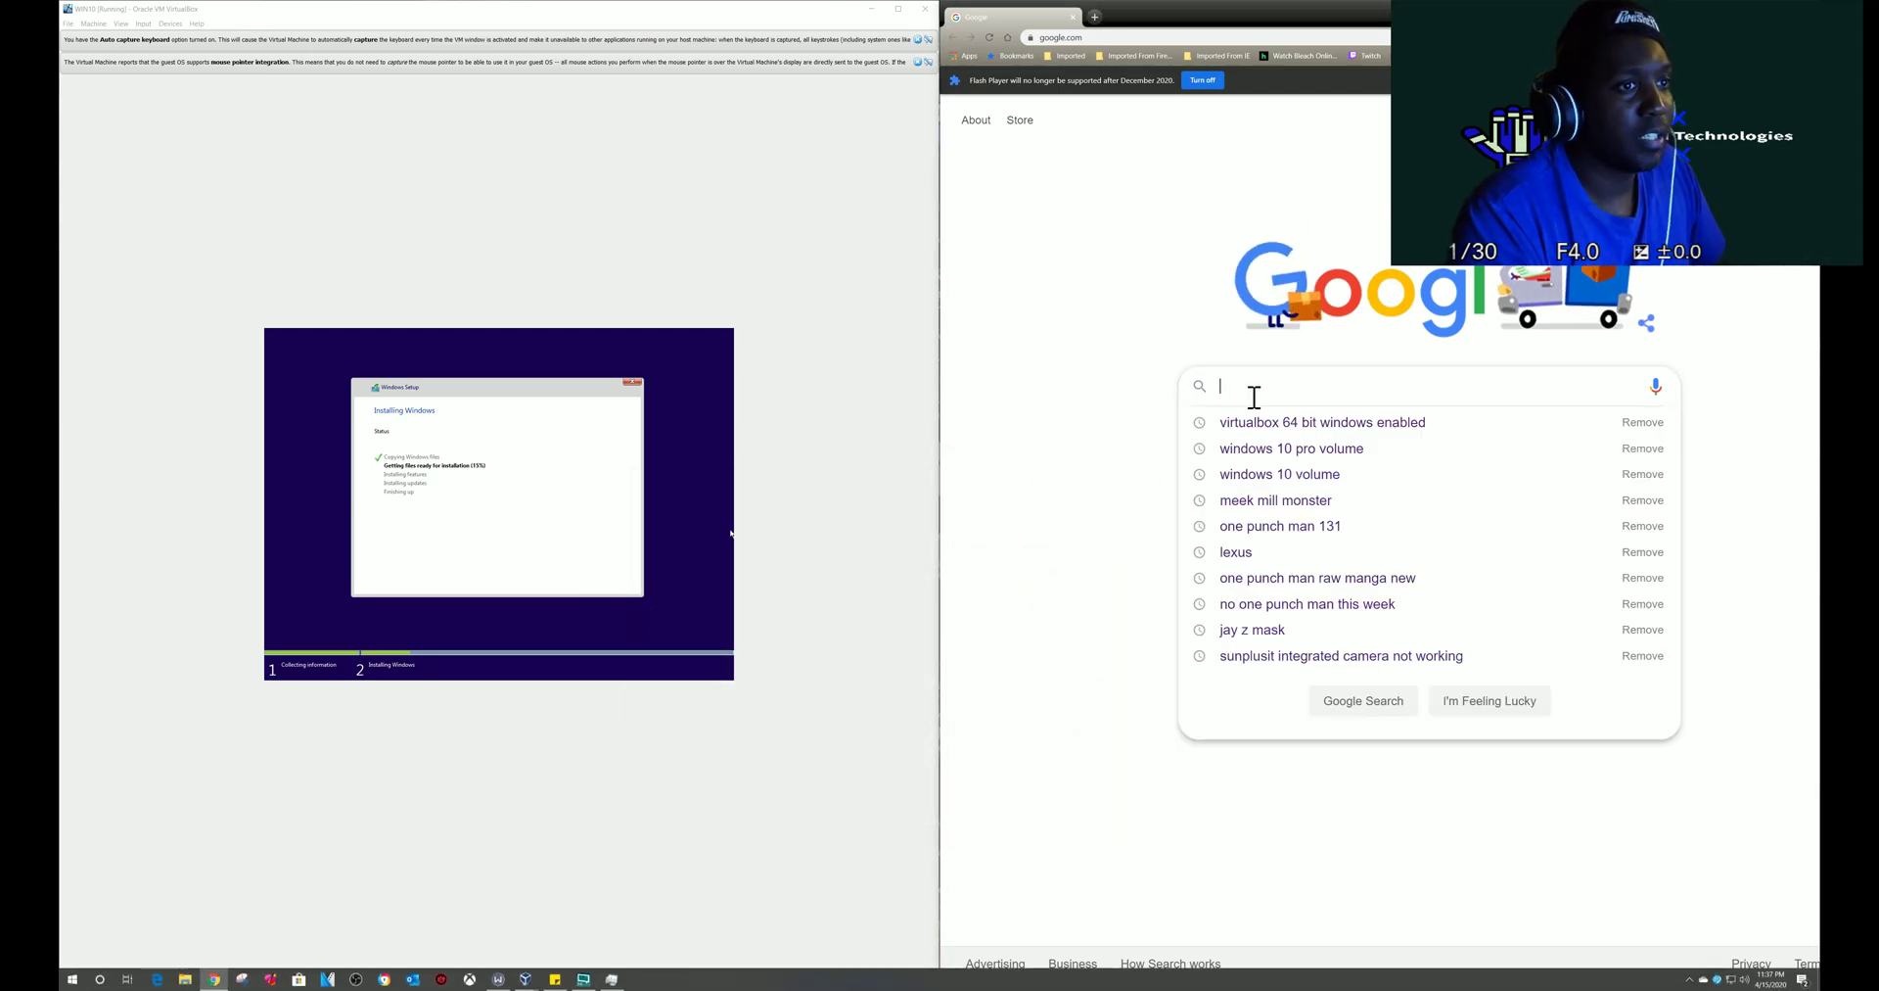
{"action": "type", "text": "L"}
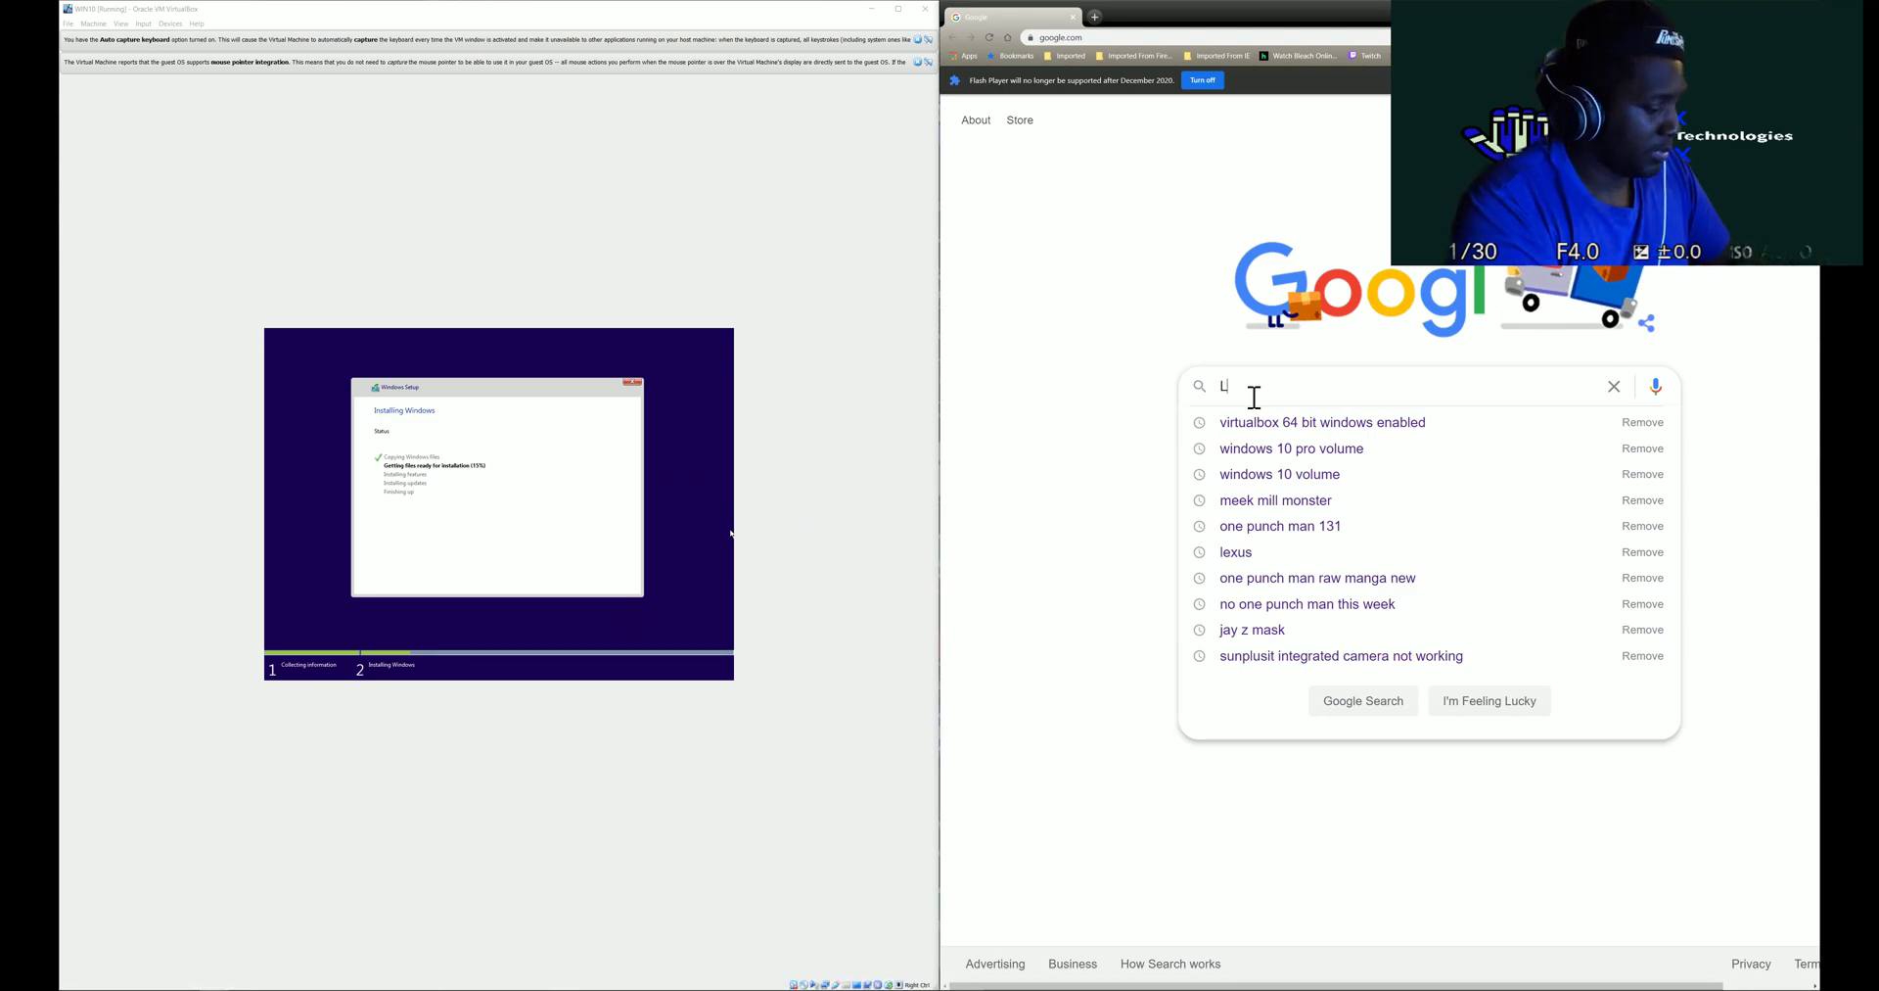
{"action": "type", "text": "AN ca"}
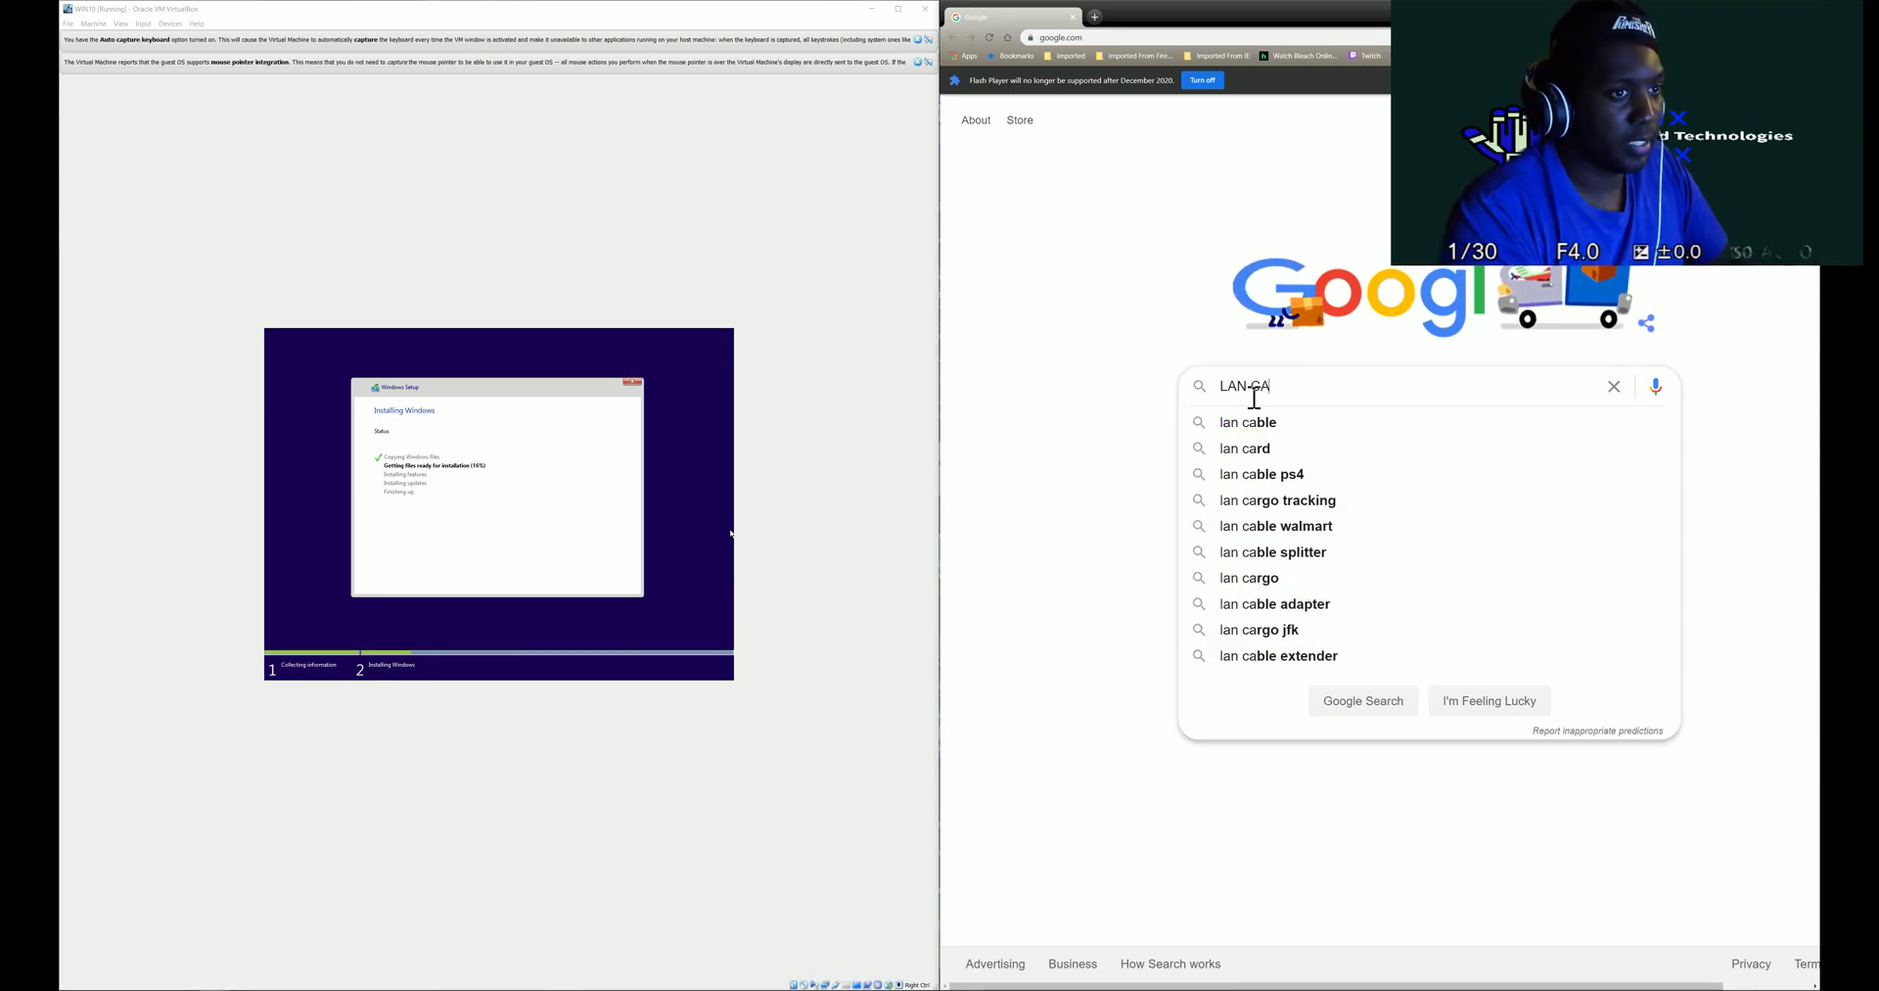
{"action": "key", "text": "Down"}
{"action": "key", "text": "Return"}
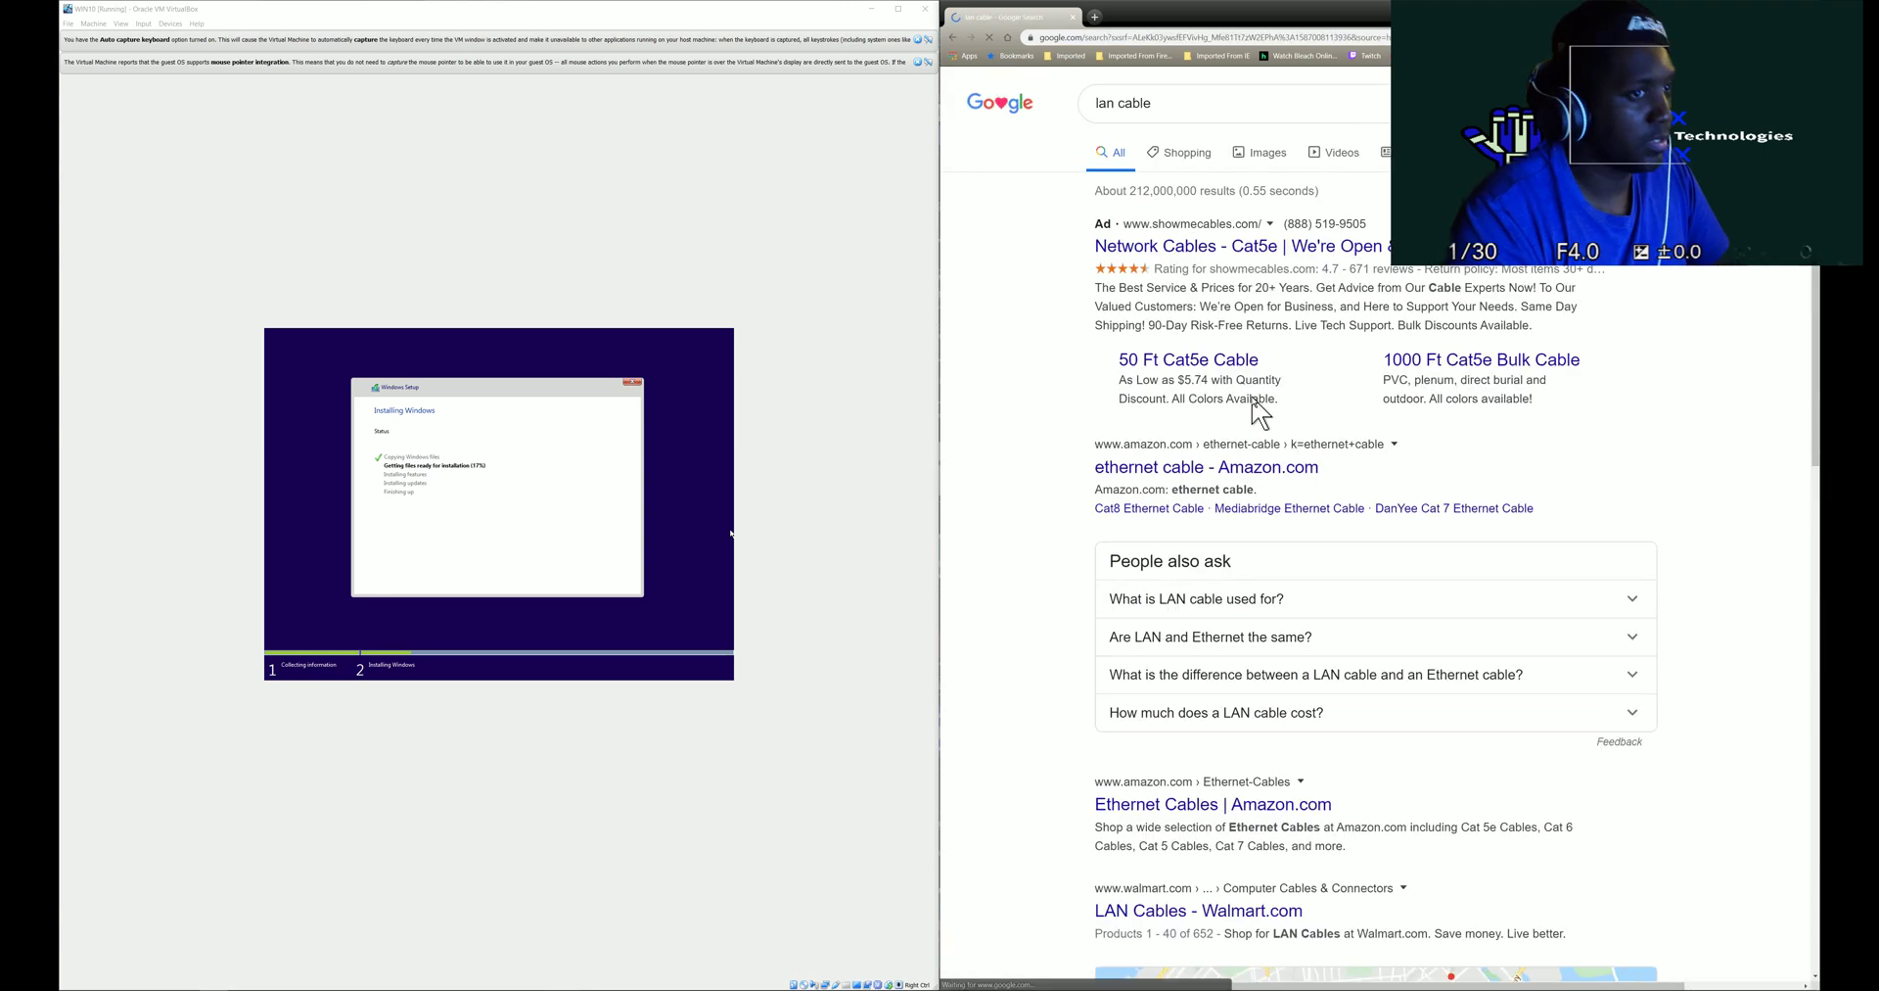
{"action": "left_click", "coordinate": [1255, 154]}
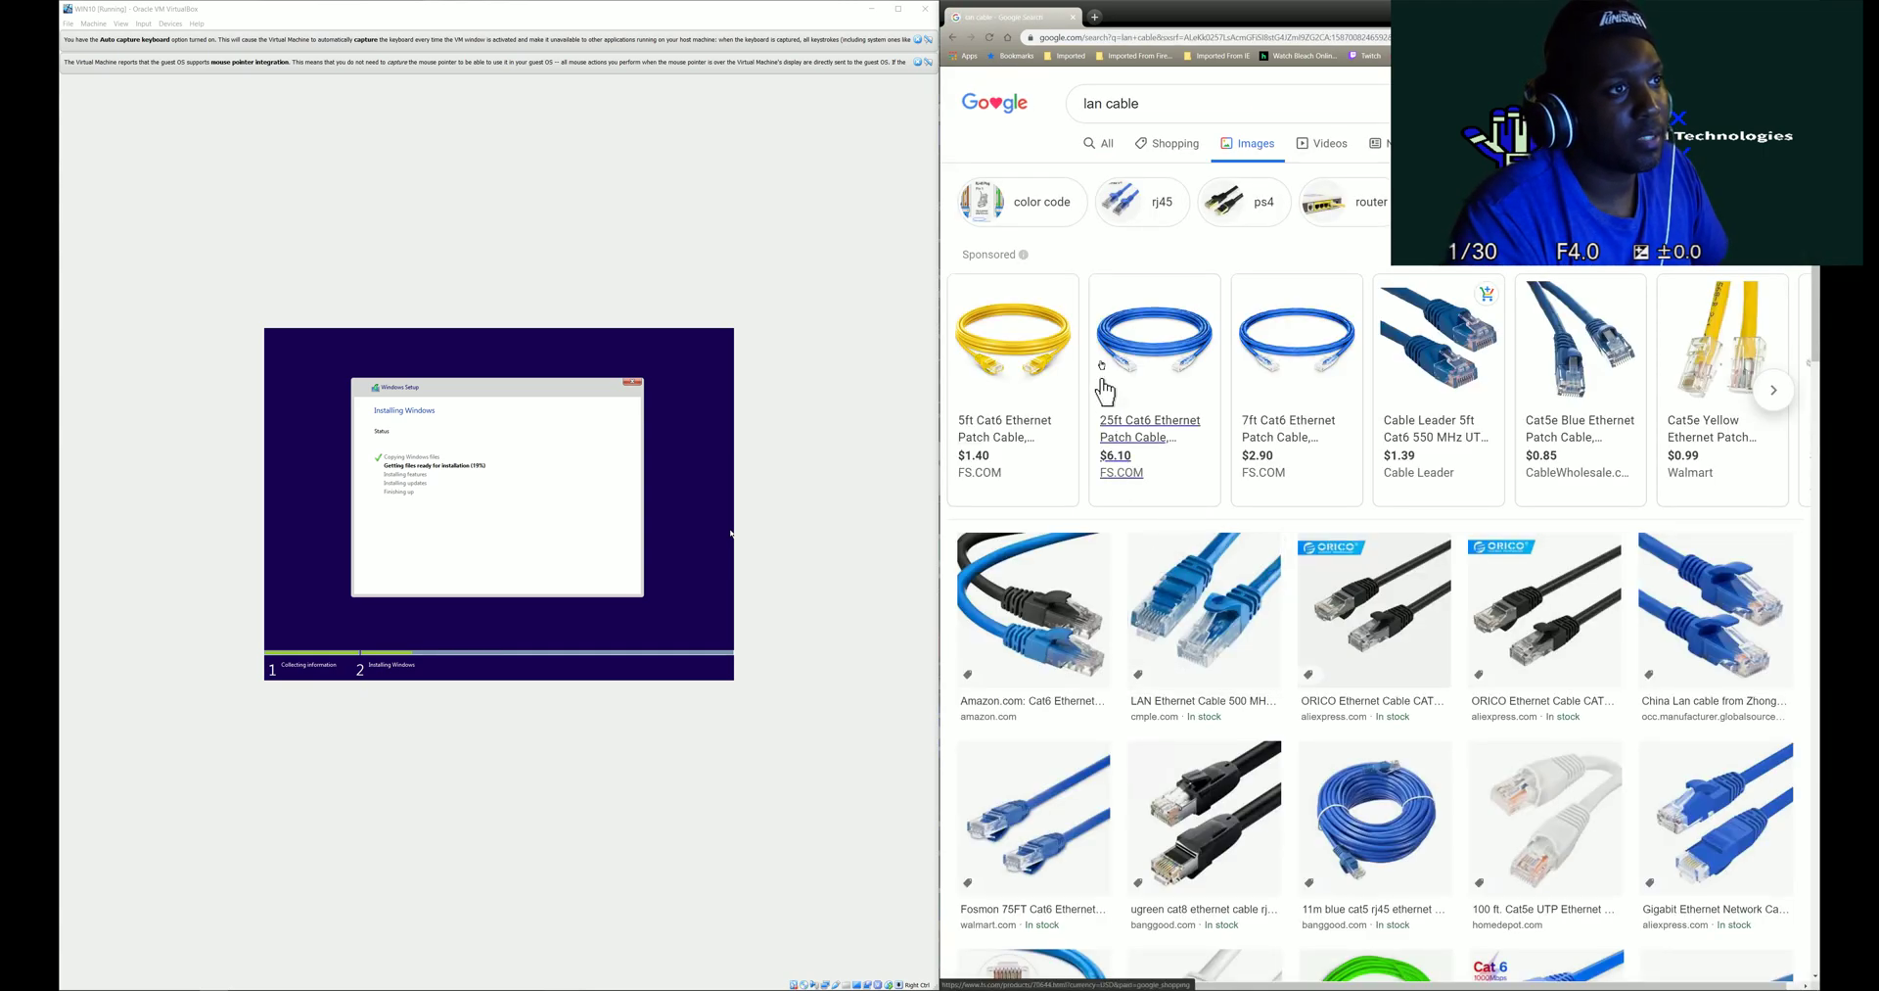
{"action": "mouse_move", "coordinate": [1015, 401]}
{"action": "left_click", "coordinate": [1037, 602]}
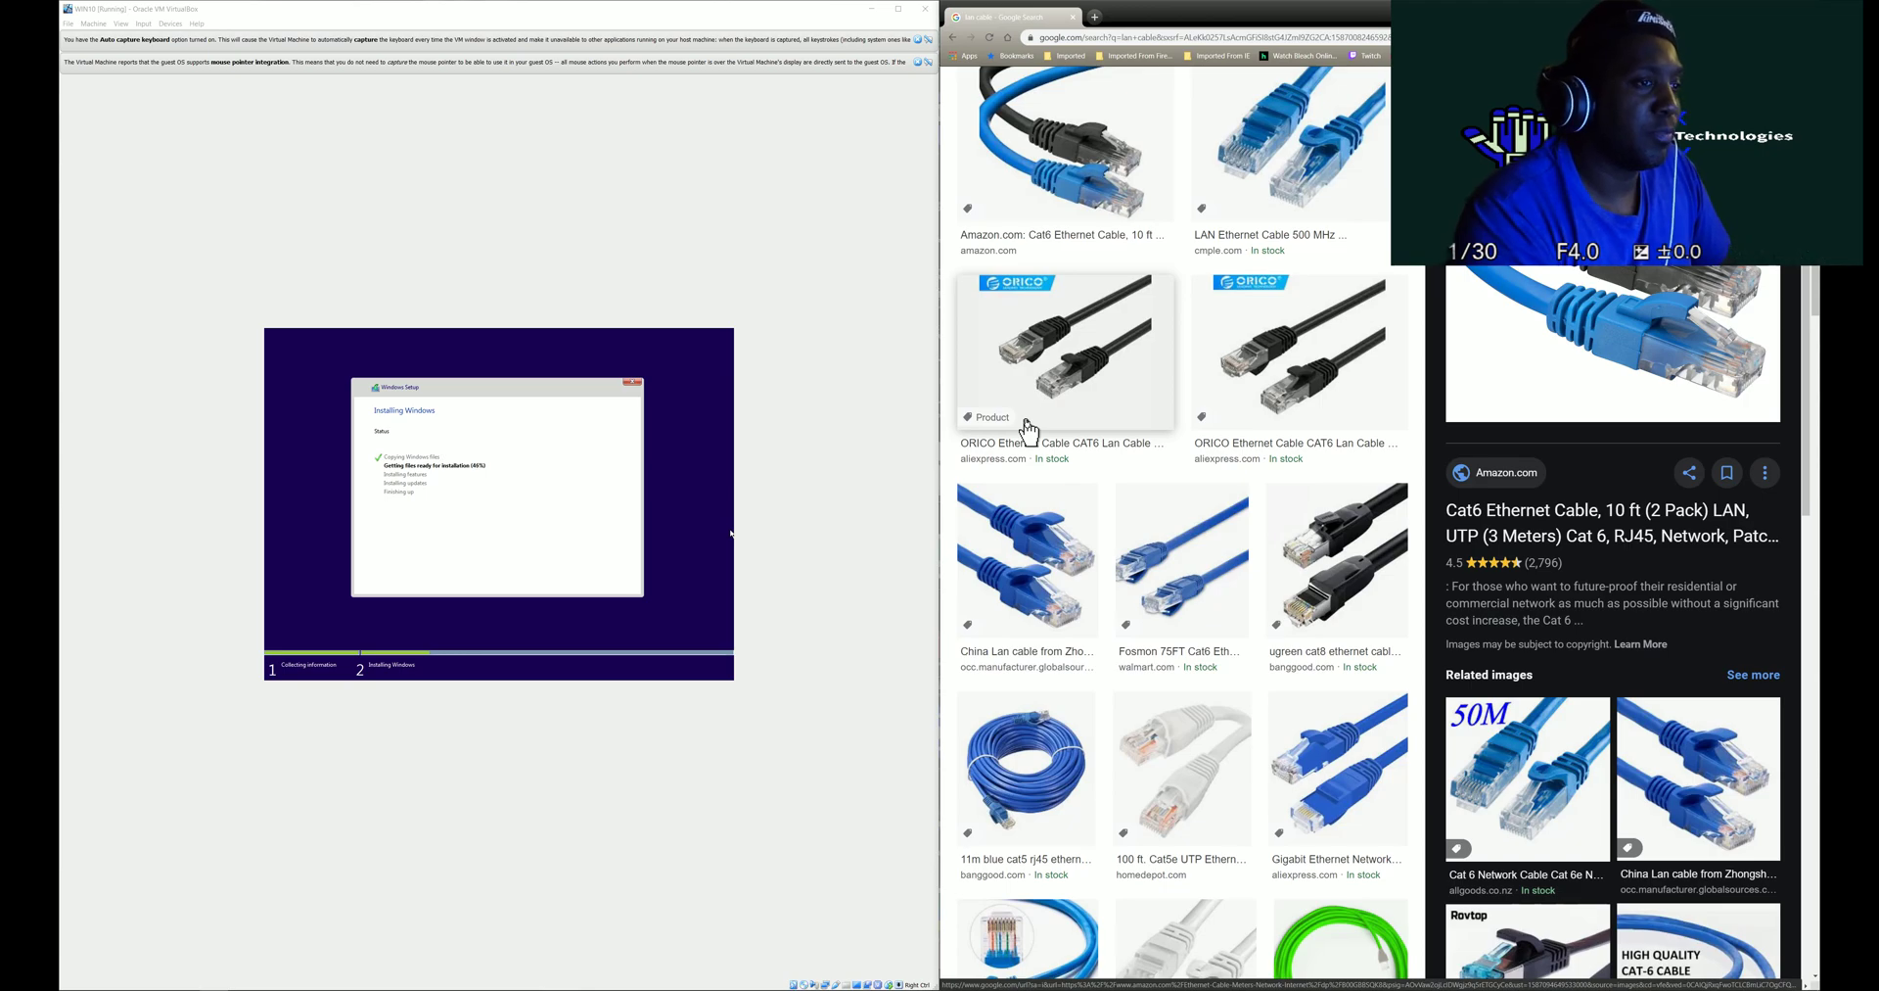
{"action": "left_click", "coordinate": [1026, 422]}
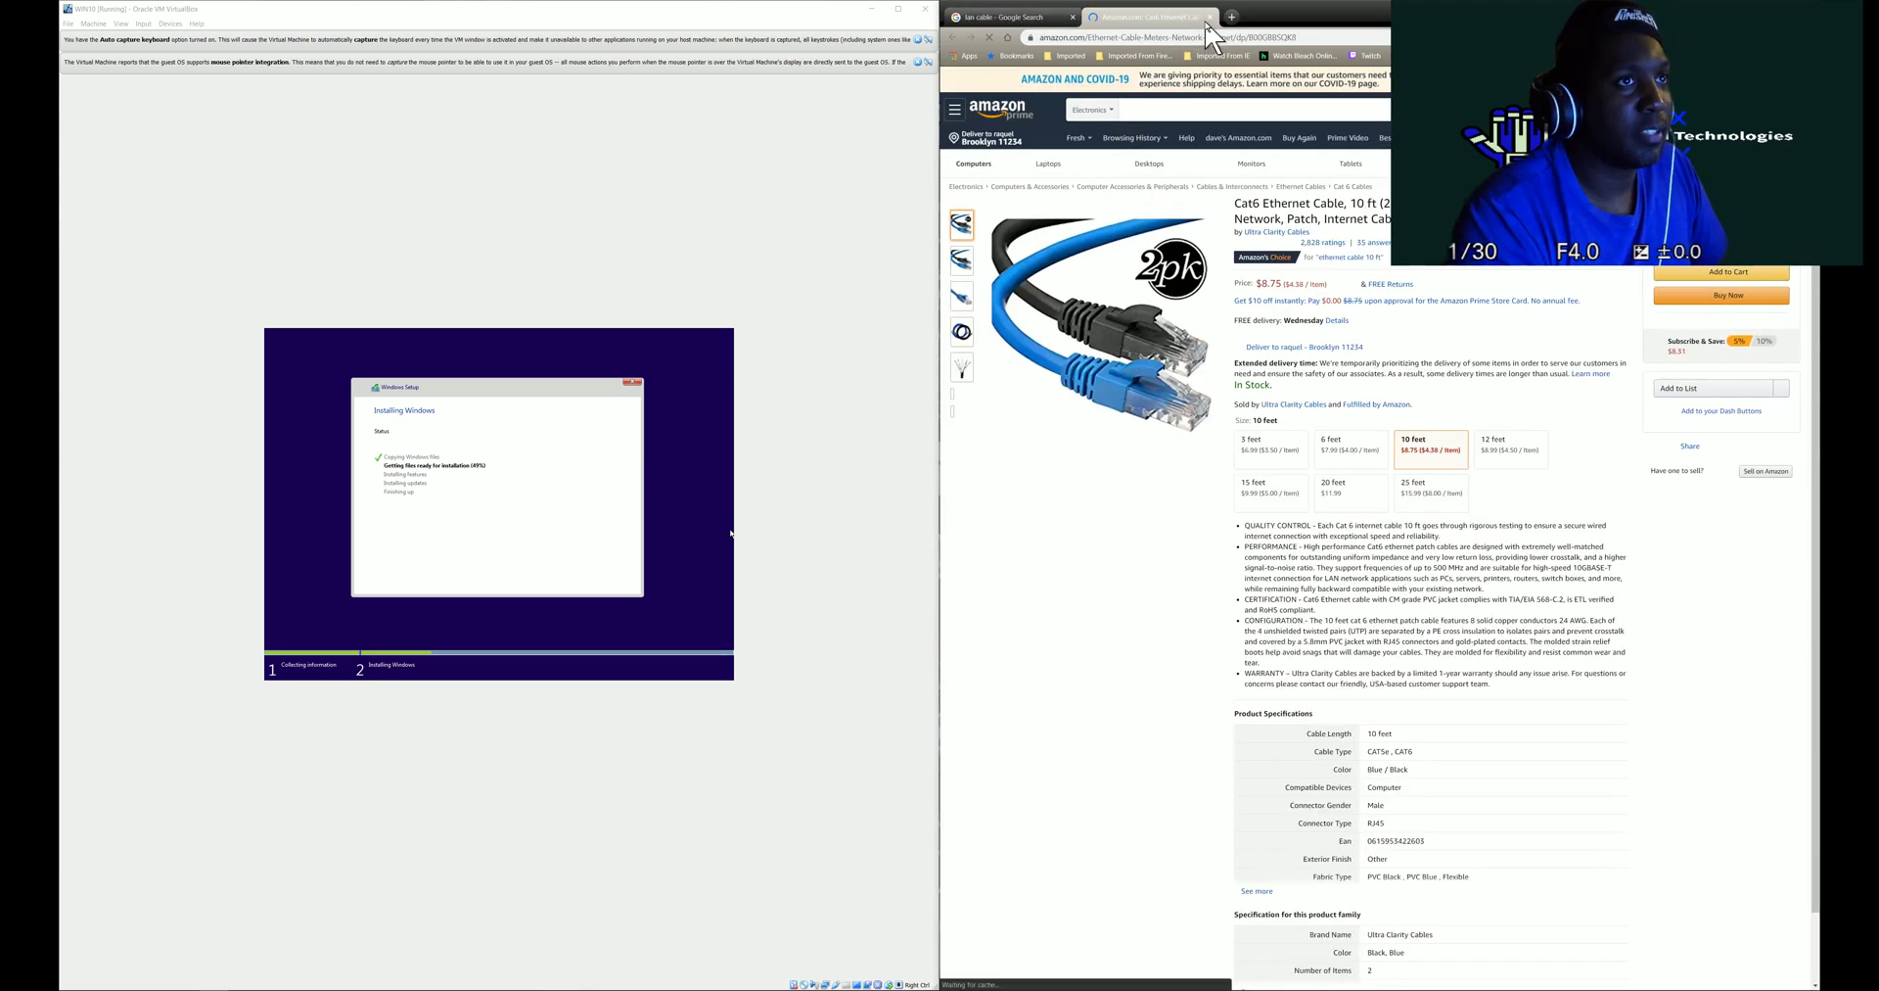
{"action": "left_click", "coordinate": [1210, 17]}
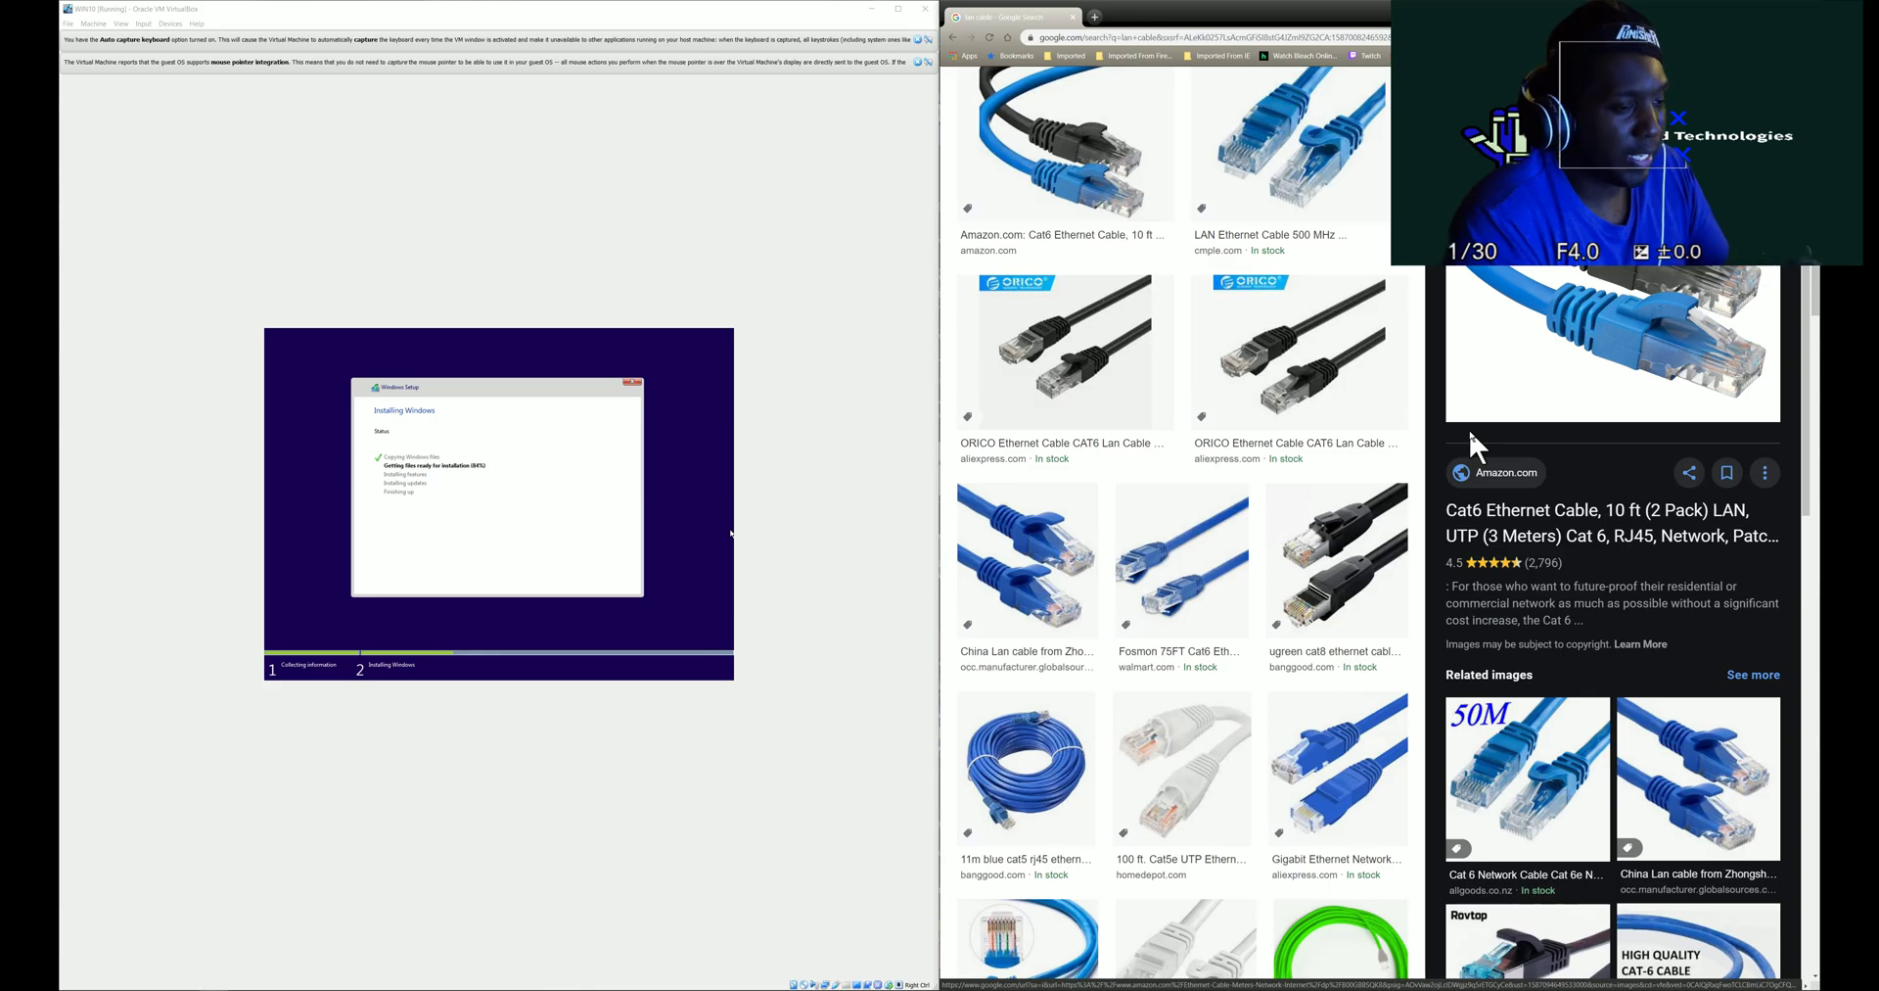
- Search Google for 'no domain available logon' and show the All web results
{"action": "scroll", "coordinate": [1468, 427], "scroll_direction": "up", "scroll_amount": 5}
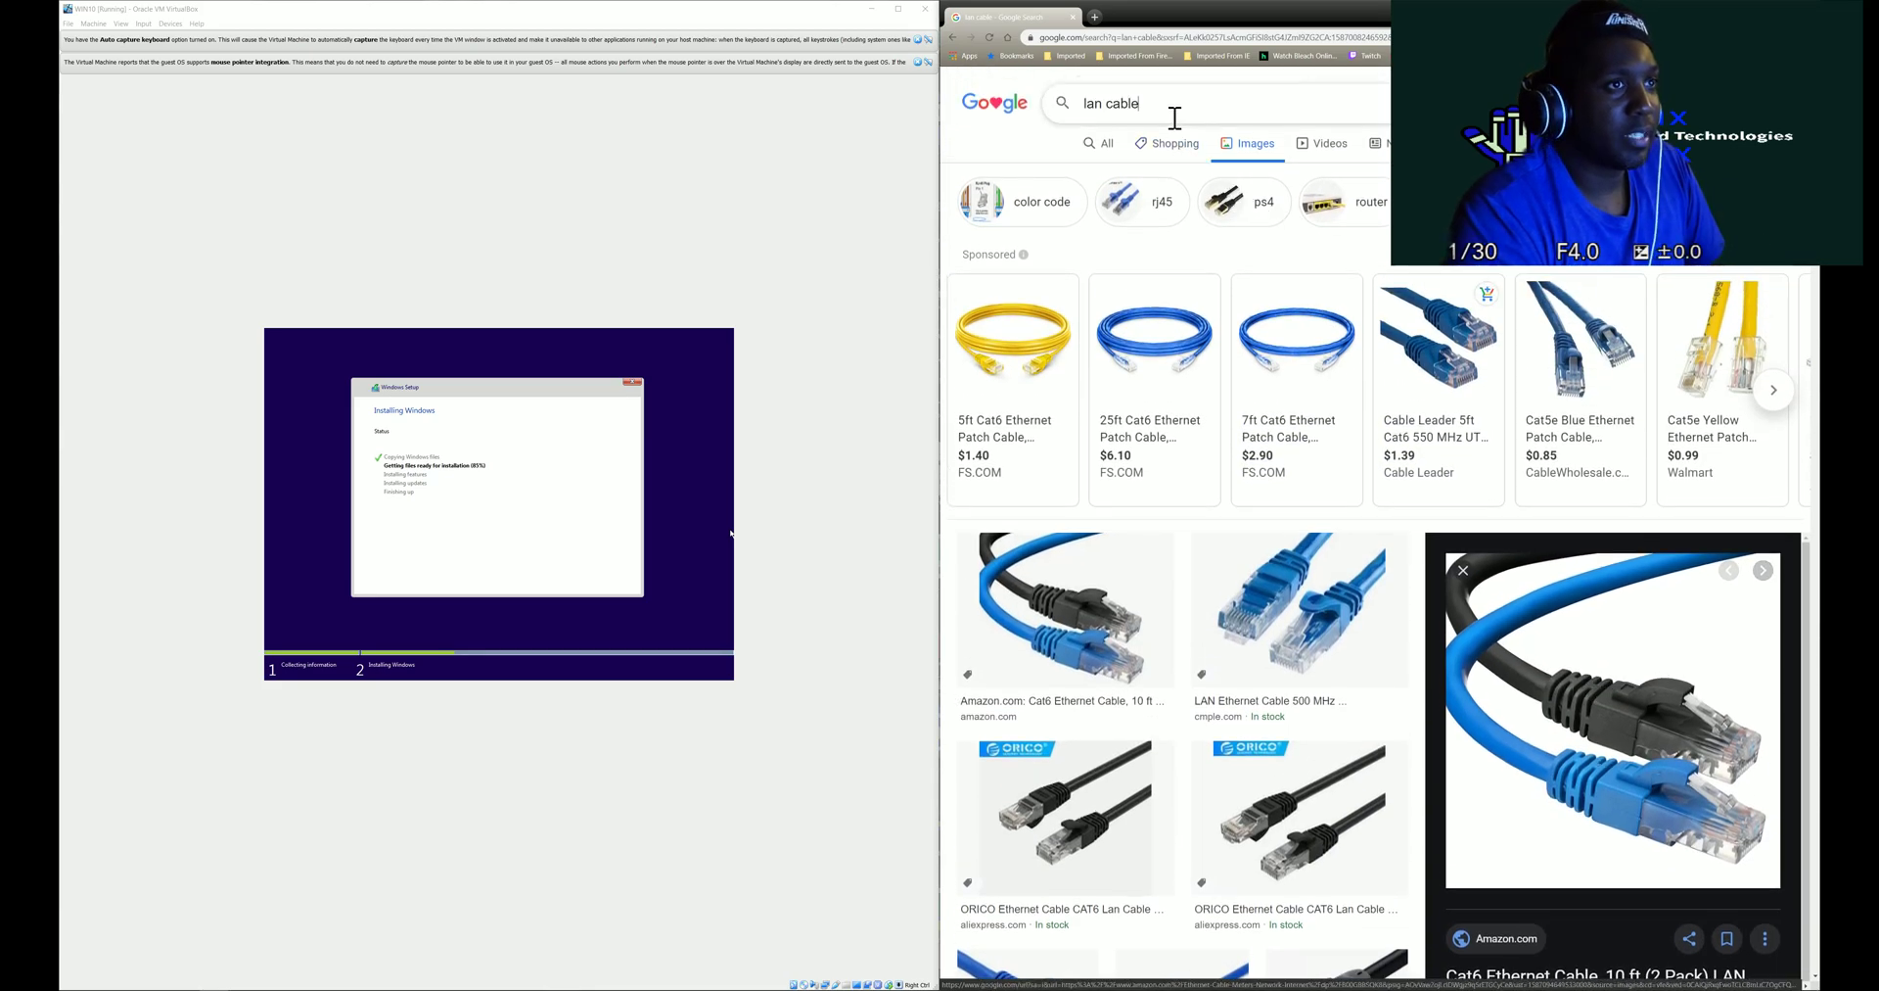
{"action": "triple_click", "coordinate": [1175, 115]}
{"action": "type", "text": "no d"}
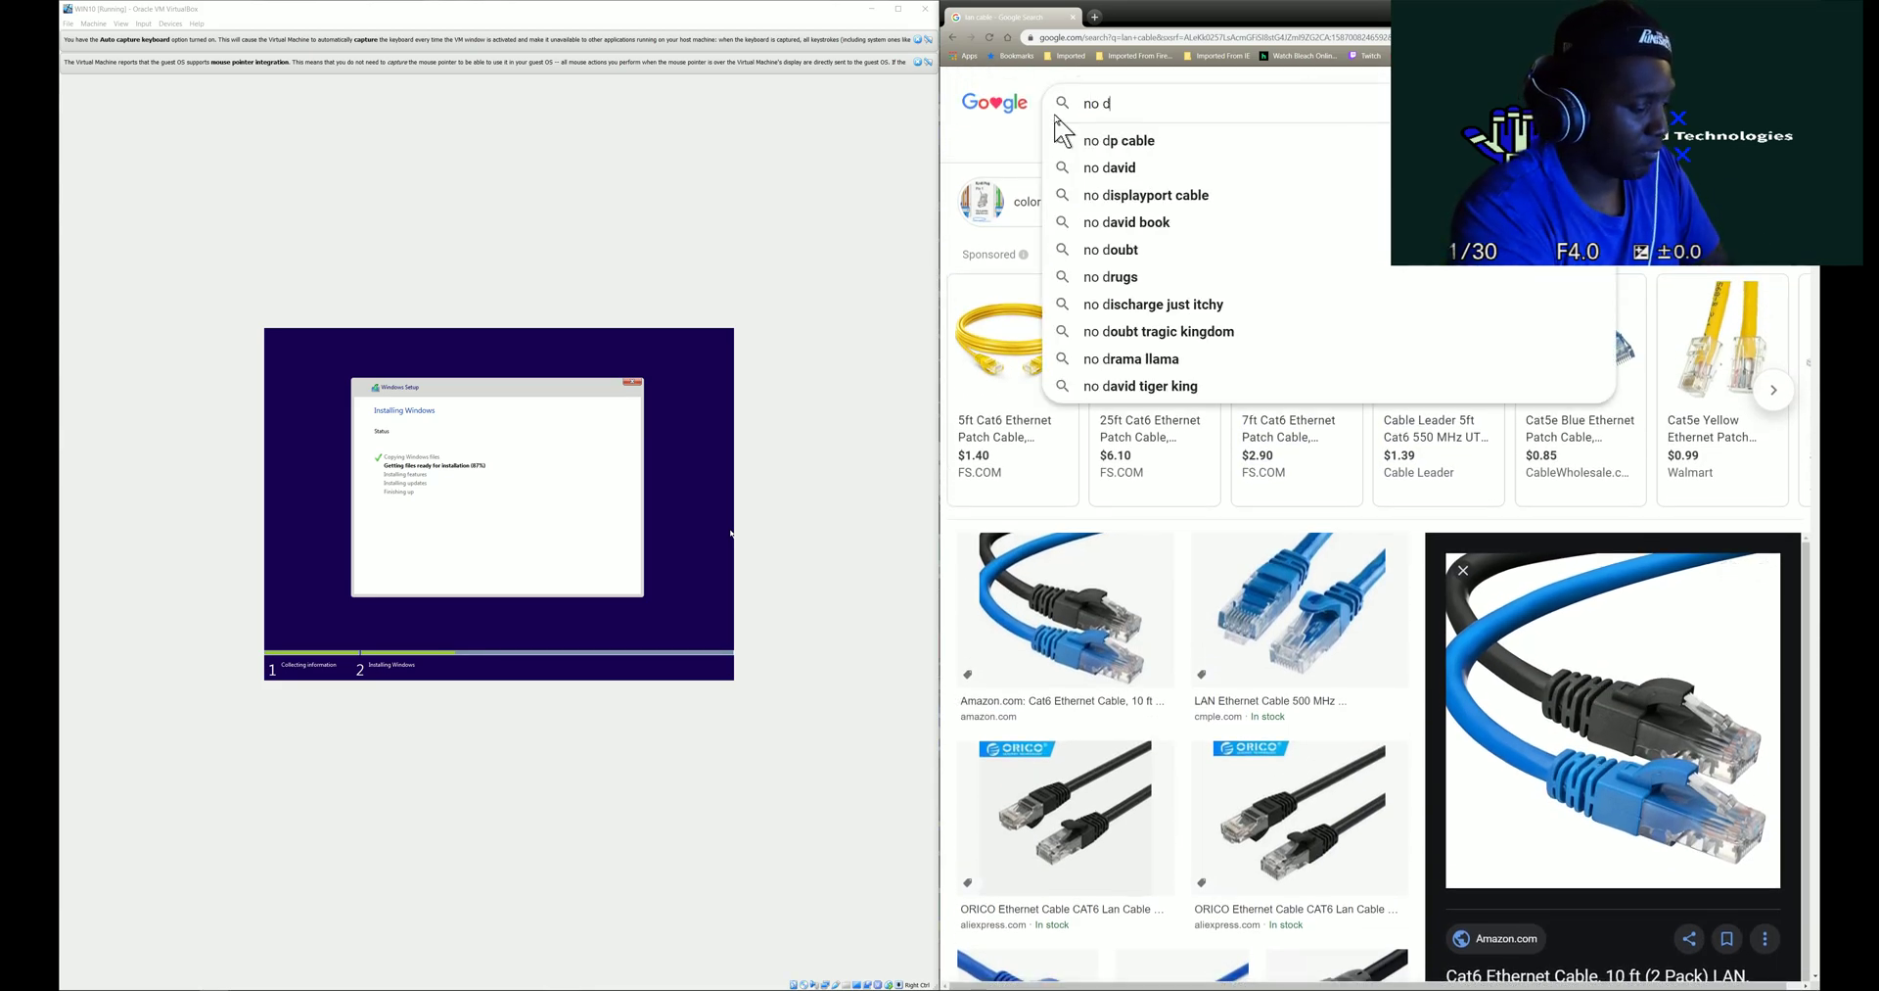
{"action": "type", "text": "o"}
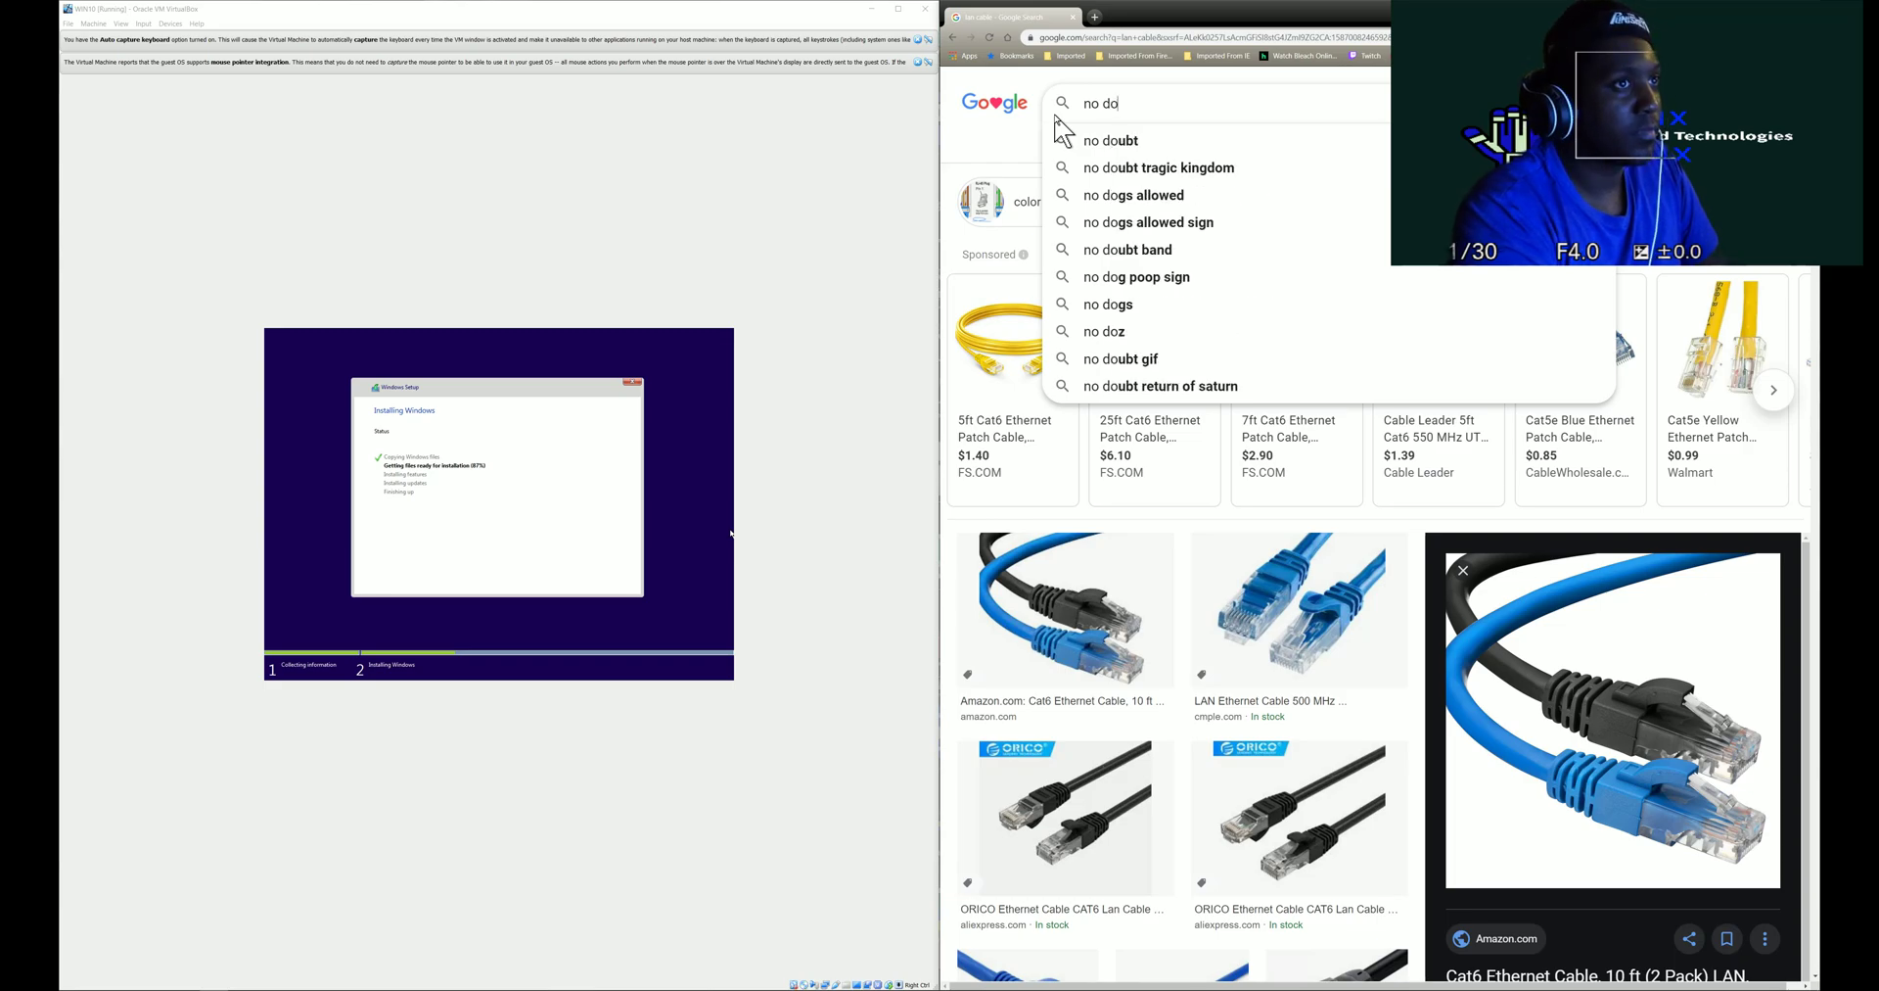
{"action": "type", "text": "main available logon"}
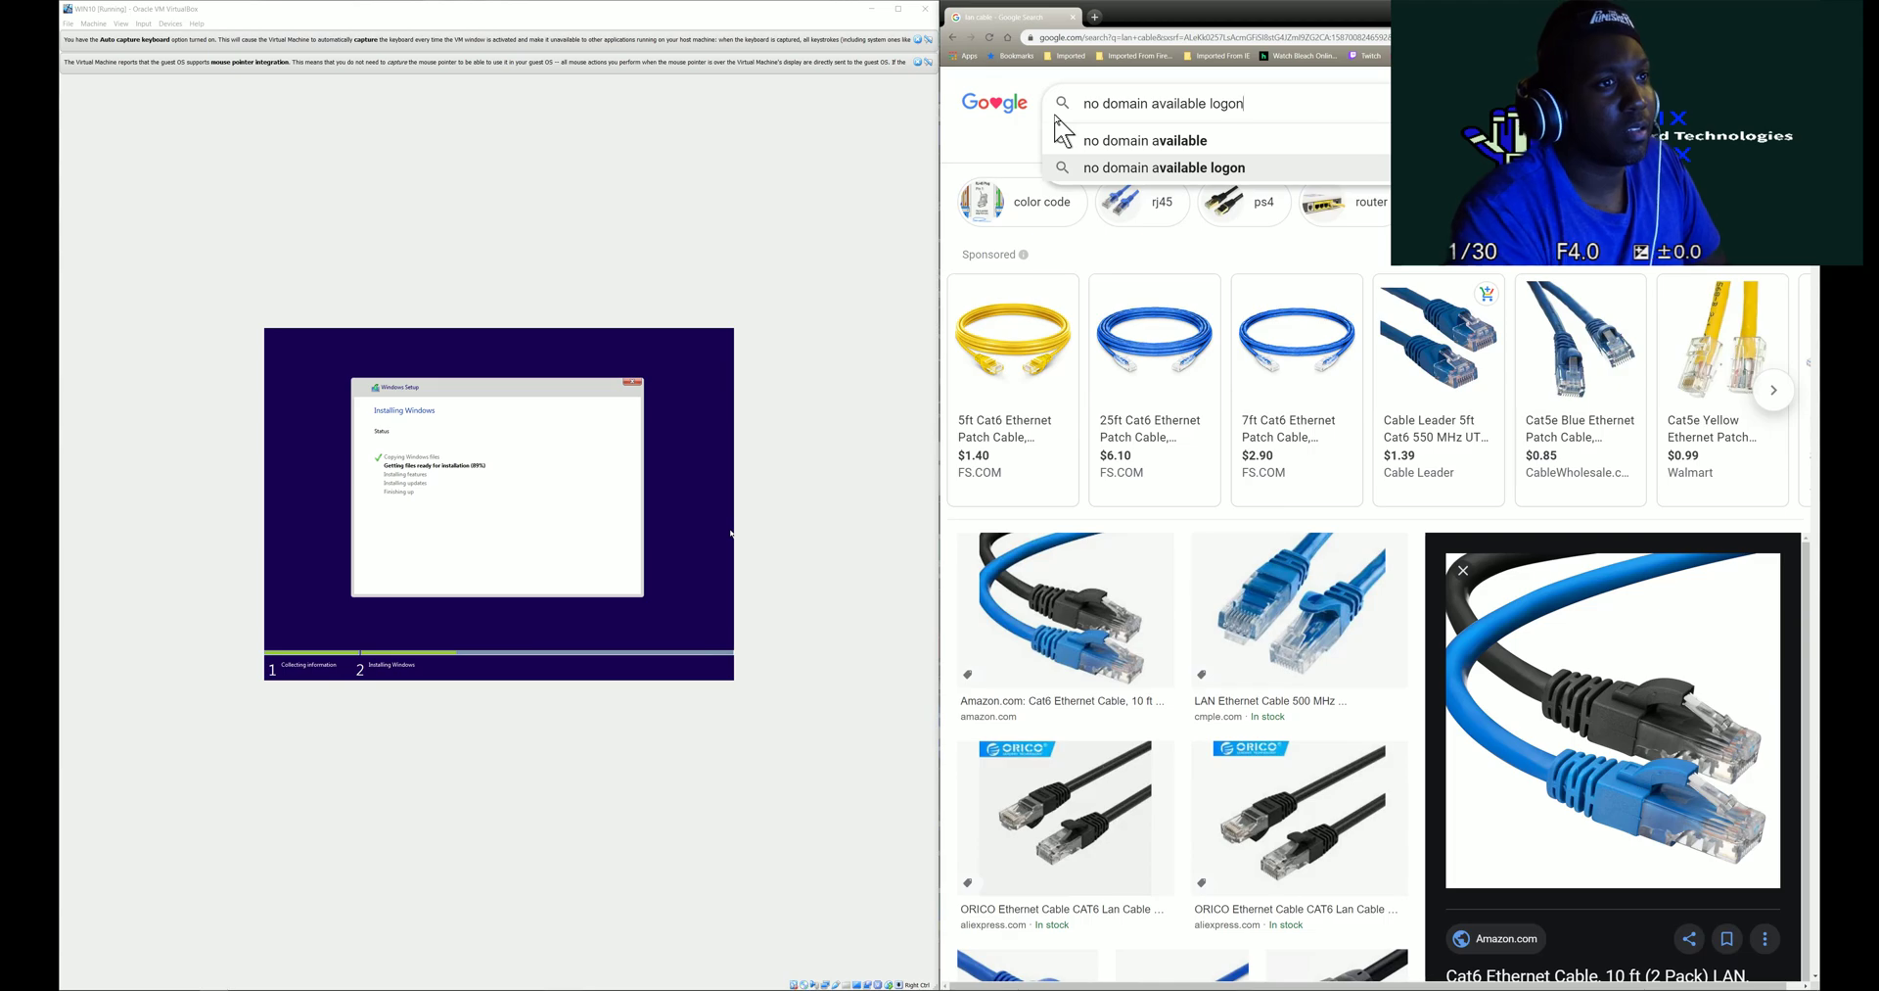
{"action": "key", "text": "Return"}
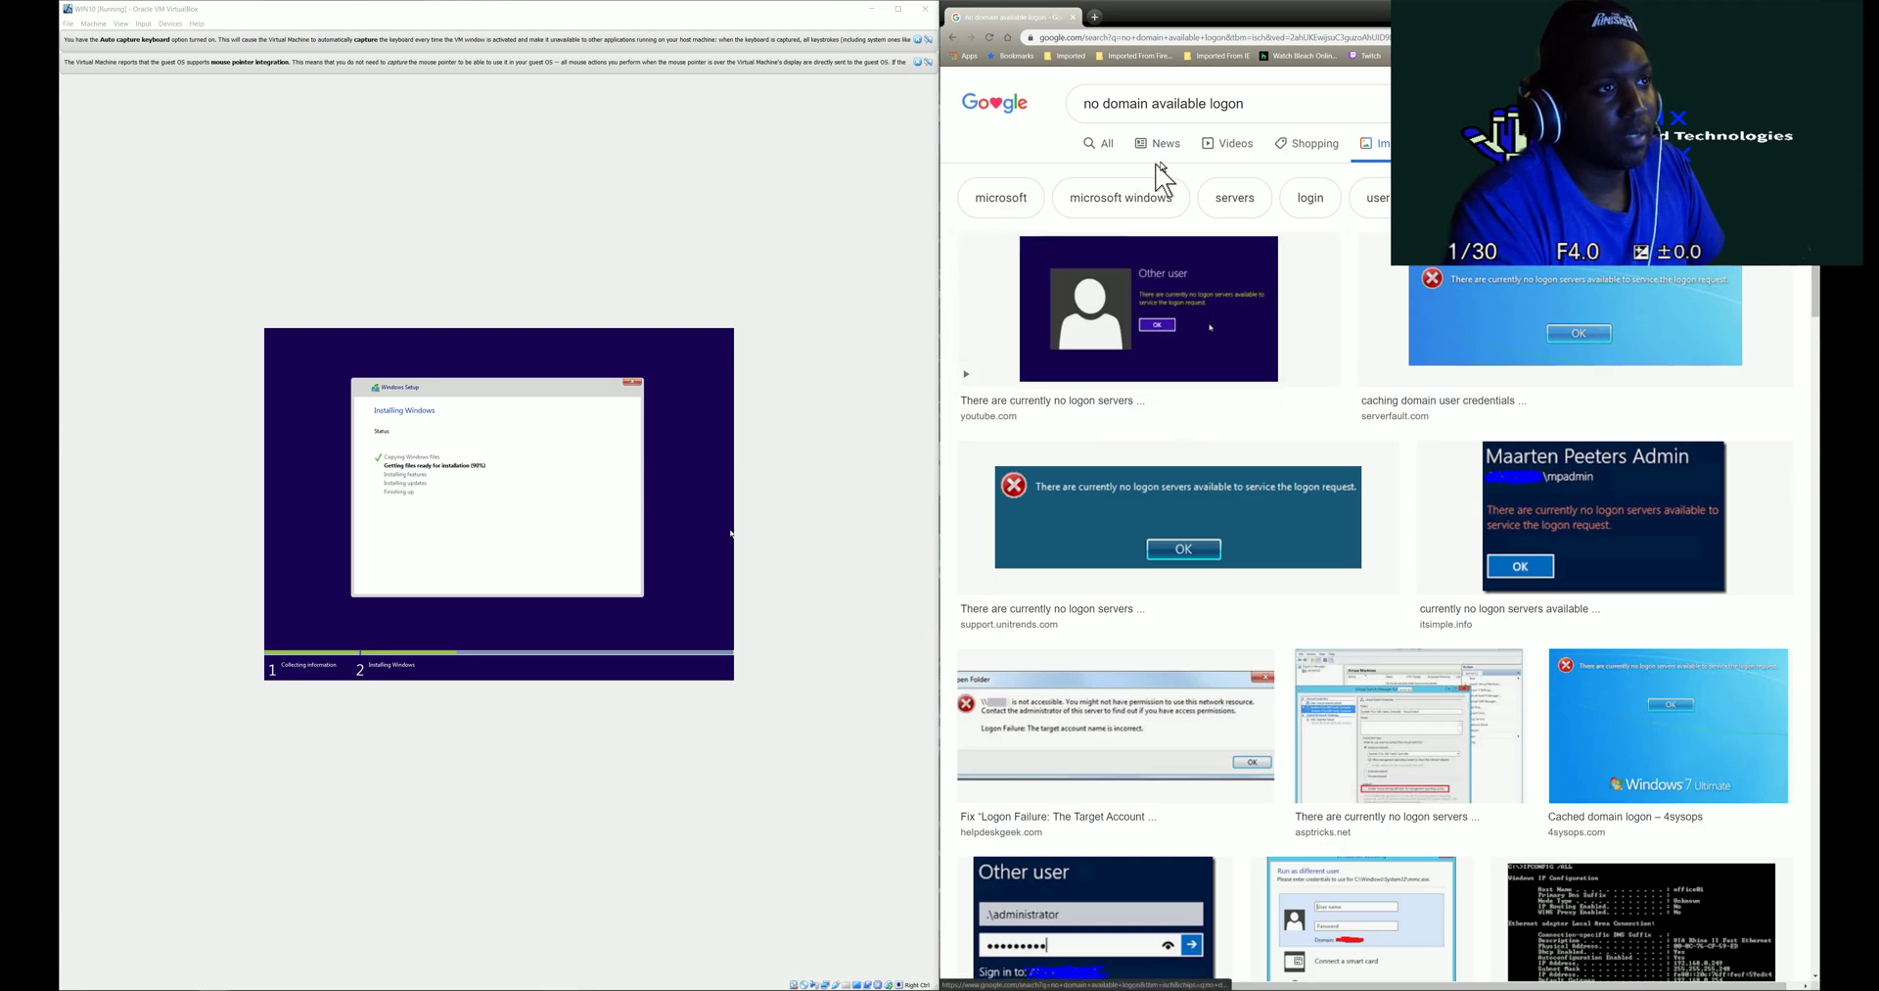
{"action": "left_click", "coordinate": [1113, 147]}
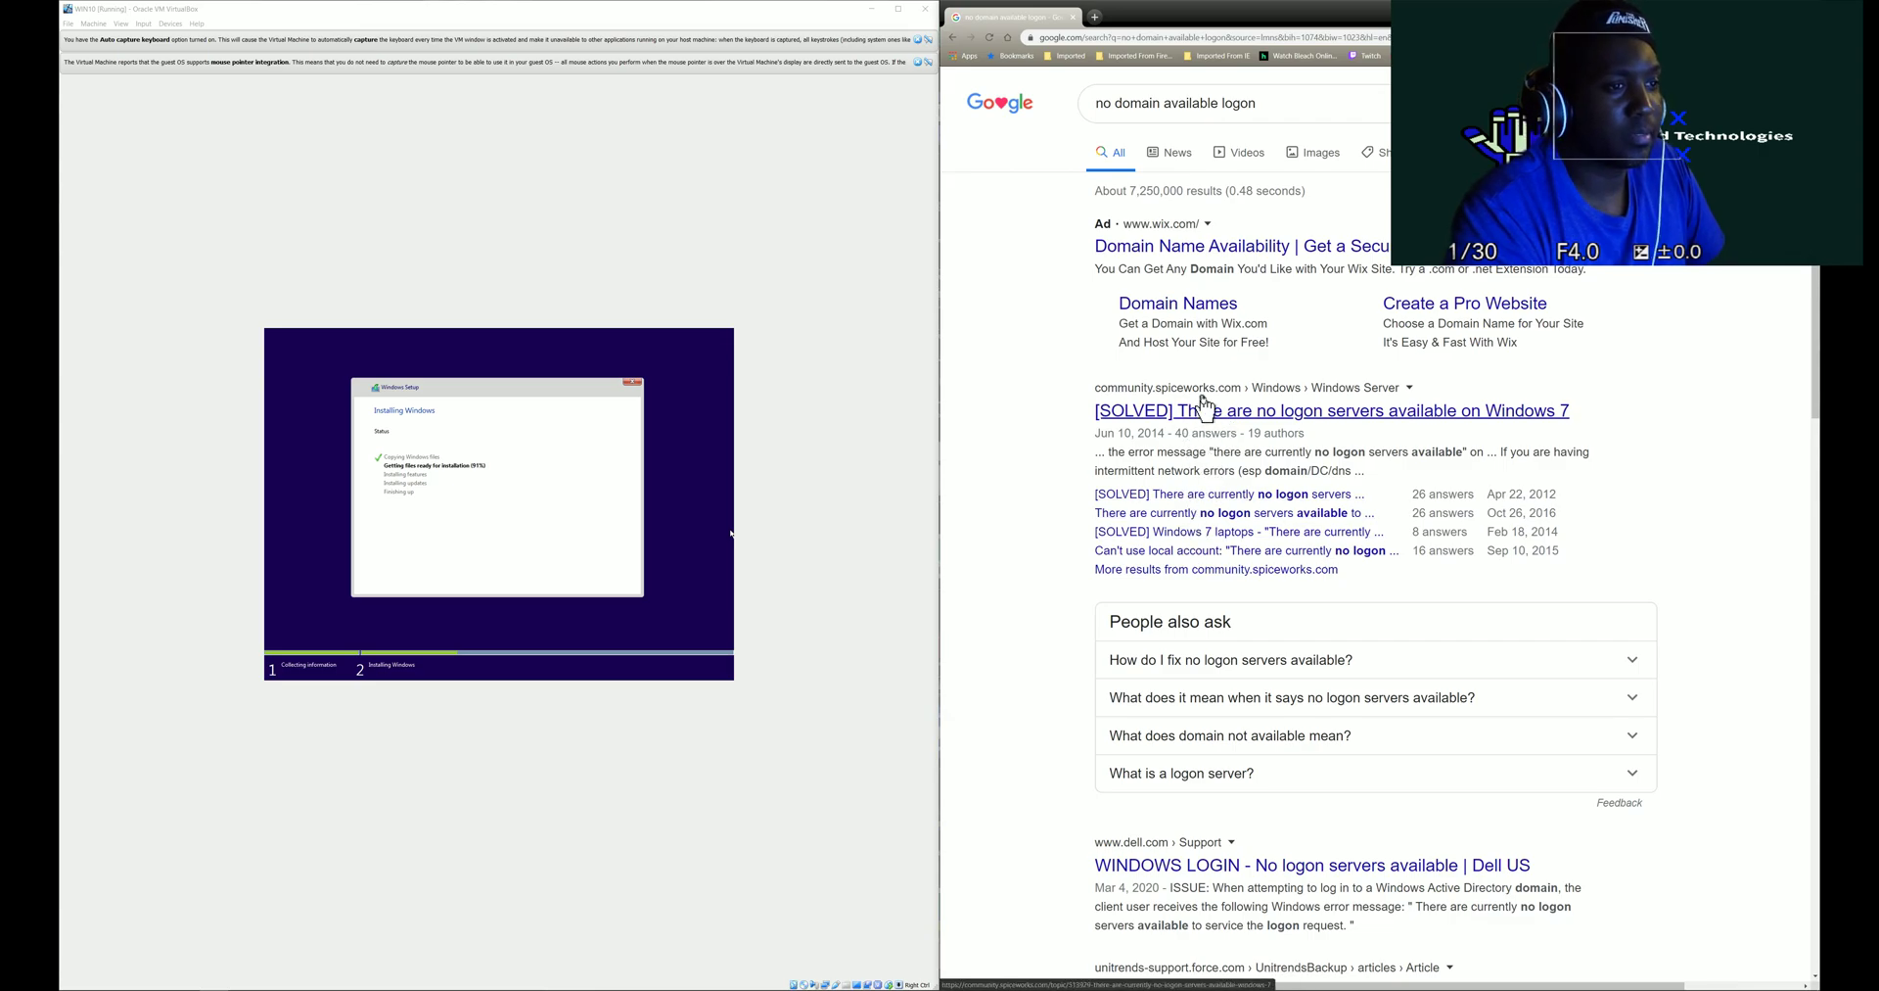
- Expand the People also ask answers on fixing and explaining no logon servers available
{"action": "left_click", "coordinate": [1227, 663]}
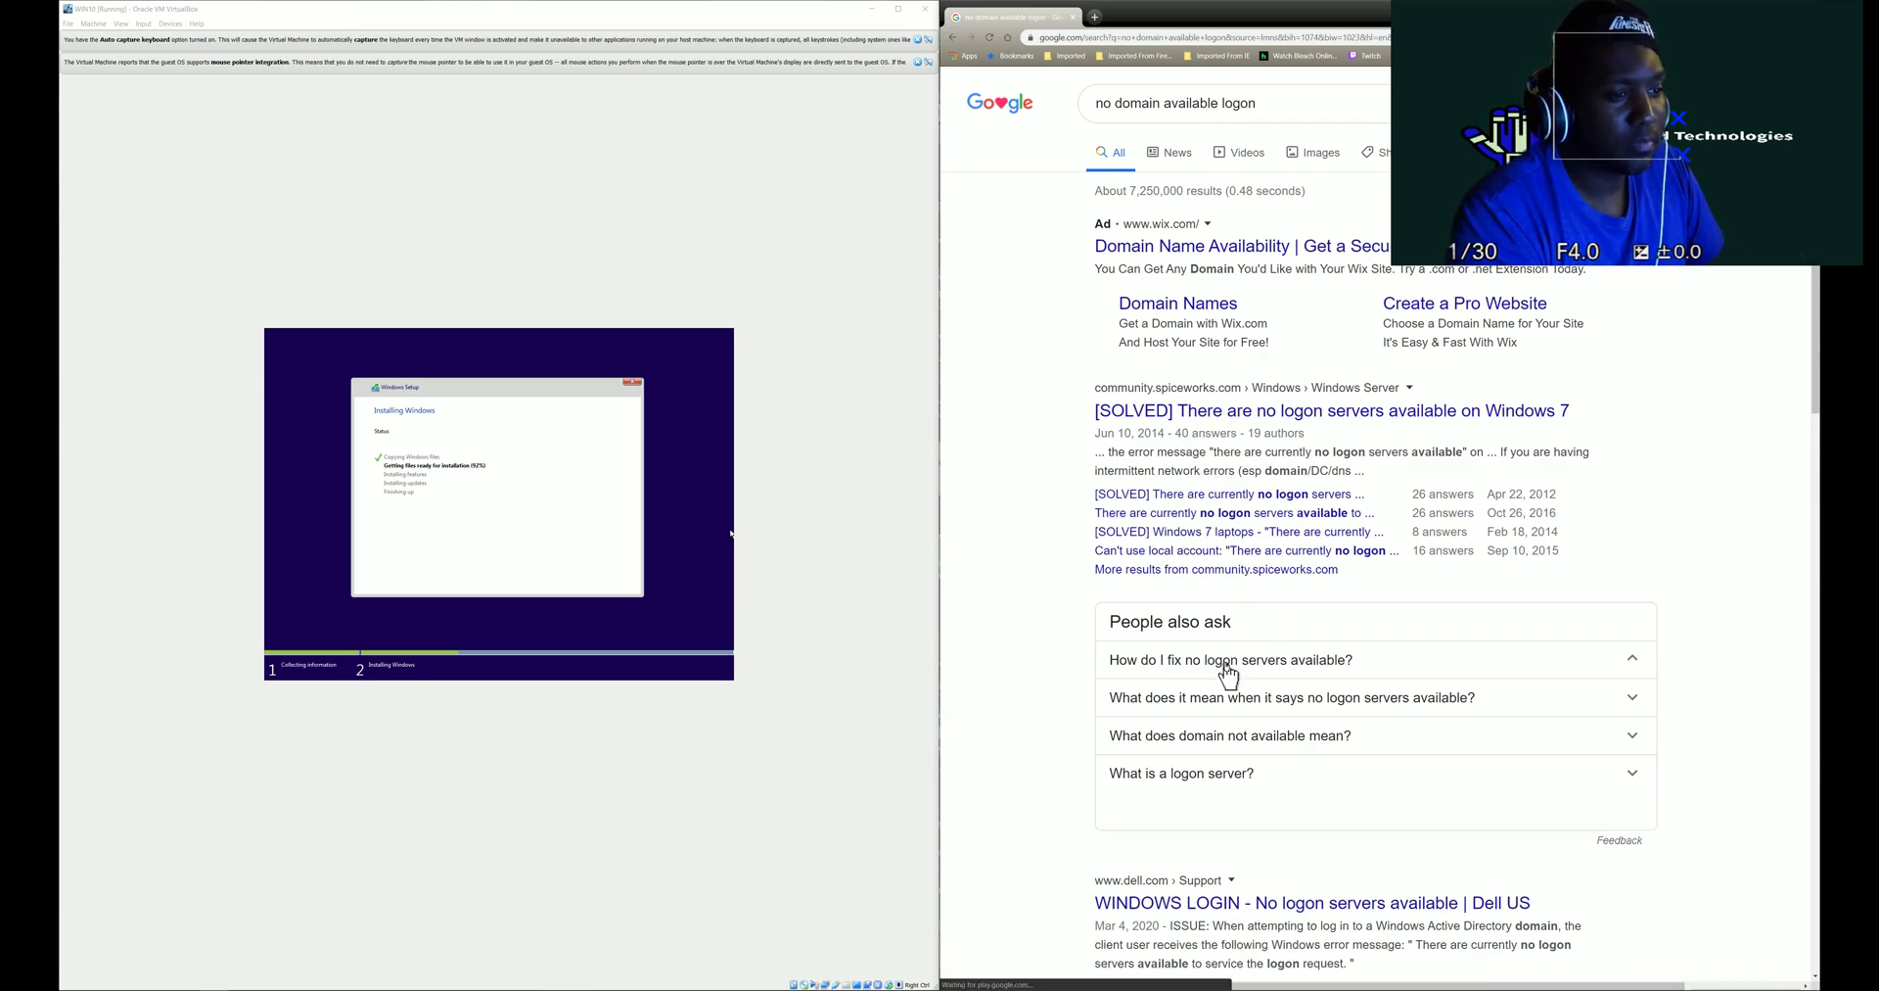
{"action": "scroll", "coordinate": [1229, 674], "scroll_direction": "down", "scroll_amount": 5}
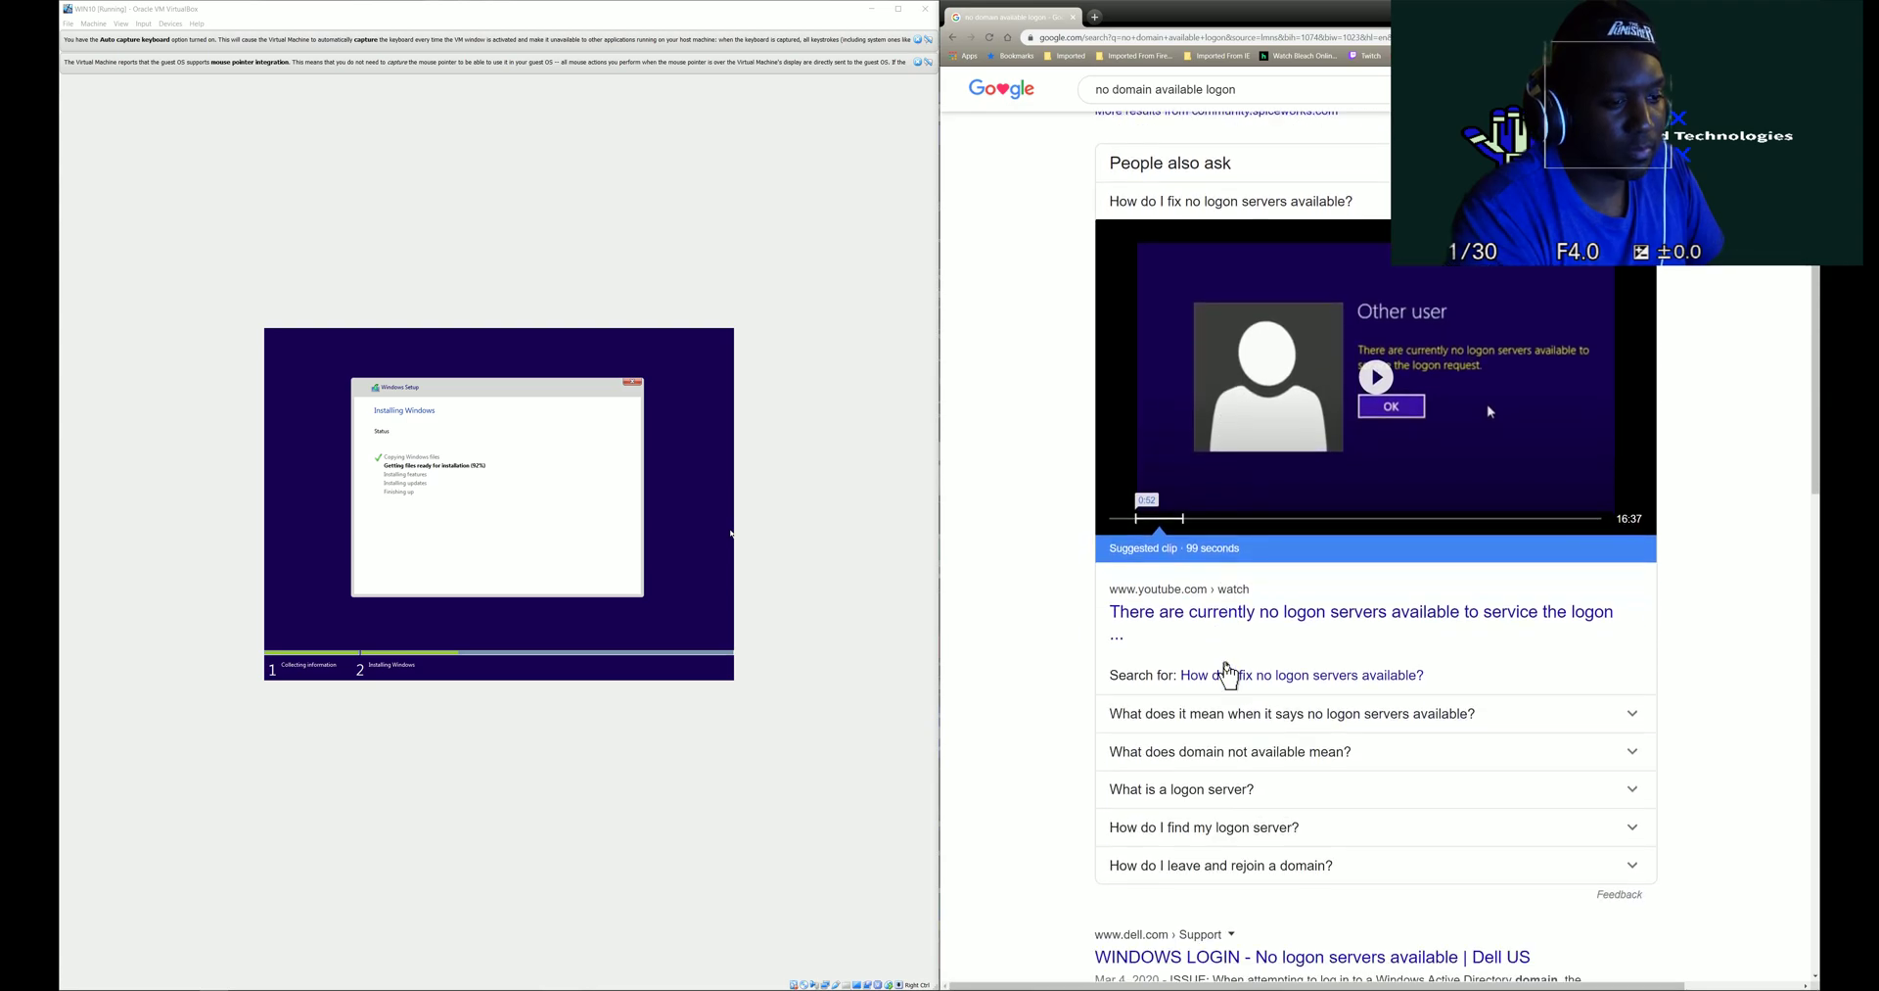
{"action": "left_click", "coordinate": [1207, 714]}
{"action": "scroll", "coordinate": [1109, 697], "scroll_direction": "down", "scroll_amount": 1}
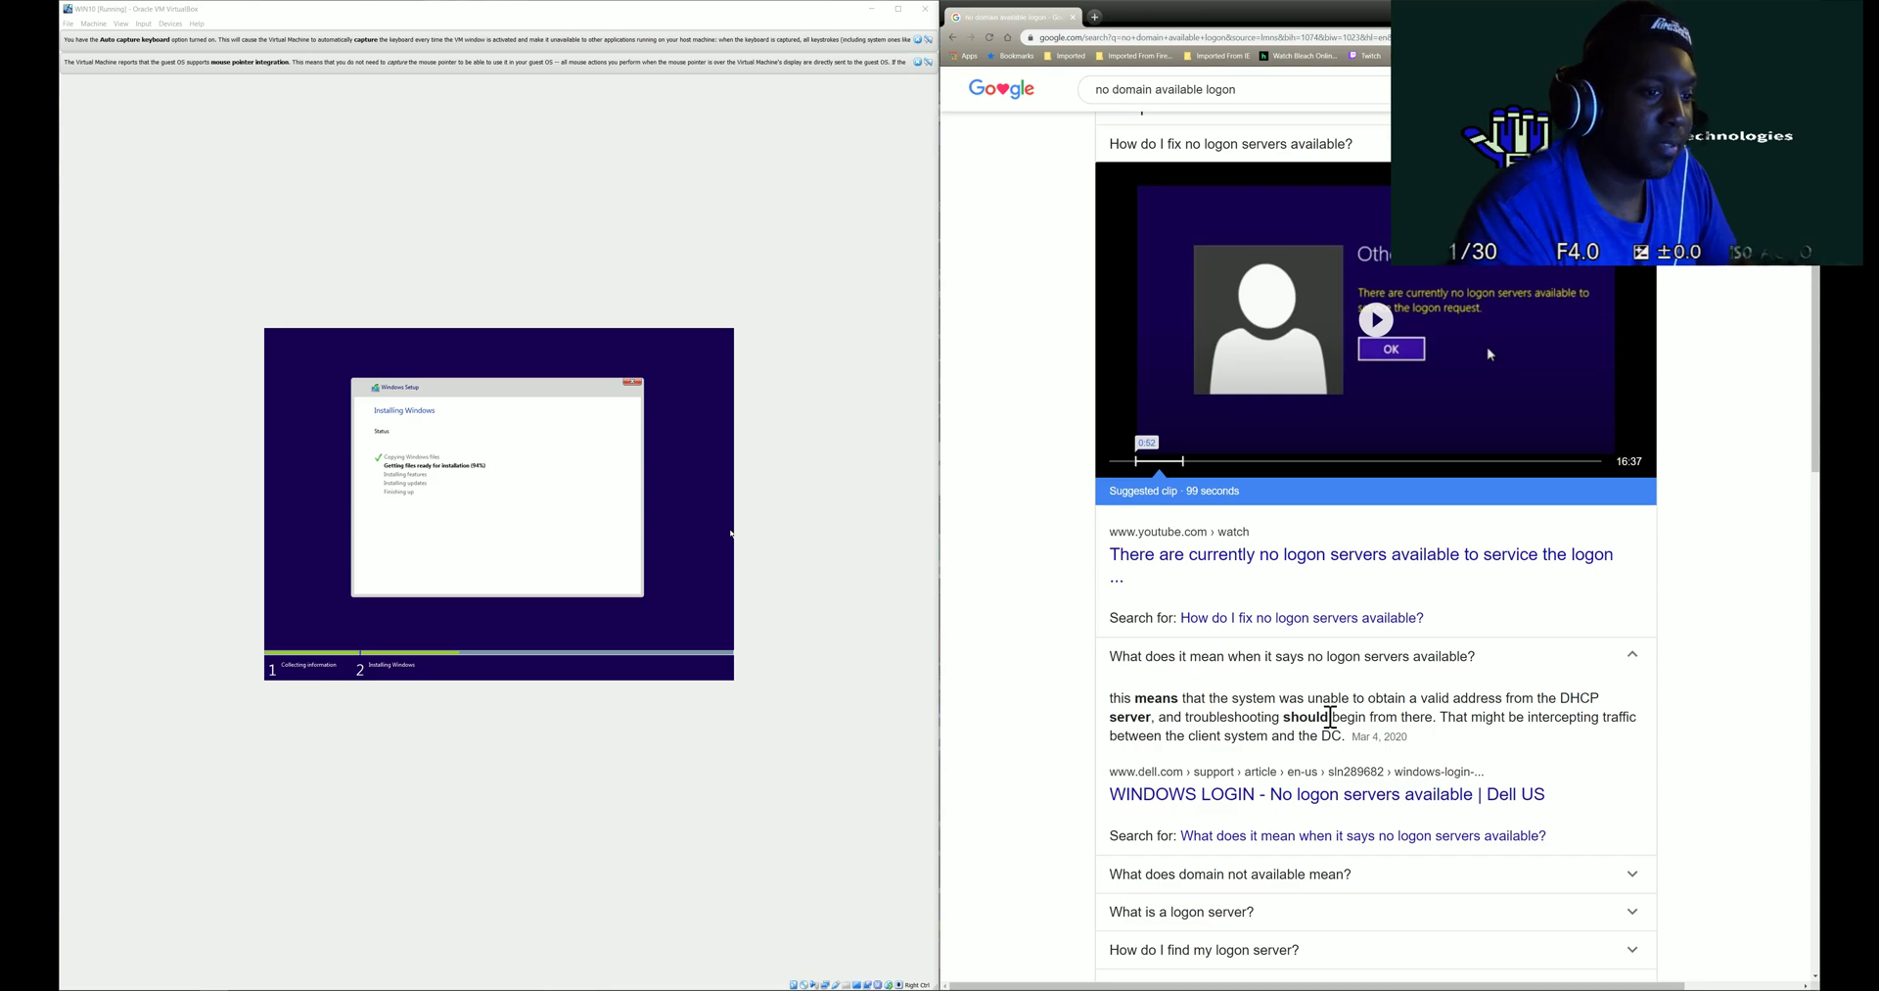
{"action": "scroll", "coordinate": [1331, 717], "scroll_direction": "up", "scroll_amount": 1}
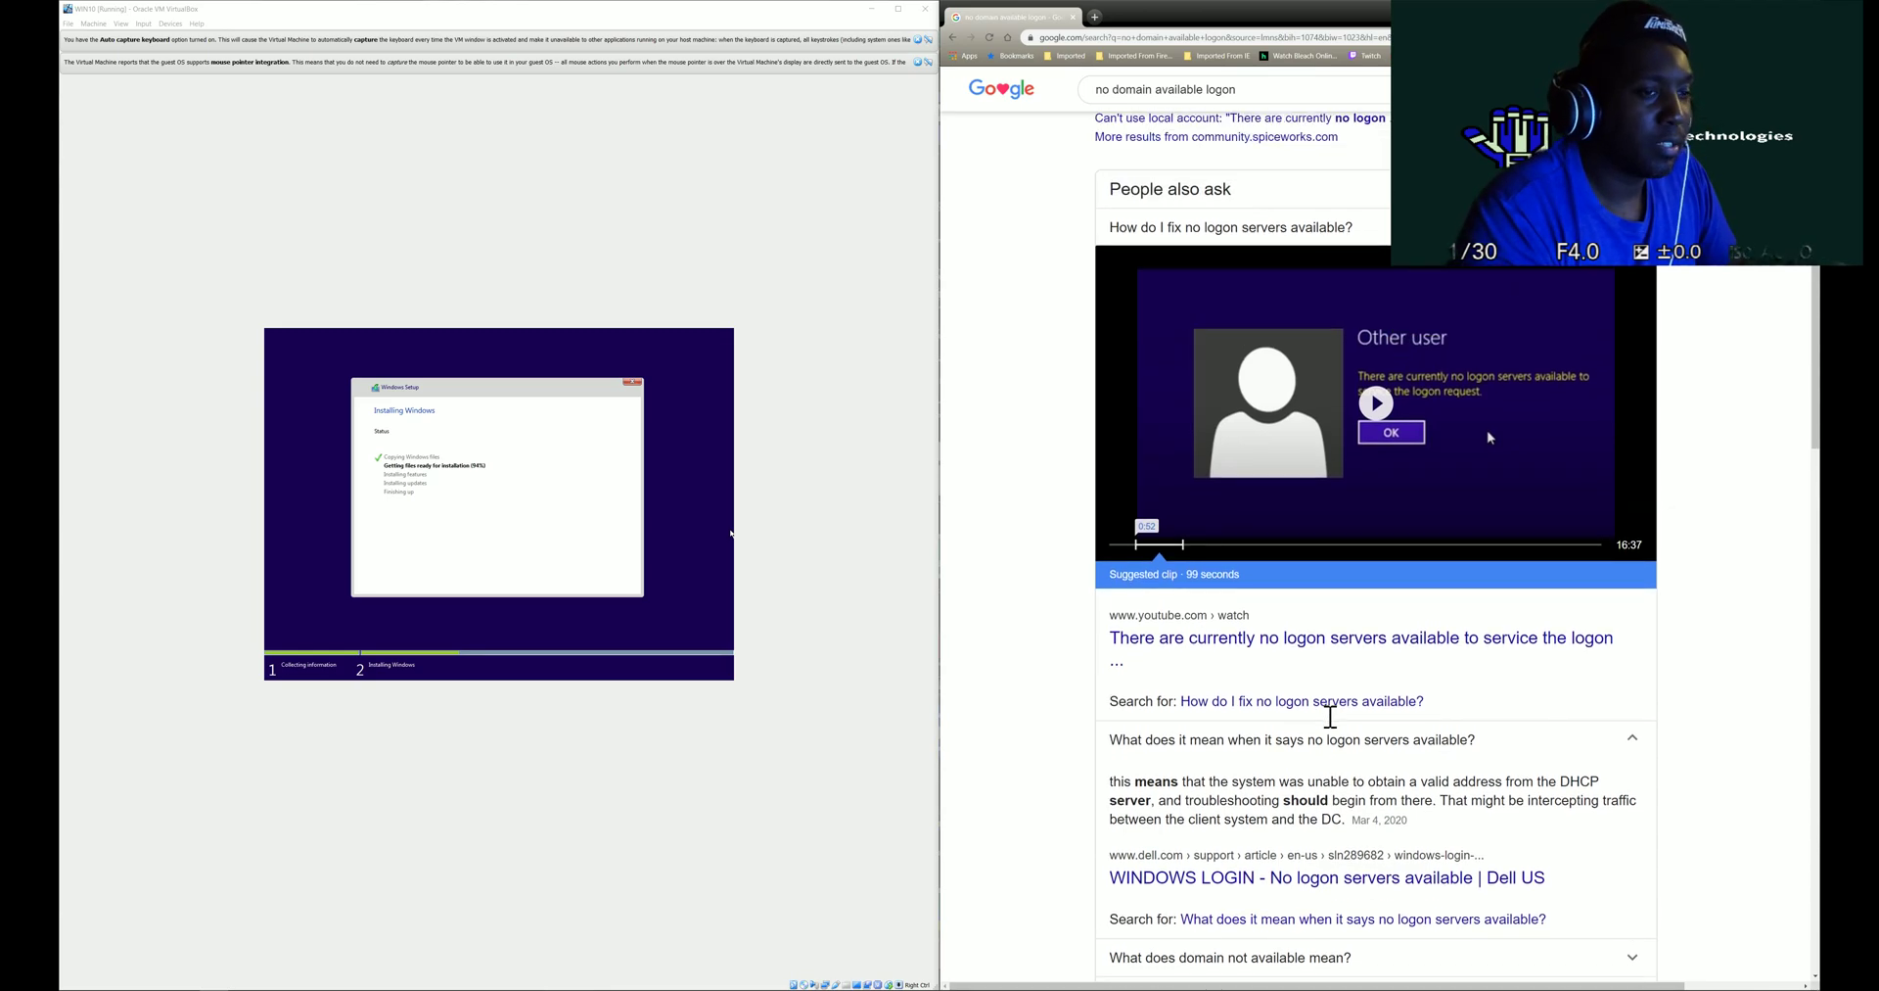
{"action": "scroll", "coordinate": [1330, 716], "scroll_direction": "up", "scroll_amount": 3}
{"action": "scroll", "coordinate": [1330, 725], "scroll_direction": "up", "scroll_amount": 2}
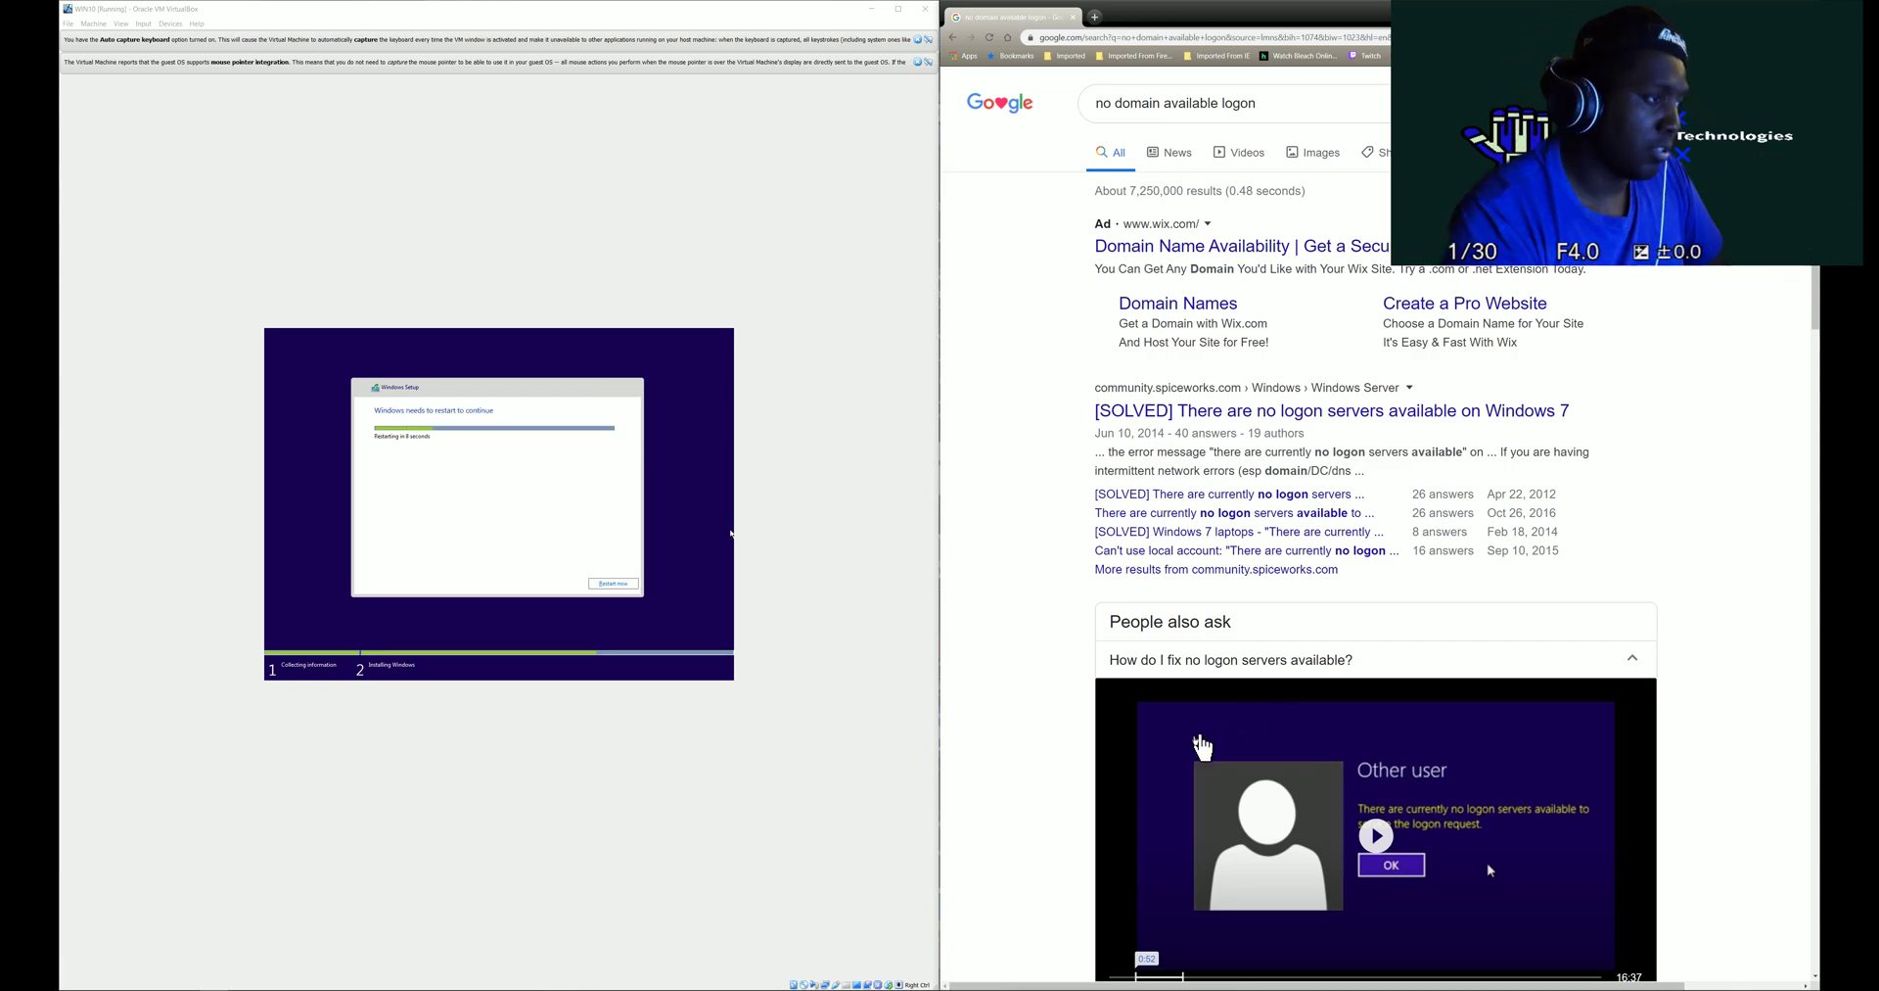
- Restart the Windows 10 VM now and move its window to the left side
{"action": "left_click", "coordinate": [601, 583]}
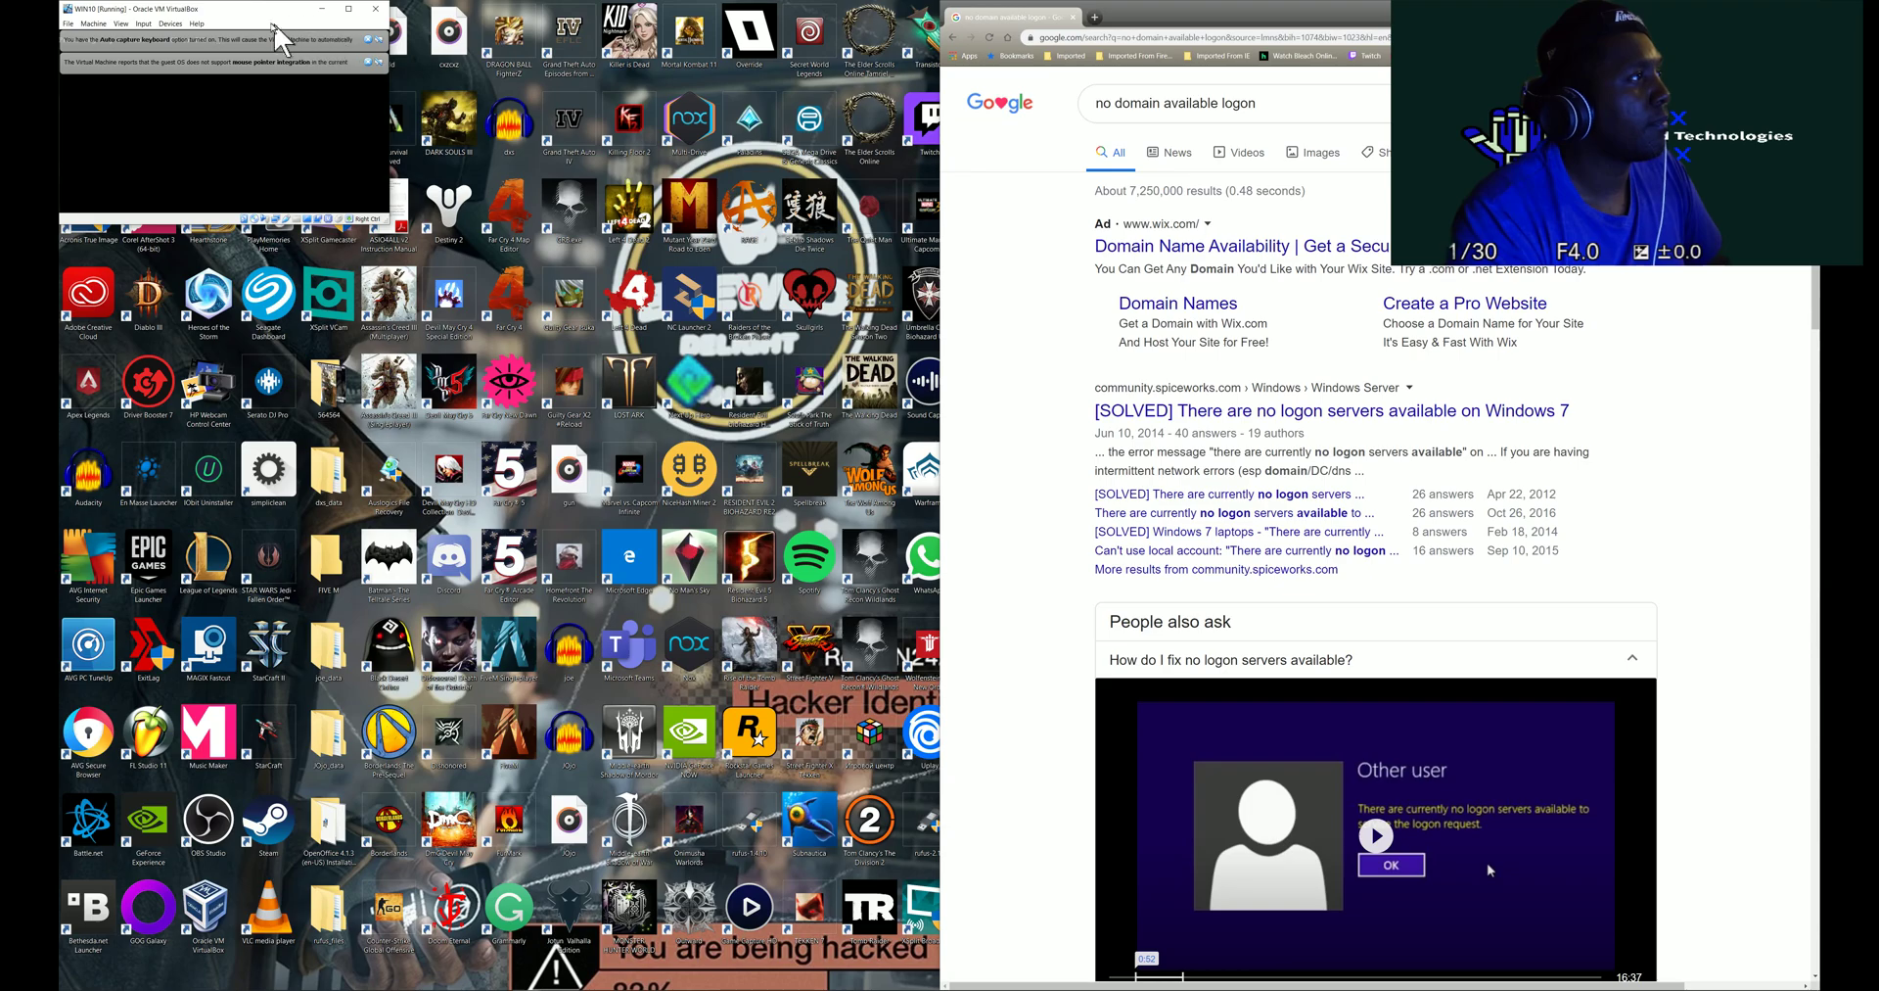
{"action": "left_click_drag", "start_coordinate": [256, 12], "coordinate": [695, 147]}
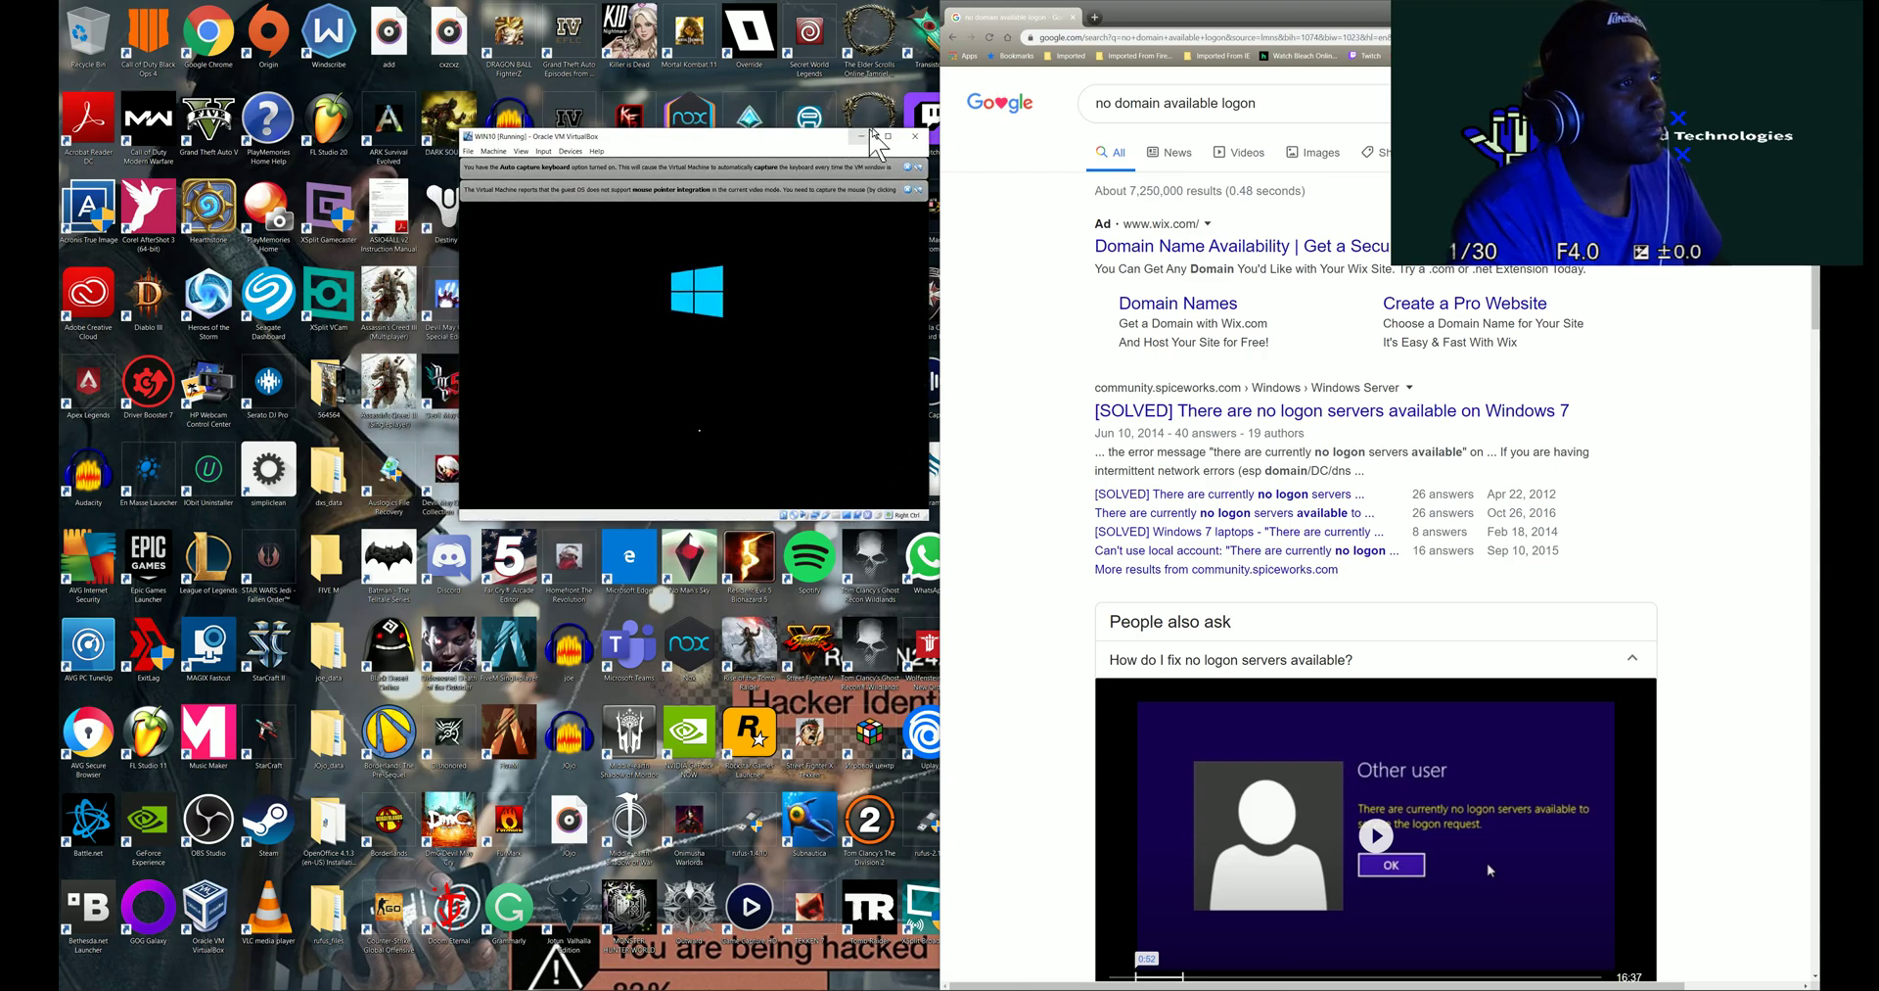
{"action": "left_click_drag", "start_coordinate": [775, 142], "coordinate": [63, 156]}
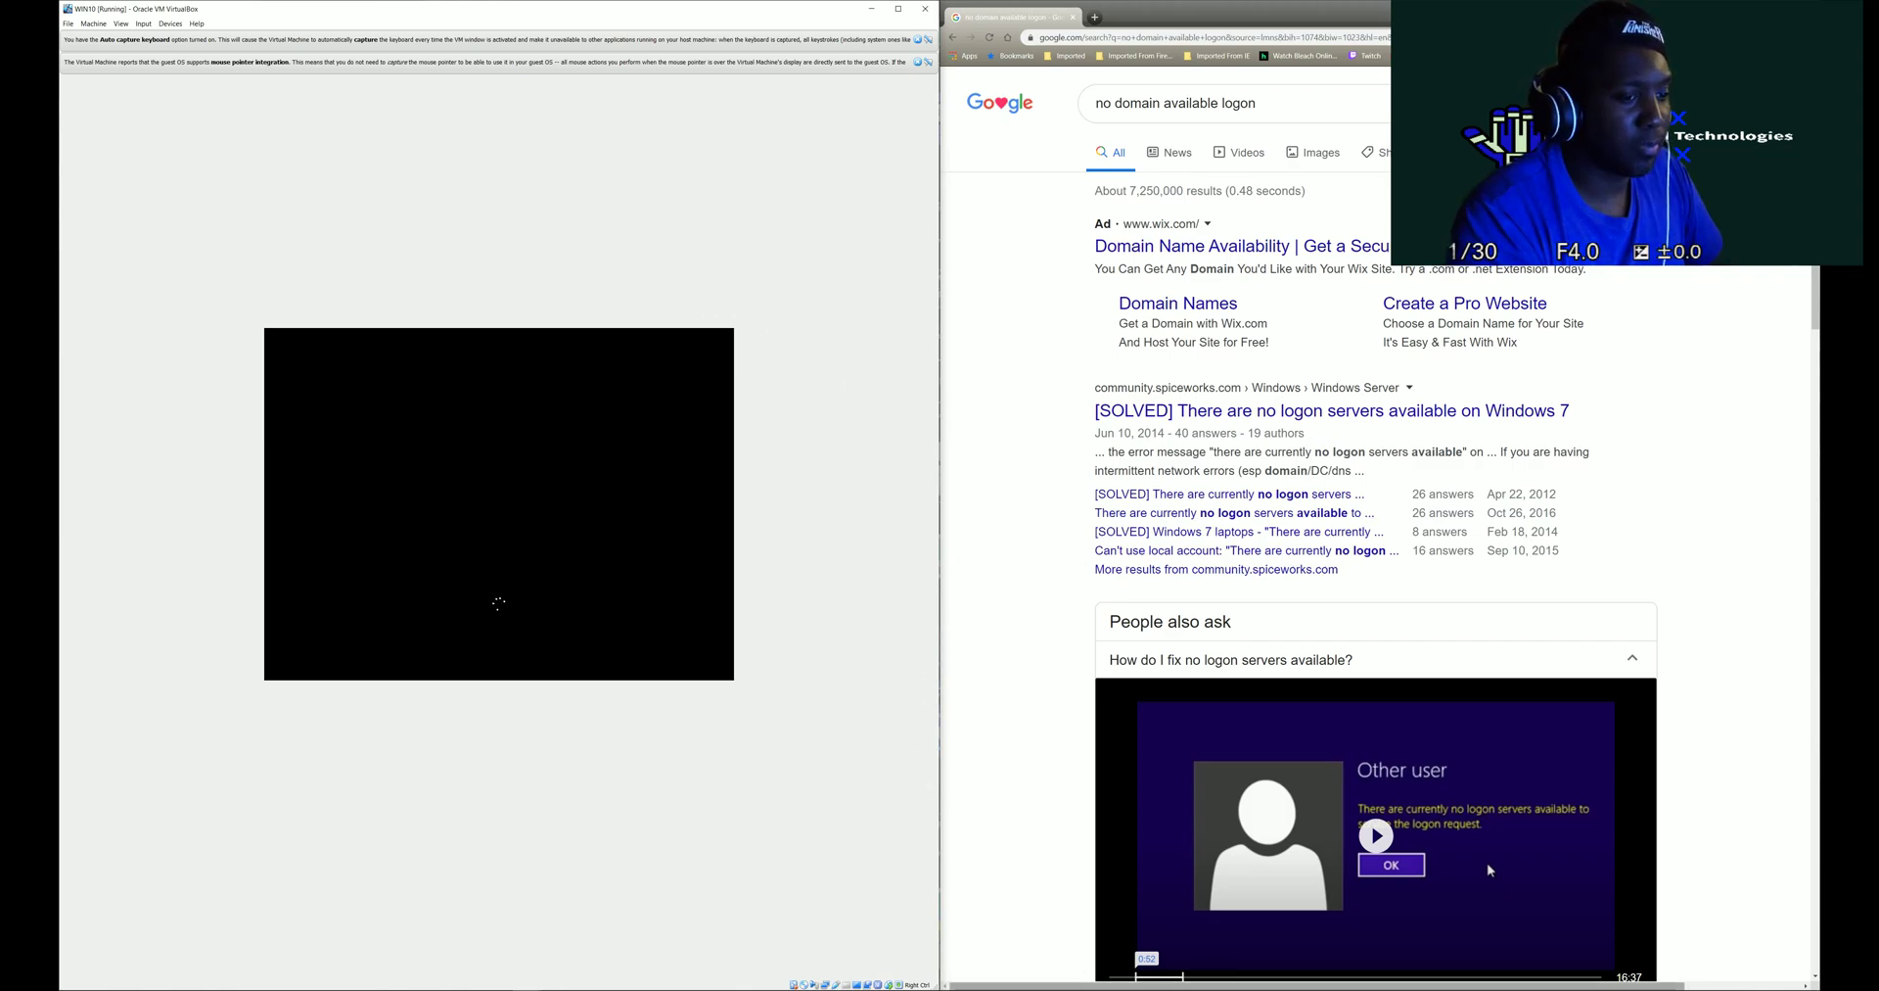
- Clear the old Google query and highlight the snippet about intermittent network errors
{"action": "left_click", "coordinate": [1296, 104]}
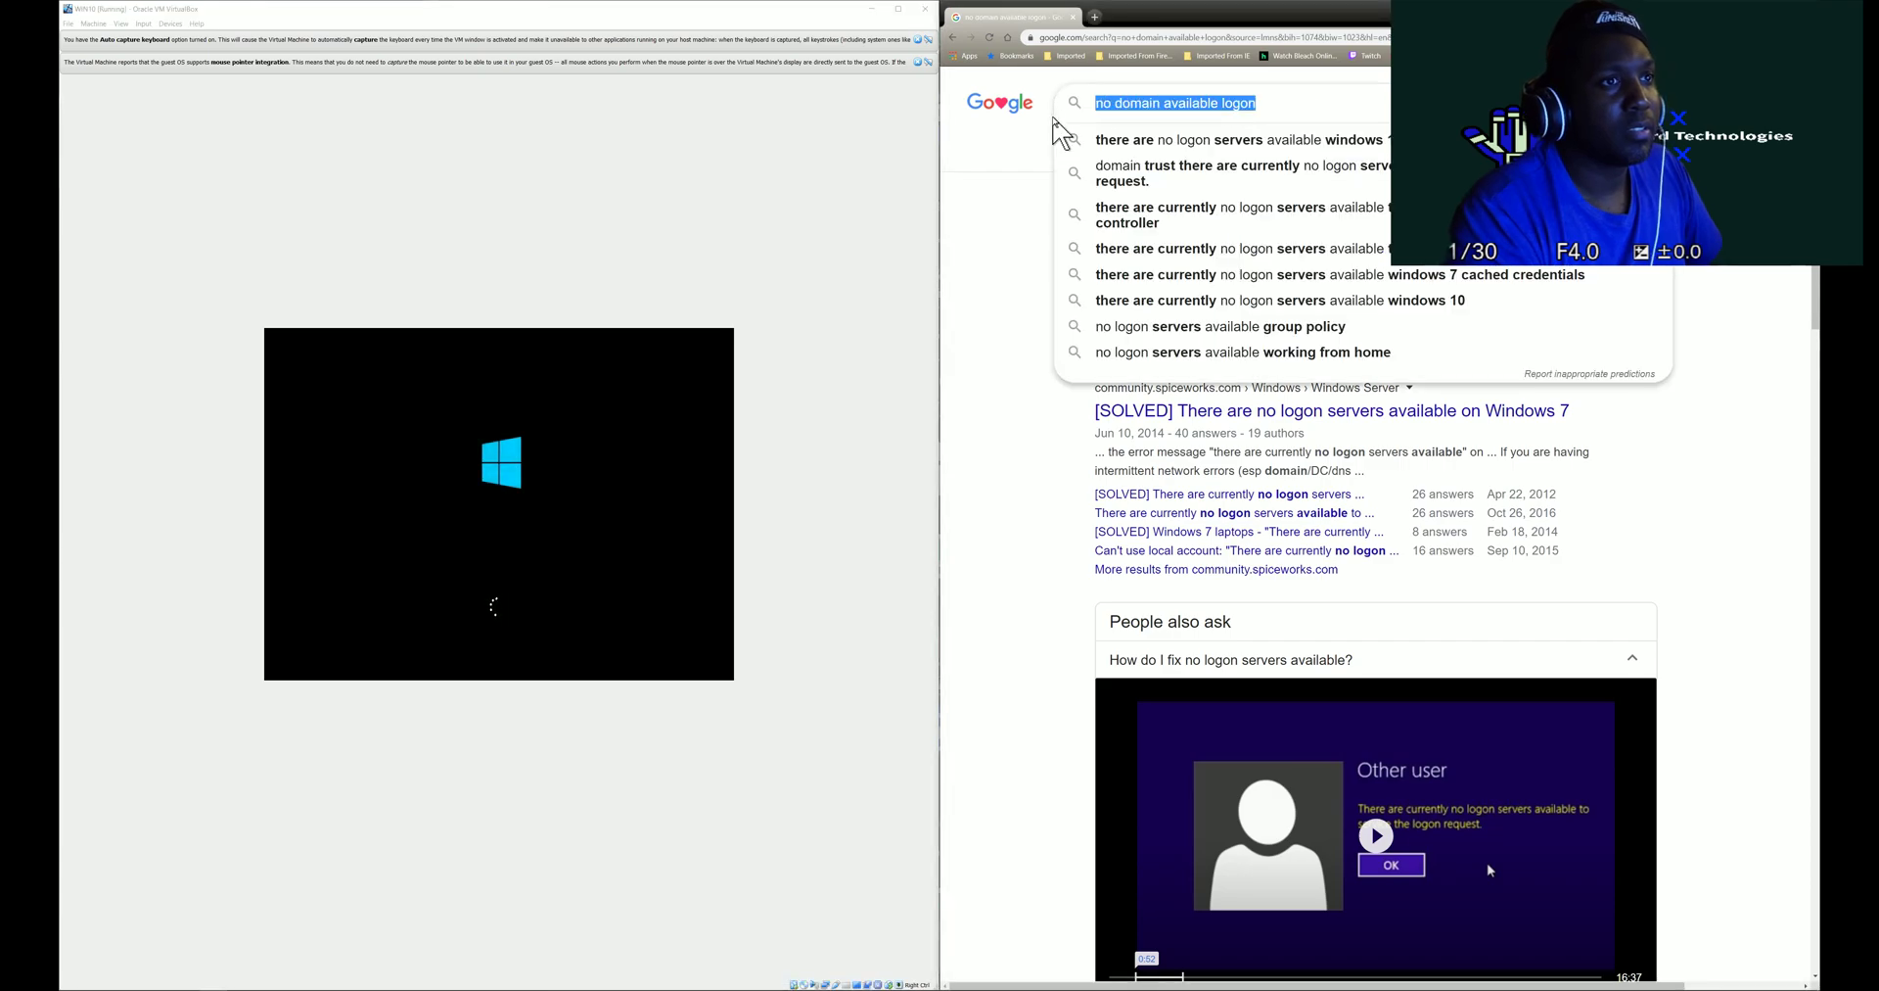
{"action": "key", "text": "BackSpace"}
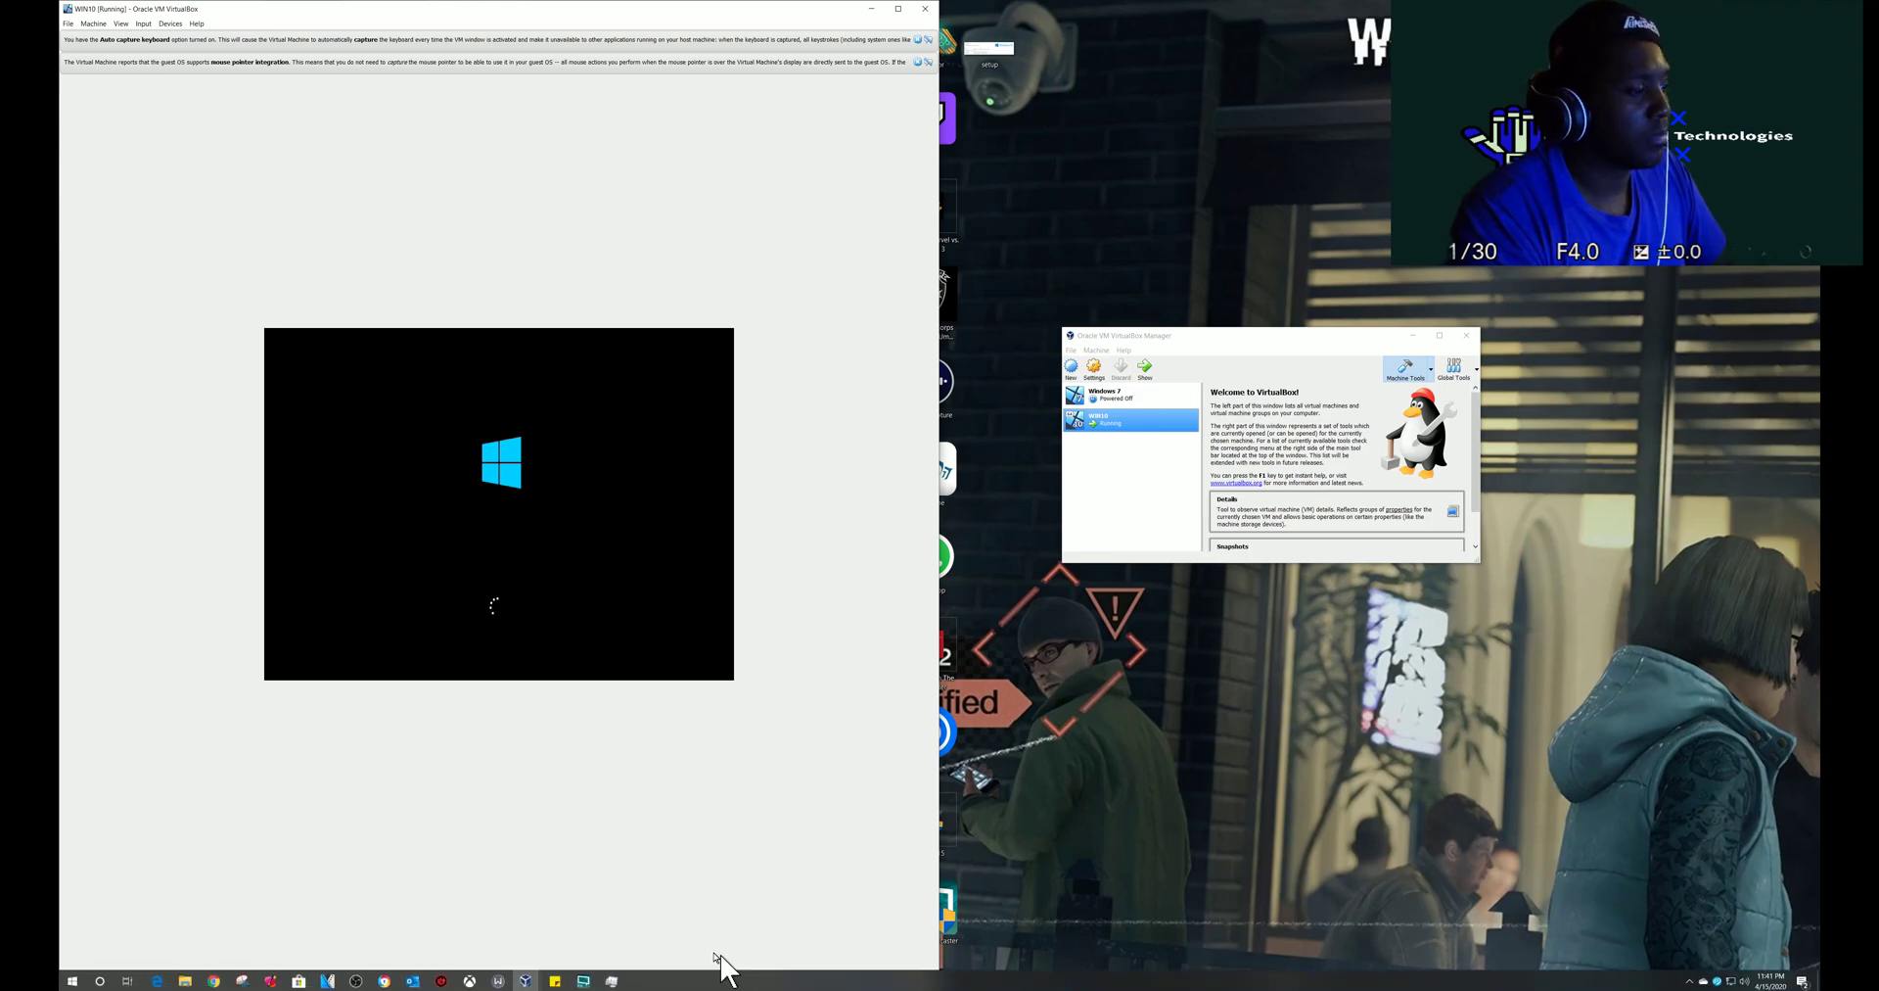
{"action": "left_click", "coordinate": [229, 979]}
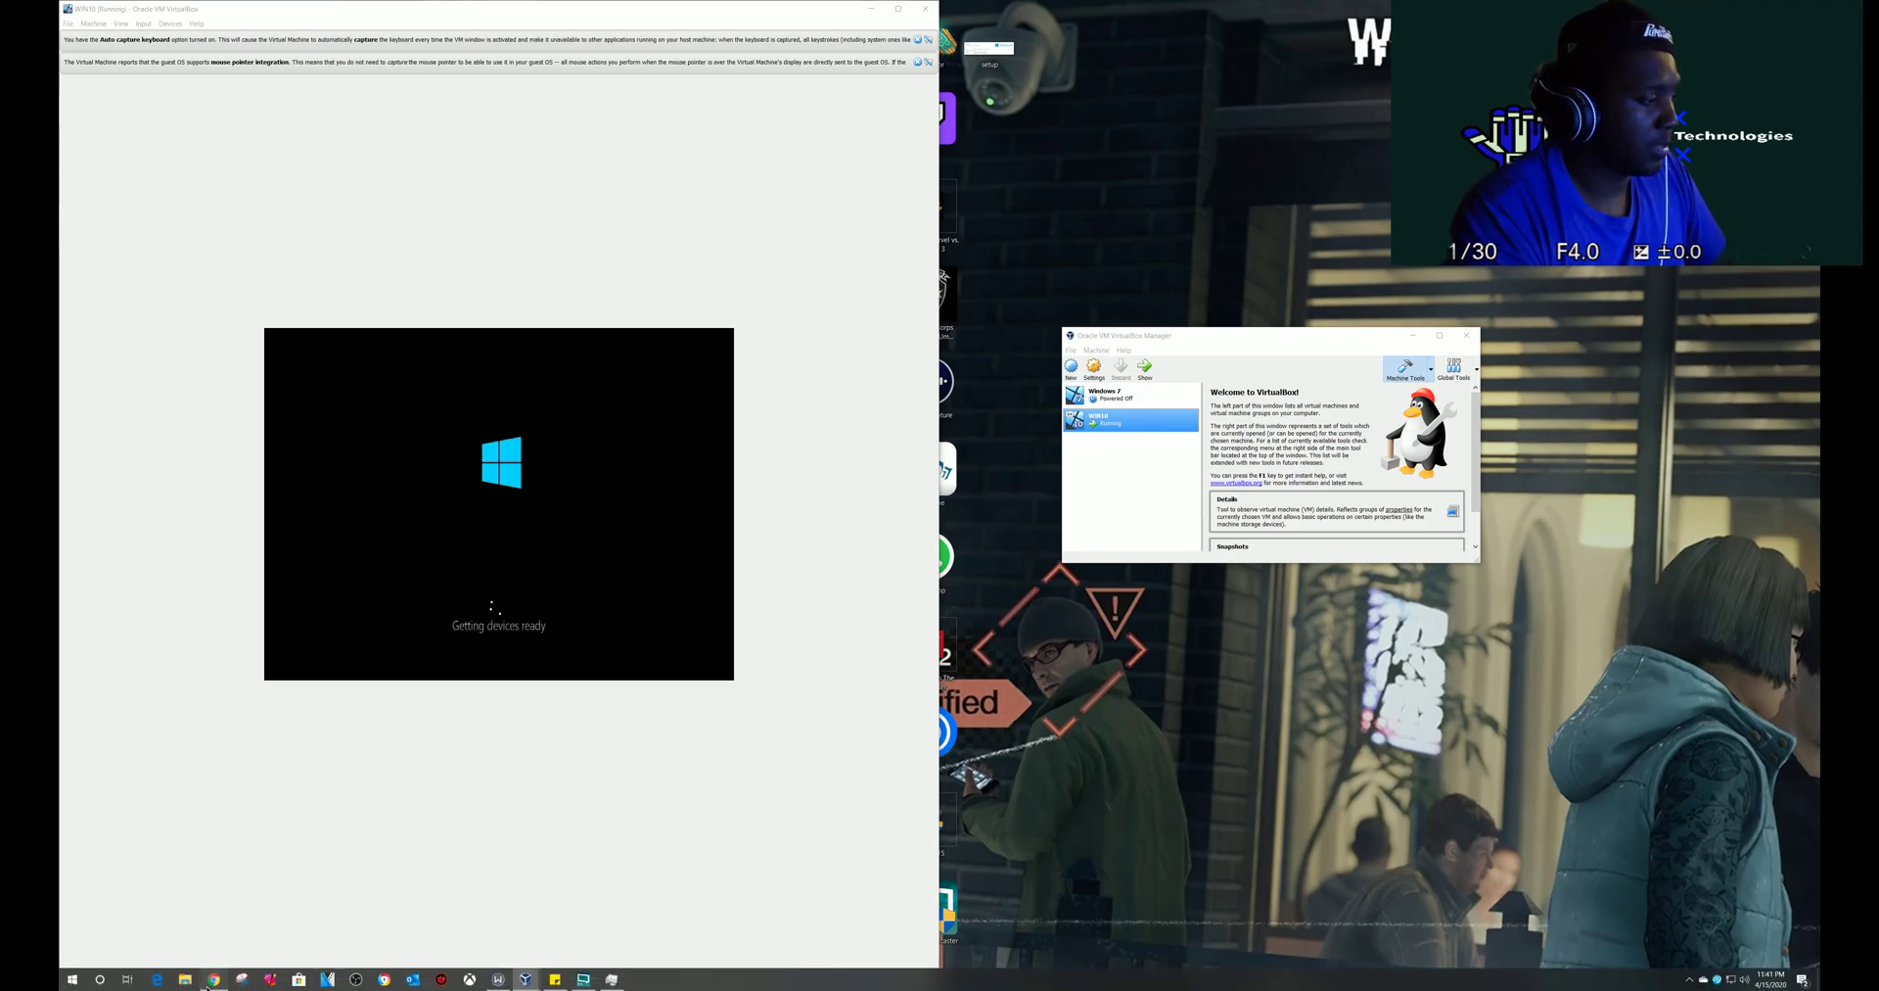
{"action": "left_click_drag", "start_coordinate": [1074, 451], "coordinate": [1015, 495]}
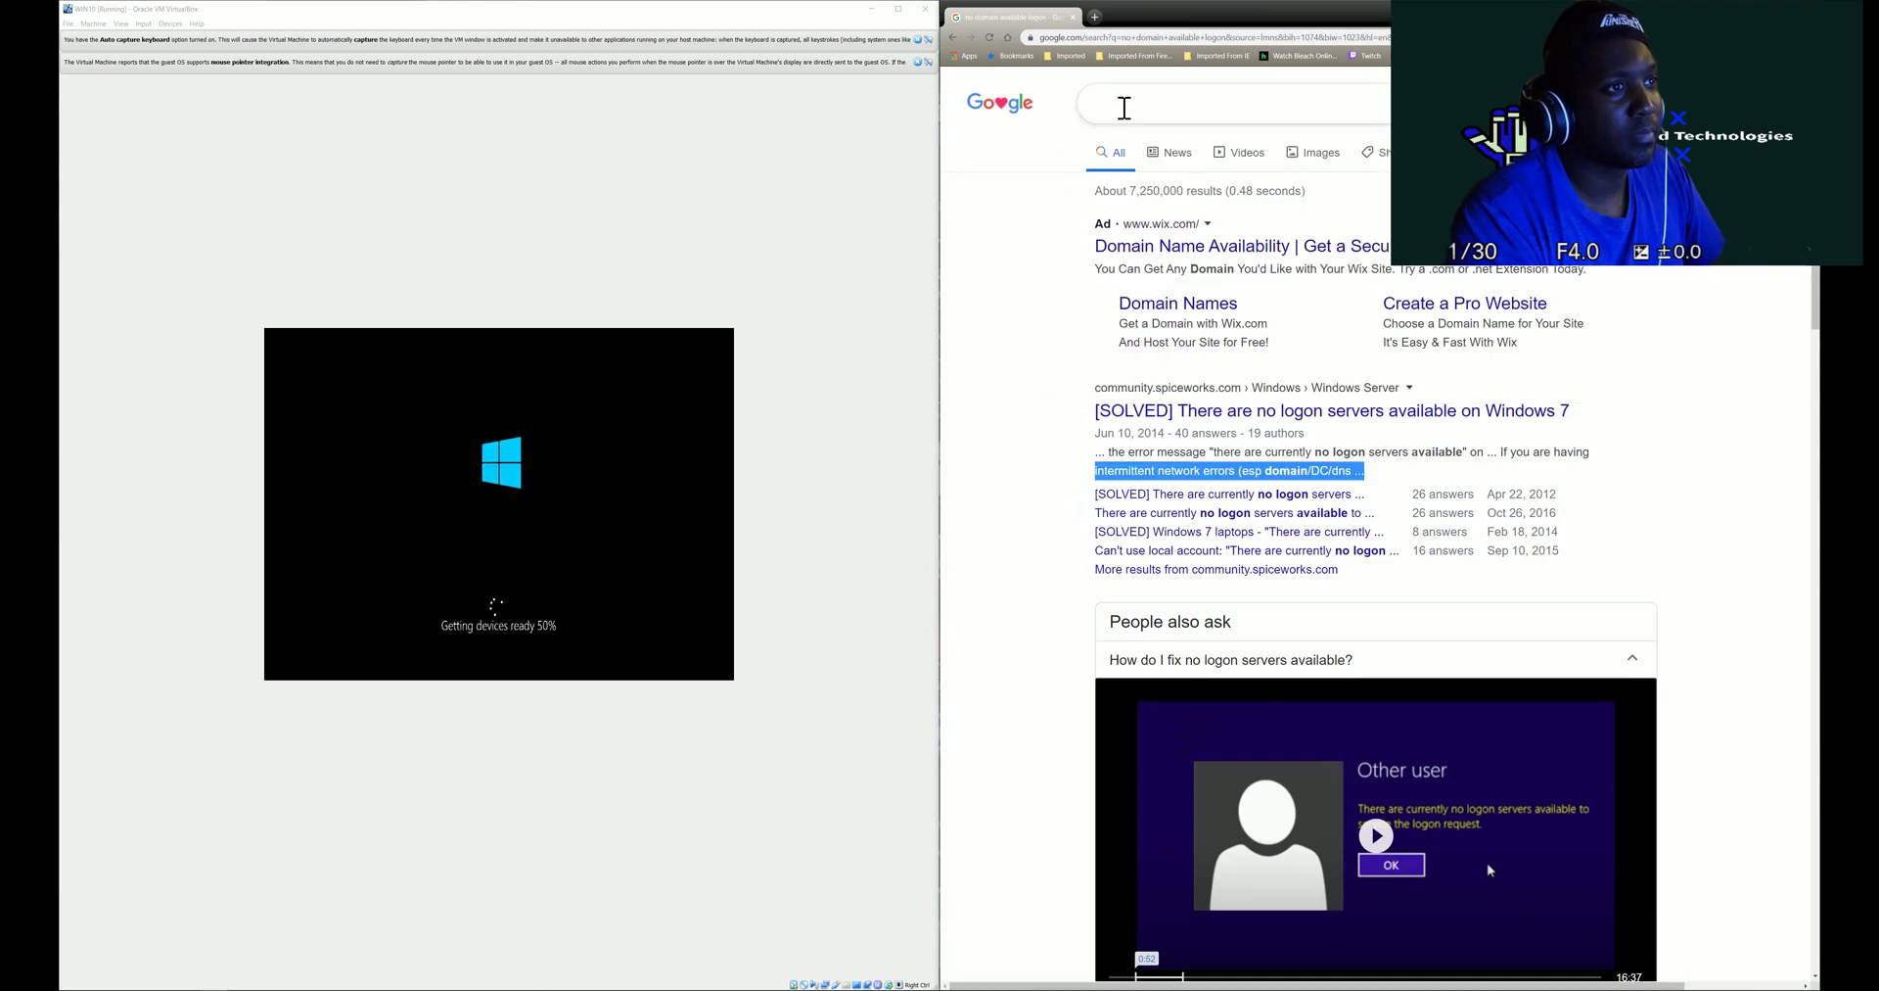
- Search Google for 'VPN'
{"action": "left_click", "coordinate": [1130, 104]}
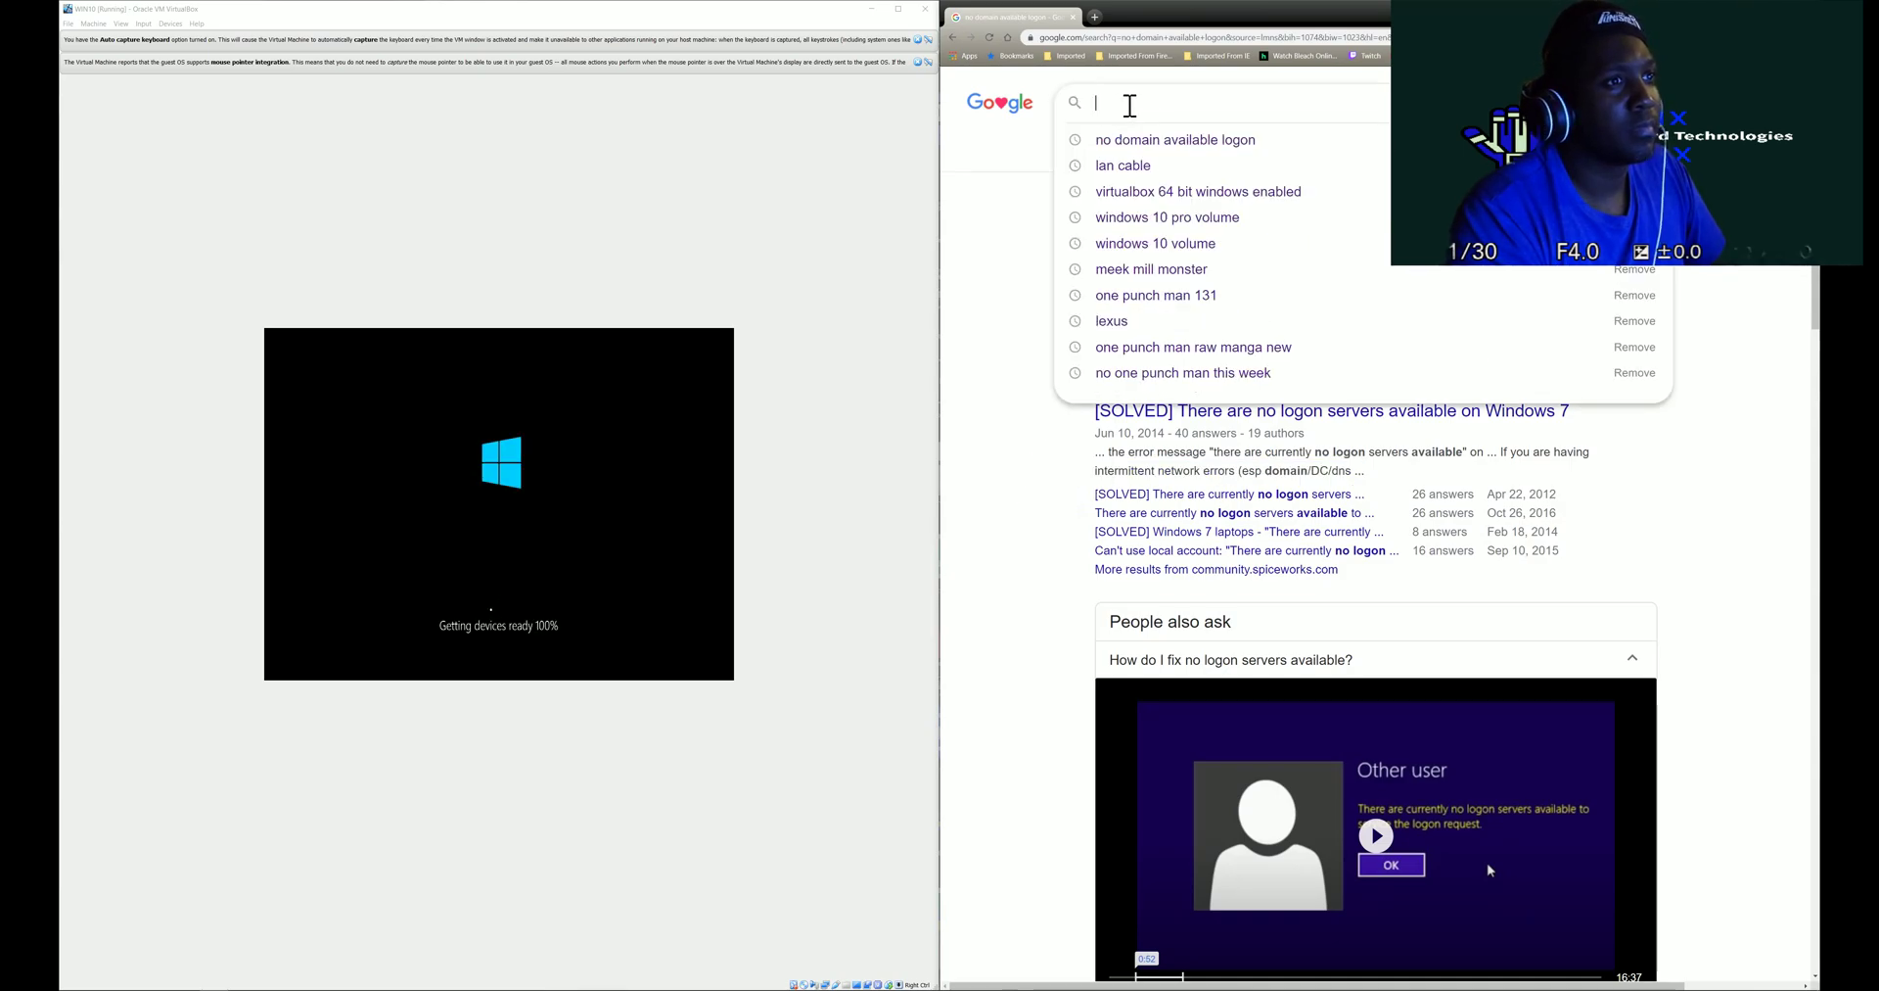
{"action": "type", "text": "VPN"}
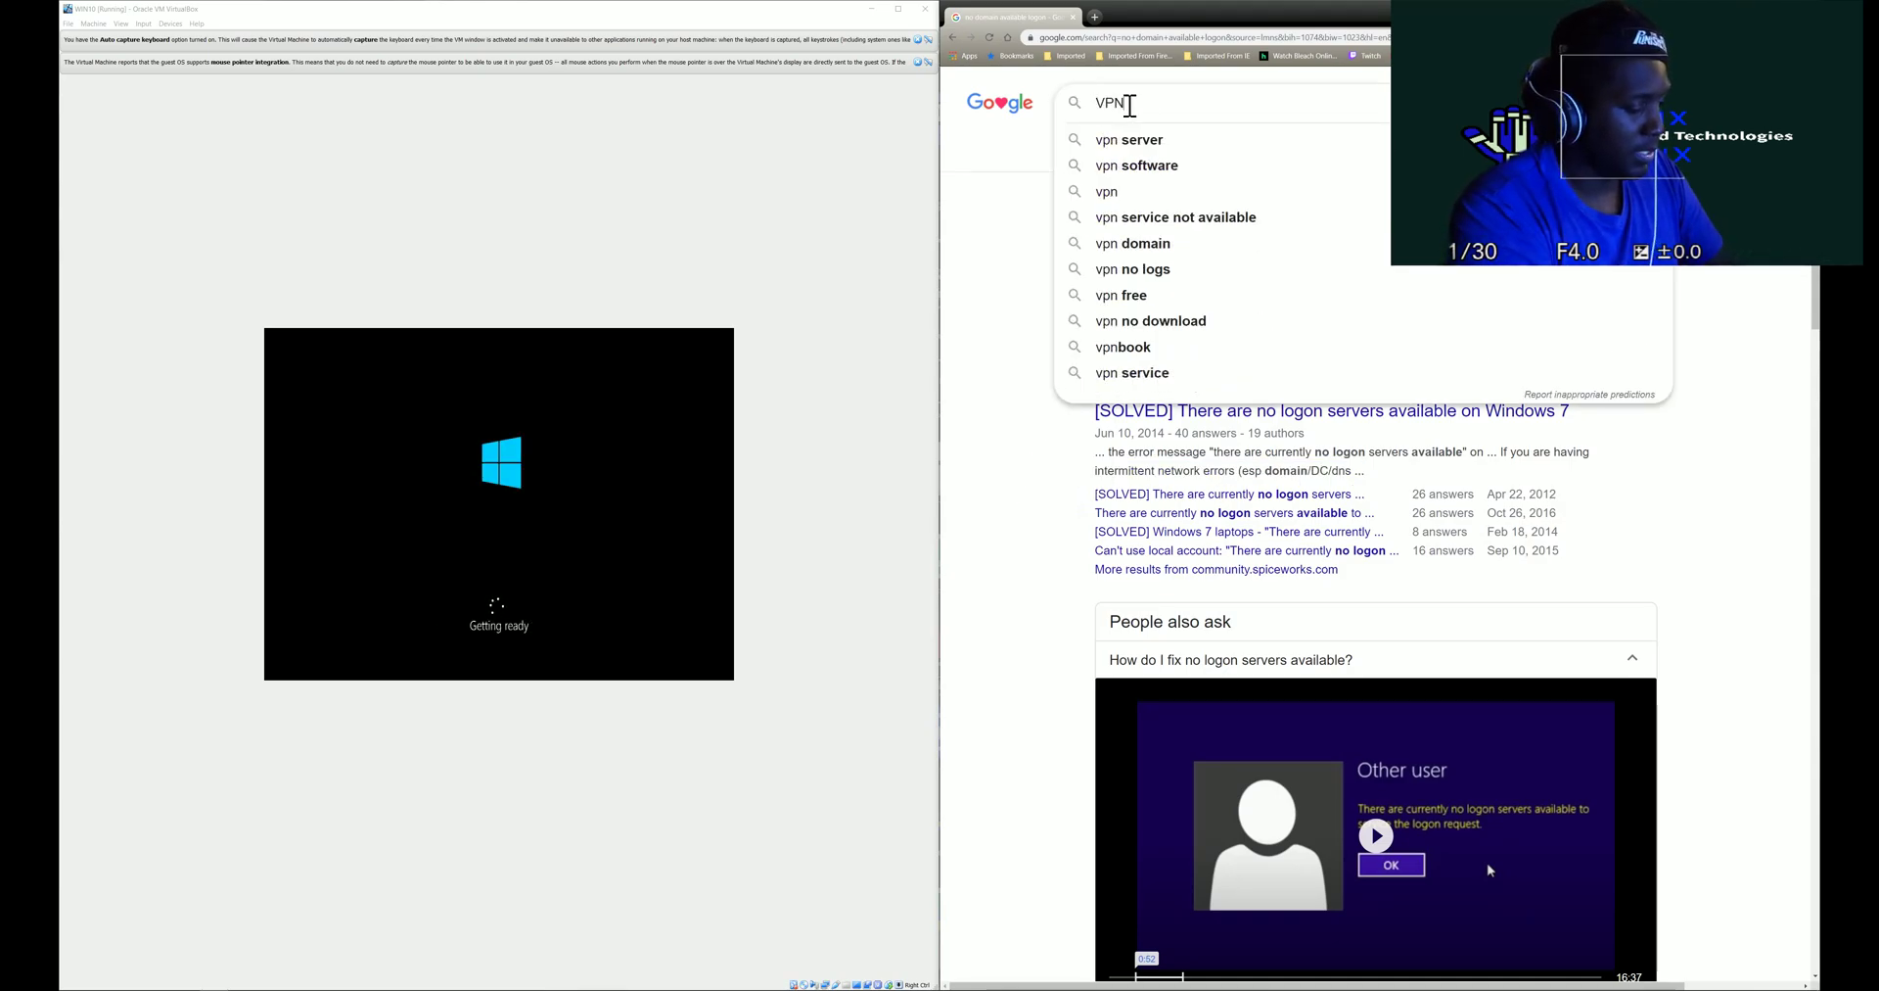
{"action": "key", "text": "Return"}
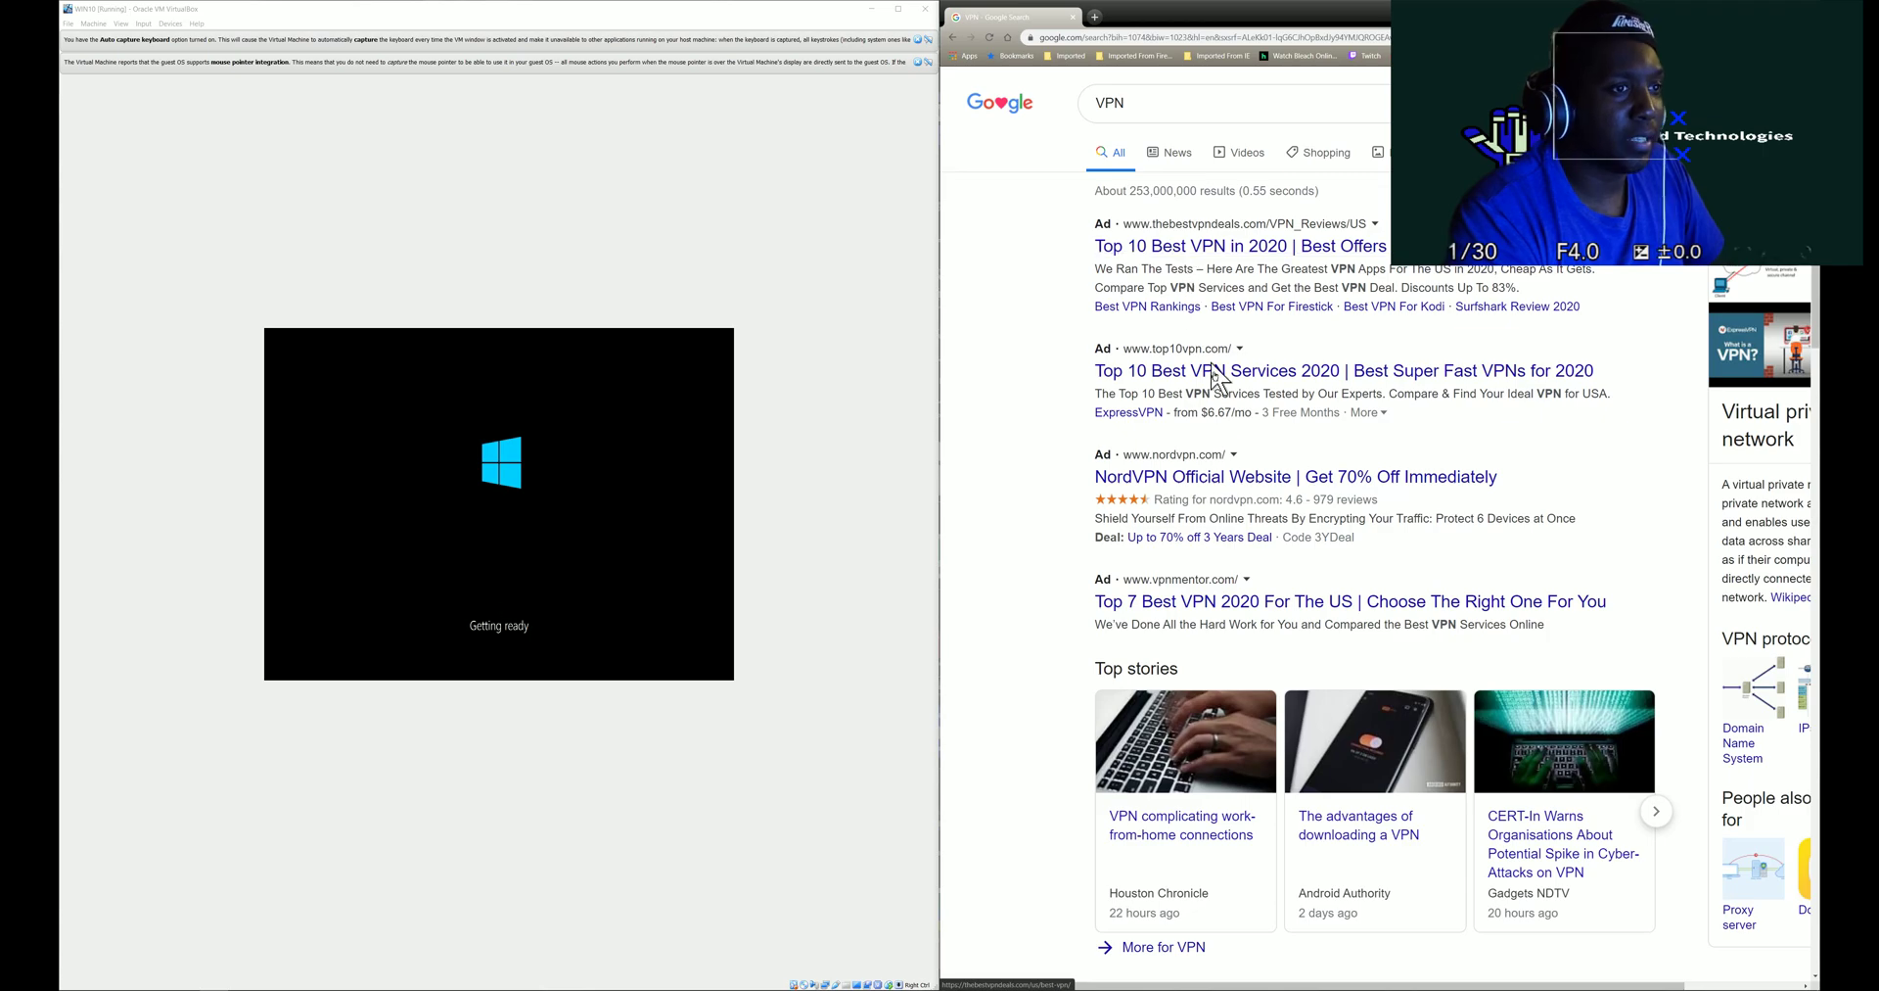
{"action": "left_click_drag", "start_coordinate": [1429, 984], "coordinate": [1546, 984]}
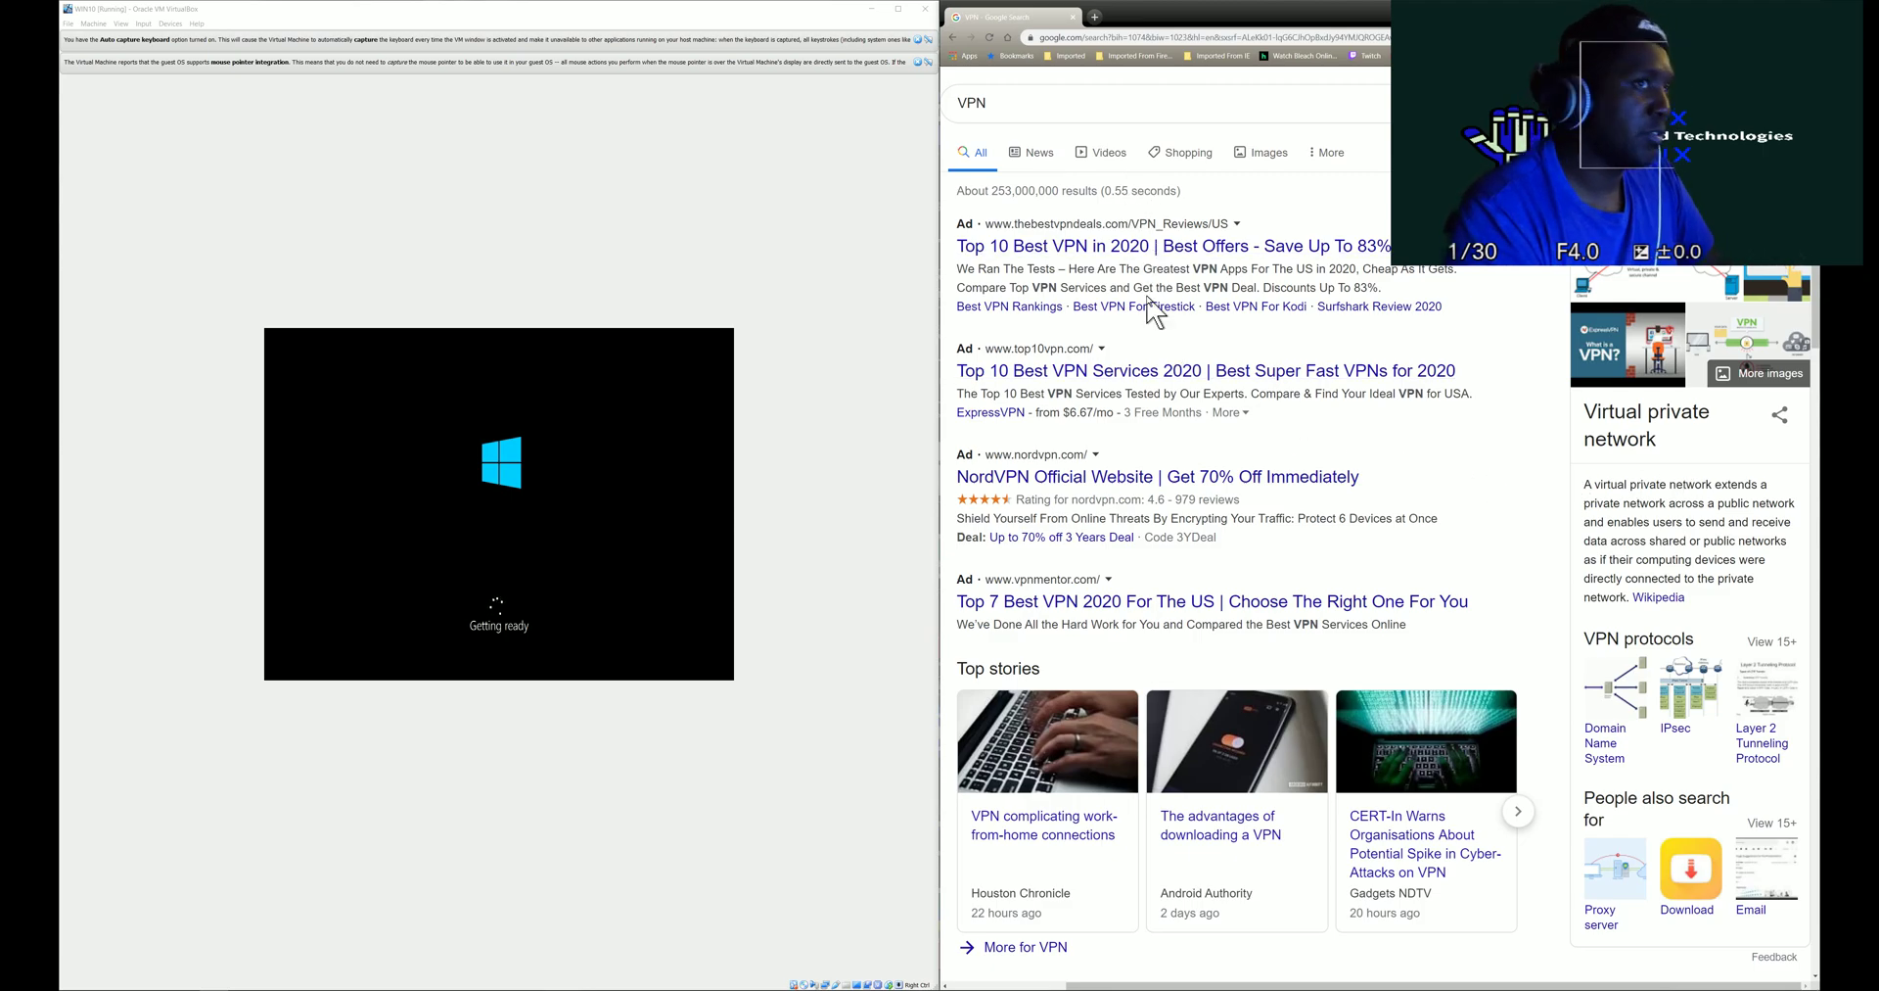
- Go to chase.com and select its full web address
{"action": "left_click", "coordinate": [1100, 39]}
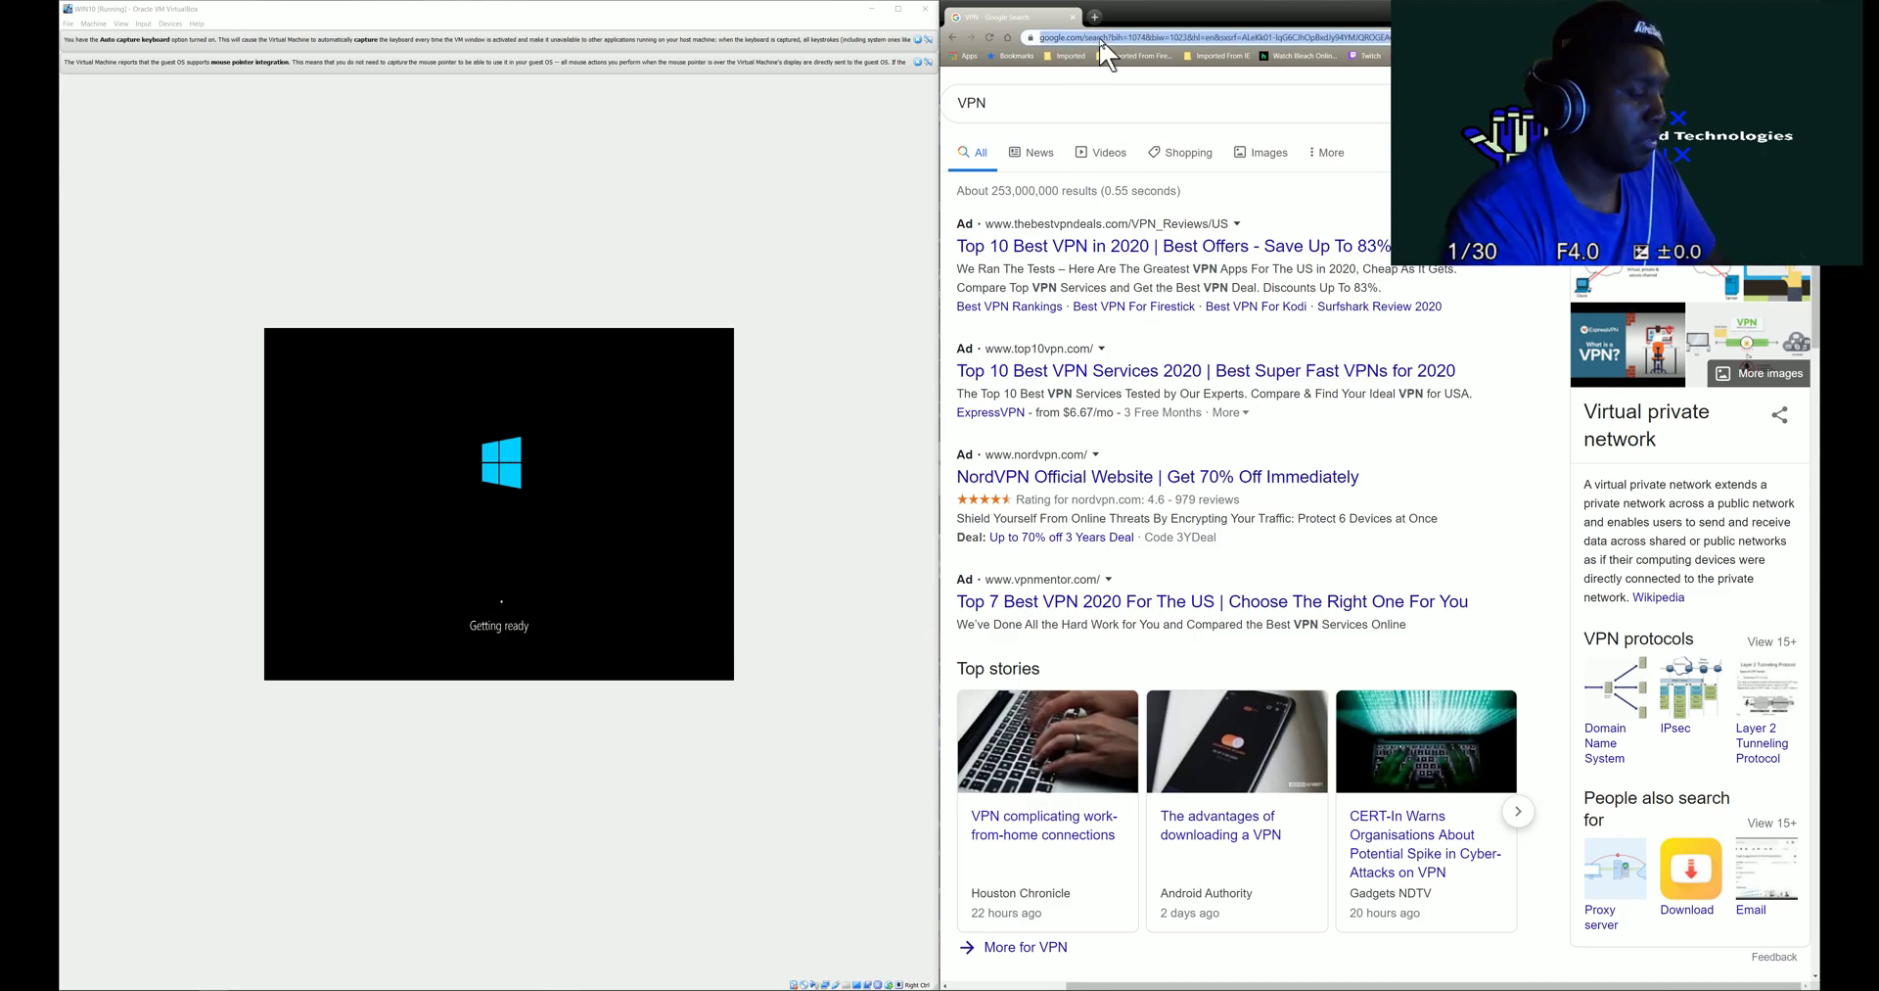
{"action": "type", "text": "chase"}
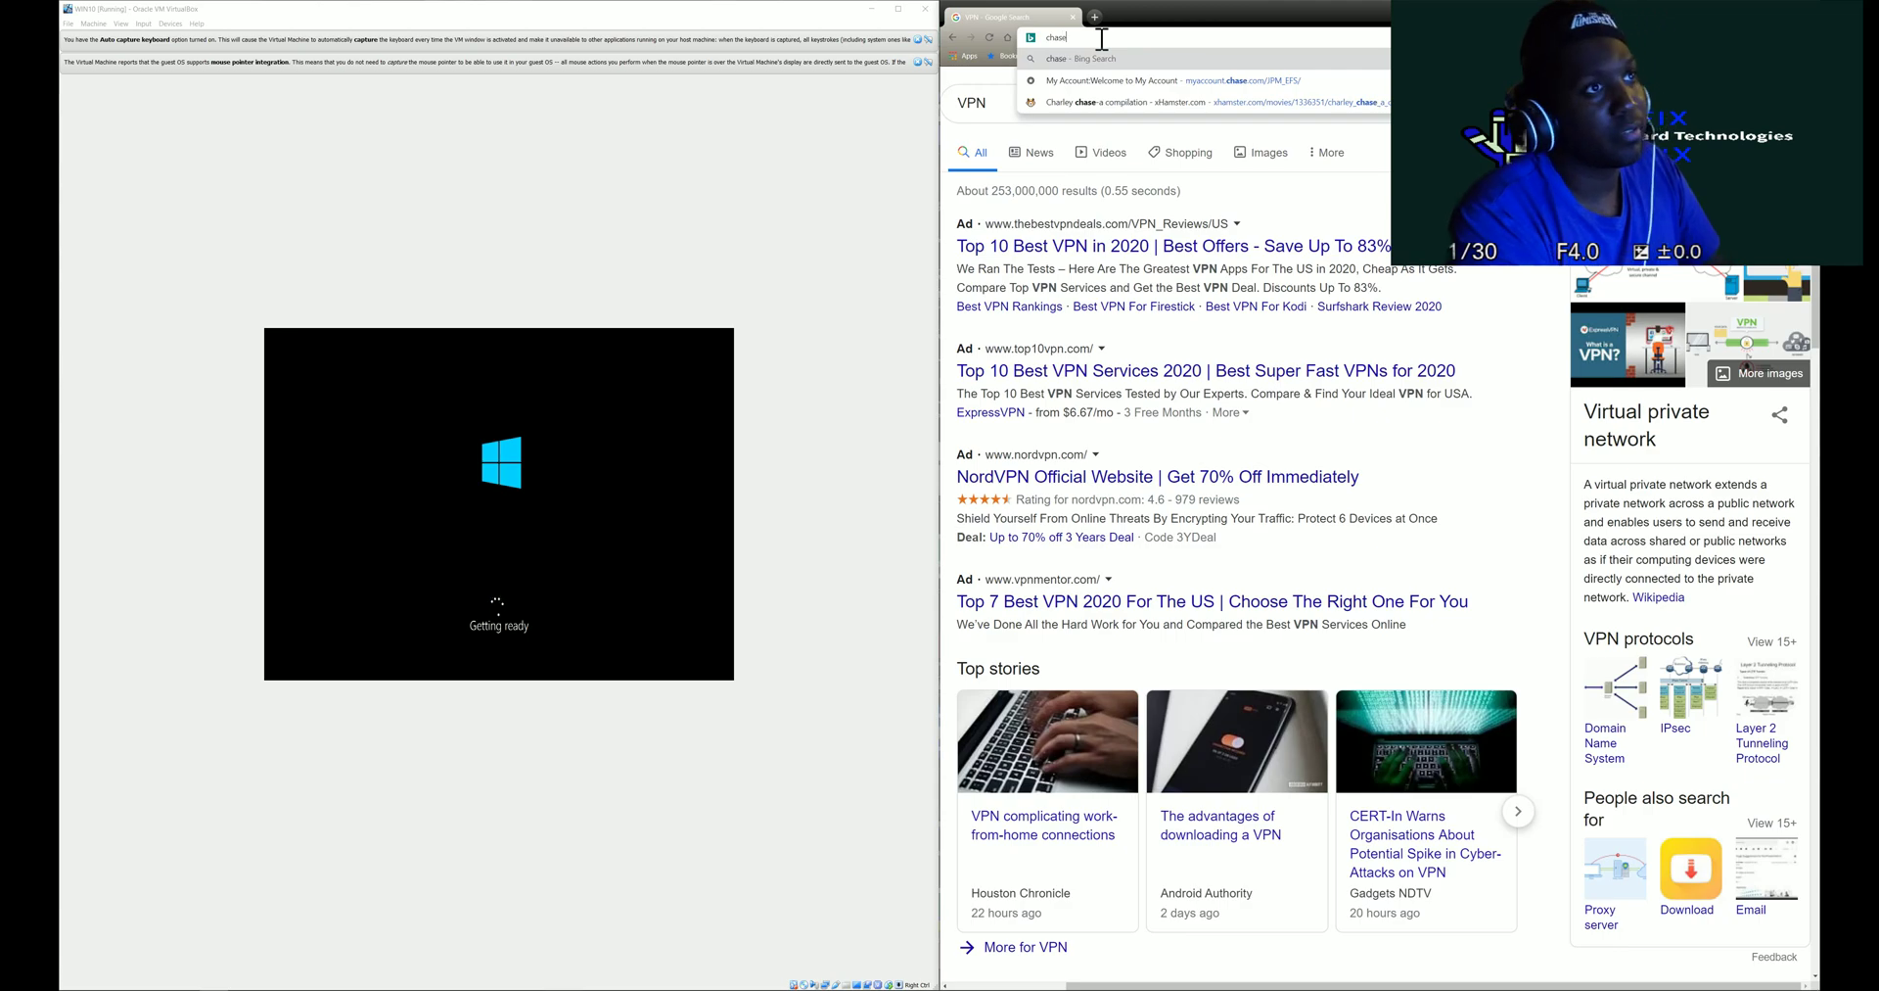
{"action": "type", "text": ".com"}
{"action": "key", "text": "Return"}
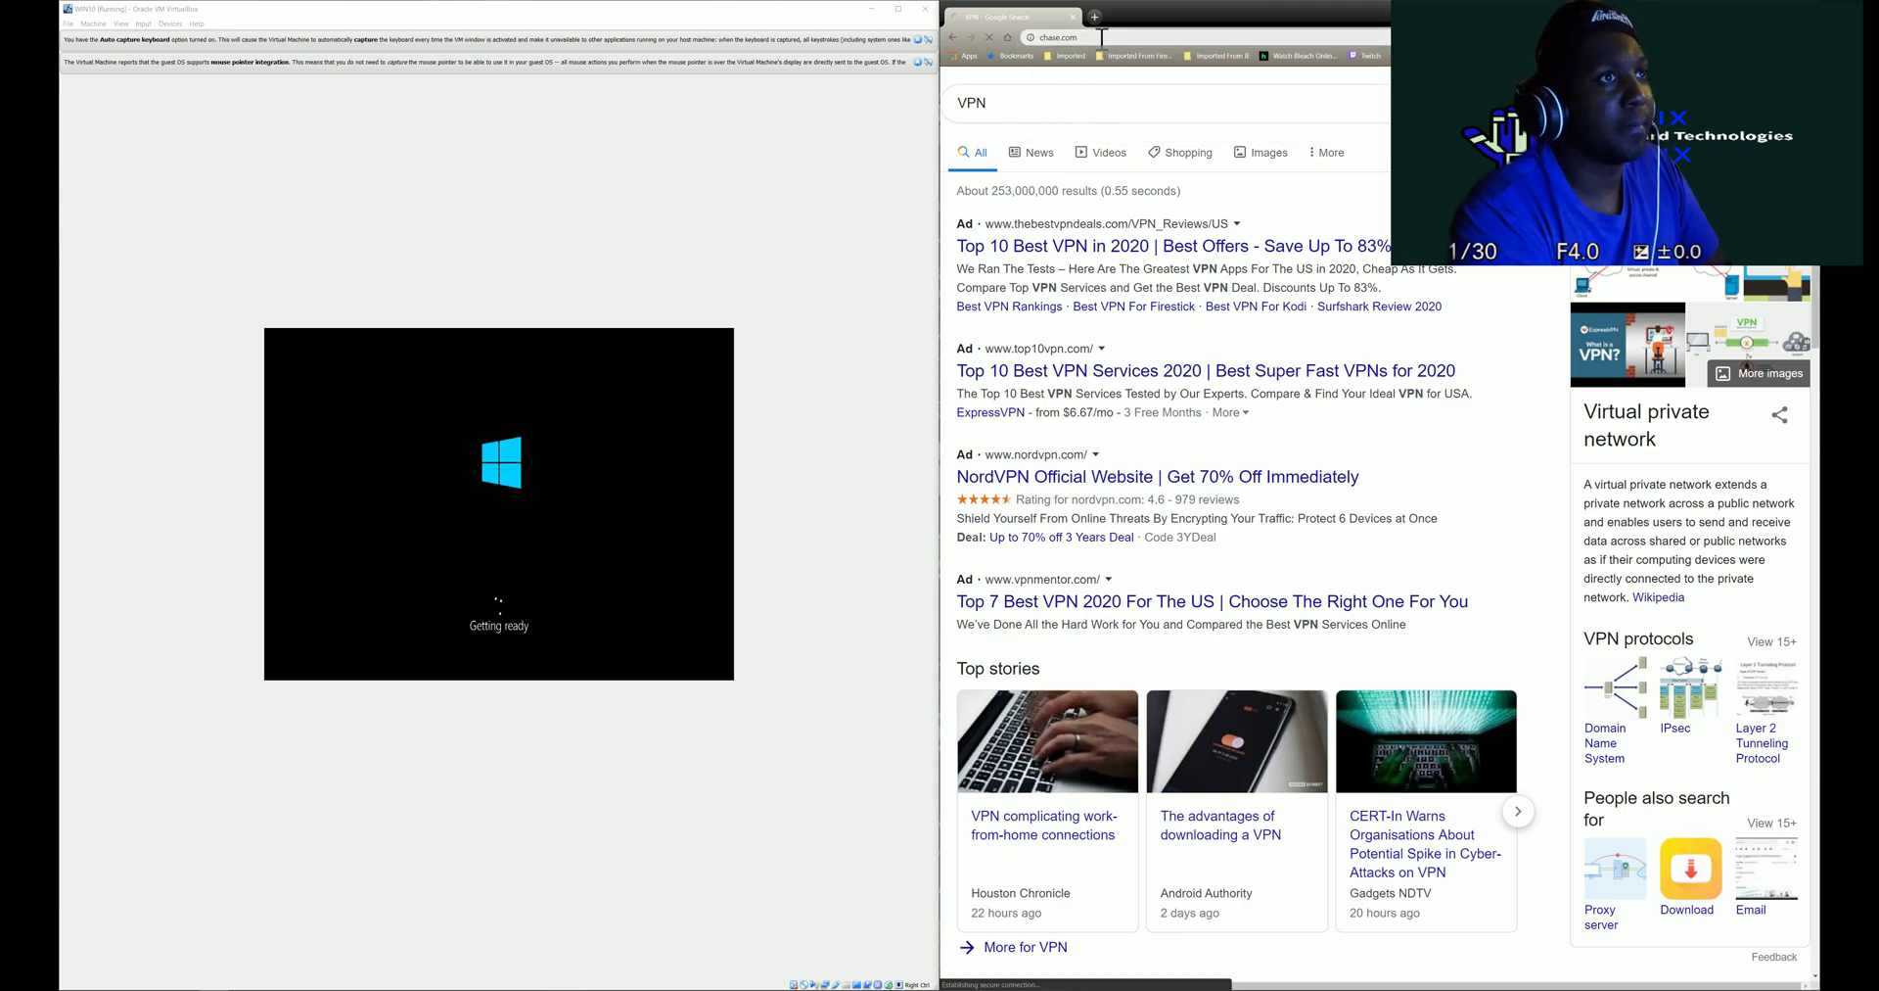
{"action": "left_click", "coordinate": [1100, 39]}
{"action": "left_click", "coordinate": [1100, 39]}
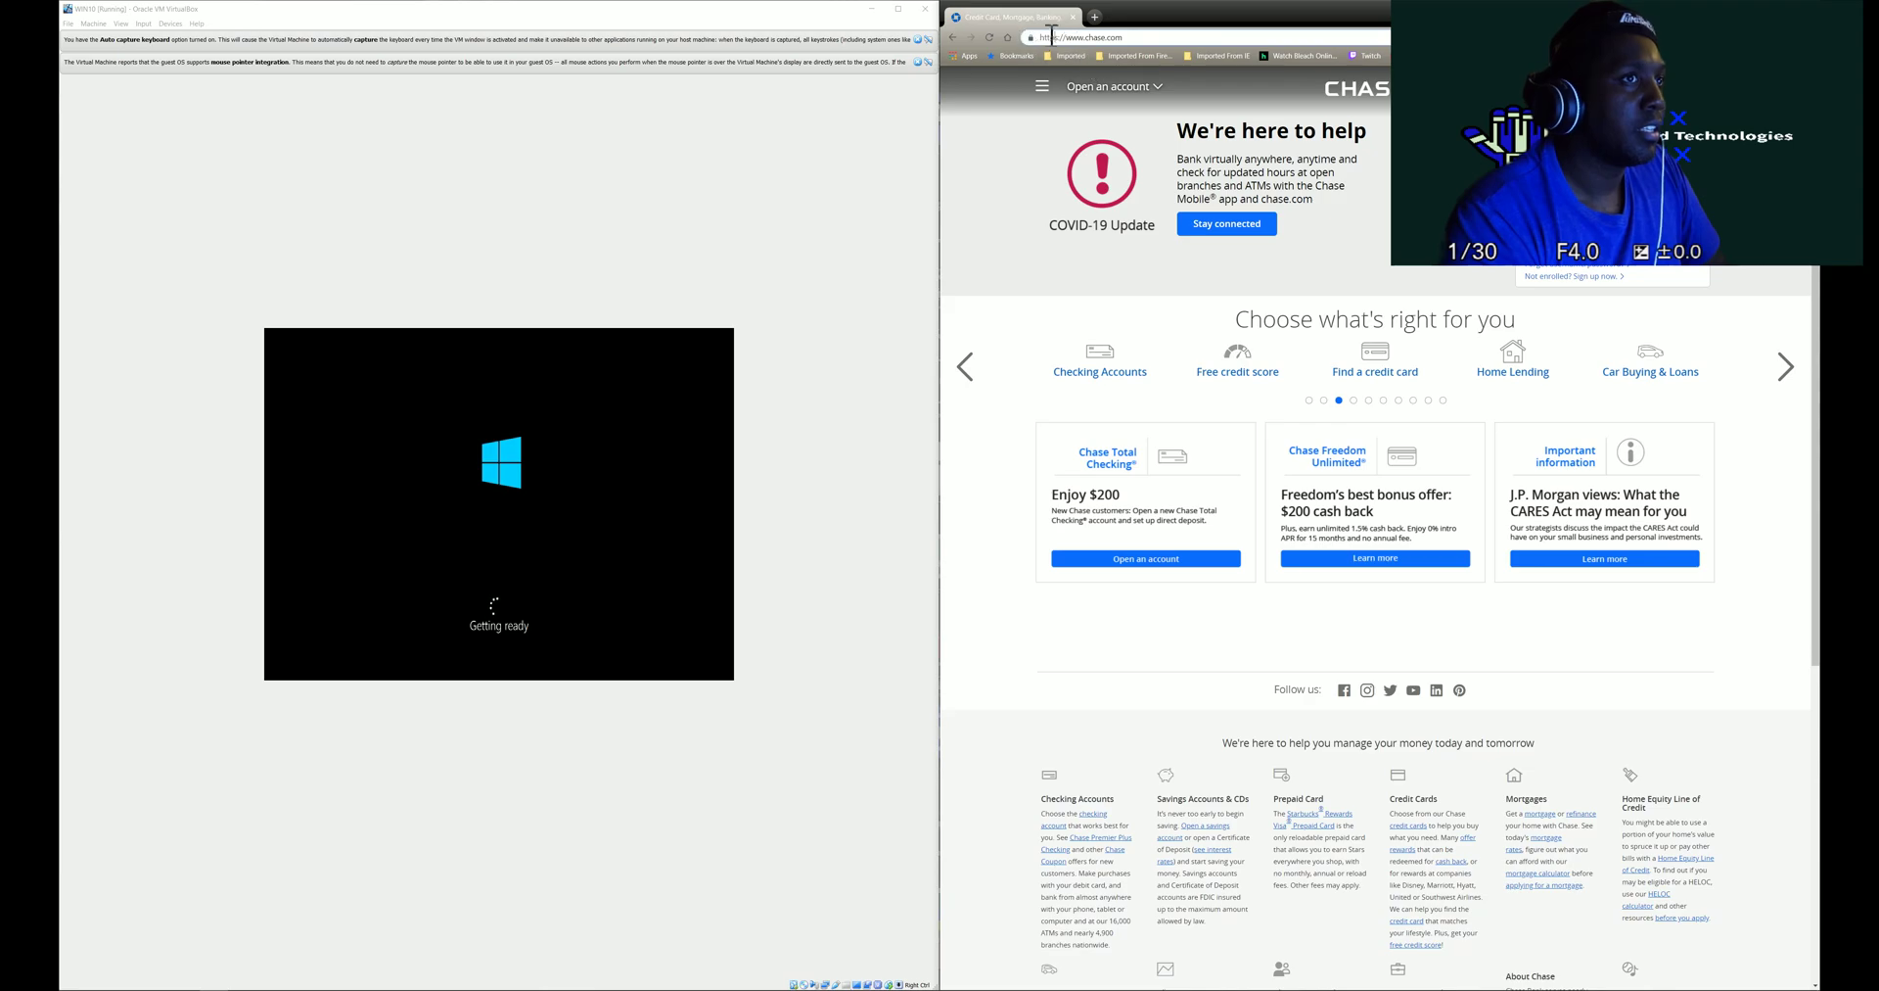
- Edit the Chase web address from https to http, then go back to the Google VPN results
{"action": "left_click", "coordinate": [1147, 37]}
{"action": "key", "text": "BackSpace"}
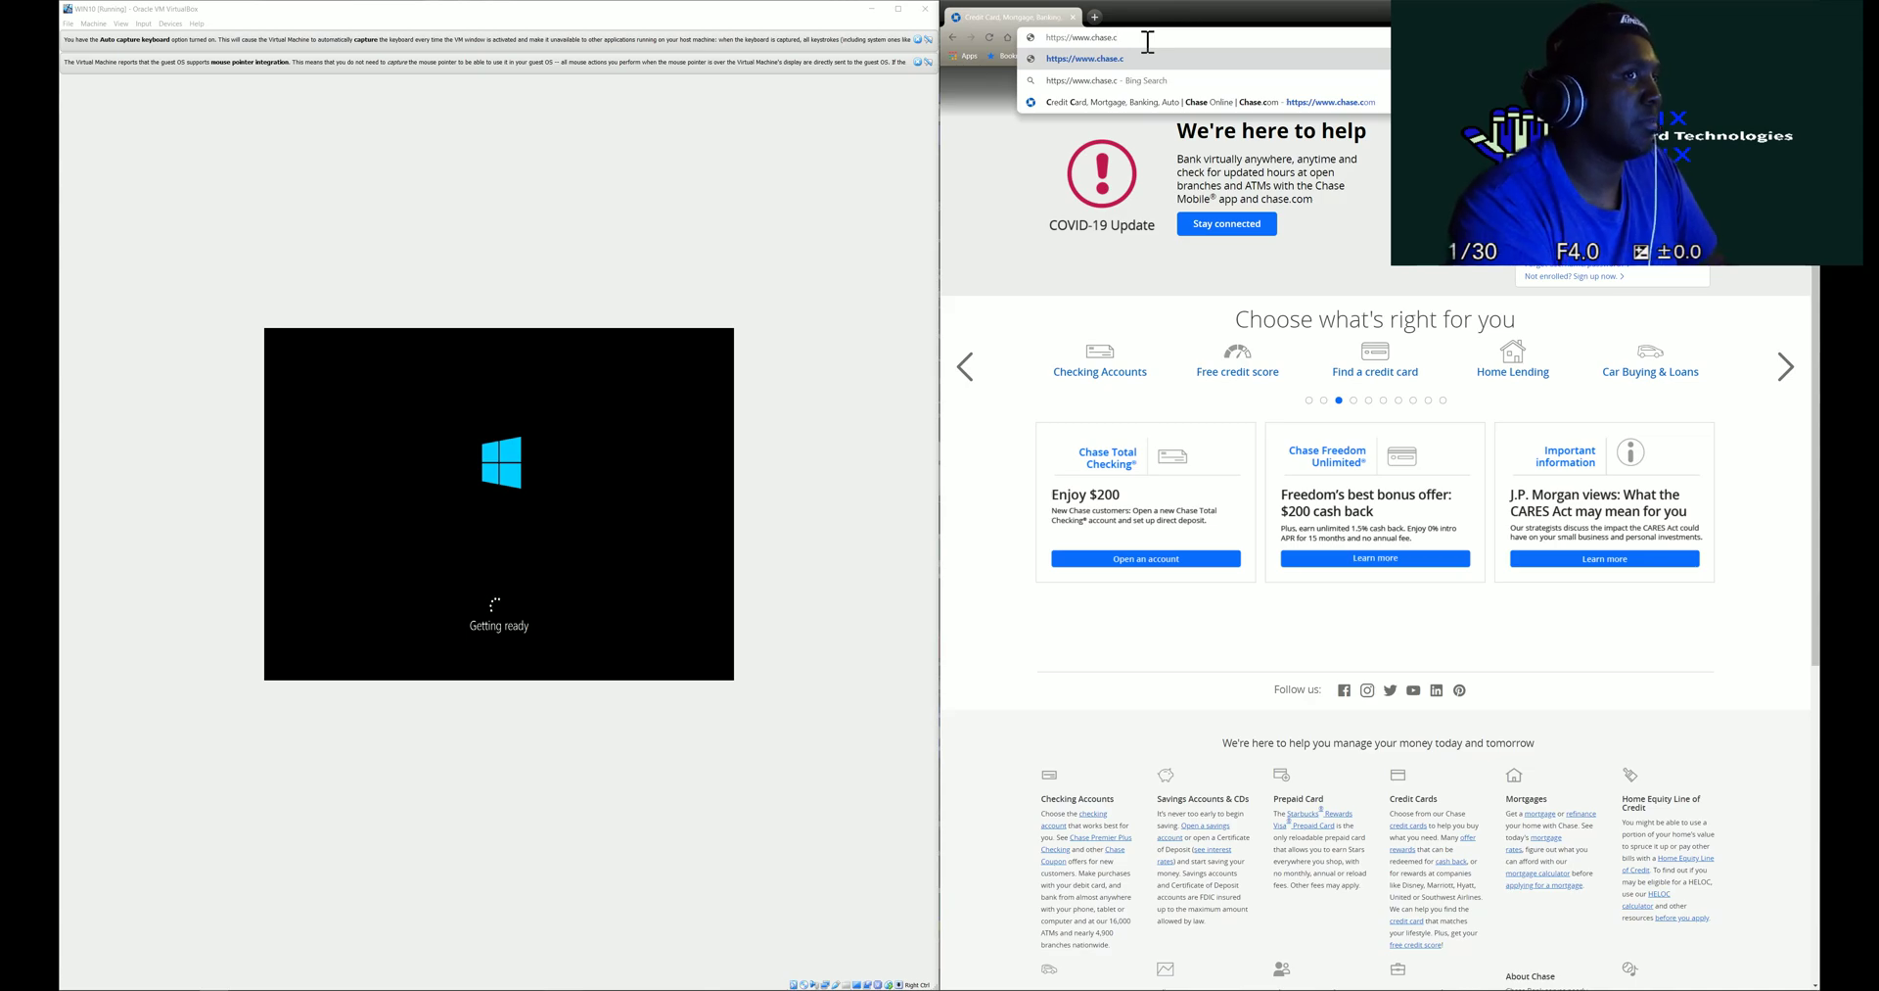
{"action": "key", "text": "BackSpace"}
{"action": "type", "text": "s"}
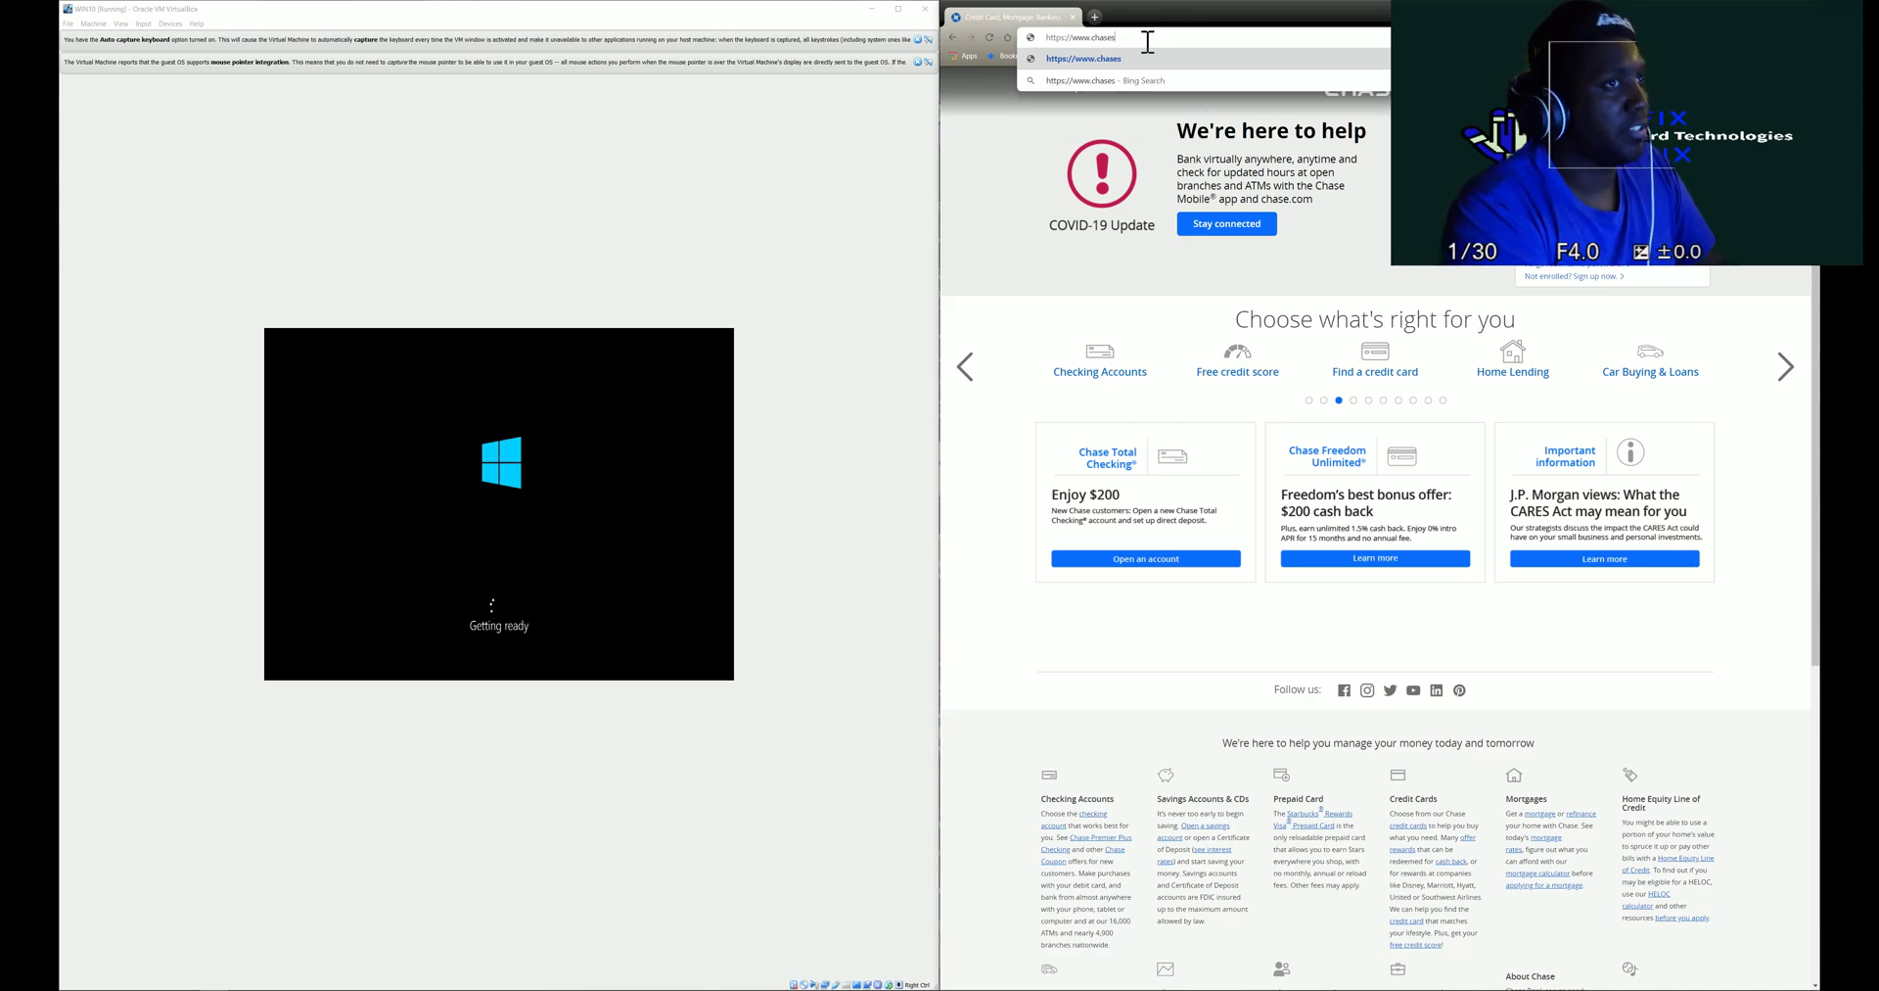
{"action": "type", "text": ".com"}
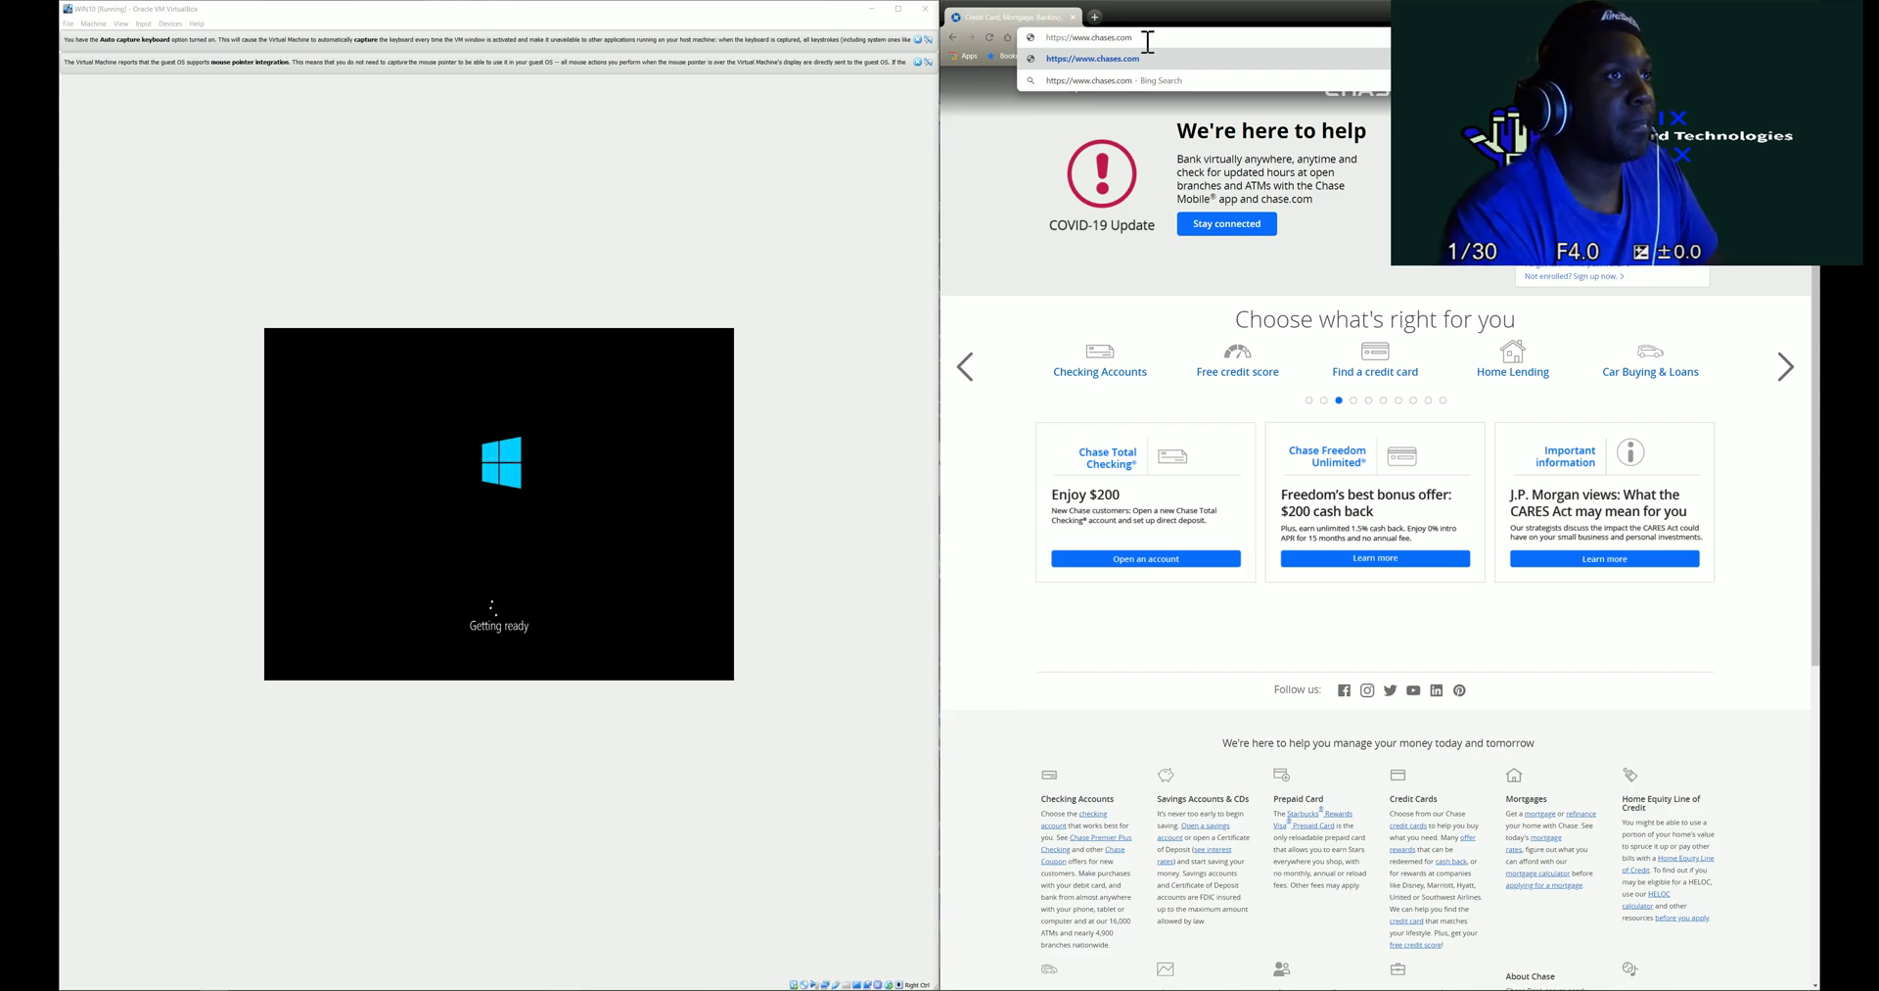
{"action": "key", "text": "BackSpace"}
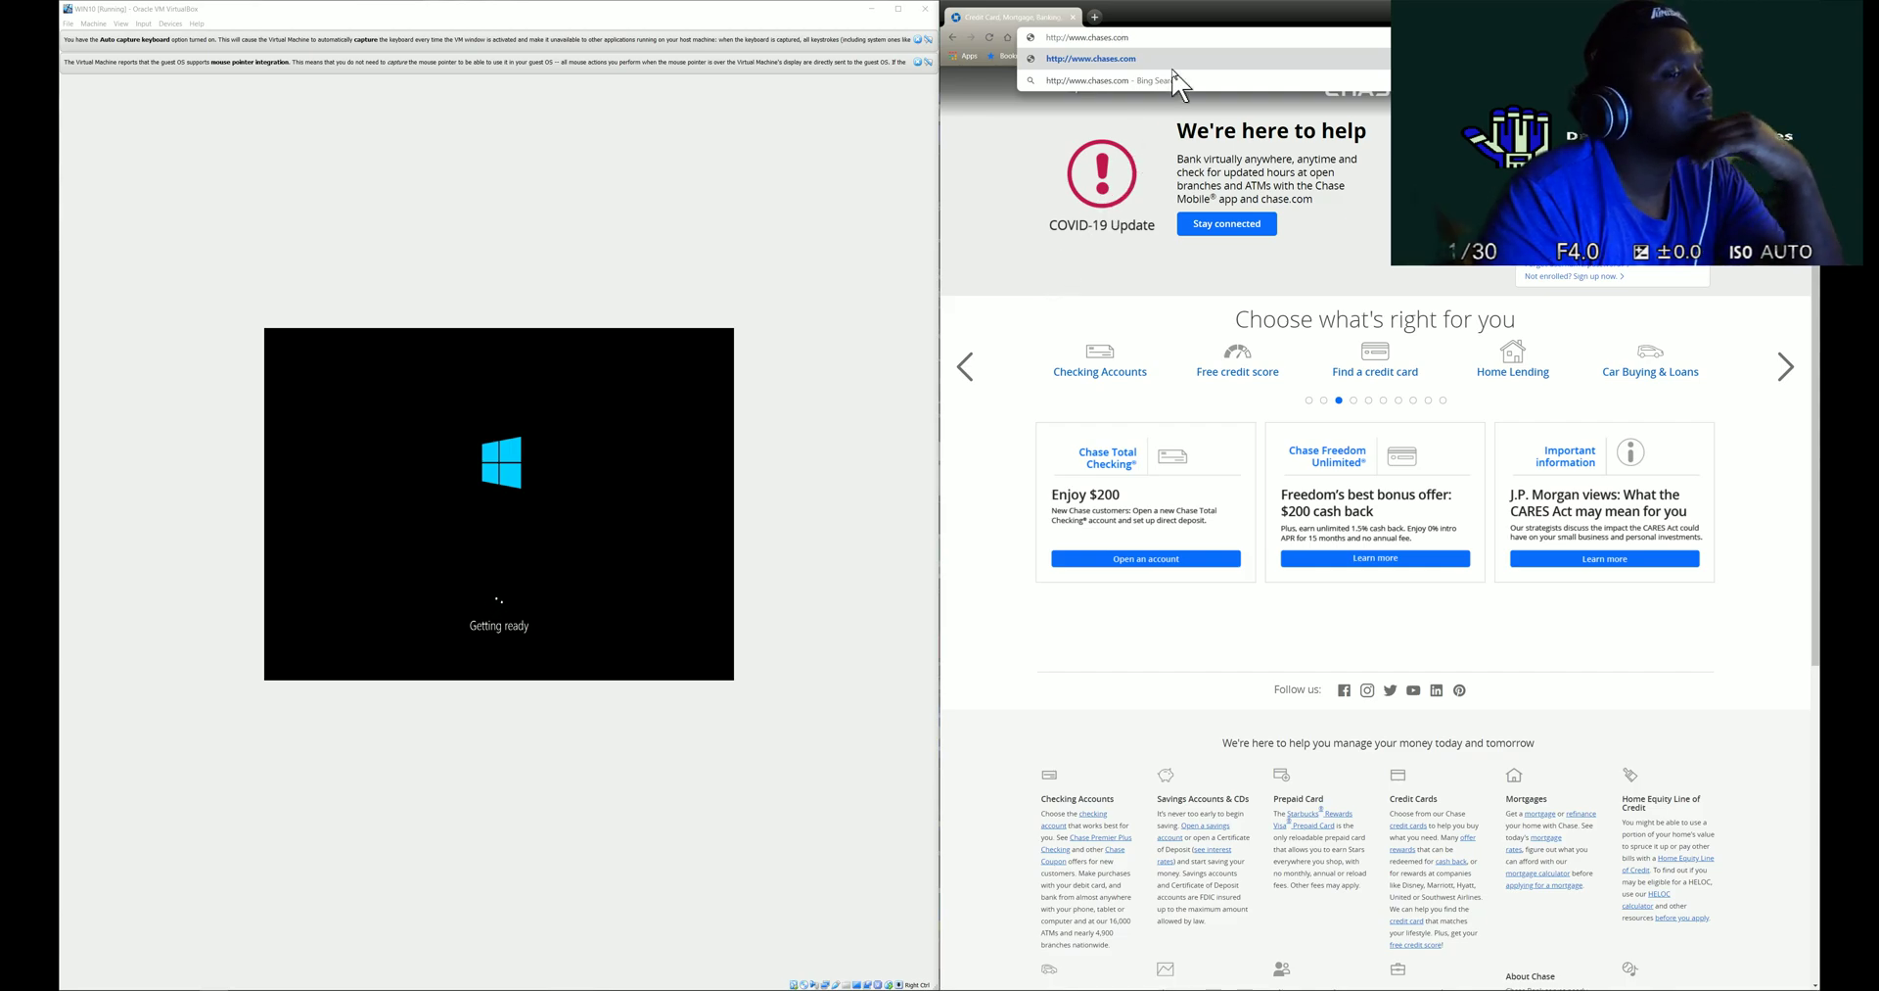
{"action": "left_click_drag", "start_coordinate": [1188, 44], "coordinate": [1003, 40]}
{"action": "key", "text": "alt+Left"}
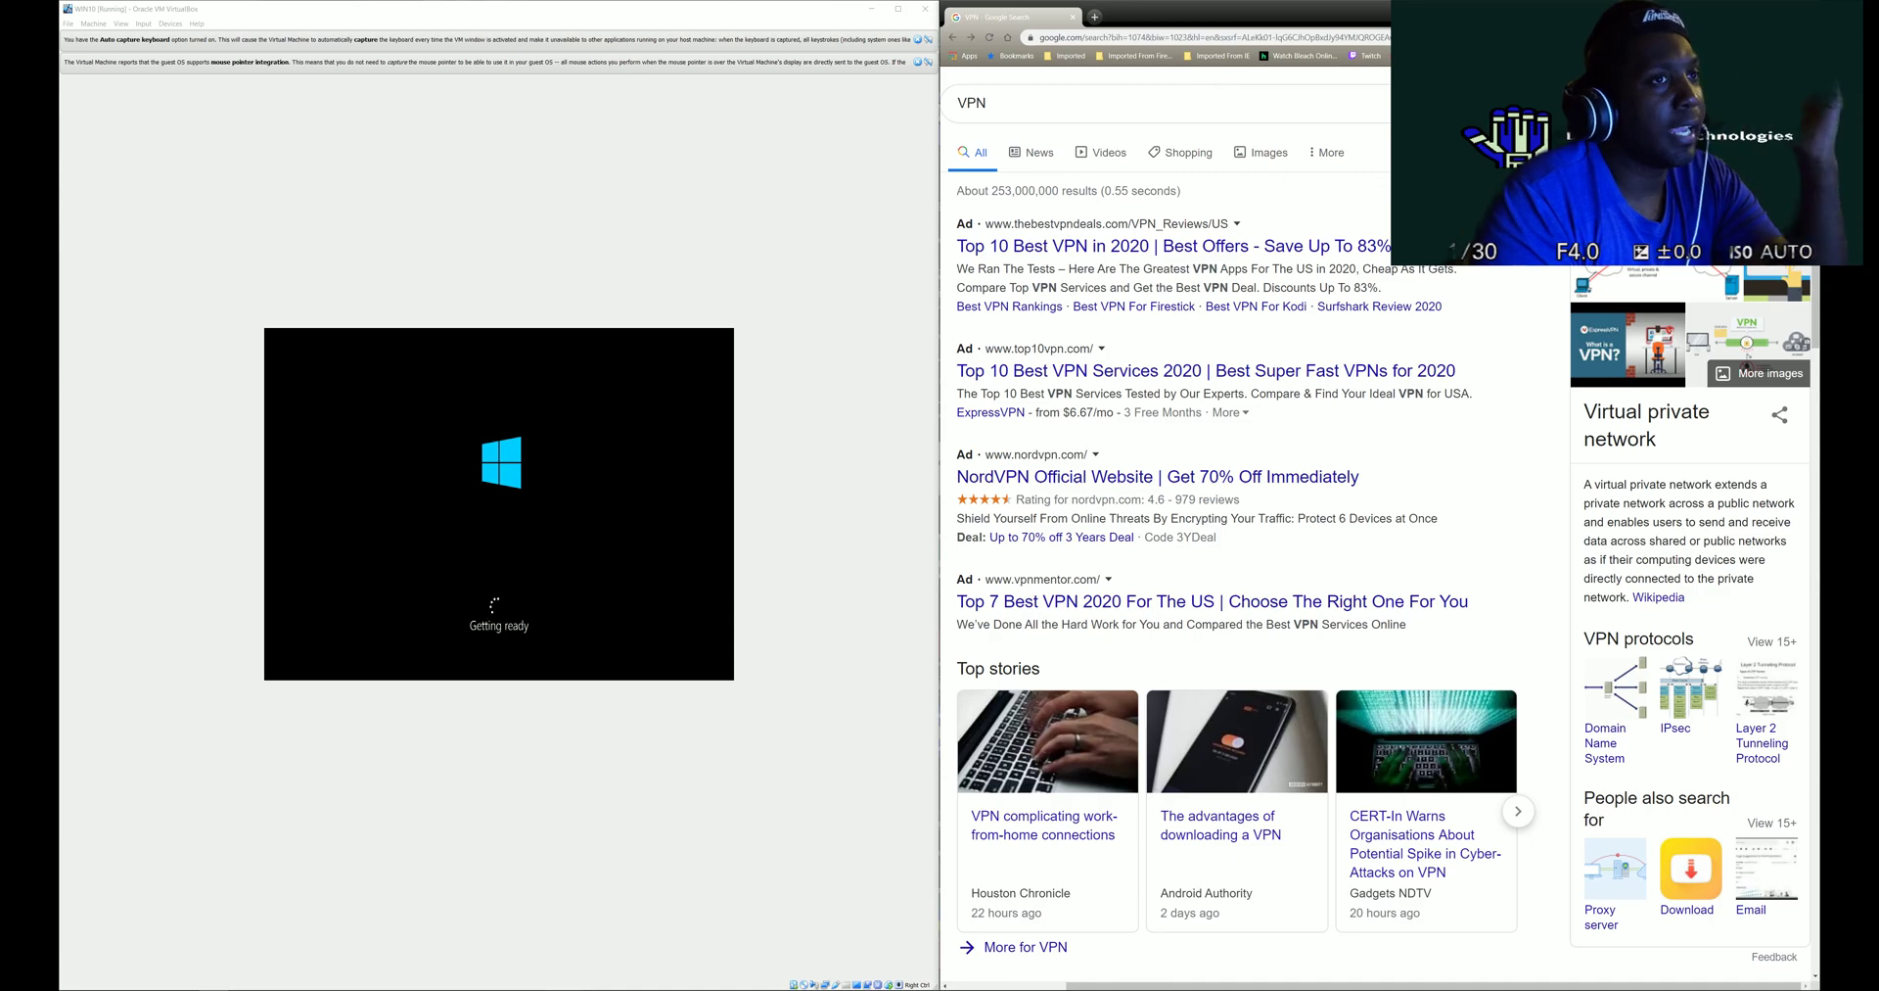
- Snap the VM window to the left half, with Chrome as a larger floating window beside it
{"action": "left_click", "coordinate": [1752, 9]}
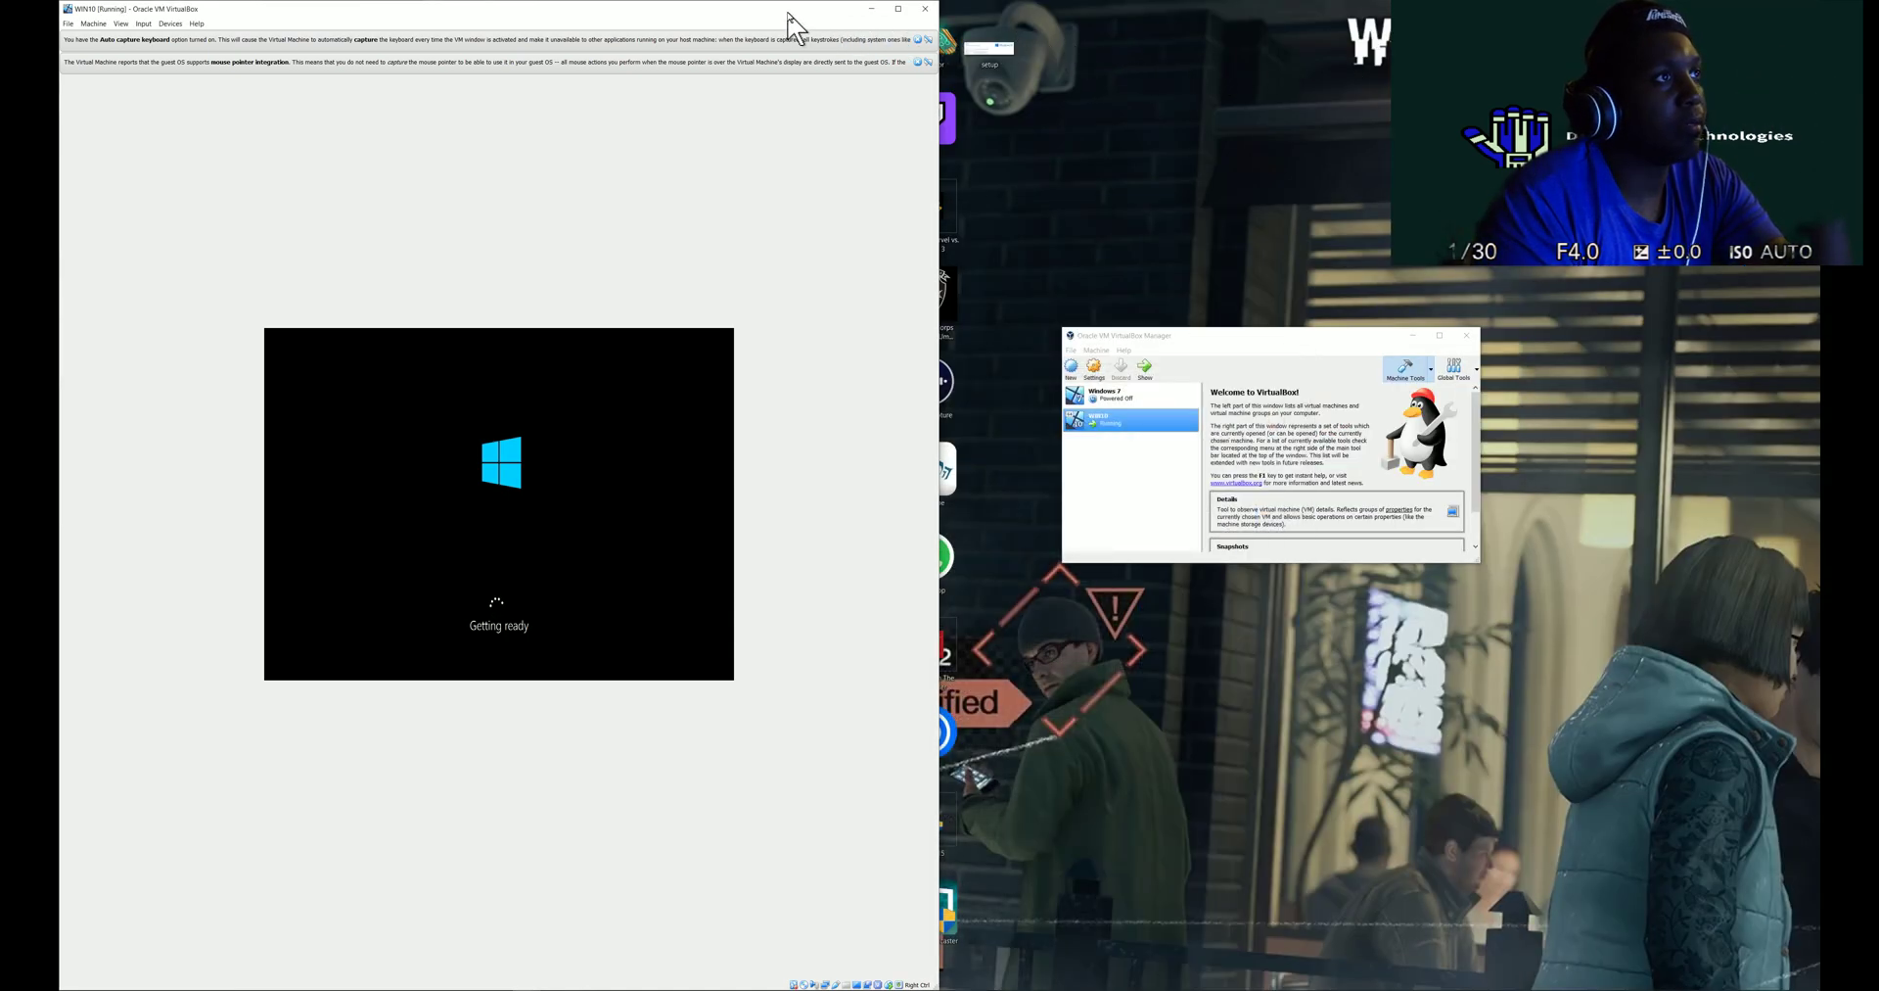
{"action": "double_click", "coordinate": [790, 10]}
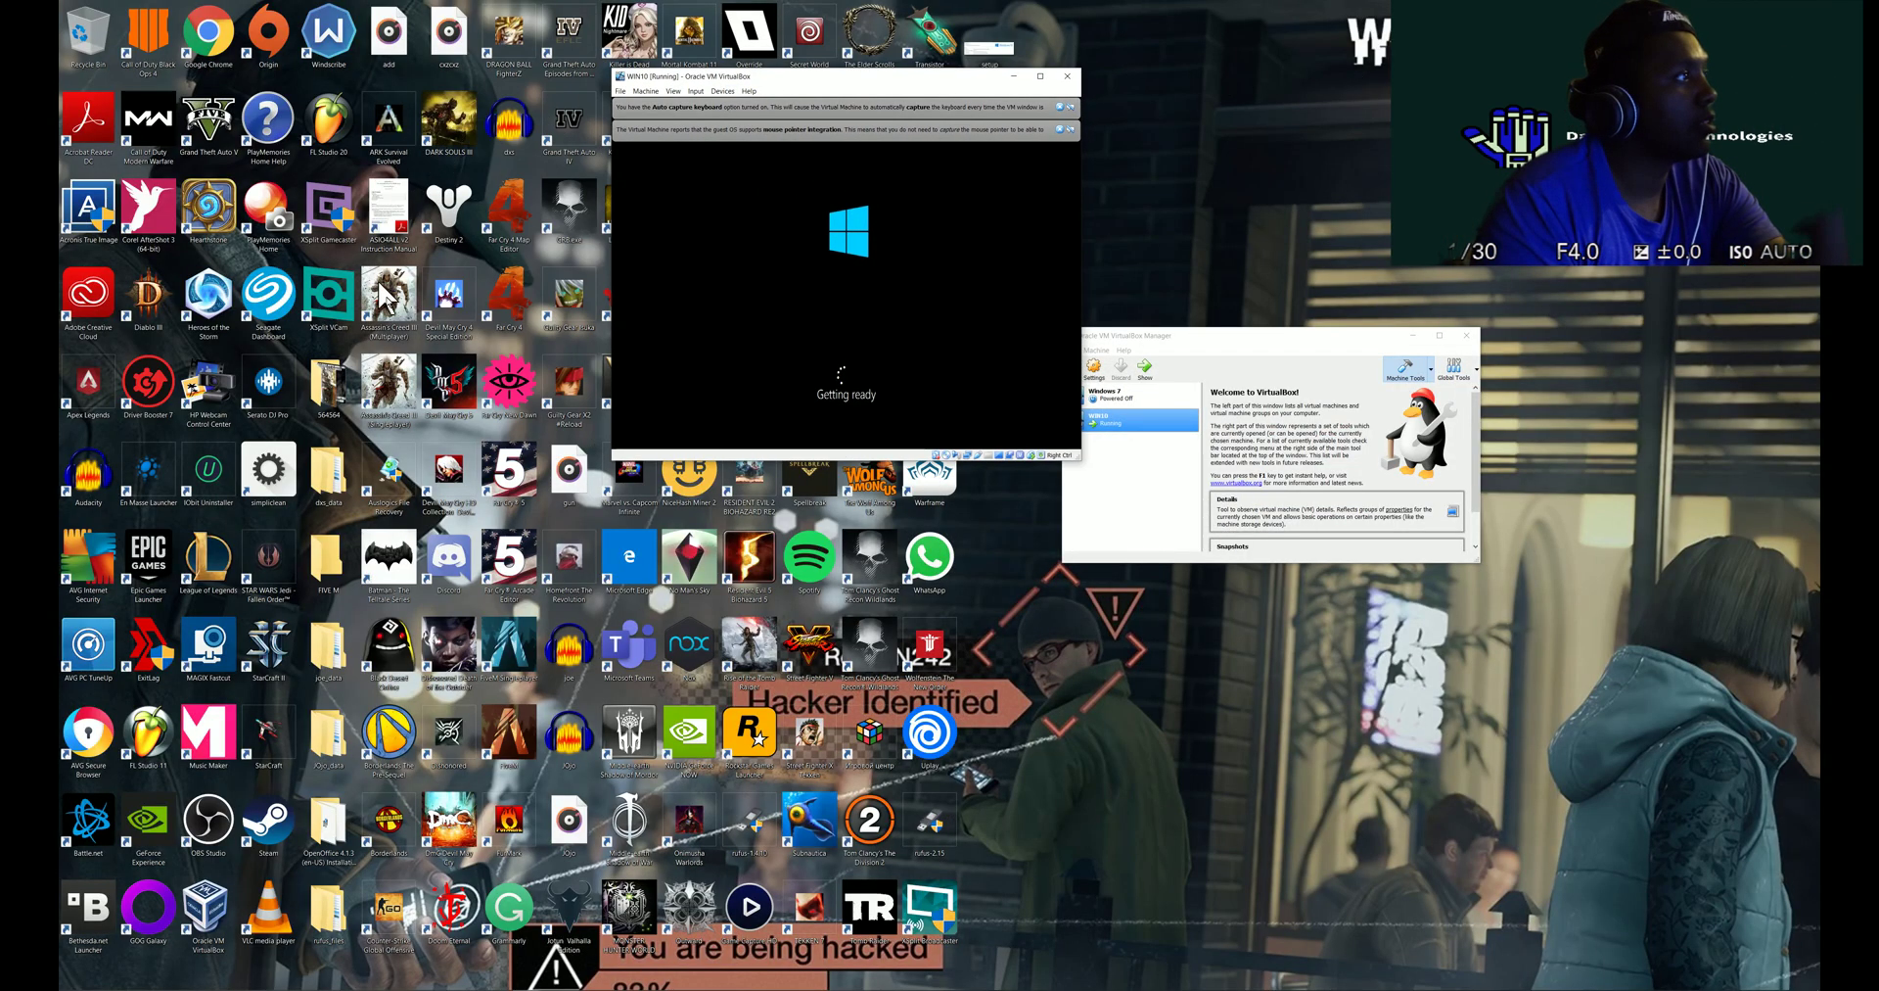
{"action": "mouse_move", "coordinate": [556, 985]}
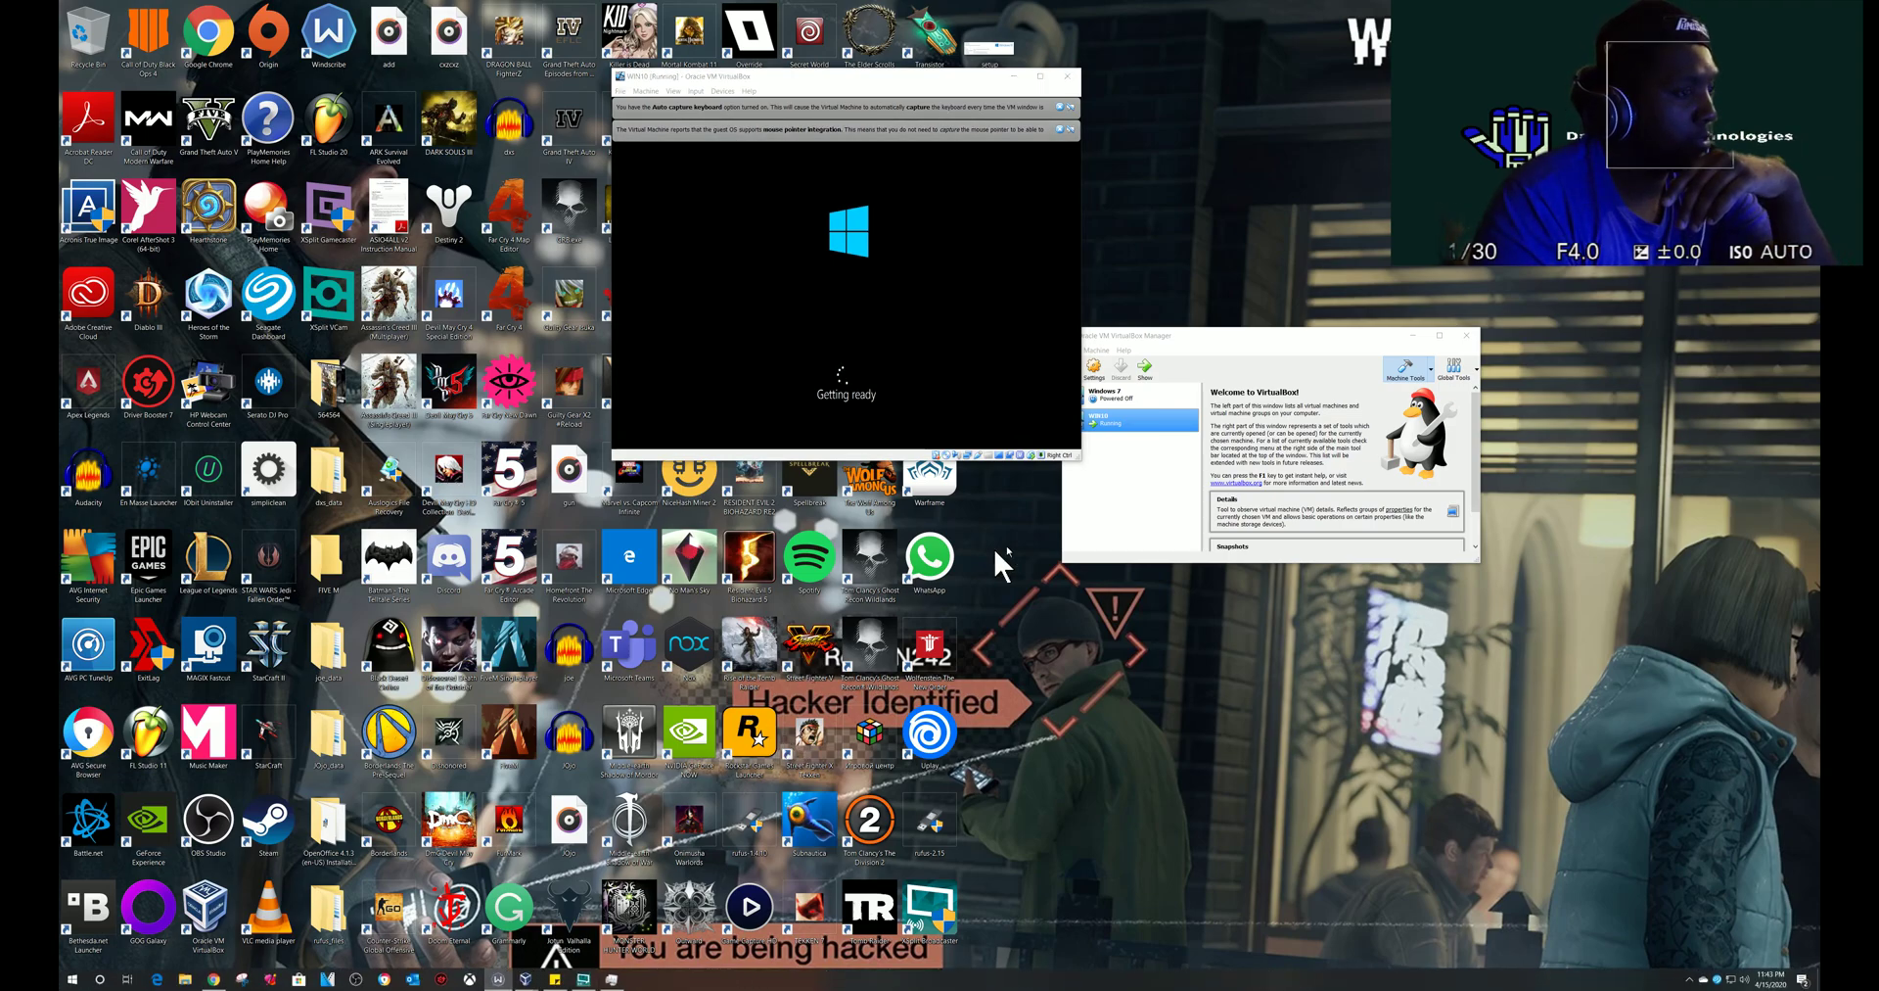
{"action": "left_click_drag", "start_coordinate": [911, 80], "coordinate": [63, 155]}
{"action": "left_click", "coordinate": [1170, 220]}
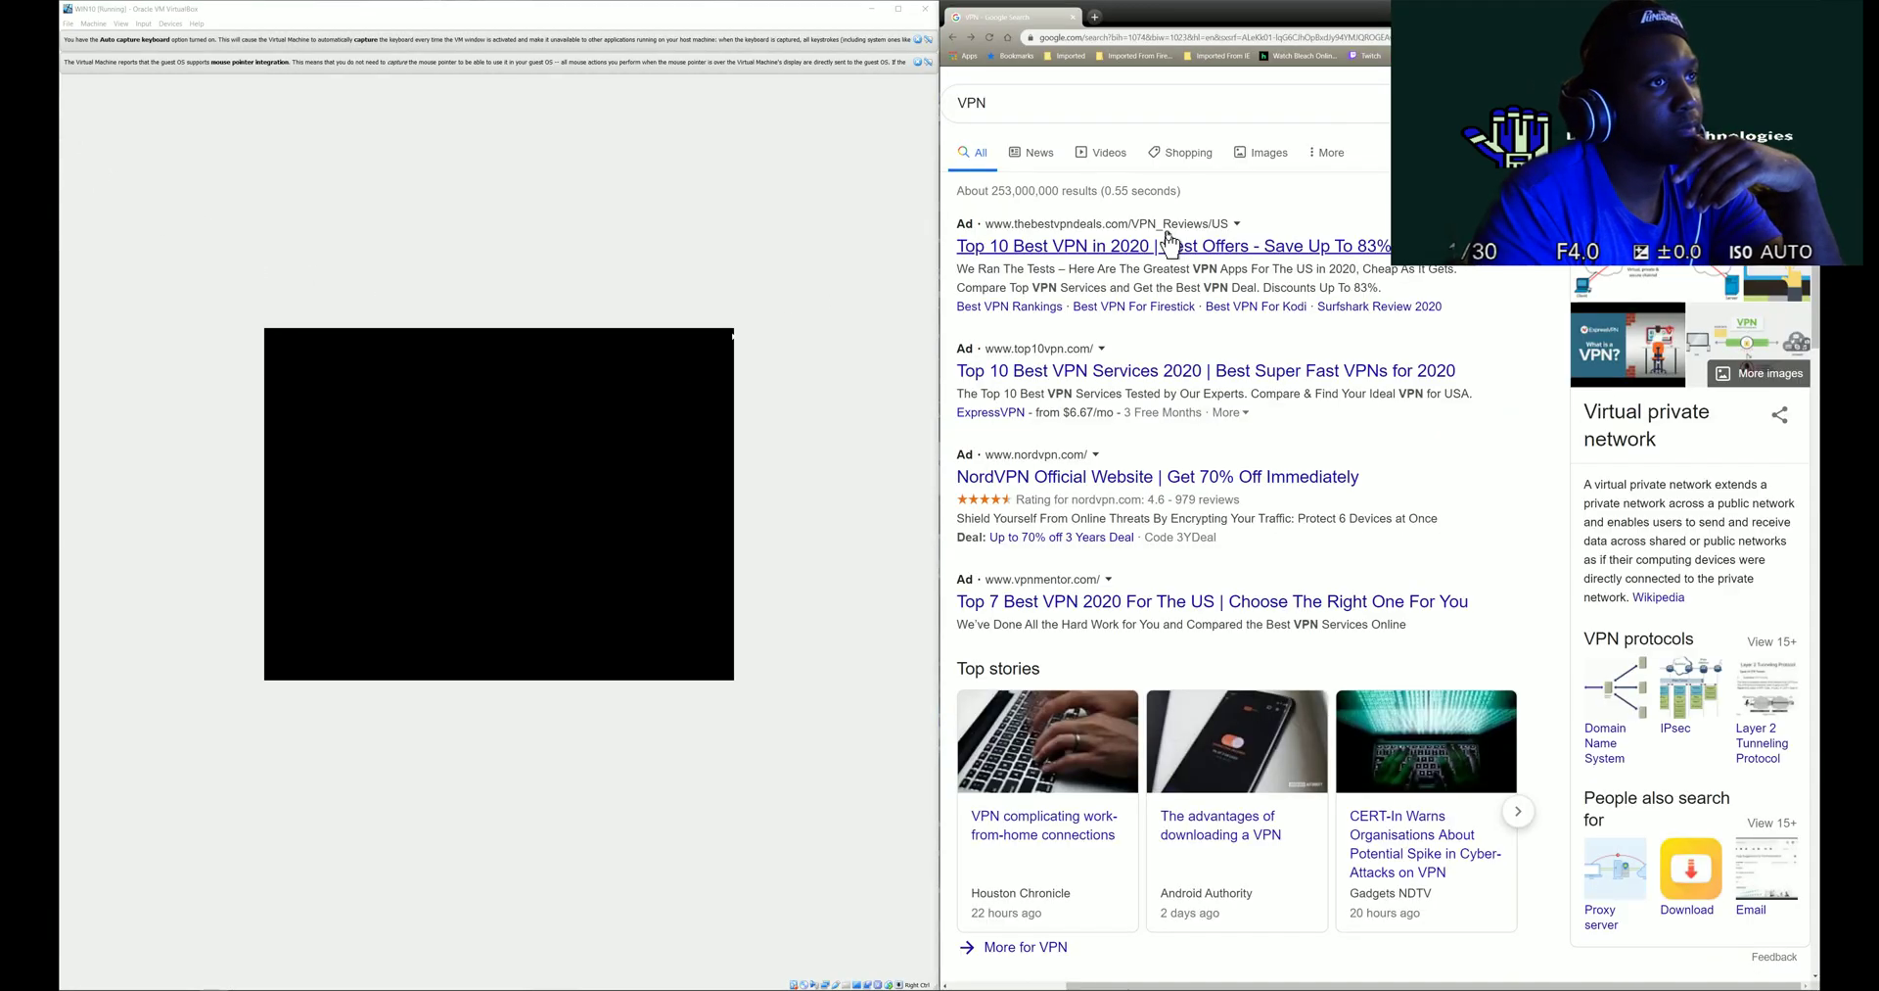
{"action": "left_click_drag", "start_coordinate": [1341, 12], "coordinate": [1290, 151]}
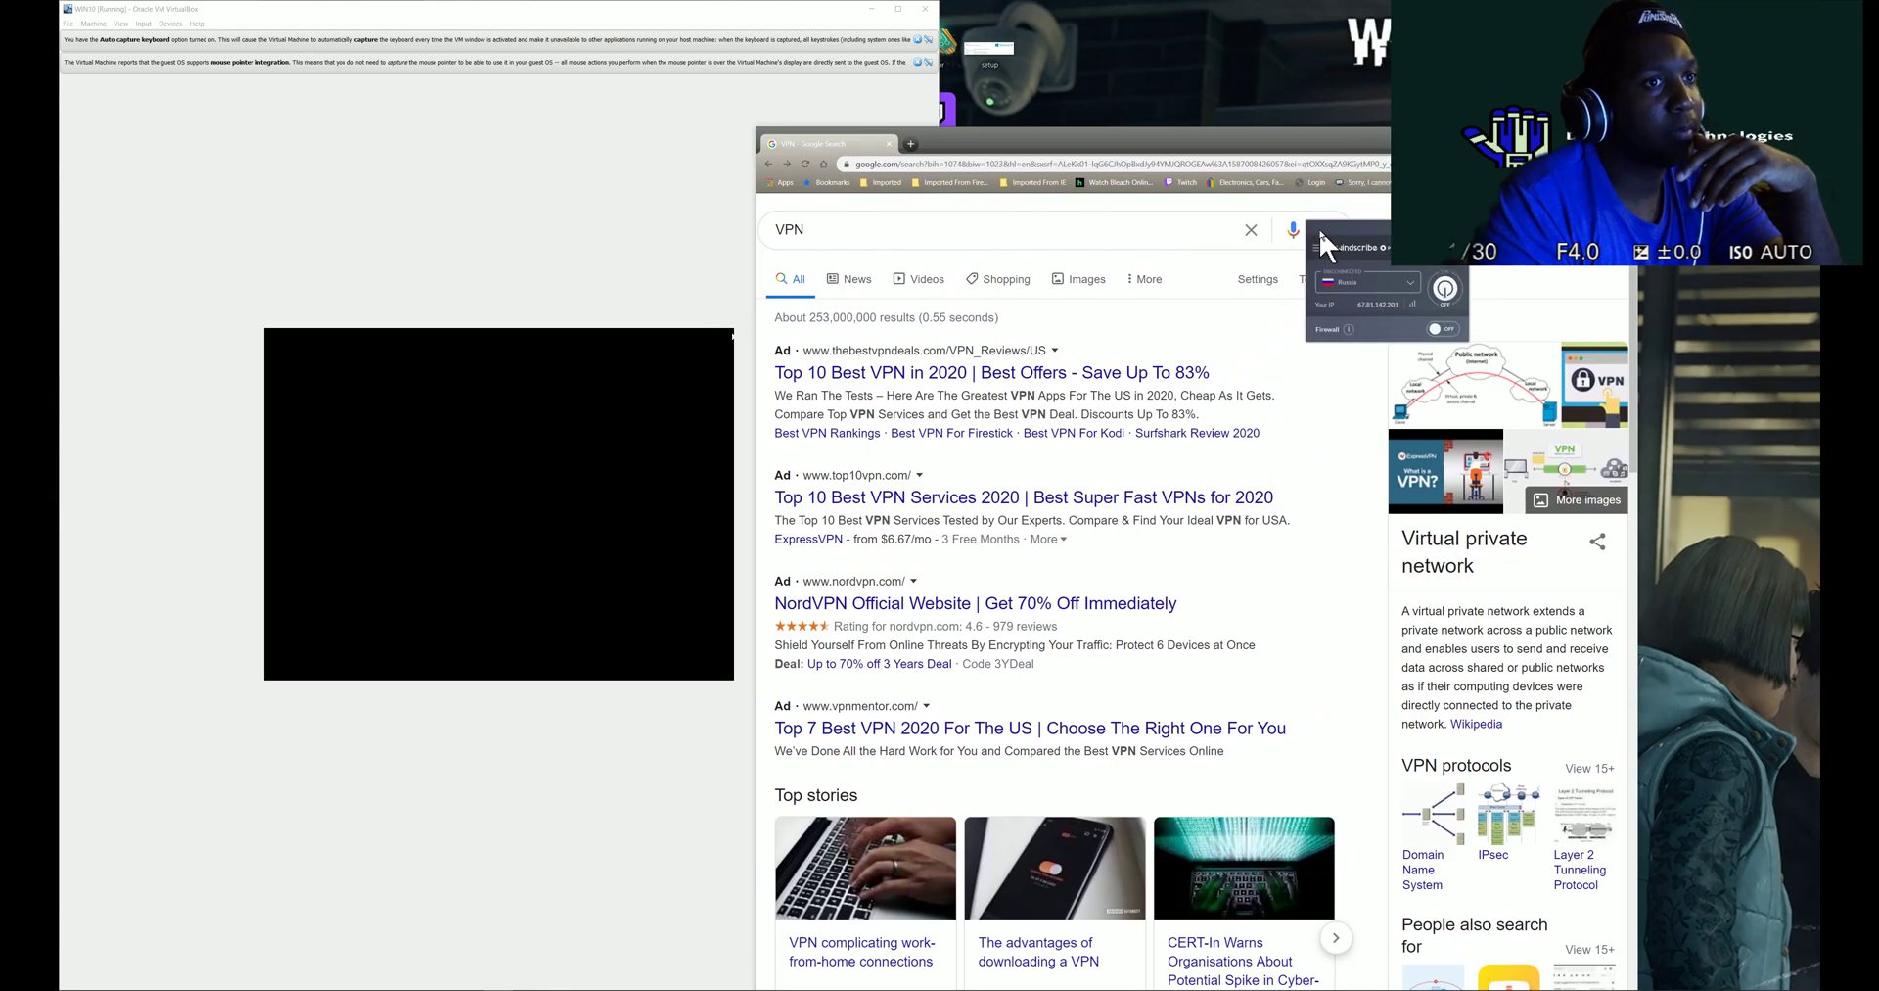
{"action": "left_click", "coordinate": [1377, 286]}
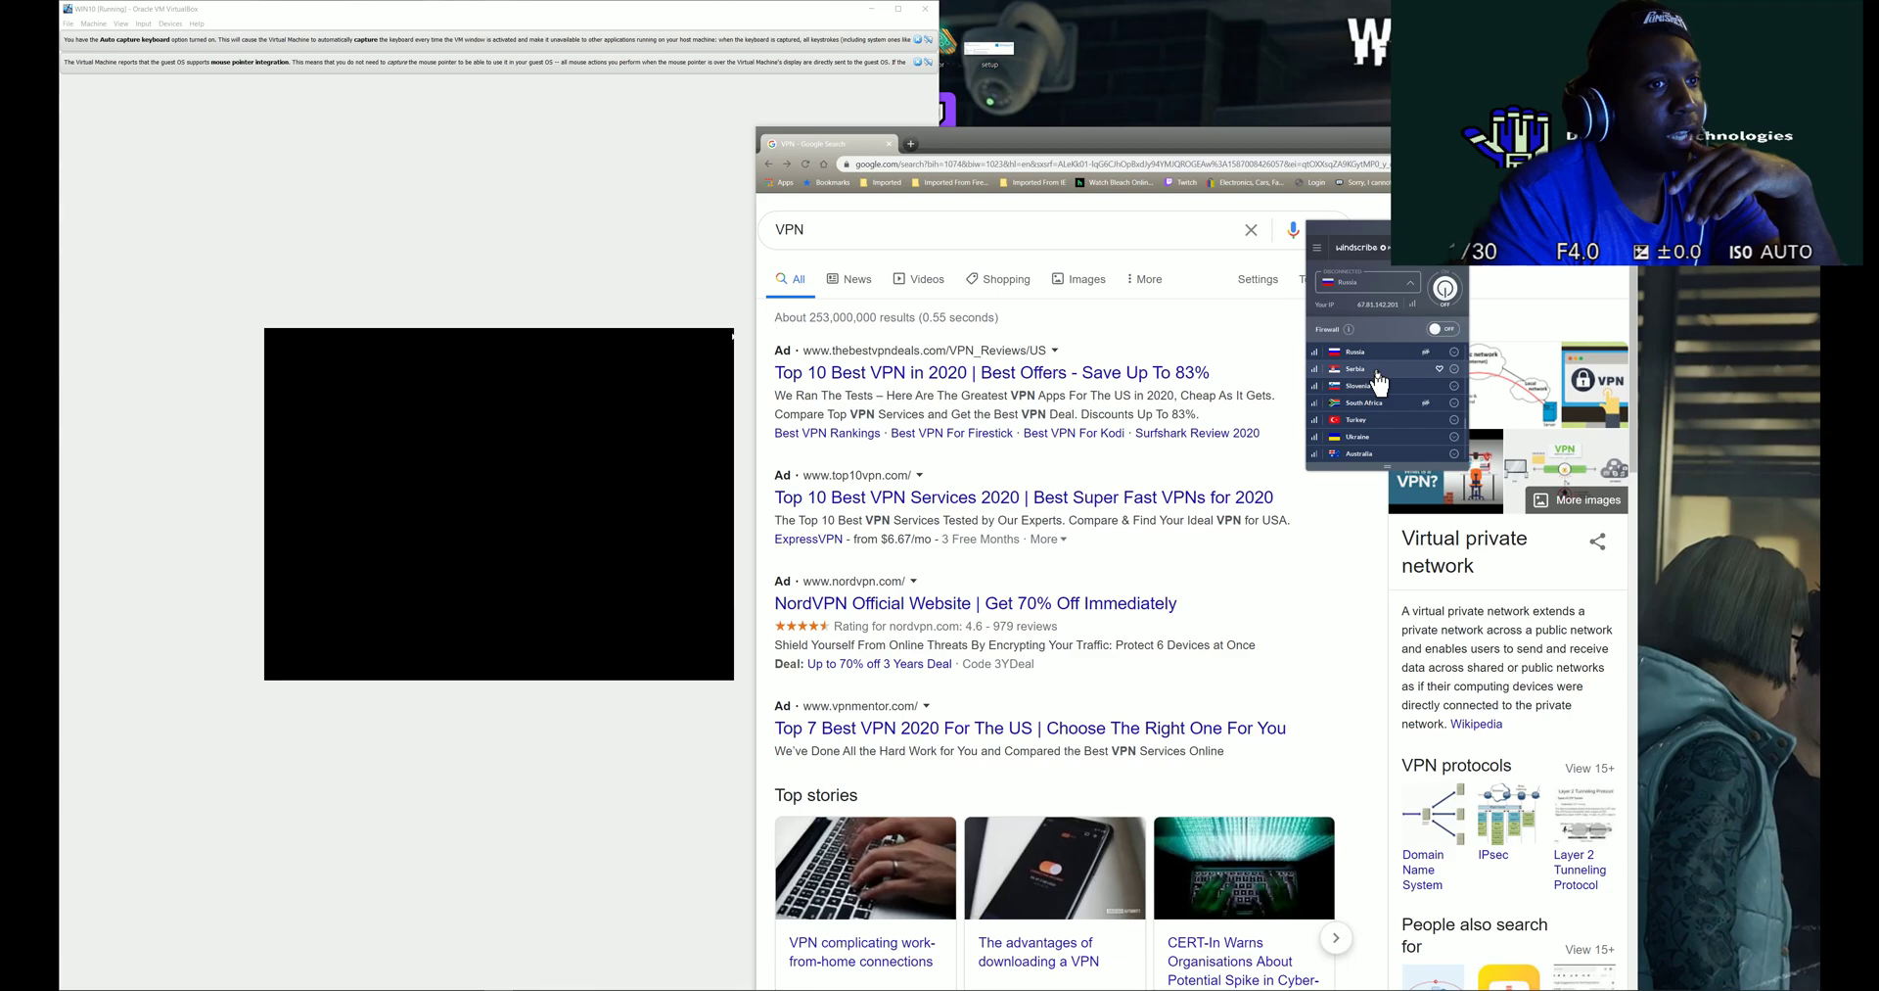
{"action": "scroll", "coordinate": [1384, 416], "scroll_direction": "down", "scroll_amount": 3}
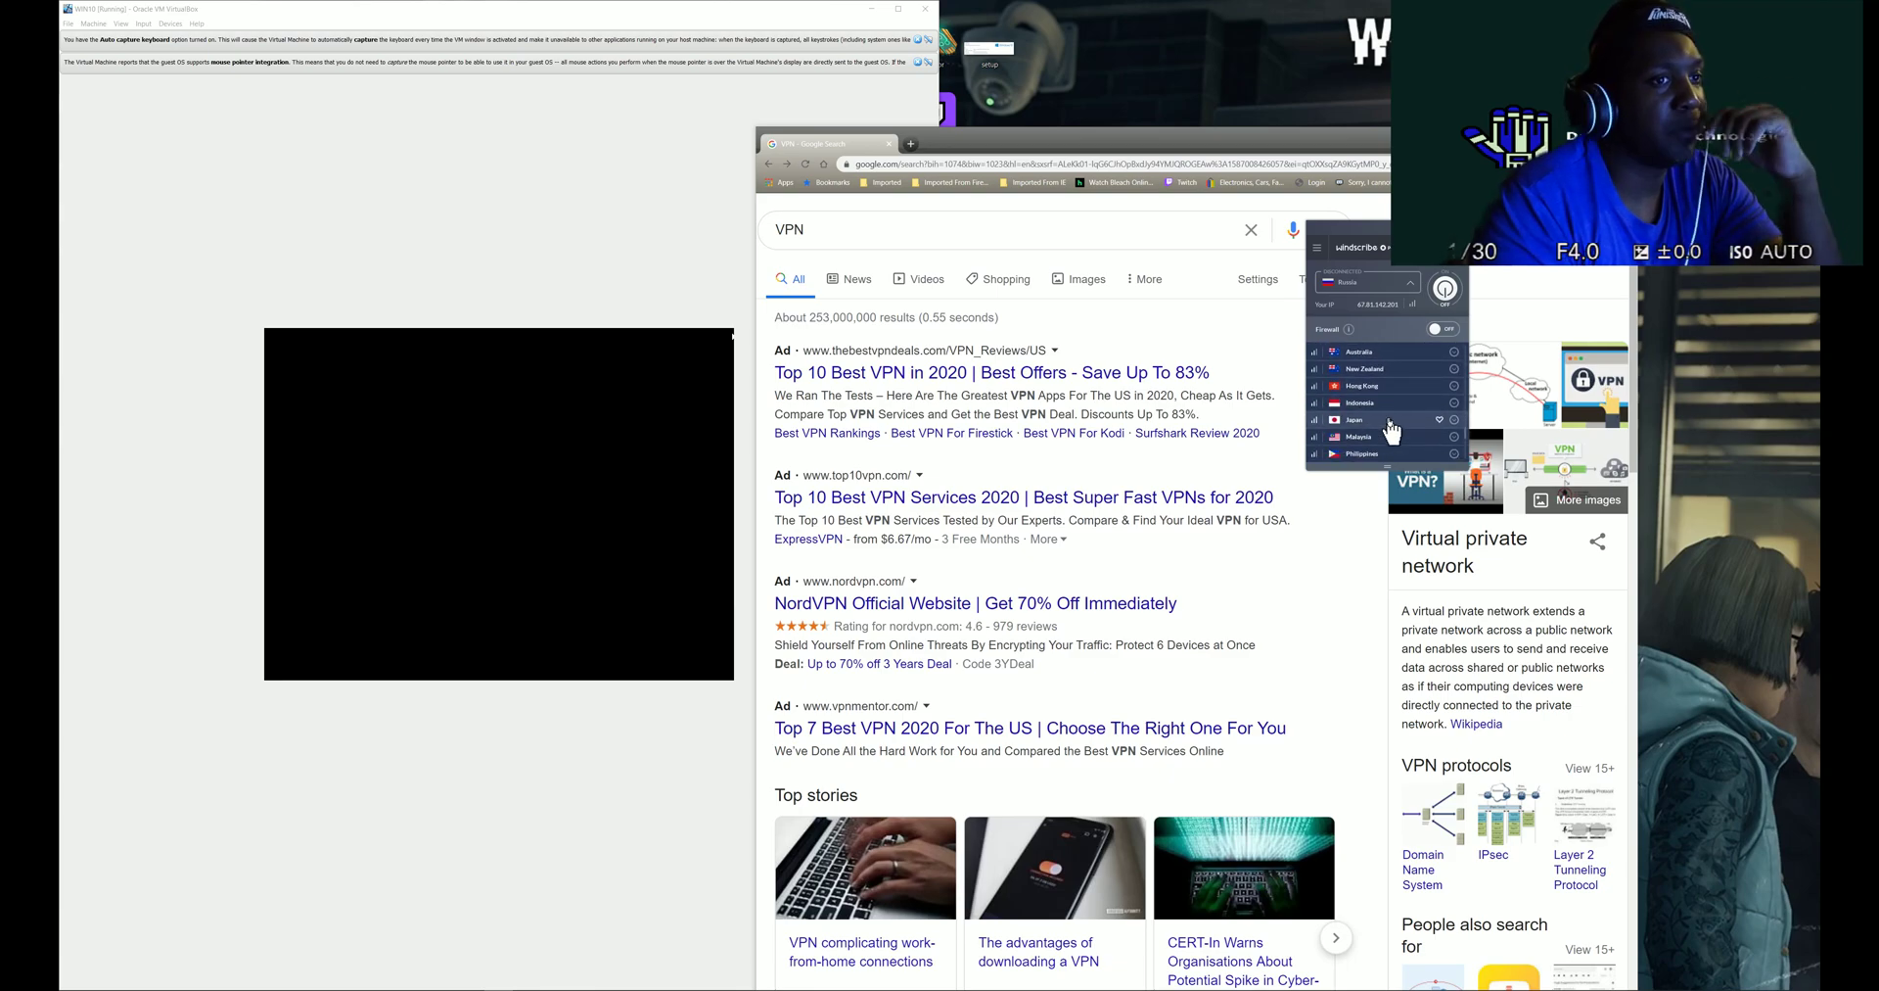
{"action": "left_click", "coordinate": [1388, 420]}
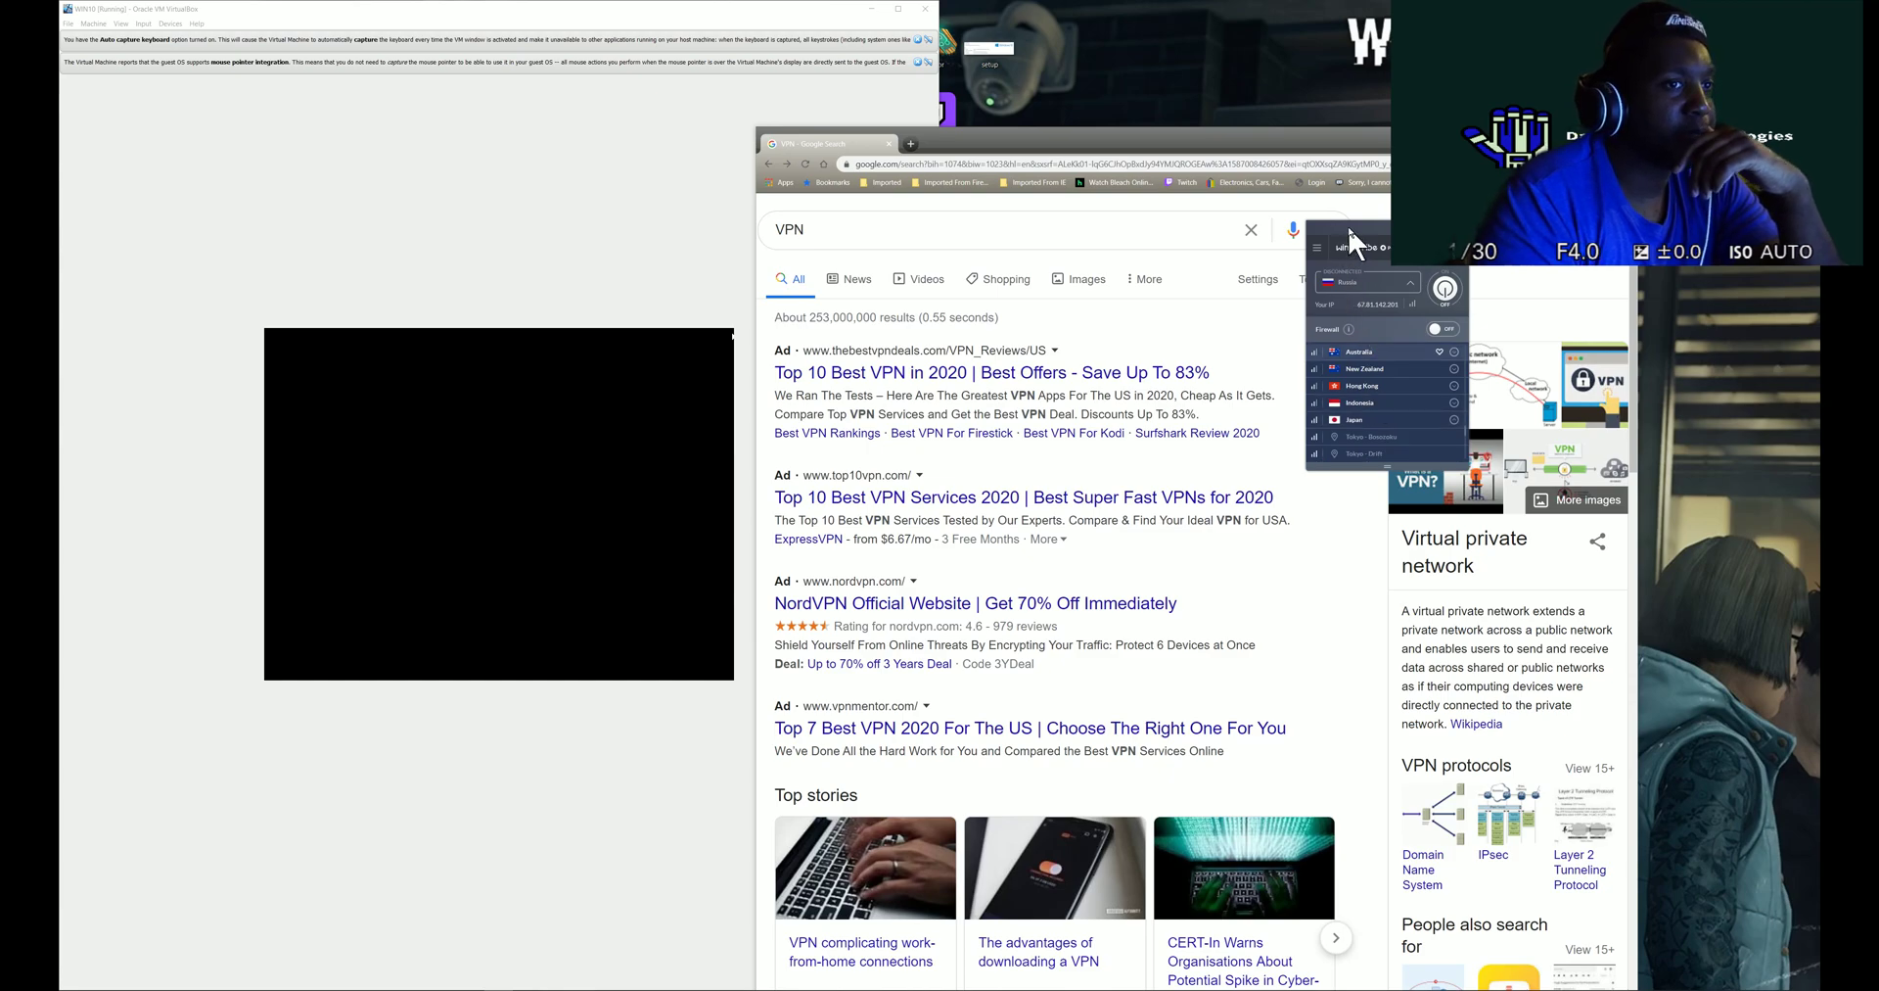
{"action": "left_click_drag", "start_coordinate": [1349, 228], "coordinate": [1391, 159]}
{"action": "scroll", "coordinate": [1390, 337], "scroll_direction": "down", "scroll_amount": 3}
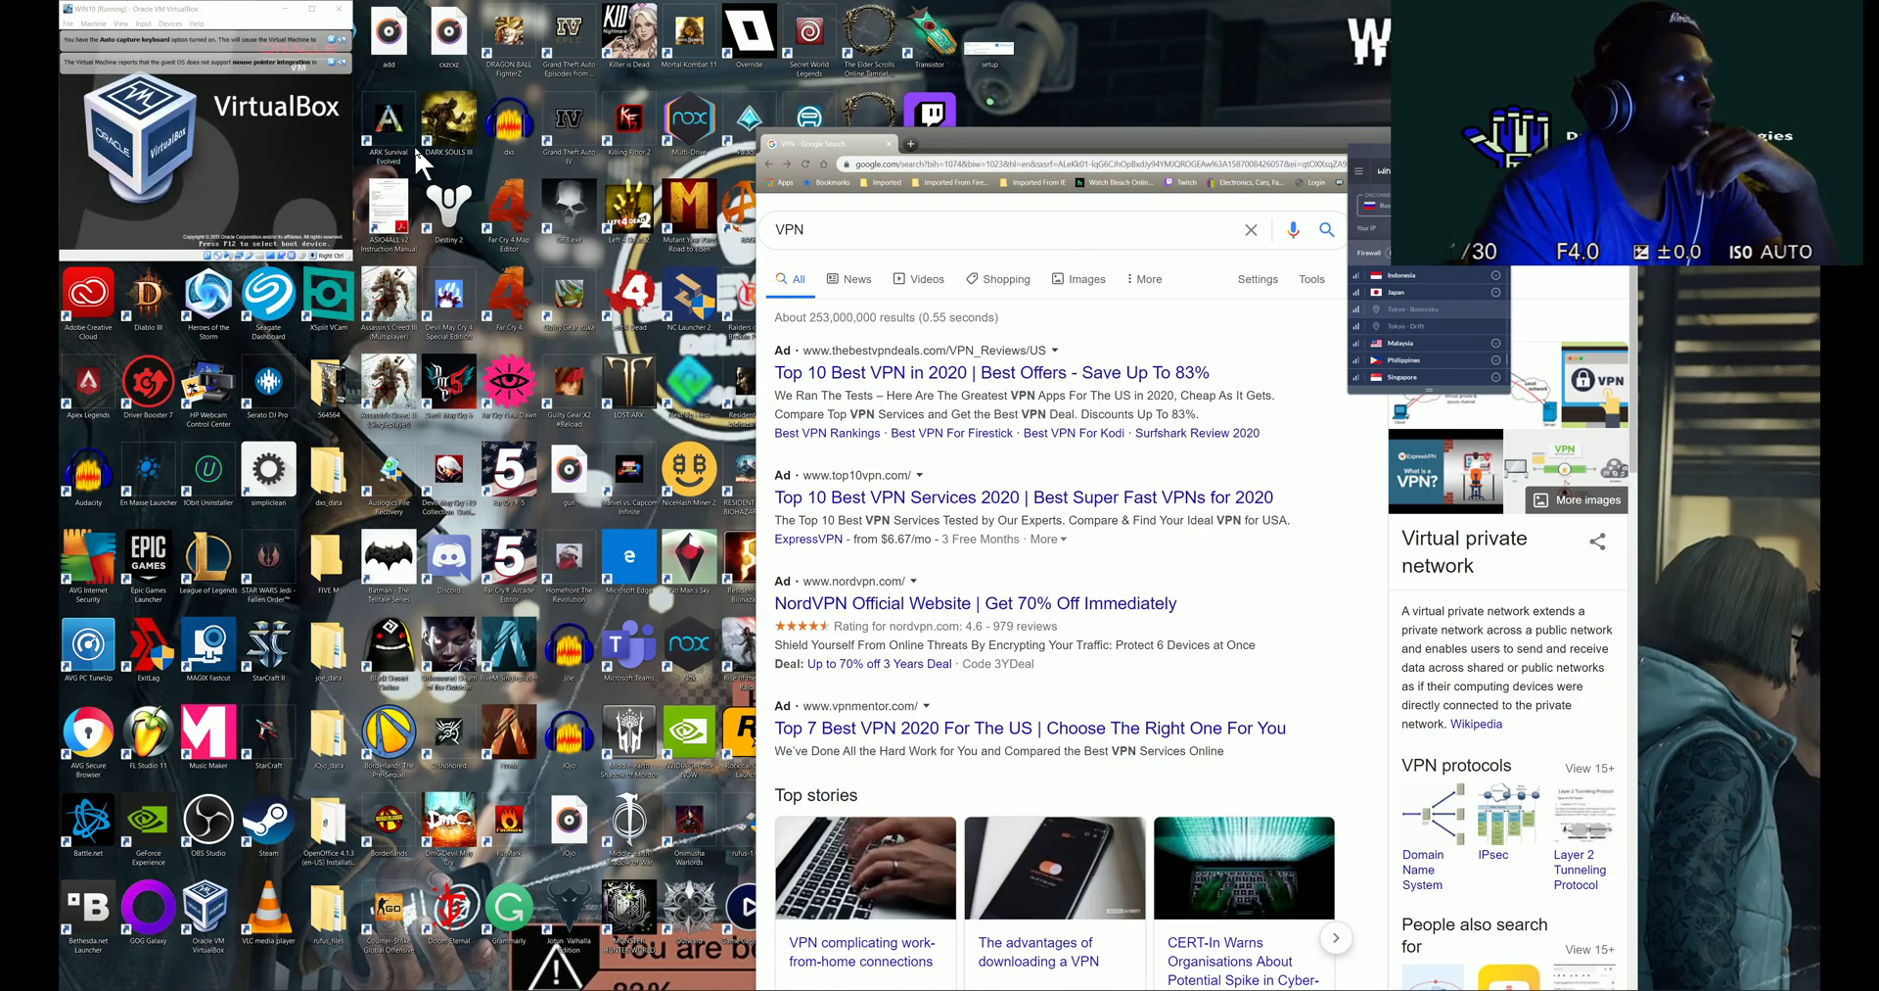
- Snap the VM window to the left half again with Chrome filling the right half
{"action": "left_click_drag", "start_coordinate": [61, 99], "coordinate": [58, 100]}
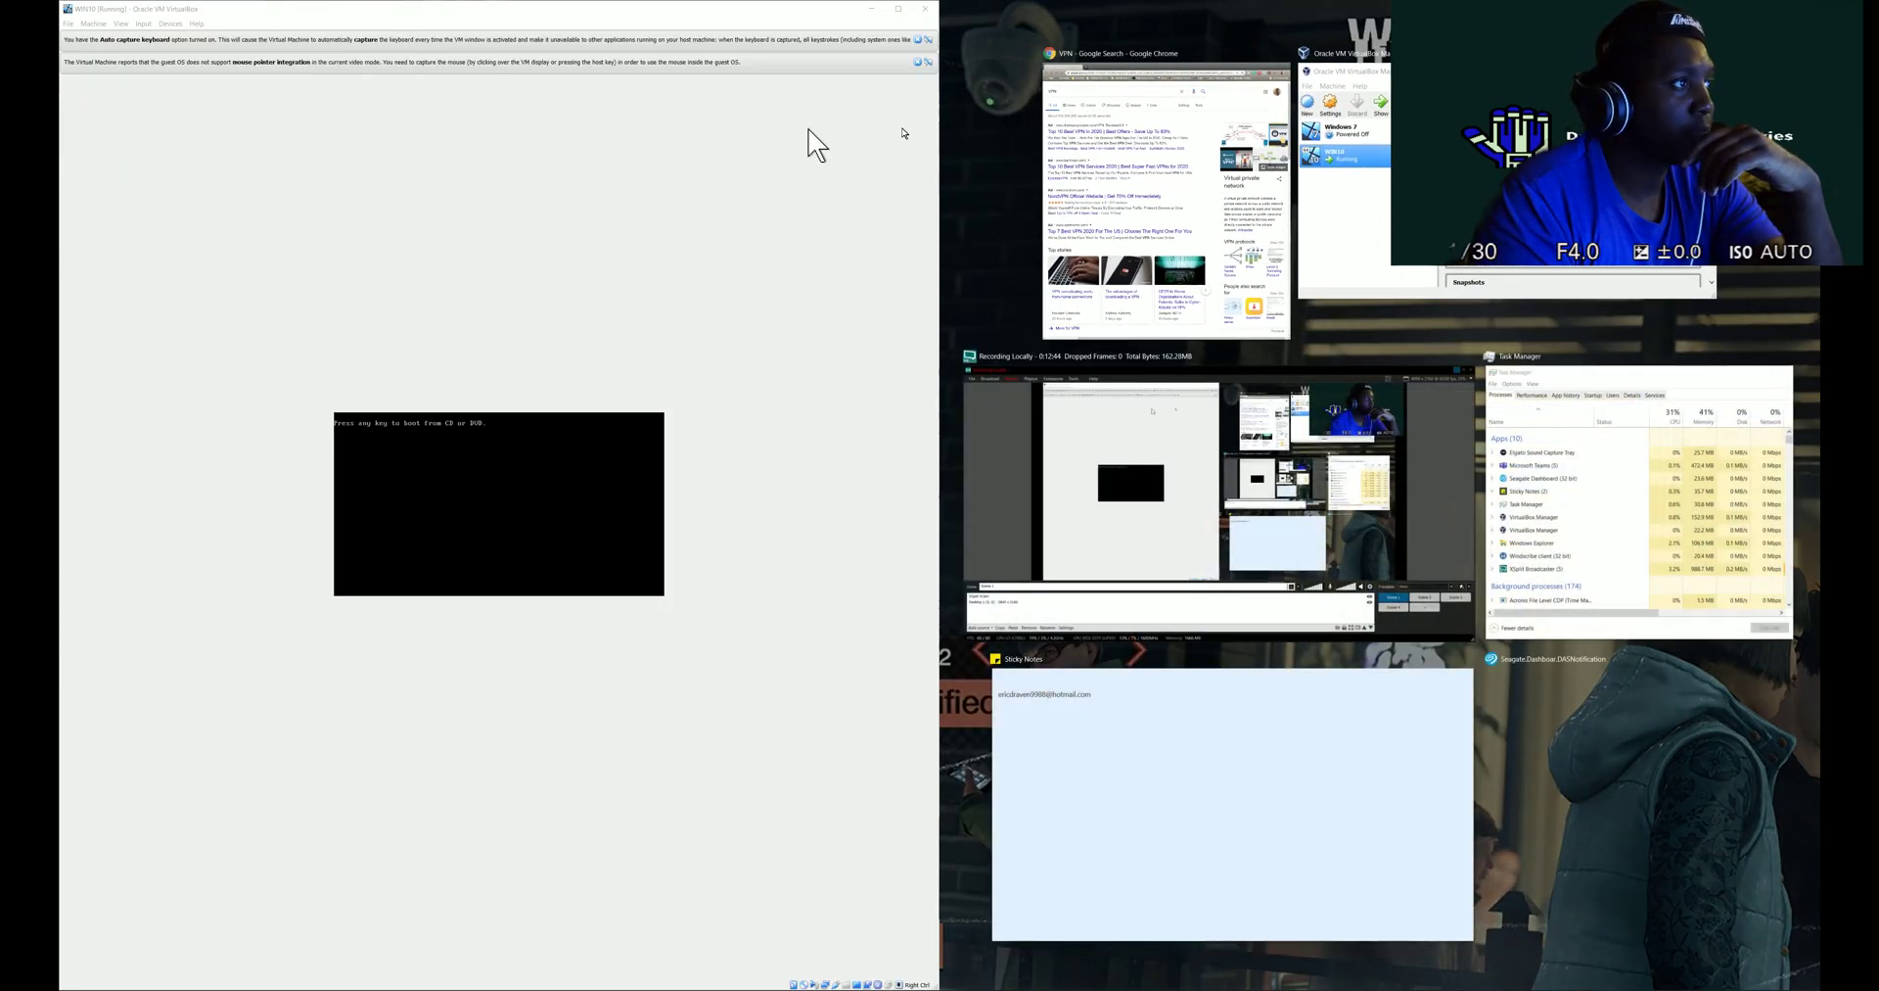
{"action": "left_click", "coordinate": [1133, 227]}
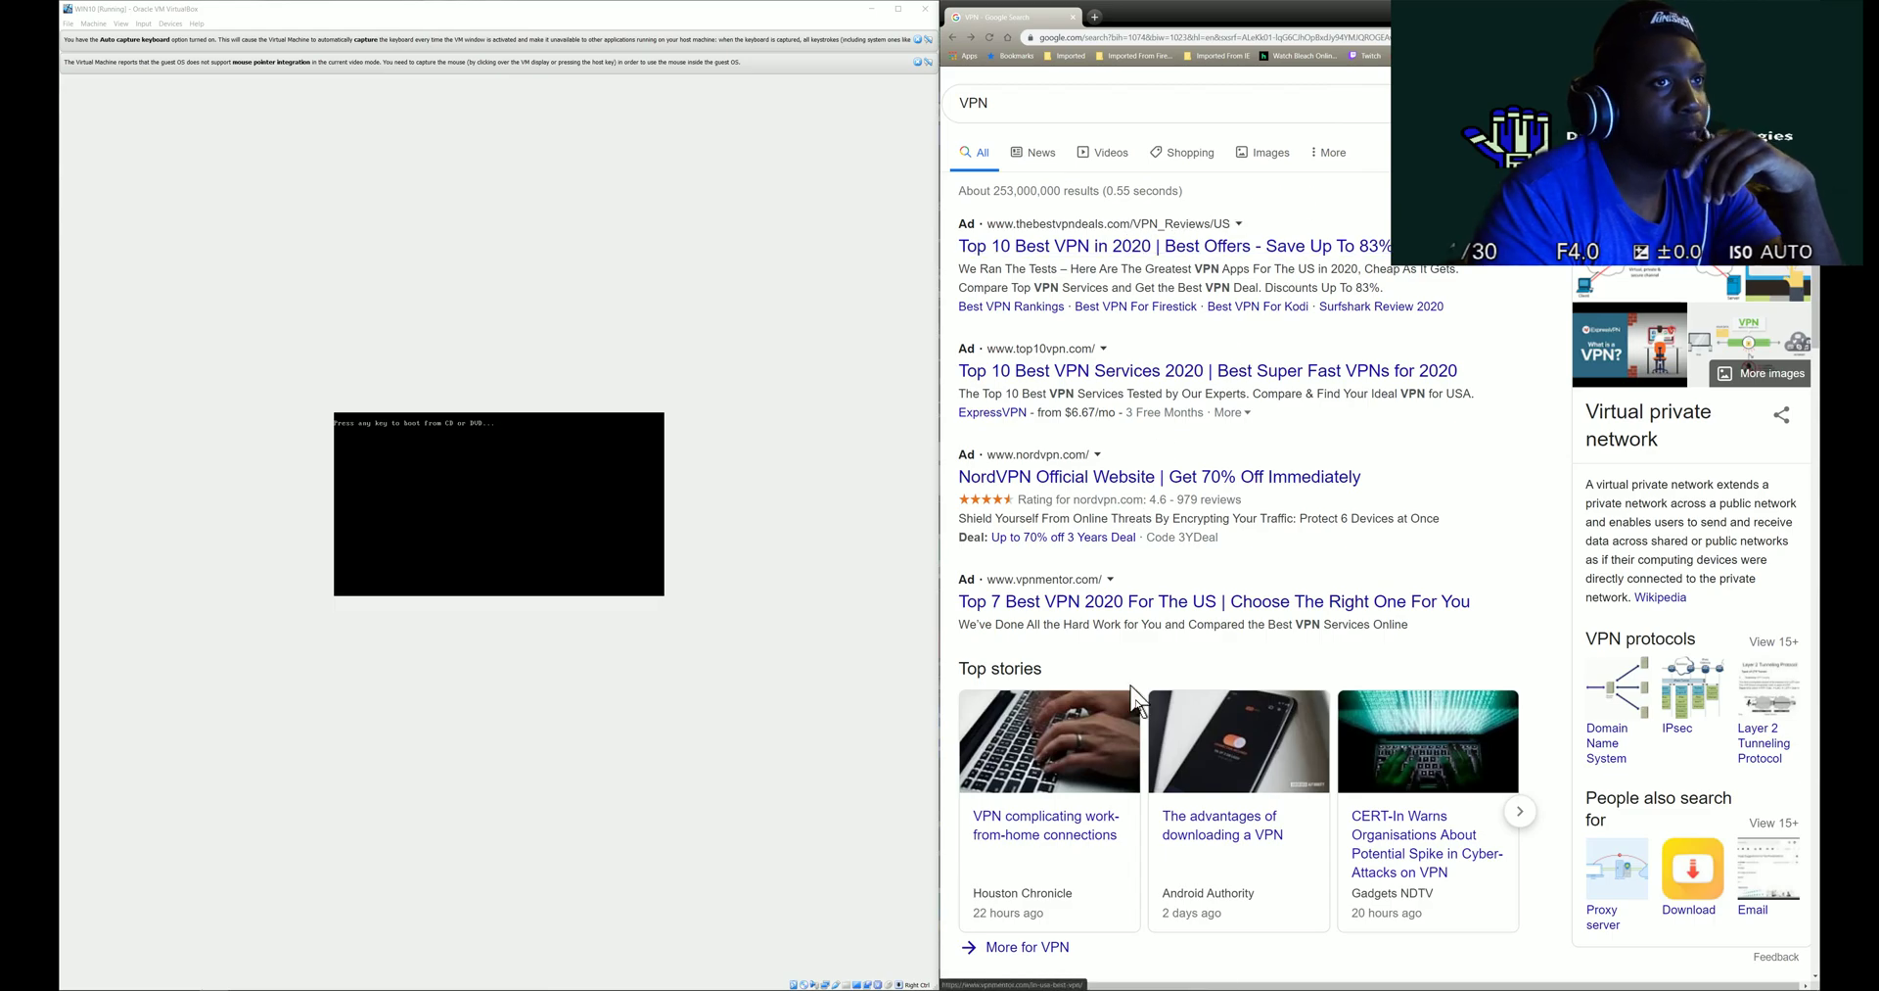
{"action": "mouse_move", "coordinate": [712, 984]}
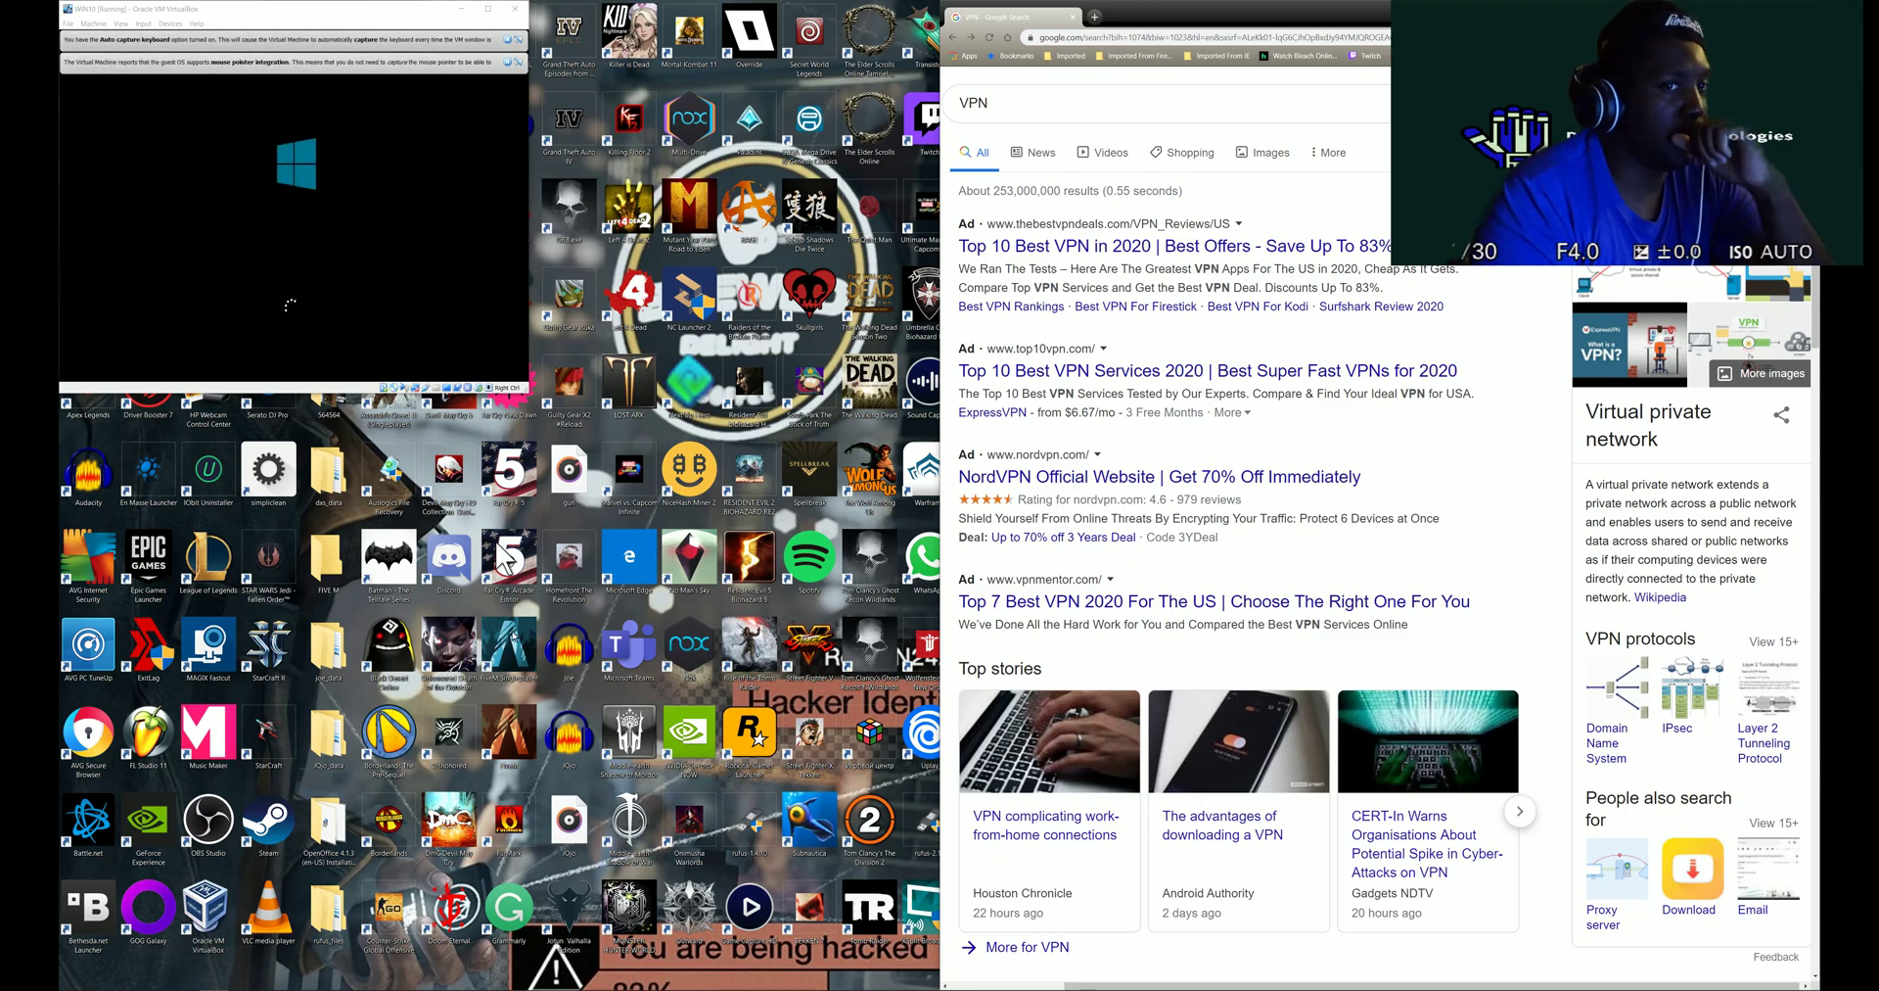
{"action": "left_click", "coordinate": [498, 975]}
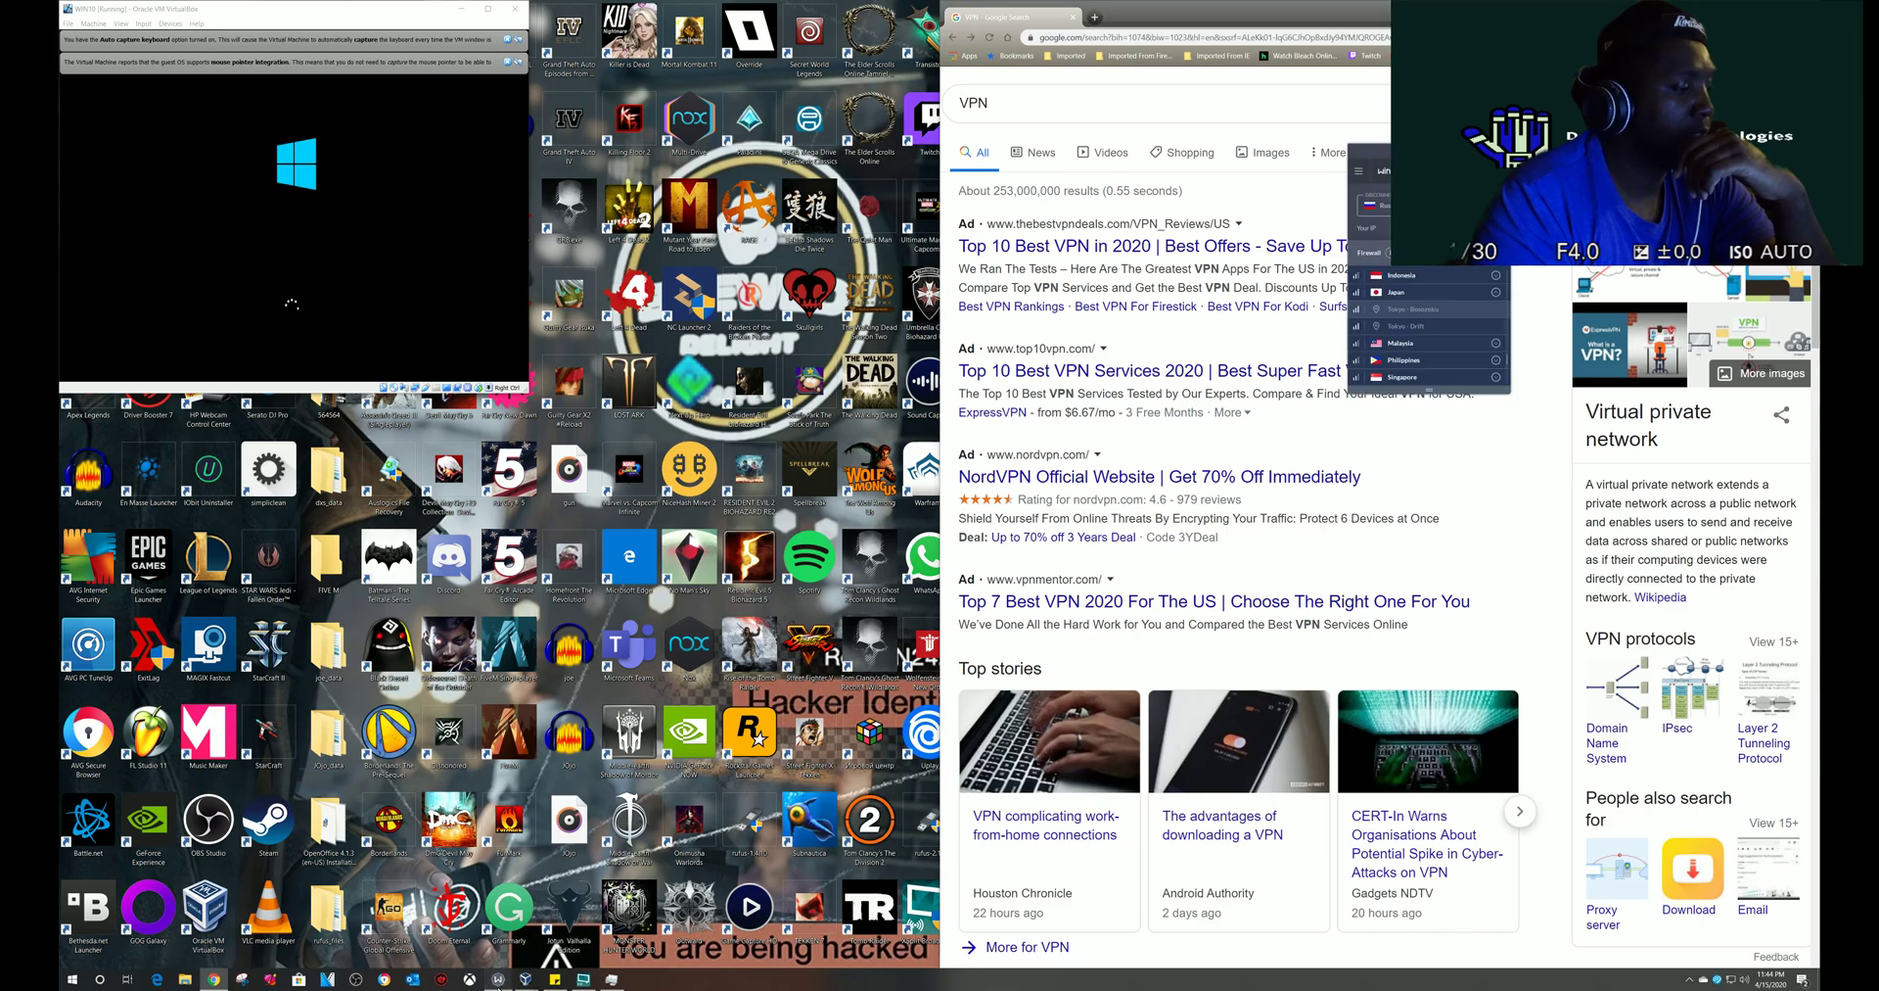
{"action": "scroll", "coordinate": [1458, 364], "scroll_direction": "down", "scroll_amount": 5}
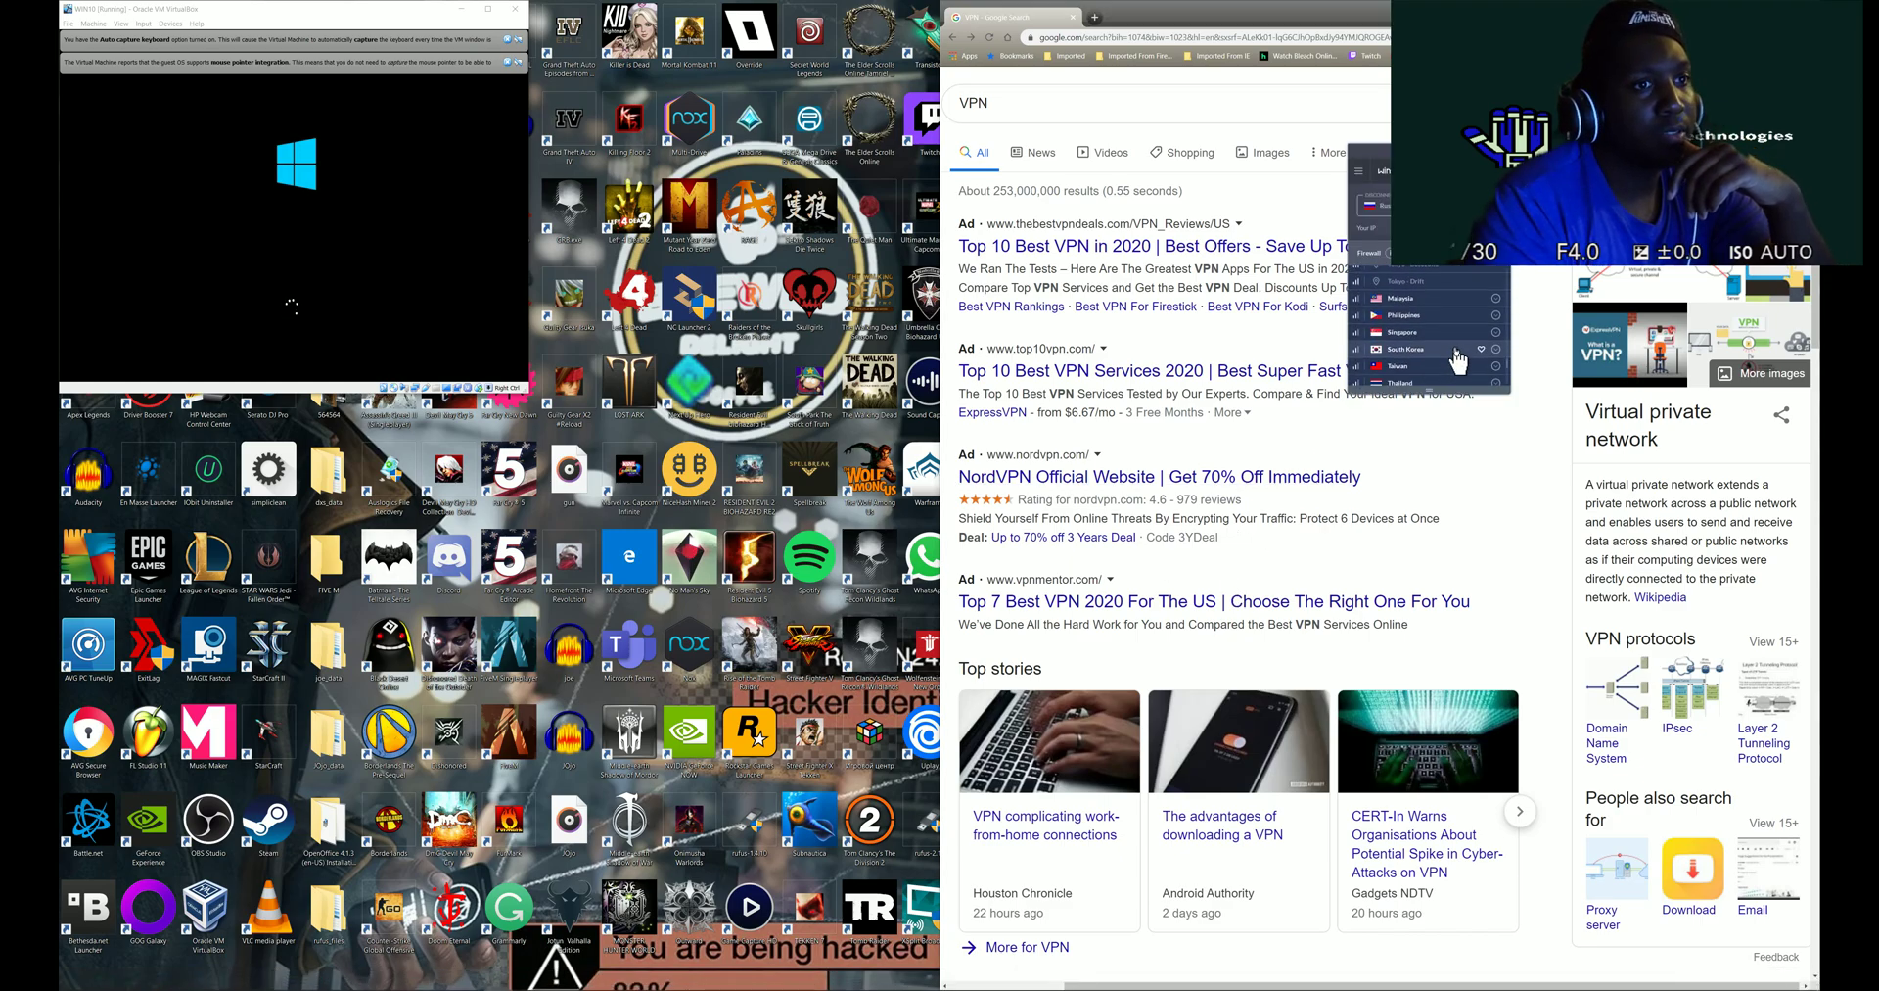
{"action": "left_click", "coordinate": [1416, 303]}
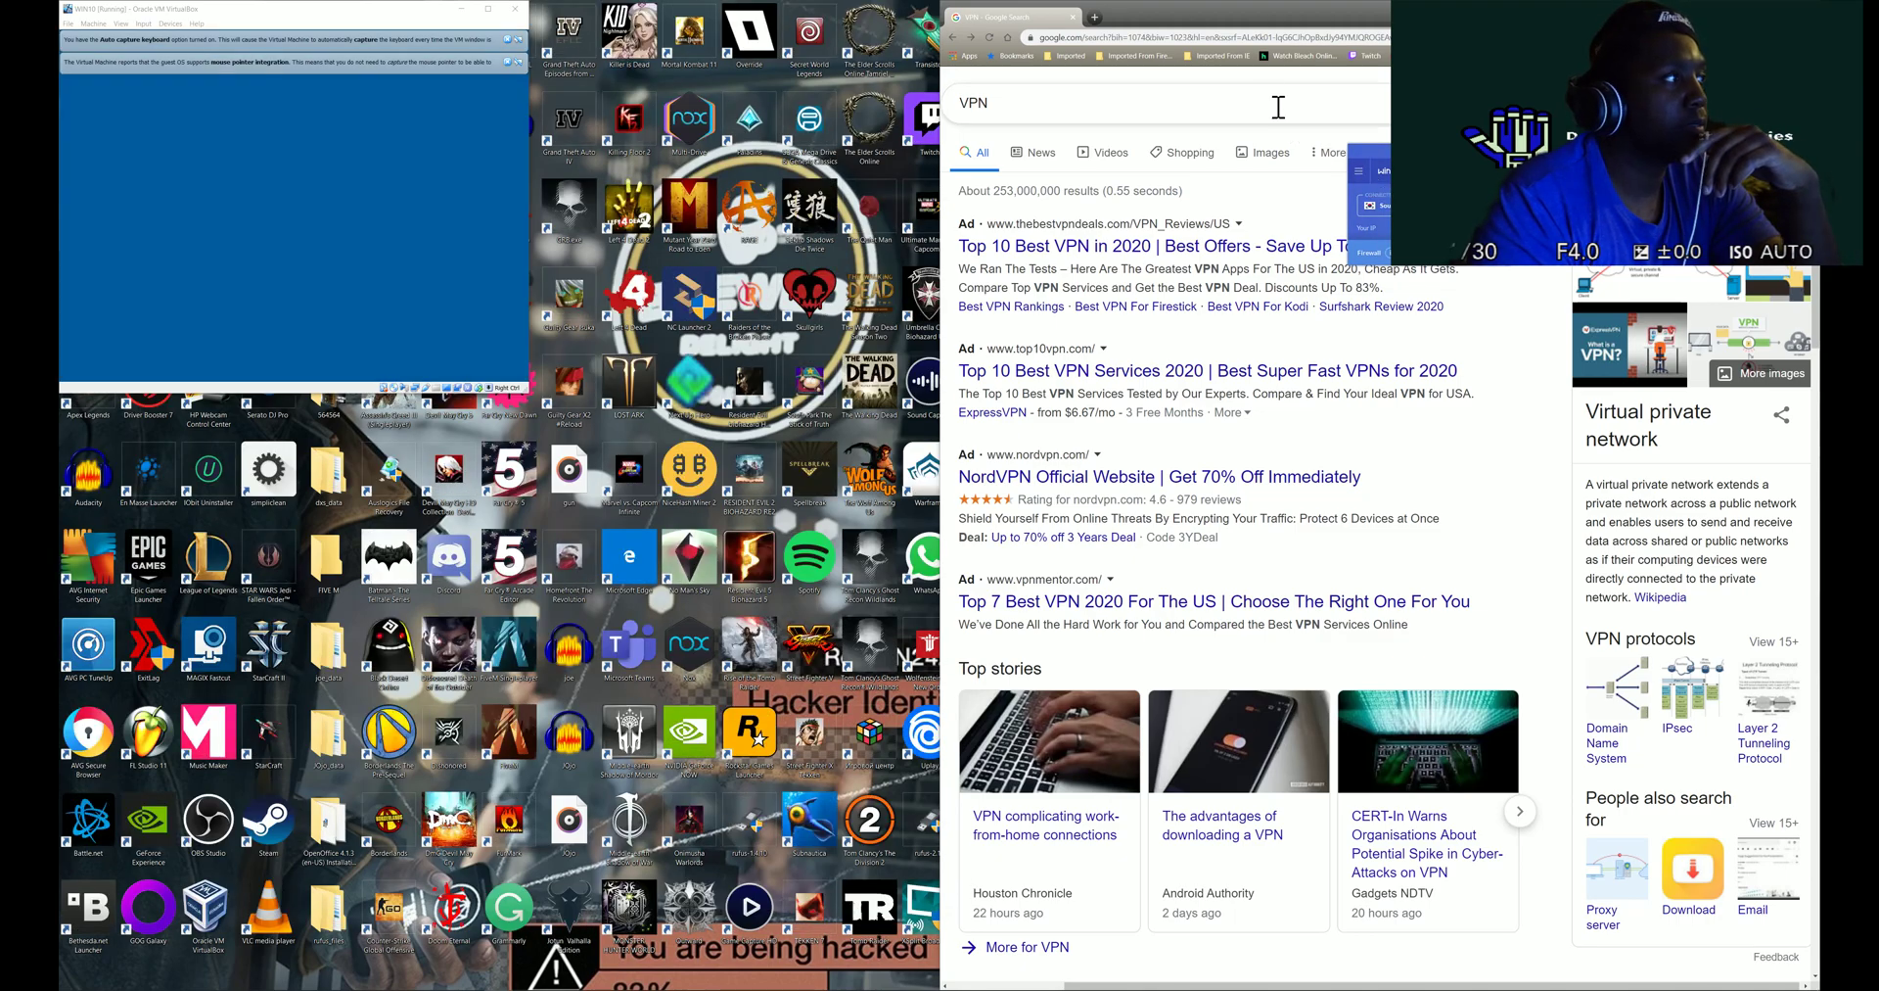
{"action": "left_click", "coordinate": [1241, 41]}
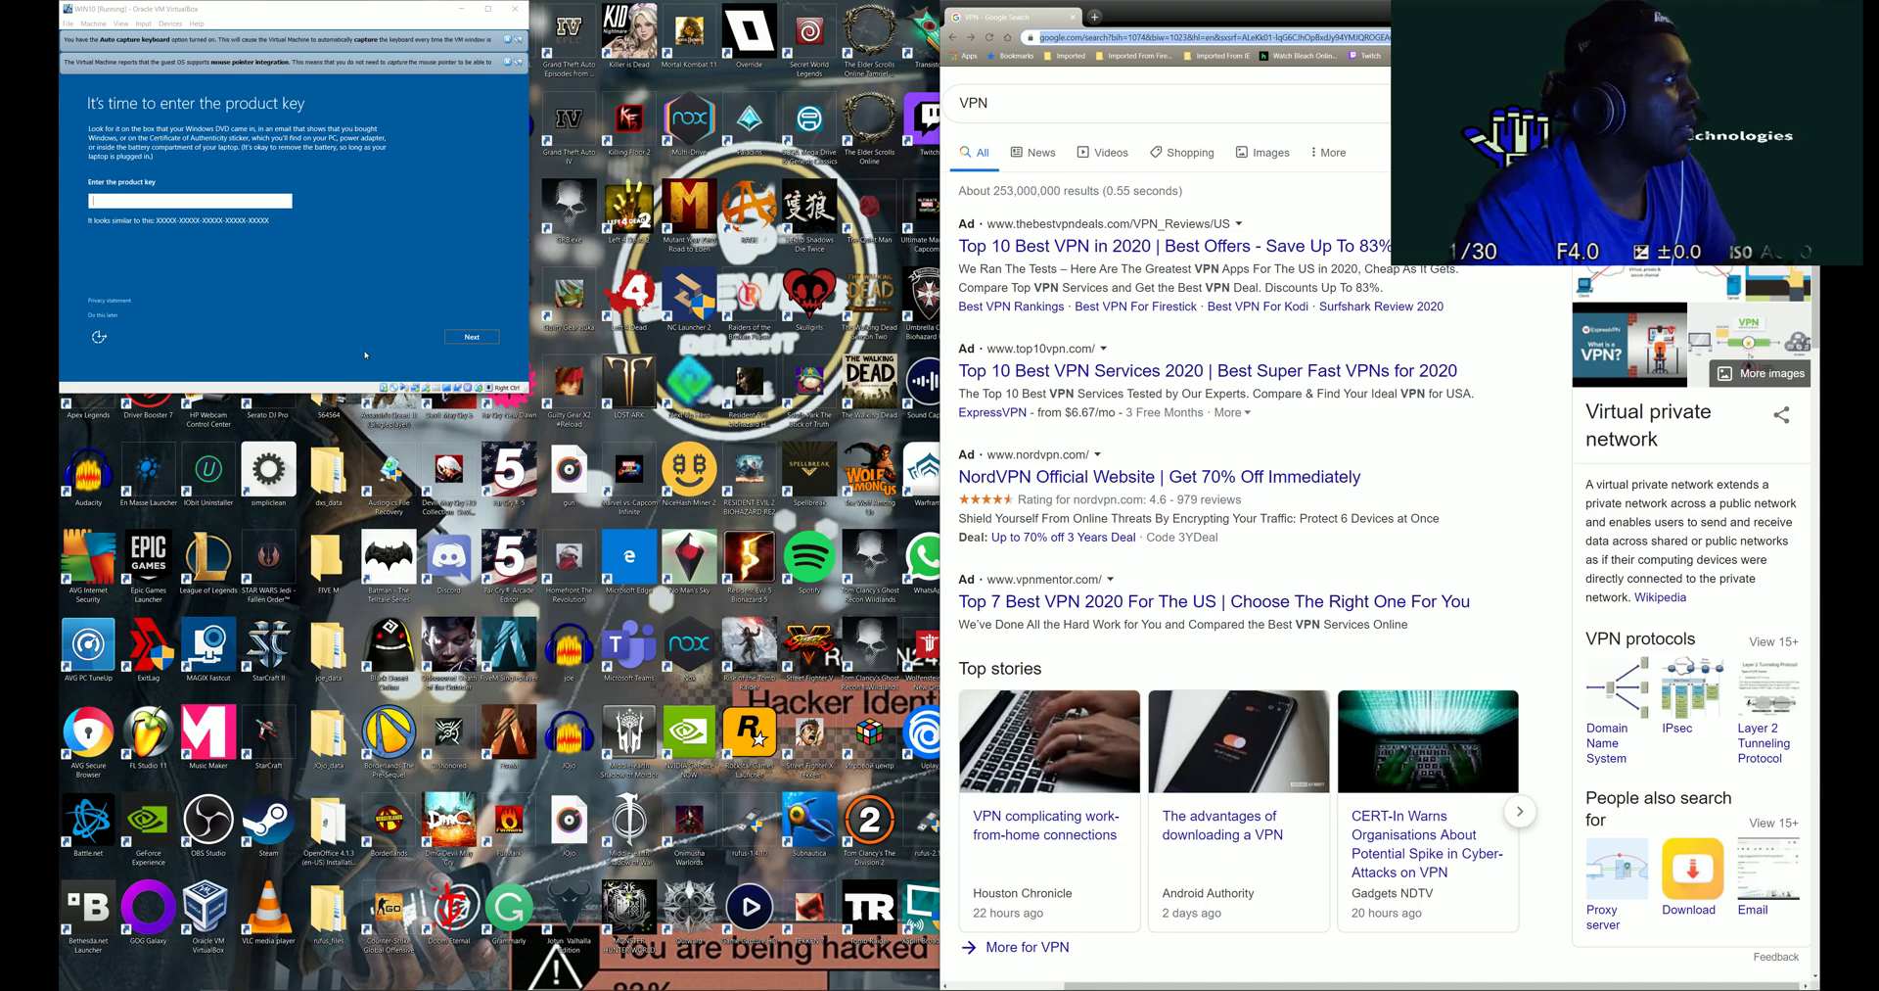
- Skip the product key with 'Do this later', then search the web for facebook from Chrome's address bar
{"action": "left_click", "coordinate": [105, 315]}
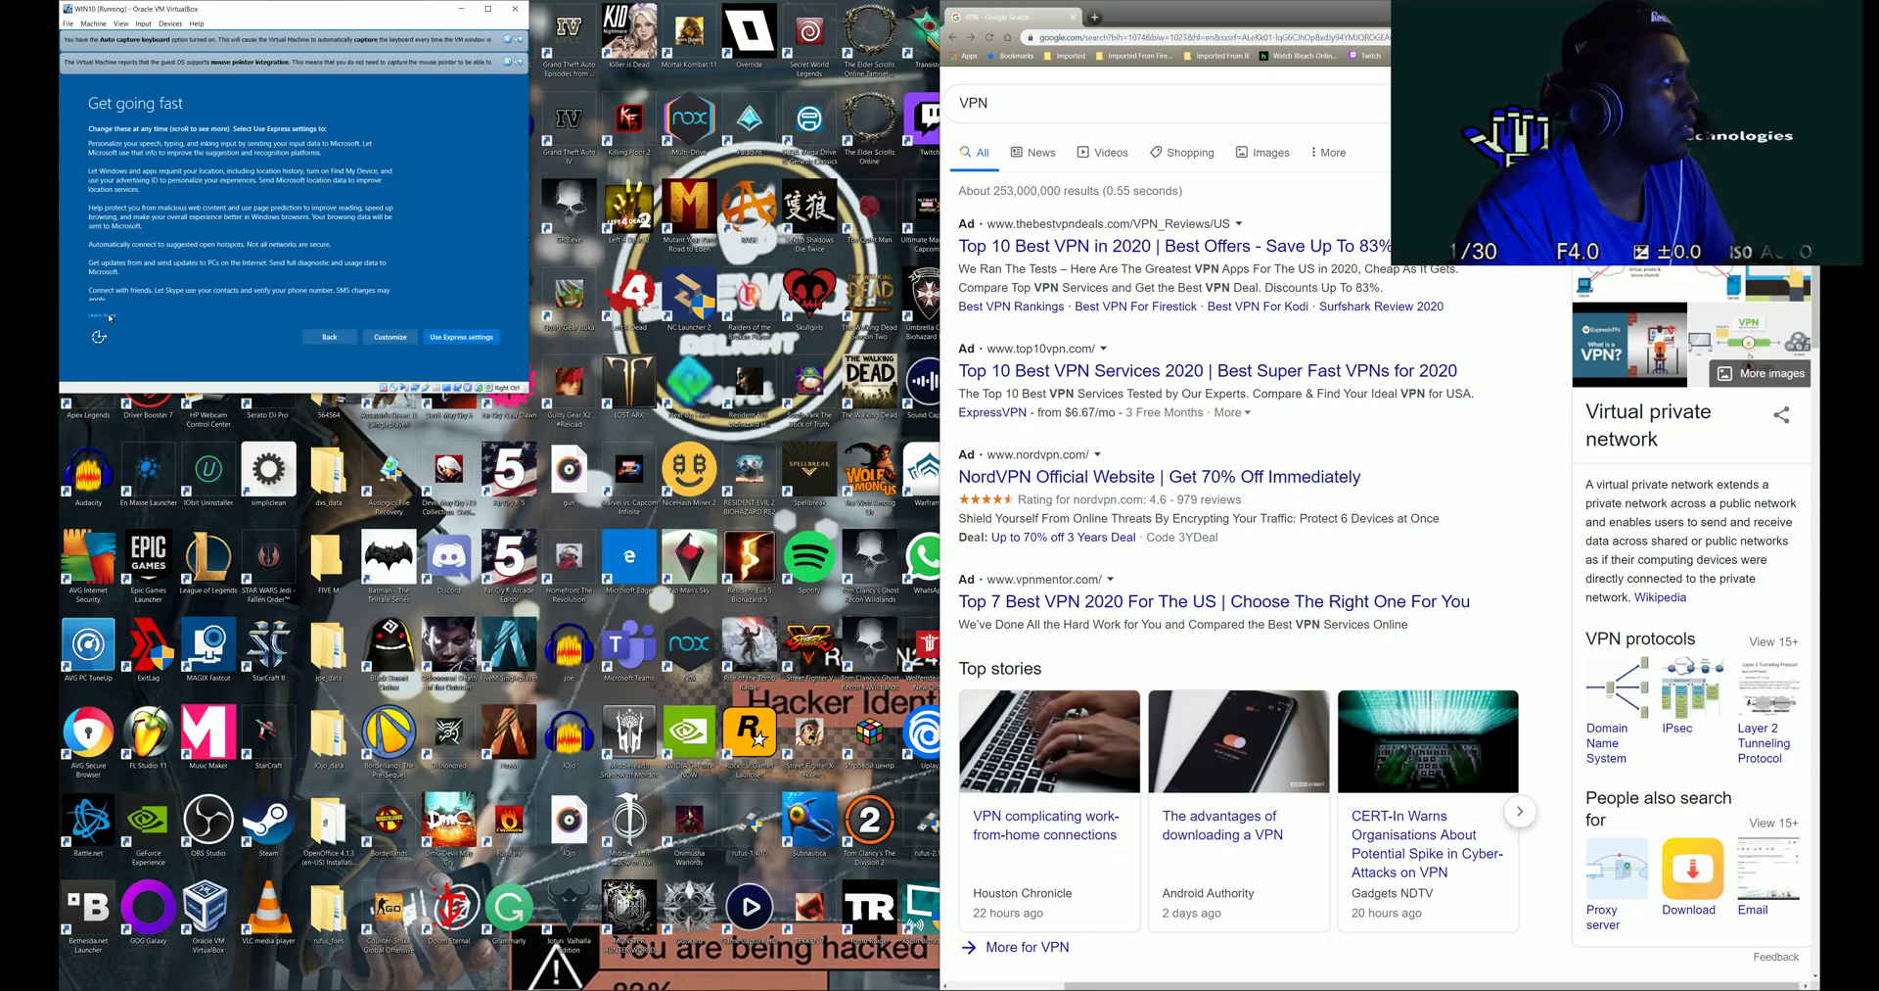
{"action": "left_click", "coordinate": [1155, 39]}
{"action": "double_click", "coordinate": [1155, 40]}
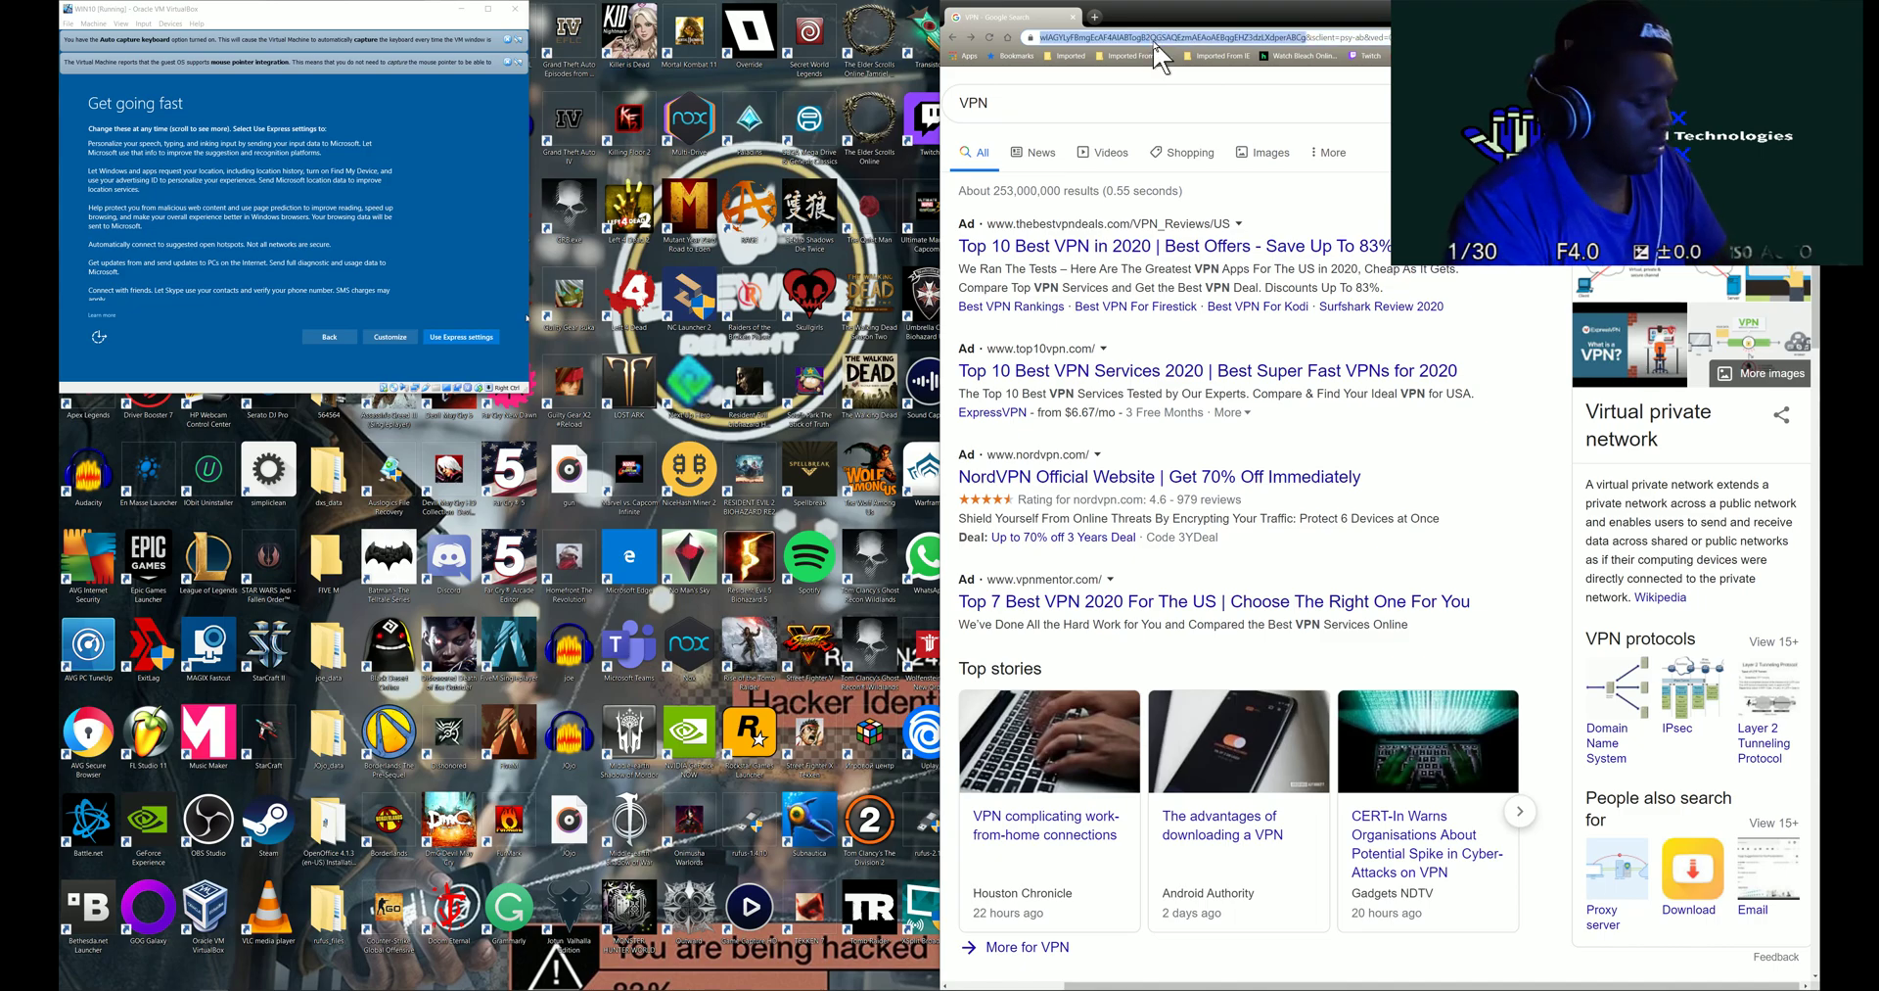
{"action": "key", "text": "ctrl+a"}
{"action": "type", "text": "face"}
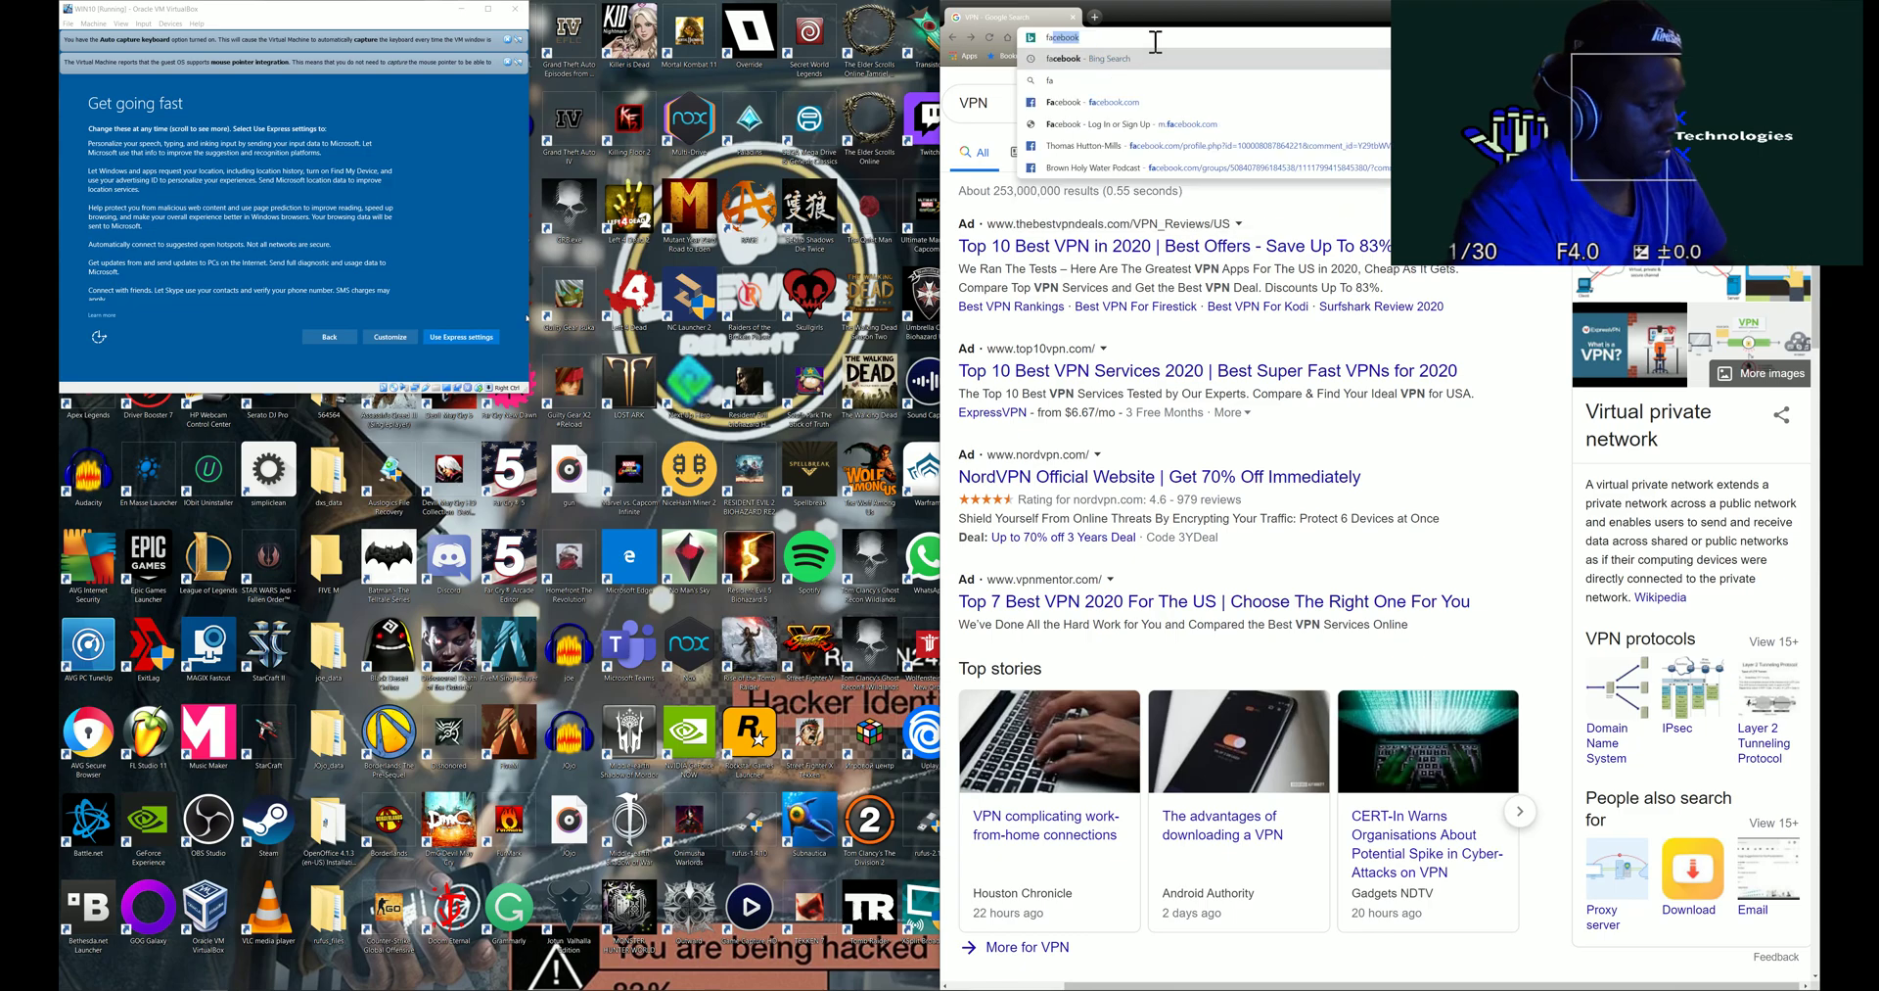
{"action": "key", "text": "Return"}
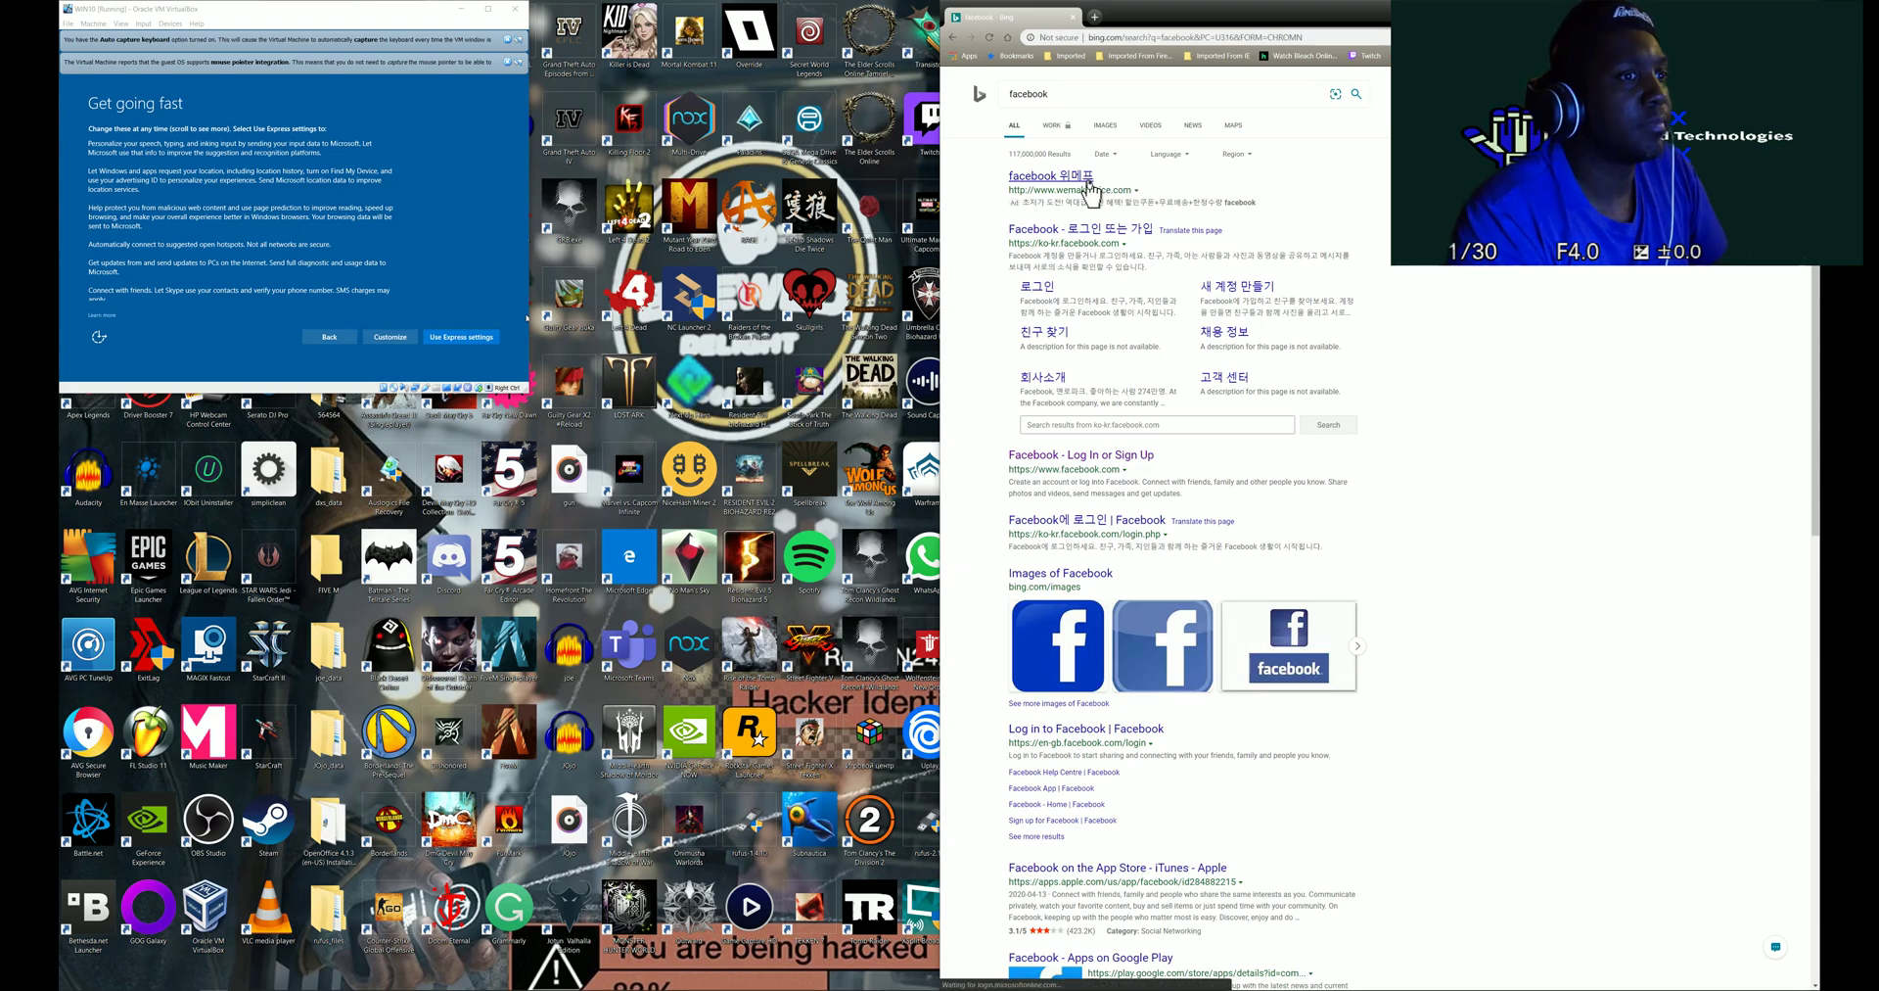
- Open the sponsored facebook result, move the Windscribe panel aside, and return to Bing's results
{"action": "left_click", "coordinate": [1089, 192]}
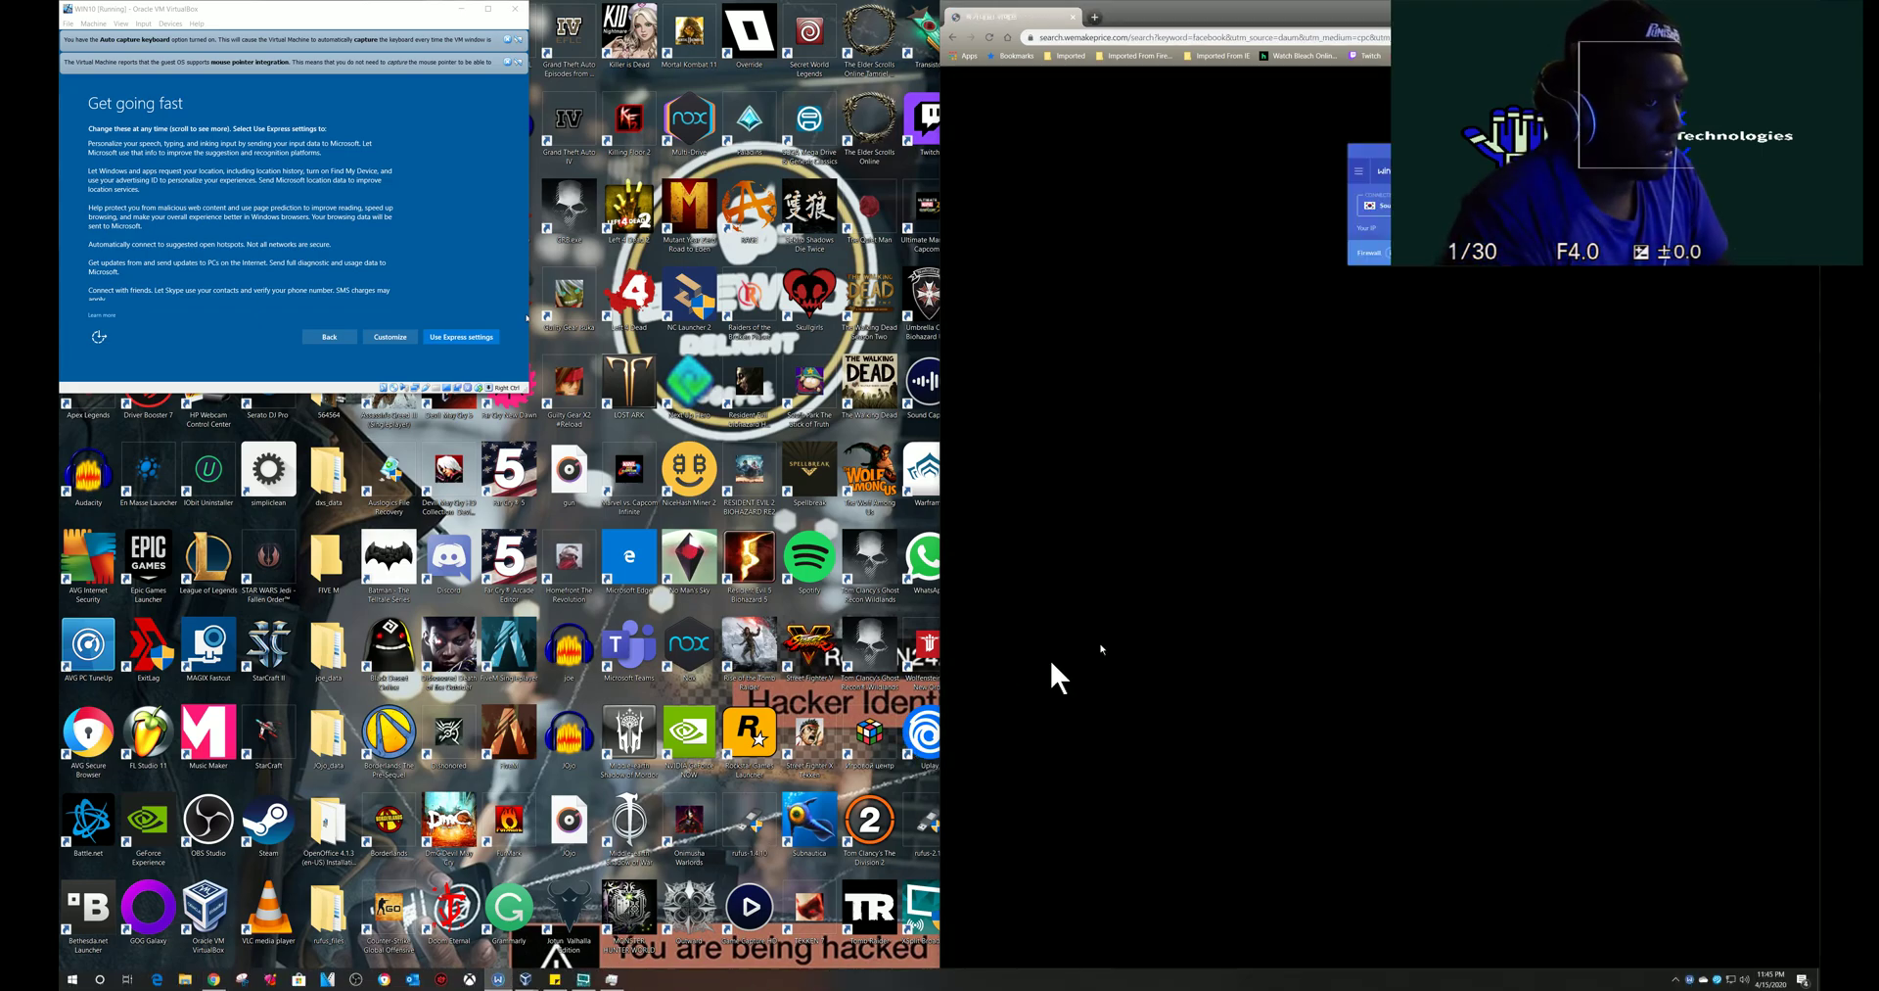
{"action": "left_click_drag", "start_coordinate": [1424, 162], "coordinate": [758, 167]}
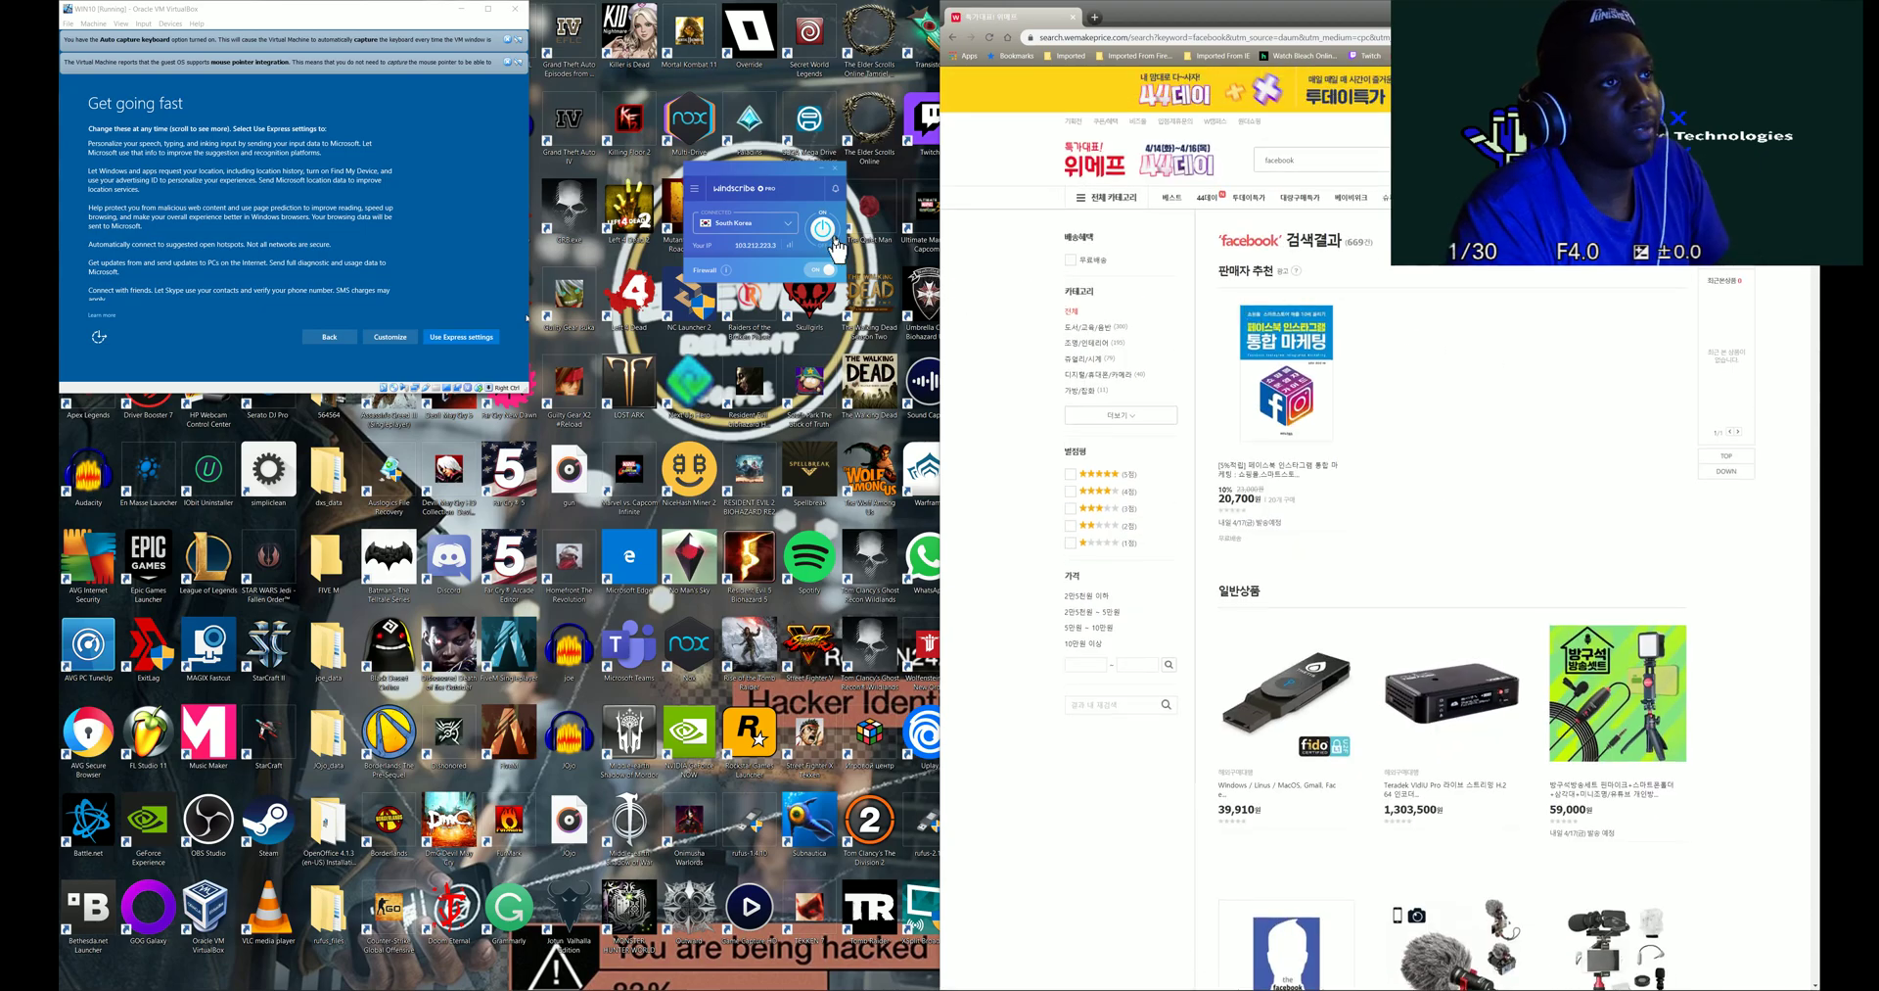
{"action": "key", "text": "alt+Left"}
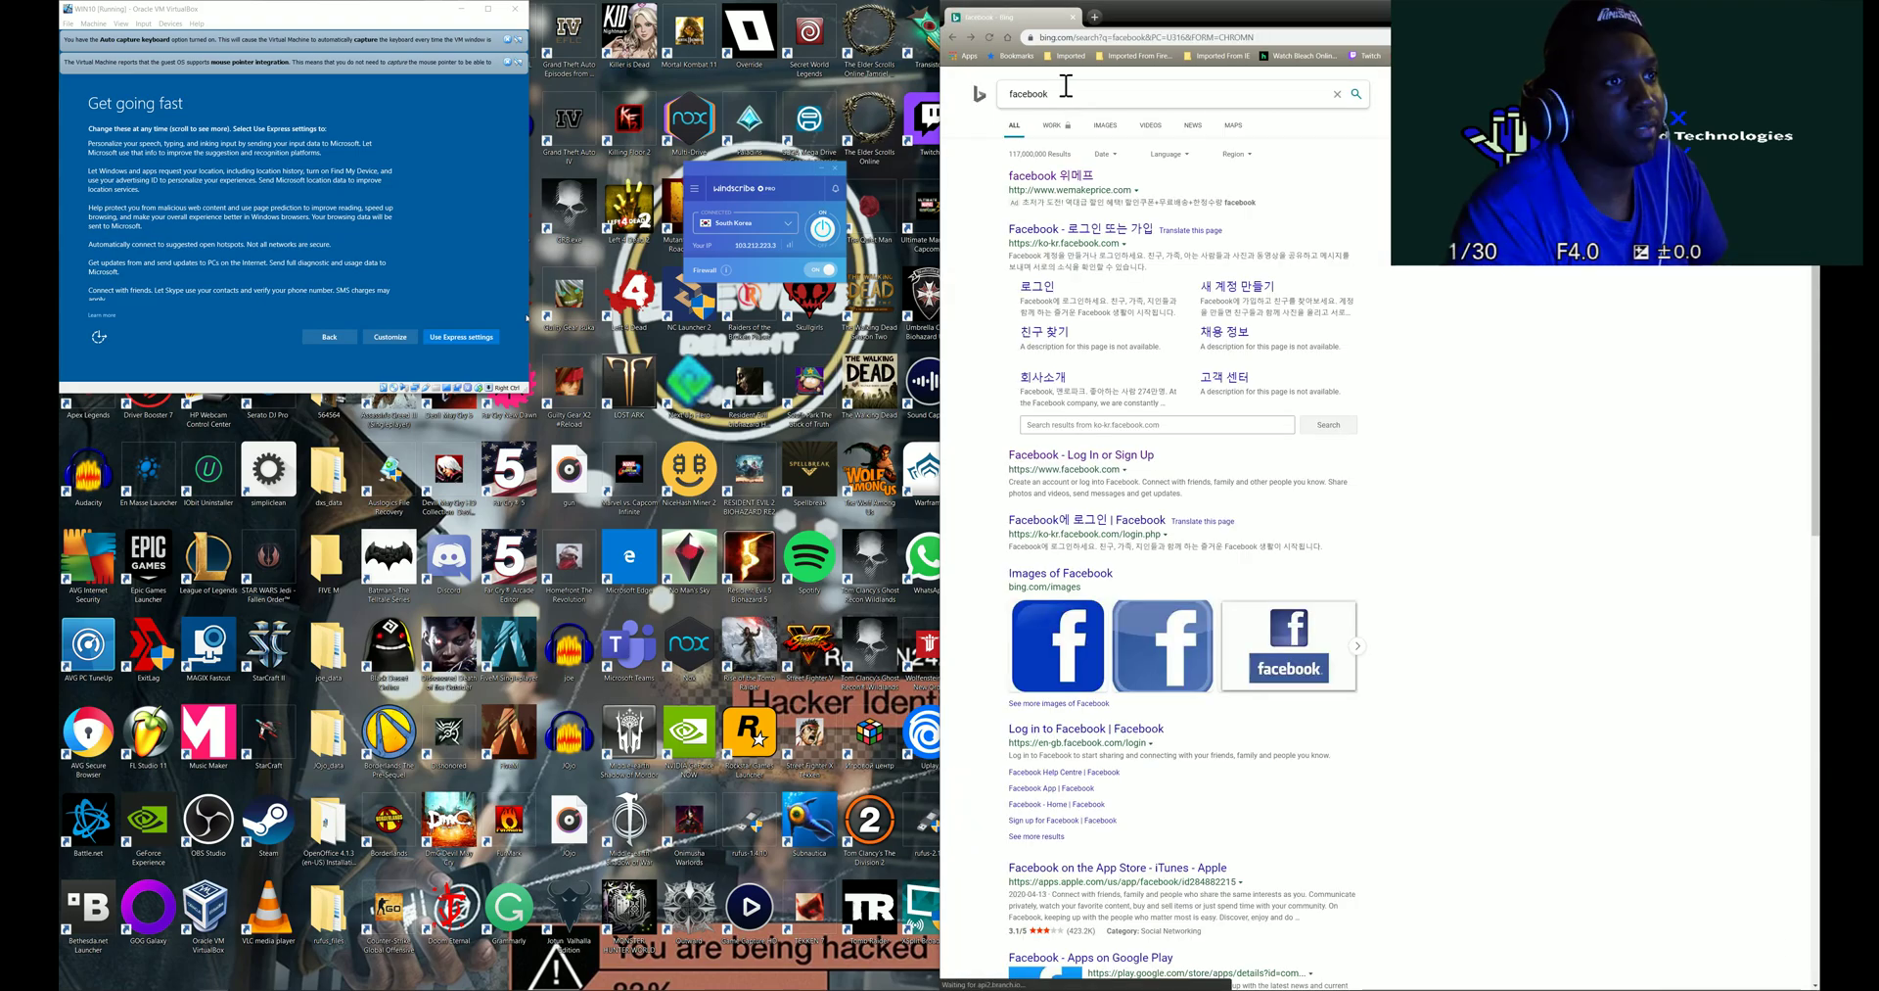
- View the Korean Facebook result in a new tab, close it, and add a new Bing tab
{"action": "left_click", "coordinate": [1062, 244]}
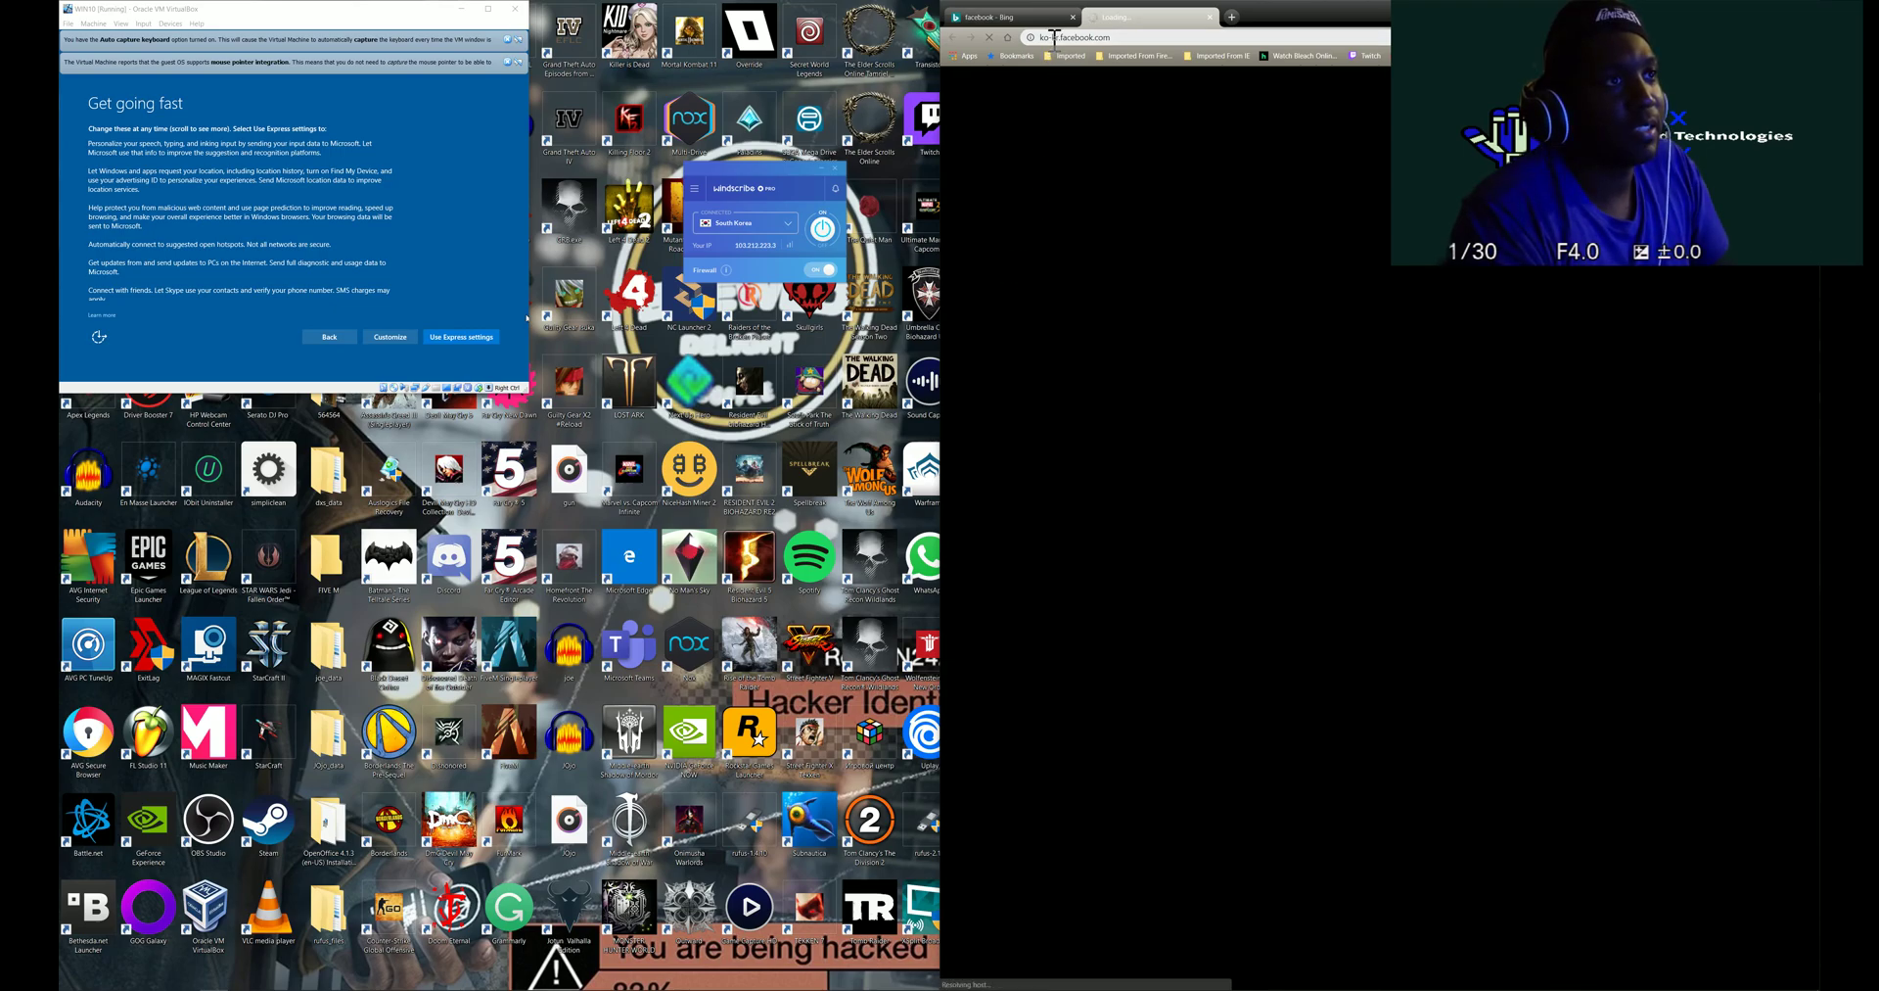
{"action": "left_click", "coordinate": [1023, 17]}
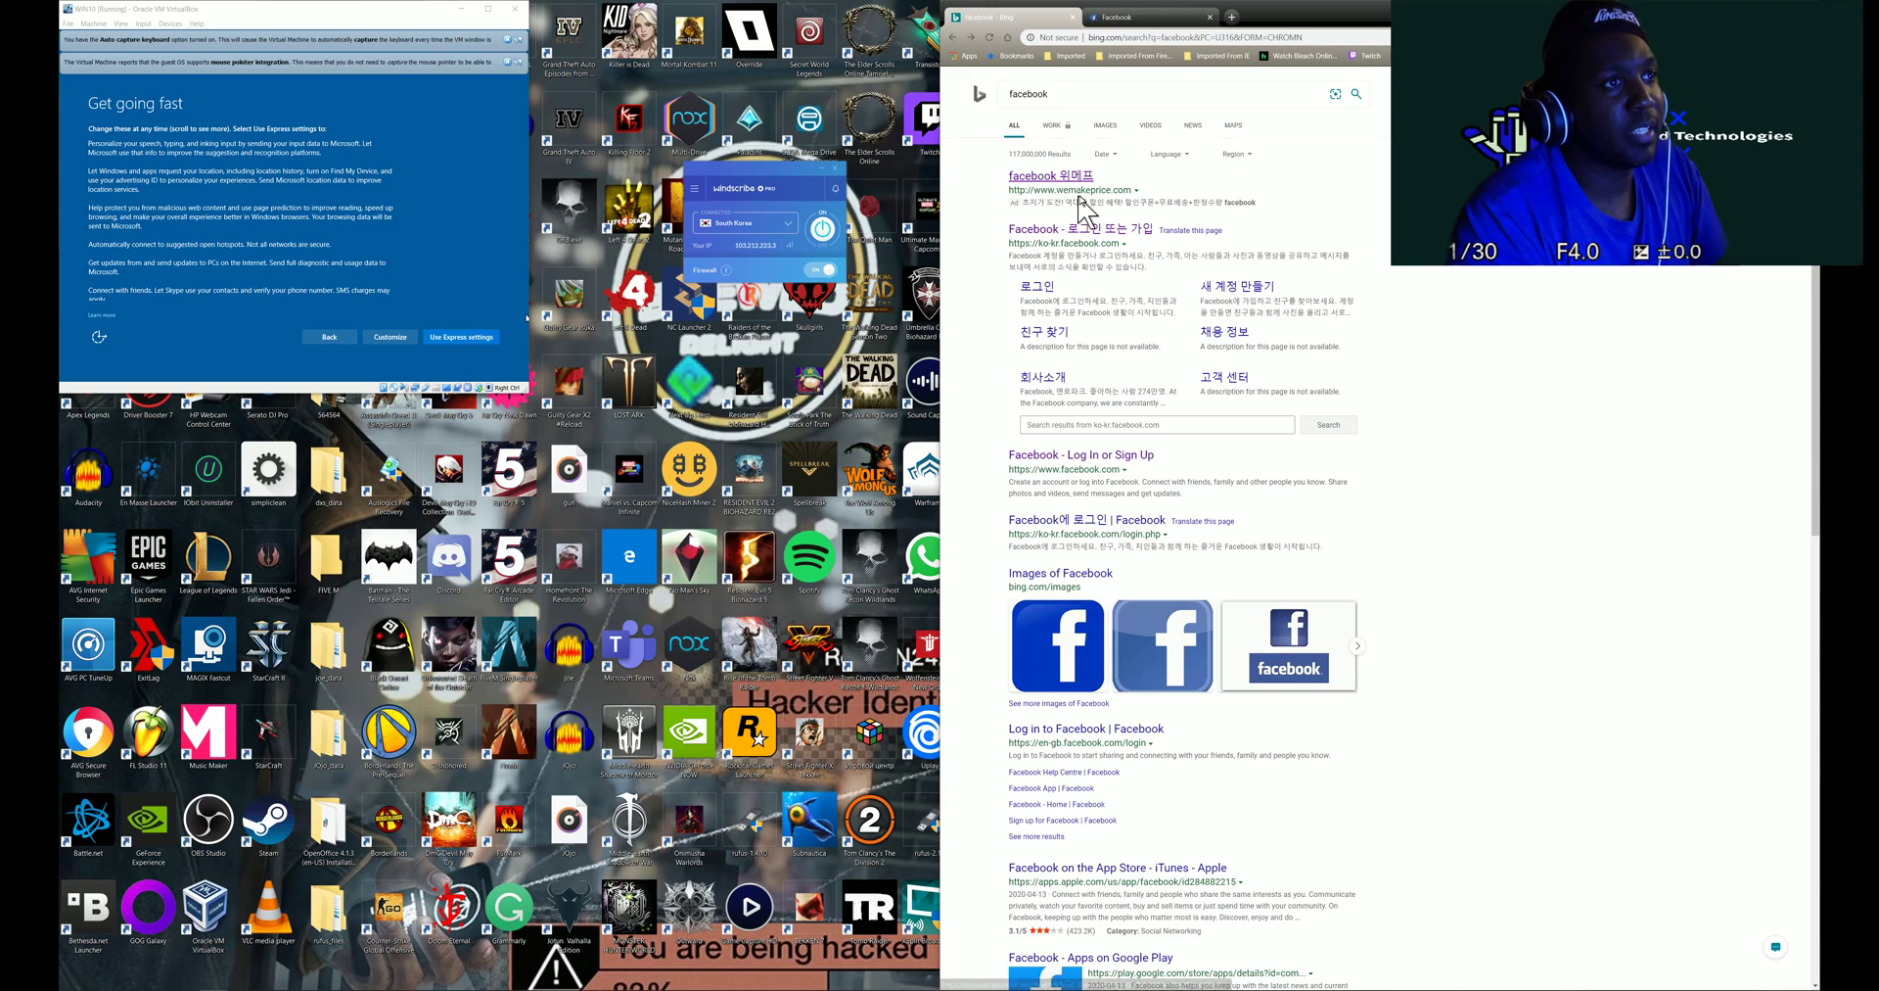
{"action": "left_click", "coordinate": [1126, 17]}
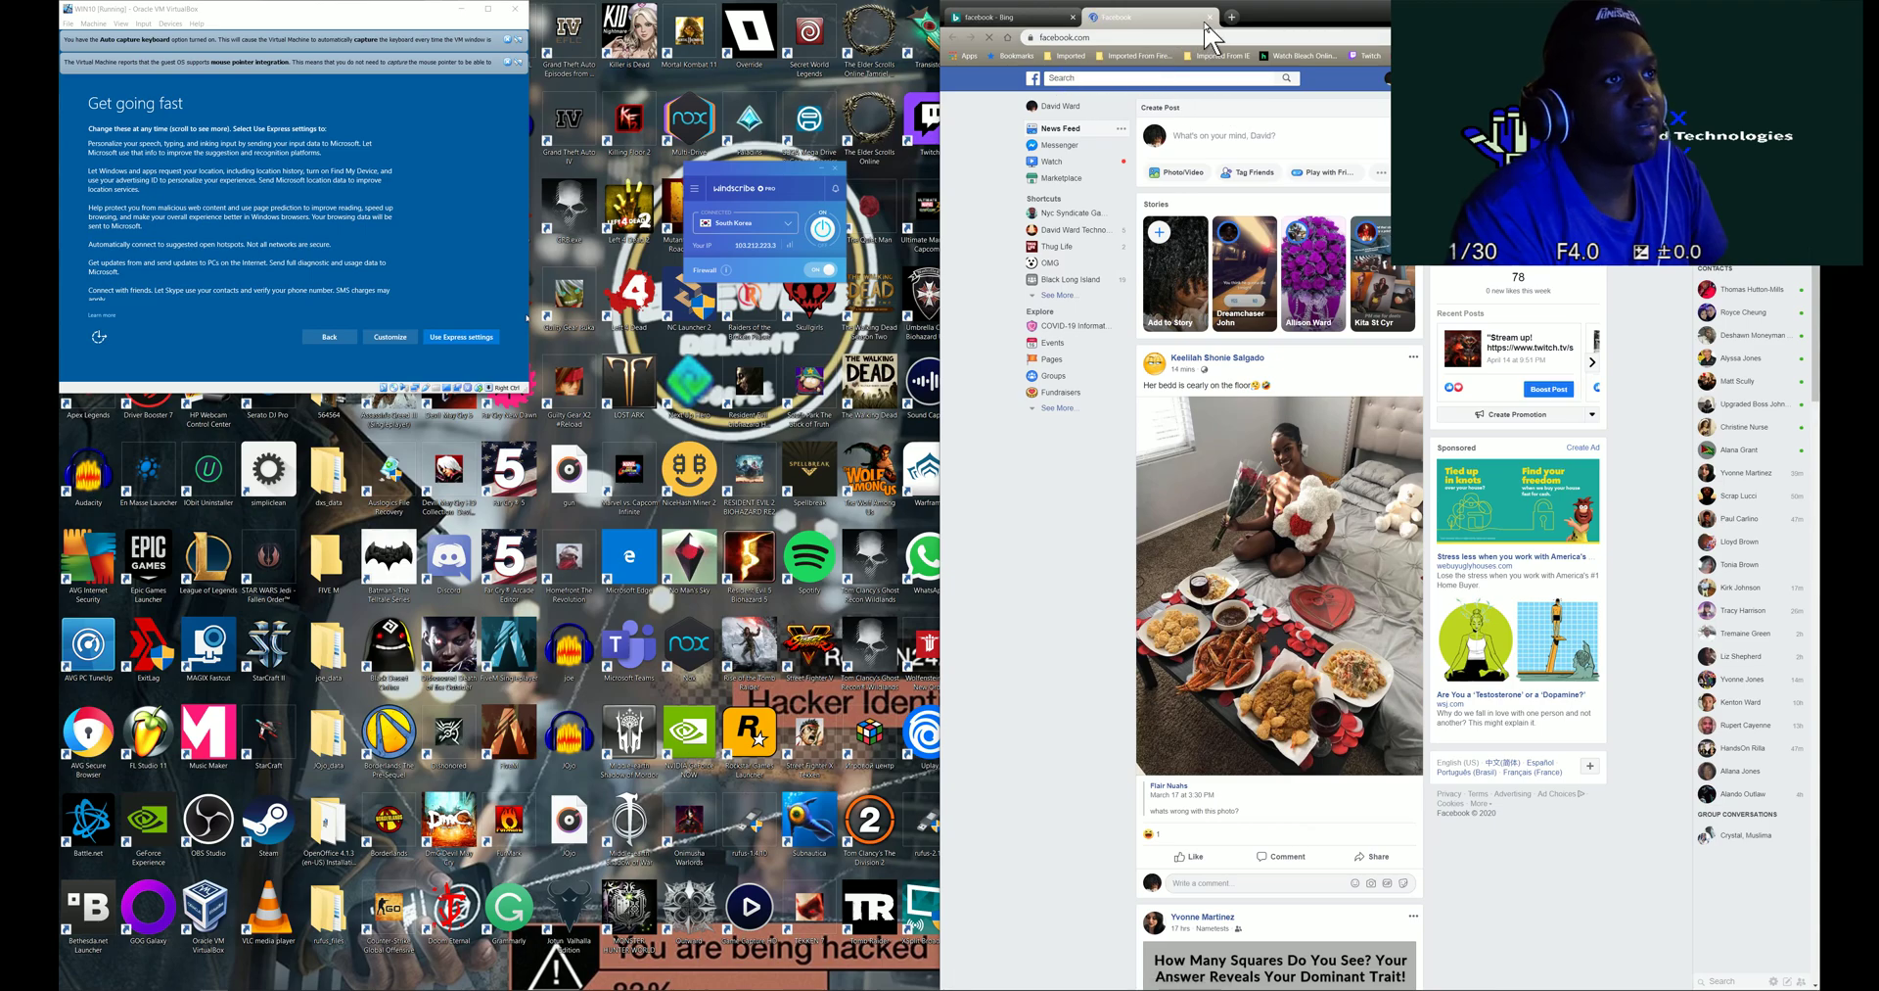
{"action": "left_click", "coordinate": [1212, 18]}
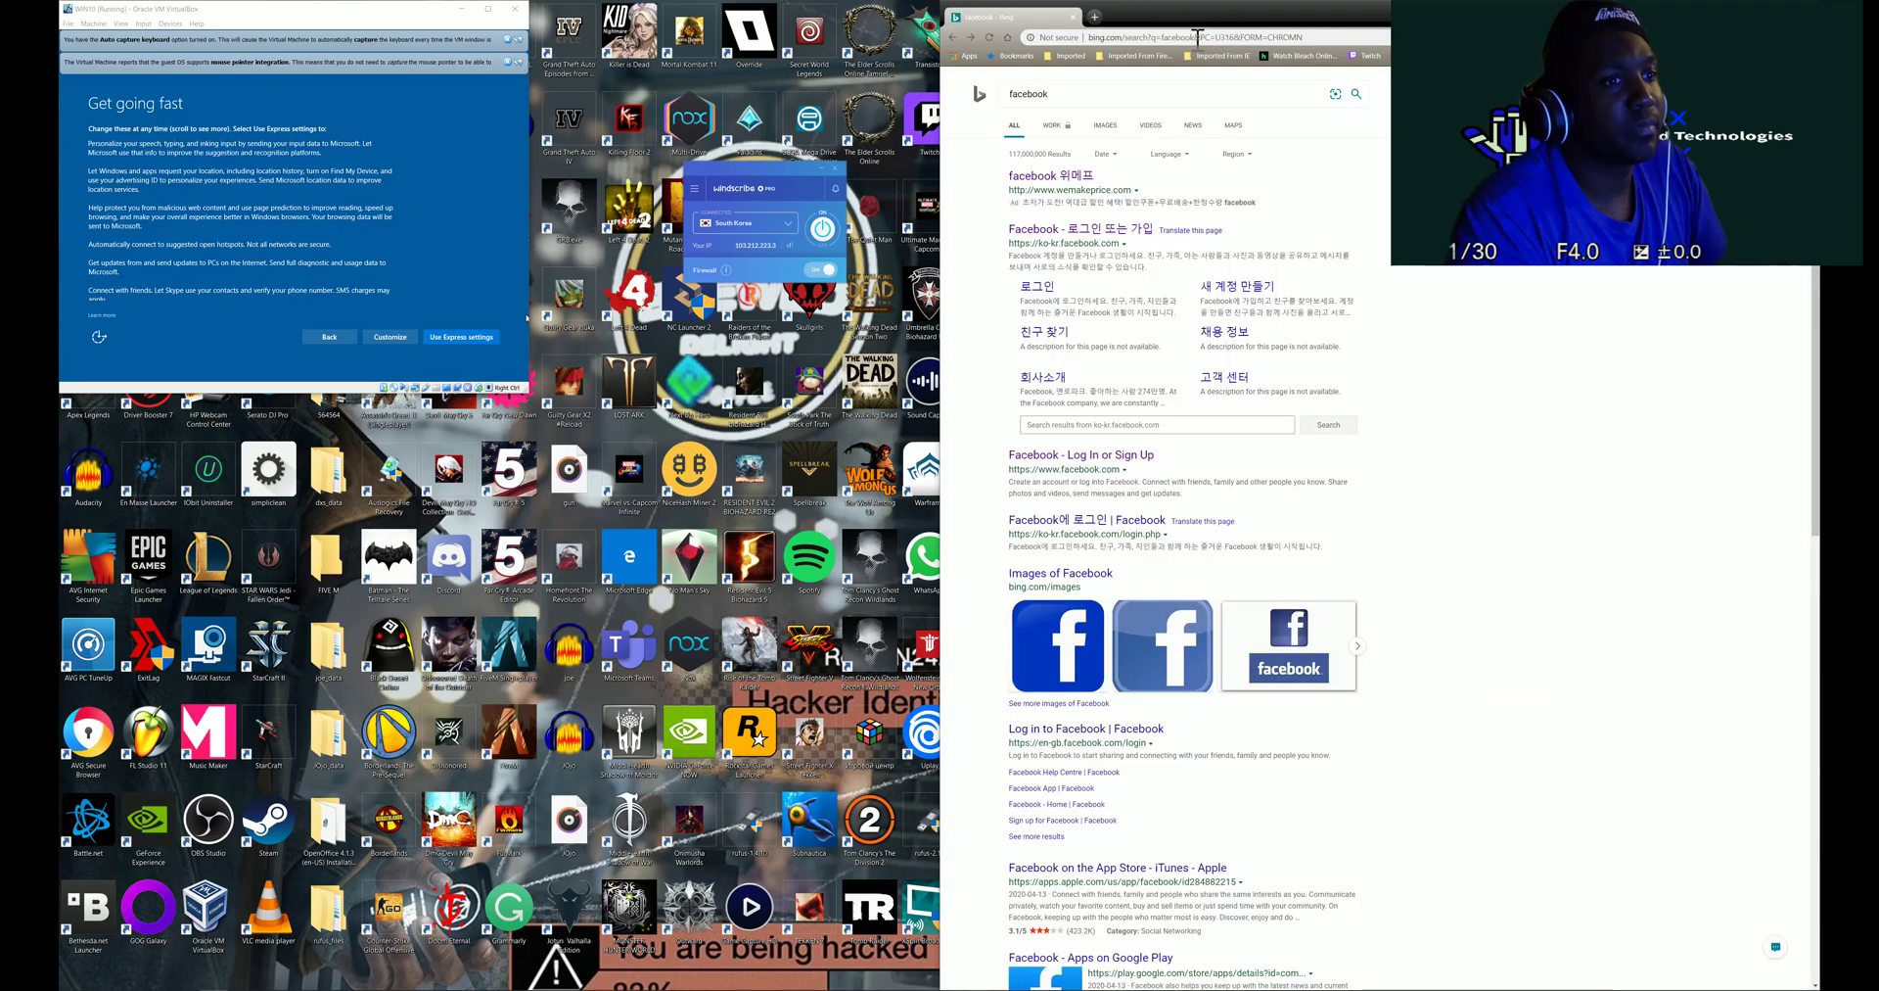
{"action": "left_click", "coordinate": [1096, 21]}
{"action": "left_click", "coordinate": [1019, 21]}
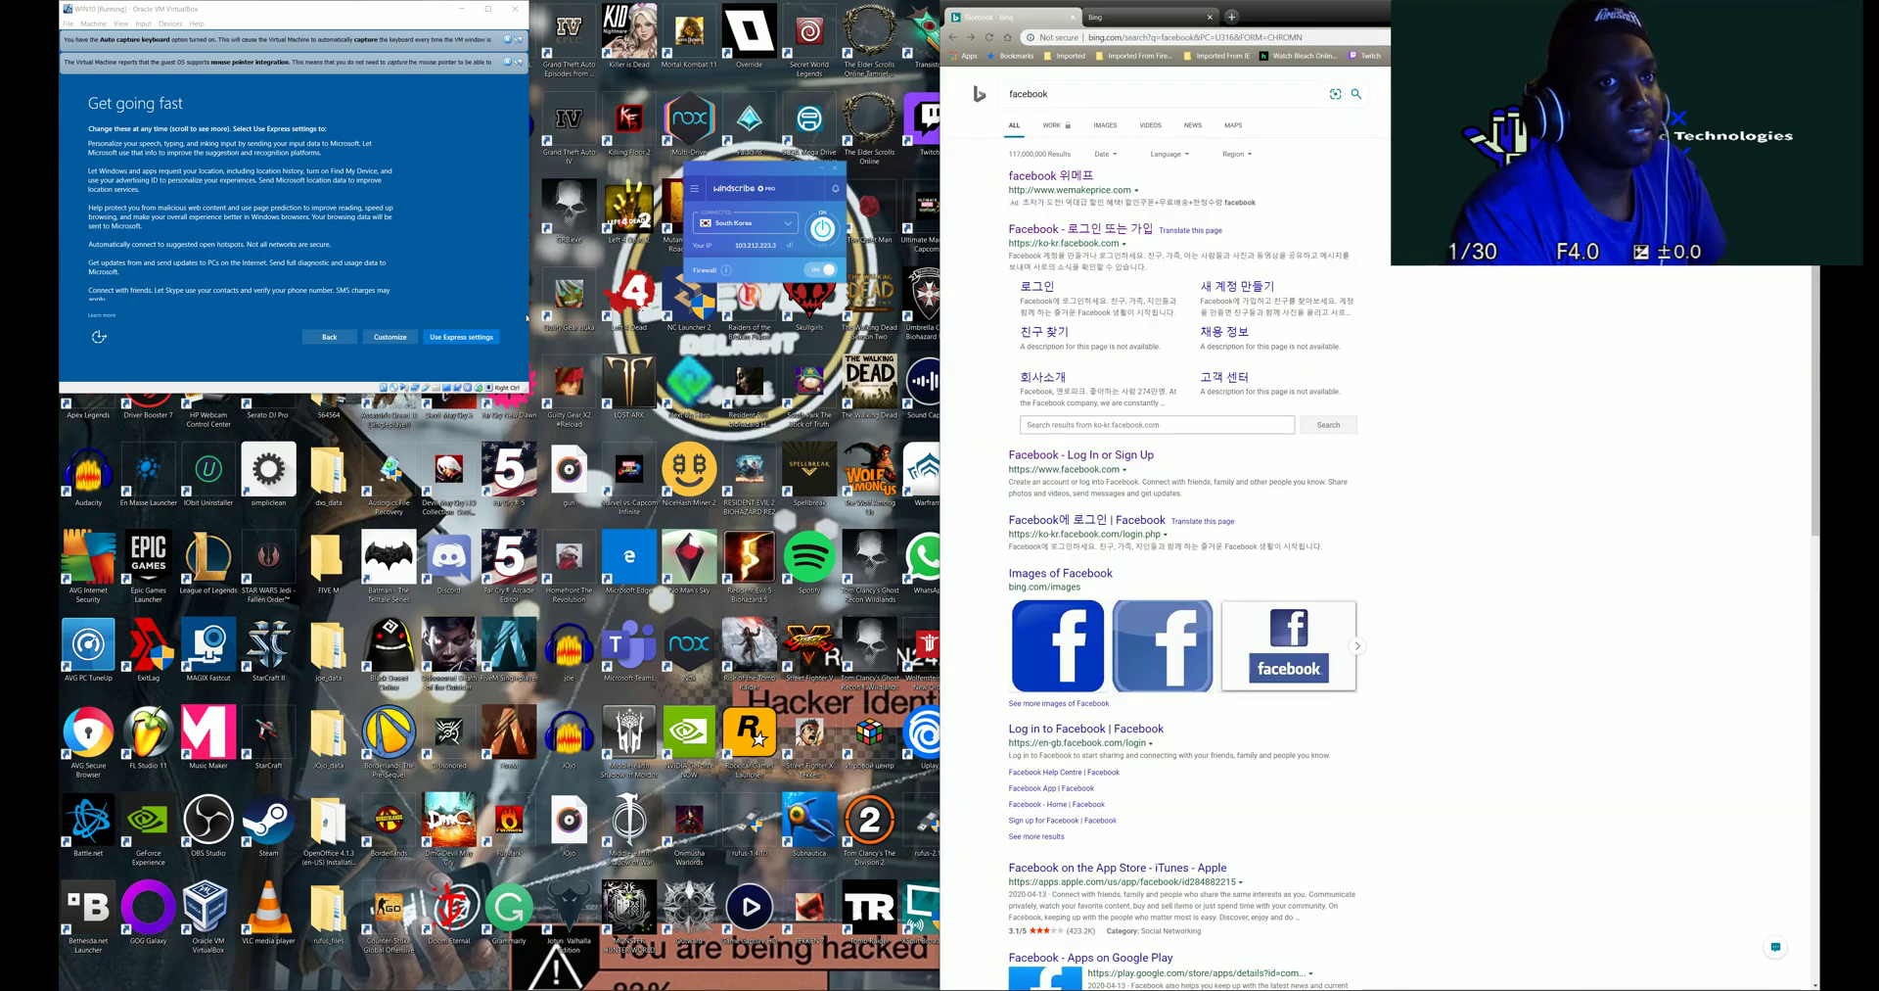
- Disconnect Windscribe and reconnect it through South Africa
{"action": "left_click", "coordinate": [828, 240]}
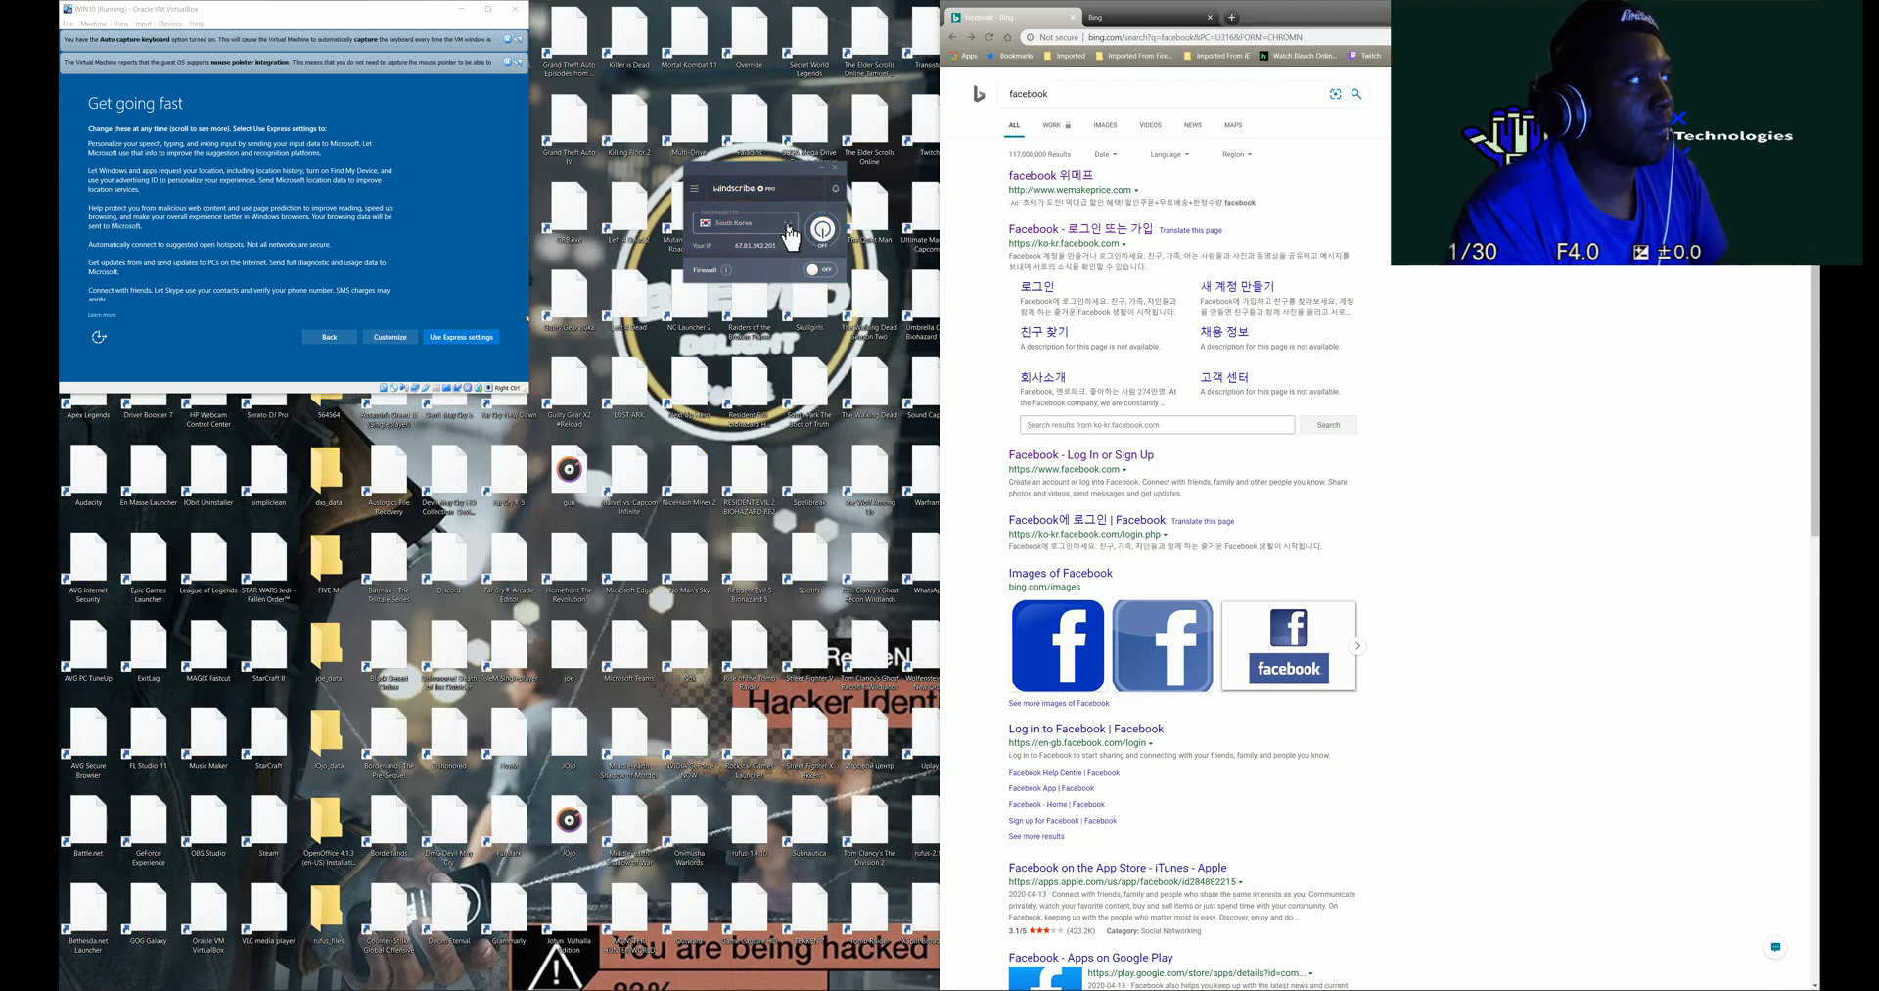
{"action": "left_click", "coordinate": [790, 225]}
{"action": "scroll", "coordinate": [762, 349], "scroll_direction": "down", "scroll_amount": 5}
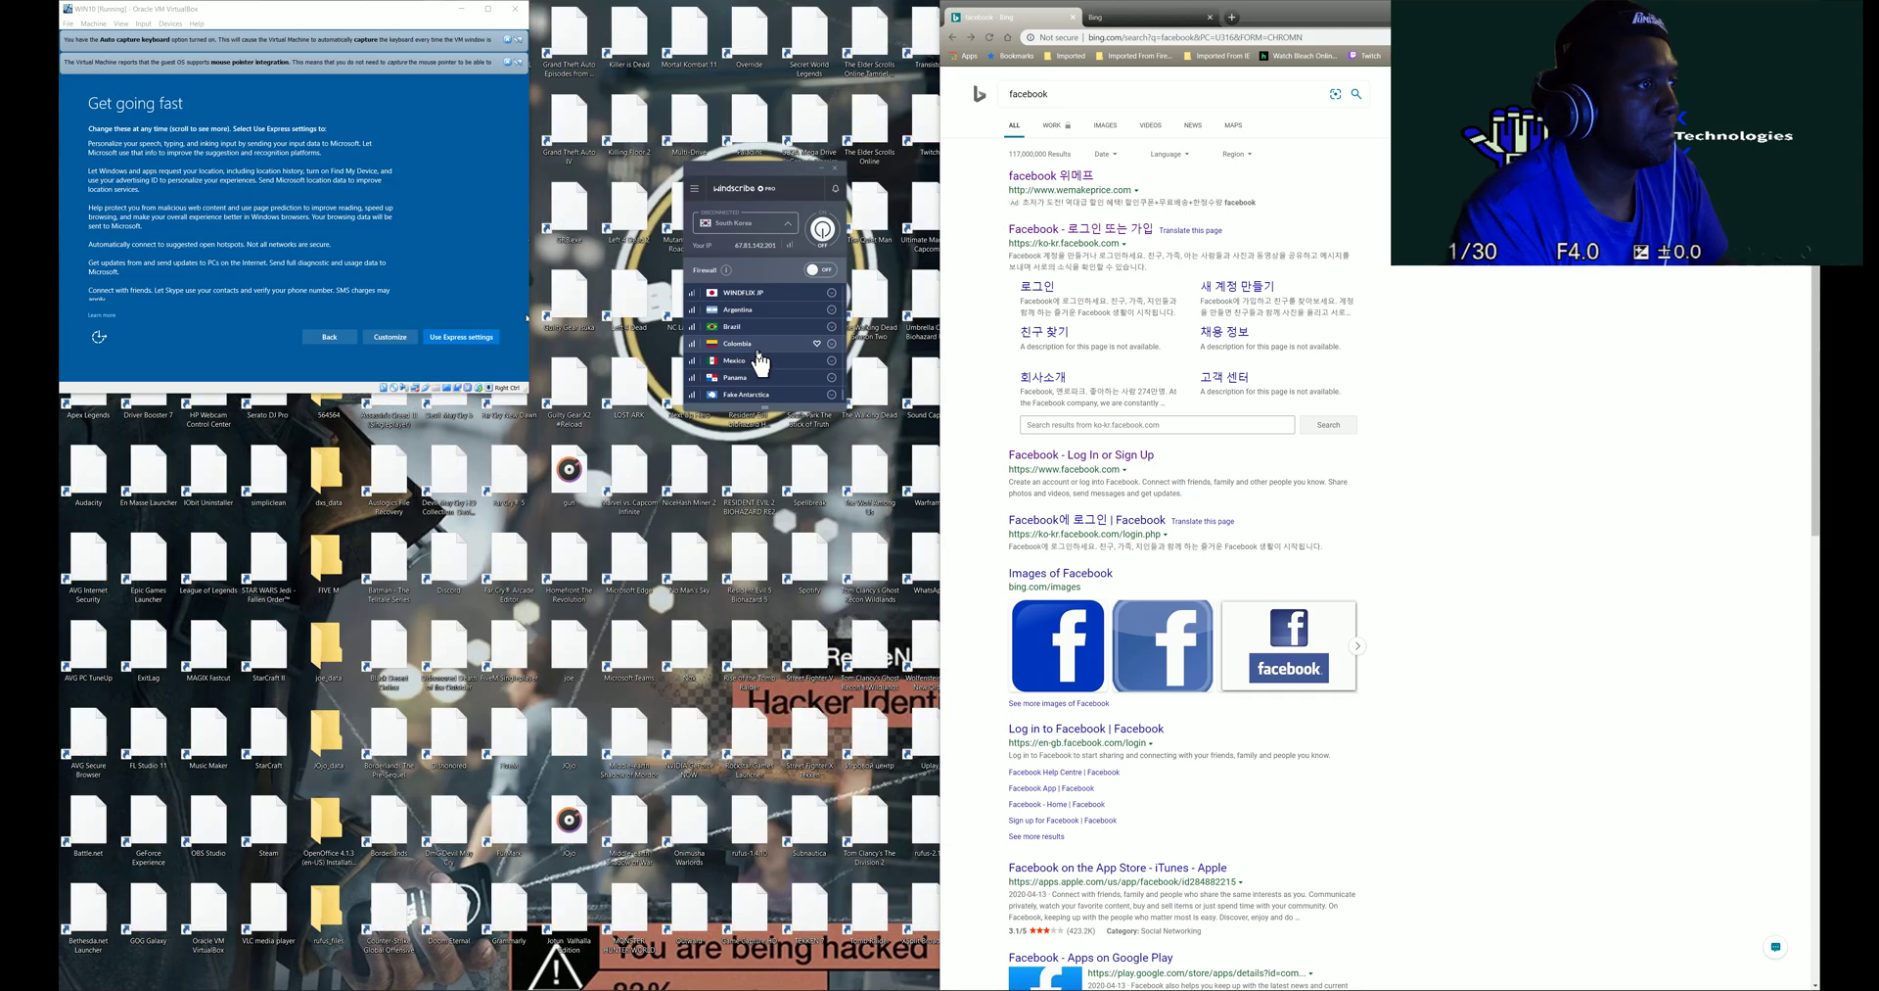
{"action": "scroll", "coordinate": [809, 391], "scroll_direction": "up", "scroll_amount": 5}
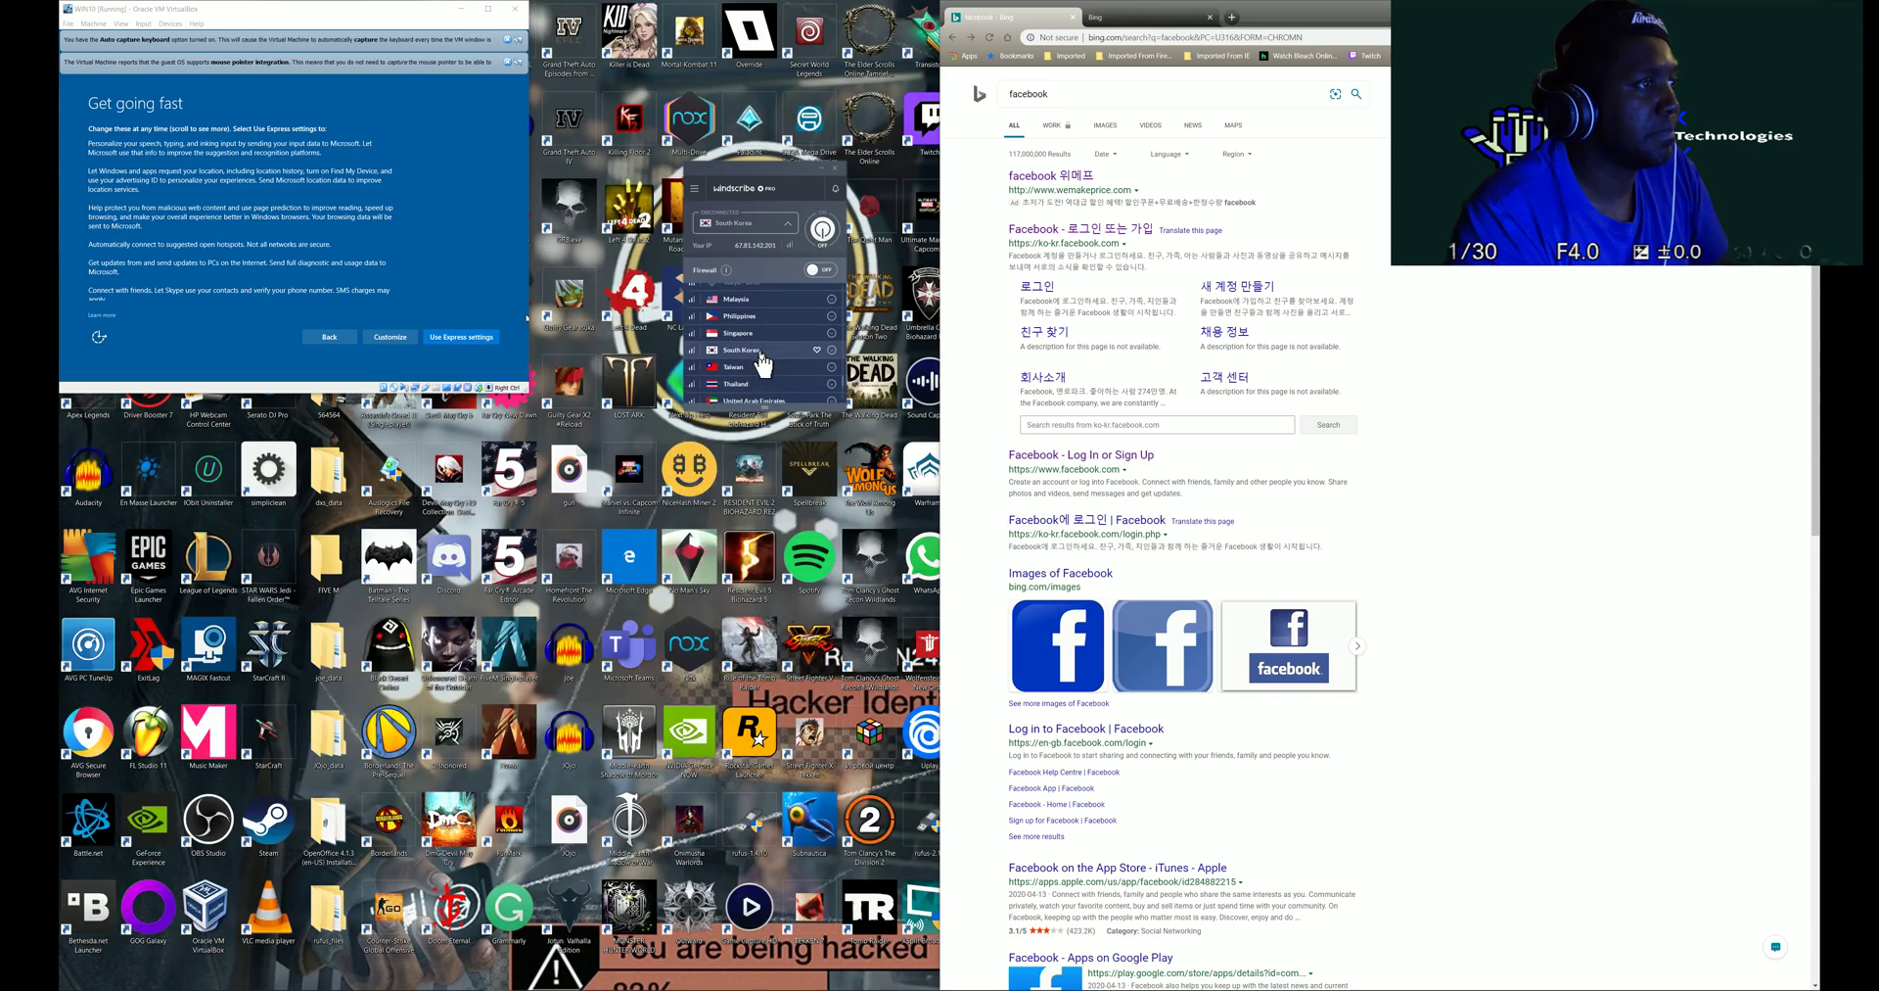
{"action": "scroll", "coordinate": [762, 336], "scroll_direction": "up", "scroll_amount": 4}
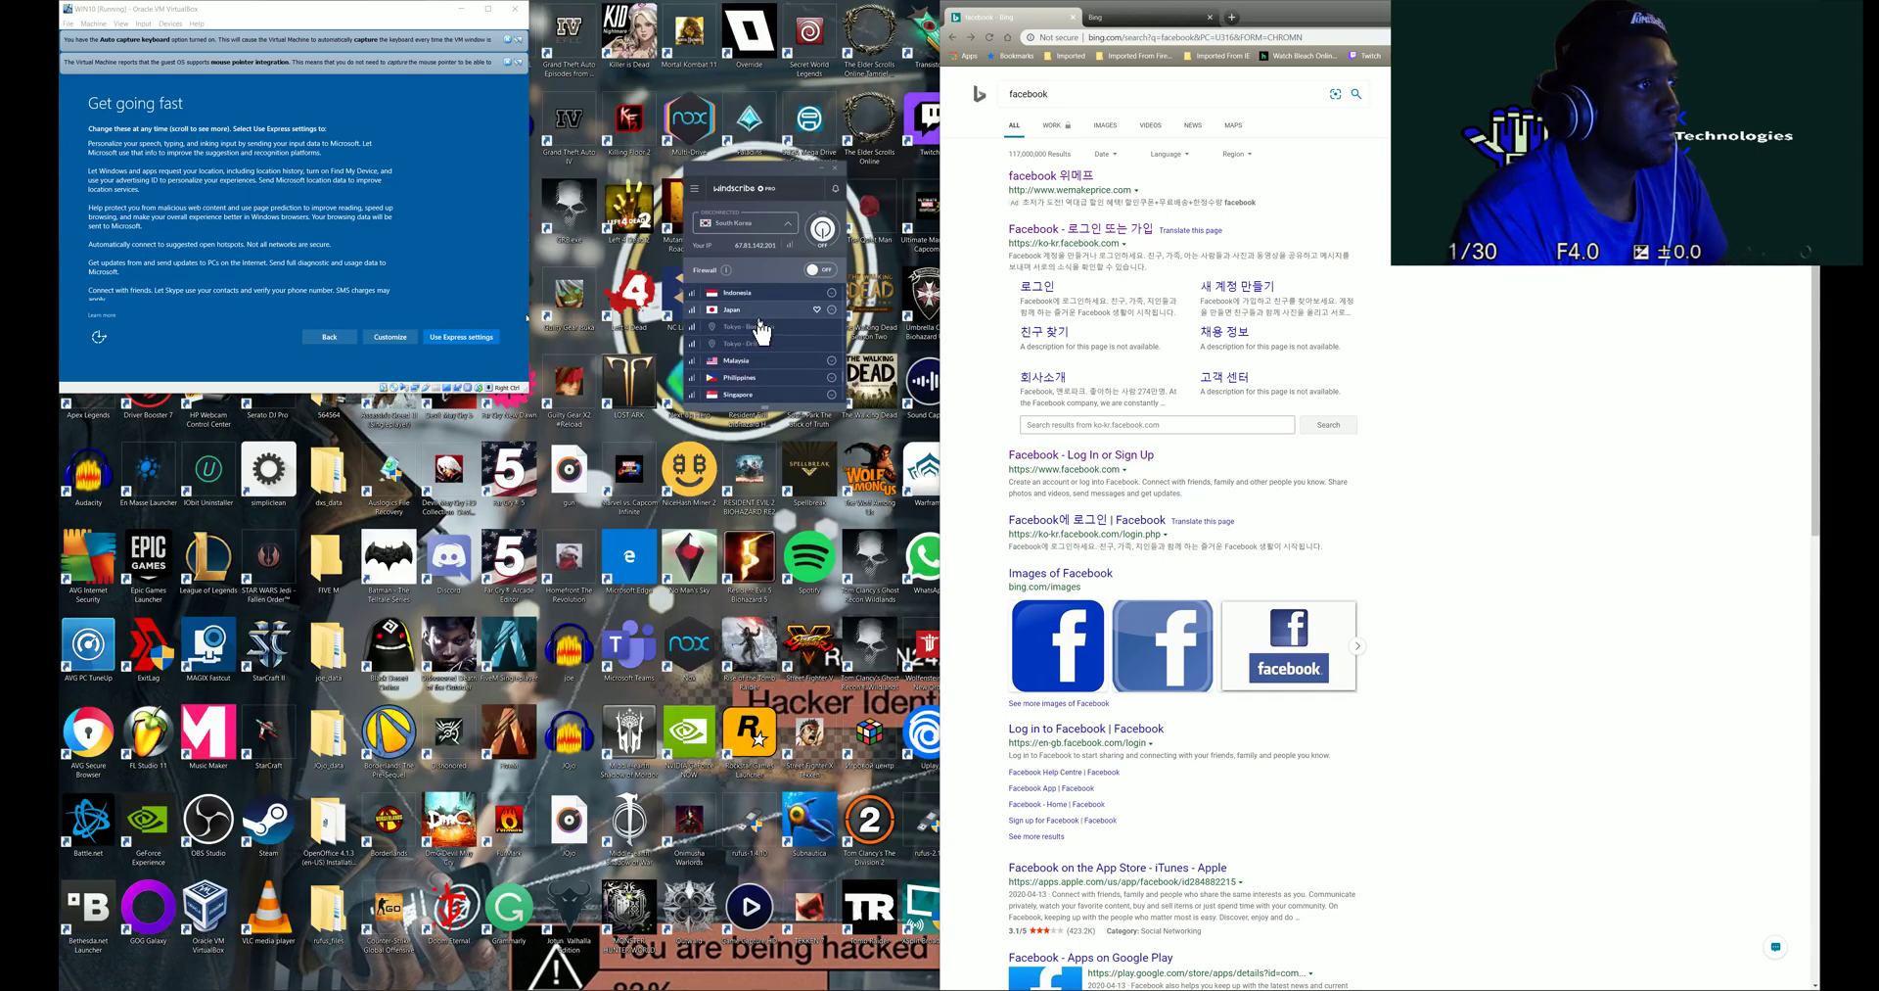
{"action": "scroll", "coordinate": [762, 321], "scroll_direction": "up", "scroll_amount": 5}
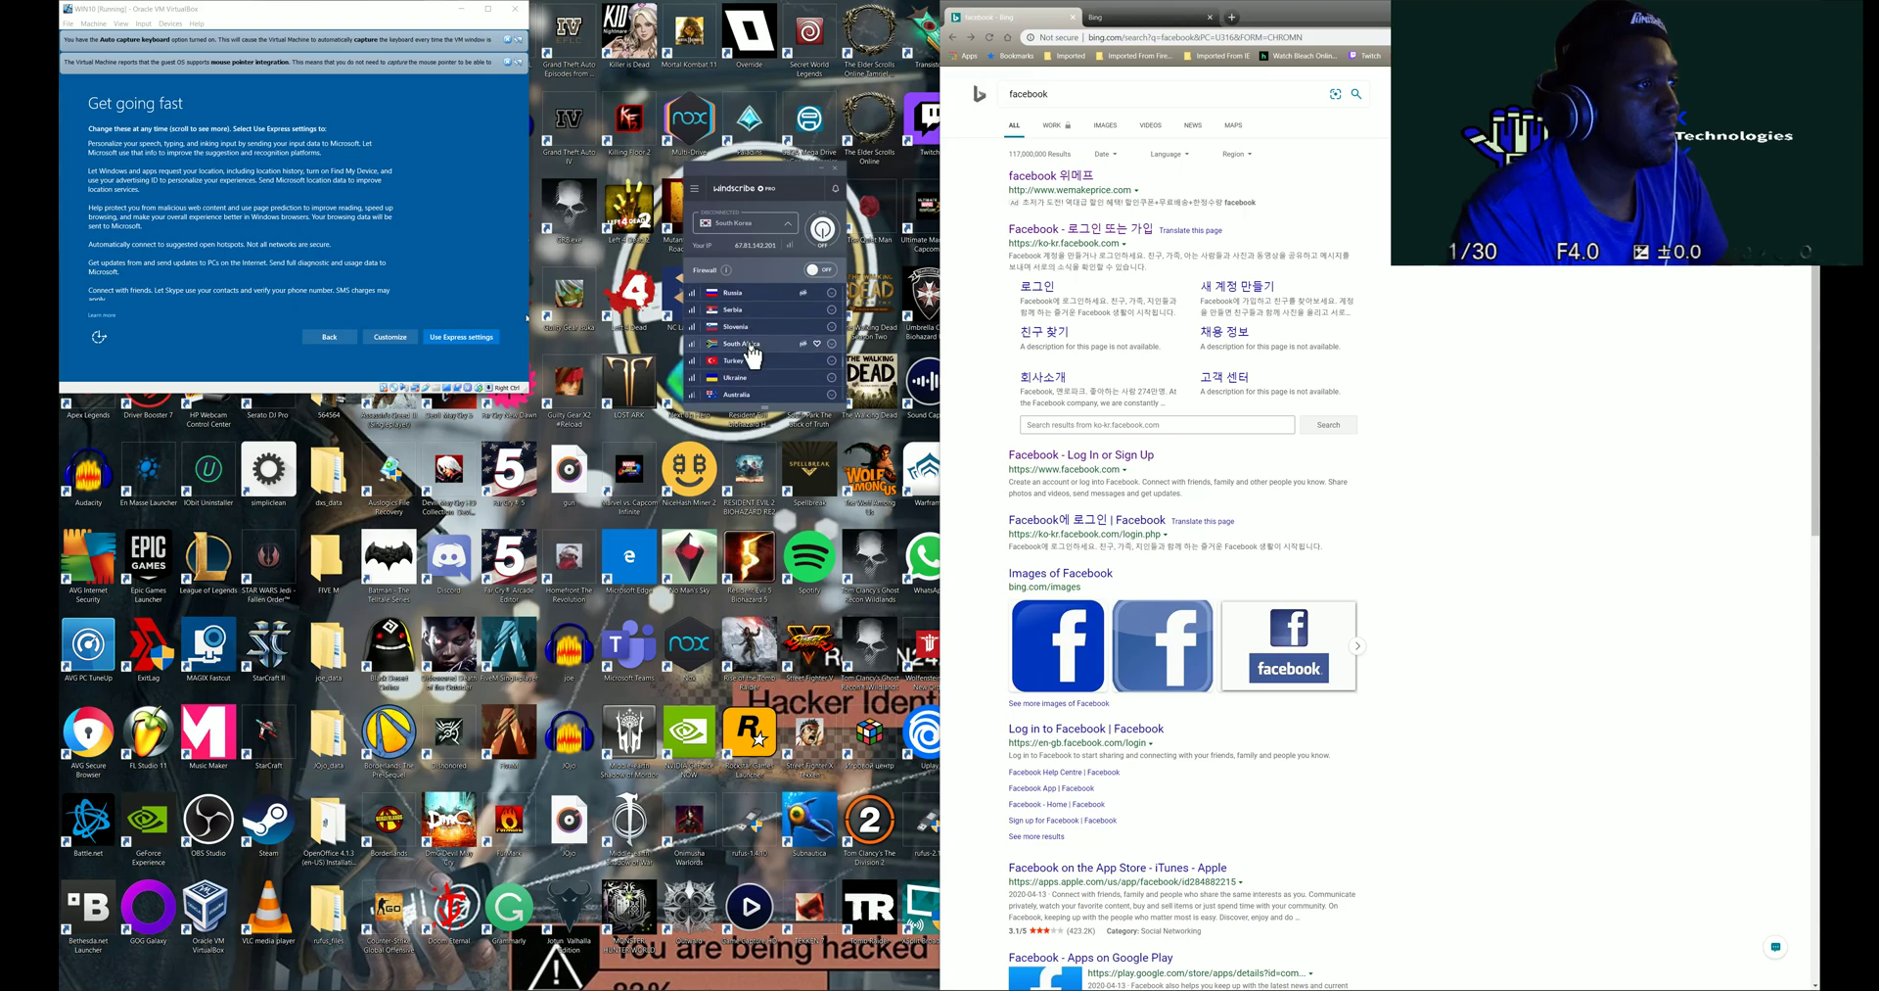
{"action": "left_click", "coordinate": [760, 344]}
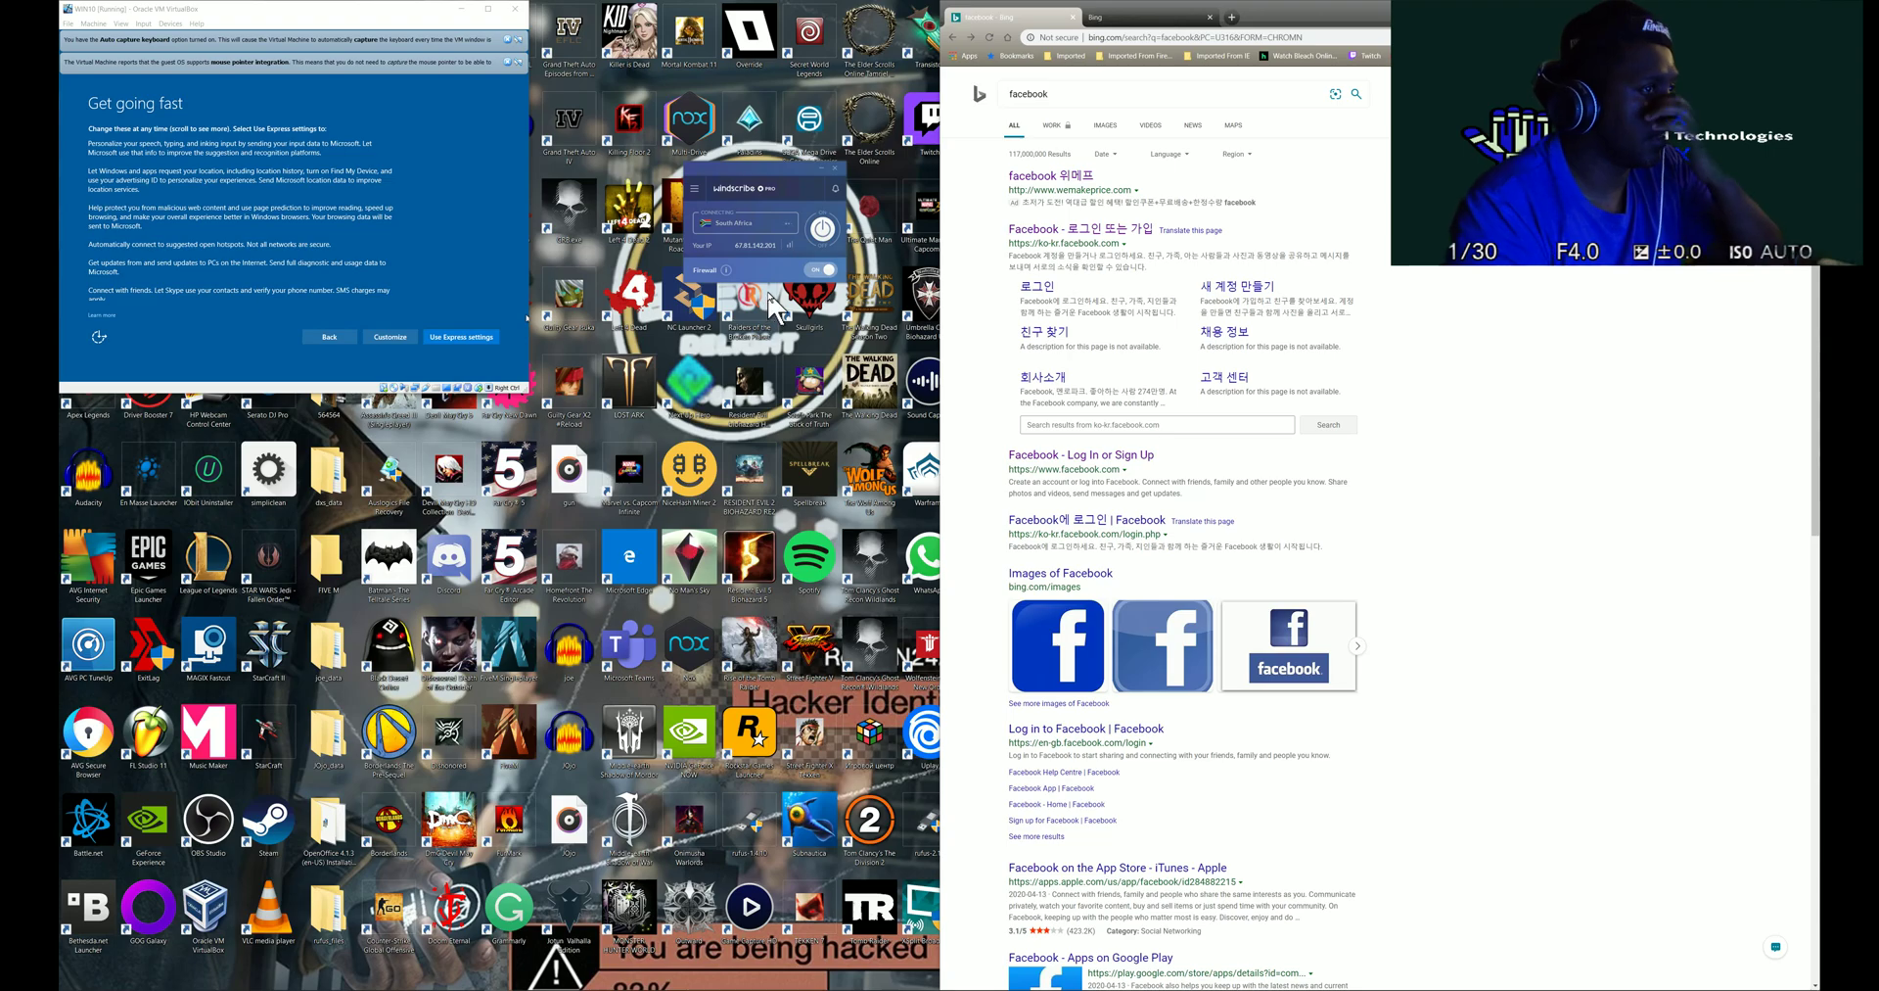
- Rerun the Bing facebook search through the new VPN location
{"action": "left_click", "coordinate": [1120, 95]}
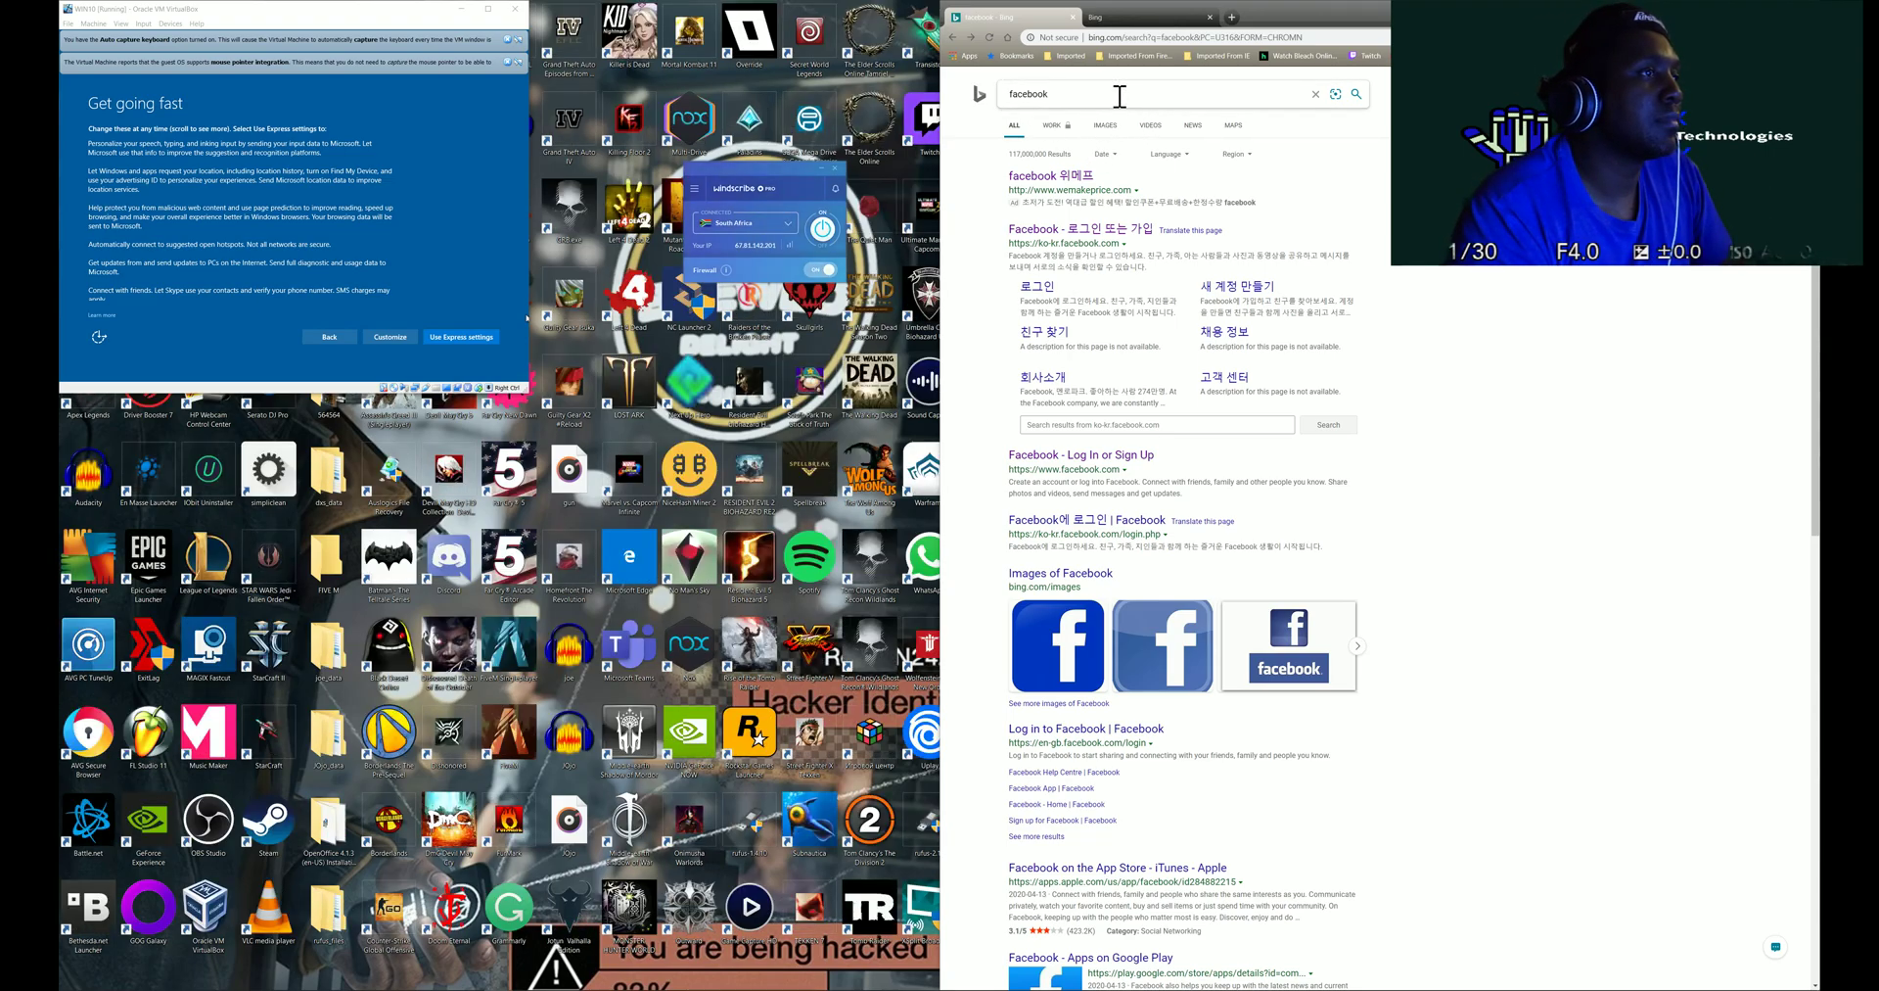
{"action": "left_click", "coordinate": [1357, 95]}
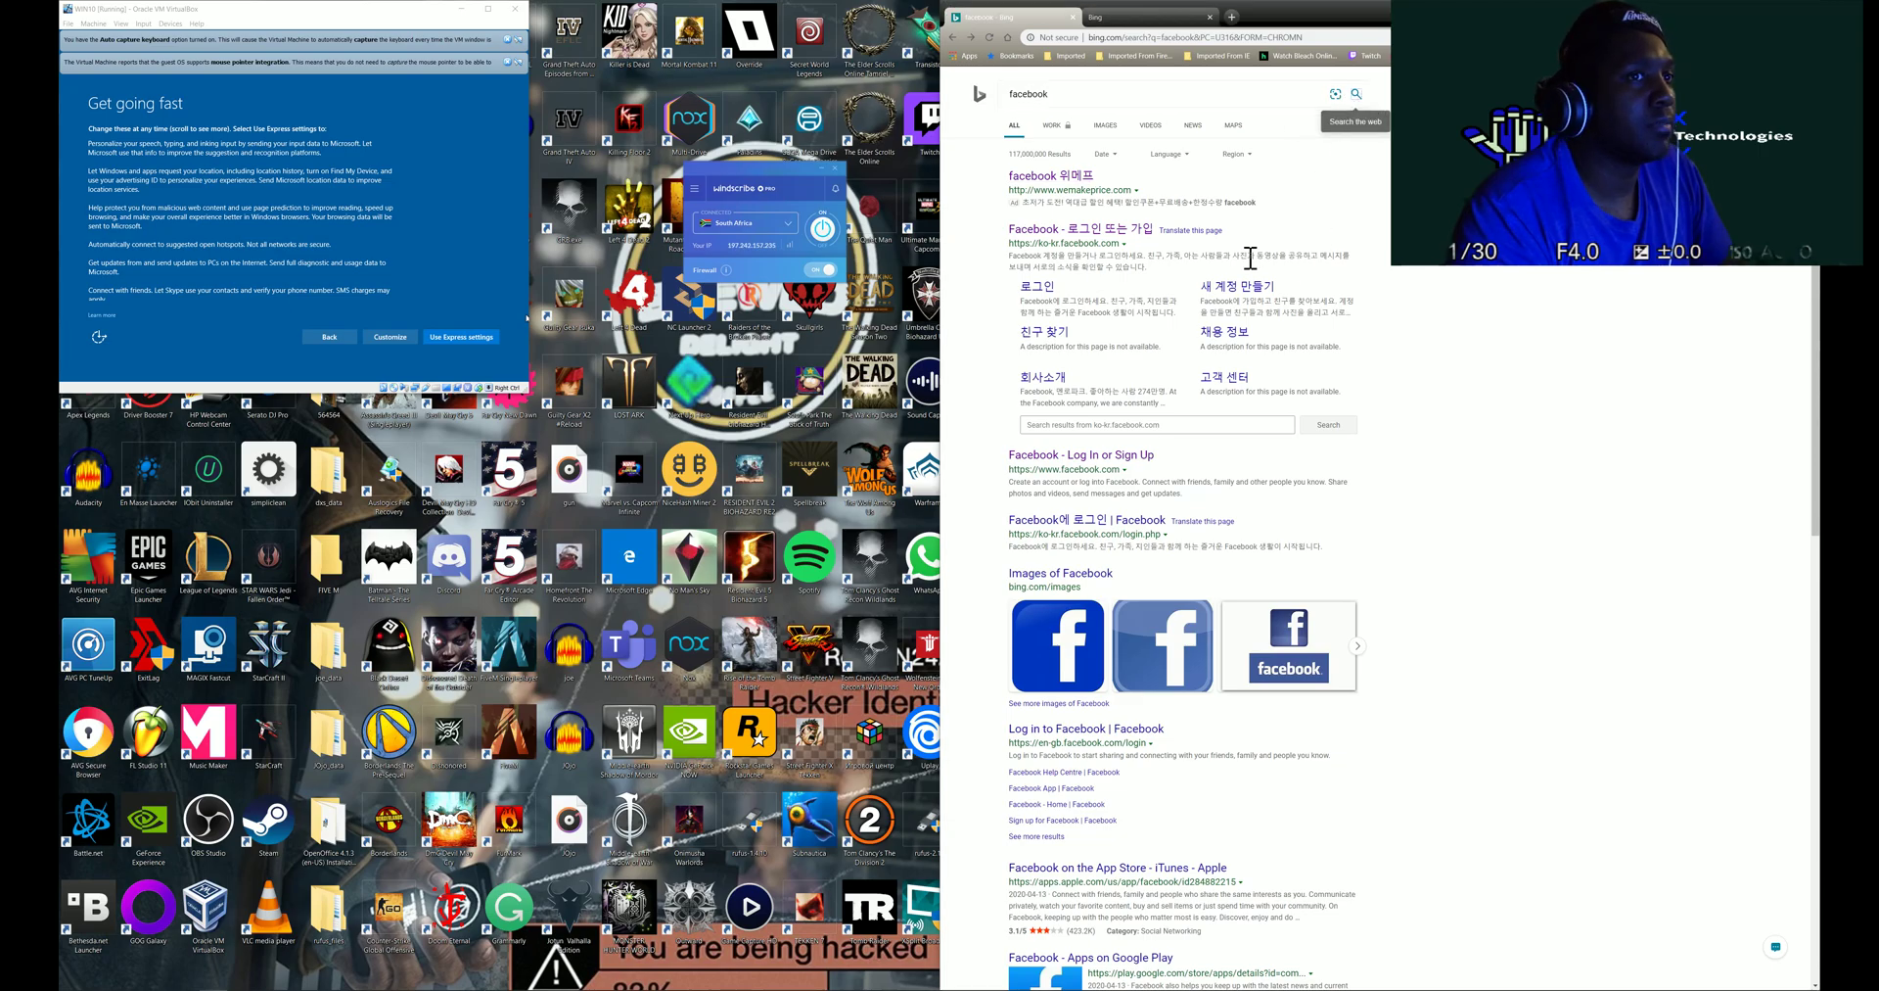
{"action": "left_click", "coordinate": [1358, 95]}
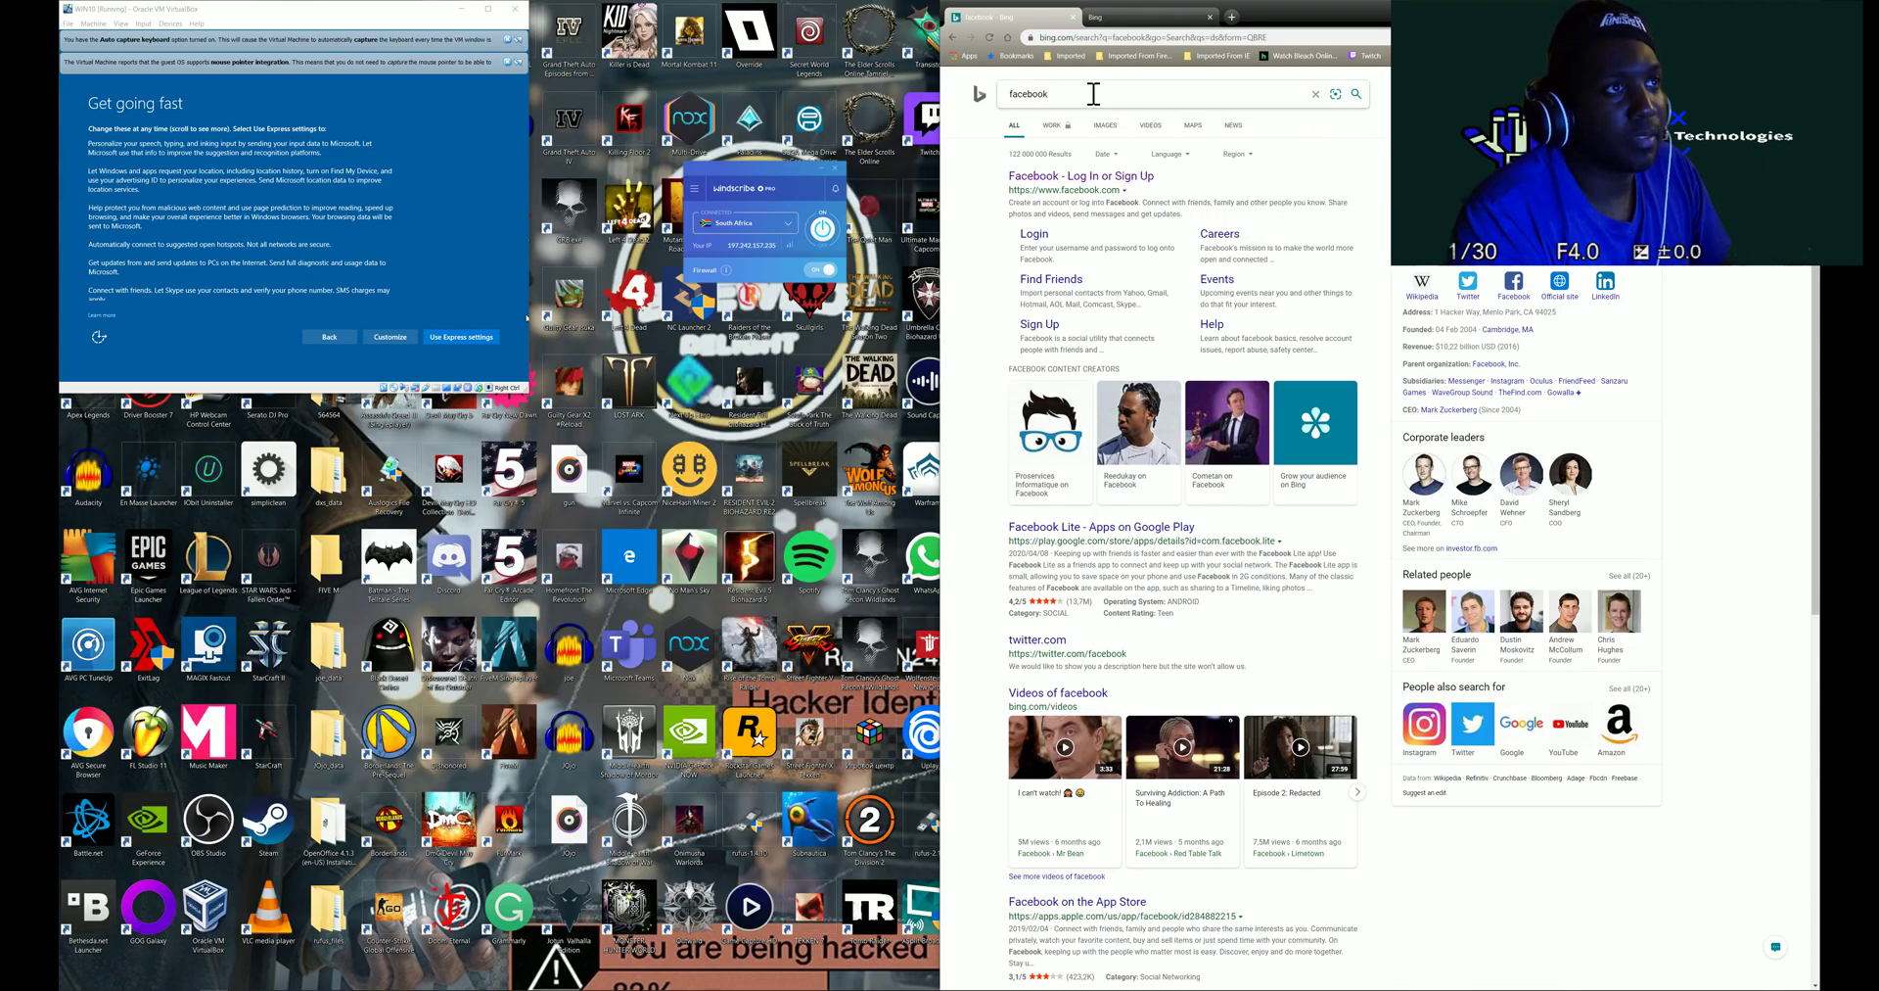
- Replace the facebook query with amazon on Bing, open Amazon.com, then return to the results
{"action": "left_click_drag", "start_coordinate": [1091, 93], "coordinate": [966, 115]}
{"action": "type", "text": "ama"}
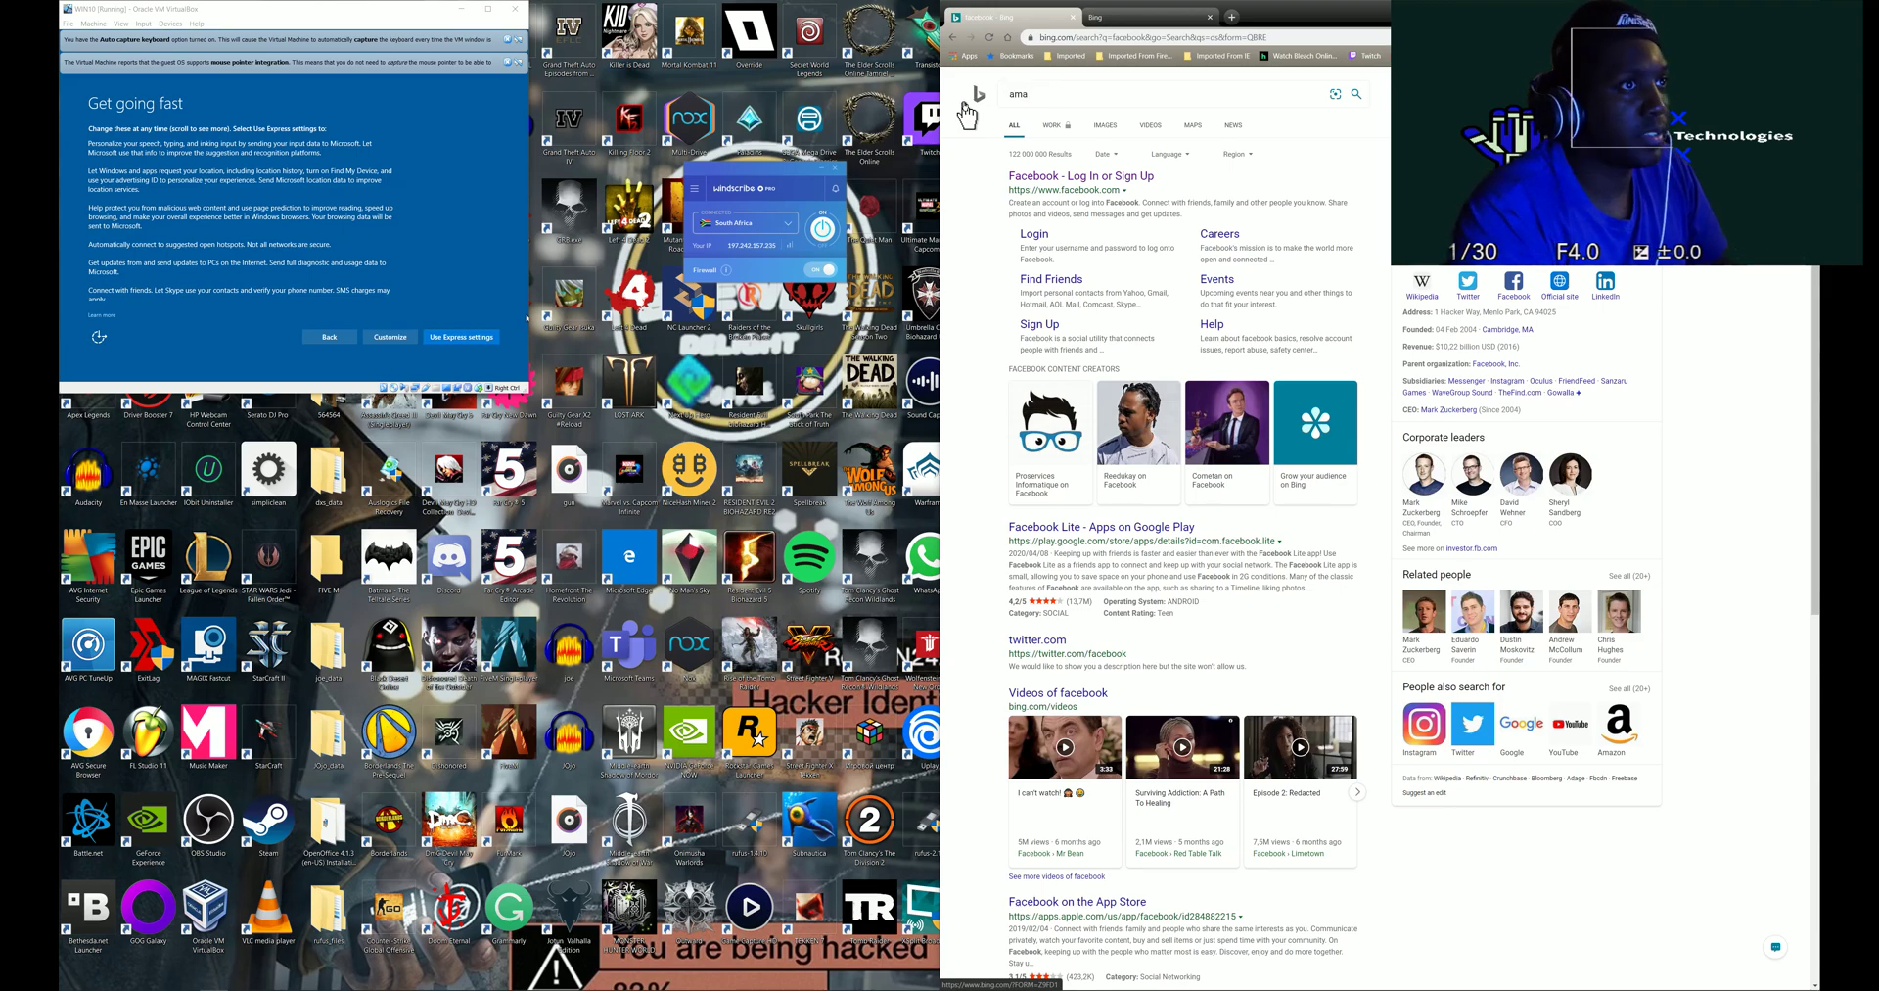
{"action": "type", "text": "zon"}
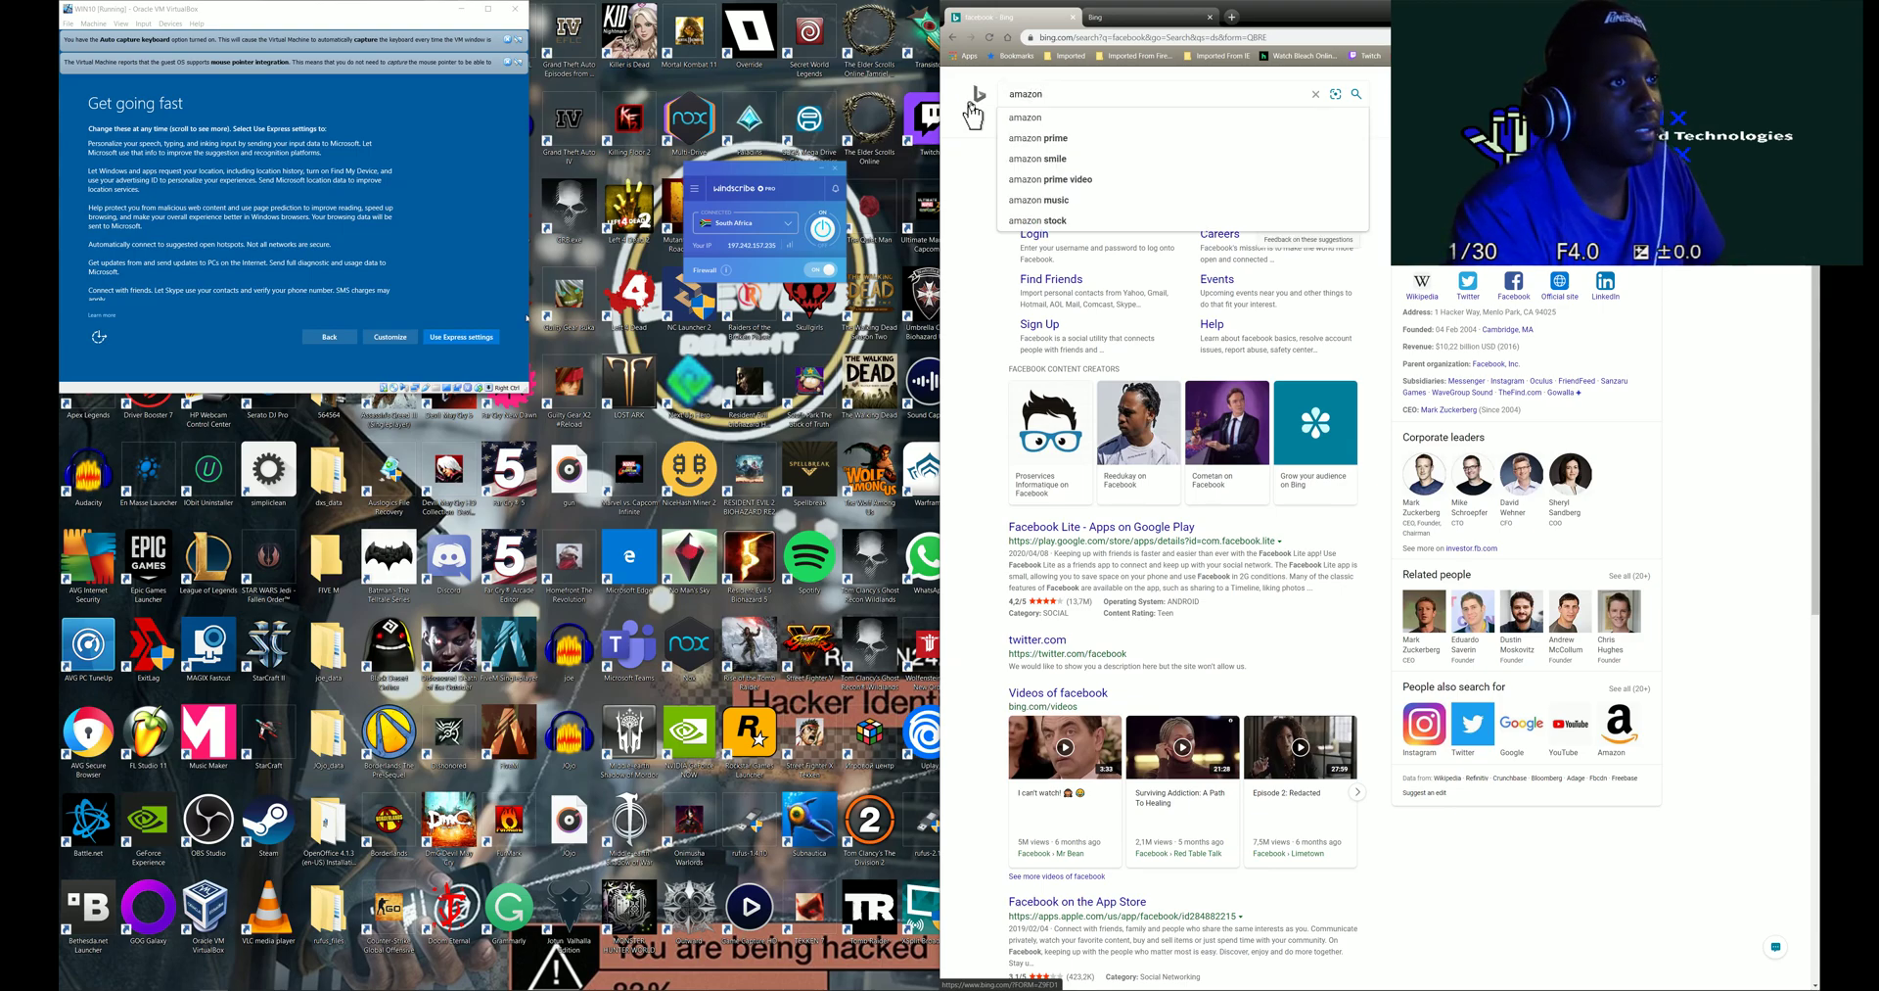
{"action": "left_click", "coordinate": [1045, 122]}
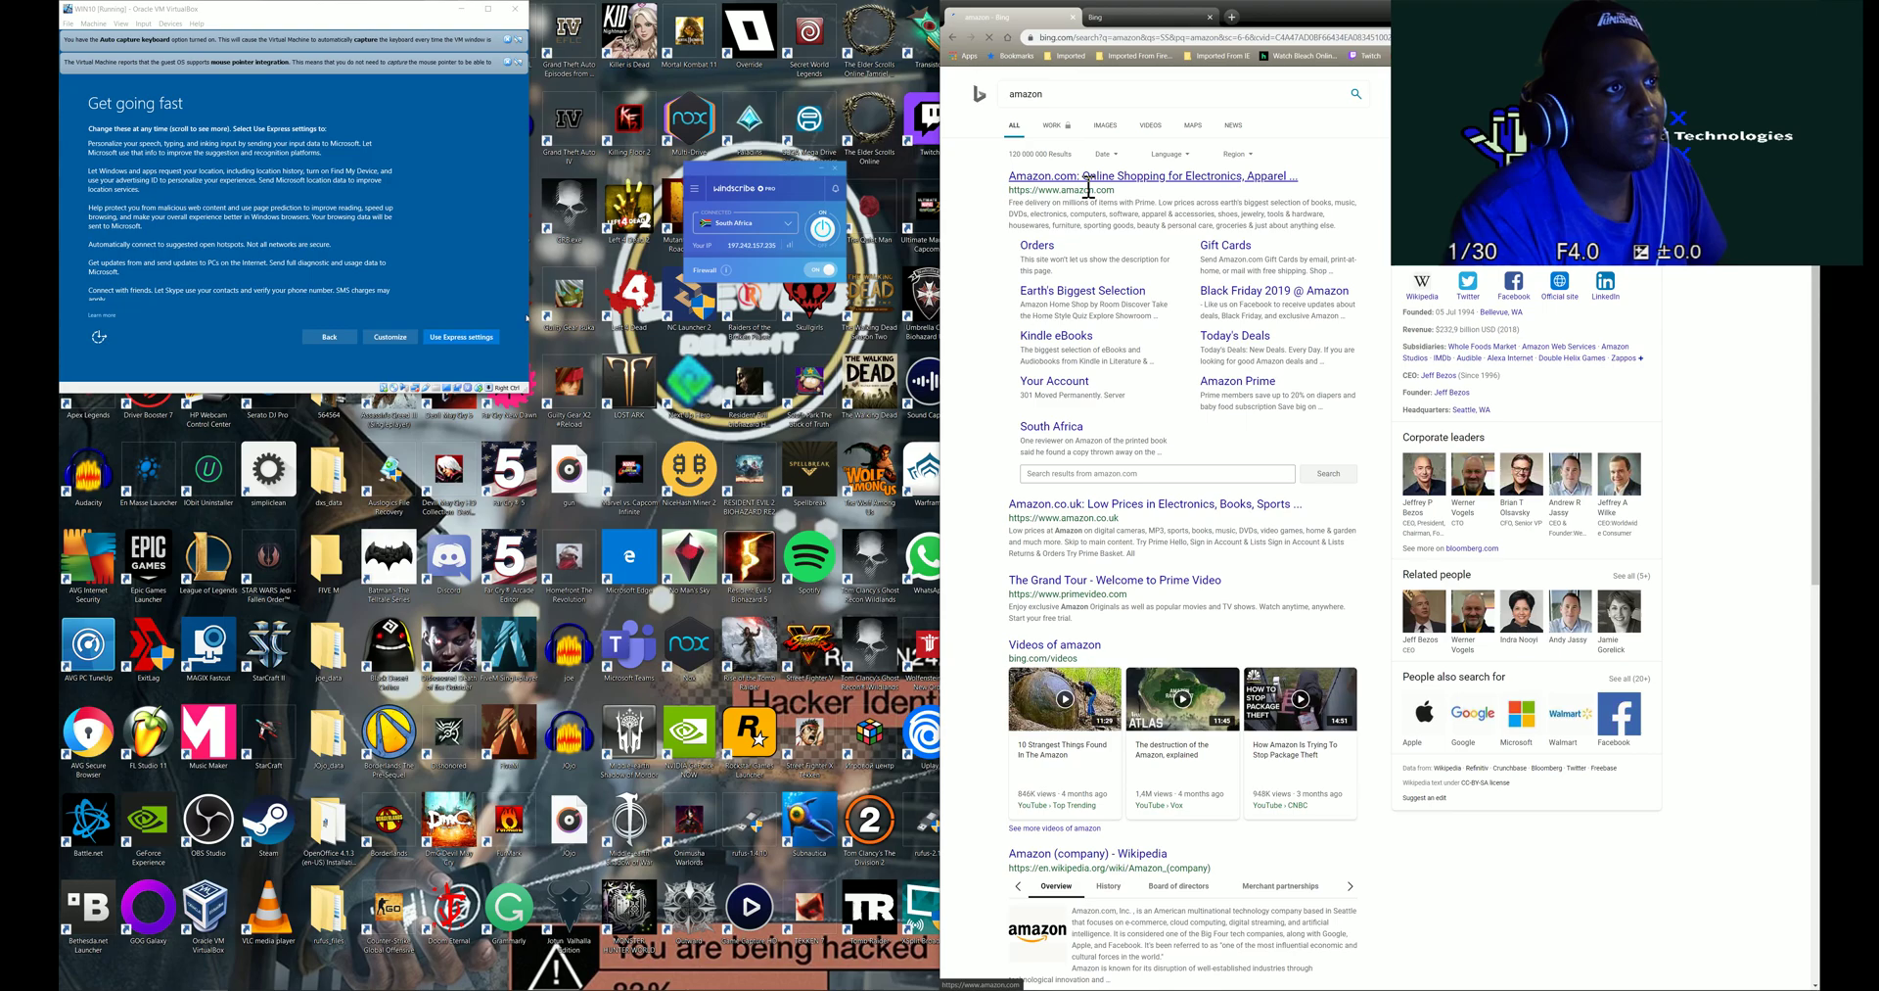
{"action": "left_click", "coordinate": [1145, 186]}
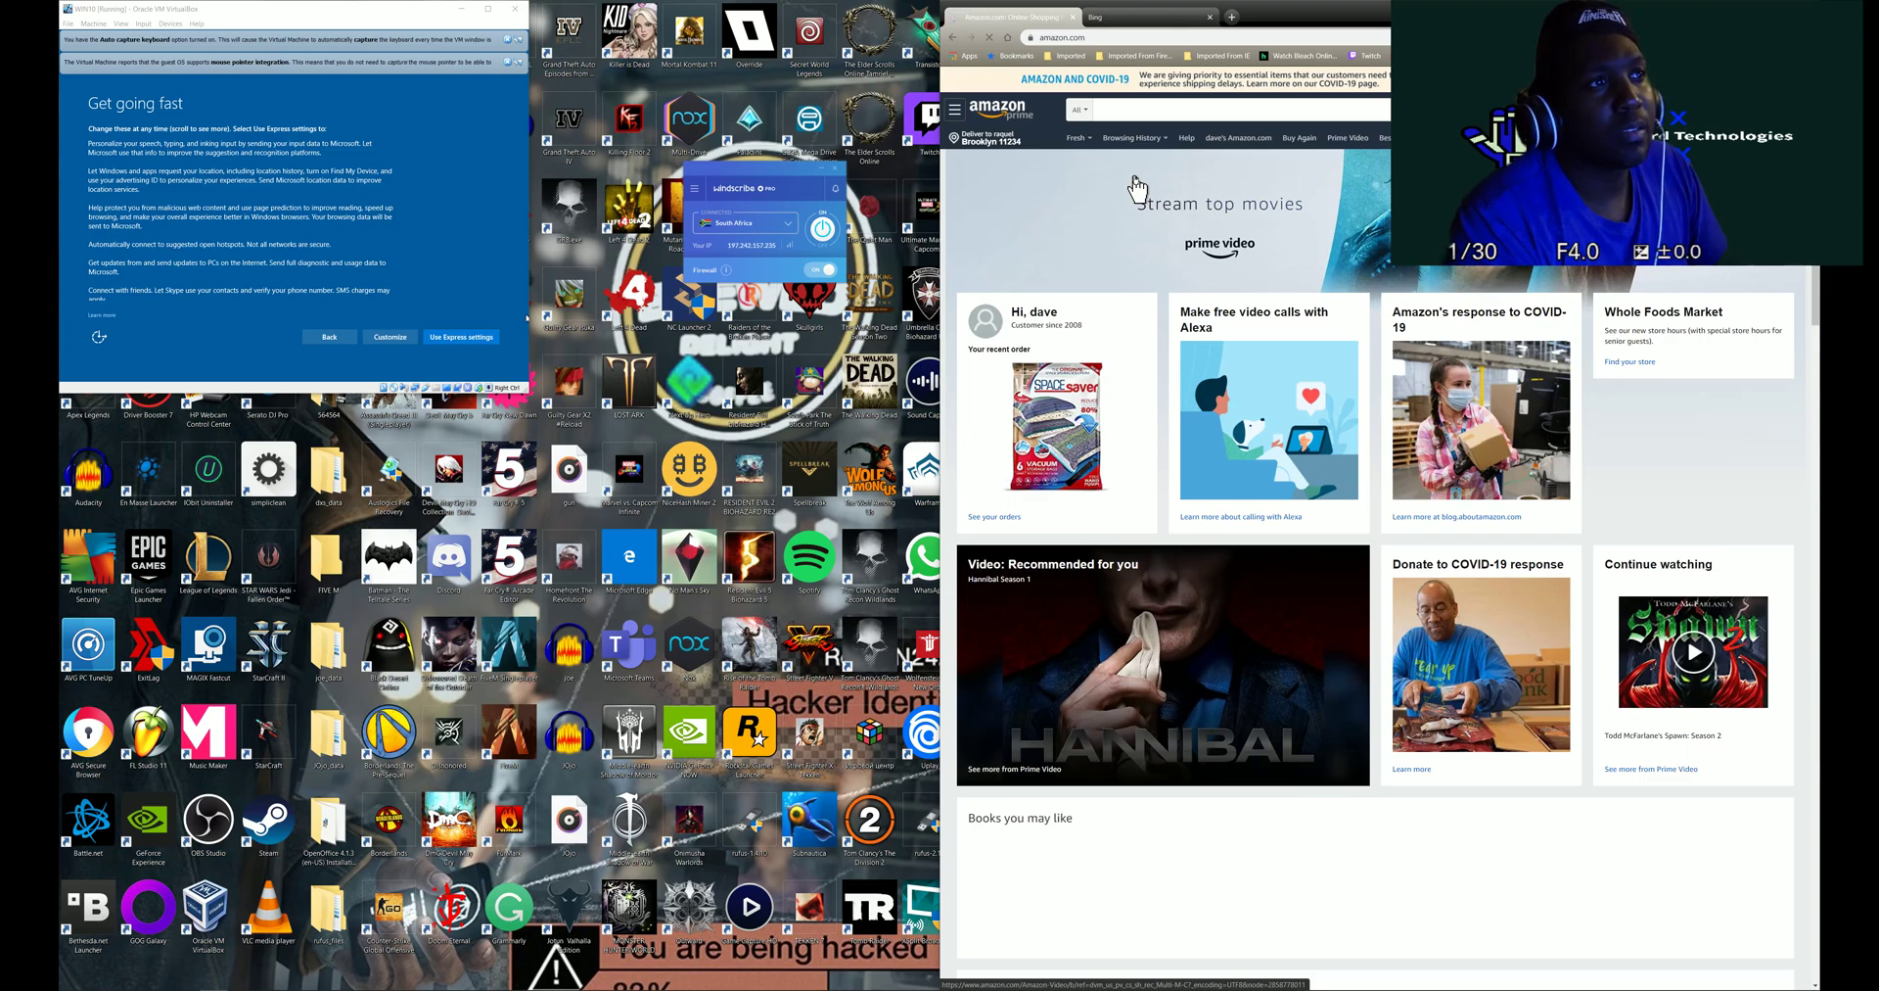
{"action": "key", "text": "alt+Left"}
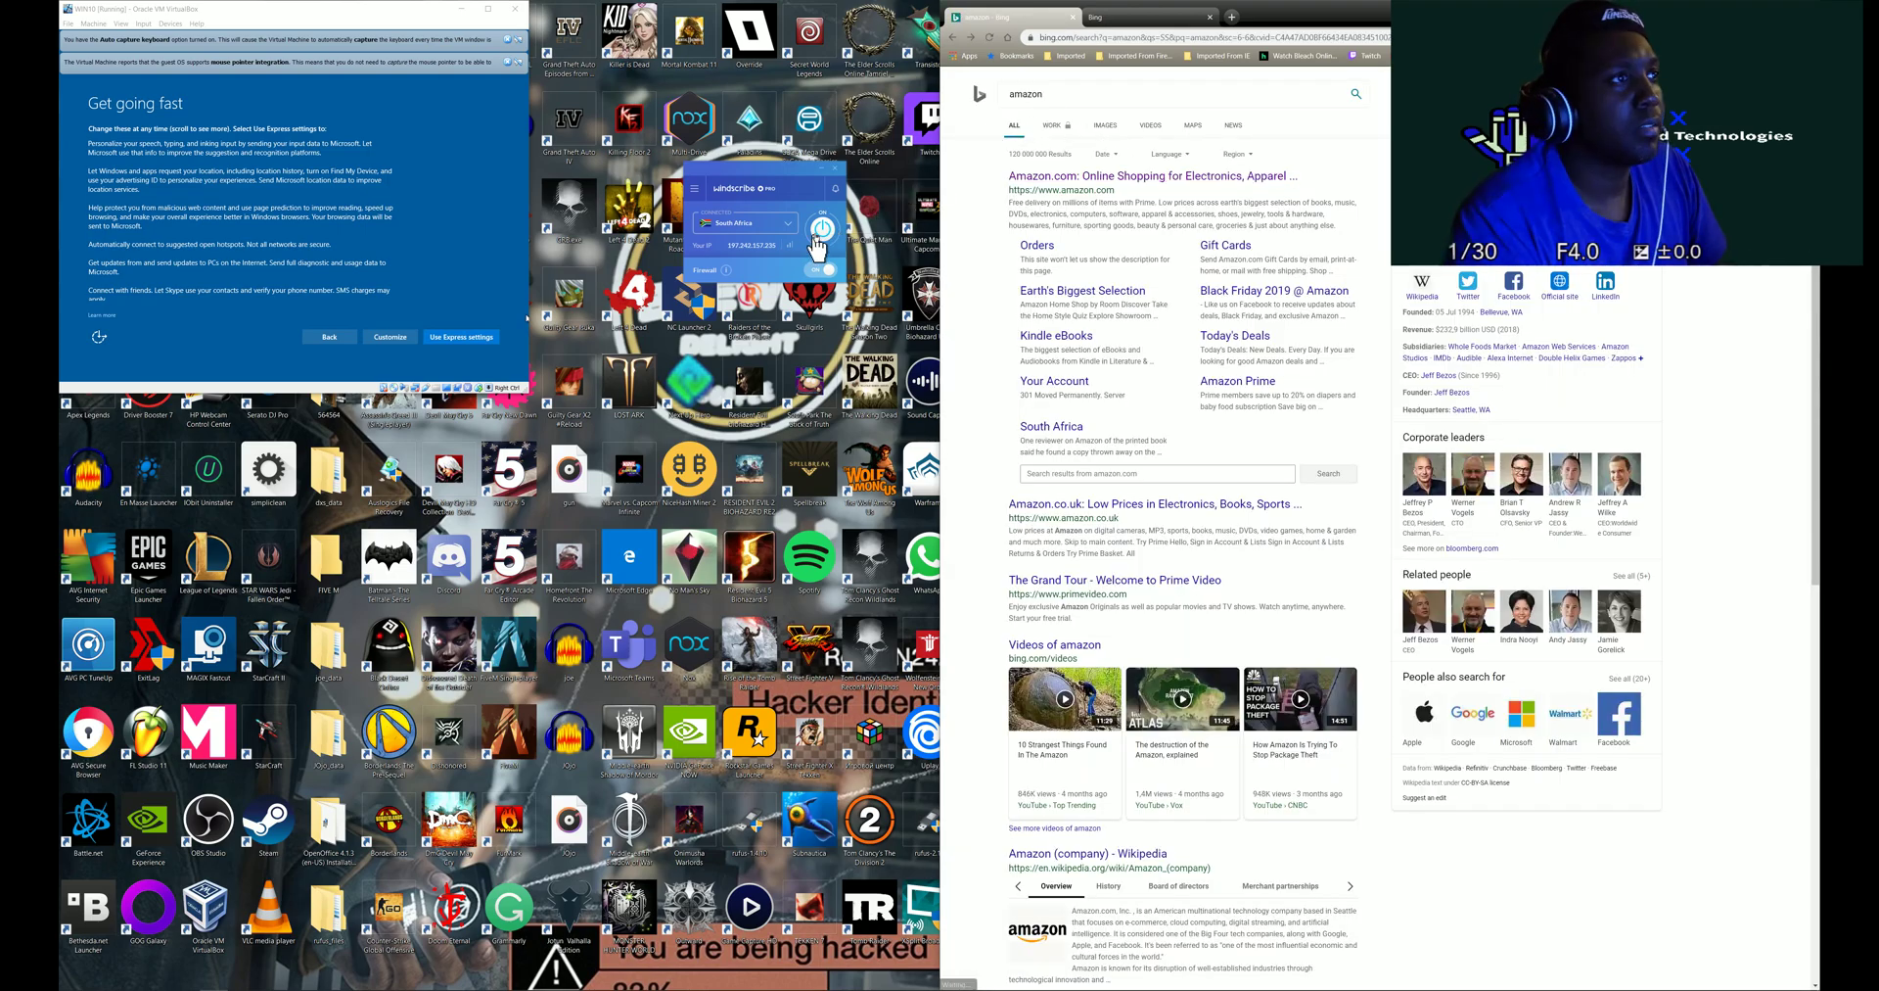
- Reconnect Windscribe through Ukraine and refresh the Bing amazon results
{"action": "left_click", "coordinate": [832, 229]}
{"action": "left_click", "coordinate": [776, 235]}
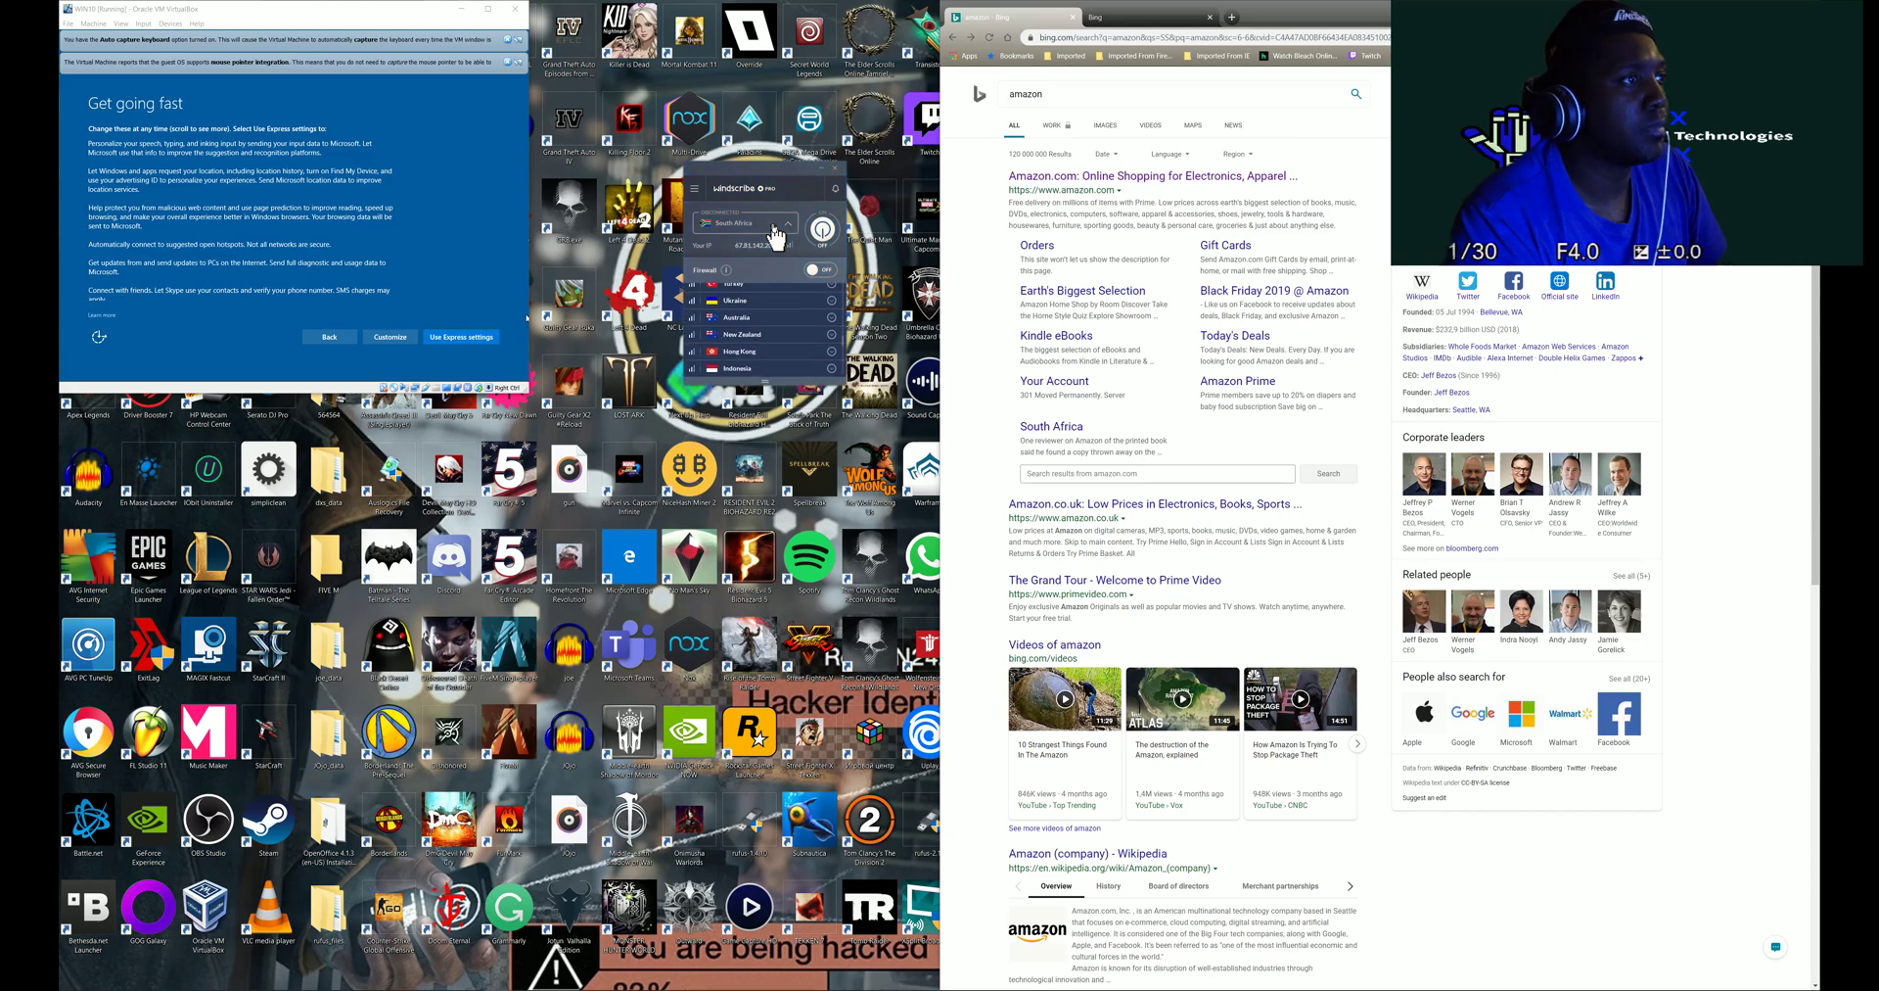
{"action": "left_click", "coordinate": [752, 327]}
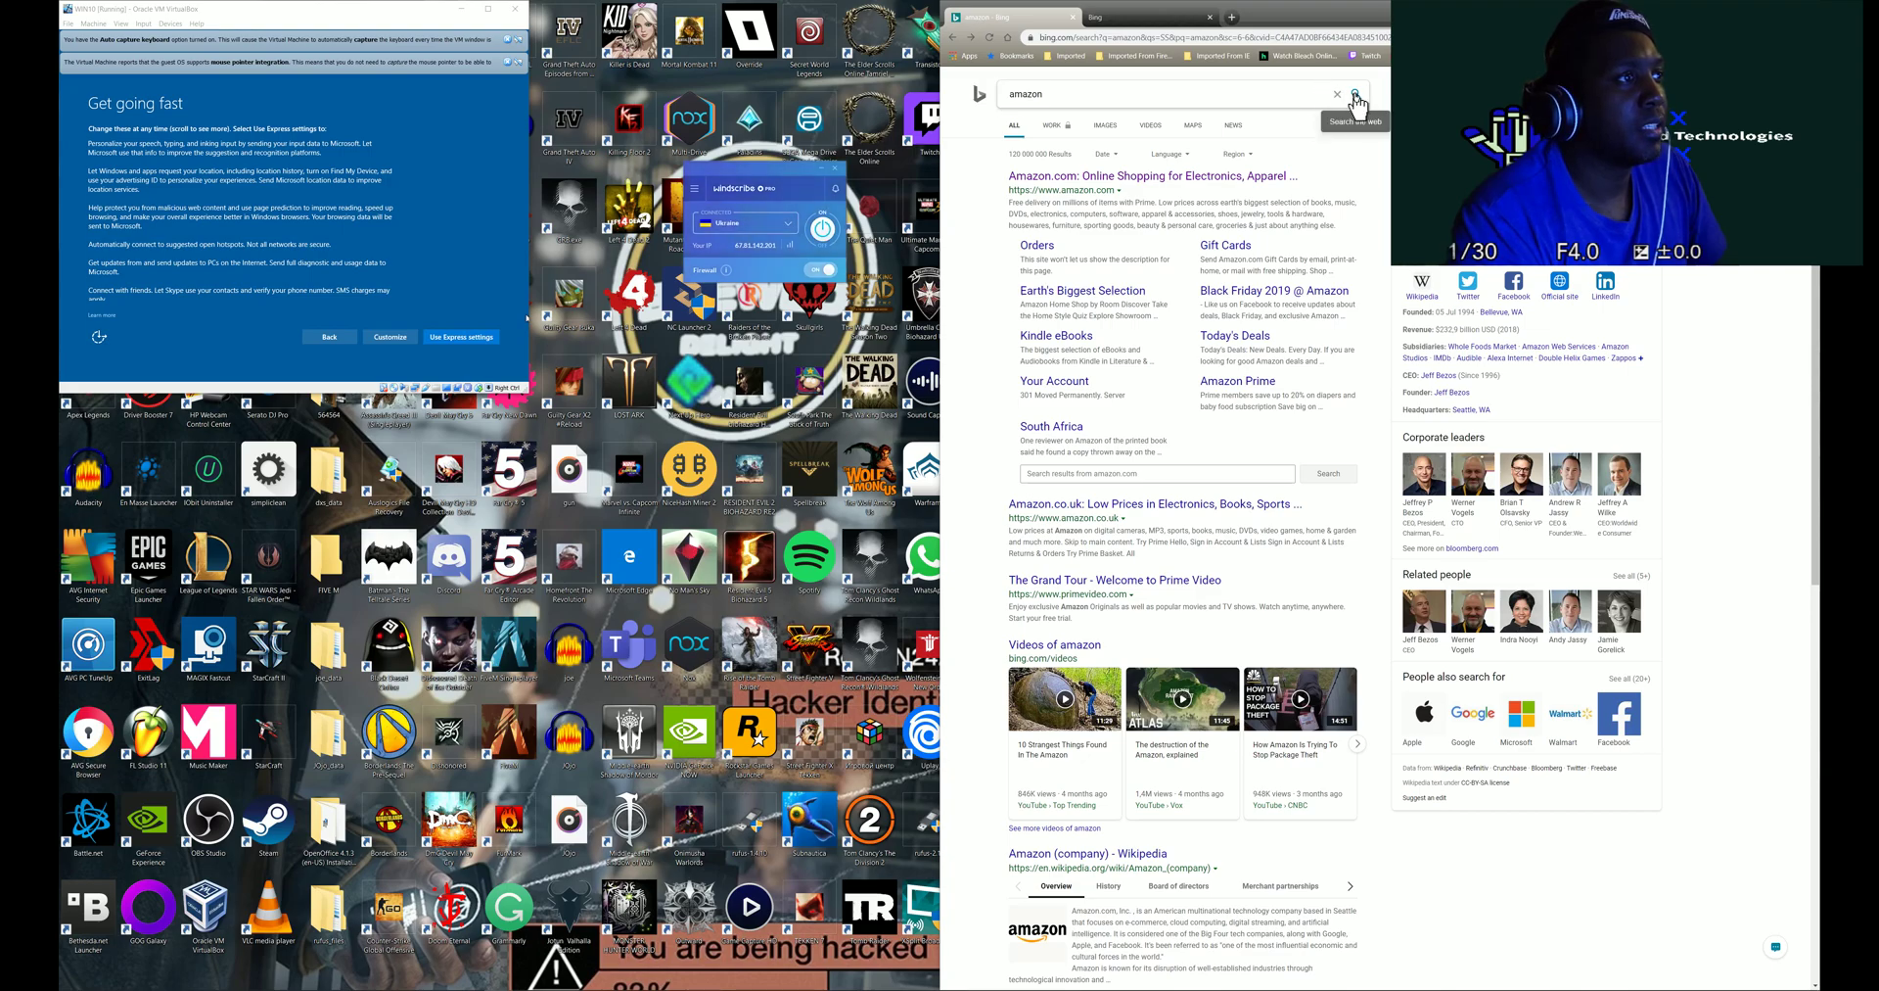
{"action": "left_click", "coordinate": [1356, 96]}
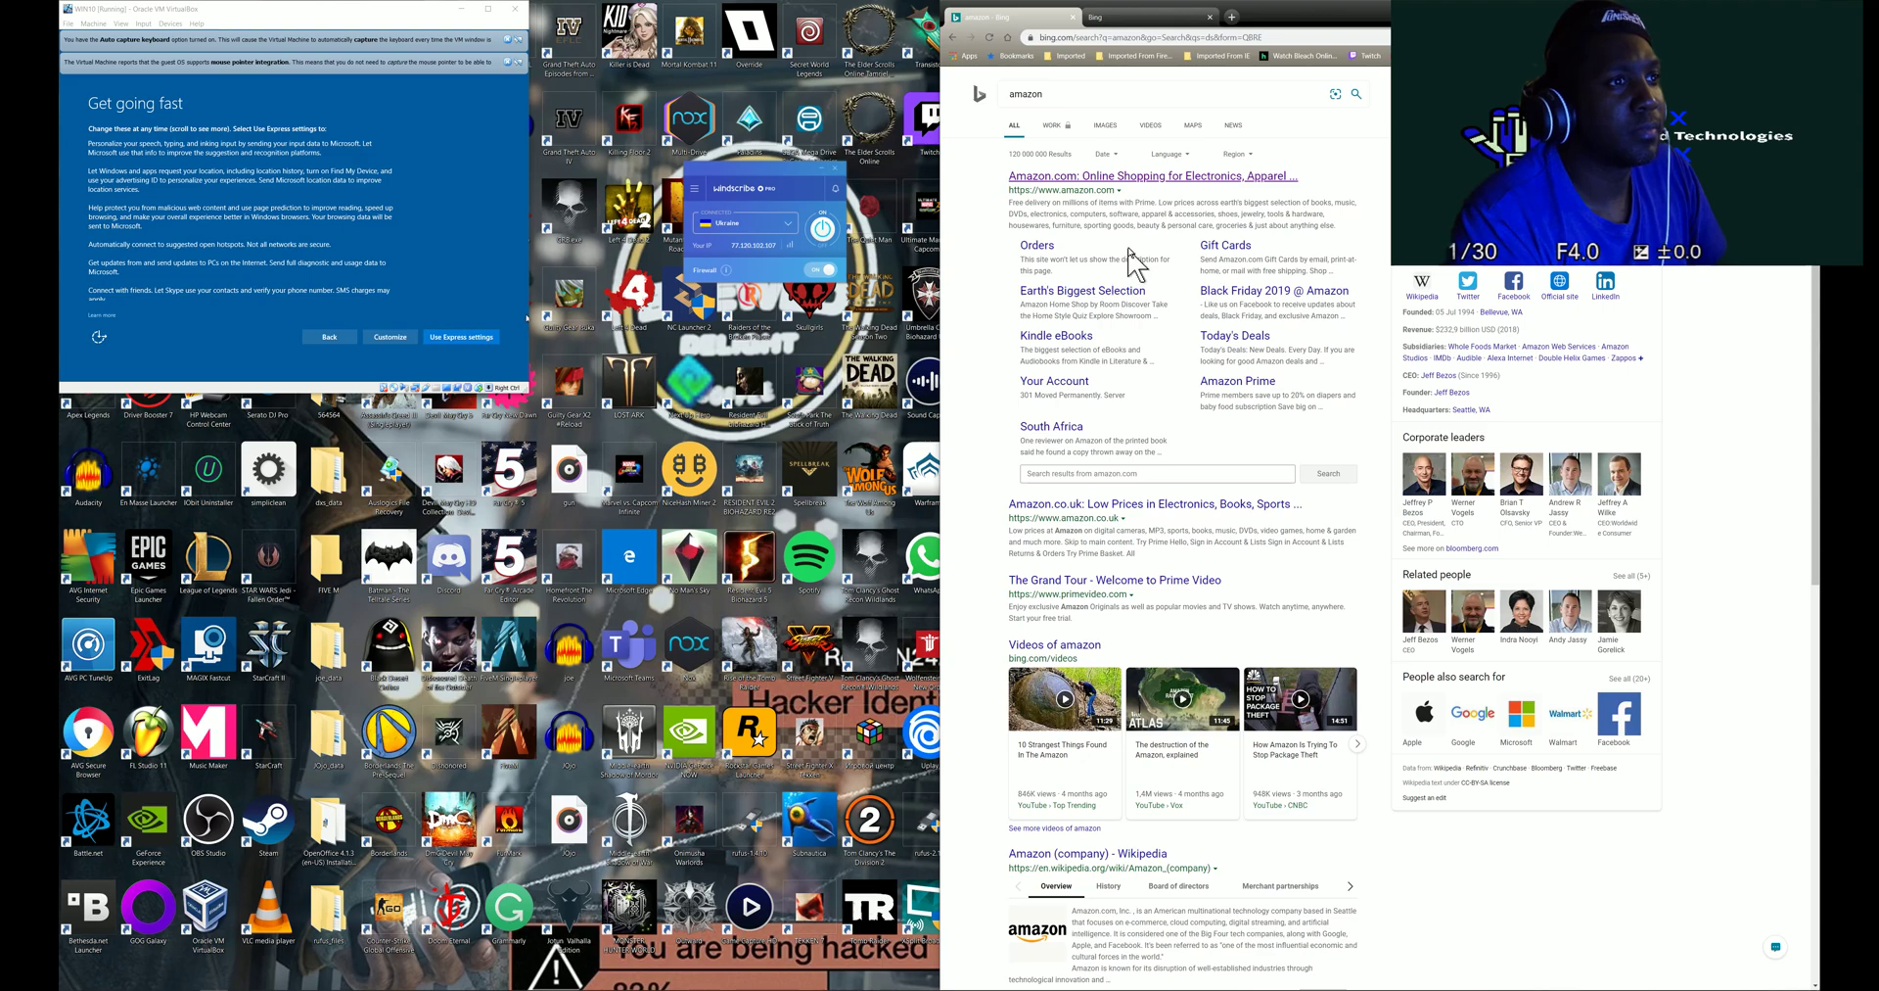
- Switch Windscribe to the Hong Kong server and reload the amazon results over it
{"action": "left_click", "coordinate": [820, 231]}
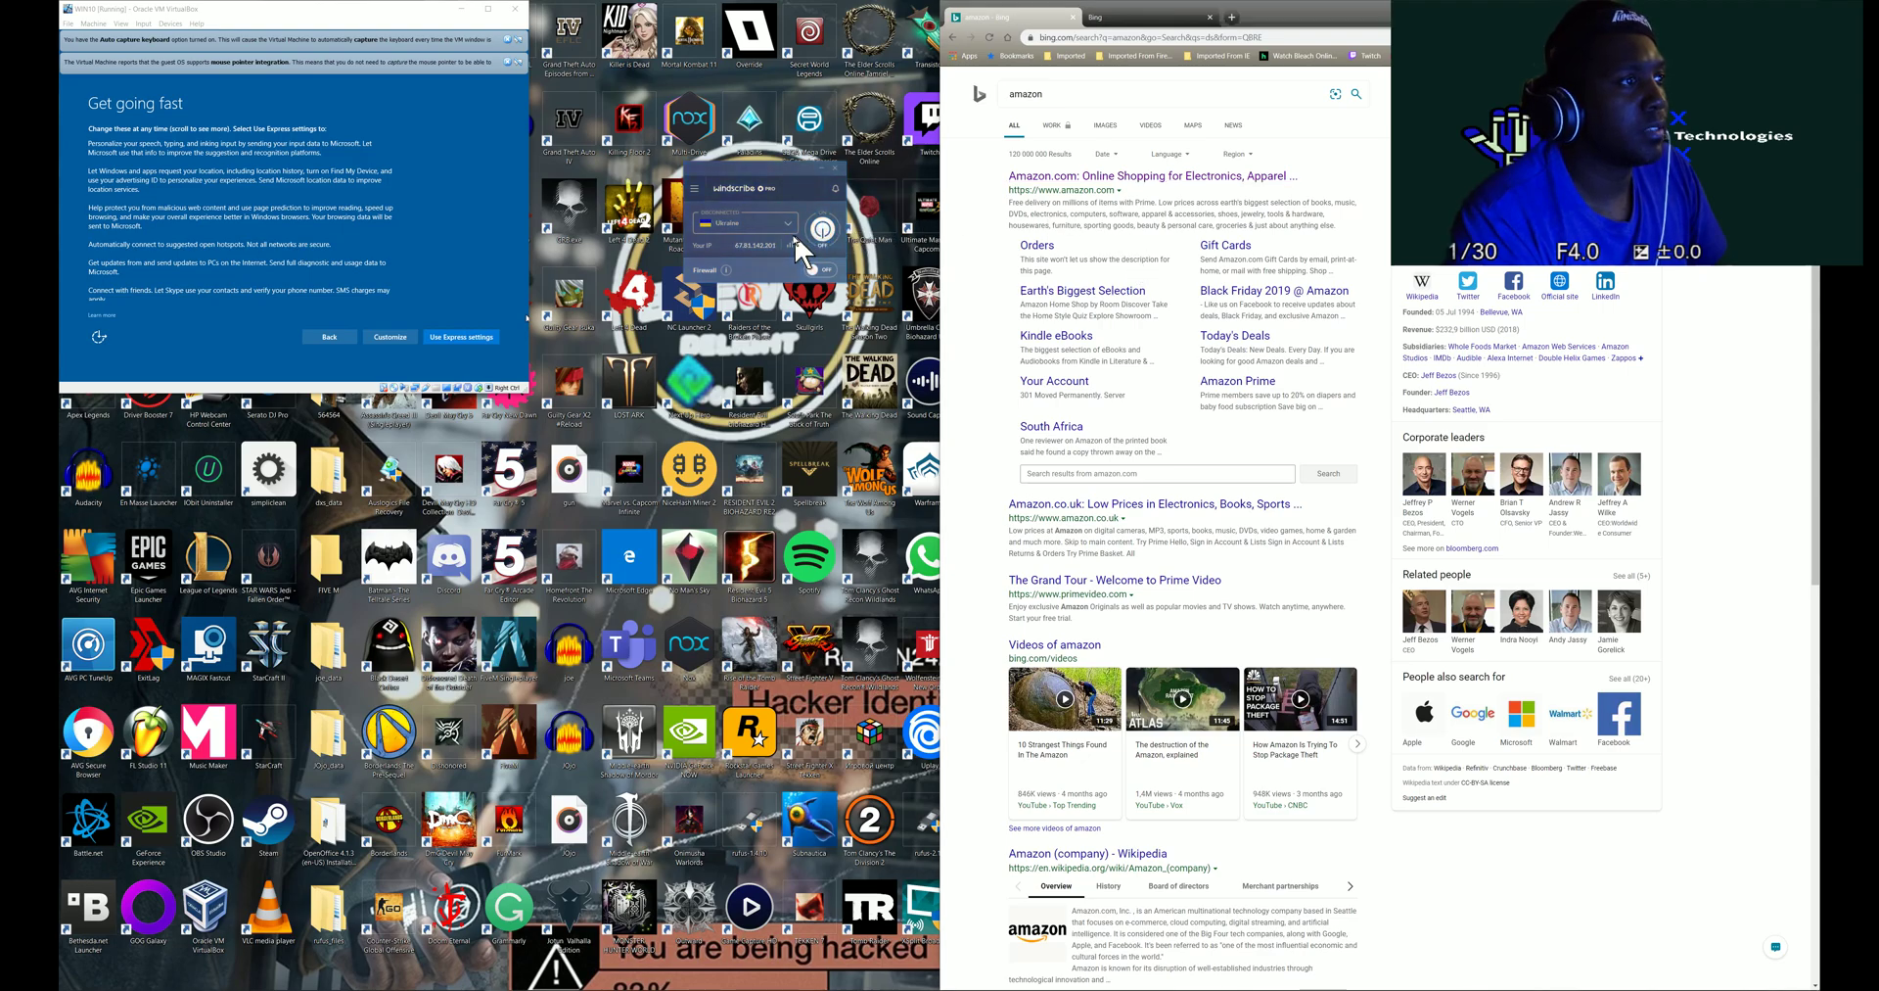
{"action": "left_click", "coordinate": [788, 225]}
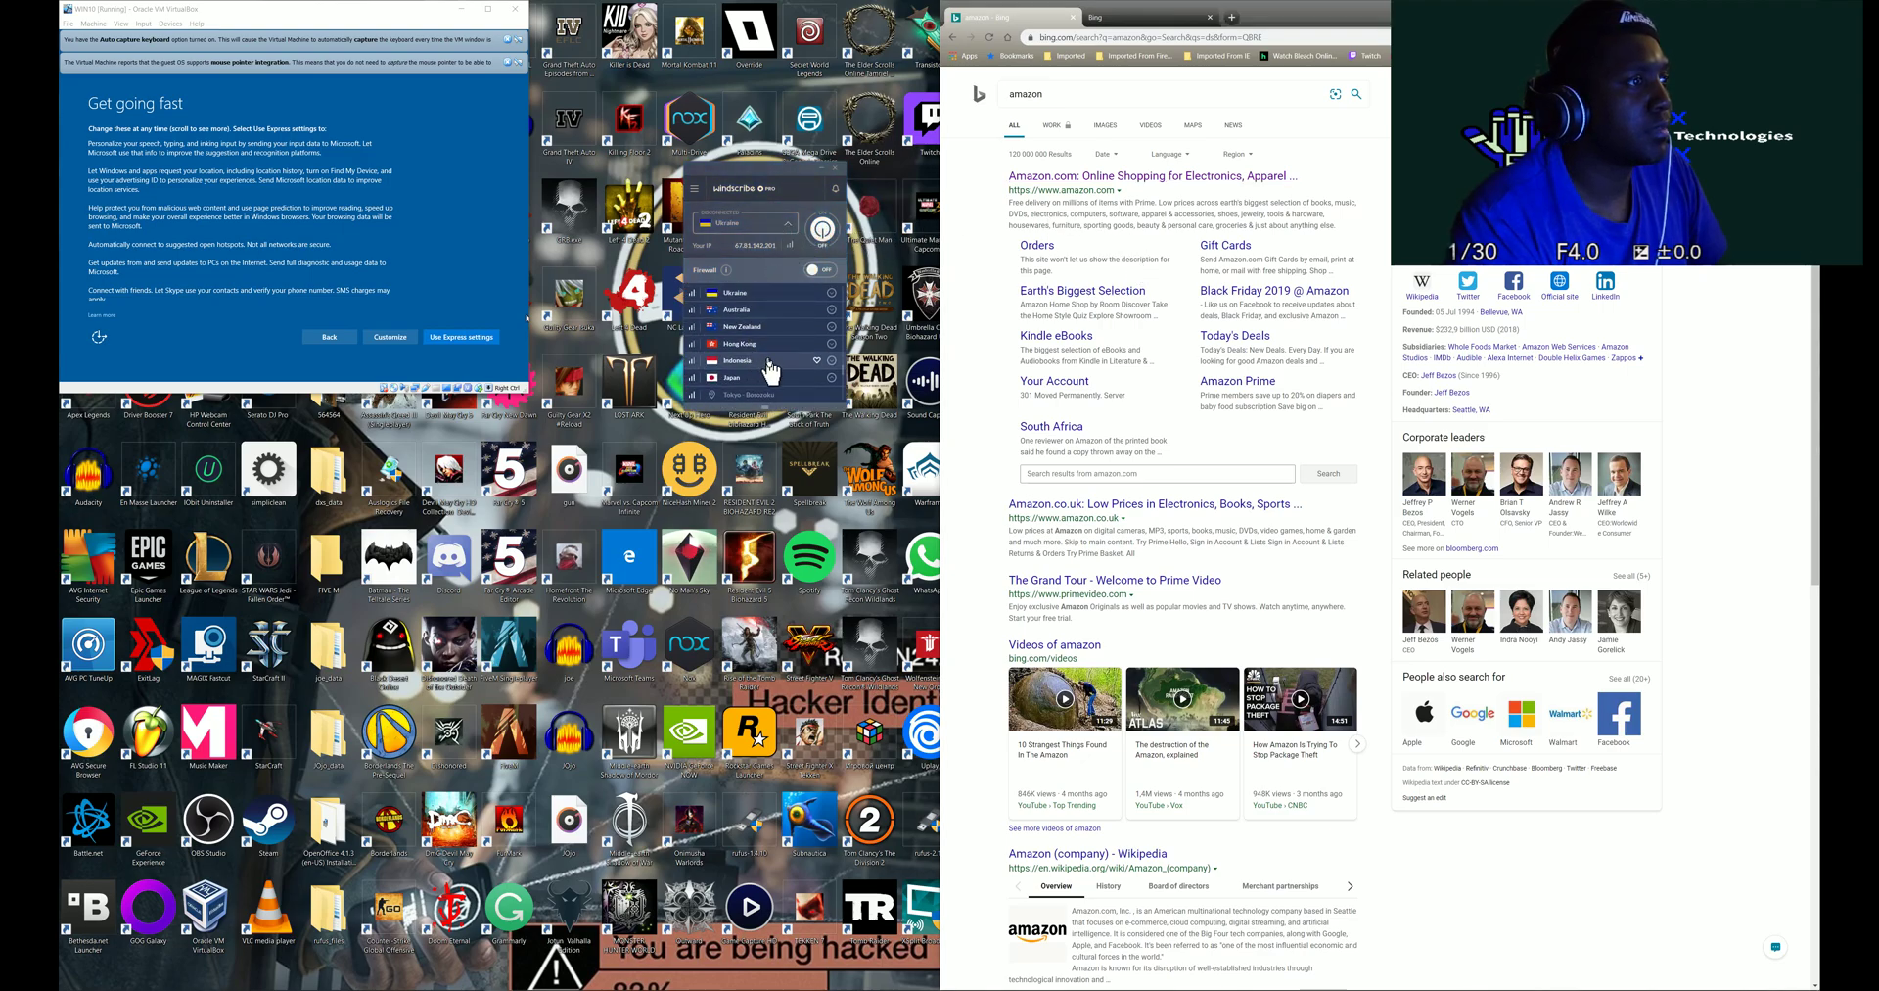
{"action": "left_click", "coordinate": [763, 344]}
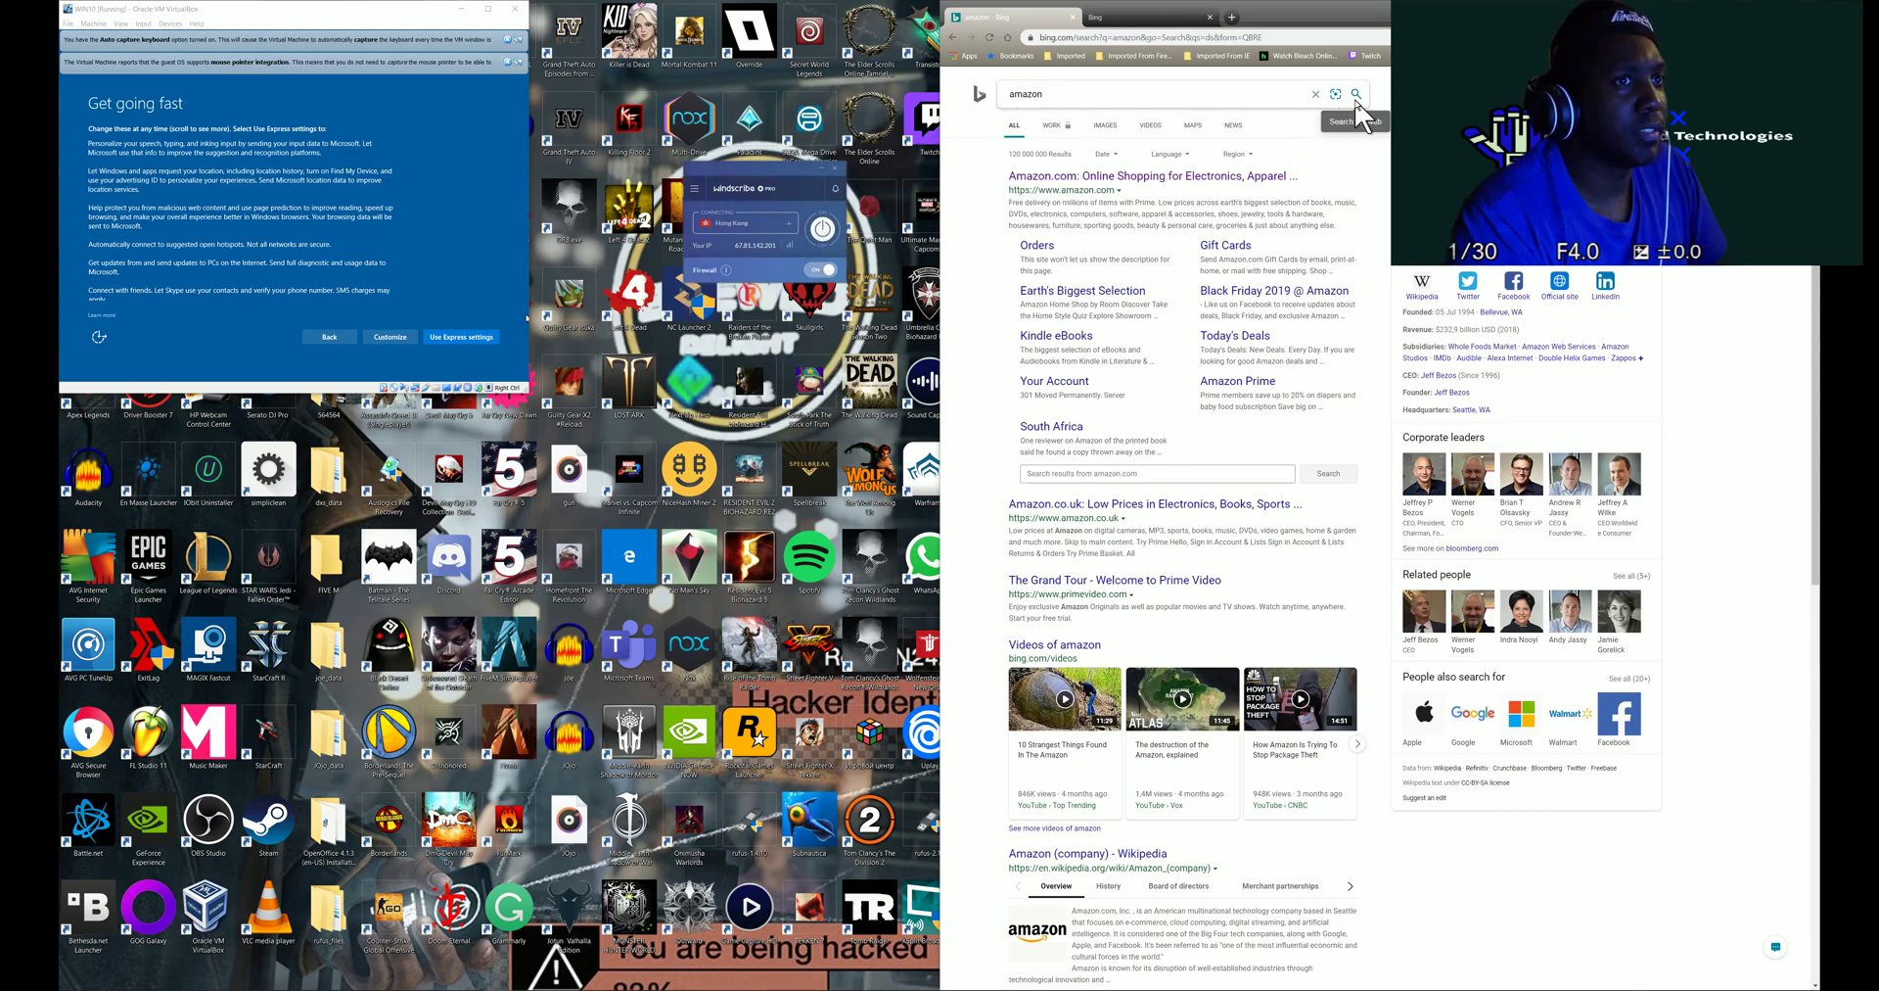
{"action": "left_click", "coordinate": [1360, 98]}
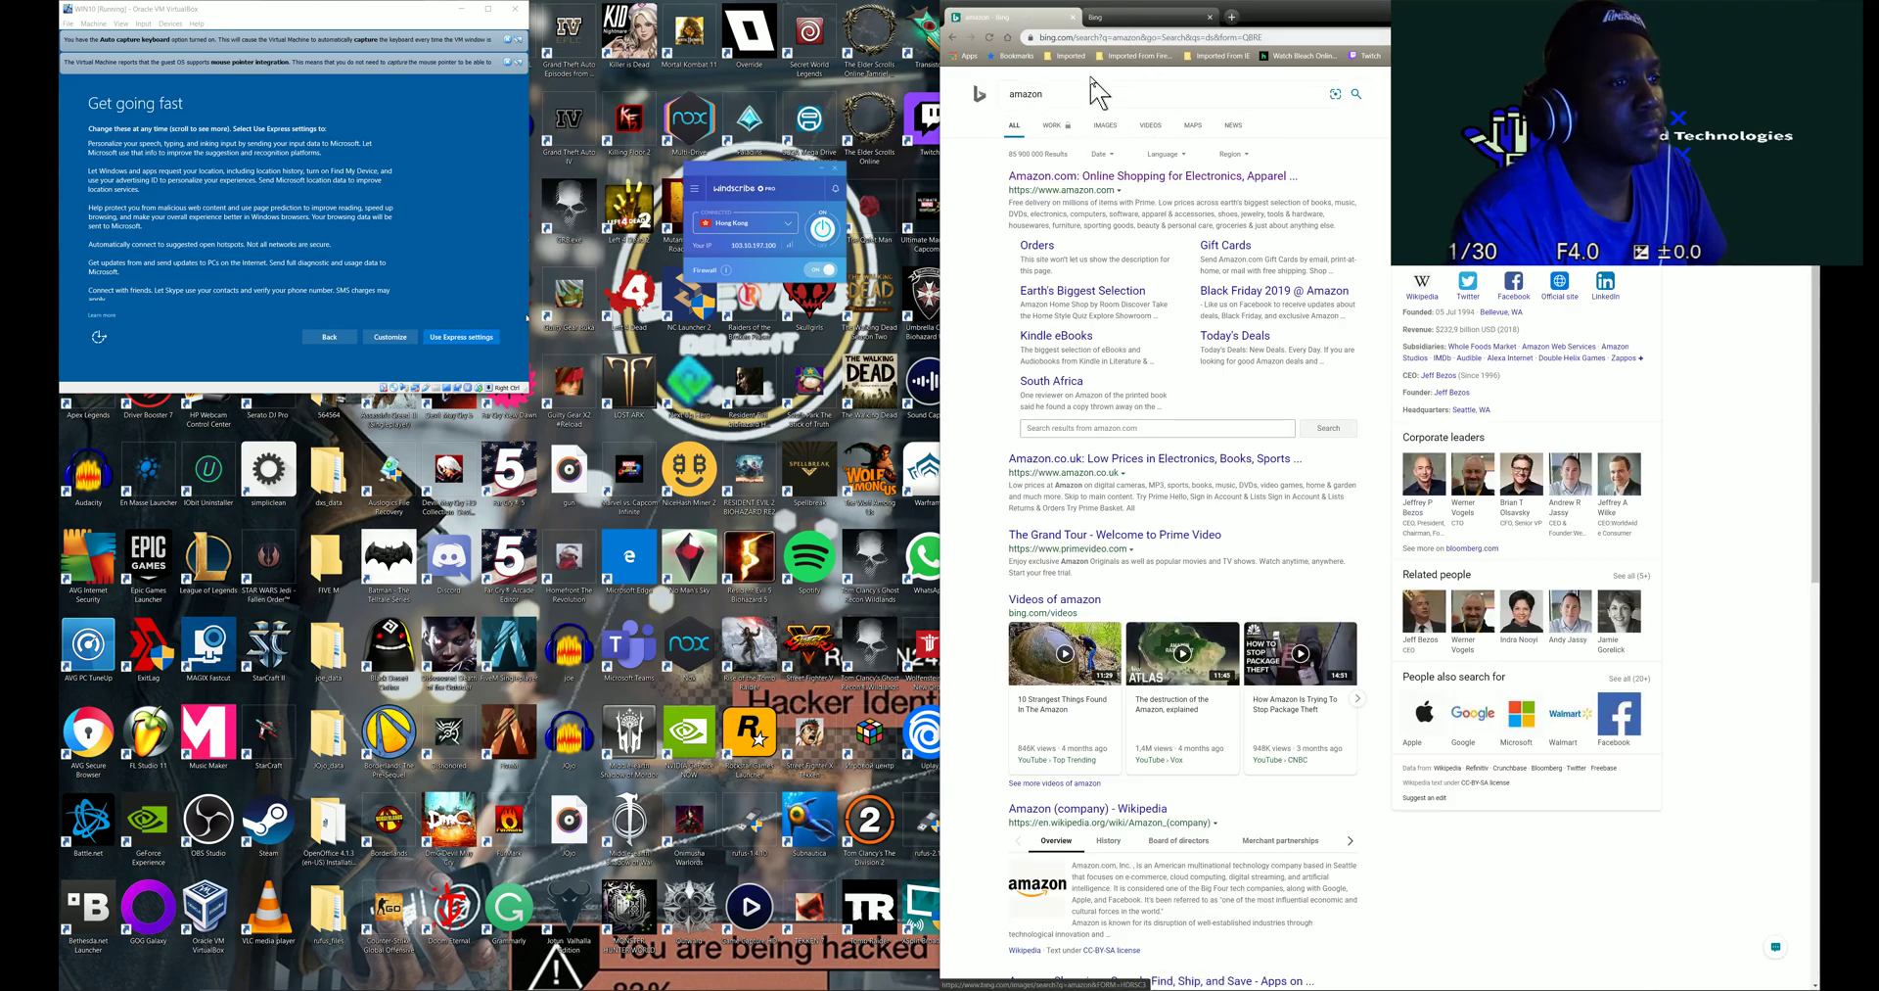
- Web-search amazon from the address bar and open the Amazon.com result
{"action": "left_click", "coordinate": [1113, 38]}
{"action": "type", "text": "ama"}
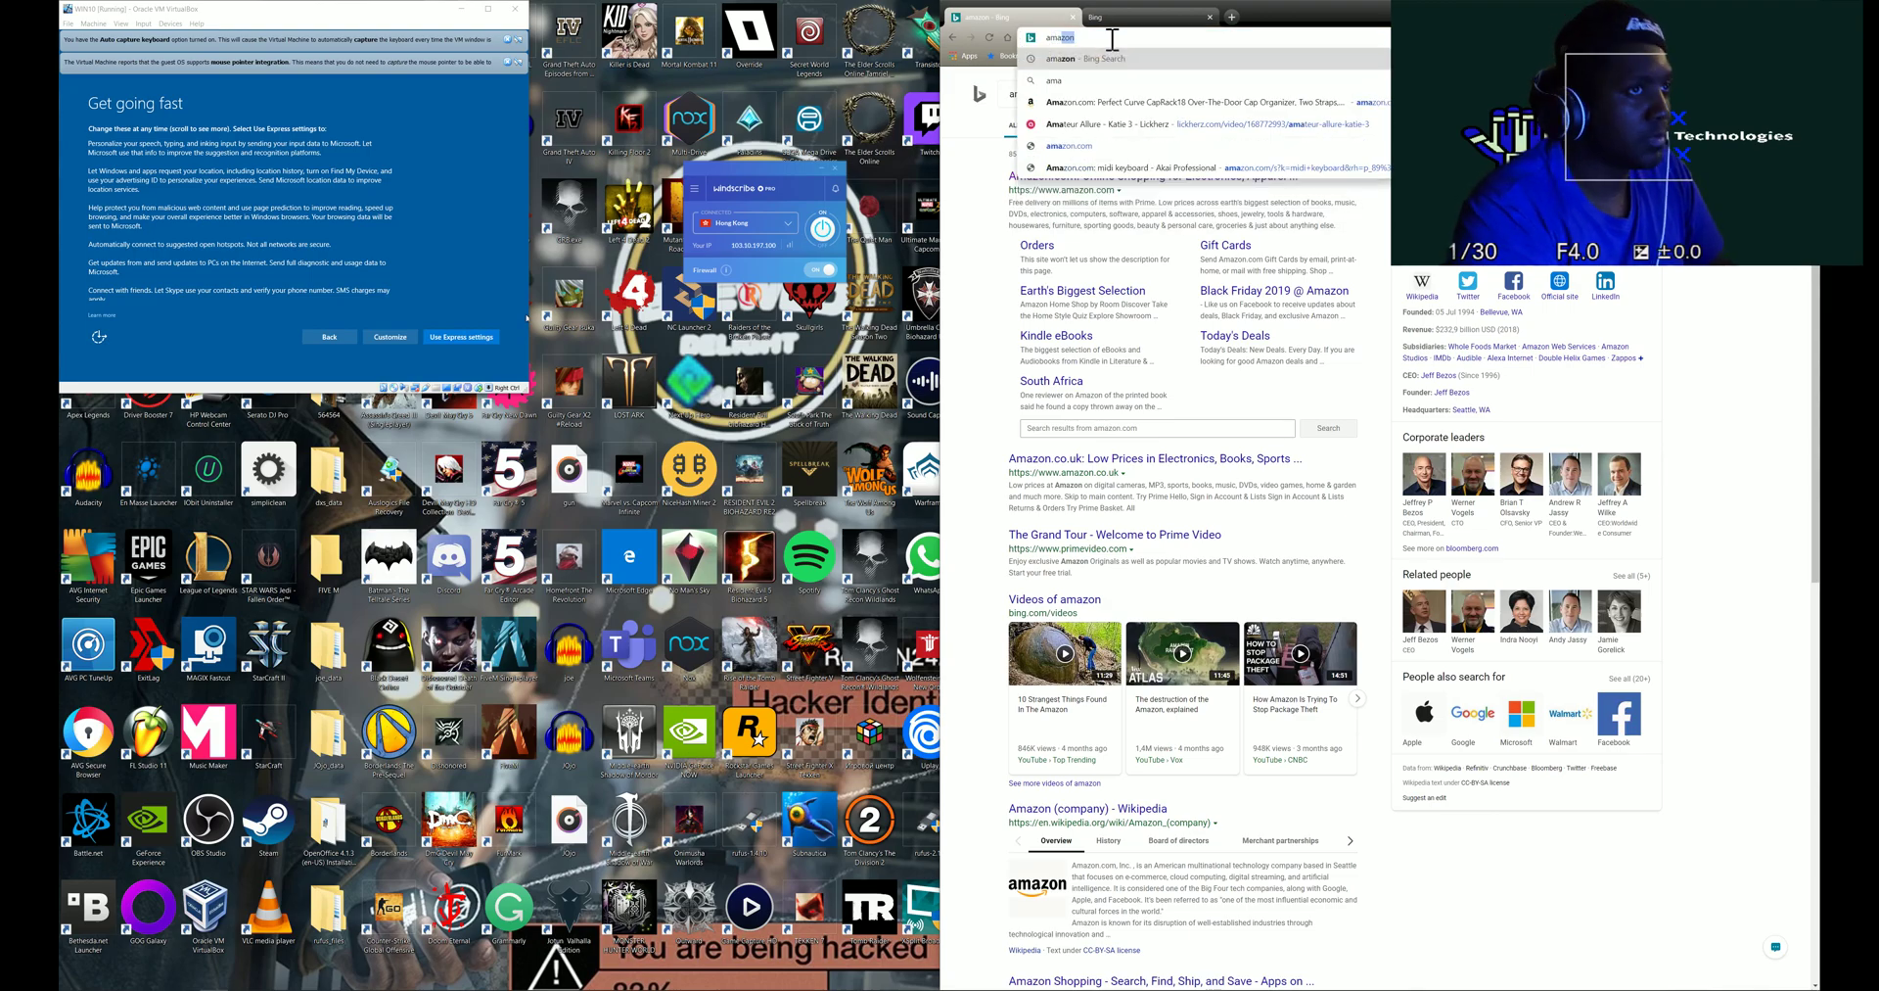
{"action": "type", "text": "zon"}
{"action": "key", "text": "Return"}
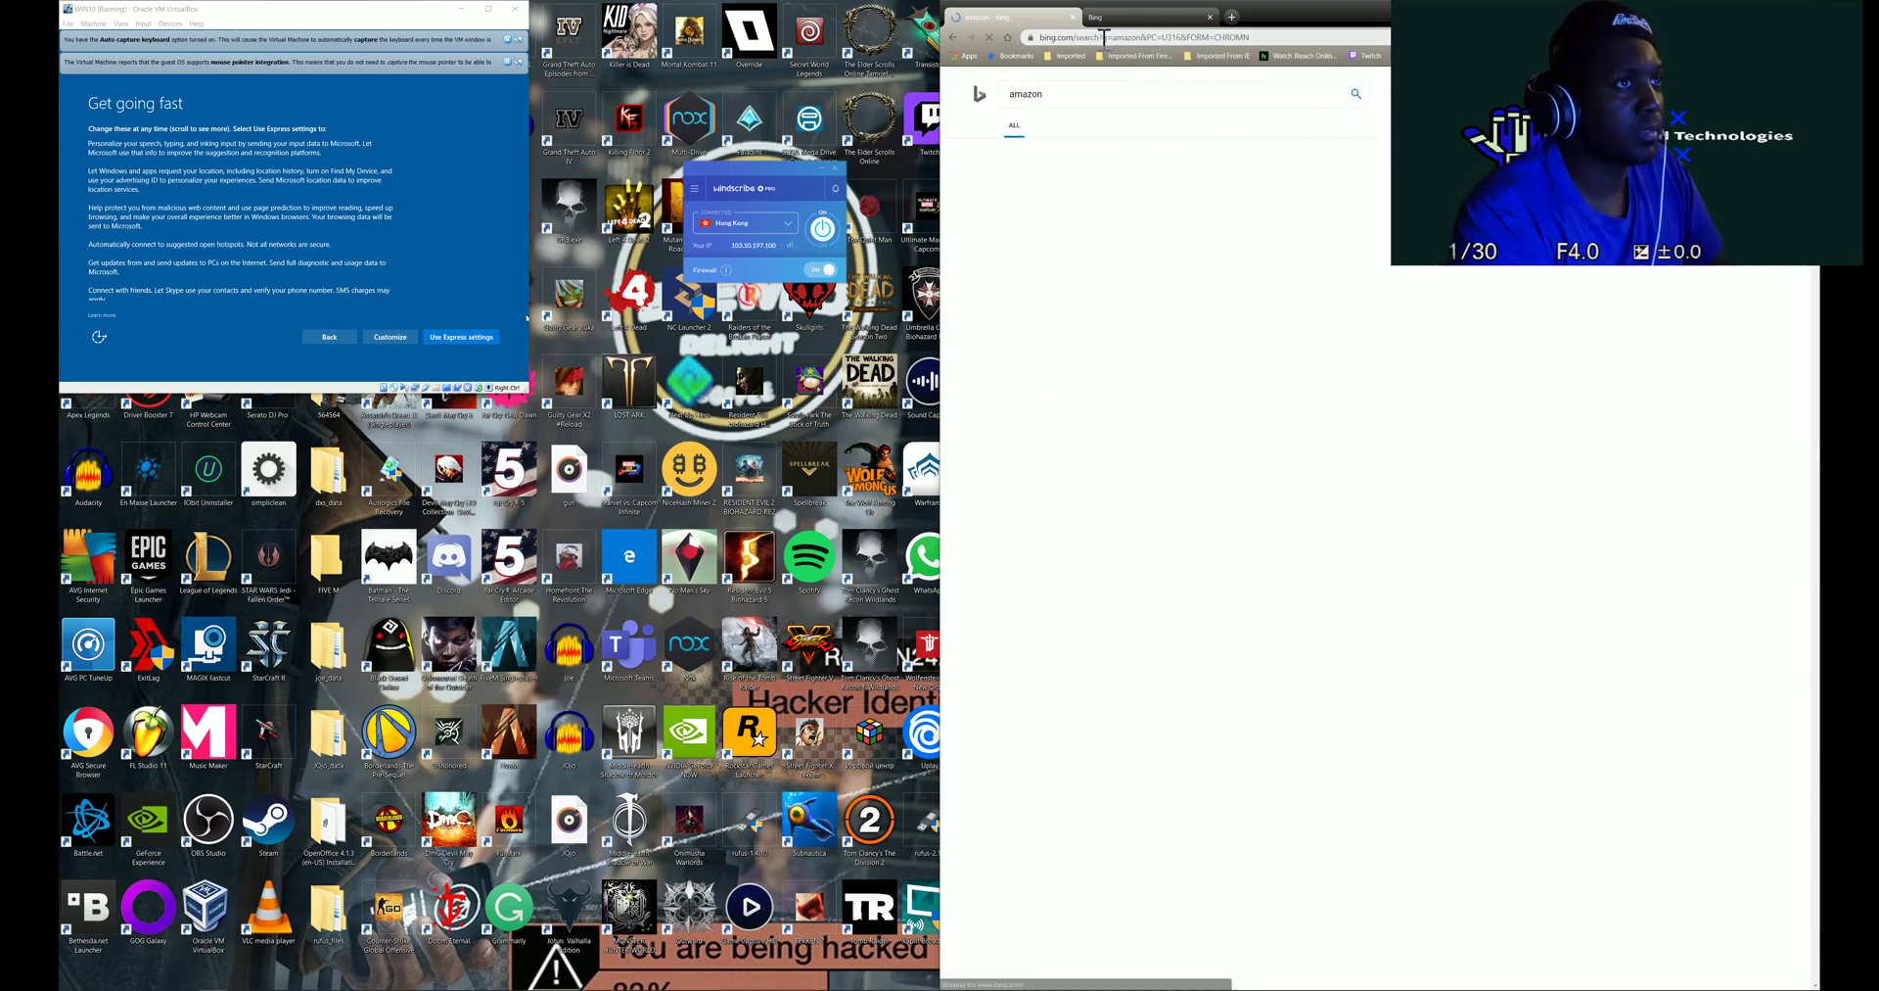
{"action": "scroll", "coordinate": [1111, 294], "scroll_direction": "down", "scroll_amount": 2}
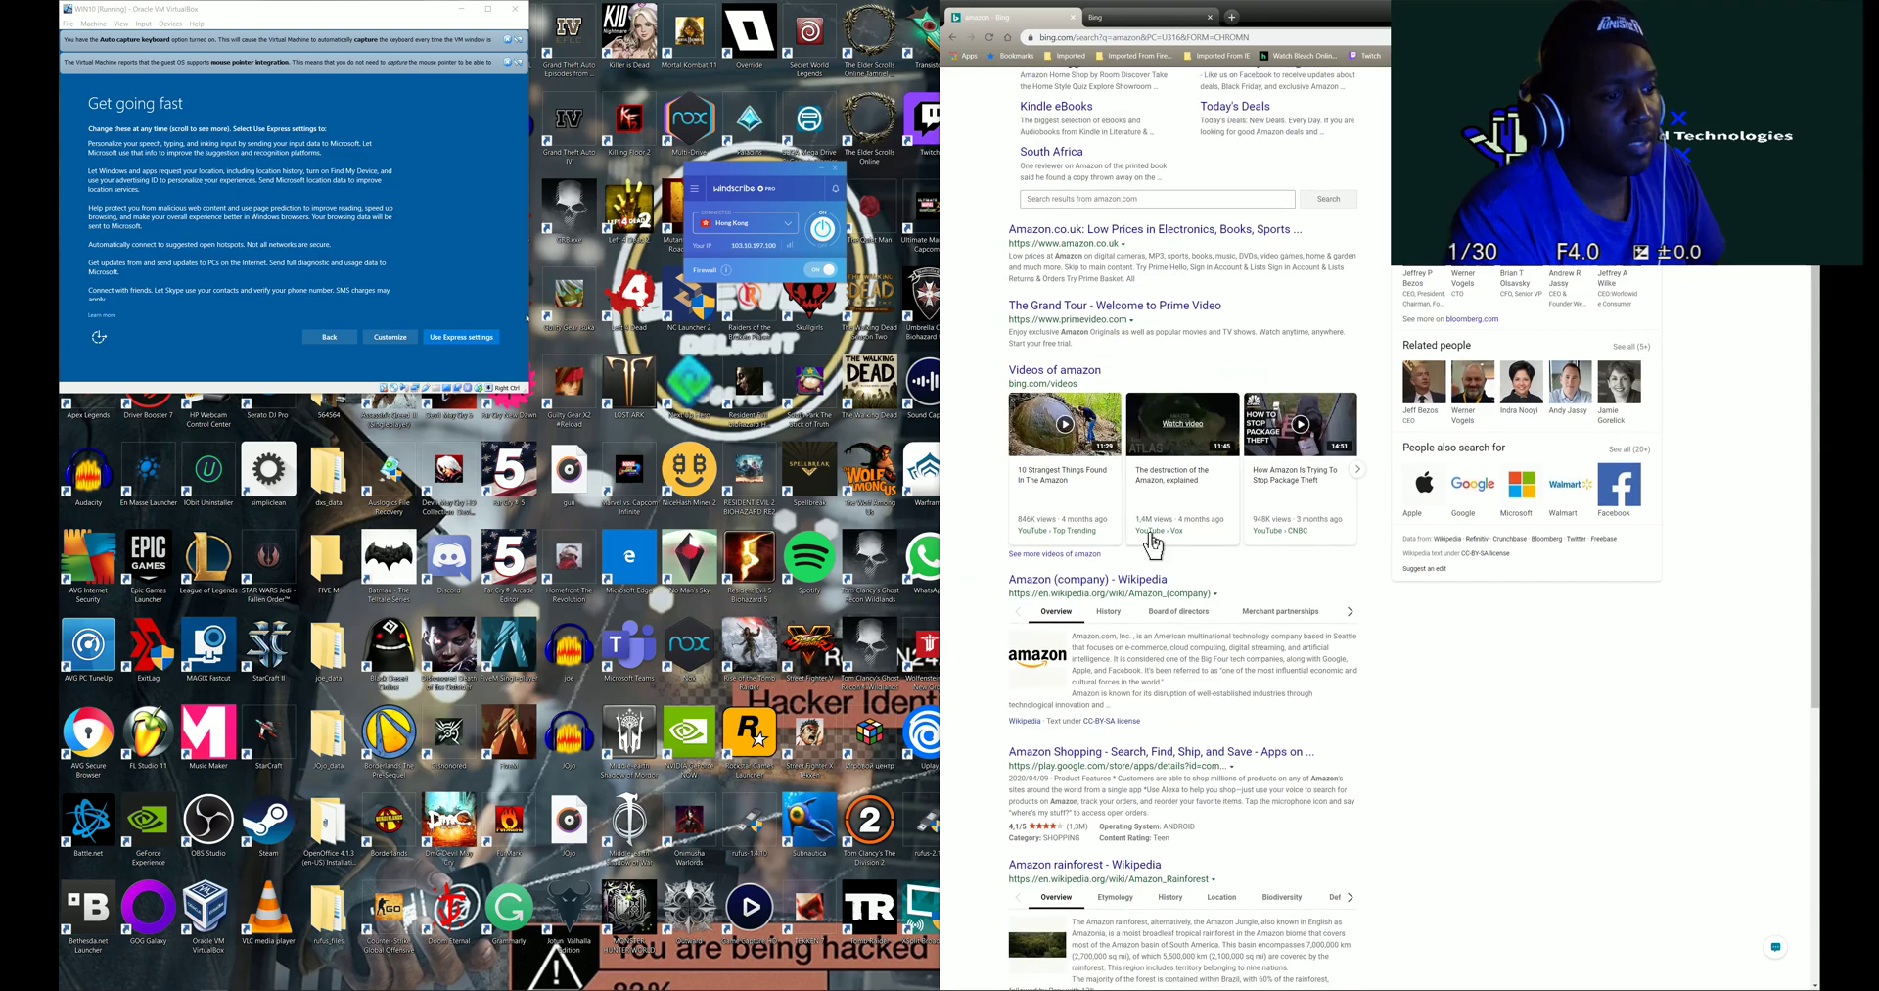
{"action": "scroll", "coordinate": [1182, 621], "scroll_direction": "down", "scroll_amount": 3}
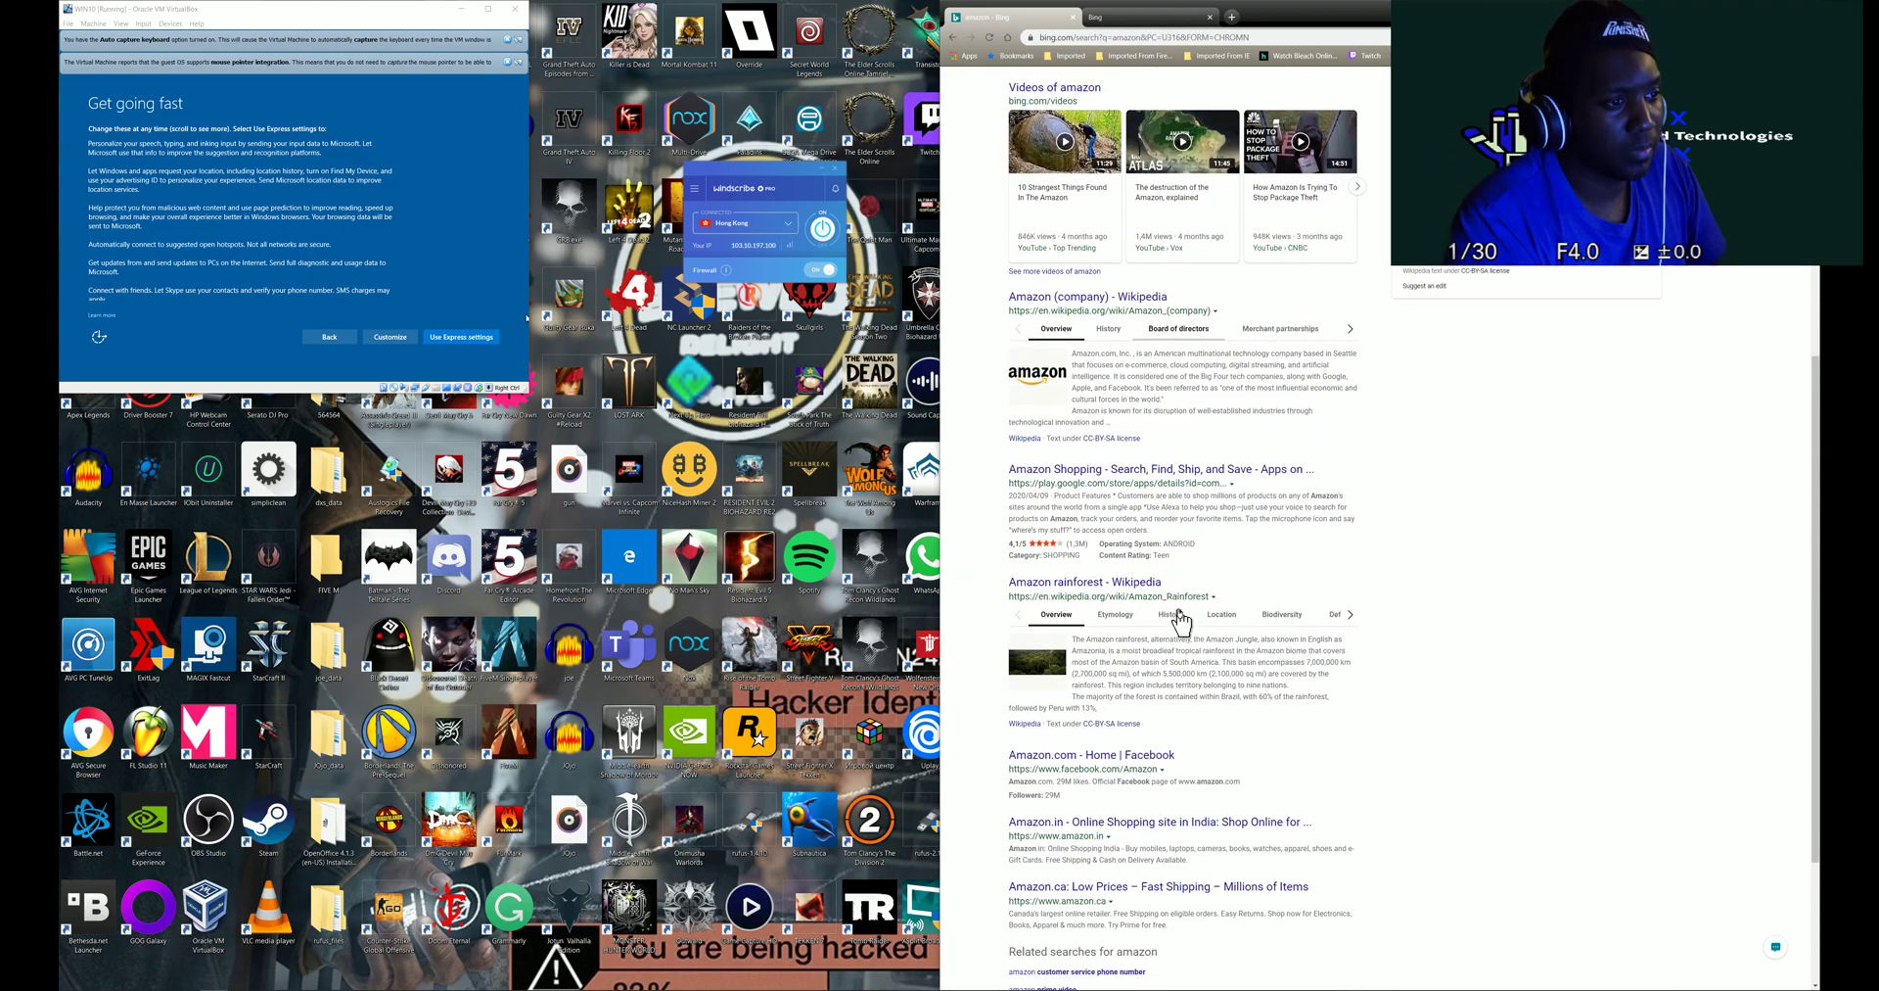
{"action": "scroll", "coordinate": [1074, 420], "scroll_direction": "up", "scroll_amount": 5}
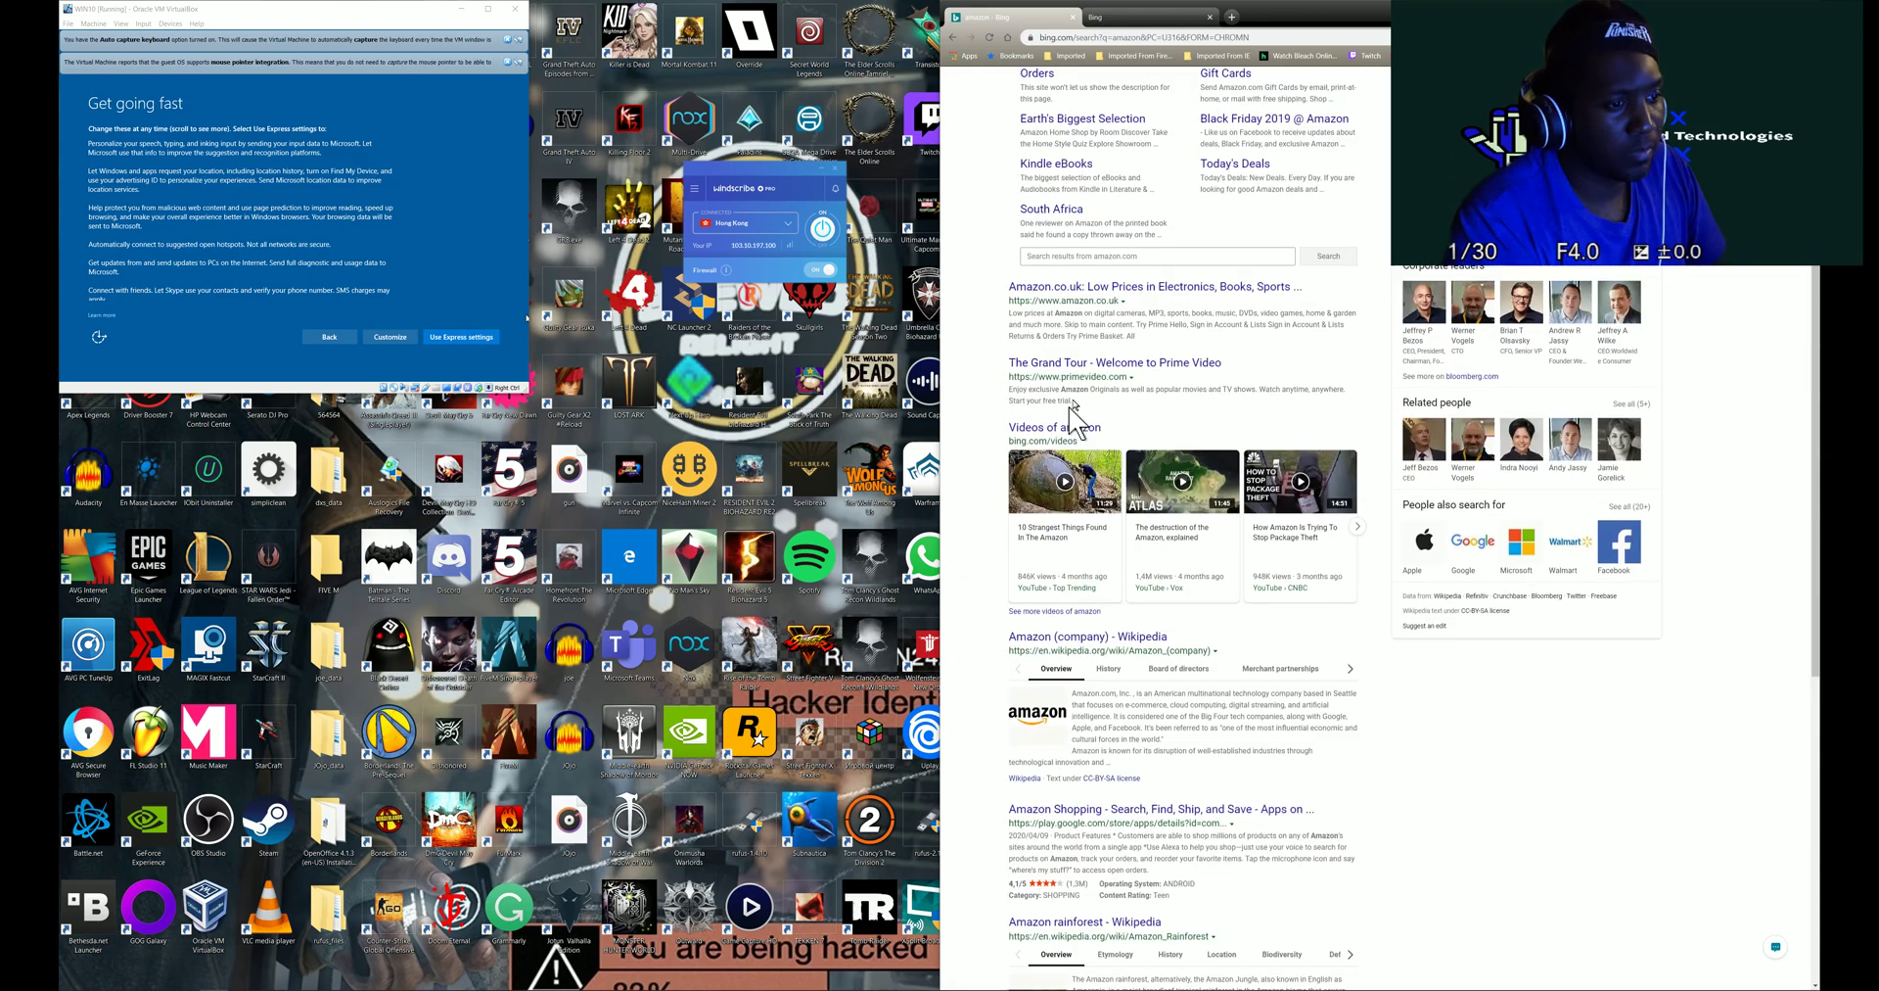
{"action": "left_click", "coordinate": [1067, 186]}
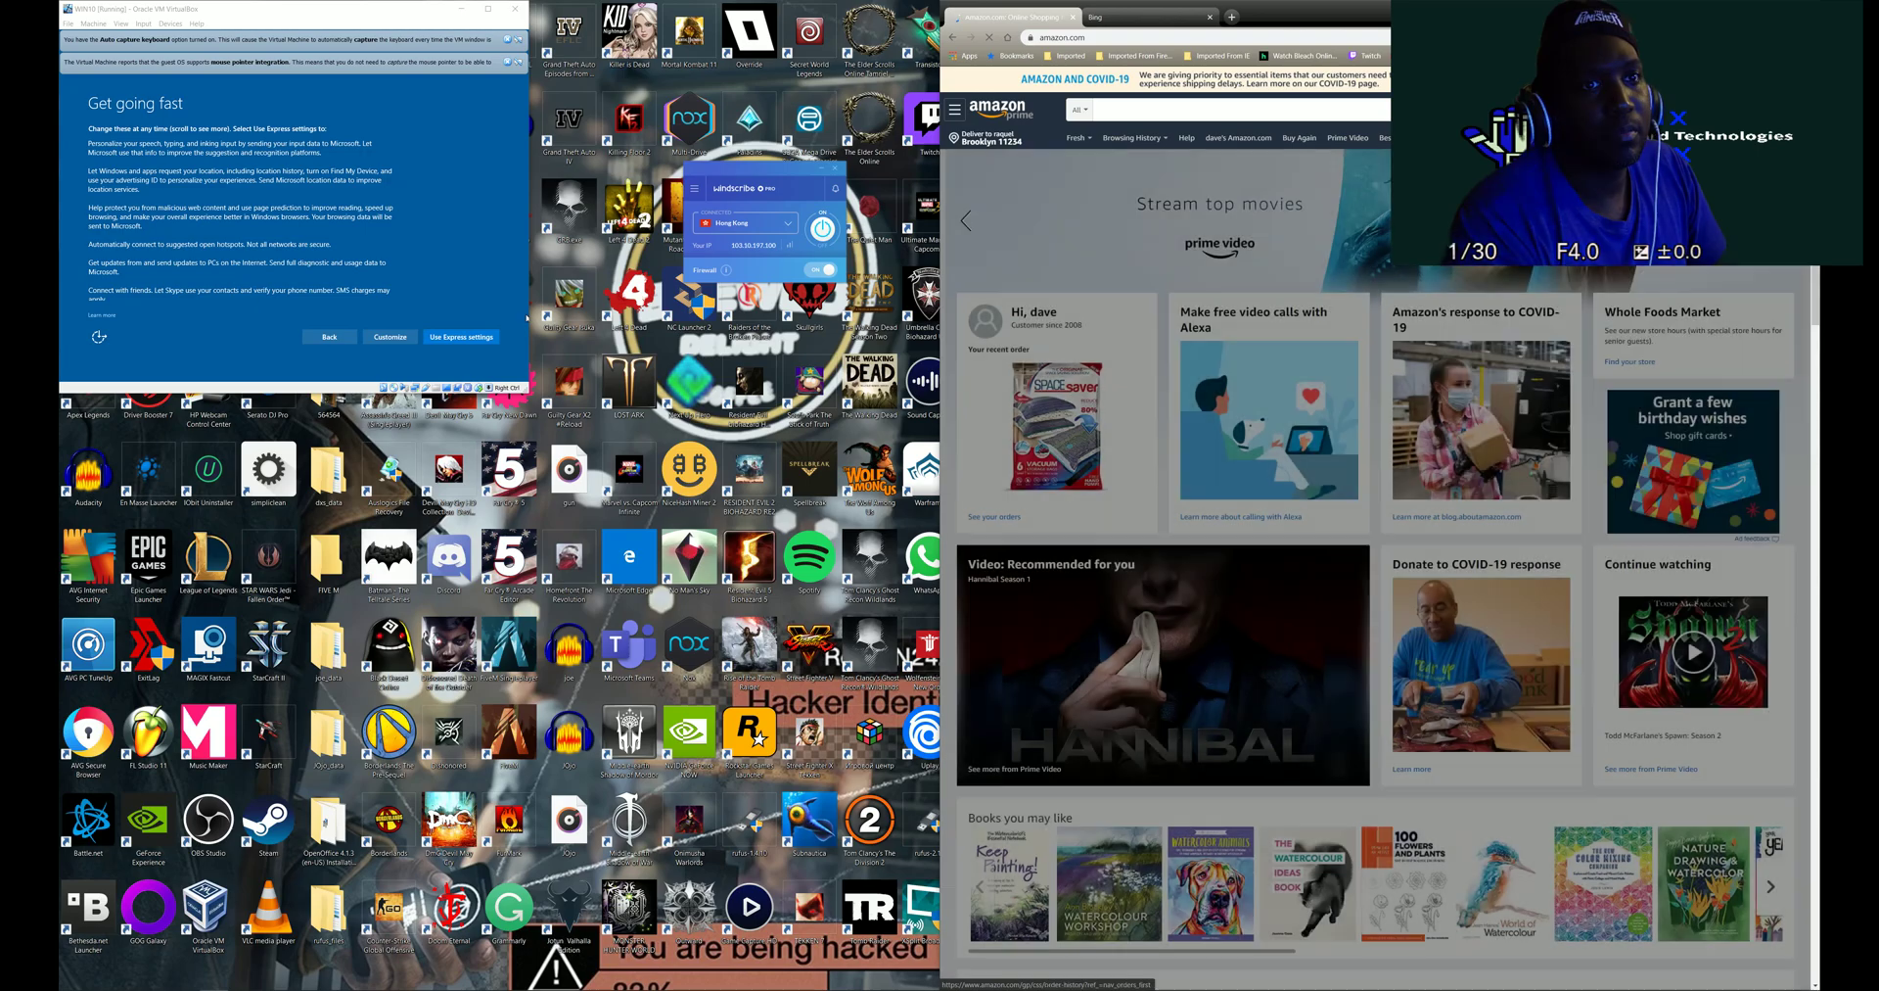
- Sign out of the Amazon account and return to the store's Deals and Promotions page
{"action": "mouse_move", "coordinate": [1605, 112]}
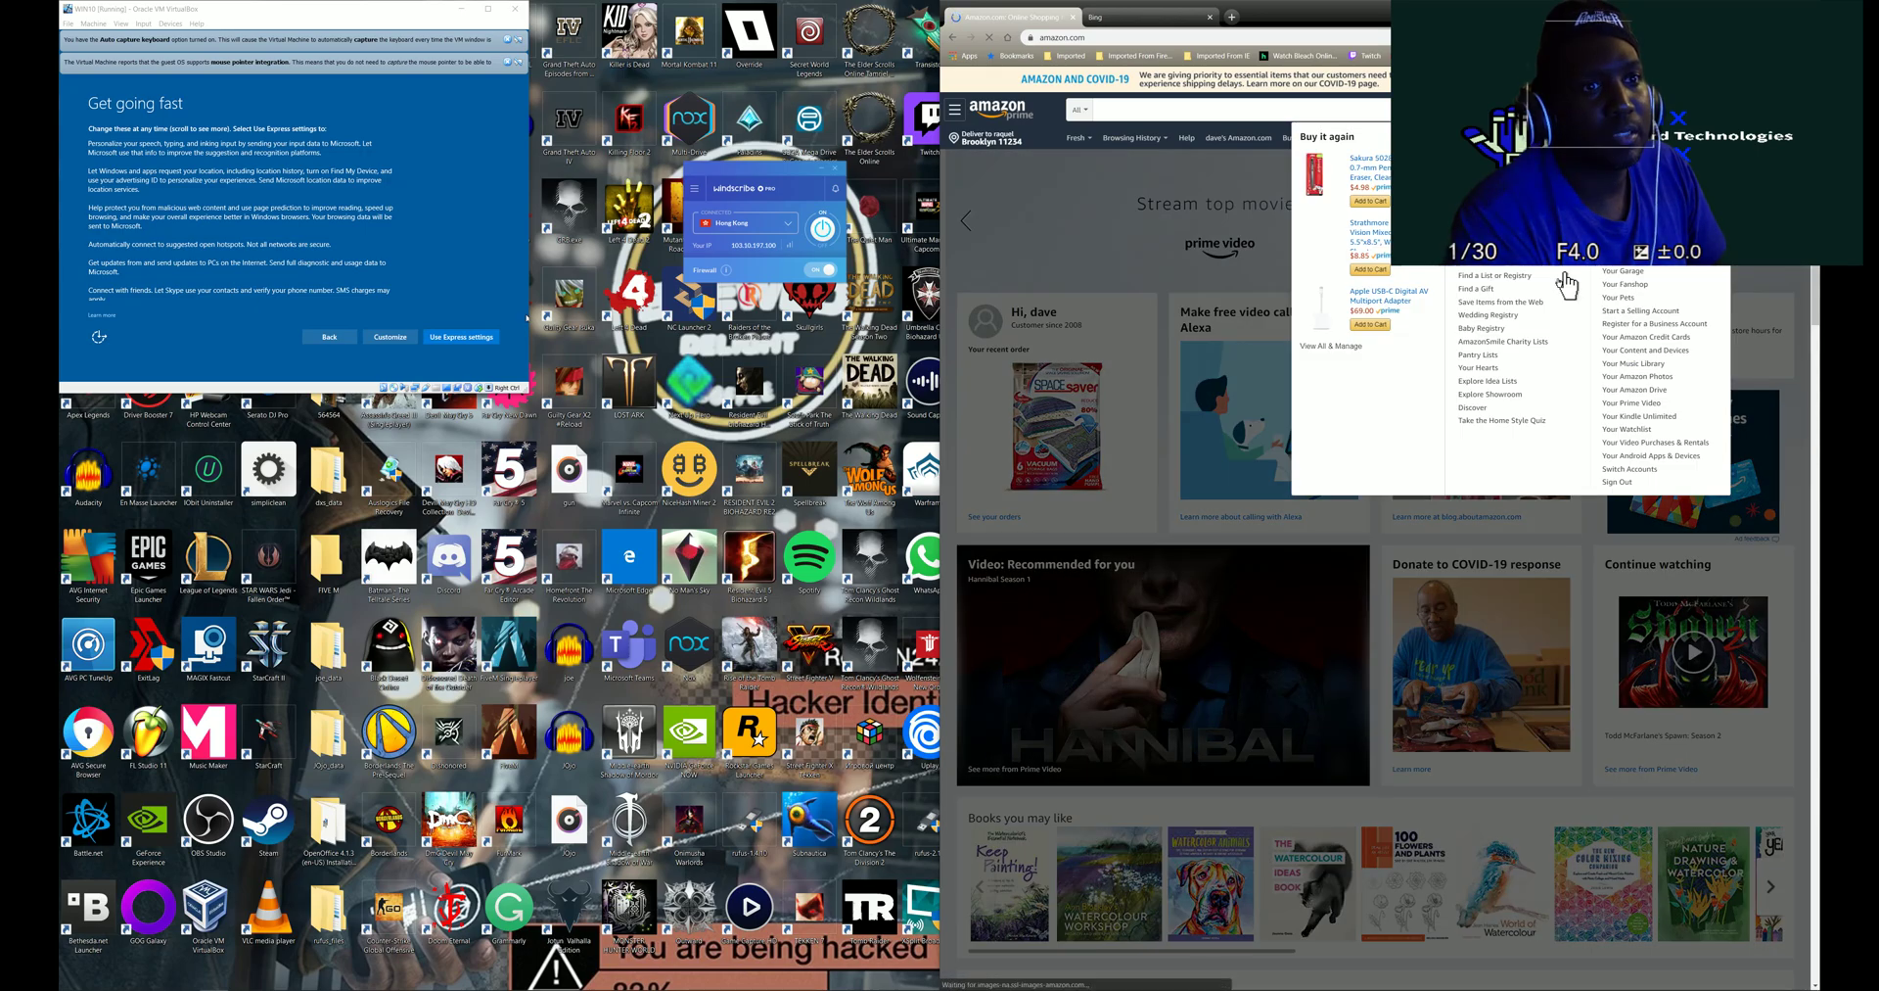
{"action": "left_click", "coordinate": [1617, 482]}
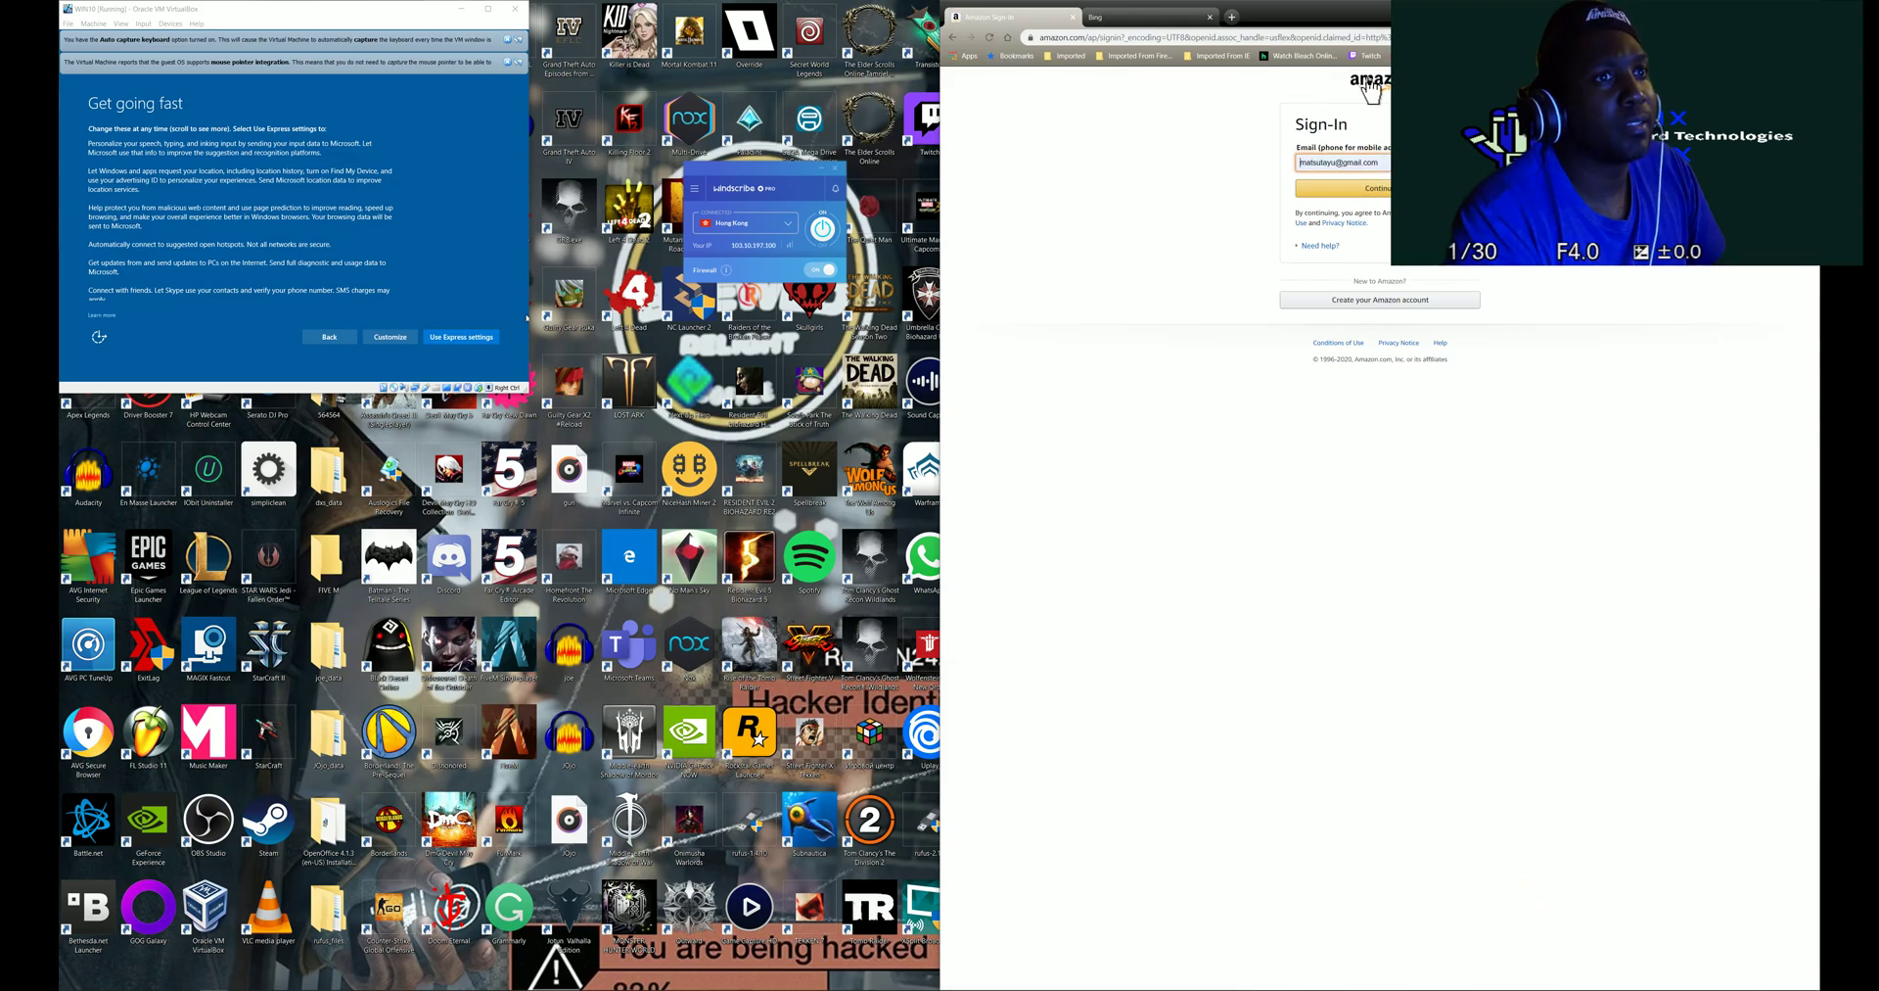
{"action": "left_click", "coordinate": [1370, 84]}
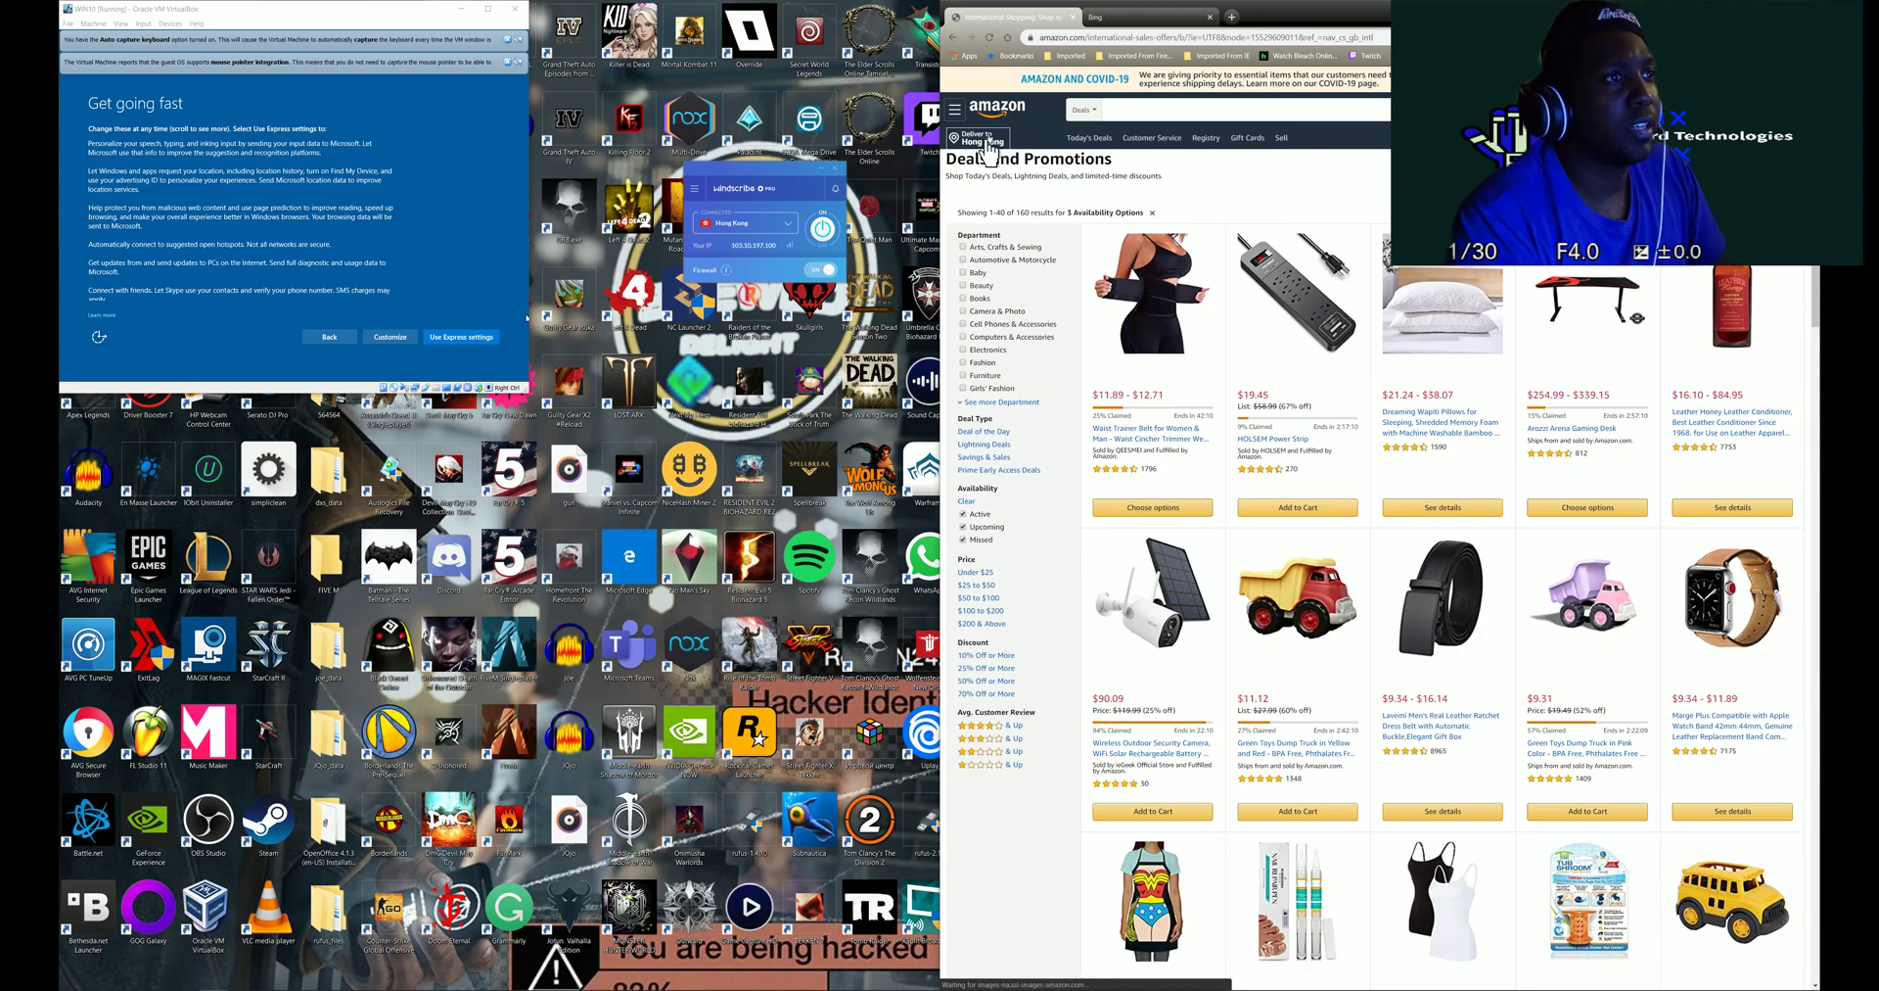
{"action": "left_click", "coordinate": [1081, 39]}
- Search for facebook, view the news feed, own profile and account menu, then close the tab
{"action": "type", "text": "facebook"}
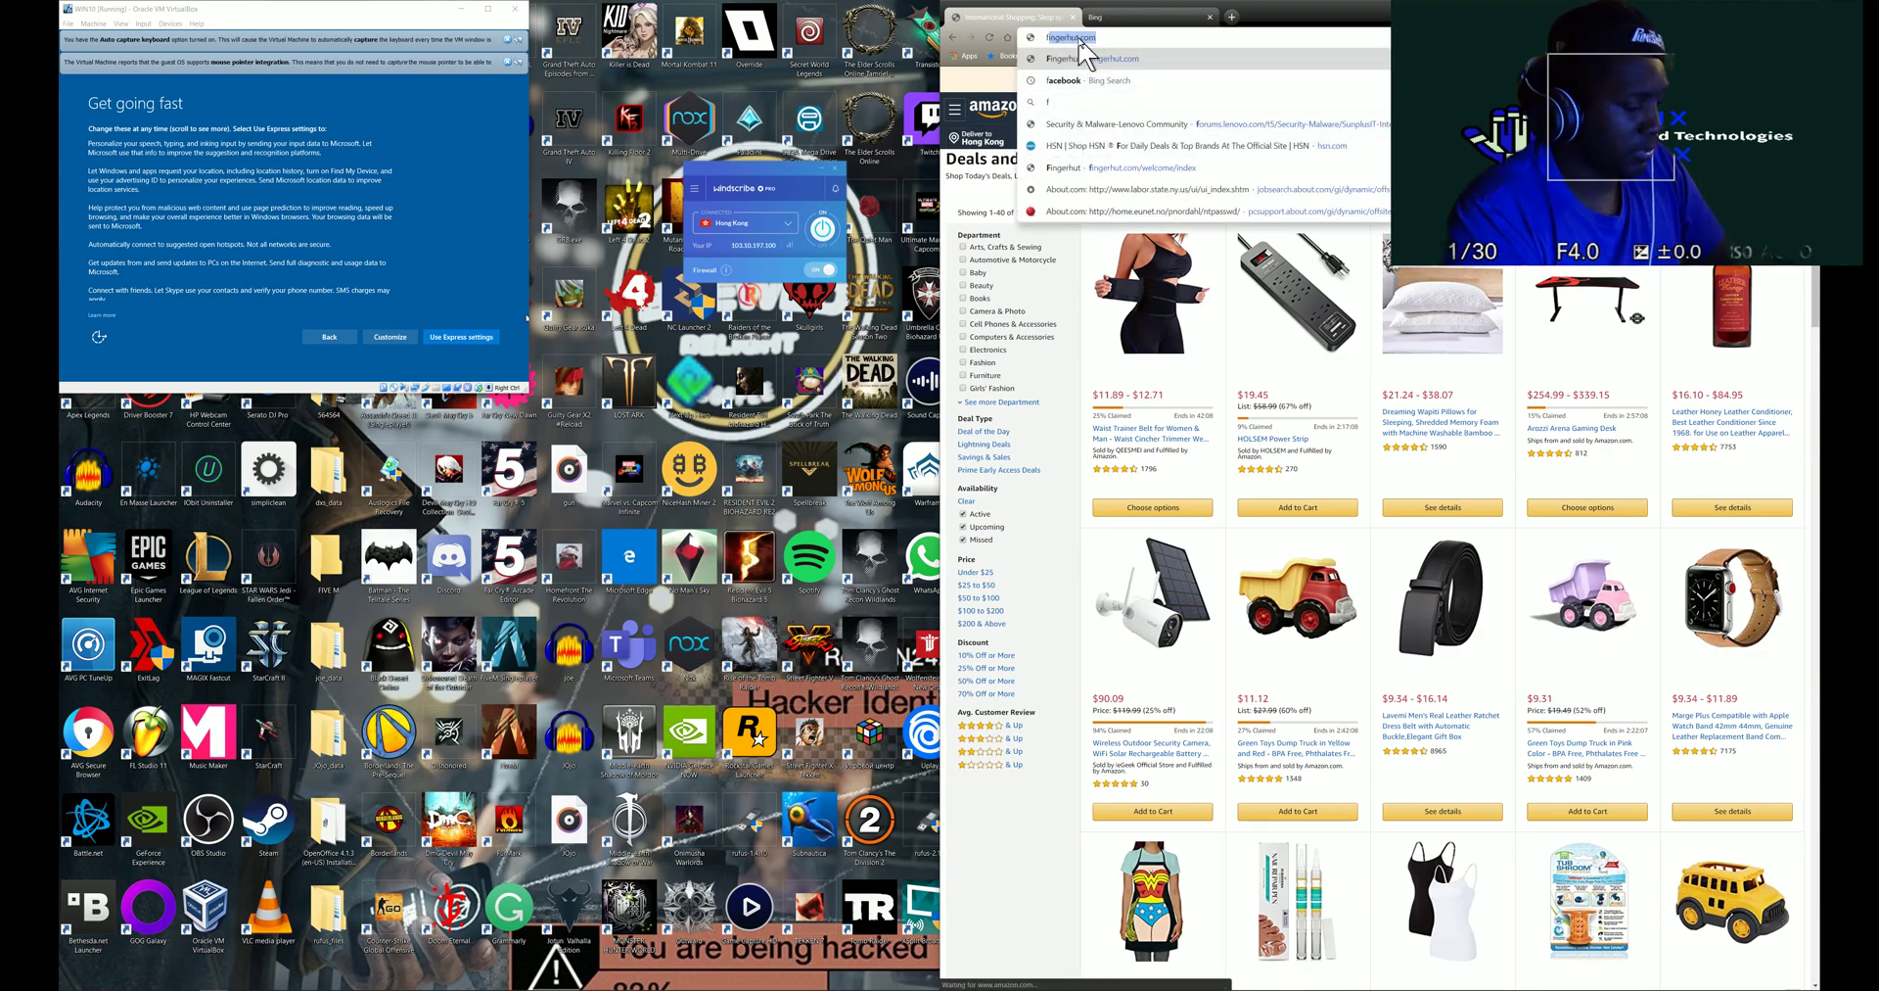
{"action": "key", "text": "Return"}
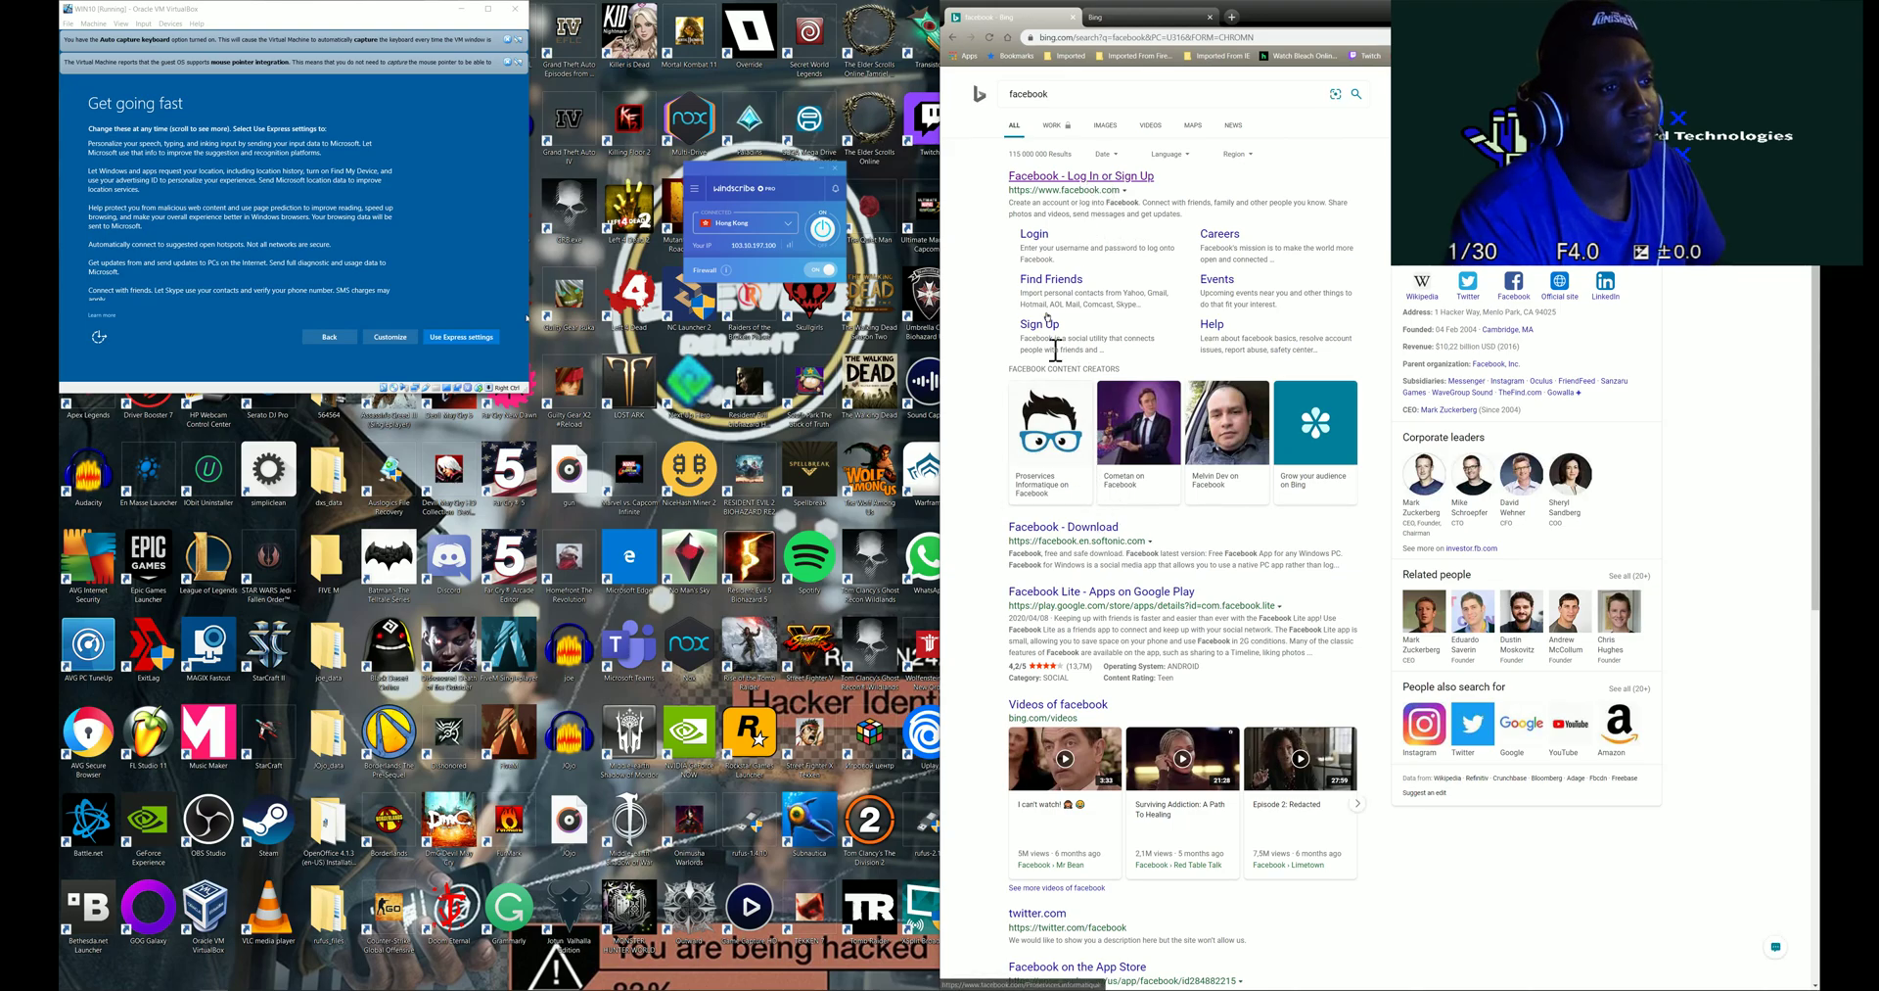
{"action": "left_click", "coordinate": [1067, 182]}
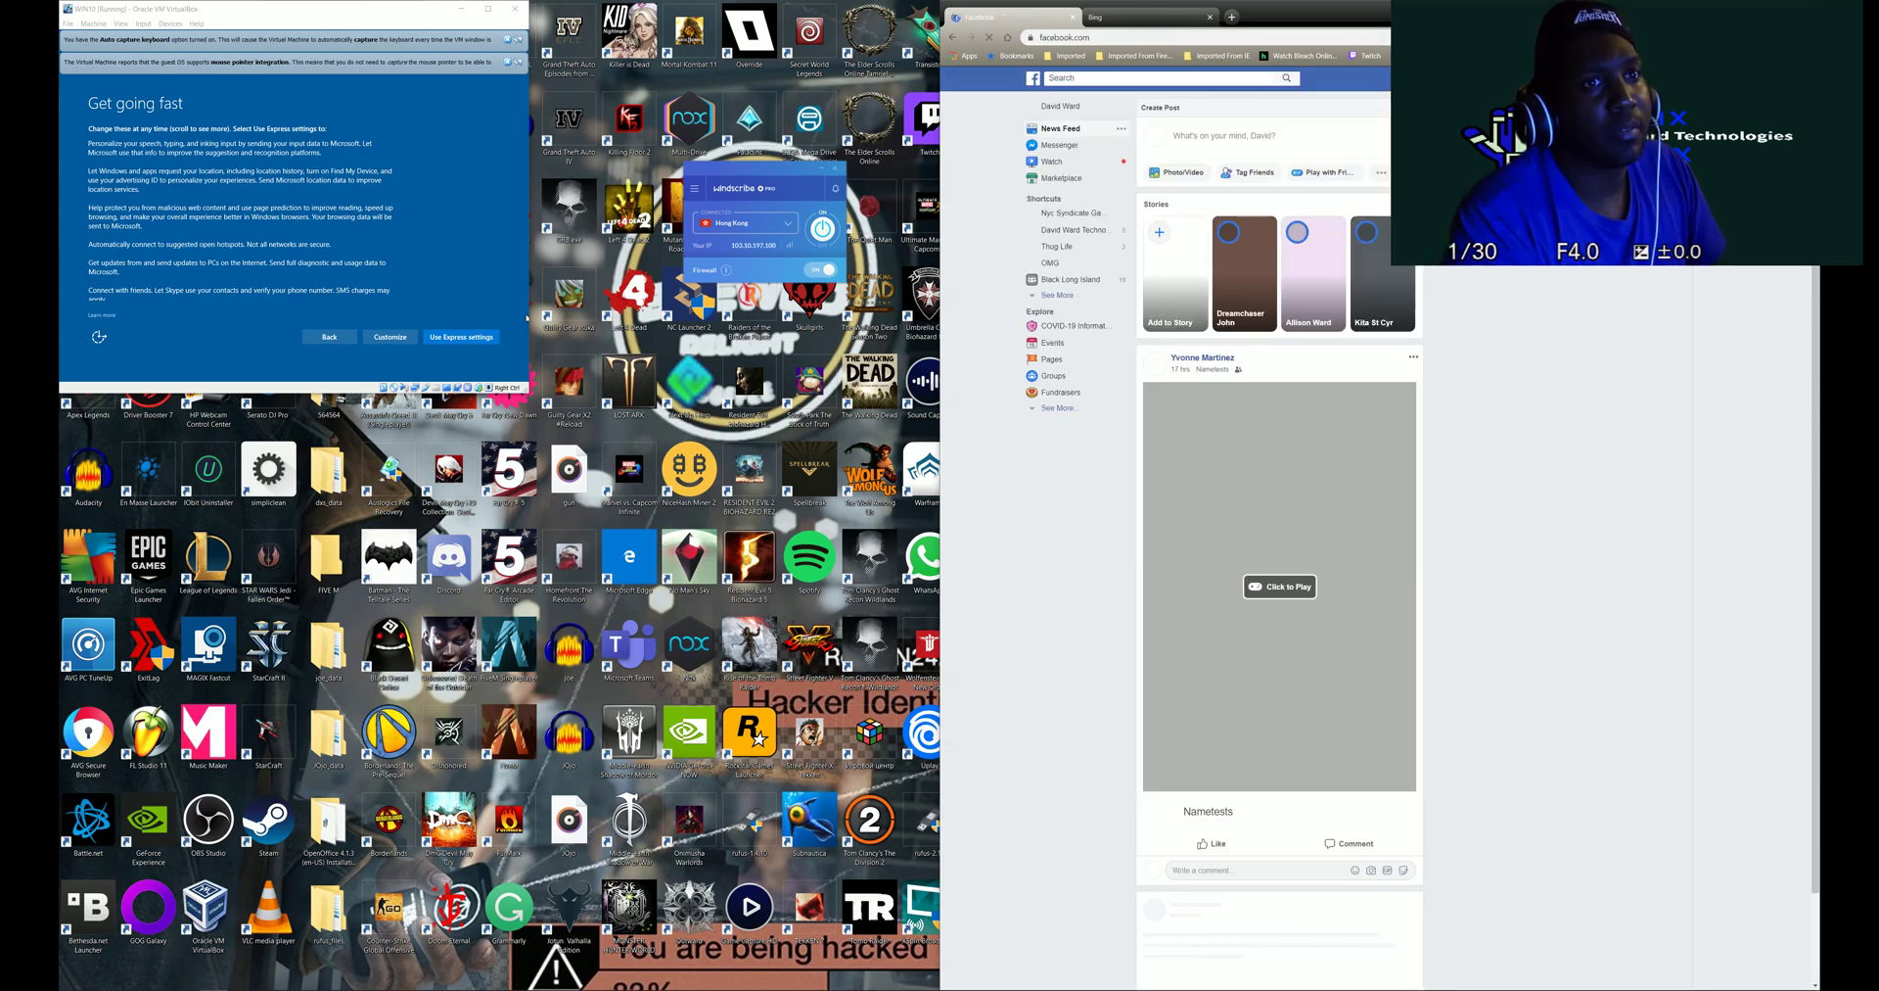
{"action": "left_click", "coordinate": [1031, 117]}
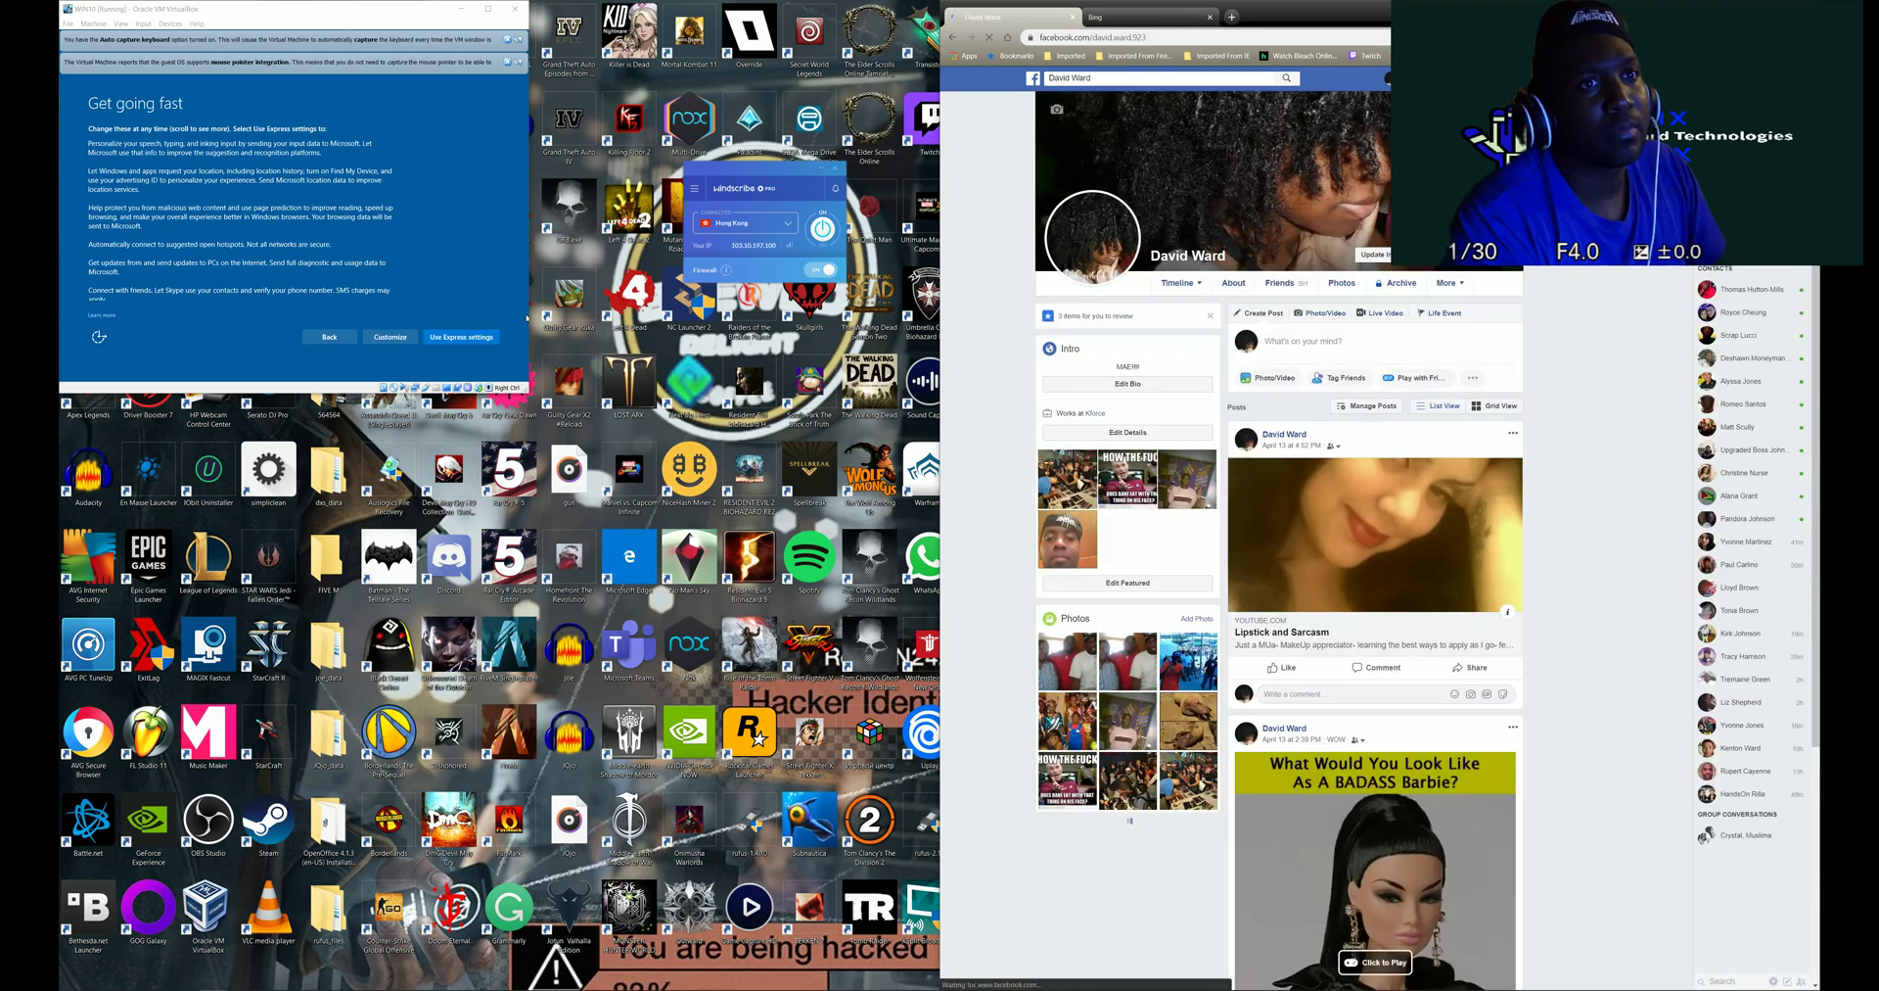
{"action": "left_click", "coordinate": [1598, 77]}
{"action": "left_click", "coordinate": [1076, 18]}
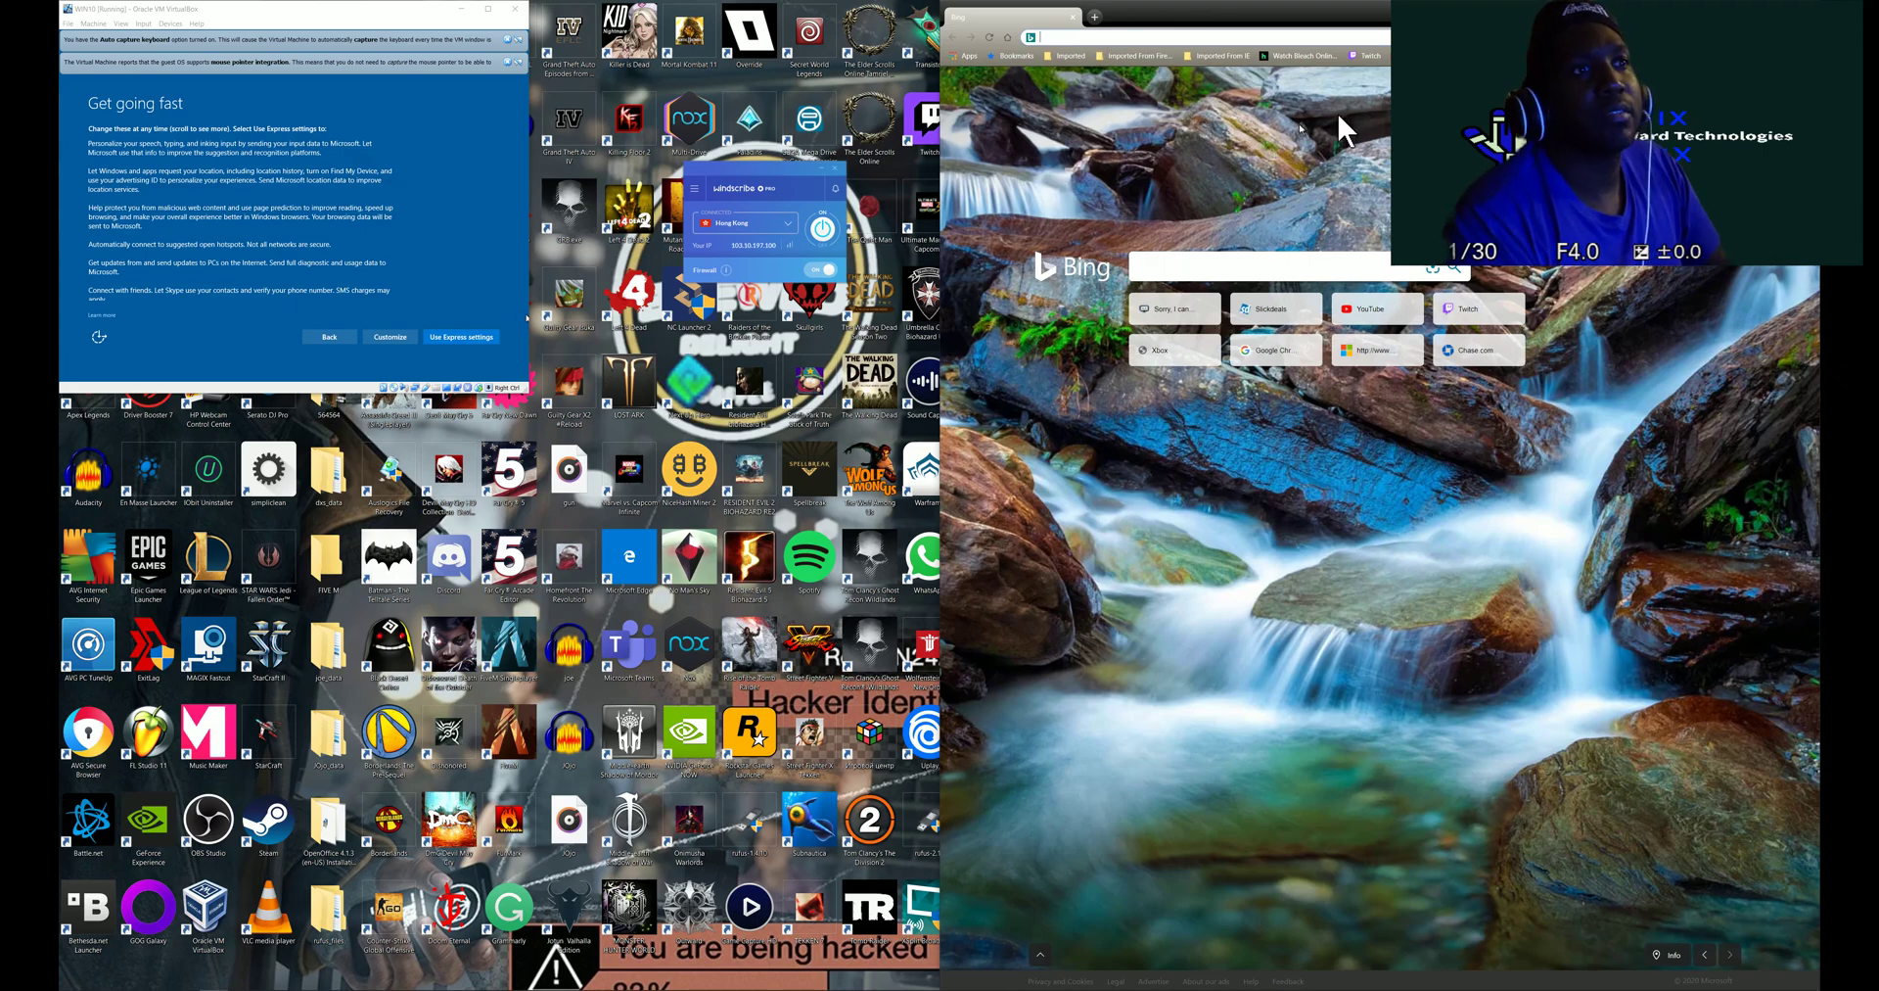
- Open xbox.com/en-US from the Xbox tile, then enter 'china xbox.com' in the address bar
{"action": "left_click", "coordinate": [1179, 353]}
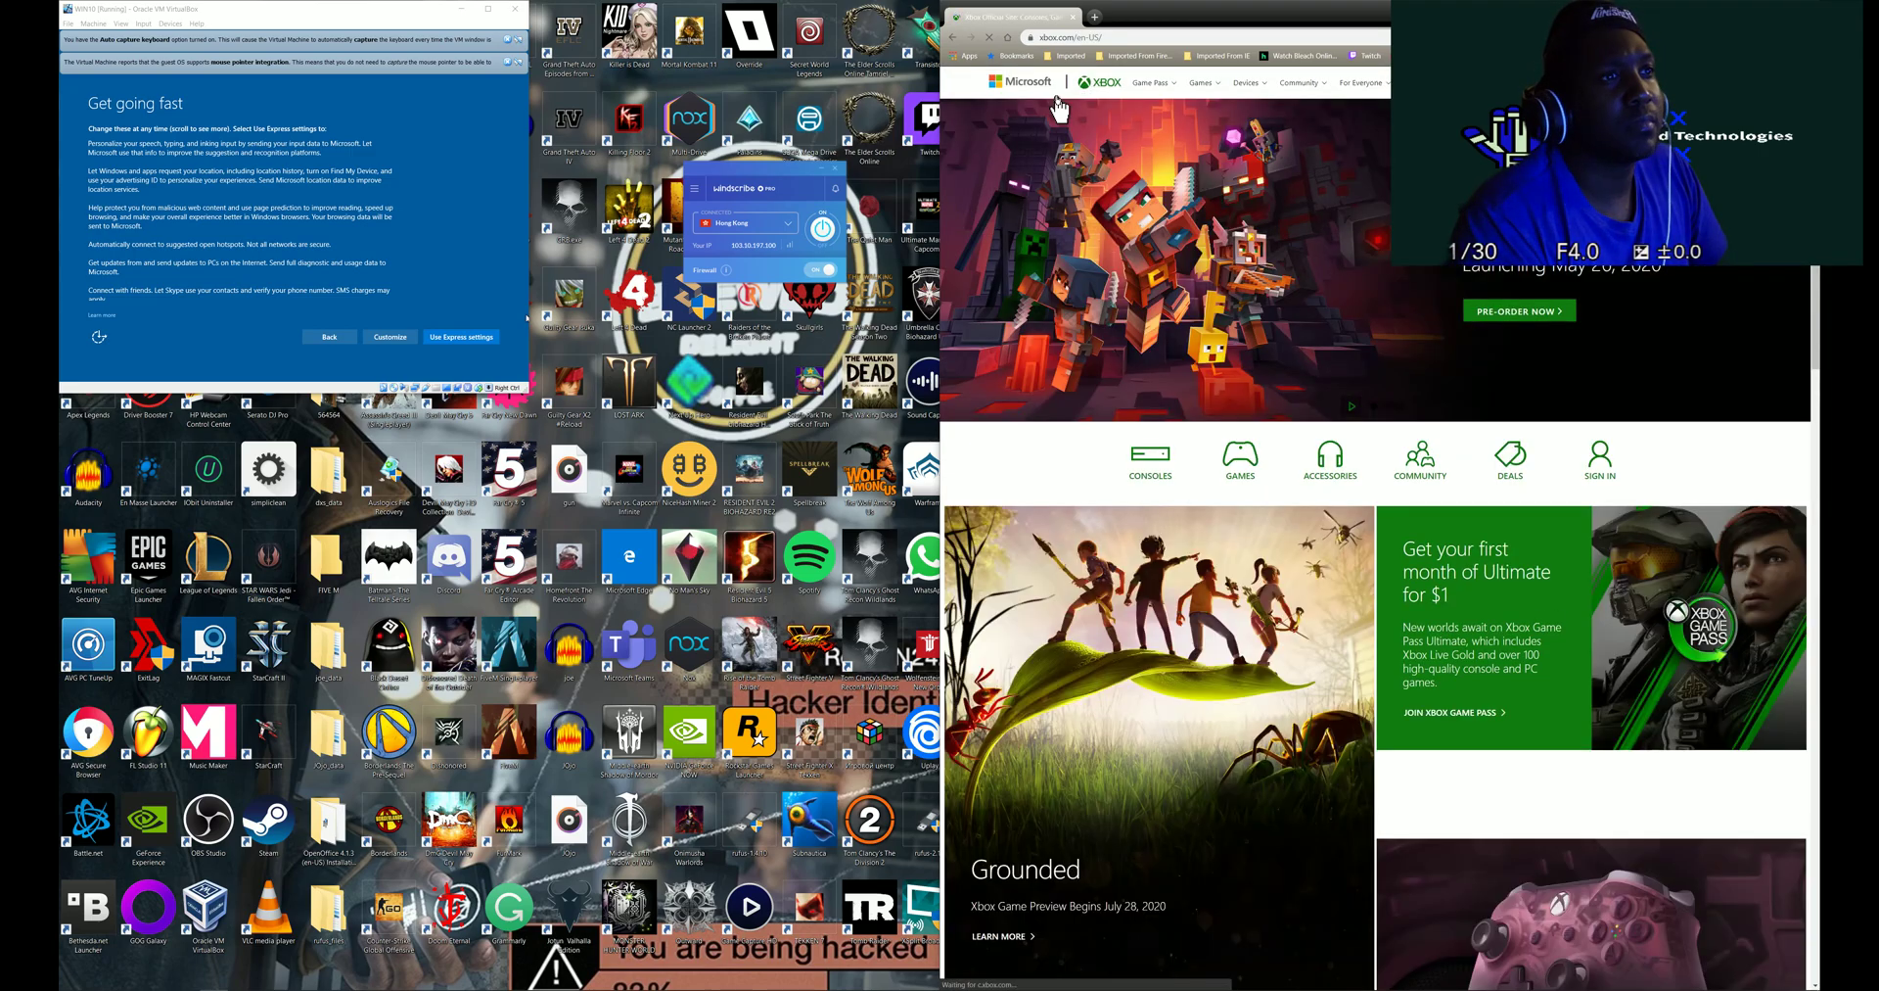
{"action": "left_click", "coordinate": [1139, 37]}
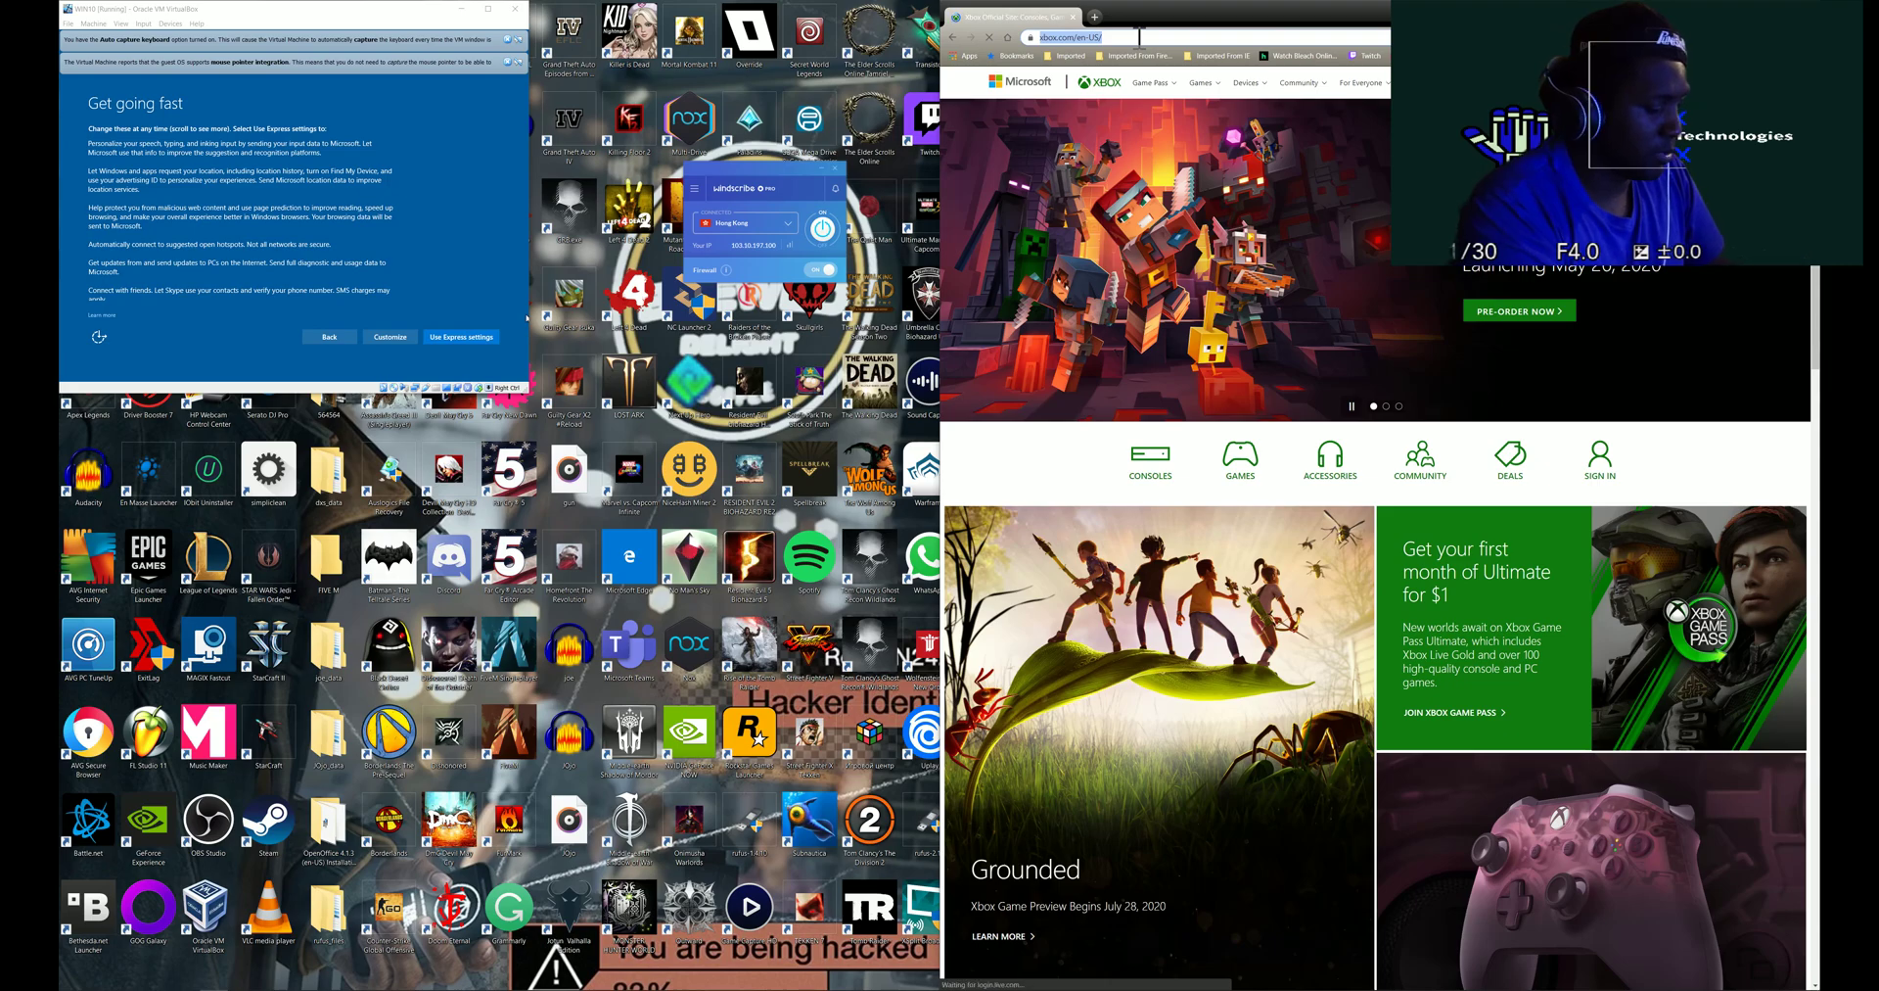
{"action": "type", "text": "chin"}
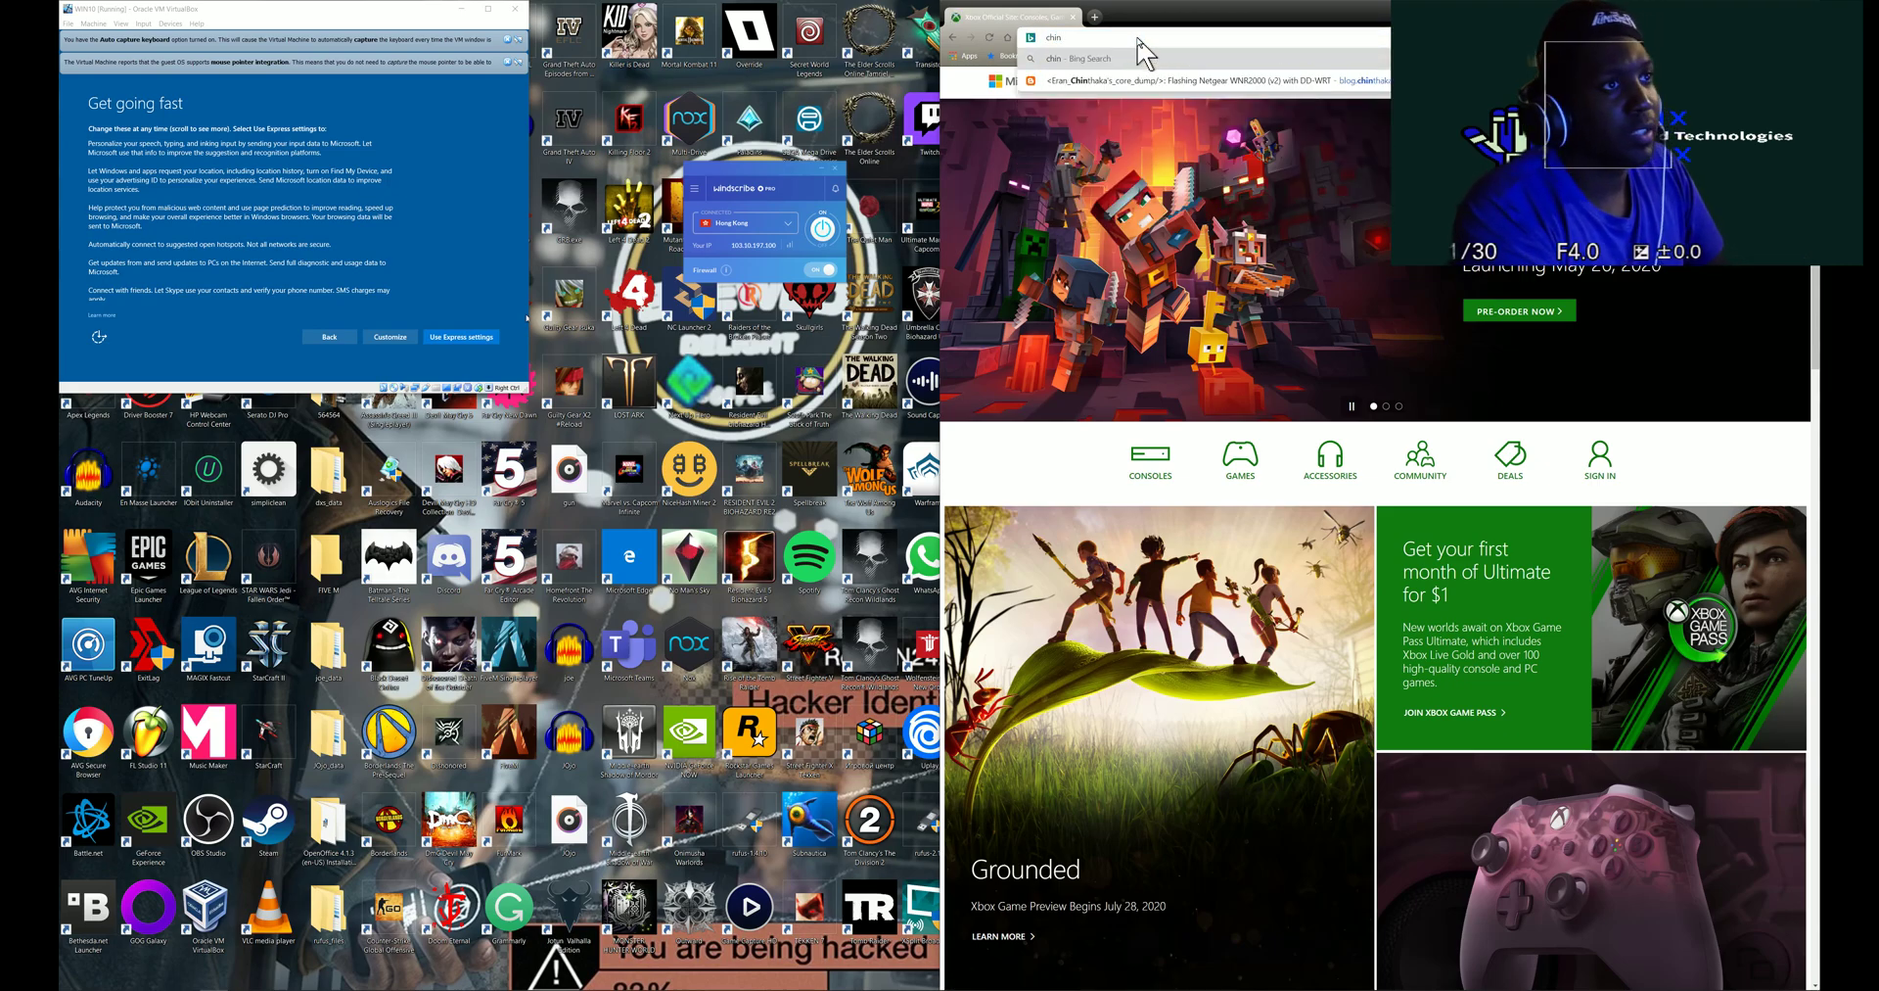
{"action": "type", "text": "a x"}
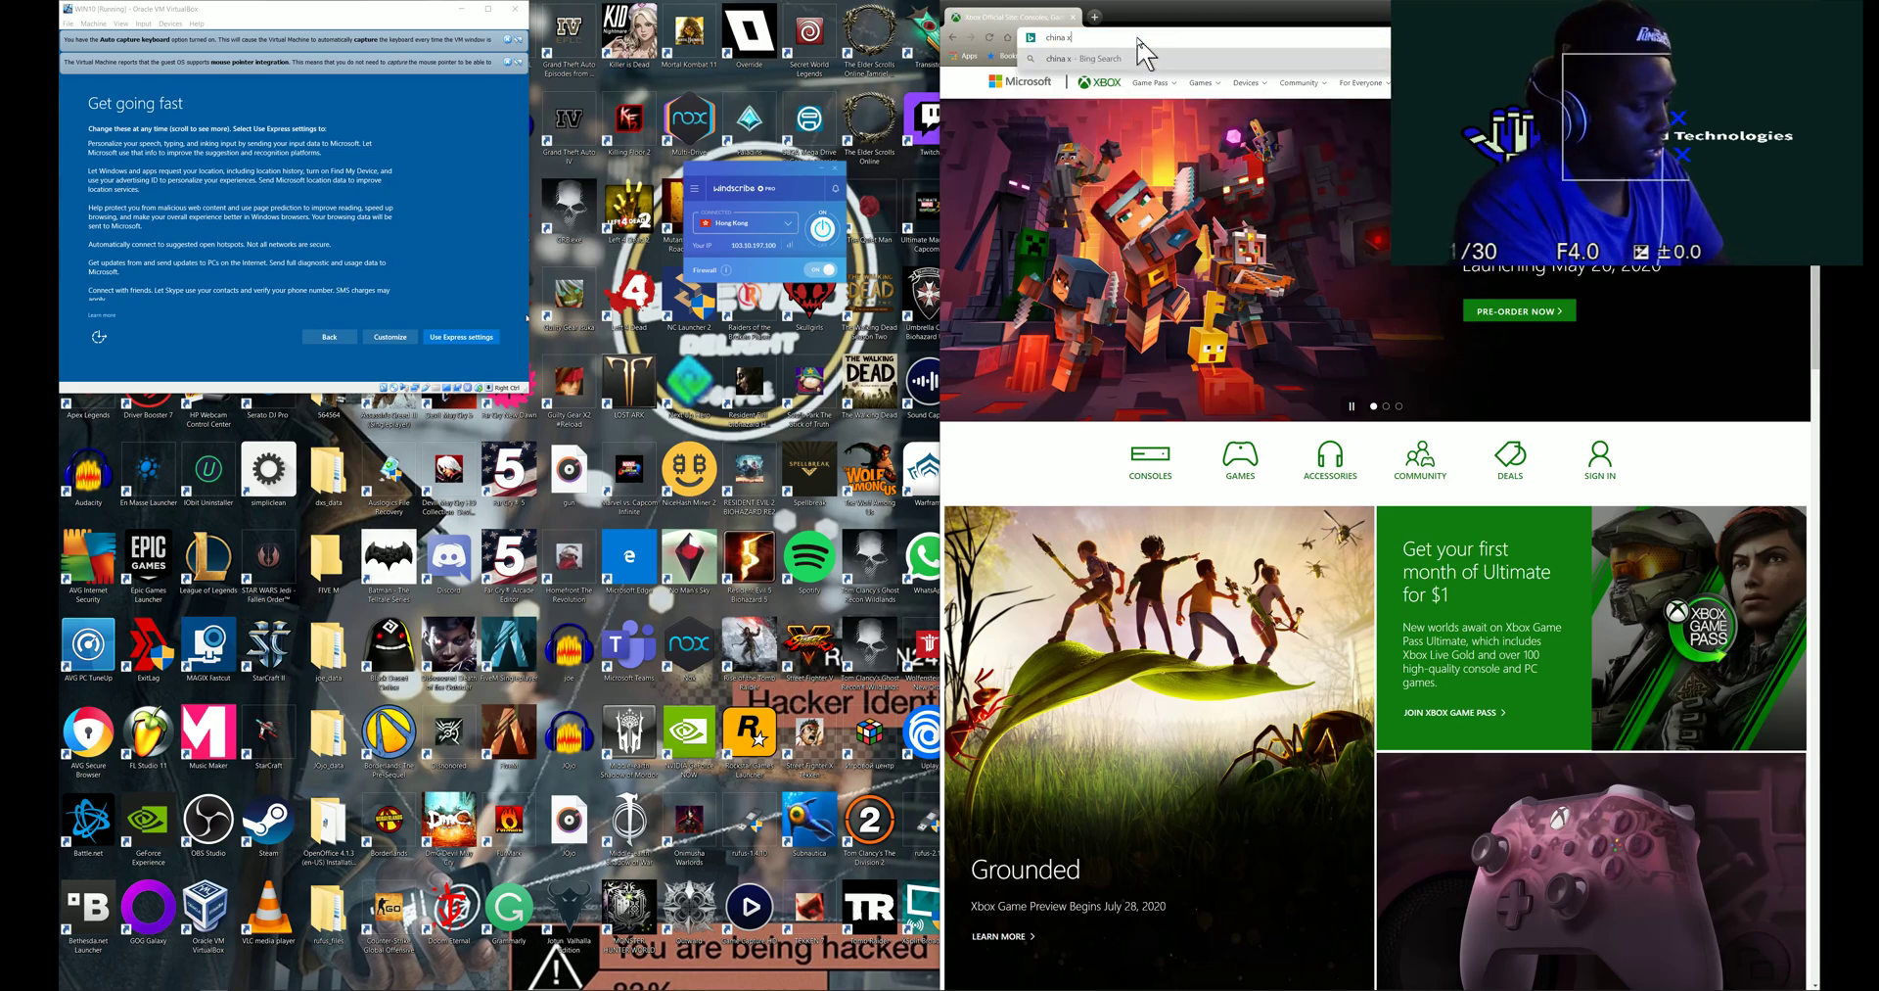
{"action": "type", "text": "box"}
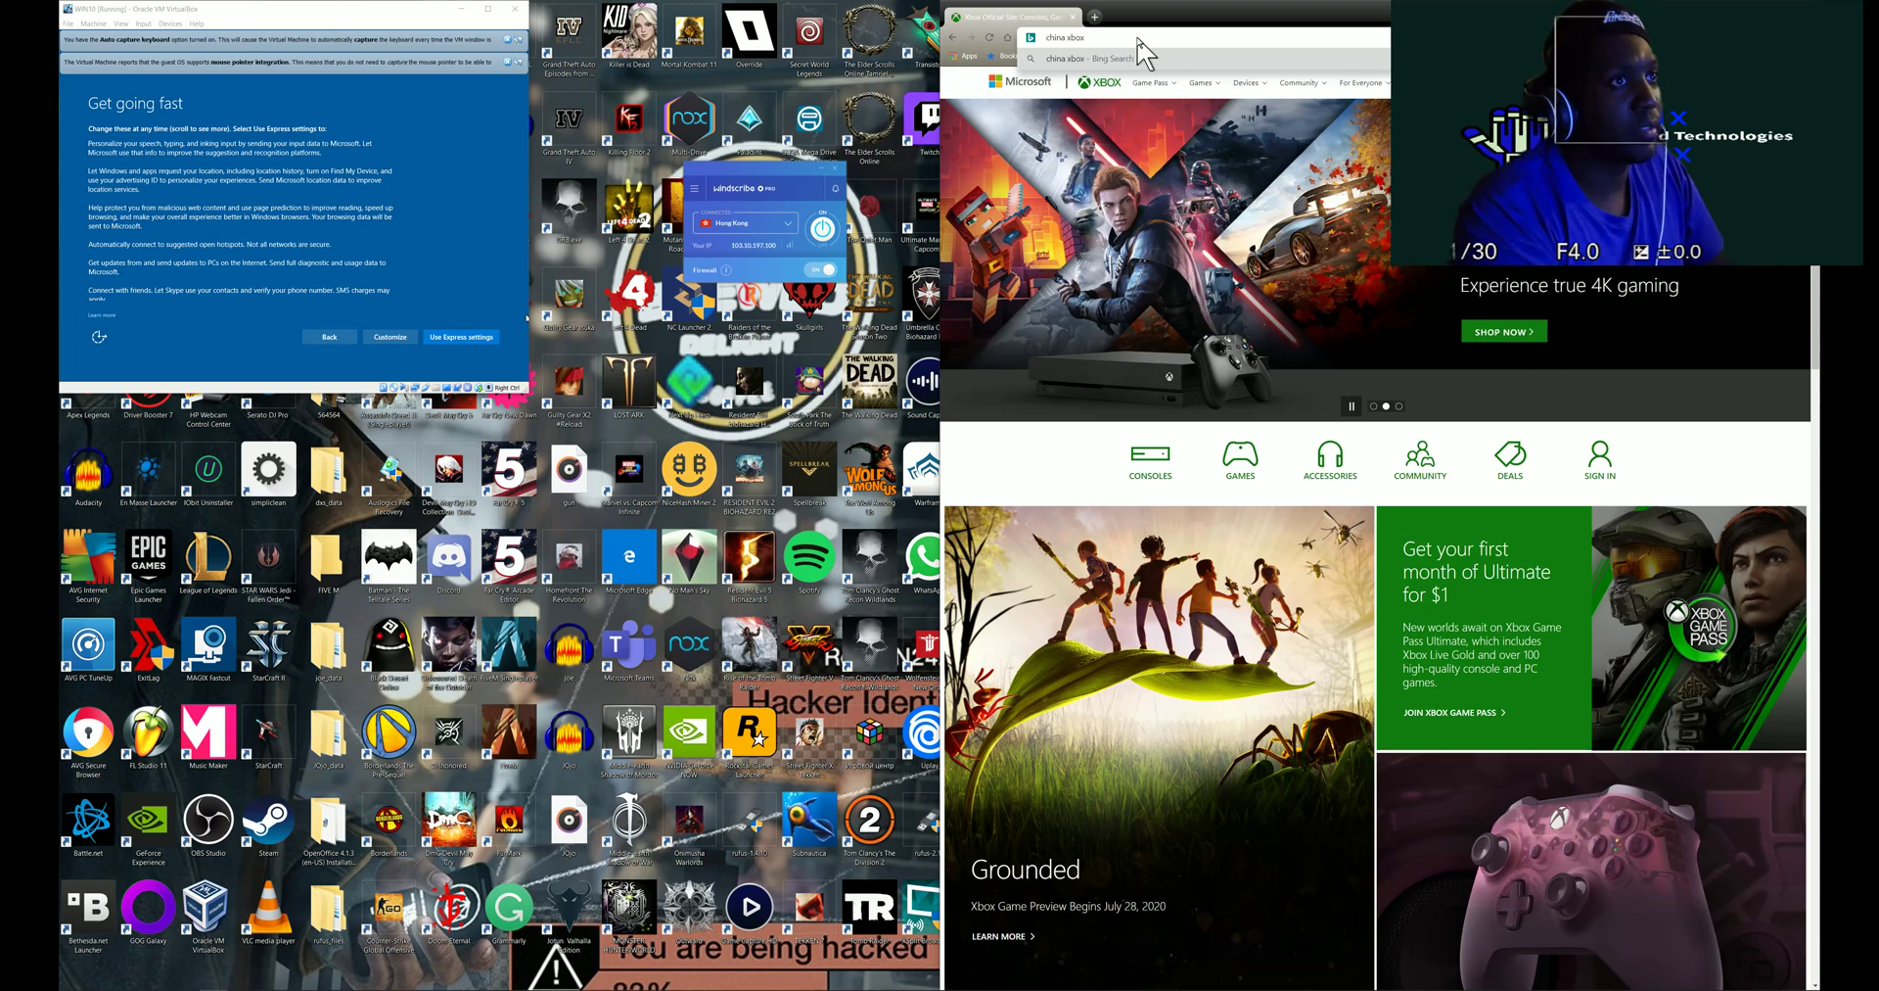
{"action": "type", "text": ".com"}
{"action": "key", "text": "Return"}
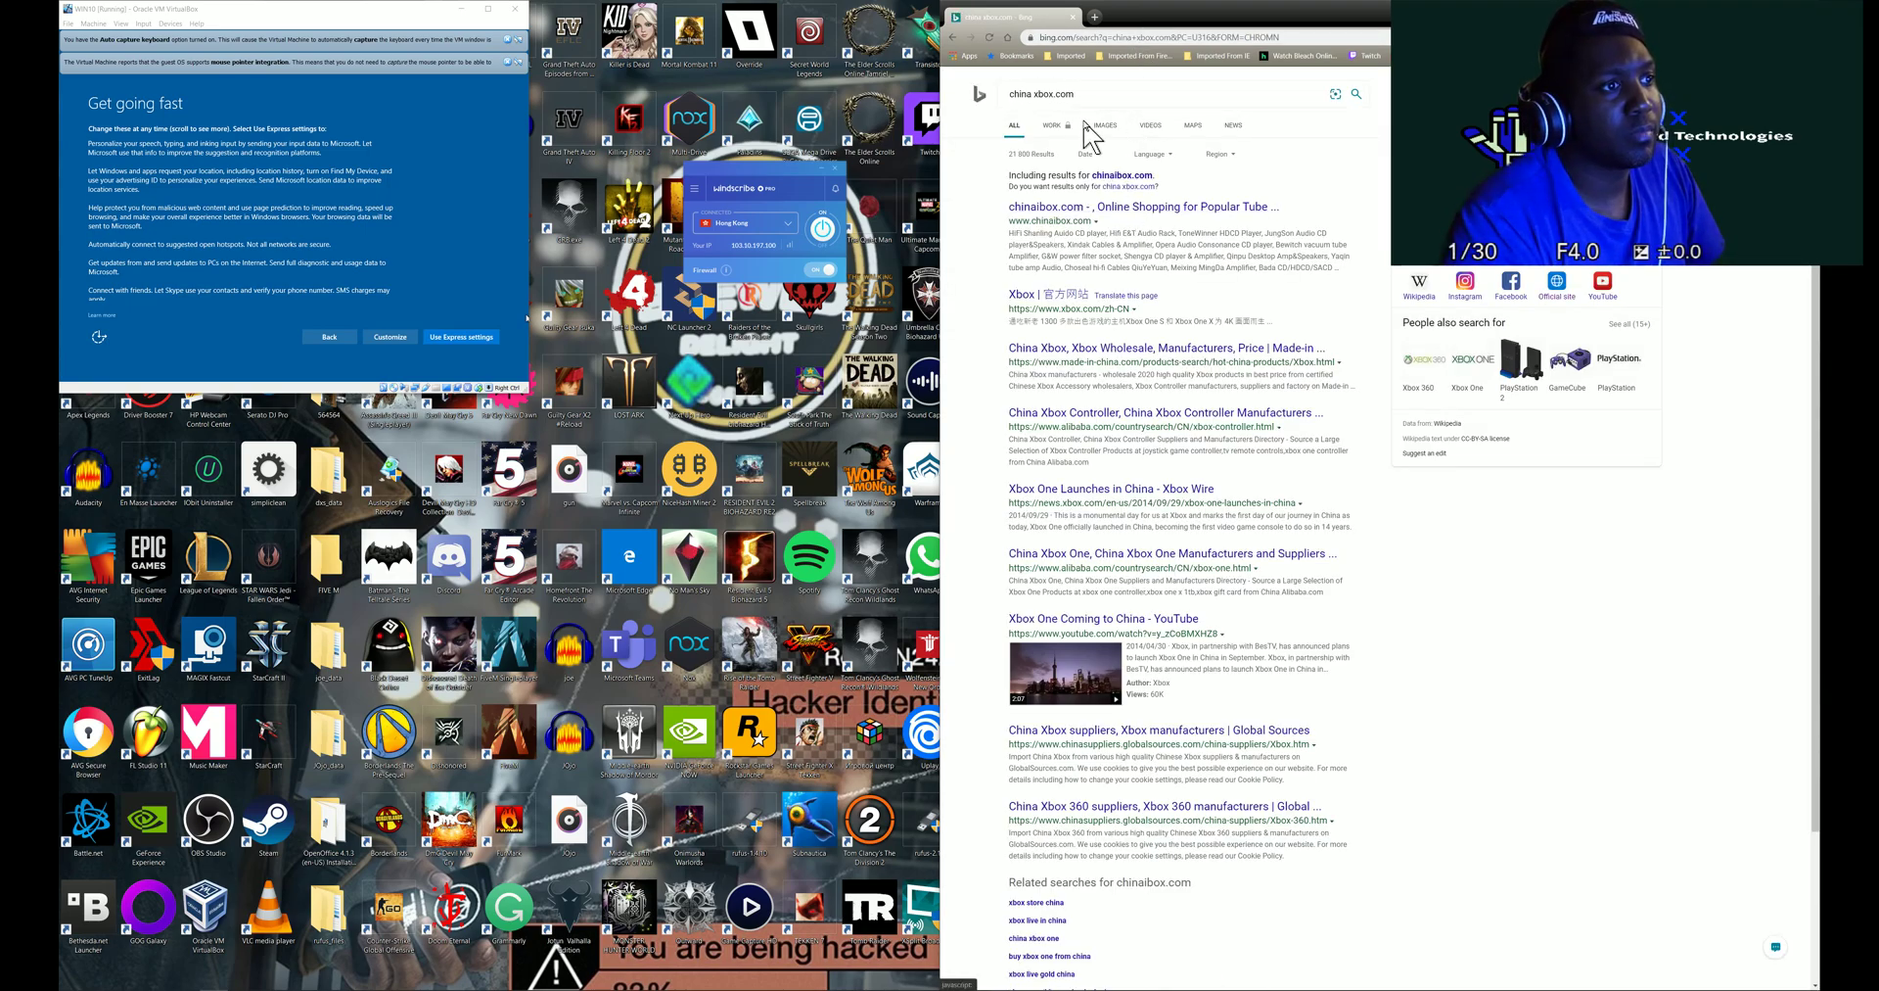
{"action": "left_click", "coordinate": [1078, 96]}
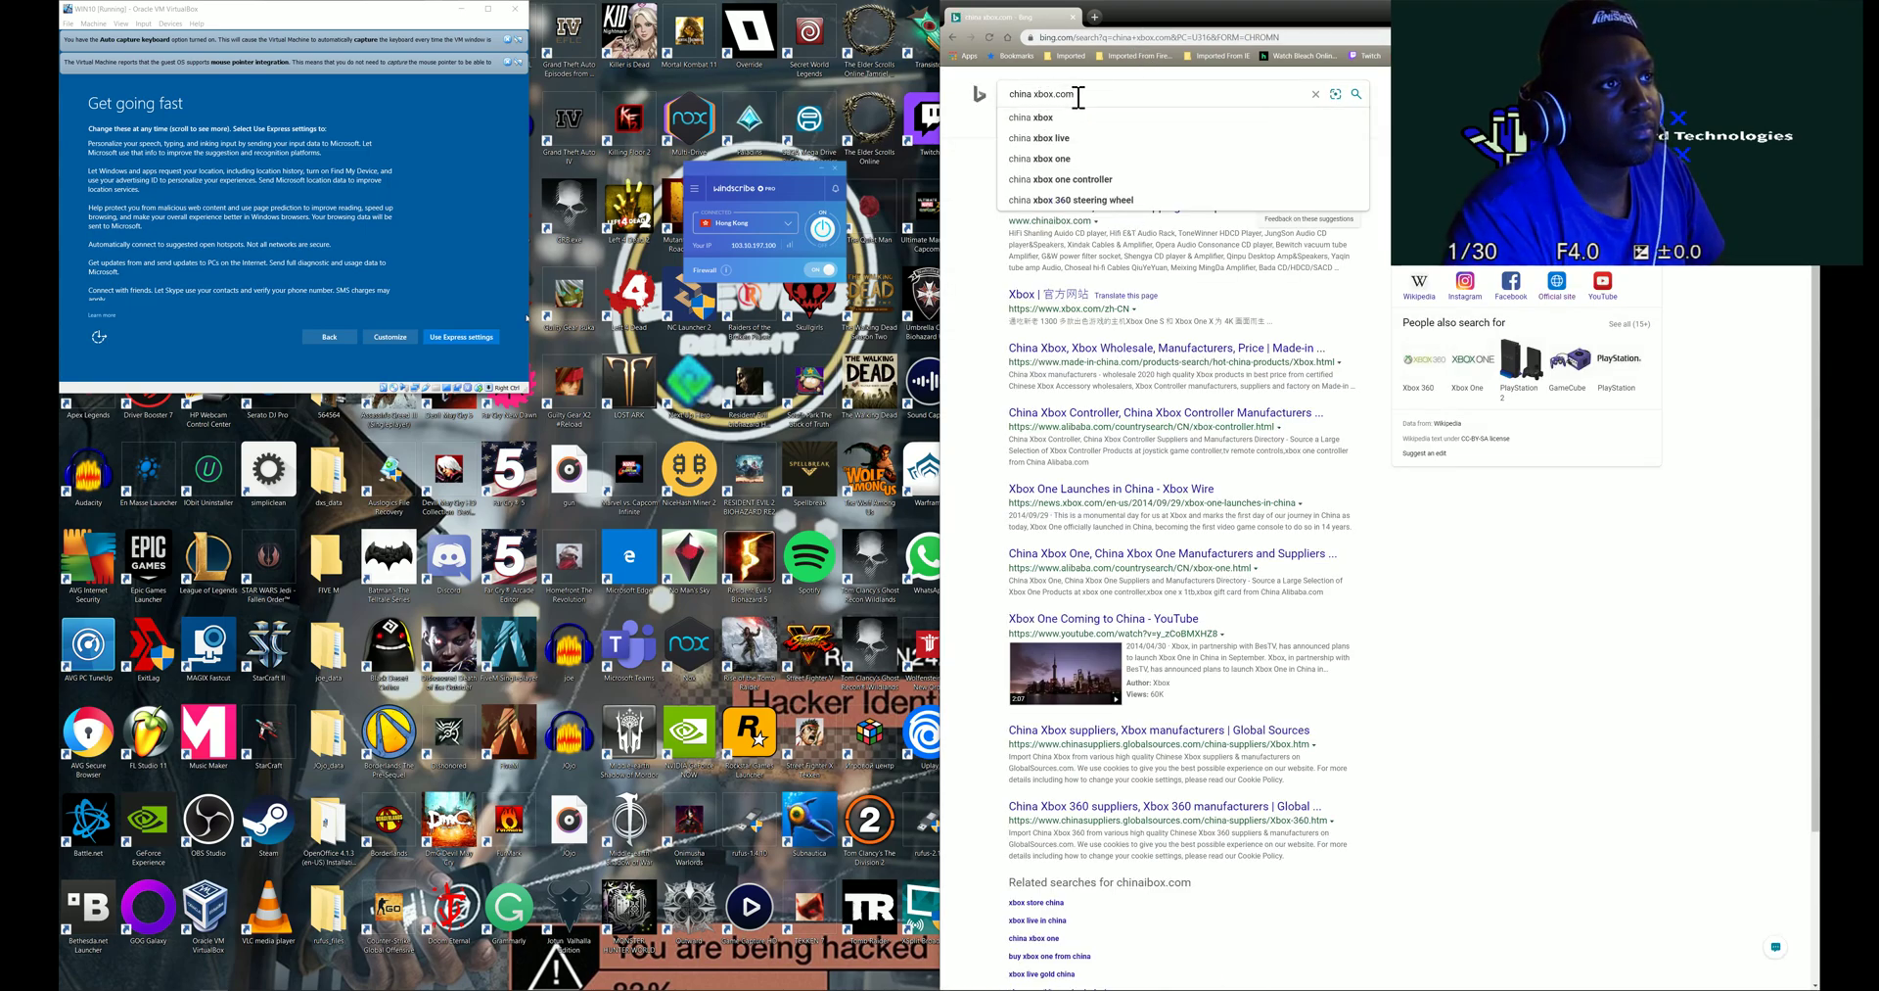
{"action": "key", "text": "Return"}
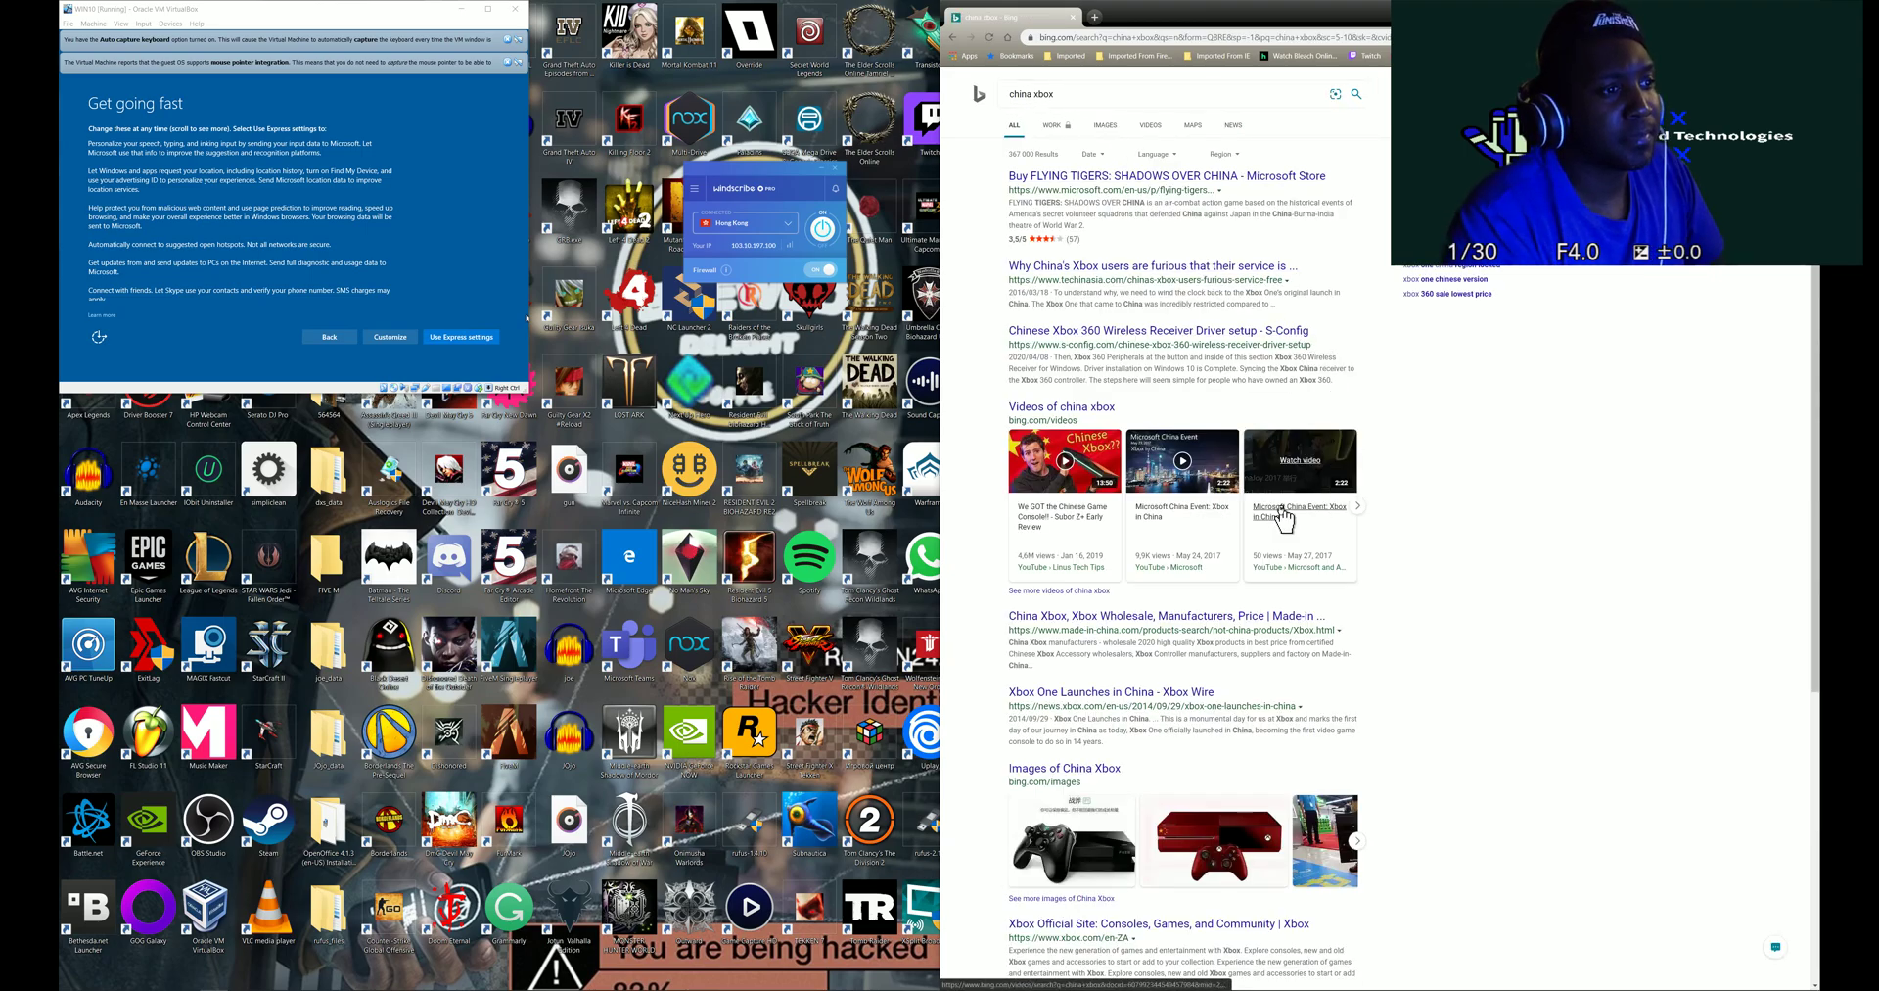
{"action": "left_click", "coordinate": [1071, 94]}
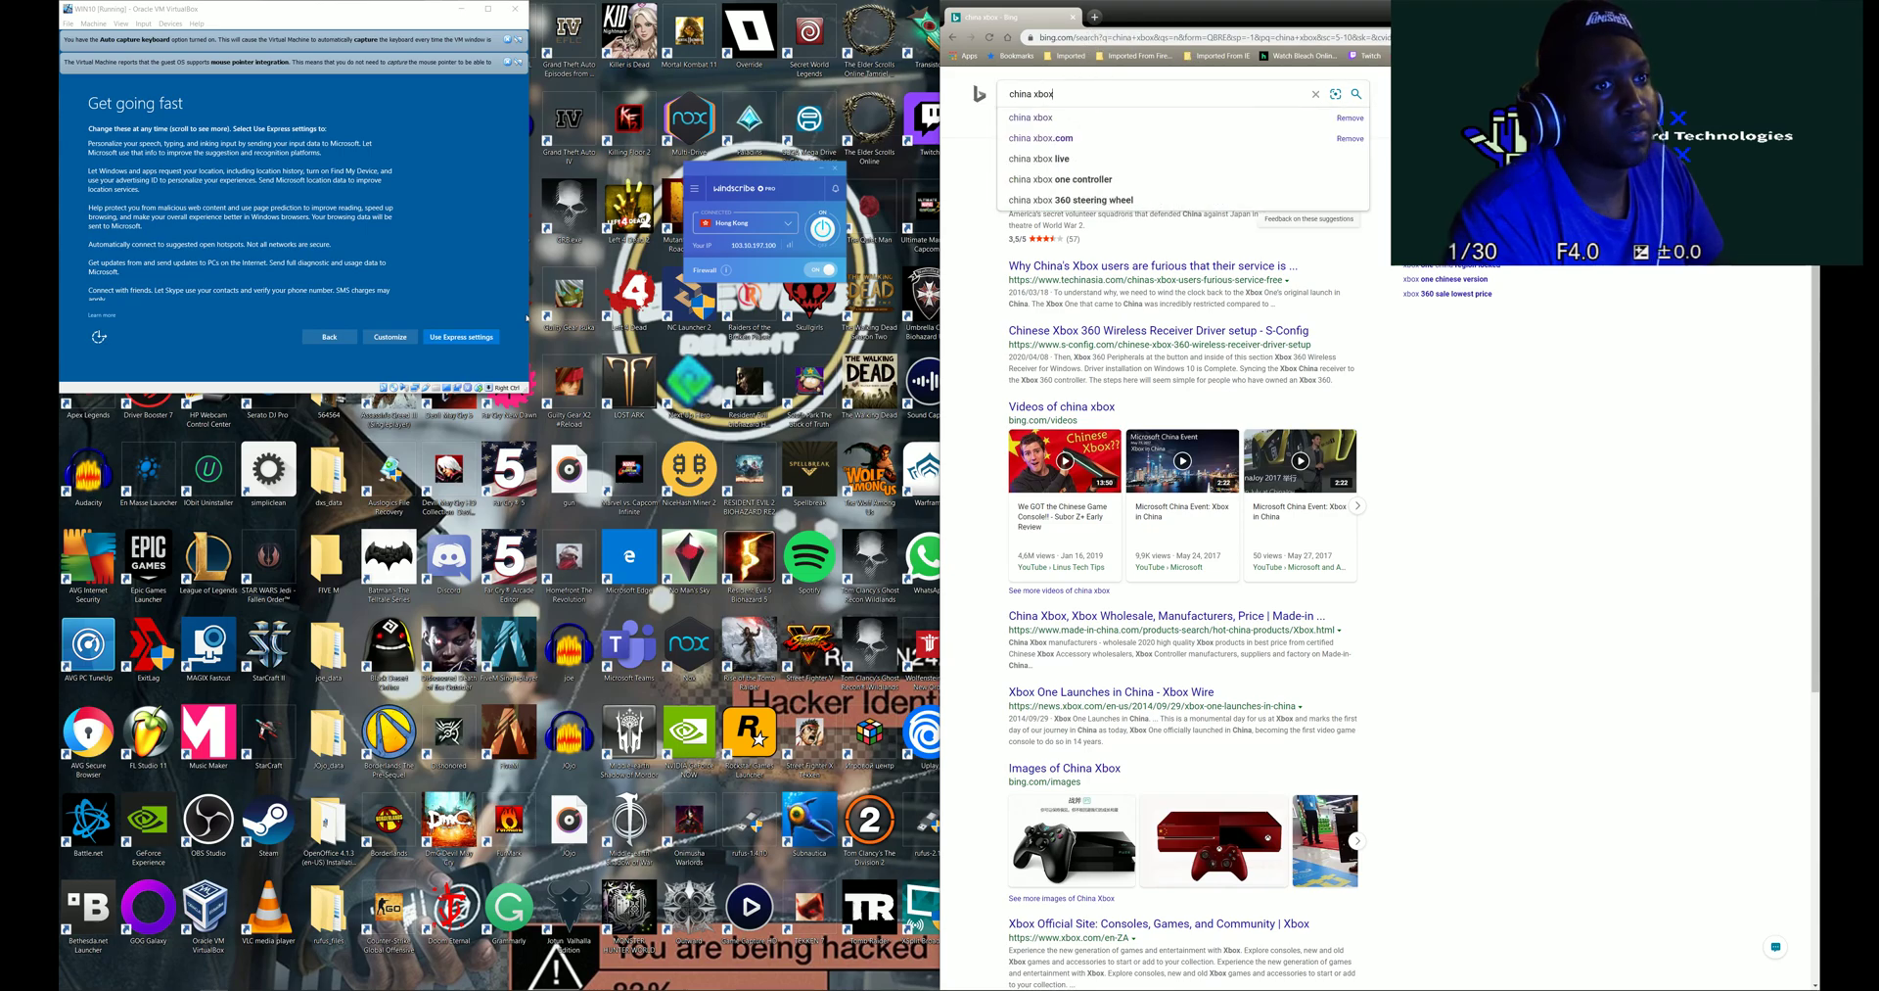
{"action": "left_click", "coordinate": [1135, 190]}
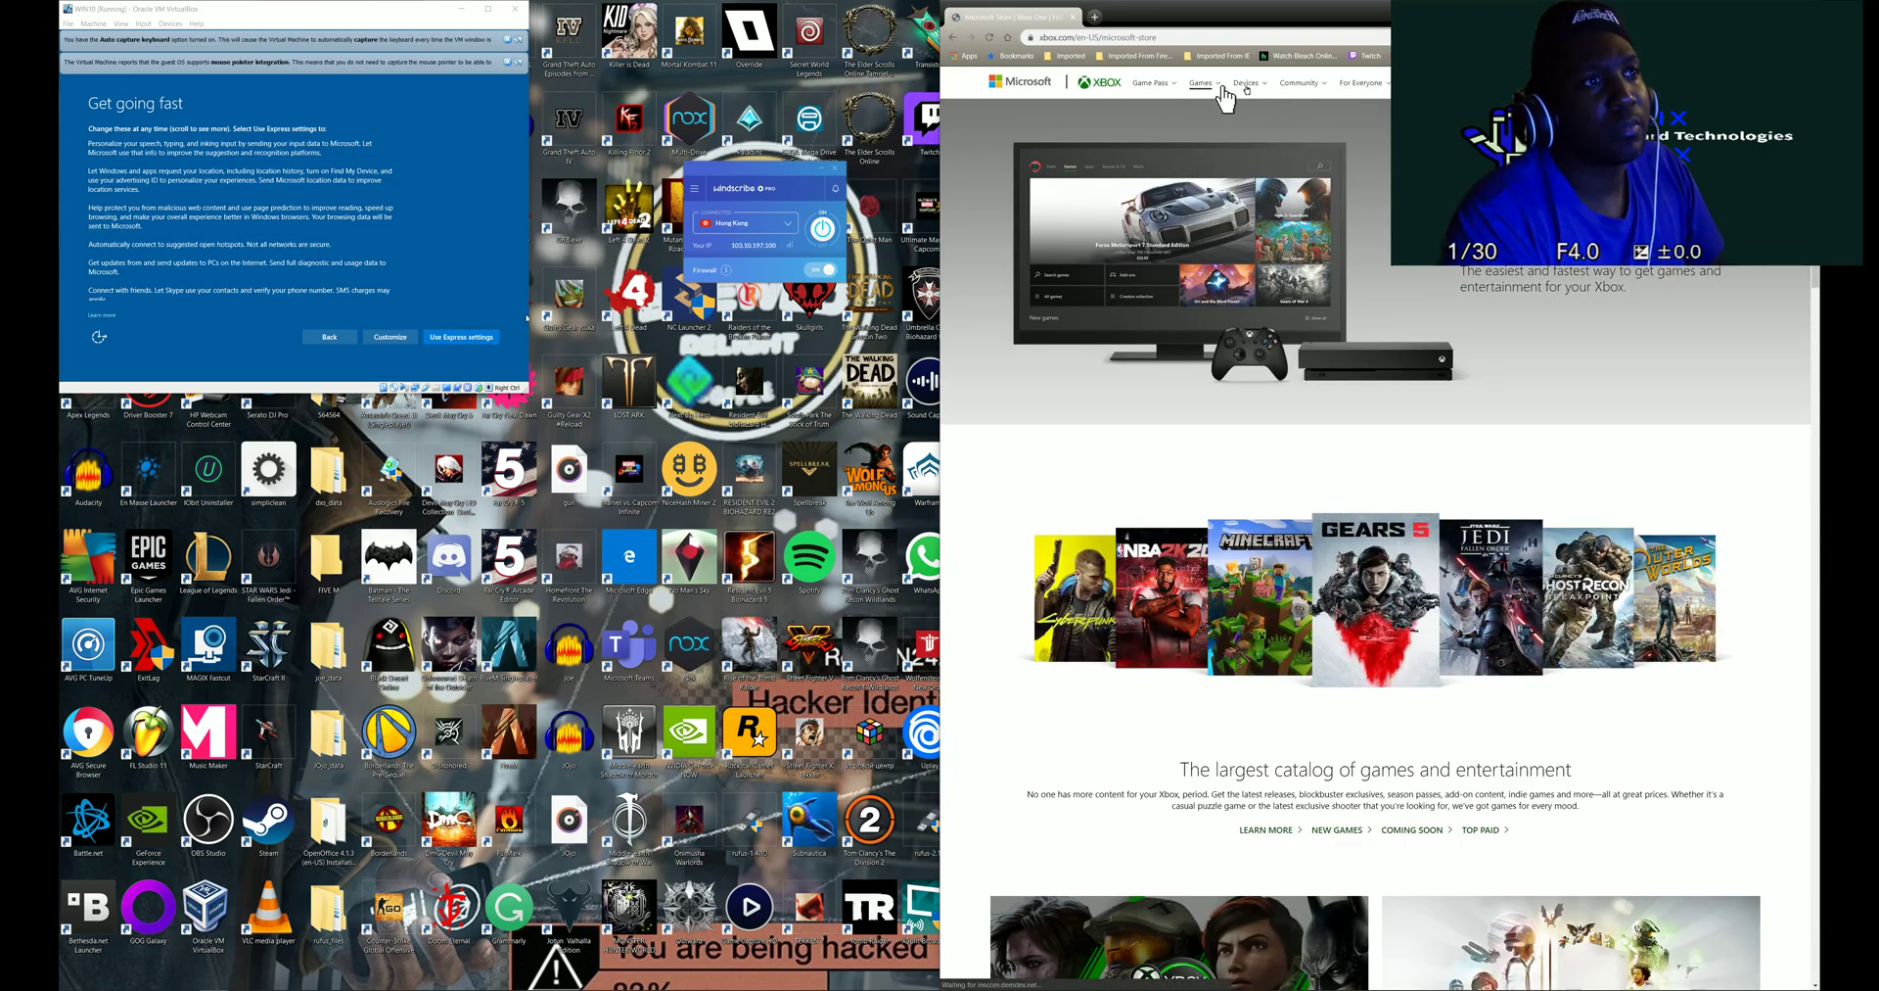
{"action": "scroll", "coordinate": [1325, 409], "scroll_direction": "down", "scroll_amount": 5}
{"action": "scroll", "coordinate": [1362, 709], "scroll_direction": "down", "scroll_amount": 15}
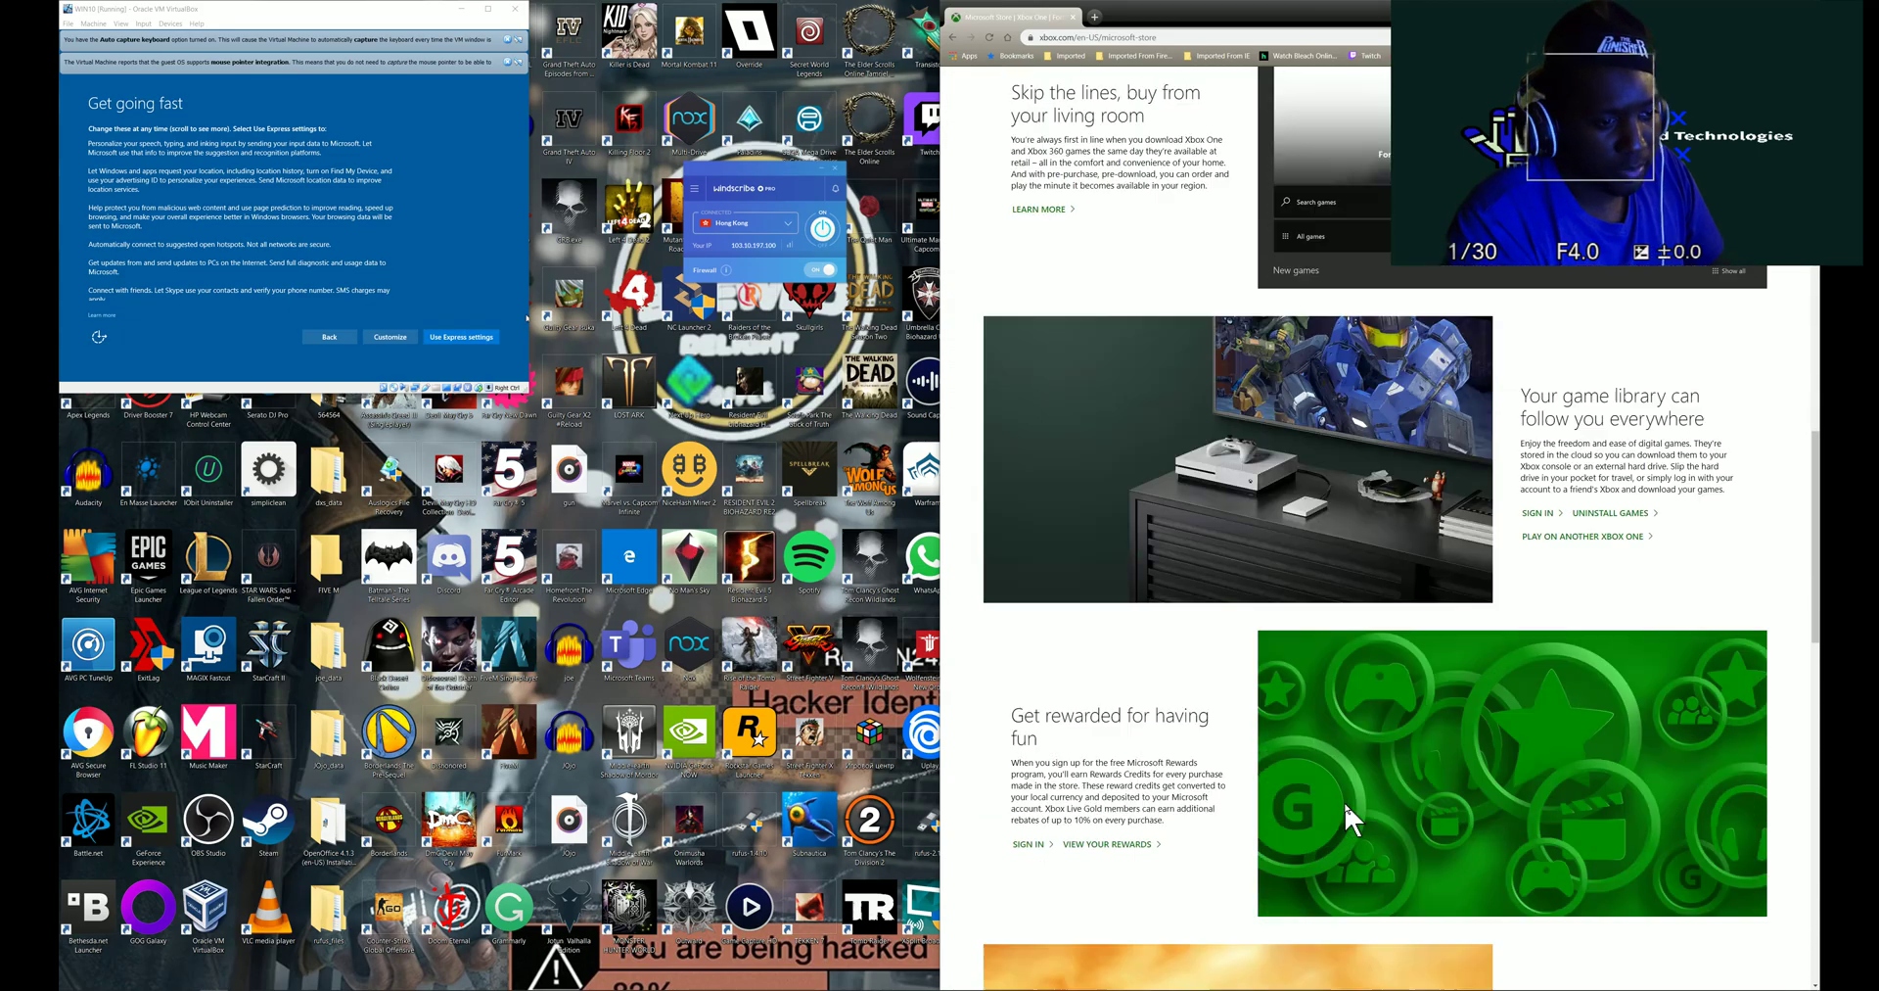
{"action": "scroll", "coordinate": [1312, 876], "scroll_direction": "down", "scroll_amount": 3}
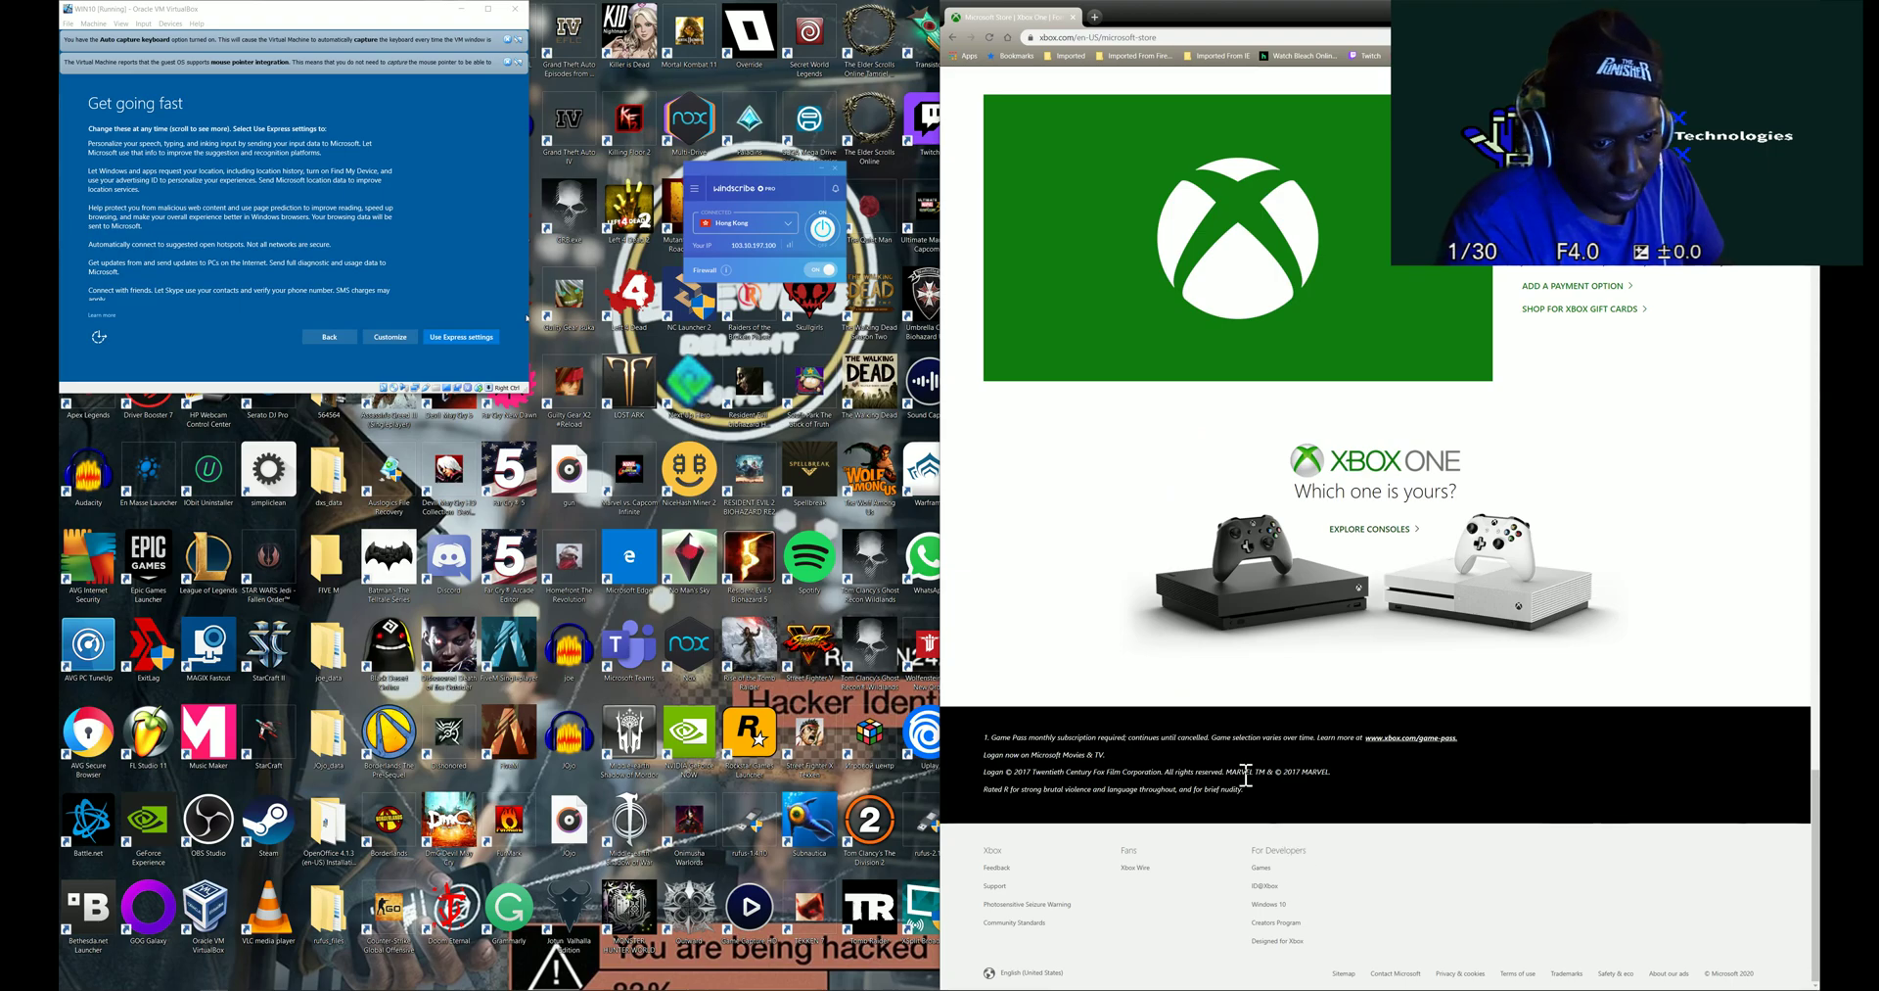
{"action": "scroll", "coordinate": [1248, 832], "scroll_direction": "up", "scroll_amount": 12}
{"action": "scroll", "coordinate": [1248, 685], "scroll_direction": "up", "scroll_amount": 5}
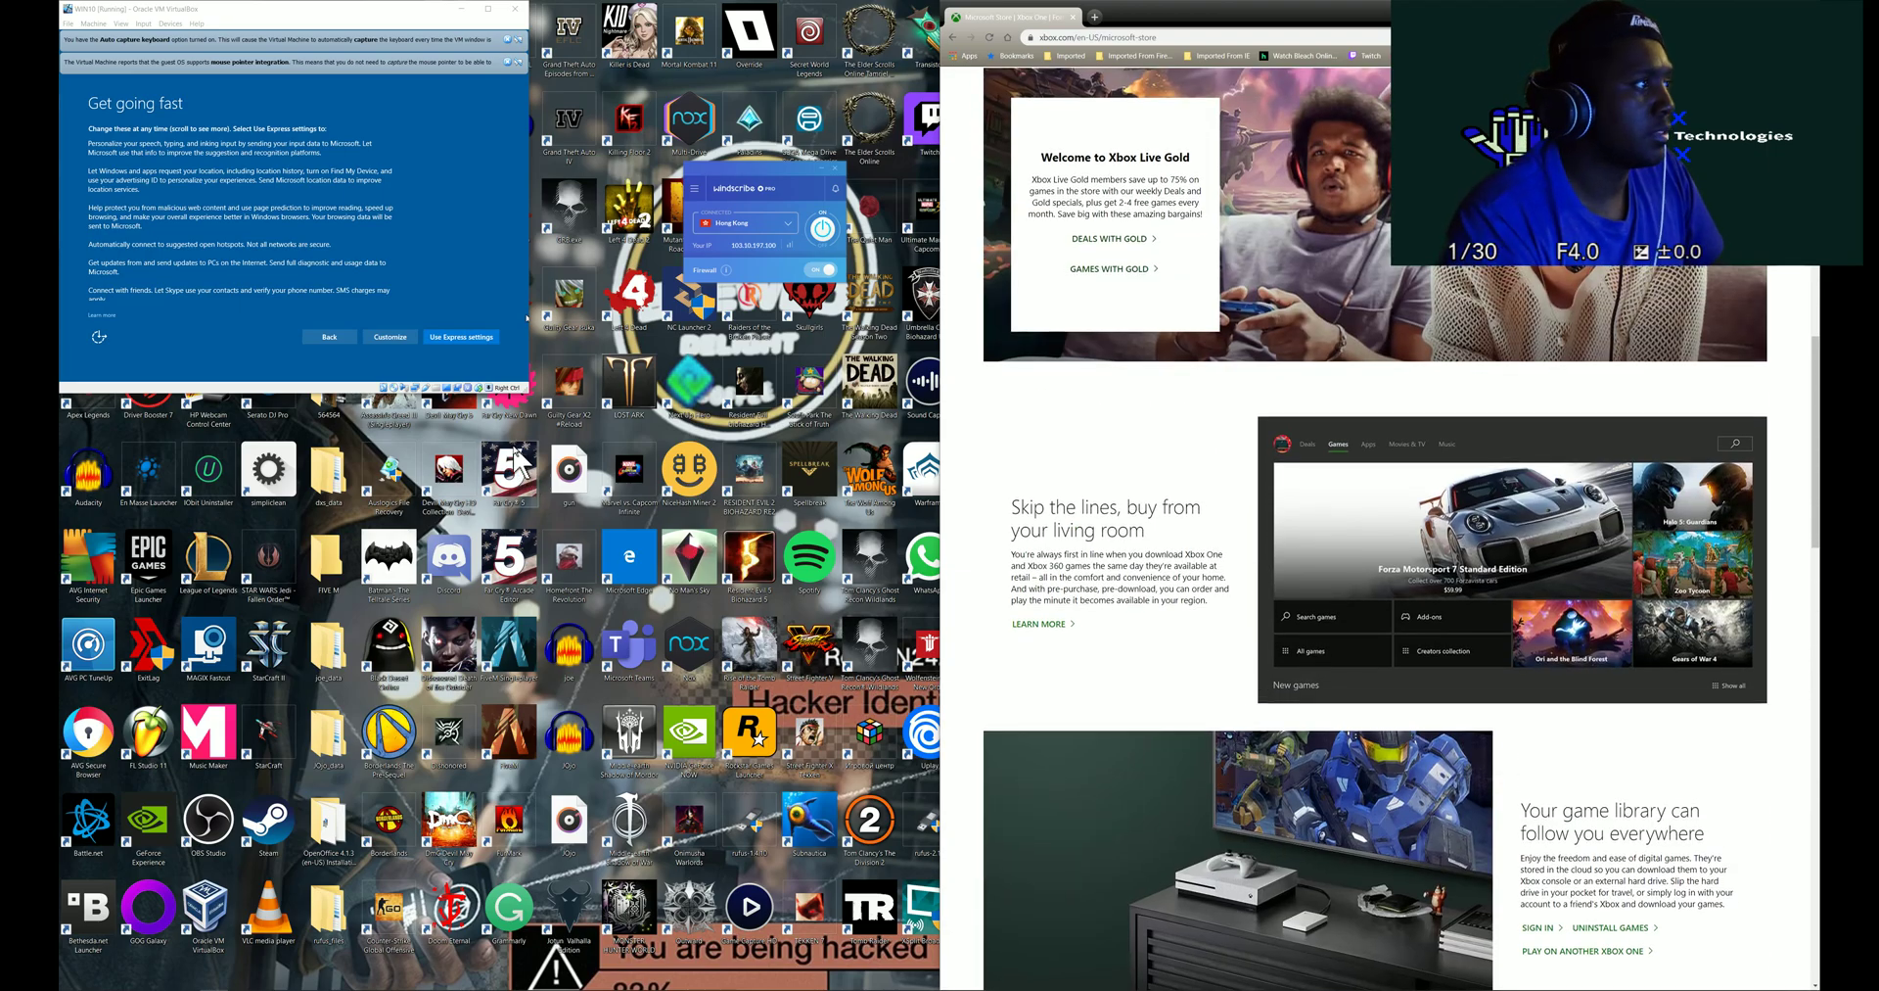
{"action": "scroll", "coordinate": [1238, 279], "scroll_direction": "up", "scroll_amount": 10}
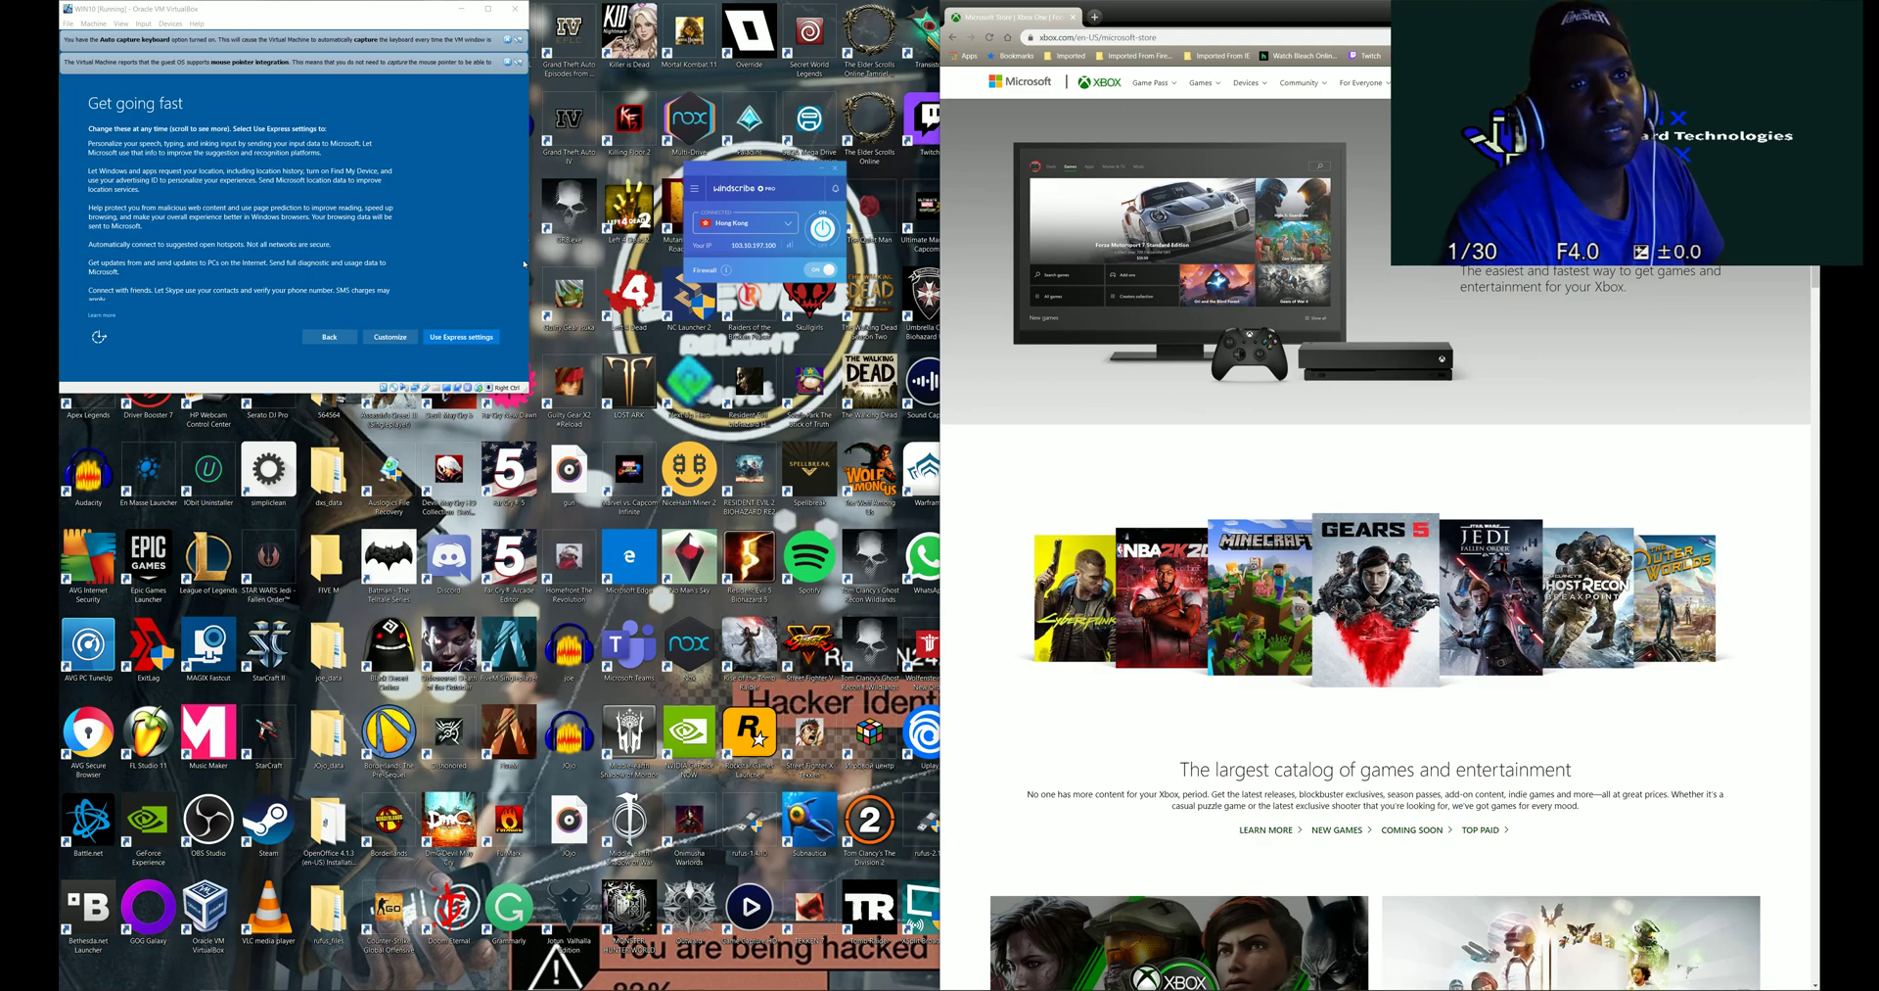
{"action": "left_click", "coordinate": [1355, 86]}
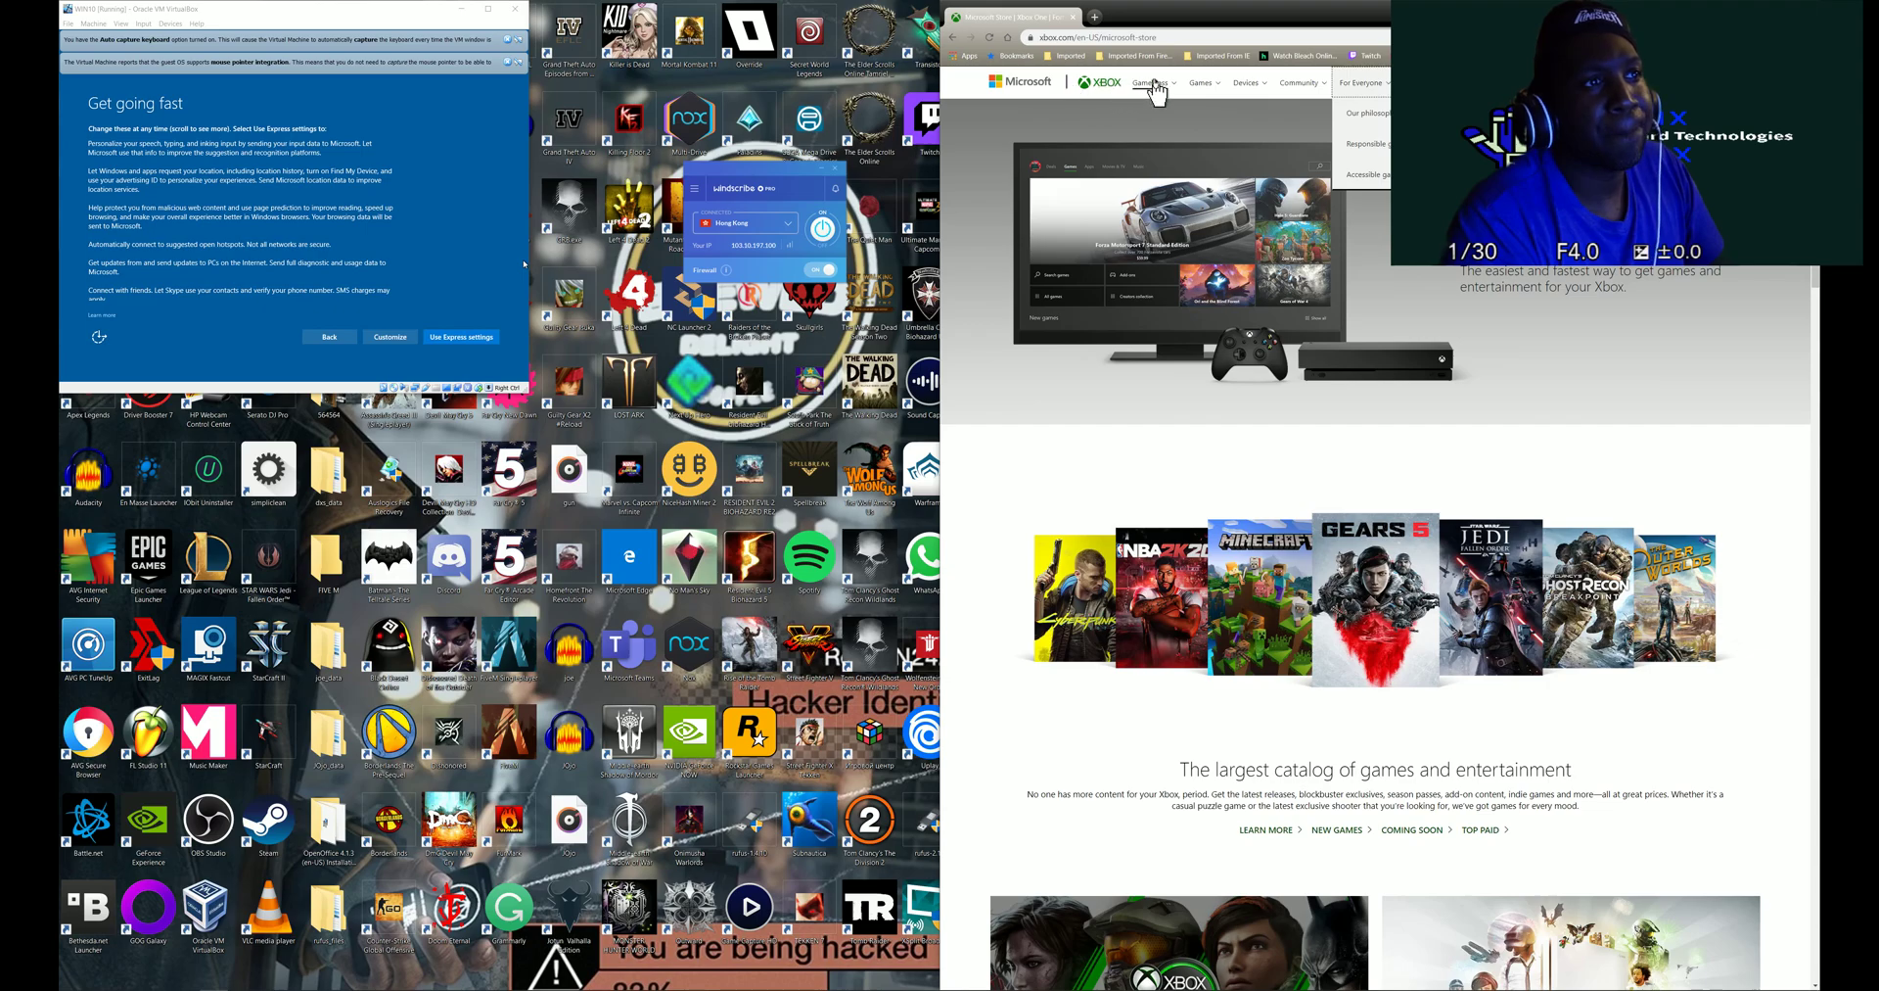
{"action": "left_click", "coordinate": [1107, 38]}
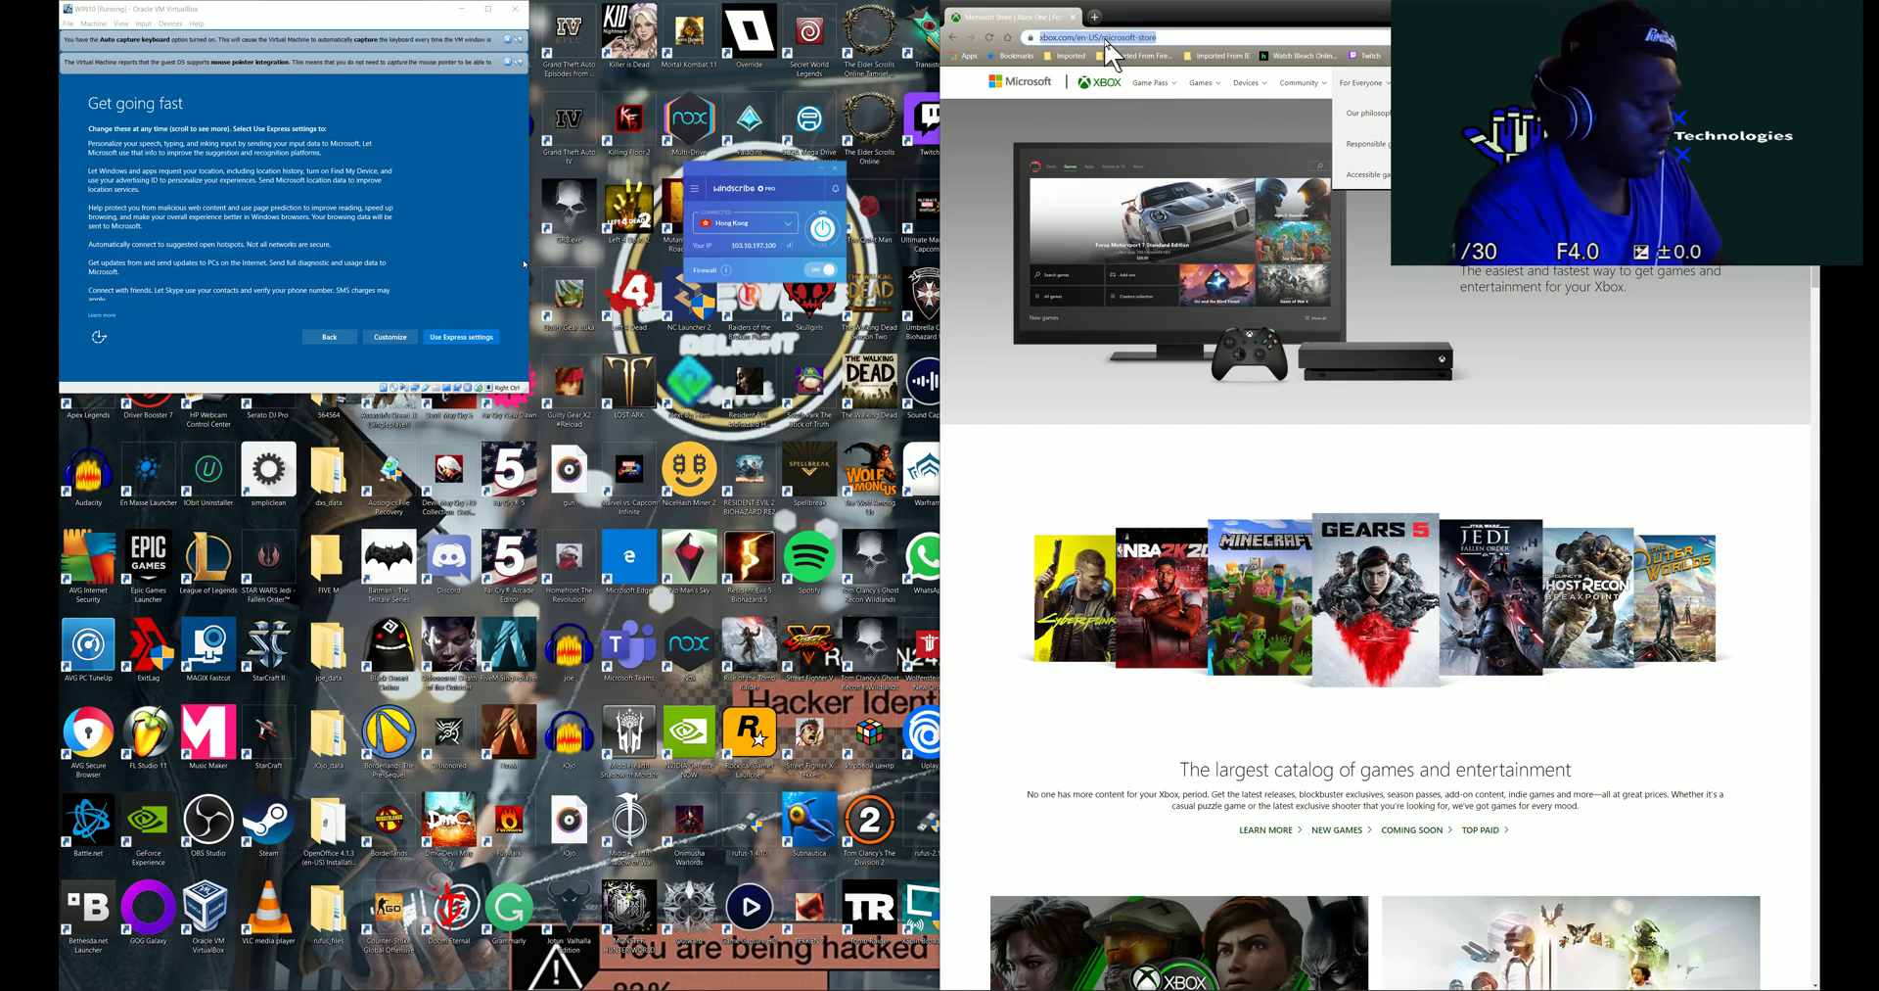
- Search Bing for 'capcom japan', correcting a typo, and open Capcom's official site
{"action": "key", "text": "BackSpace"}
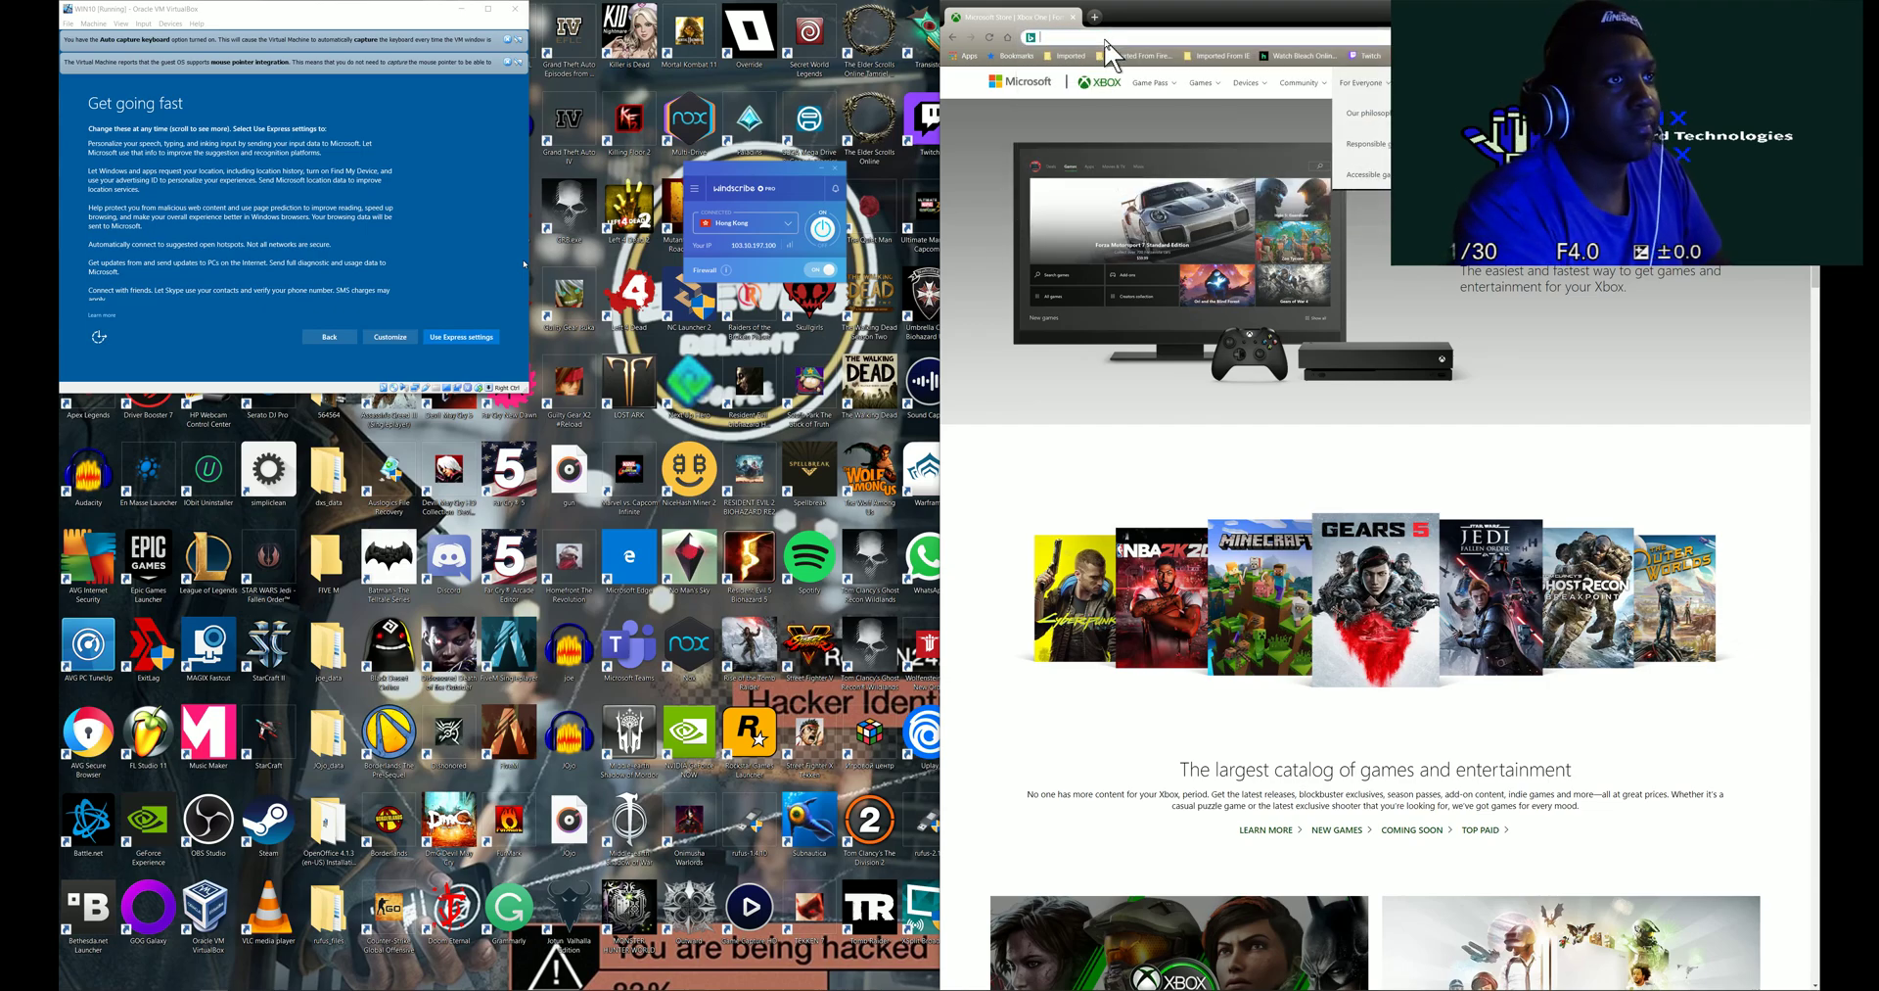
{"action": "type", "text": "capxo"}
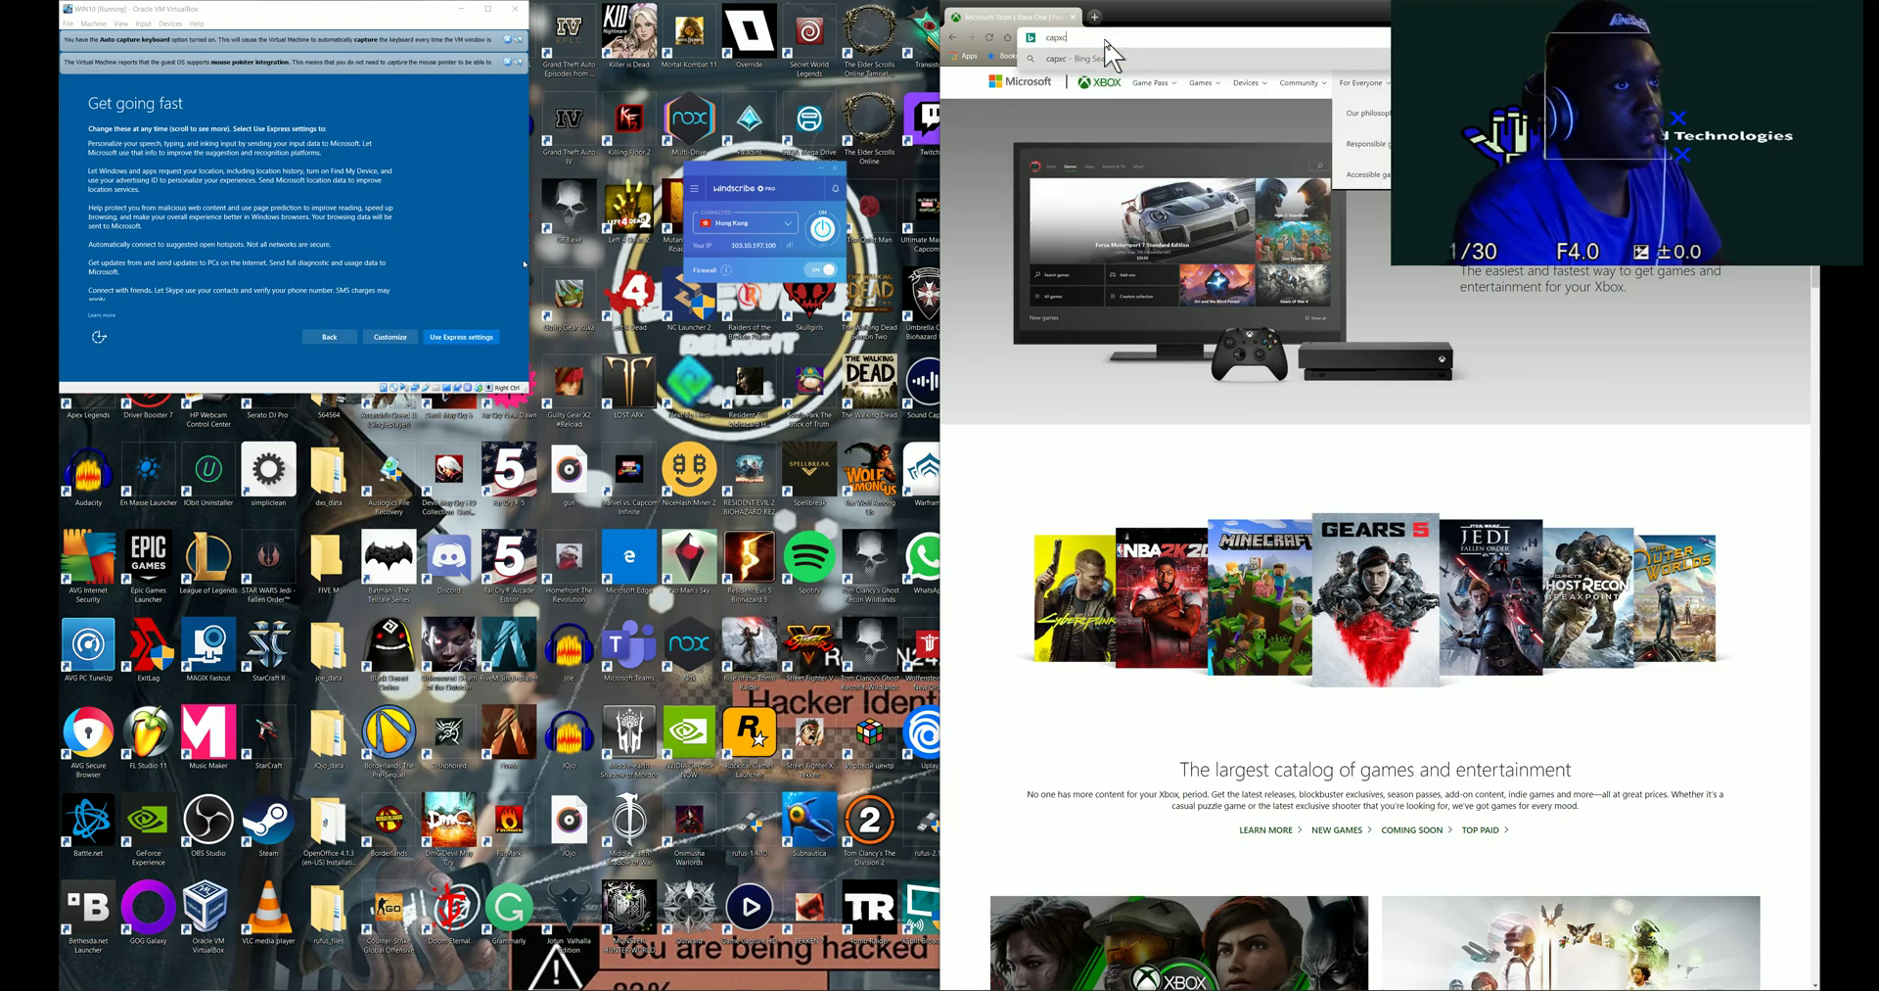
{"action": "key", "text": "BackSpace"}
{"action": "key", "text": "BackSpace"}
{"action": "type", "text": "co"}
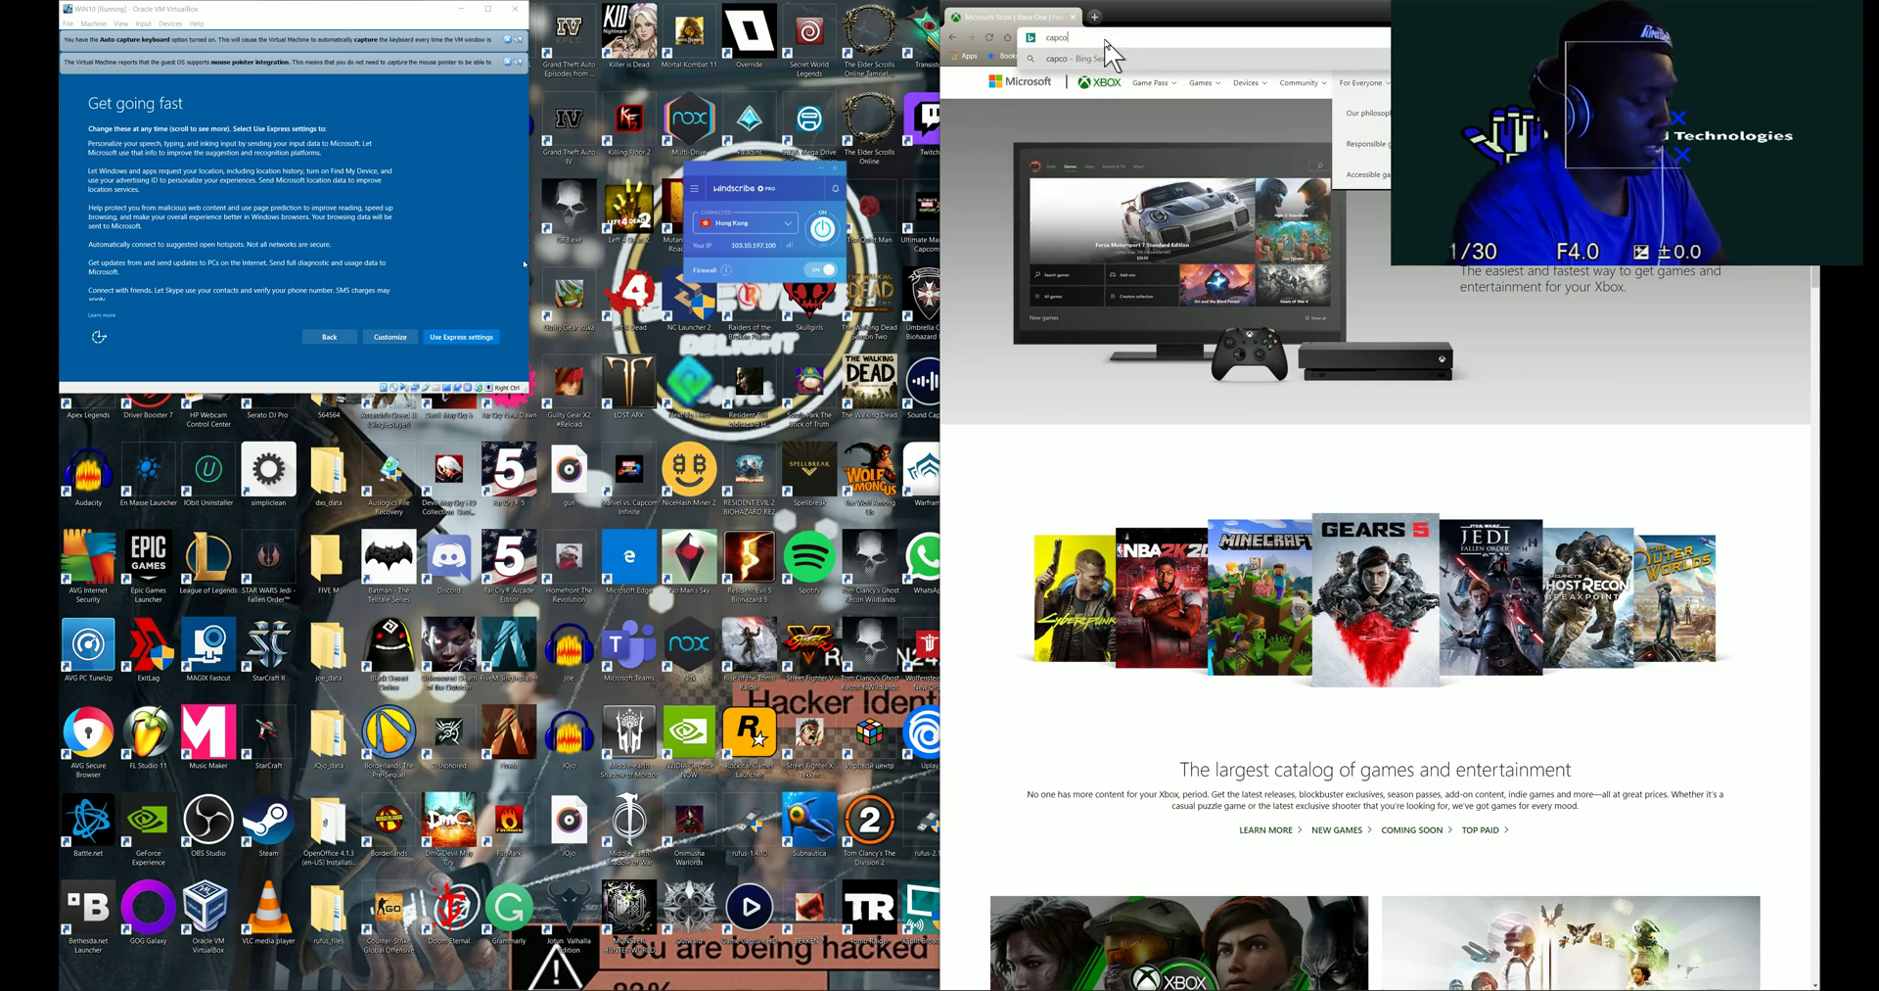
{"action": "key", "text": "Return"}
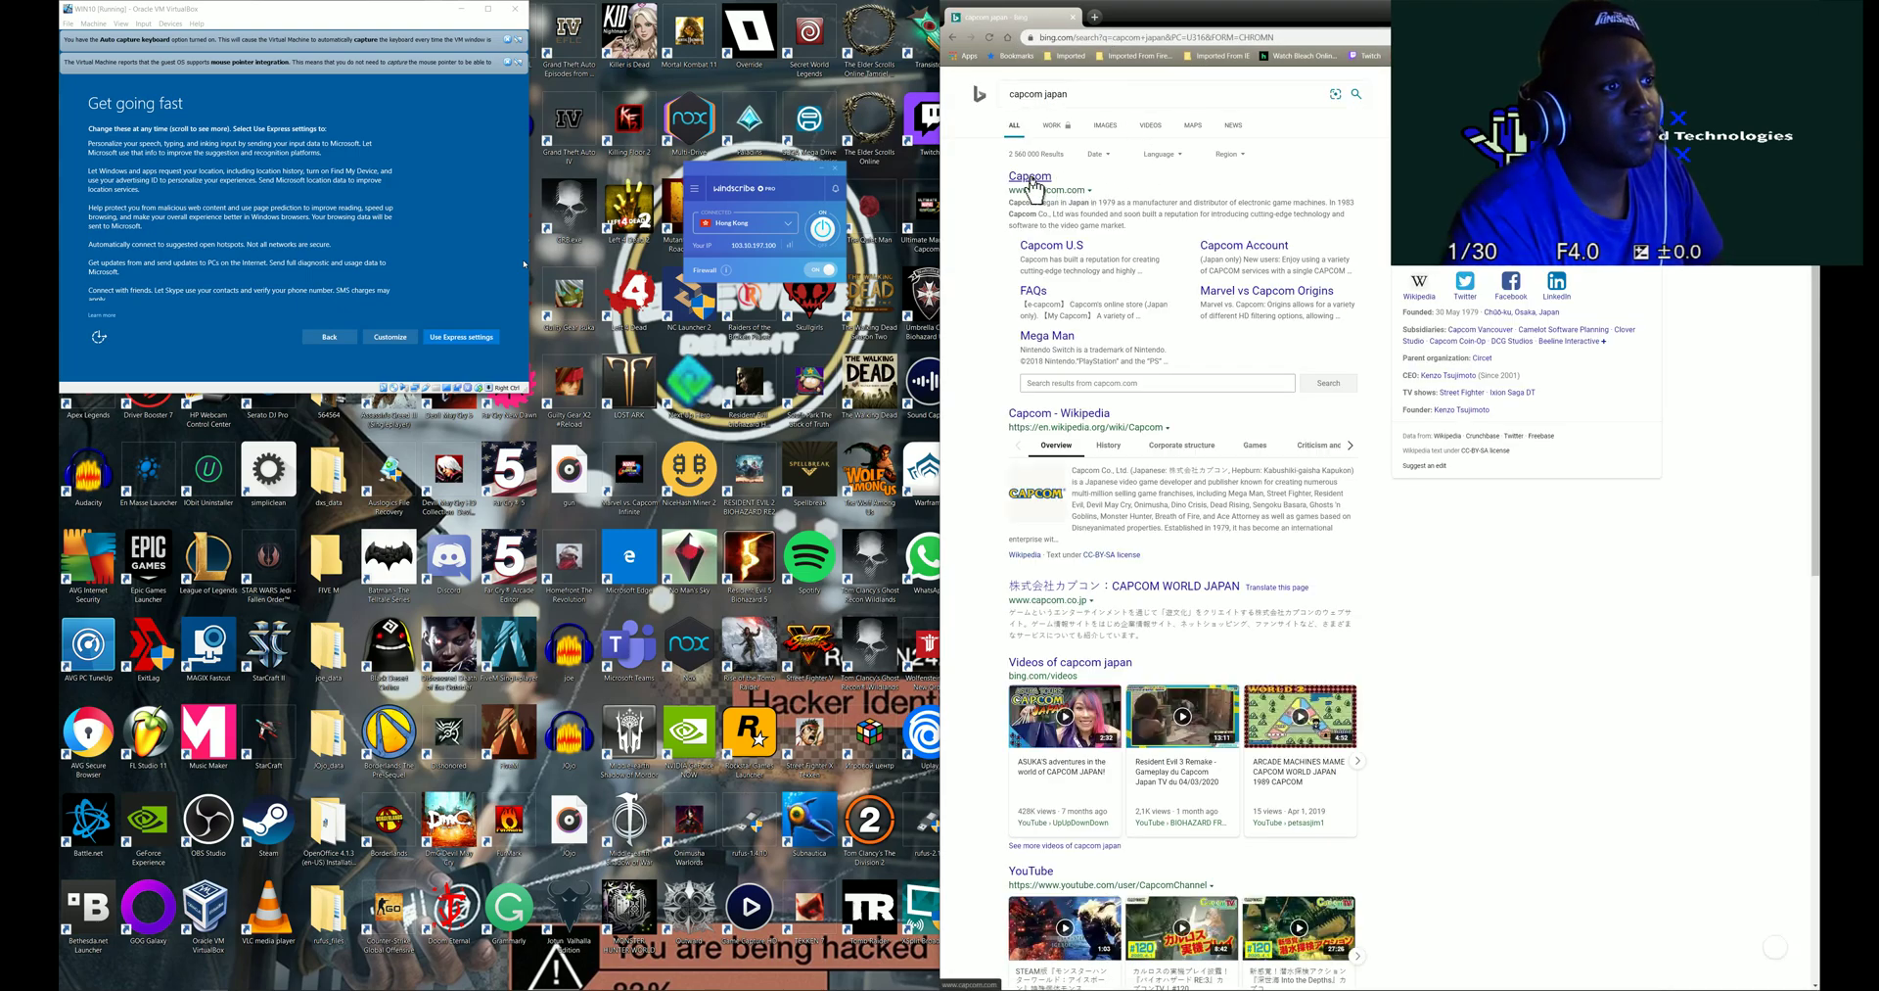
{"action": "left_click", "coordinate": [1032, 182]}
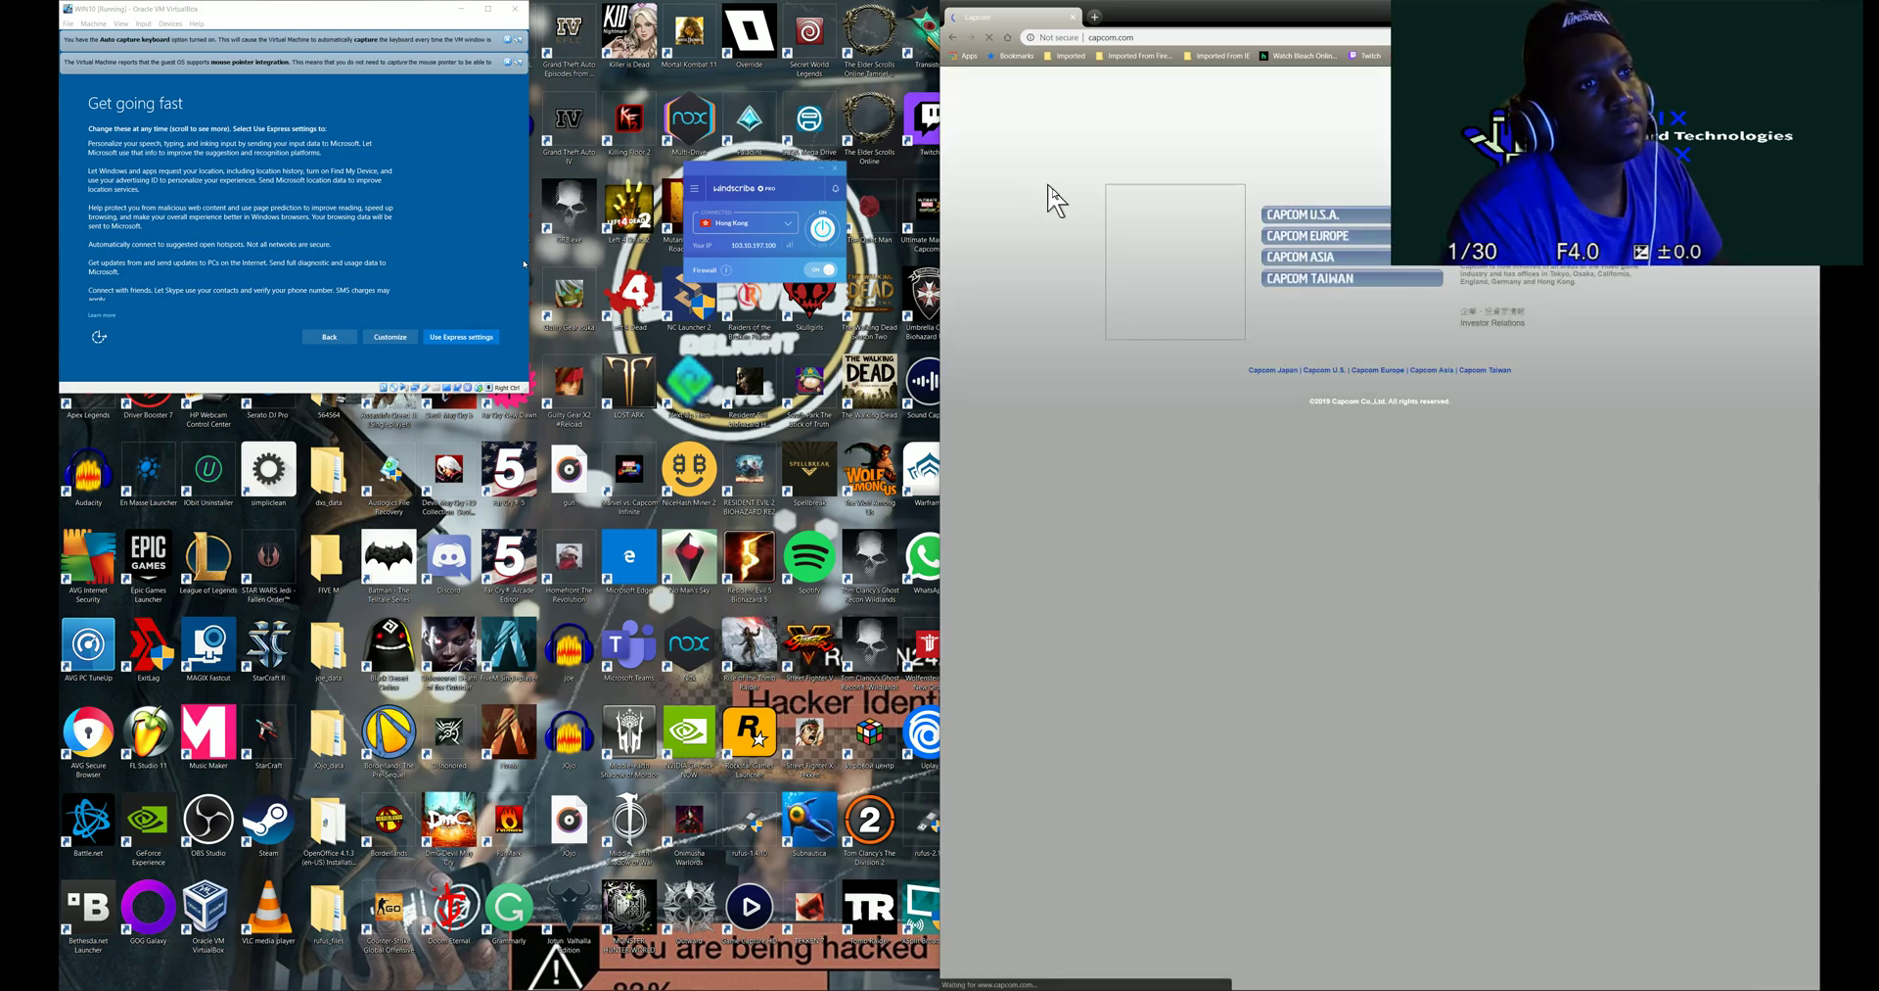
- Open CAPCOM ASIA to load asia.capcom.com and scroll through the page
{"action": "left_click", "coordinate": [1285, 263]}
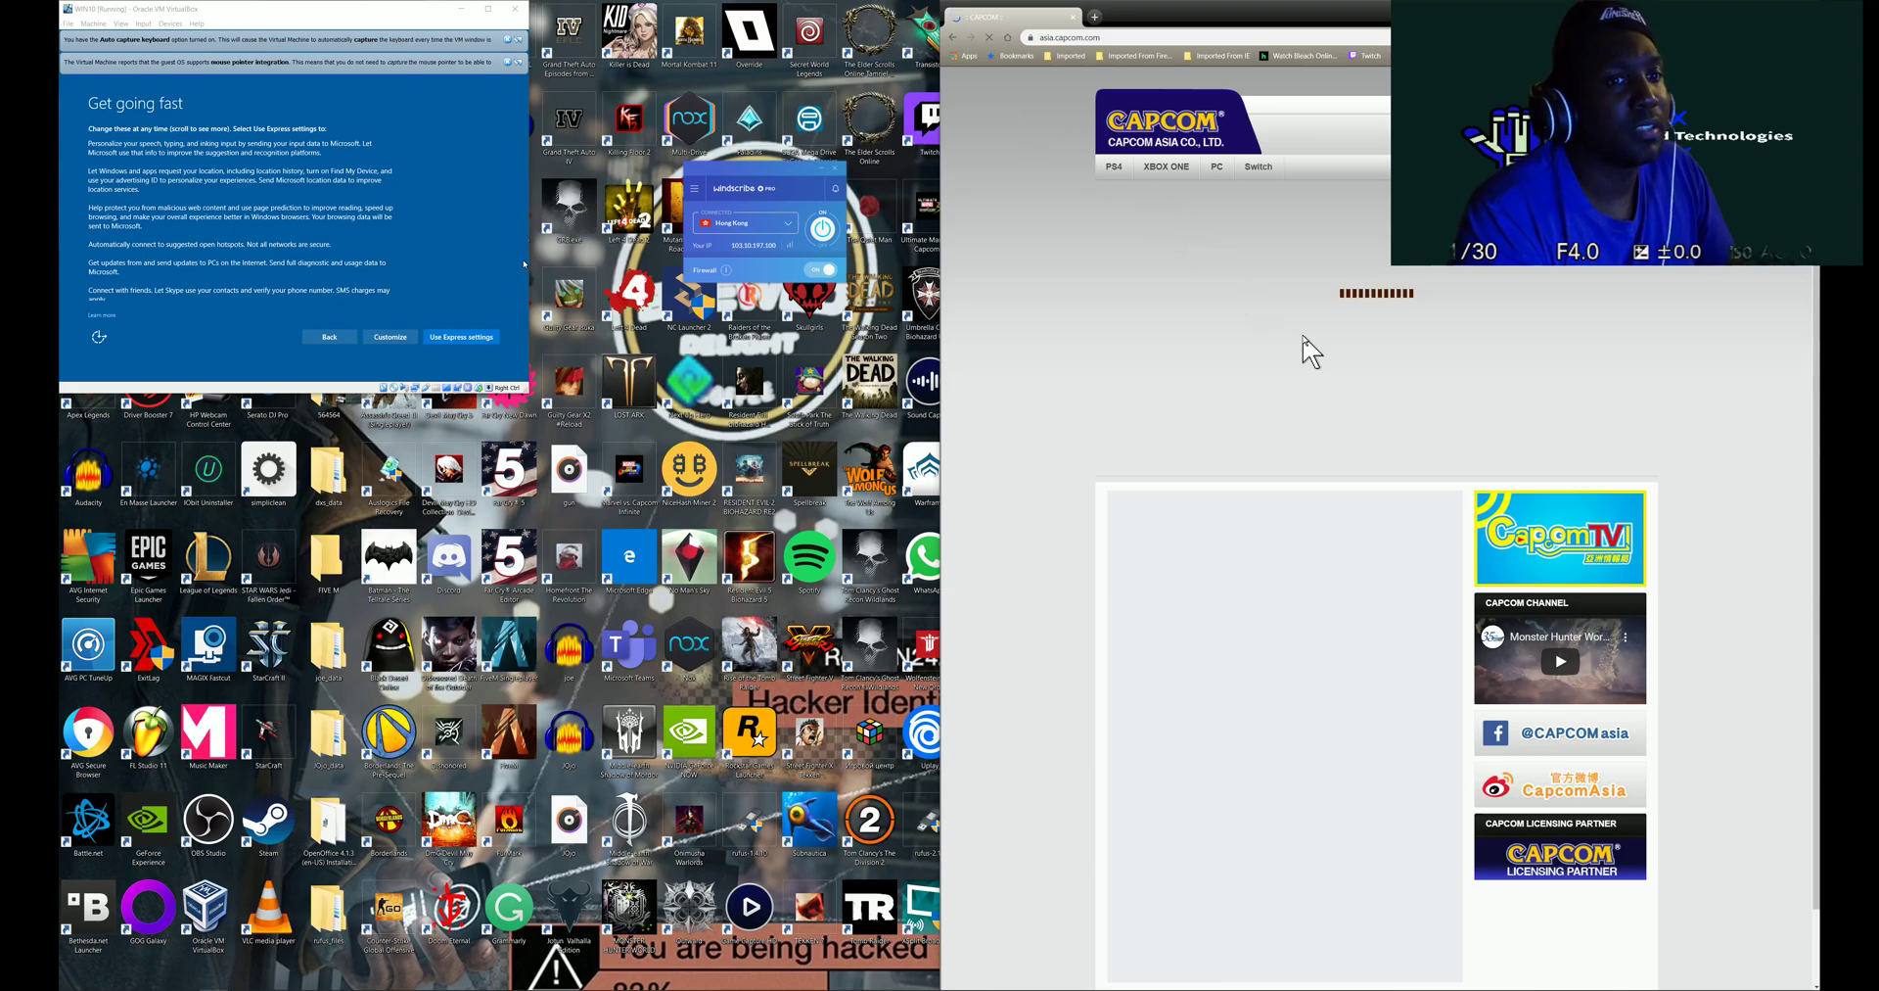
{"action": "scroll", "coordinate": [1312, 349], "scroll_direction": "down", "scroll_amount": 1}
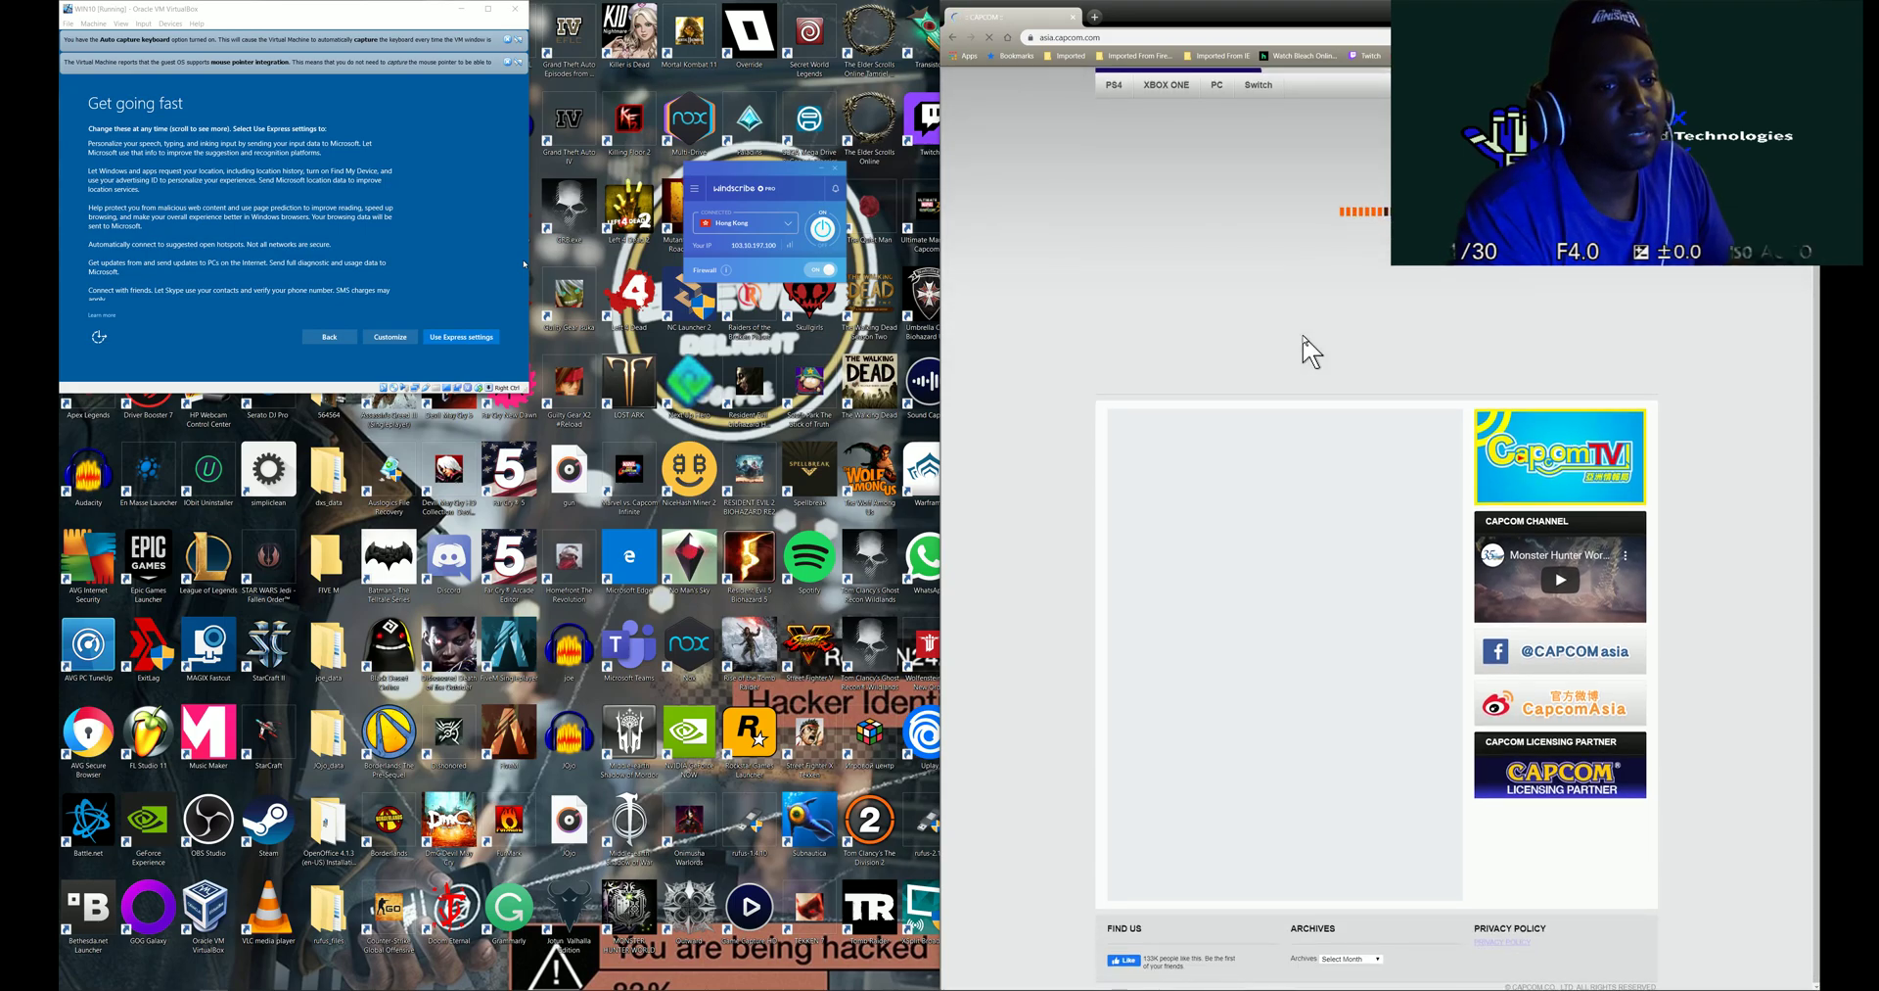
{"action": "scroll", "coordinate": [1312, 349], "scroll_direction": "up", "scroll_amount": 1}
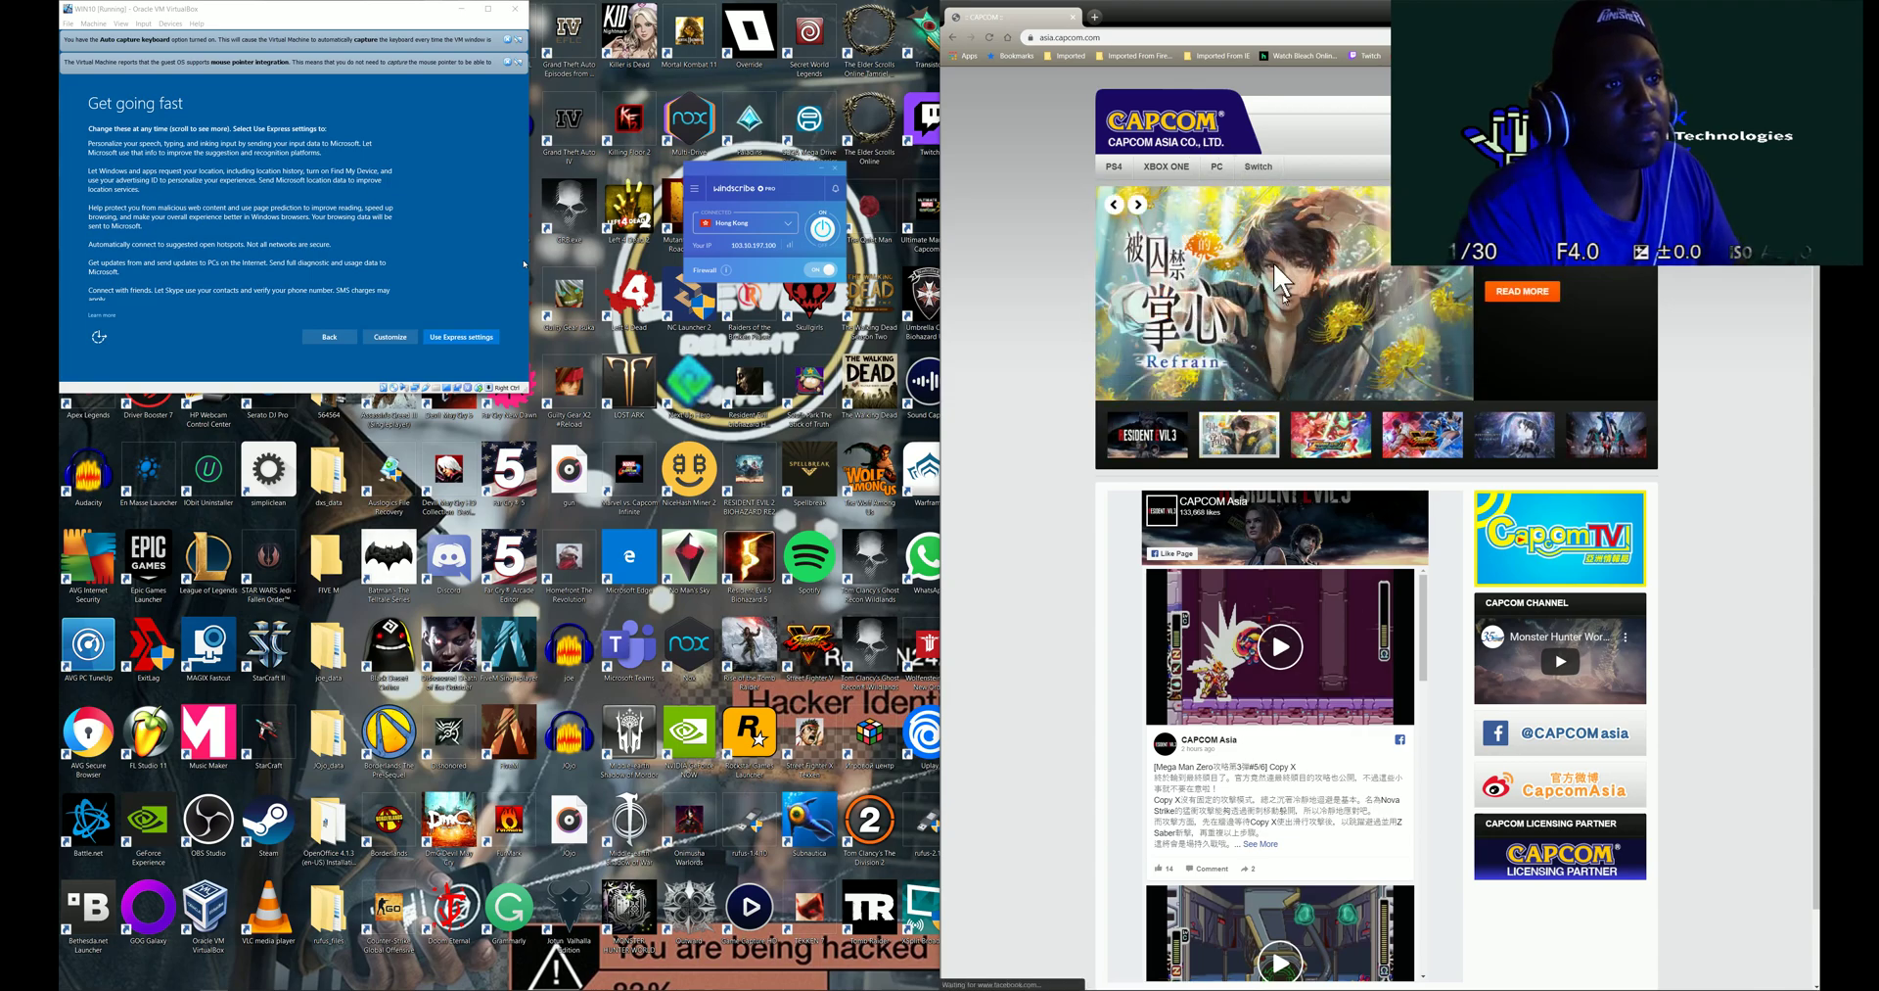
- Open the Refrain game page in a new tab and browse it, checking the site's security details
{"action": "left_click", "coordinate": [1522, 291]}
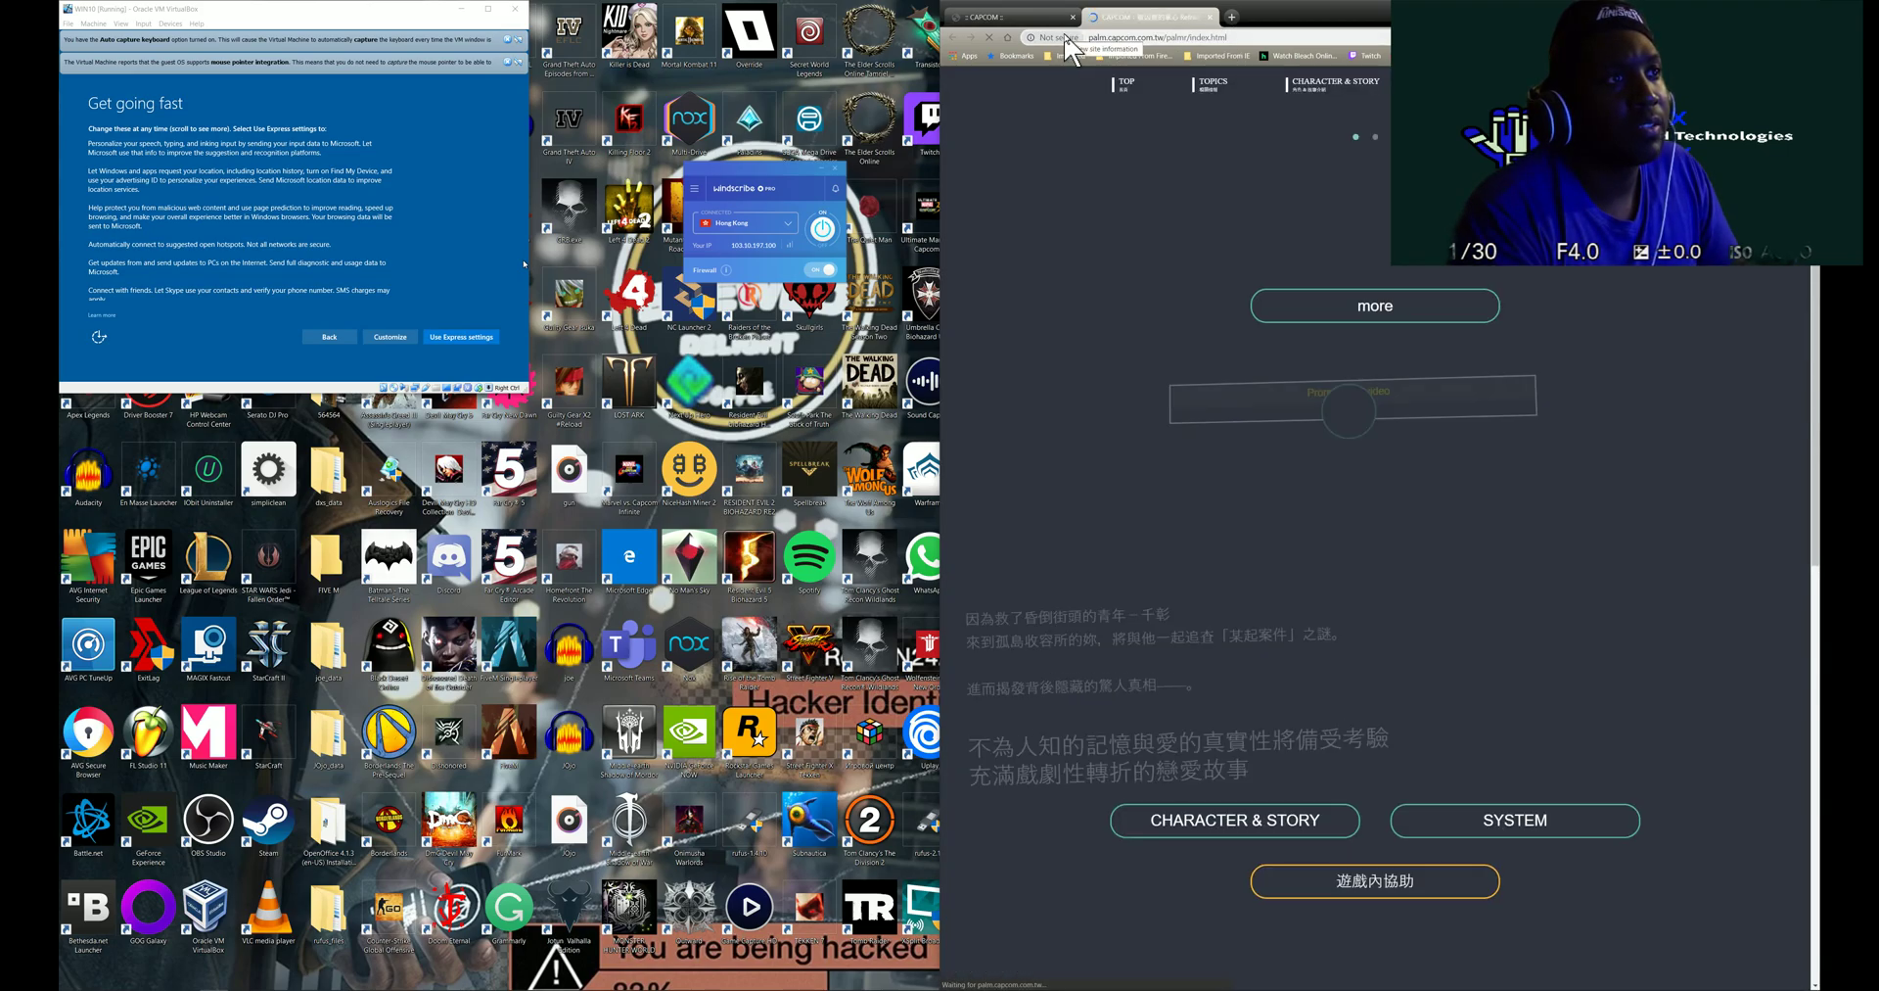
{"action": "left_click", "coordinate": [1066, 39]}
{"action": "left_click", "coordinate": [1066, 39]}
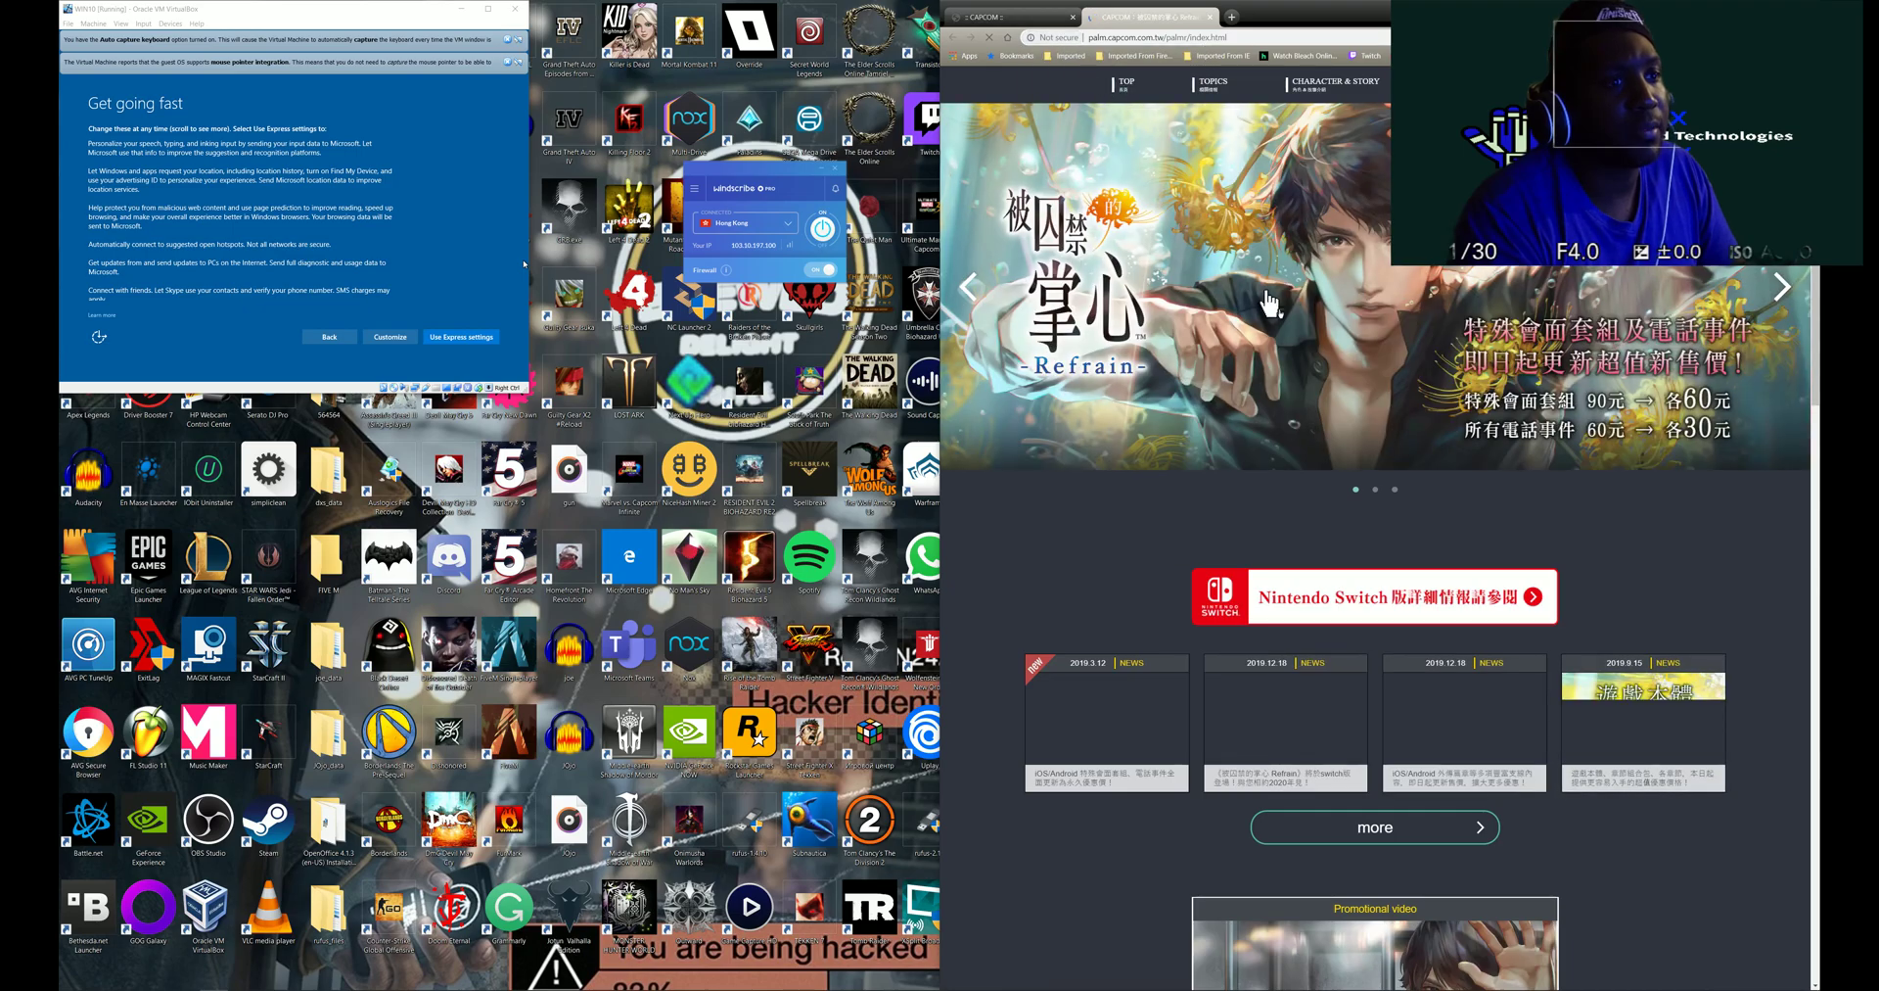
{"action": "scroll", "coordinate": [1398, 384], "scroll_direction": "down", "scroll_amount": 3}
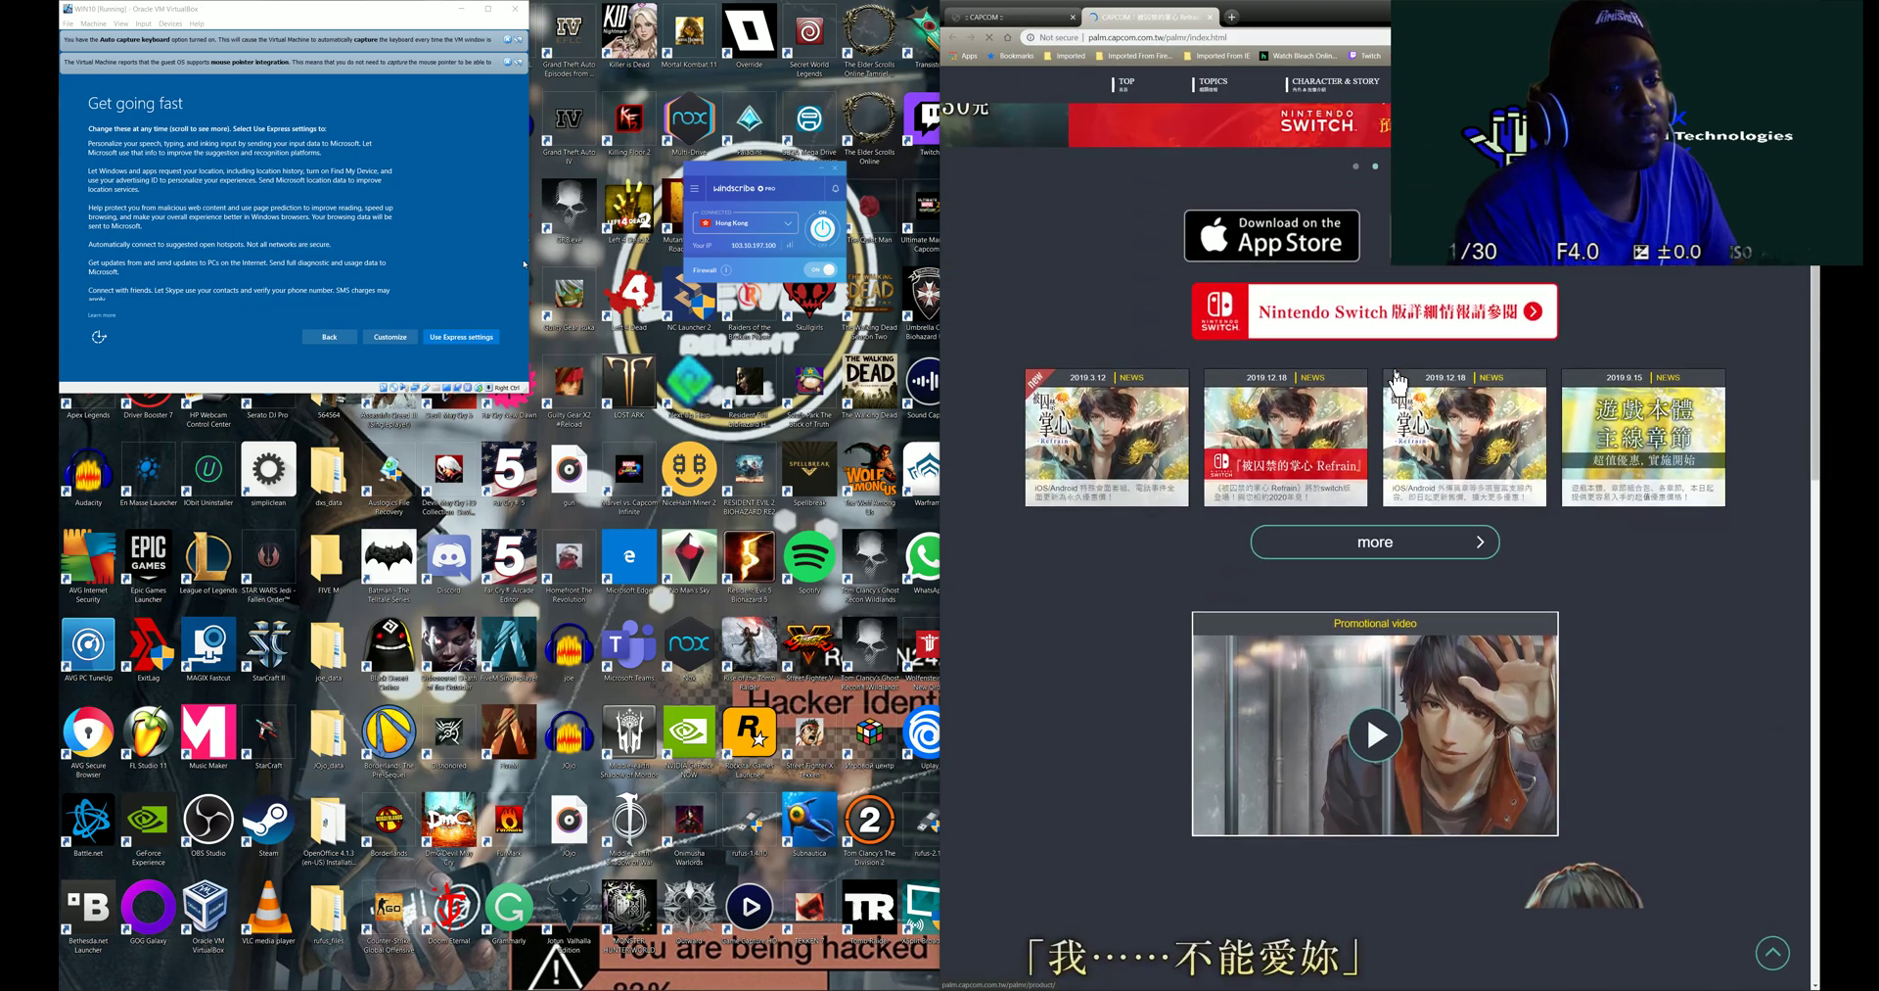
{"action": "scroll", "coordinate": [1380, 367], "scroll_direction": "up", "scroll_amount": 3}
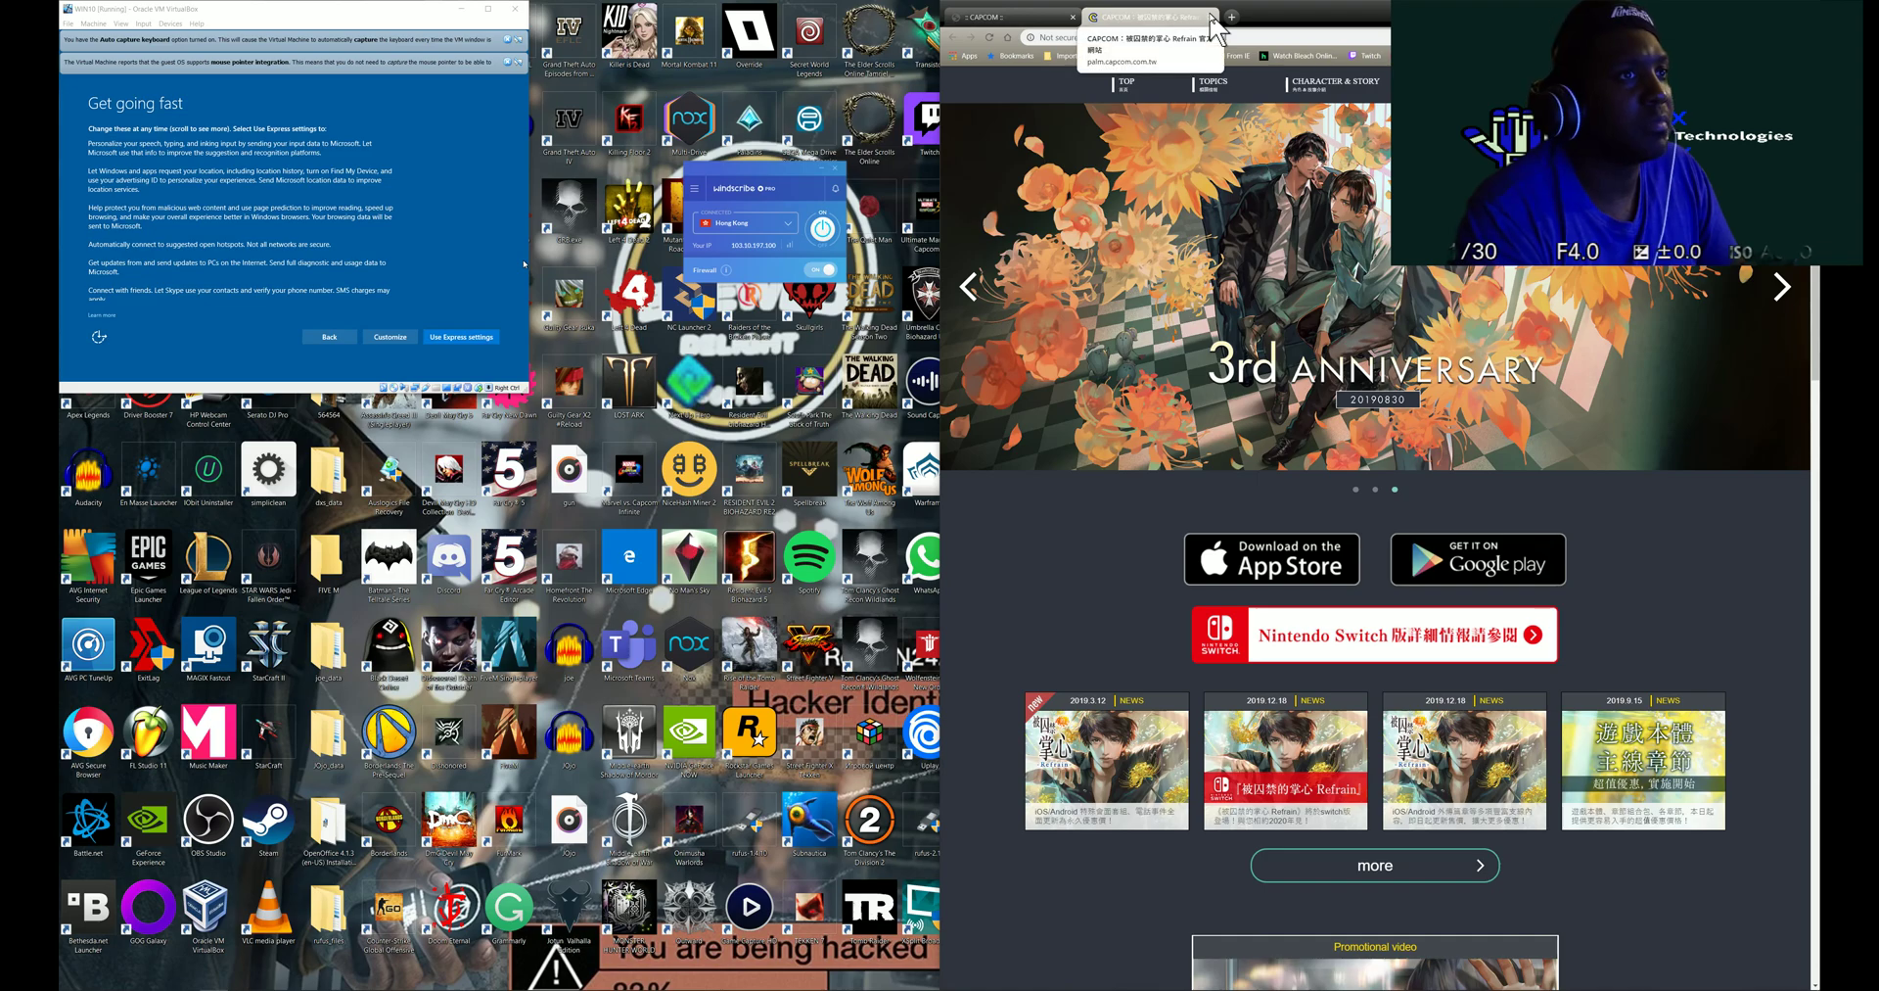
- Disconnect Windscribe, return to the Capcom Asia tab, and accept Windows express settings in the VM
{"action": "left_click", "coordinate": [822, 231]}
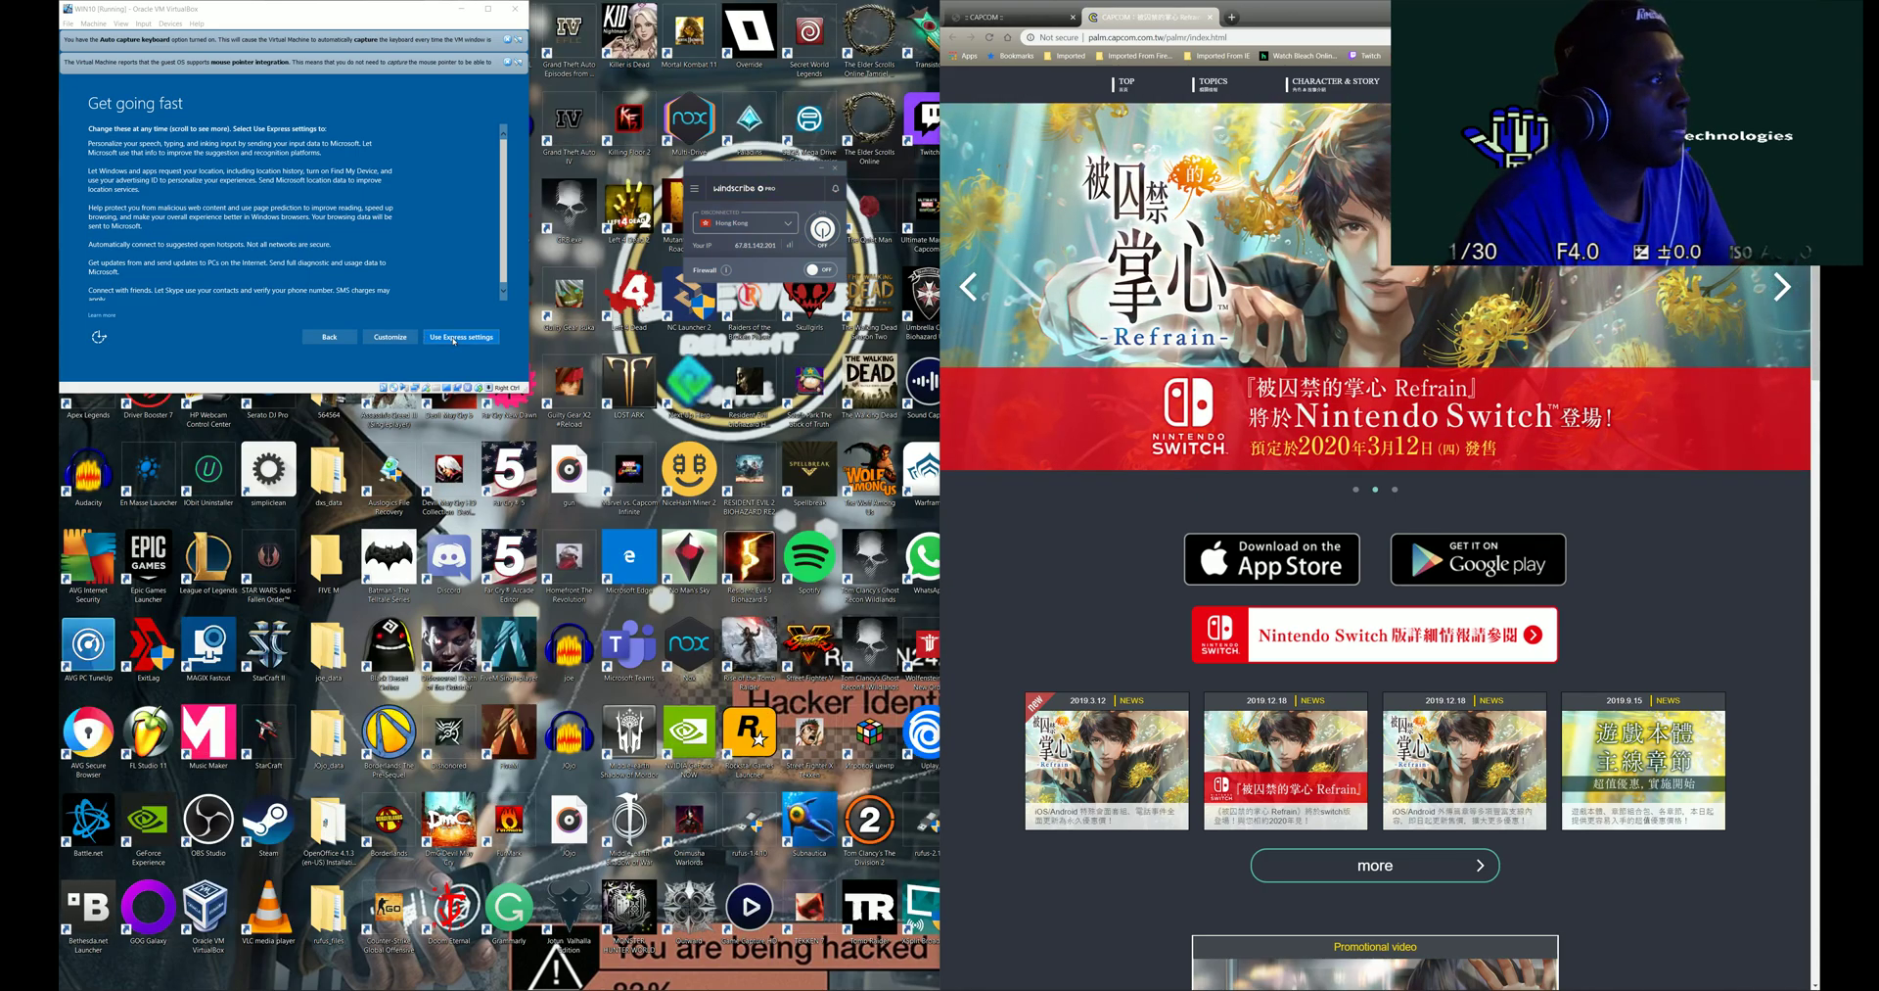
{"action": "left_click", "coordinate": [977, 19]}
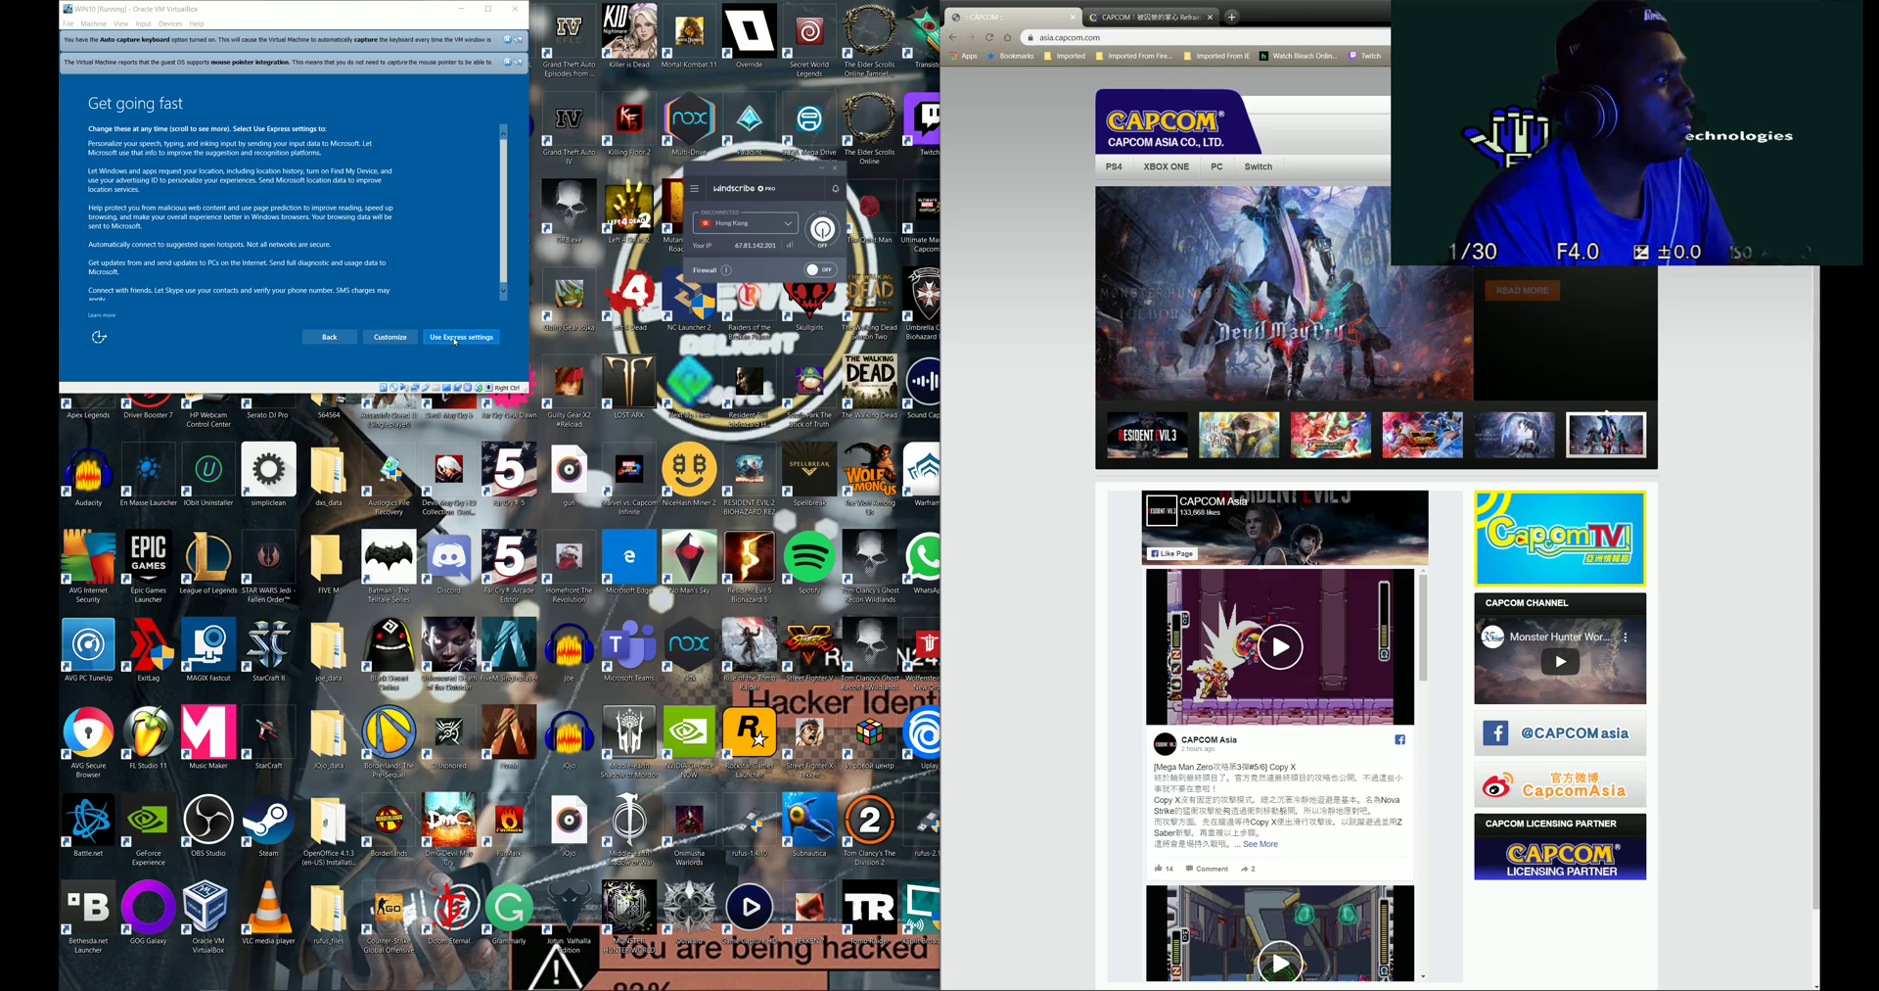
{"action": "left_click", "coordinate": [455, 337]}
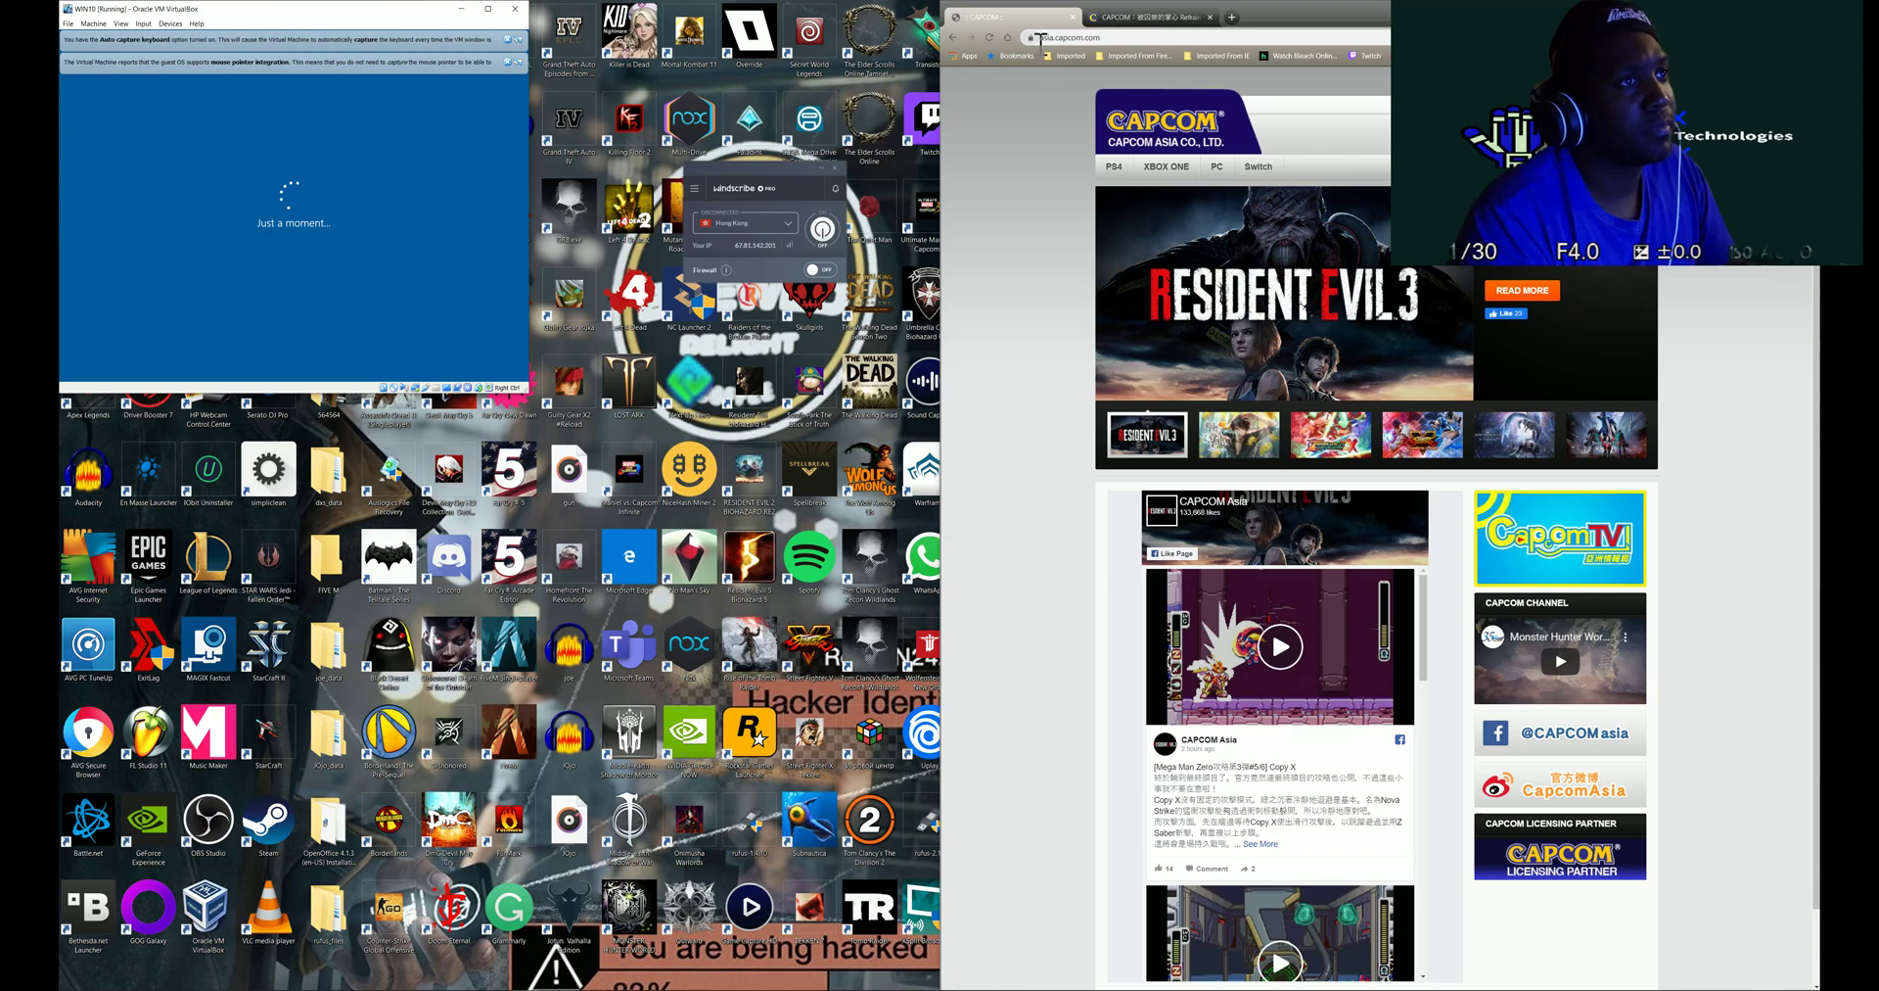
- Browse Capcom's Xbox One and PS4 game lists, then choose 'I own it' in Windows setup
{"action": "left_click", "coordinate": [1175, 133]}
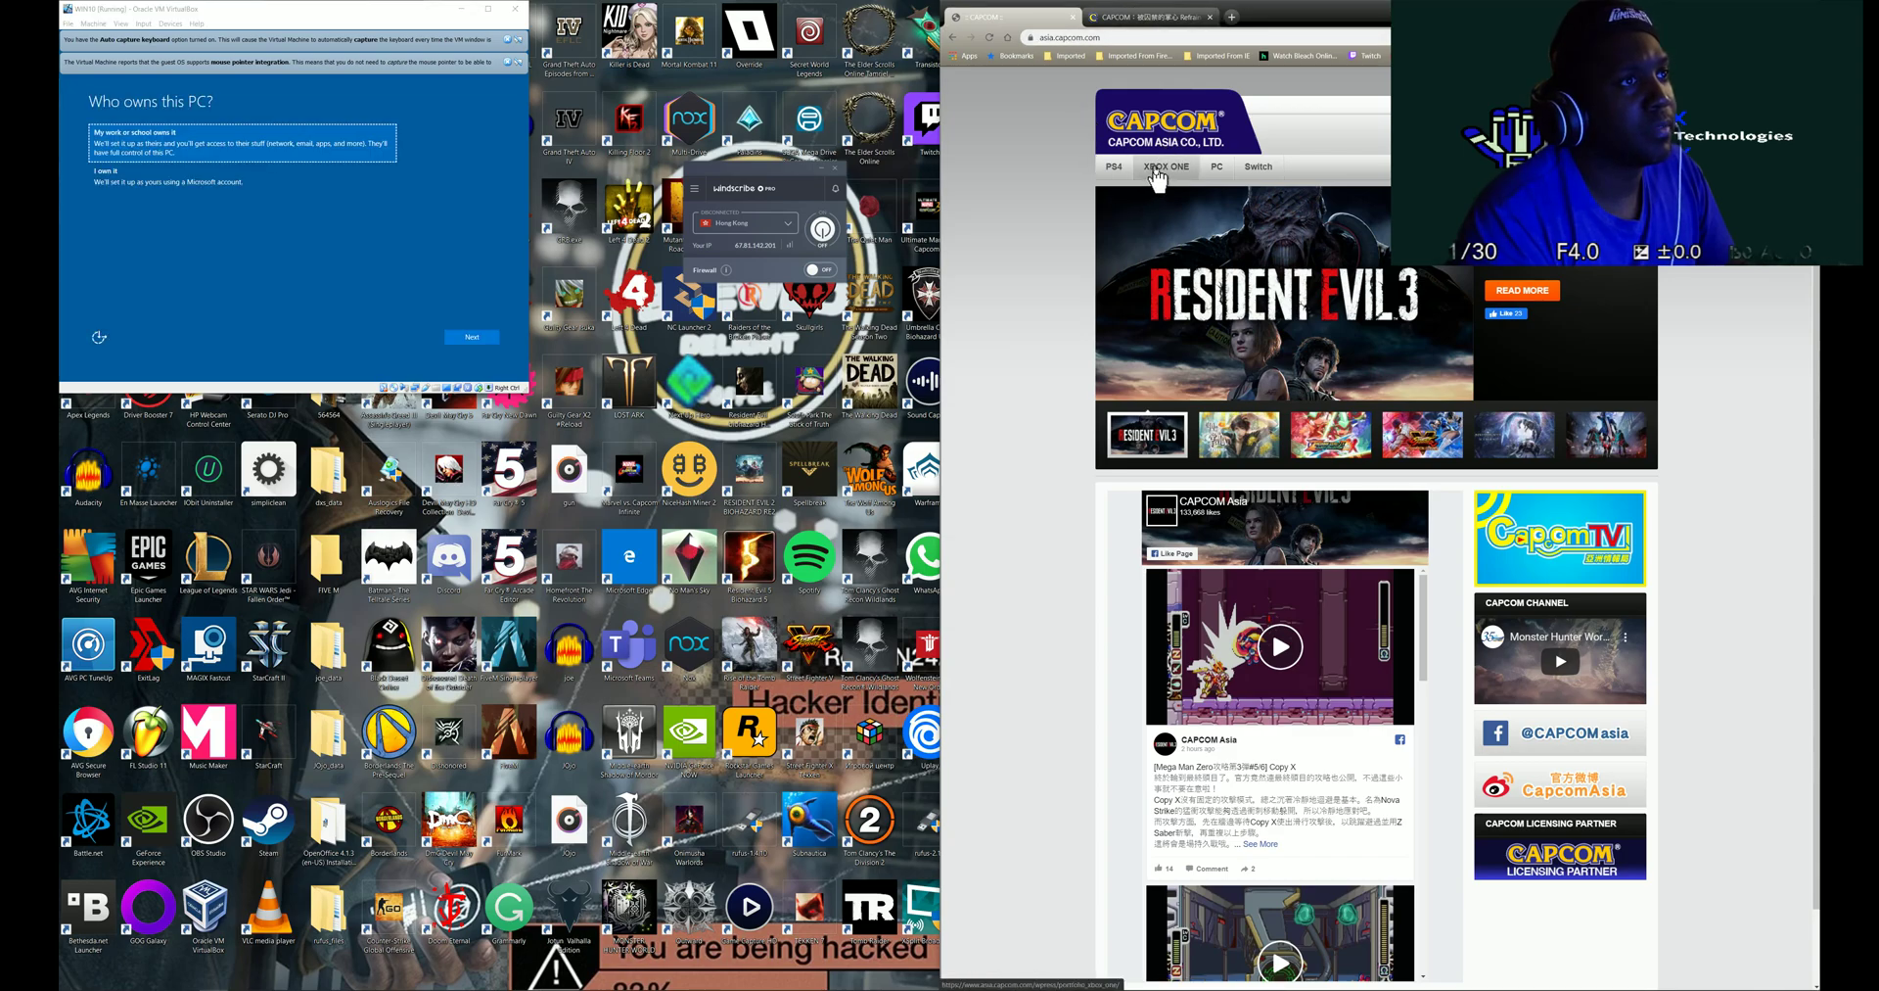
{"action": "left_click", "coordinate": [1154, 169]}
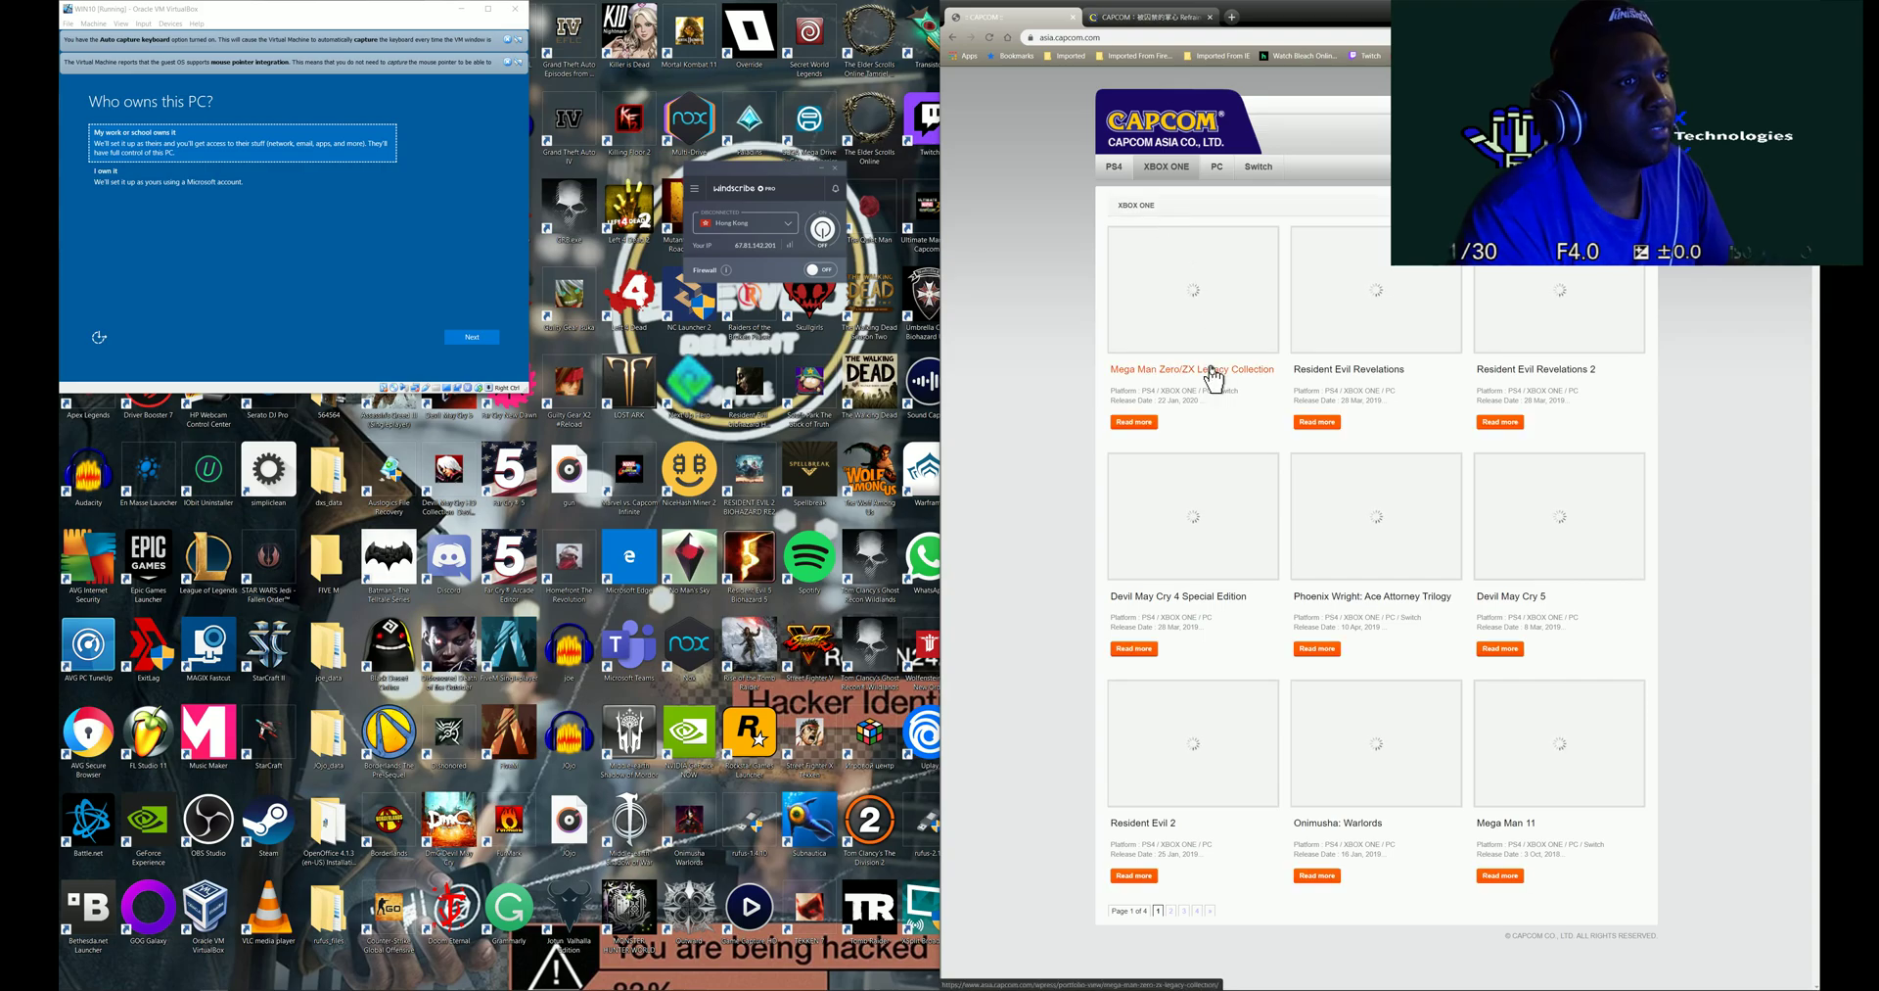
{"action": "left_click", "coordinate": [1122, 173]}
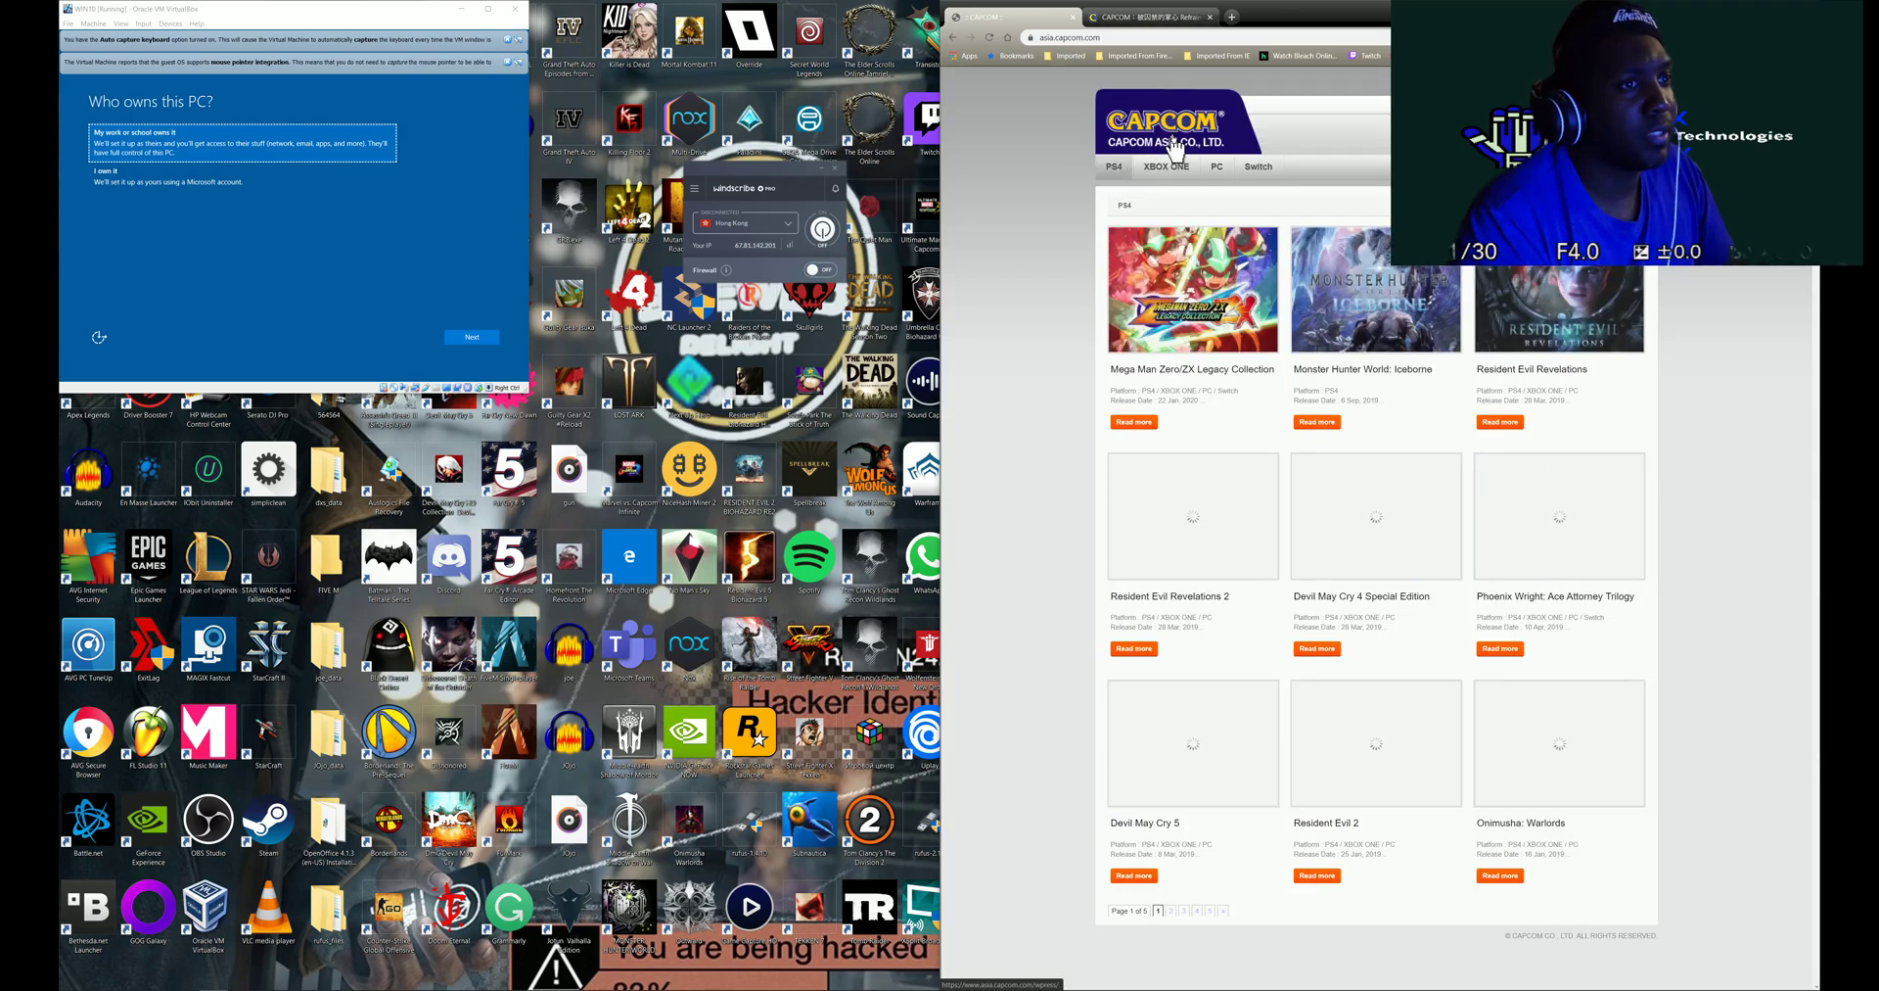
{"action": "left_click", "coordinate": [1184, 127]}
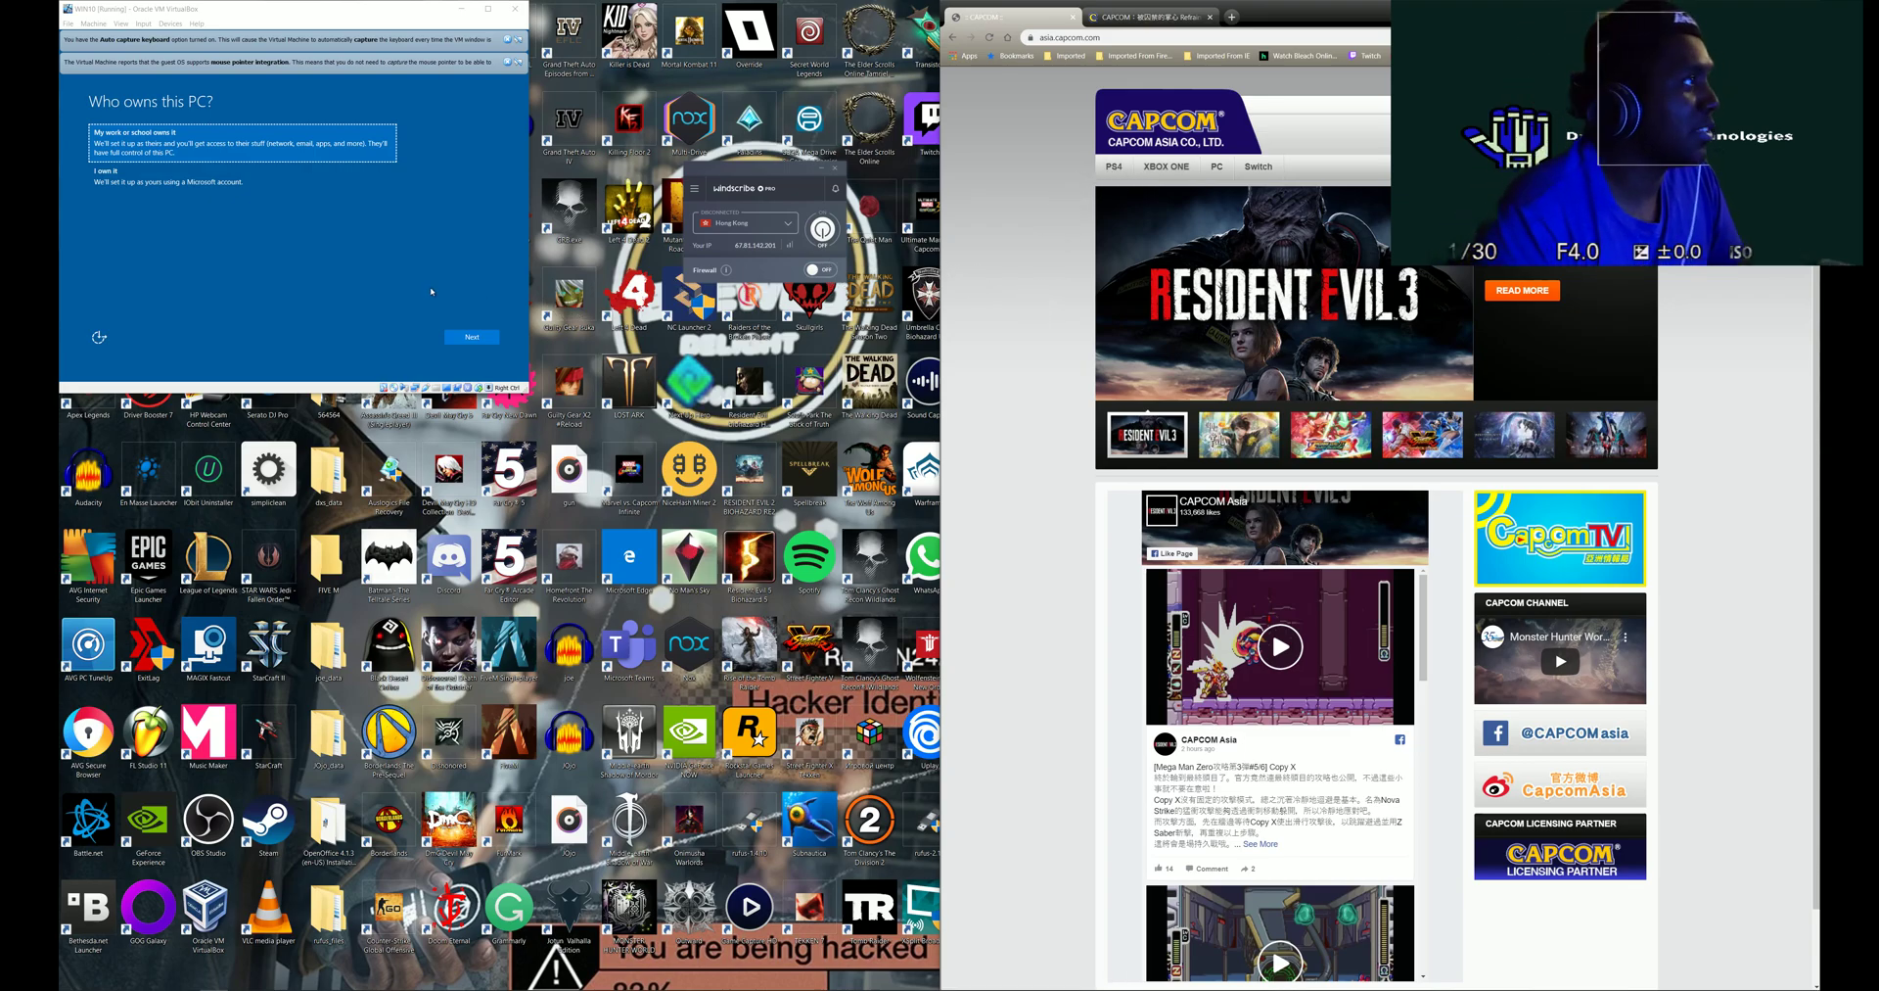
{"action": "left_click", "coordinate": [235, 188]}
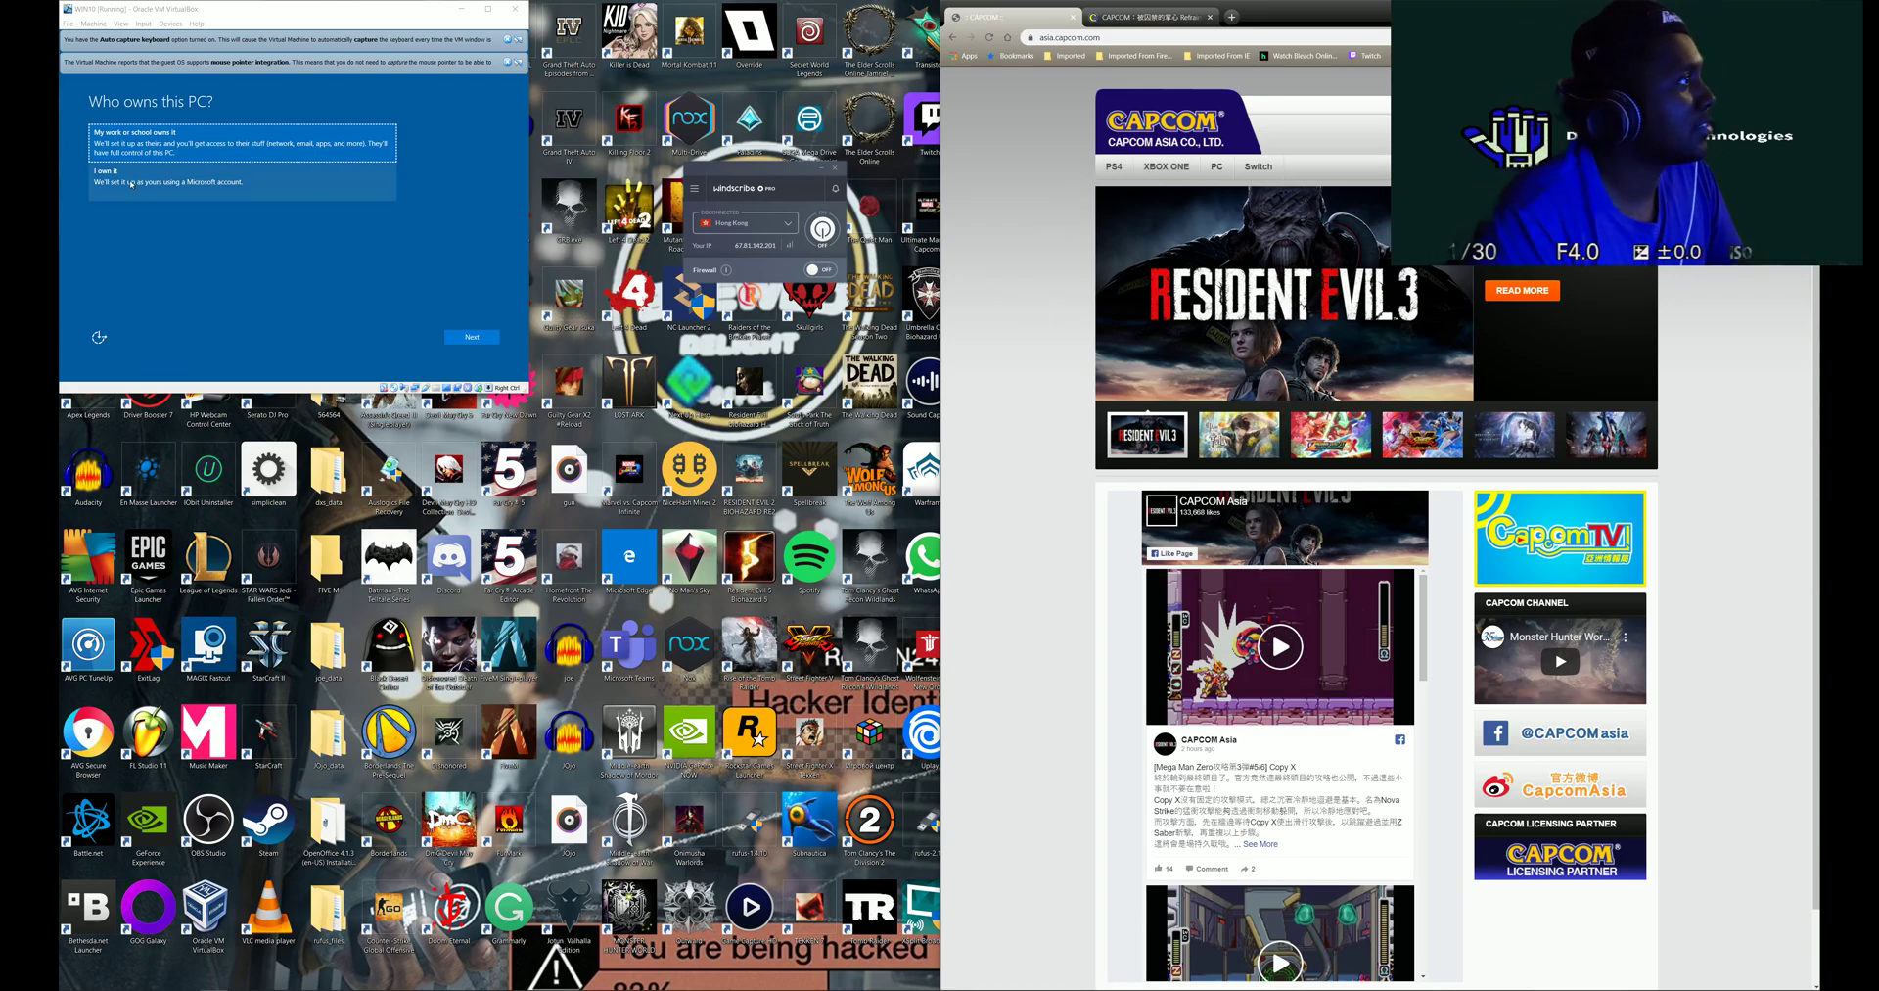
{"action": "left_click", "coordinate": [474, 346]}
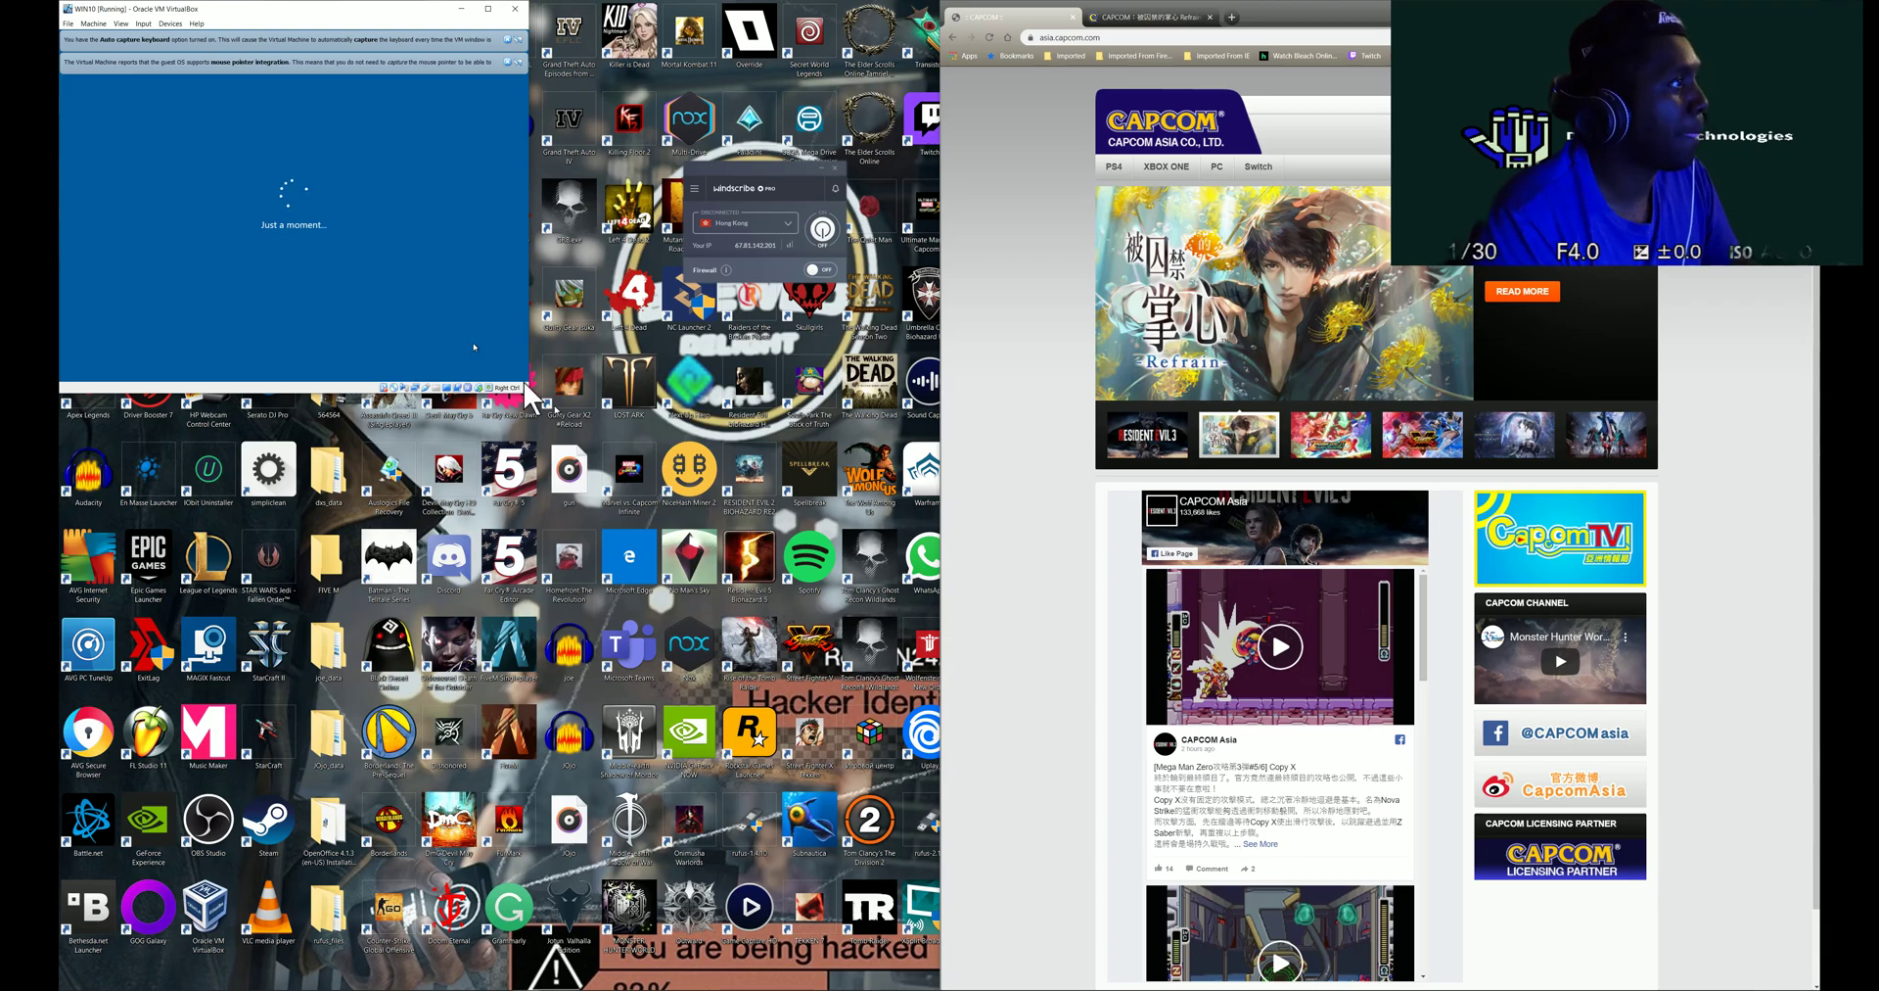
- Cut the saved e-mail address from the Sticky Note and paste it back in
{"action": "left_click", "coordinate": [553, 980]}
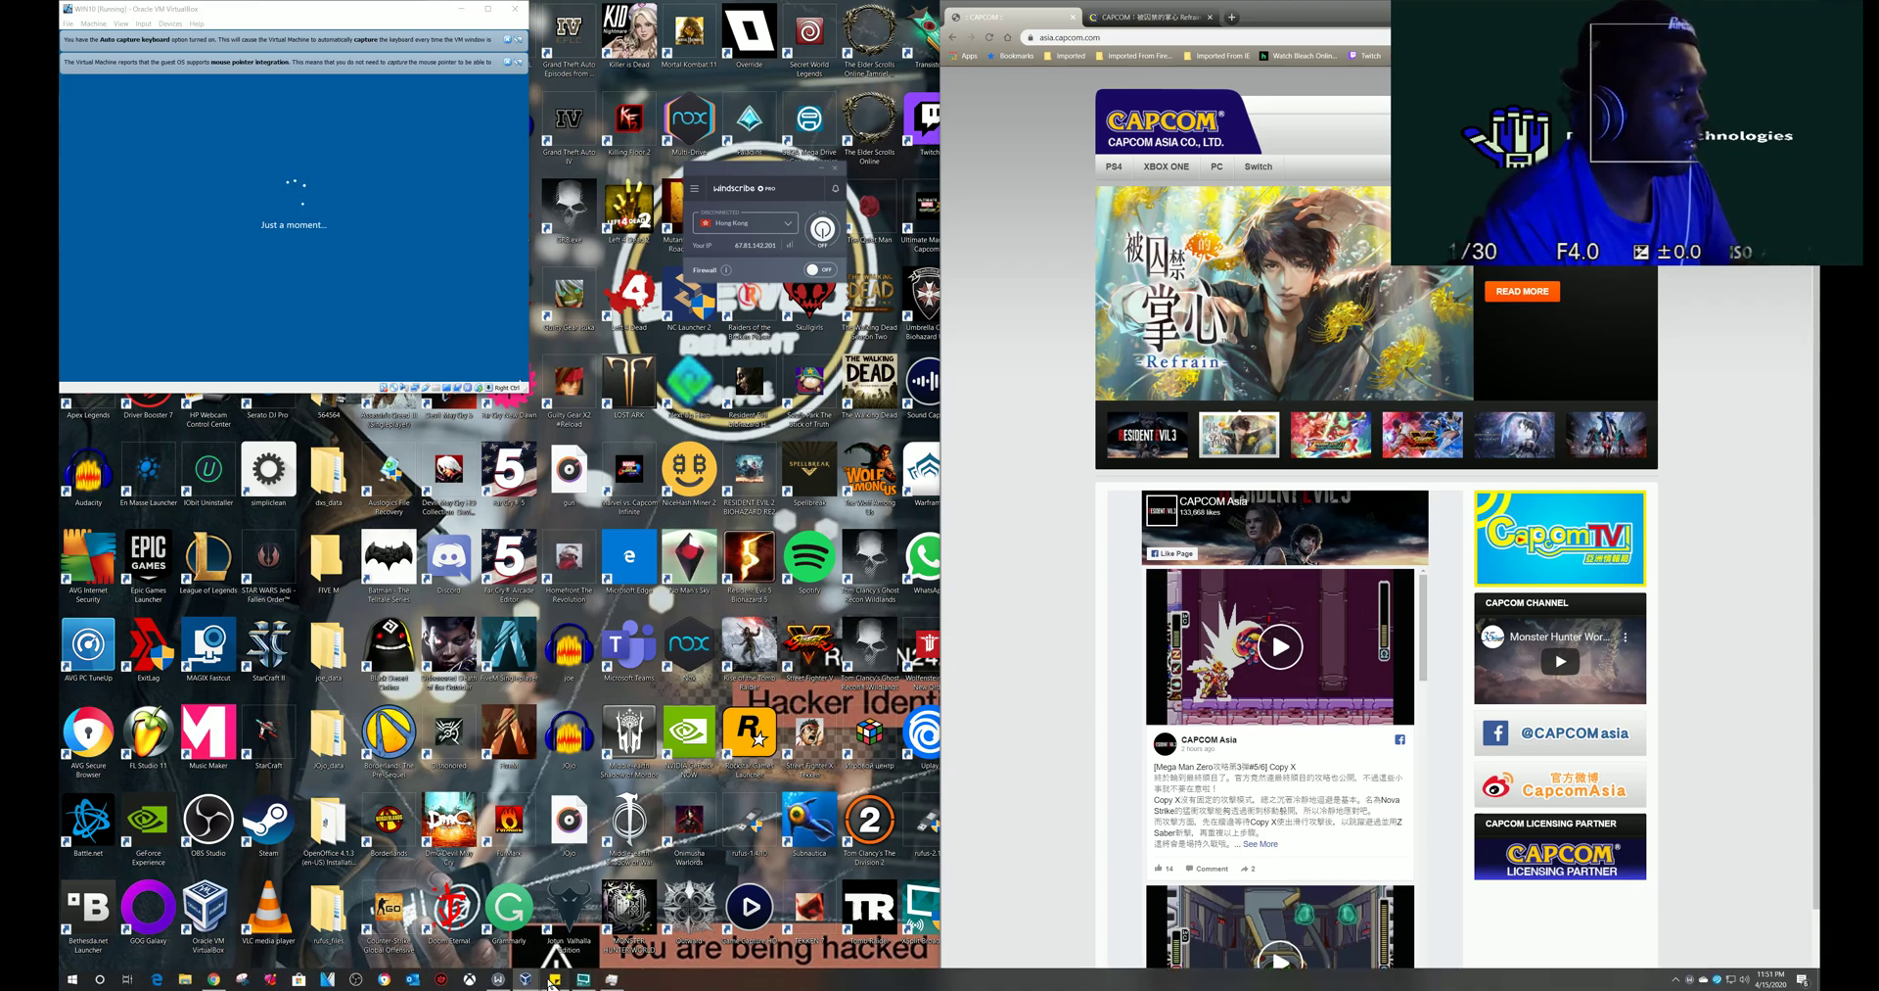
{"action": "left_click_drag", "start_coordinate": [1060, 113], "coordinate": [901, 110]}
{"action": "key", "text": "super+c"}
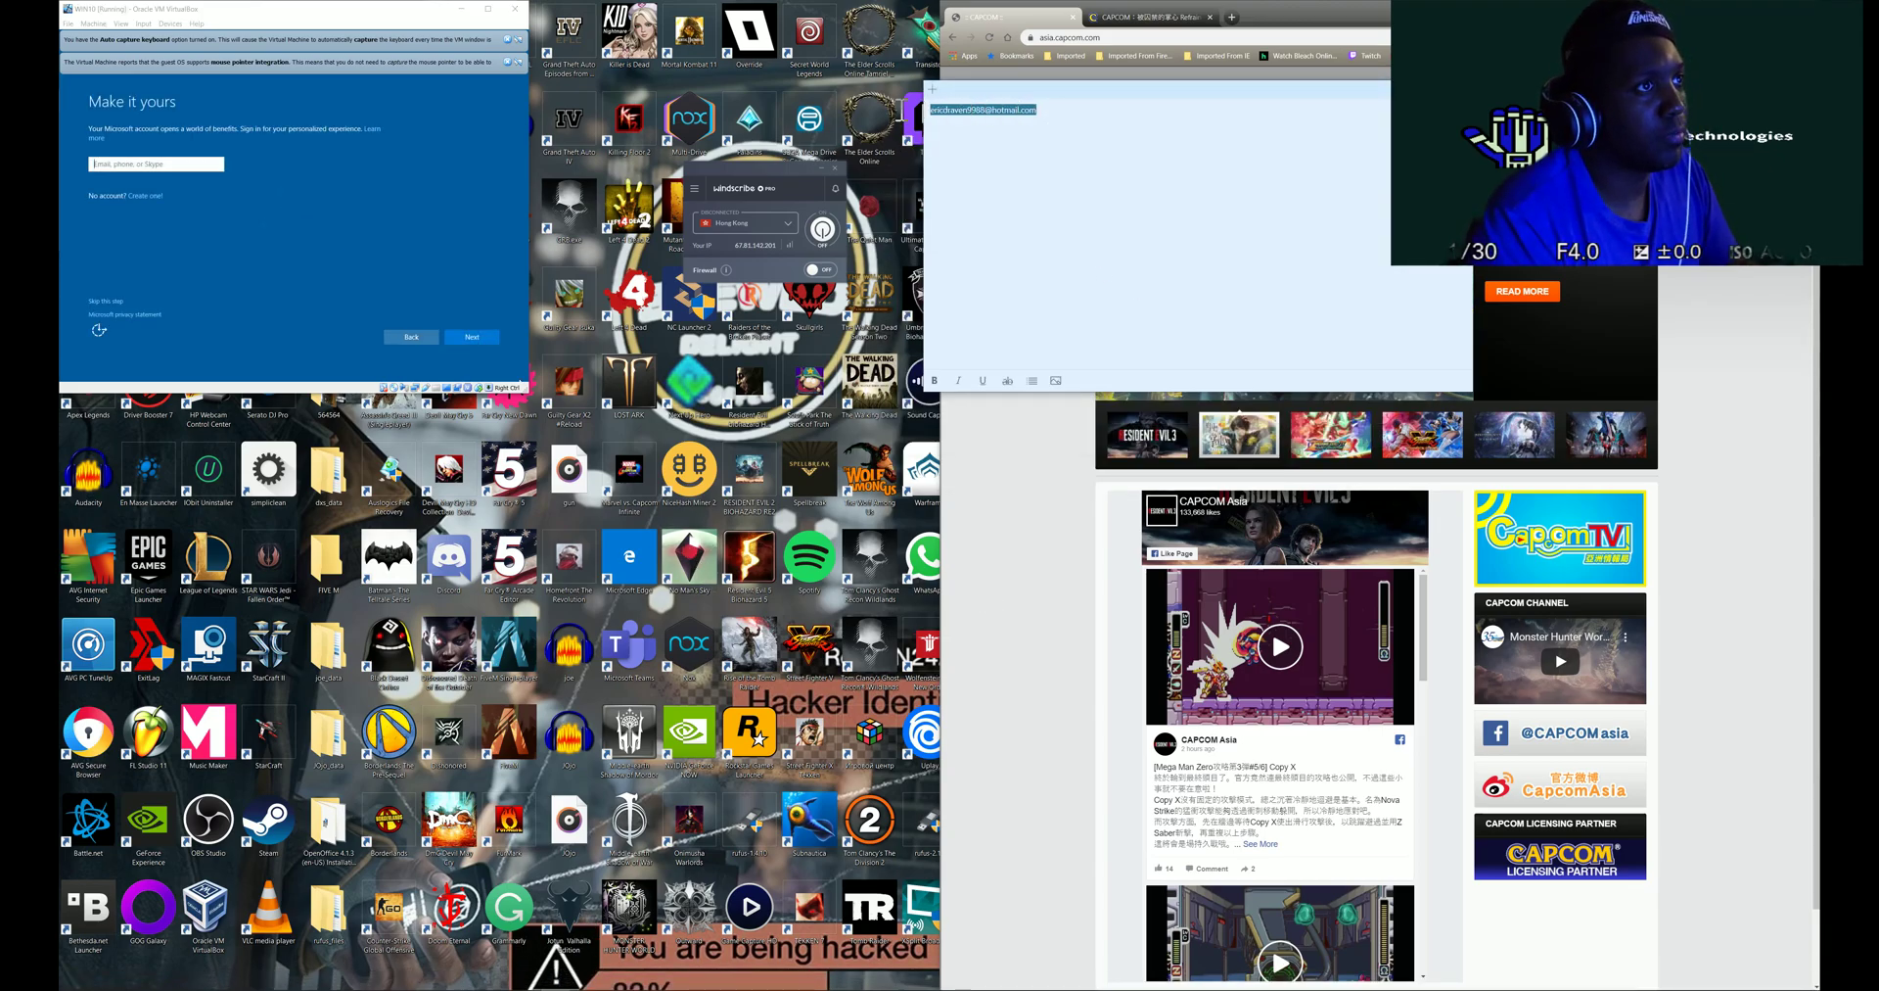
{"action": "right_click", "coordinate": [952, 109]}
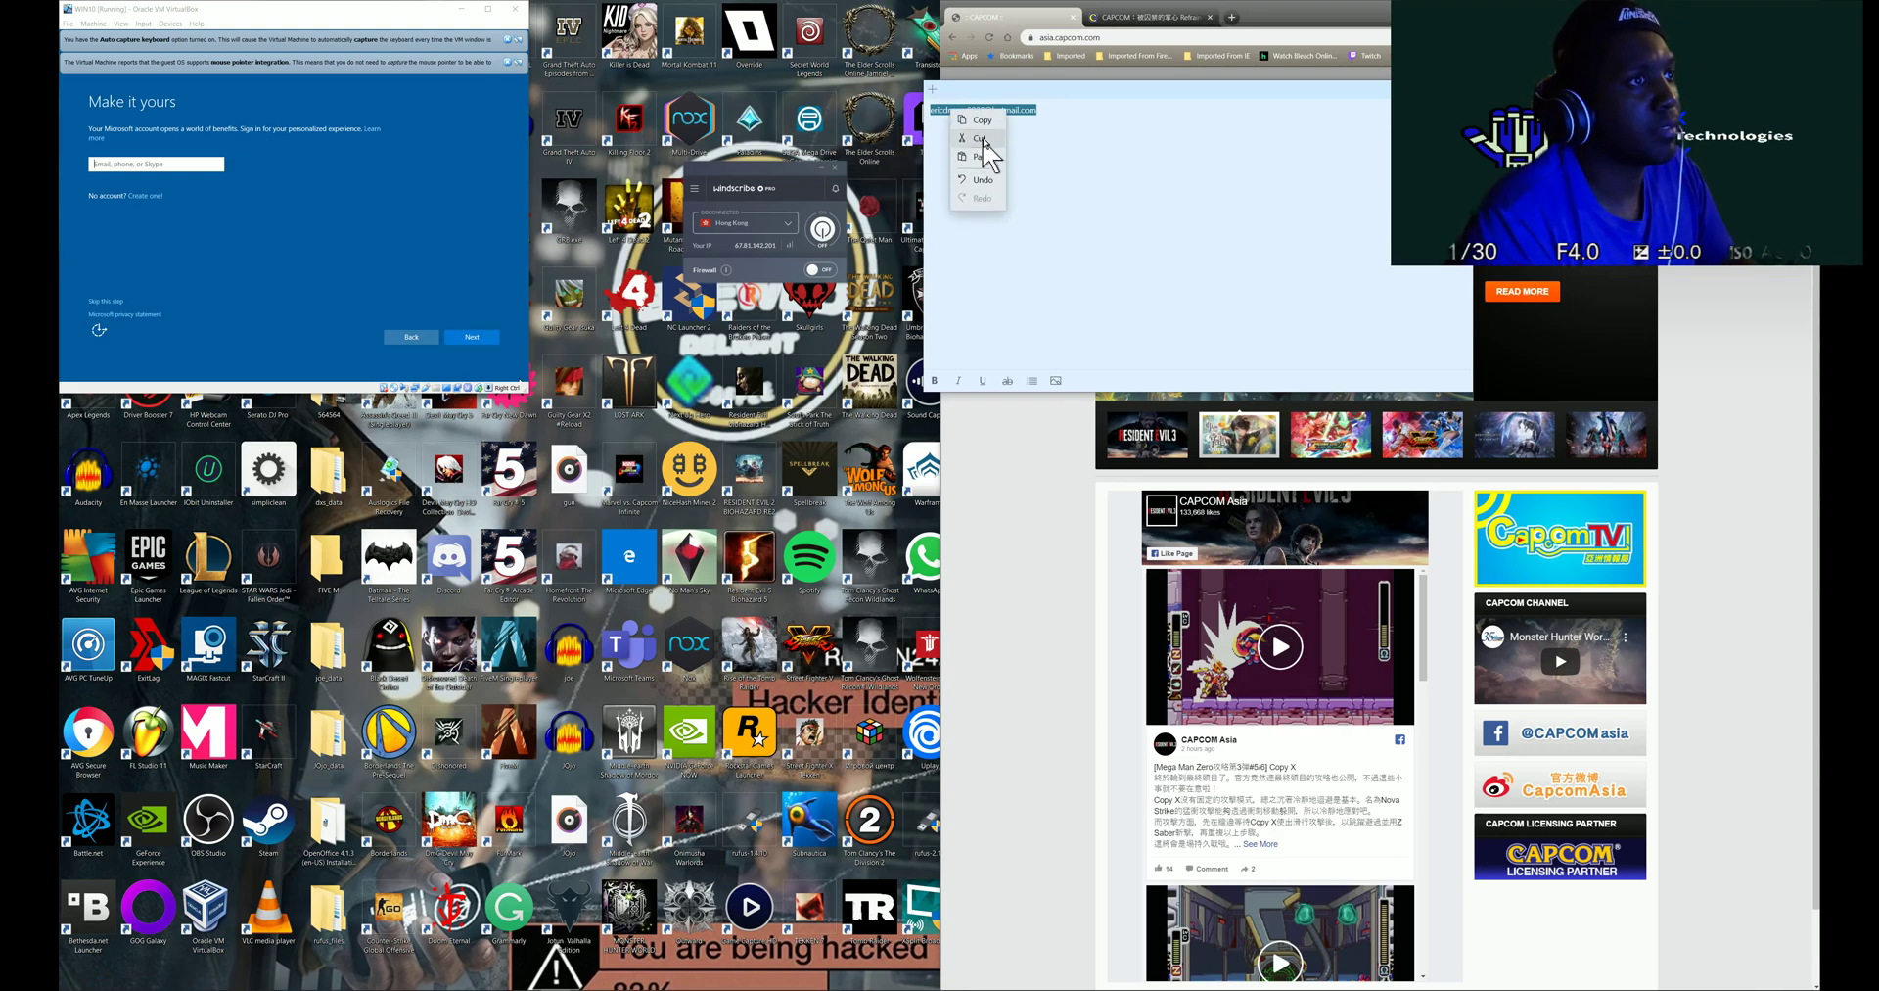
{"action": "left_click", "coordinate": [981, 138]}
{"action": "left_click", "coordinate": [174, 166]}
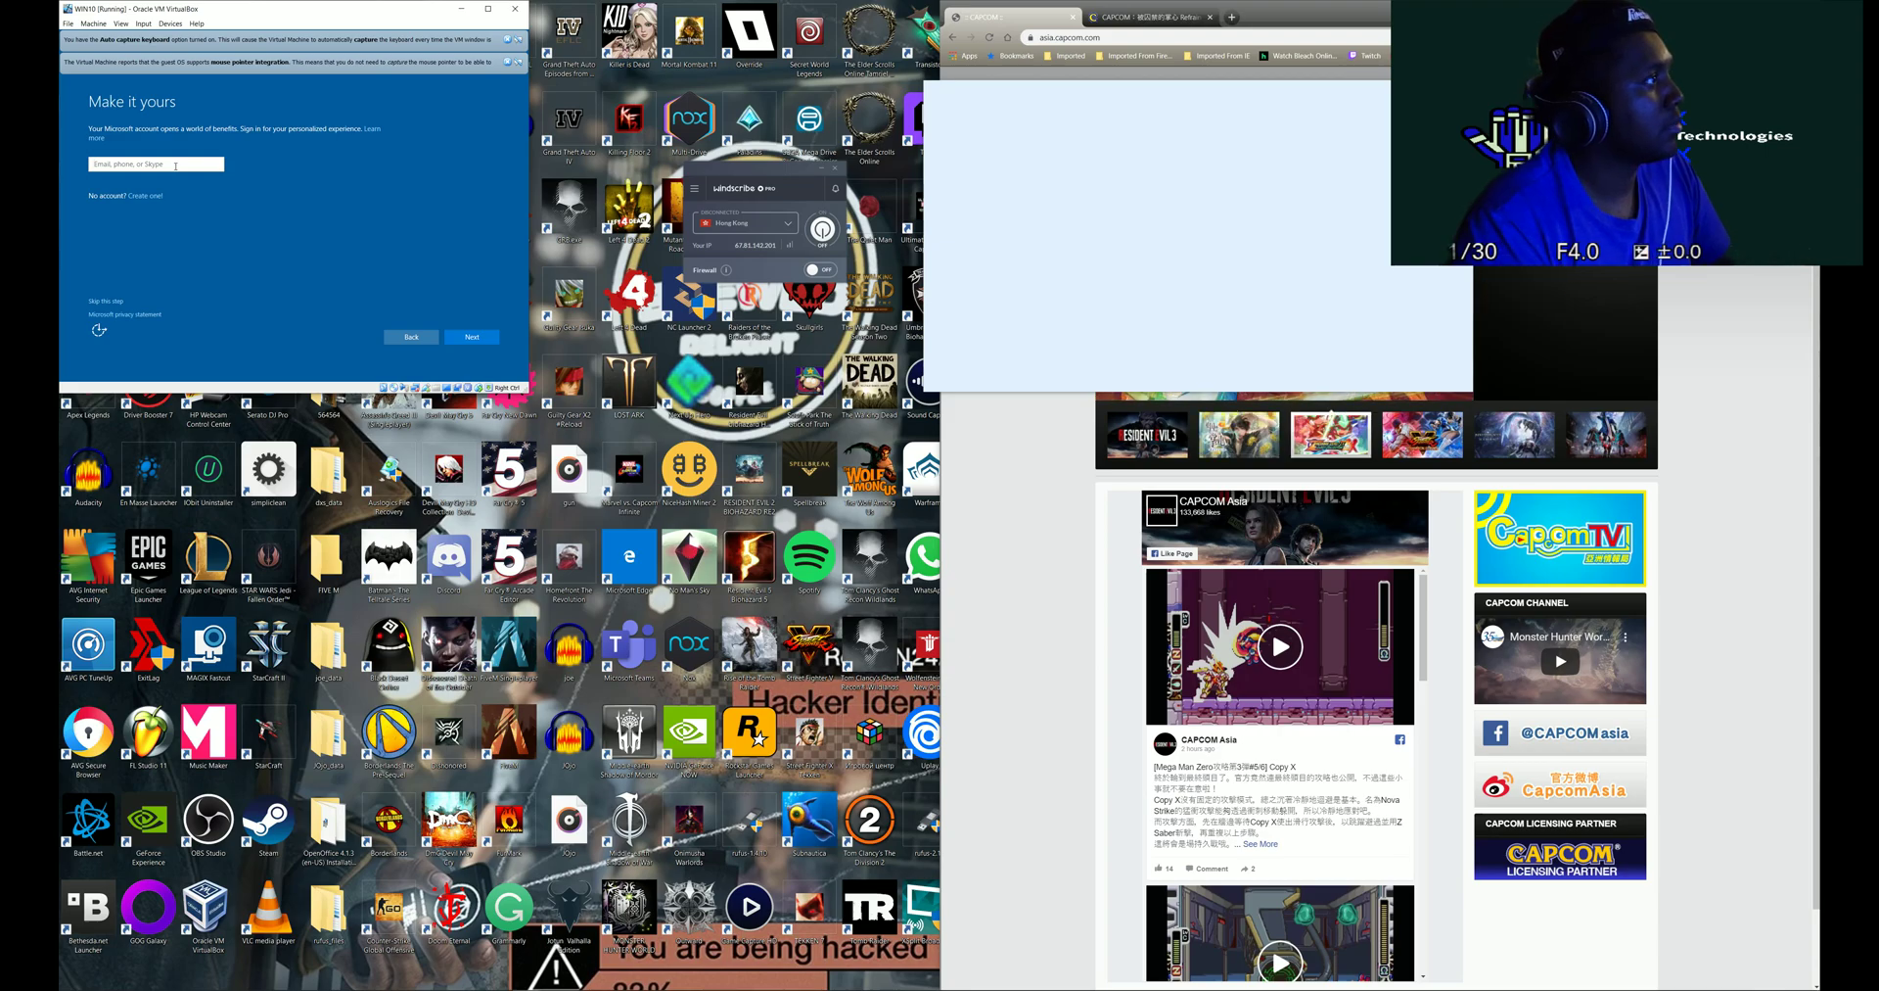
{"action": "right_click", "coordinate": [959, 119]}
{"action": "left_click", "coordinate": [988, 171]}
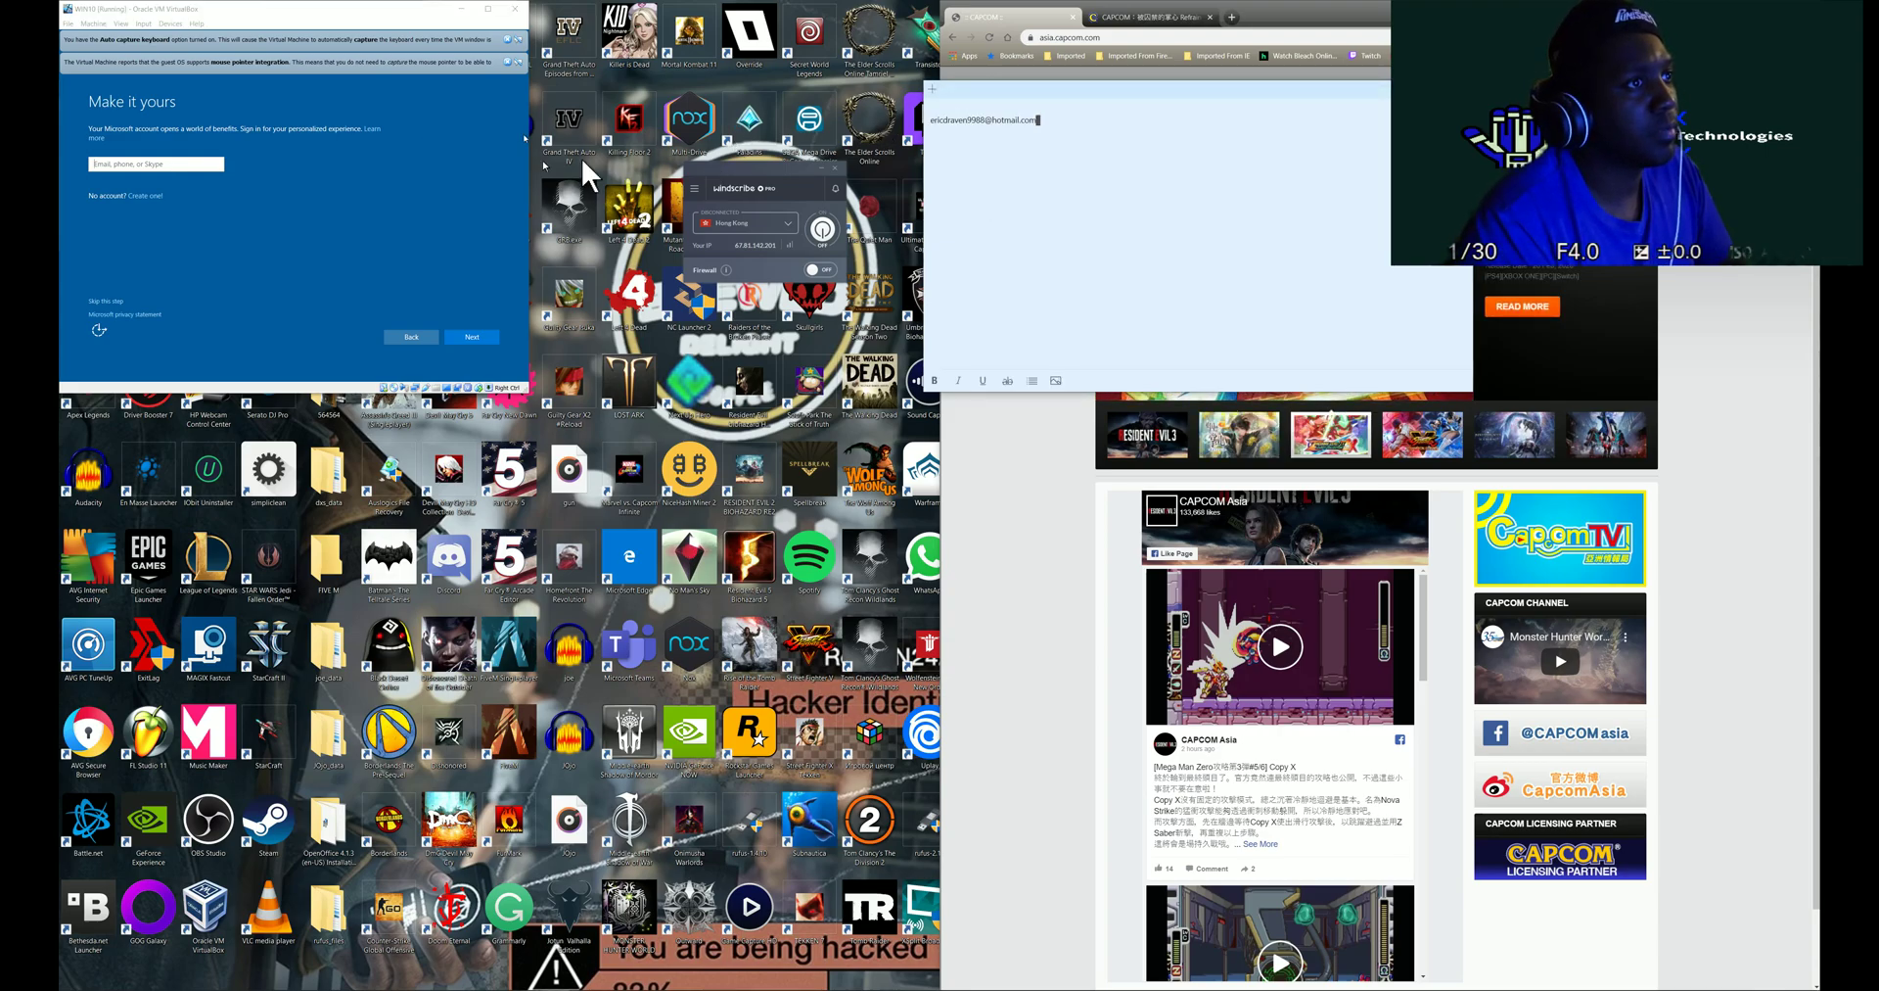
- Enter the Microsoft account e-mail in the VM's sign-in box and continue
{"action": "left_click", "coordinate": [215, 166]}
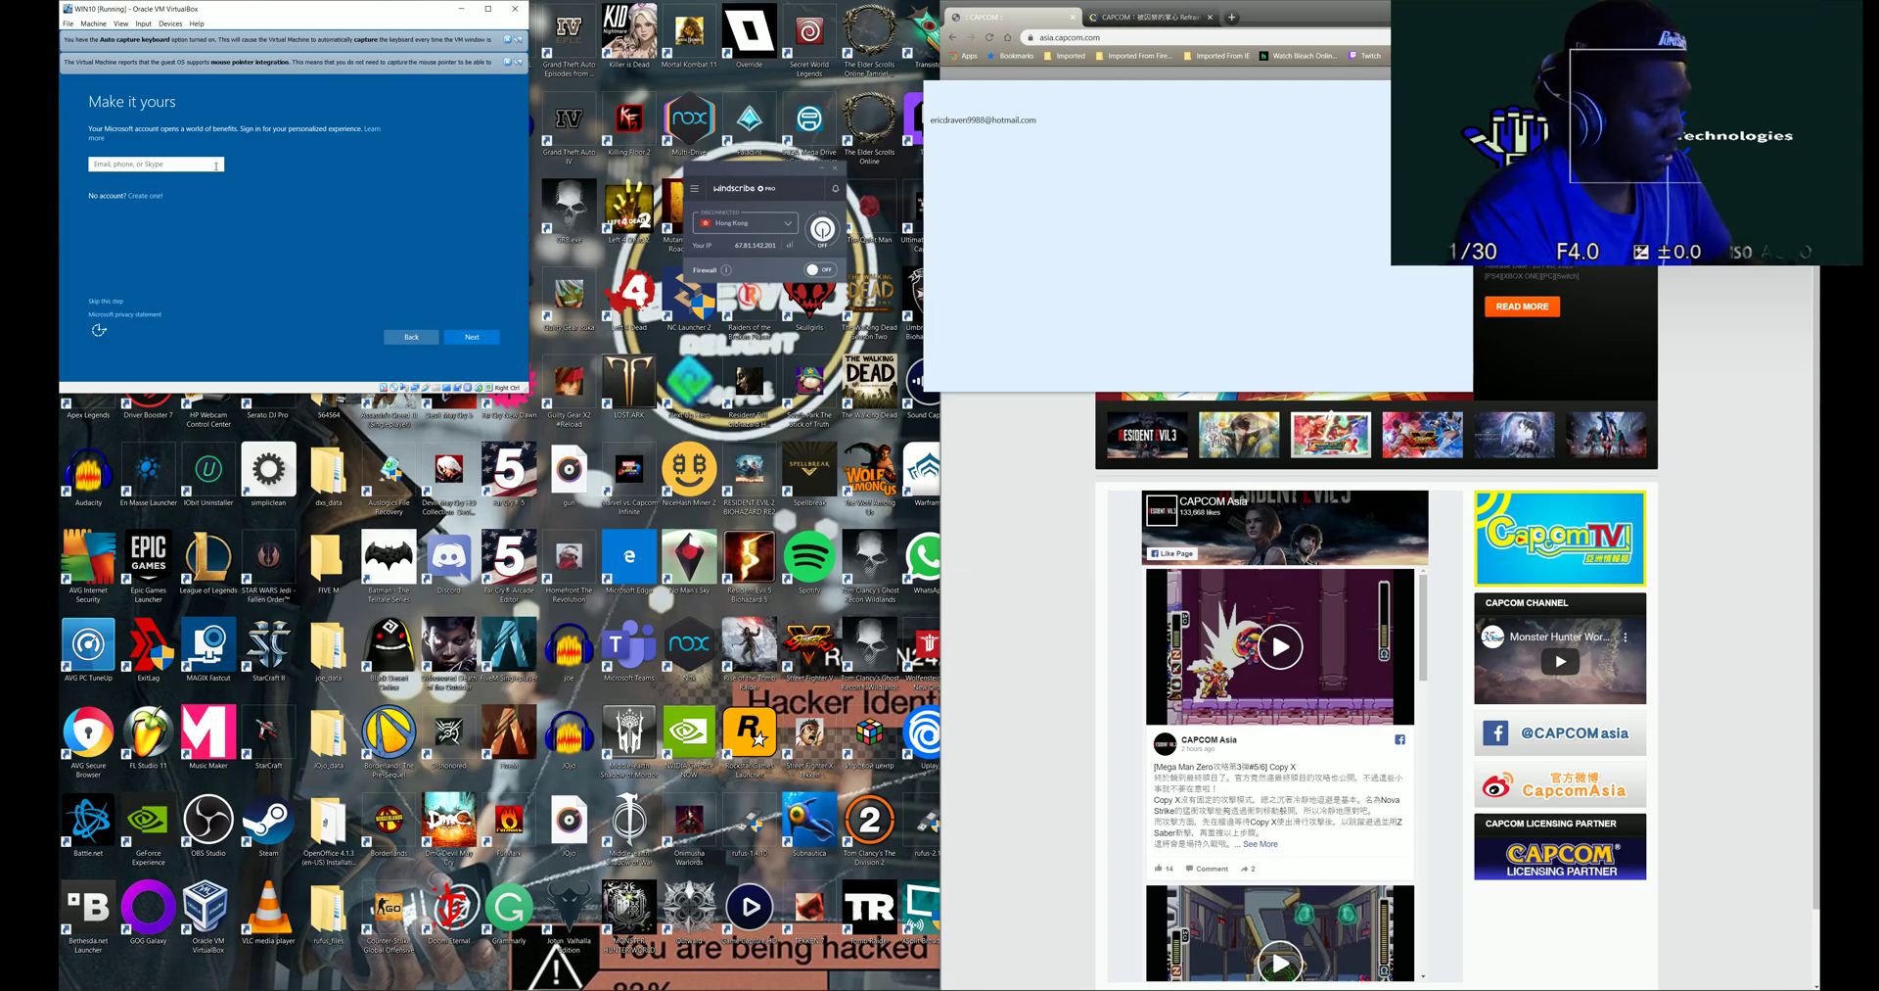
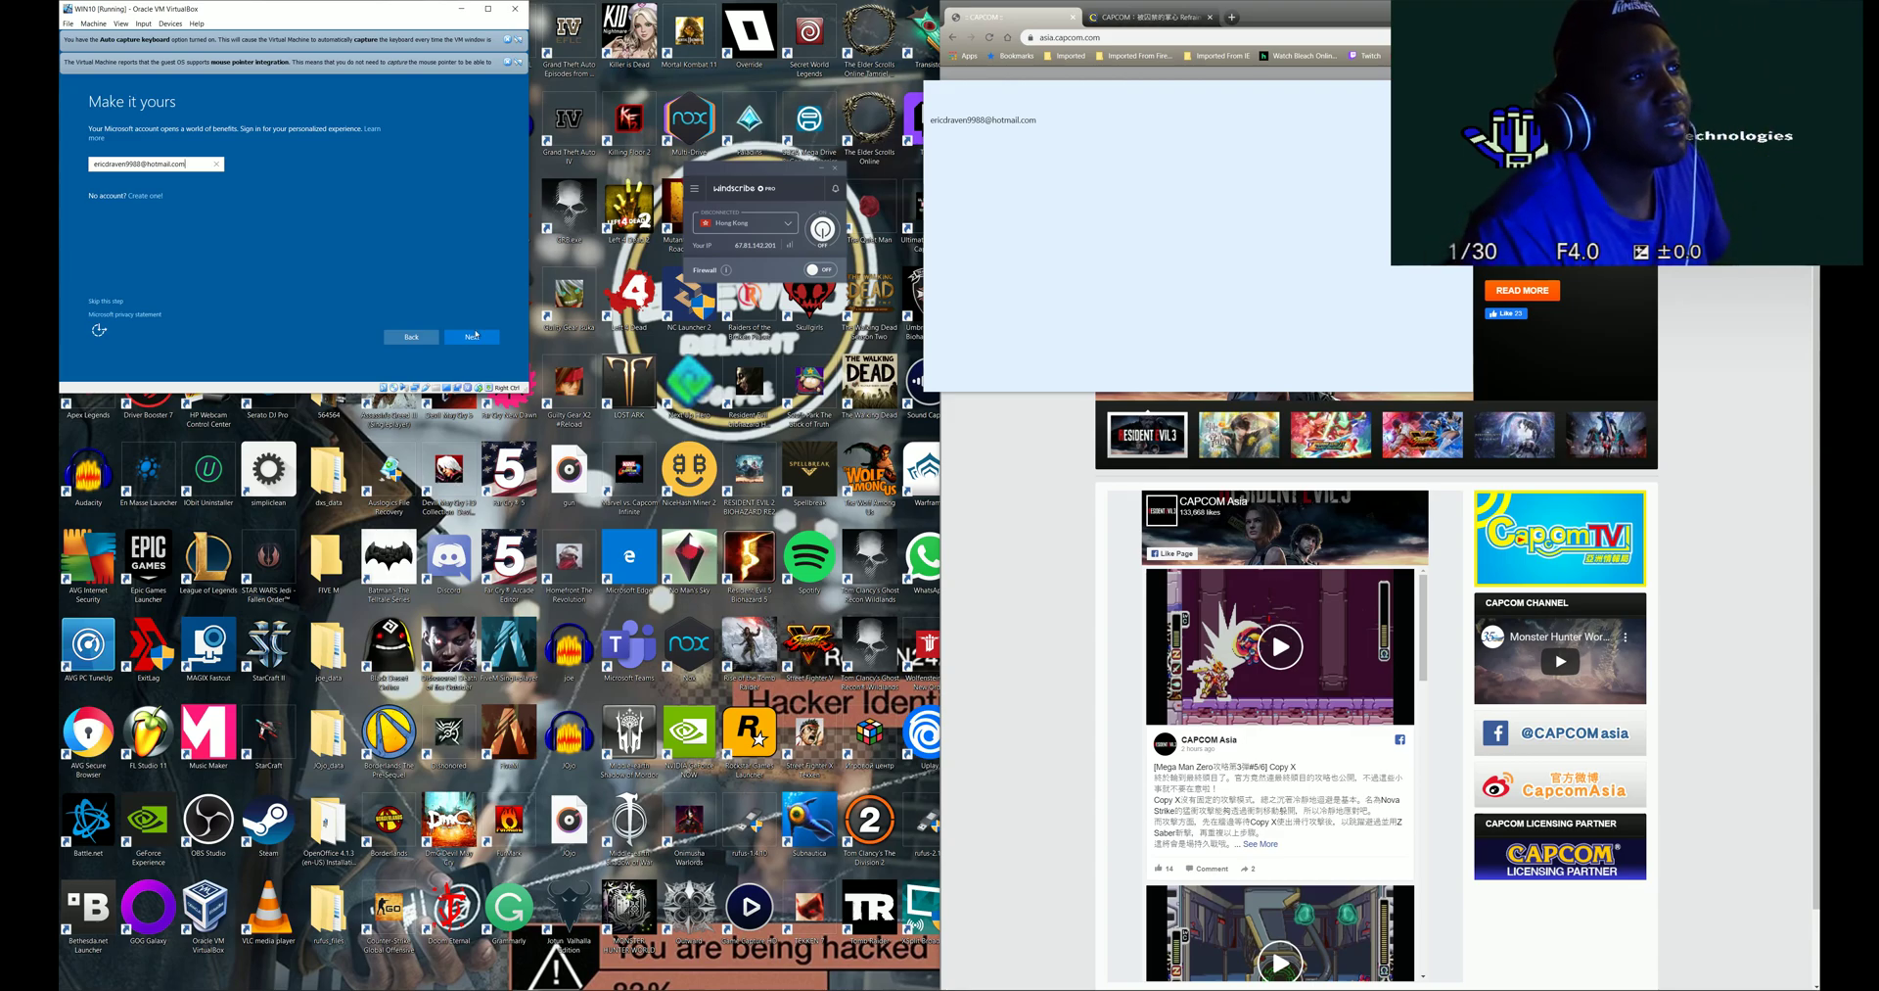
{"action": "left_click", "coordinate": [475, 335]}
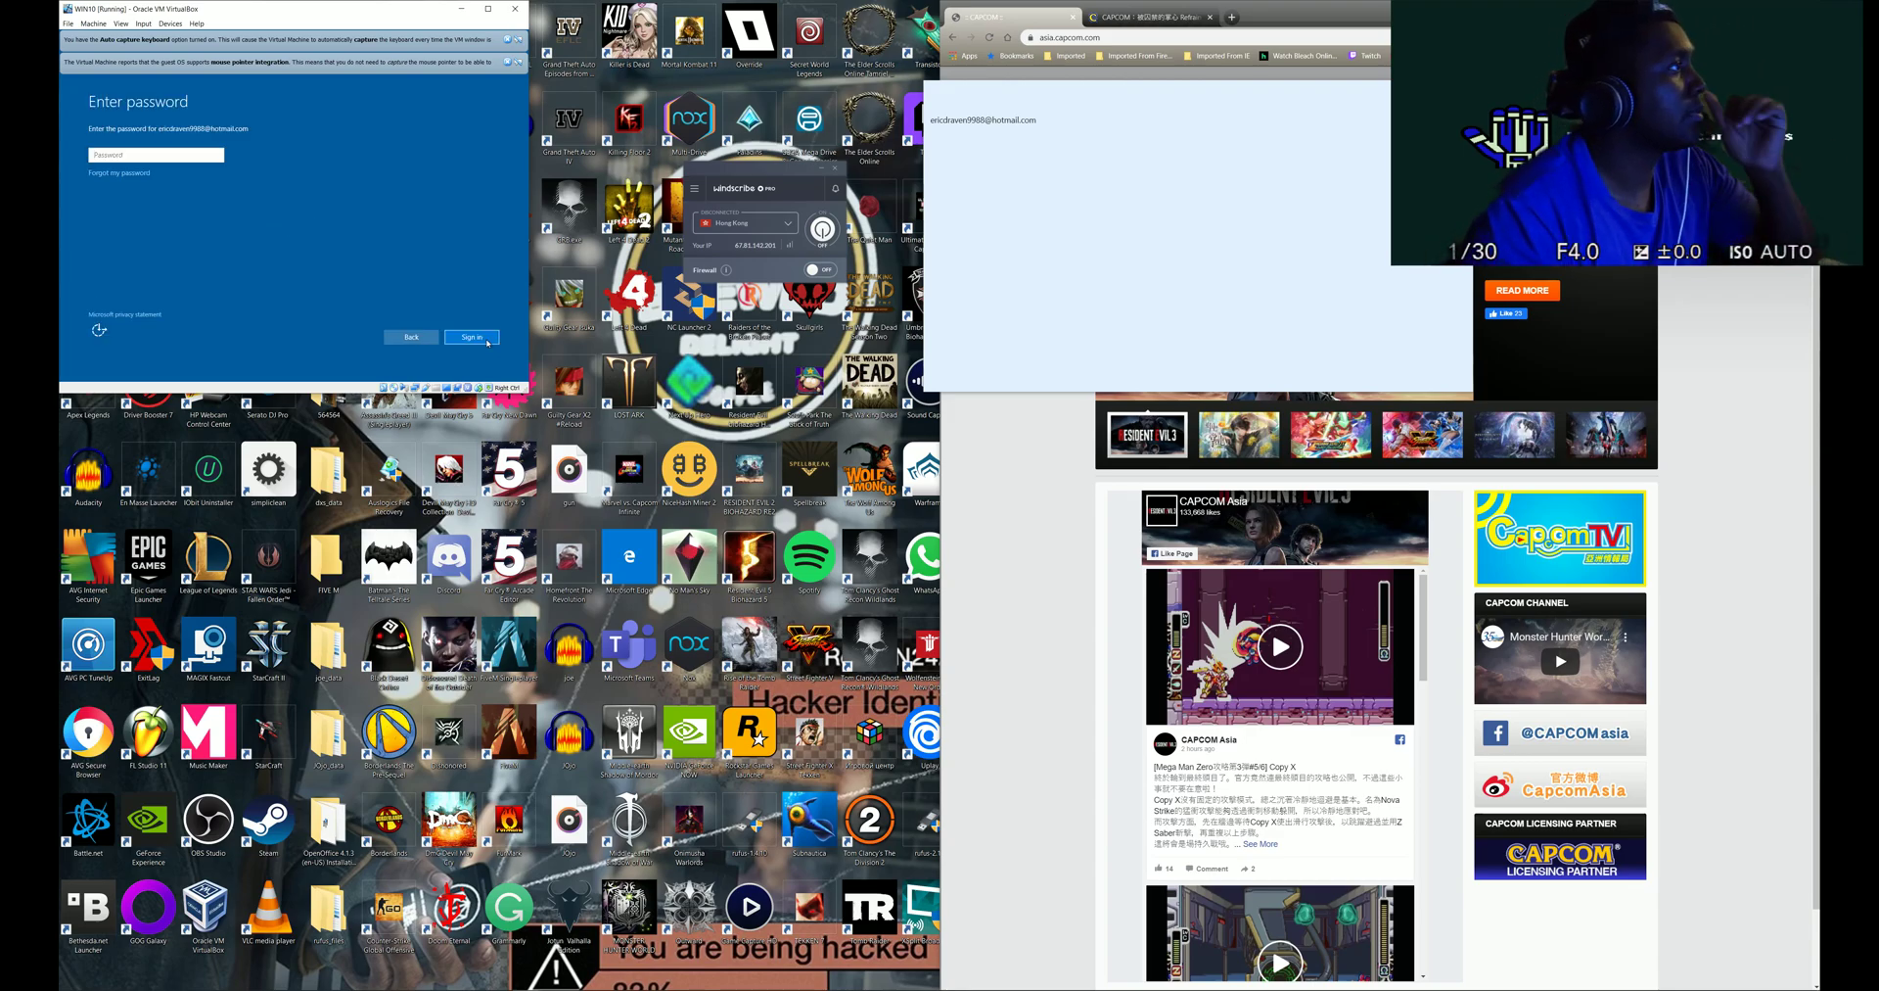
- Sign in with the account password, then move the e-mail note aside
{"action": "type", "text": "•"}
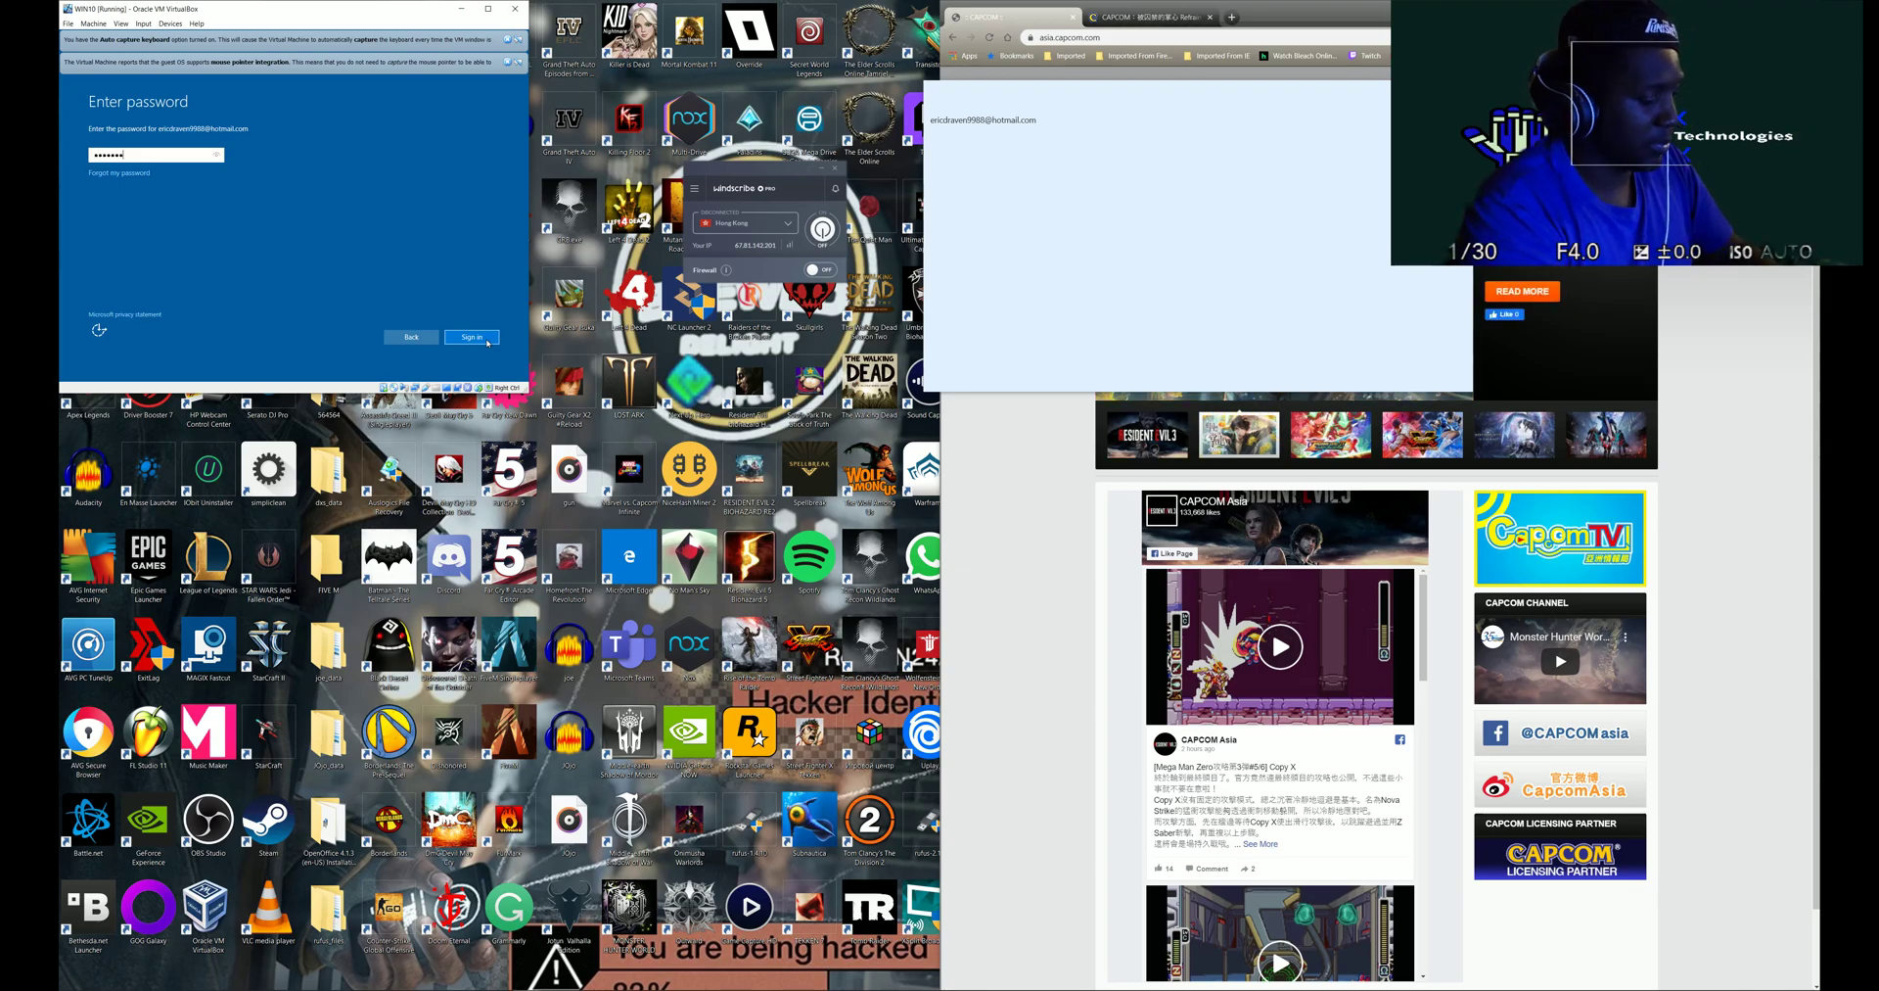
{"action": "left_click", "coordinate": [473, 337]}
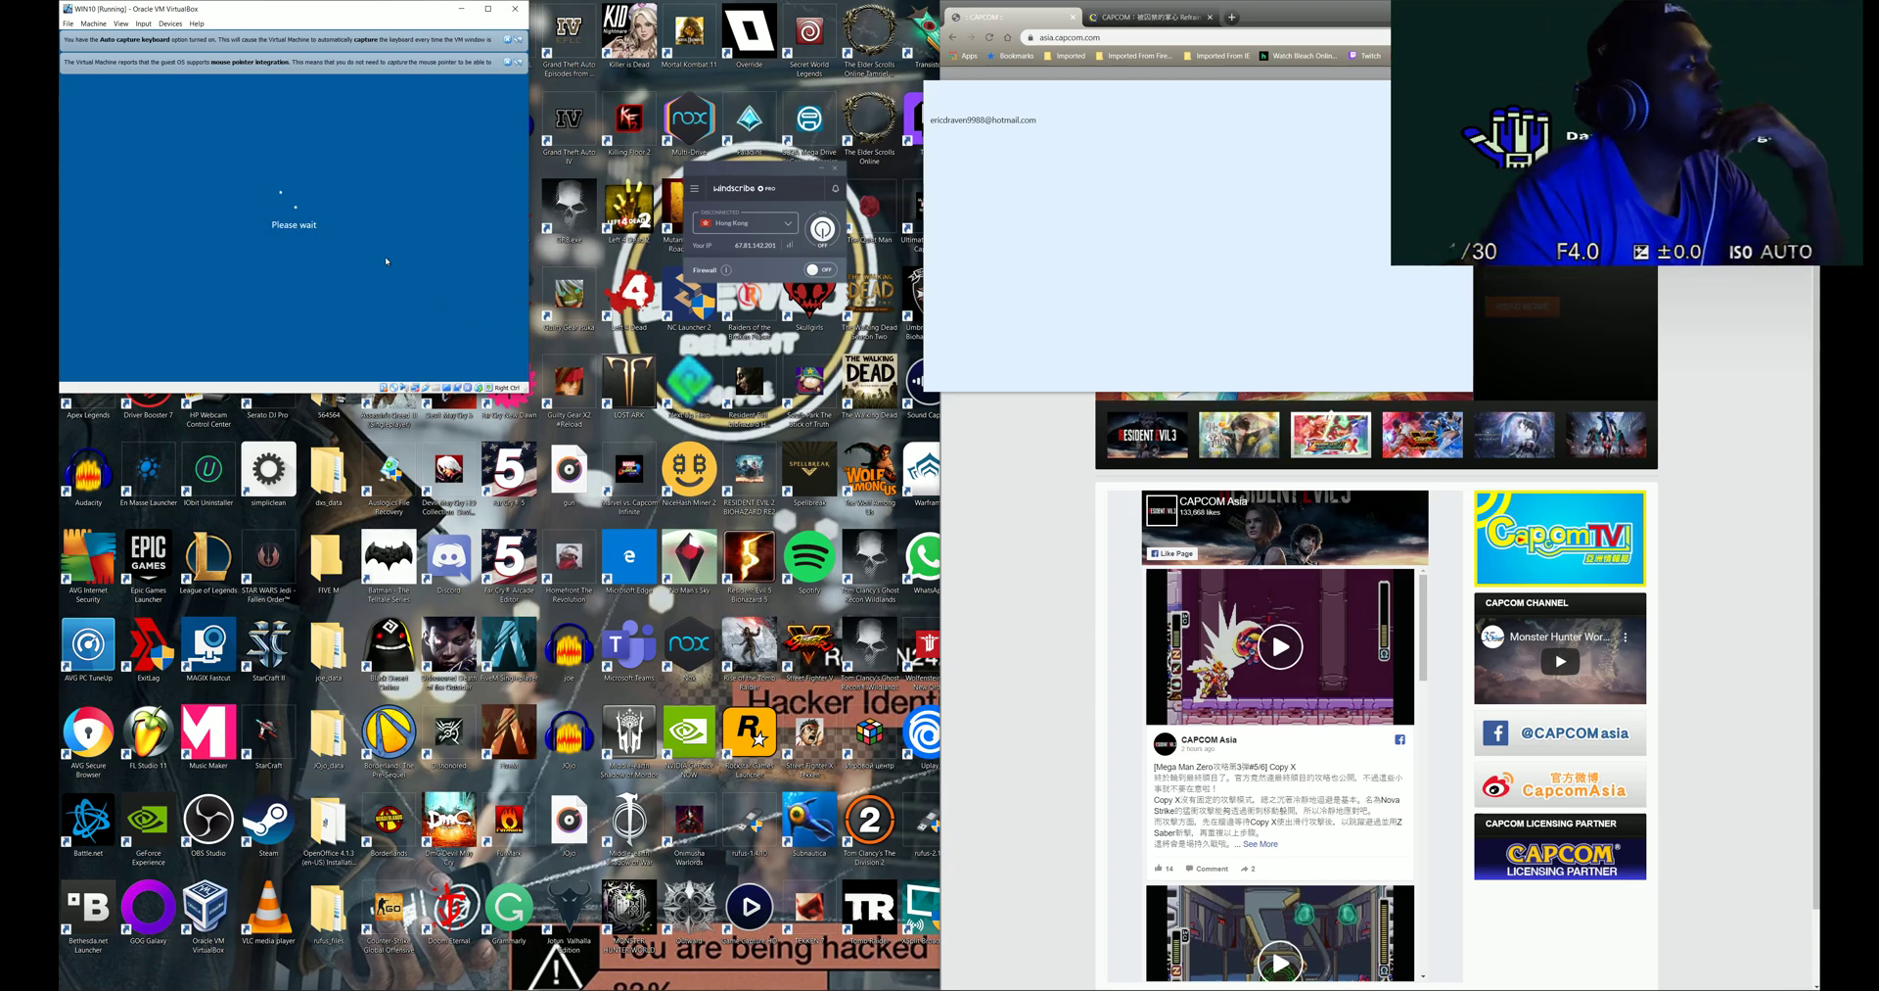
{"action": "left_click", "coordinate": [1053, 108]}
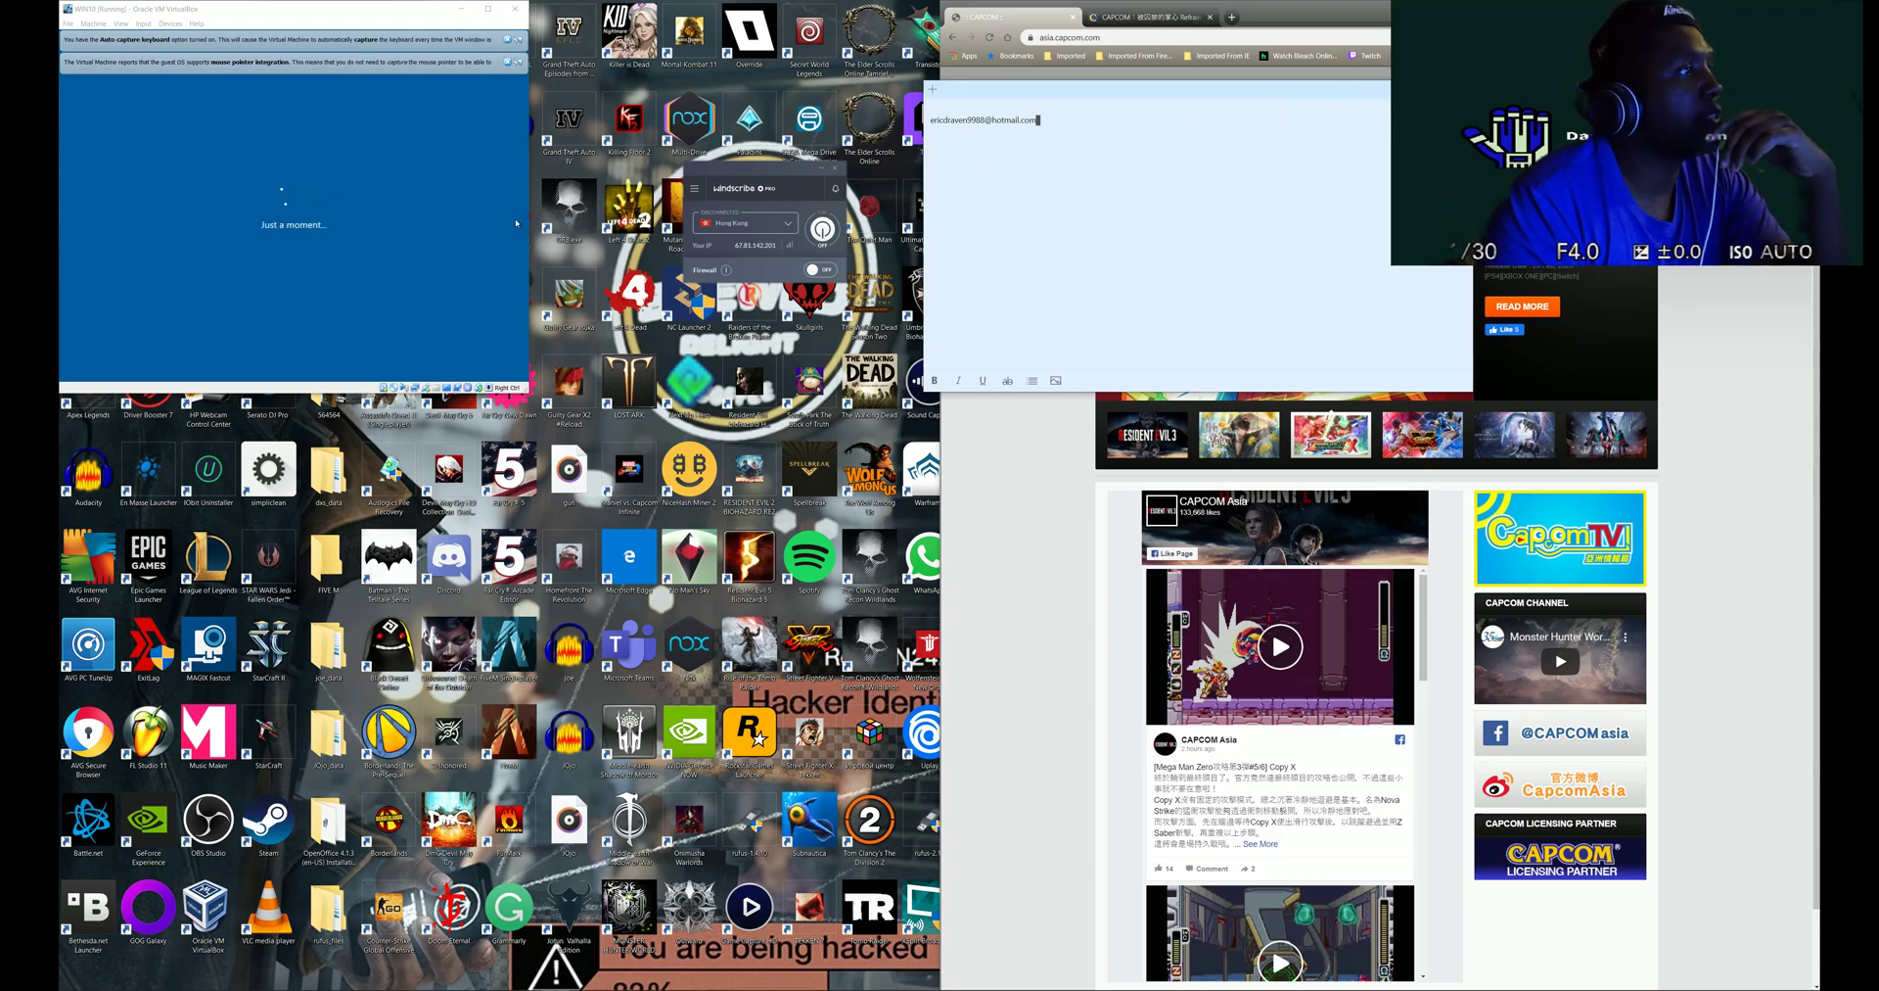
{"action": "left_click_drag", "start_coordinate": [1055, 89], "coordinate": [492, 443]}
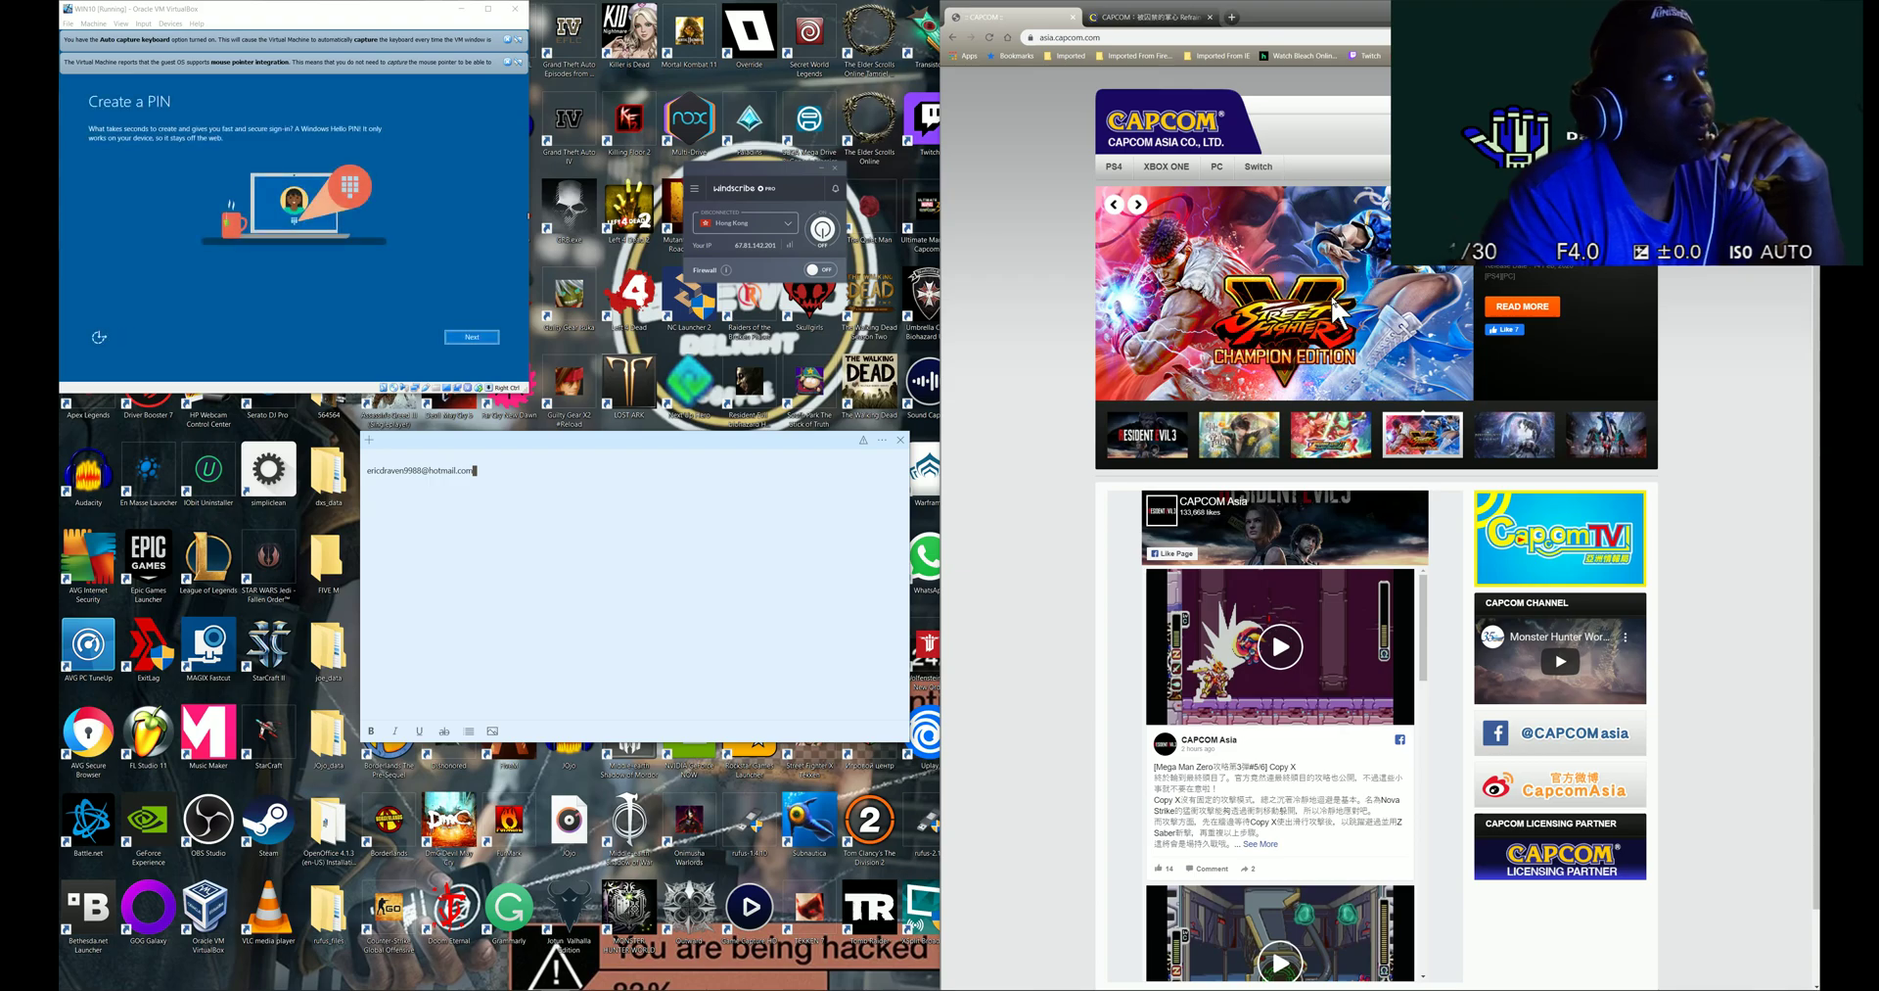
- Start PIN setup, briefly cycling the host's Capcom carousel before returning to the VM
{"action": "left_click", "coordinate": [482, 343]}
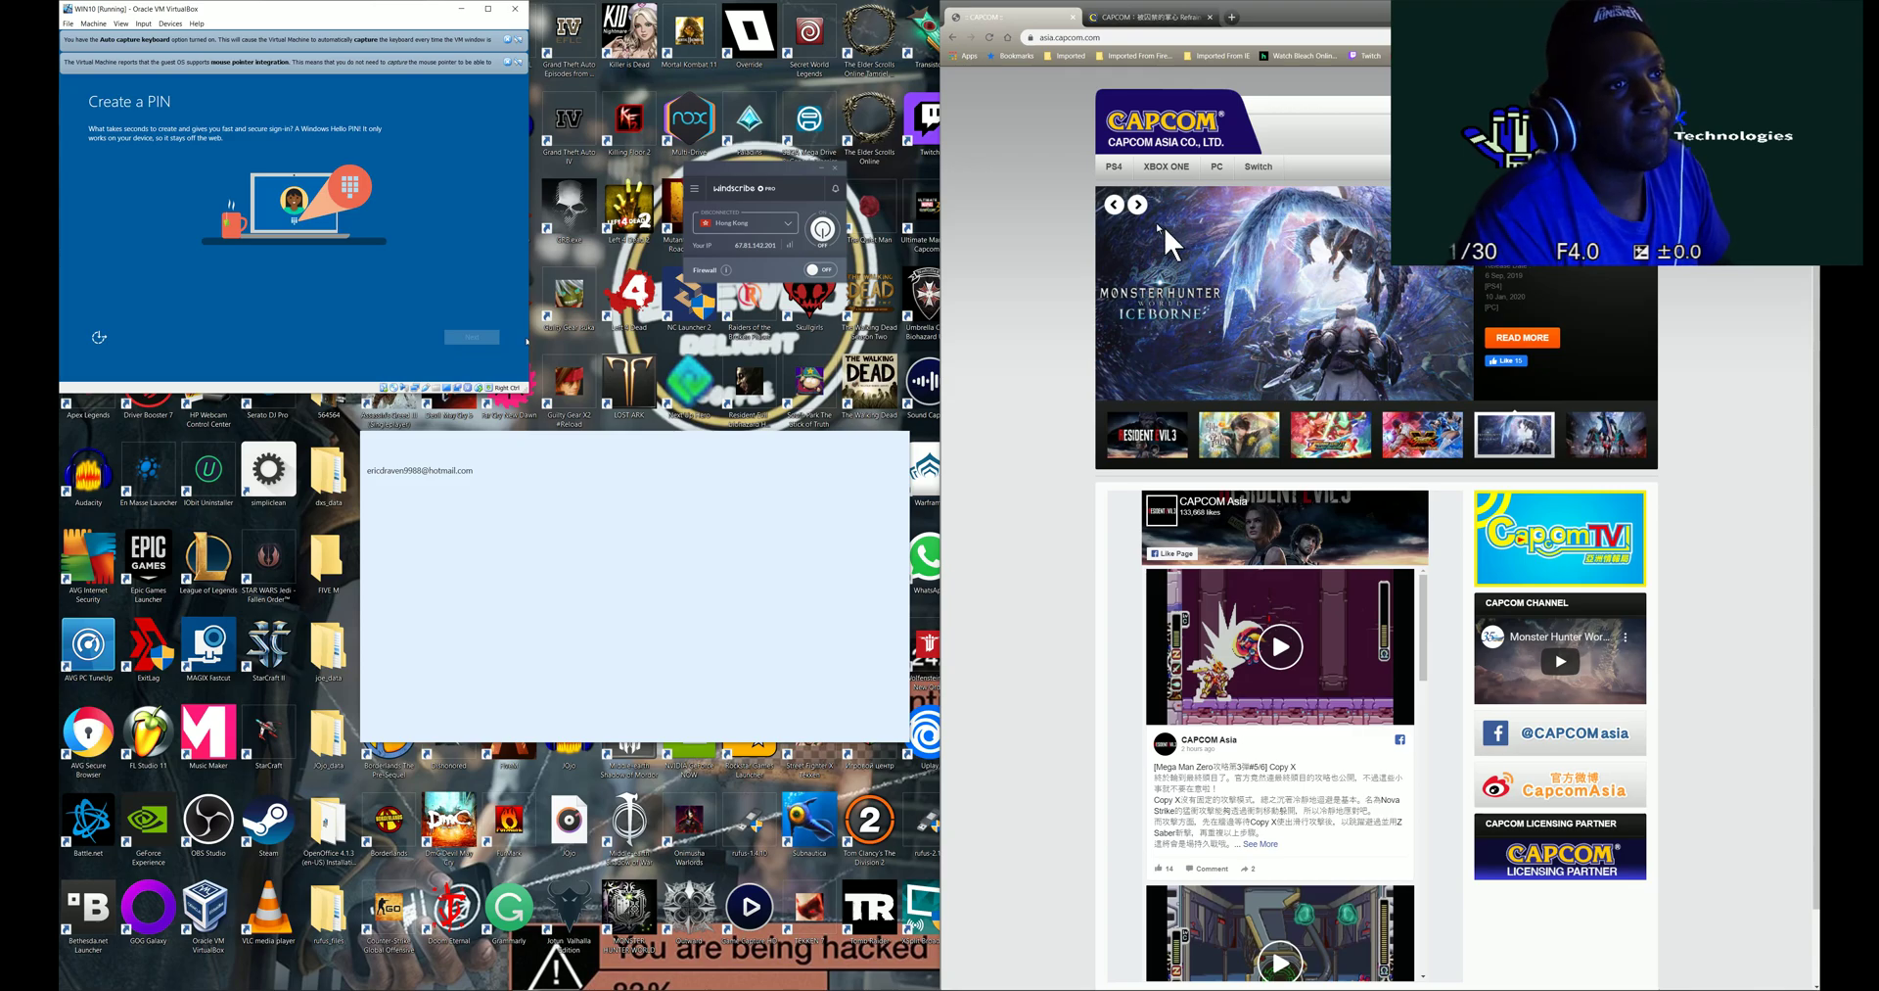
{"action": "left_click", "coordinate": [1140, 203]}
{"action": "left_click", "coordinate": [1141, 203]}
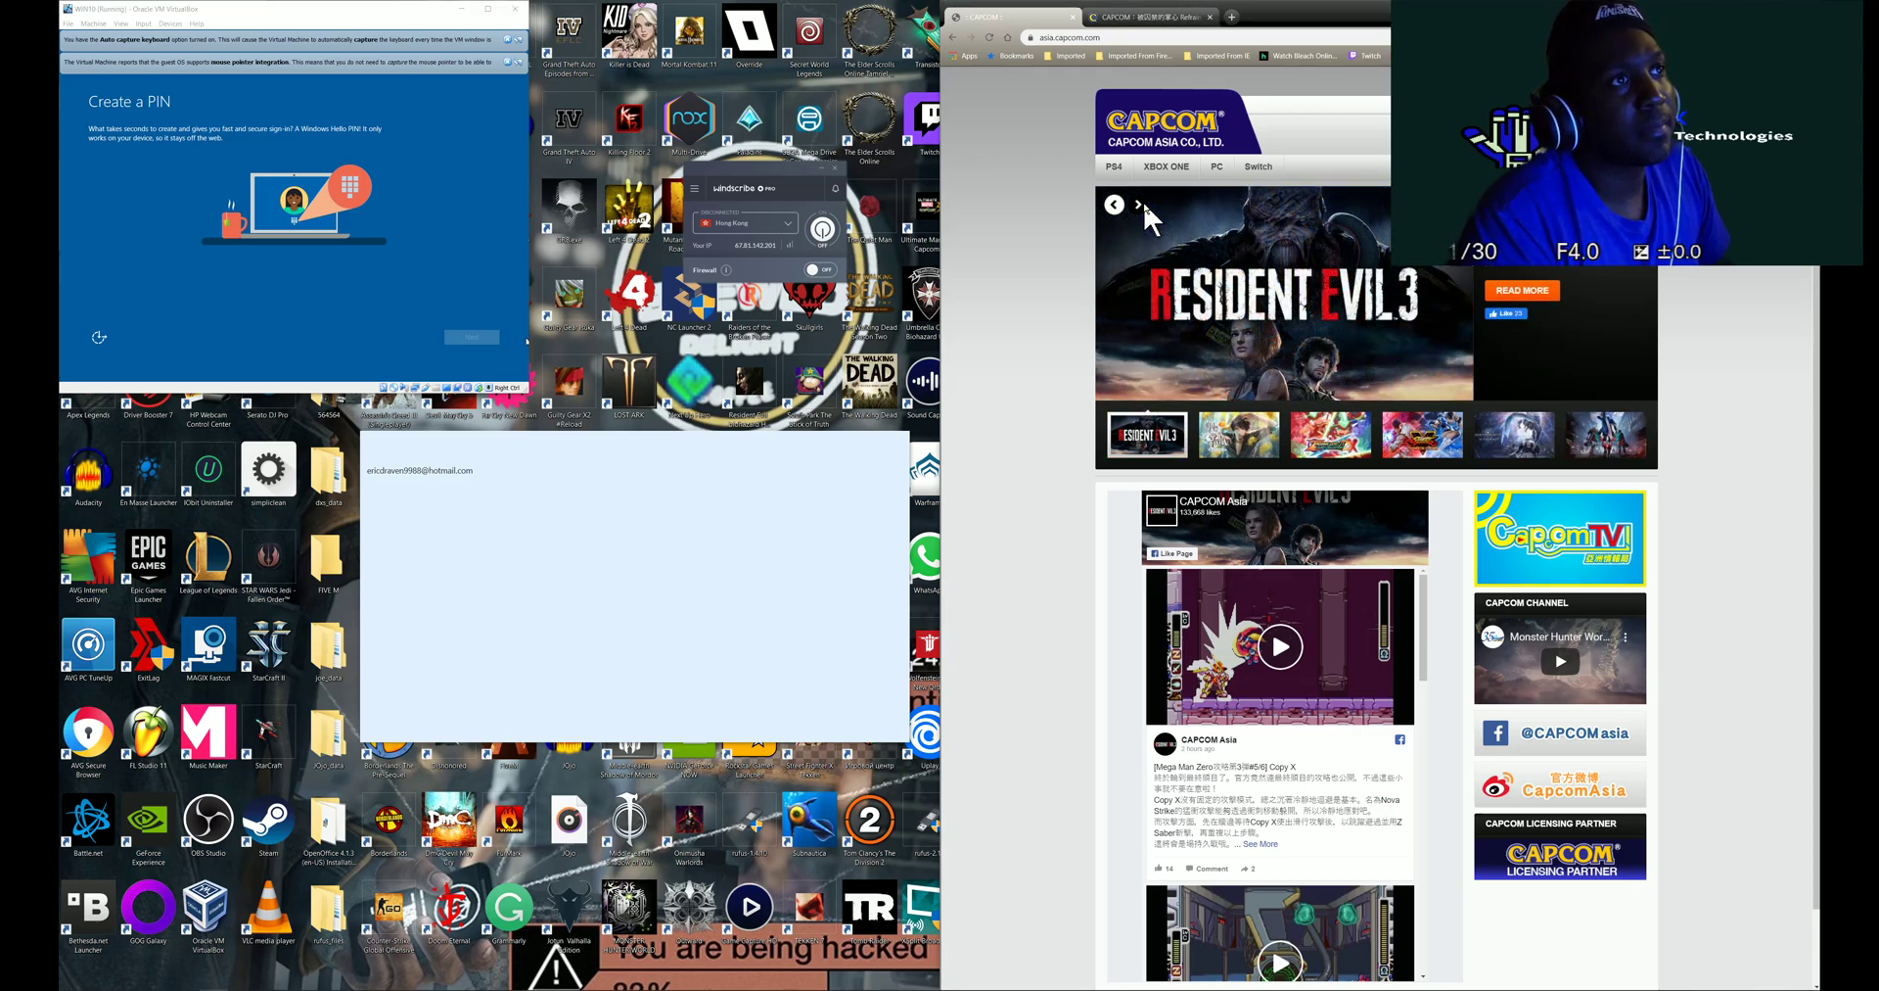
{"action": "left_click", "coordinate": [1140, 202]}
{"action": "left_click", "coordinate": [1140, 203]}
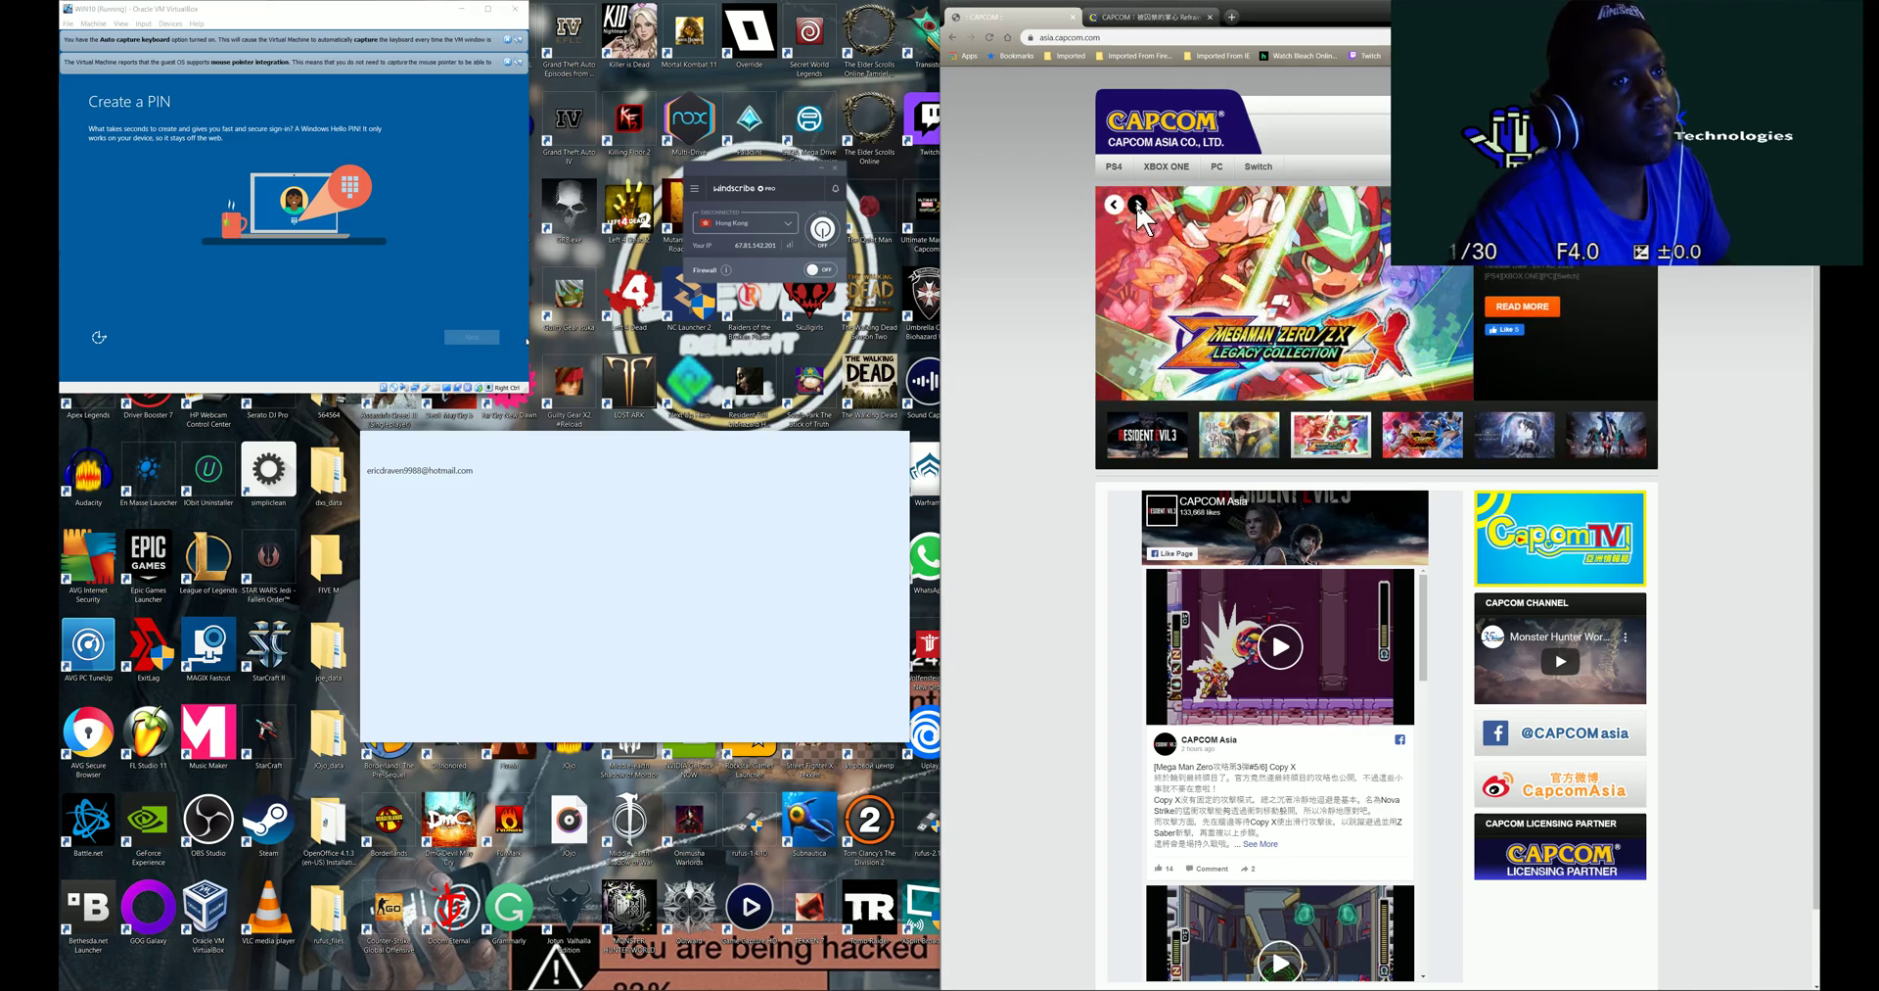
{"action": "left_click", "coordinate": [471, 345]}
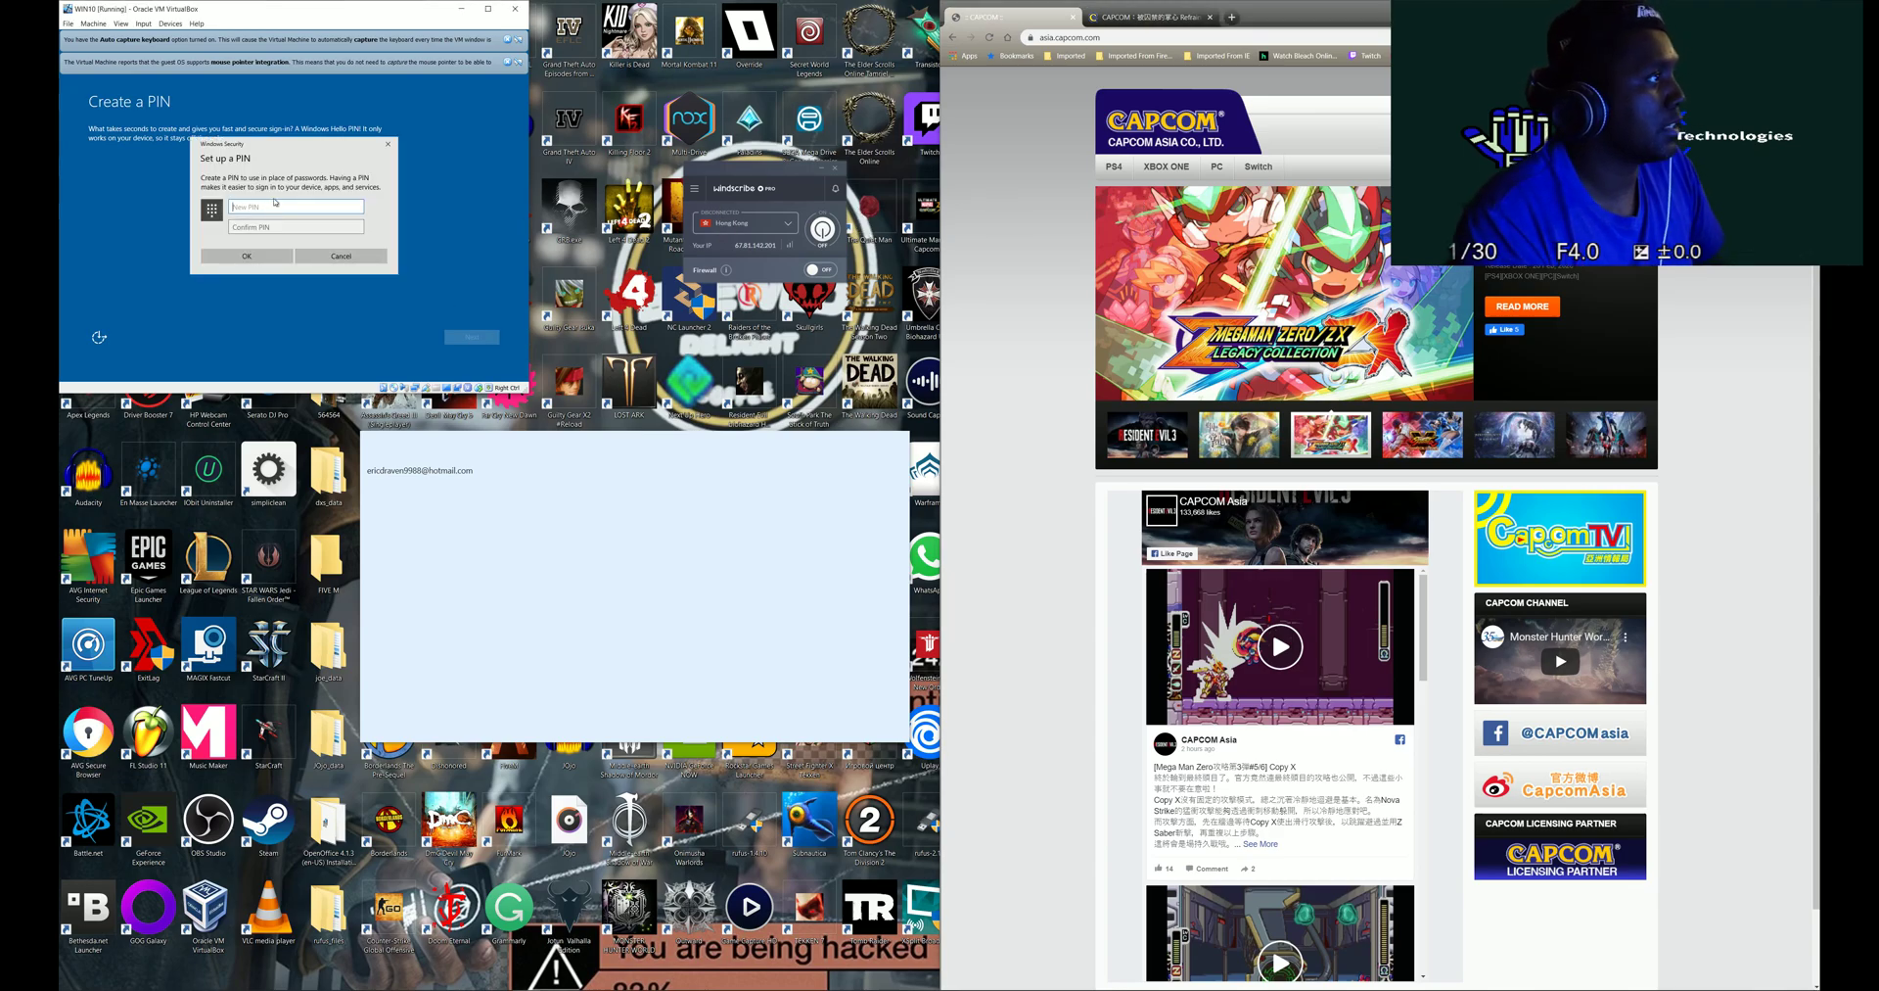
- Enter the new PIN and confirm it in the Set up a PIN dialog
{"action": "type", "text": "1234"}
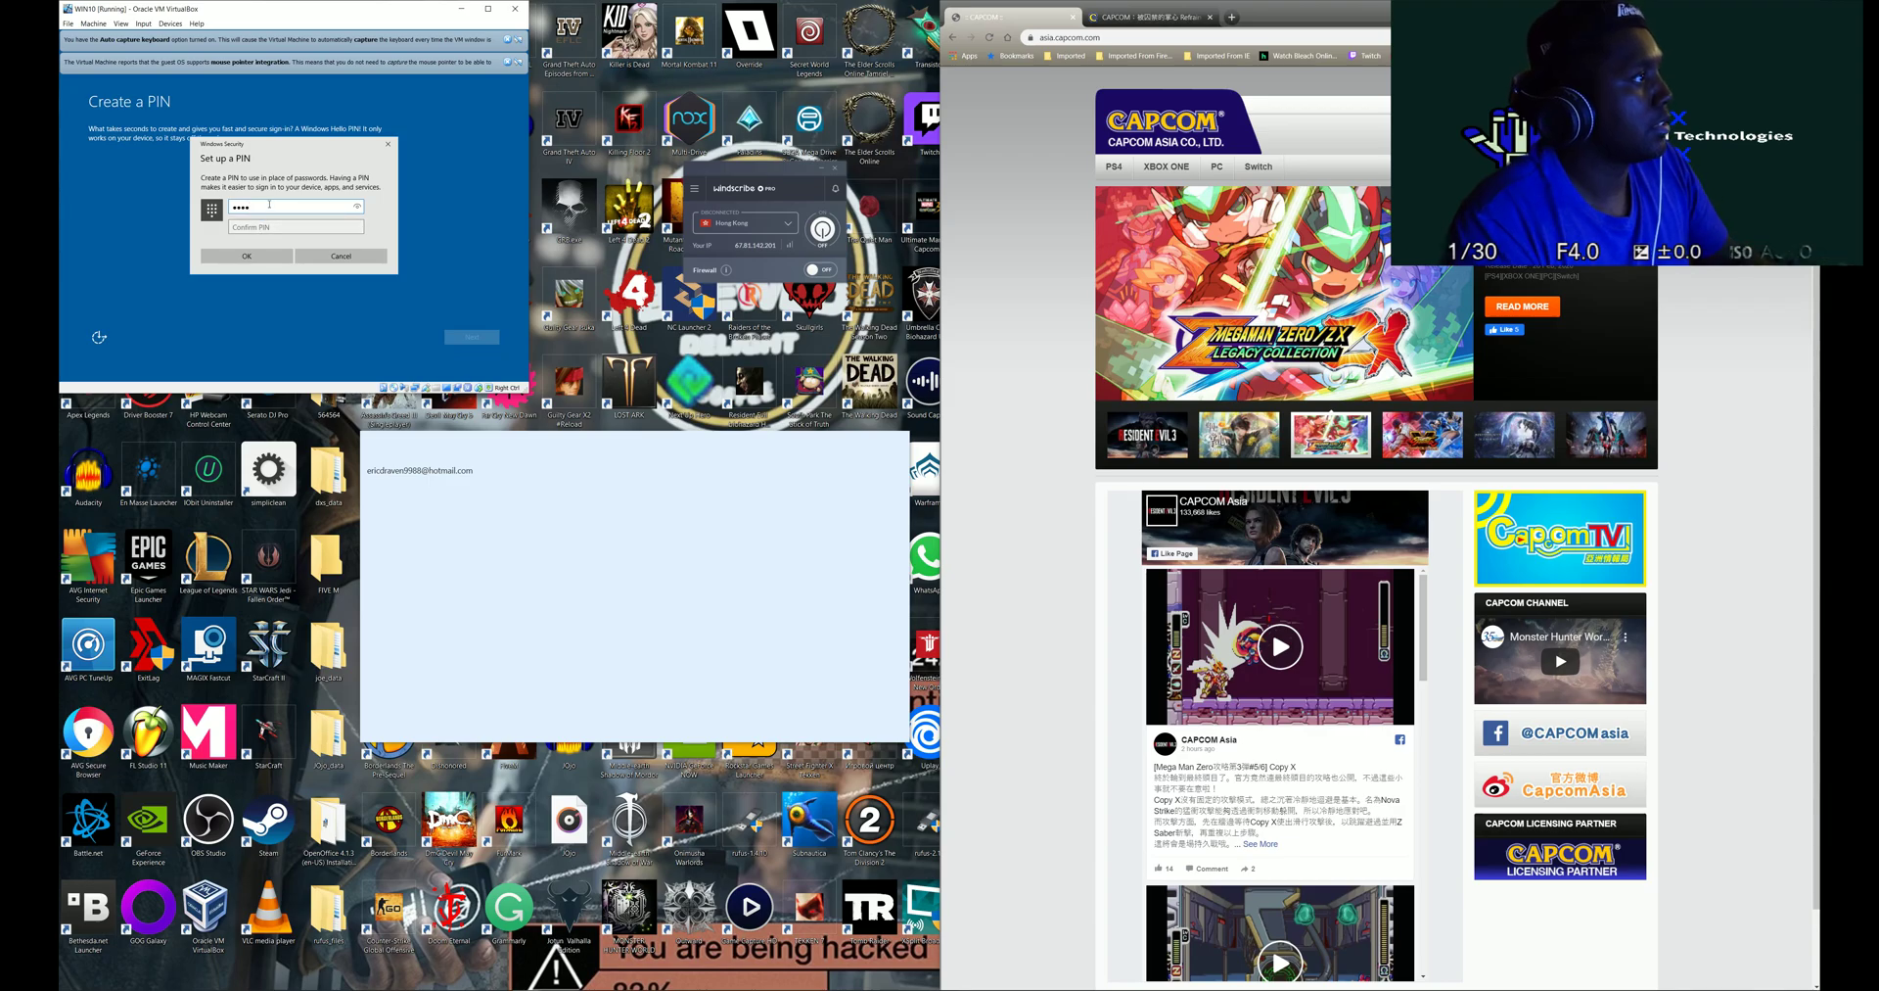
{"action": "key", "text": "BackSpace"}
{"action": "key", "text": "BackSpace"}
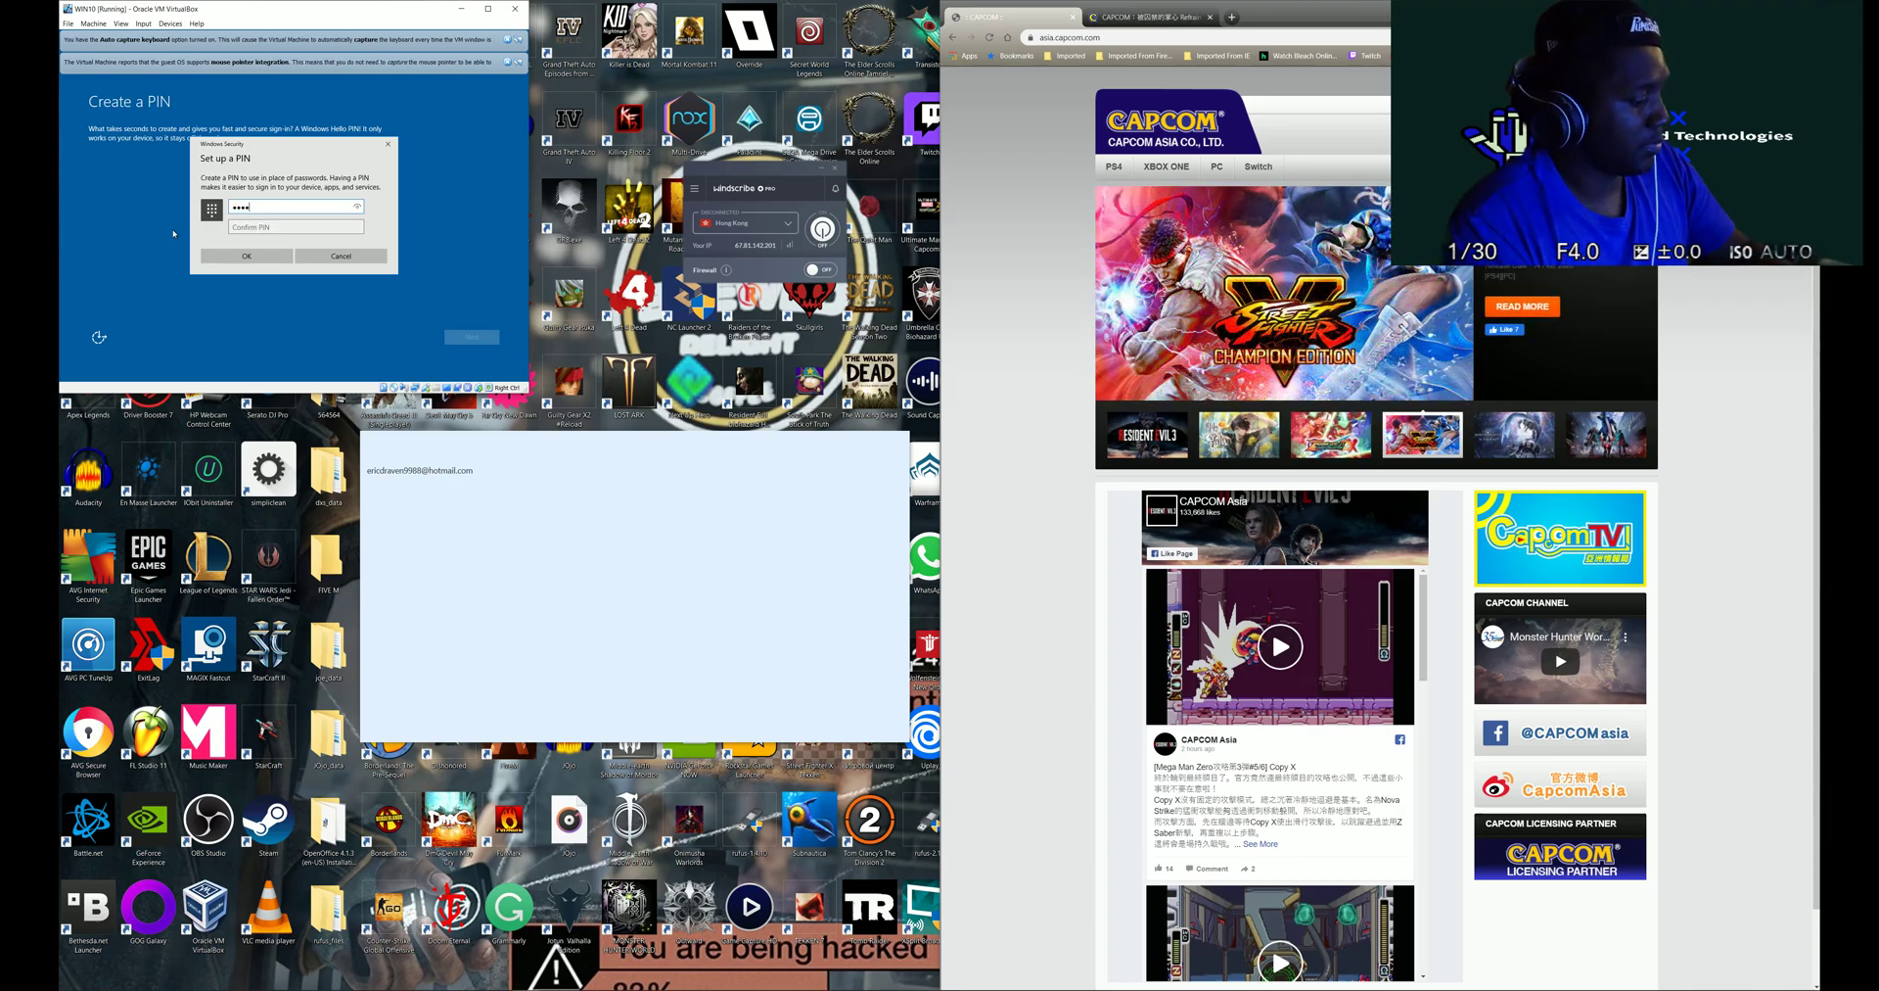
{"action": "type", "text": "34"}
{"action": "left_click", "coordinate": [259, 229]}
{"action": "type", "text": "12"}
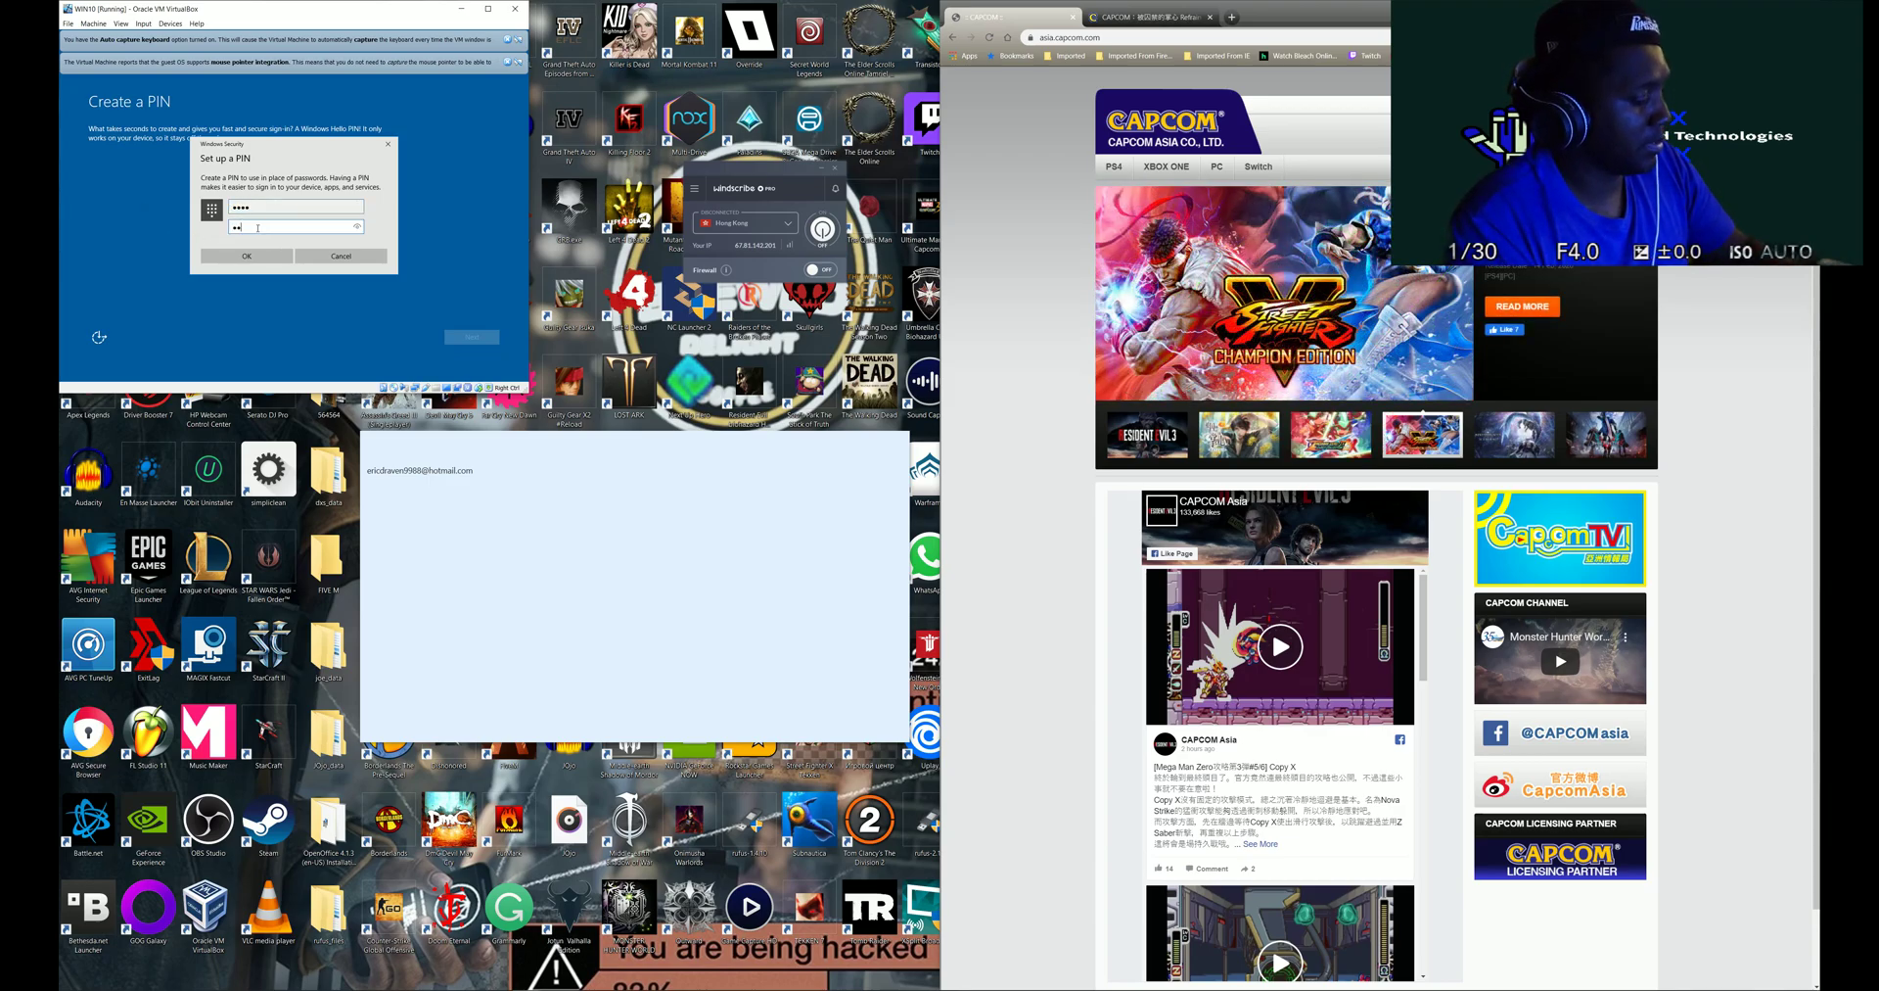
{"action": "type", "text": "34"}
{"action": "left_click", "coordinate": [276, 259]}
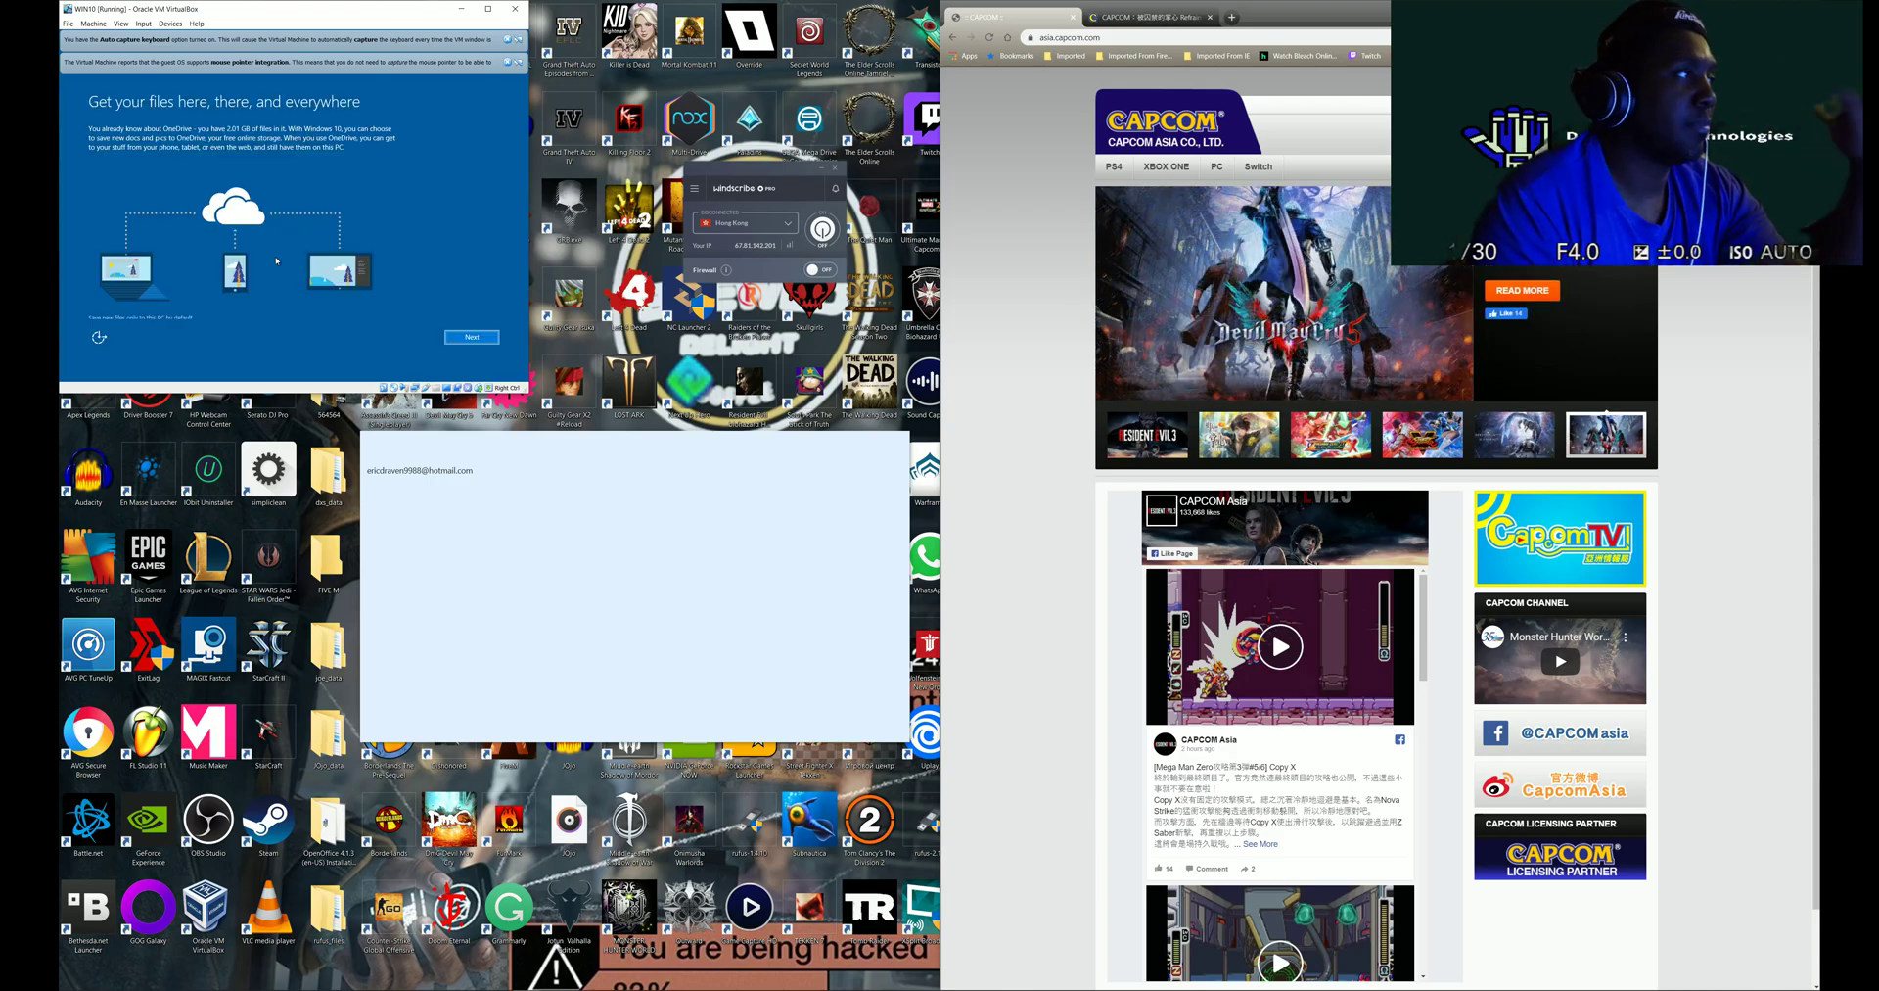
- Pass the OneDrive page, choose Not now for Cortana, and center the VM window
{"action": "left_click", "coordinate": [475, 339]}
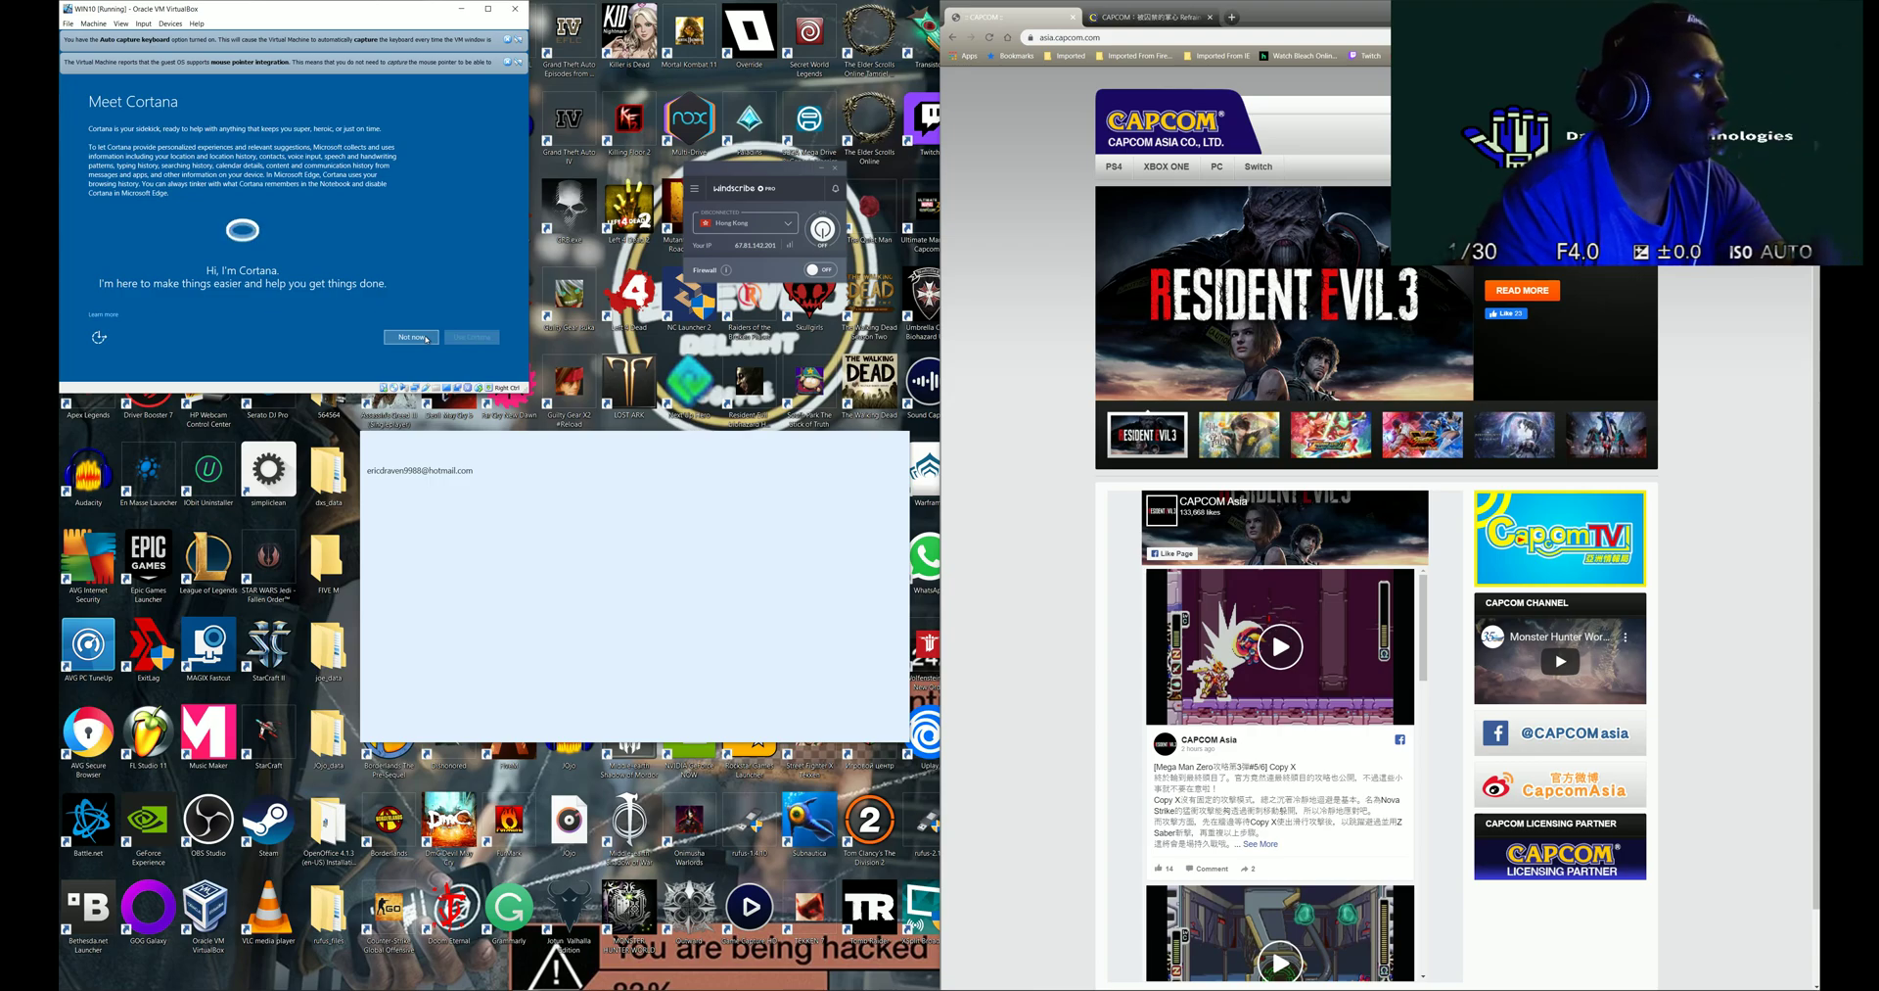
{"action": "left_click", "coordinate": [427, 338]}
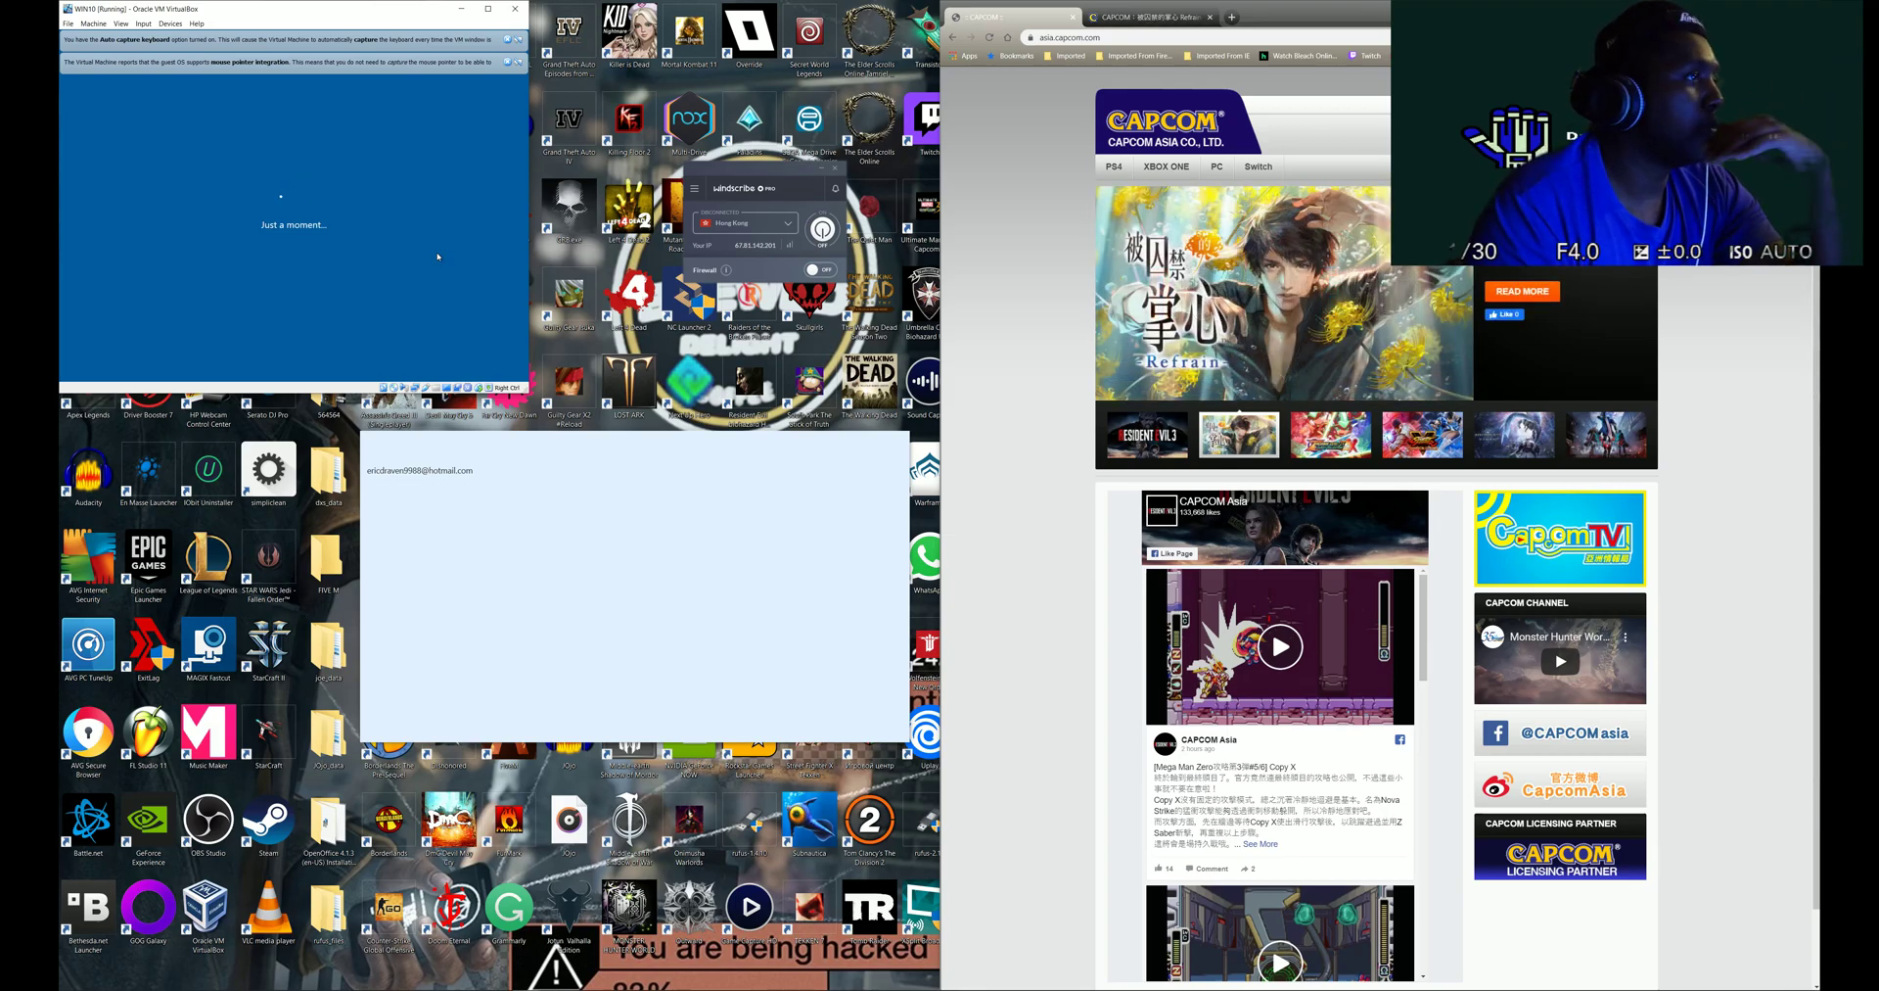
{"action": "left_click_drag", "start_coordinate": [322, 8], "coordinate": [505, 127]}
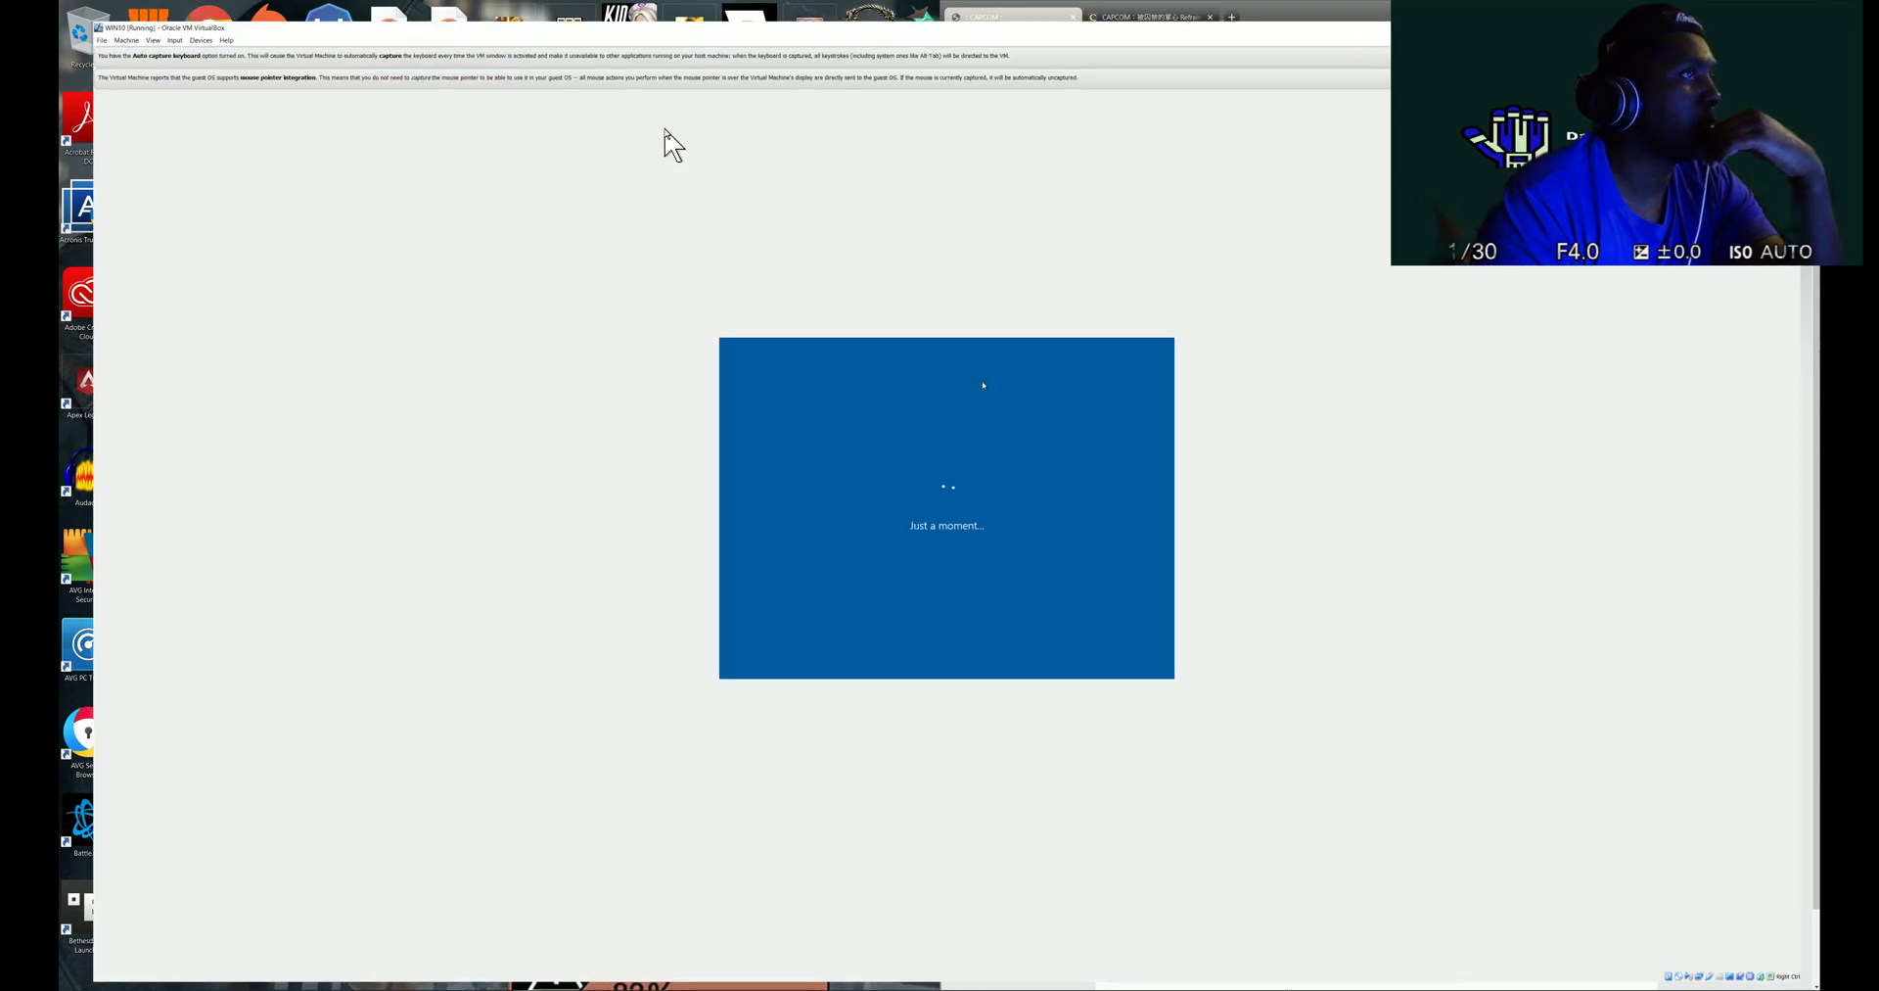
- Maximize the VirtualBox window and switch the VM to full-screen mode from View
{"action": "left_click", "coordinate": [669, 128]}
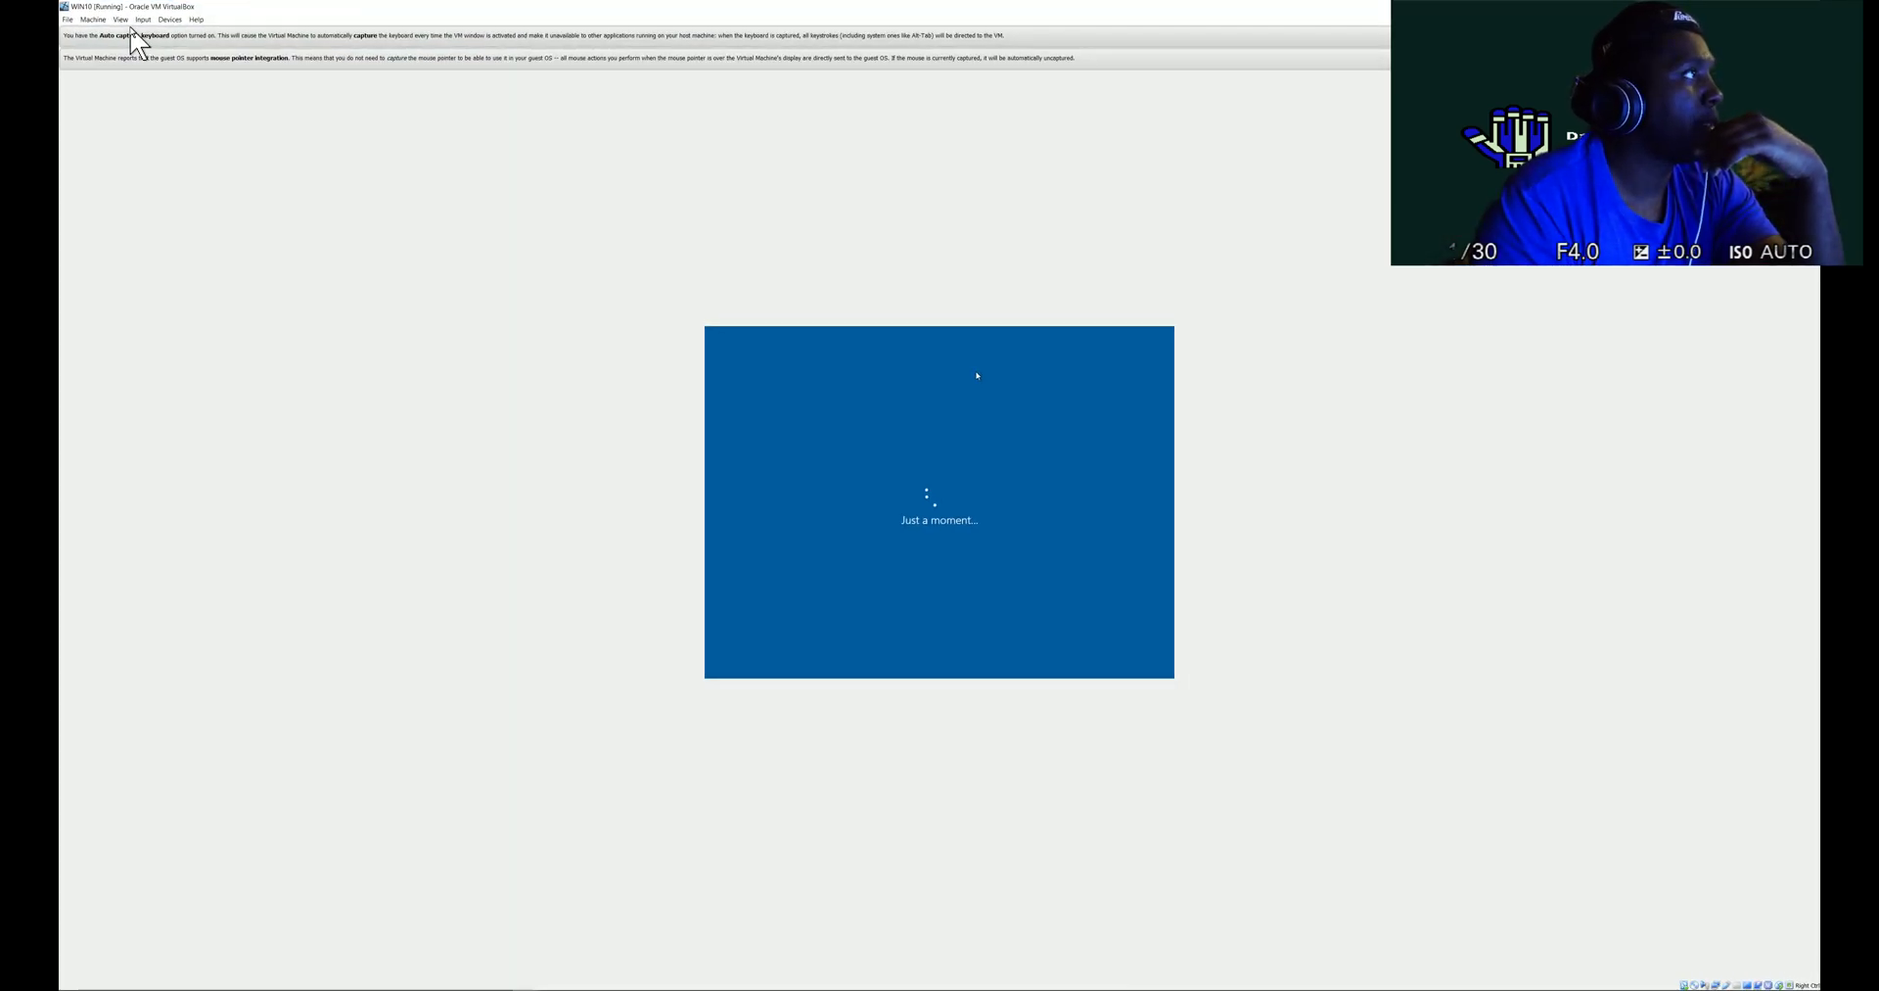
{"action": "left_click", "coordinate": [120, 19]}
{"action": "left_click", "coordinate": [155, 42]}
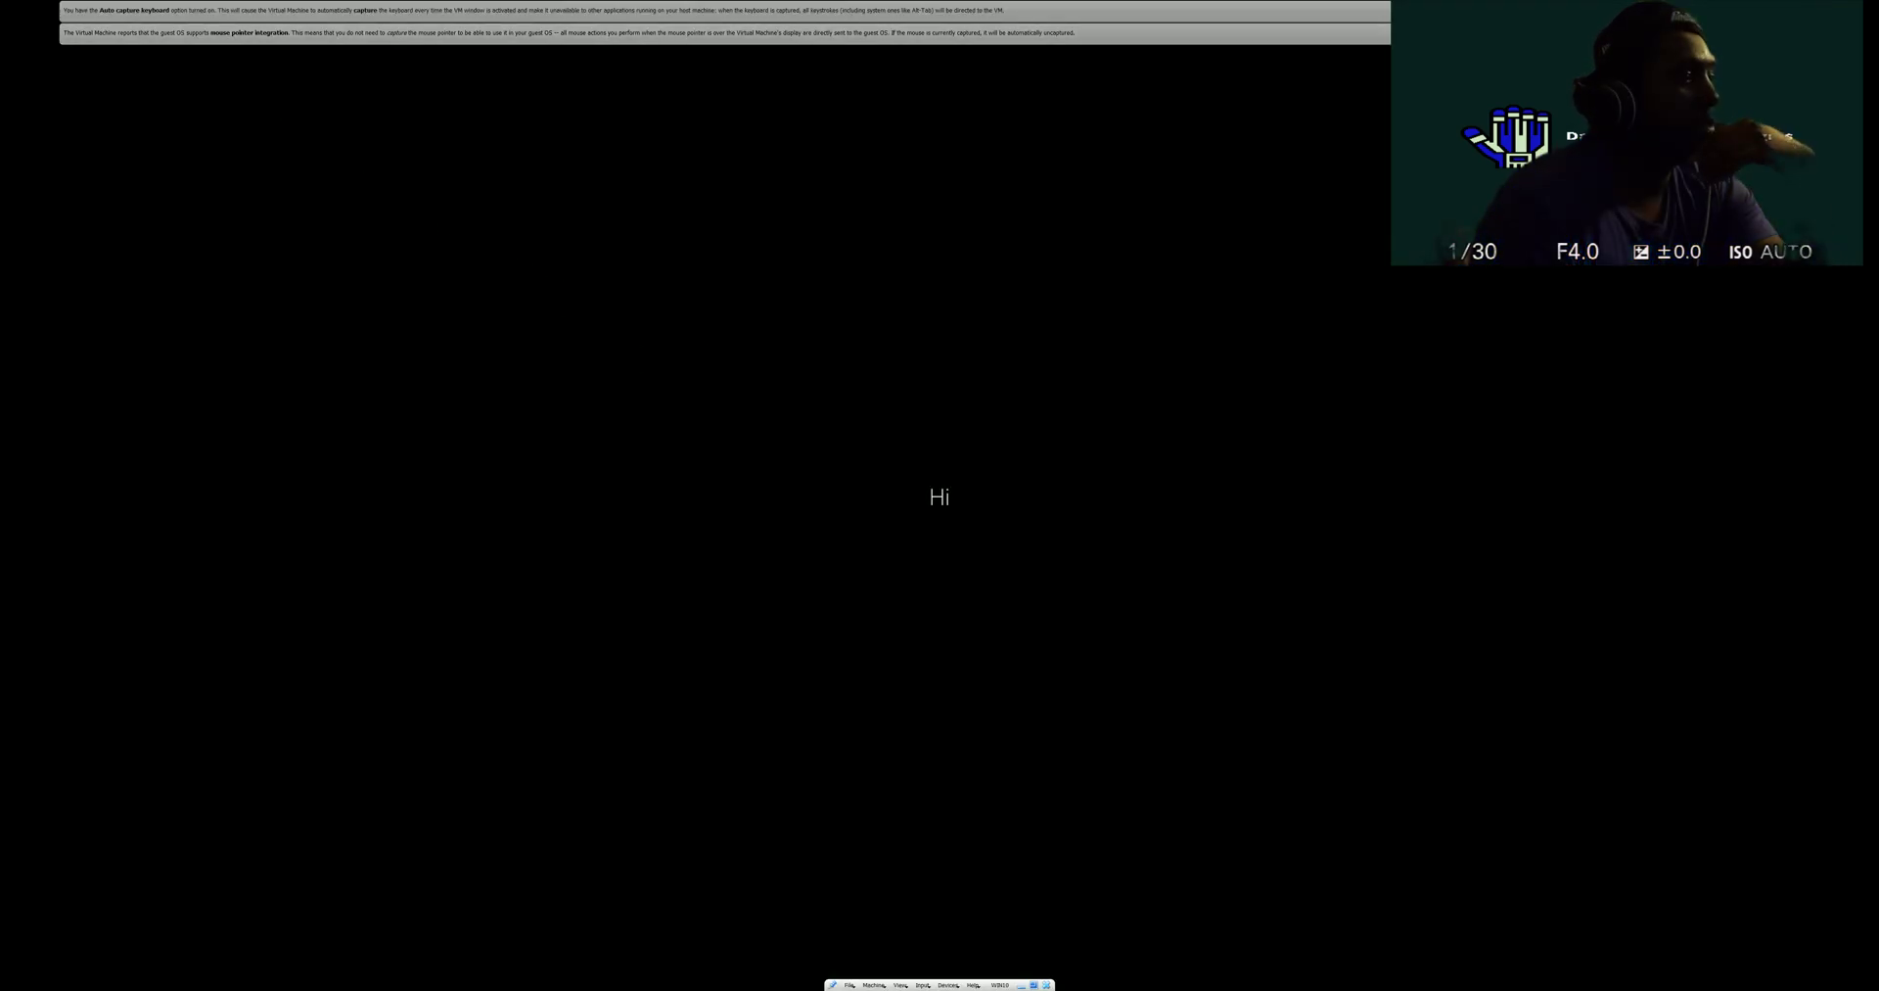
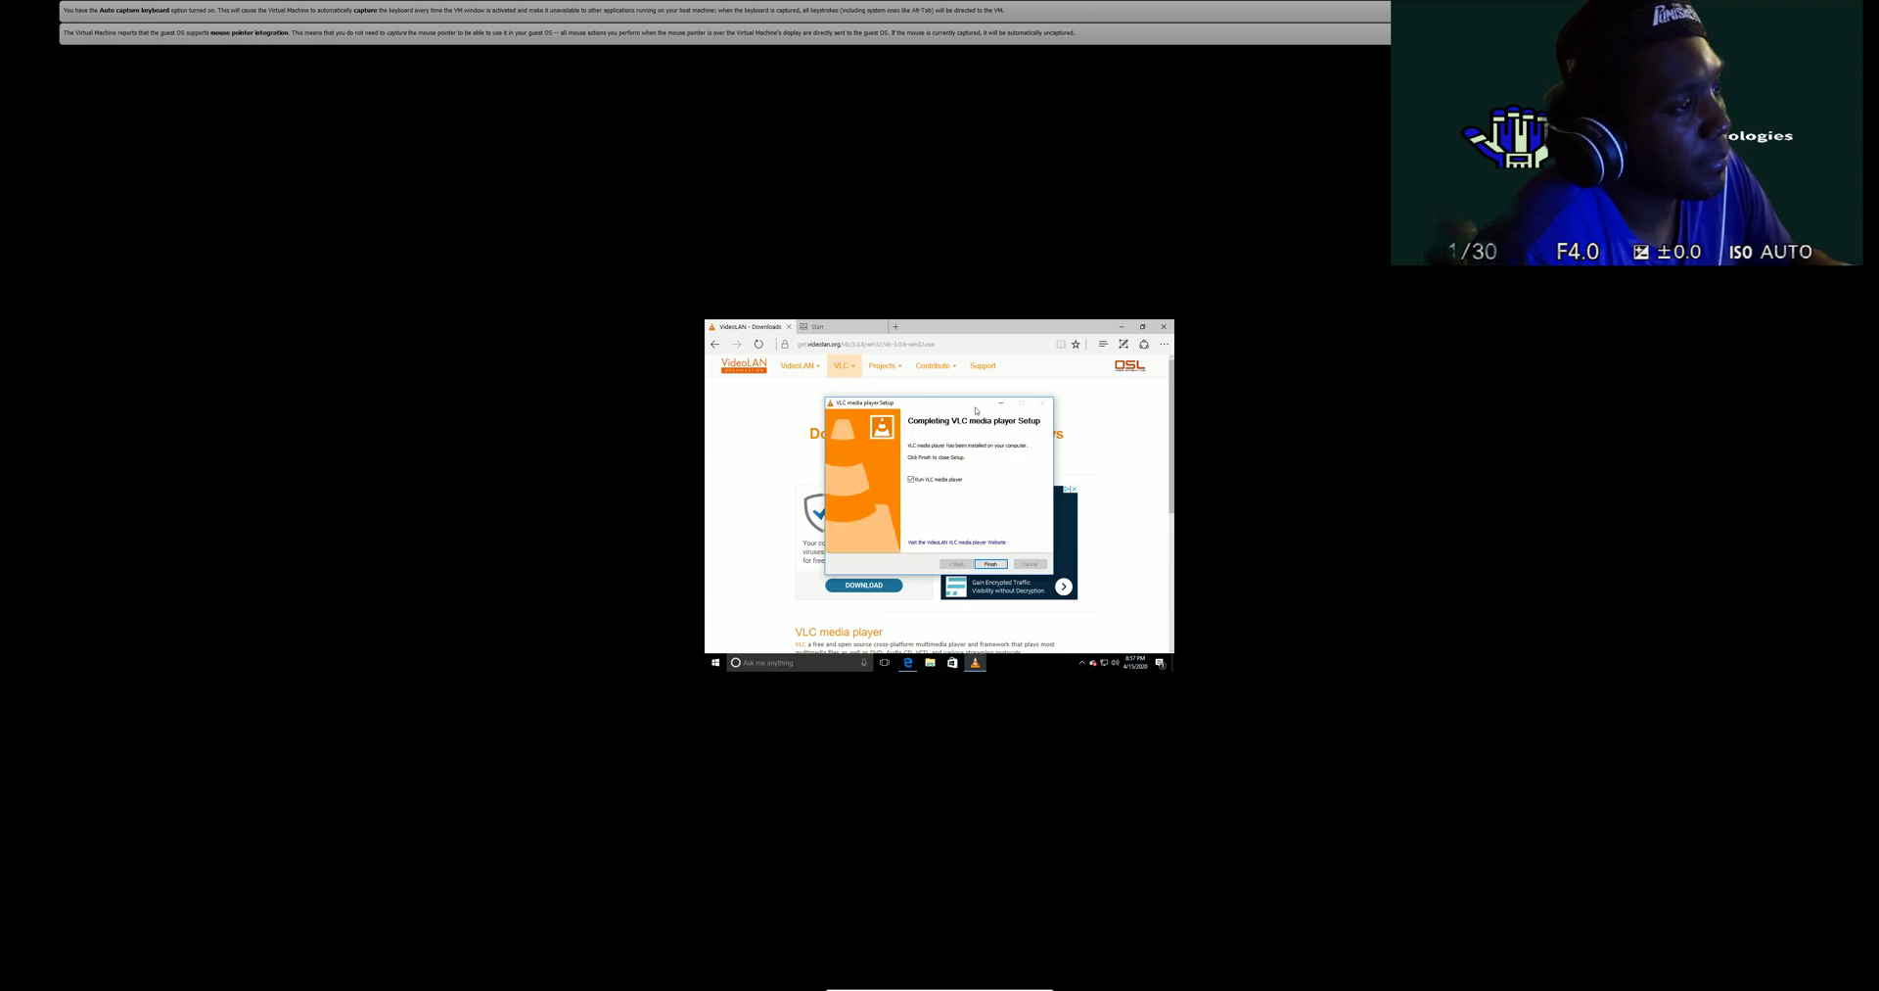
- Finish the VLC installer, accept its network and privacy notices, and close the player
{"action": "left_click", "coordinate": [990, 564]}
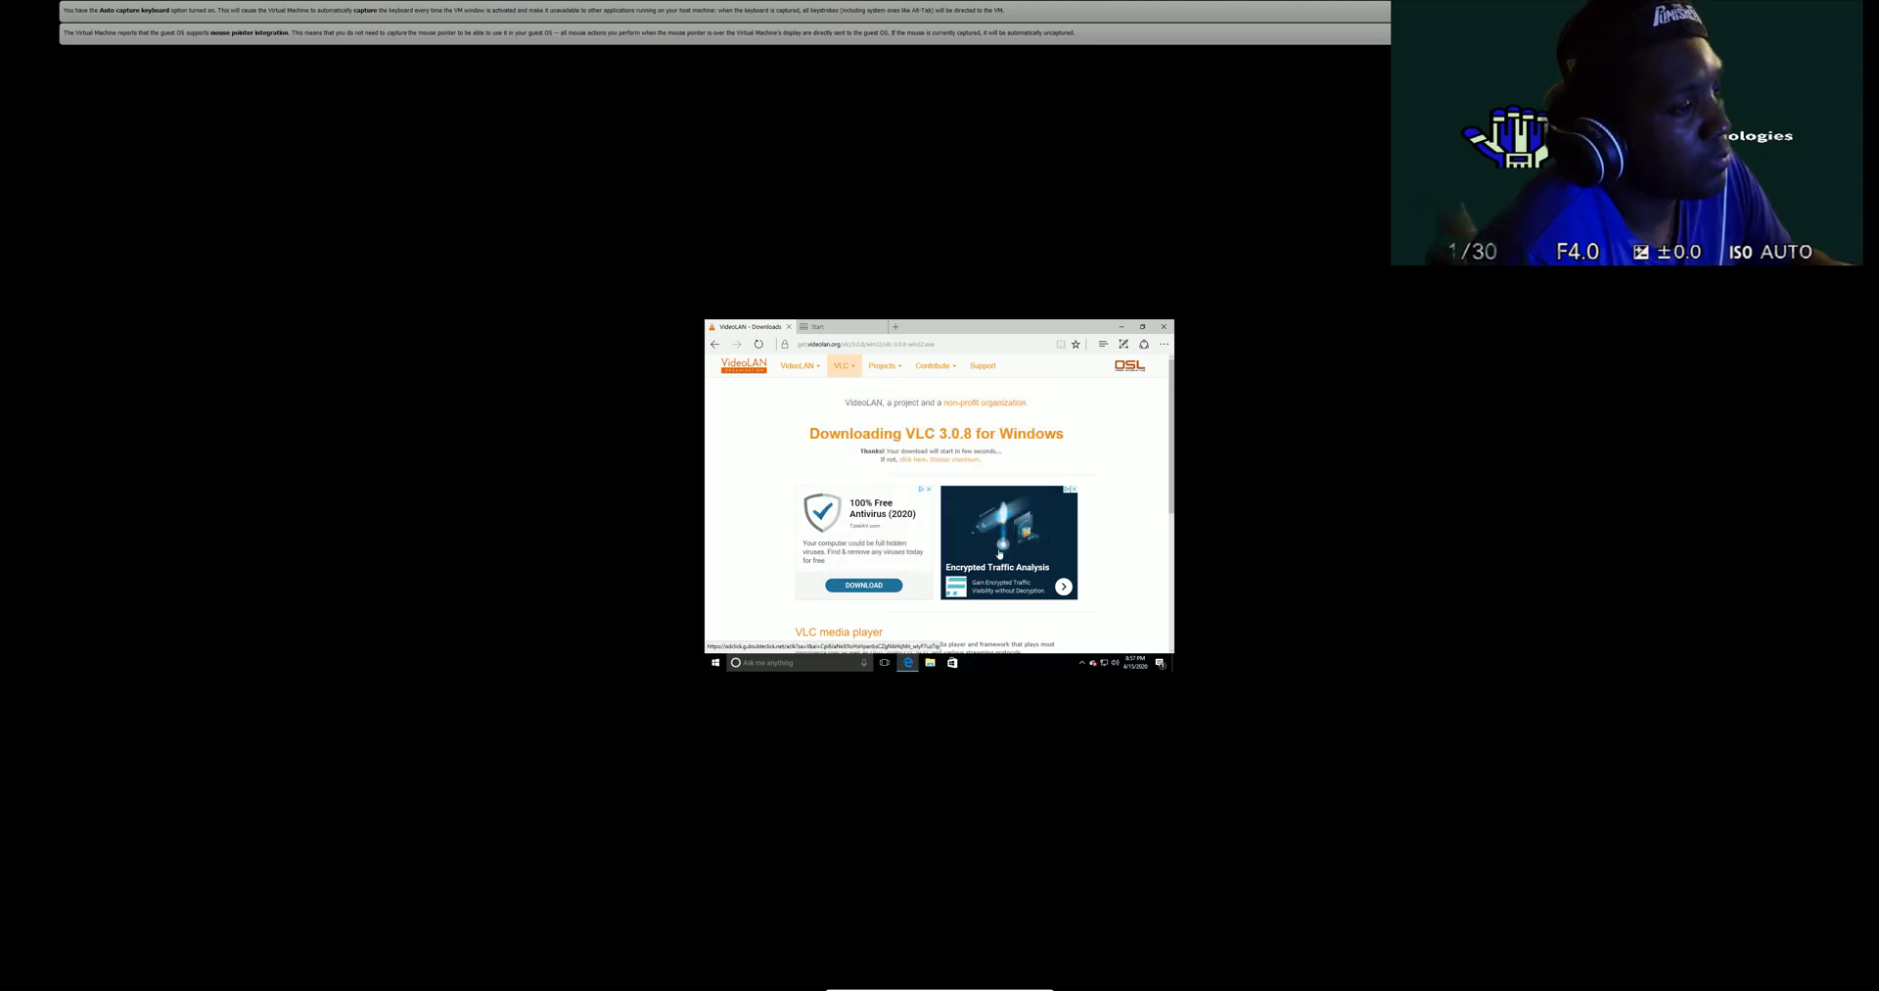
{"action": "left_click", "coordinate": [905, 515]}
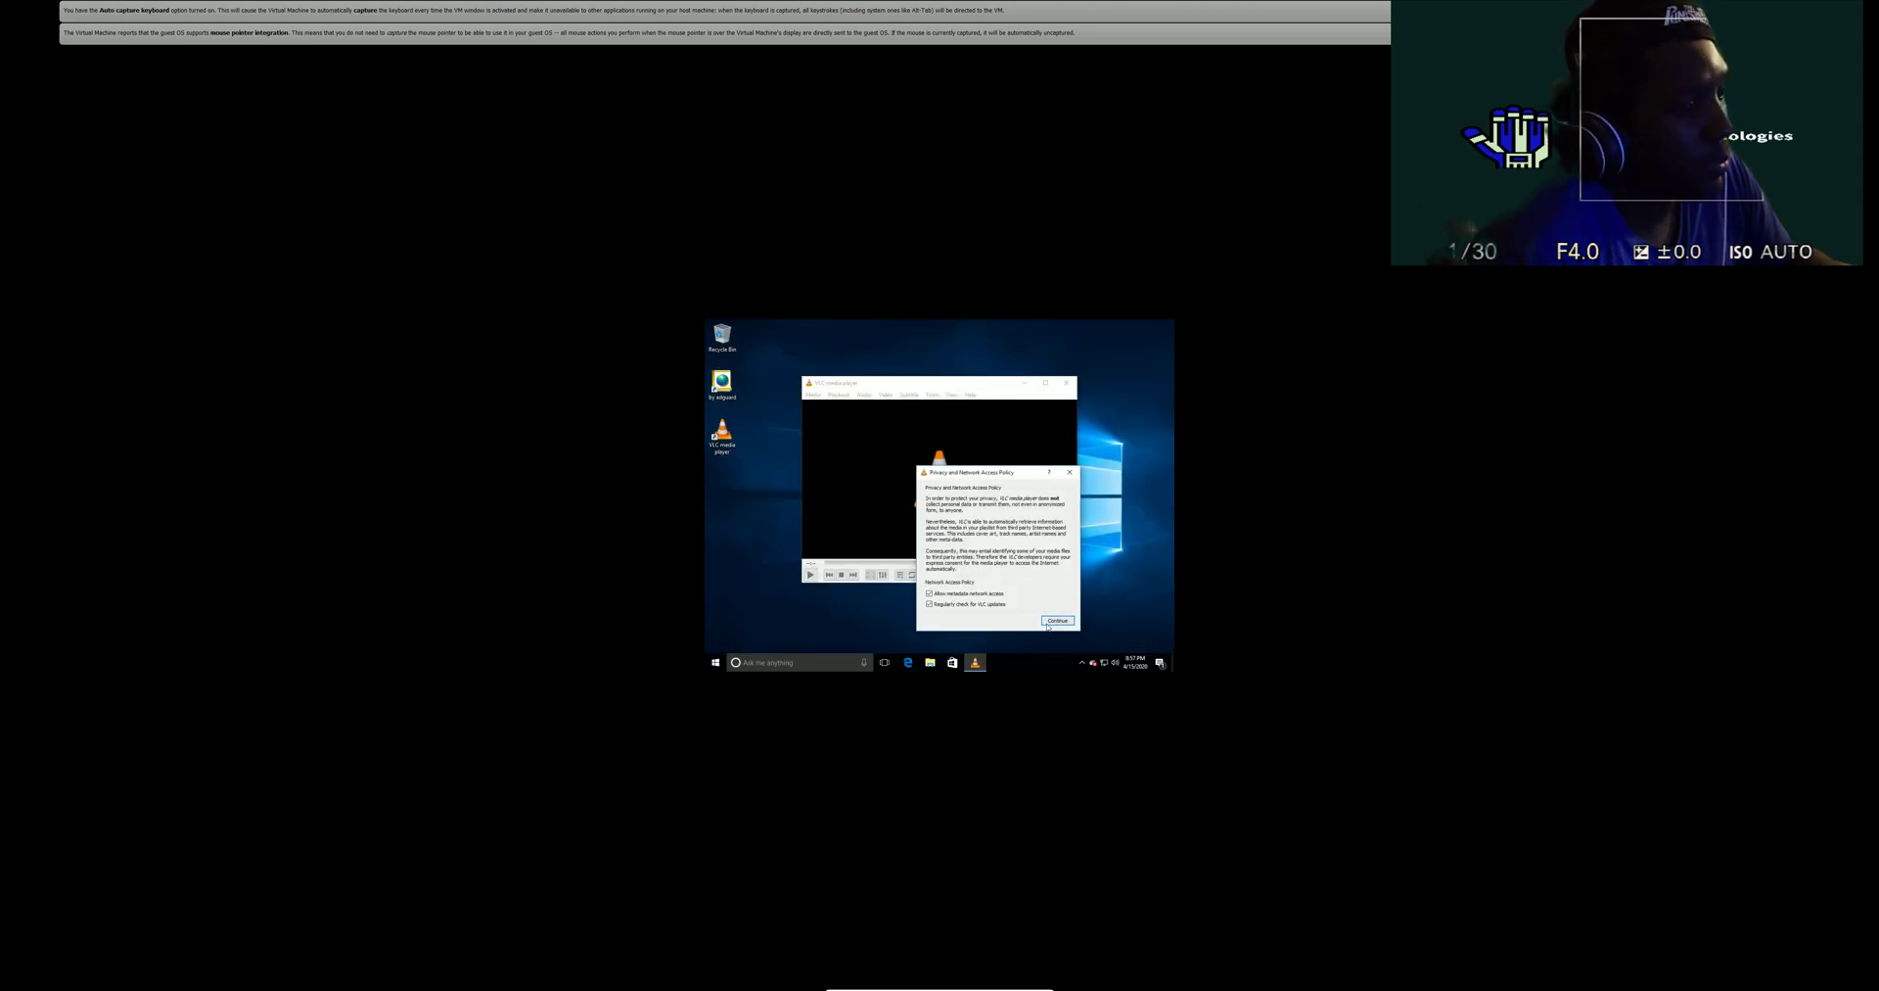
{"action": "left_click", "coordinate": [1050, 624]}
{"action": "left_click_drag", "start_coordinate": [948, 385], "coordinate": [984, 368]}
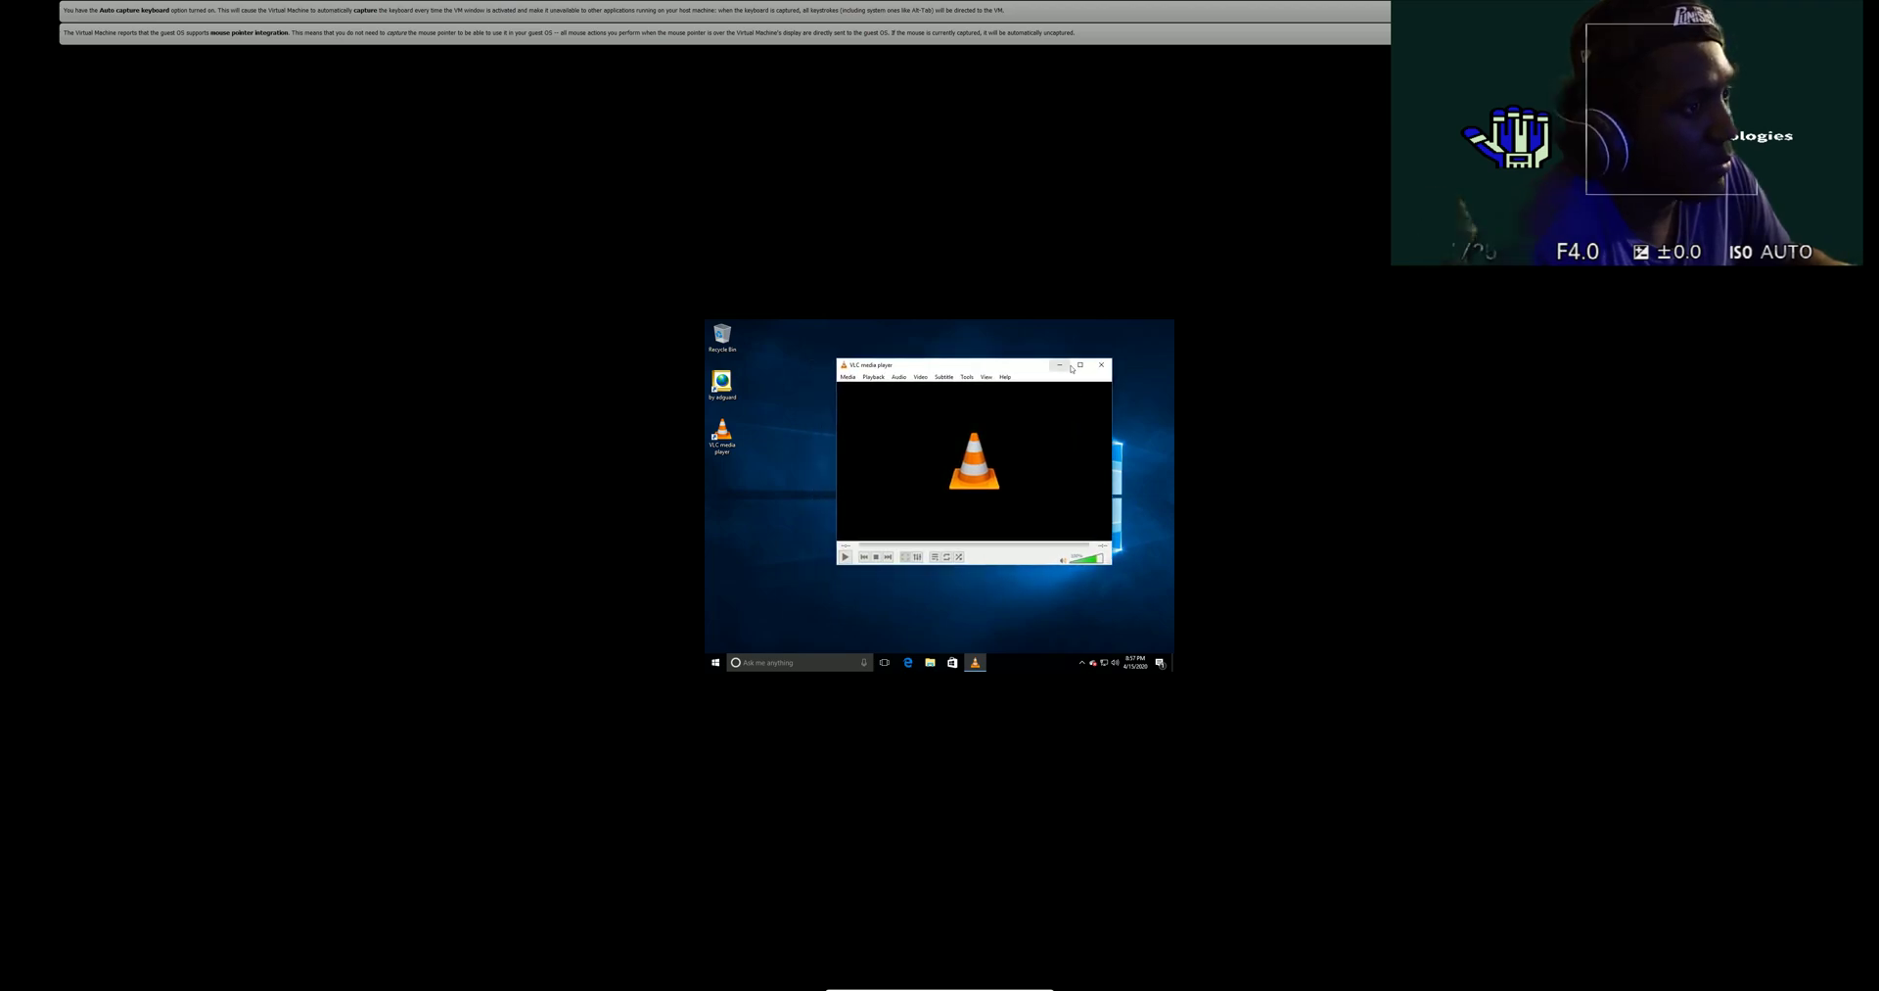
{"action": "left_click", "coordinate": [1101, 364]}
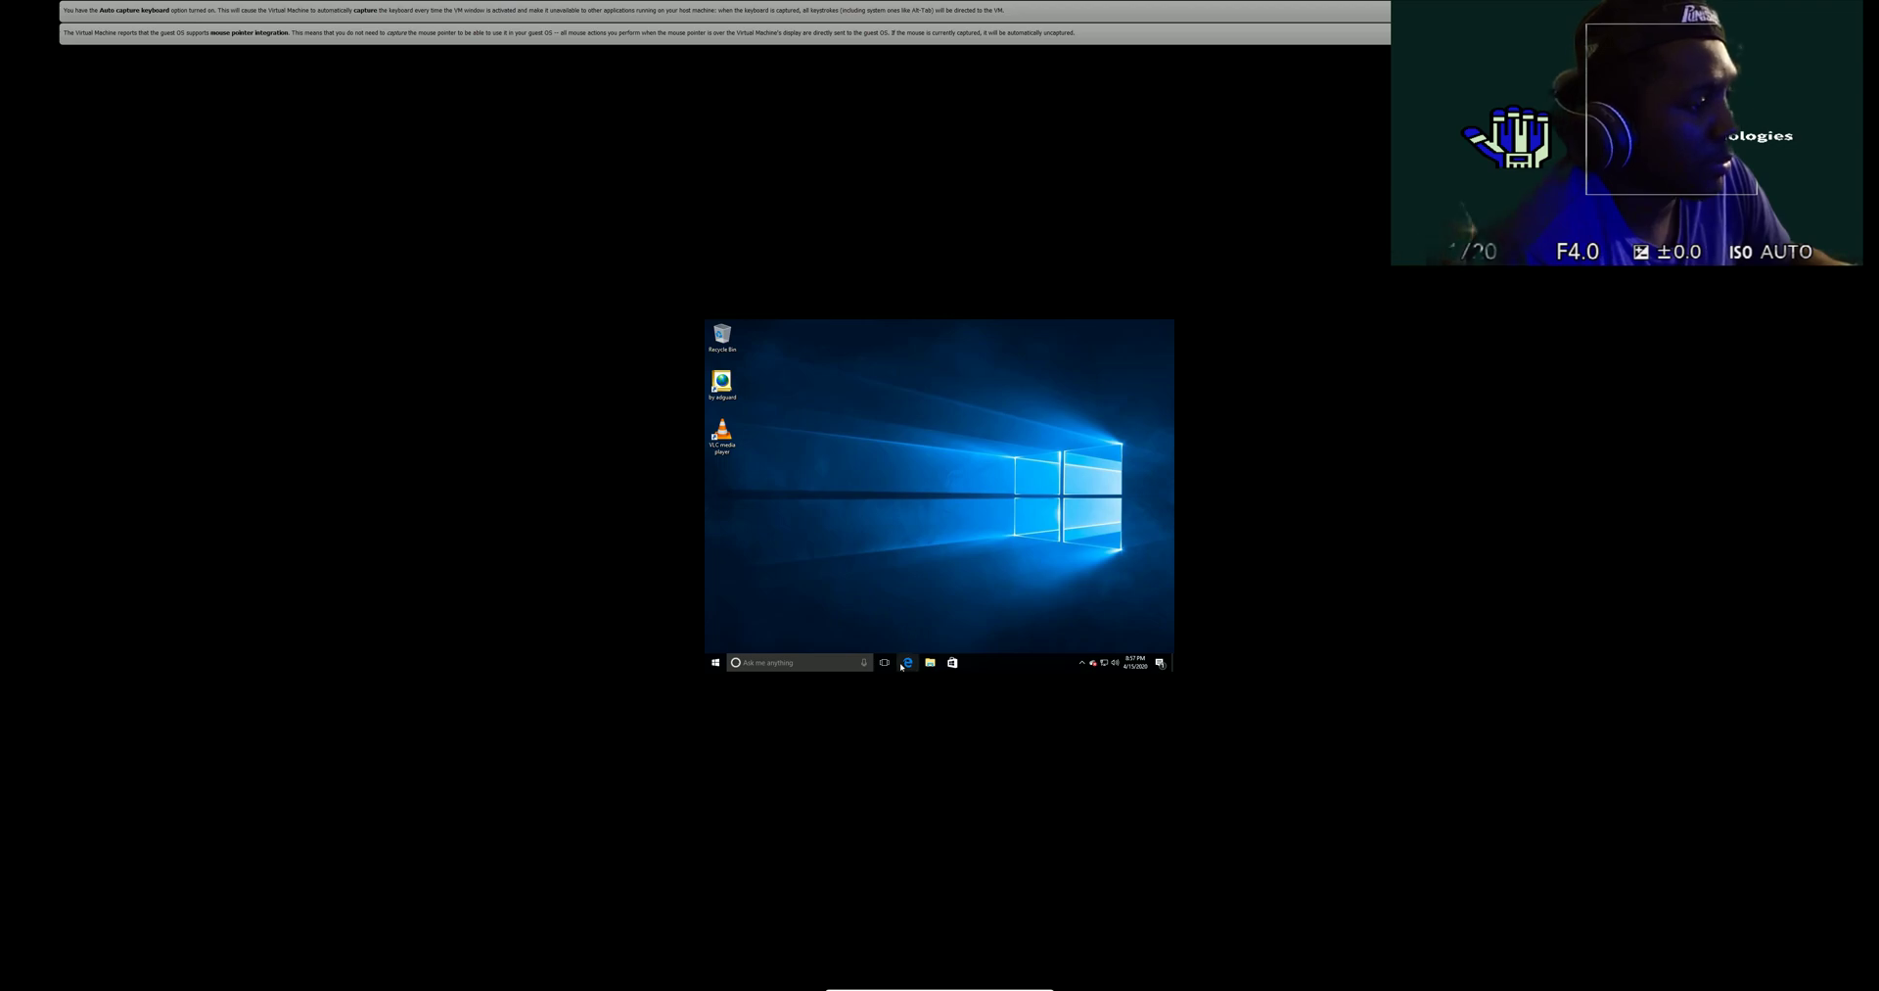
- Pin VLC media player to the guest taskbar from its desktop shortcut and open the Action Center
{"action": "right_click", "coordinate": [727, 446]}
{"action": "mouse_move", "coordinate": [811, 538]}
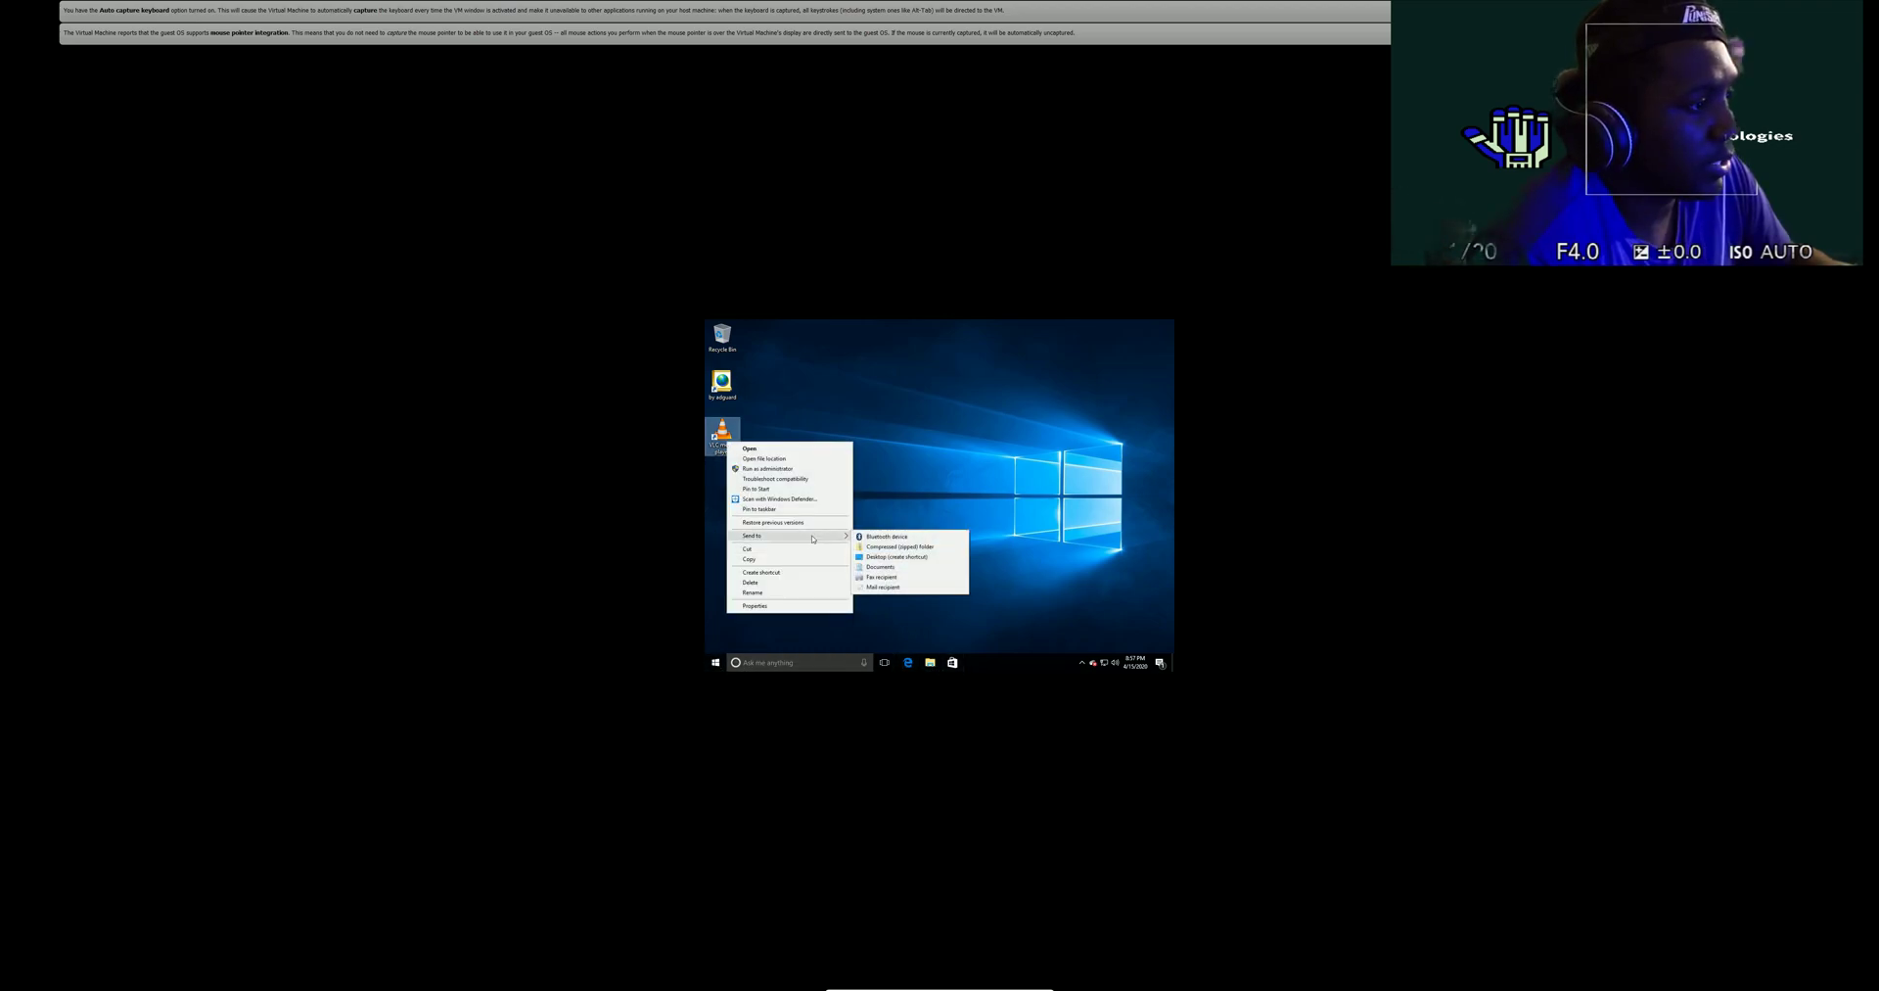
{"action": "left_click", "coordinate": [802, 510]}
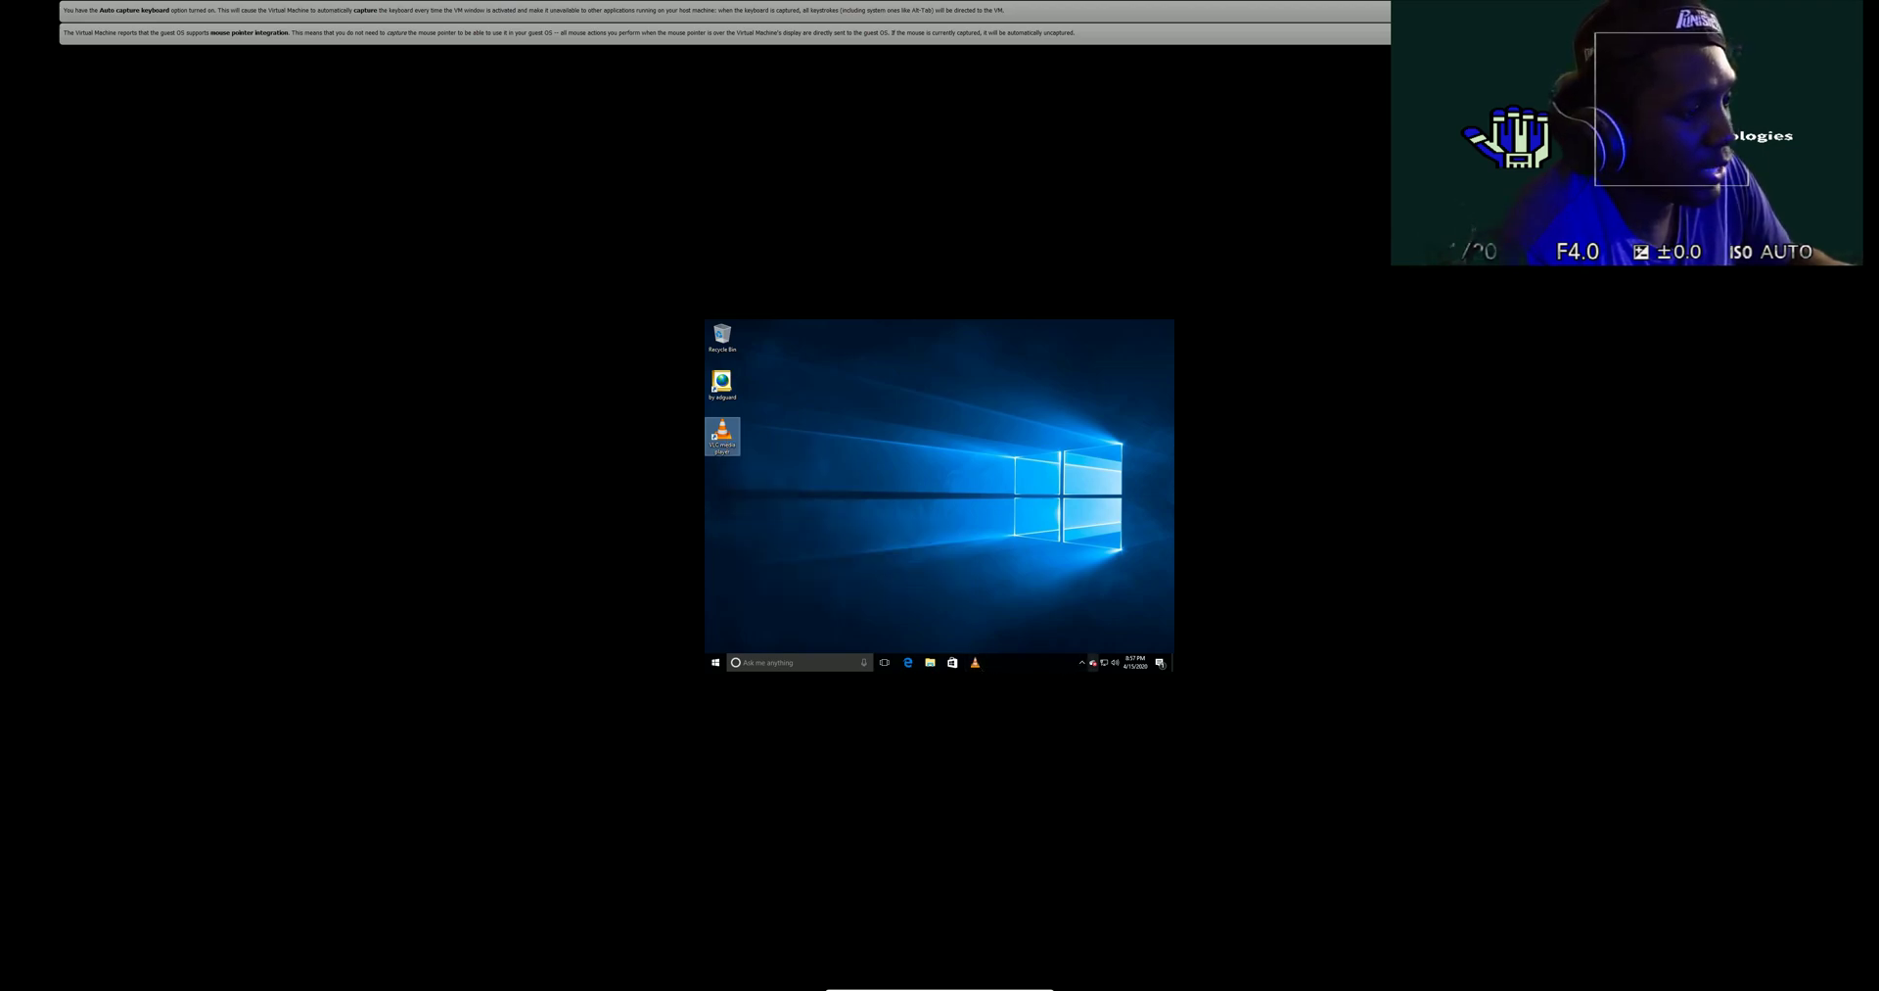
{"action": "left_click", "coordinate": [1162, 664]}
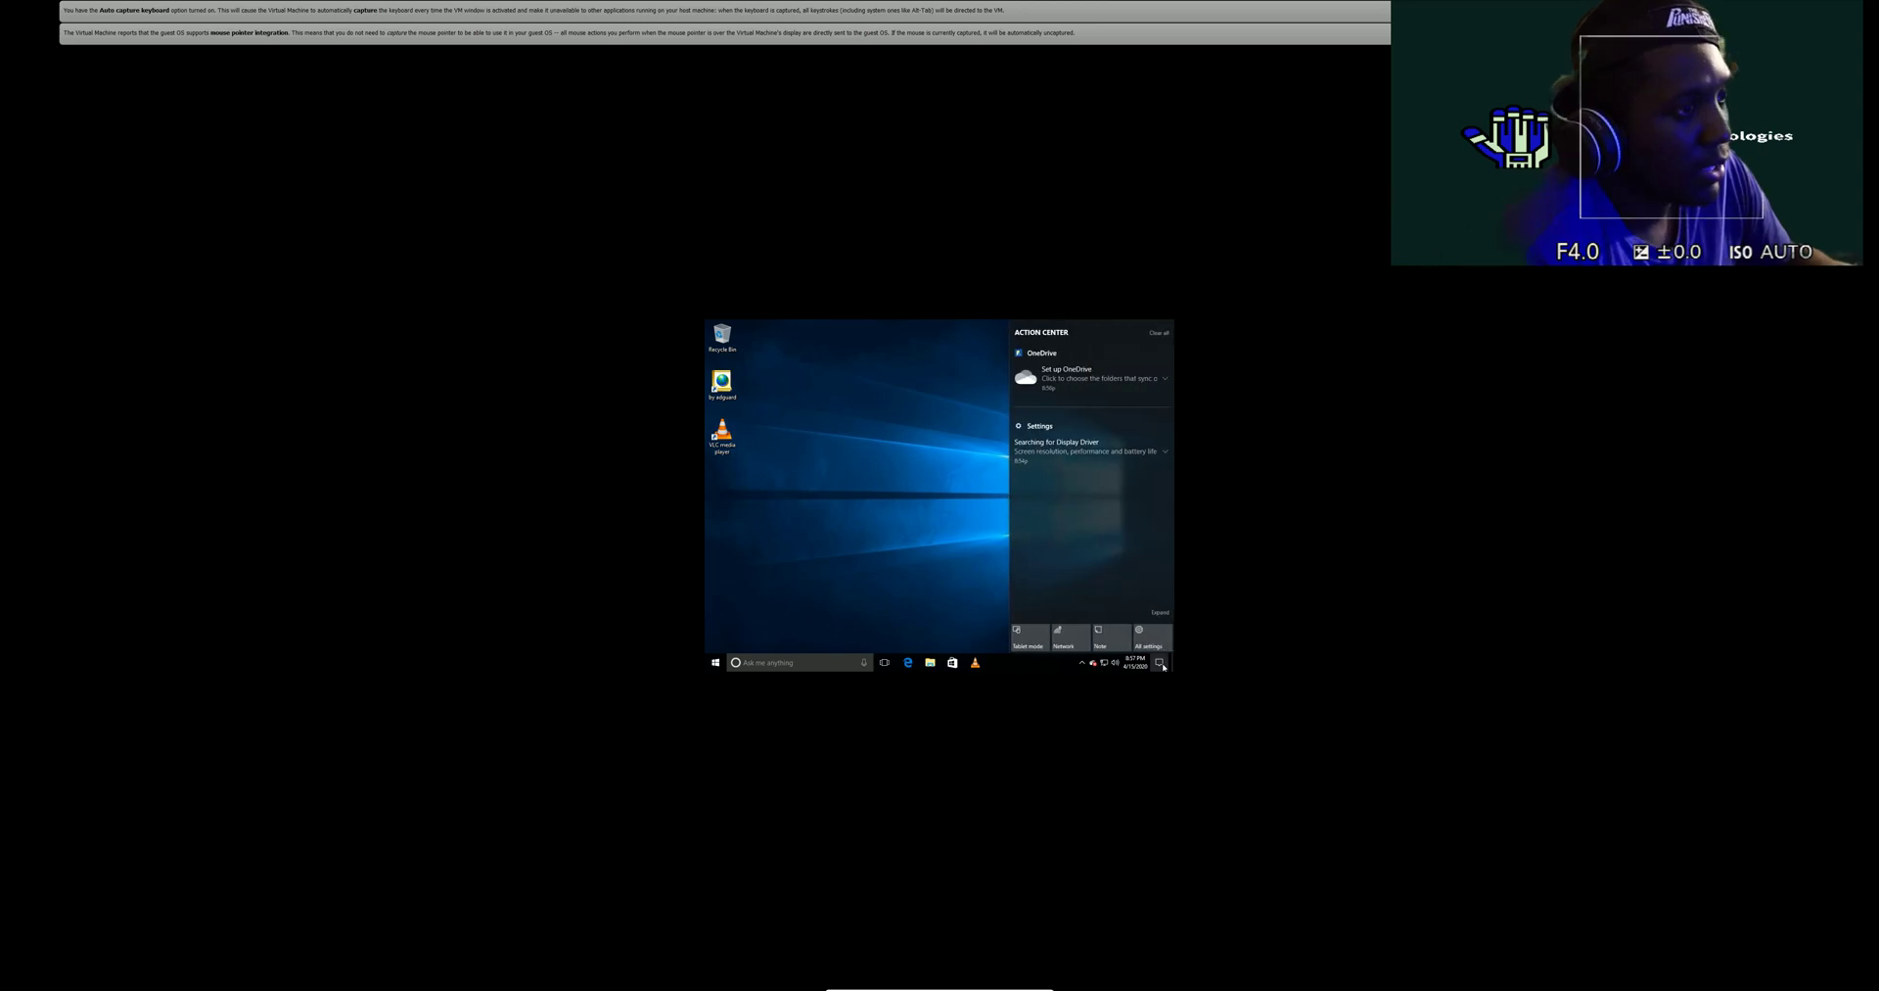
- Close the Action Center panel and bring up the VM's full-screen mini toolbar
{"action": "left_click", "coordinate": [1162, 664]}
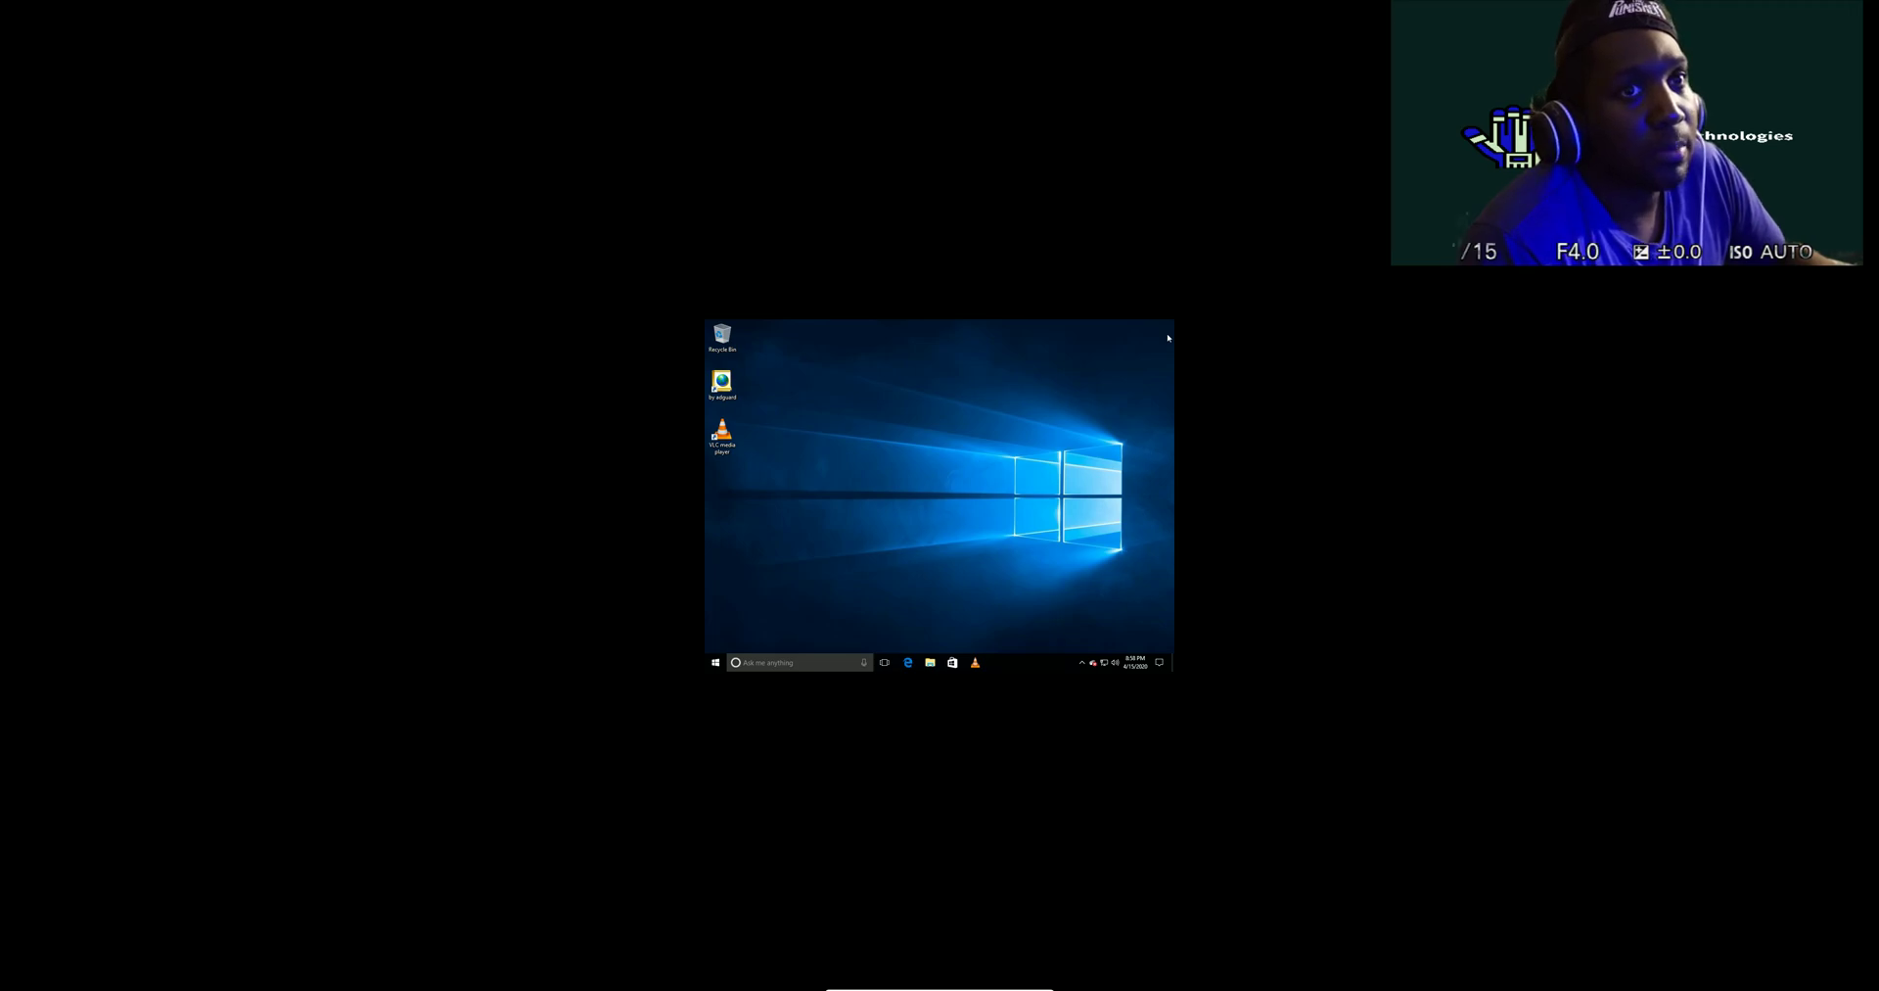
{"action": "mouse_move", "coordinate": [960, 985]}
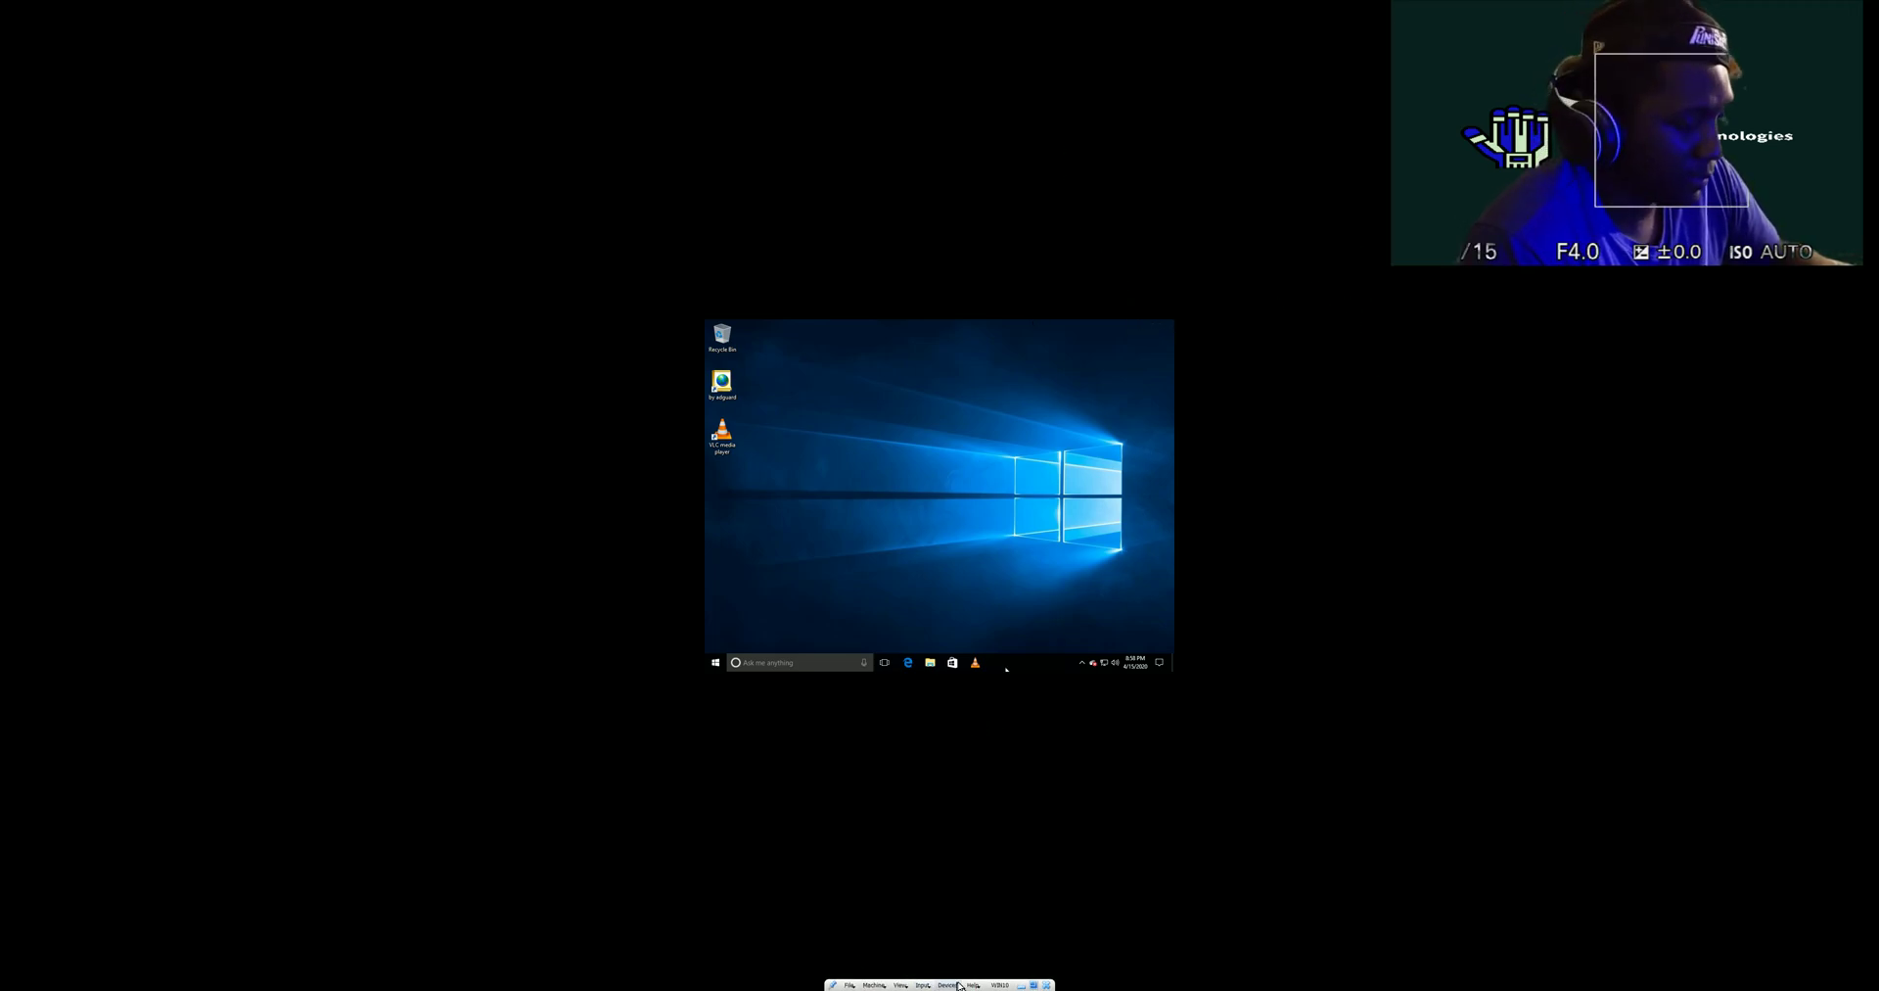
- Power off the Windows 10 VM through File > Close... with Power off the machine
{"action": "left_click", "coordinate": [849, 985]}
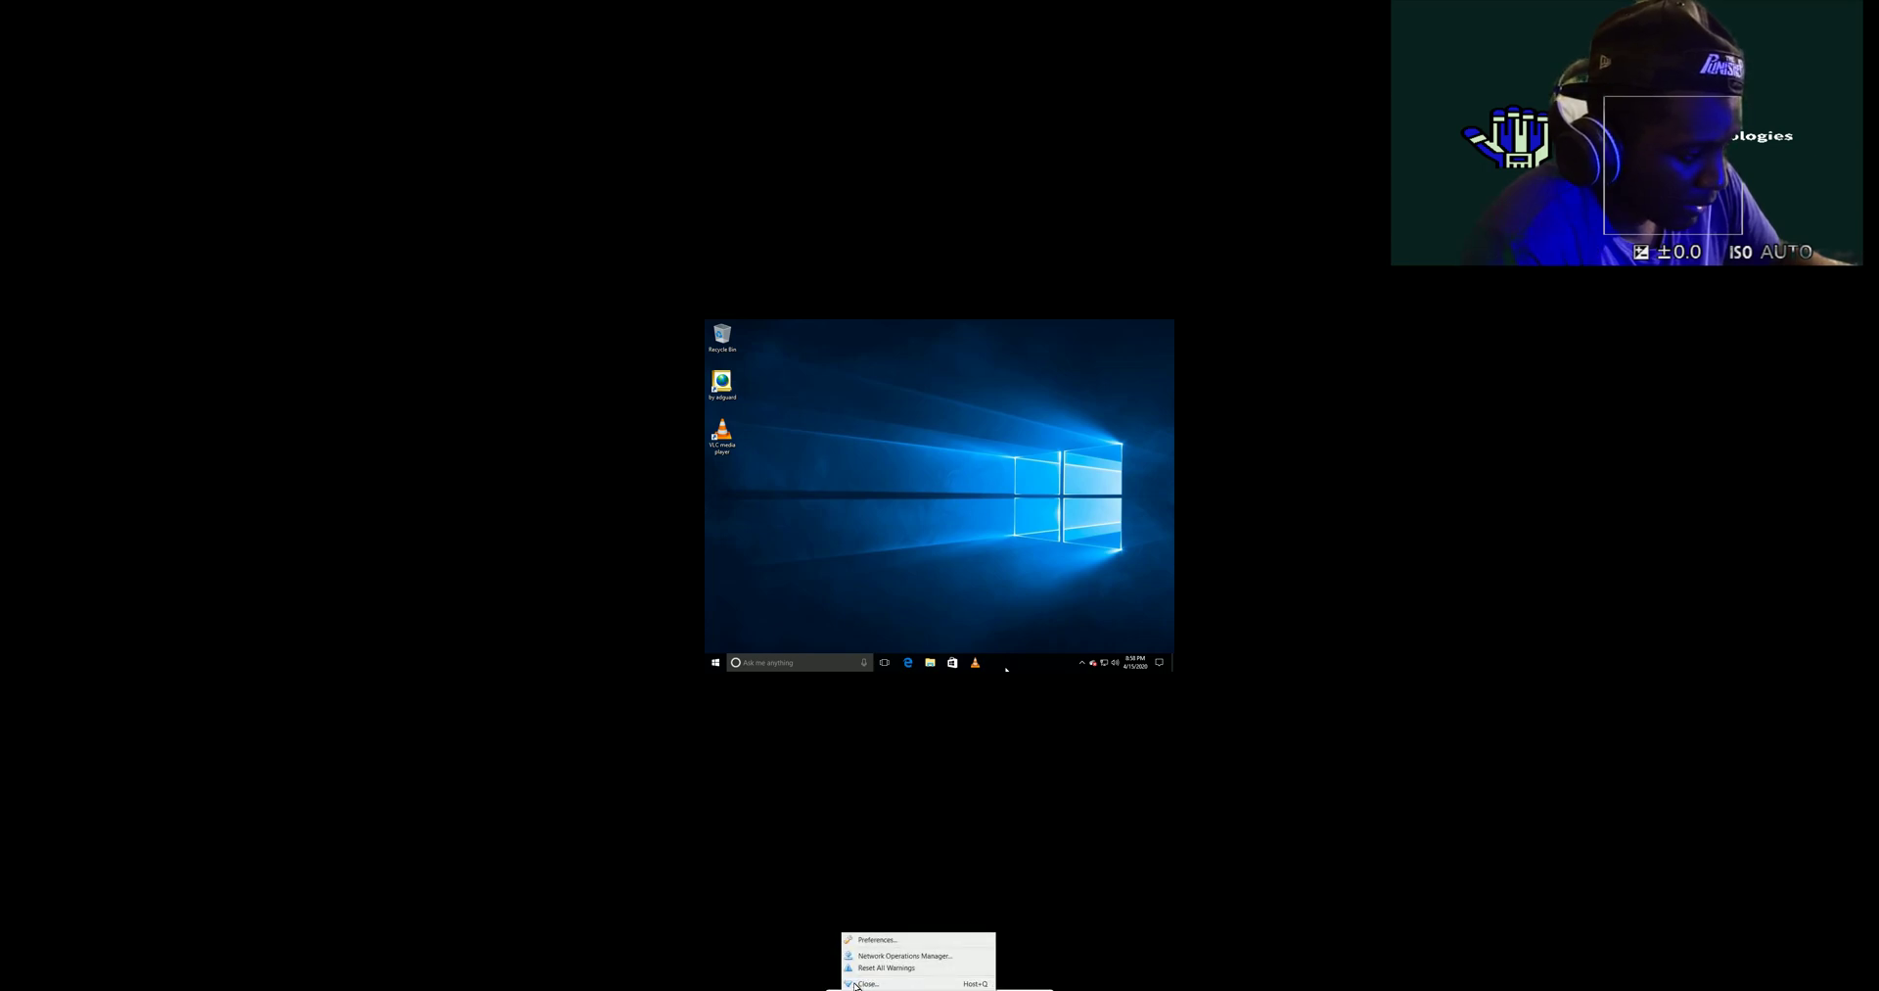
{"action": "left_click", "coordinate": [862, 984]}
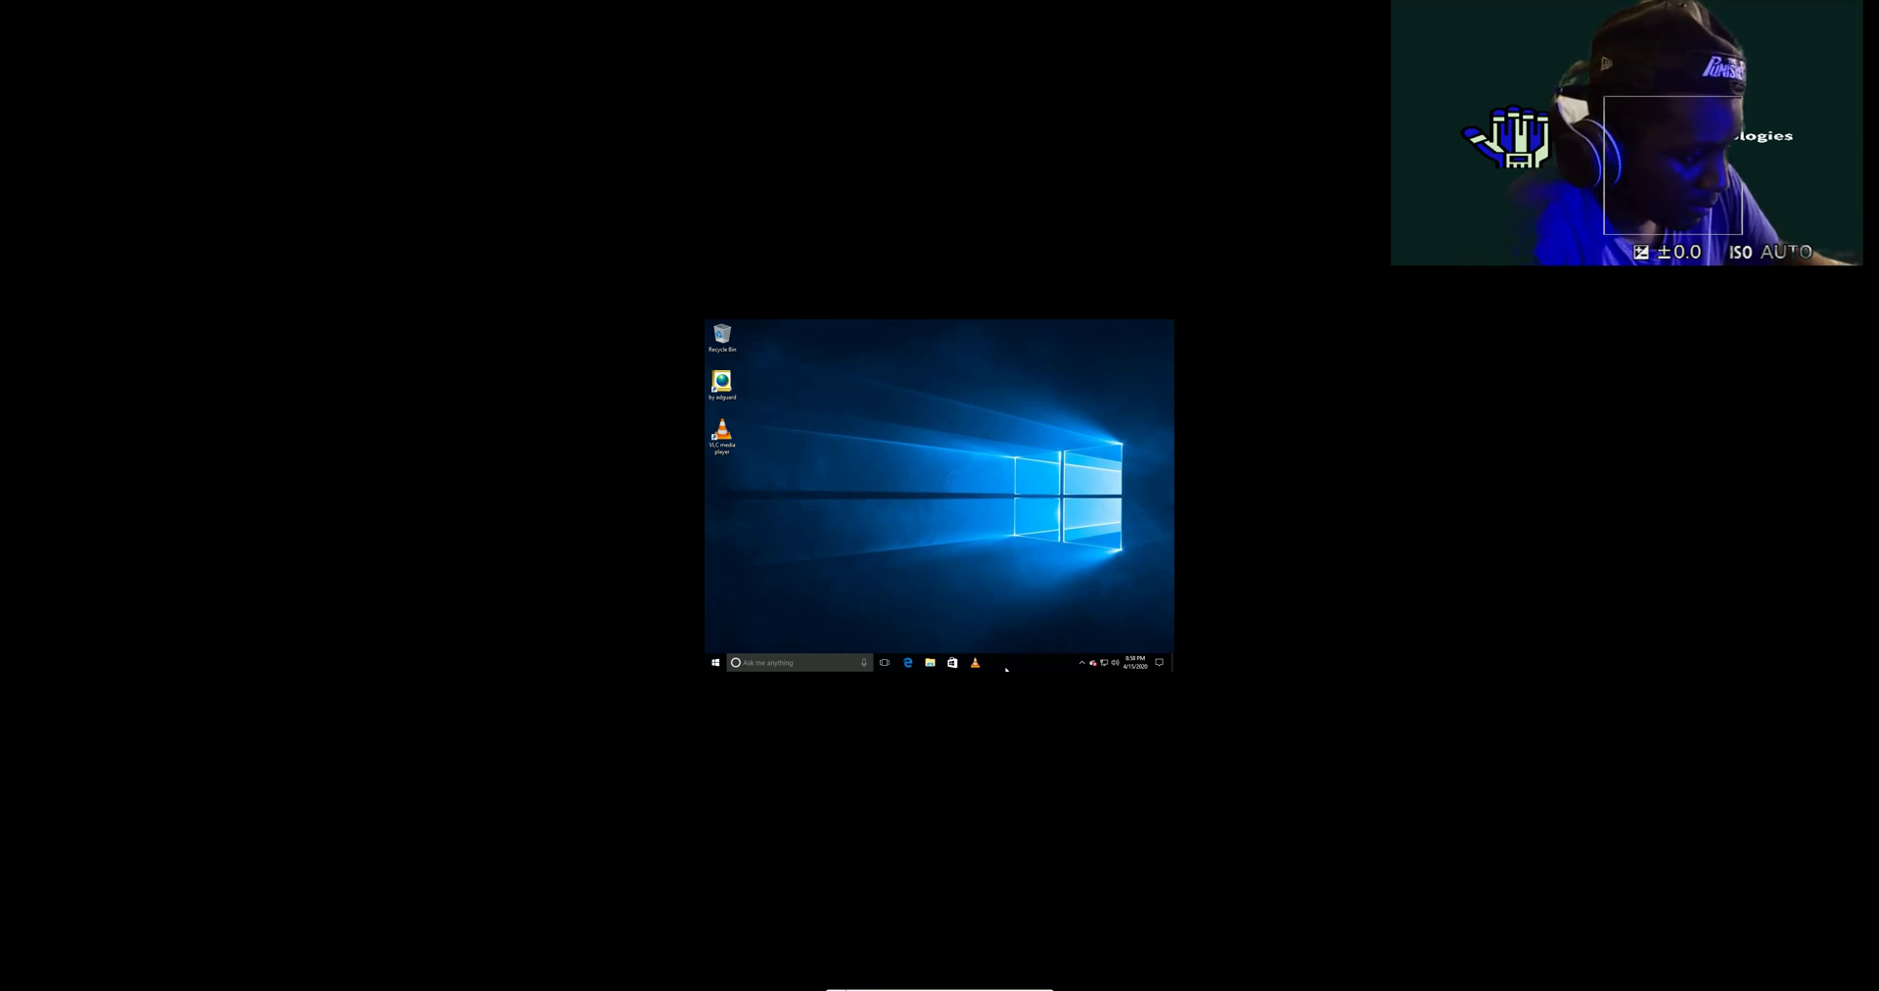
{"action": "left_click", "coordinate": [848, 984]}
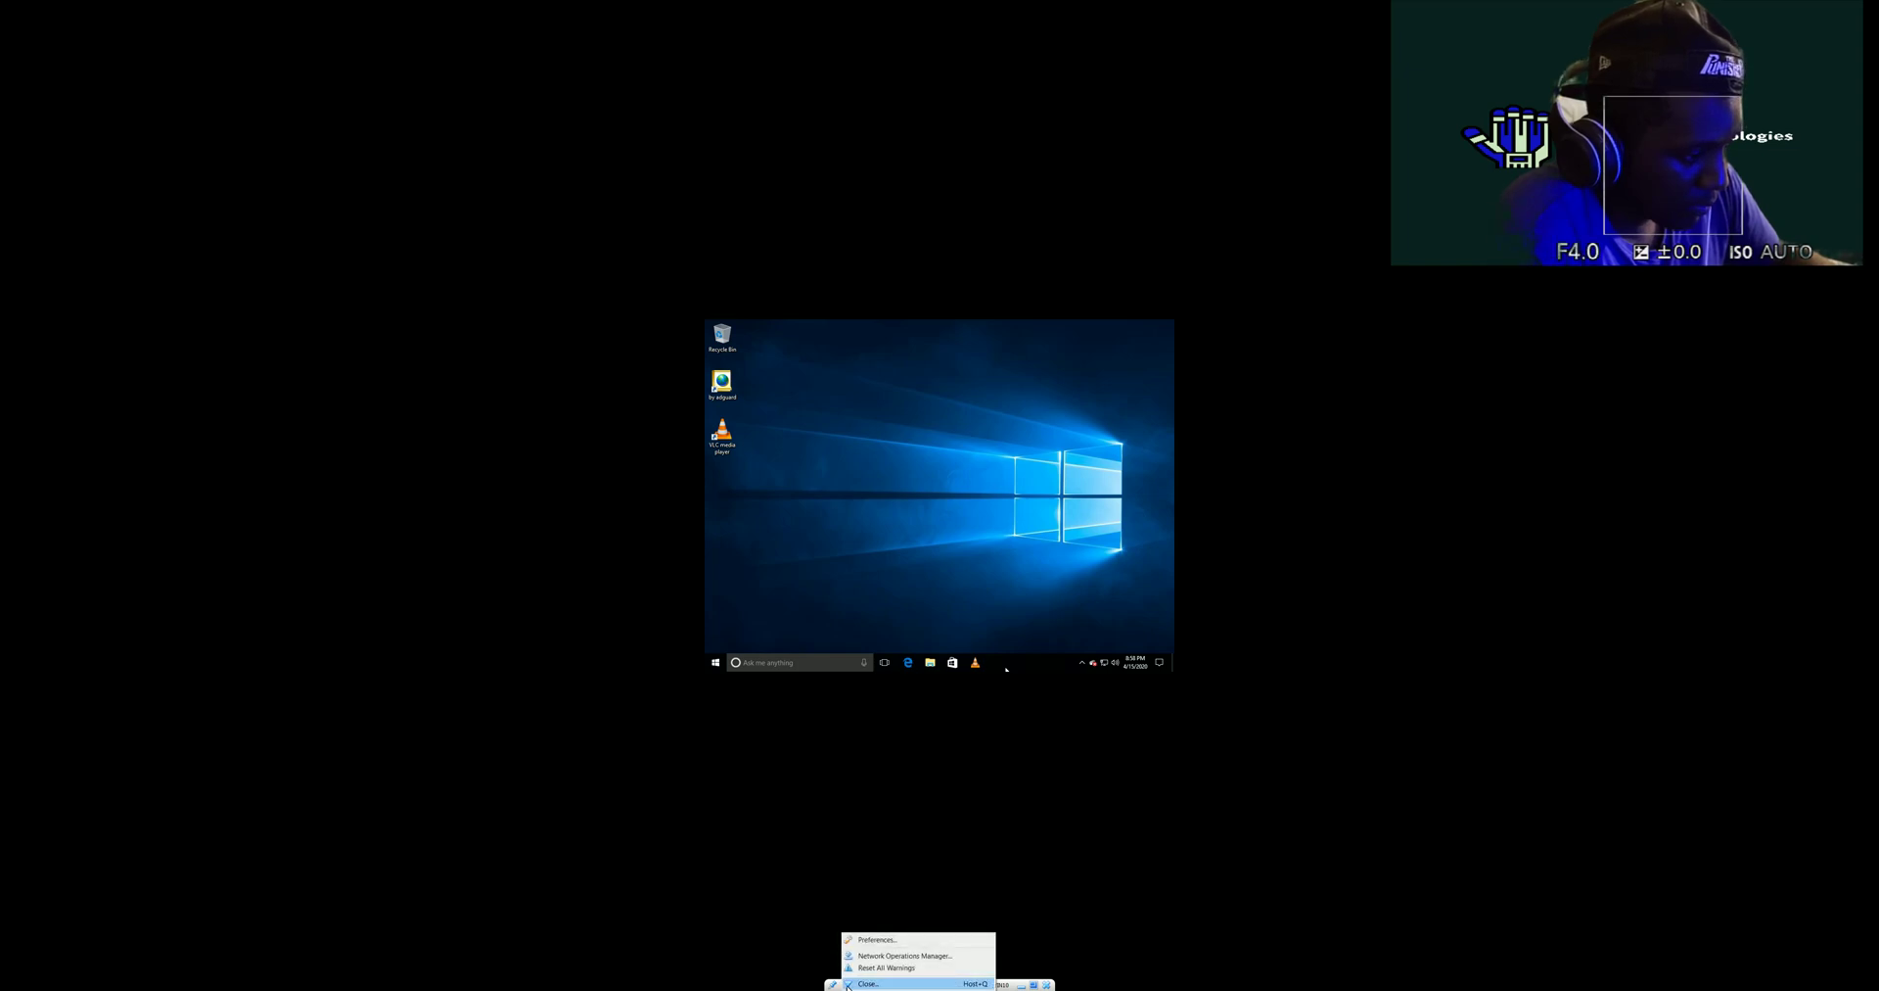
{"action": "left_click", "coordinate": [862, 969]}
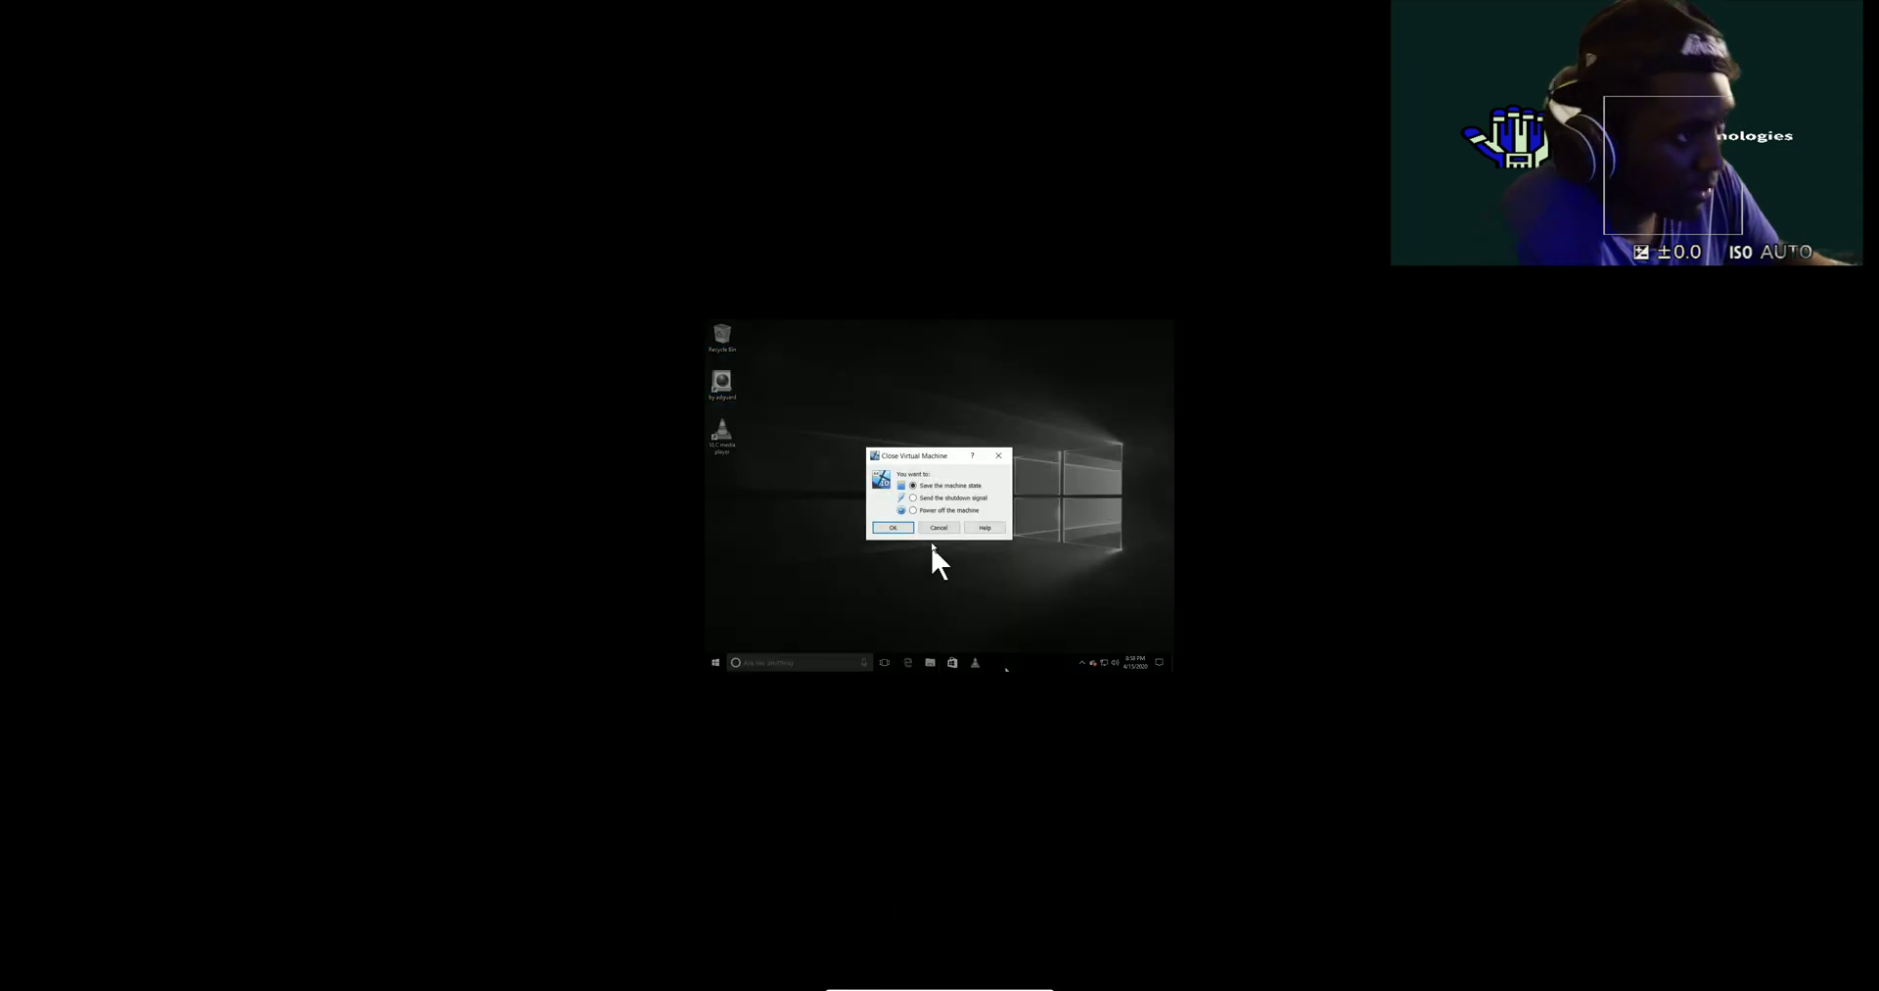
{"action": "left_click", "coordinate": [912, 510]}
{"action": "left_click", "coordinate": [892, 527]}
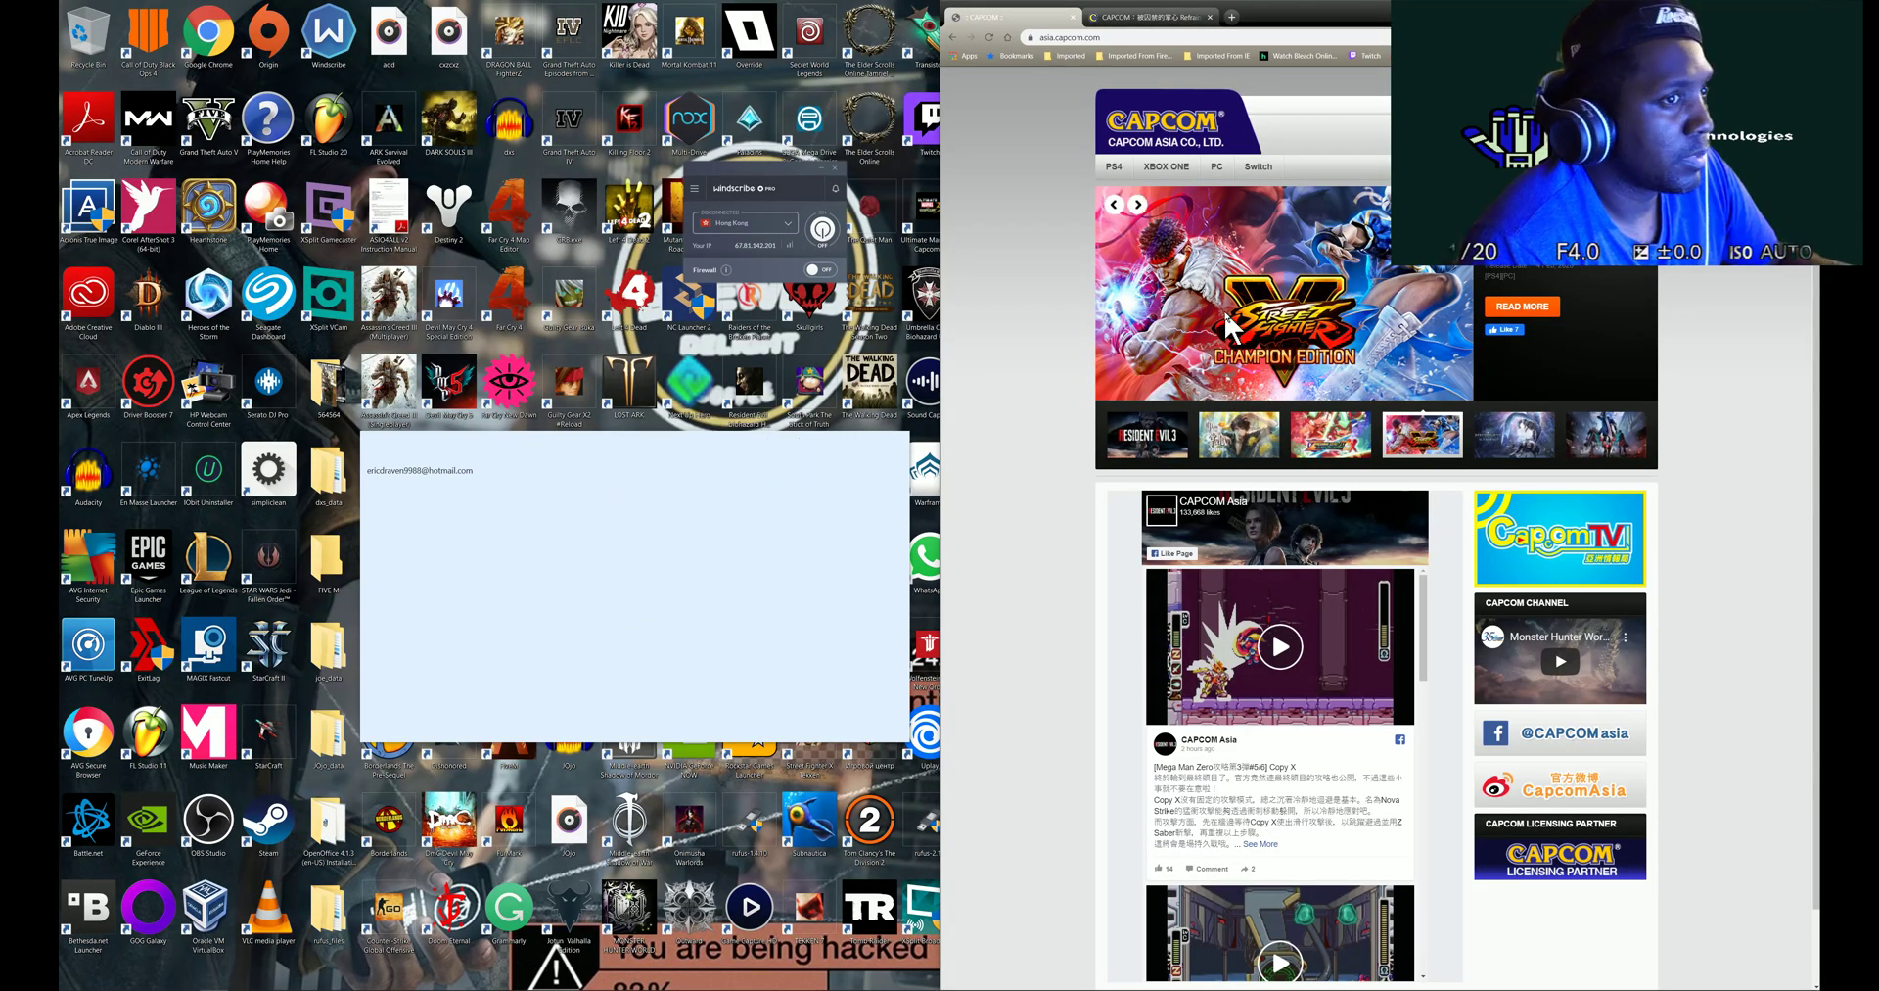
- Bring up VirtualBox Manager and minimize the full-screen virtual machine
{"action": "mouse_move", "coordinate": [476, 987]}
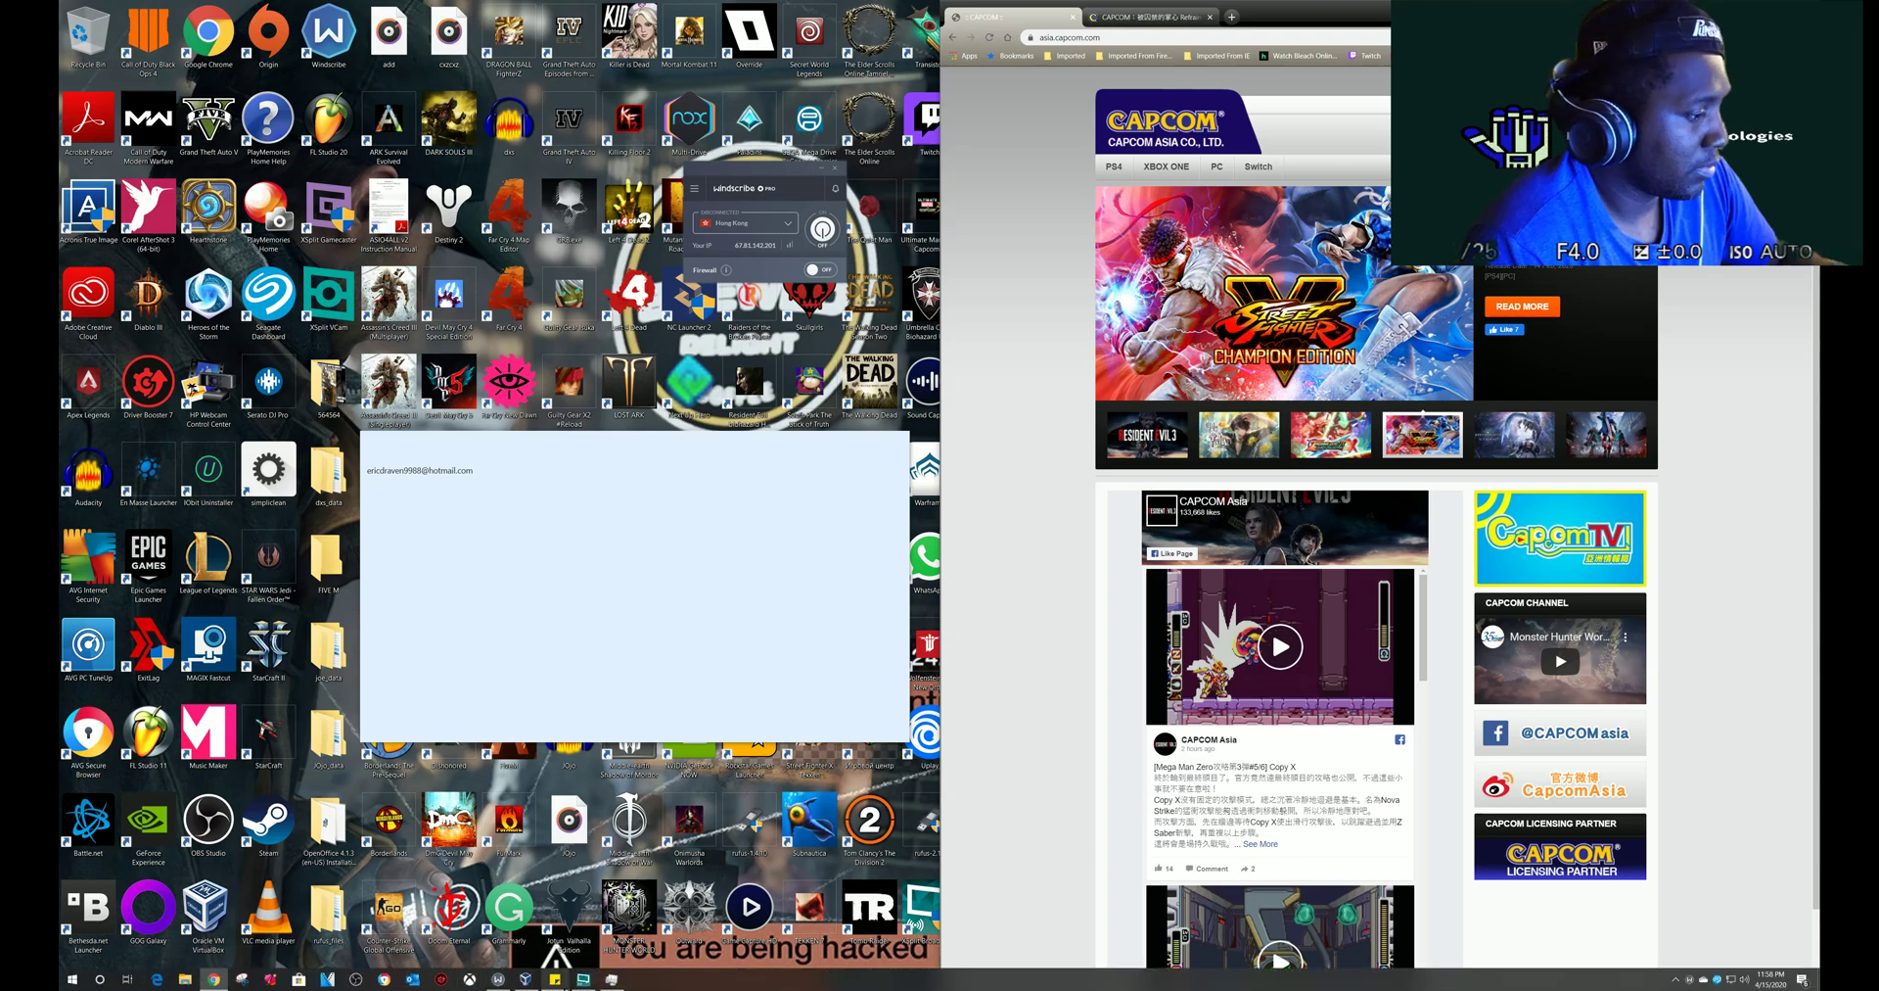
{"action": "left_click", "coordinate": [526, 978]}
{"action": "left_click_drag", "start_coordinate": [1255, 337], "coordinate": [467, 212]}
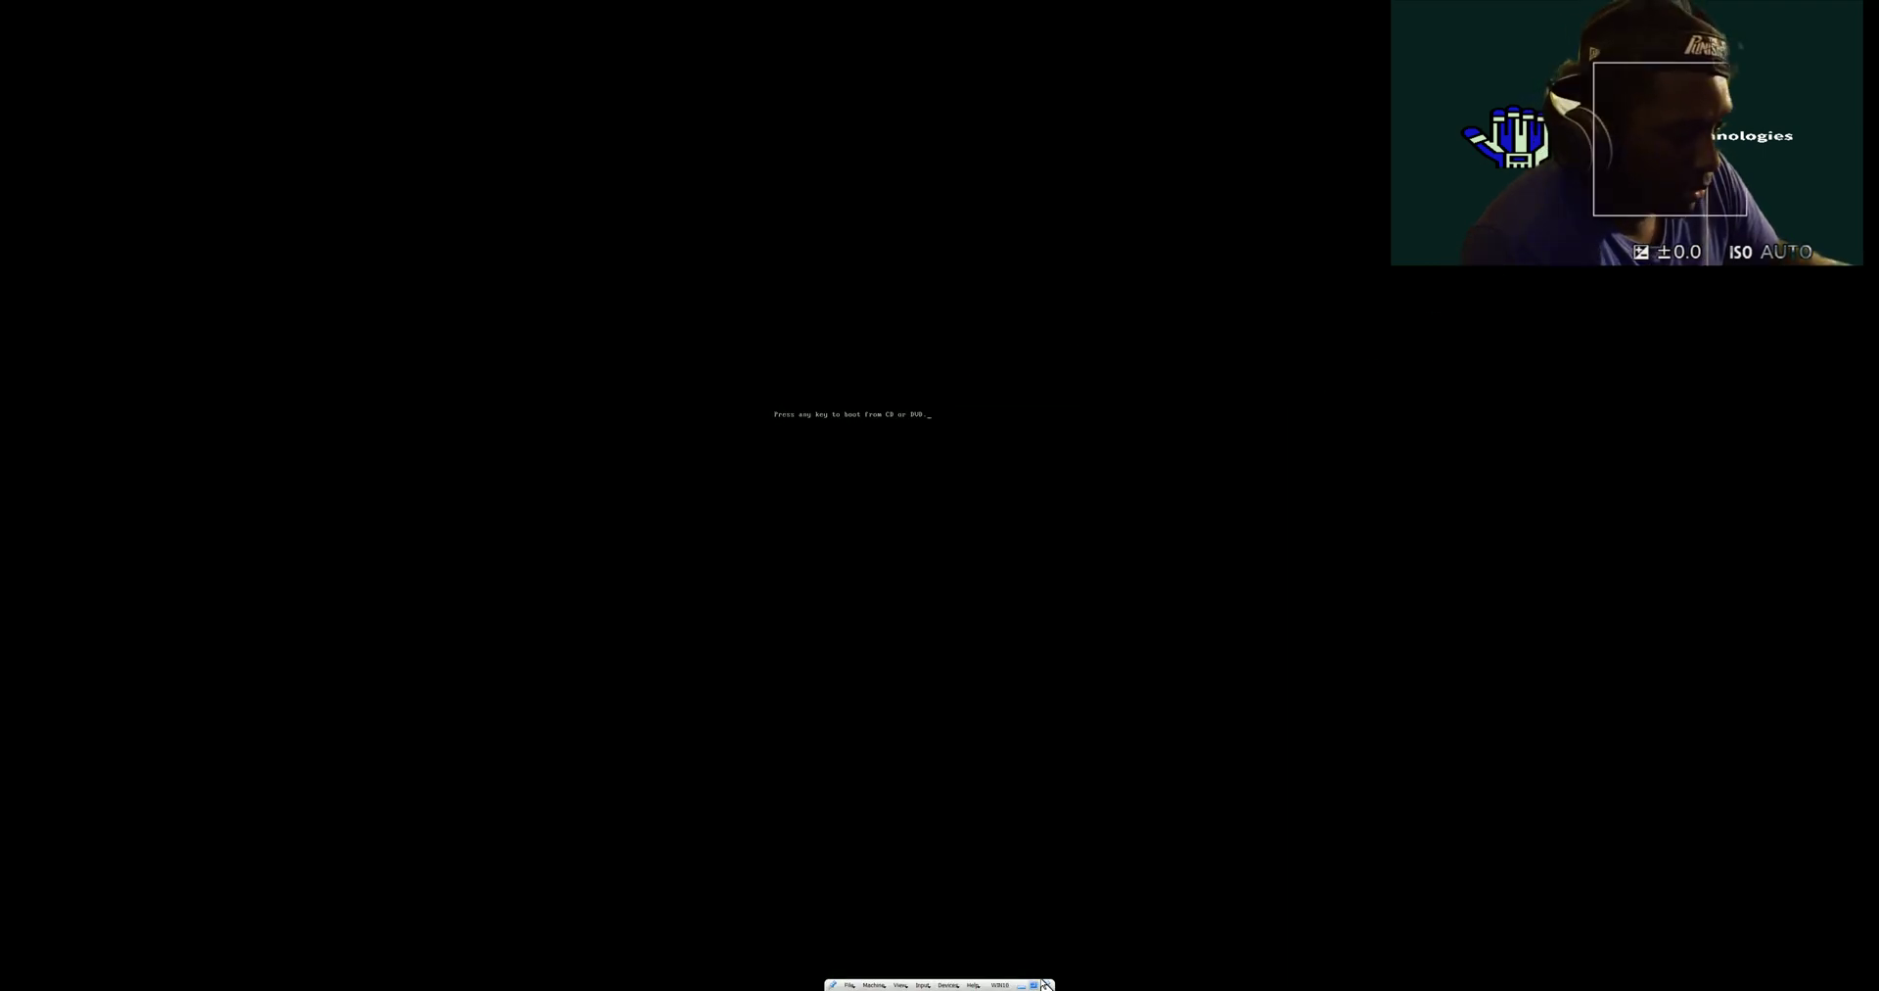
{"action": "left_click", "coordinate": [1031, 986]}
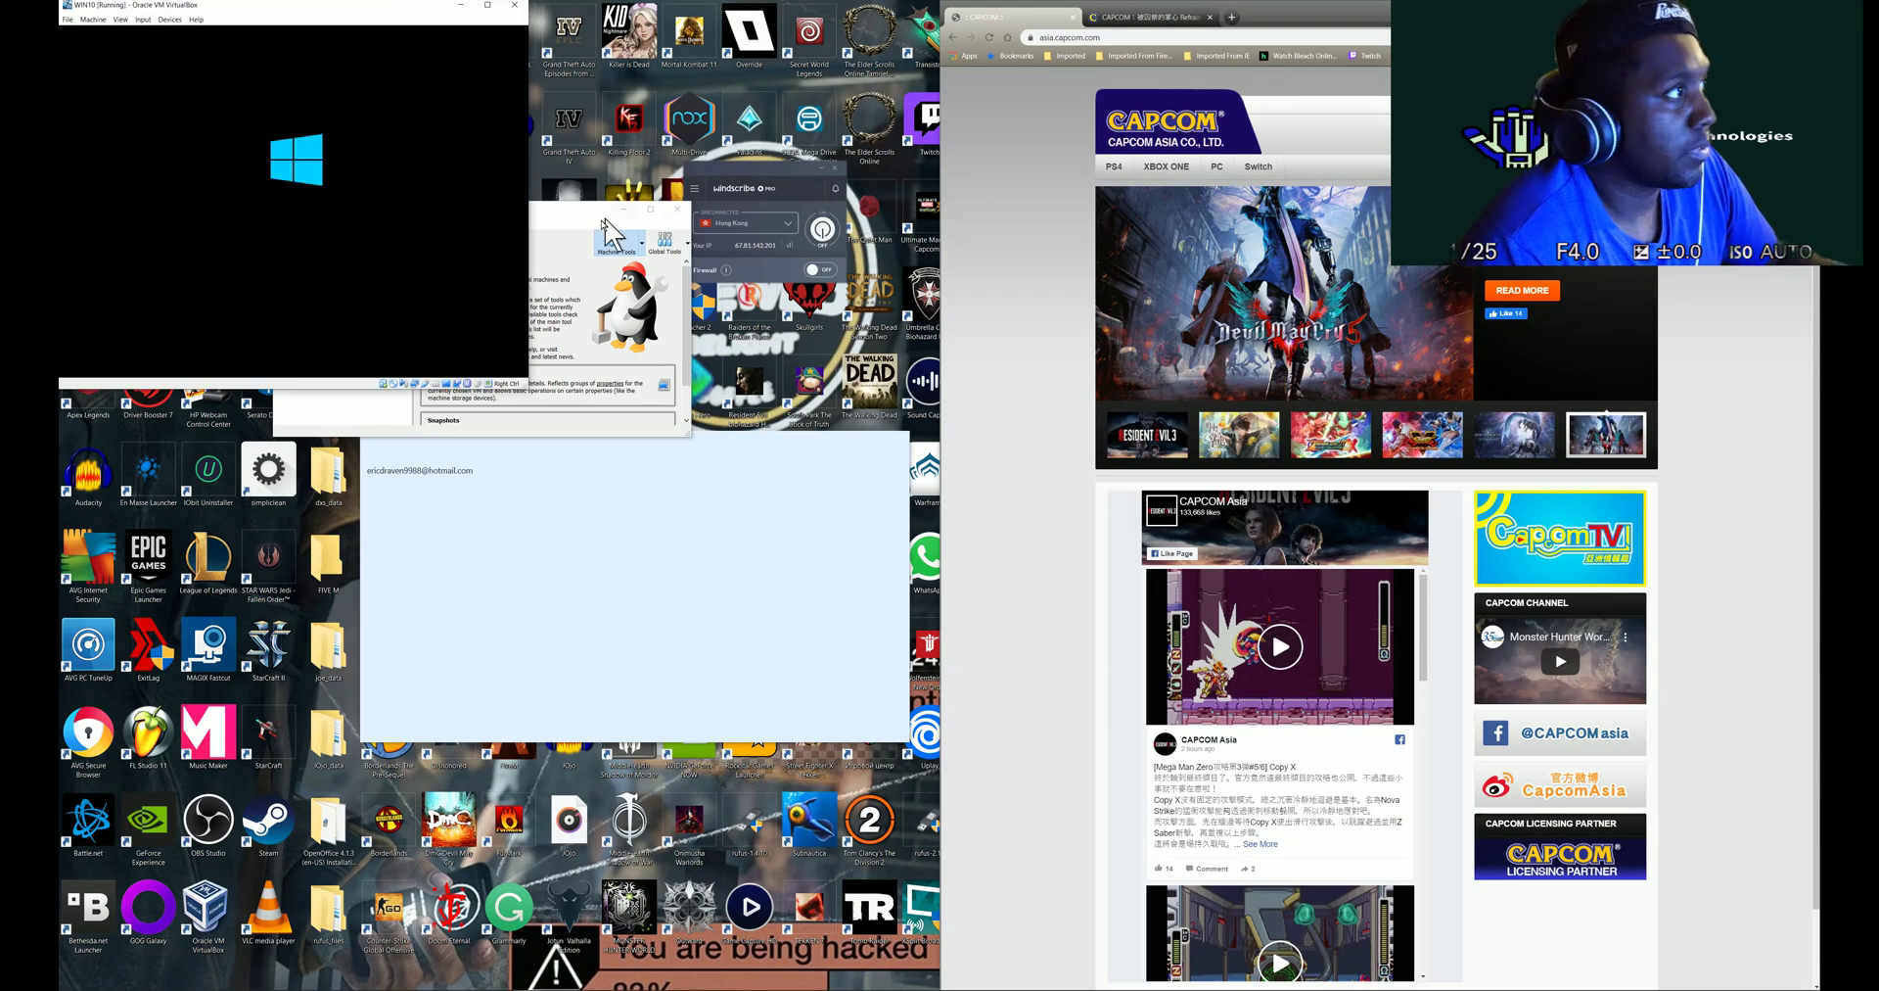
{"action": "left_click_drag", "start_coordinate": [588, 217], "coordinate": [1068, 259]}
- Start the Windows 7 virtual machine and restore it to a small window, moved right
{"action": "left_click", "coordinate": [835, 311]}
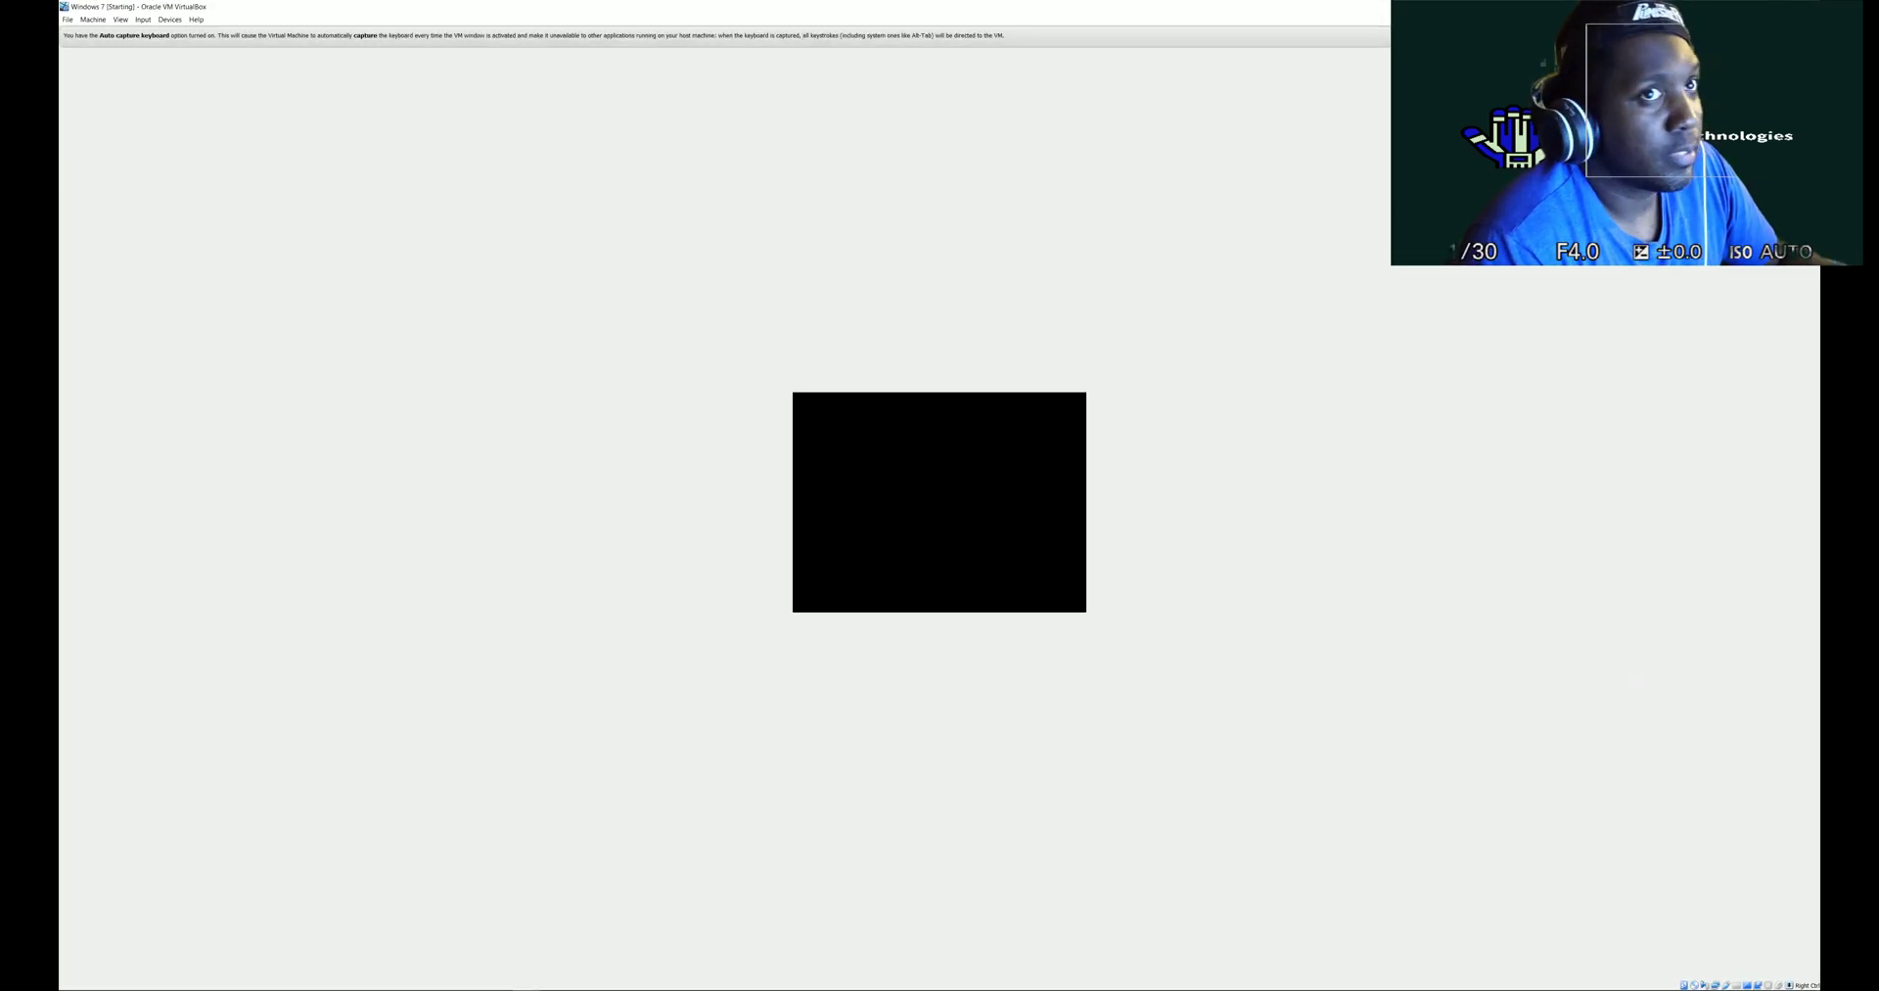
{"action": "left_click", "coordinate": [1779, 6]}
{"action": "left_click_drag", "start_coordinate": [224, 9], "coordinate": [633, 19]}
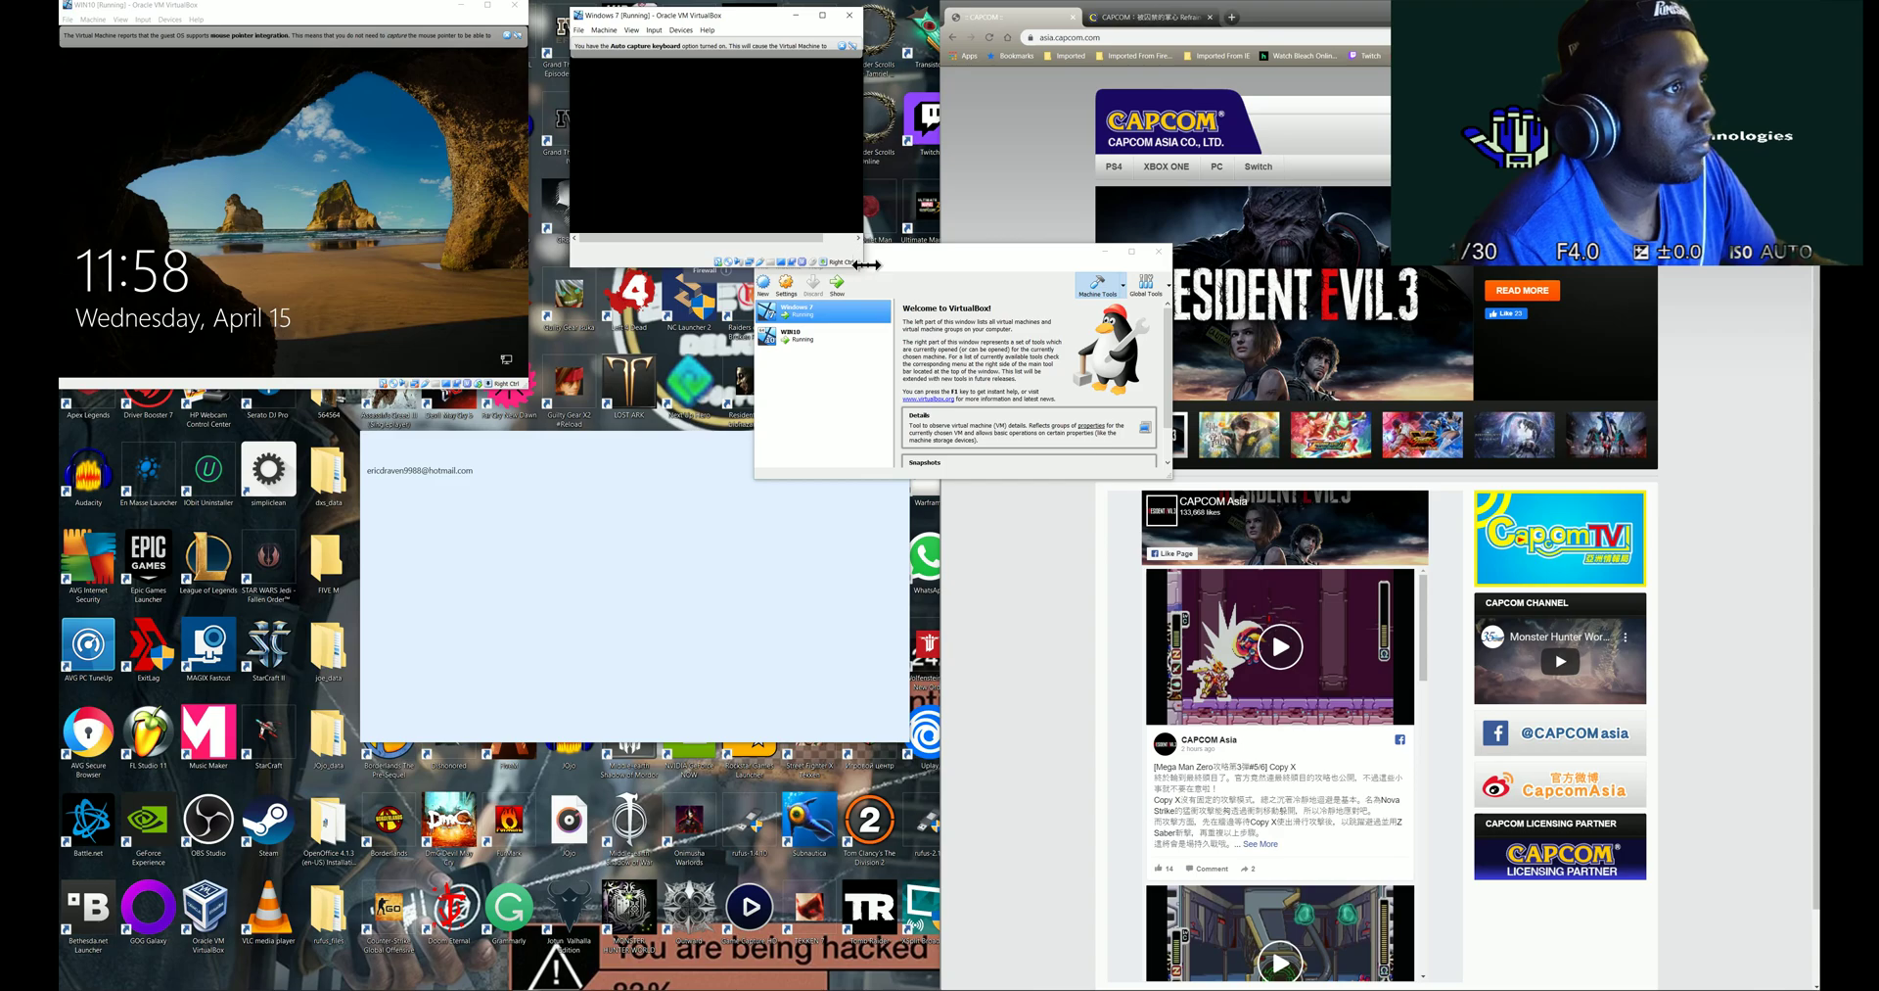
{"action": "left_click", "coordinate": [875, 282]}
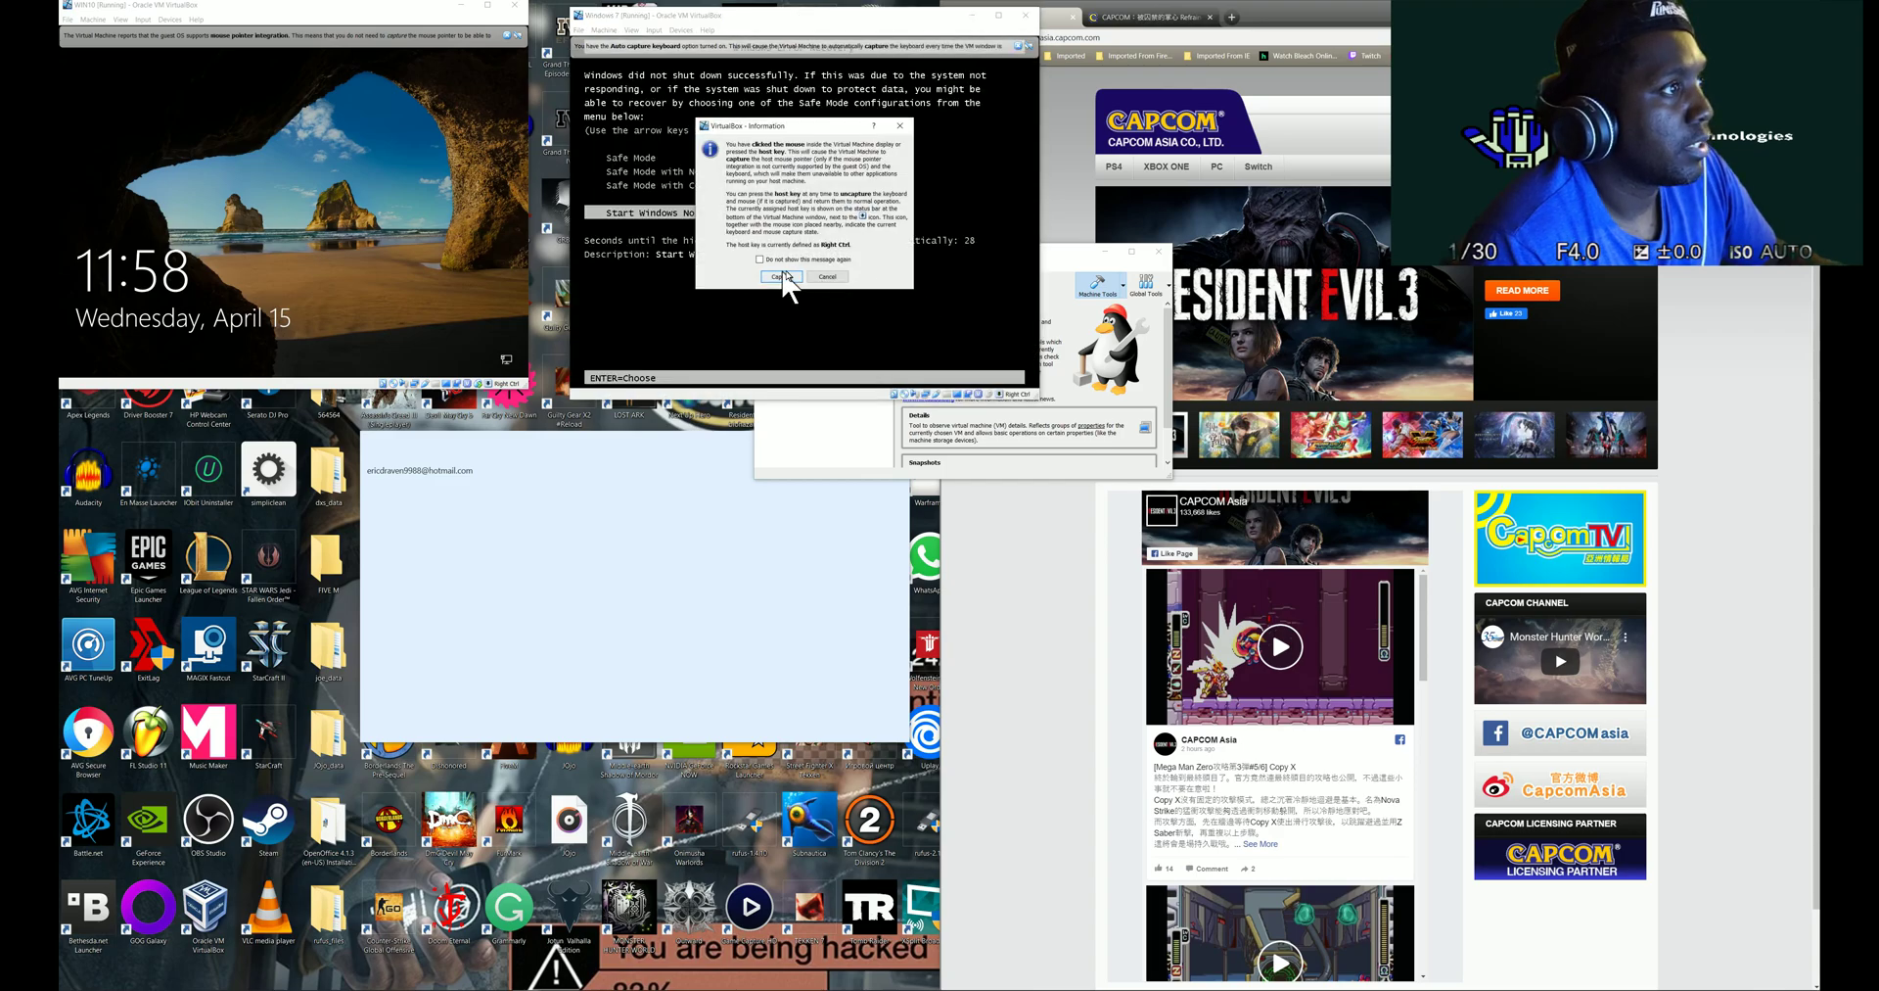
{"action": "left_click", "coordinate": [782, 276]}
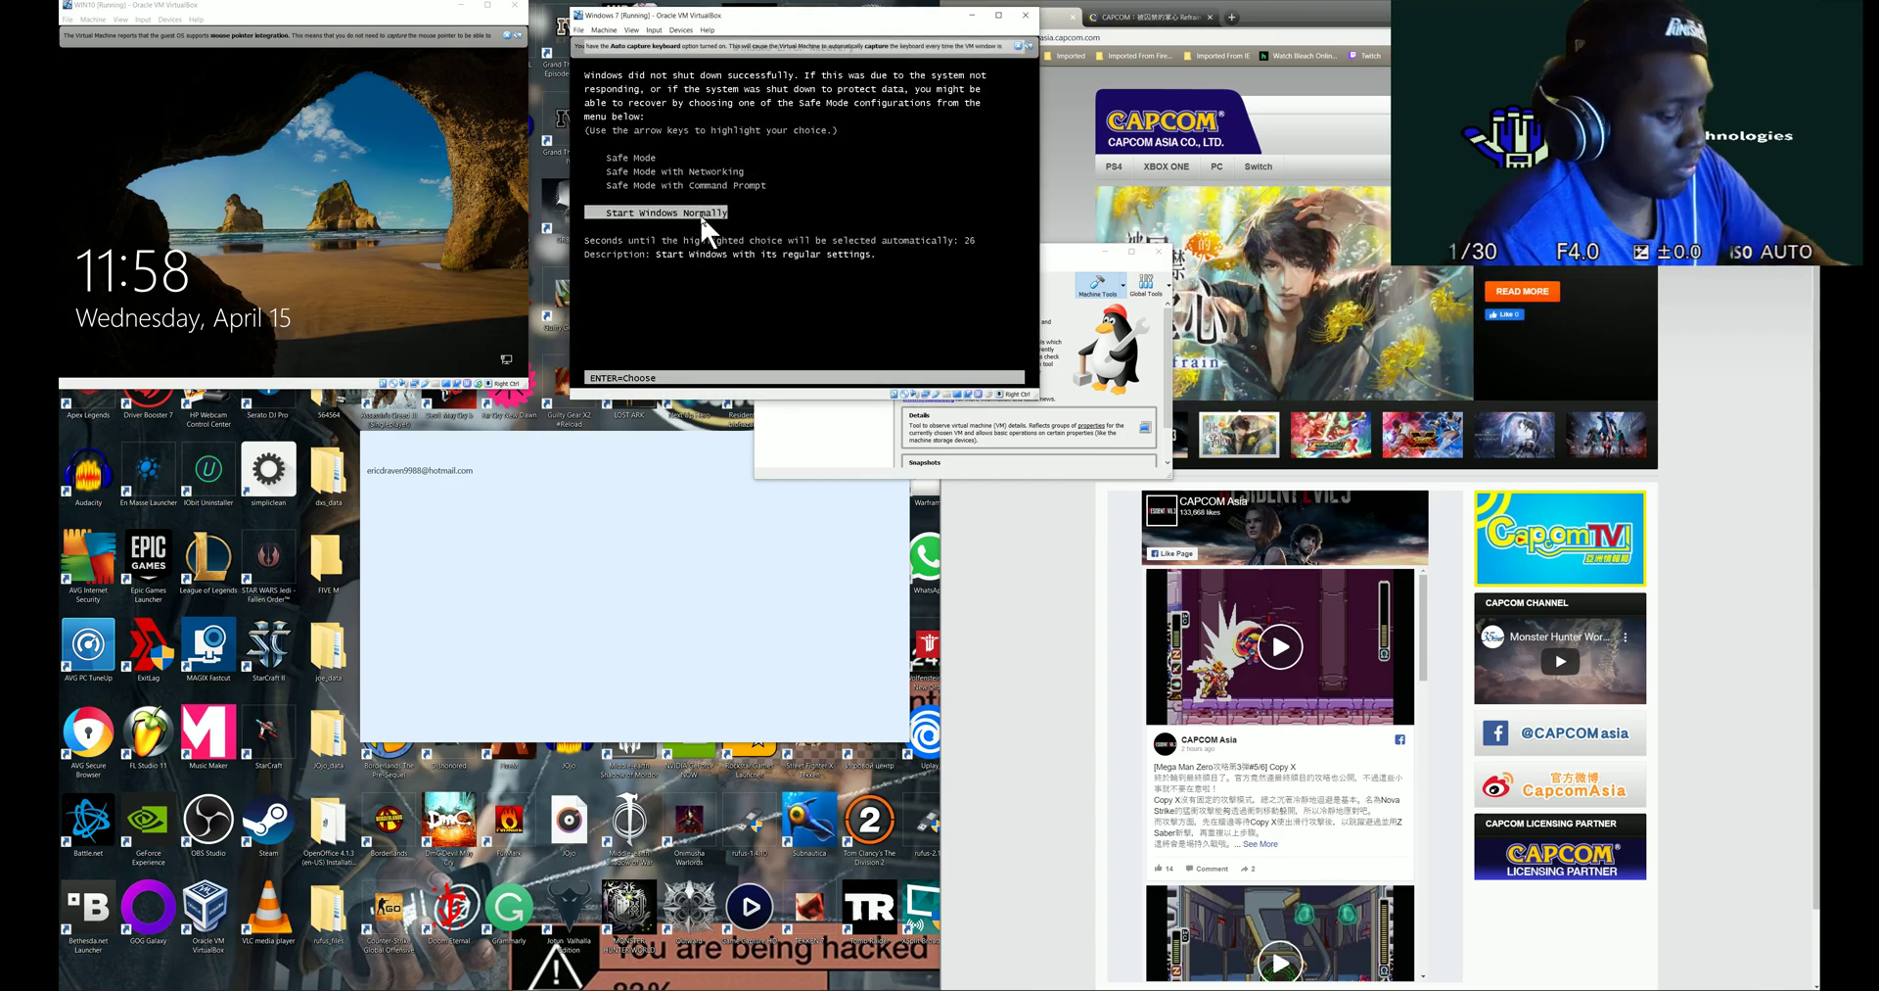
{"action": "key", "text": "Return"}
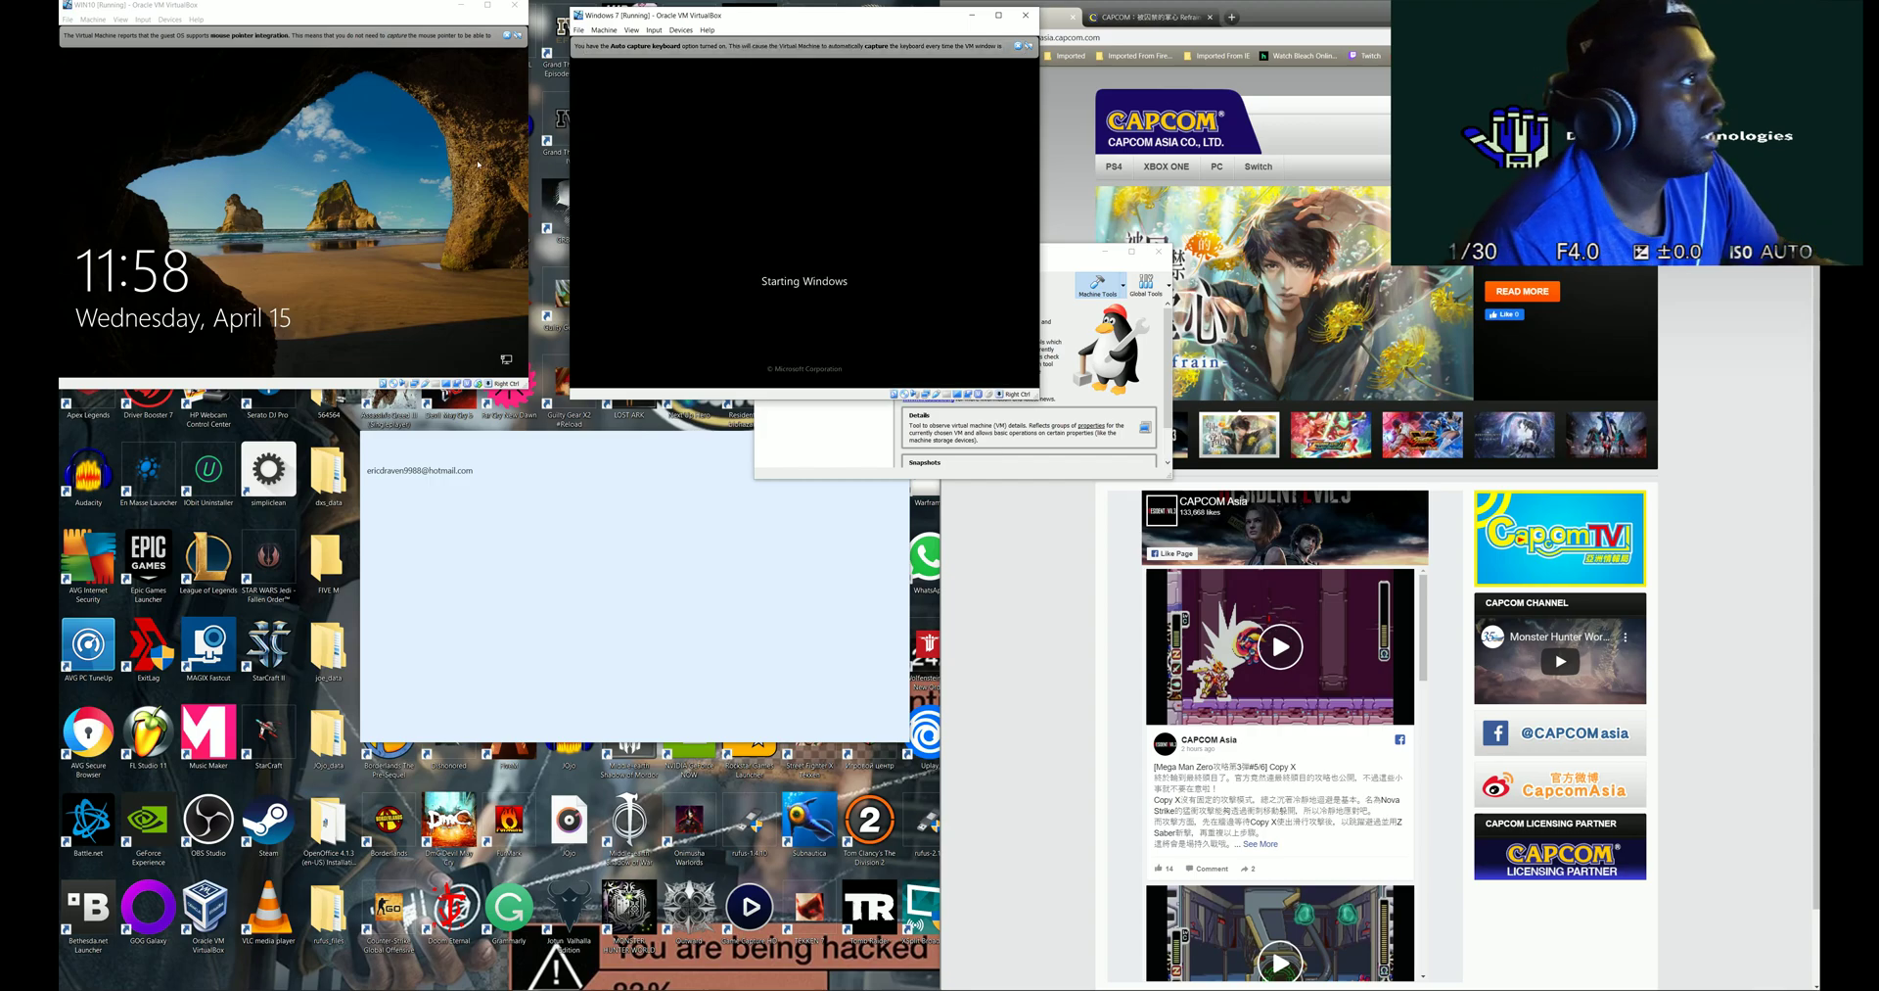
{"action": "left_click_drag", "start_coordinate": [632, 18], "coordinate": [593, 13]}
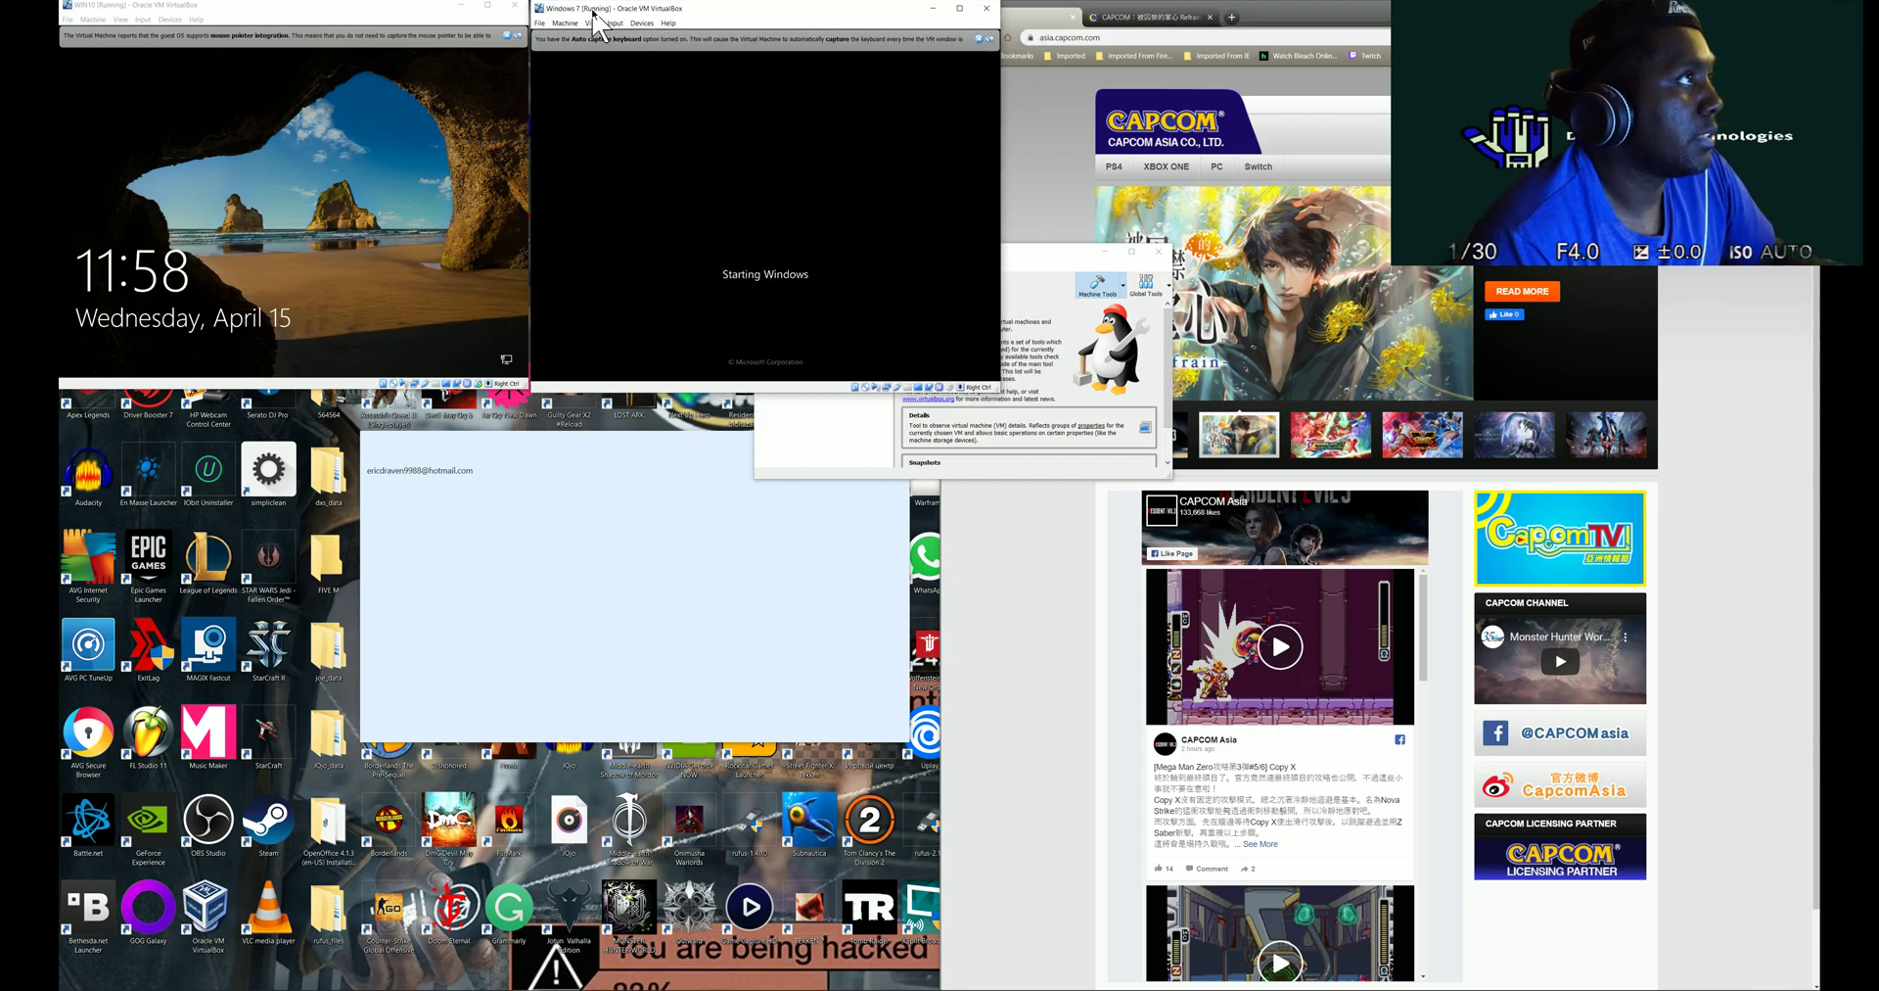
{"action": "left_click_drag", "start_coordinate": [999, 390], "coordinate": [1013, 396]}
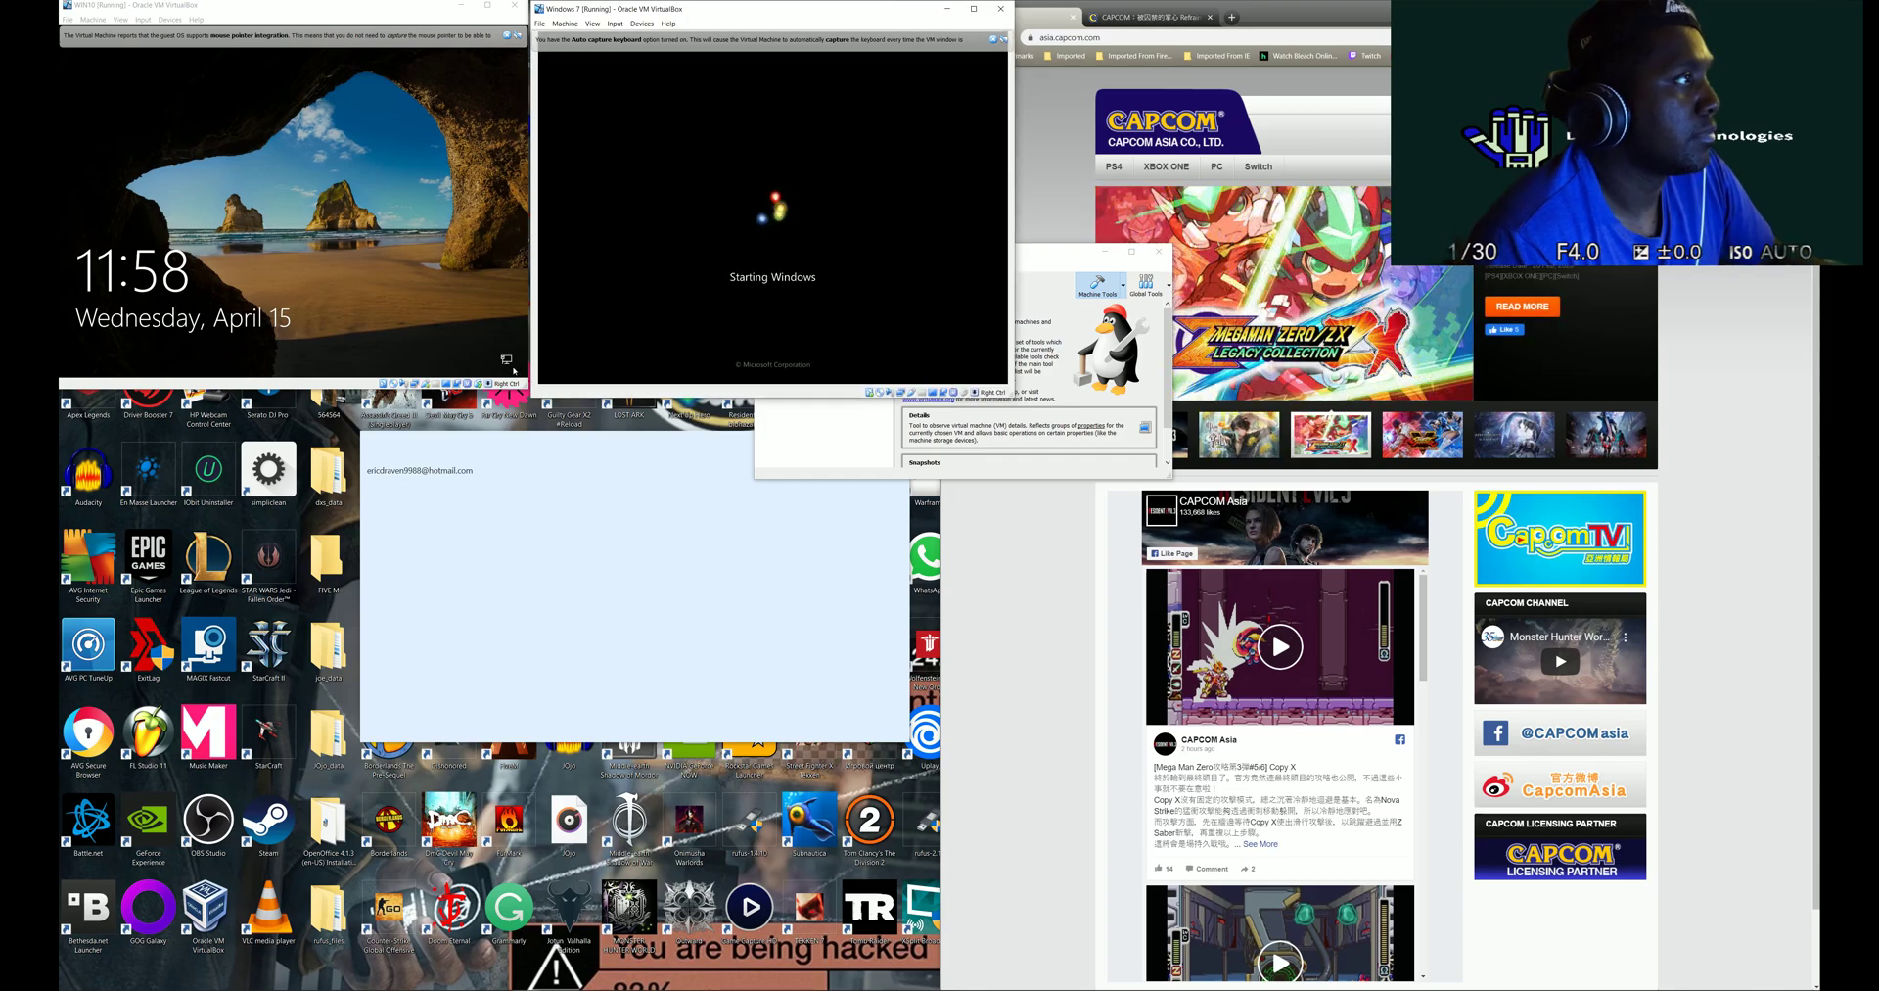
{"action": "left_click", "coordinate": [373, 298]}
{"action": "type", "text": "••"}
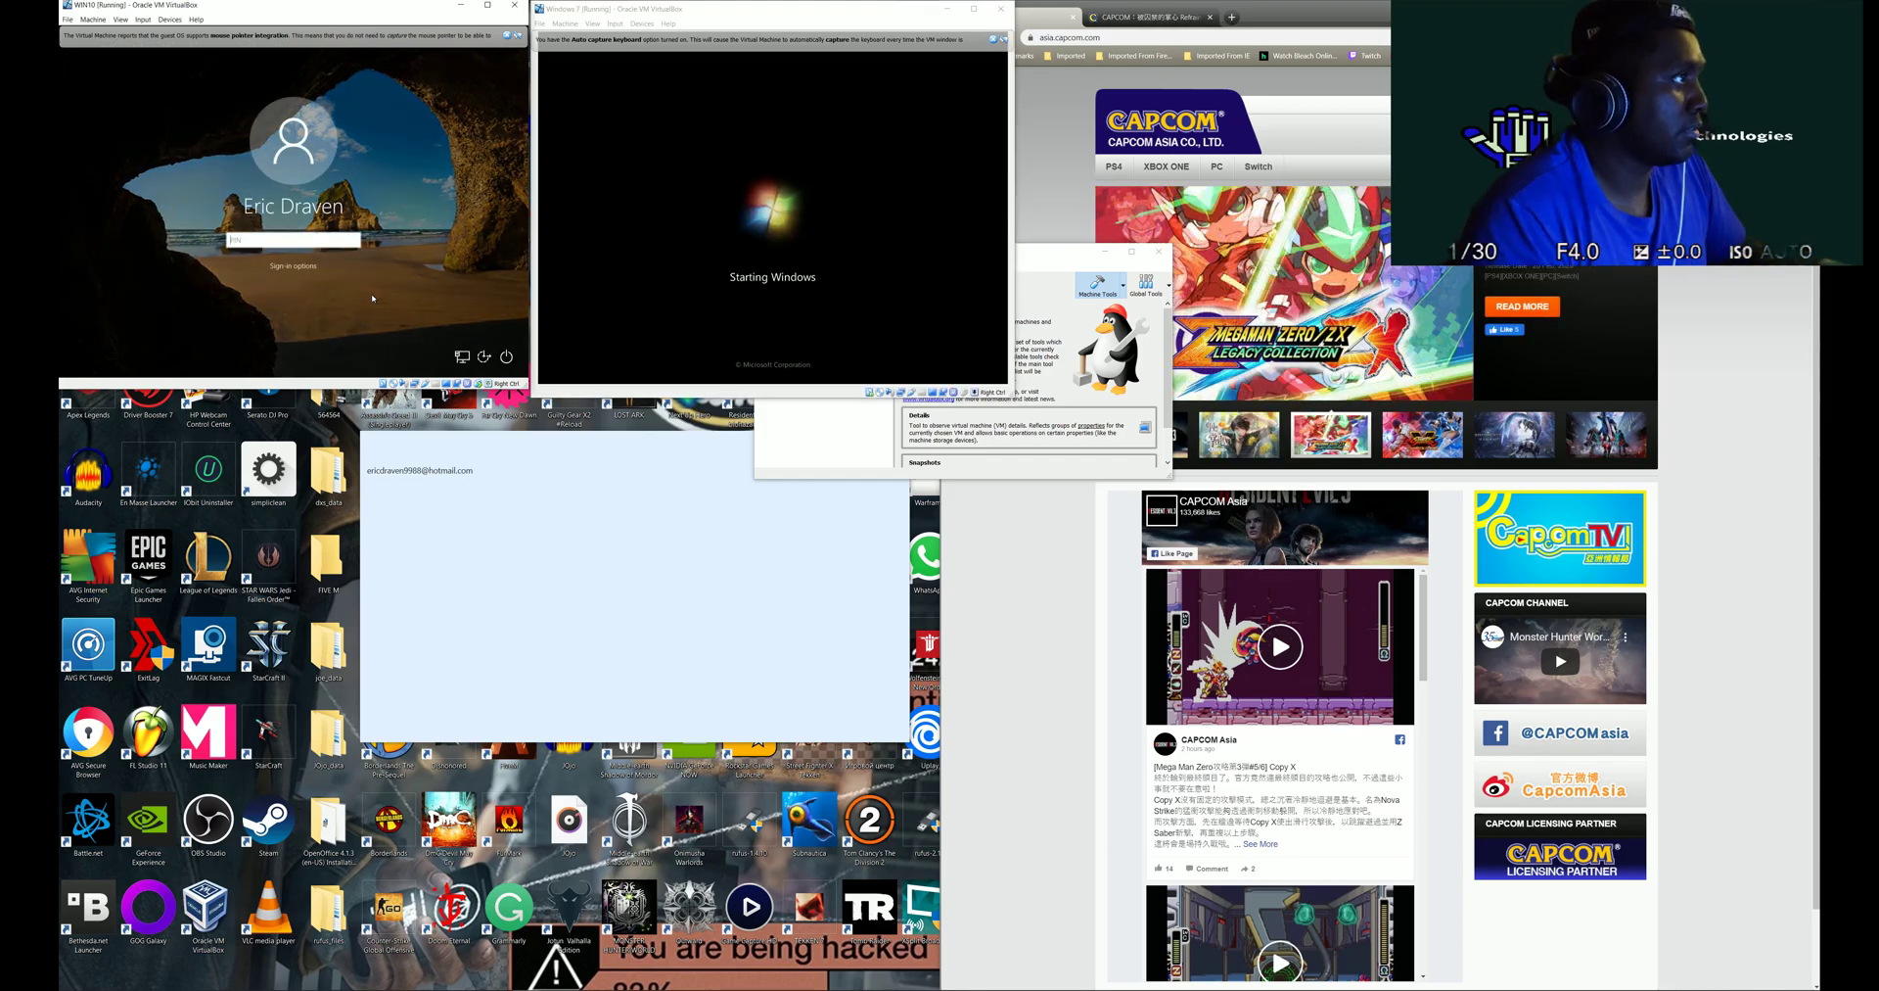
{"action": "type", "text": "••"}
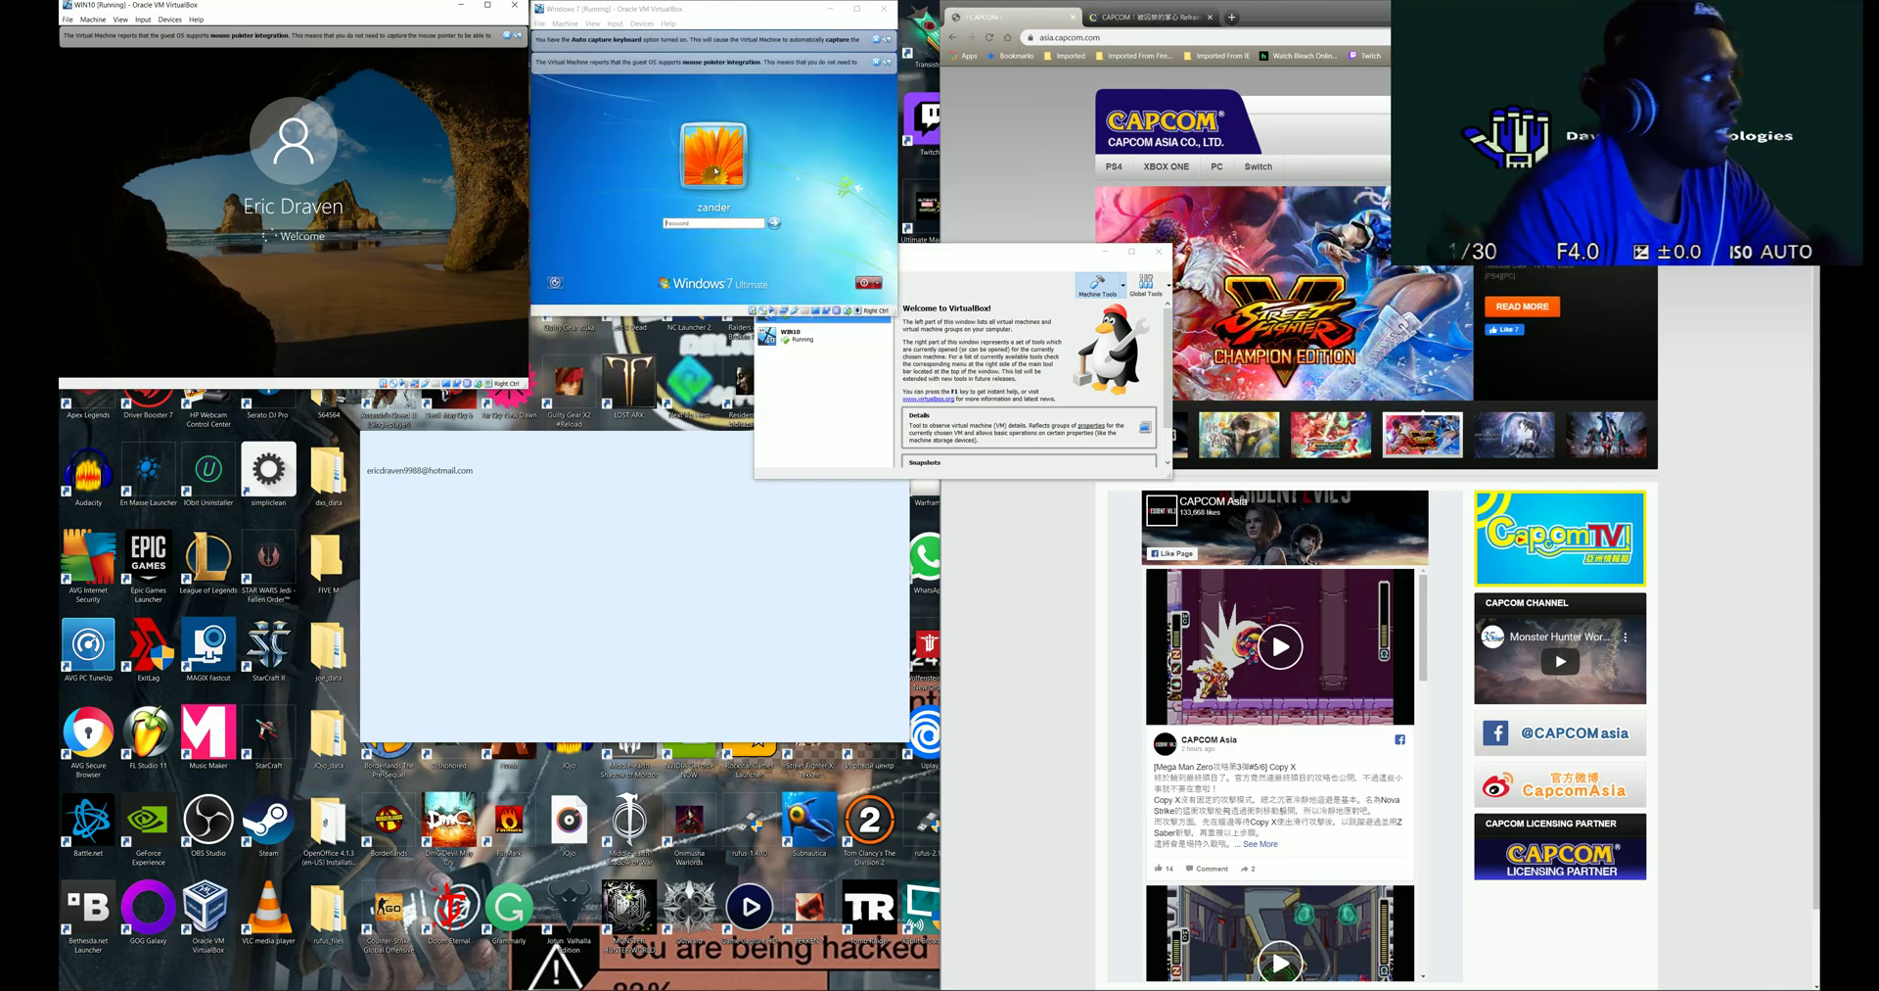
{"action": "left_click", "coordinate": [736, 224]}
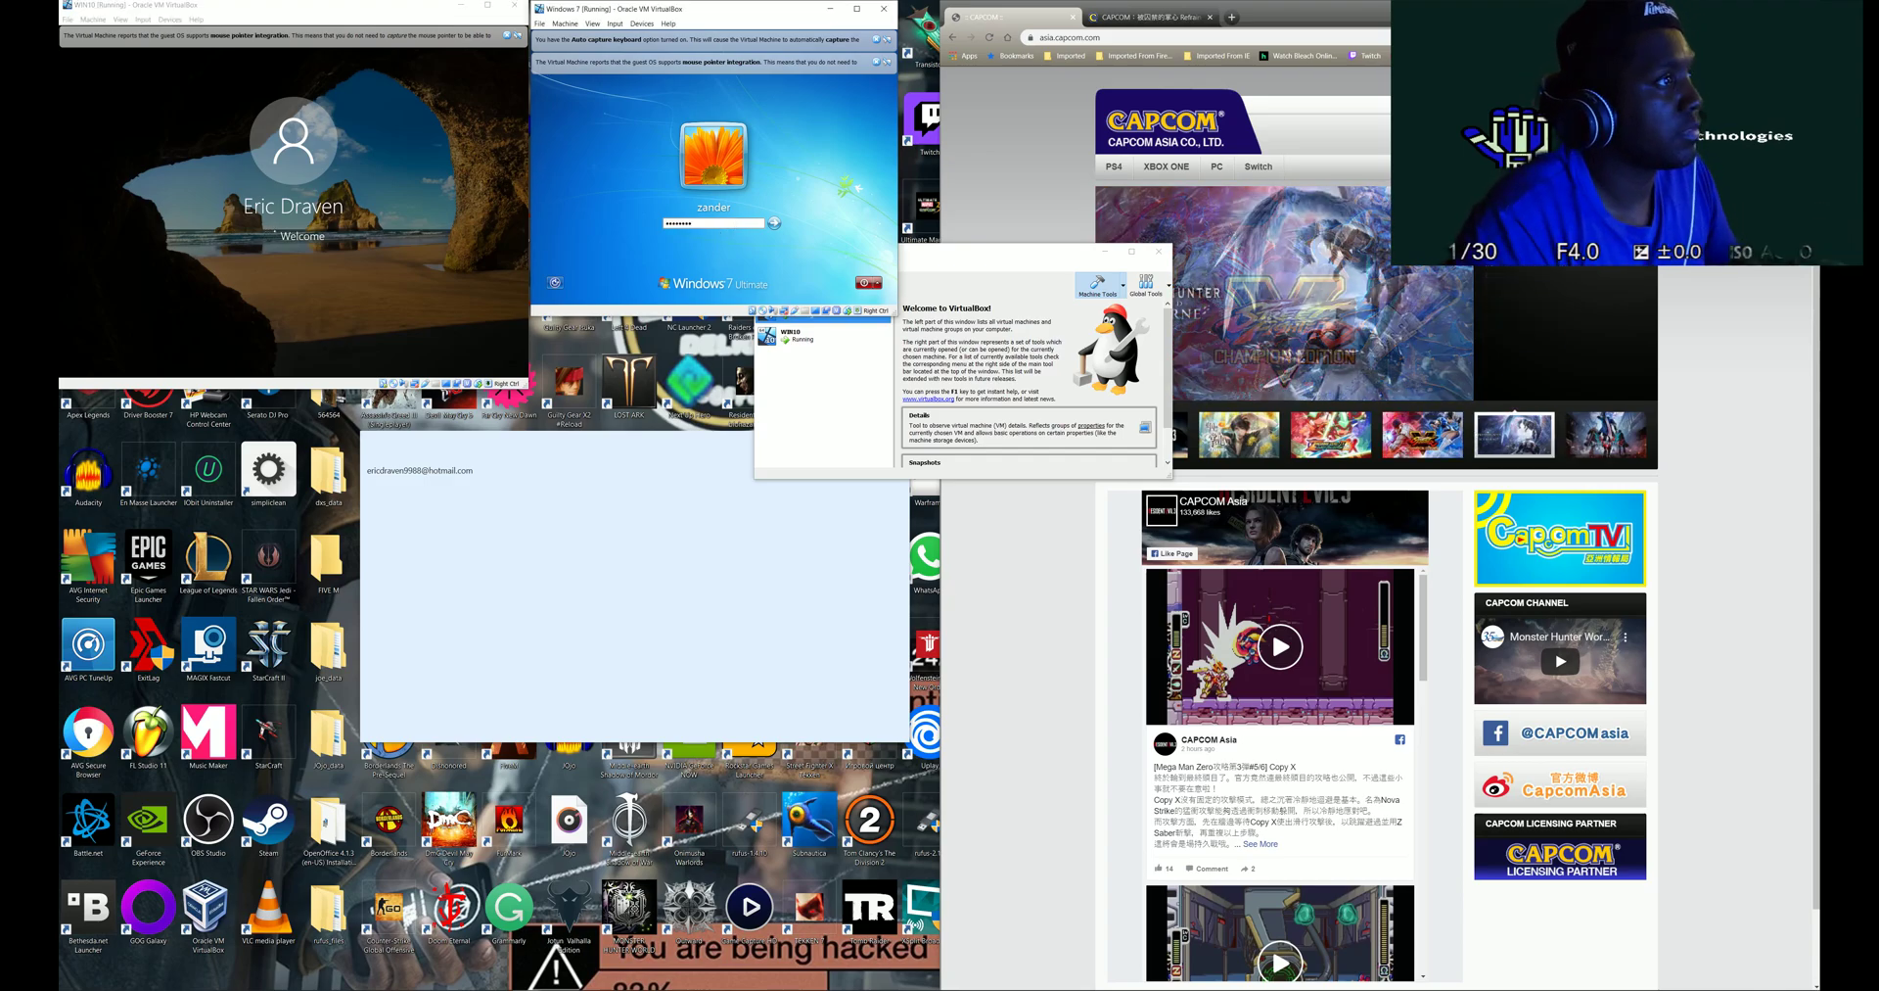
{"action": "key", "text": "Return"}
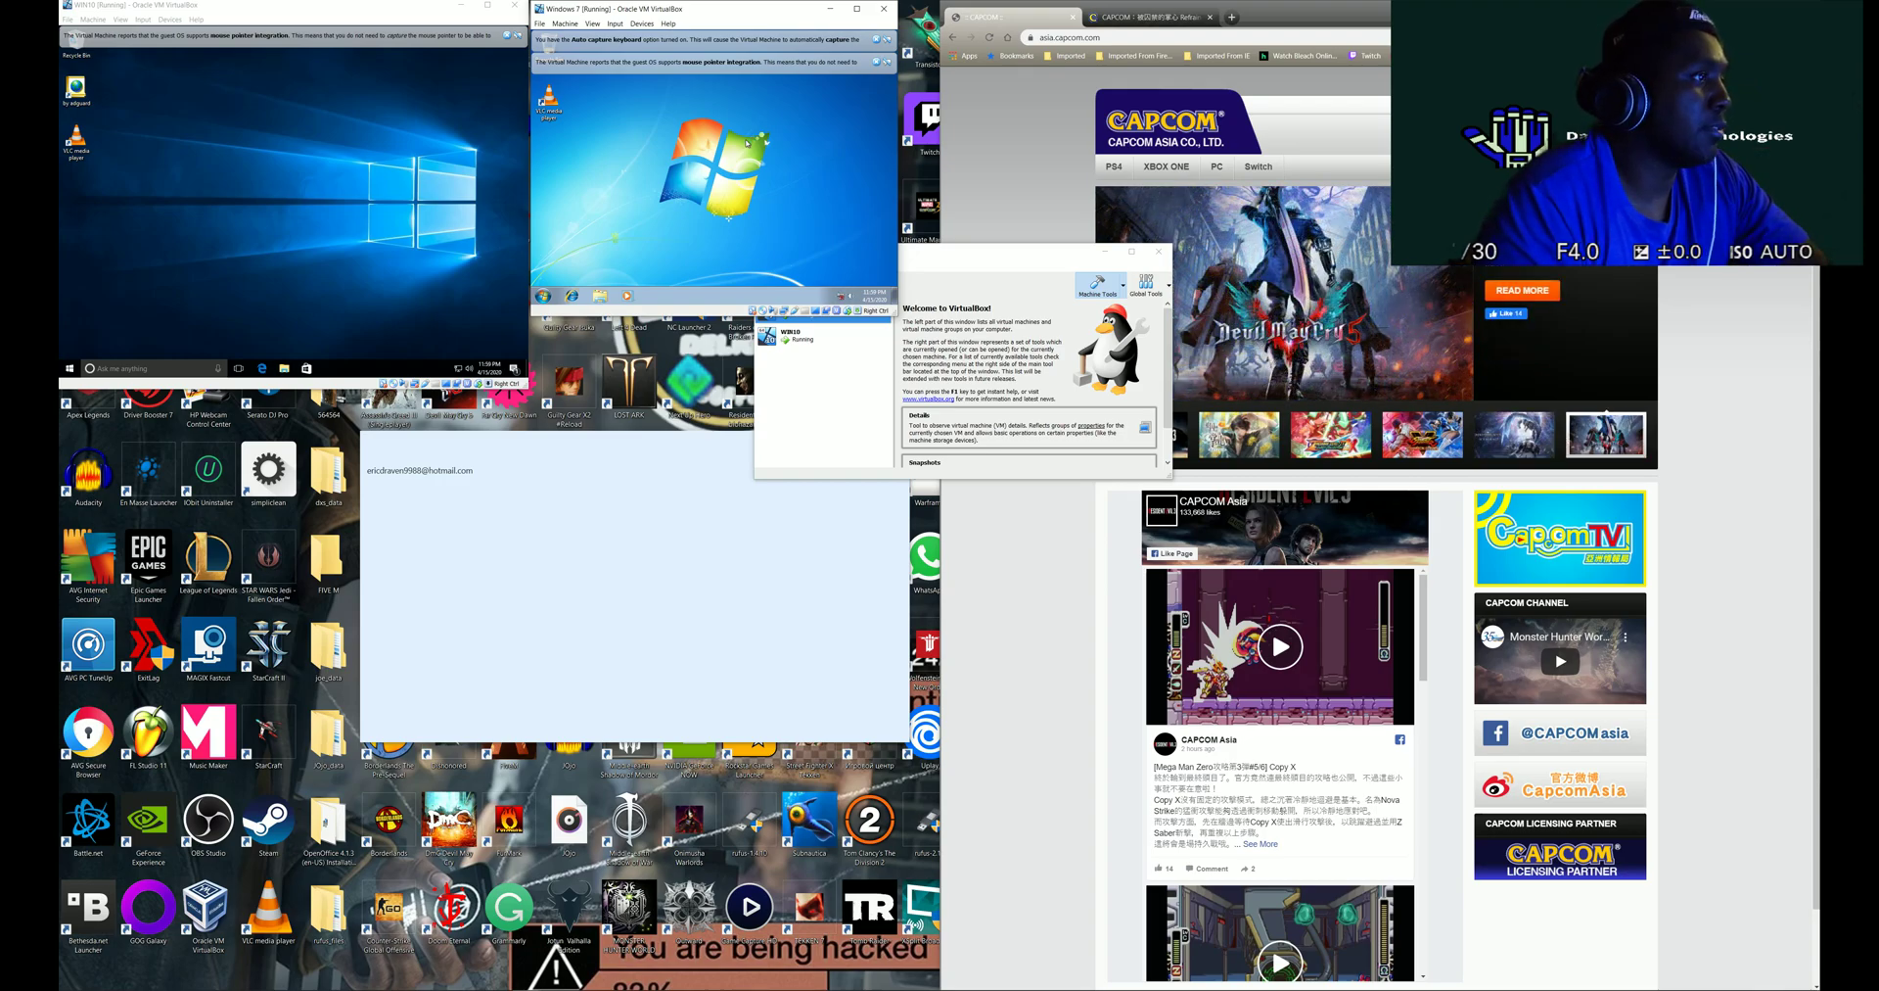
- Move the Windows 7 VM window down and close its Windows 7 (G:) drive window
{"action": "mouse_move", "coordinate": [784, 23]}
{"action": "left_mouse_down"}
{"action": "mouse_move", "coordinate": [801, 68]}
{"action": "mouse_move", "coordinate": [781, 23]}
{"action": "left_mouse_up"}
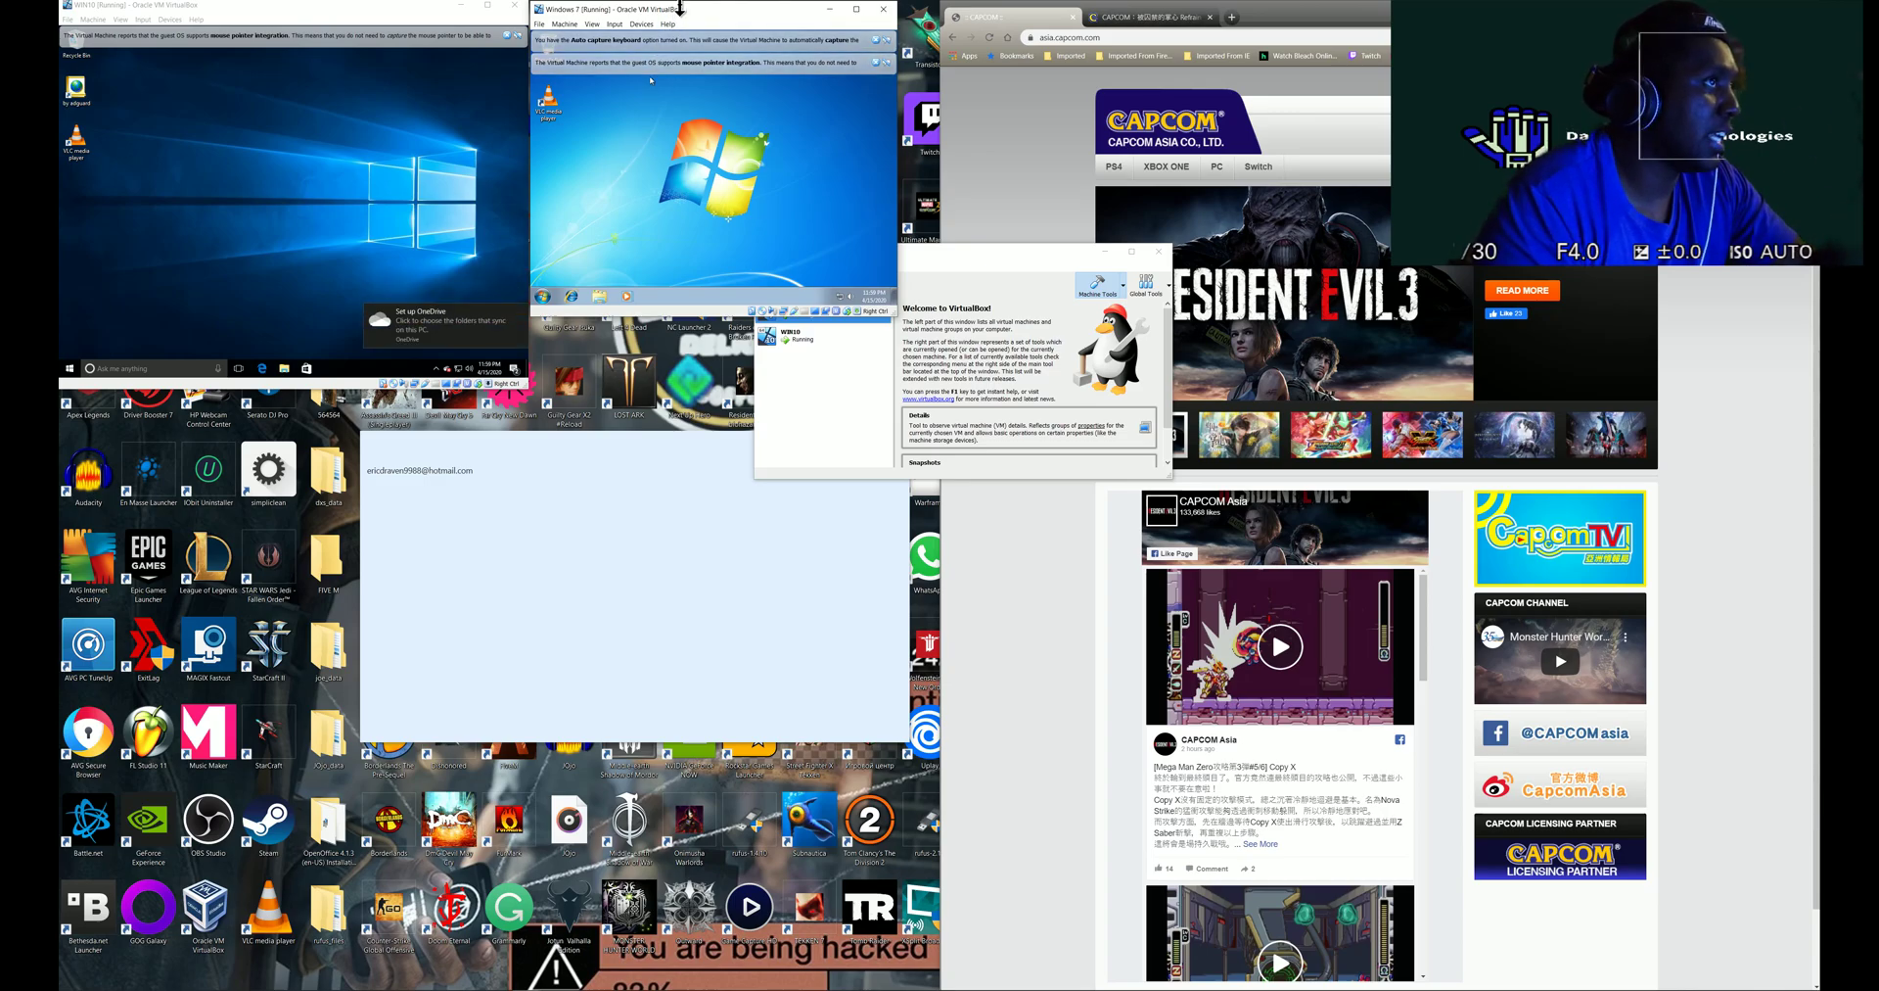
{"action": "left_click_drag", "start_coordinate": [681, 12], "coordinate": [750, 77]}
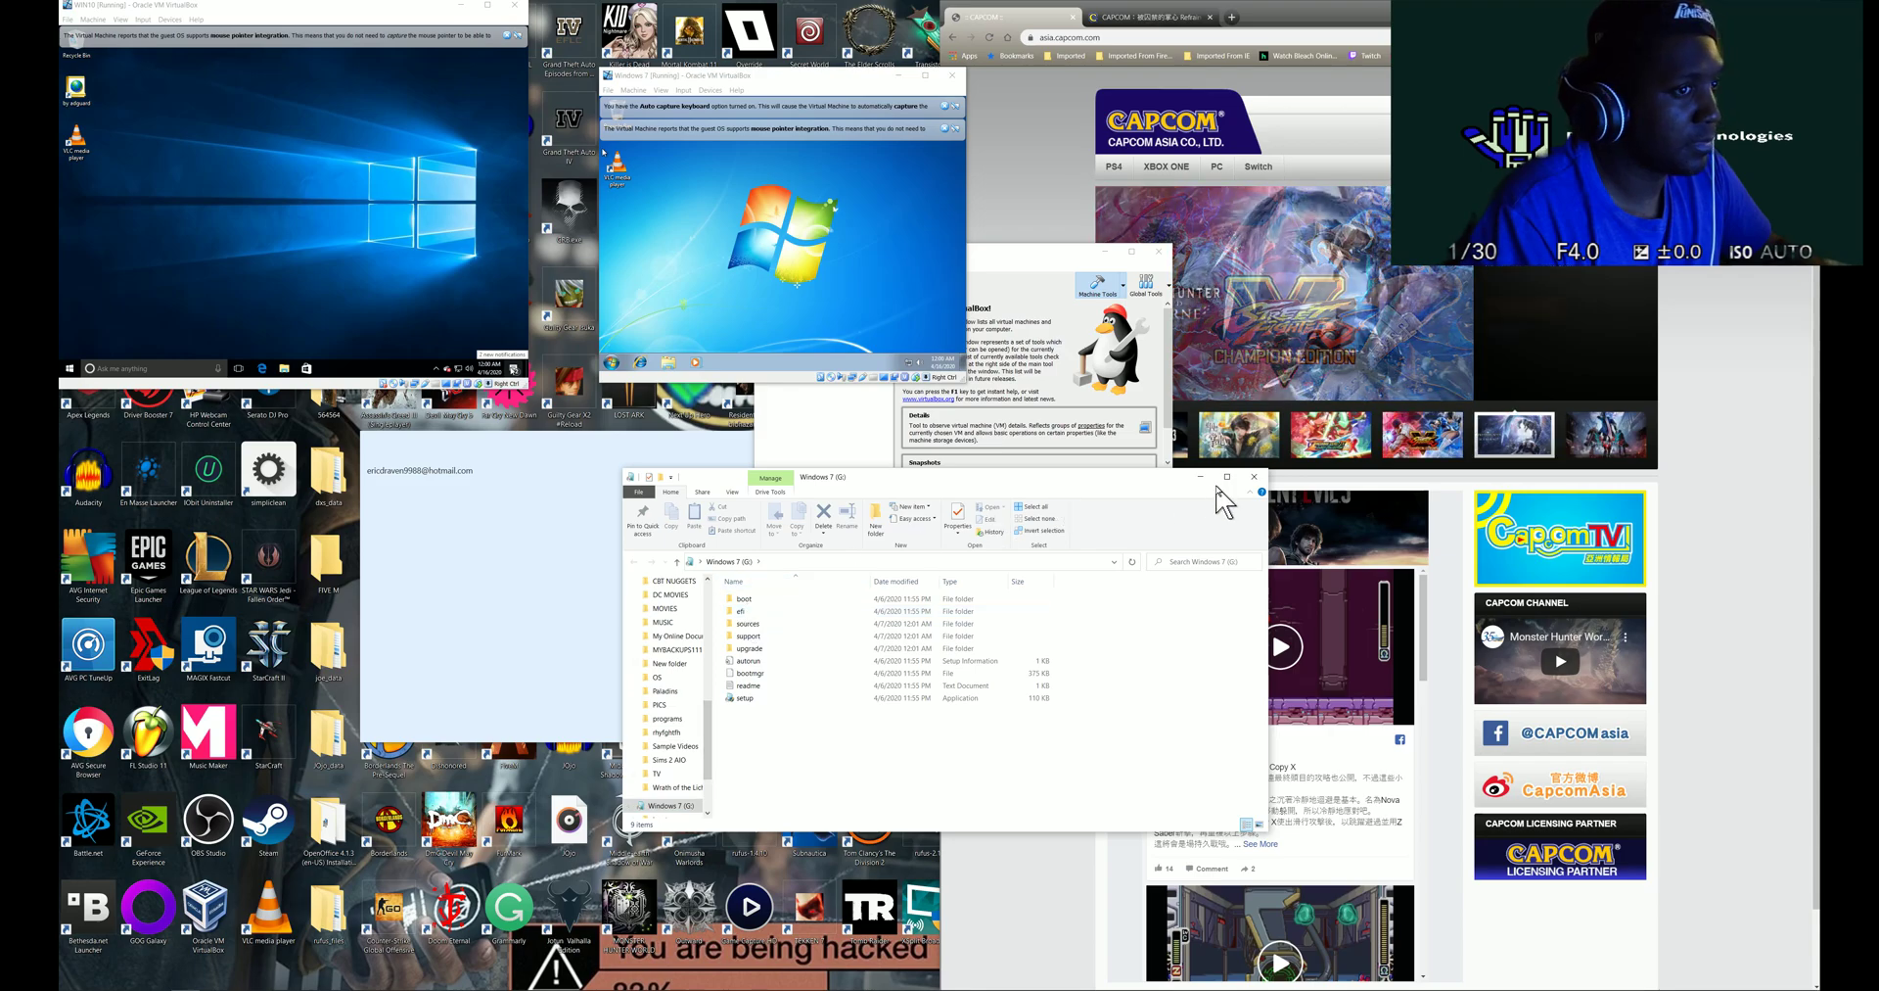
{"action": "left_click", "coordinate": [1254, 477]}
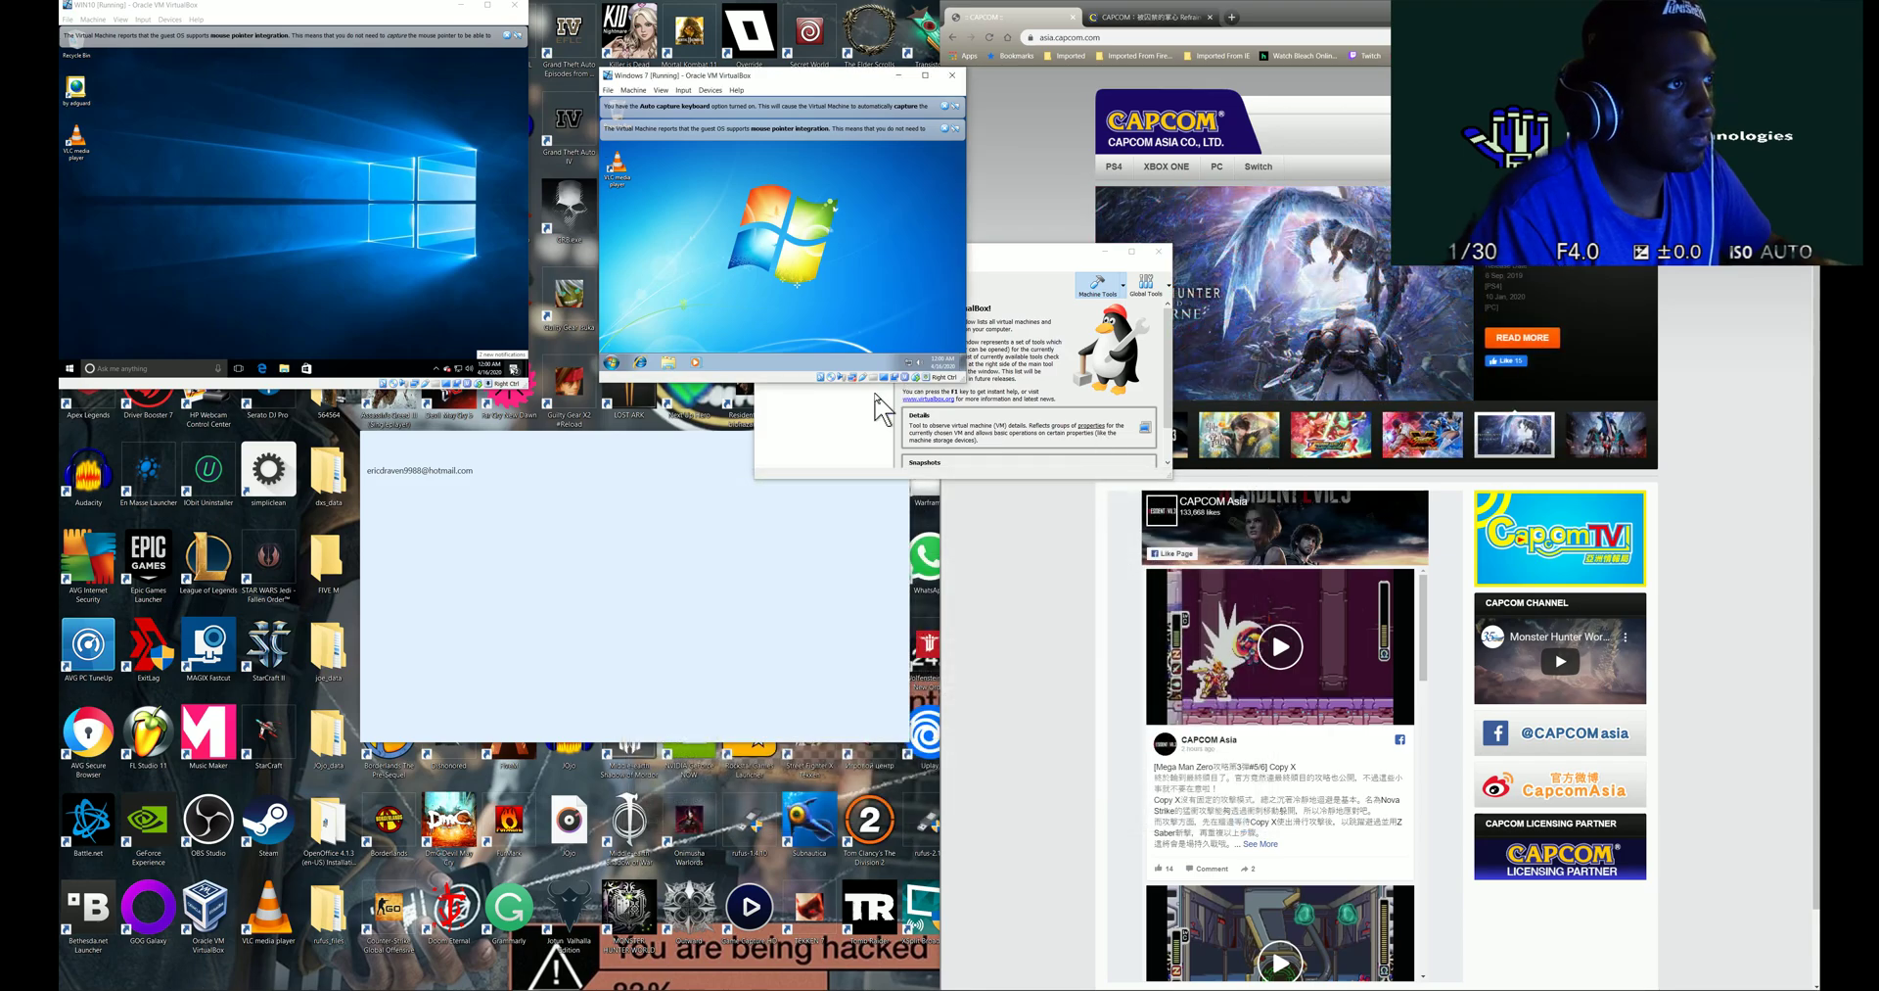
- Choose File > Close... in the Windows 7 virtual machine's window
{"action": "left_click", "coordinate": [633, 90]}
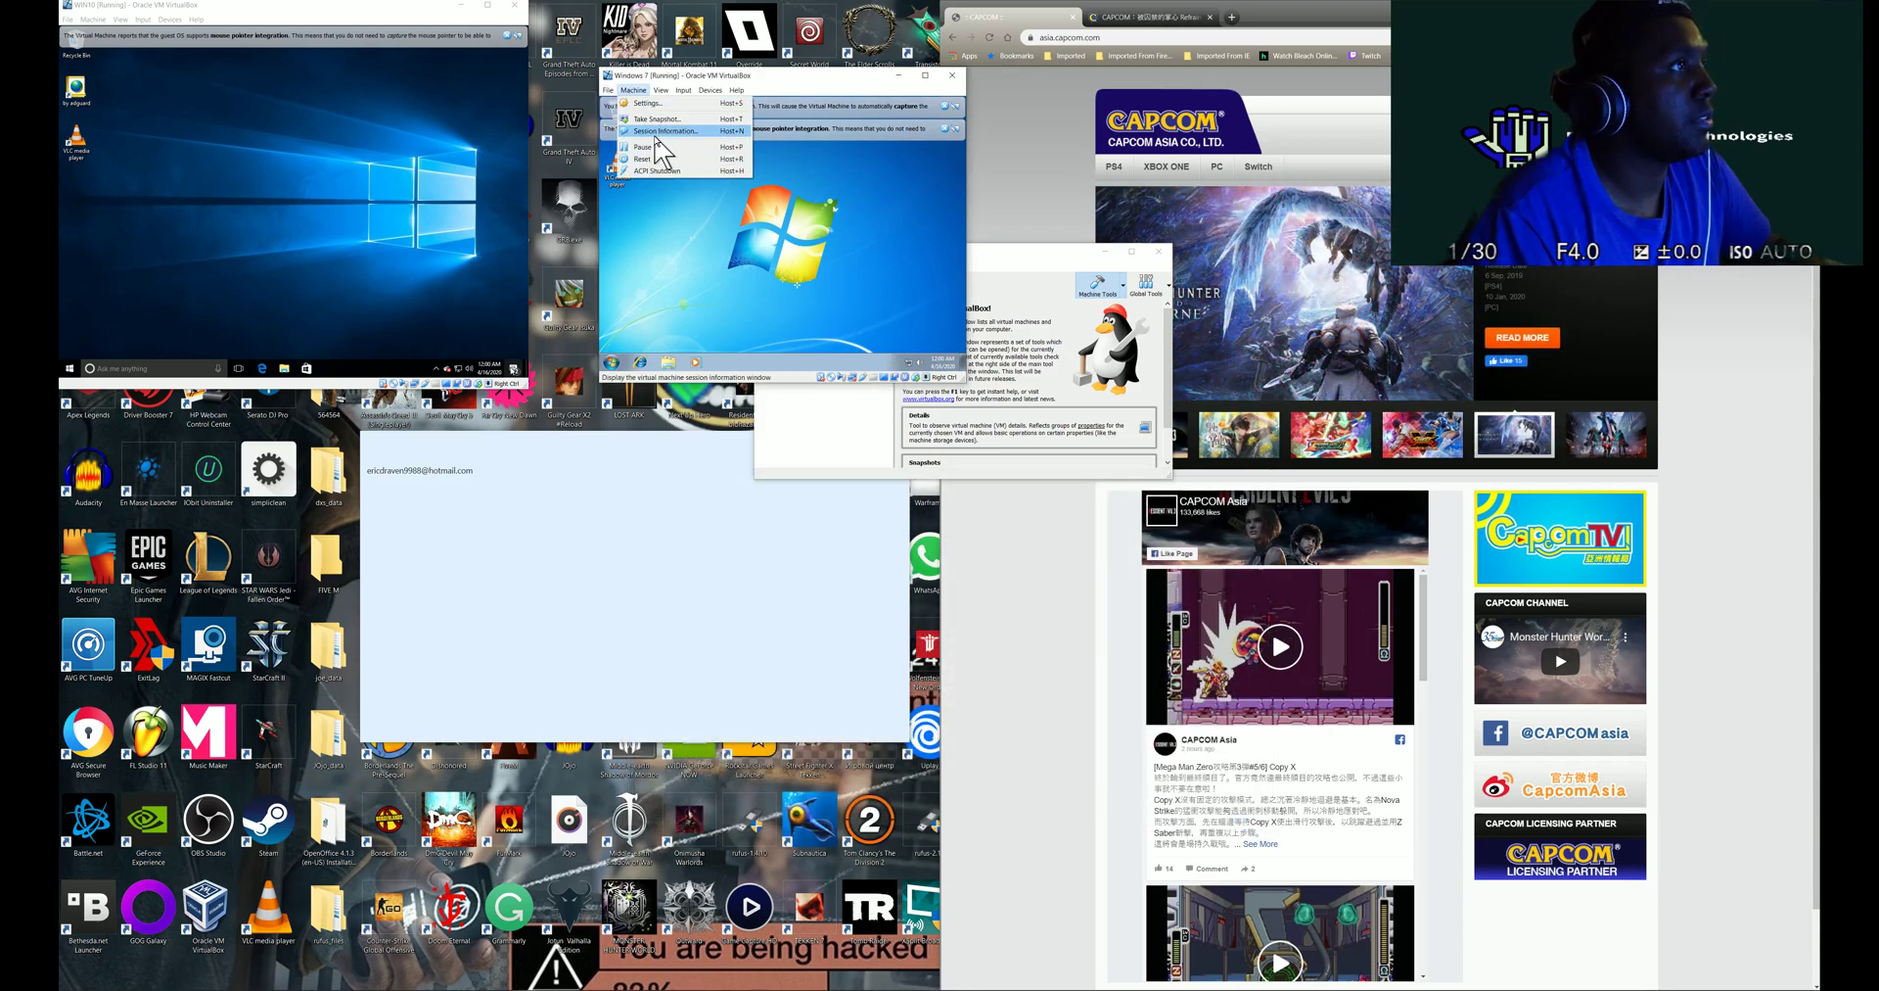
{"action": "mouse_move", "coordinate": [611, 91]}
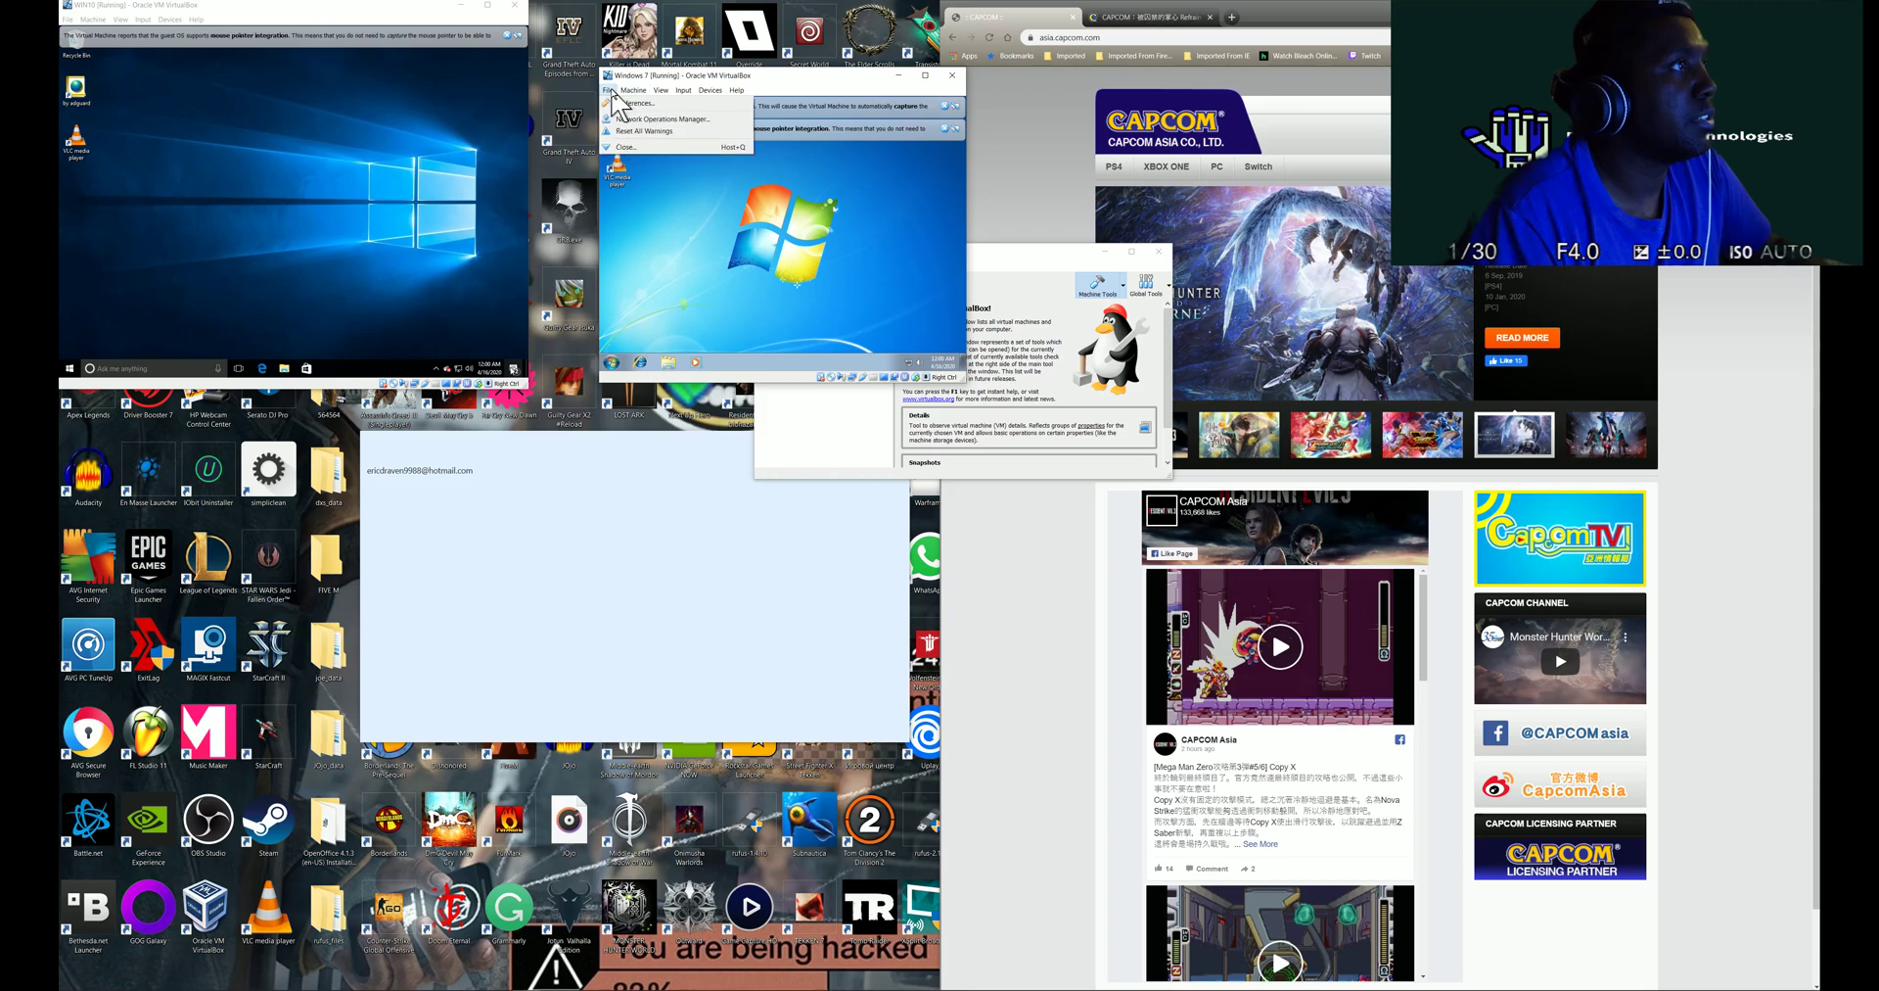
{"action": "left_click", "coordinate": [626, 147]}
- Confirm powering off Windows 7, then power off the WIN10 machine the same way
{"action": "left_click", "coordinate": [736, 258]}
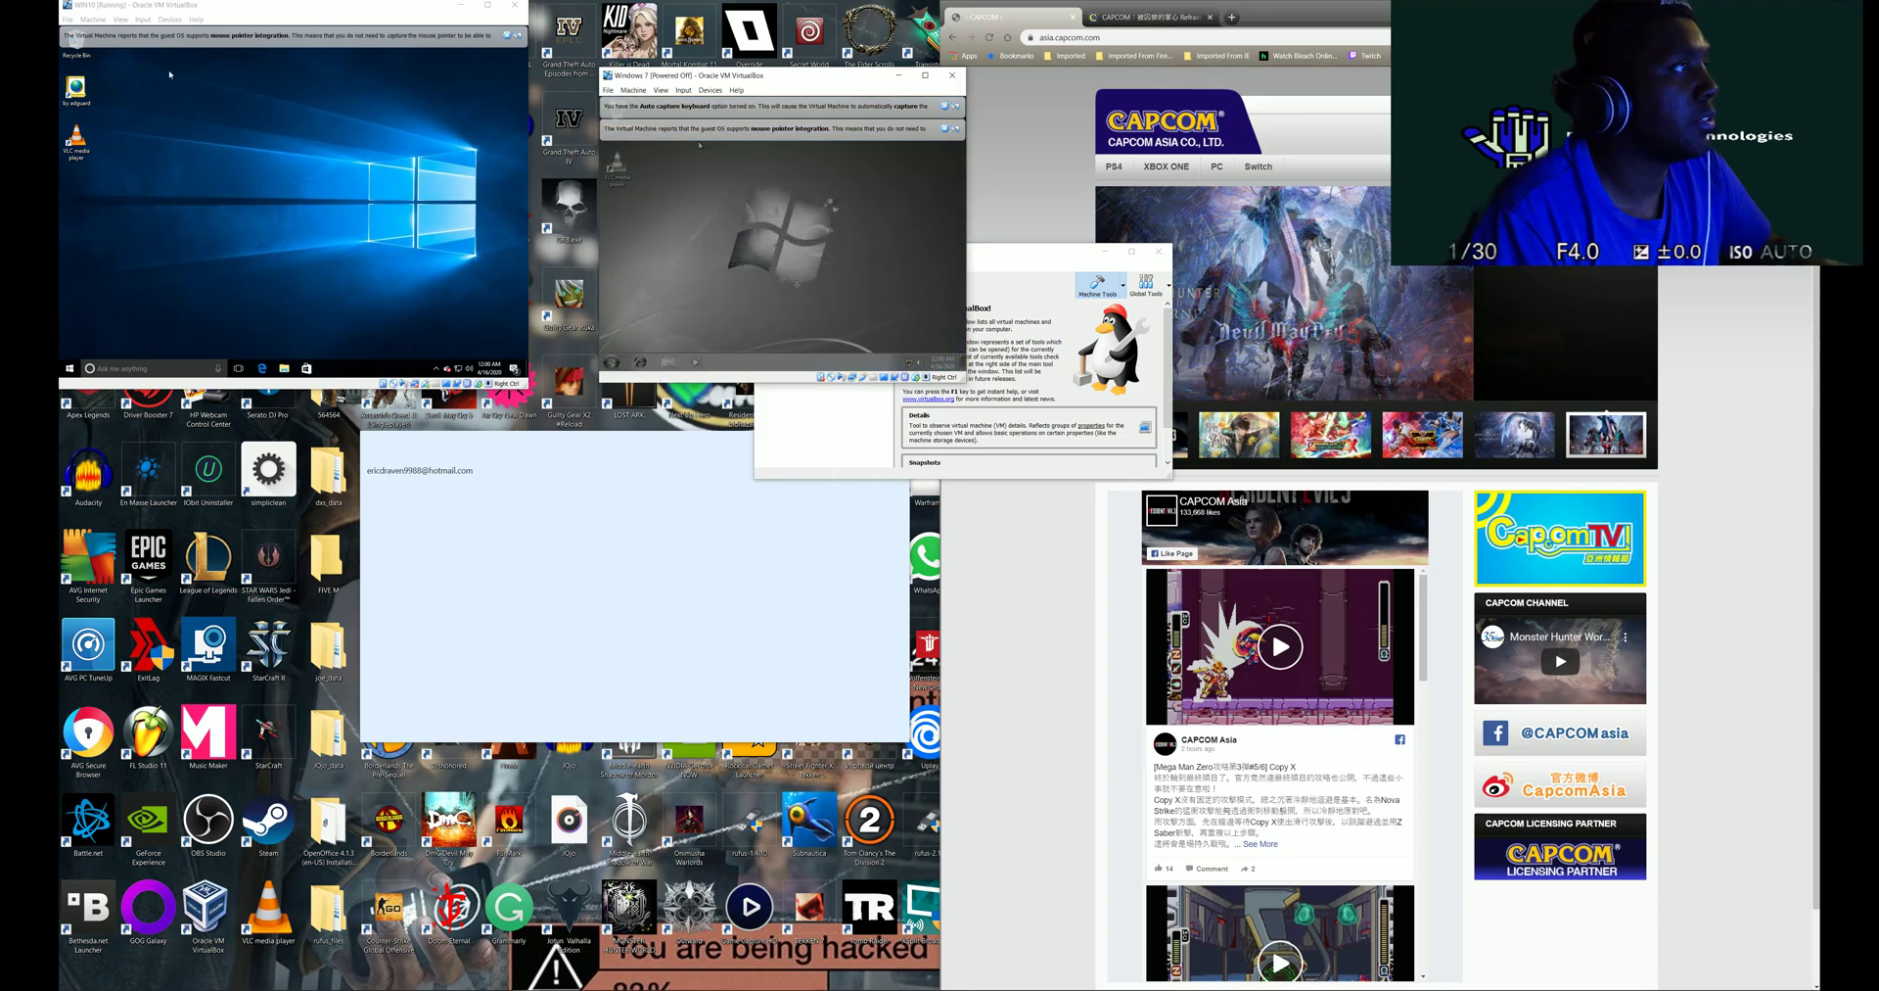
{"action": "left_click", "coordinate": [67, 19]}
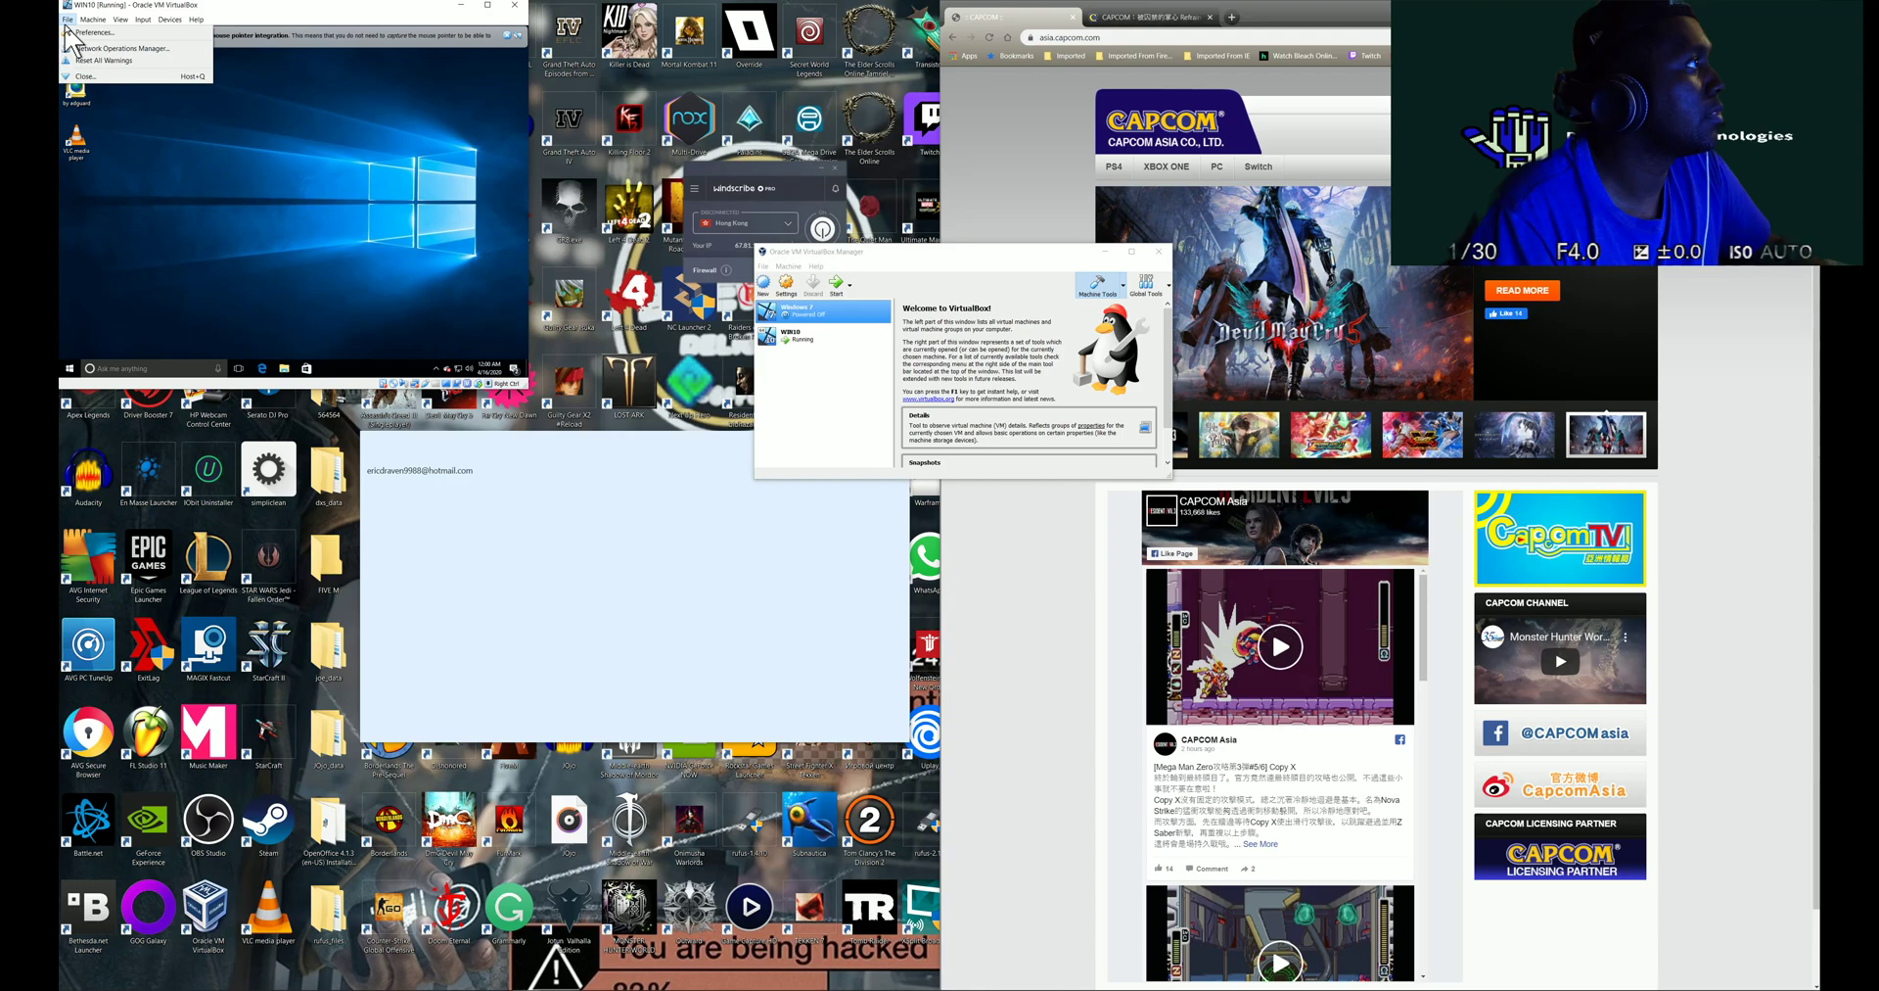
{"action": "left_click", "coordinate": [81, 76]}
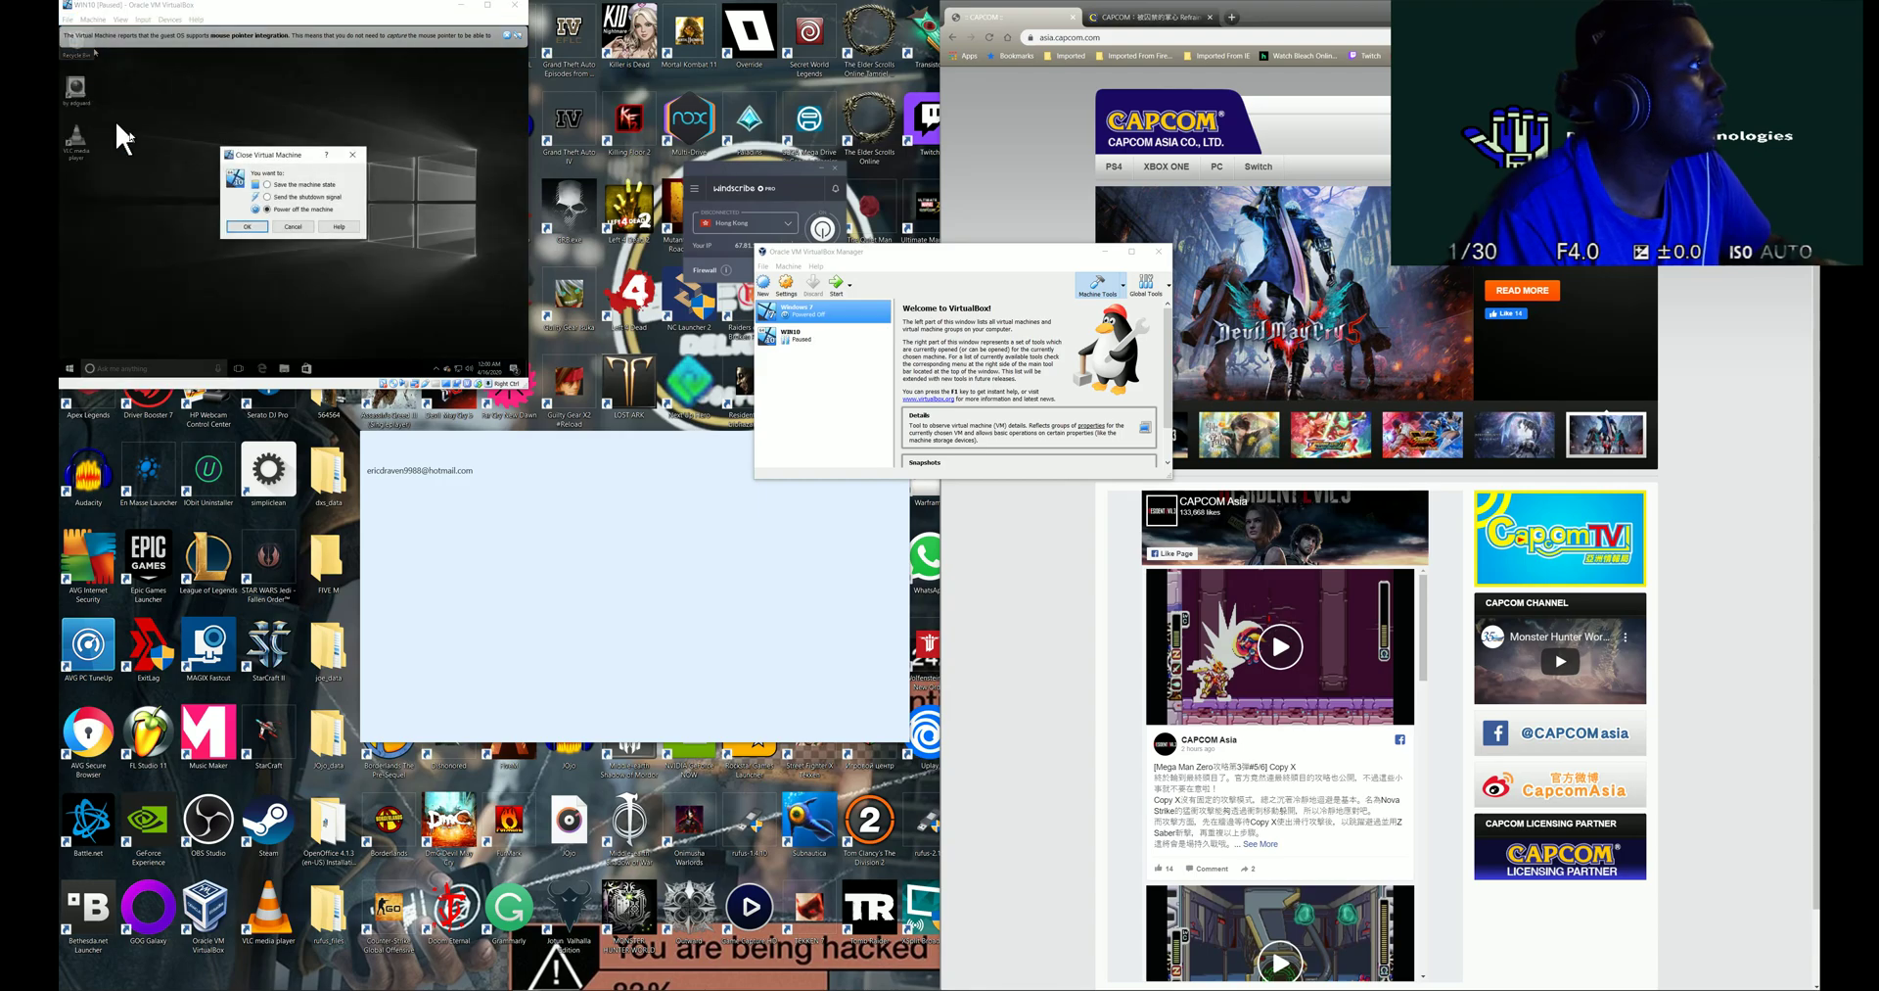
{"action": "left_click", "coordinate": [245, 227]}
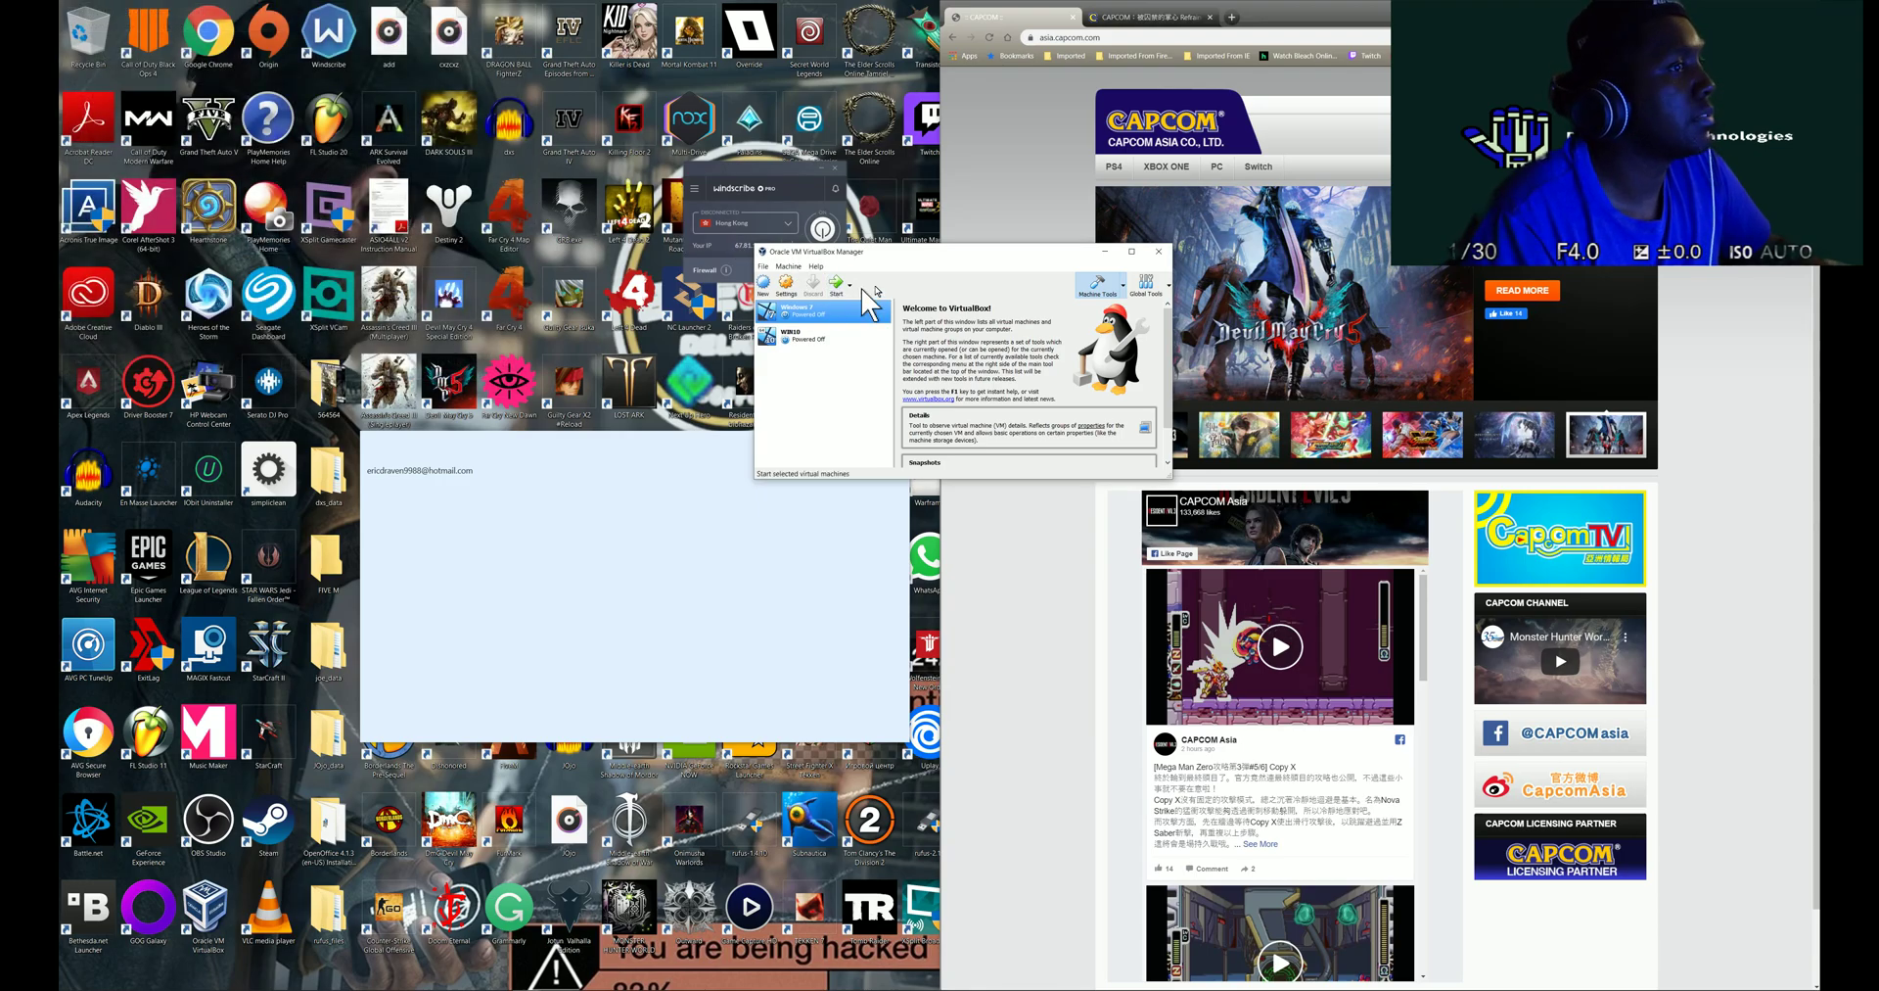
- Close VirtualBox Manager and the account window, minimize Chrome, and launch rufus-2.15
{"action": "key", "text": "alt+F4"}
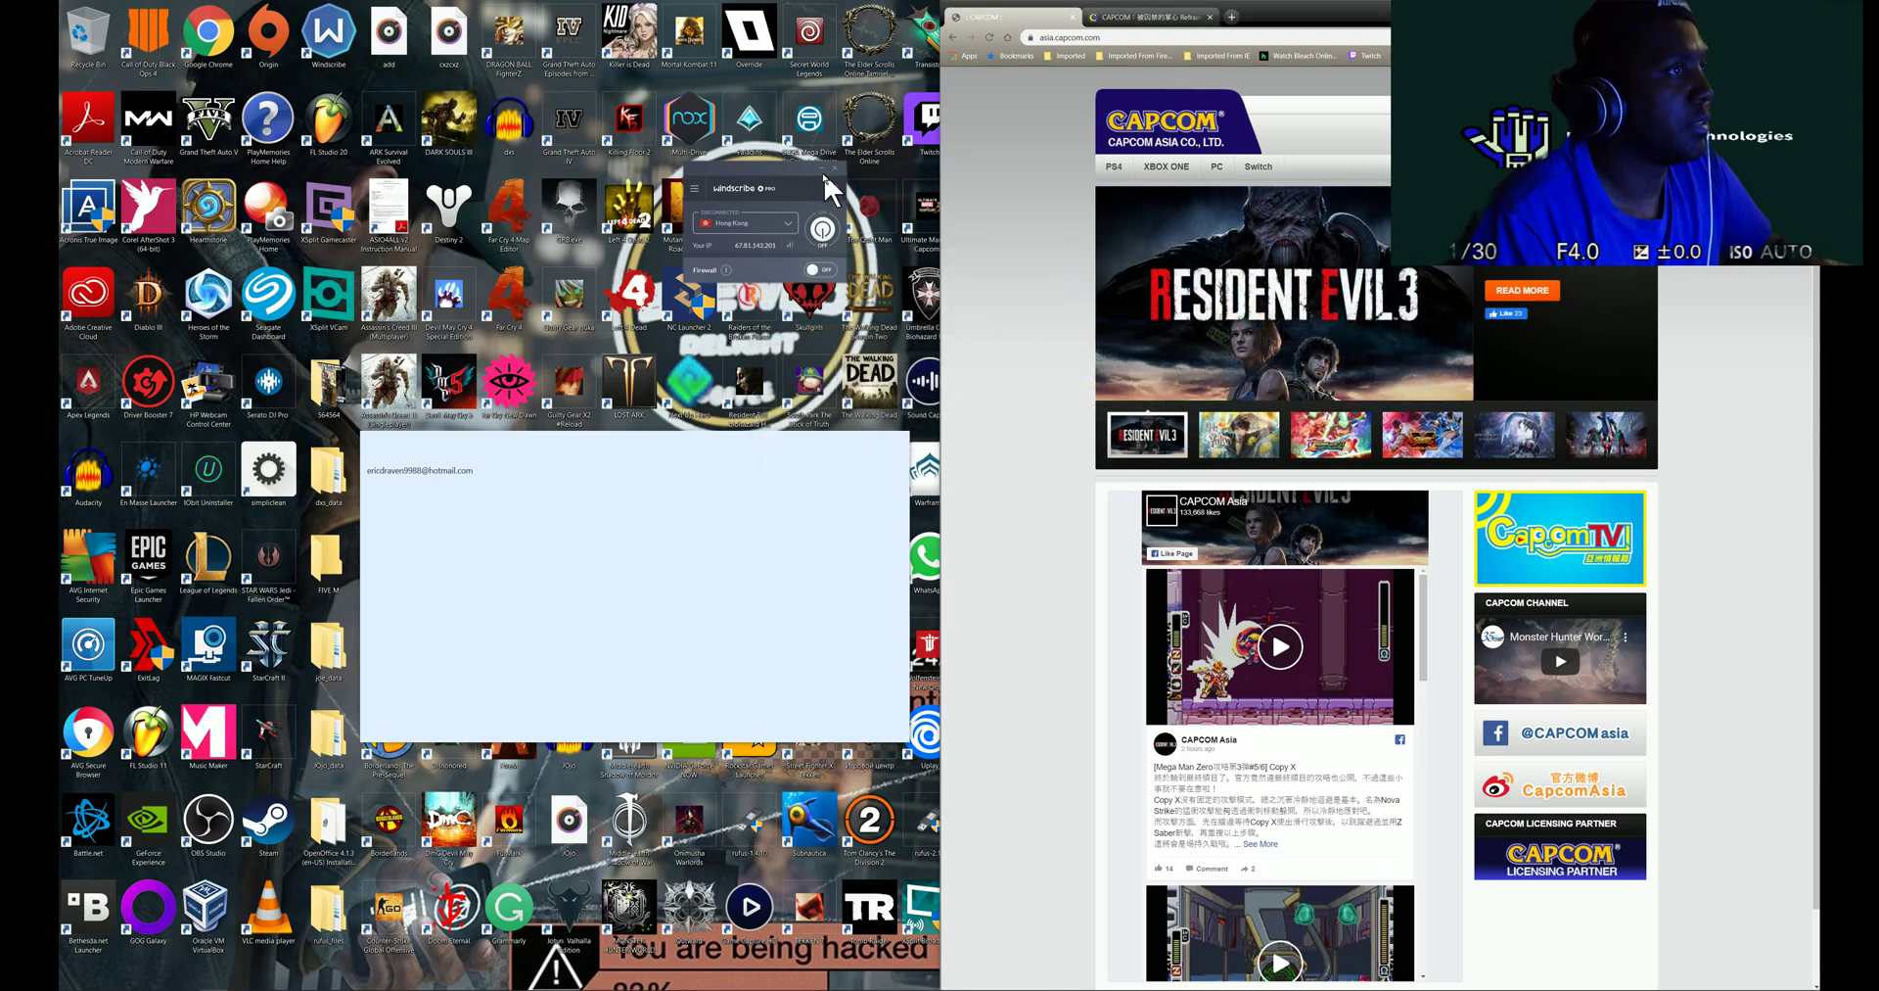
{"action": "left_click", "coordinate": [902, 443]}
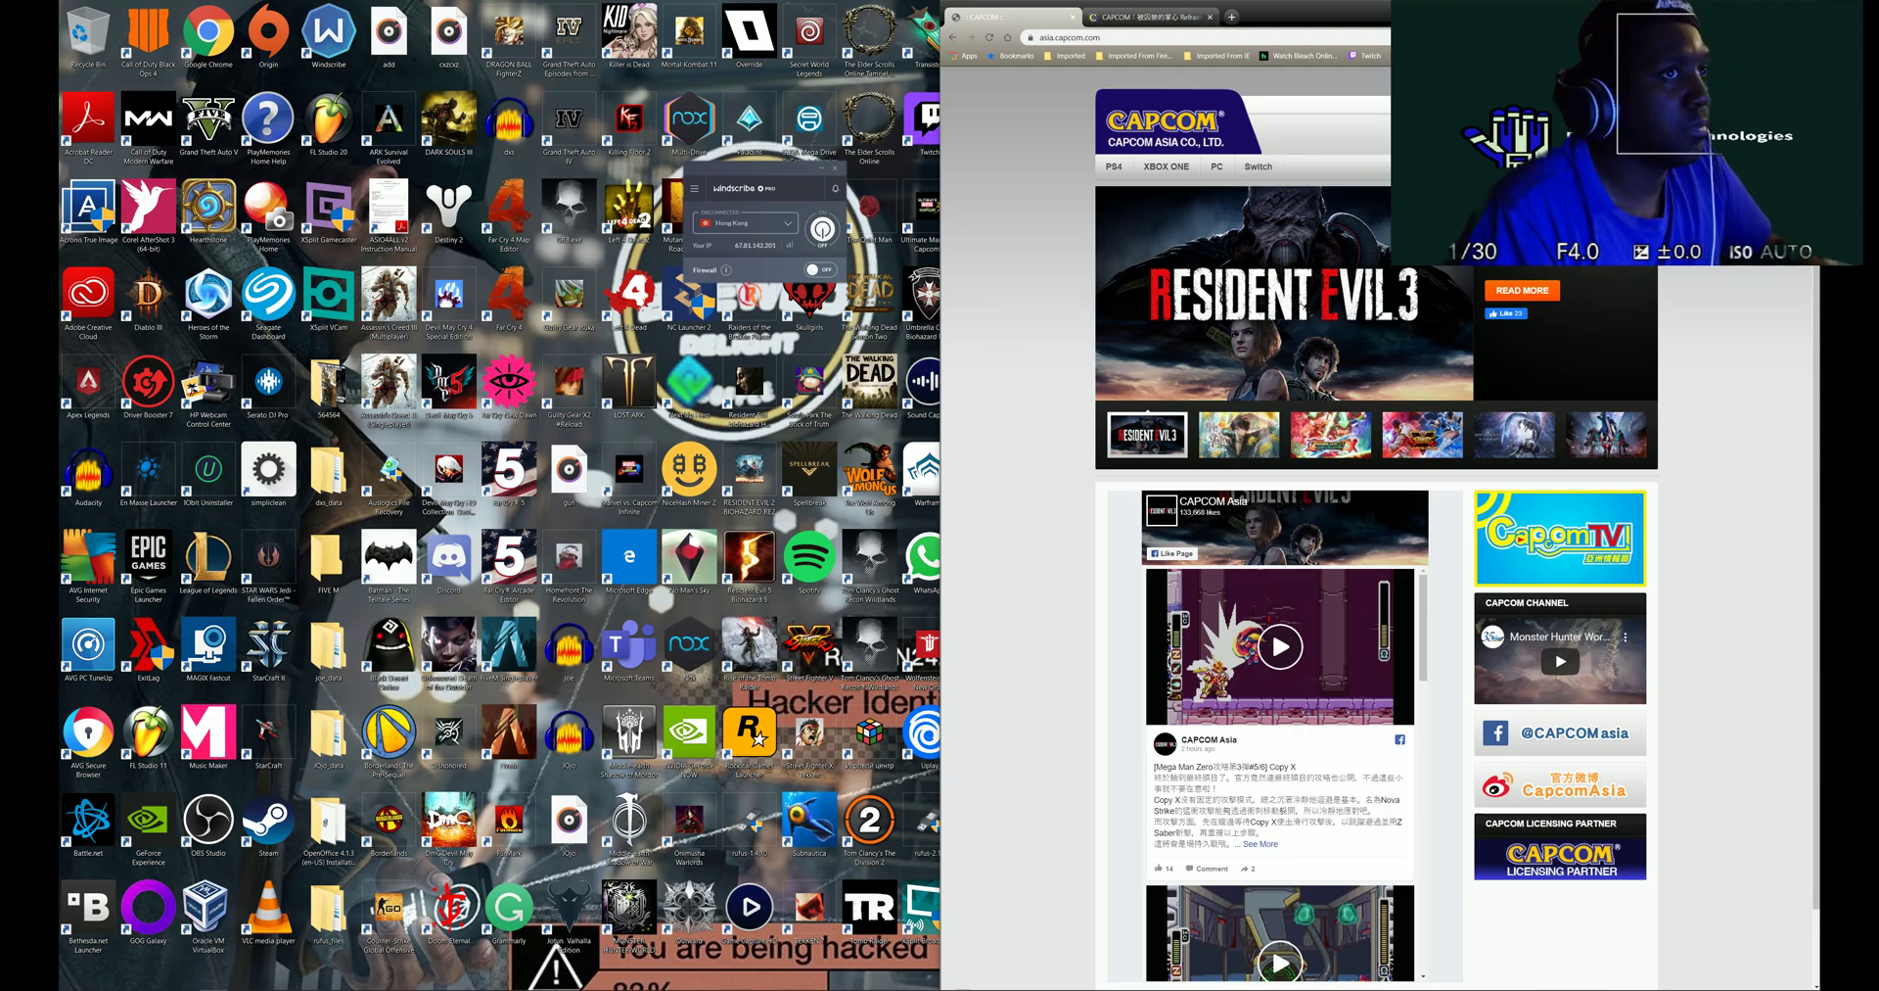
{"action": "left_click", "coordinate": [1755, 9]}
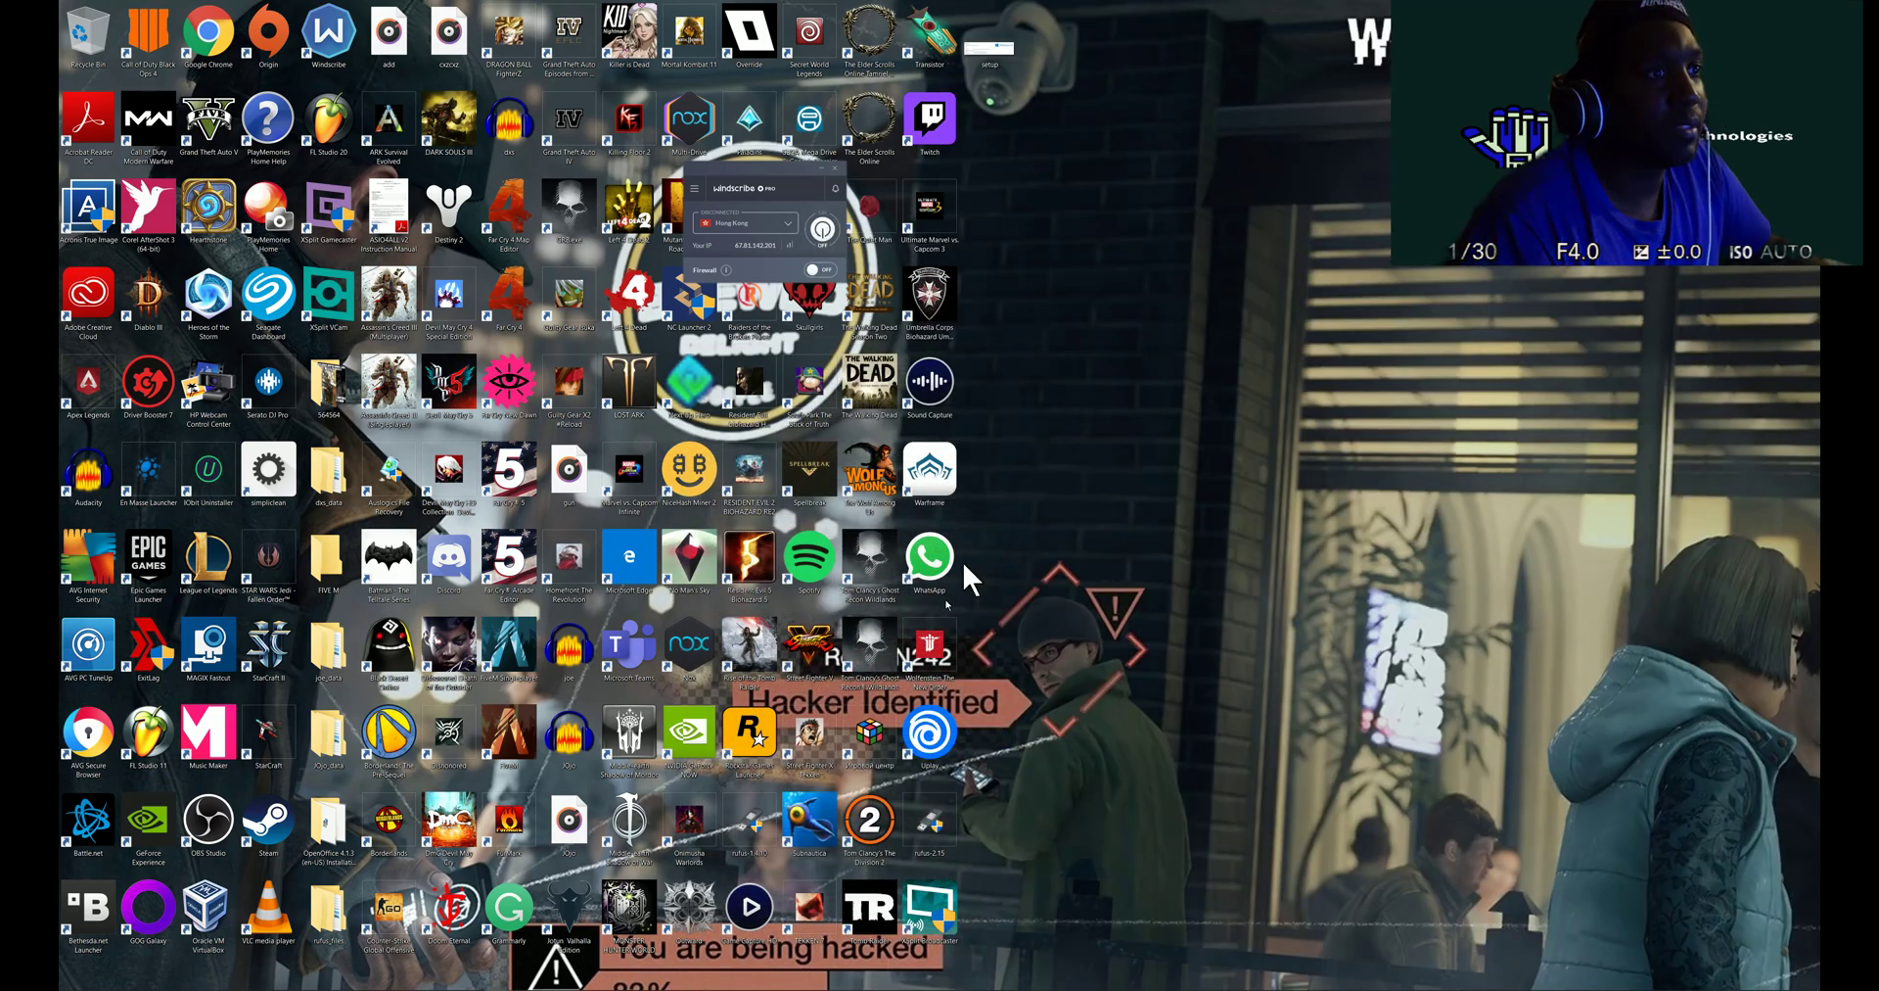
{"action": "left_click", "coordinate": [936, 816]}
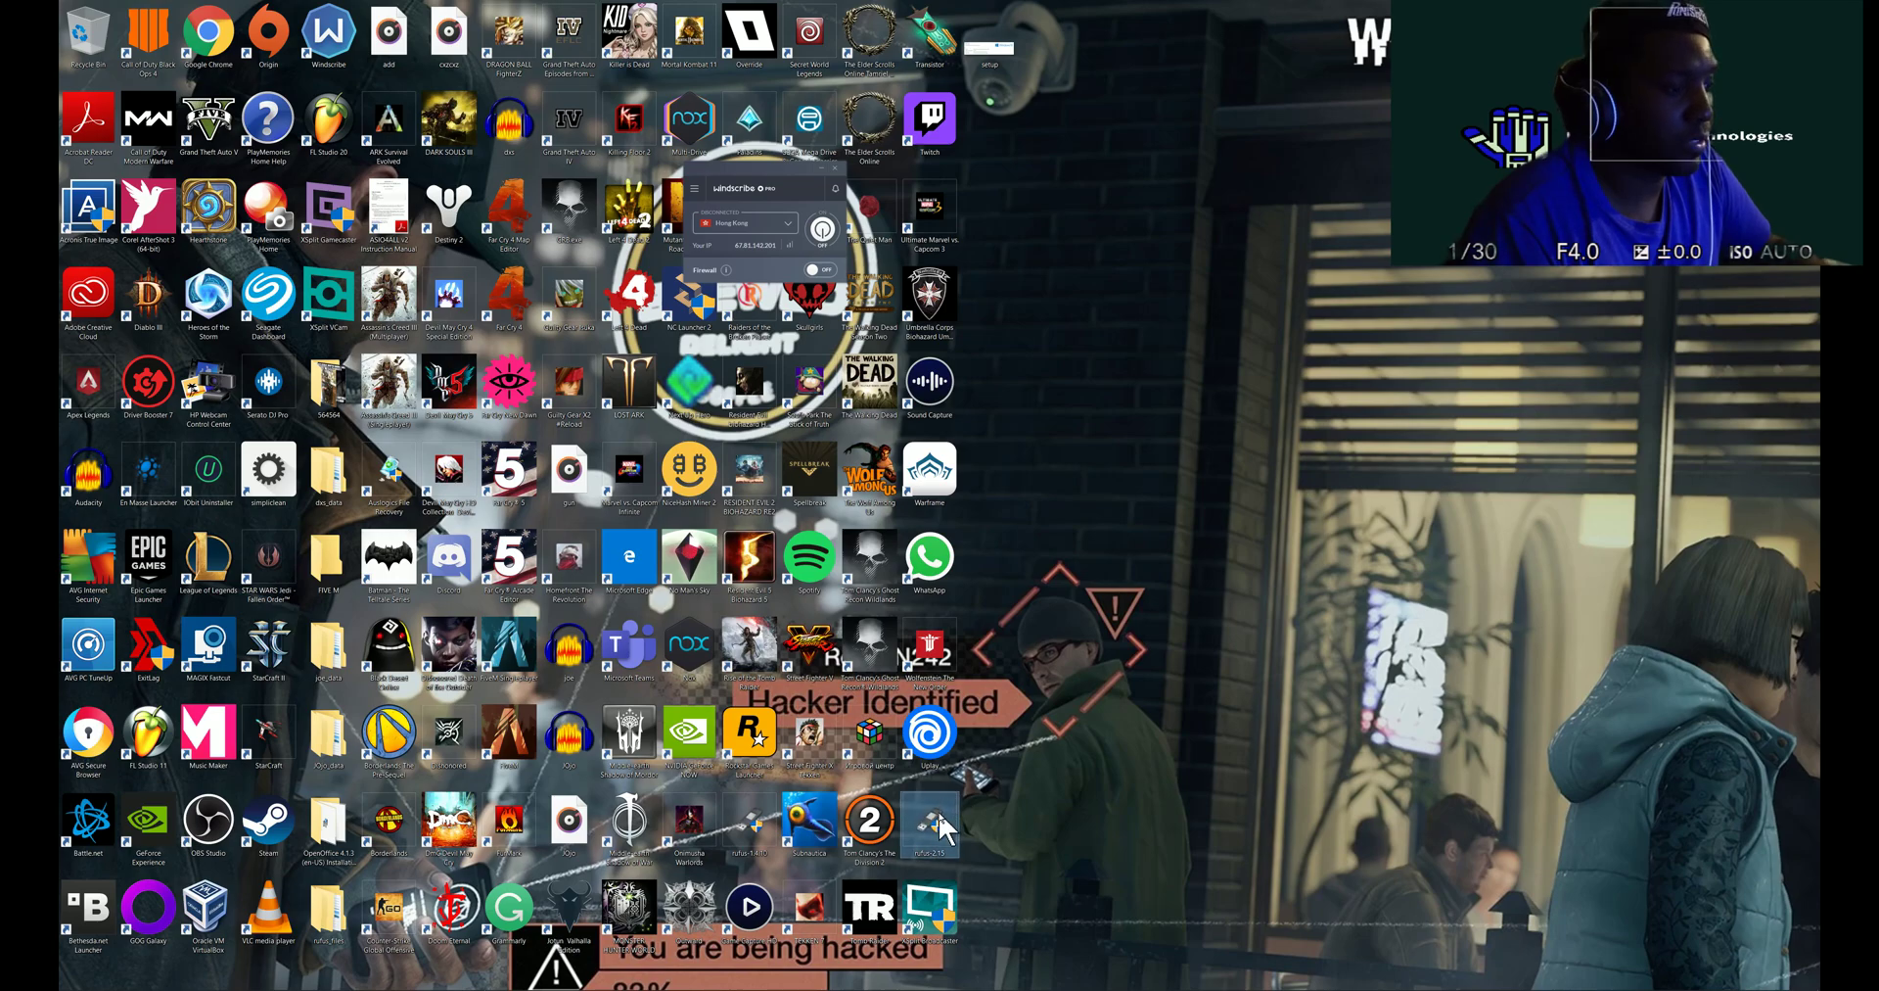
{"action": "double_click", "coordinate": [937, 818]}
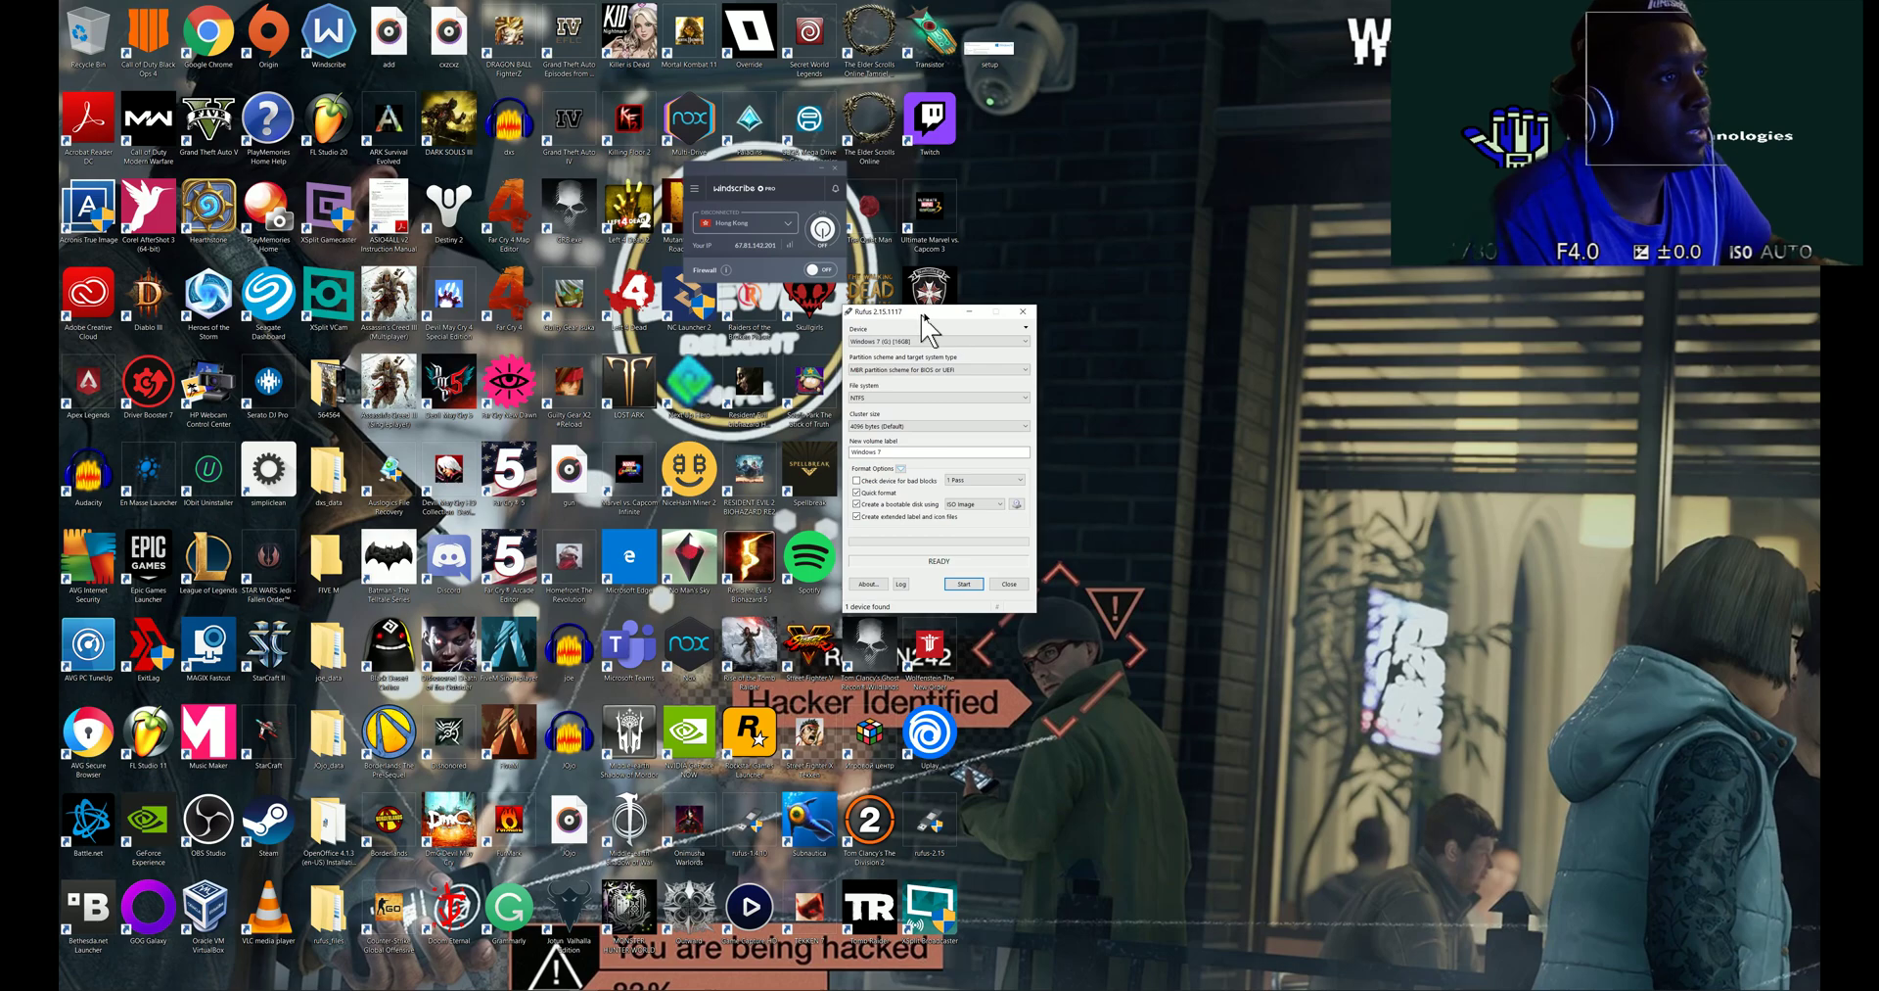
- Move Rufus aside and confirm in This PC that the USB stick is Windows 7 (G:)
{"action": "left_click_drag", "start_coordinate": [923, 315], "coordinate": [1236, 226]}
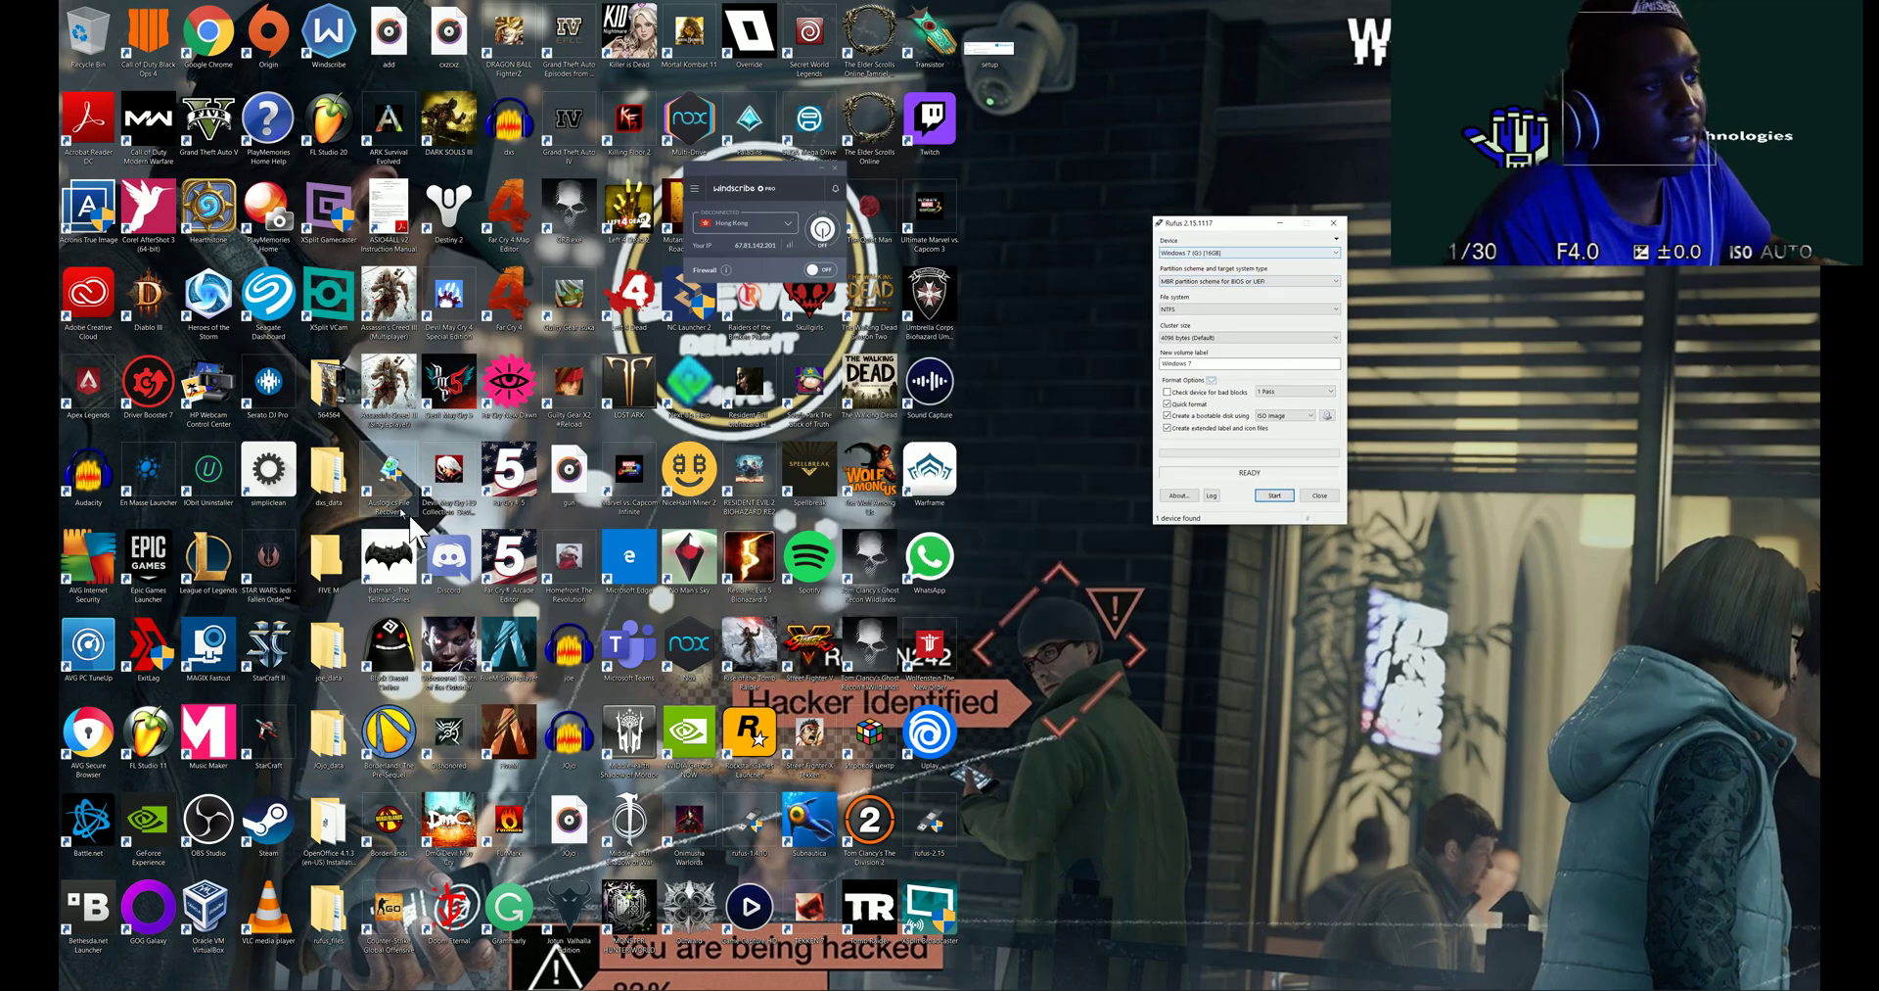
{"action": "left_click", "coordinate": [181, 979]}
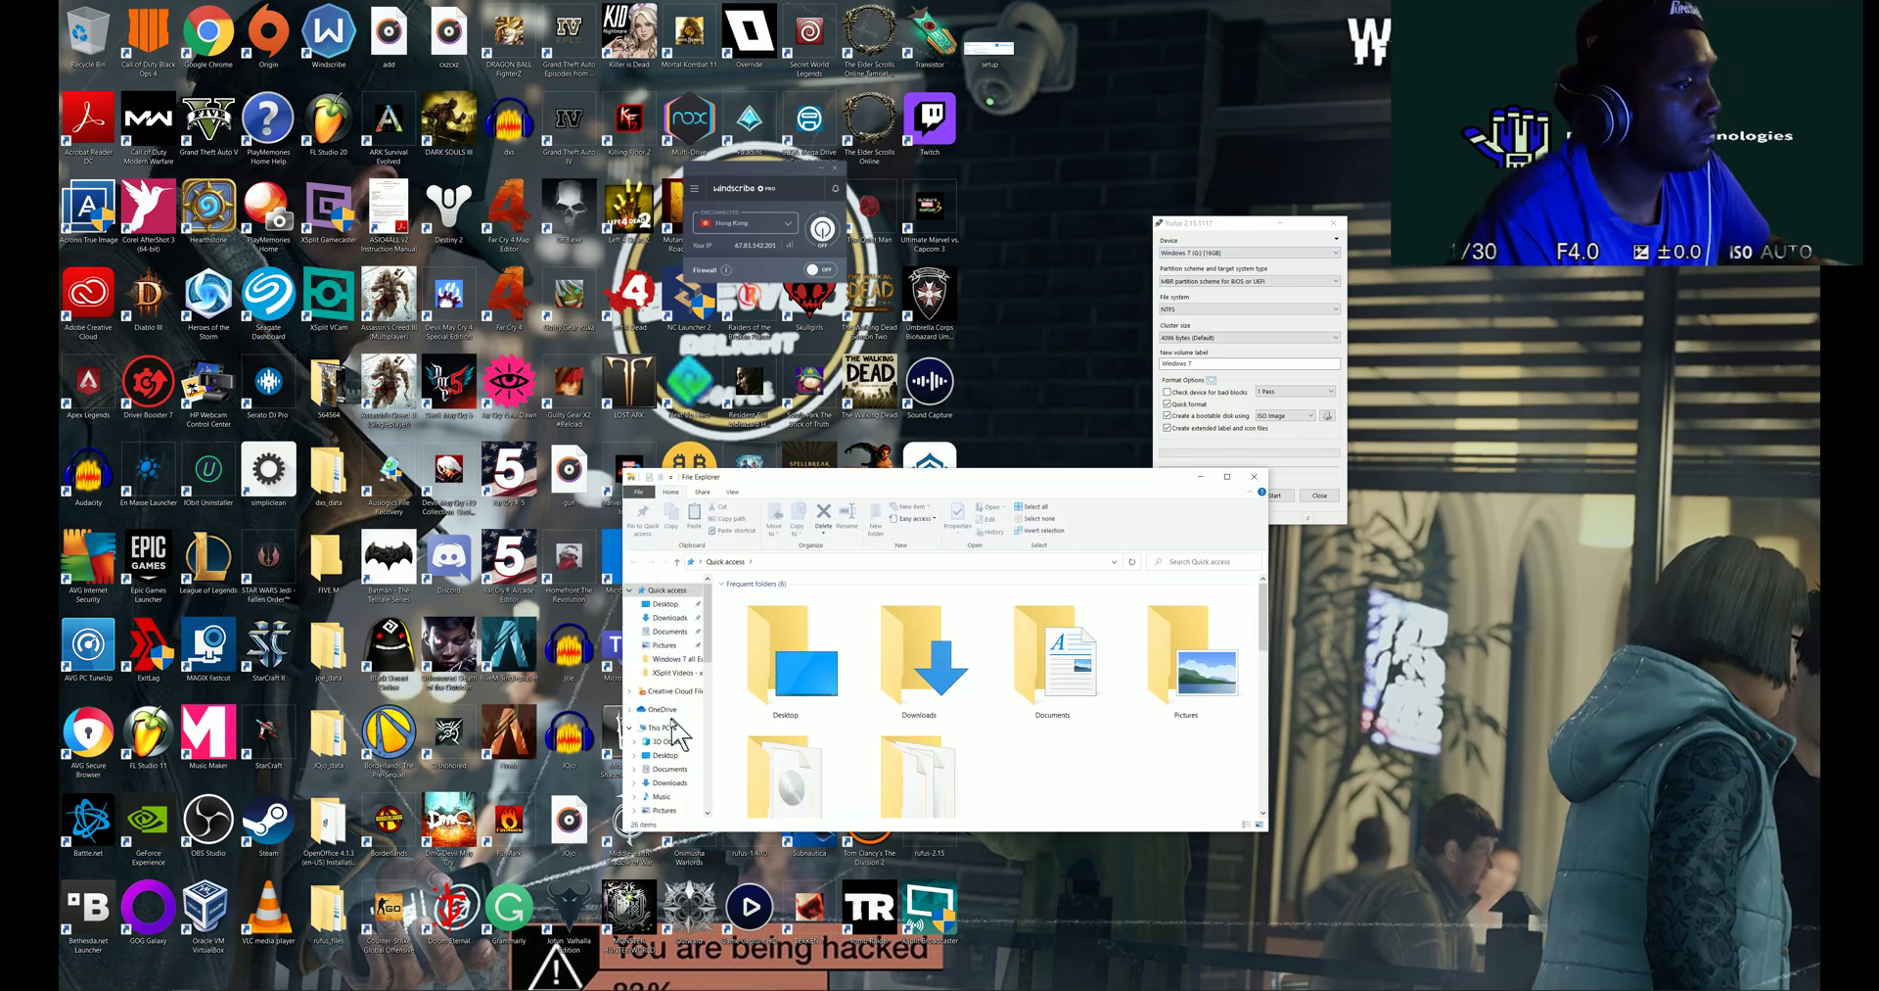
{"action": "left_click", "coordinate": [673, 724]}
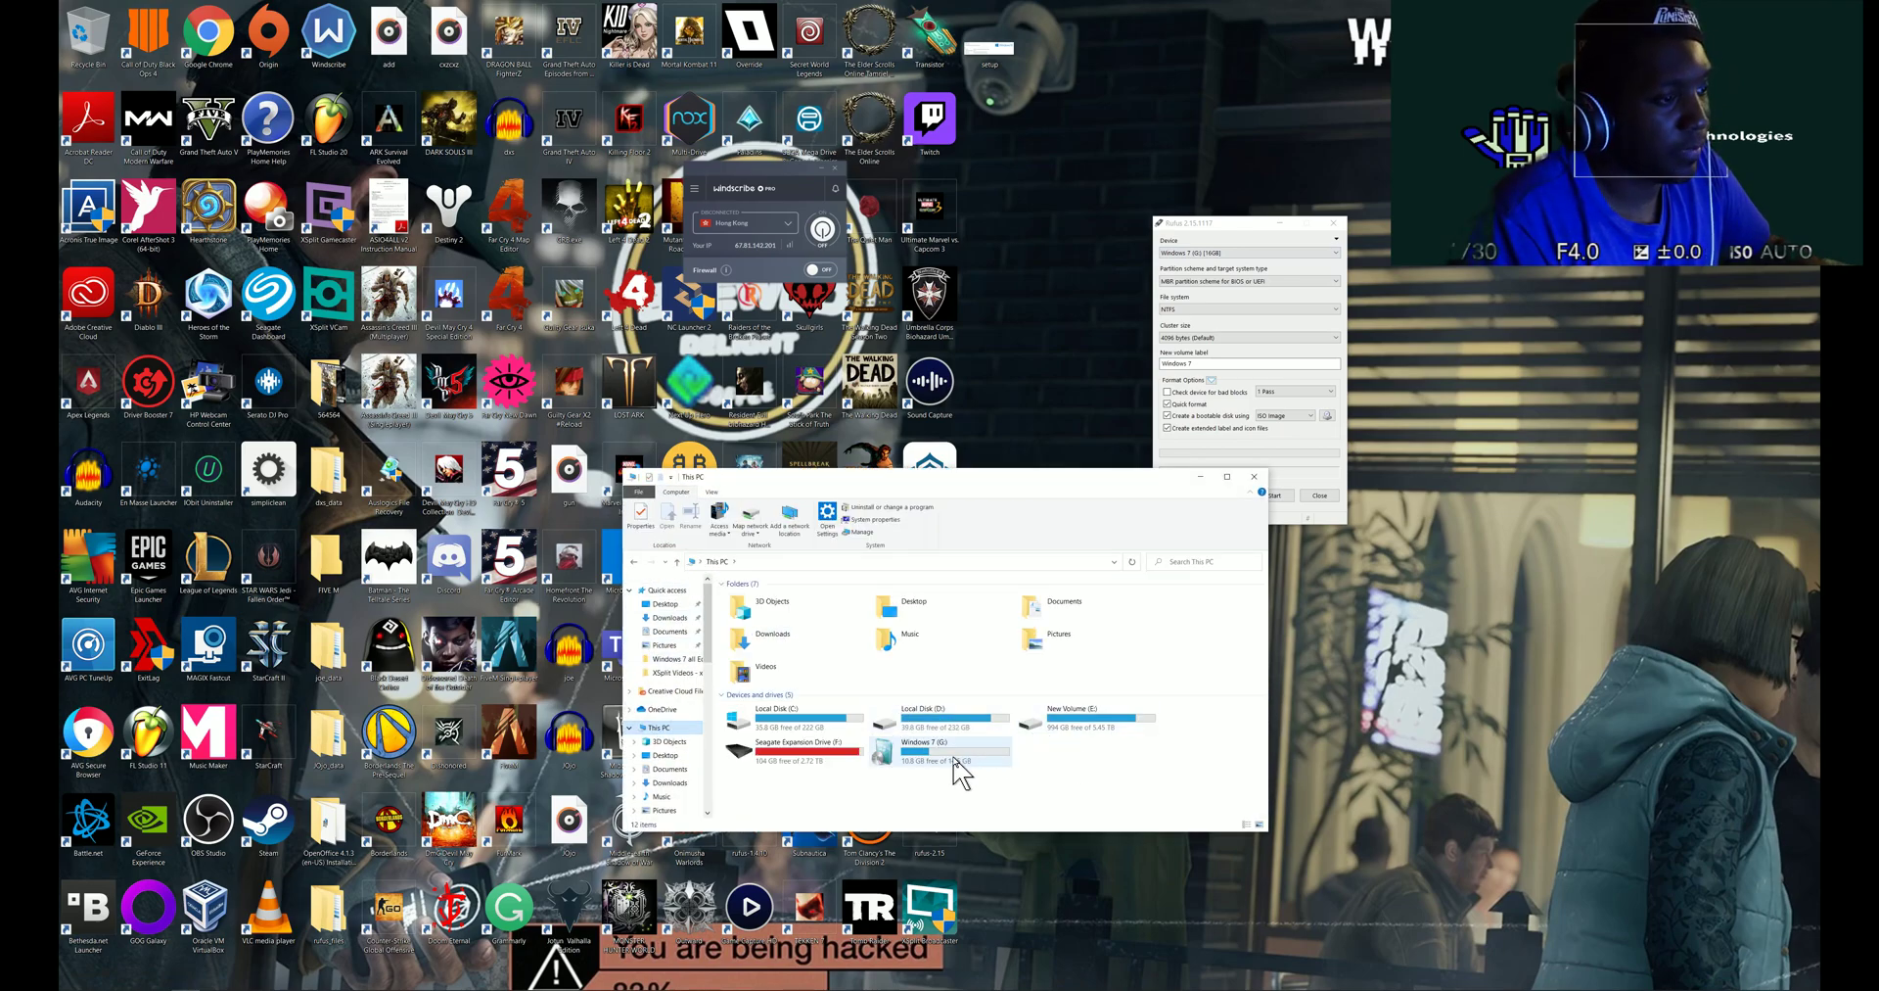
{"action": "left_click", "coordinate": [935, 765]}
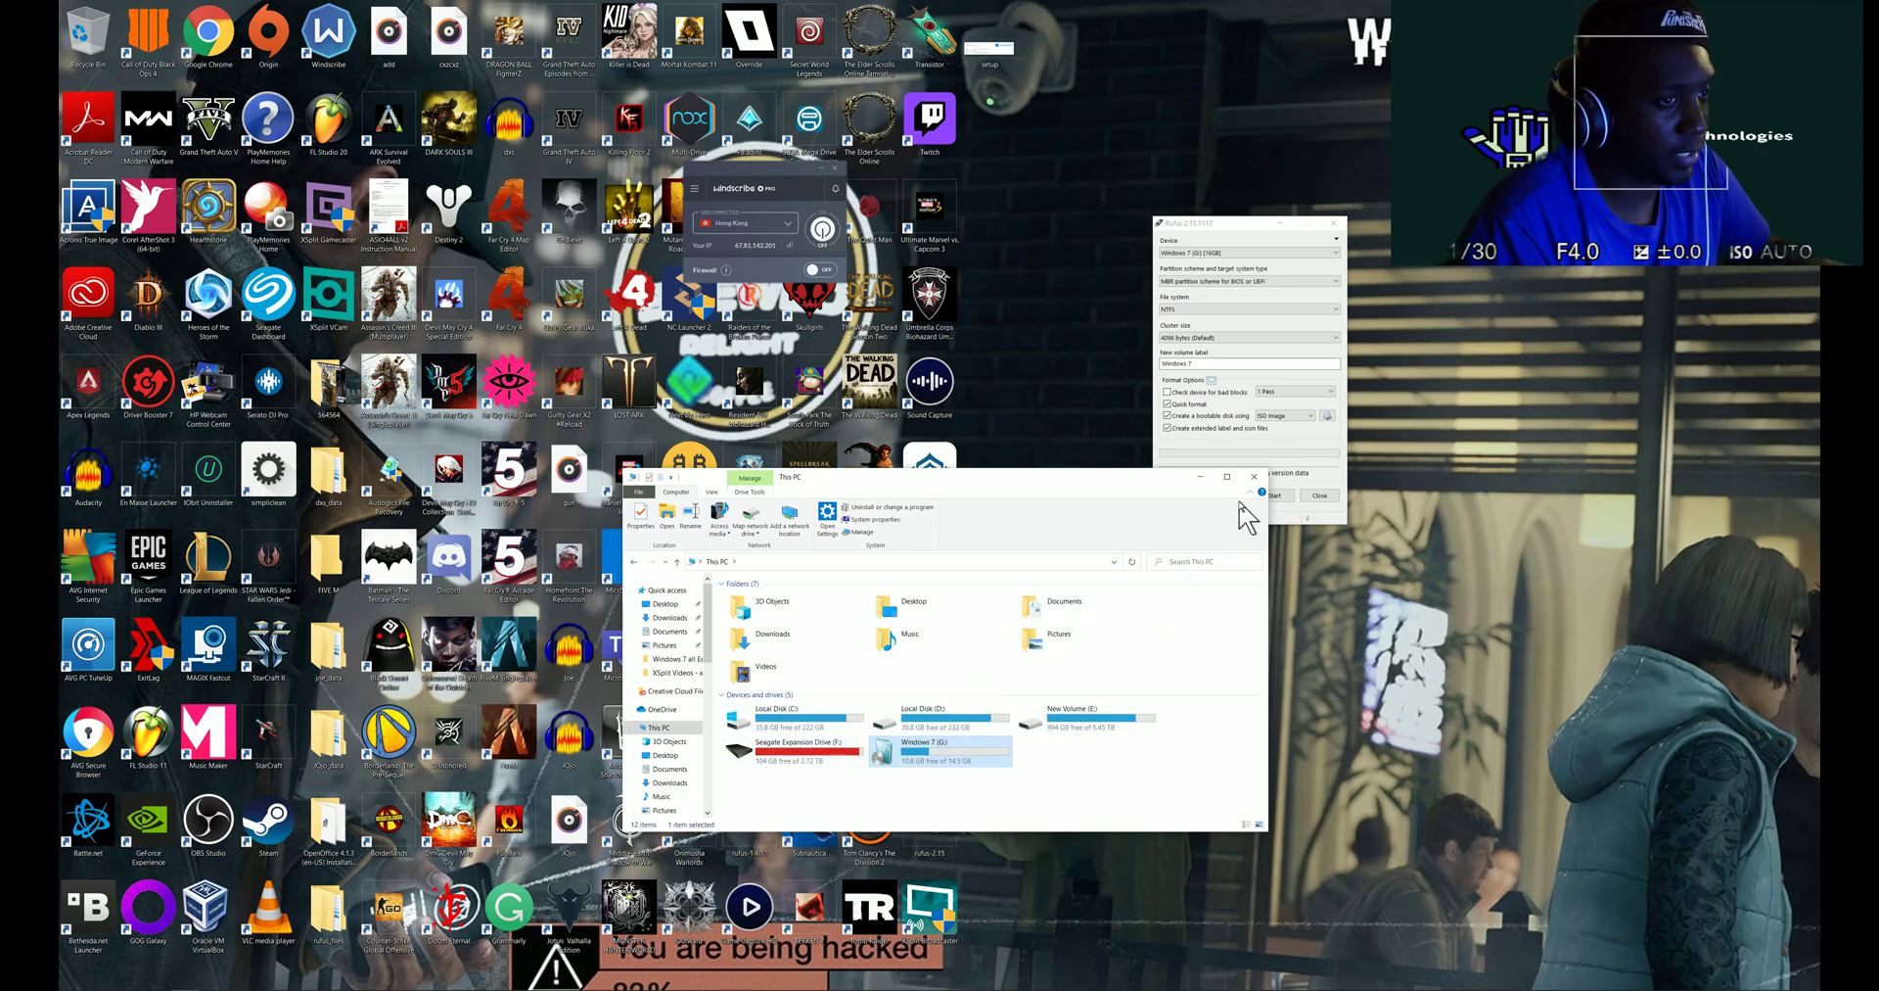
{"action": "left_click", "coordinate": [1254, 478]}
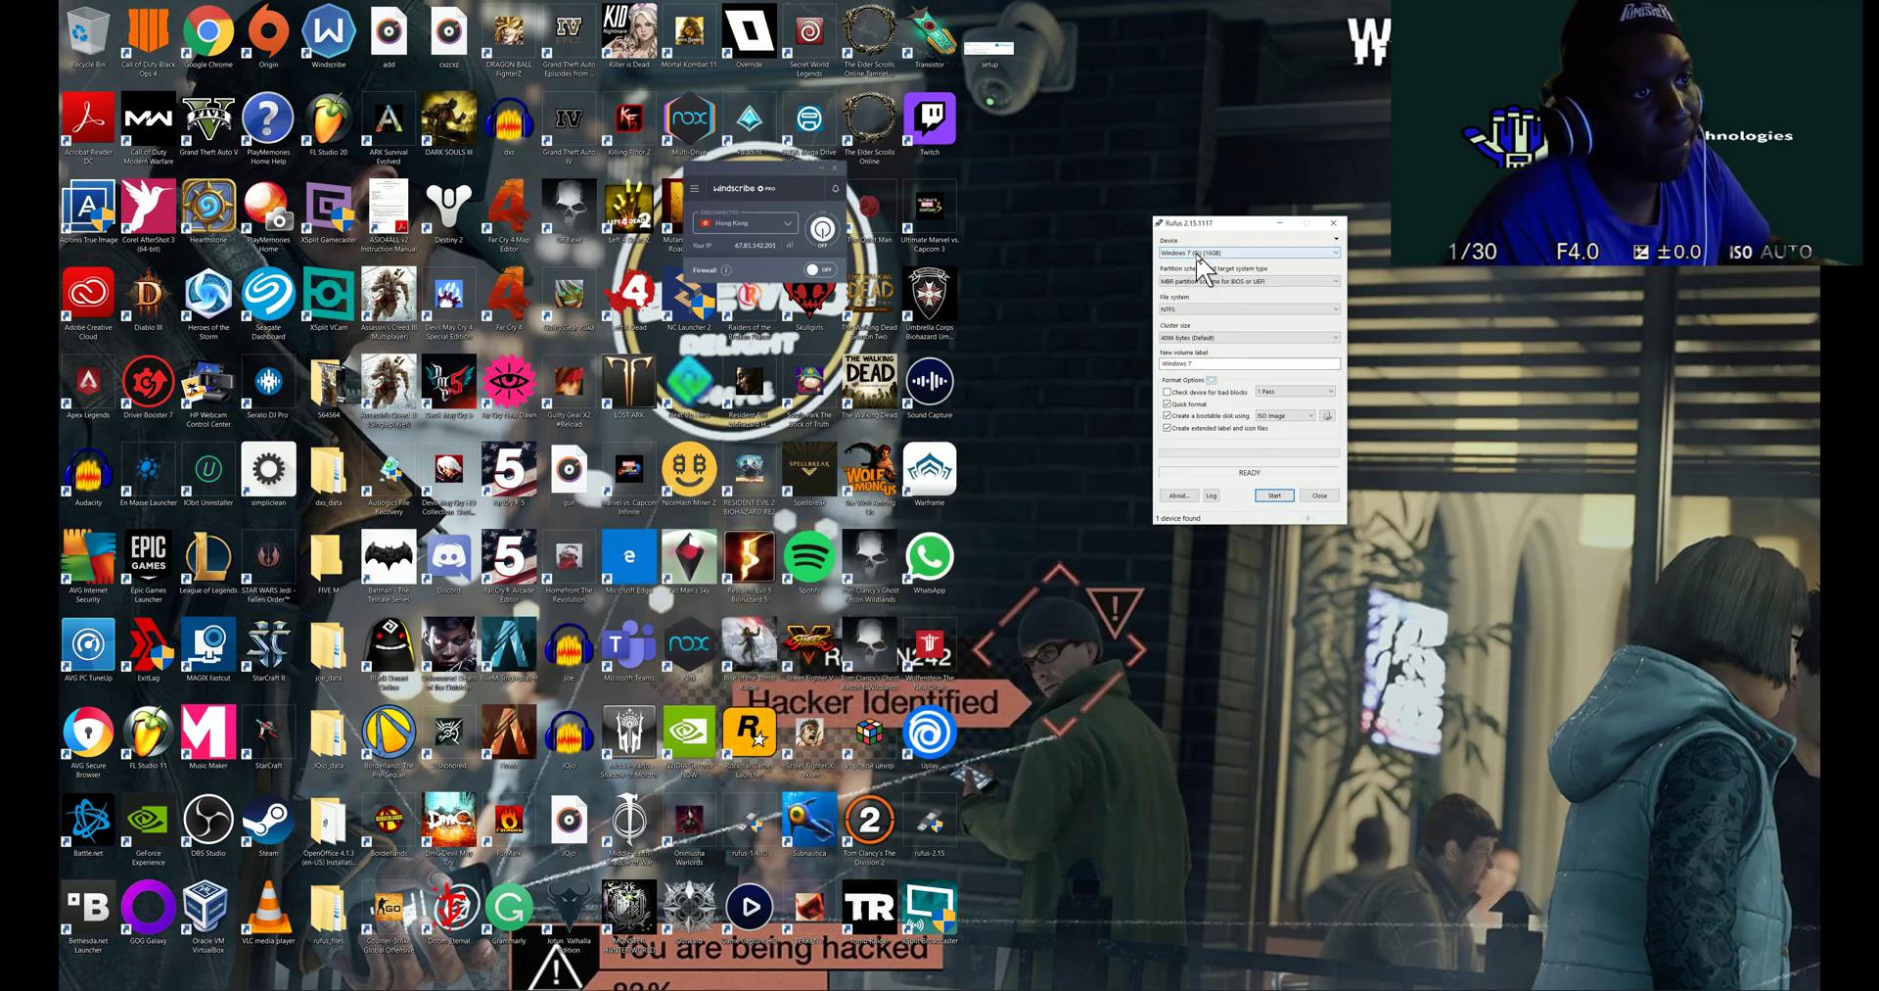
- Pick the Windows 10 ISO on Seagate Expansion Drive (F:) as Rufus's image and press Start
{"action": "left_click_drag", "start_coordinate": [1231, 223], "coordinate": [1082, 224]}
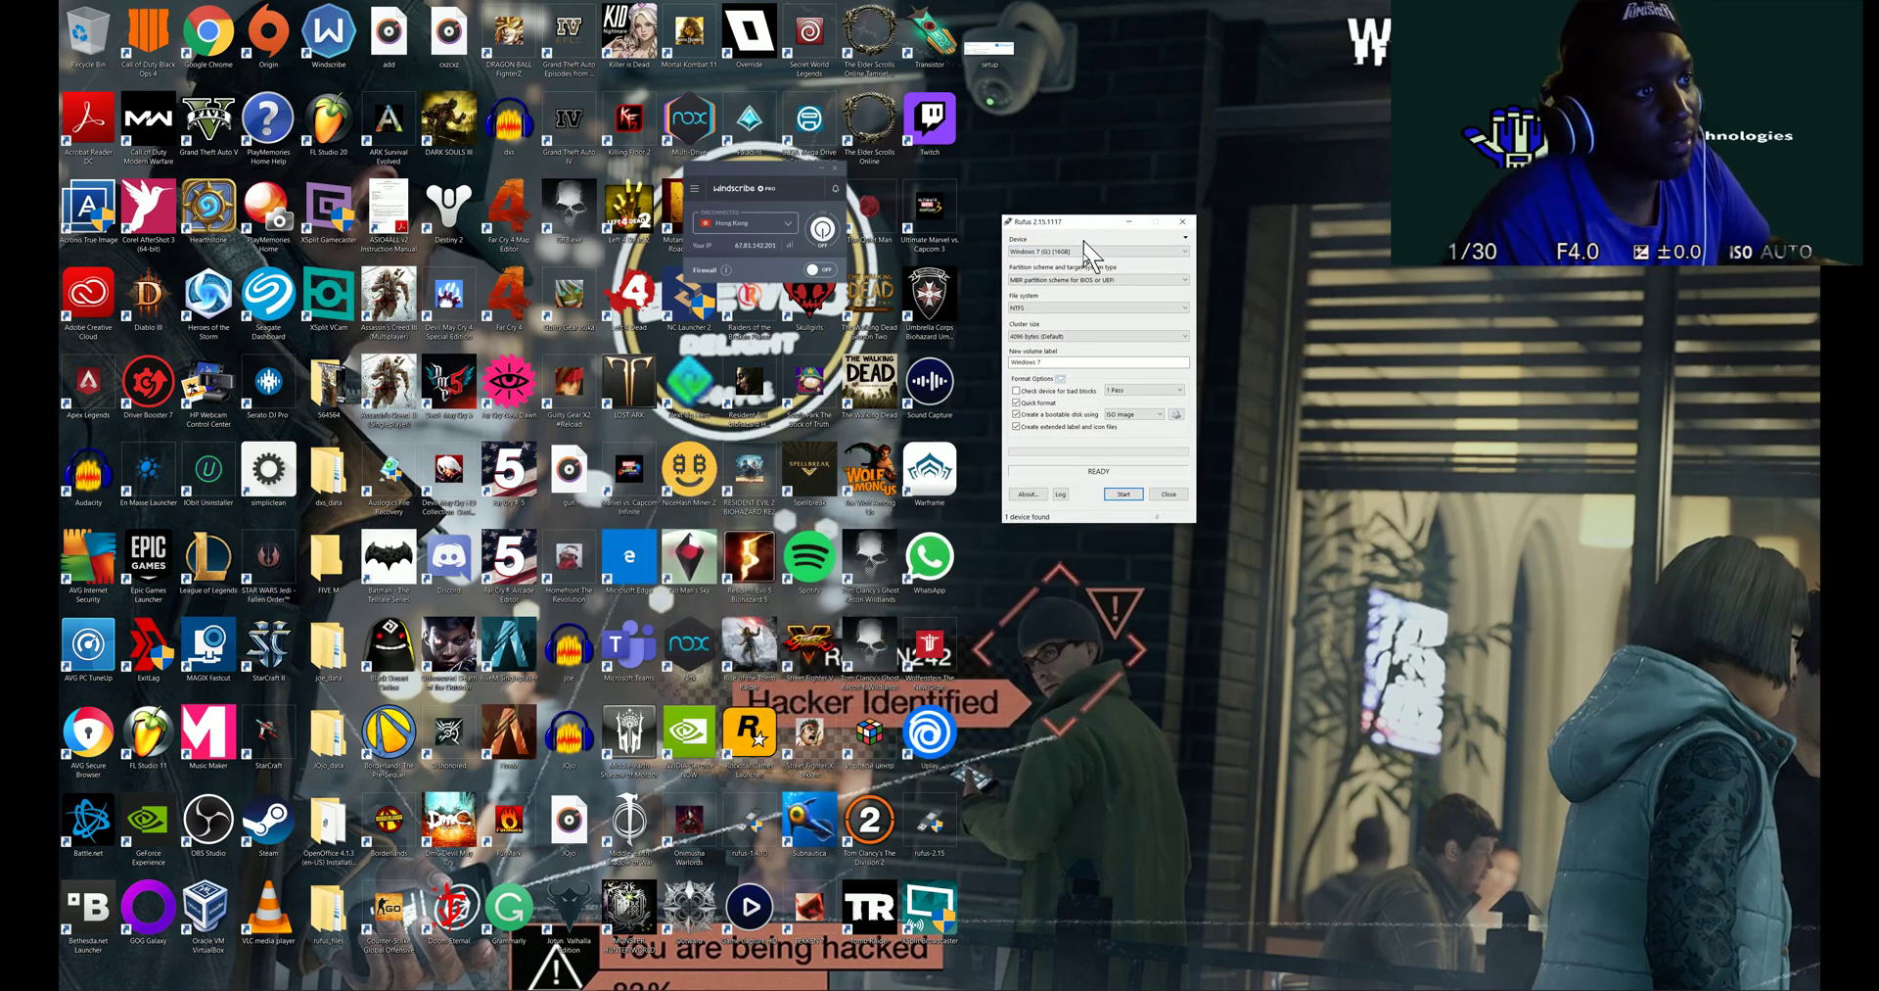
{"action": "left_click", "coordinate": [1177, 417]}
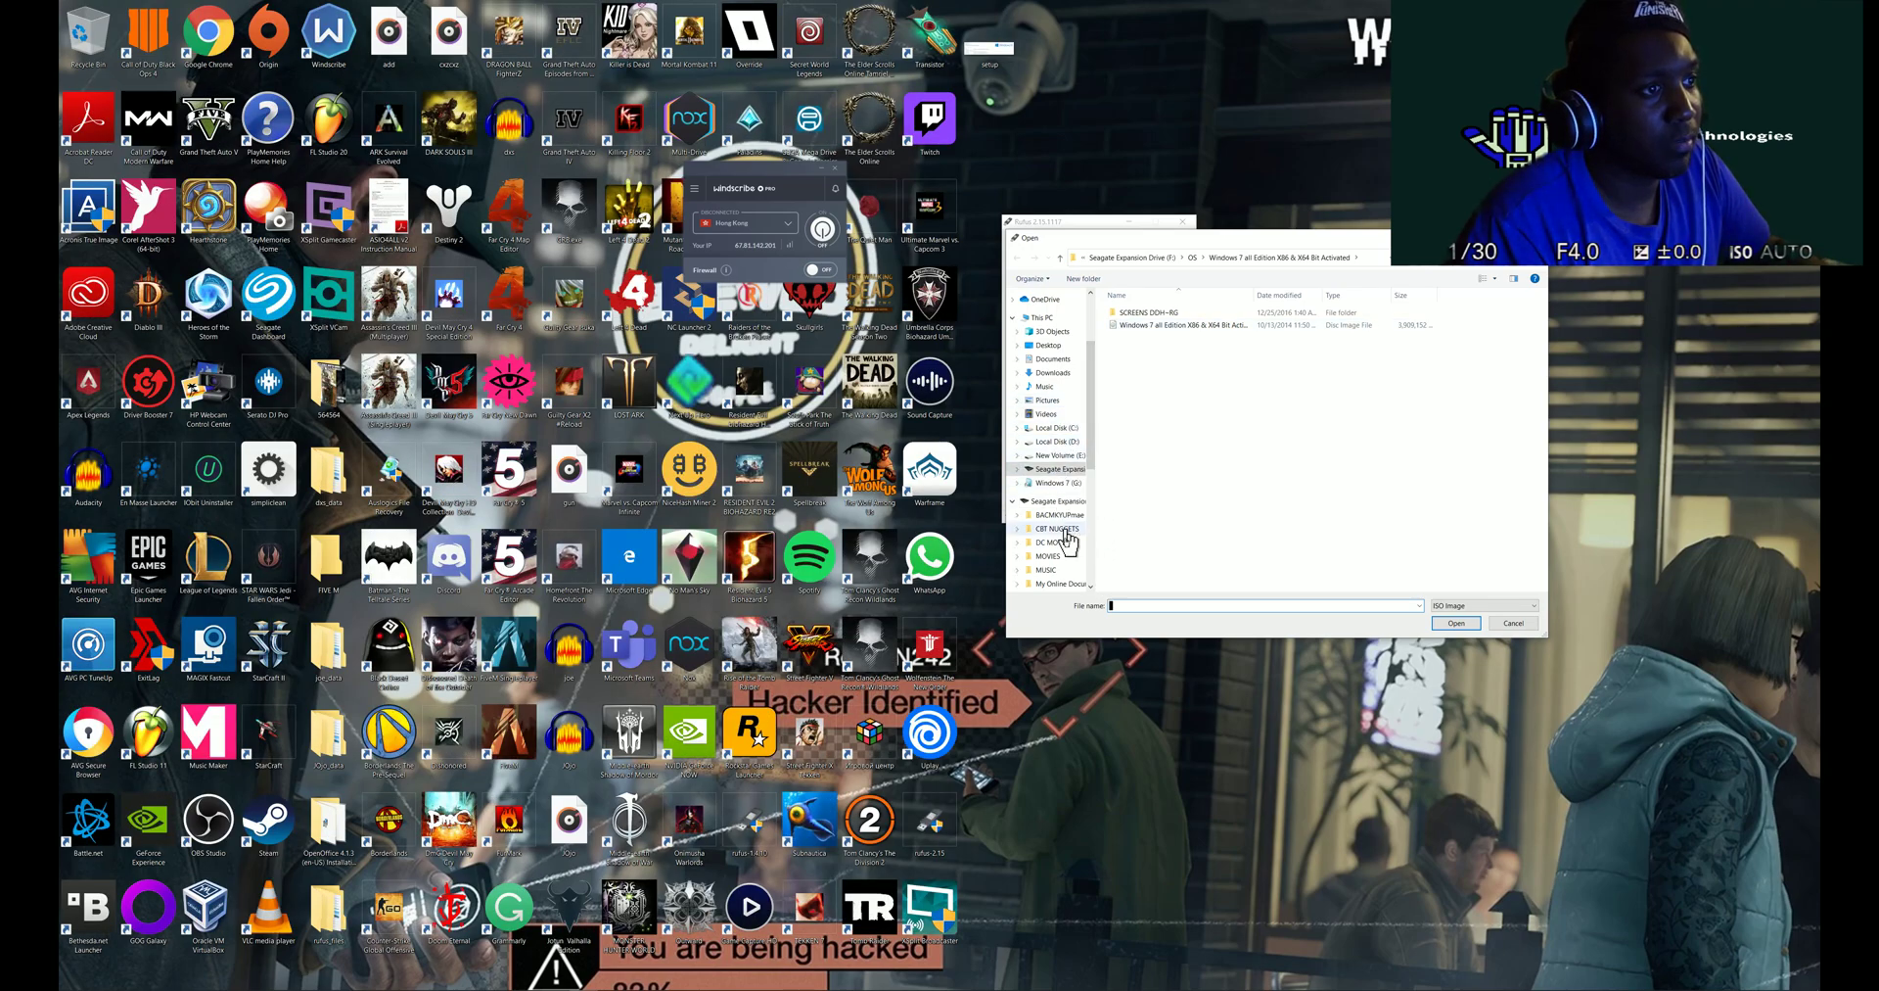
{"action": "left_click", "coordinate": [1062, 505]}
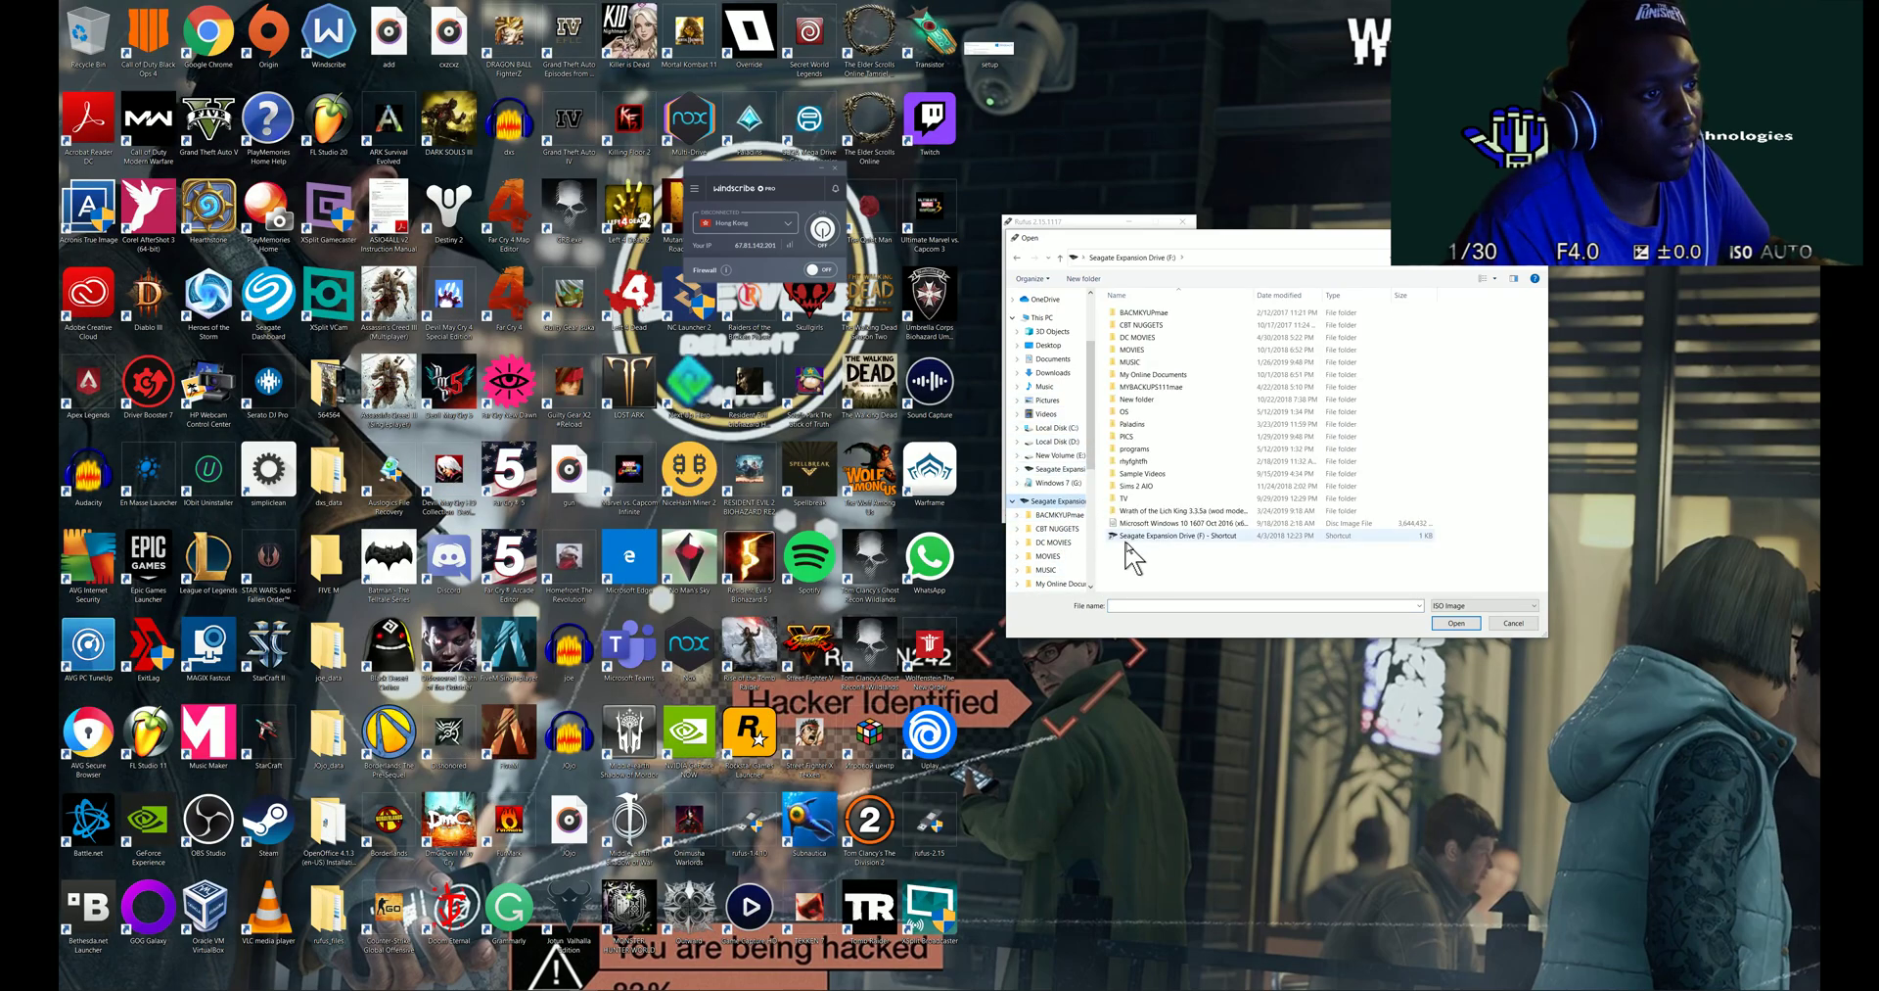
{"action": "left_click", "coordinate": [1163, 522]}
{"action": "left_click", "coordinate": [1453, 623]}
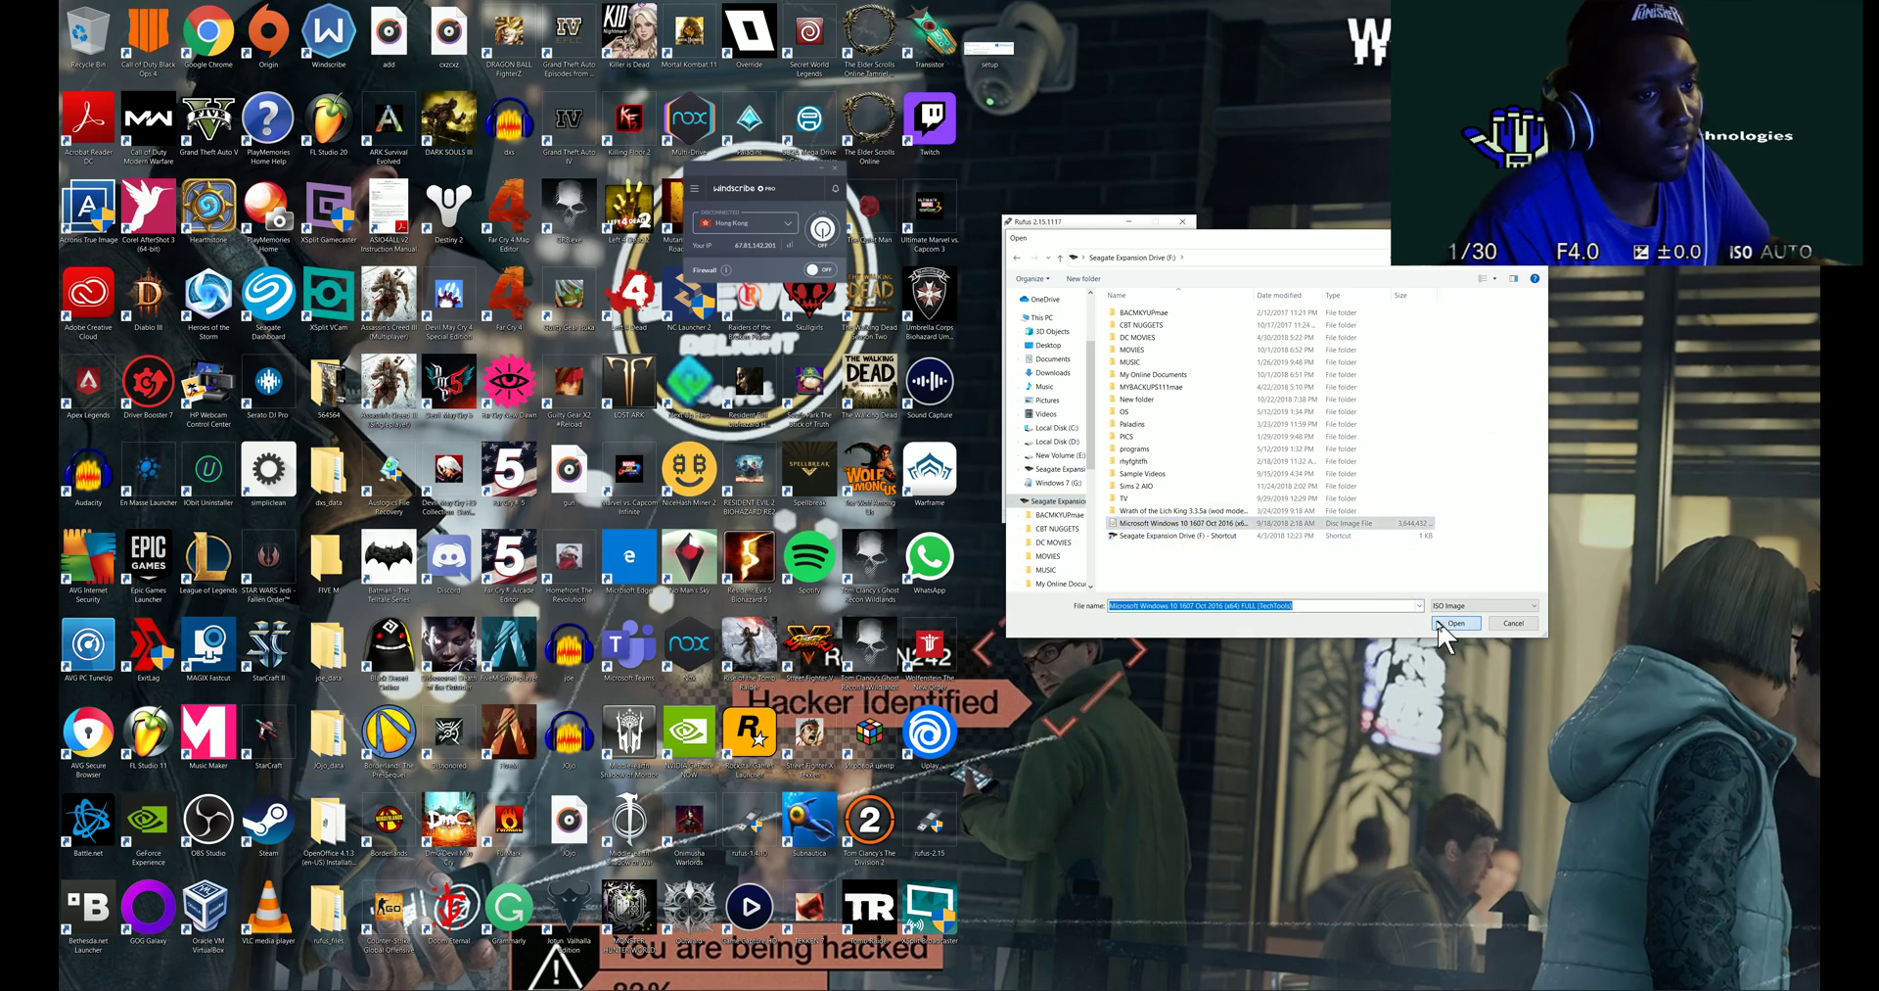
{"action": "left_click", "coordinate": [1136, 492]}
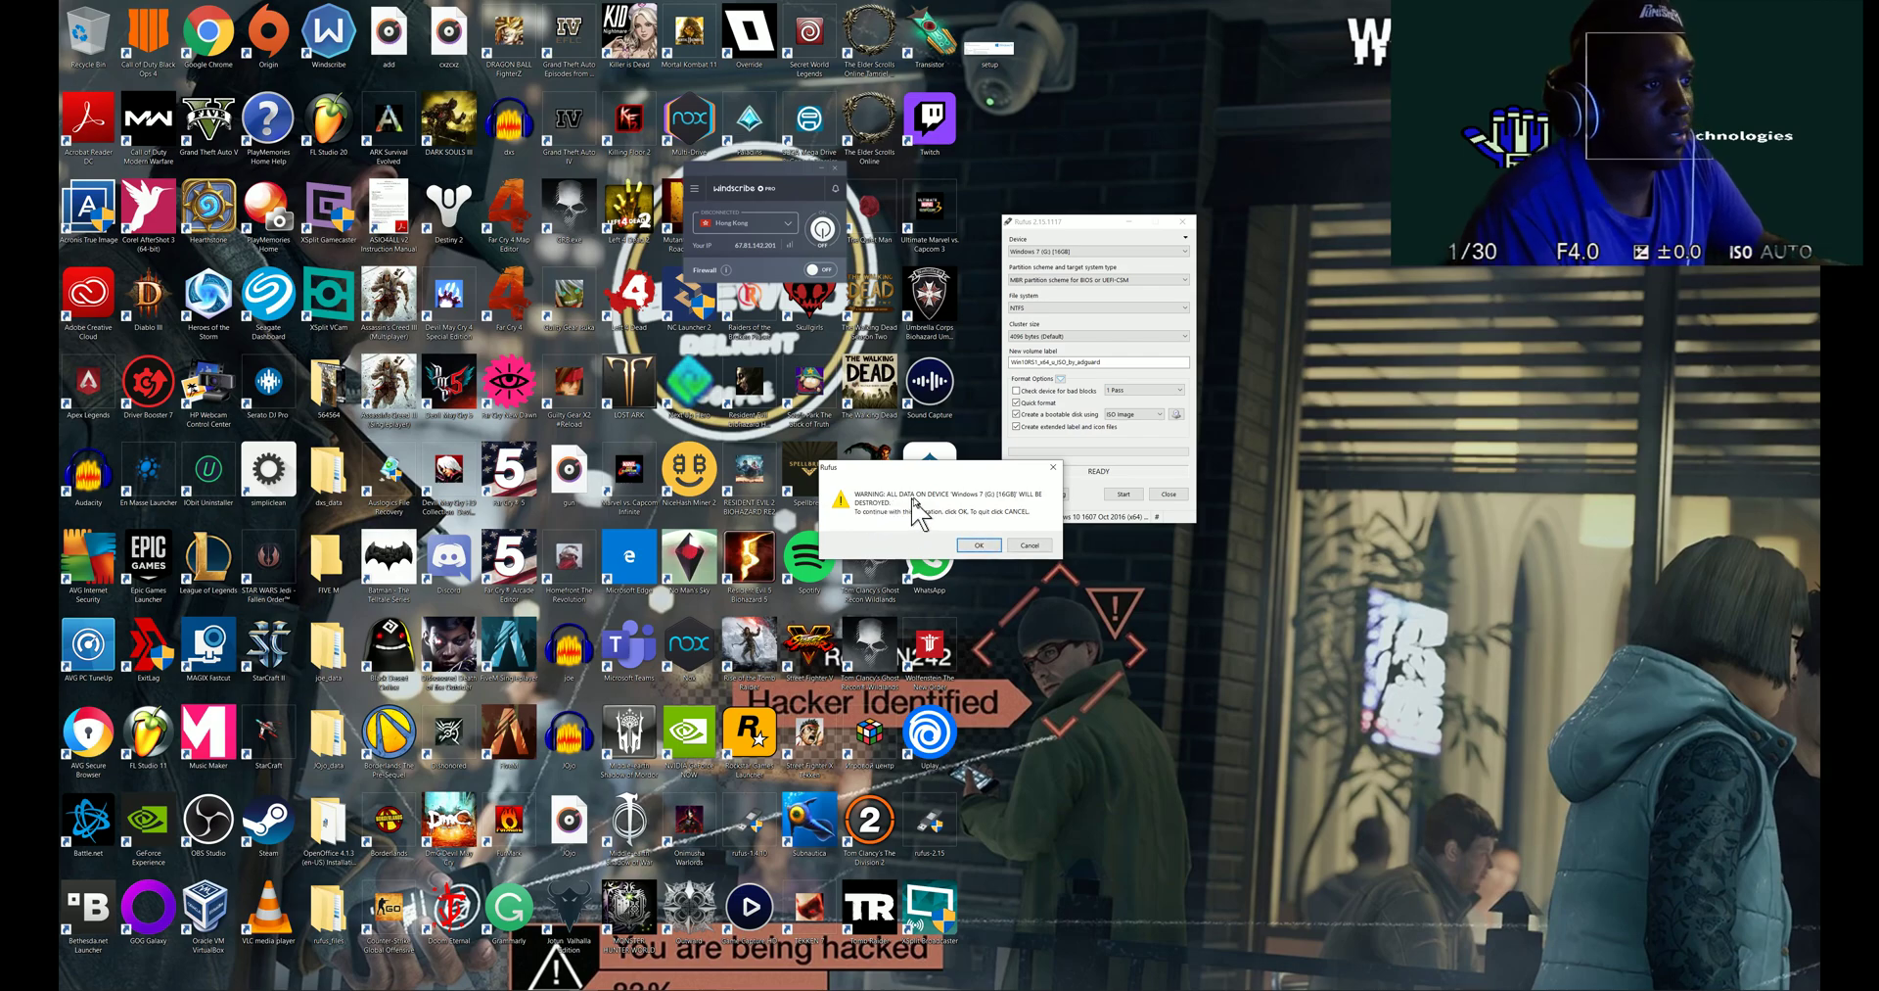
- Accept erasing the G: drive so Rufus formats it and copies the Windows 10 files
{"action": "left_click", "coordinate": [974, 547]}
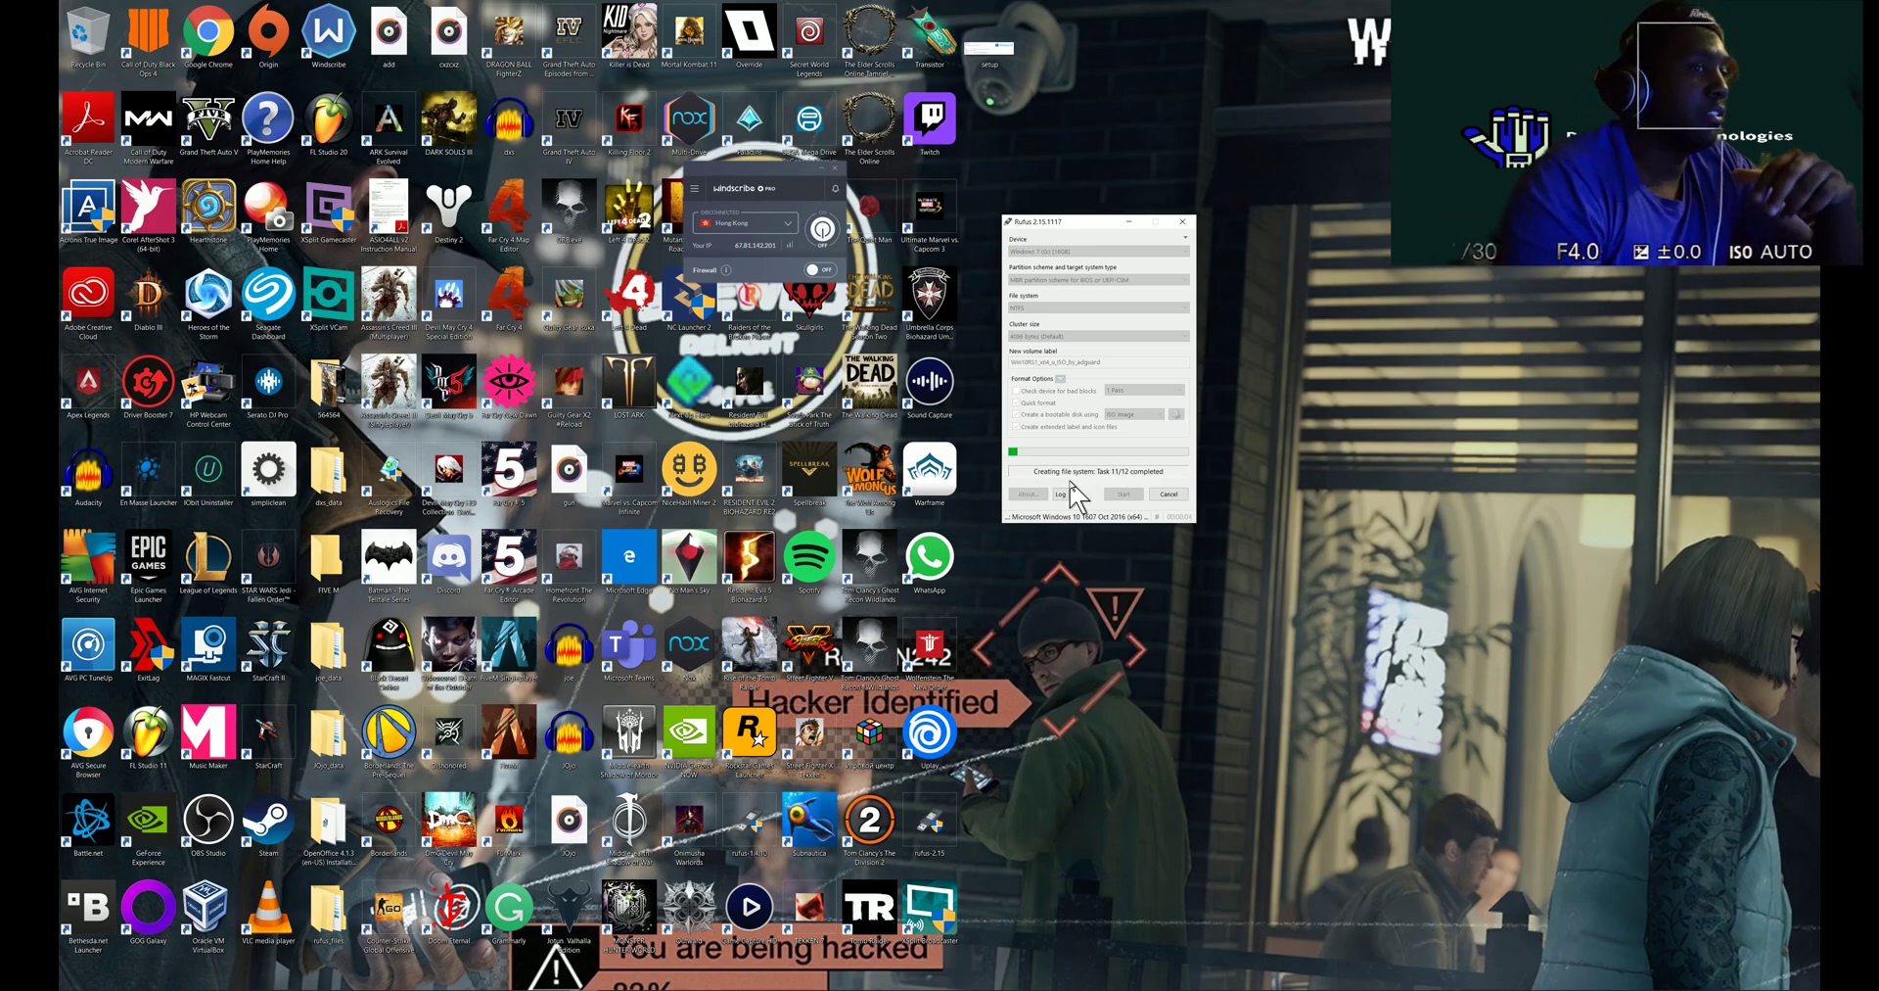
{"action": "mouse_move", "coordinate": [529, 979]}
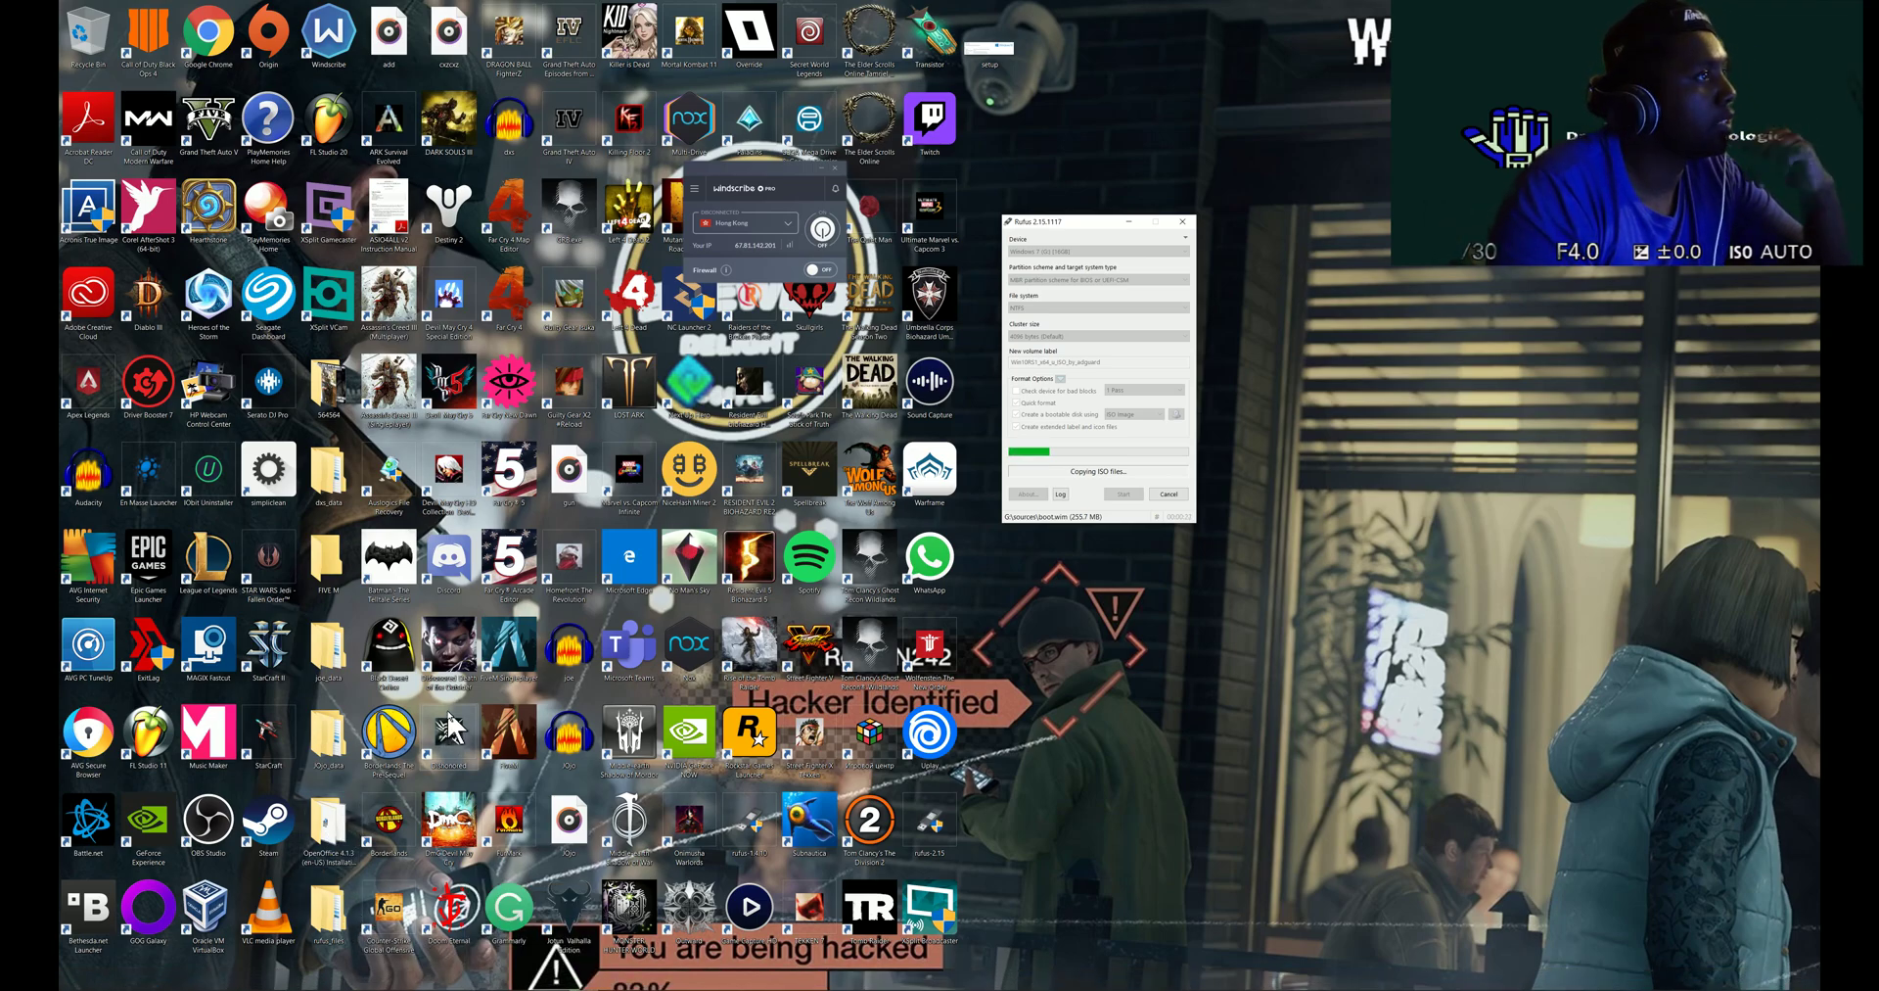
{"action": "mouse_move", "coordinate": [356, 981]}
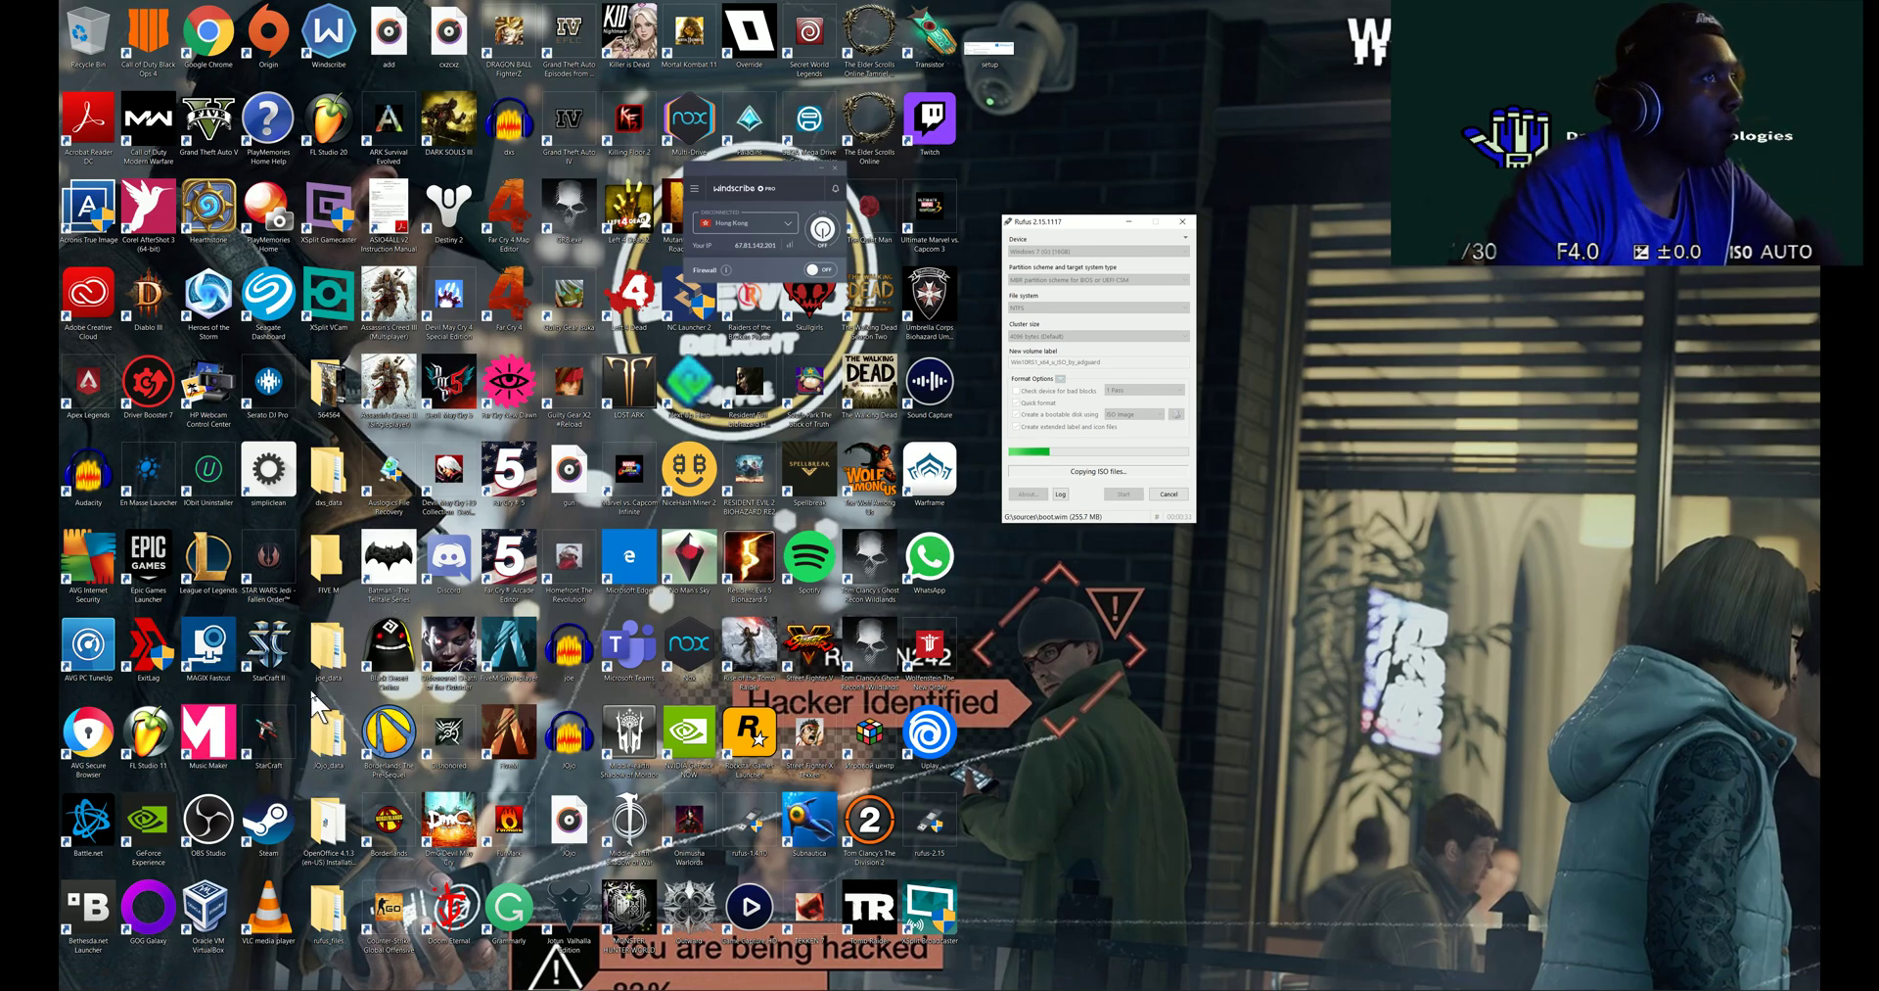
{"action": "key", "text": "super"}
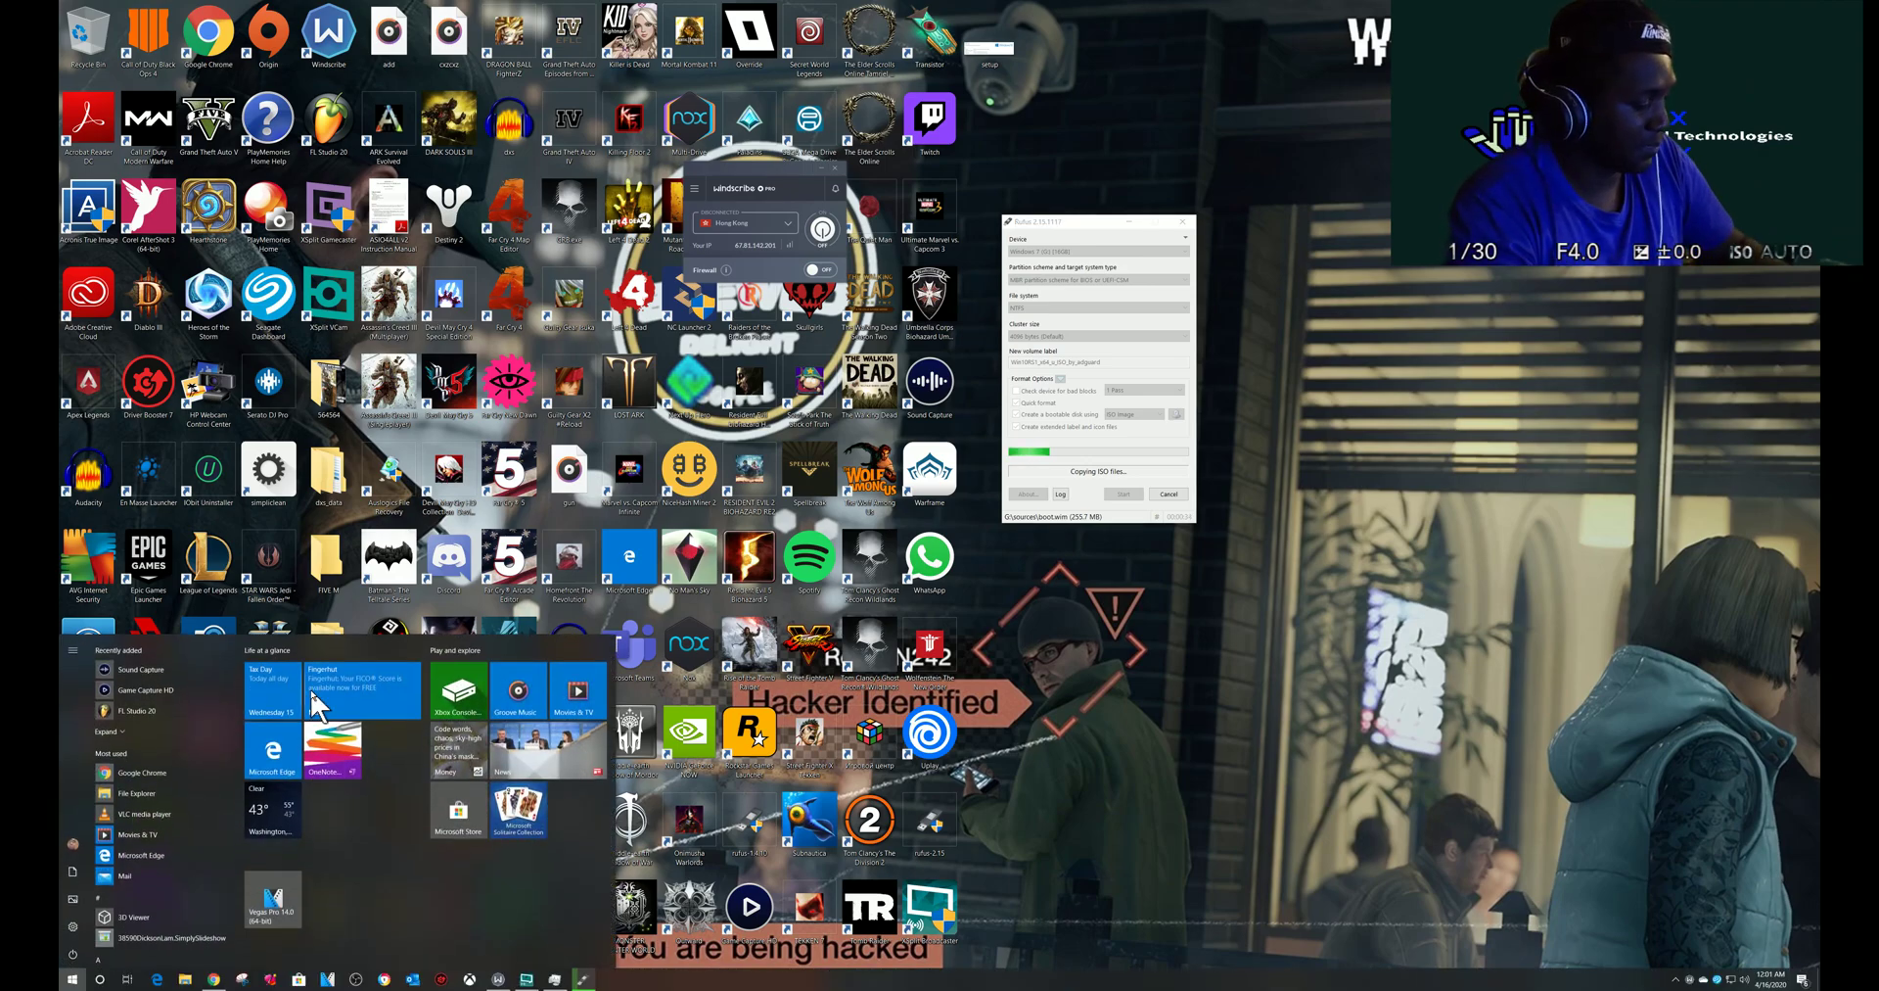
- Launch VirtualBox via the 'vir' search, dismiss the update notice, and start the WIN10 VM
{"action": "type", "text": "vir"}
{"action": "left_click", "coordinate": [199, 706]}
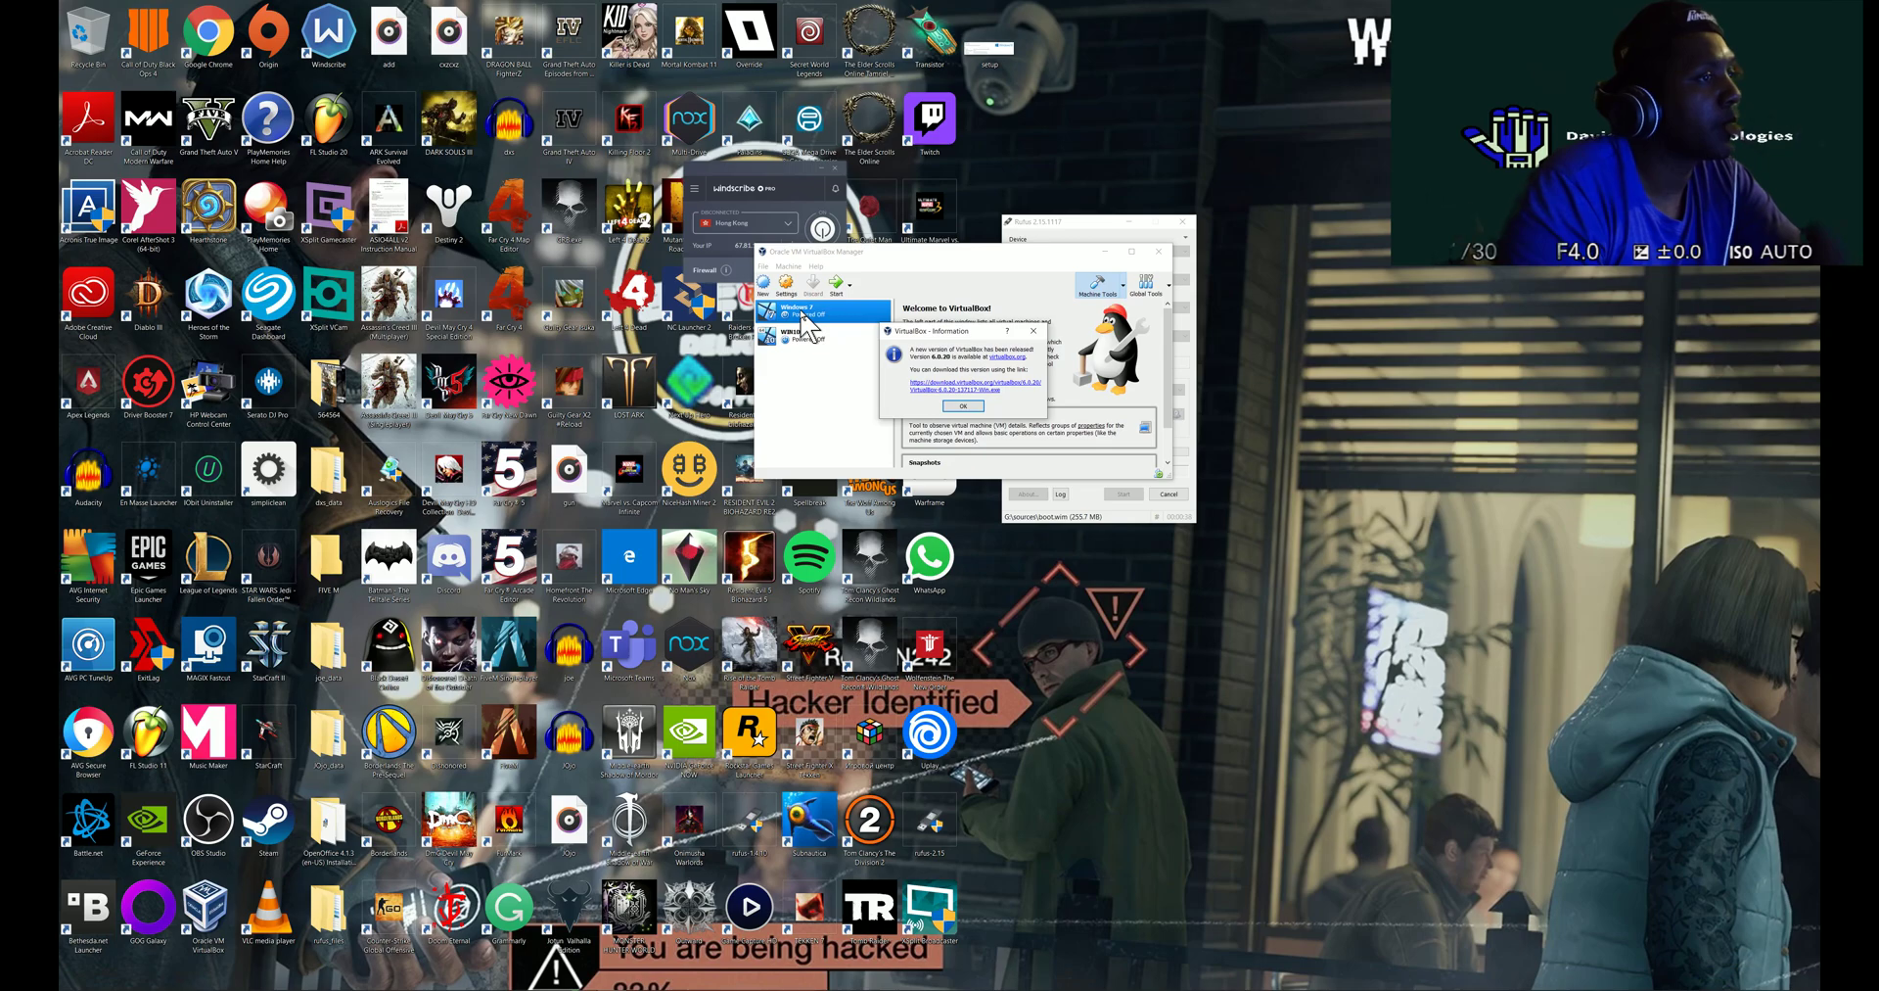
{"action": "left_click", "coordinate": [962, 405]}
{"action": "left_click", "coordinate": [818, 337]}
{"action": "double_click", "coordinate": [821, 341]}
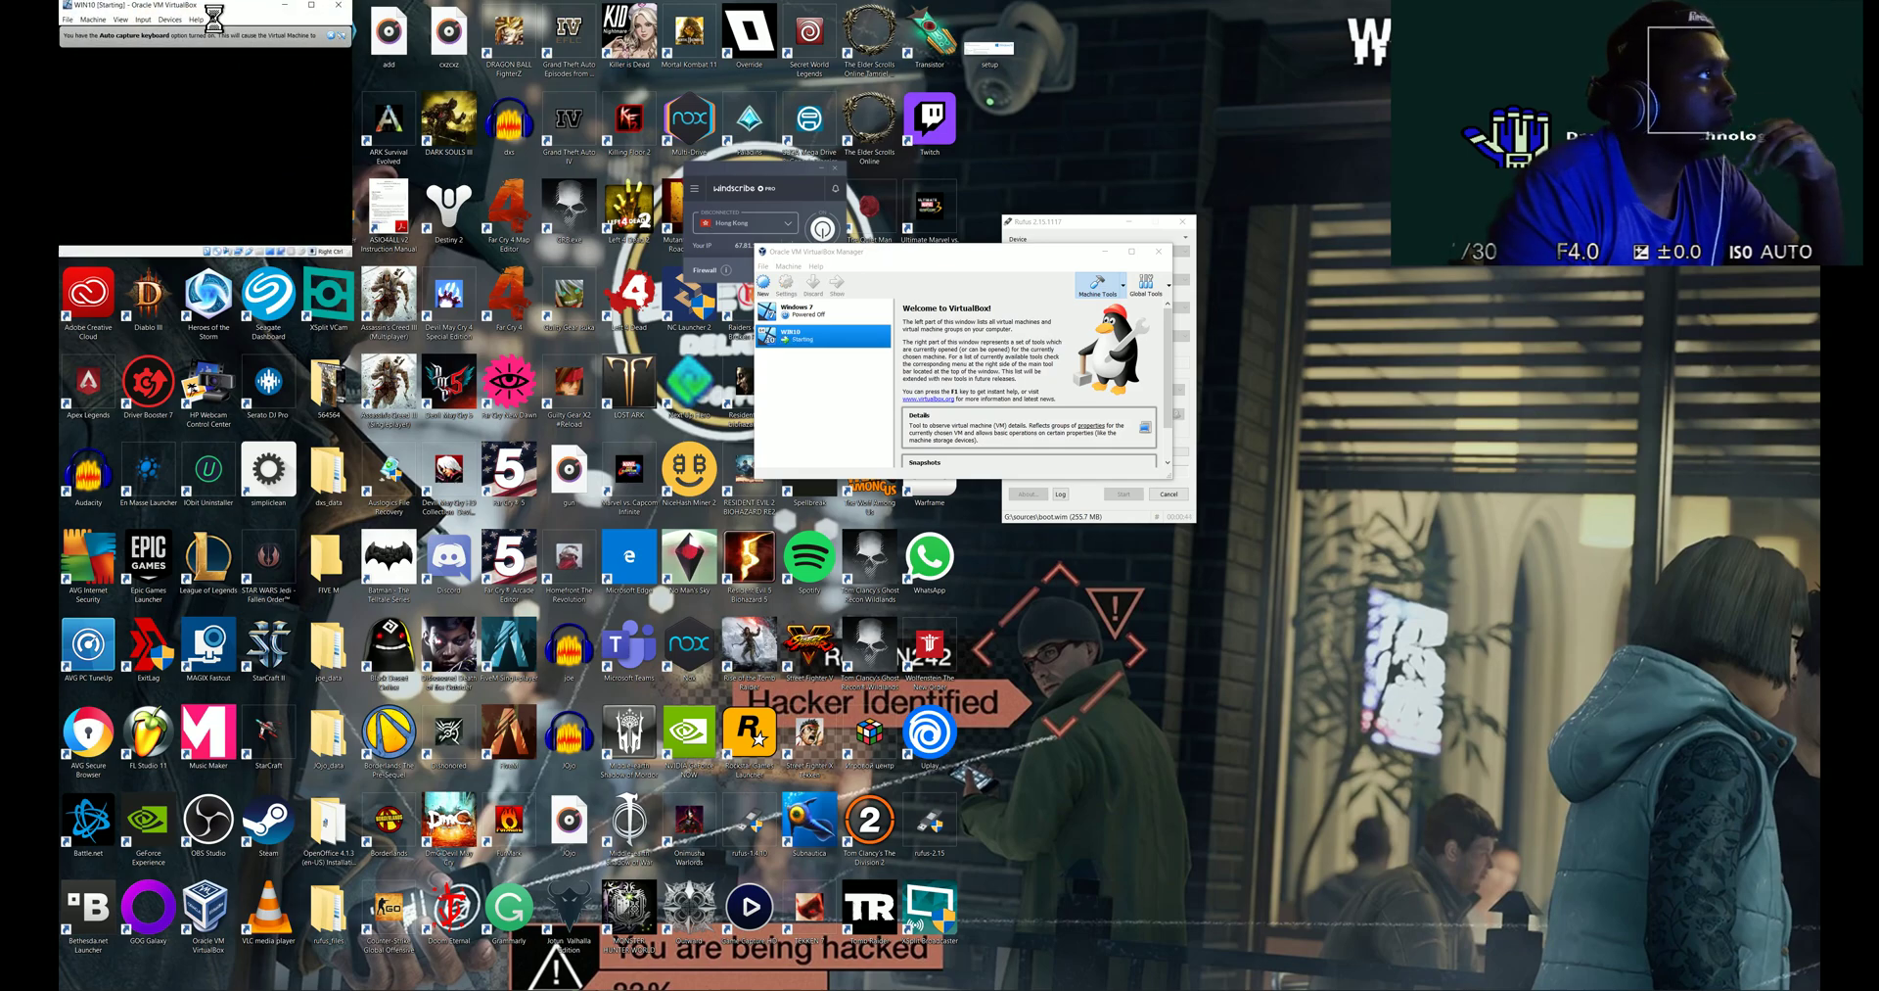
{"action": "left_click_drag", "start_coordinate": [229, 11], "coordinate": [412, 113]}
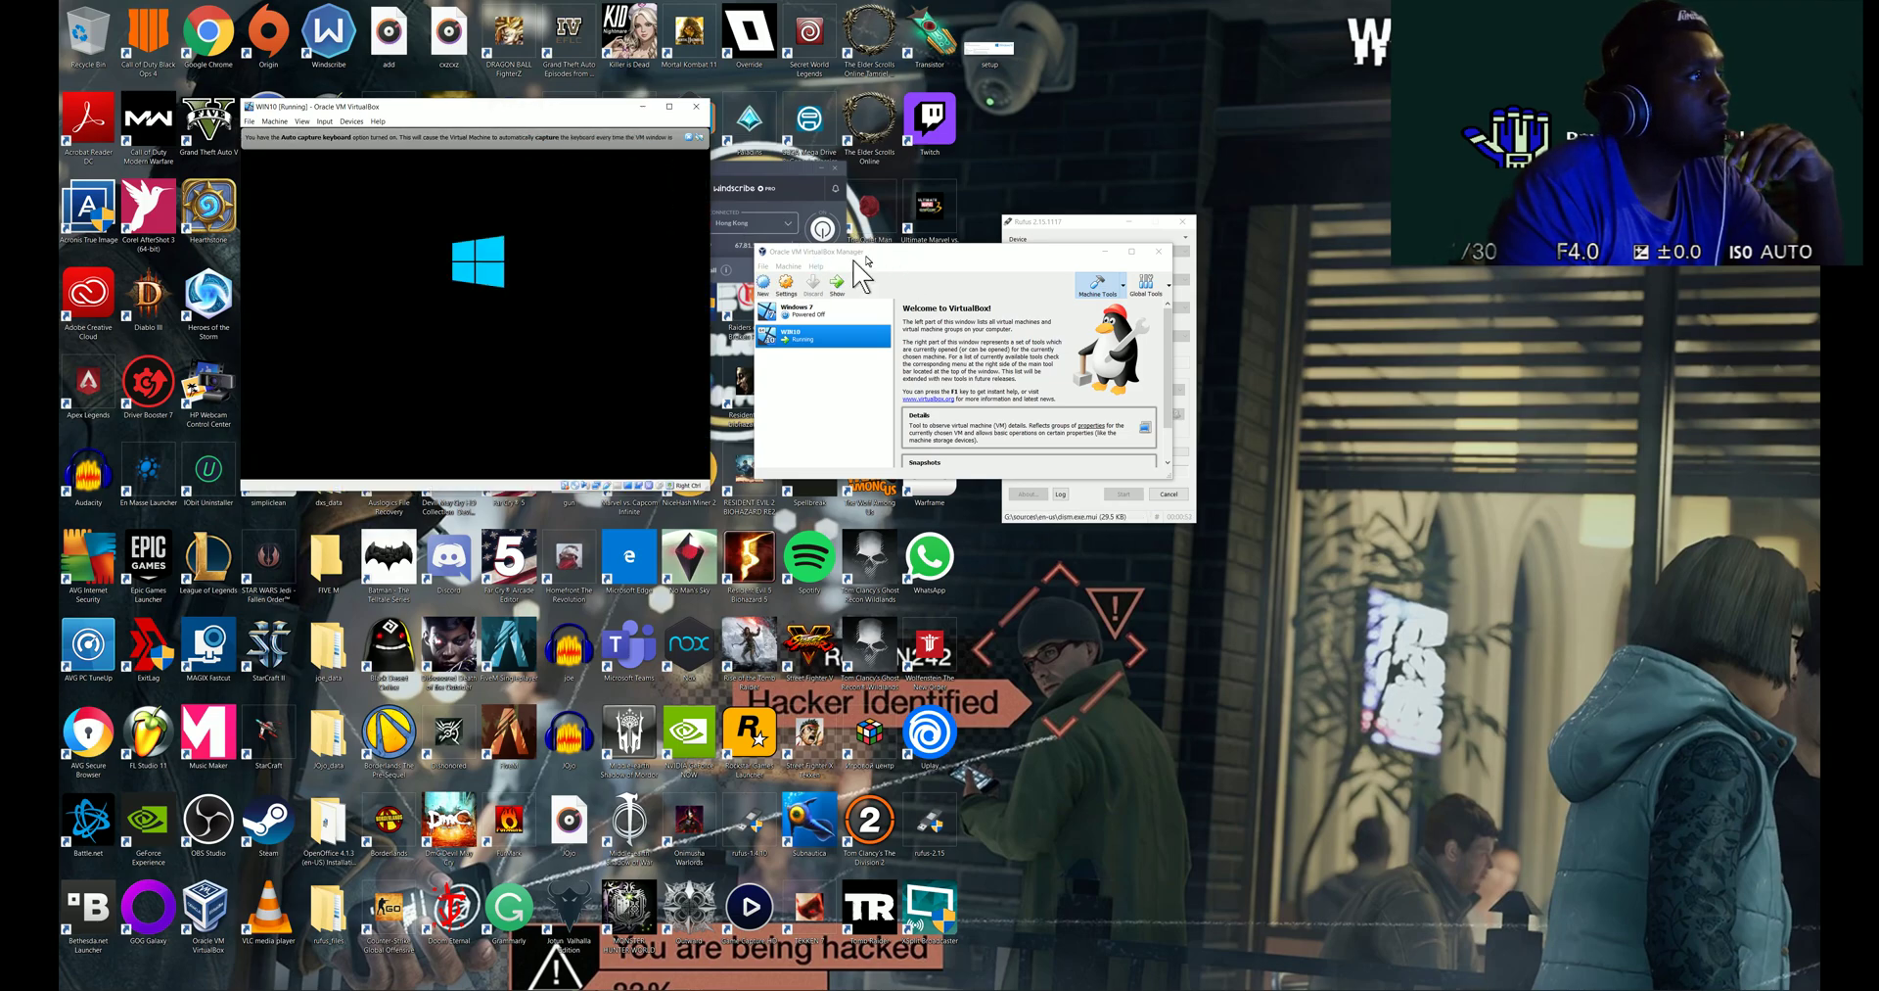
- Minimize VirtualBox Manager, move Rufus beside the VM, and sign in to WIN10 with the PIN
{"action": "left_click", "coordinate": [1104, 252]}
{"action": "left_click_drag", "start_coordinate": [1071, 225], "coordinate": [922, 169]}
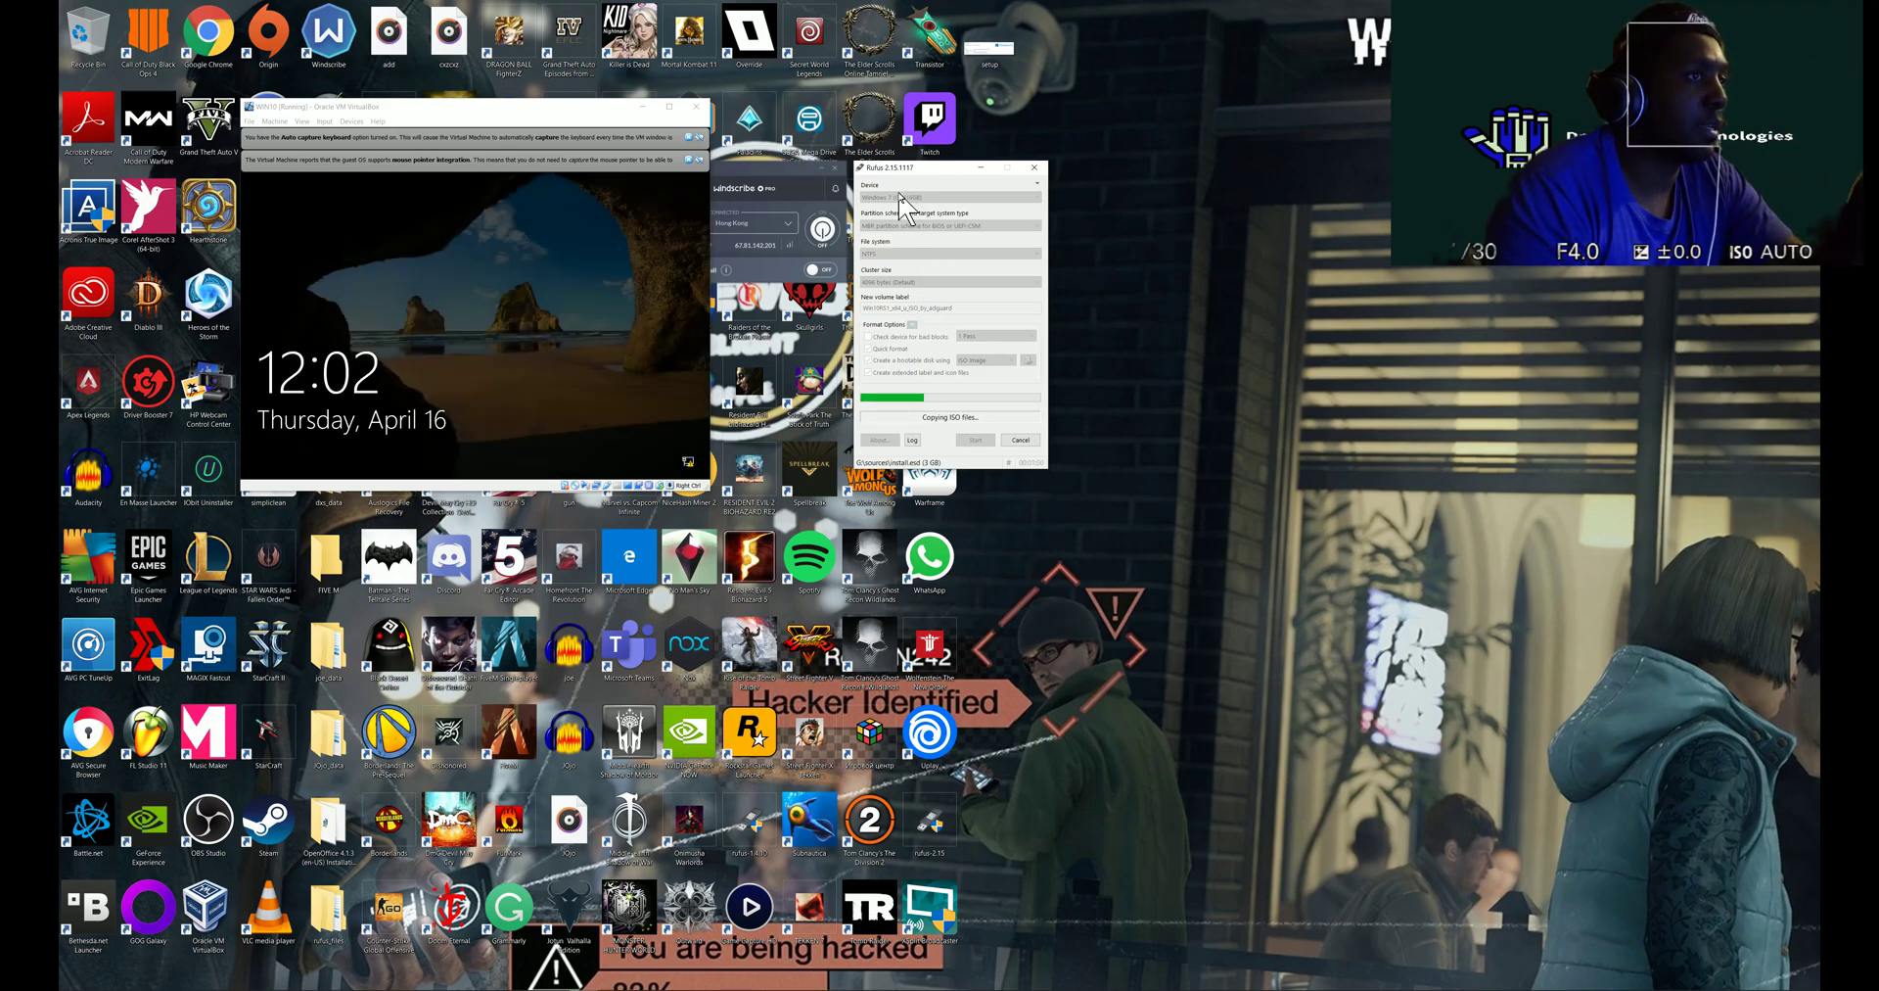
{"action": "left_click", "coordinate": [469, 315]}
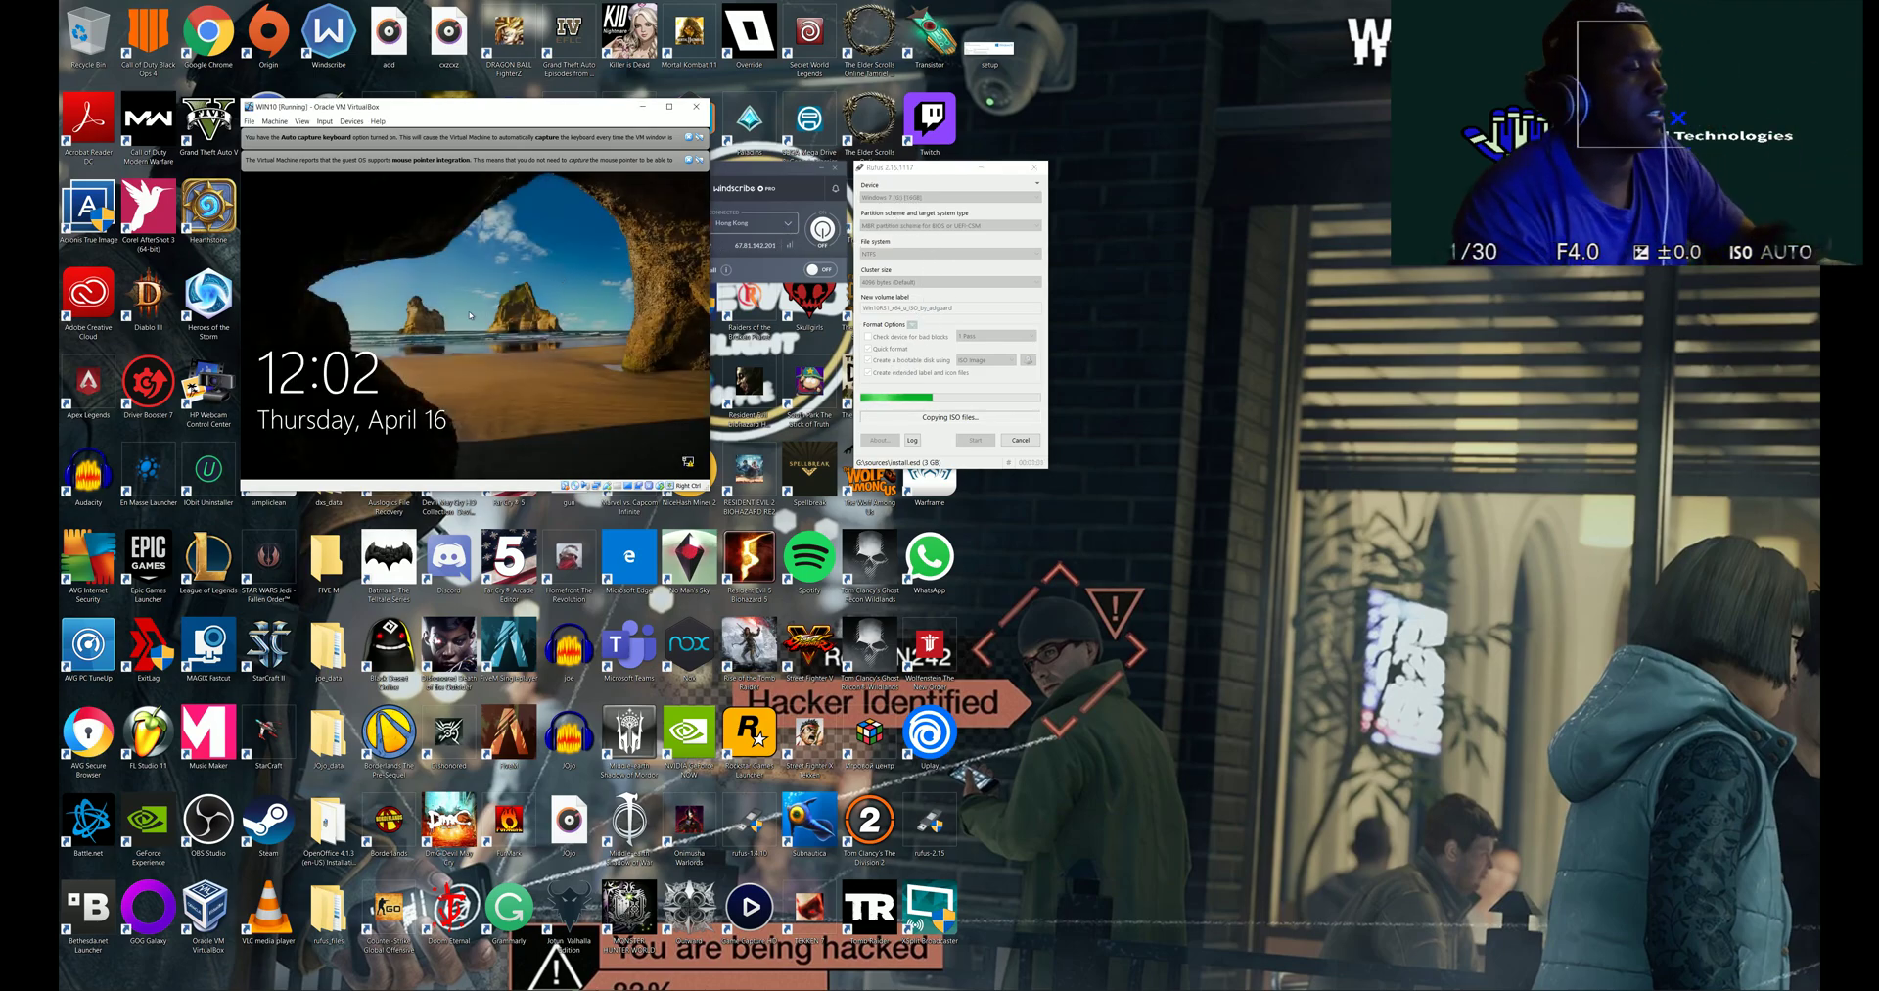
{"action": "type", "text": "••••"}
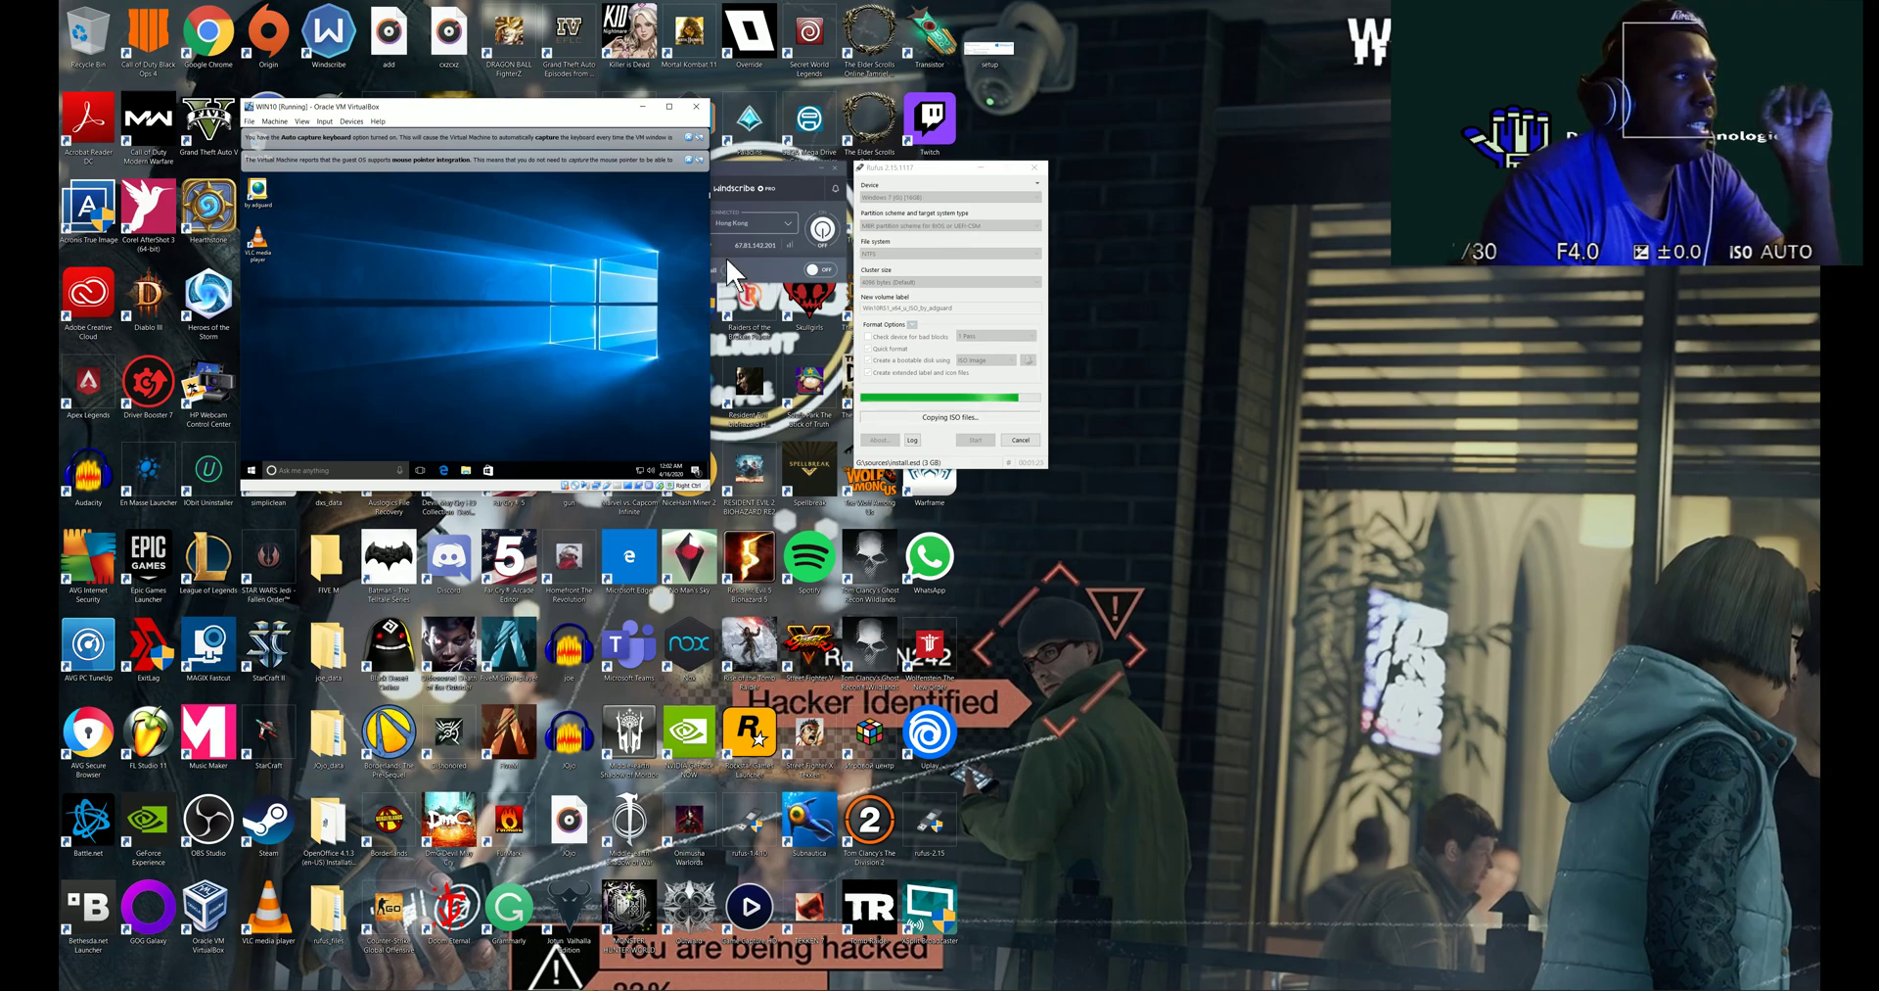
- Open Command Prompt in the guest from Start search and run ipconfig
{"action": "left_click", "coordinate": [253, 471]}
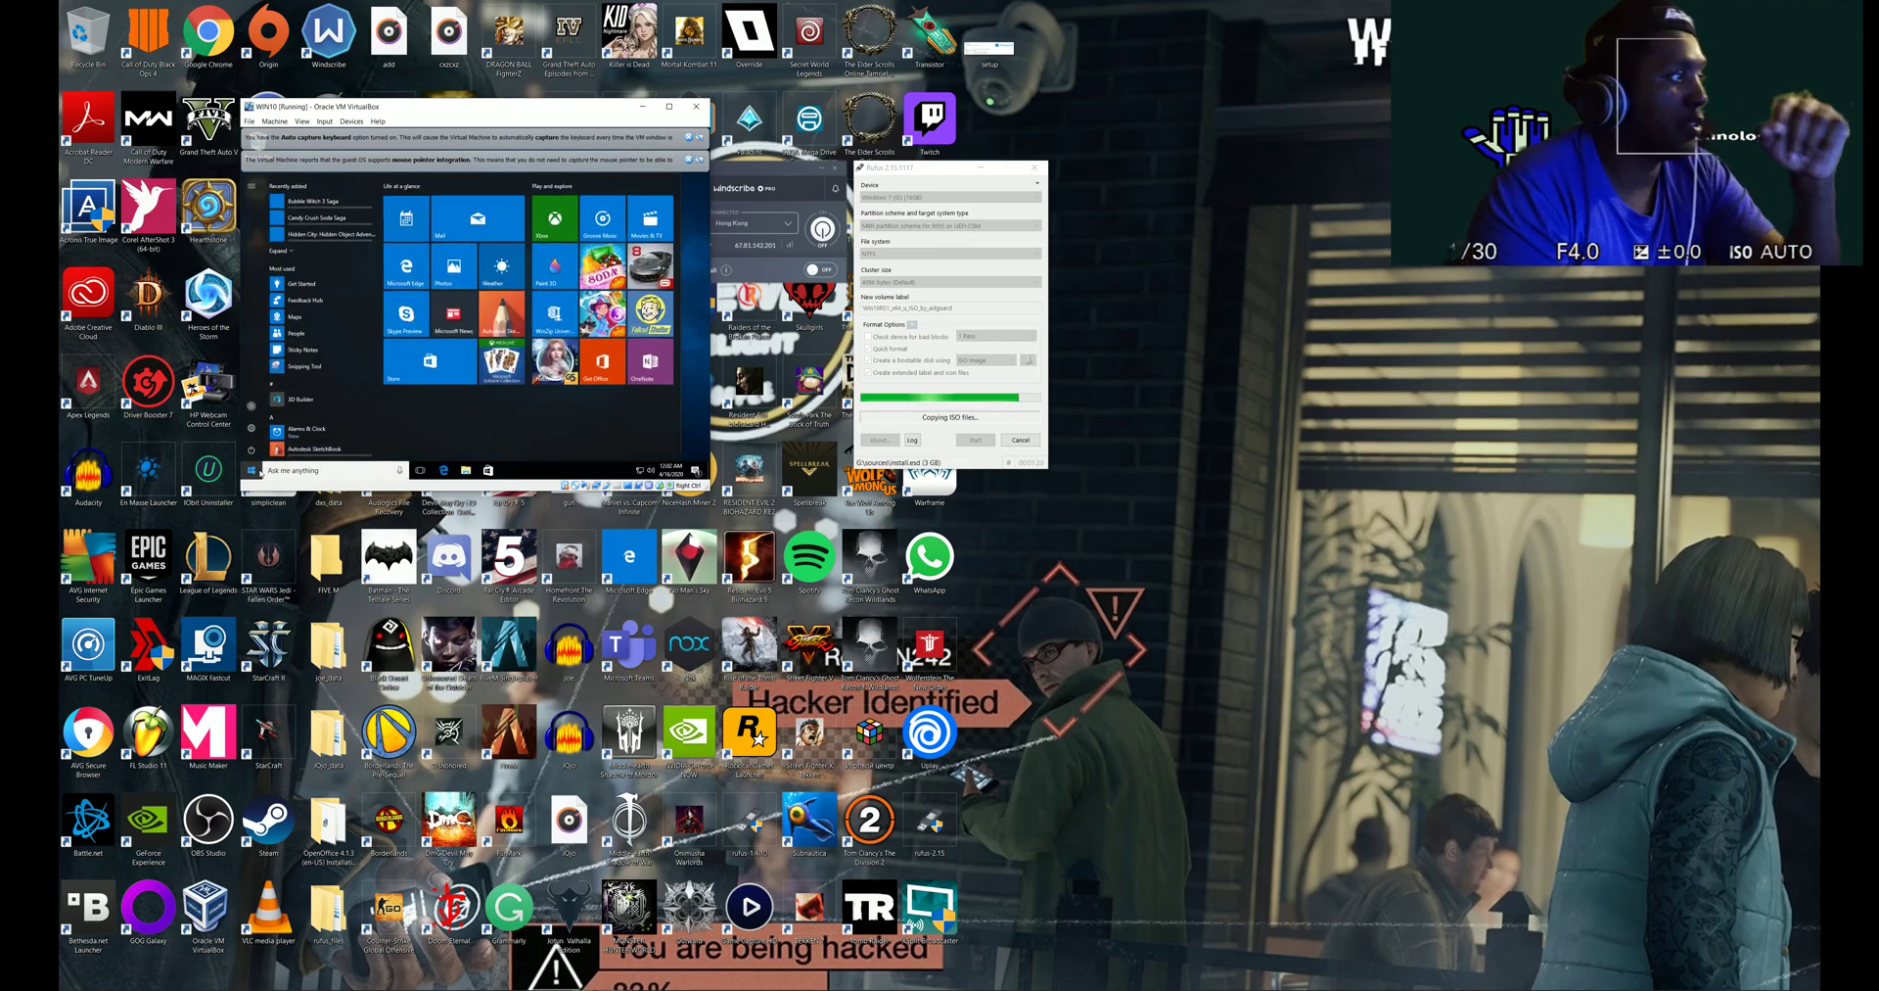
{"action": "type", "text": "cm"}
{"action": "key", "text": "BackSpace"}
{"action": "key", "text": "BackSpace"}
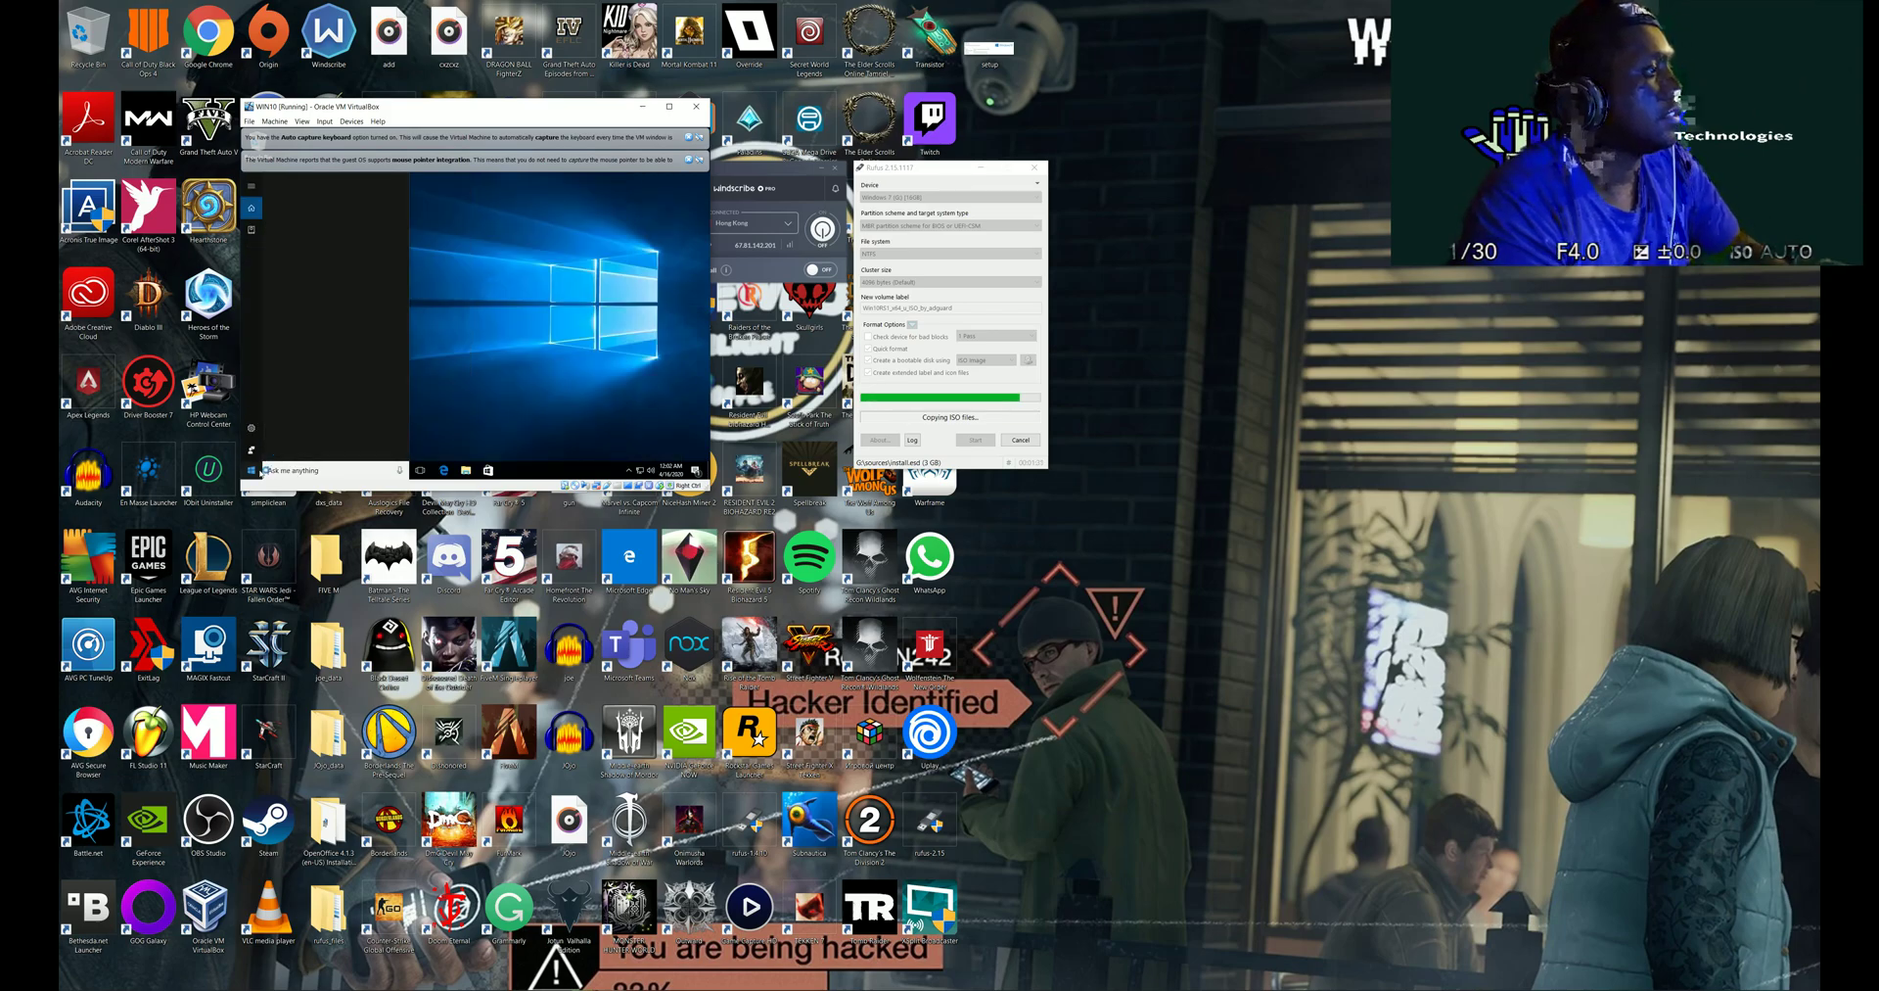
{"action": "type", "text": "cmd"}
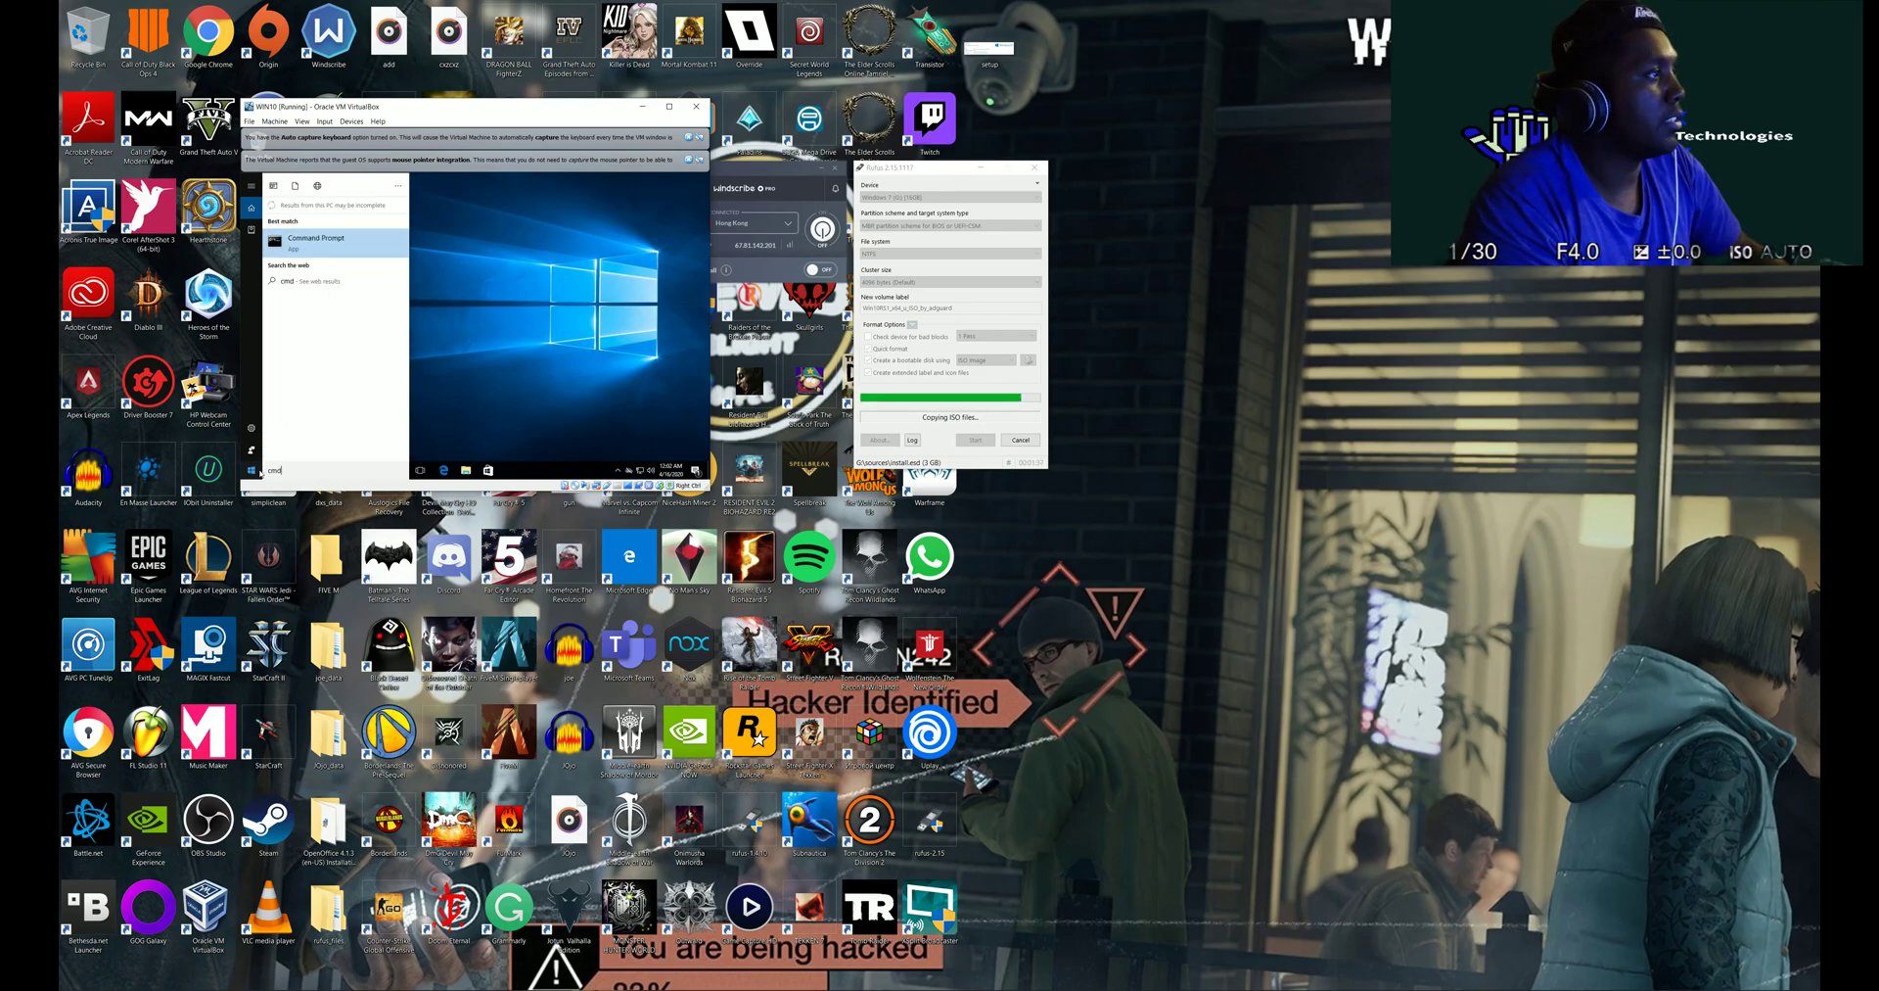
{"action": "key", "text": "Return"}
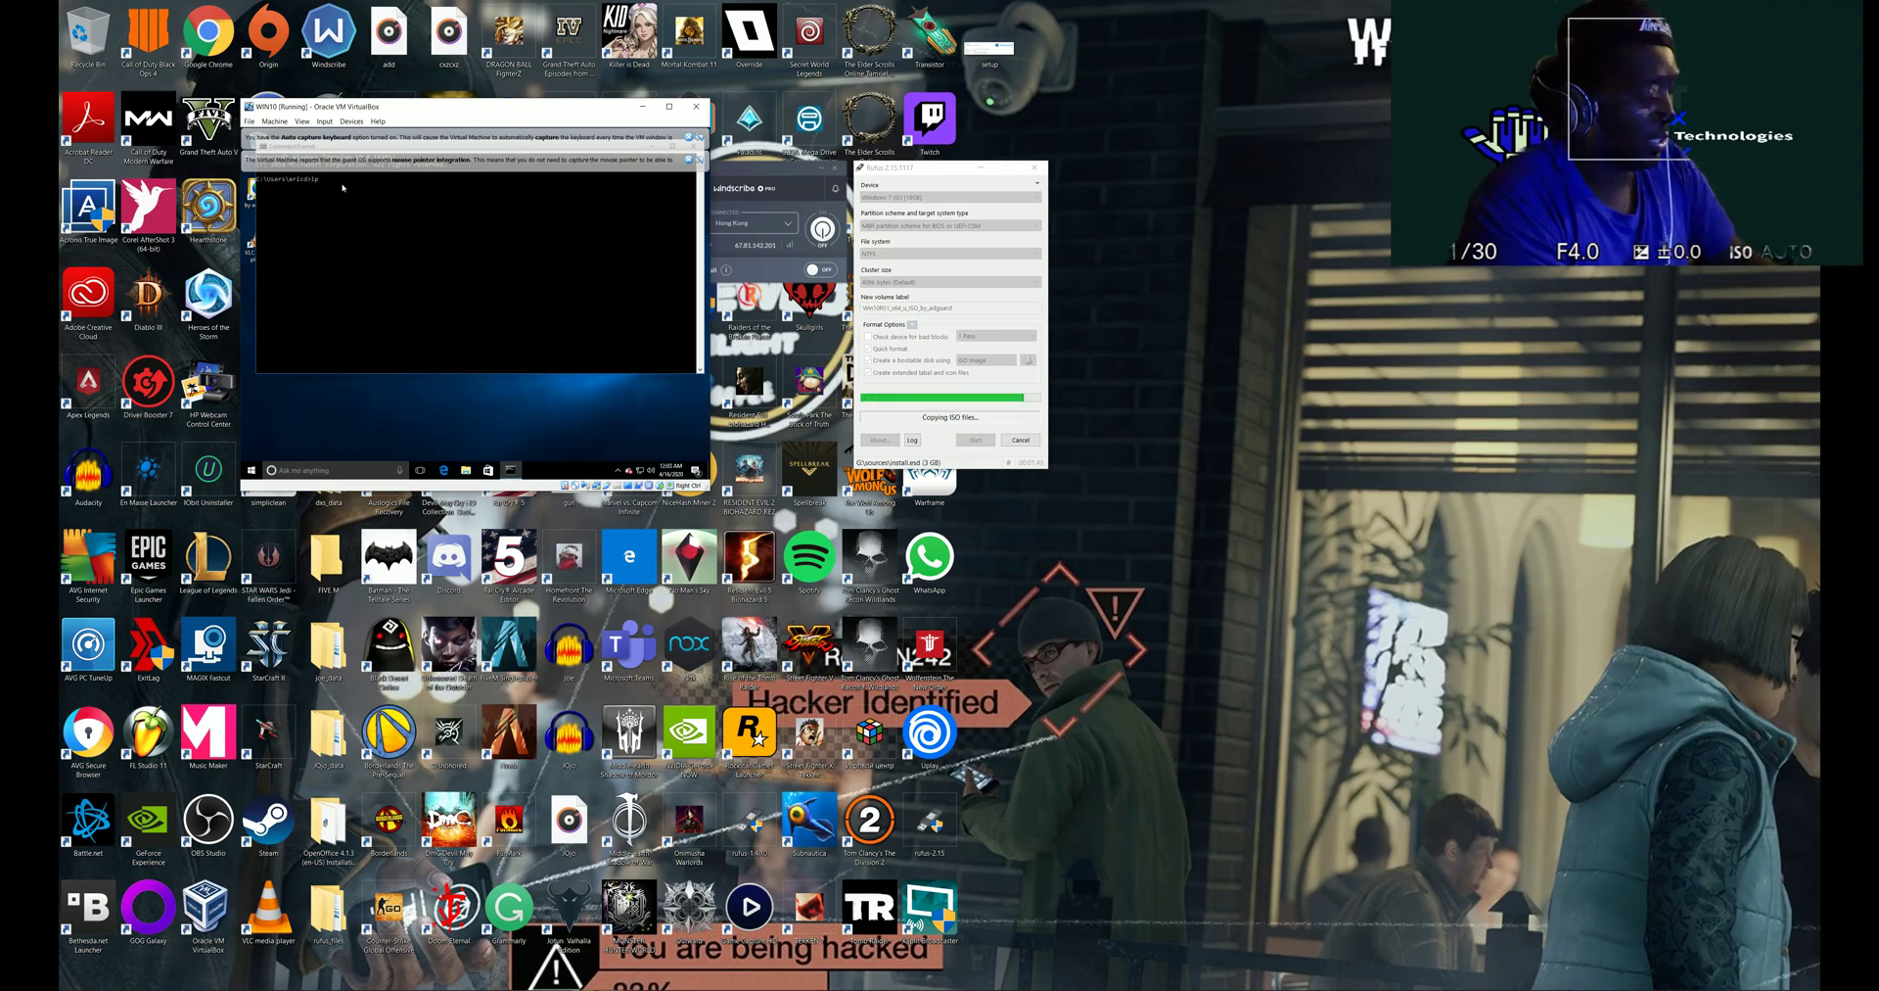
{"action": "key", "text": "Return"}
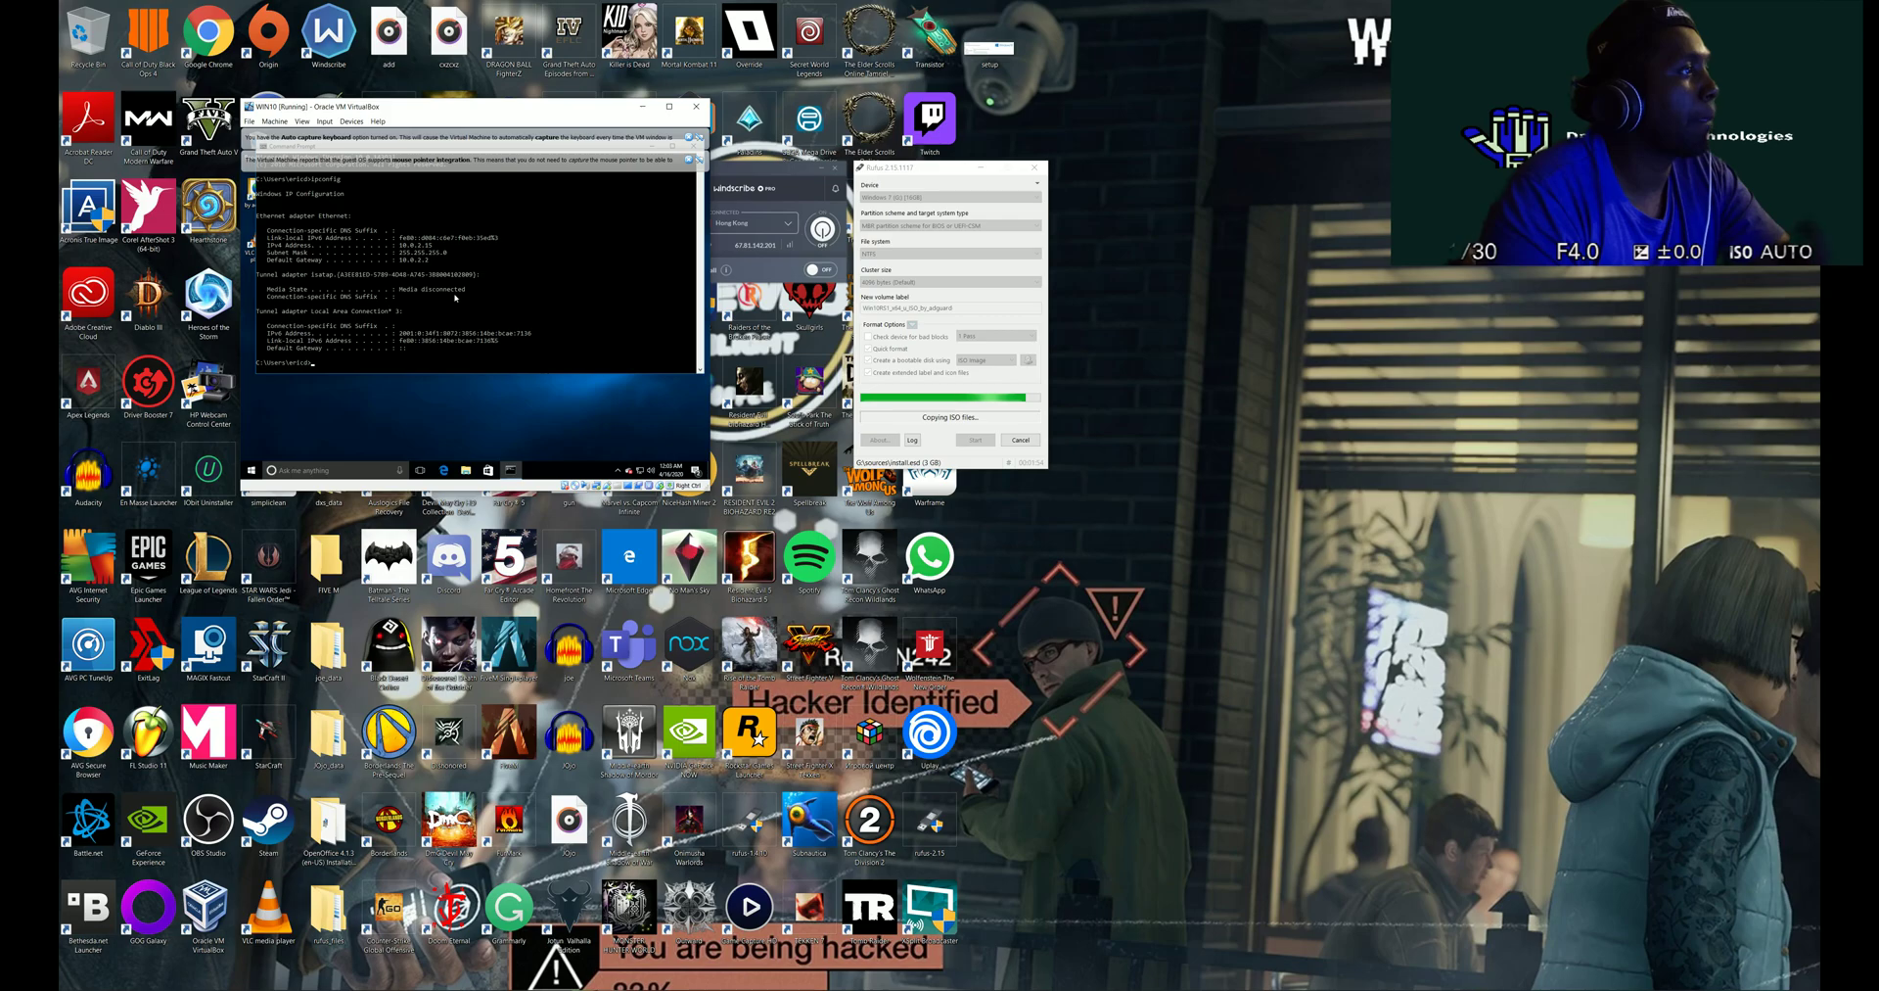
- Dismiss the mouse integration and auto capture keyboard notice bars, then close the console
{"action": "left_click", "coordinate": [689, 158]}
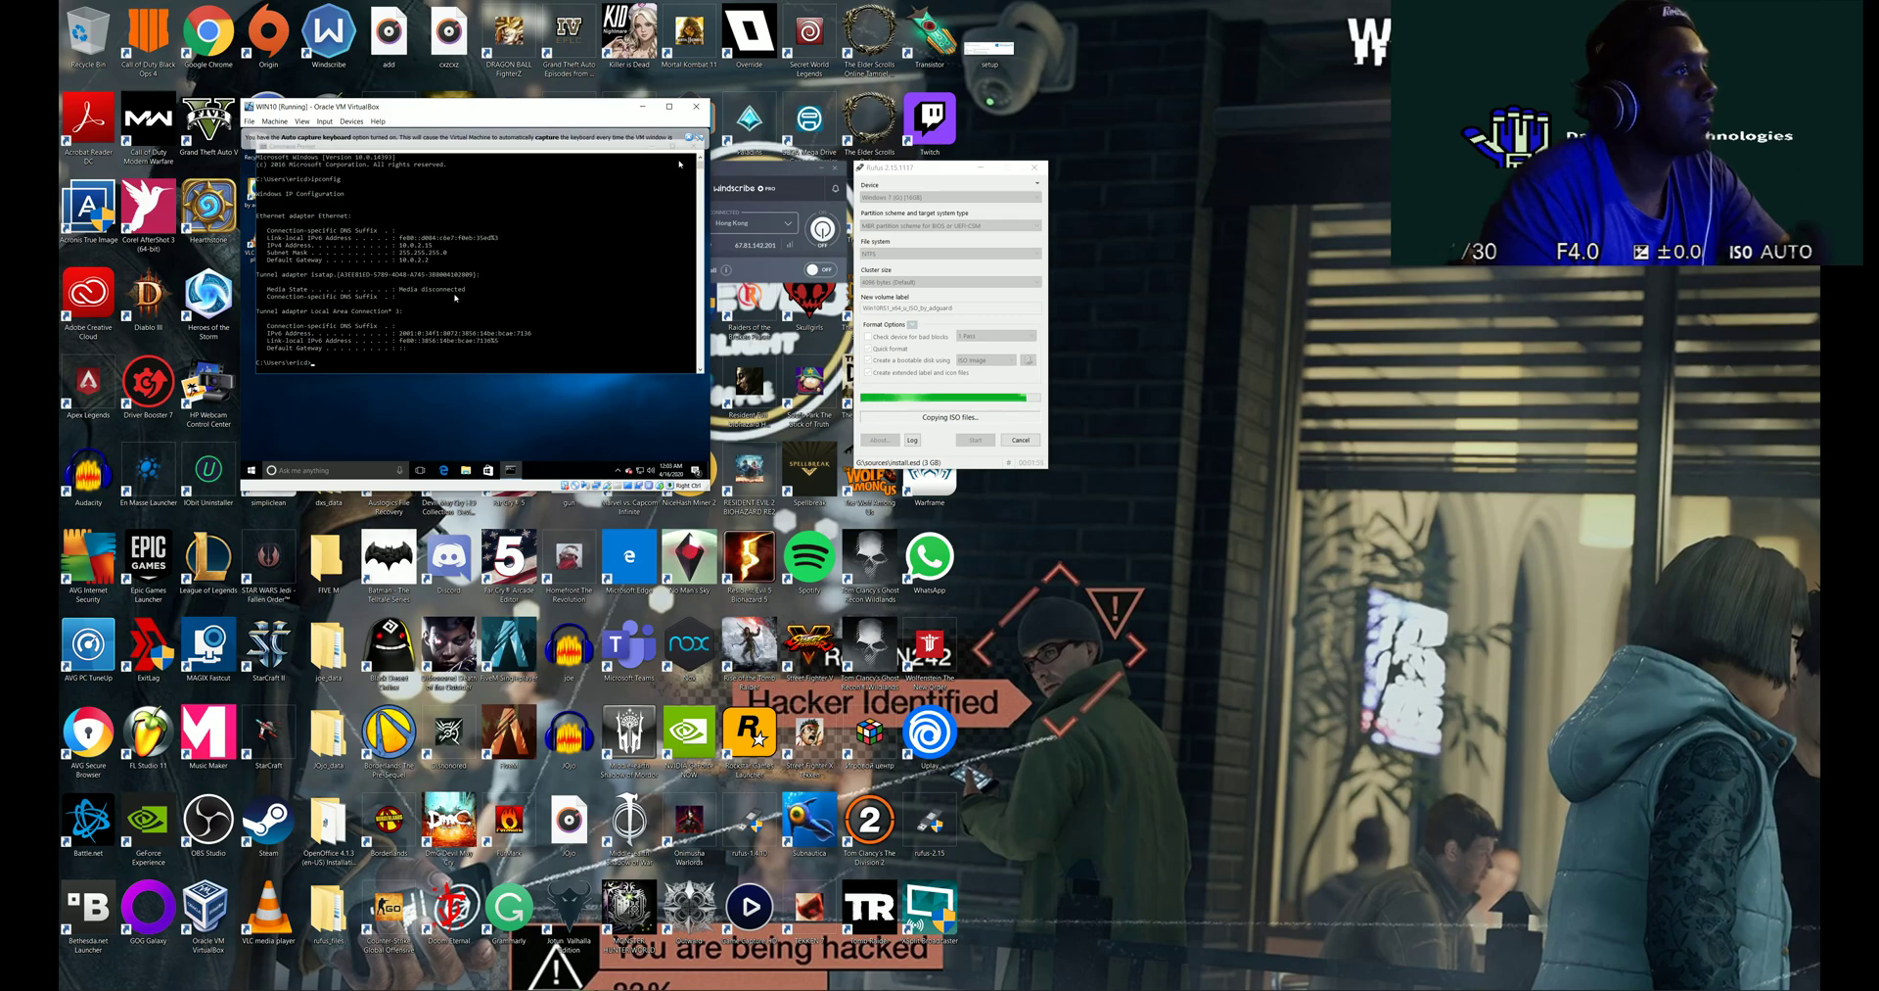
{"action": "mouse_move", "coordinate": [663, 167]}
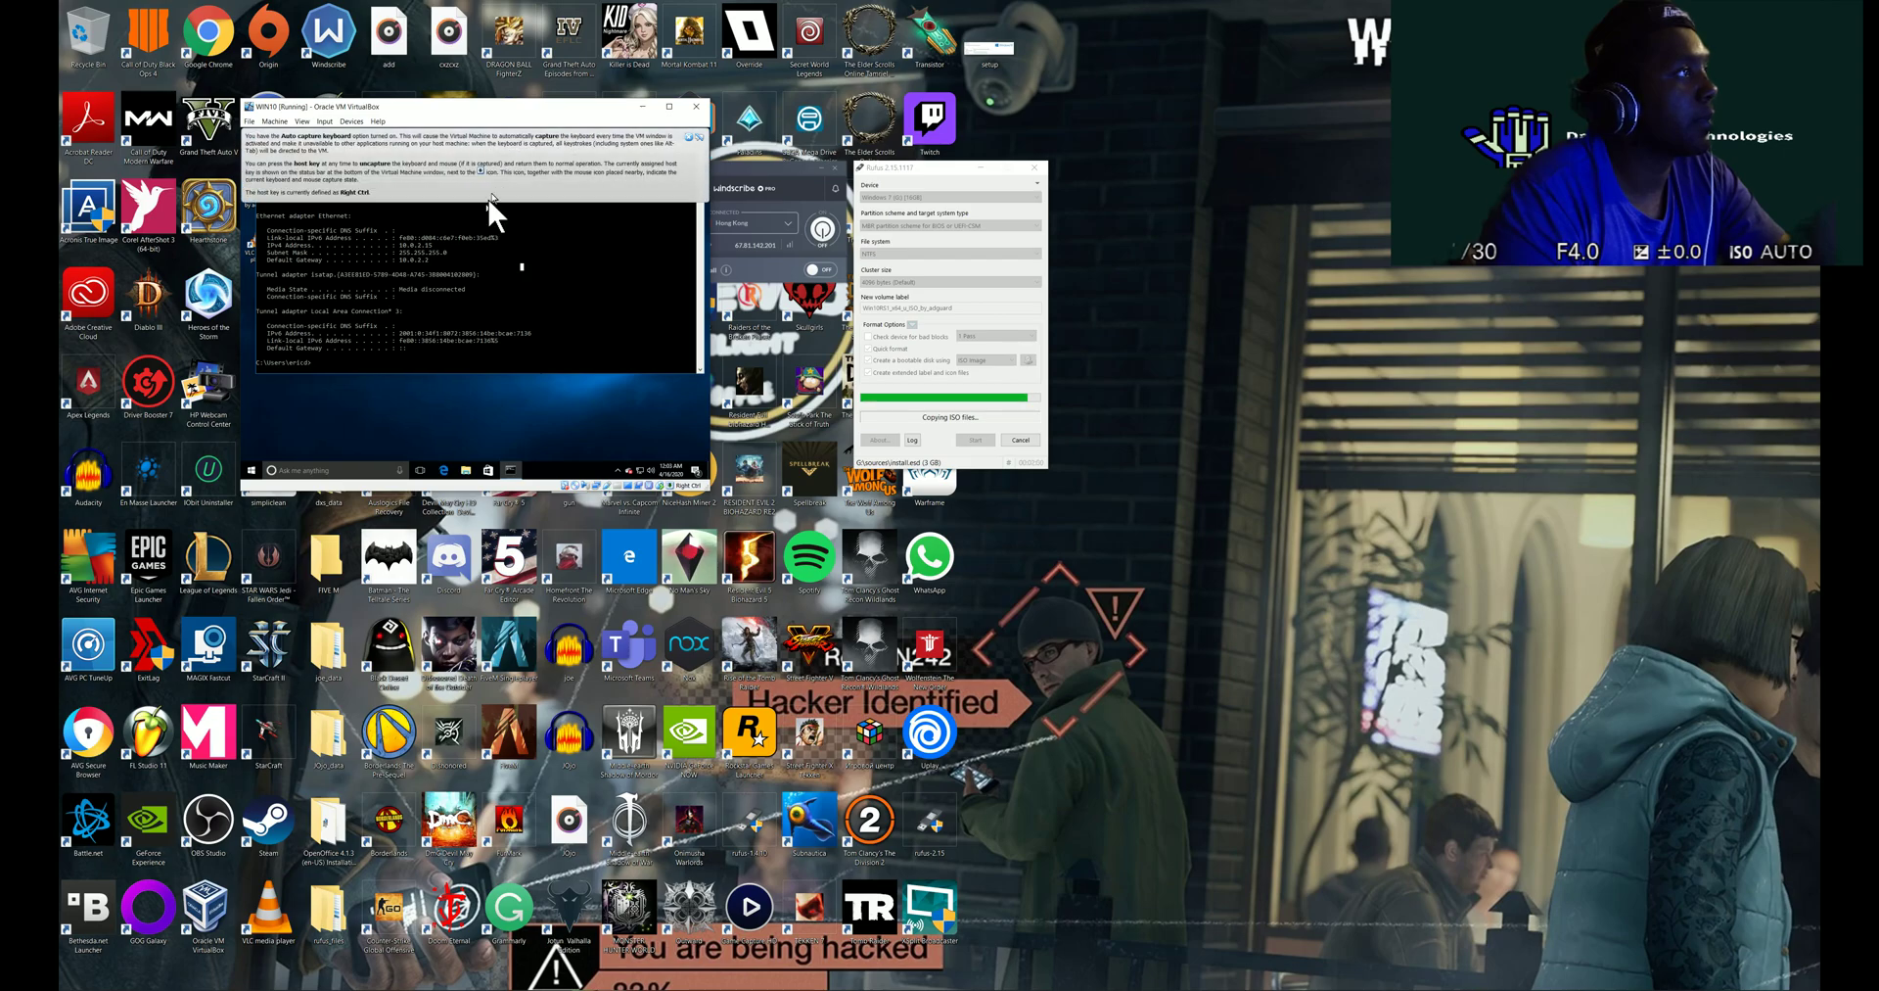
{"action": "left_click", "coordinate": [689, 138]}
{"action": "left_click", "coordinate": [700, 145]}
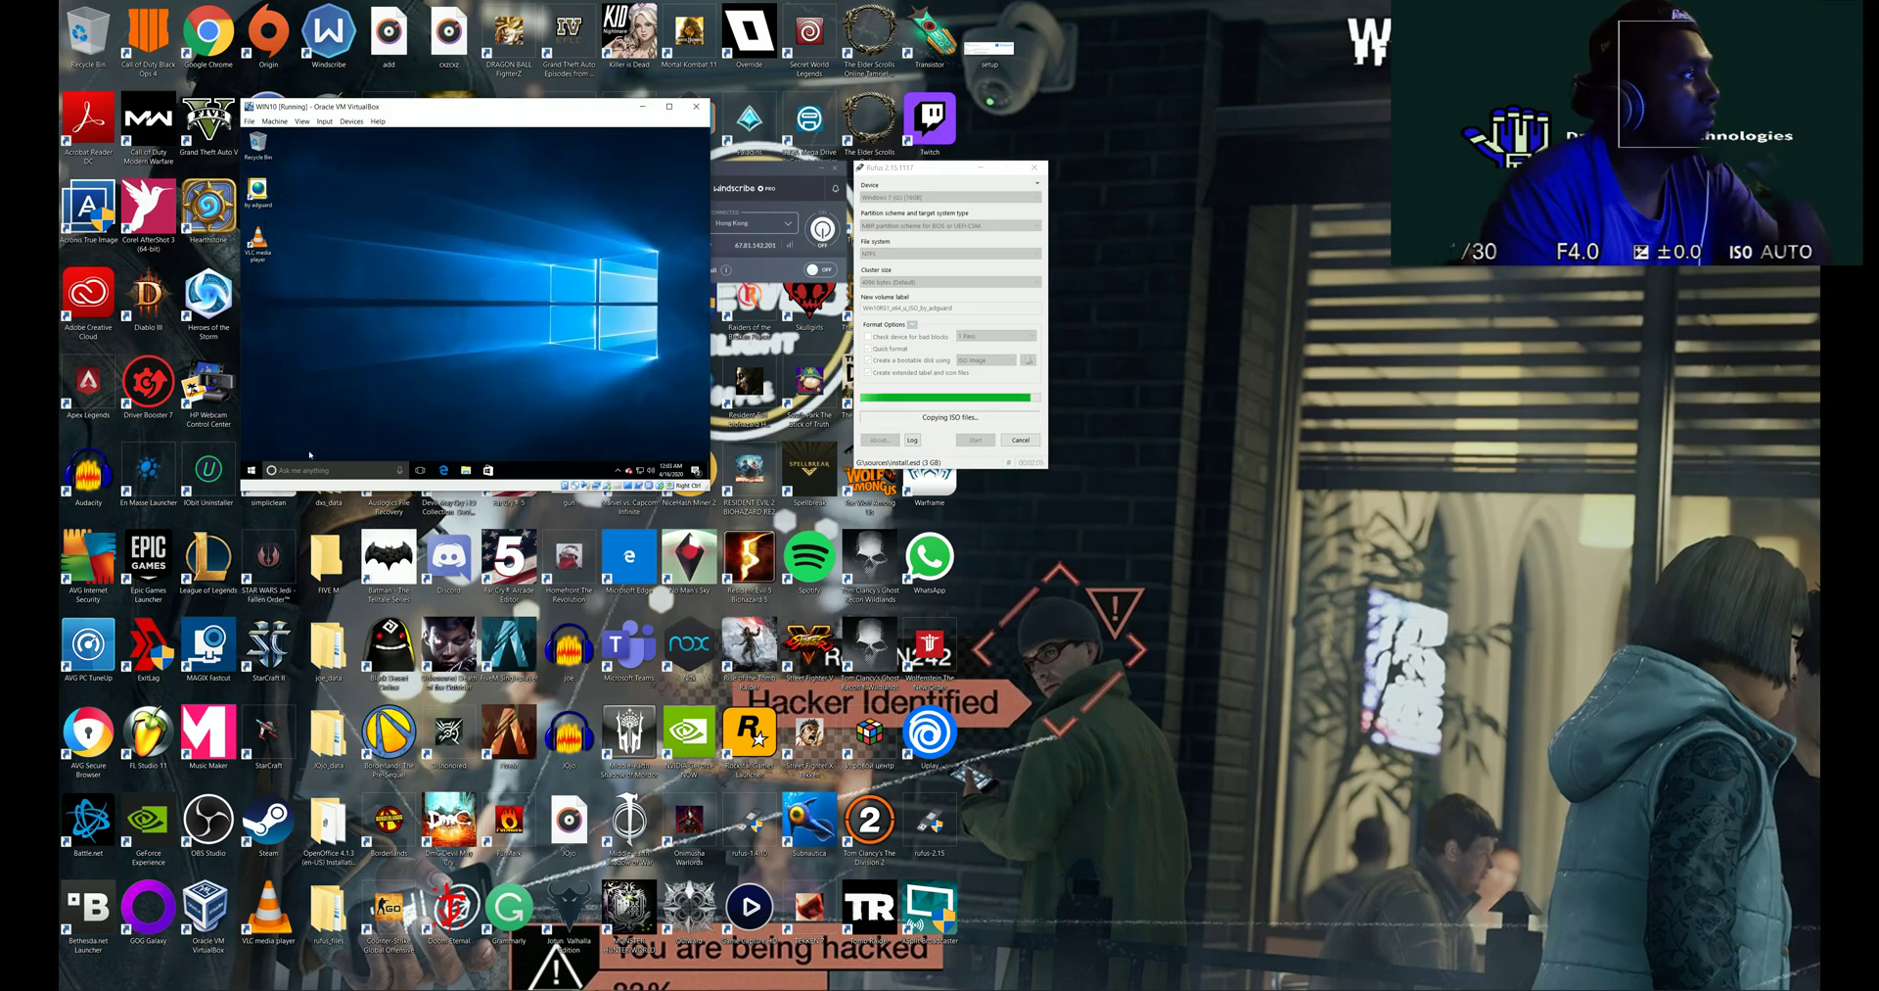
{"action": "key", "text": "super"}
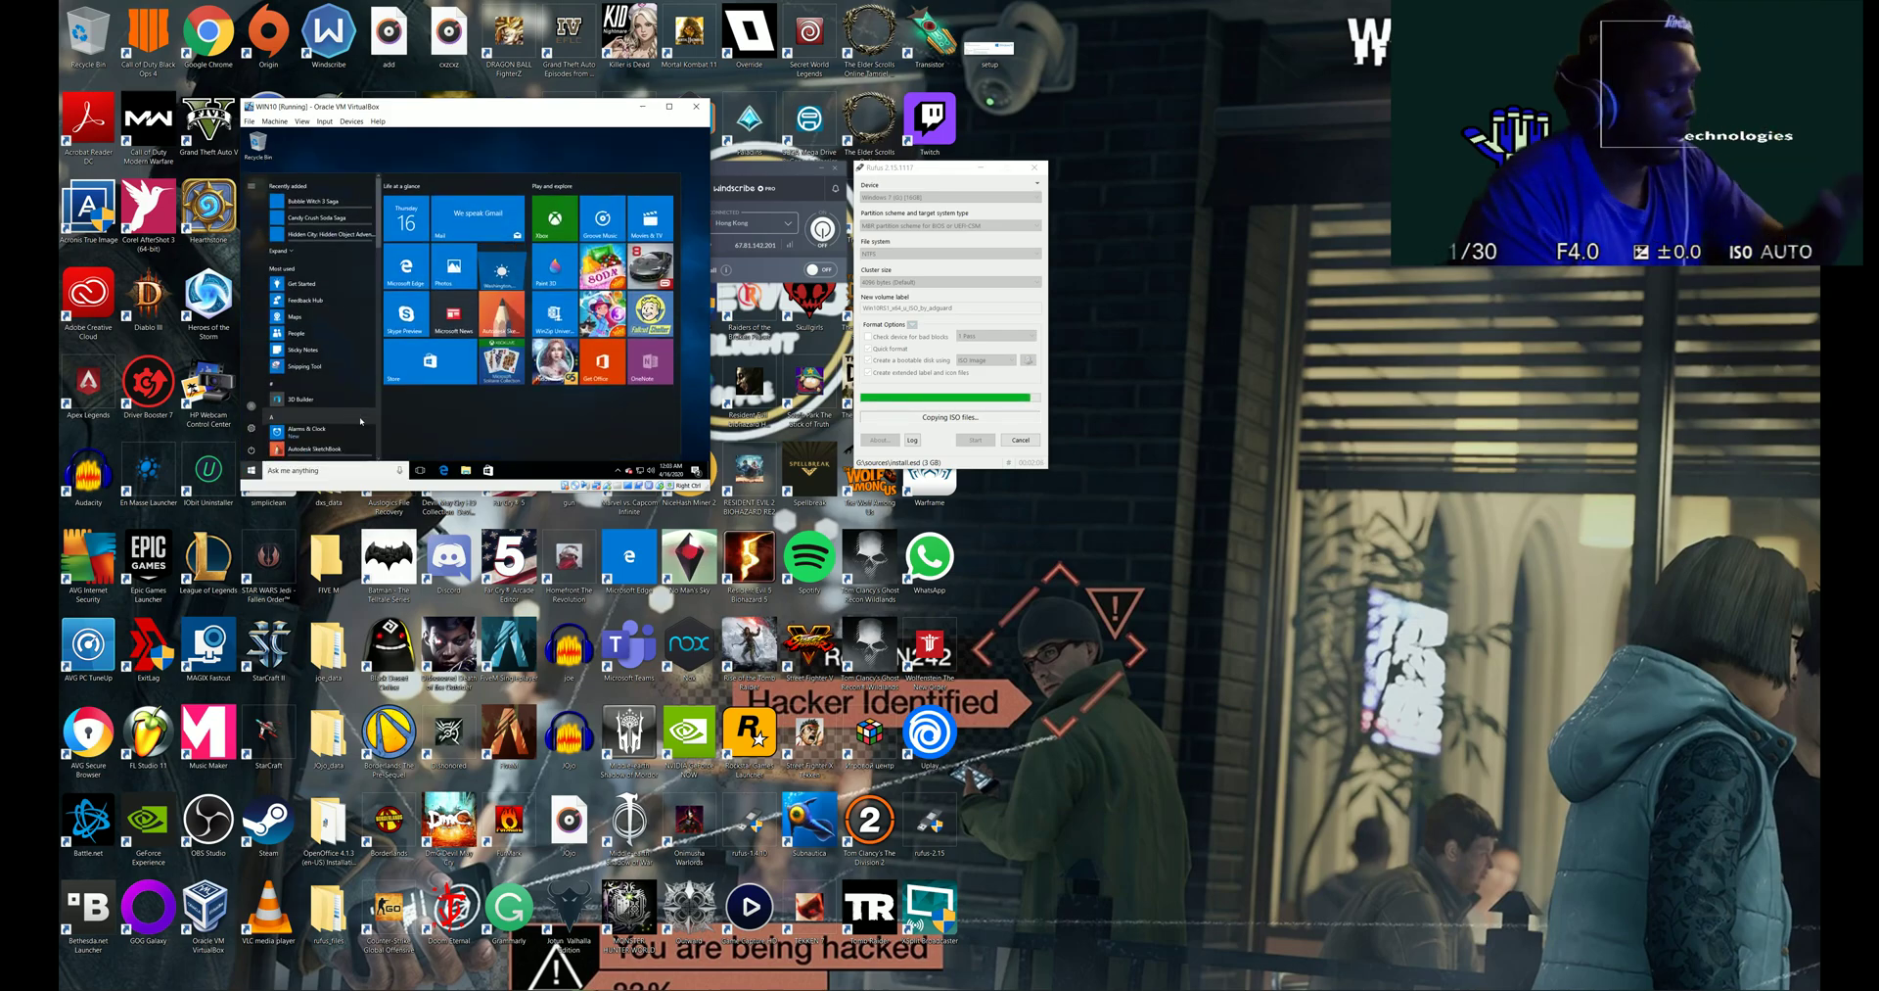
{"action": "type", "text": "run"}
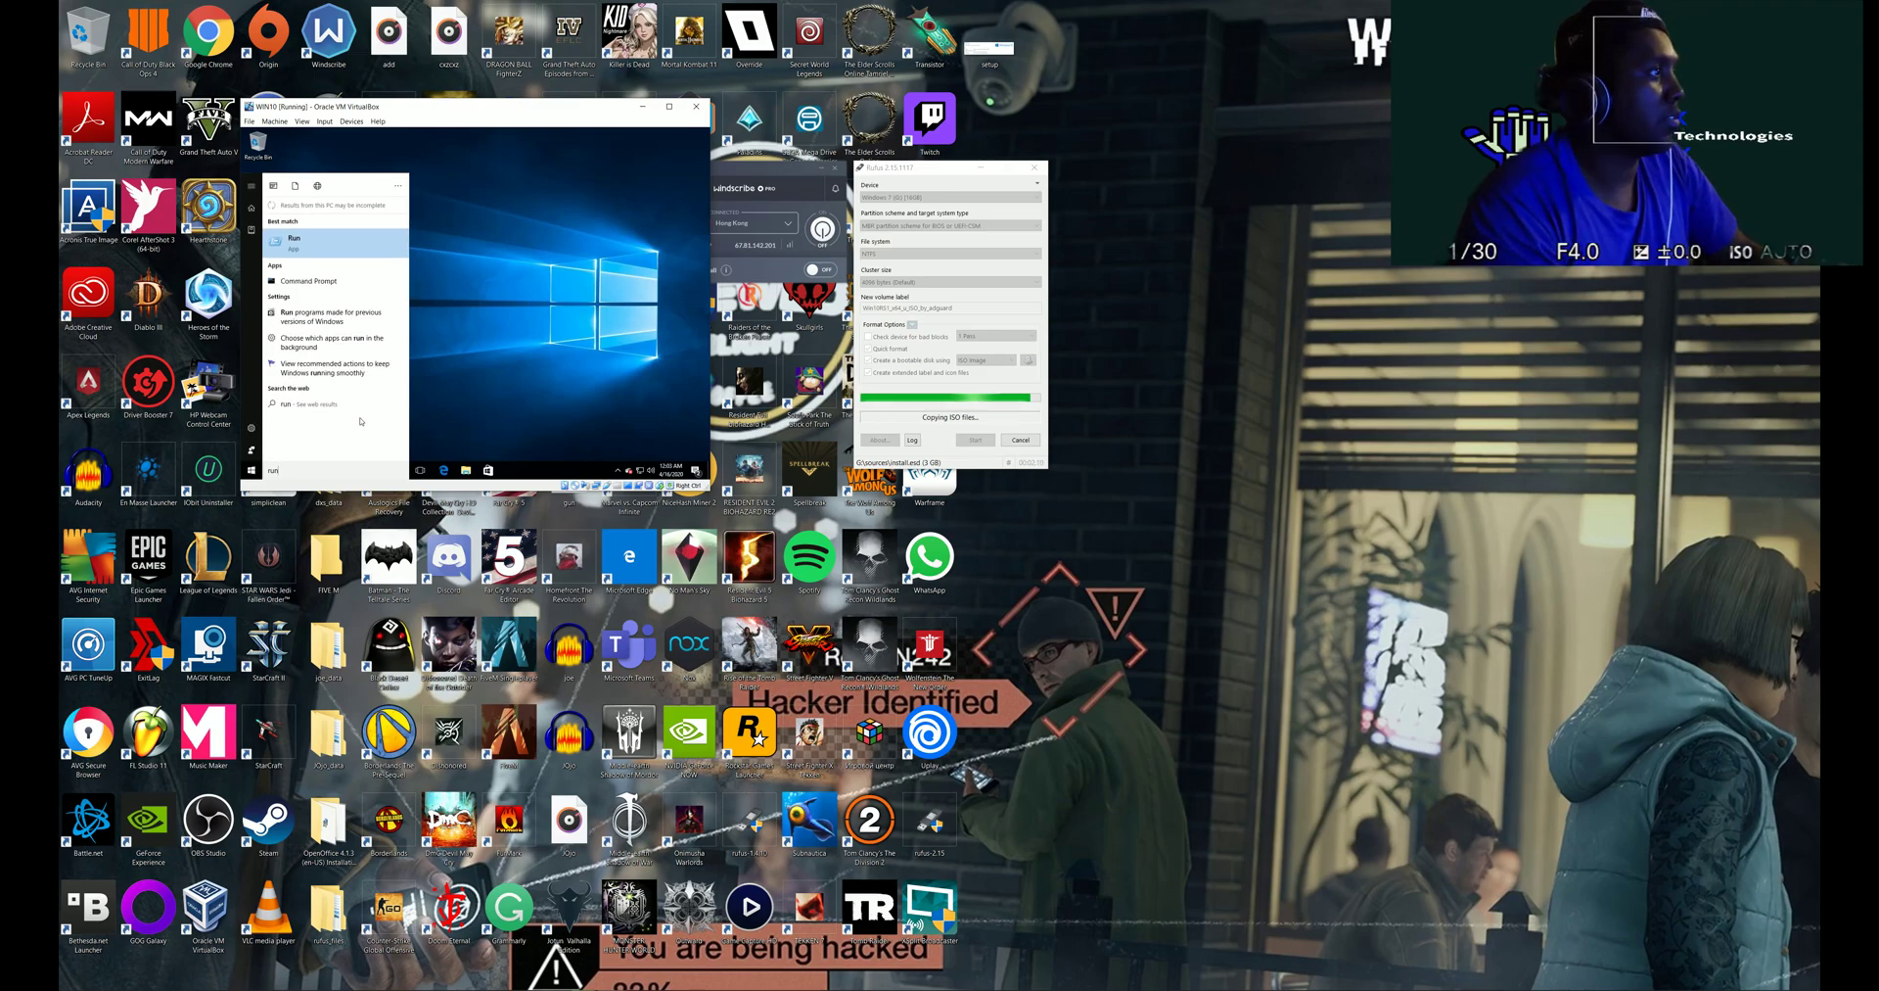
{"action": "key", "text": "Return"}
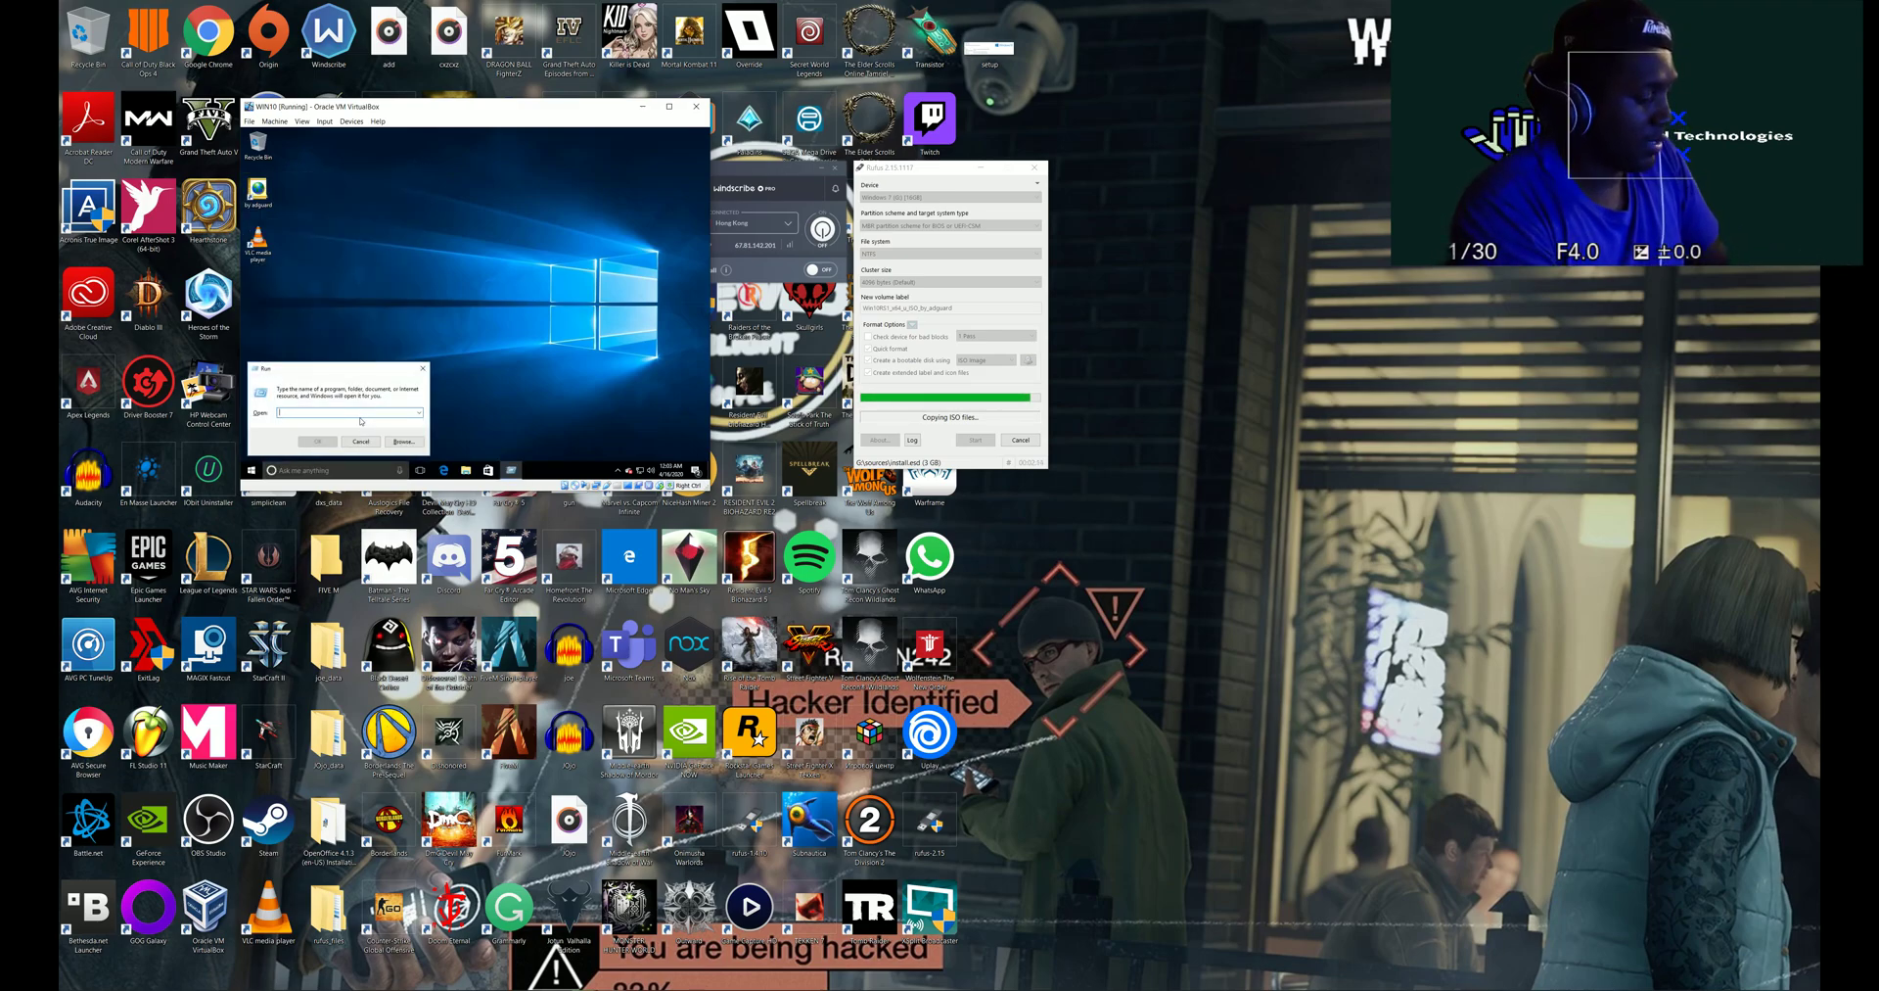
{"action": "type", "text": "p"}
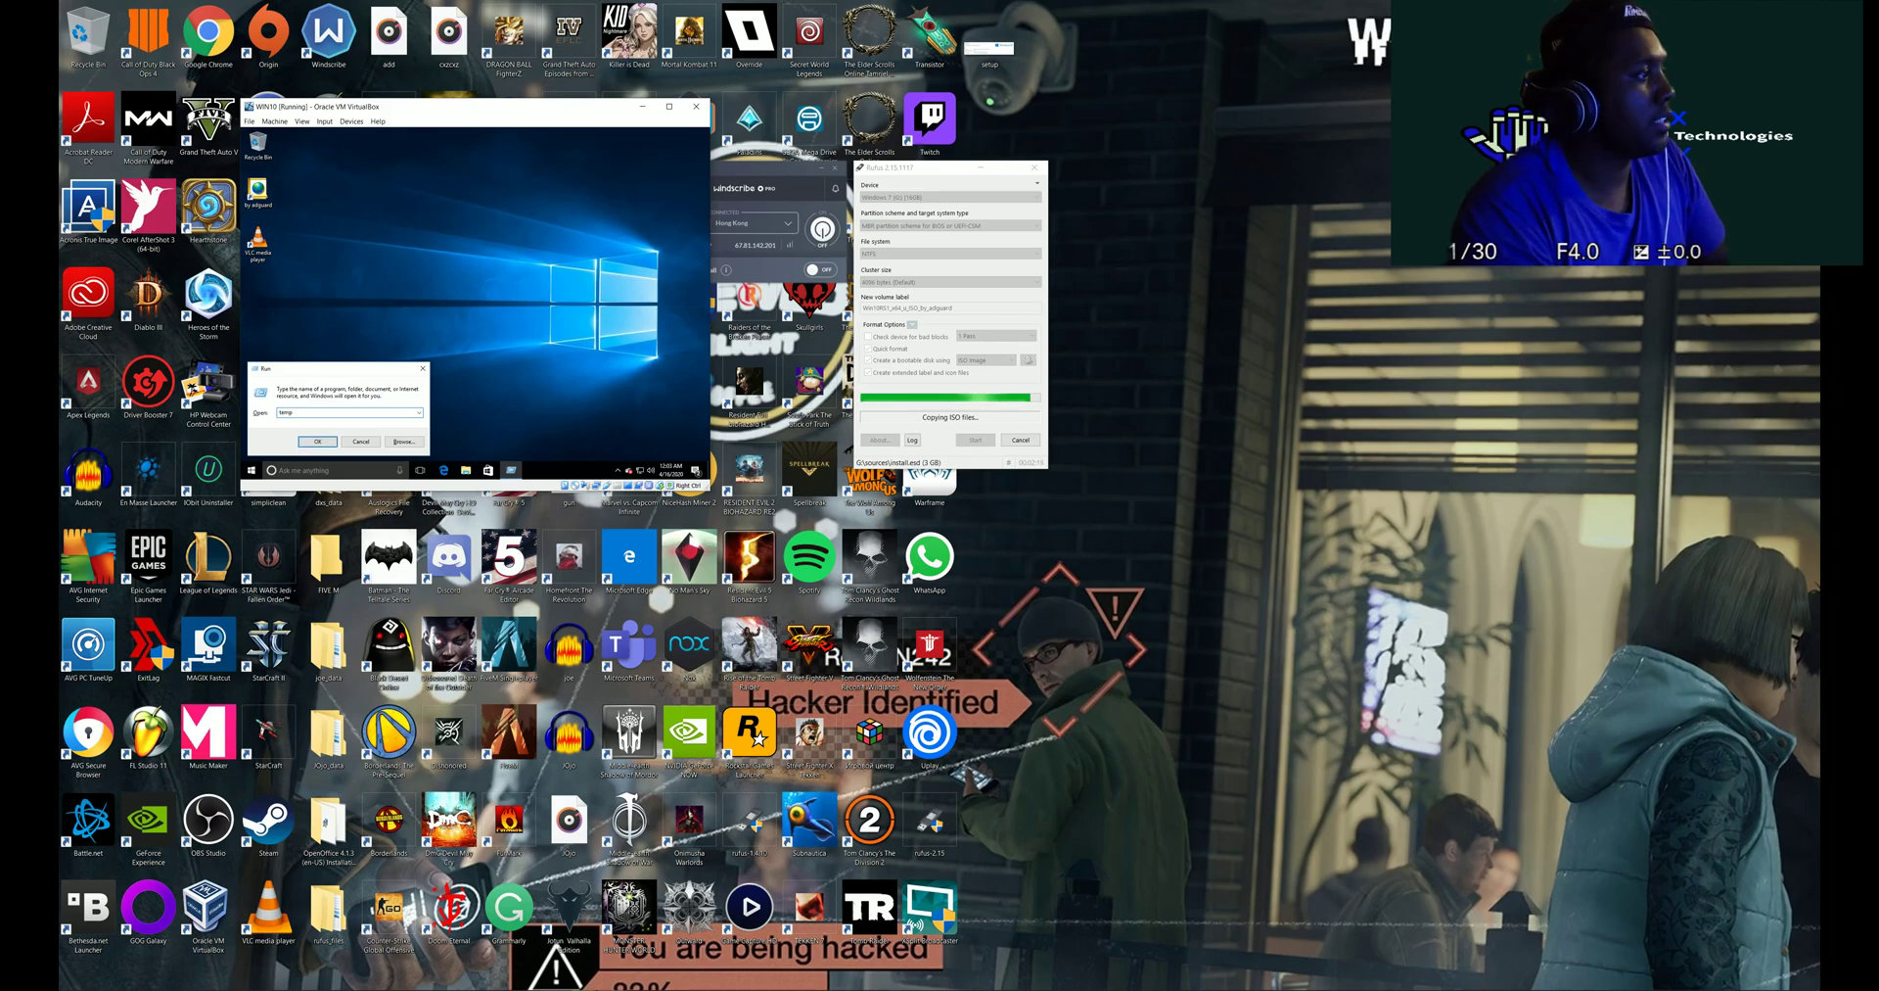
{"action": "key", "text": "Return"}
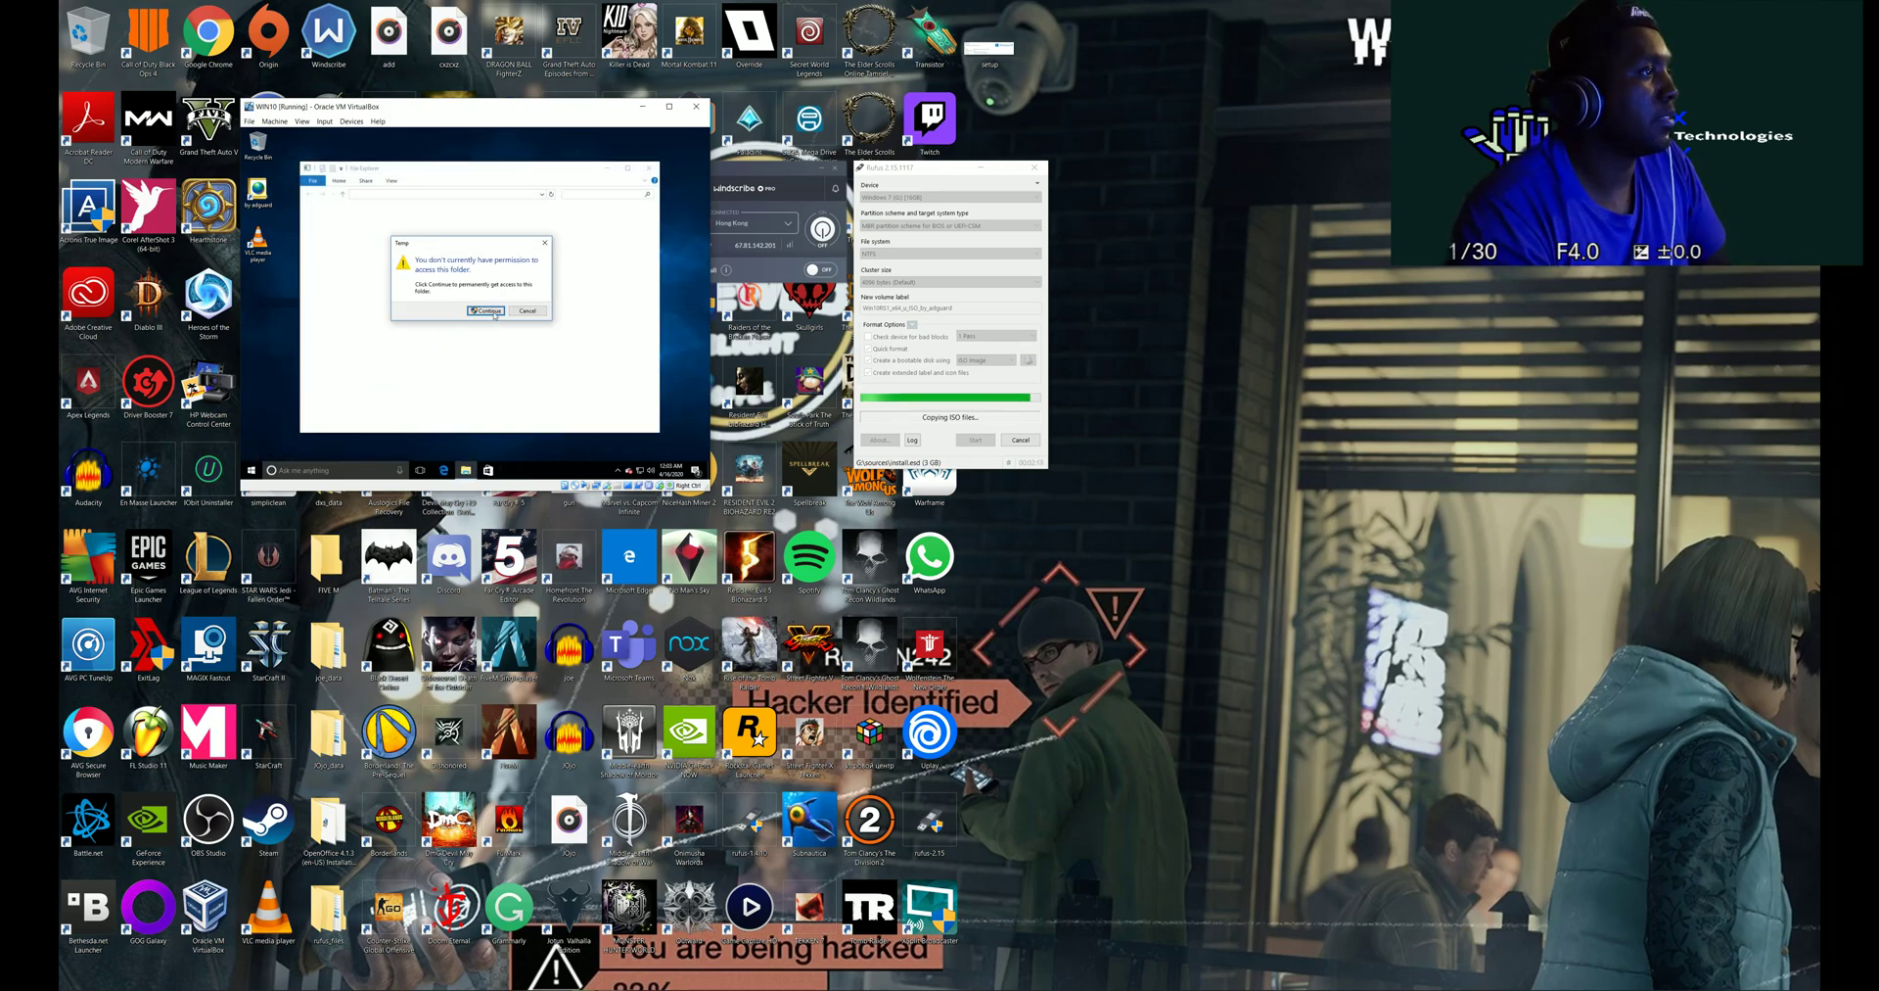
{"action": "left_click", "coordinate": [493, 311]}
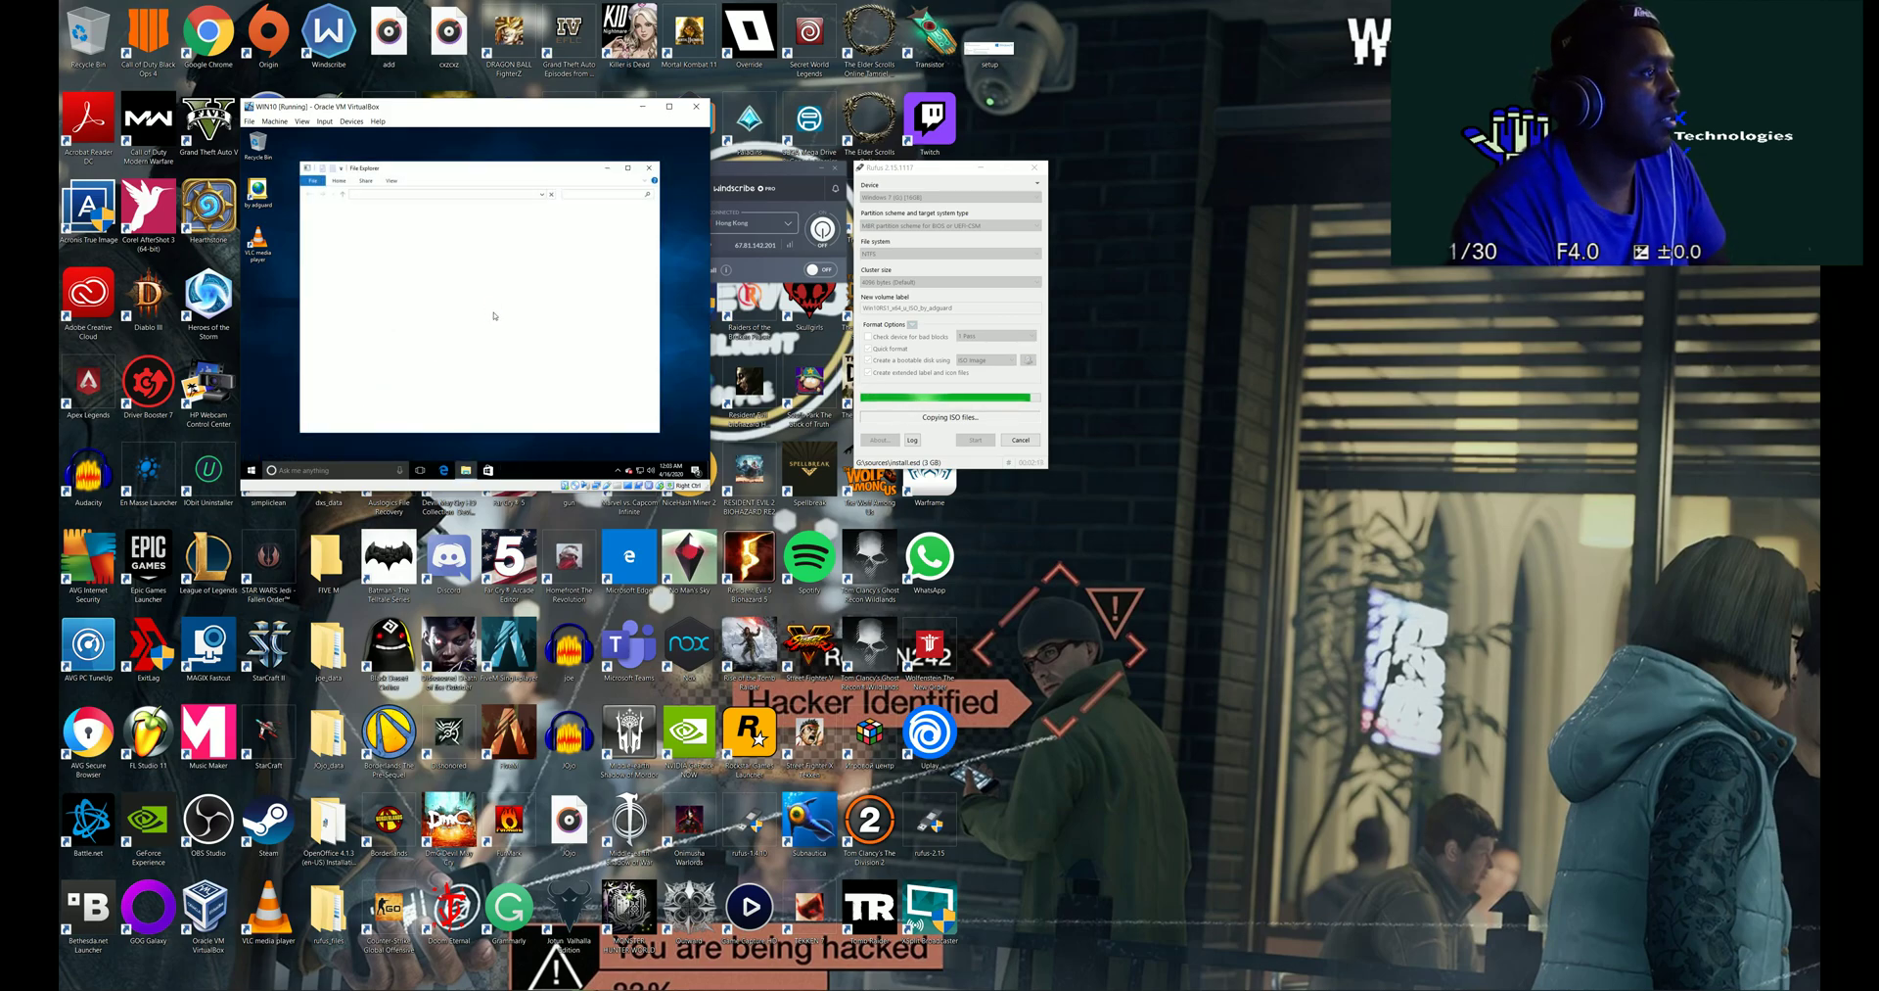
{"action": "left_click", "coordinate": [647, 170]}
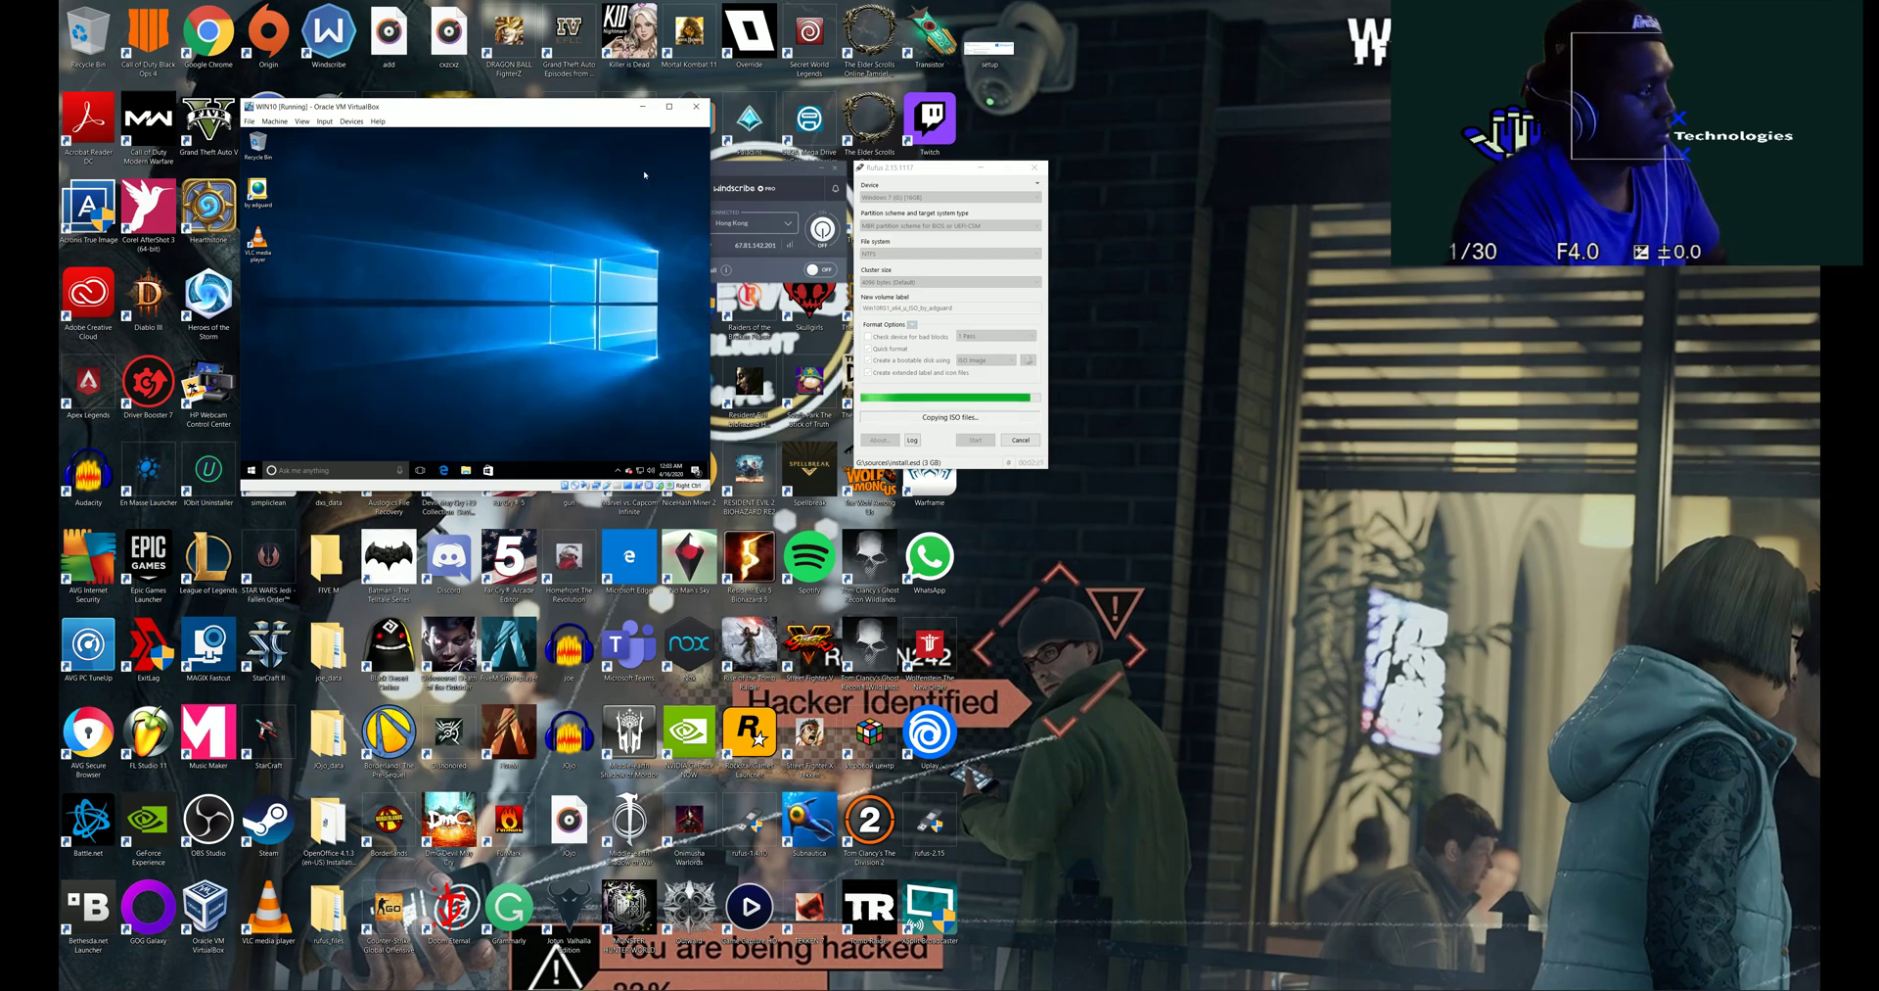
- Run net use in a guest Command Prompt, then close the console
{"action": "key", "text": "super"}
{"action": "type", "text": "cmd"}
{"action": "key", "text": "Return"}
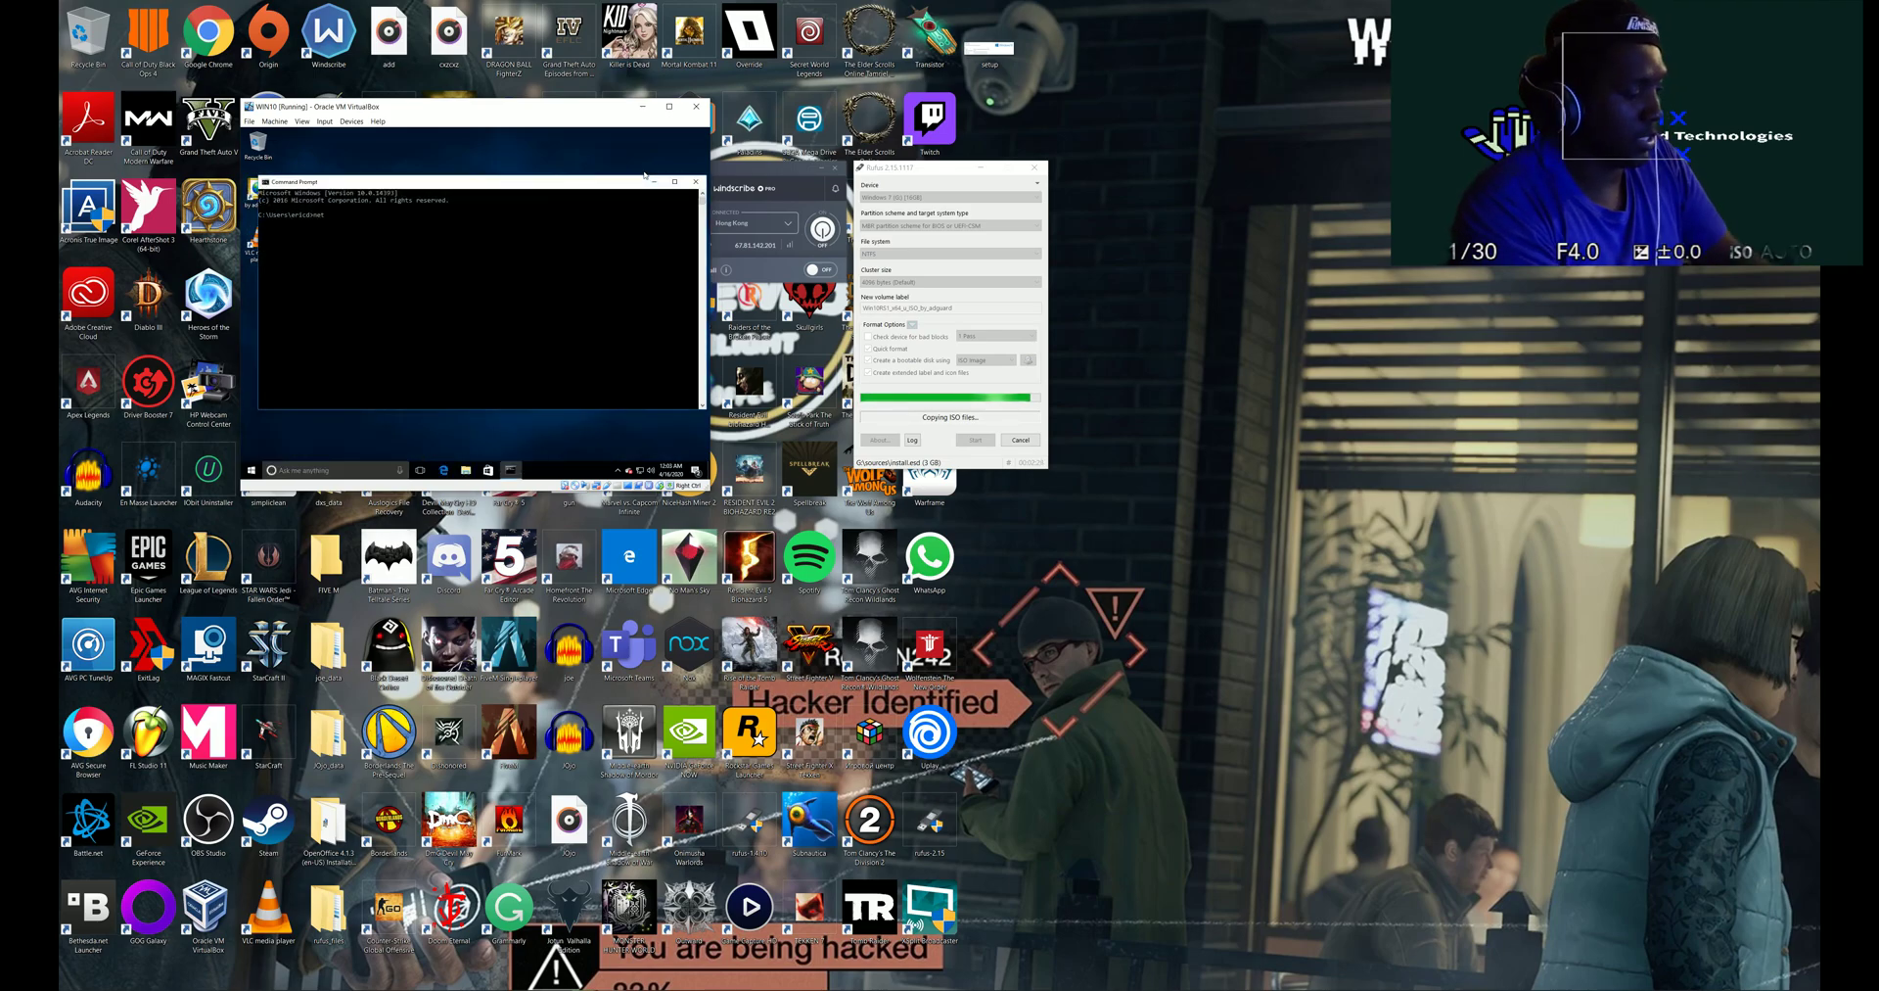
{"action": "type", "text": "net use"}
{"action": "key", "text": "Return"}
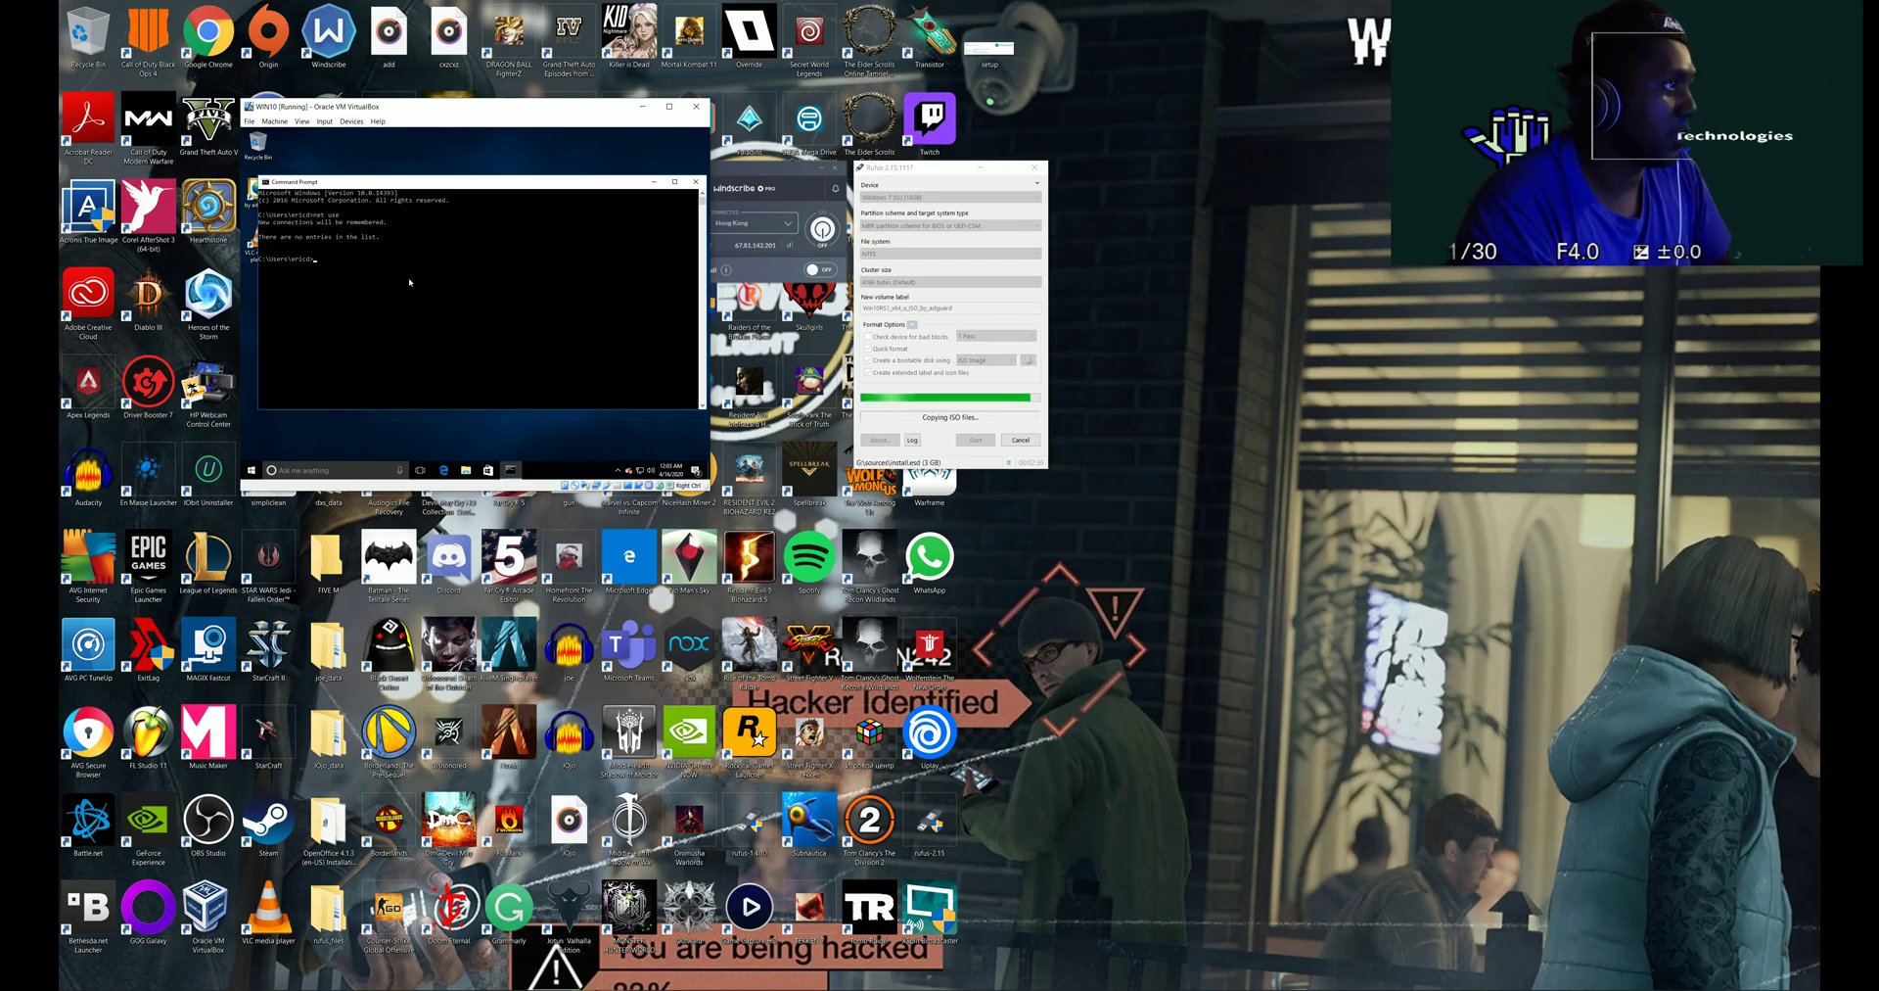
{"action": "left_click", "coordinate": [692, 182]}
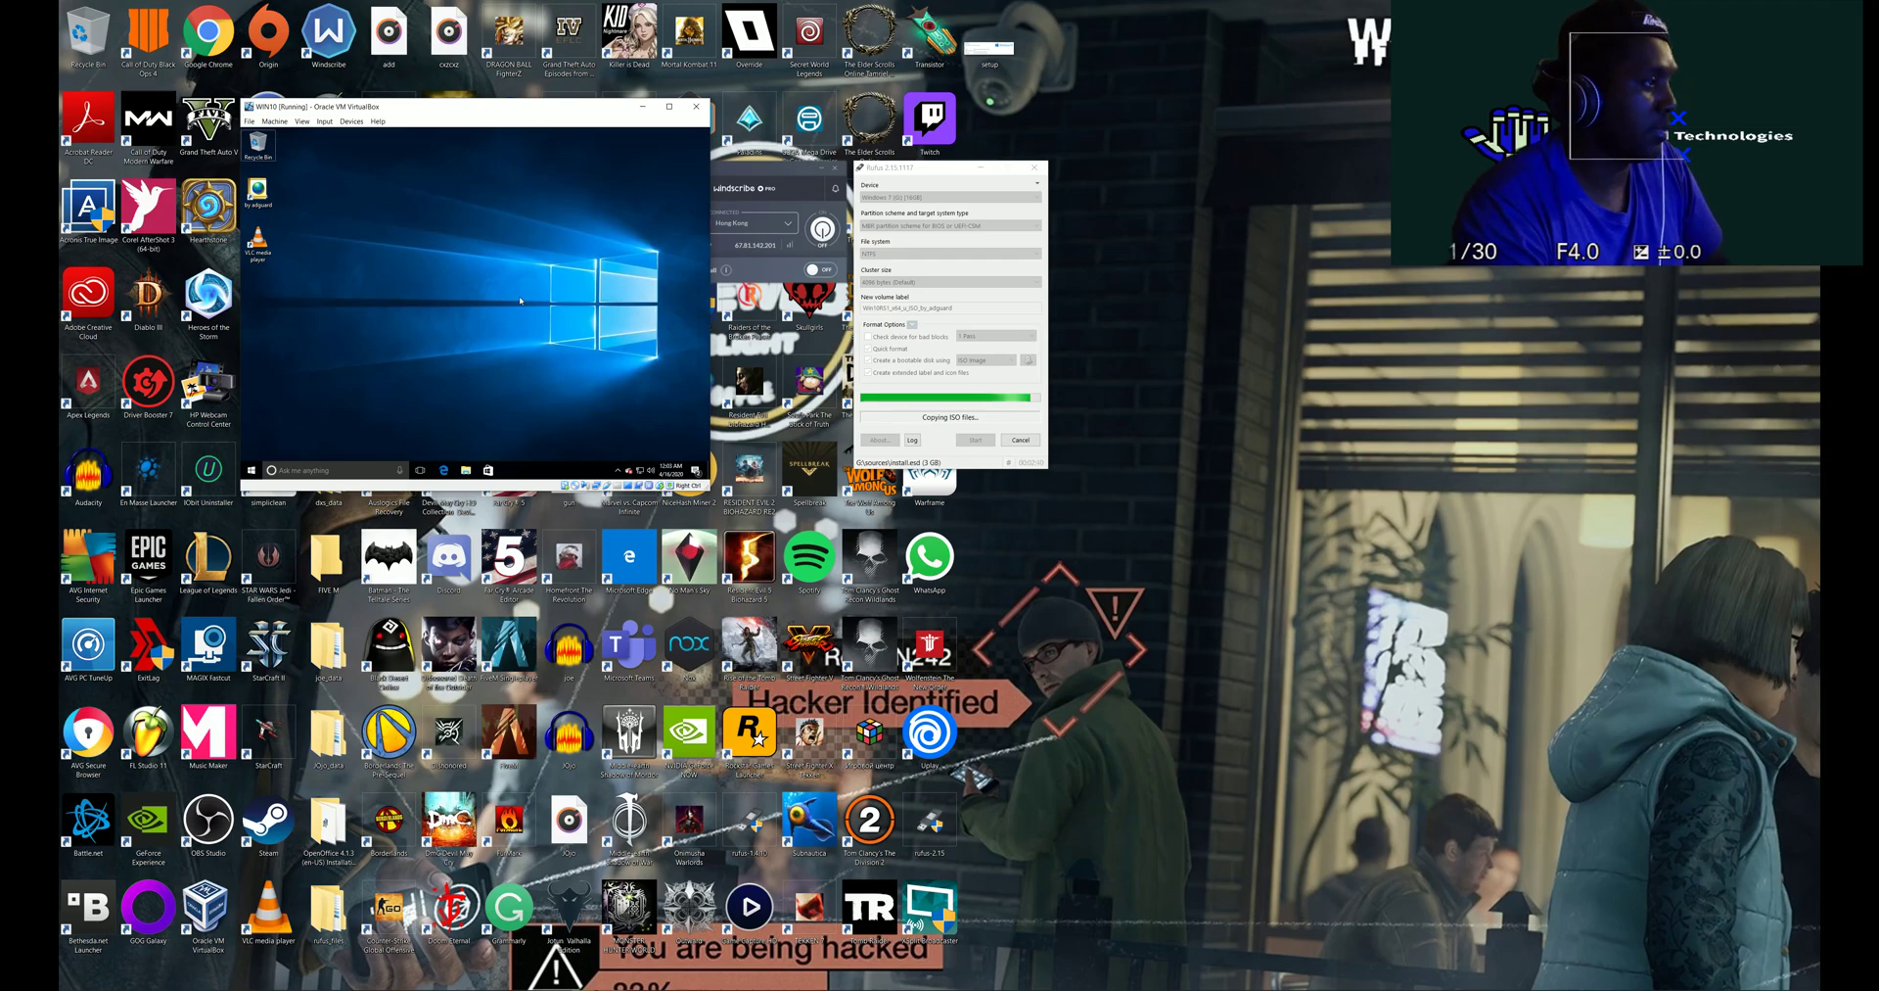
- Reopen Command Prompt, run net use again, and close it
{"action": "key", "text": "super"}
{"action": "type", "text": "cmd"}
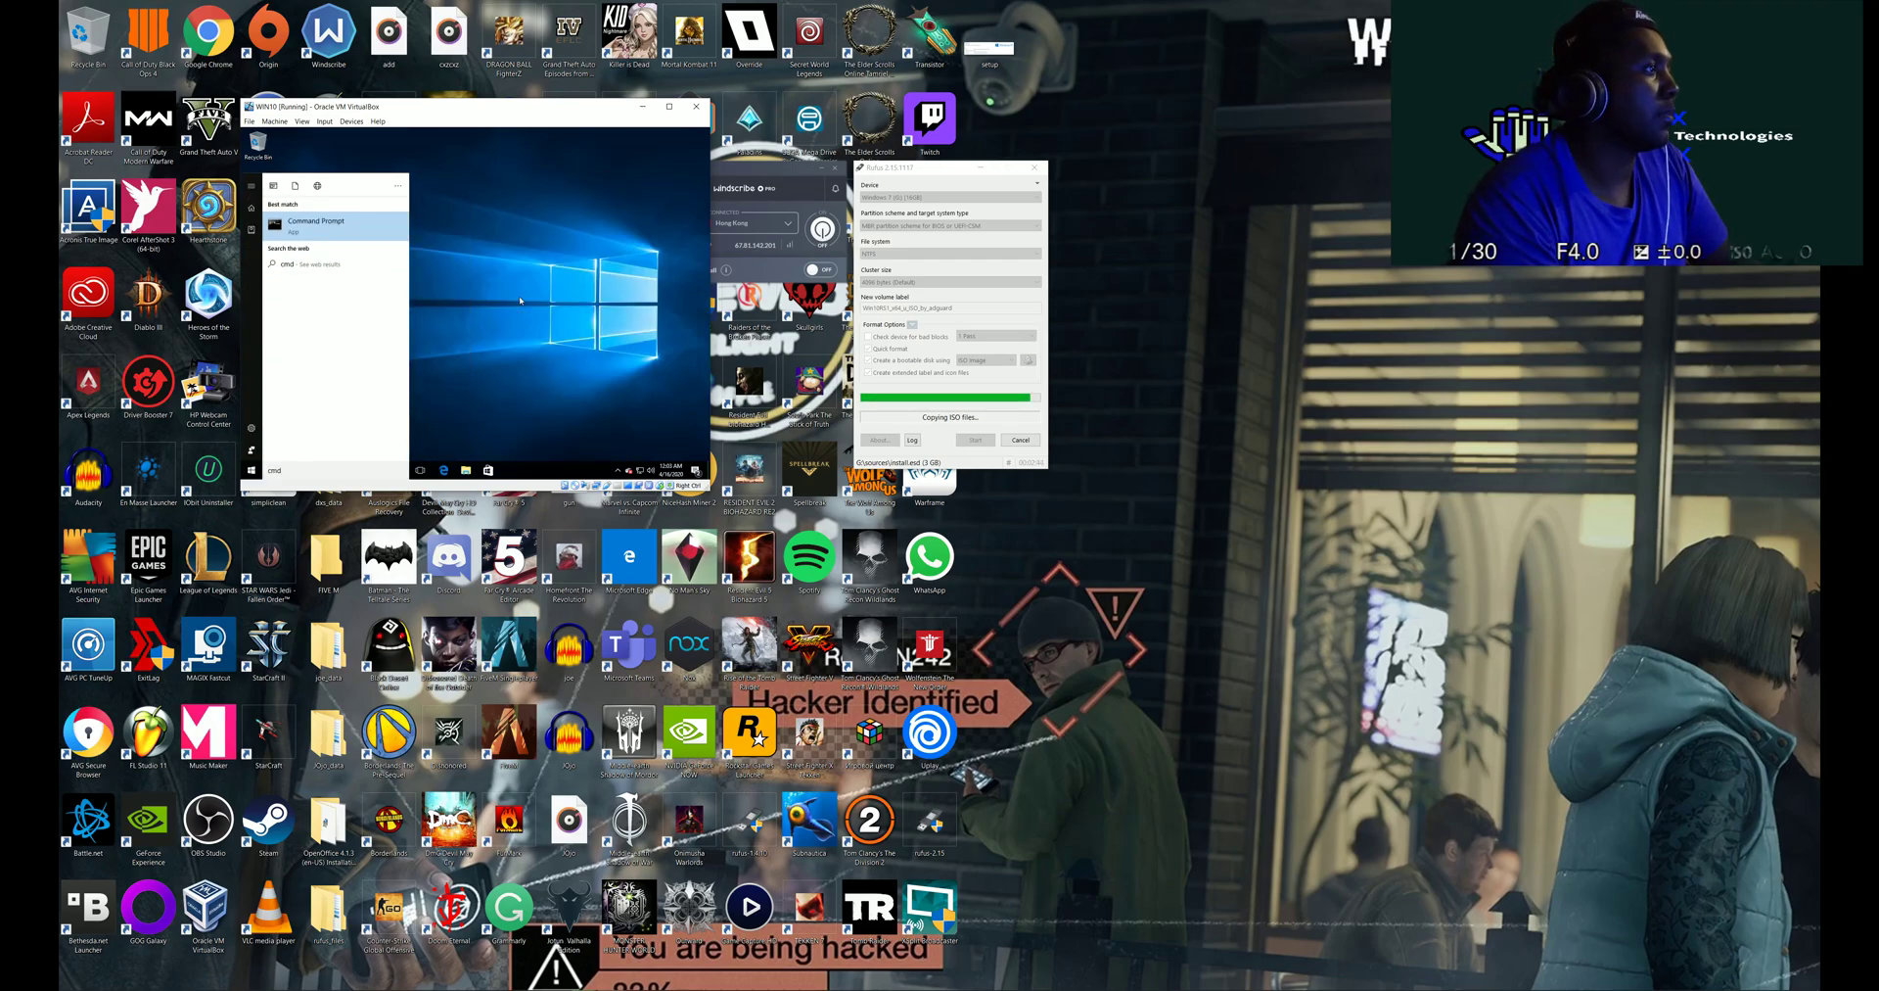
{"action": "key", "text": "Return"}
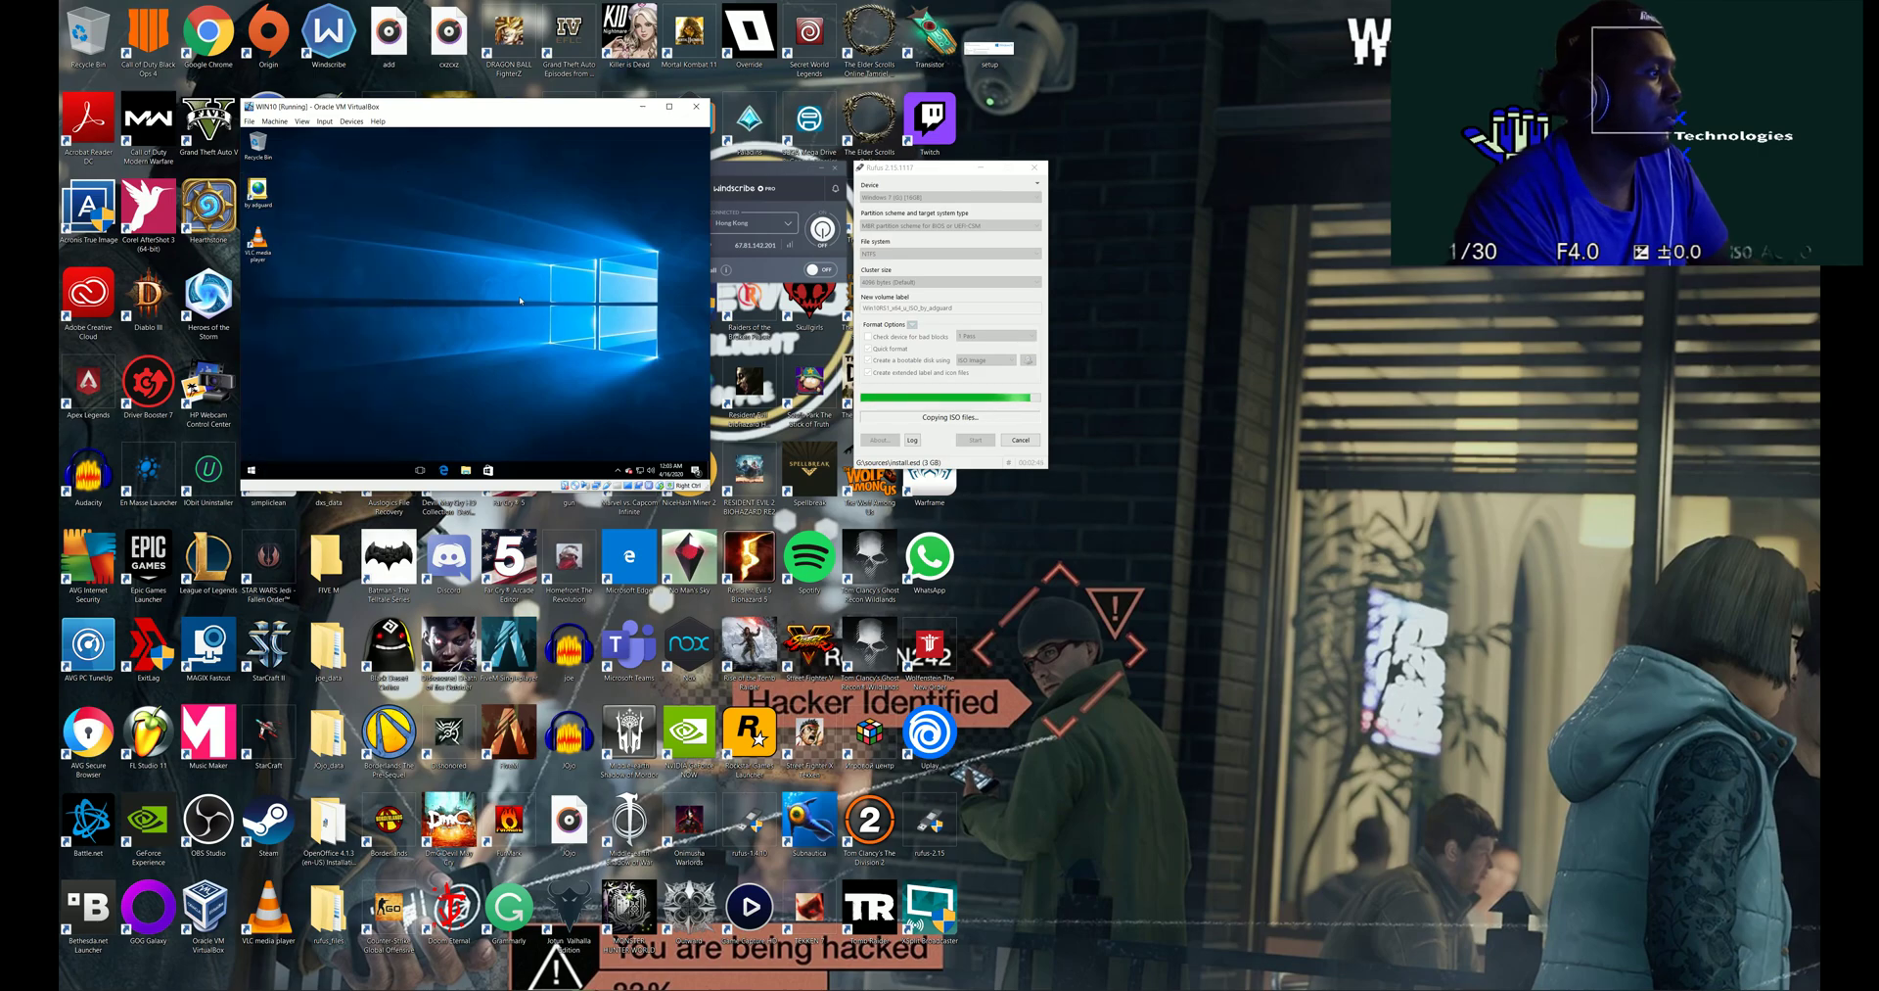
{"action": "type", "text": "net use"}
{"action": "key", "text": "Return"}
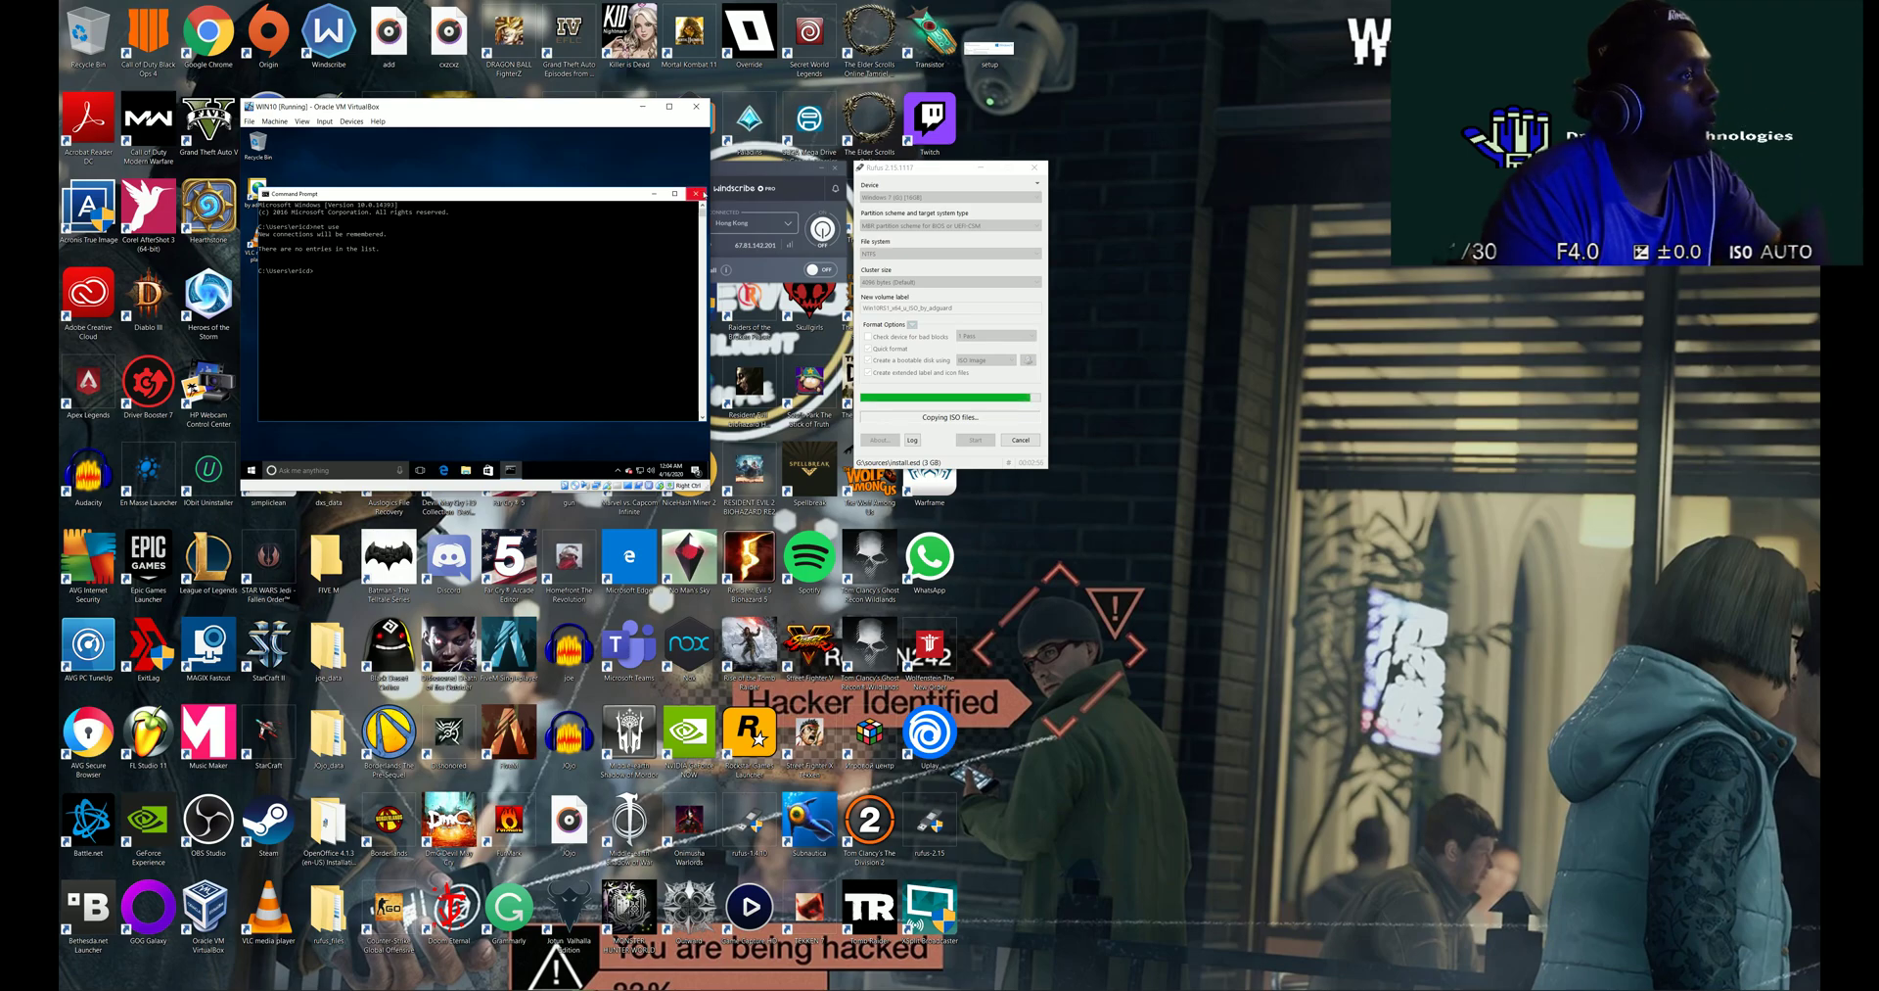
{"action": "left_click", "coordinate": [695, 193]}
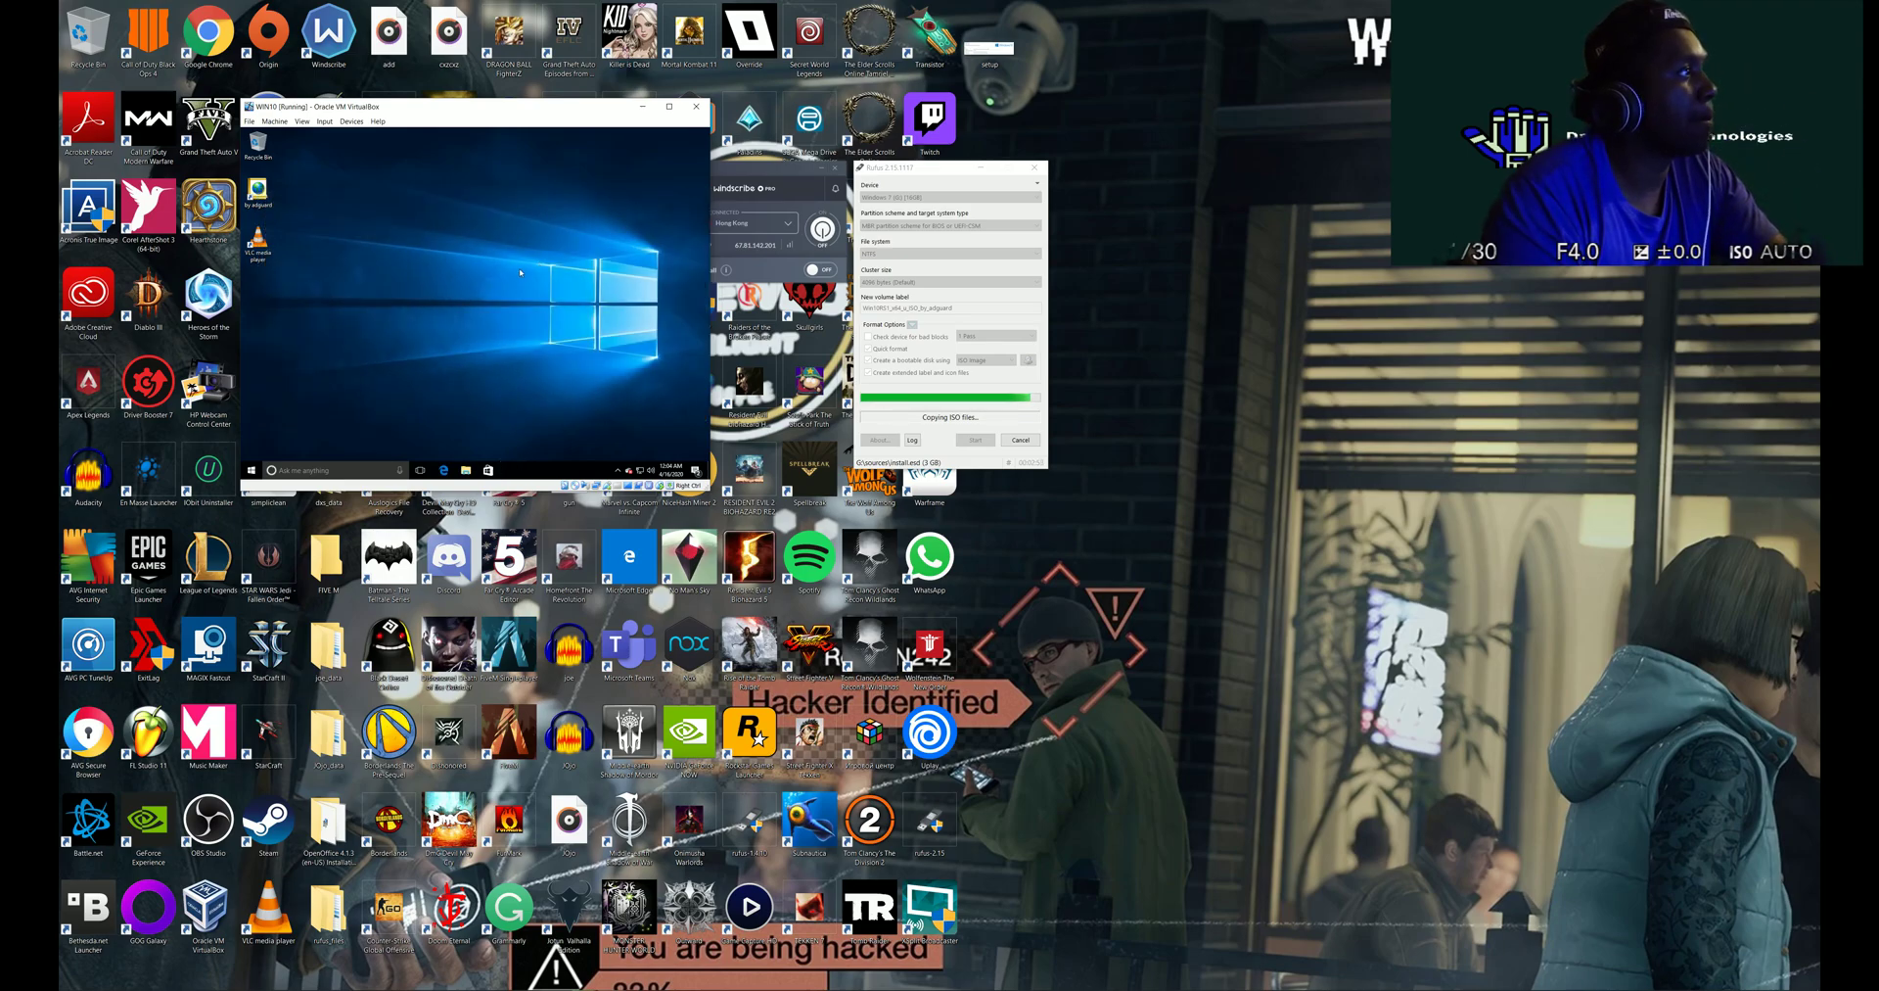
{"action": "key", "text": "super"}
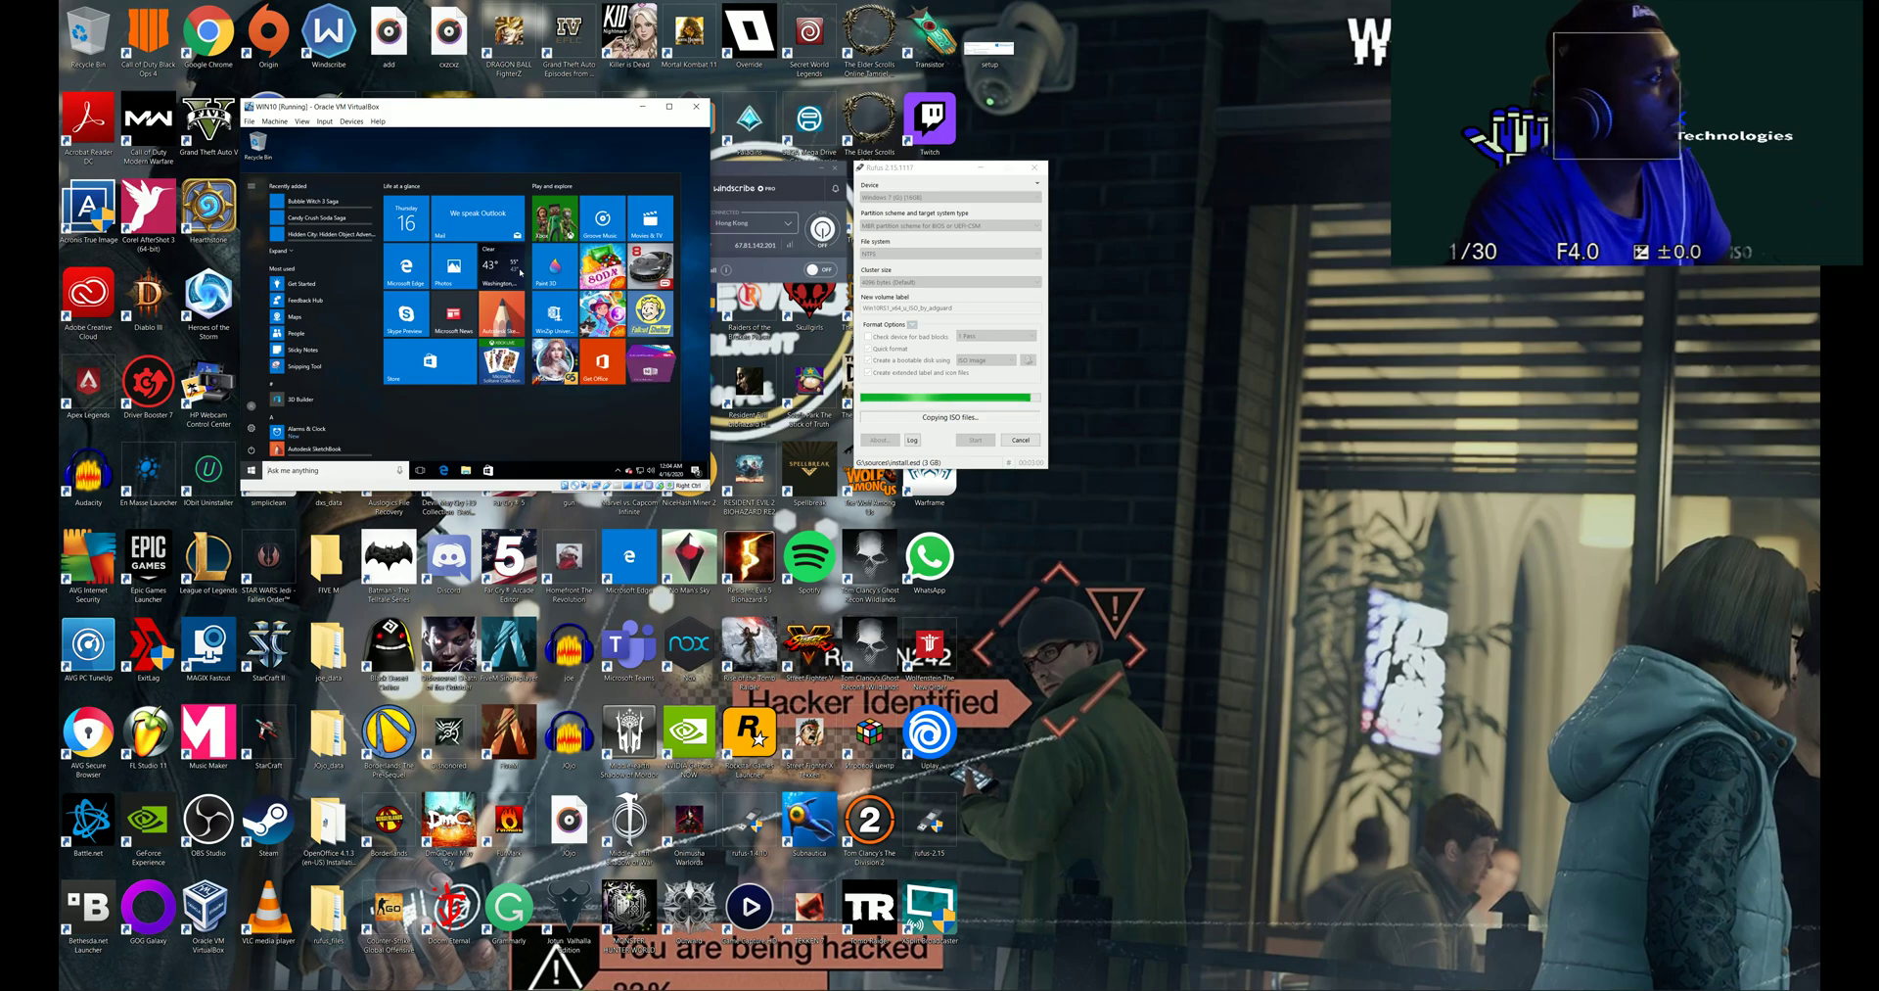
{"action": "type", "text": "dxdi"}
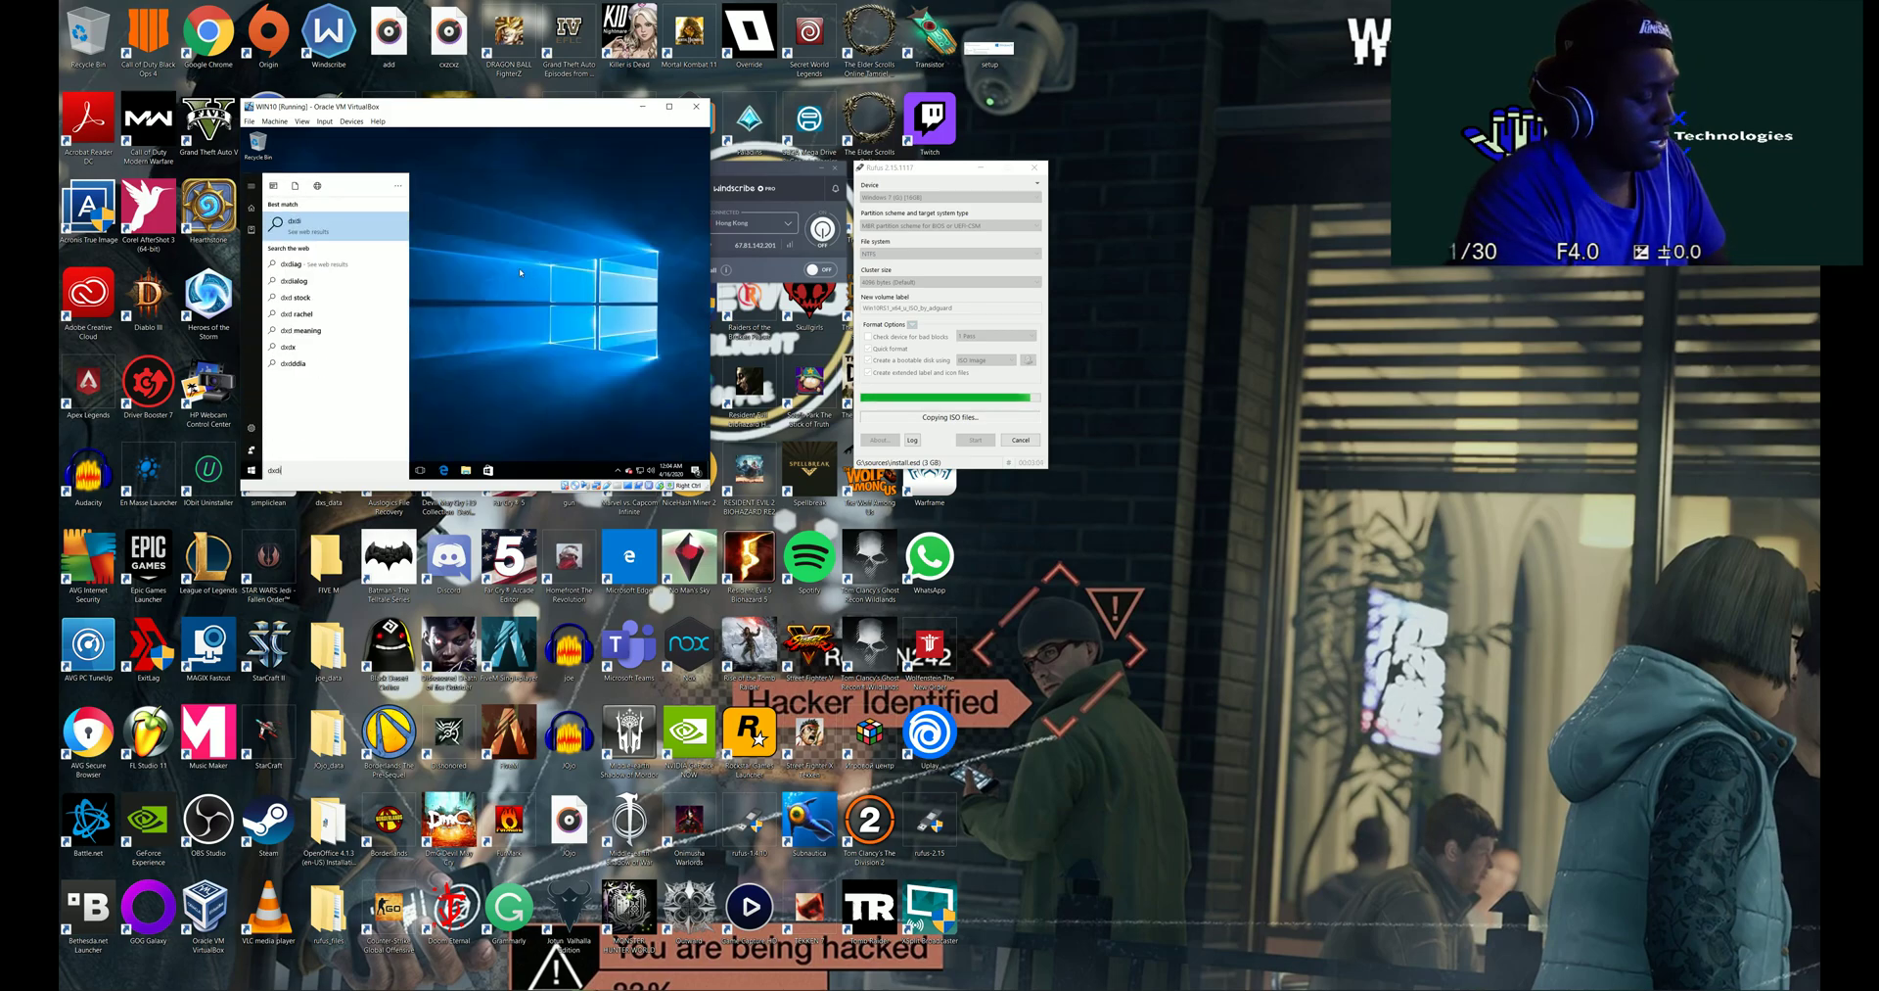
{"action": "type", "text": "ag"}
{"action": "key", "text": "Return"}
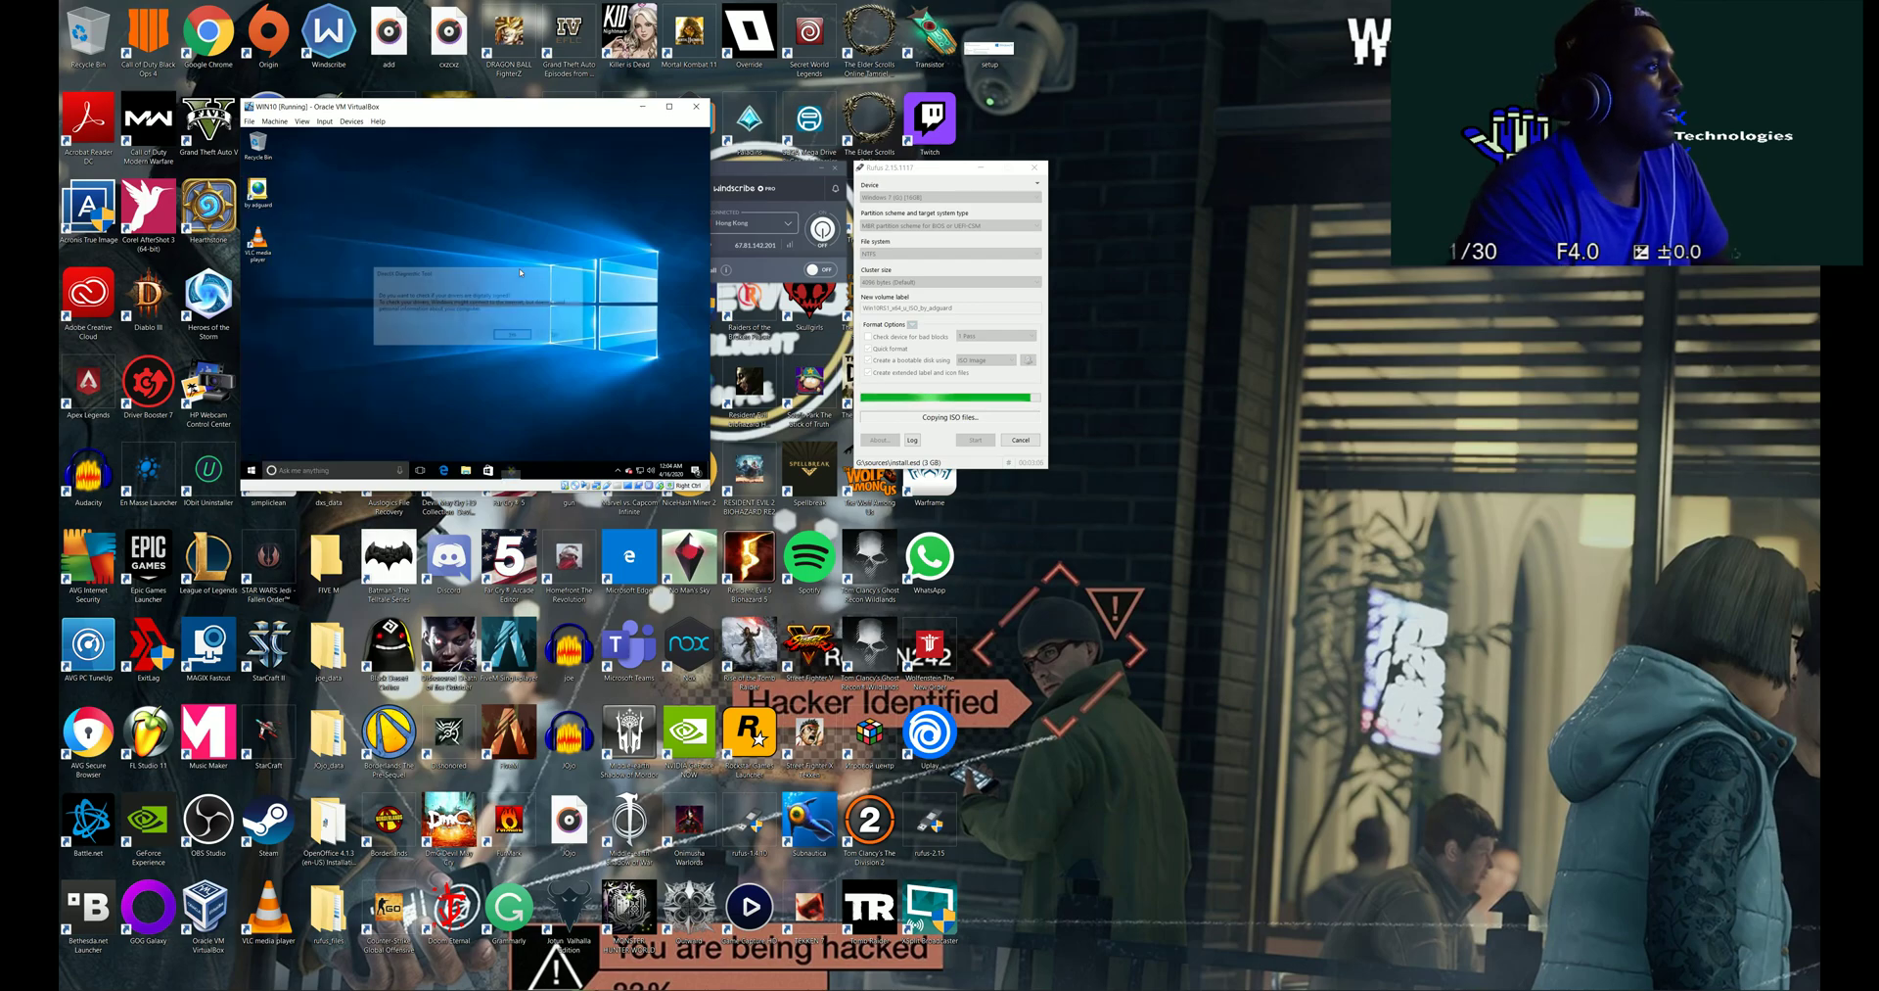
{"action": "left_click", "coordinate": [513, 336]}
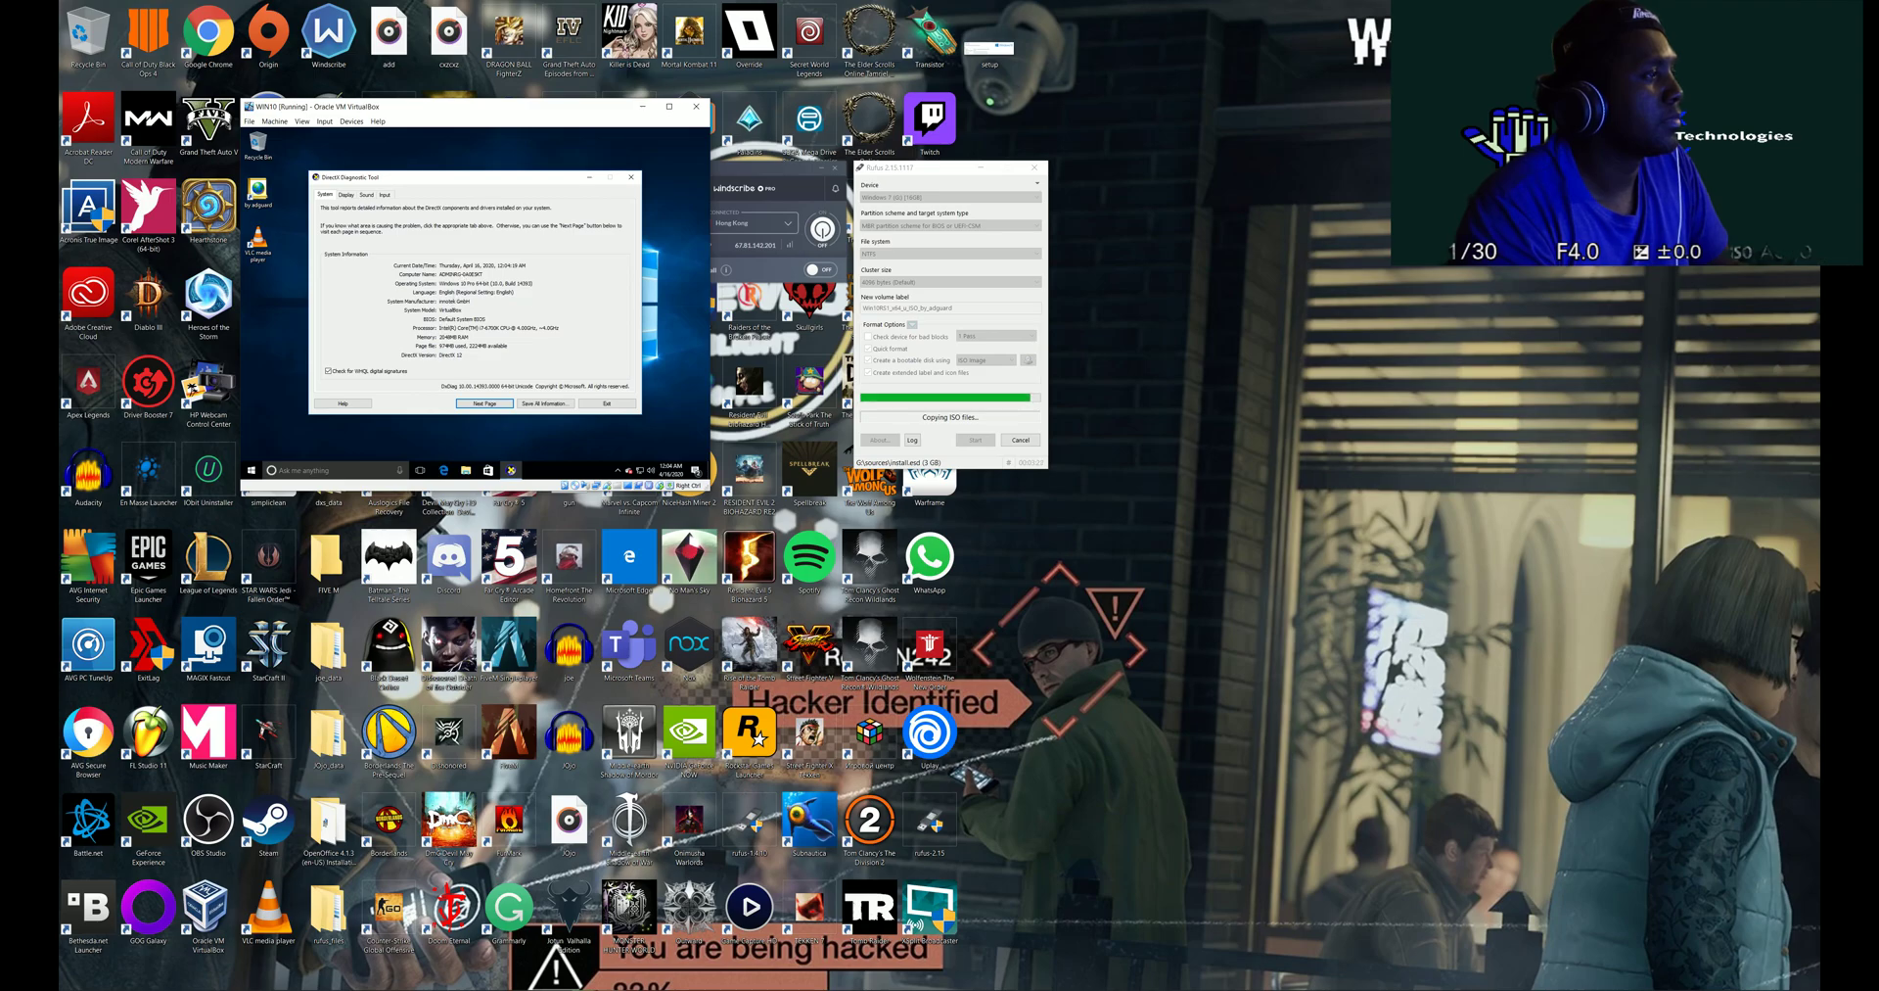
{"action": "left_click", "coordinate": [347, 195]}
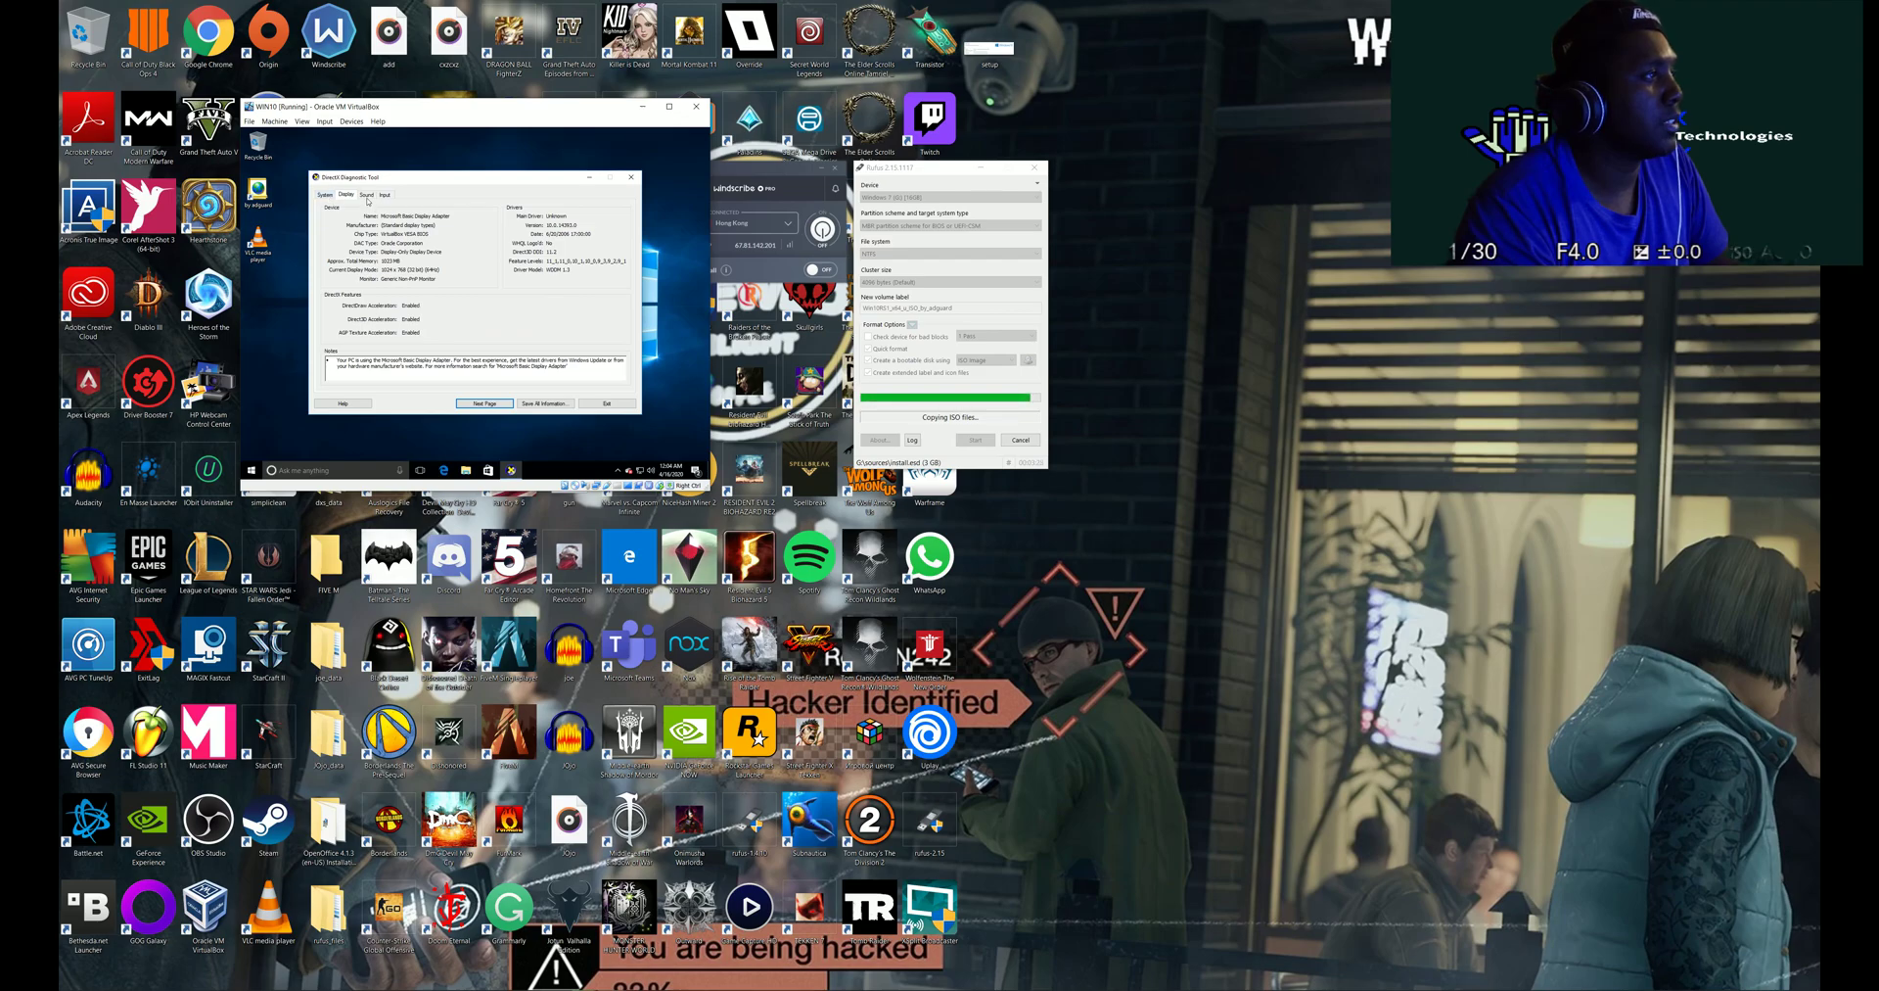
{"action": "left_click", "coordinate": [367, 196]}
{"action": "left_click", "coordinate": [330, 197]}
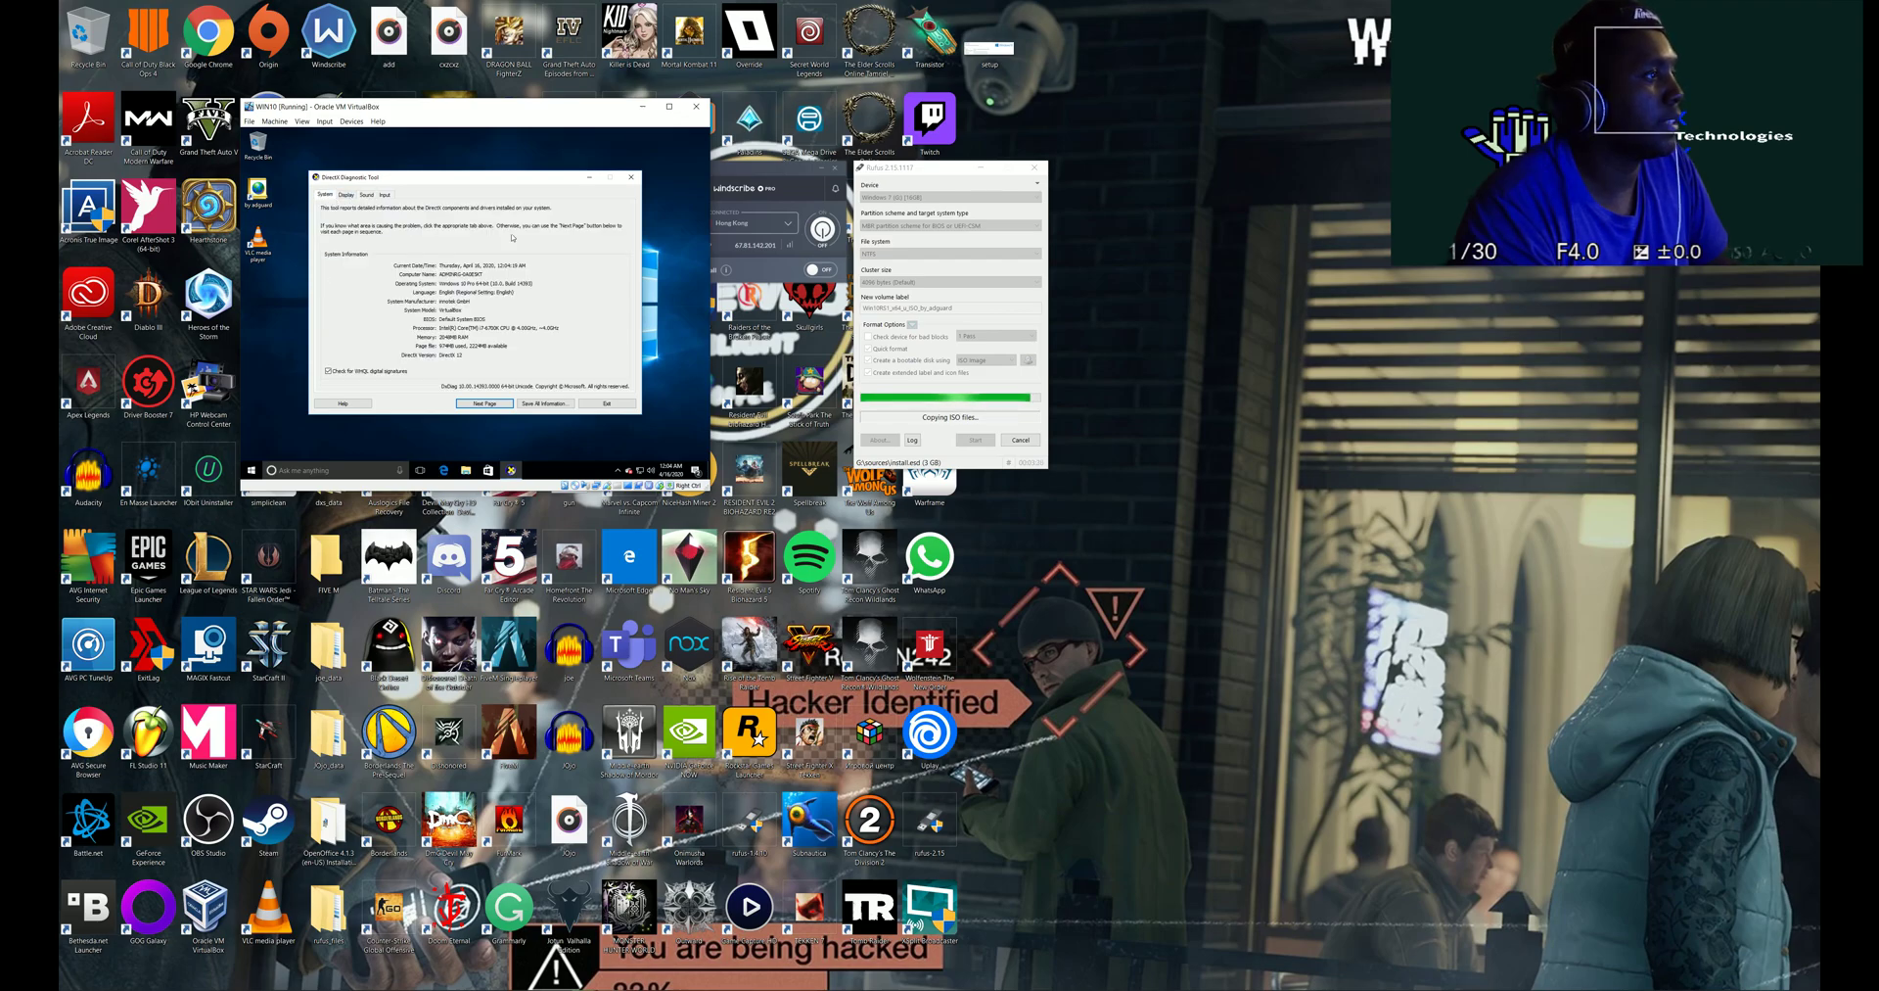
{"action": "left_click", "coordinate": [607, 403]}
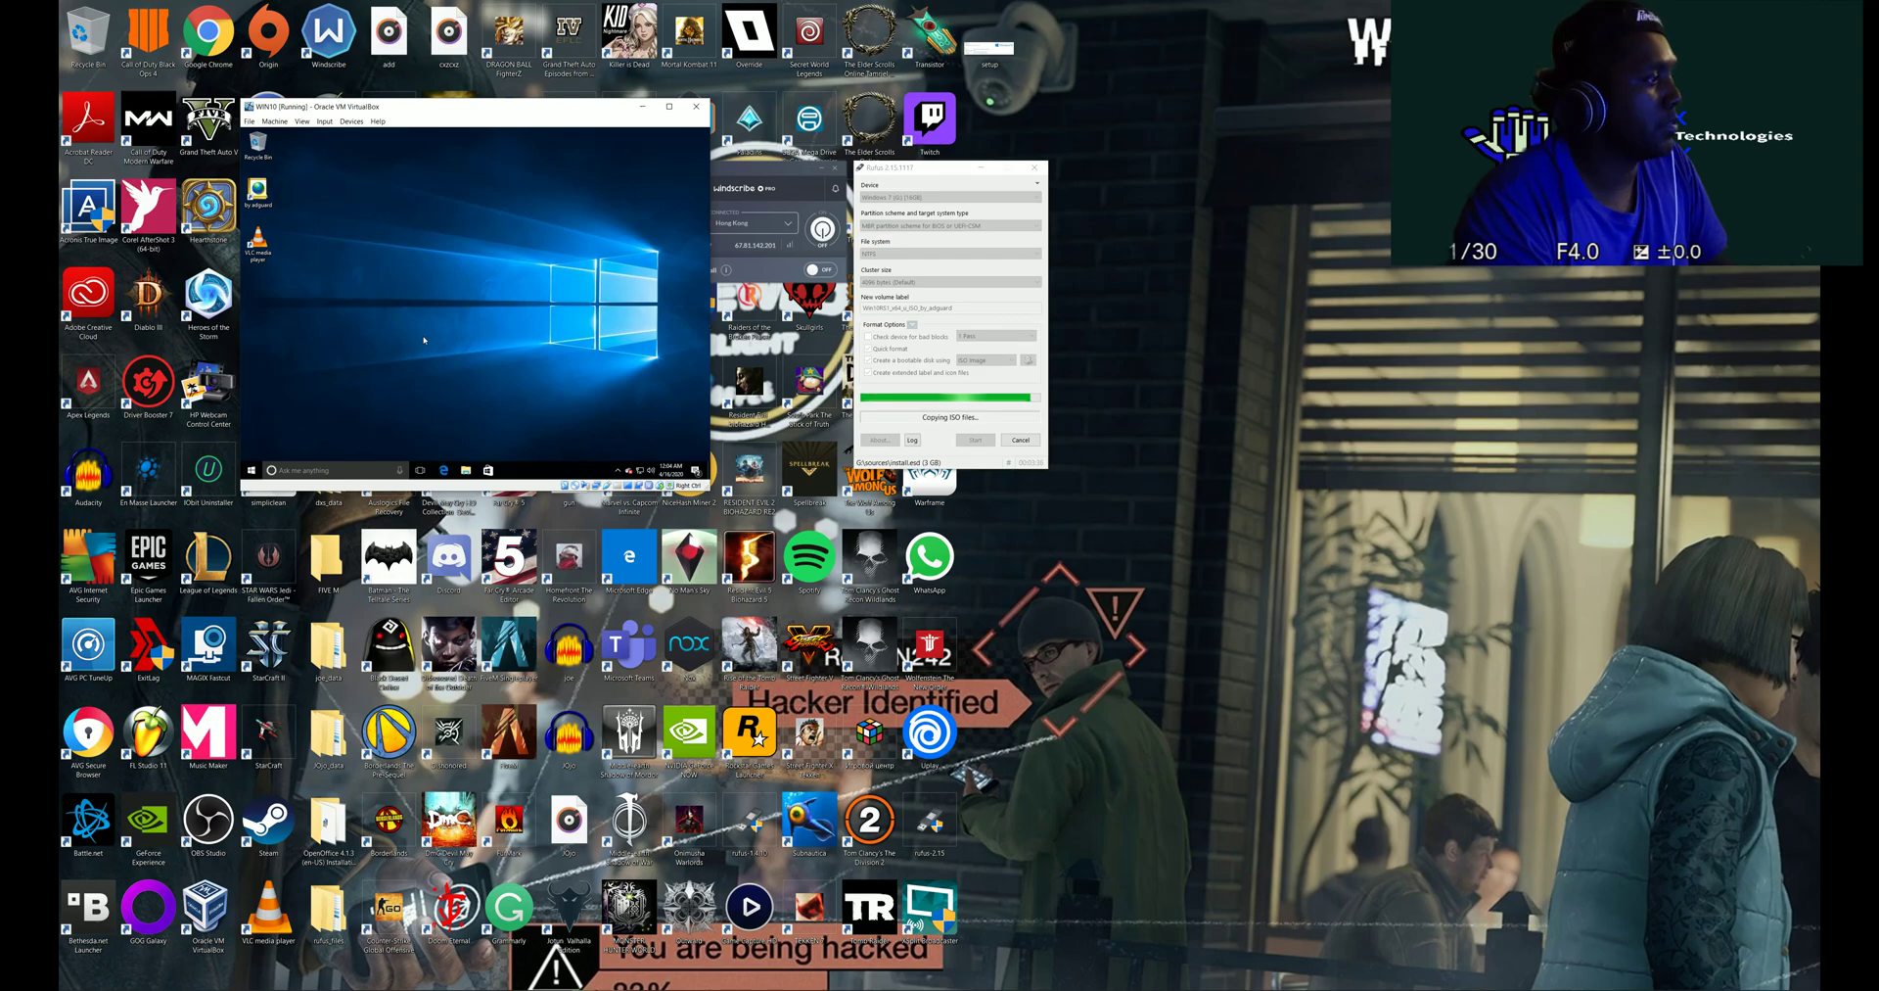
- Open a guest Command Prompt and run shutdown to list its usage
{"action": "key", "text": "super"}
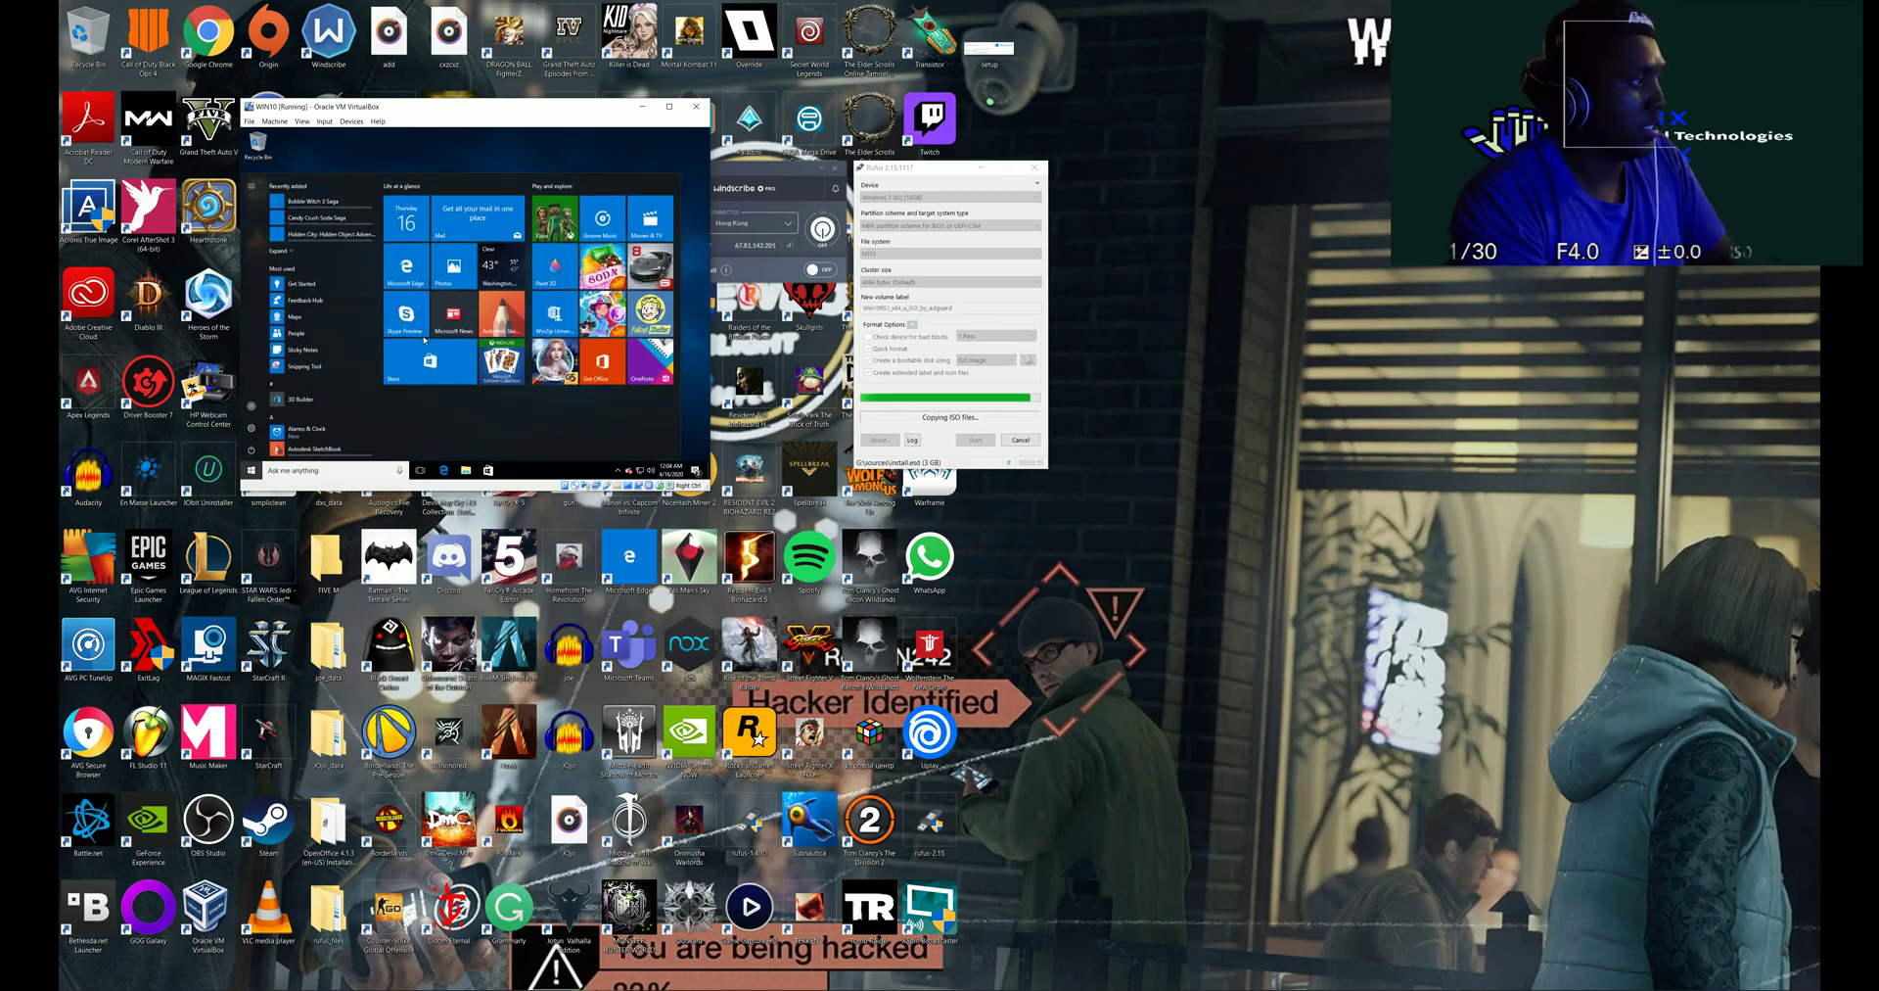
{"action": "type", "text": "cmd"}
{"action": "key", "text": "Return"}
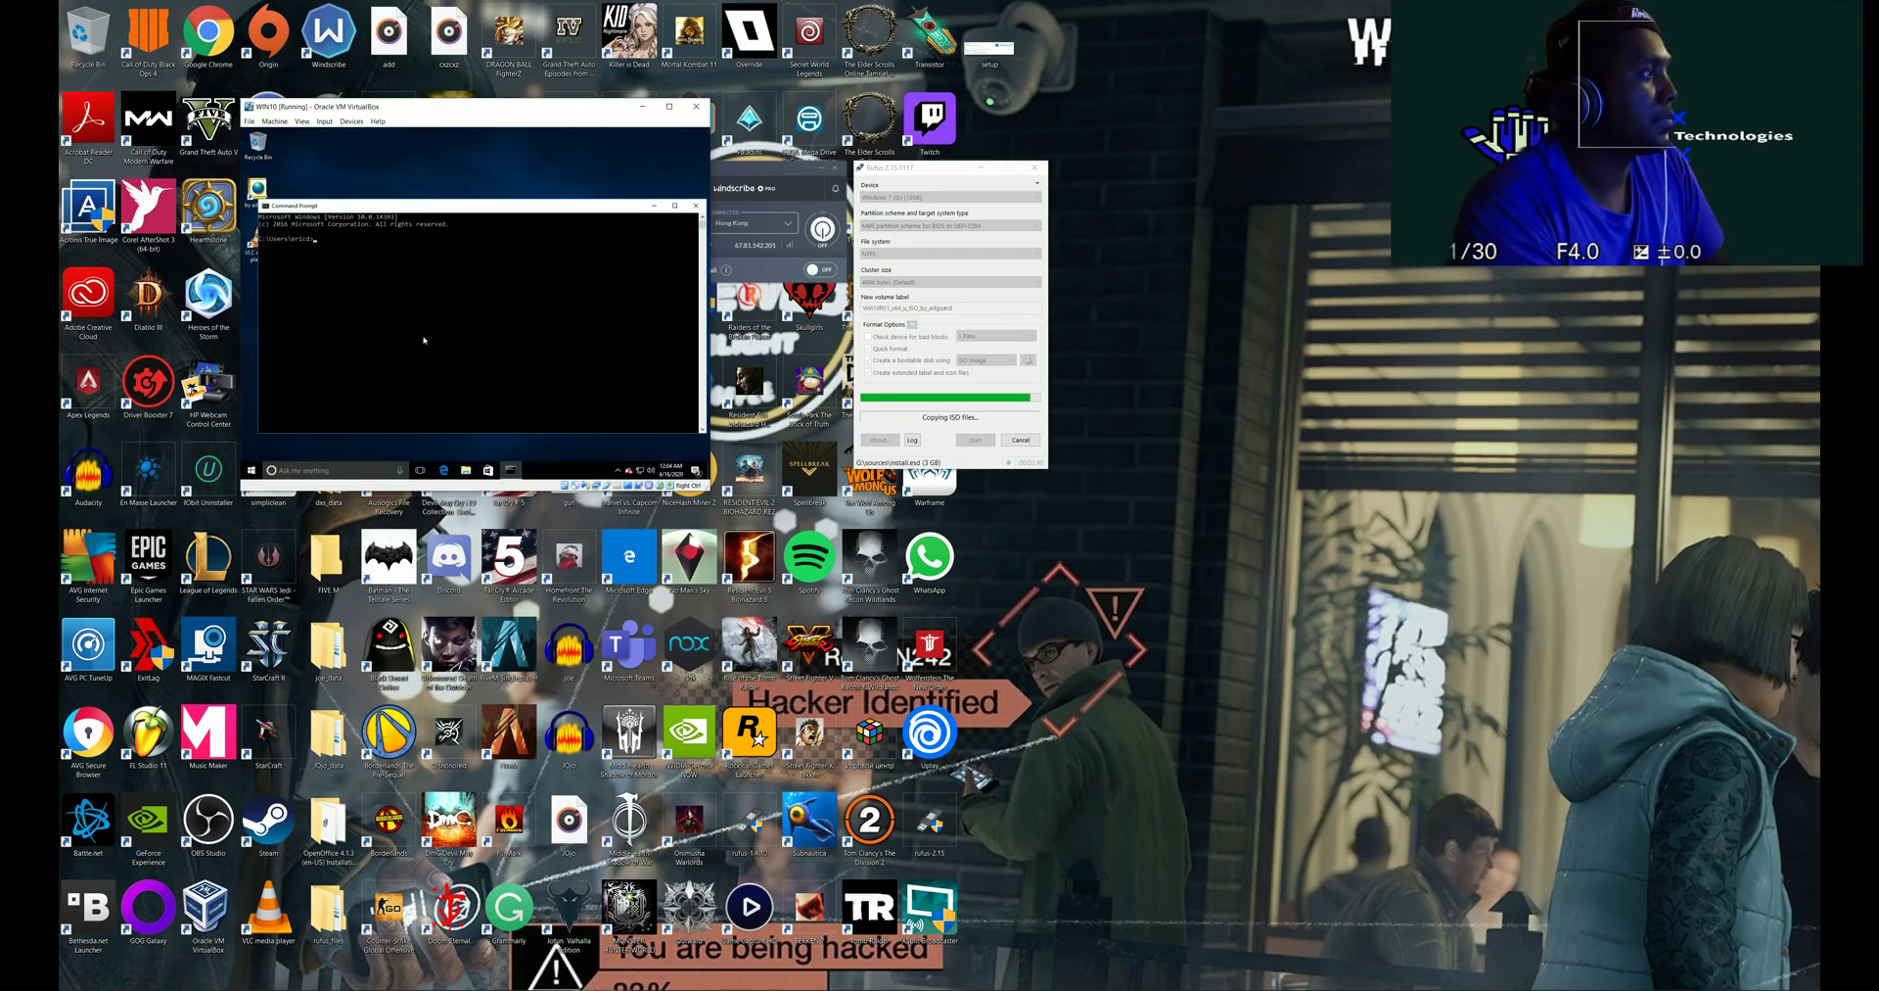
{"action": "type", "text": "shutd"}
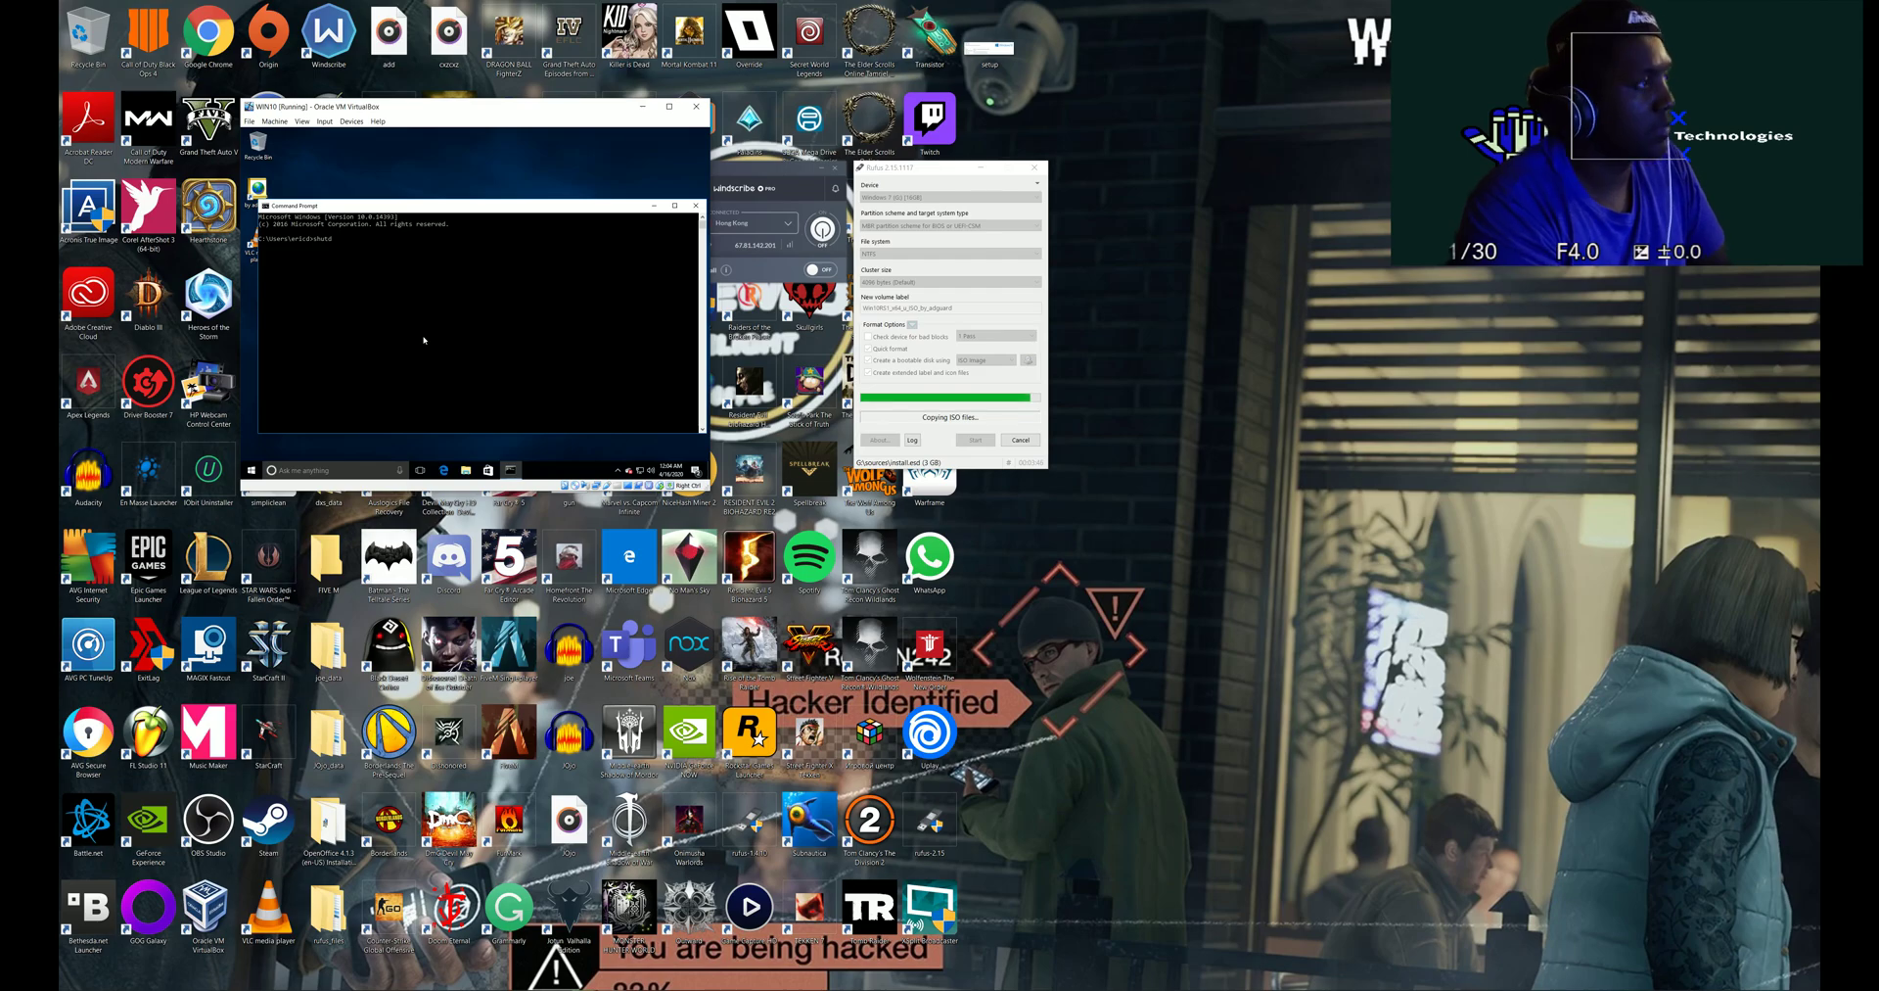
{"action": "type", "text": "own"}
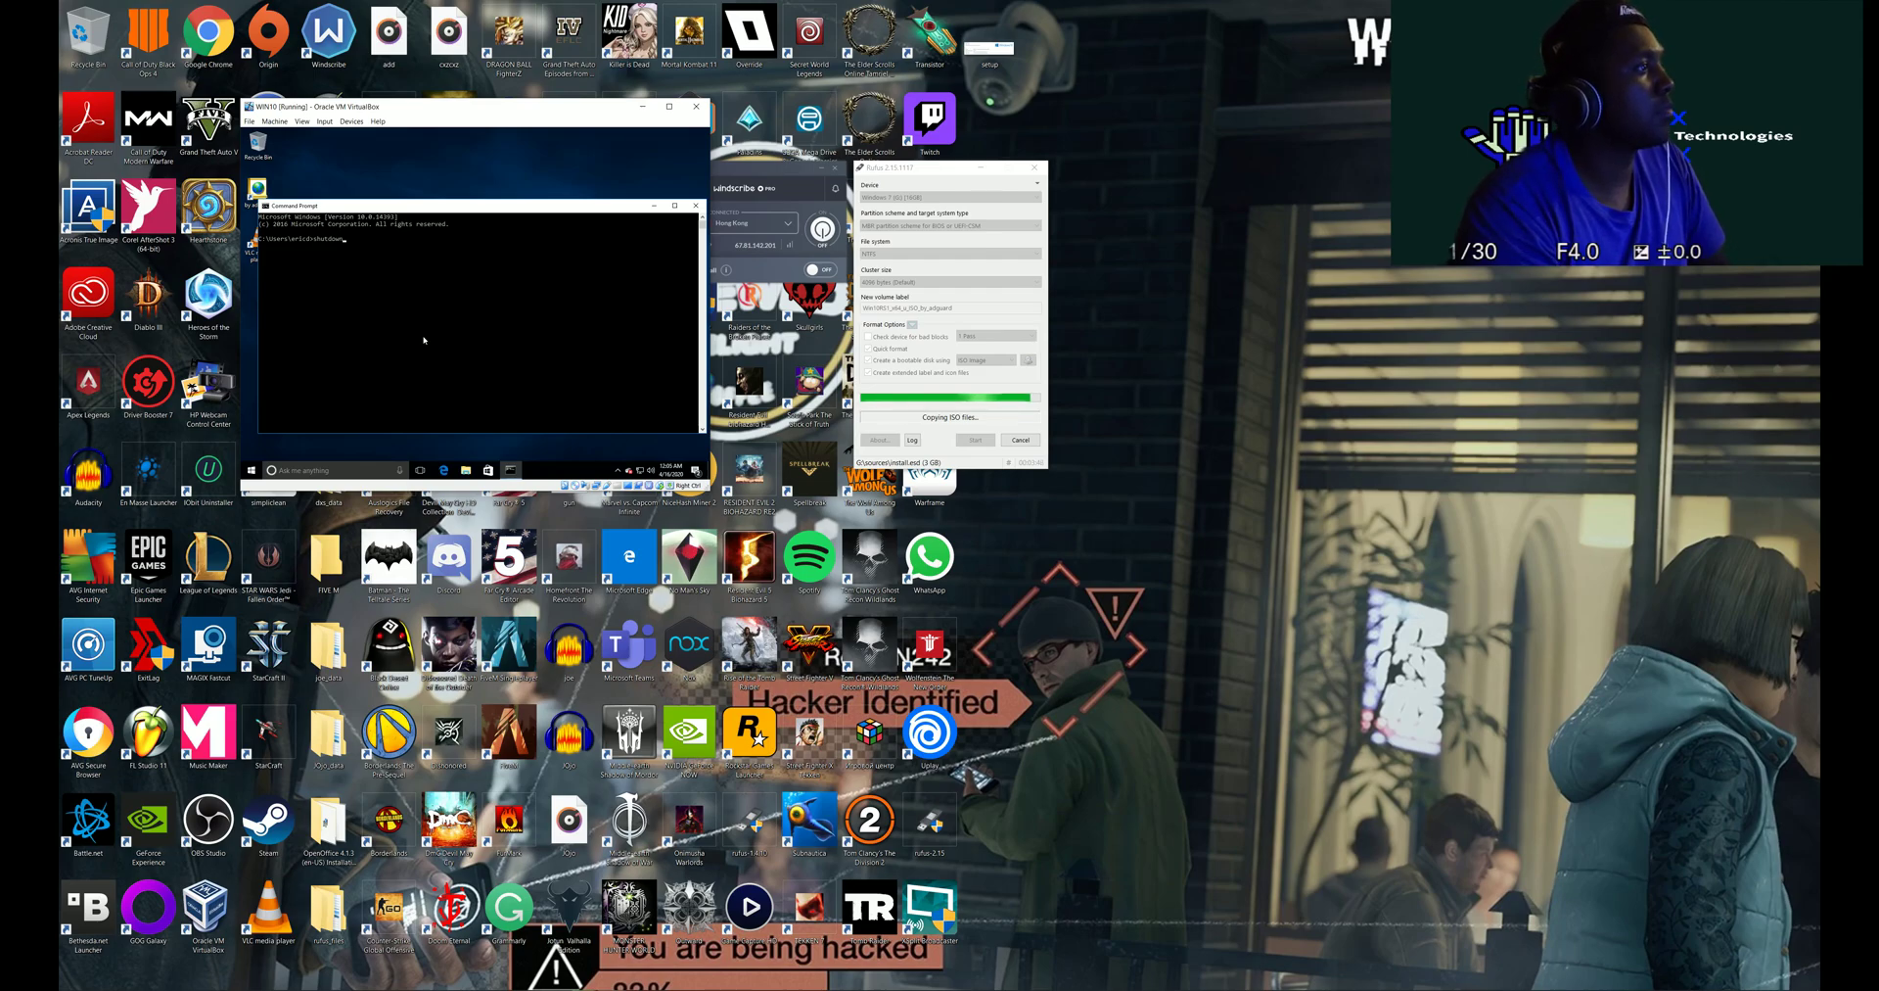
{"action": "key", "text": "Return"}
- Run shutdown /i, cancel the remote shutdown dialog, and scroll up through the output
{"action": "key", "text": "Up"}
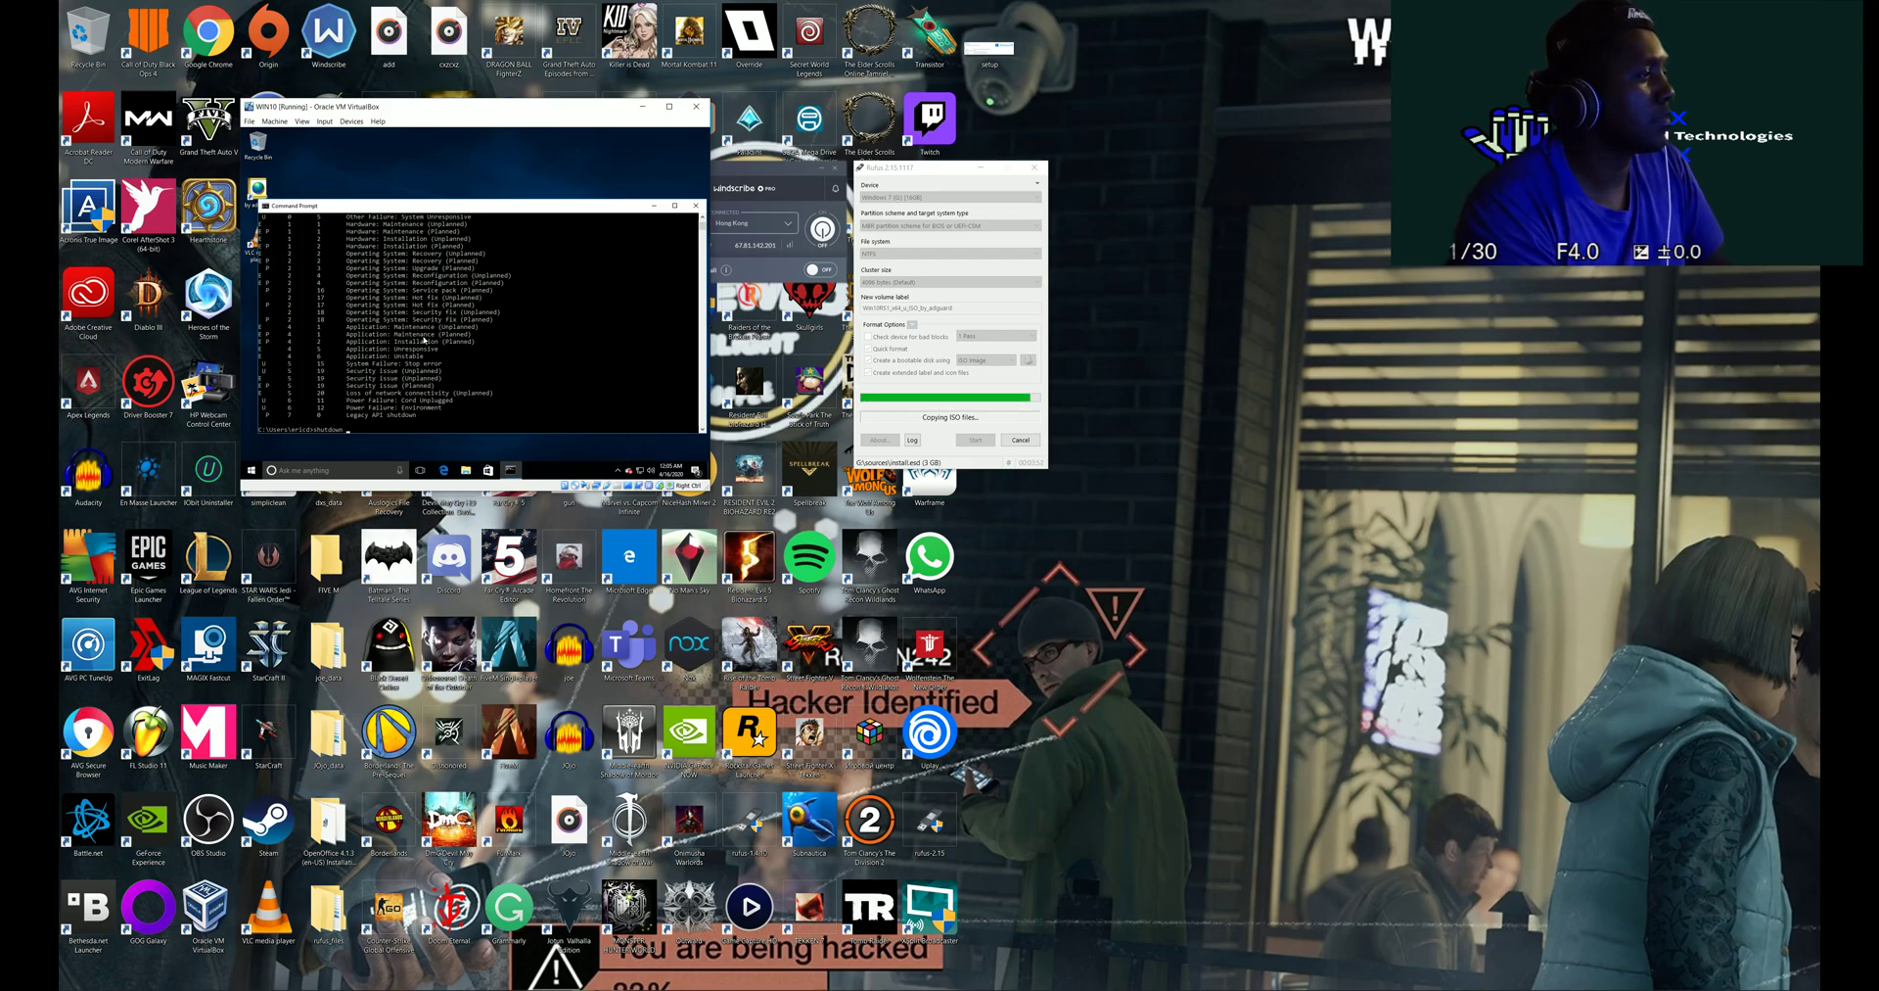
{"action": "type", "text": "/"}
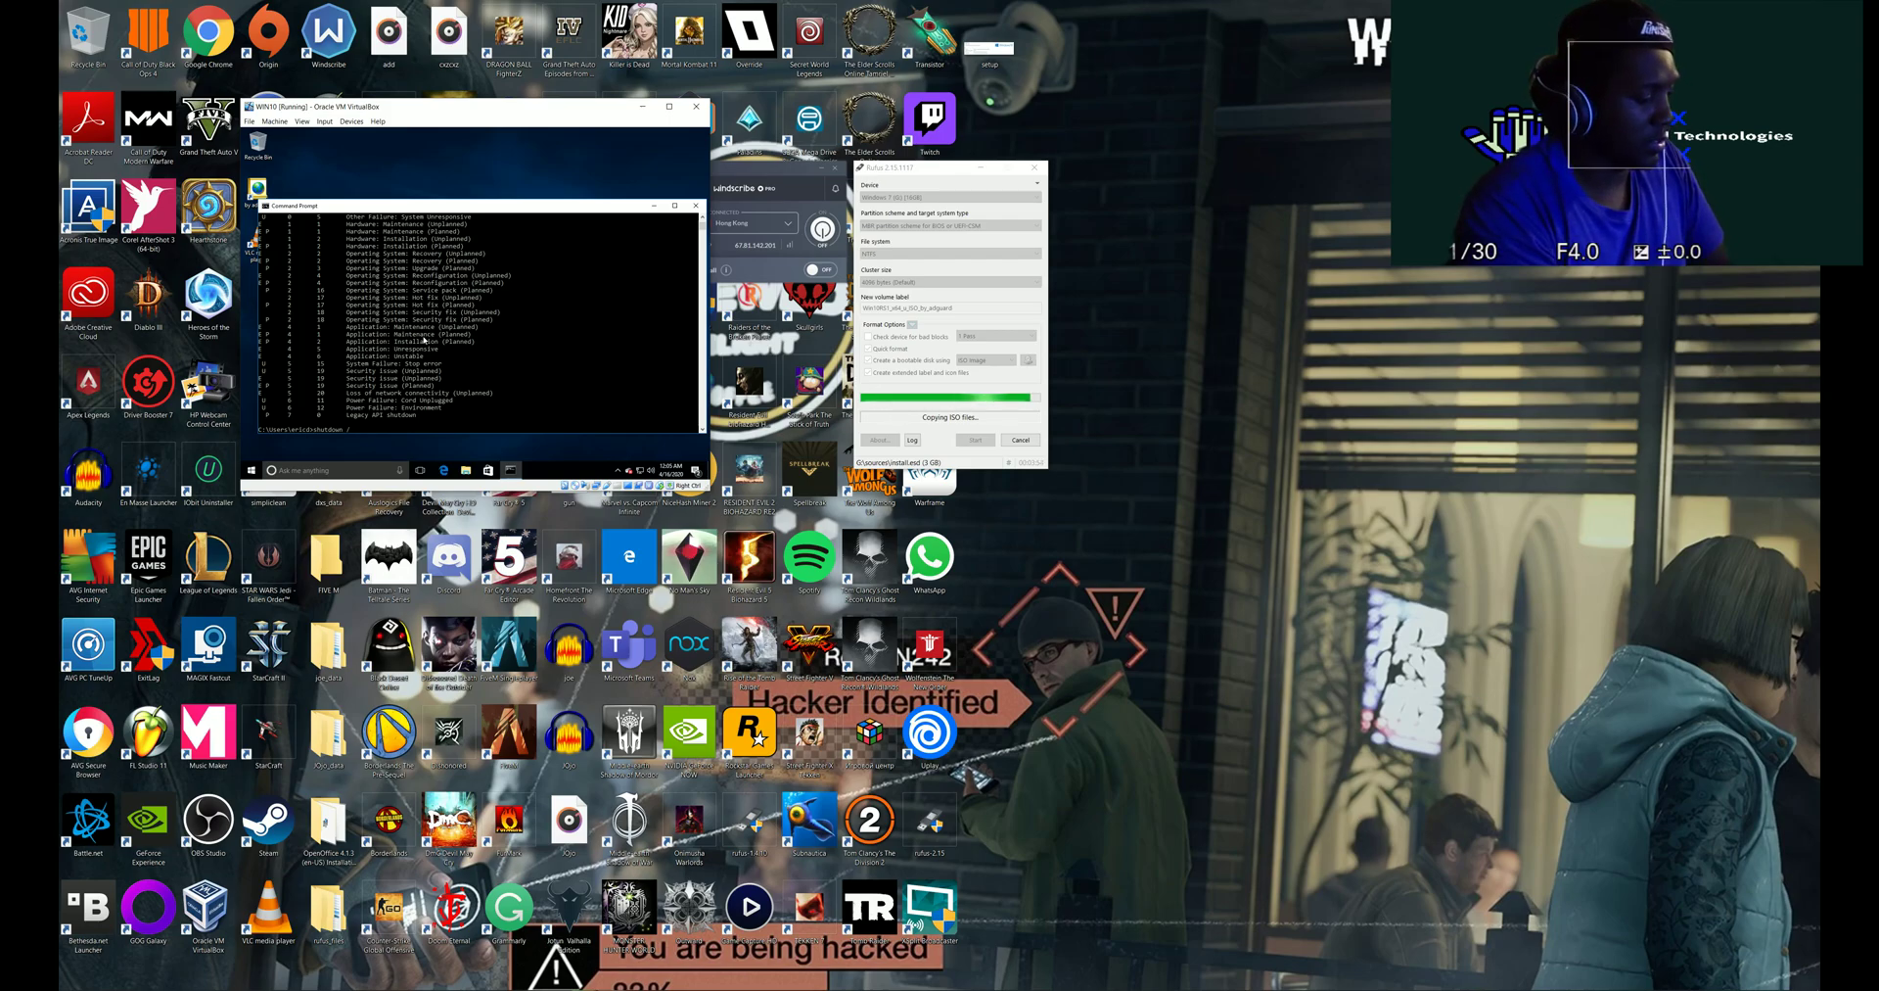
{"action": "type", "text": "i"}
{"action": "key", "text": "Return"}
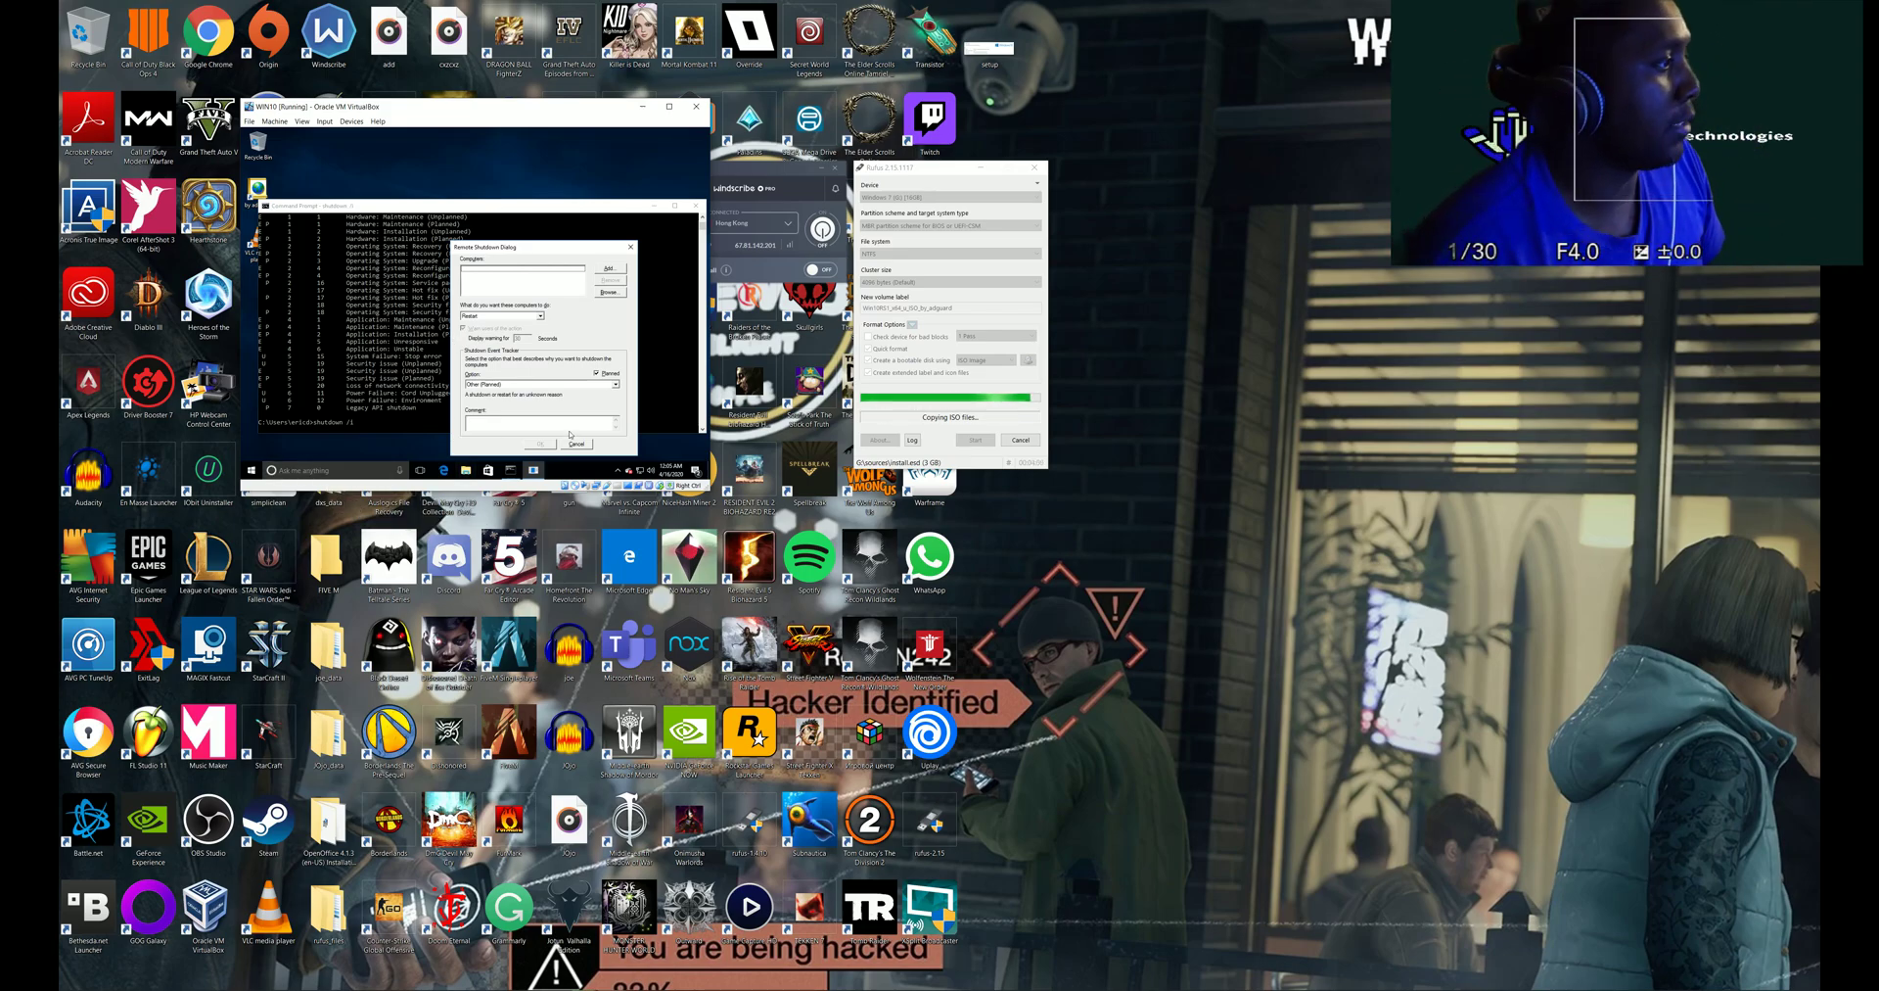
{"action": "left_click", "coordinate": [569, 444]}
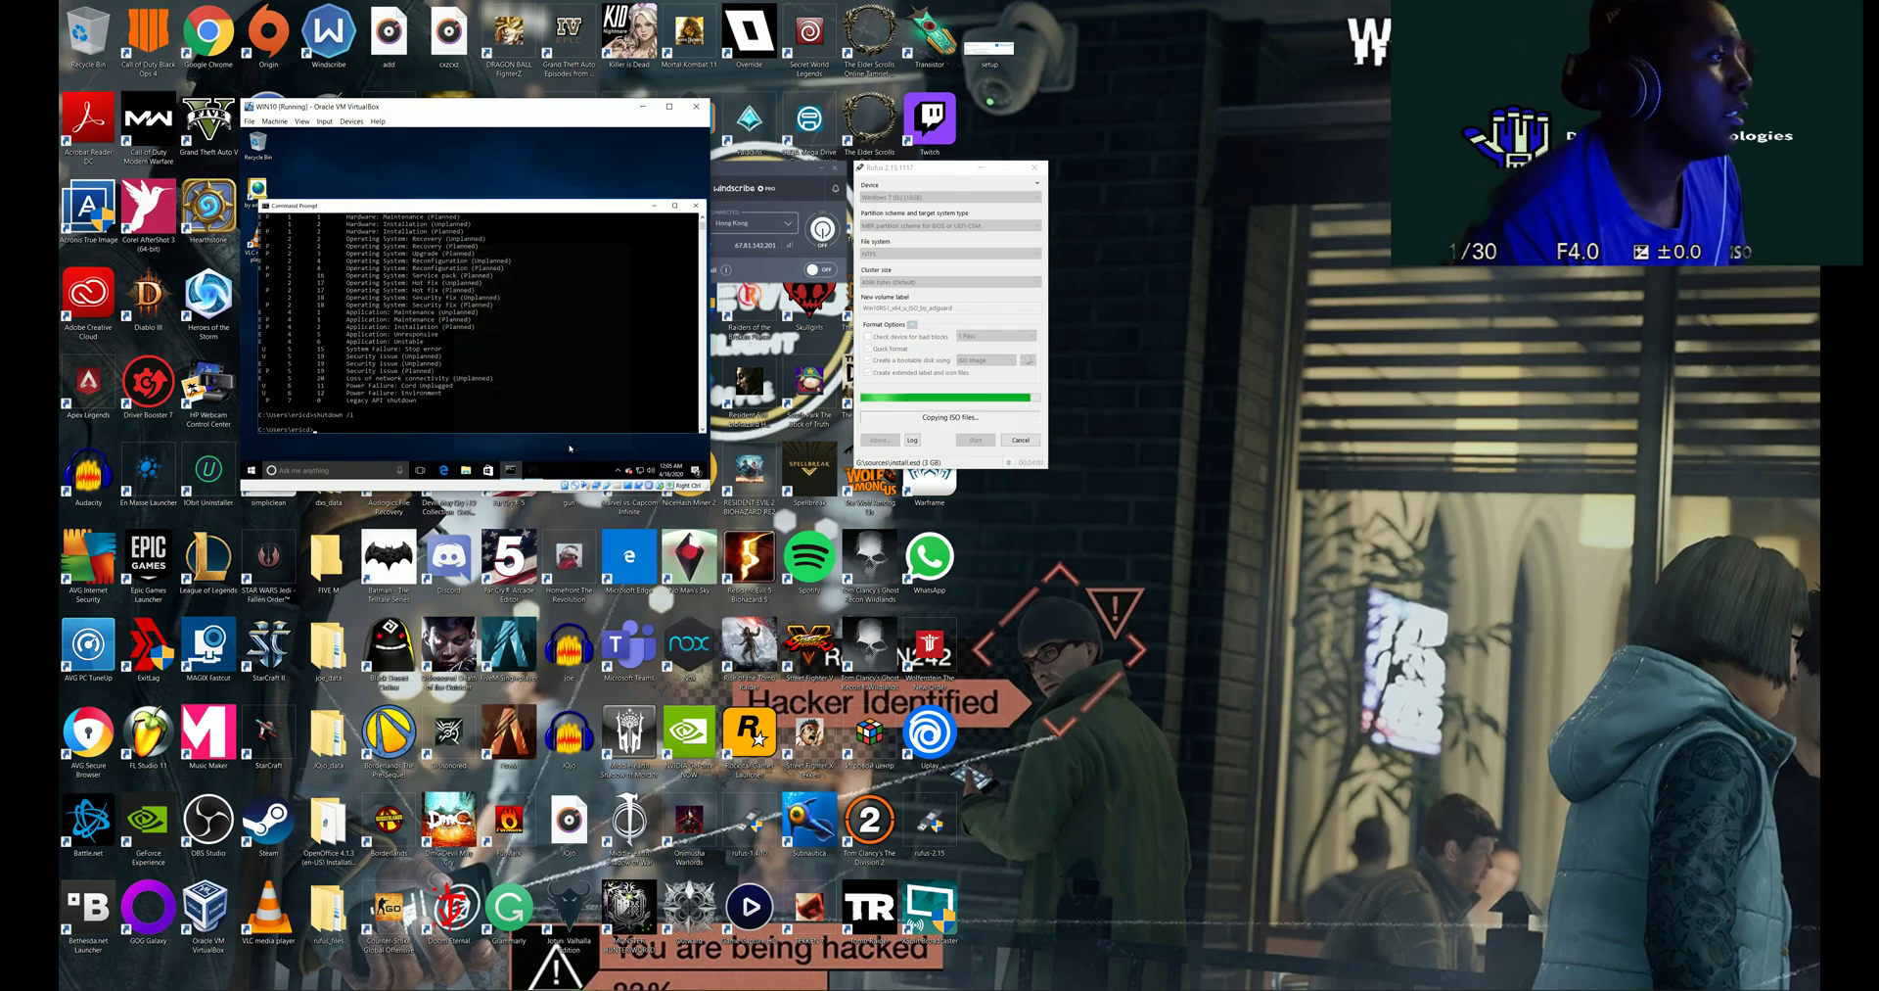
{"action": "scroll", "coordinate": [447, 361], "scroll_direction": "up", "scroll_amount": 3}
{"action": "scroll", "coordinate": [441, 323], "scroll_direction": "up", "scroll_amount": 4}
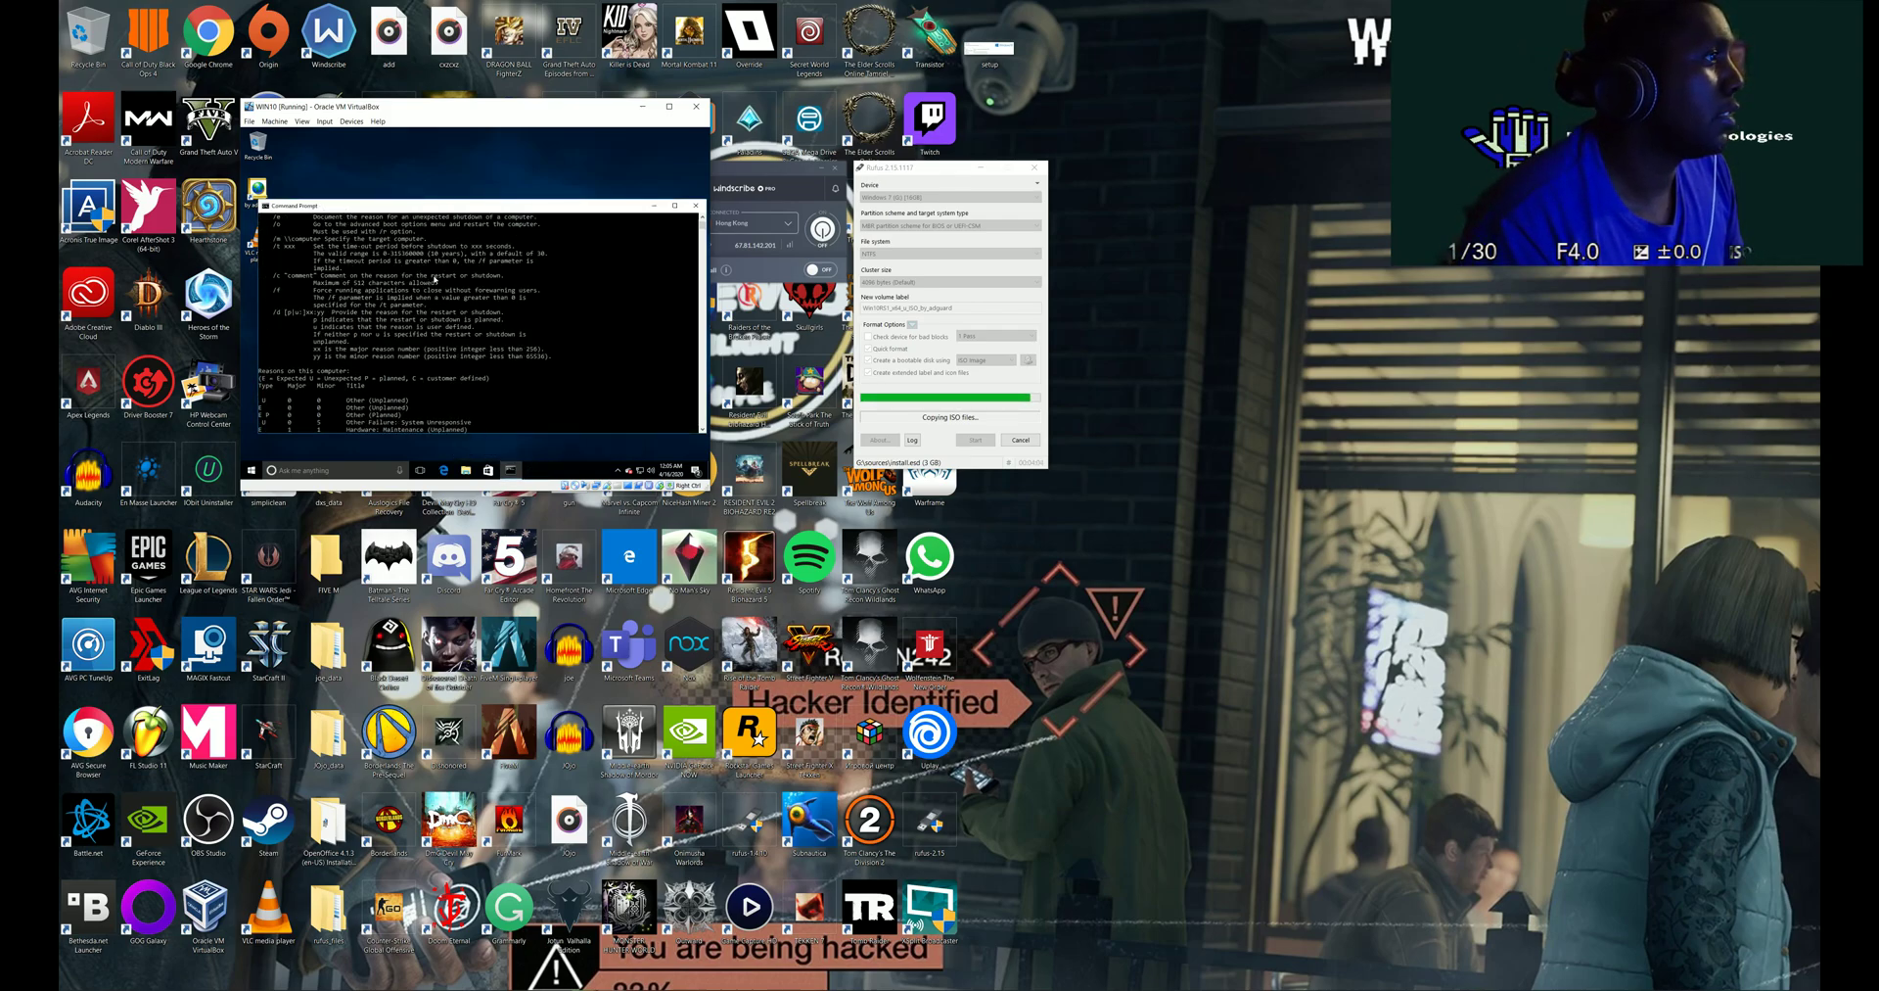
{"action": "scroll", "coordinate": [434, 278], "scroll_direction": "up", "scroll_amount": 8}
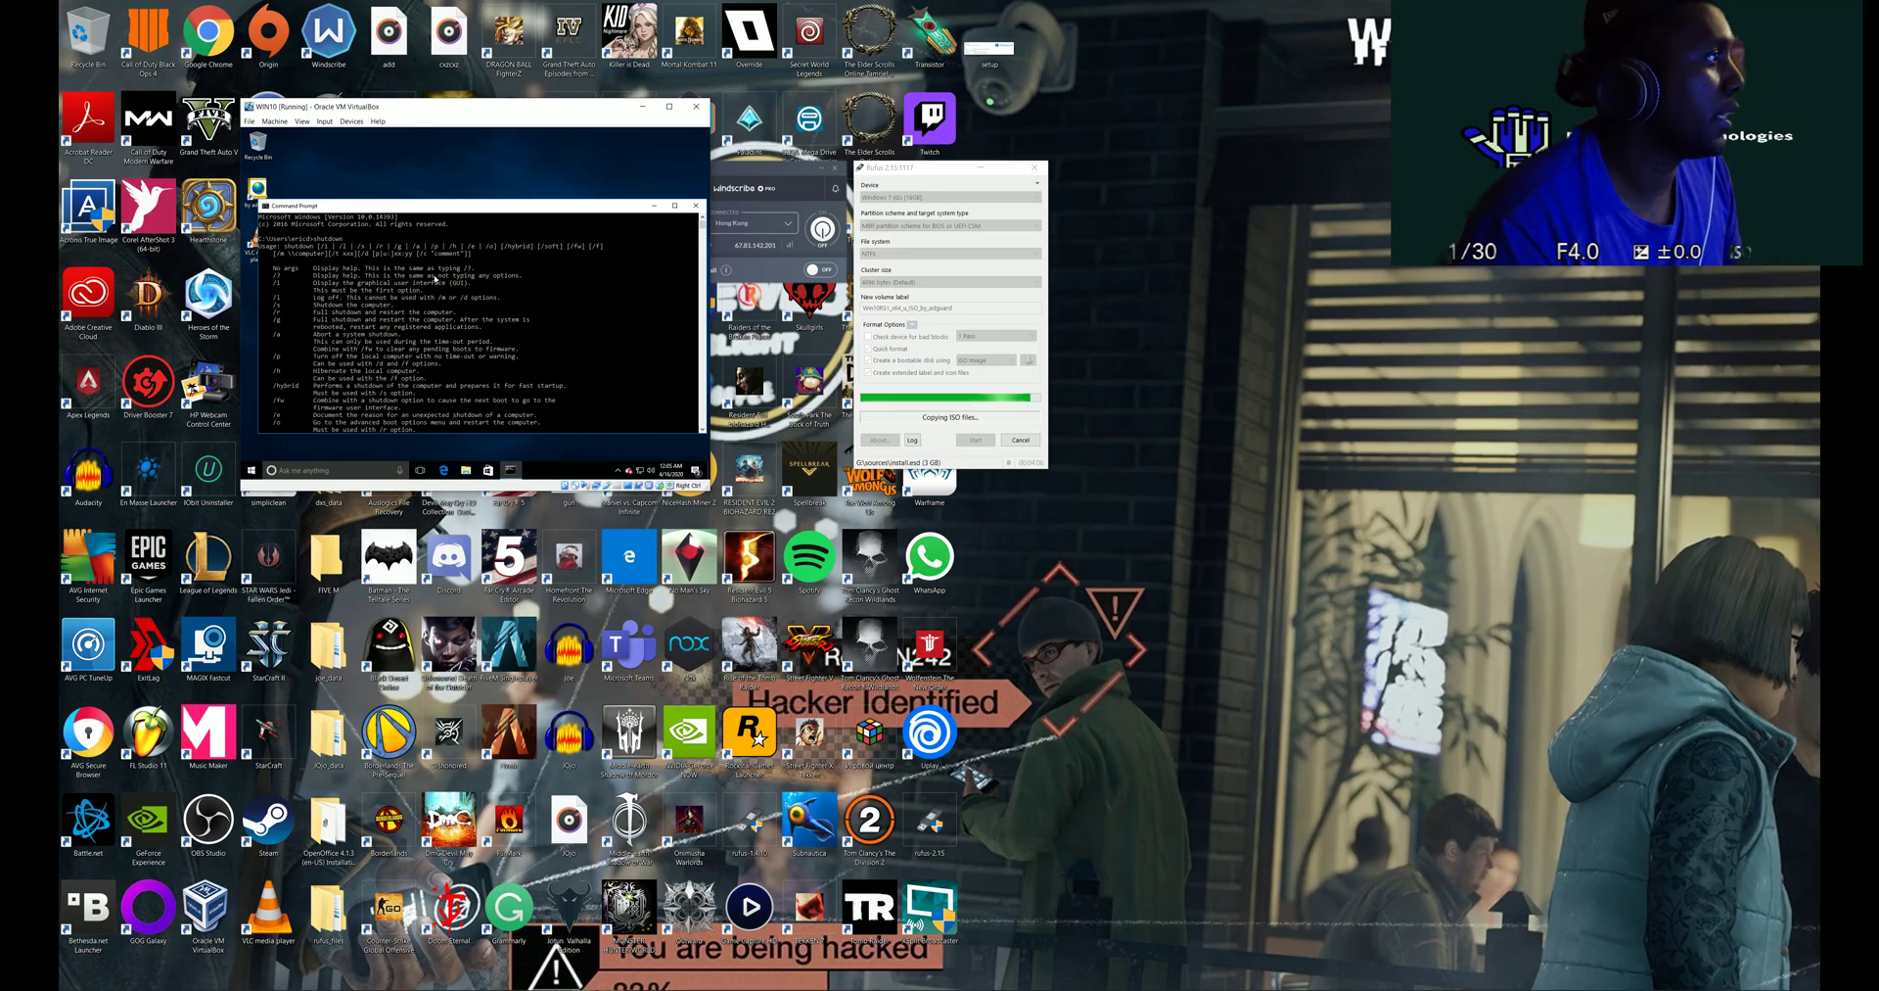
- Close the guest Command Prompt and look at the Start power options without shutting down
{"action": "left_click", "coordinate": [697, 206]}
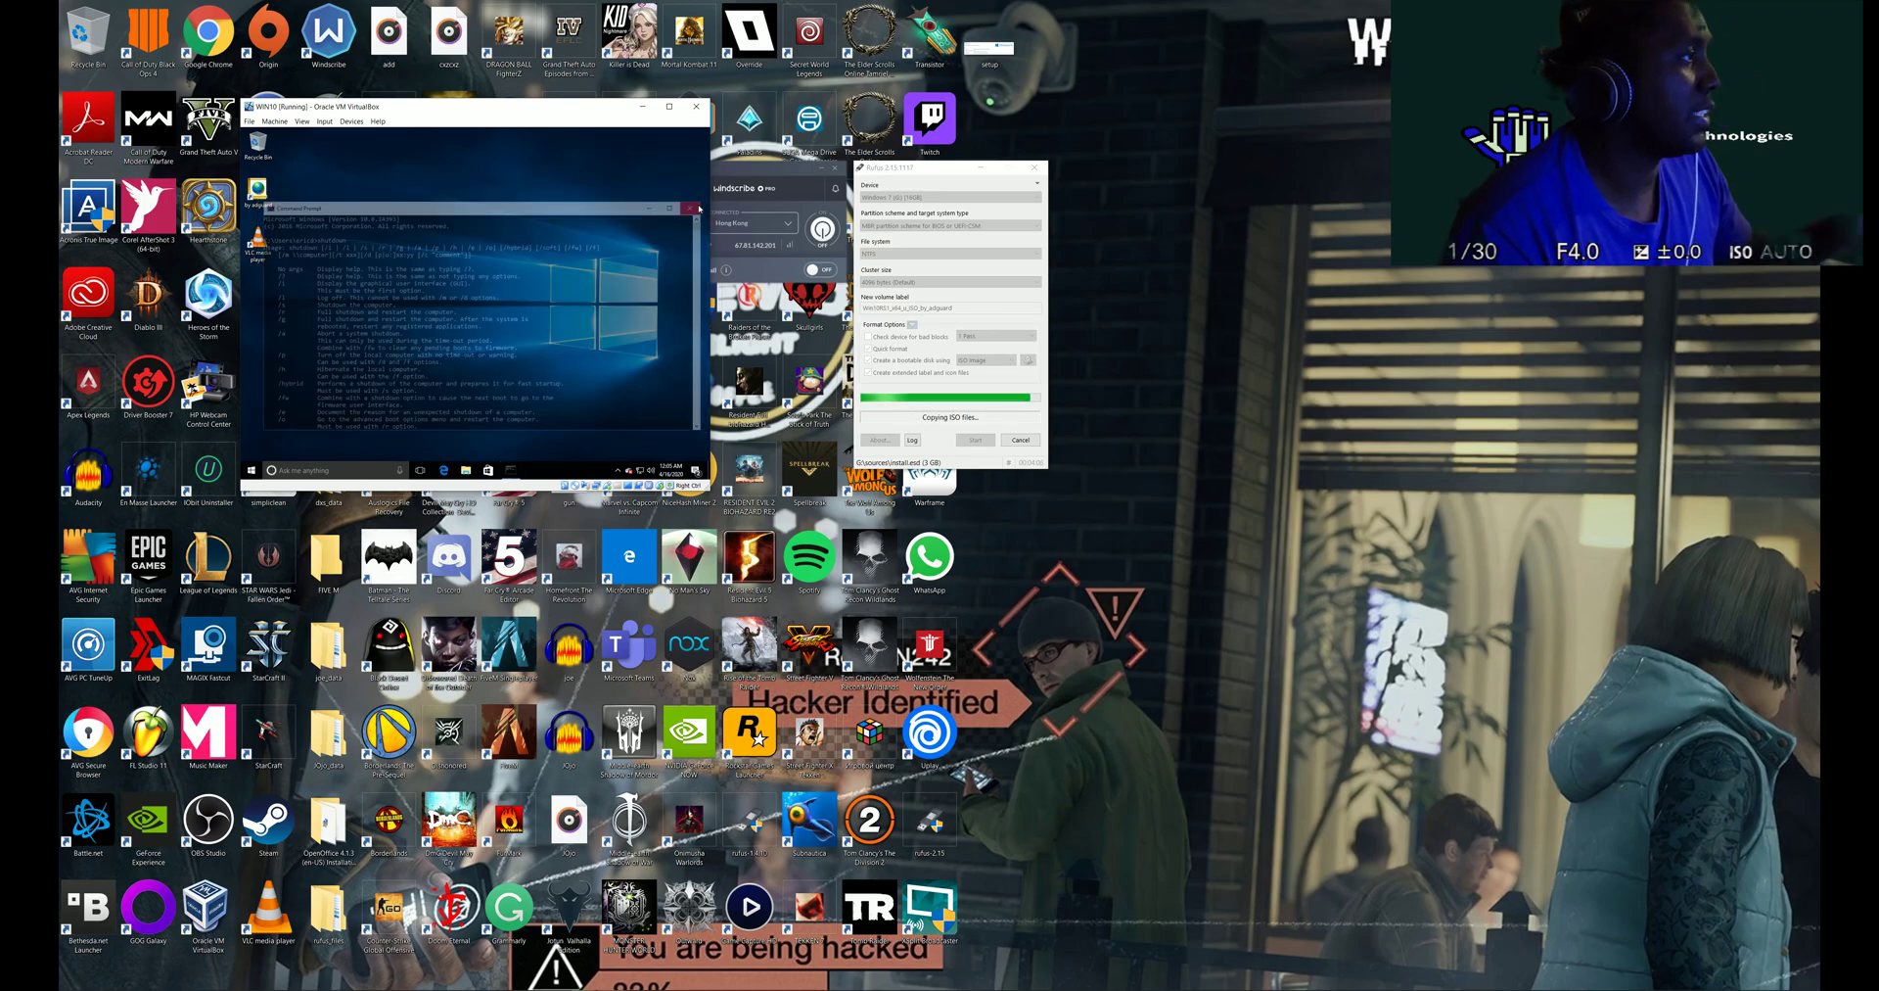
{"action": "left_click", "coordinate": [251, 471]}
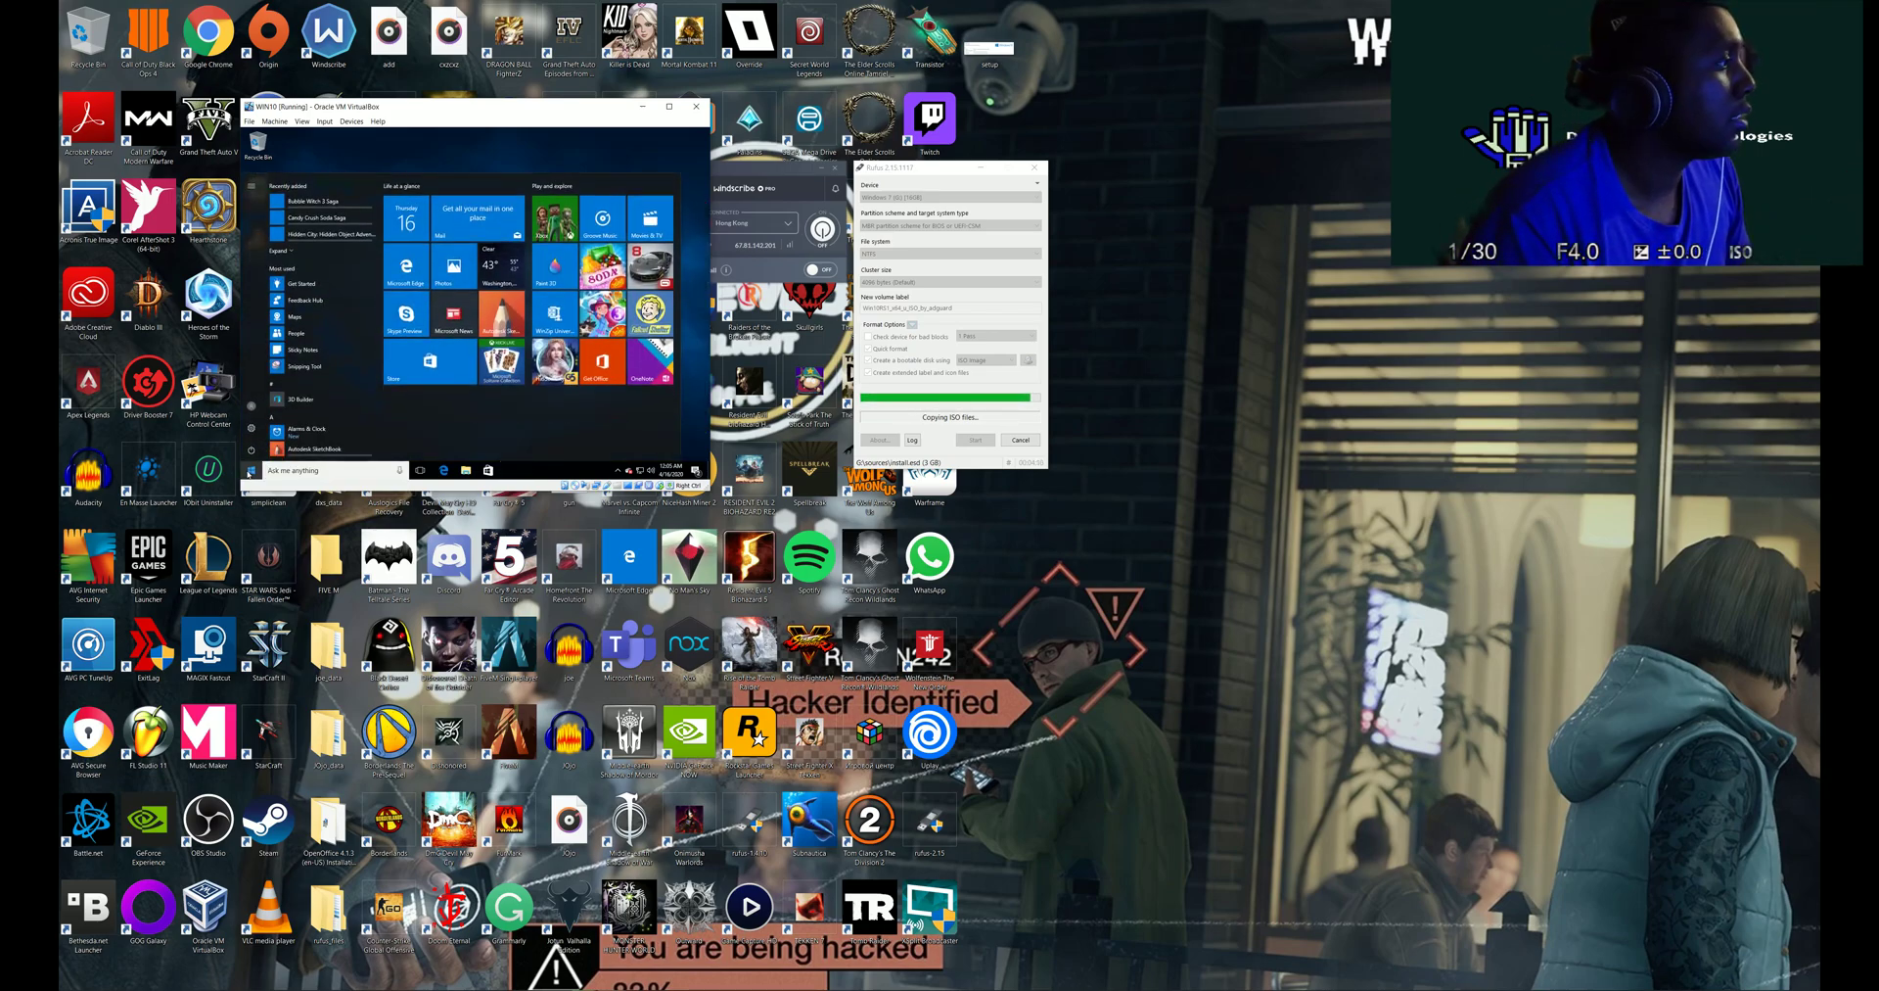
{"action": "left_click", "coordinate": [258, 450]}
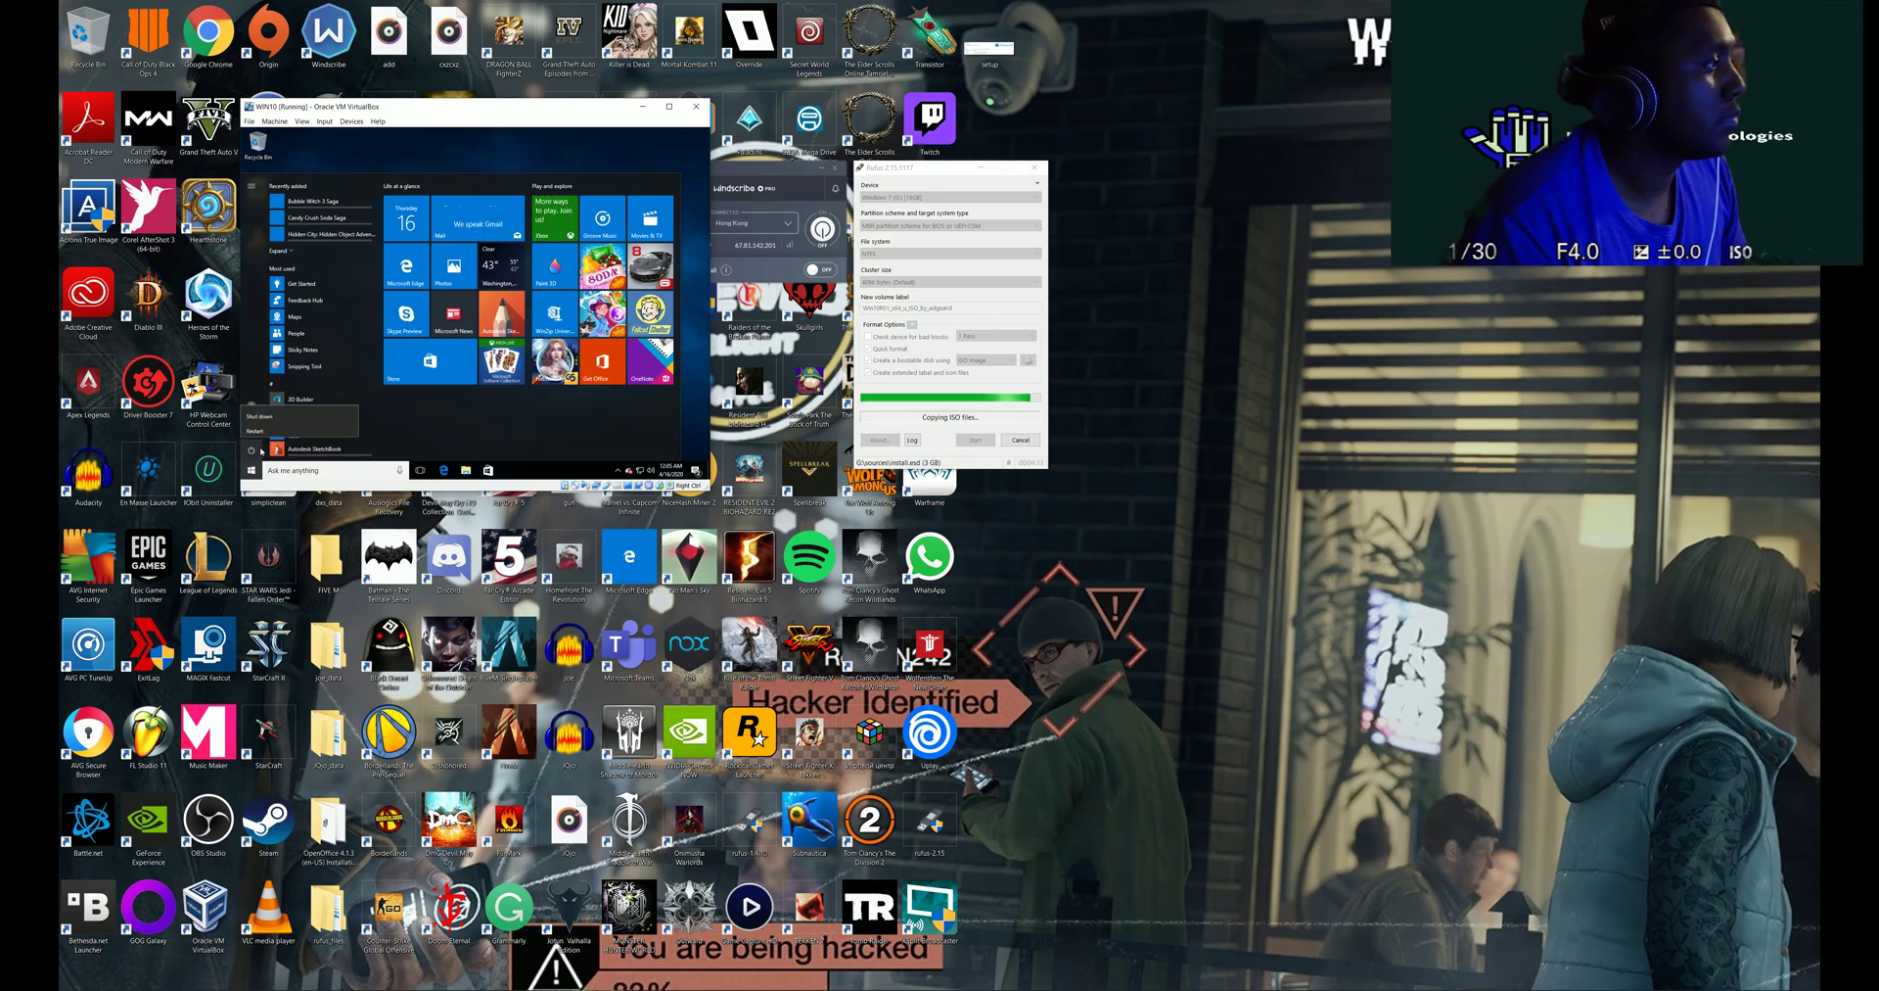
{"action": "left_click", "coordinate": [474, 197]}
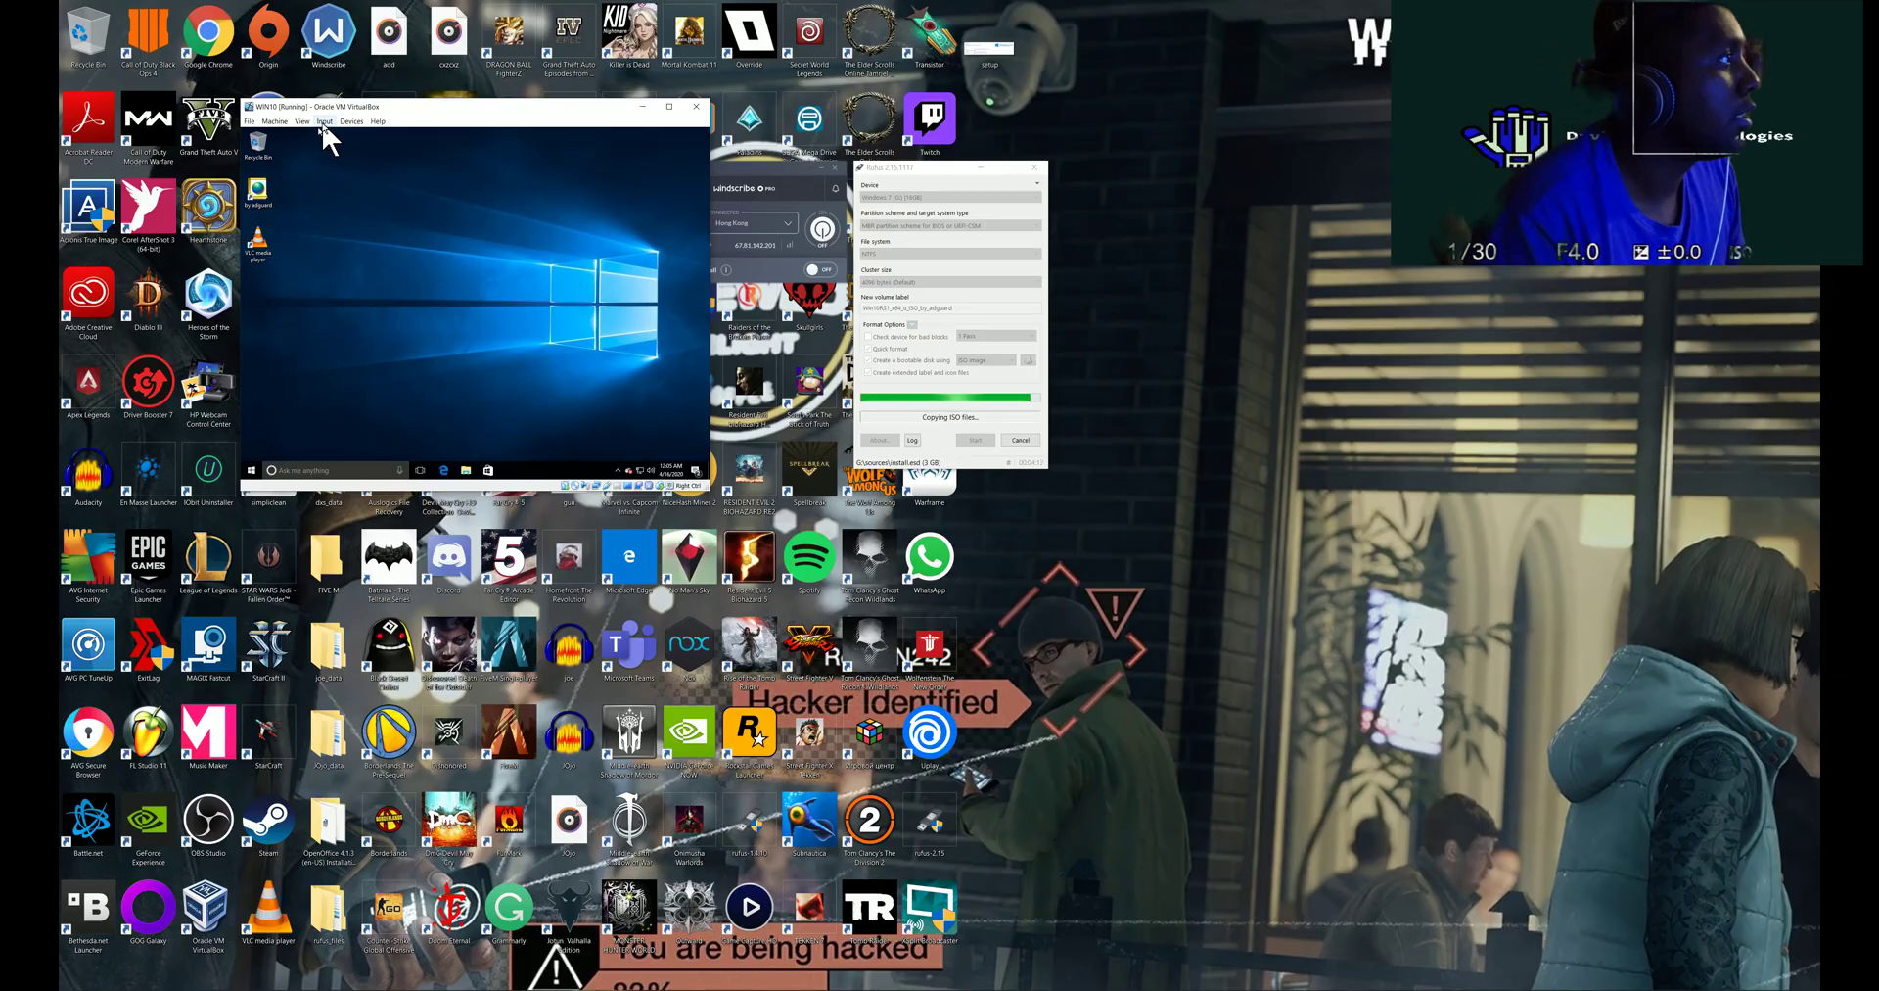
- Send Ctrl-Alt-Del via Input > Keyboard and sign out of the Windows session
{"action": "left_click", "coordinate": [323, 121]}
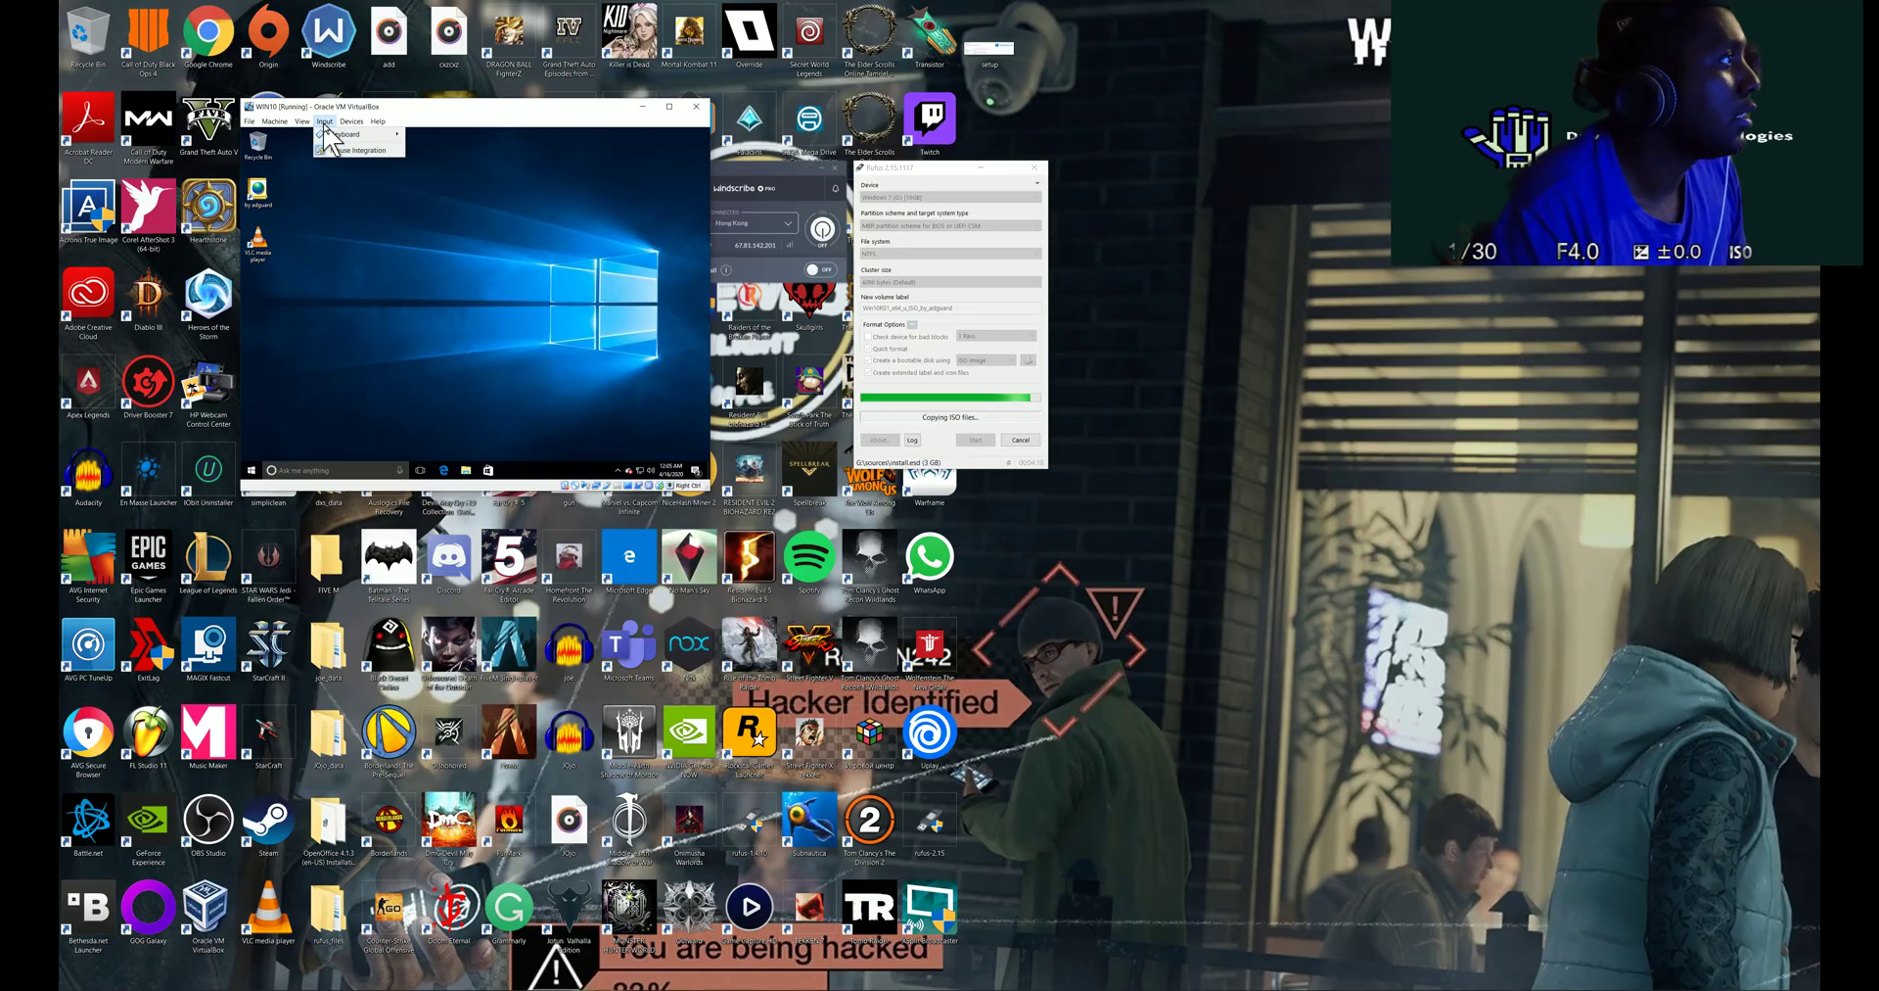
{"action": "mouse_move", "coordinate": [354, 134]}
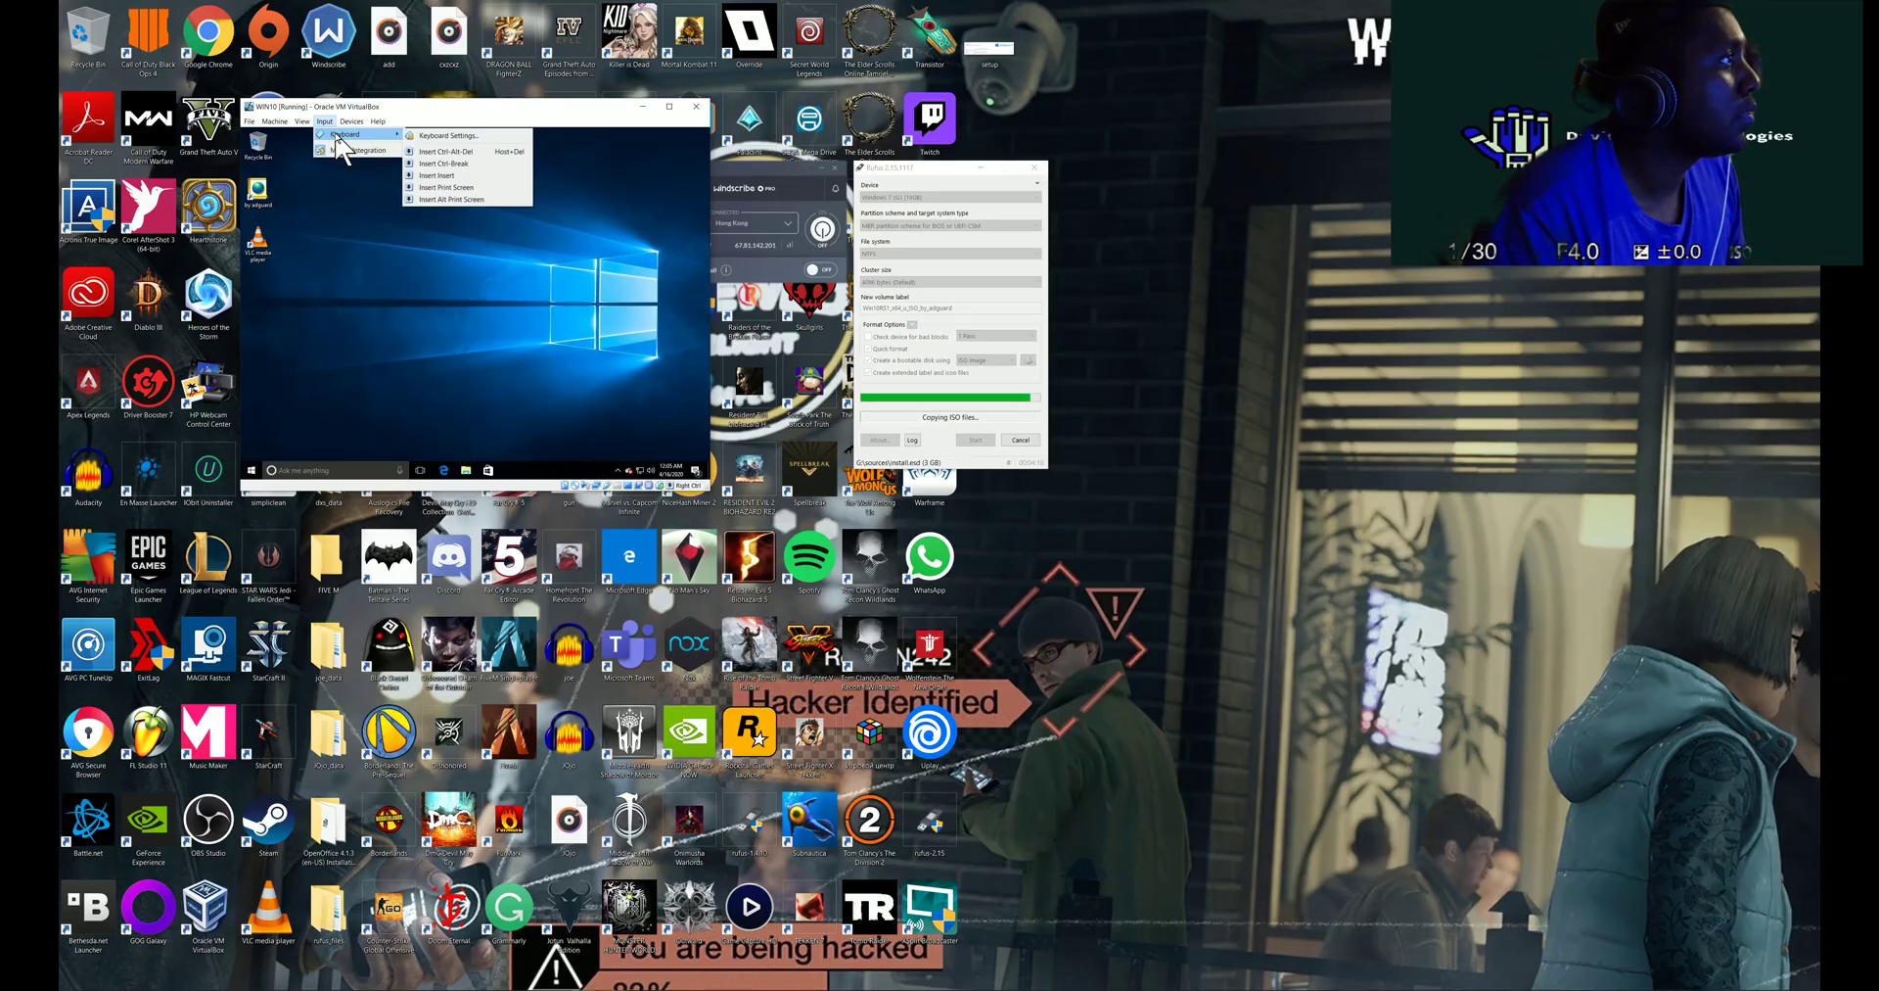
{"action": "left_click", "coordinate": [424, 155]}
{"action": "left_click", "coordinate": [468, 284]}
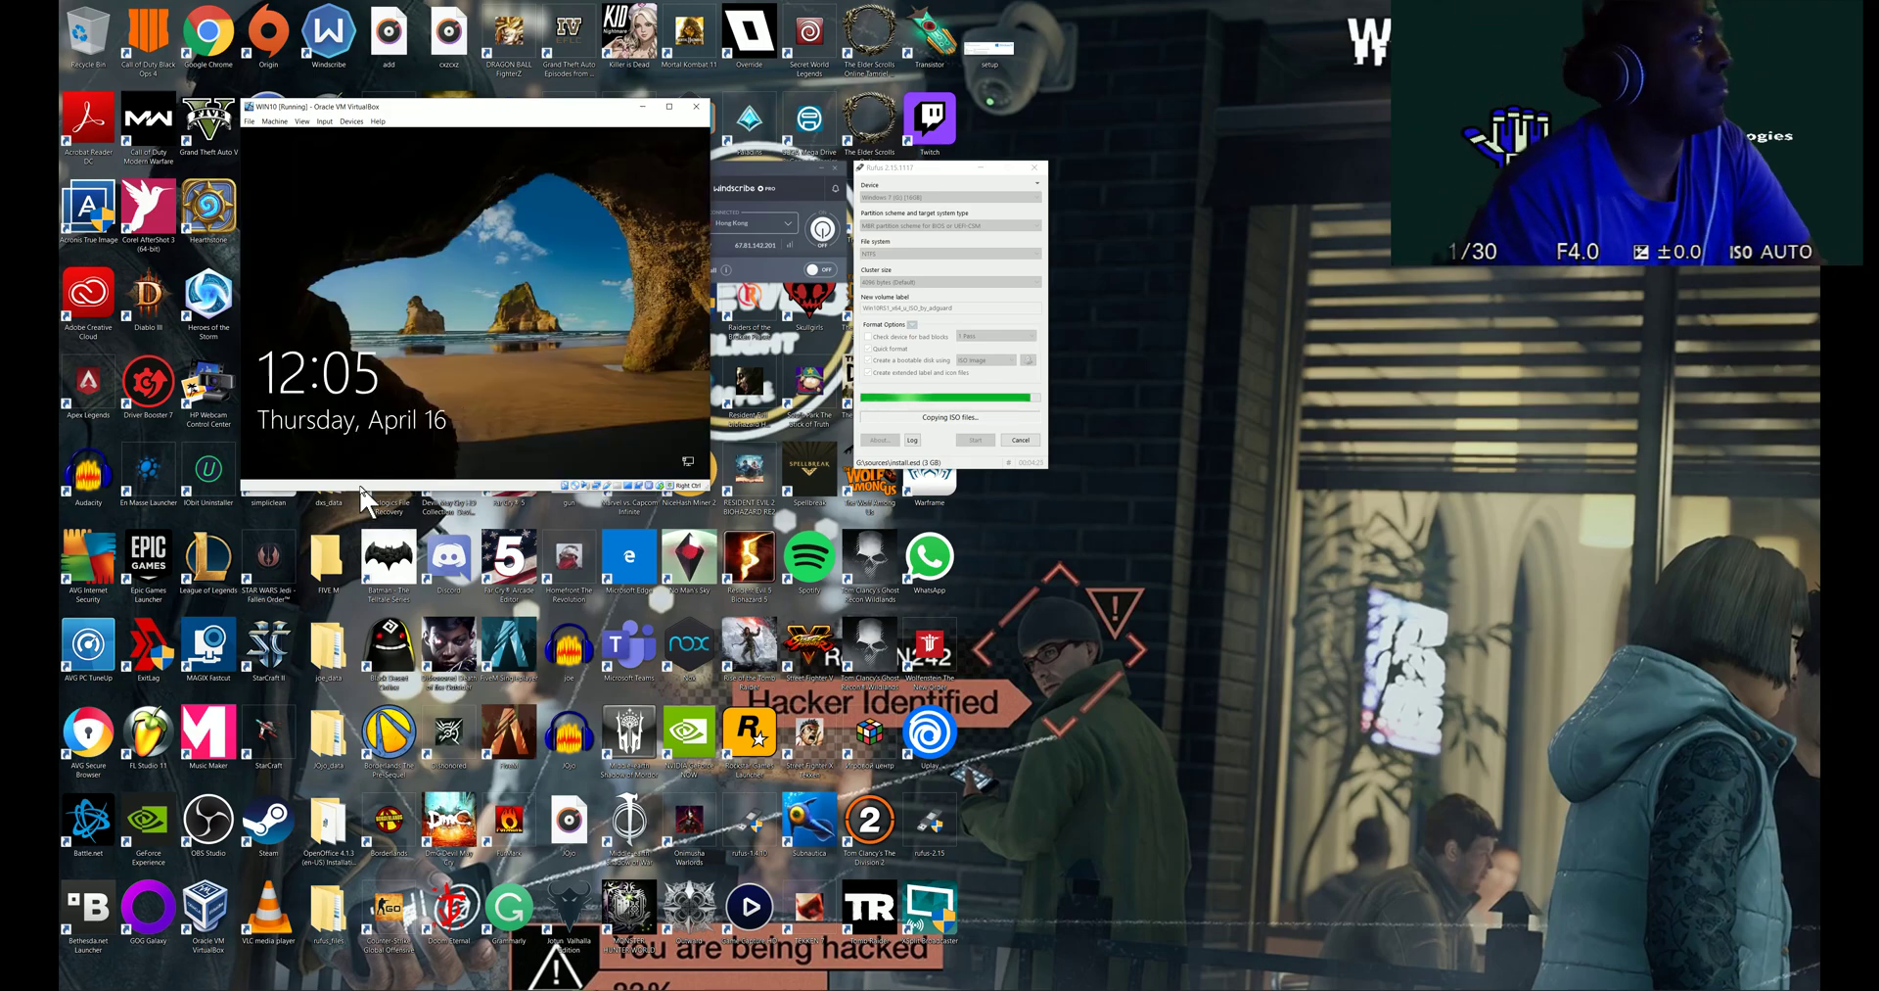
- Power off the WIN10 machine through File > Close... with 'Power off the machine'
{"action": "left_click", "coordinate": [387, 357]}
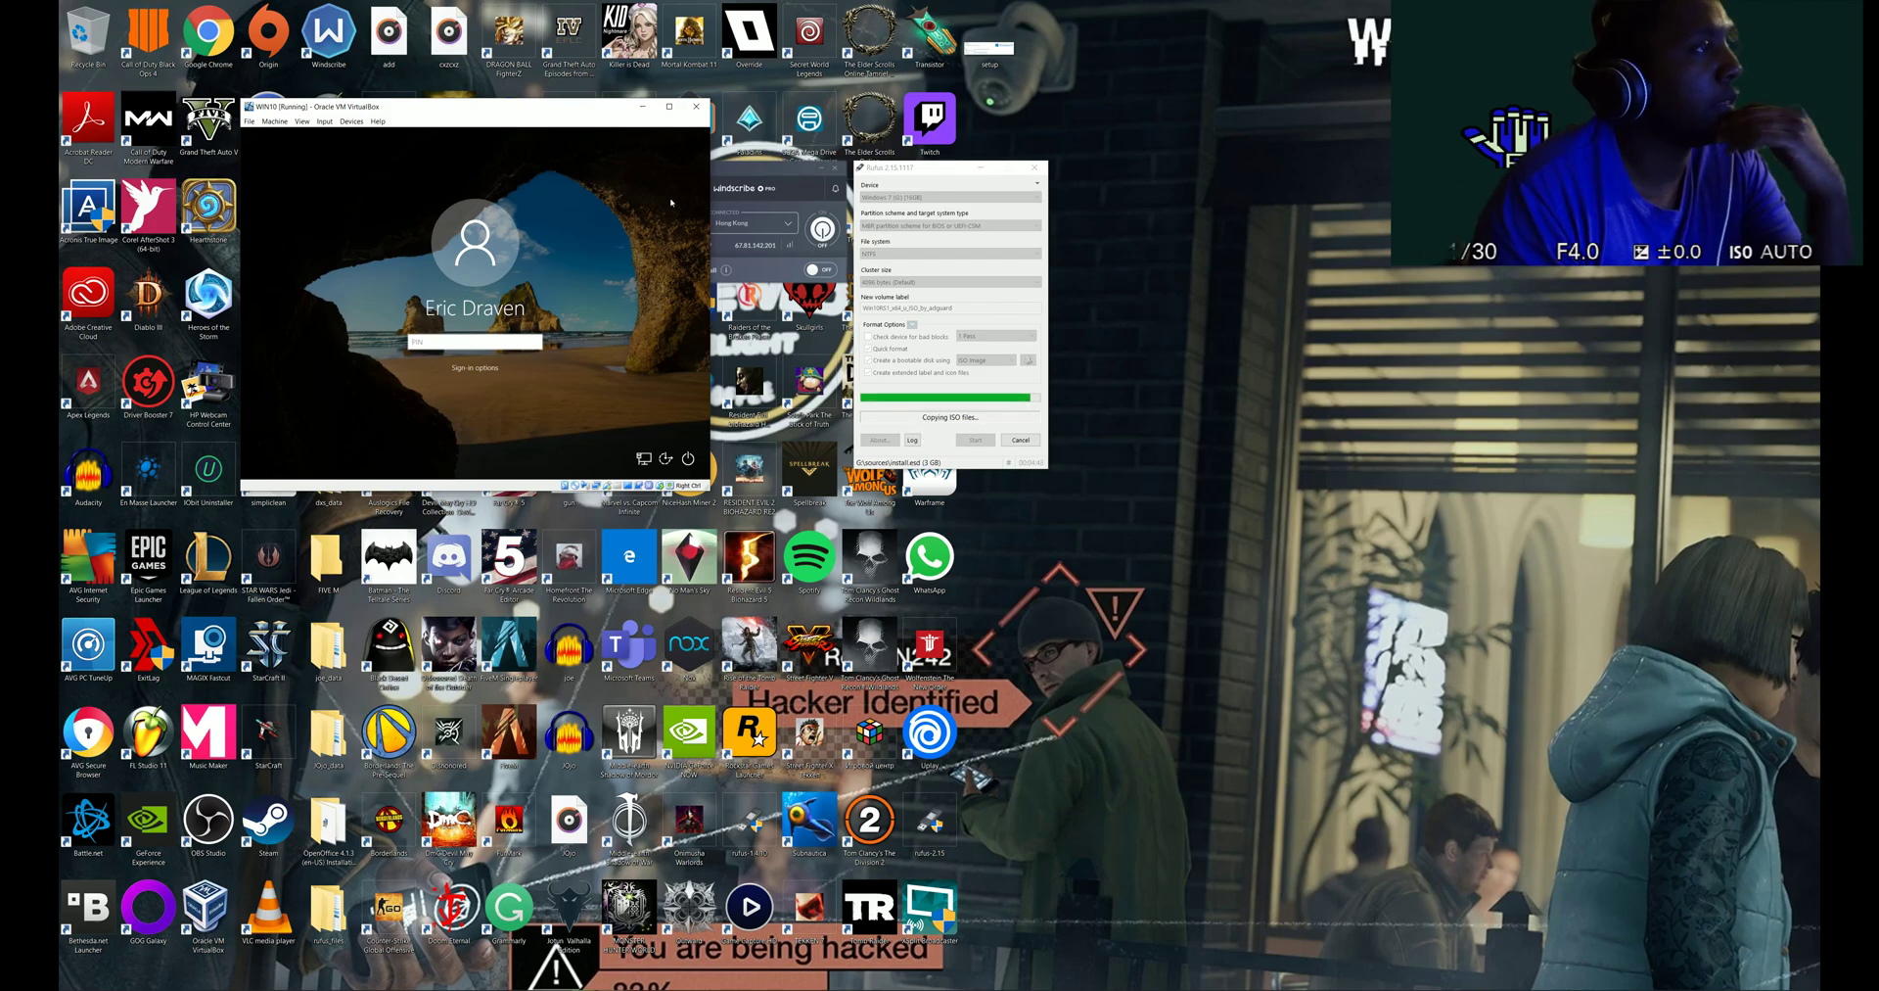
{"action": "left_click", "coordinate": [256, 122]}
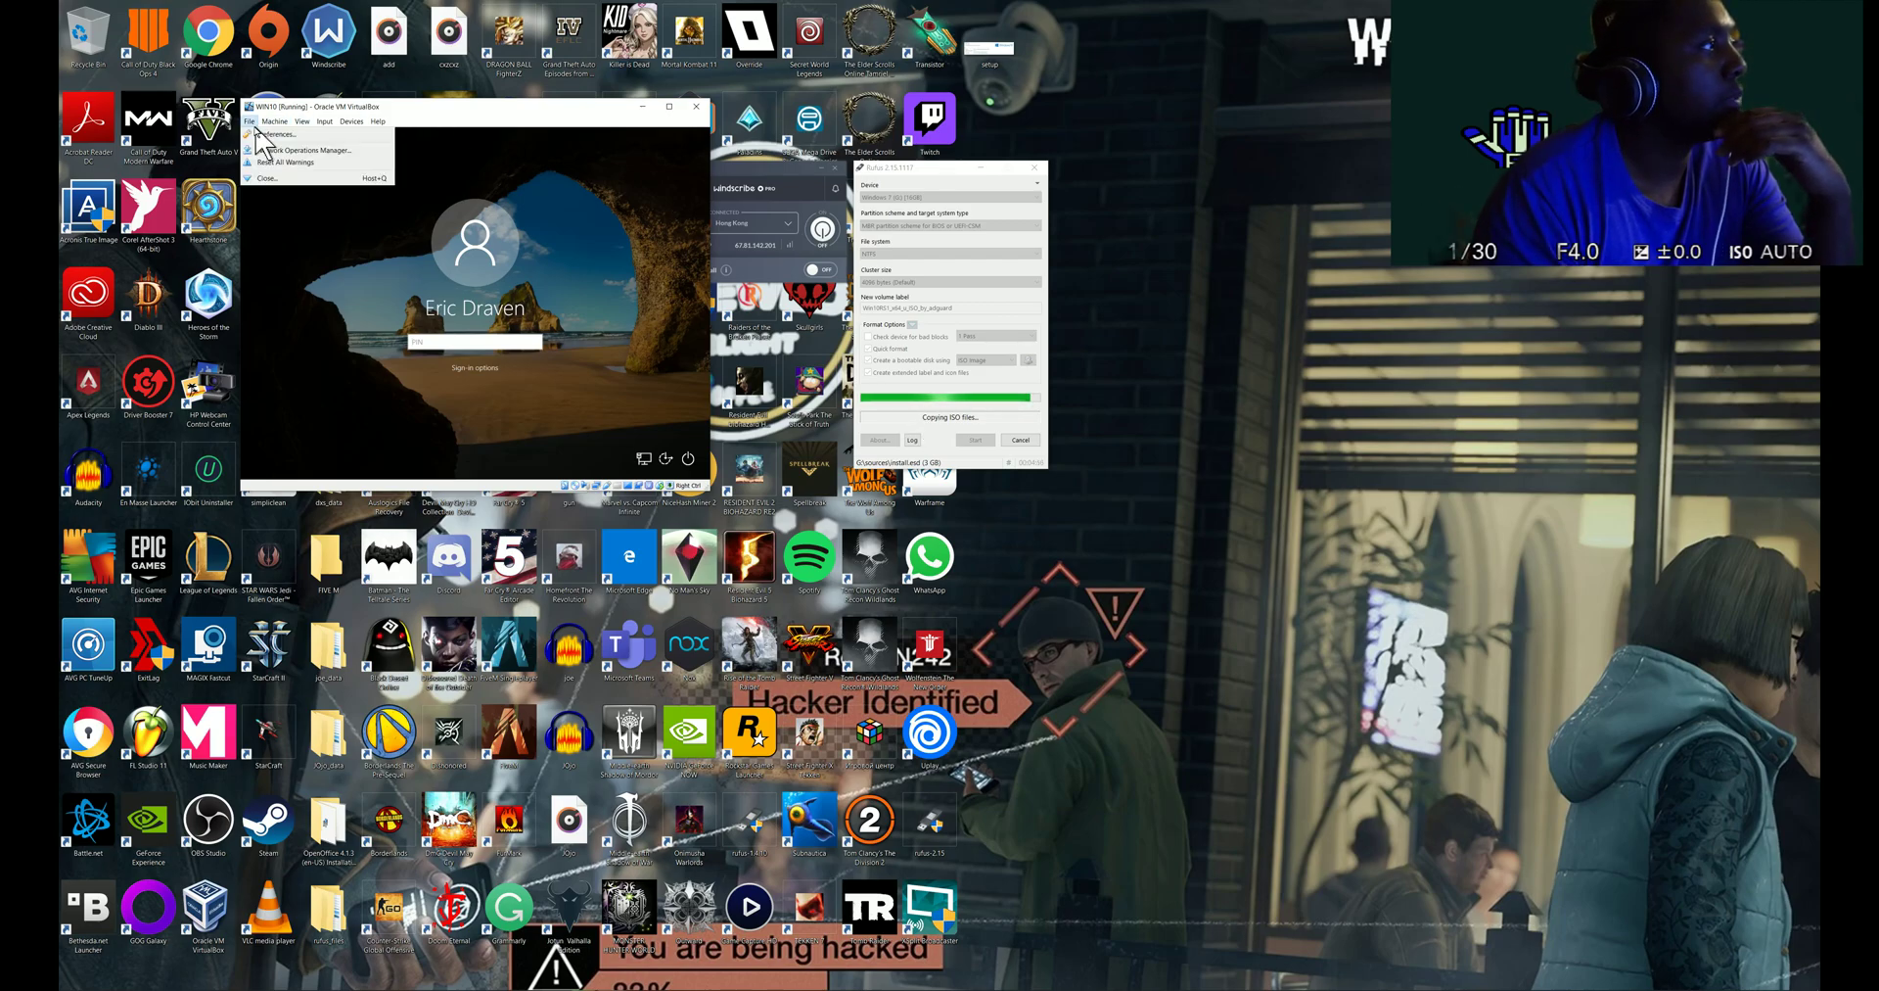
{"action": "left_click", "coordinate": [263, 177]}
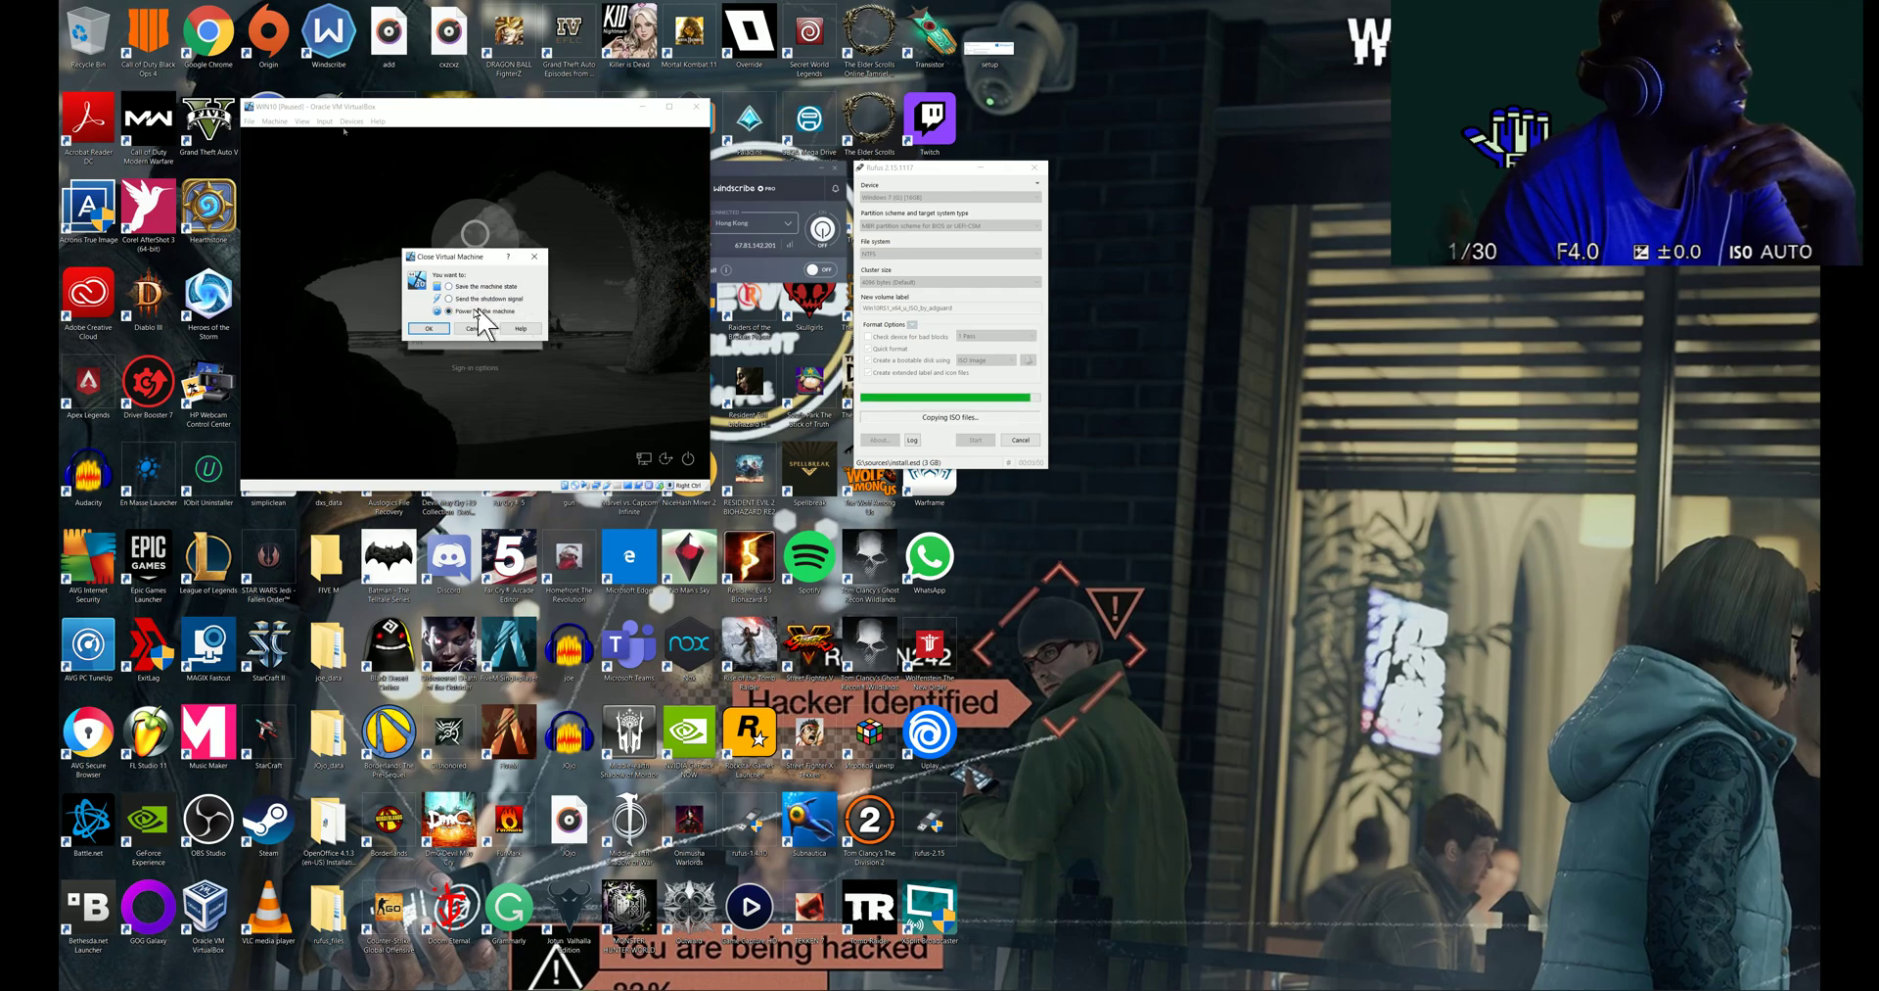
{"action": "left_click", "coordinate": [429, 329]}
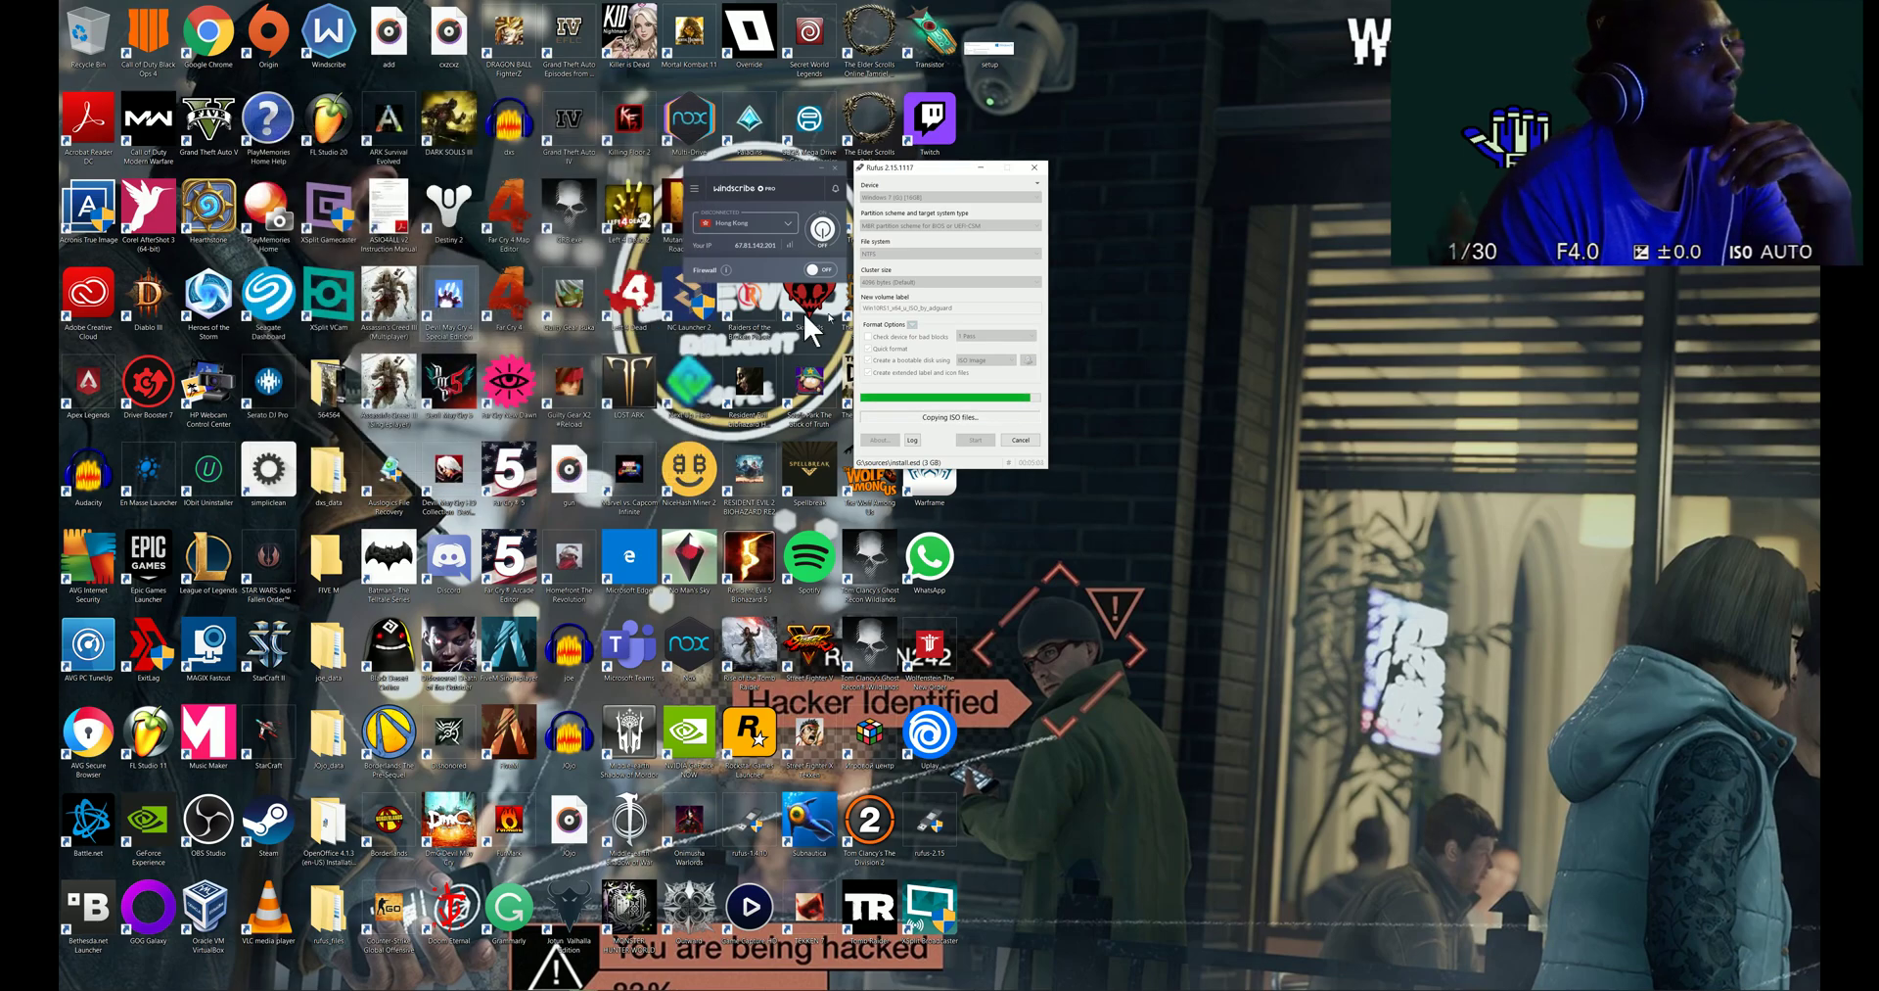
- Move Rufus further right and wait while it finishes writing the ISO
{"action": "left_click_drag", "start_coordinate": [898, 176], "coordinate": [1118, 149]}
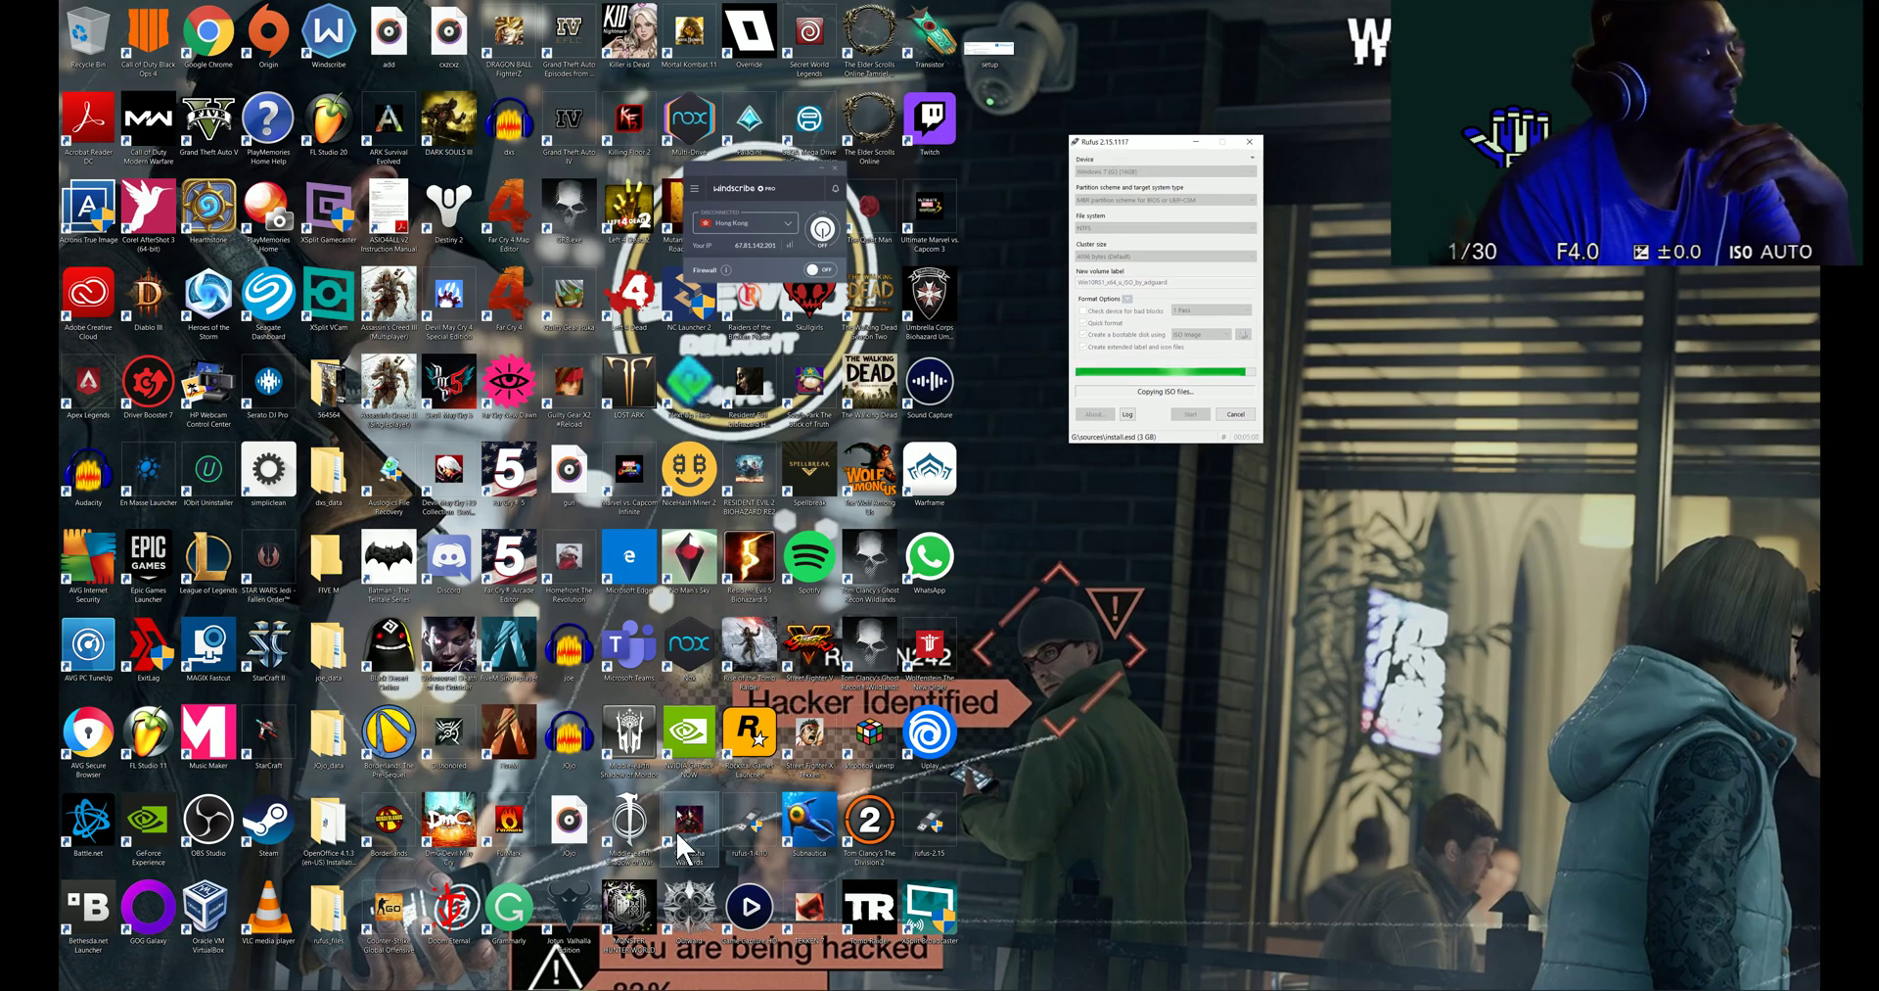
{"action": "mouse_move", "coordinate": [412, 983]}
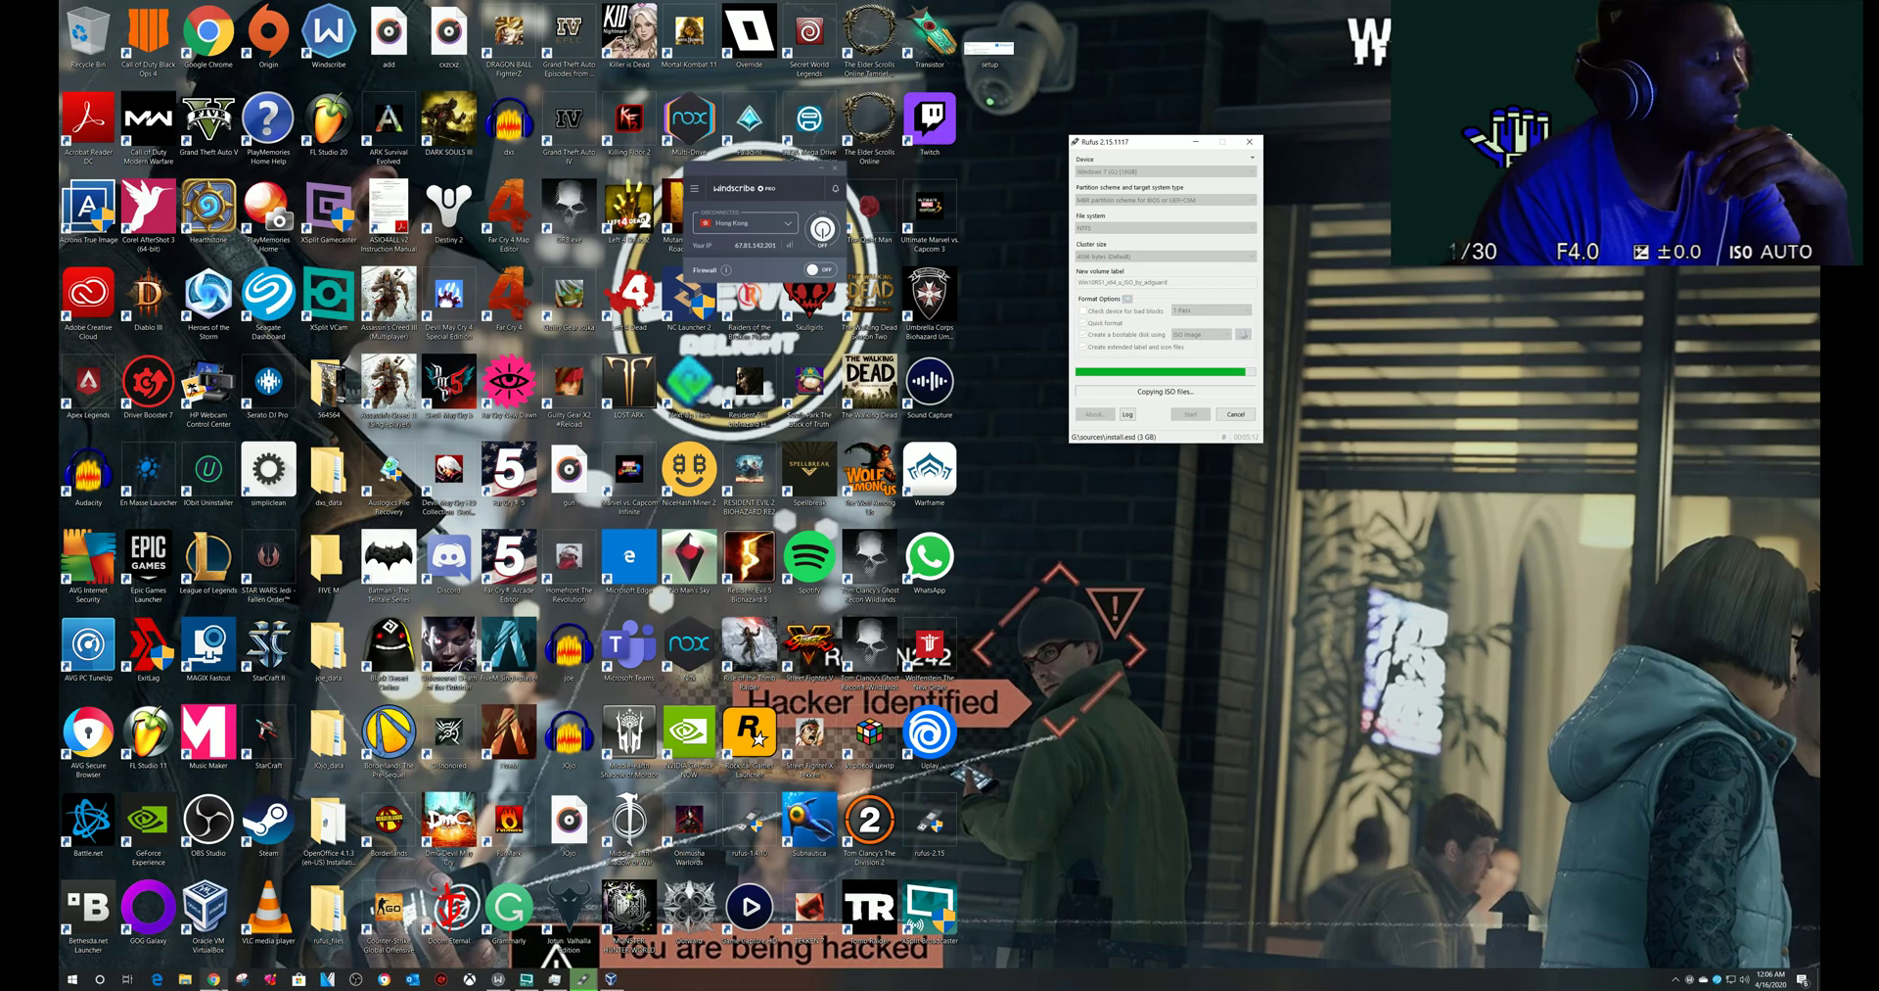
{"action": "mouse_move", "coordinate": [213, 979]}
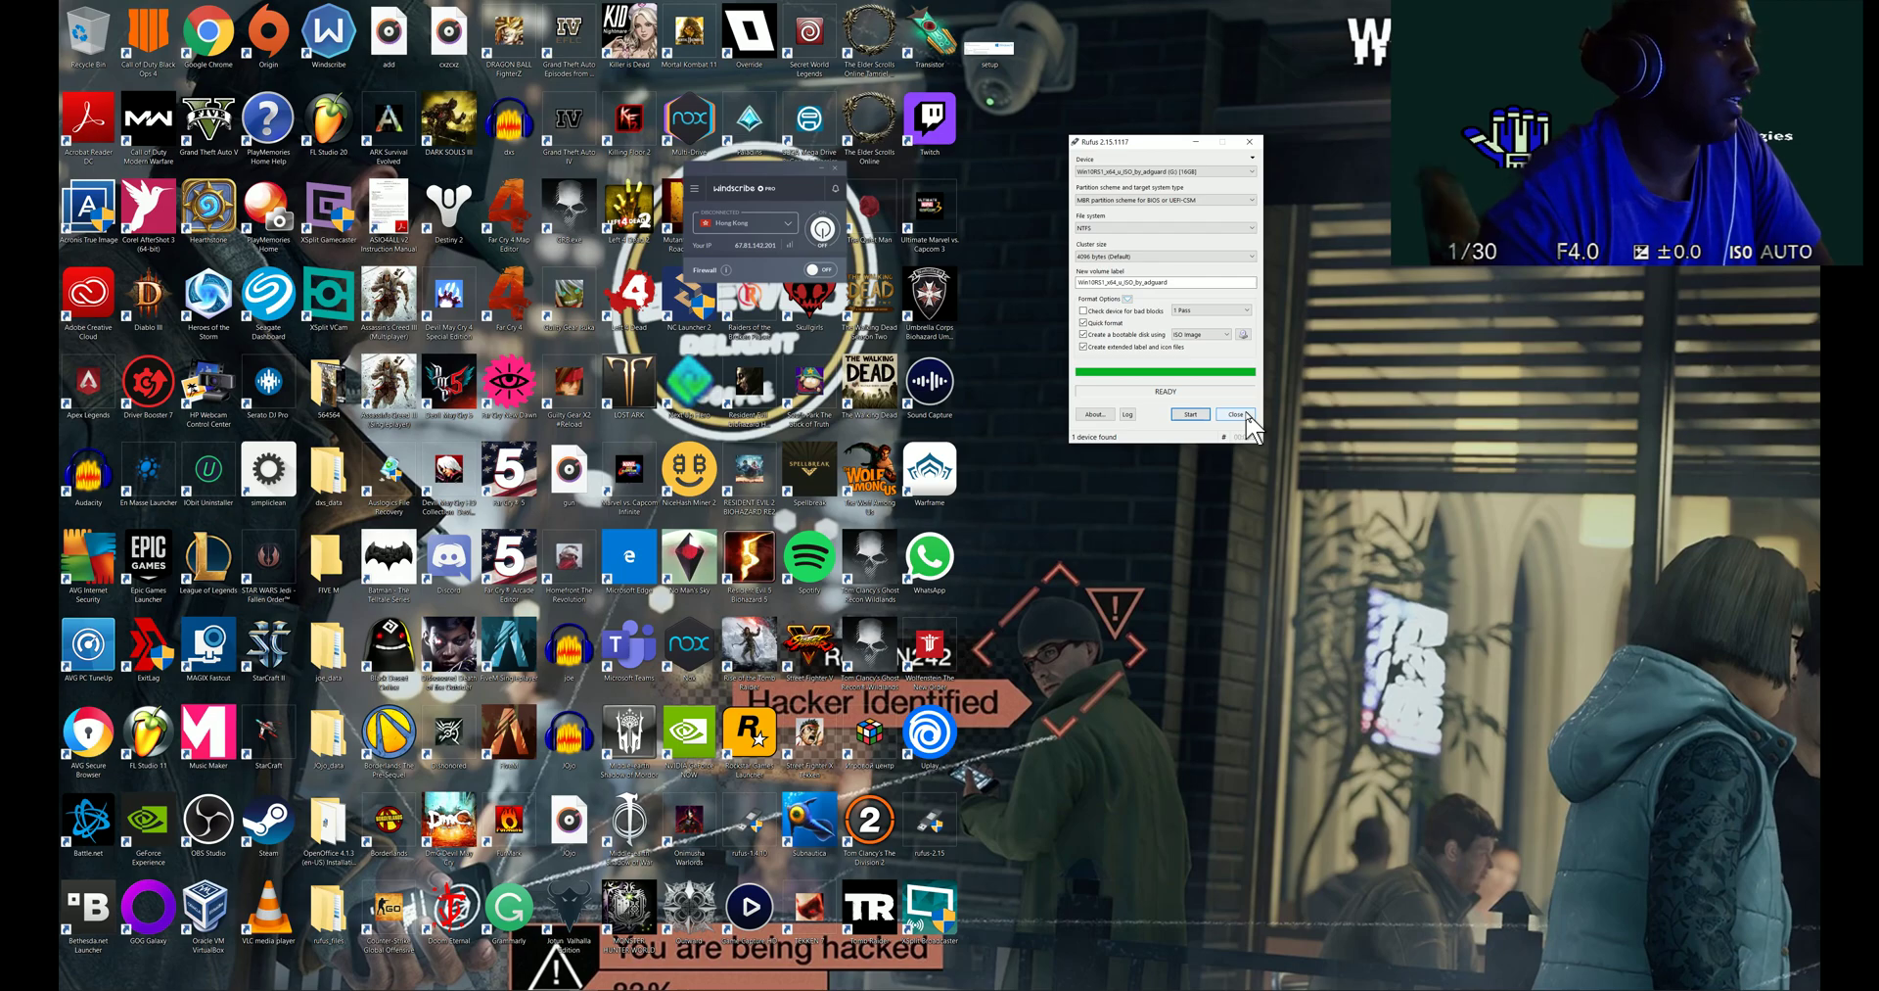
- Switch Windscribe to the US Central Dallas - Ranch server and bring up Chrome with Capcom Asia
{"action": "left_click", "coordinate": [769, 238]}
{"action": "scroll", "coordinate": [755, 338], "scroll_direction": "down", "scroll_amount": 5}
{"action": "scroll", "coordinate": [755, 336], "scroll_direction": "up", "scroll_amount": 5}
{"action": "left_click", "coordinate": [754, 312]}
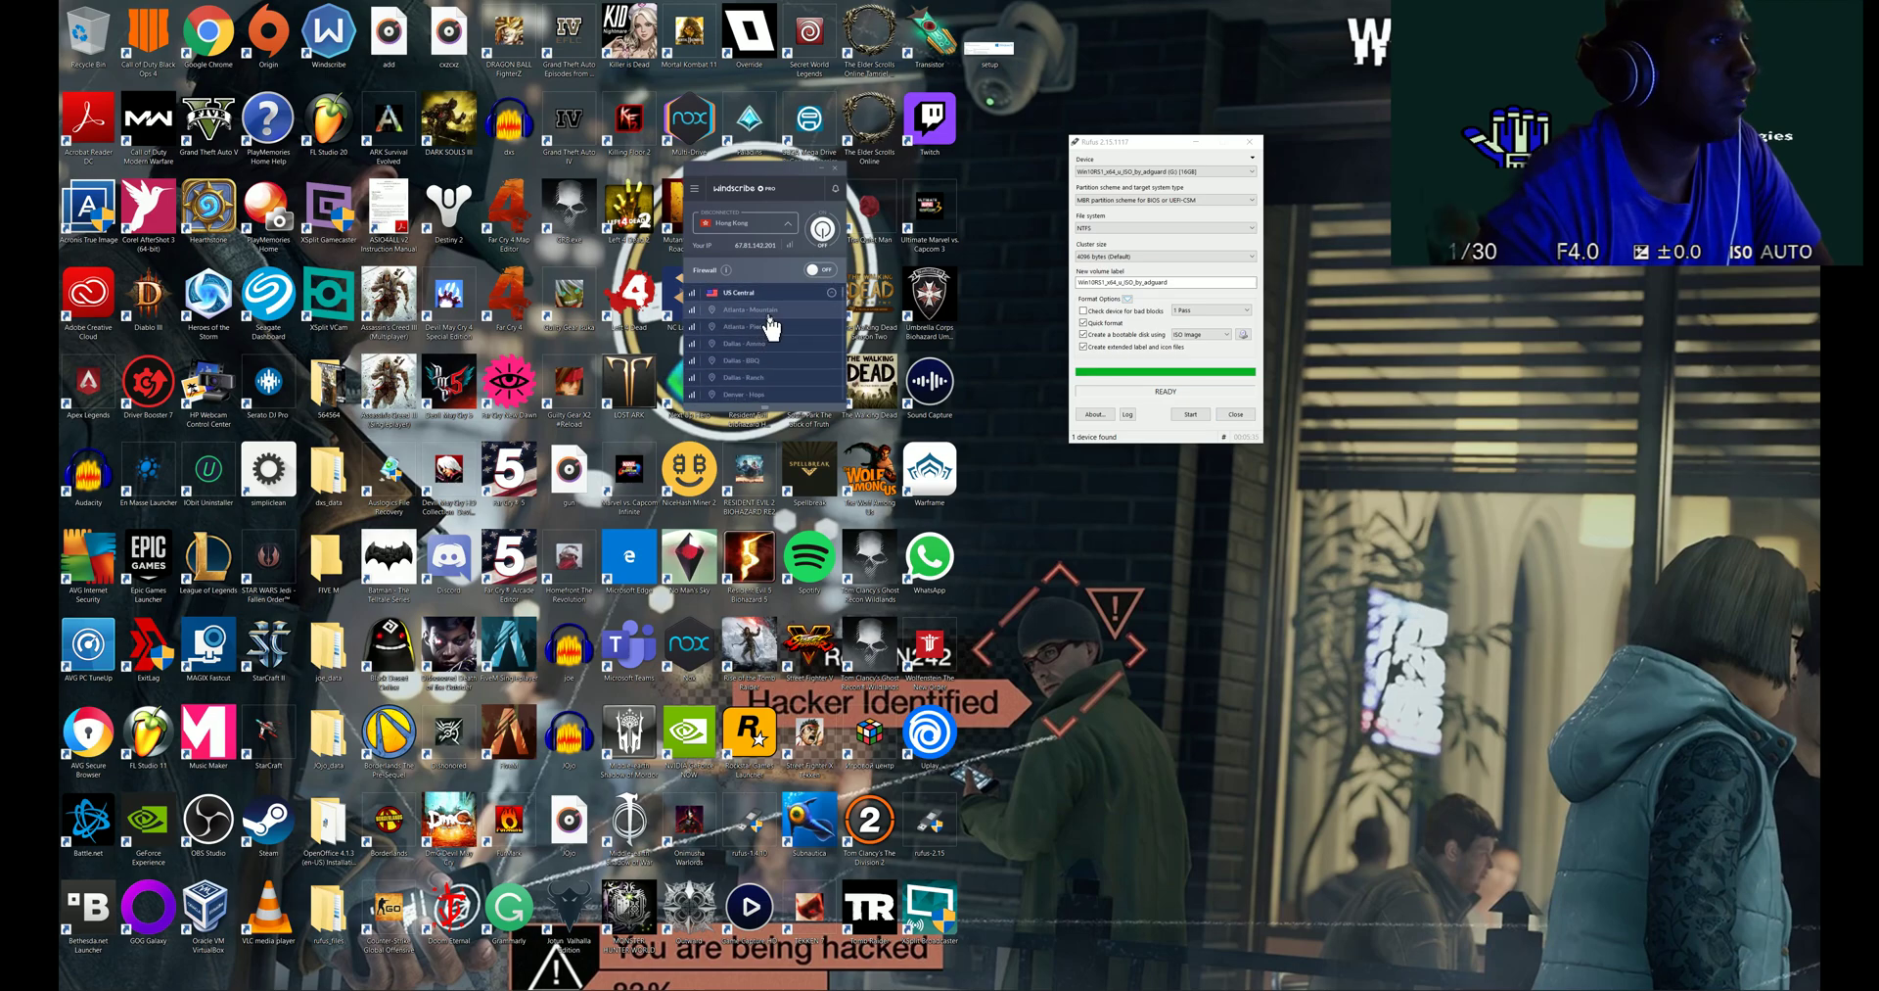
{"action": "left_click", "coordinate": [744, 377]}
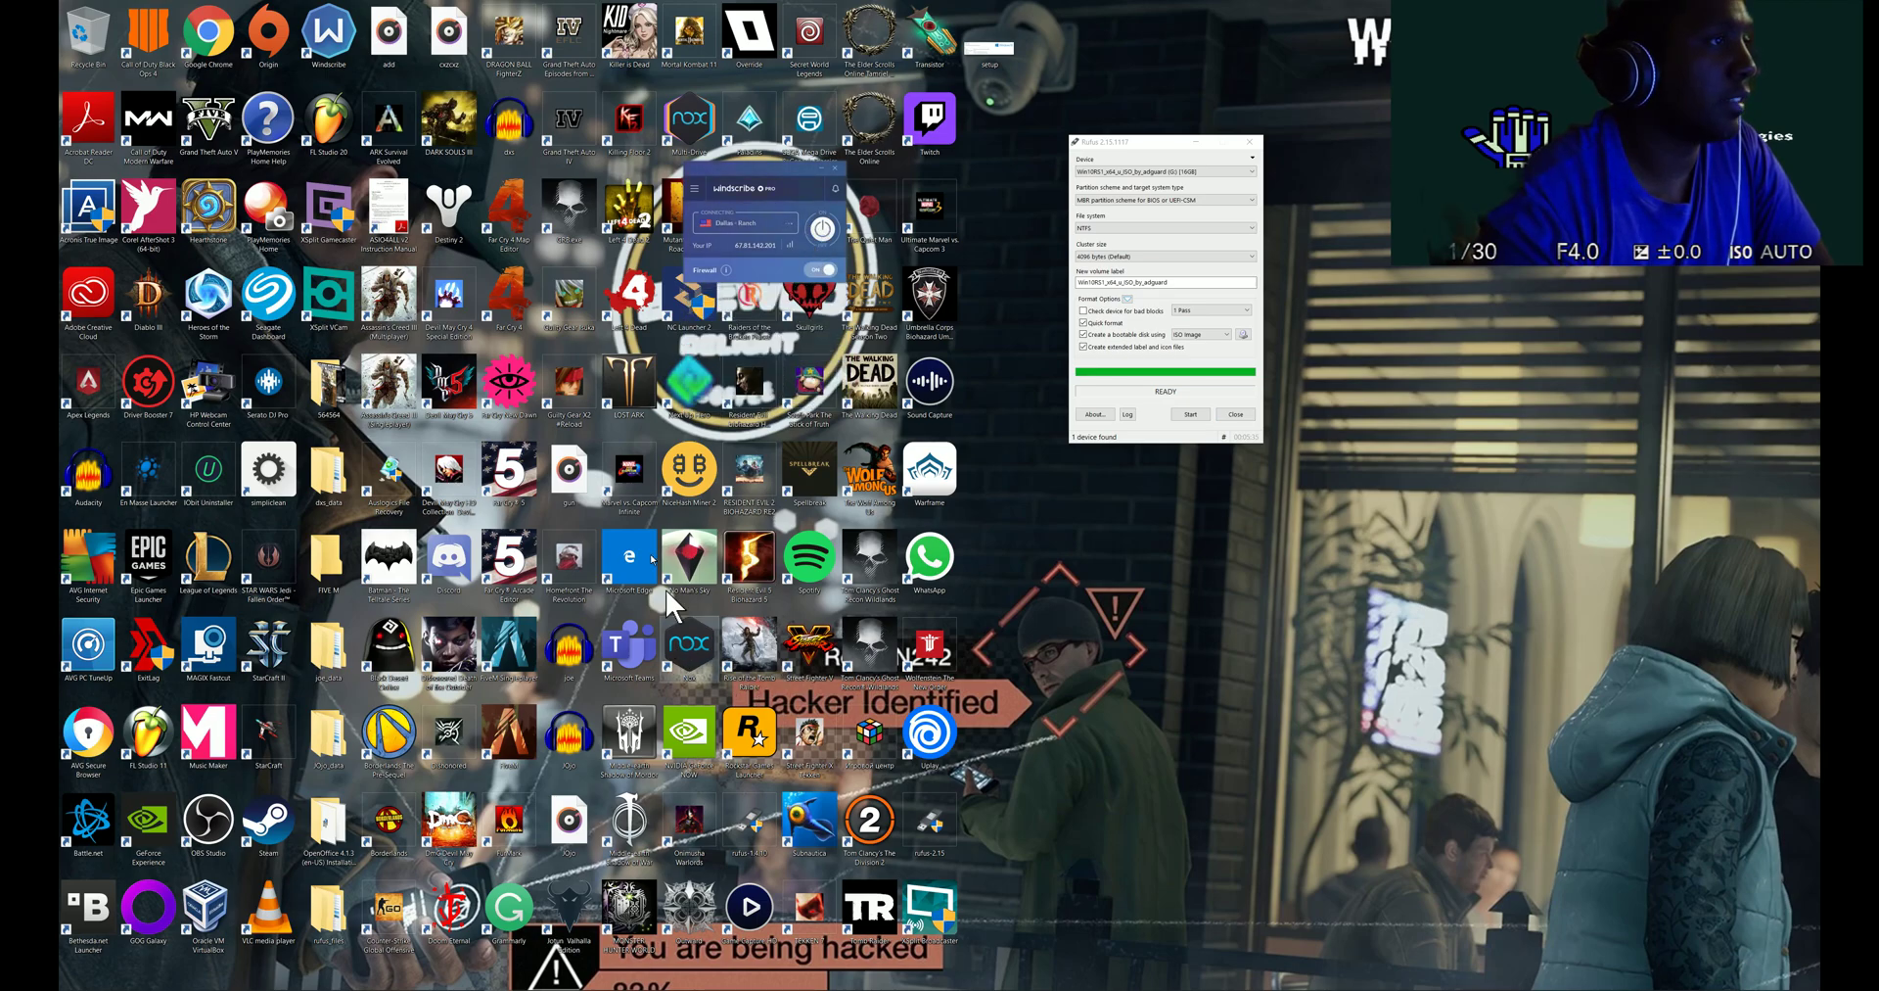
{"action": "mouse_move", "coordinate": [392, 983]}
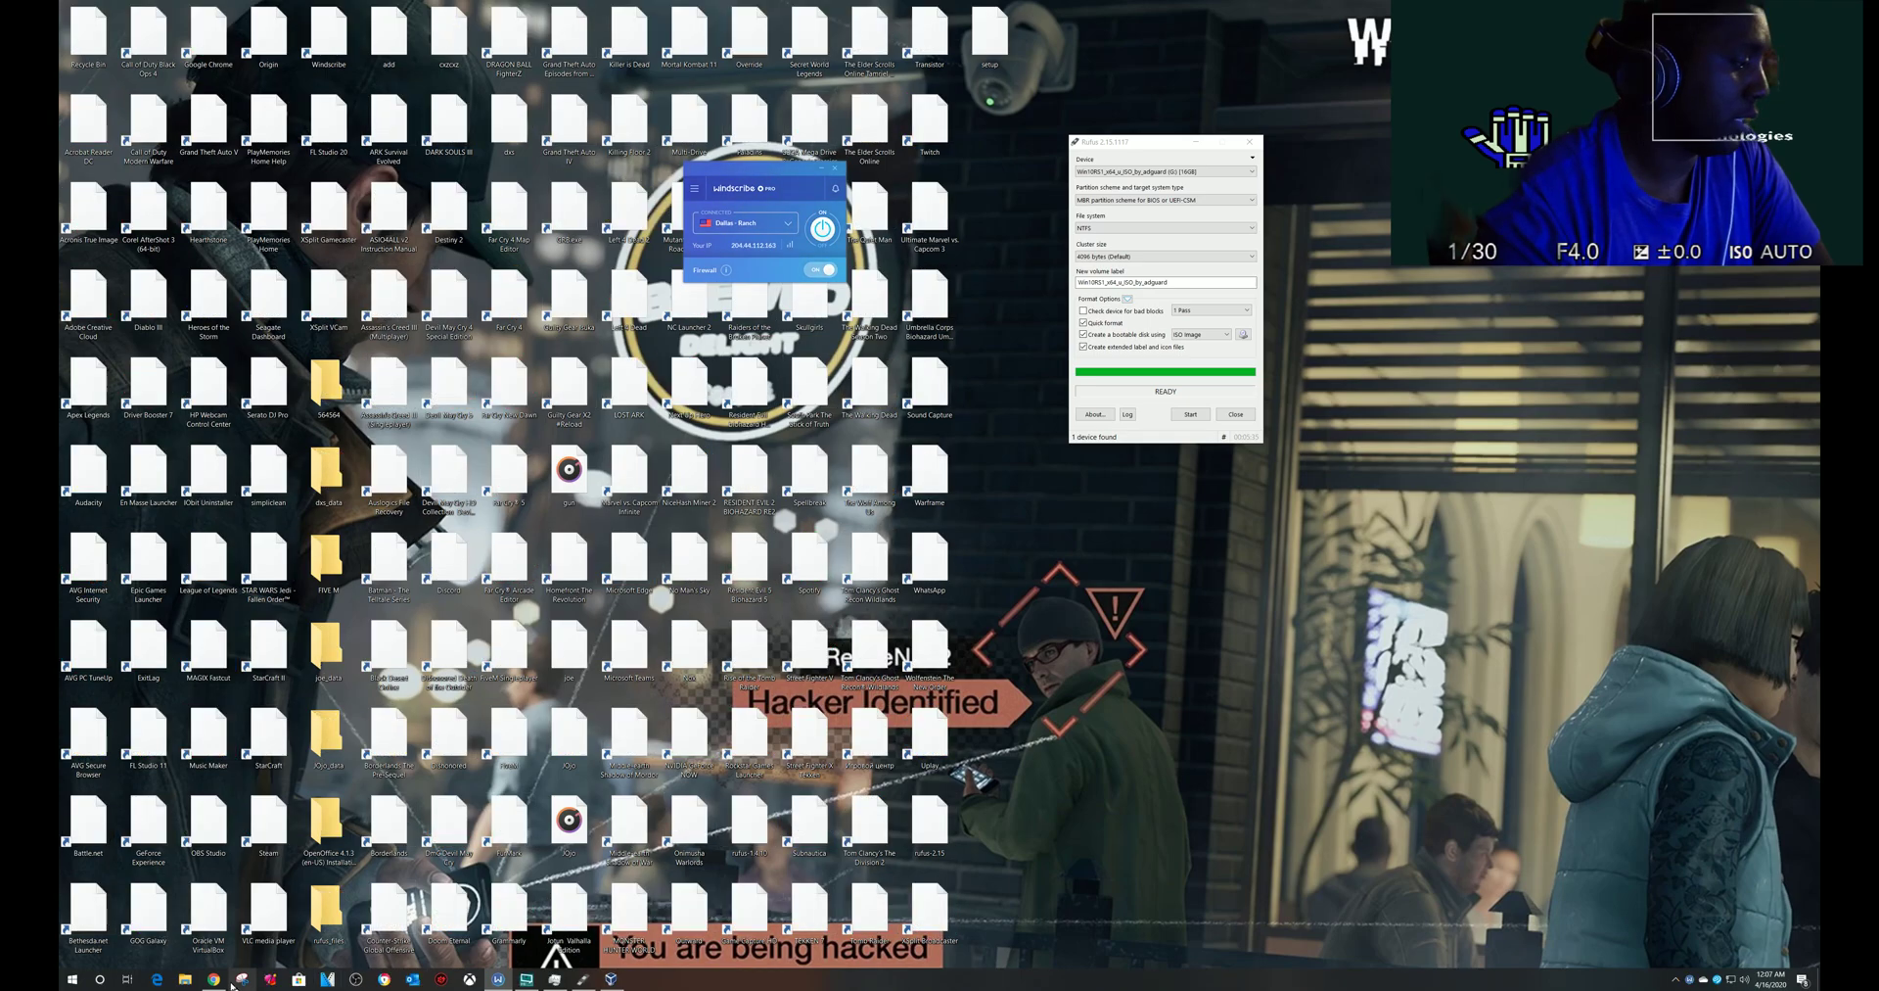
{"action": "left_click", "coordinate": [235, 979]}
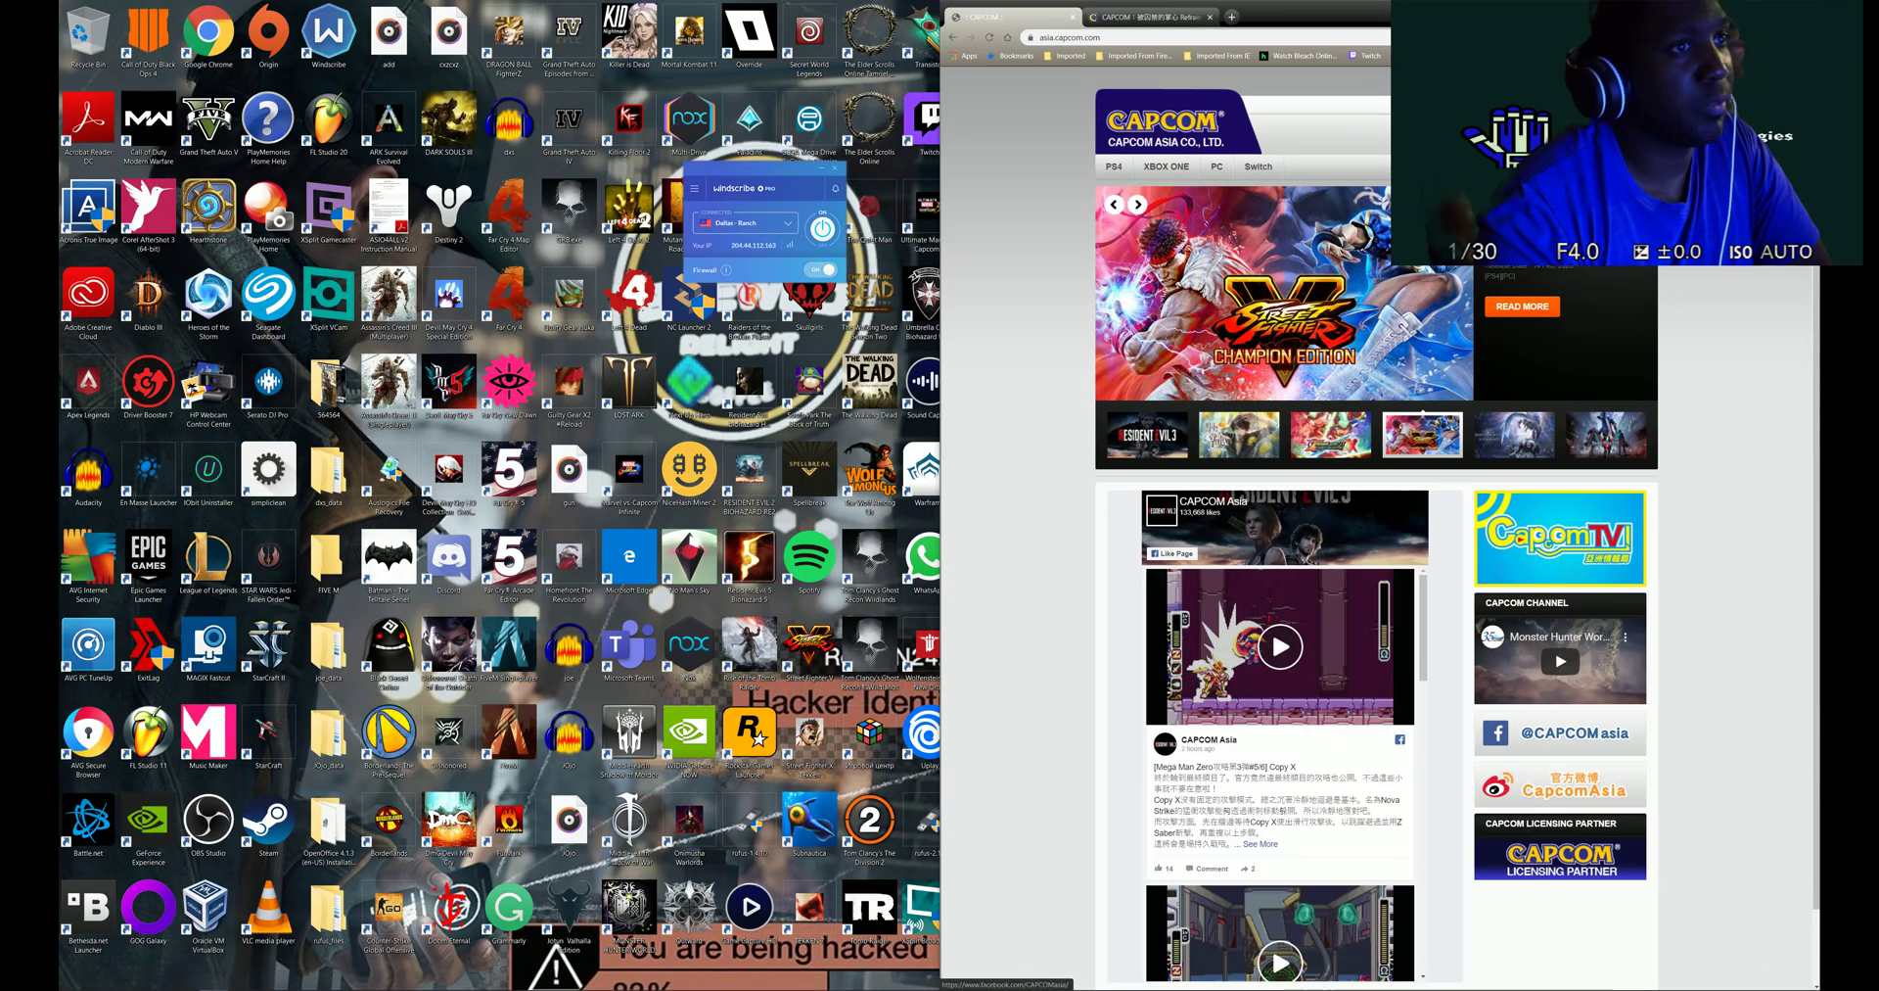
- Maximize Chrome, open the Fingerhut site from the address bar, then go back to Capcom Asia
{"action": "left_click", "coordinate": [1300, 36]}
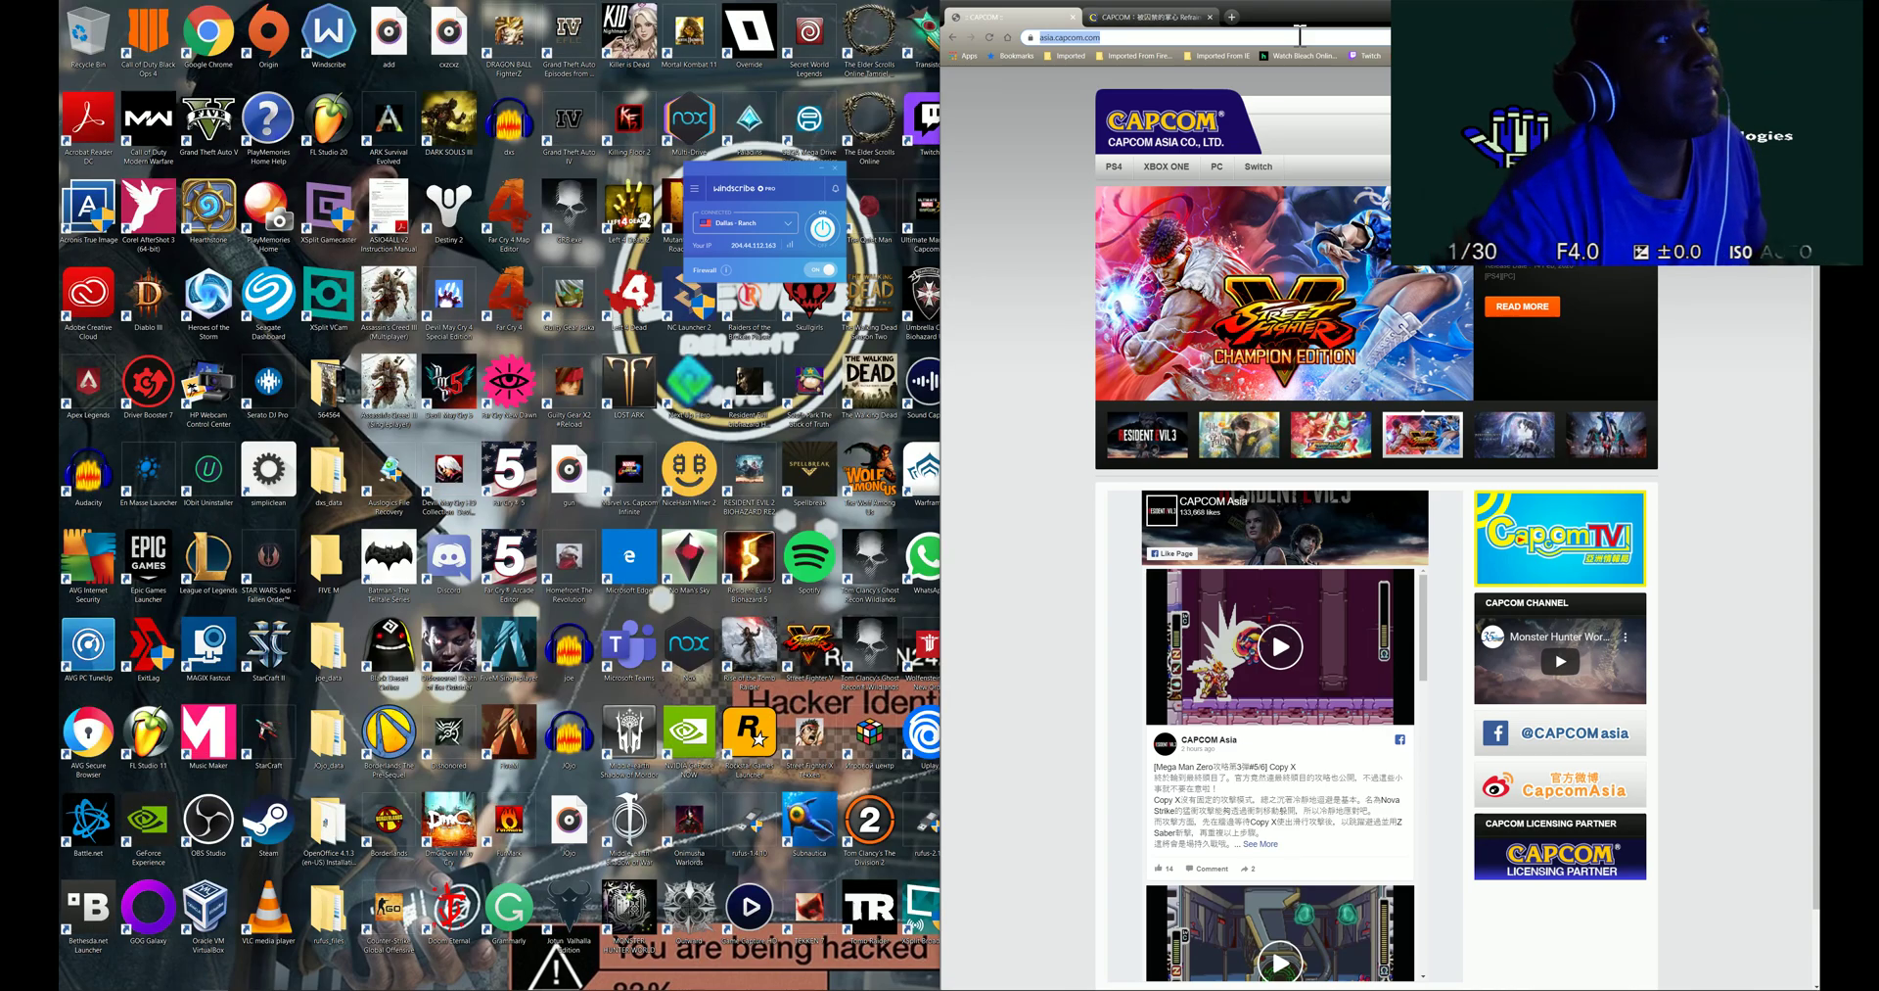
{"action": "double_click", "coordinate": [1340, 22]}
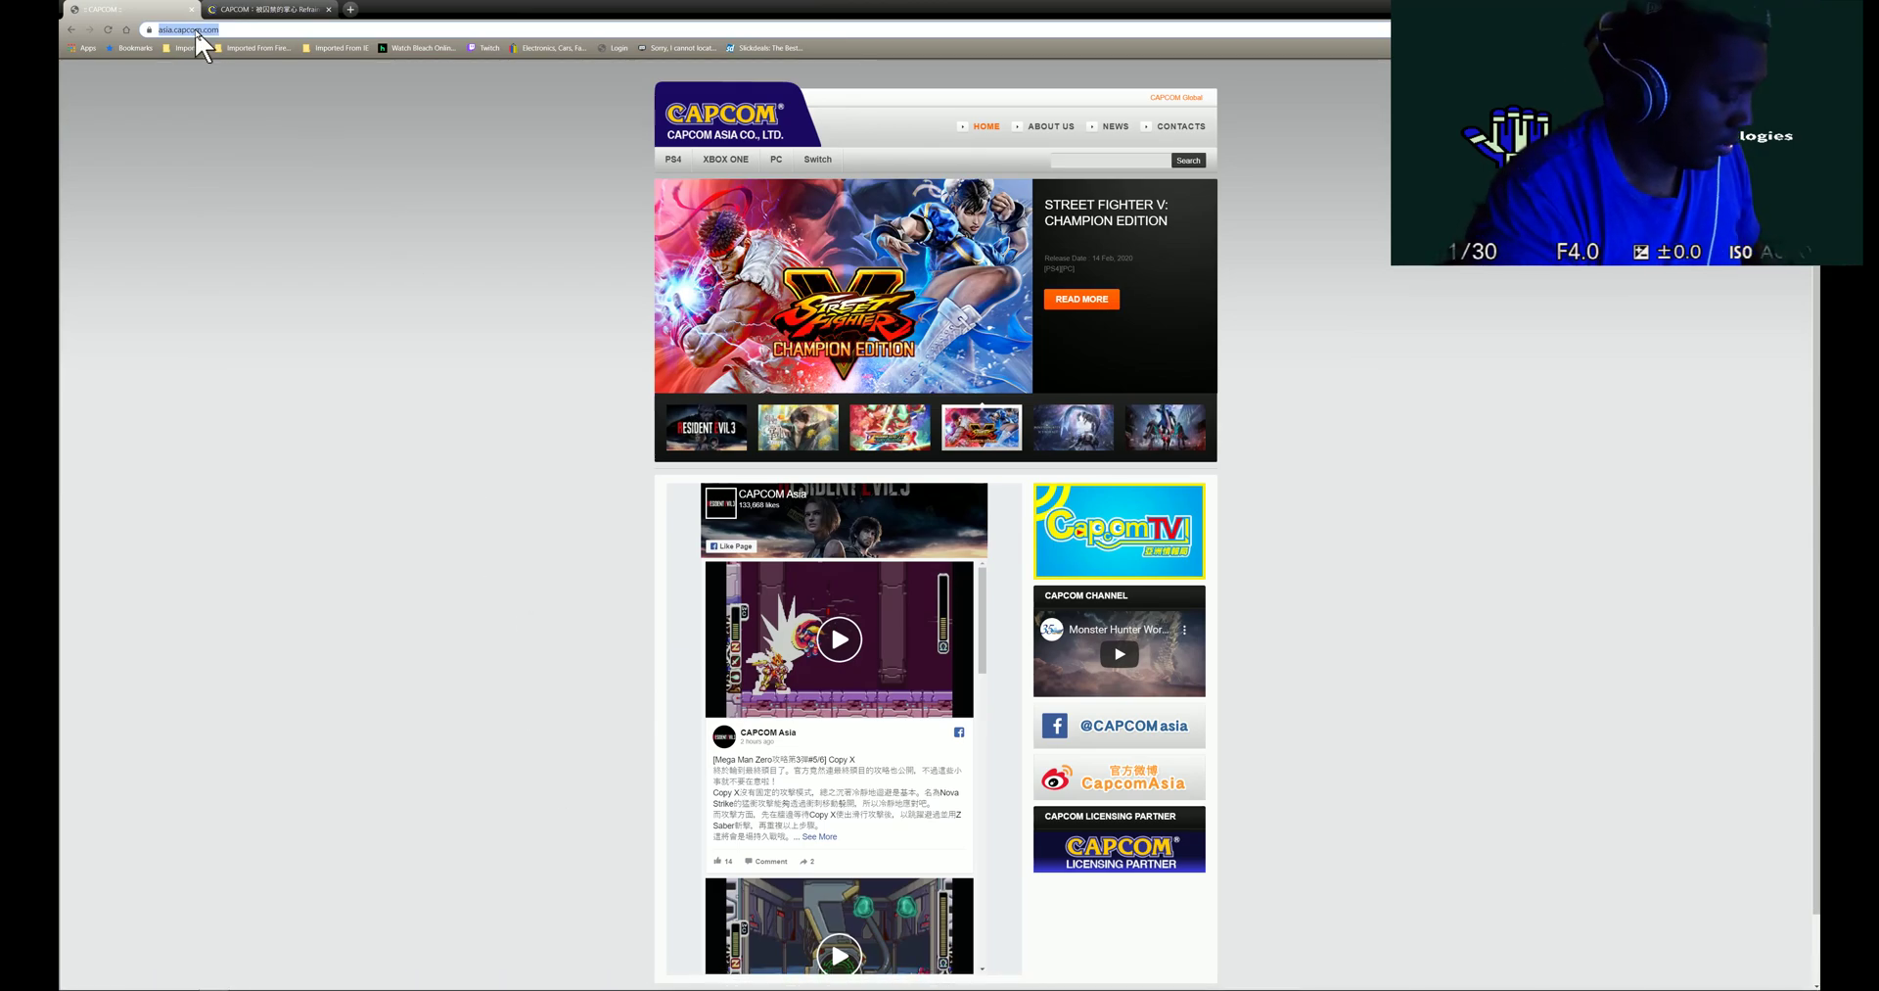
{"action": "type", "text": "play"}
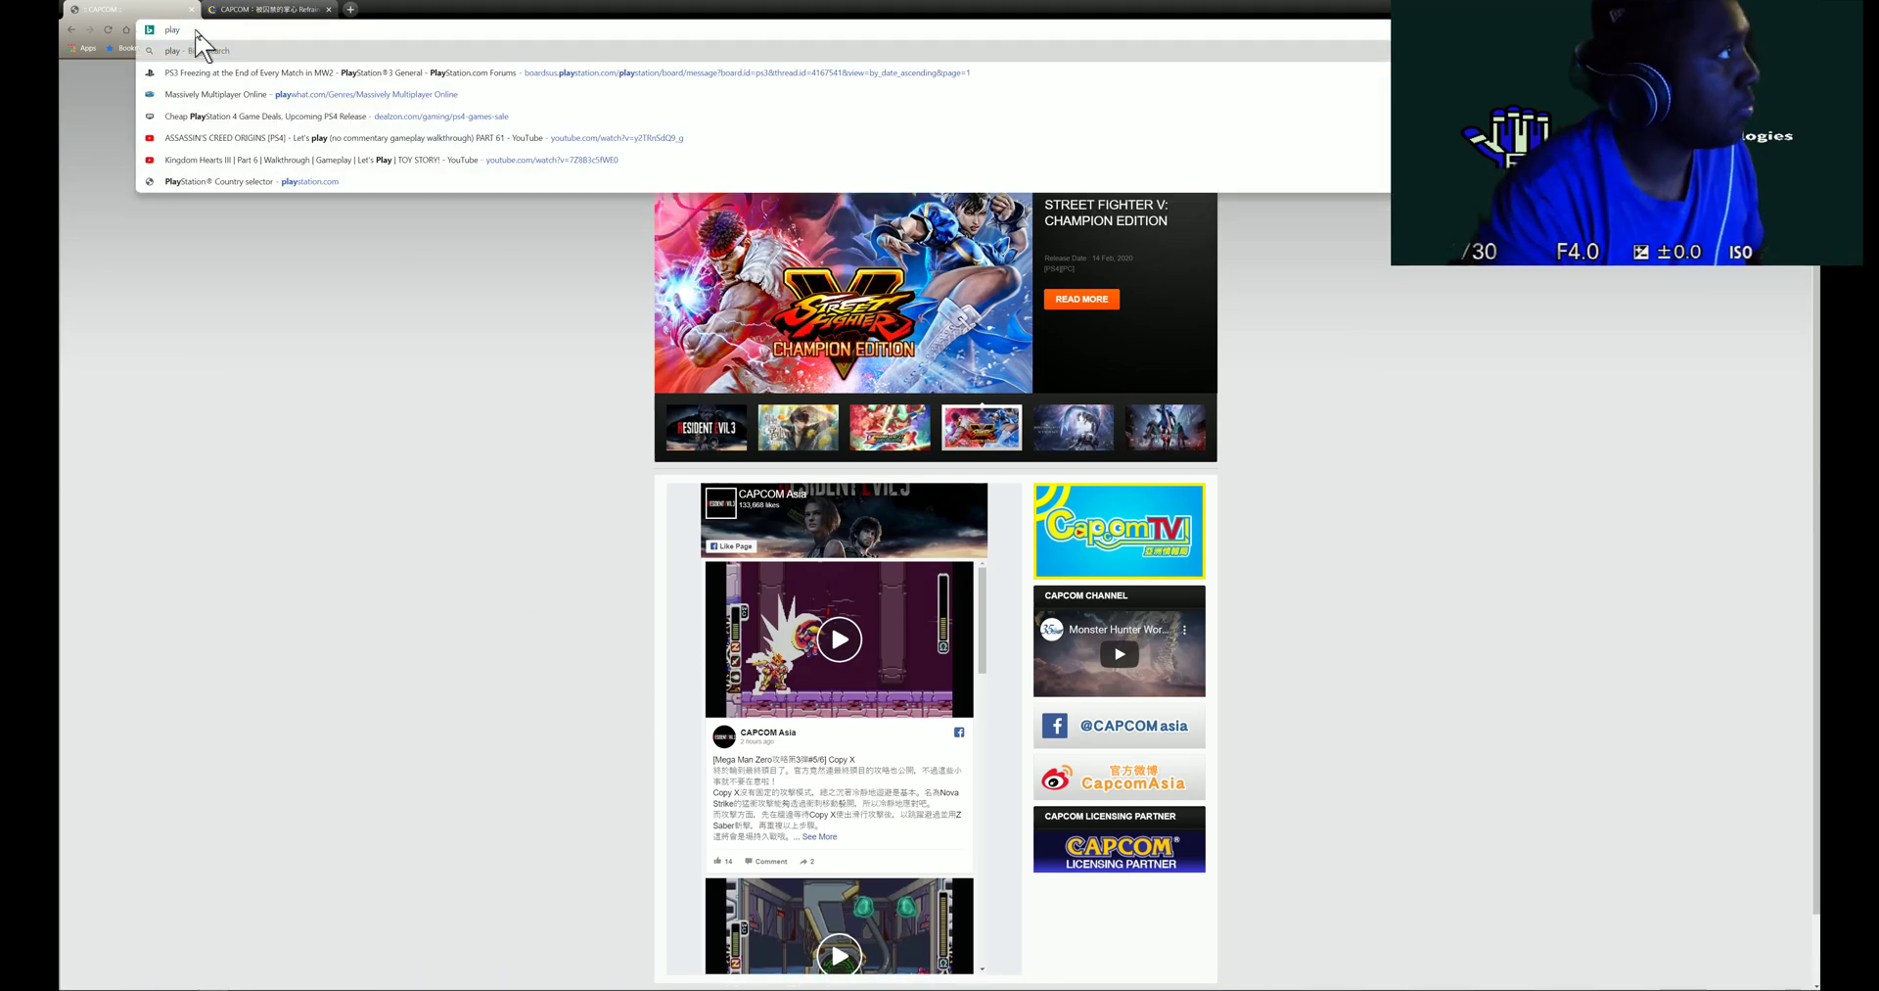
{"action": "key", "text": "BackSpace"}
{"action": "key", "text": "BackSpace"}
{"action": "key", "text": "BackSpace"}
{"action": "key", "text": "BackSpace"}
{"action": "type", "text": "fkpojmf"}
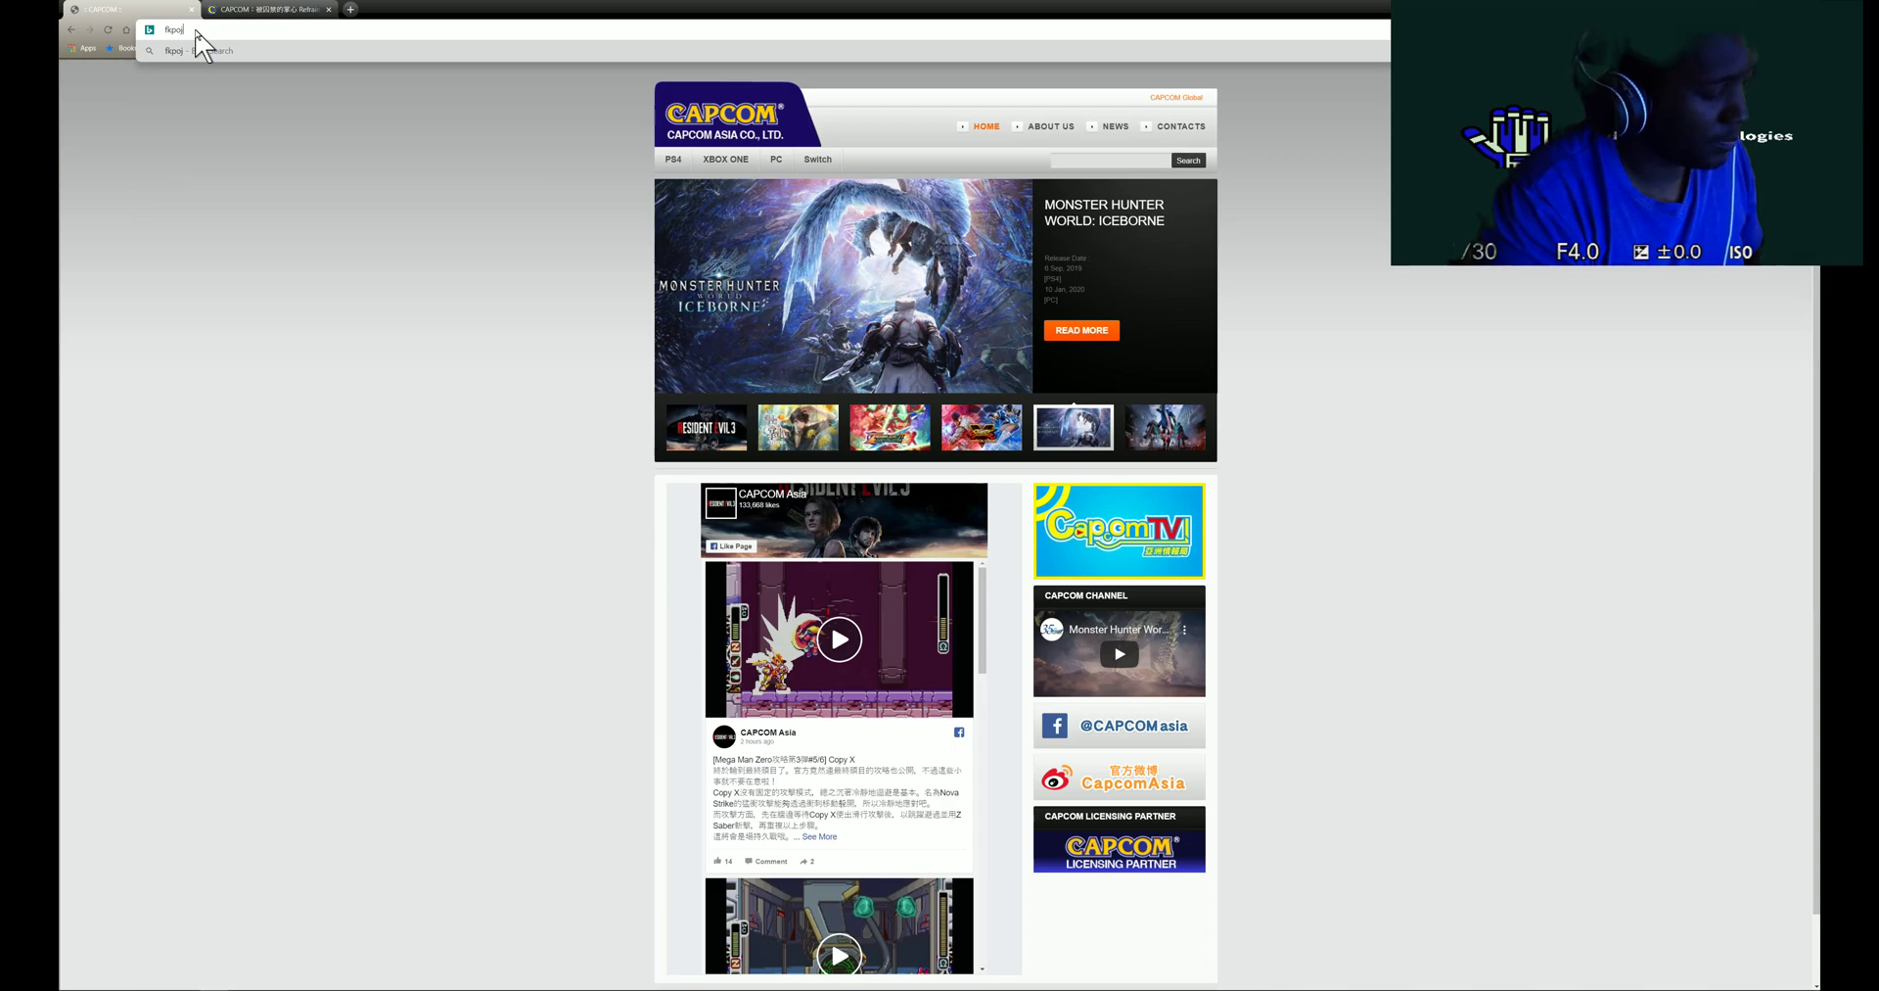
{"action": "key", "text": "BackSpace"}
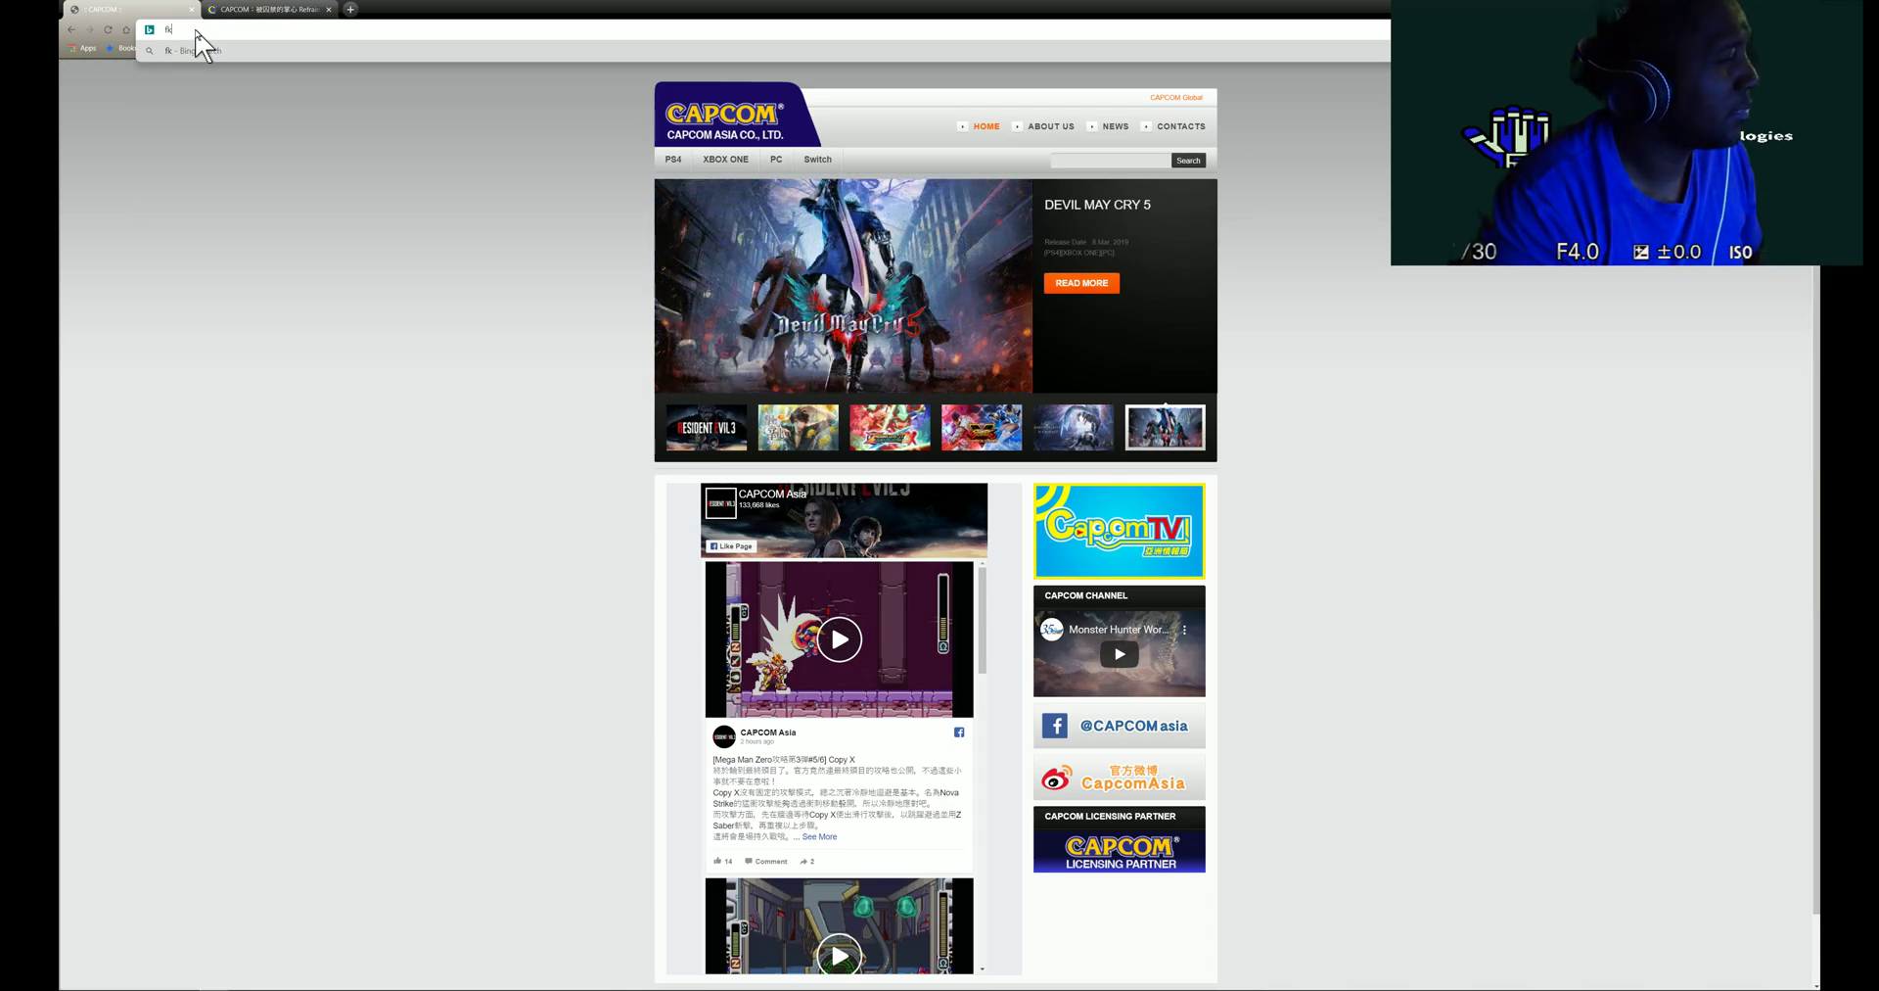
{"action": "key", "text": "BackSpace"}
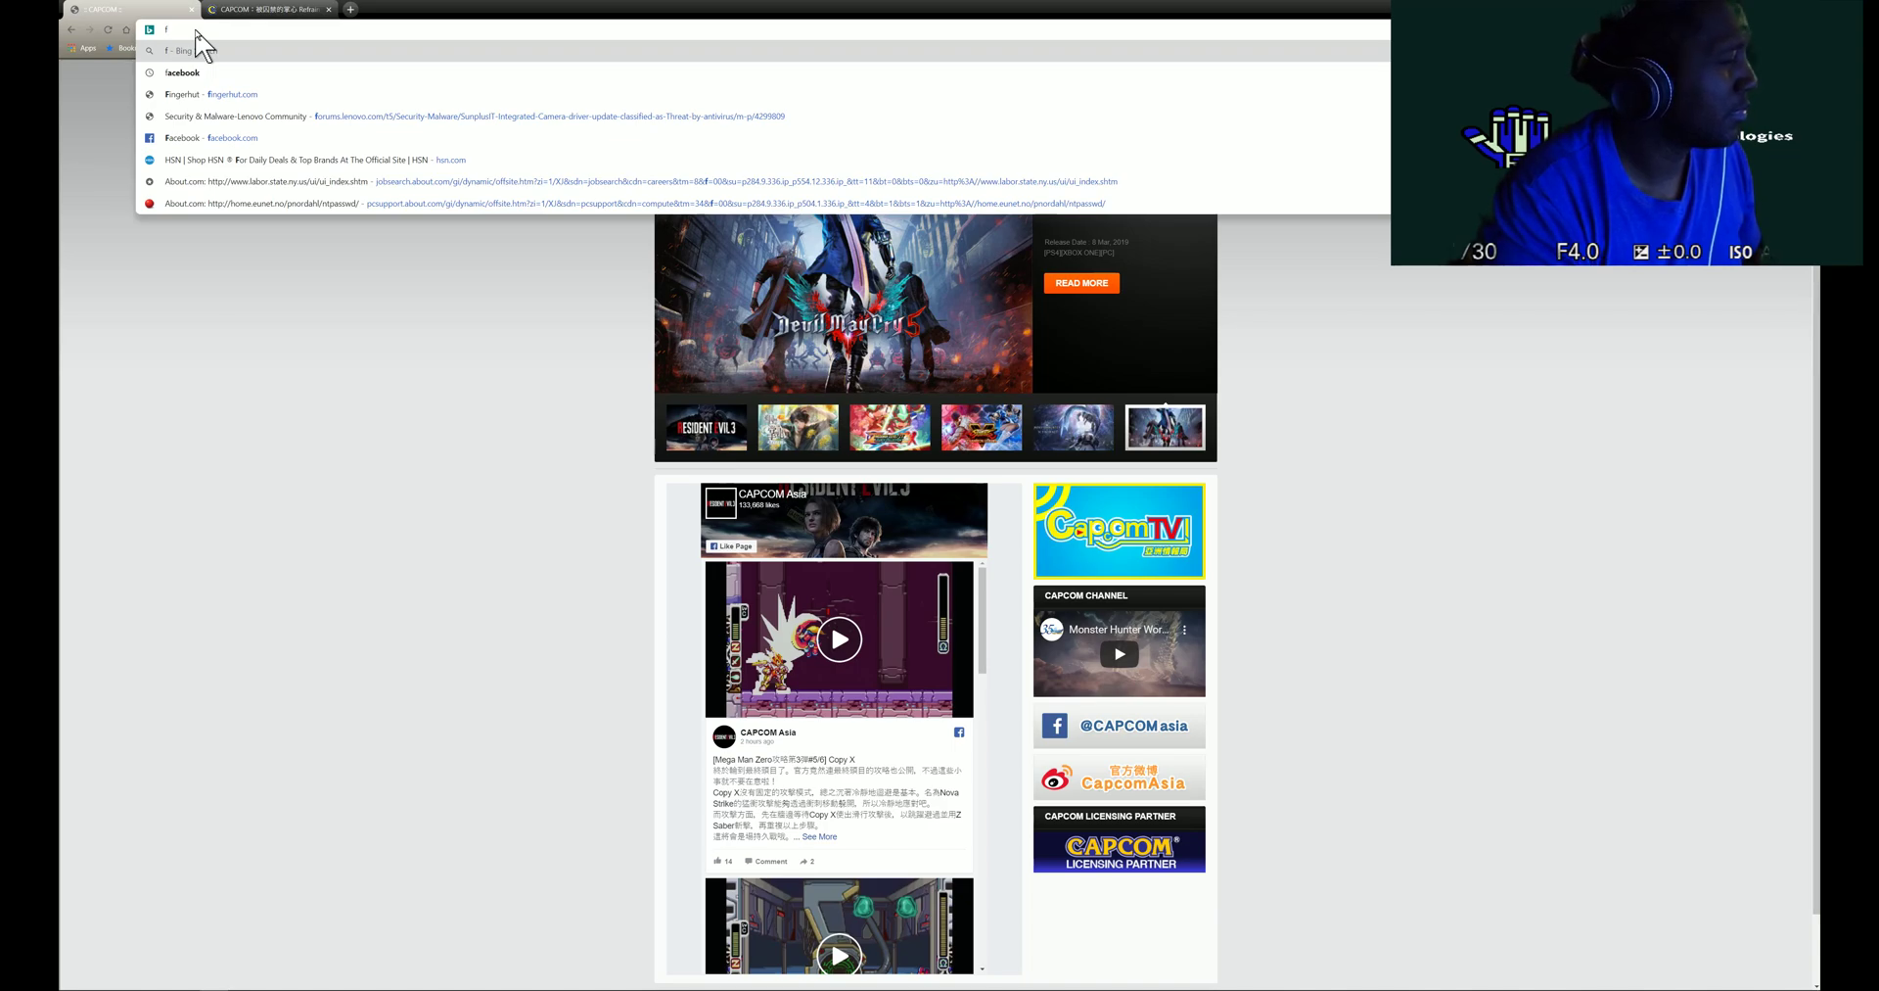
{"action": "key", "text": "Down"}
{"action": "key", "text": "Down"}
{"action": "key", "text": "Return"}
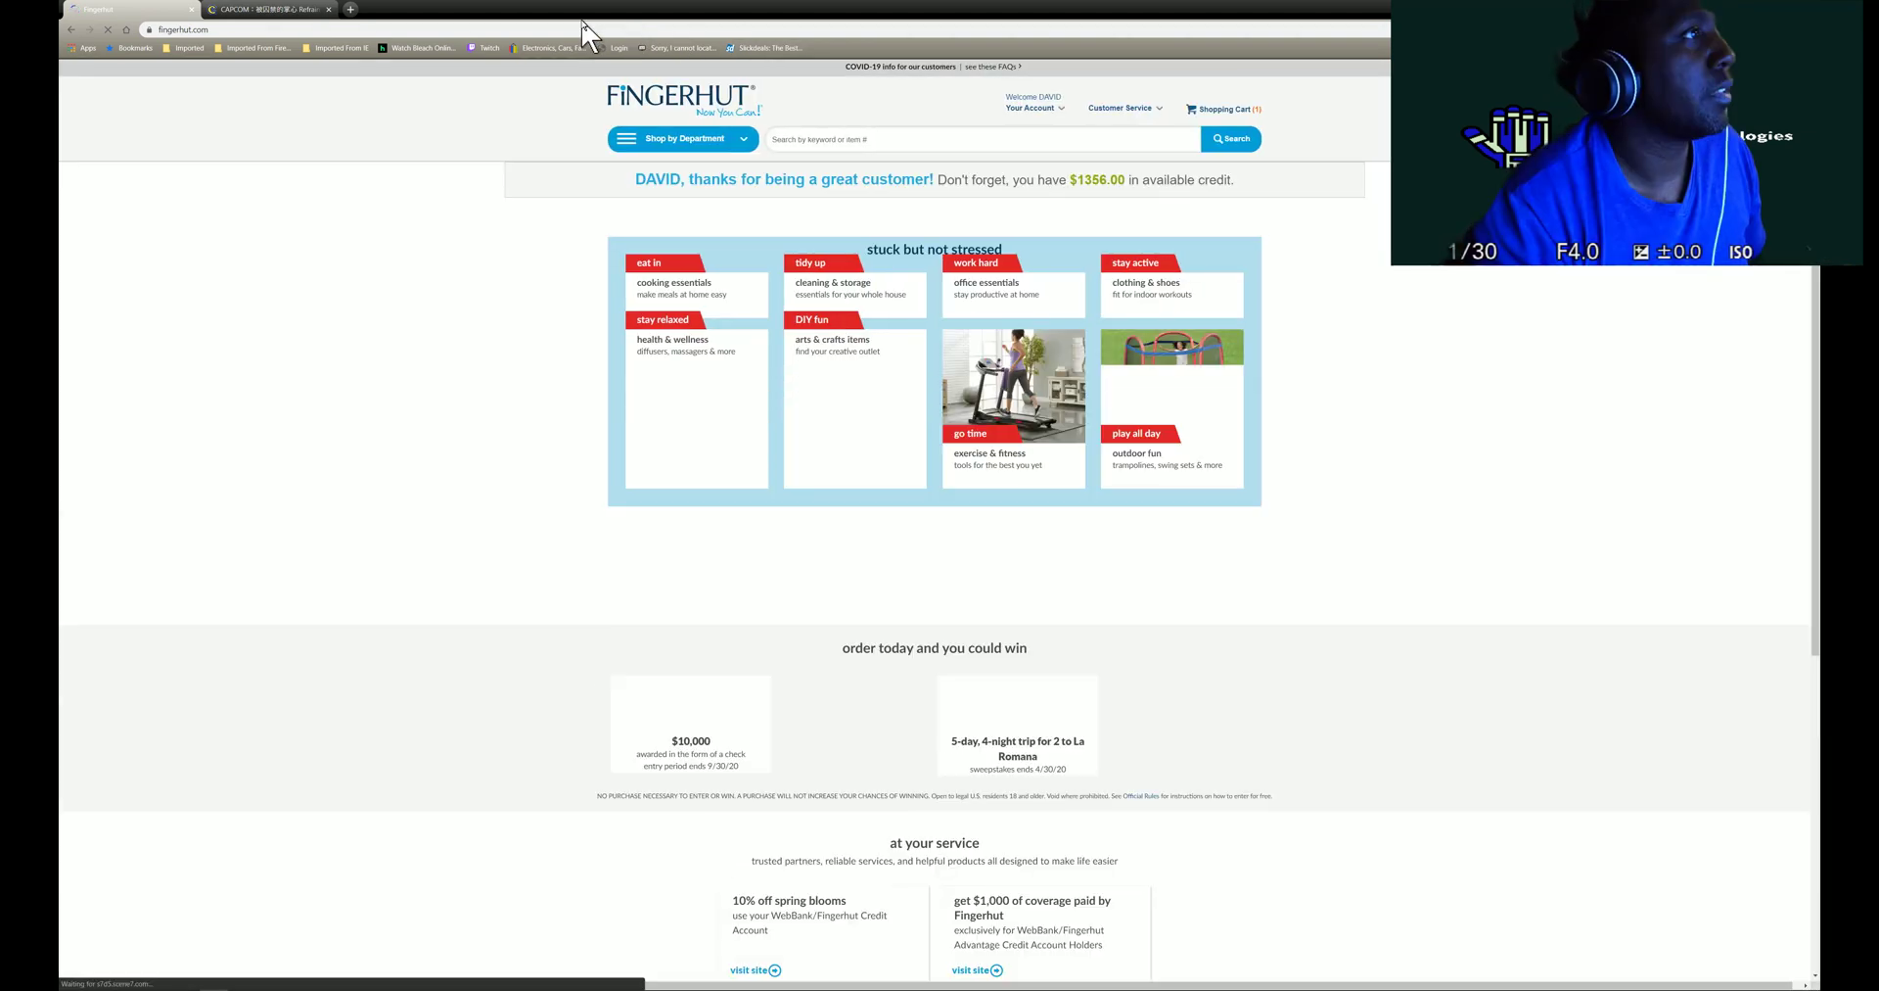
{"action": "key", "text": "alt+Left"}
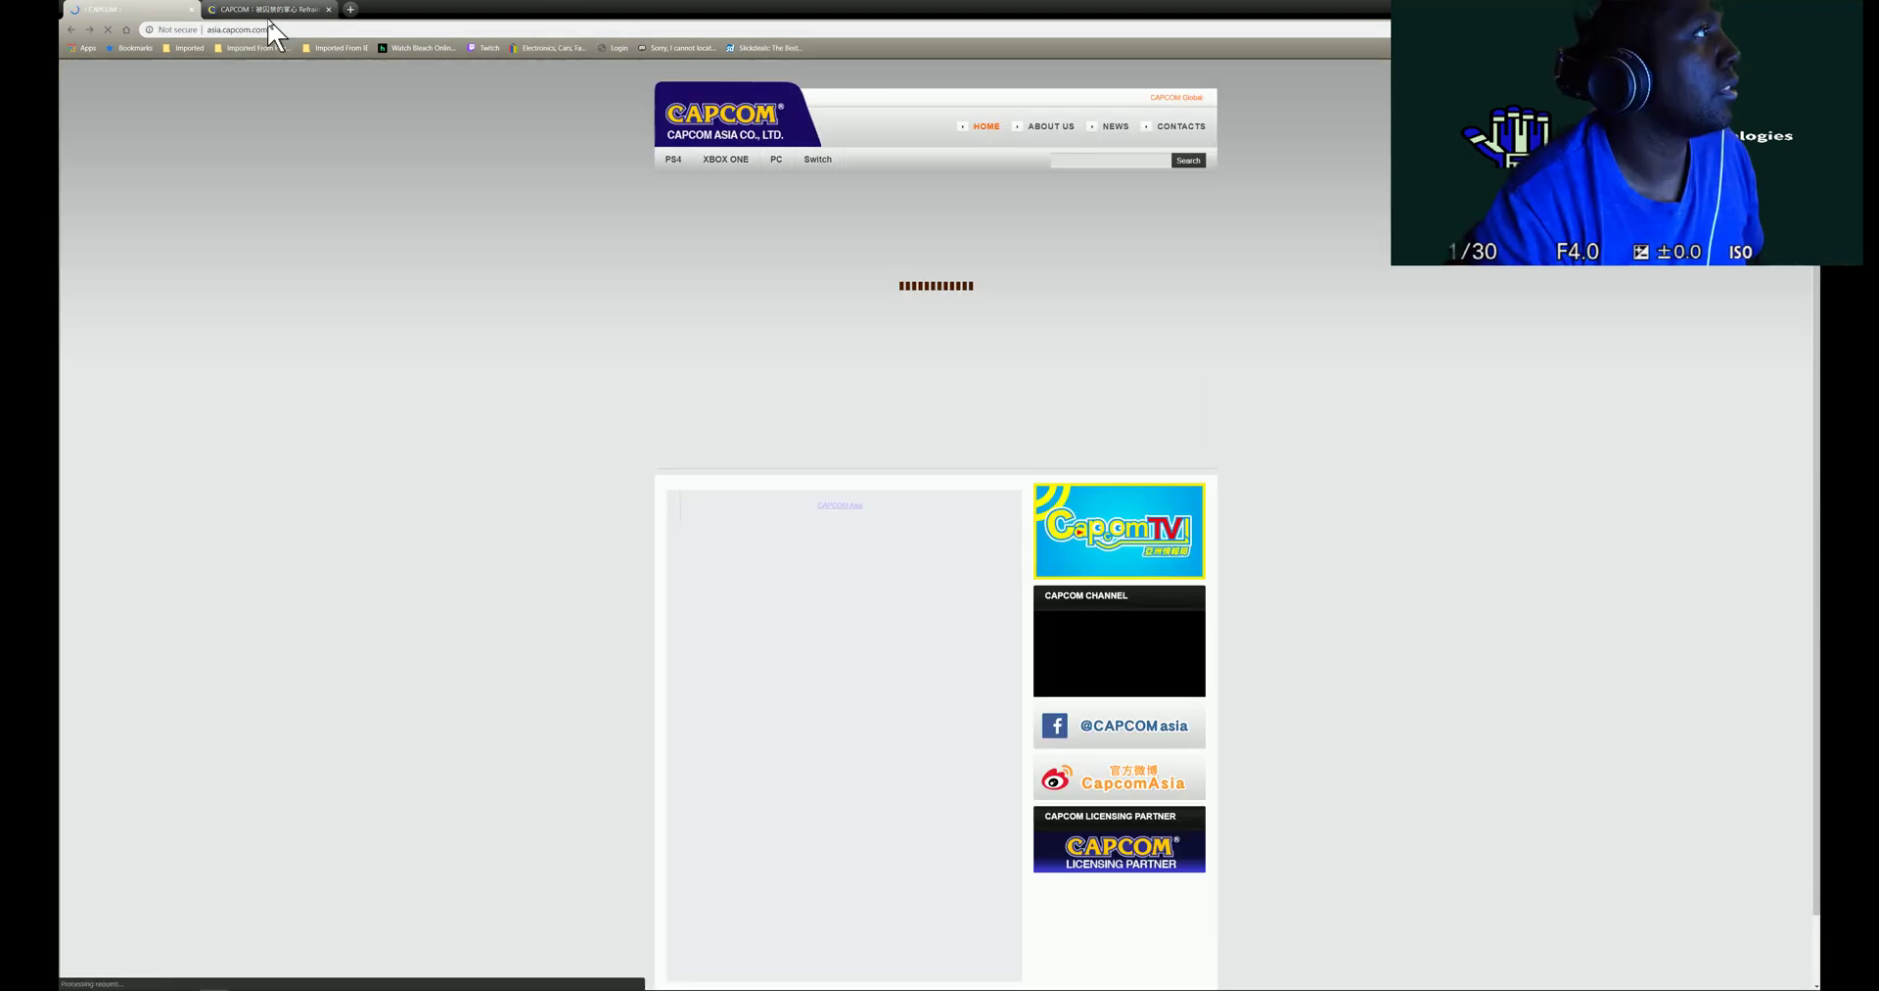
- In the second tab, replace the Refrain page with irs.com
{"action": "left_click", "coordinate": [277, 12]}
{"action": "left_click", "coordinate": [275, 30]}
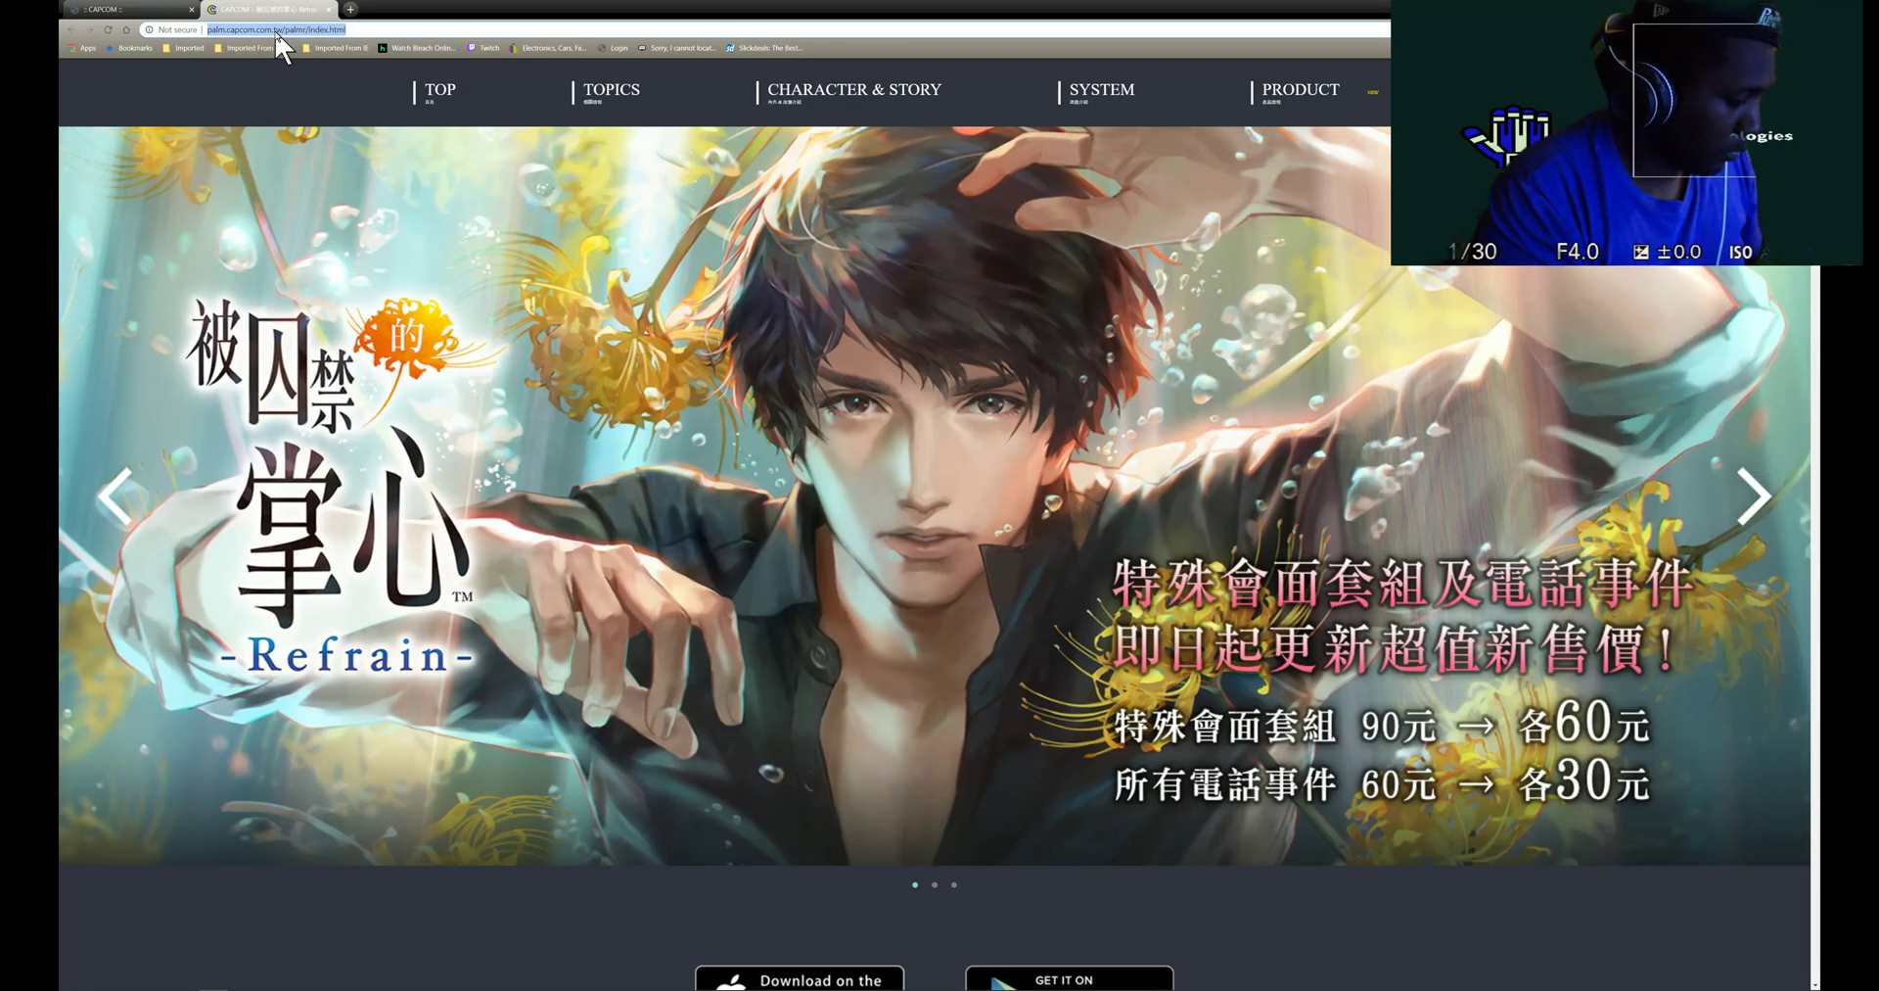
{"action": "type", "text": "c"}
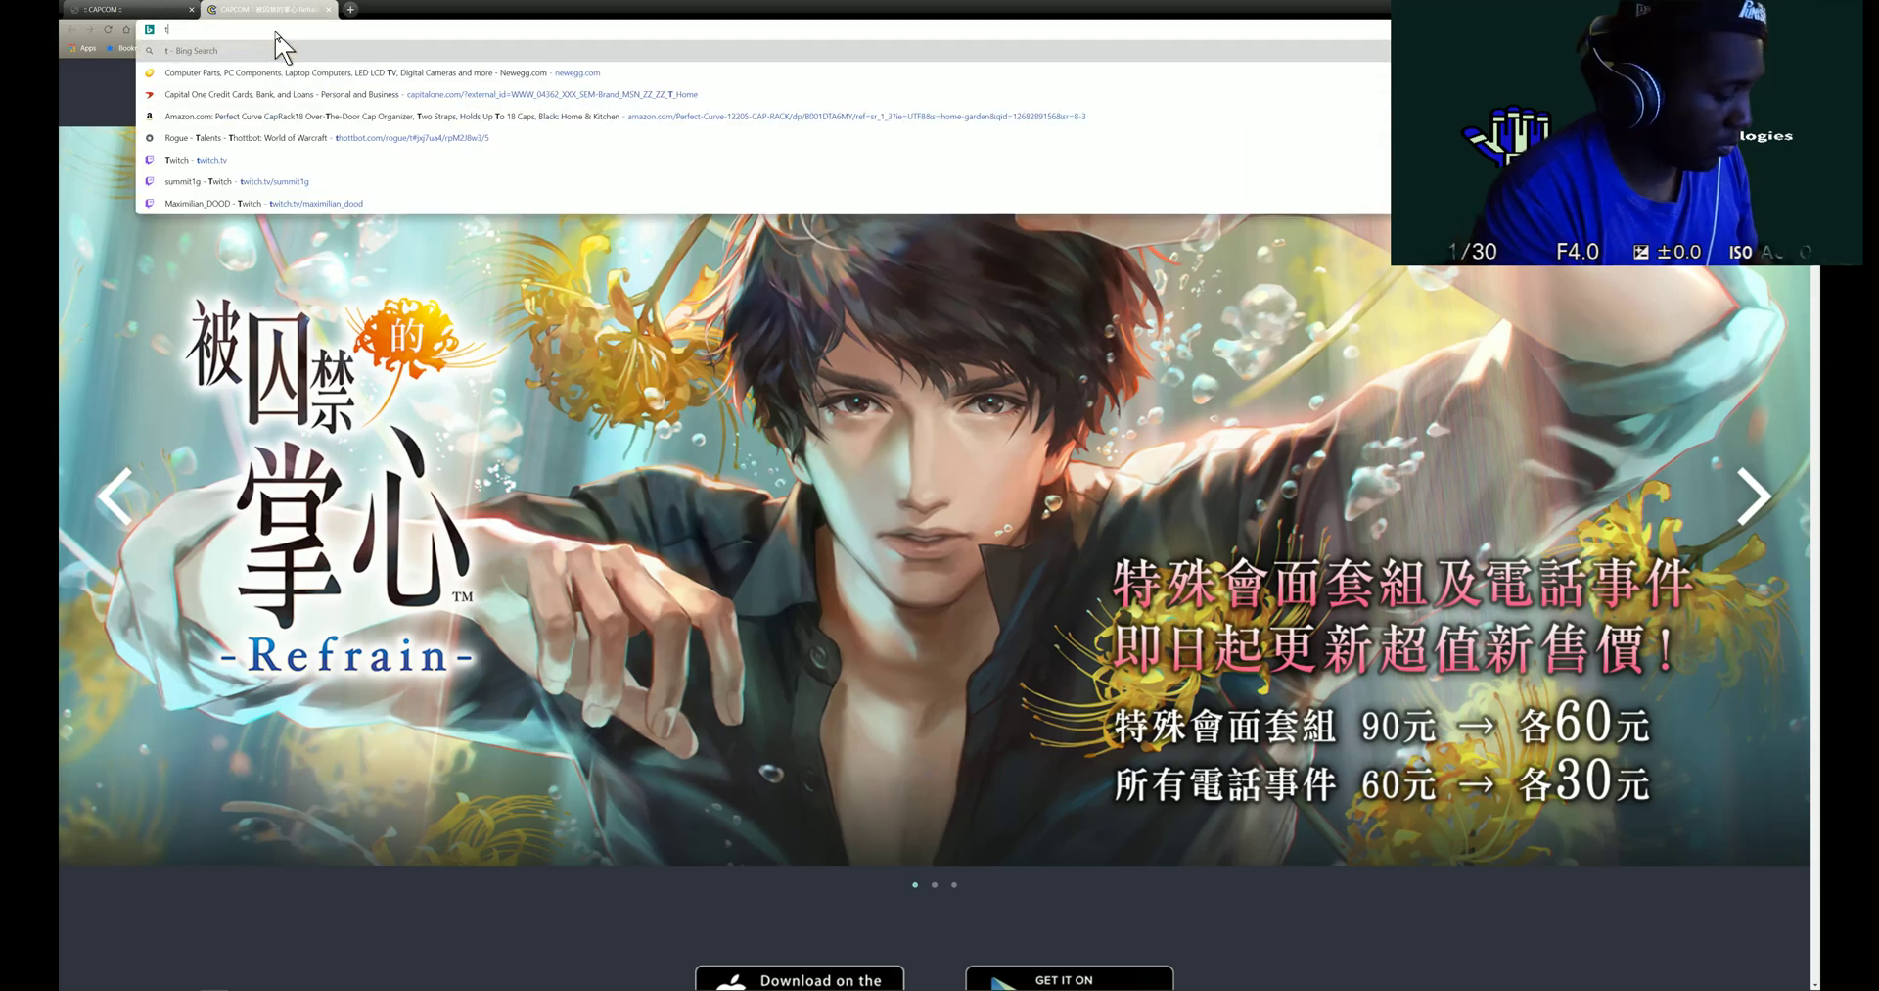
{"action": "key", "text": "BackSpace"}
{"action": "type", "text": "i"}
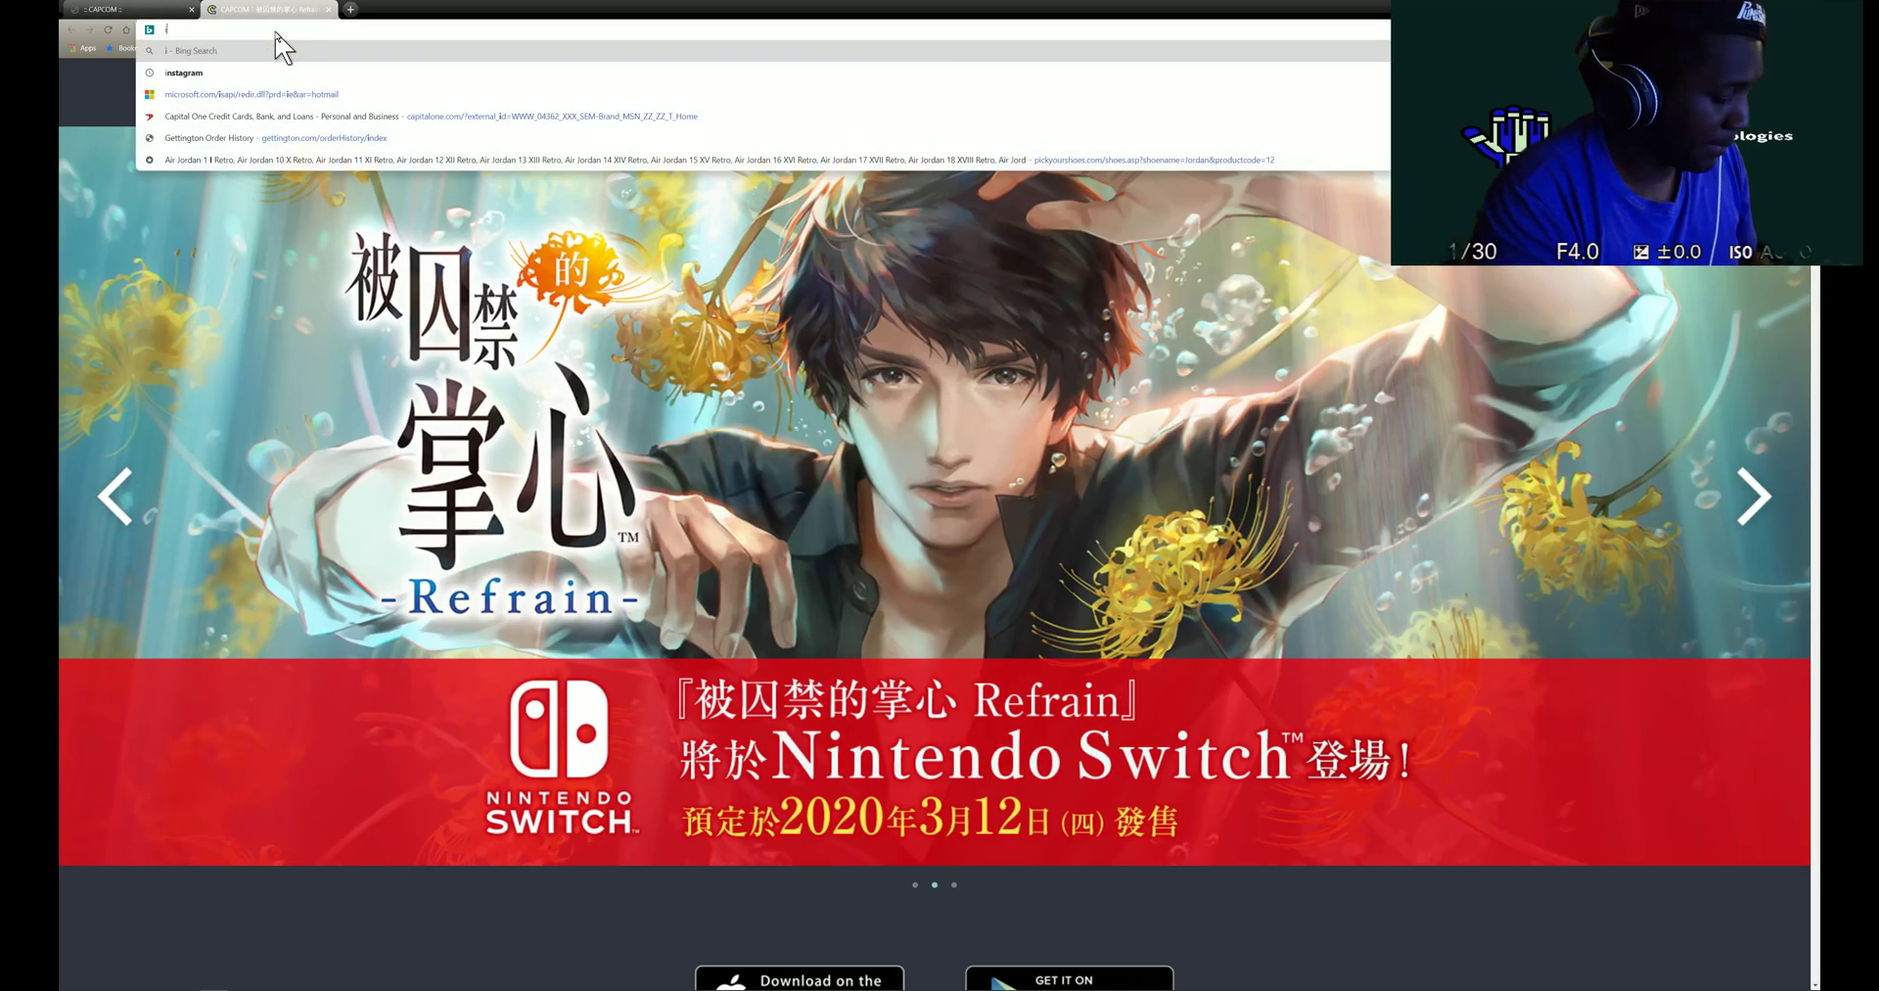
{"action": "type", "text": "rs.com"}
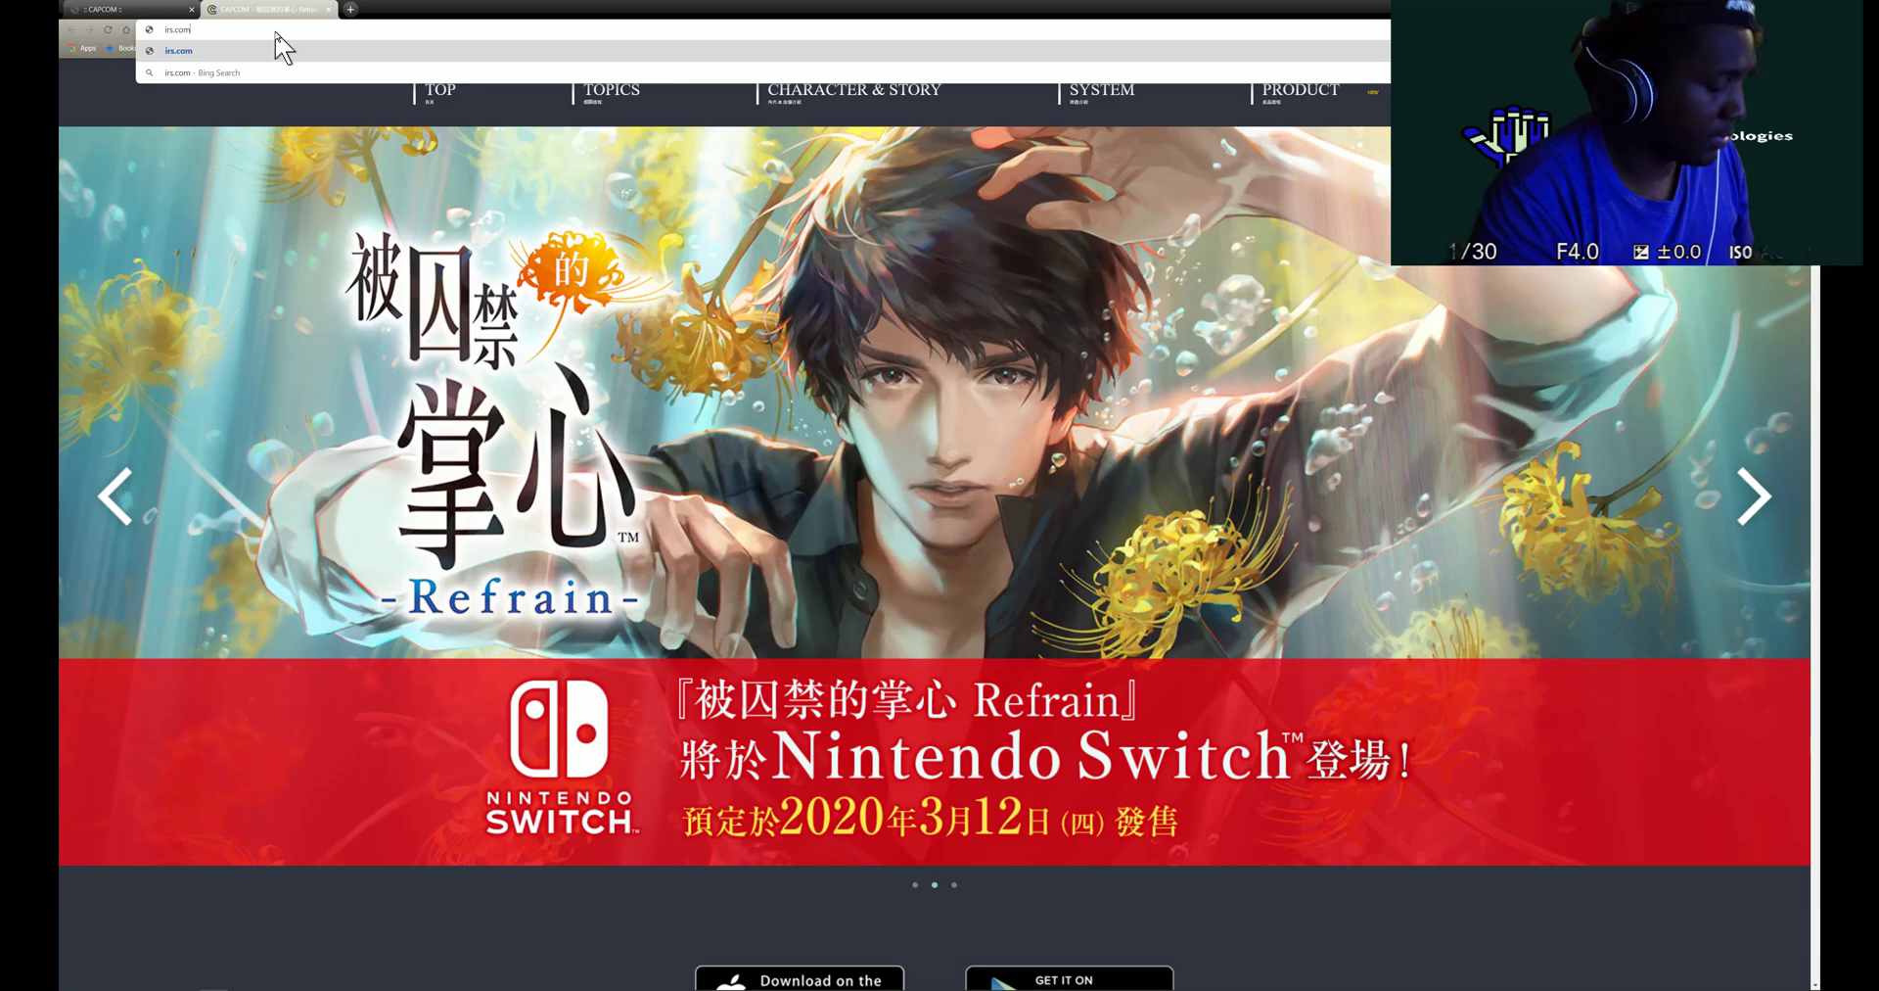
{"action": "key", "text": "Return"}
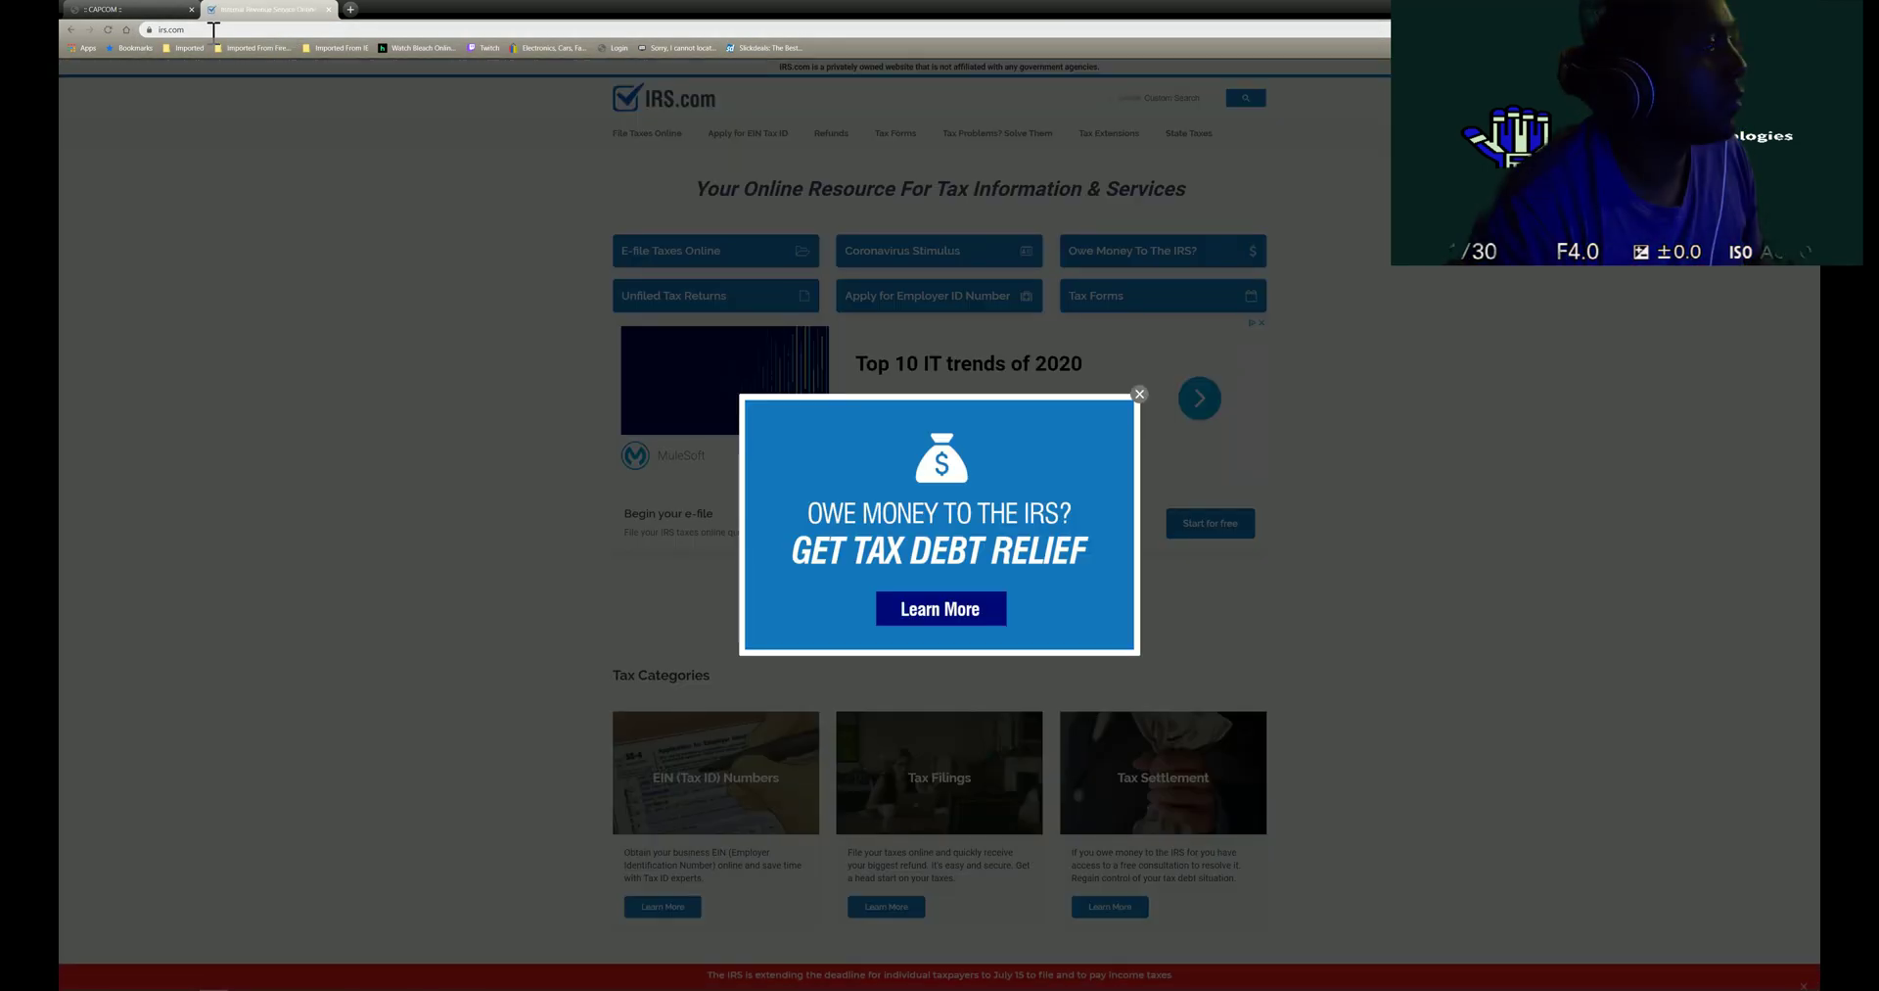
{"action": "left_click", "coordinate": [213, 31]}
{"action": "type", "text": "https://www.irs."}
{"action": "key", "text": "BackSpace"}
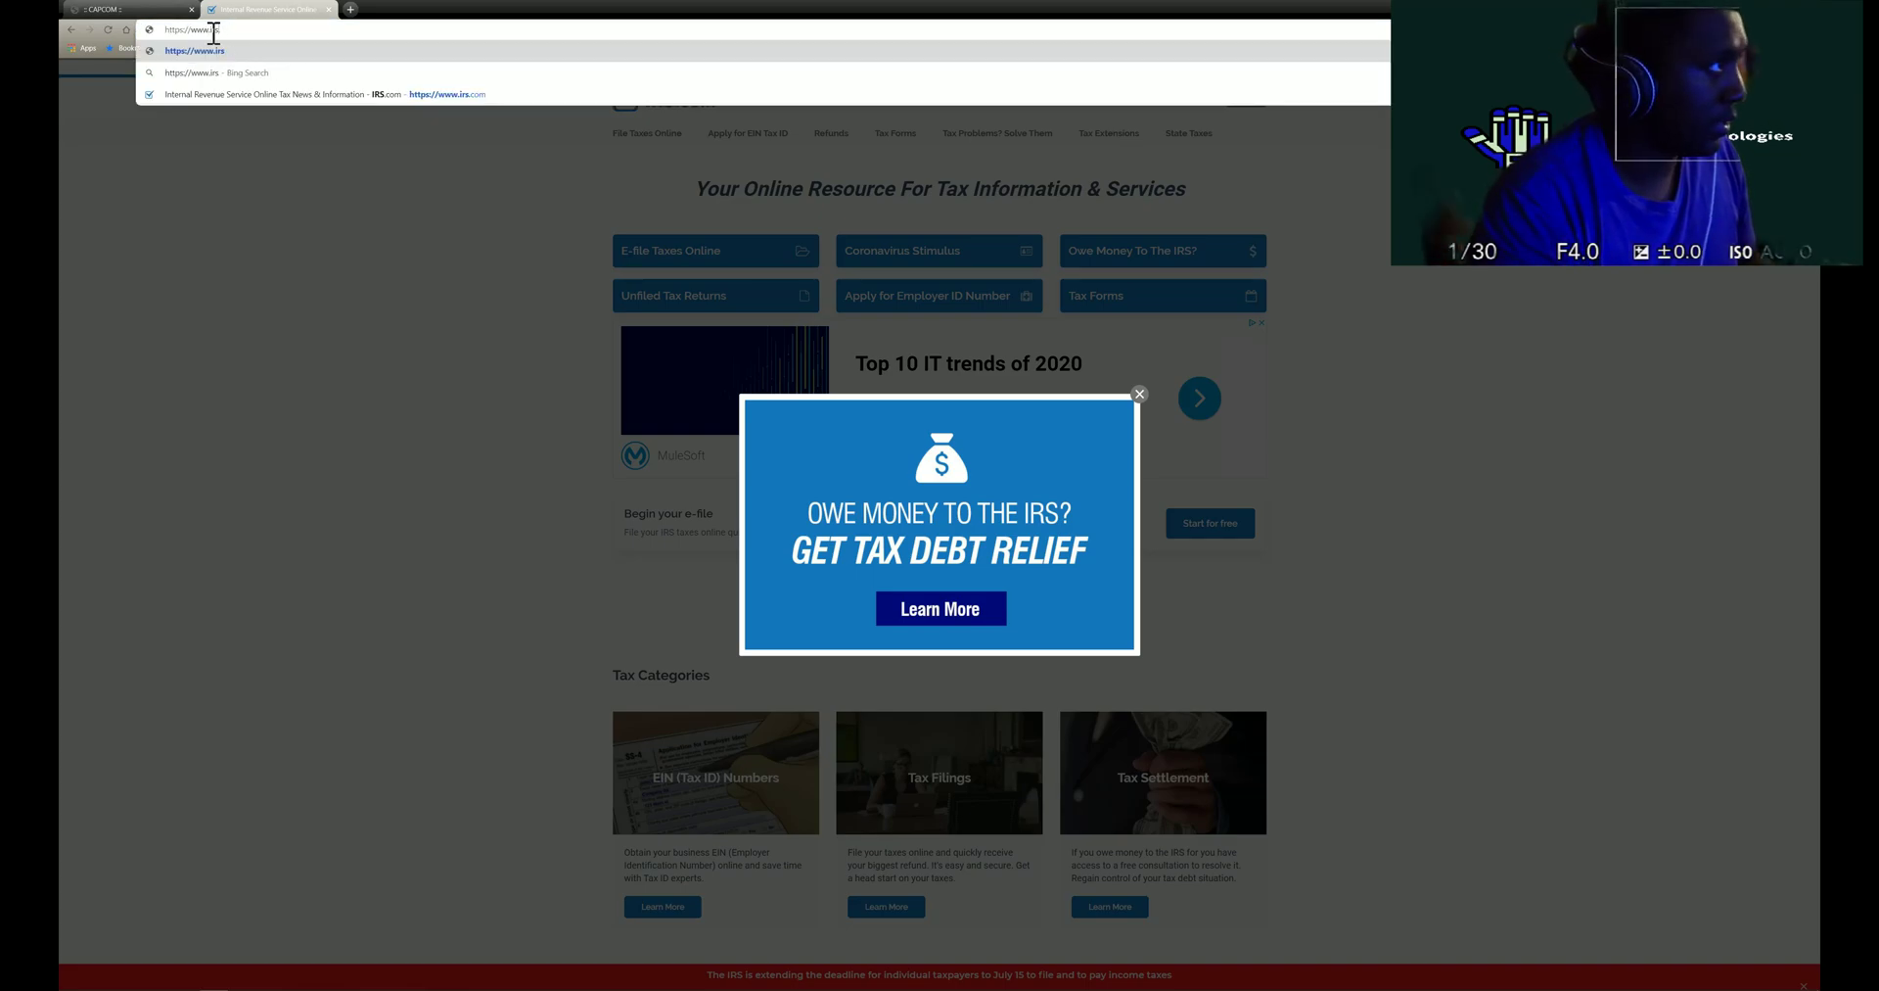
{"action": "type", "text": "gov"}
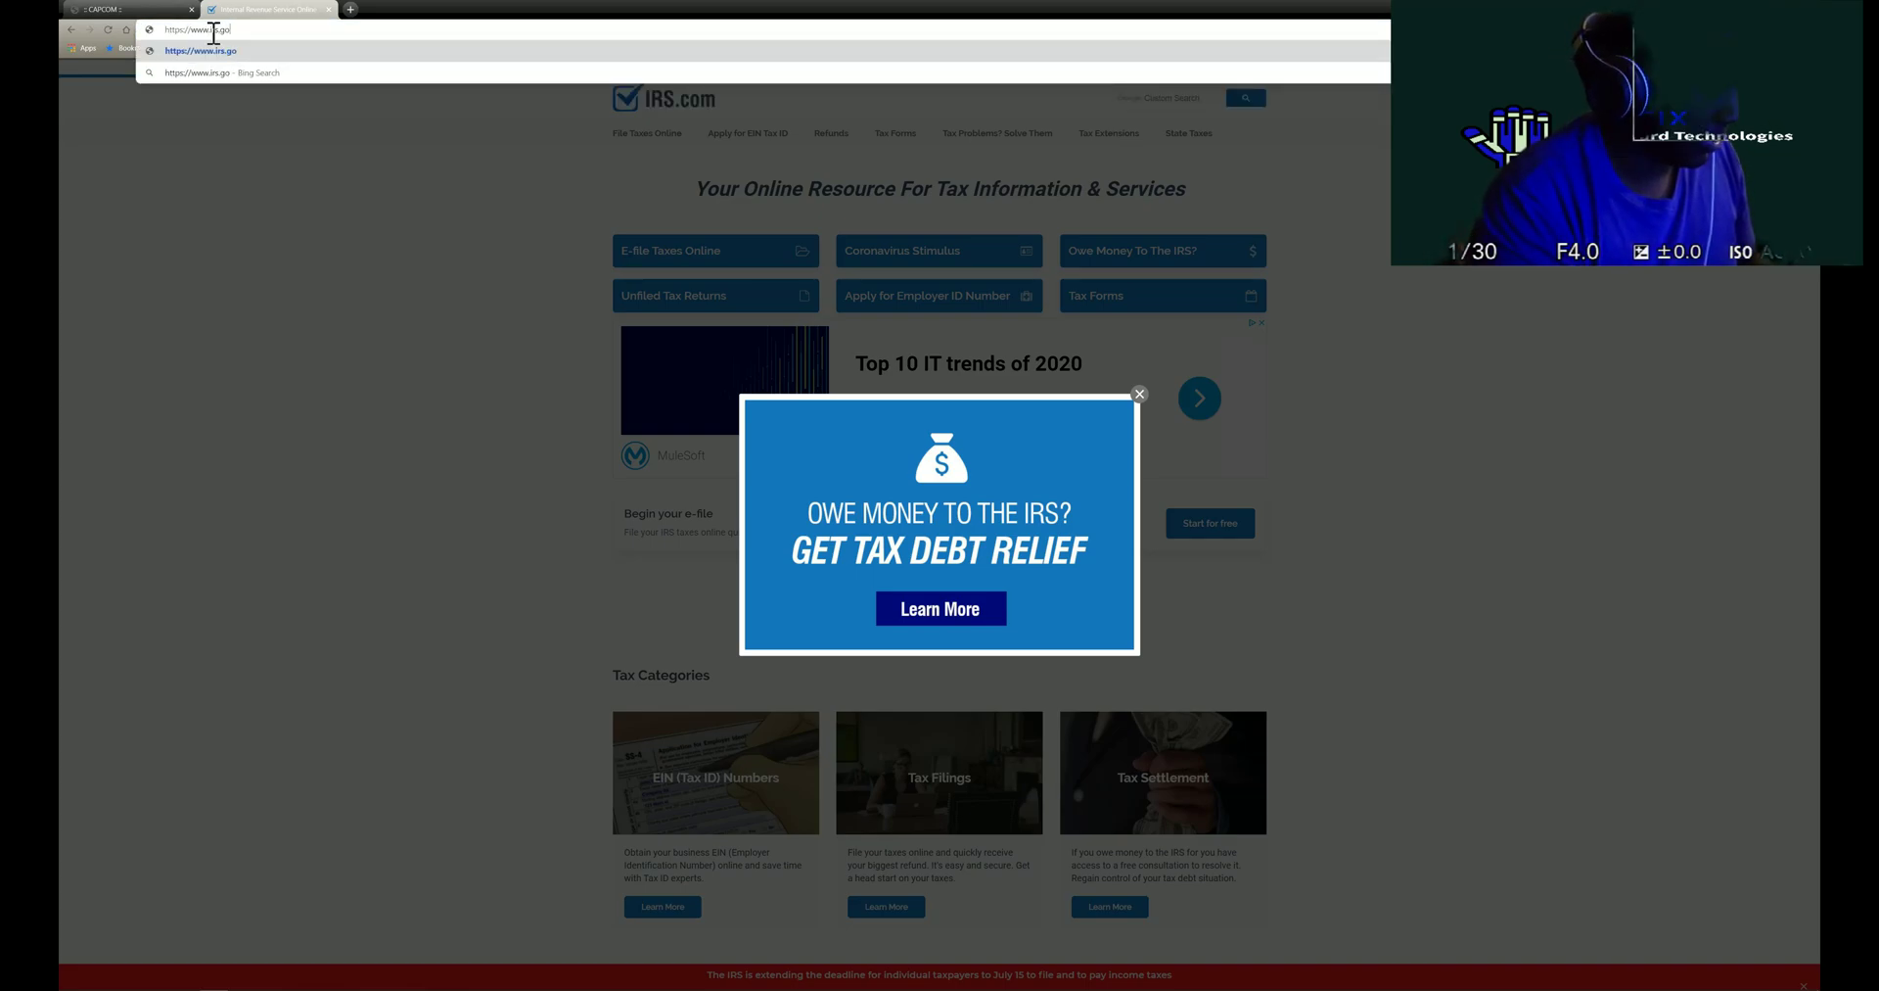
{"action": "key", "text": "Return"}
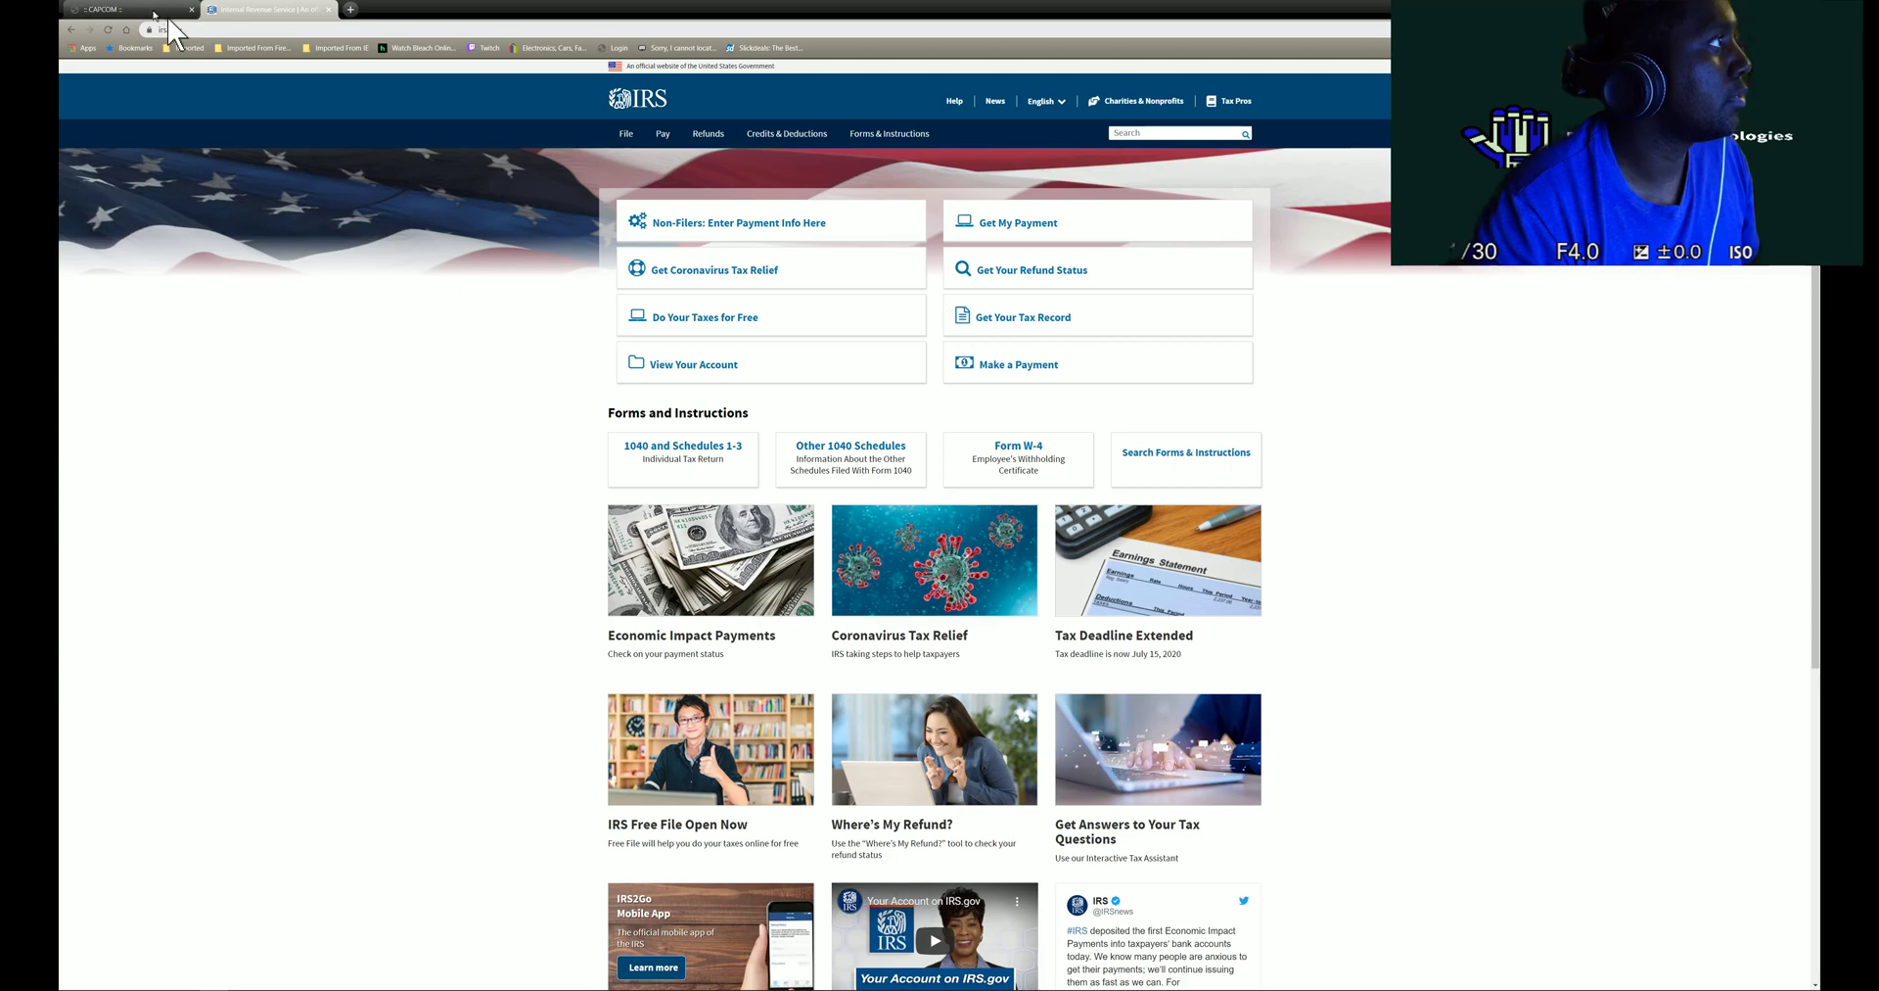
- Close the Capcom tab, check Windscribe's connection, and open the Dealzon bookmark
{"action": "left_click", "coordinate": [191, 9]}
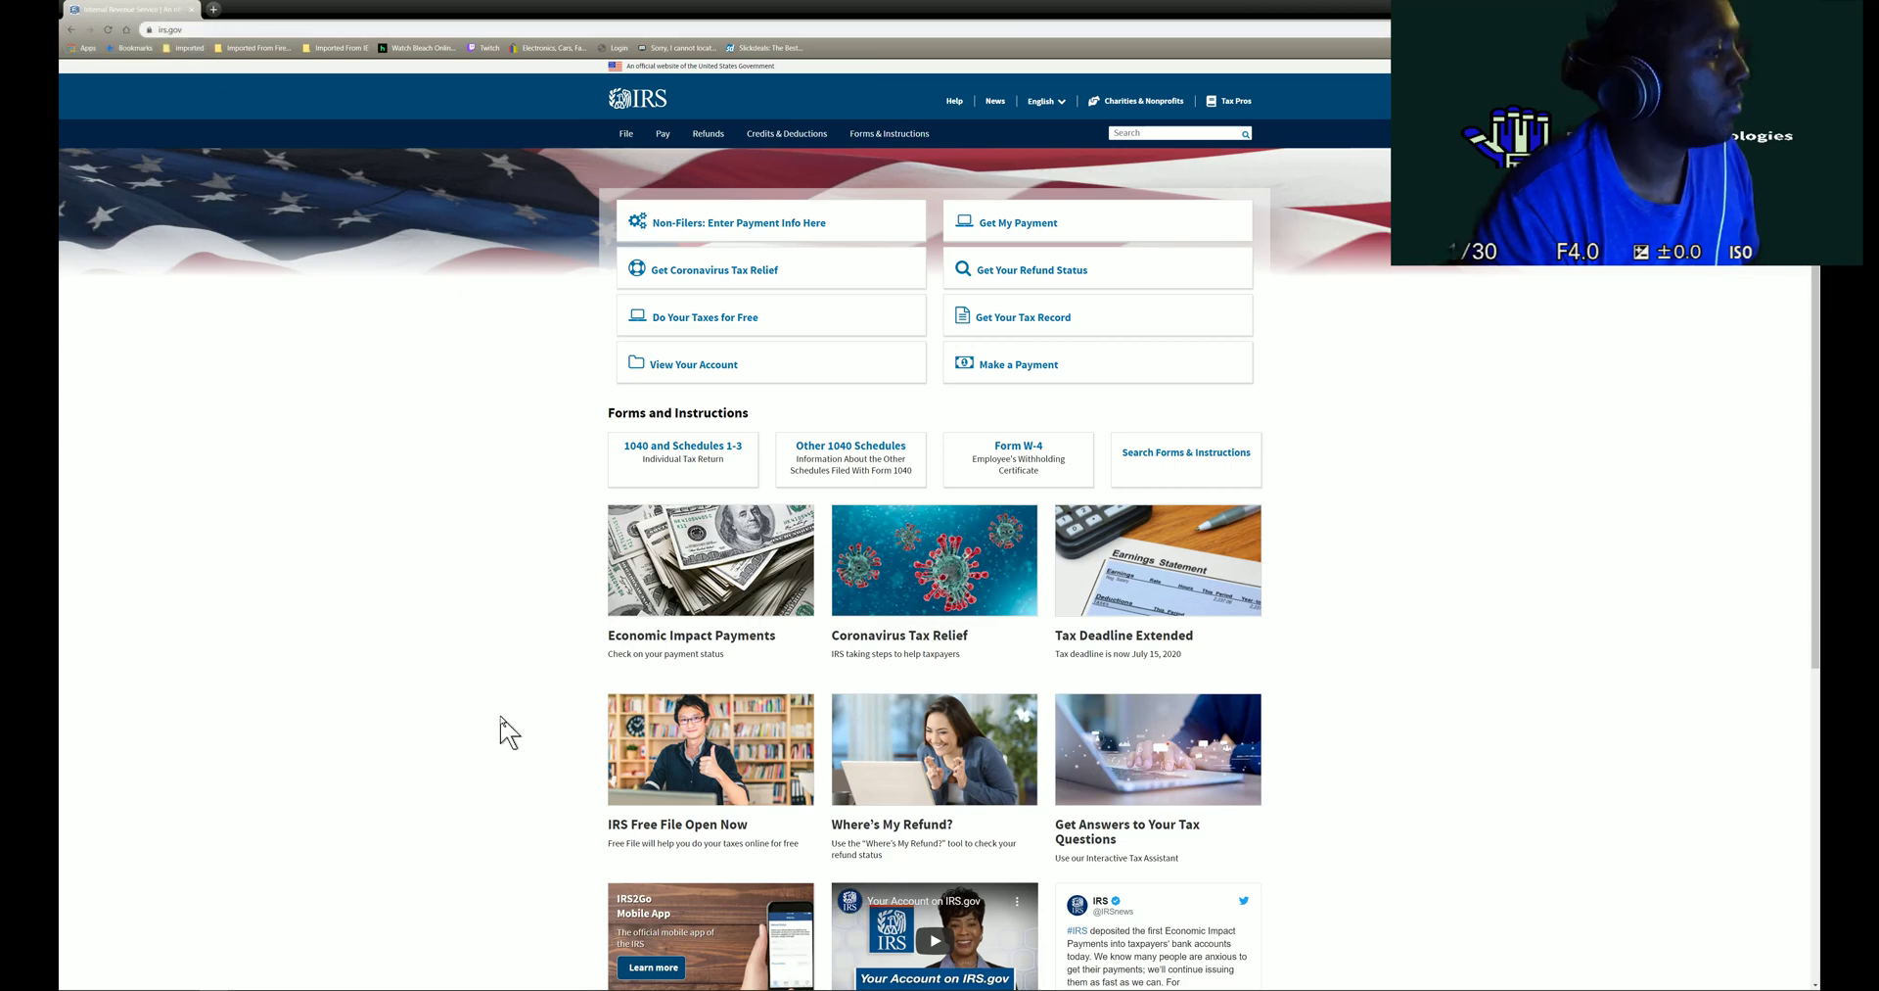
{"action": "left_click", "coordinate": [501, 982]}
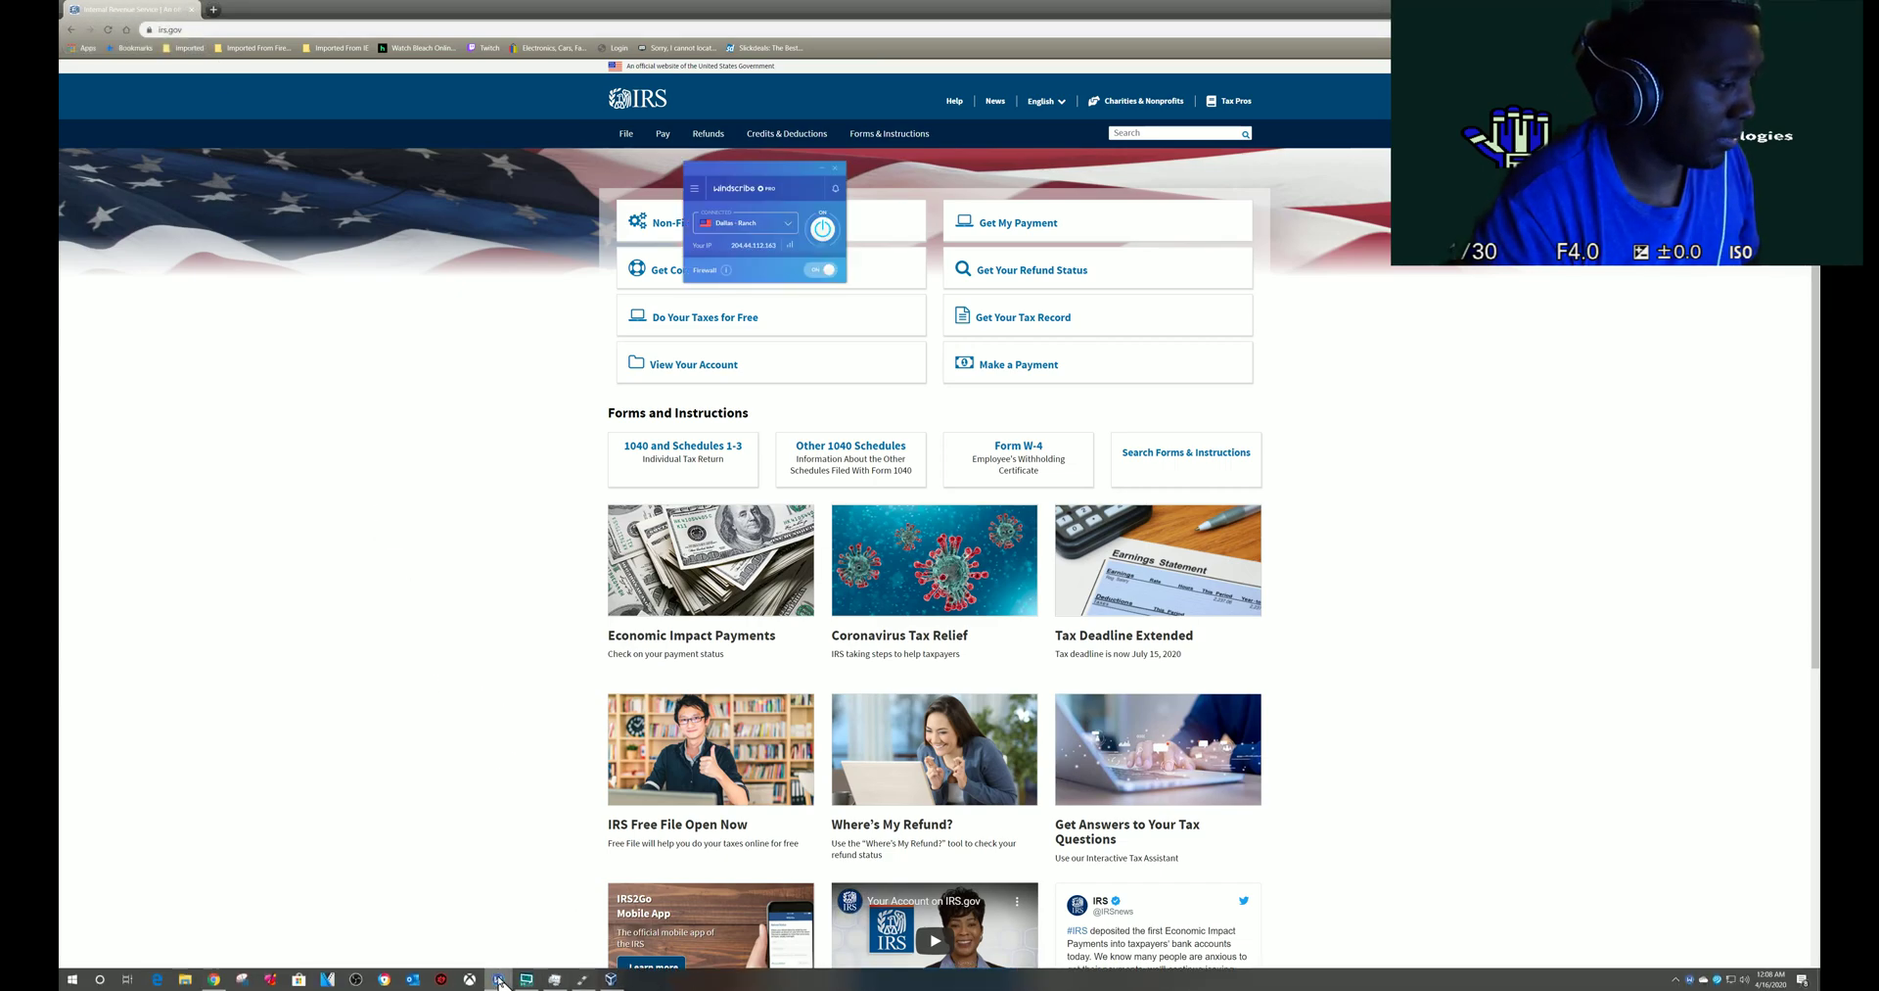
{"action": "left_click", "coordinate": [473, 29]}
{"action": "left_click", "coordinate": [473, 29]}
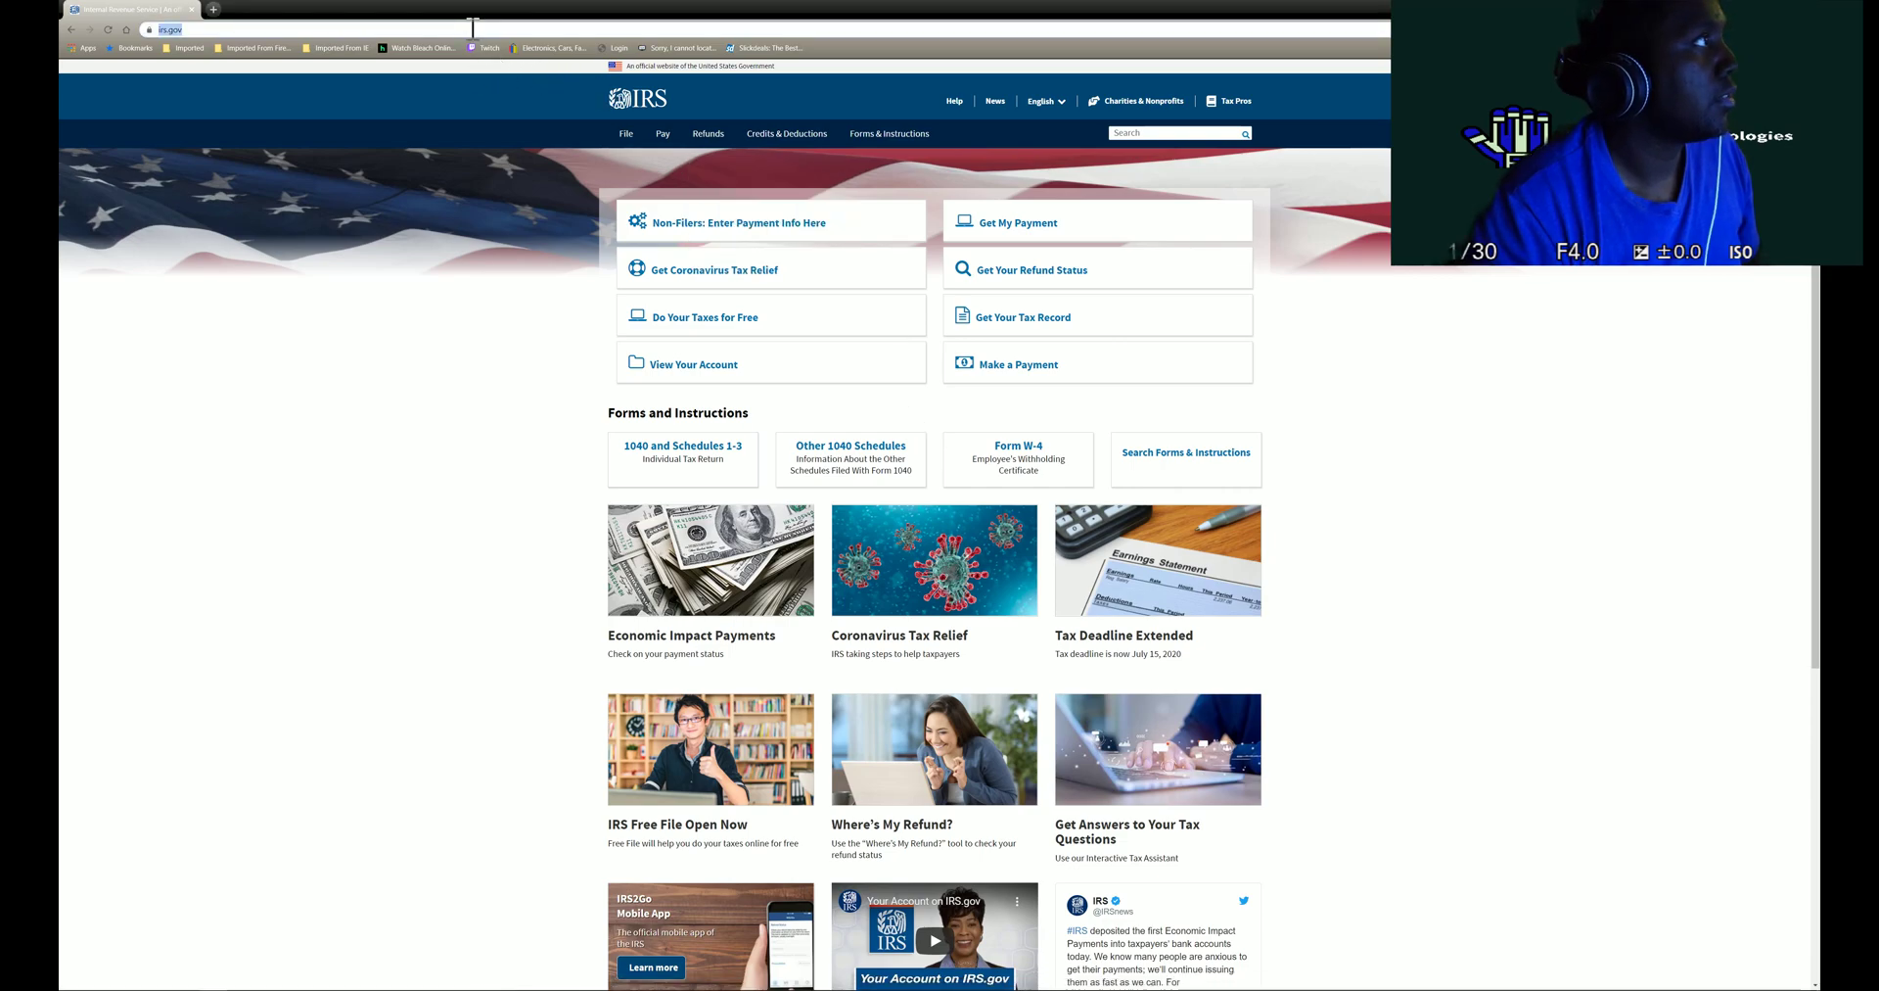
{"action": "left_click", "coordinate": [654, 48]}
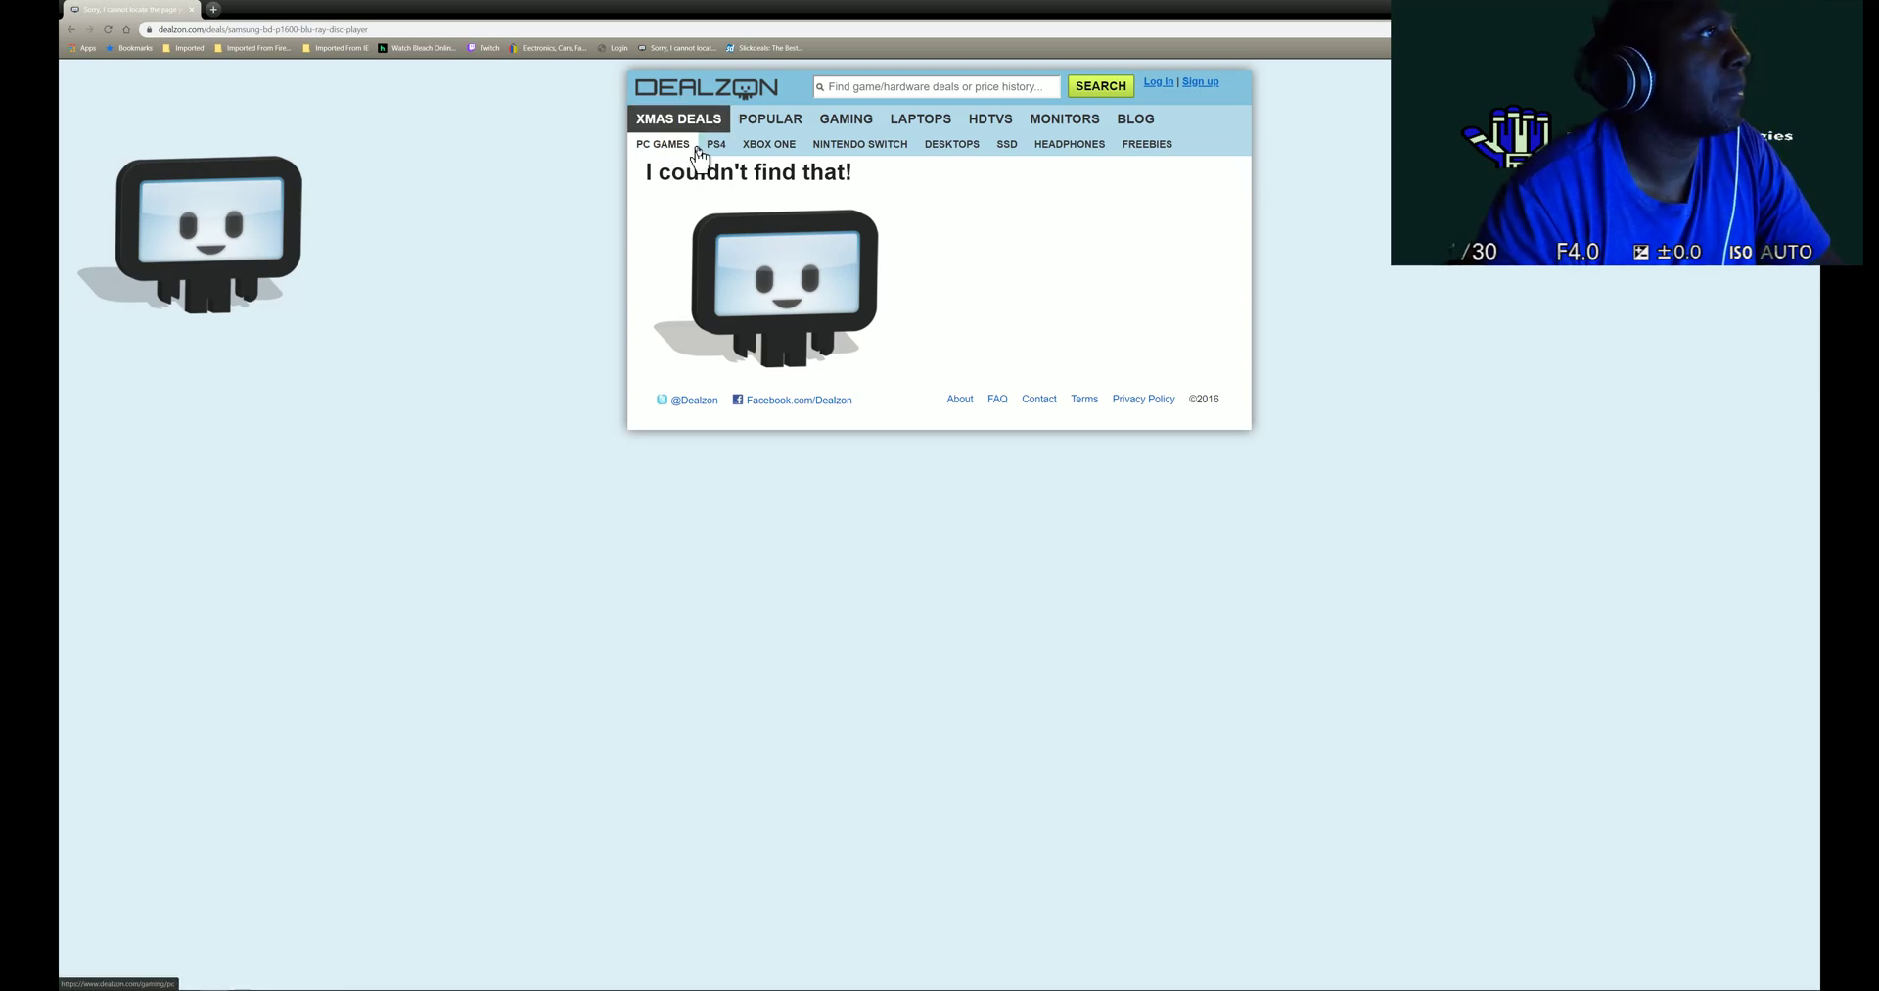
{"action": "left_click", "coordinate": [670, 153]}
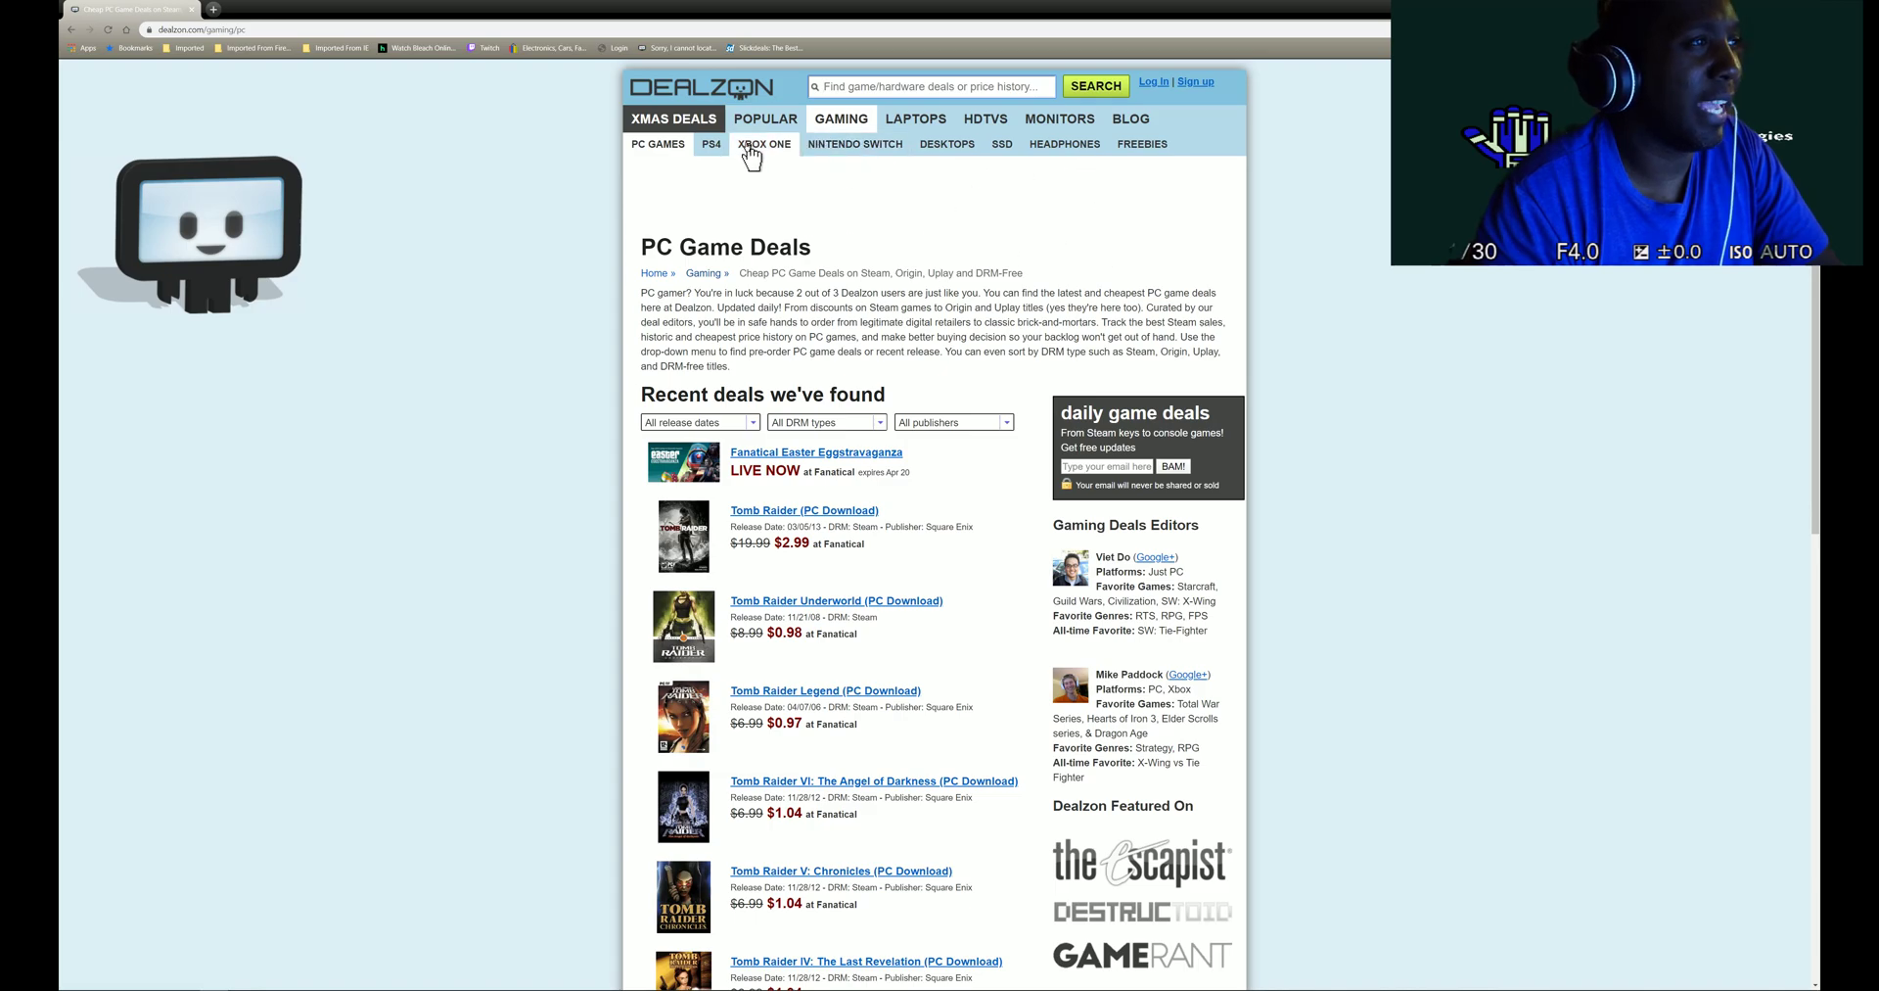
{"action": "left_click", "coordinate": [752, 149]}
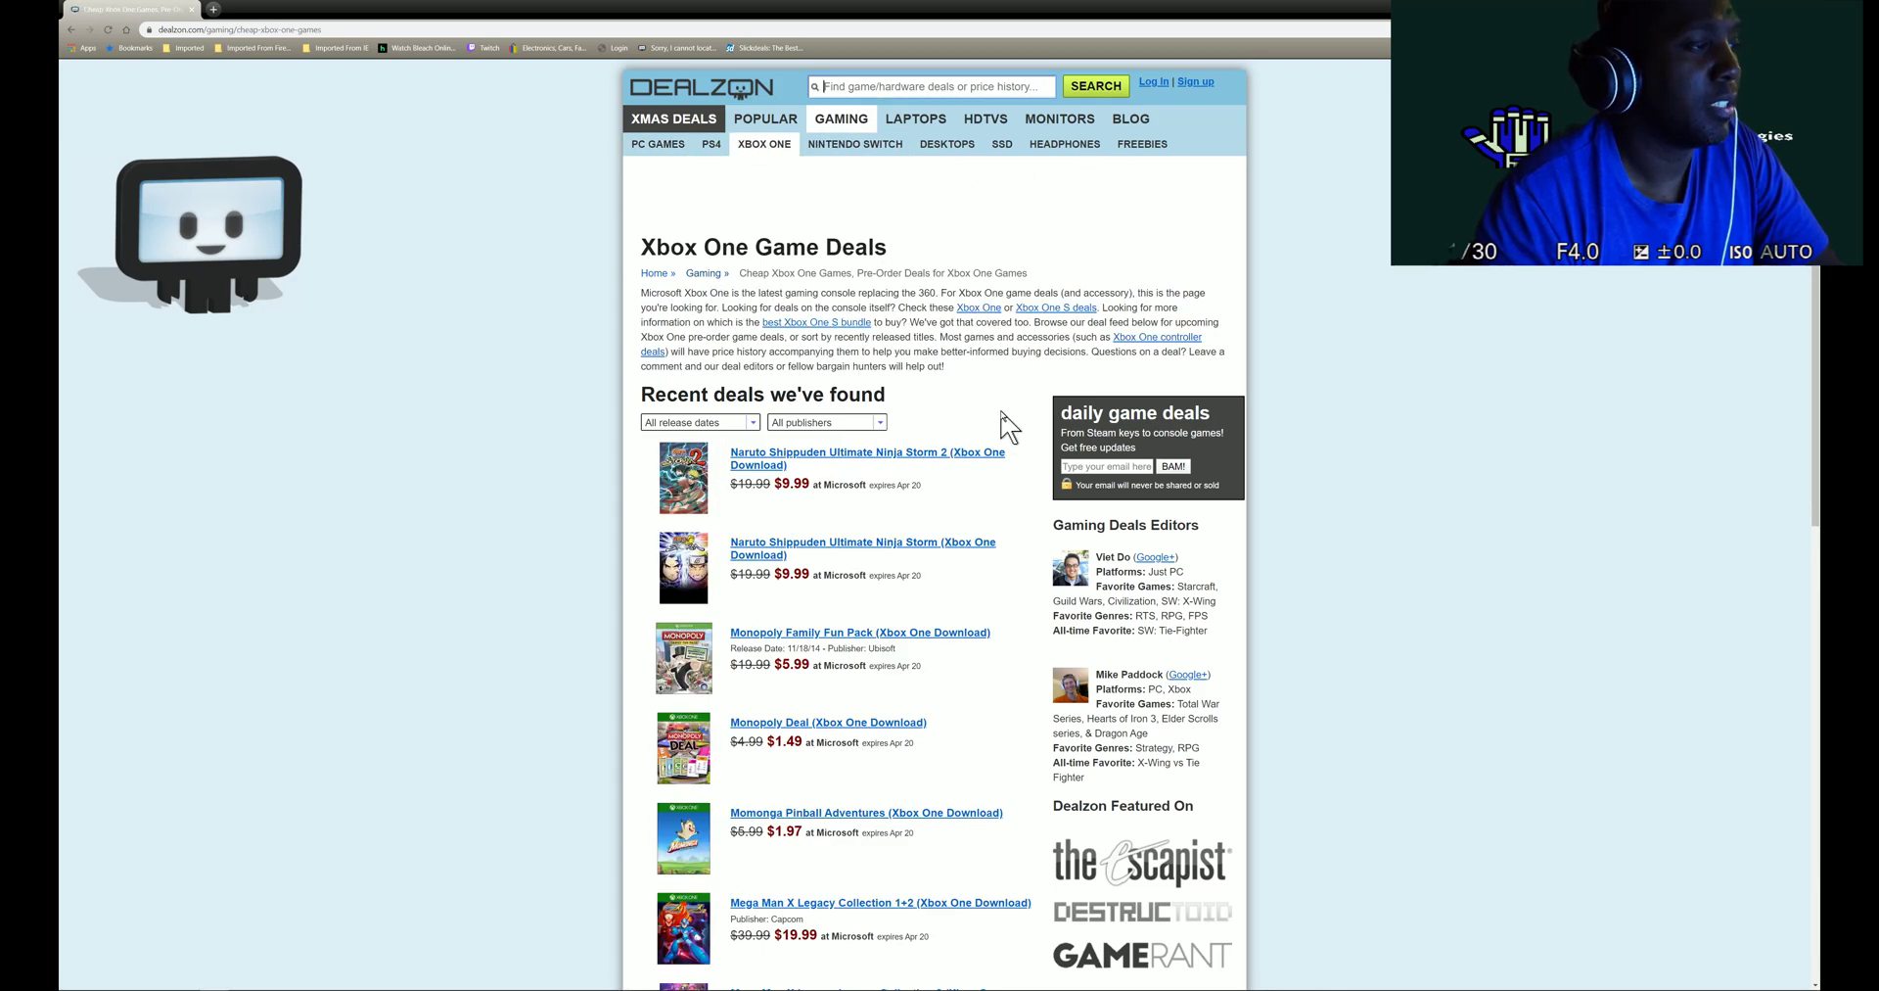
{"action": "left_click", "coordinate": [838, 149]}
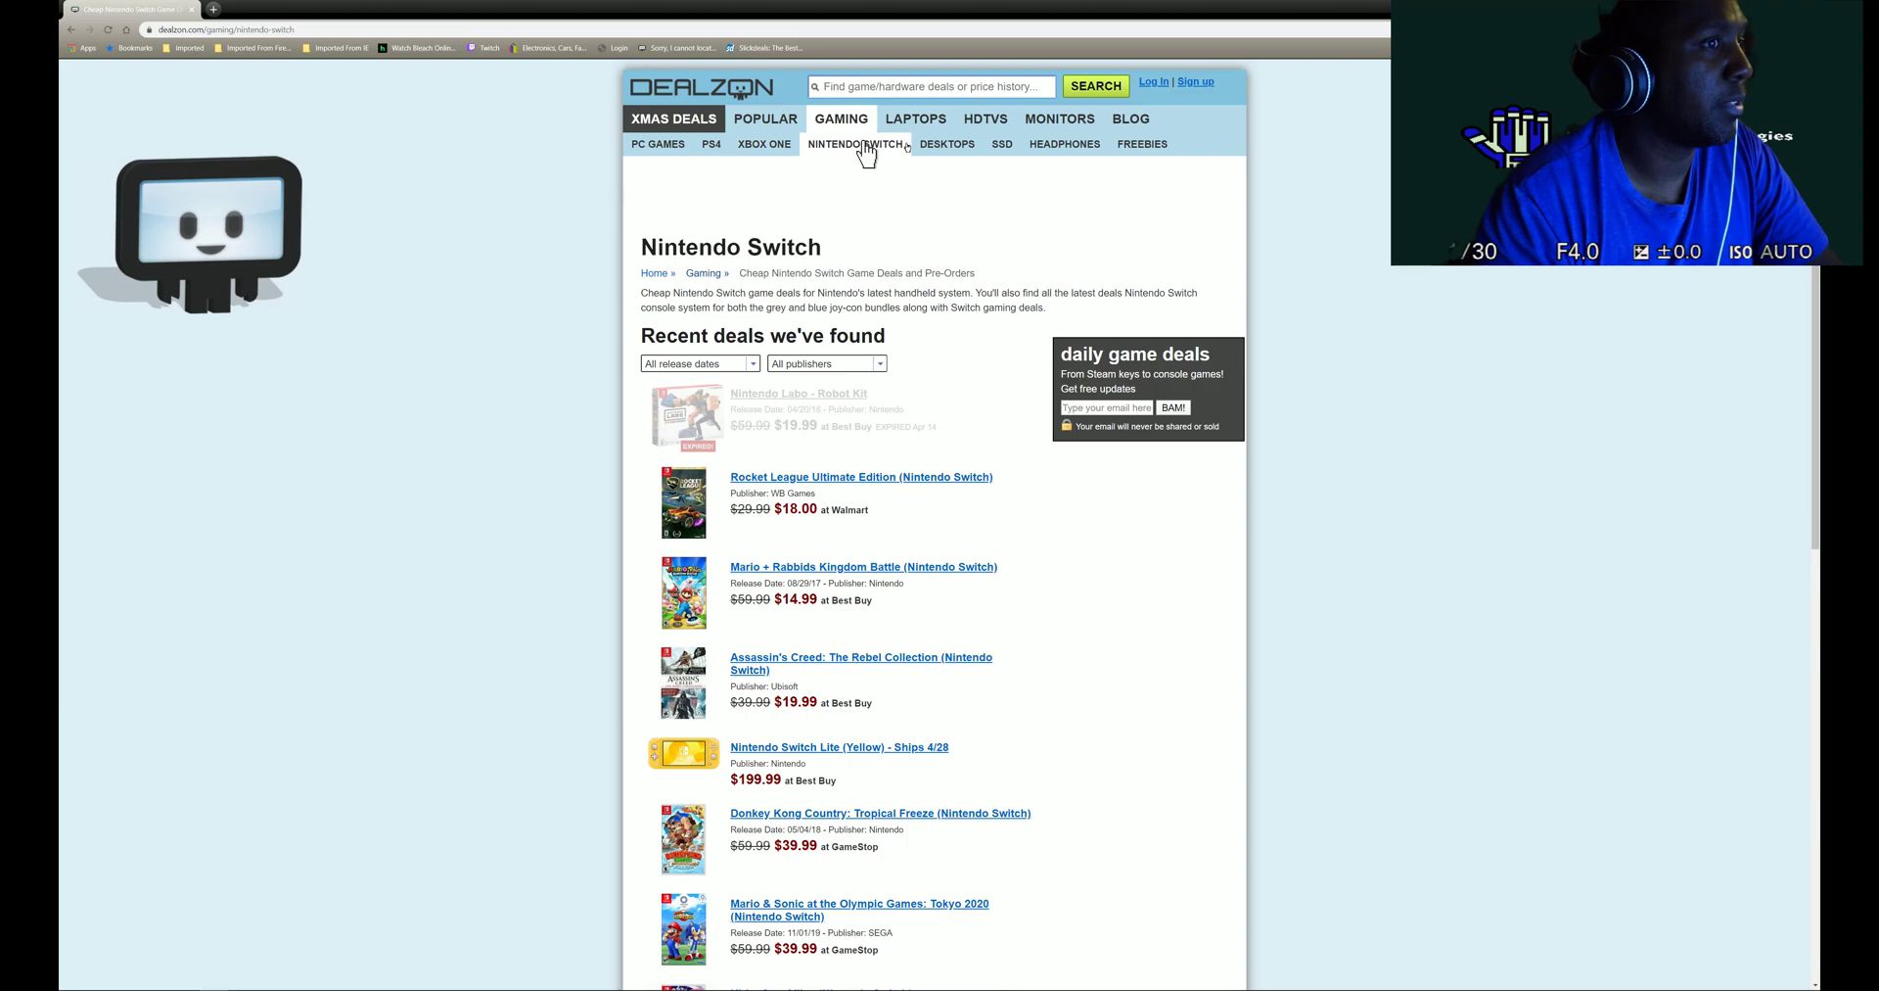
{"action": "left_click", "coordinate": [791, 49]}
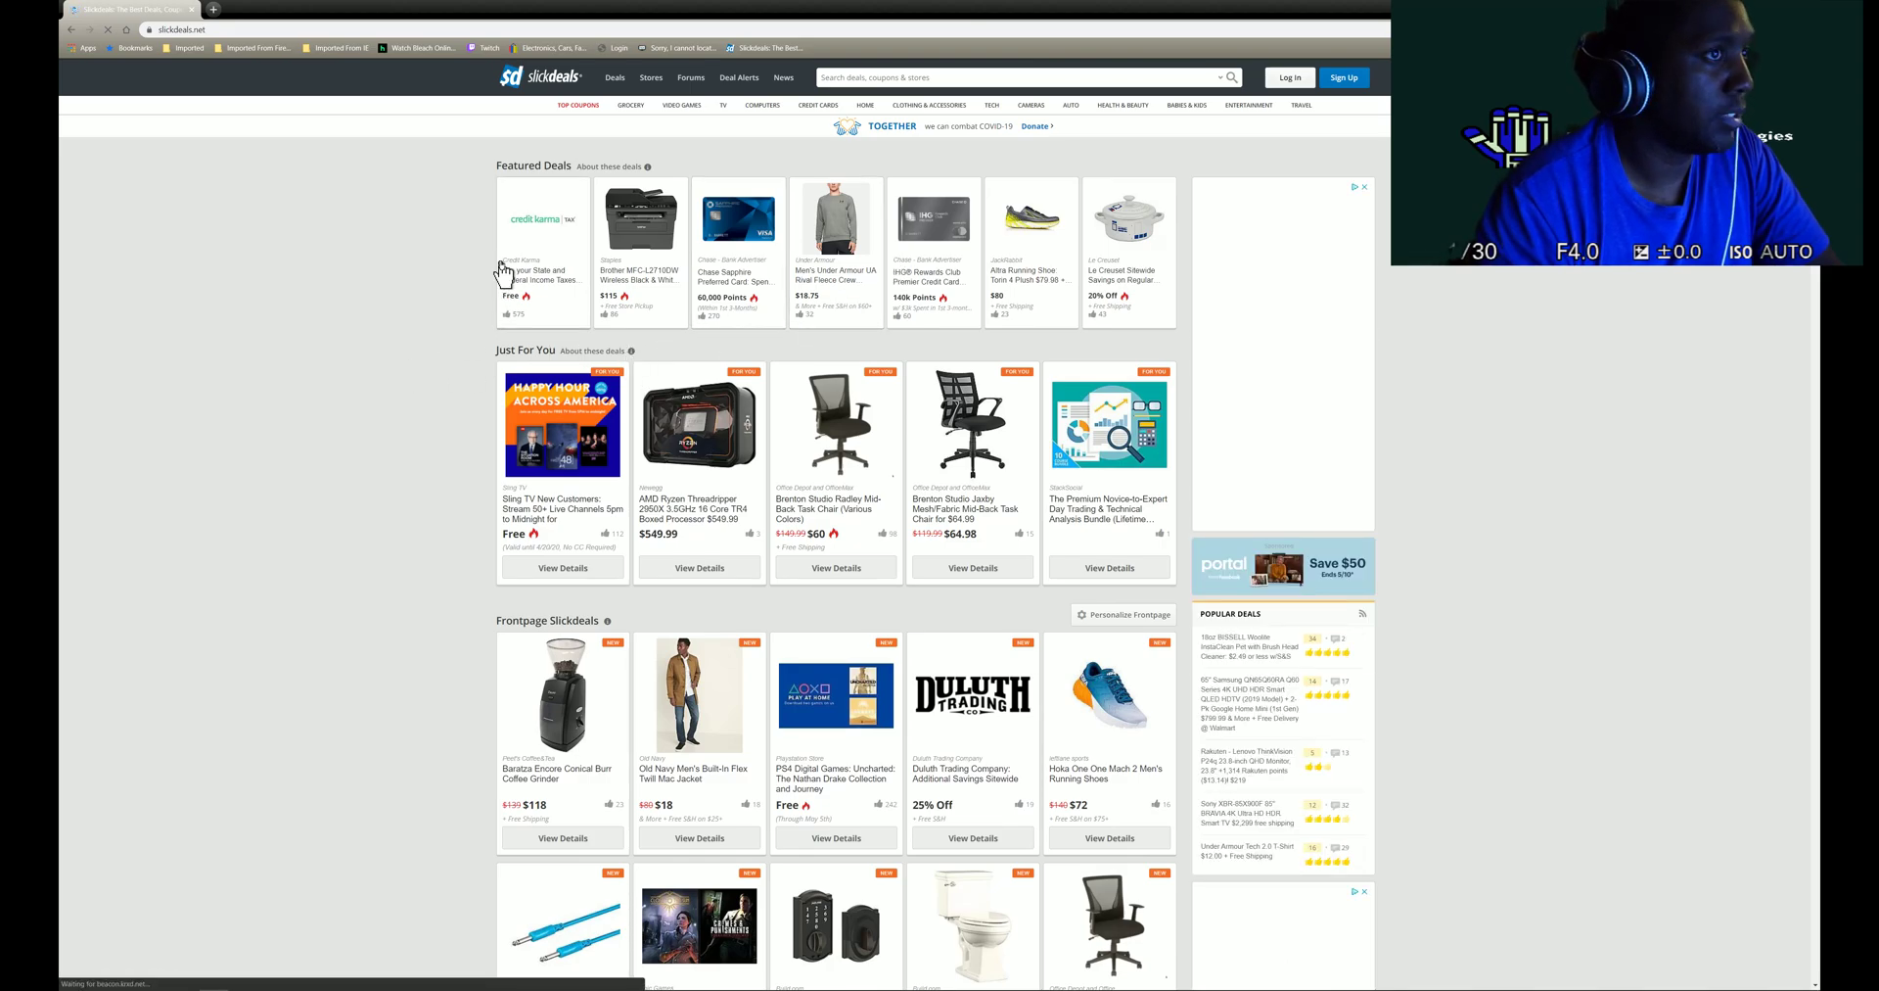
- Dismiss the sidebar ad as 'Ad covered content' and scroll down to deals like the Ring Video Doorbell 2
{"action": "left_click", "coordinate": [1366, 187]}
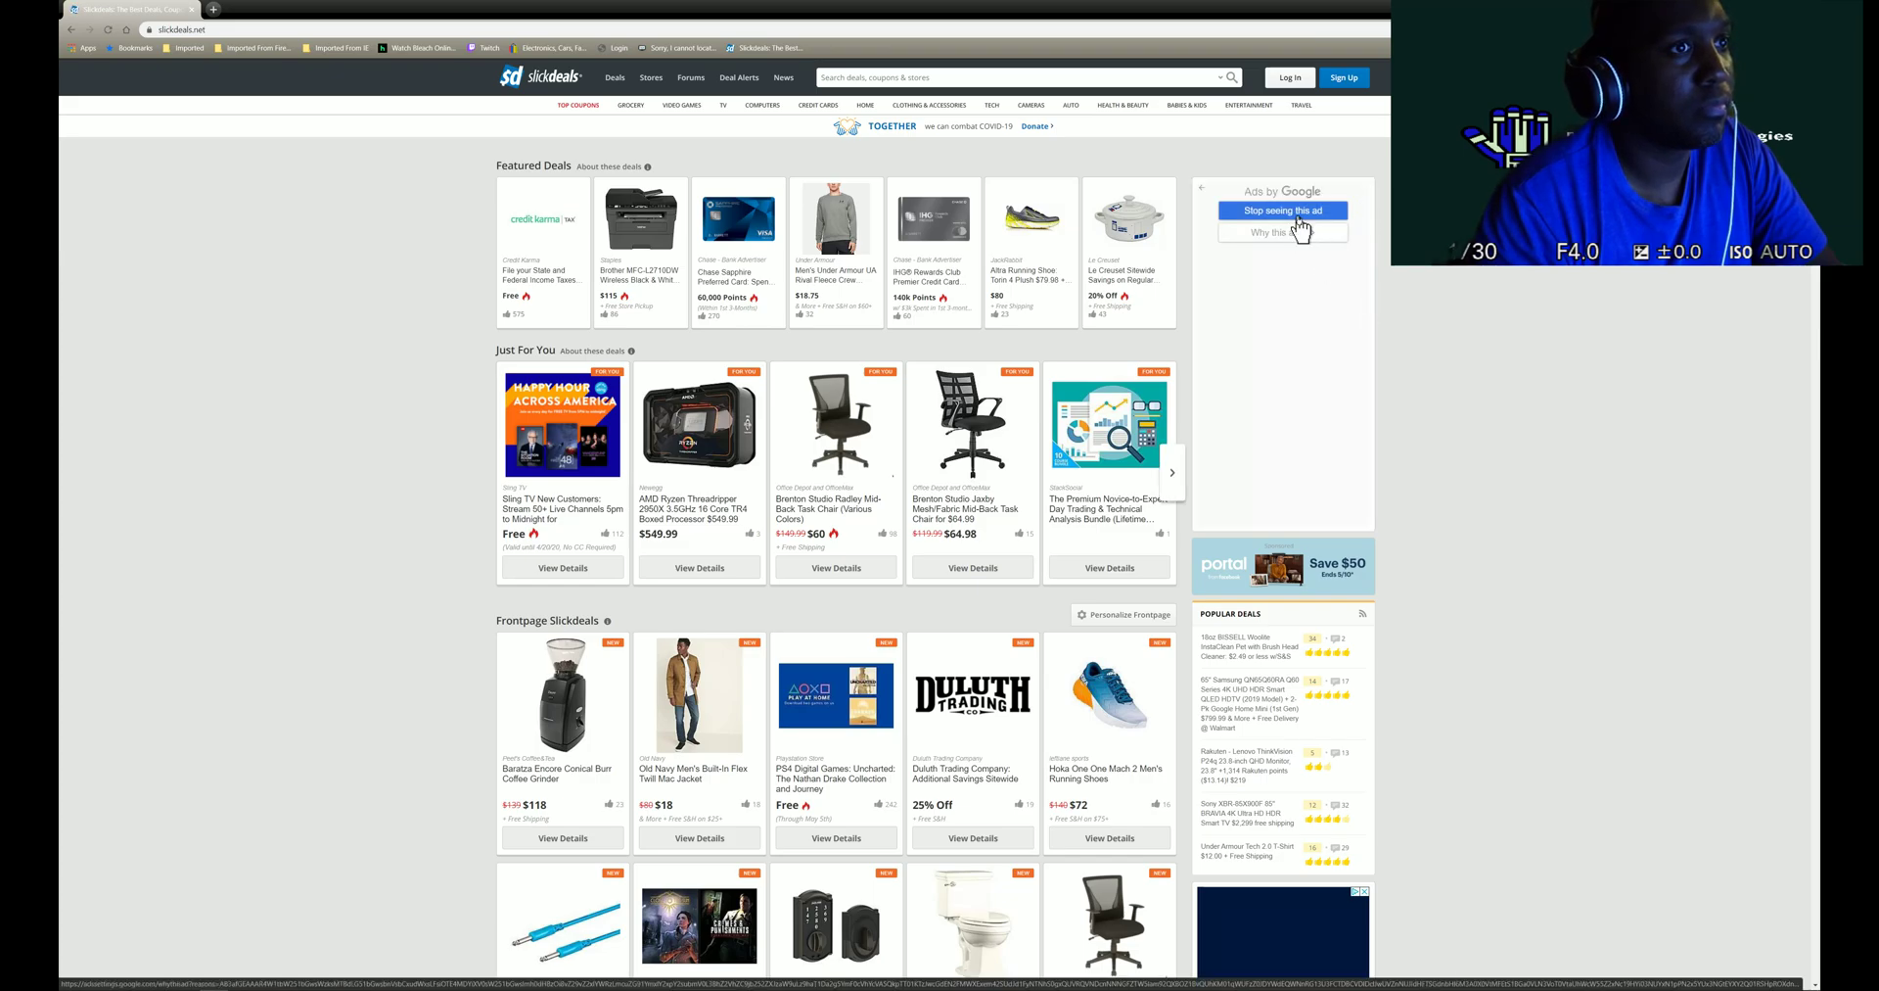
{"action": "left_click", "coordinate": [1305, 239]}
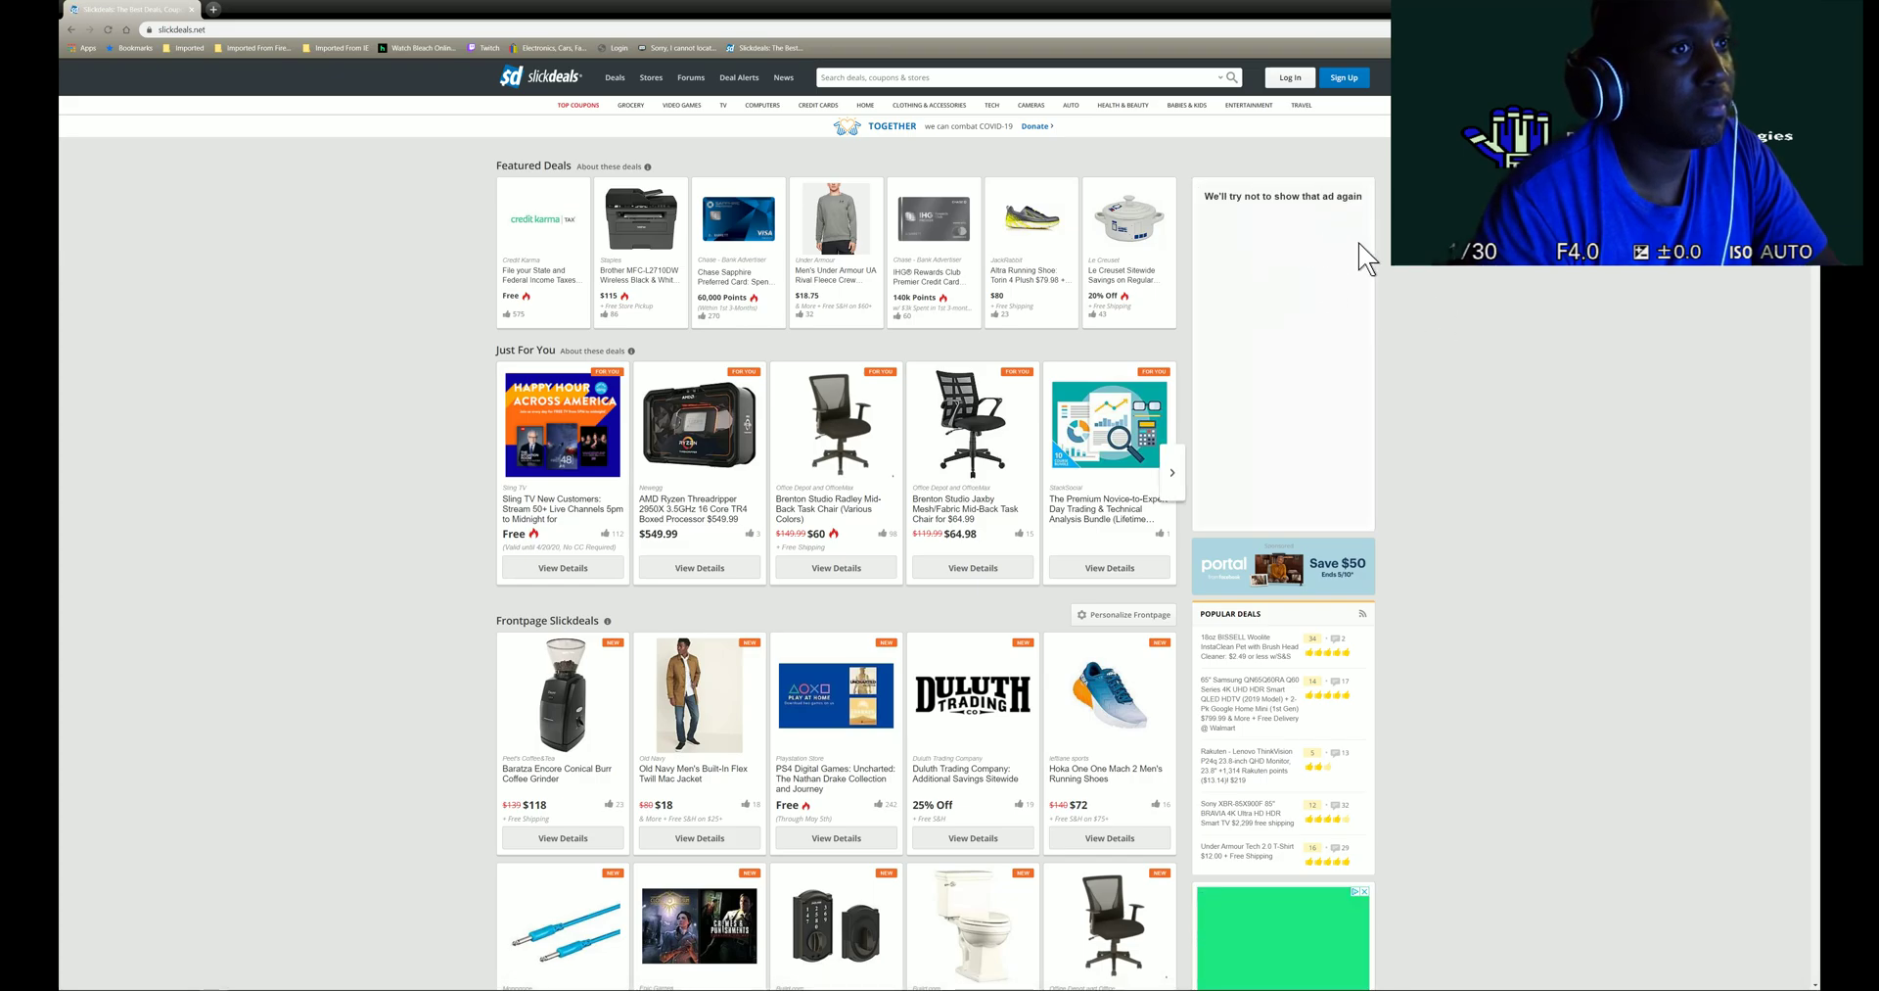
{"action": "scroll", "coordinate": [1410, 284], "scroll_direction": "down", "scroll_amount": 3}
{"action": "scroll", "coordinate": [1447, 315], "scroll_direction": "down", "scroll_amount": 5}
{"action": "scroll", "coordinate": [1420, 323], "scroll_direction": "up", "scroll_amount": 2}
{"action": "scroll", "coordinate": [1389, 382], "scroll_direction": "down", "scroll_amount": 5}
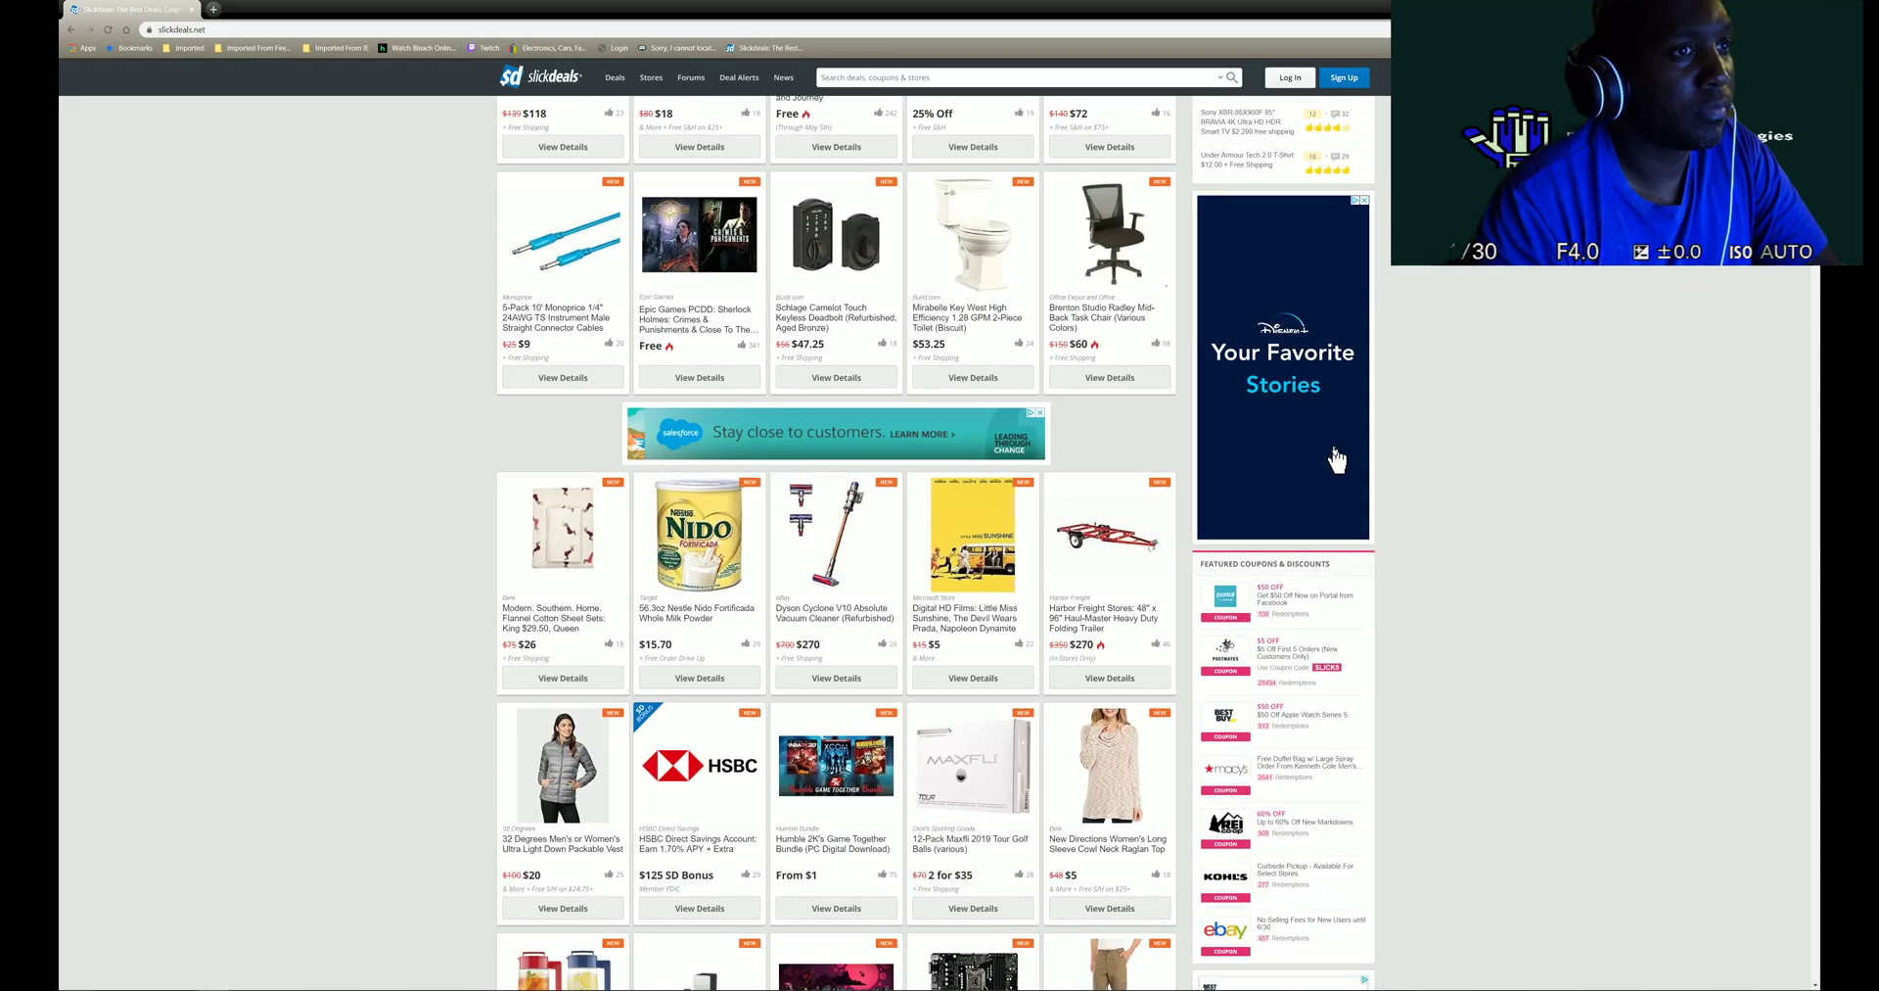
{"action": "scroll", "coordinate": [1336, 465], "scroll_direction": "down", "scroll_amount": 6}
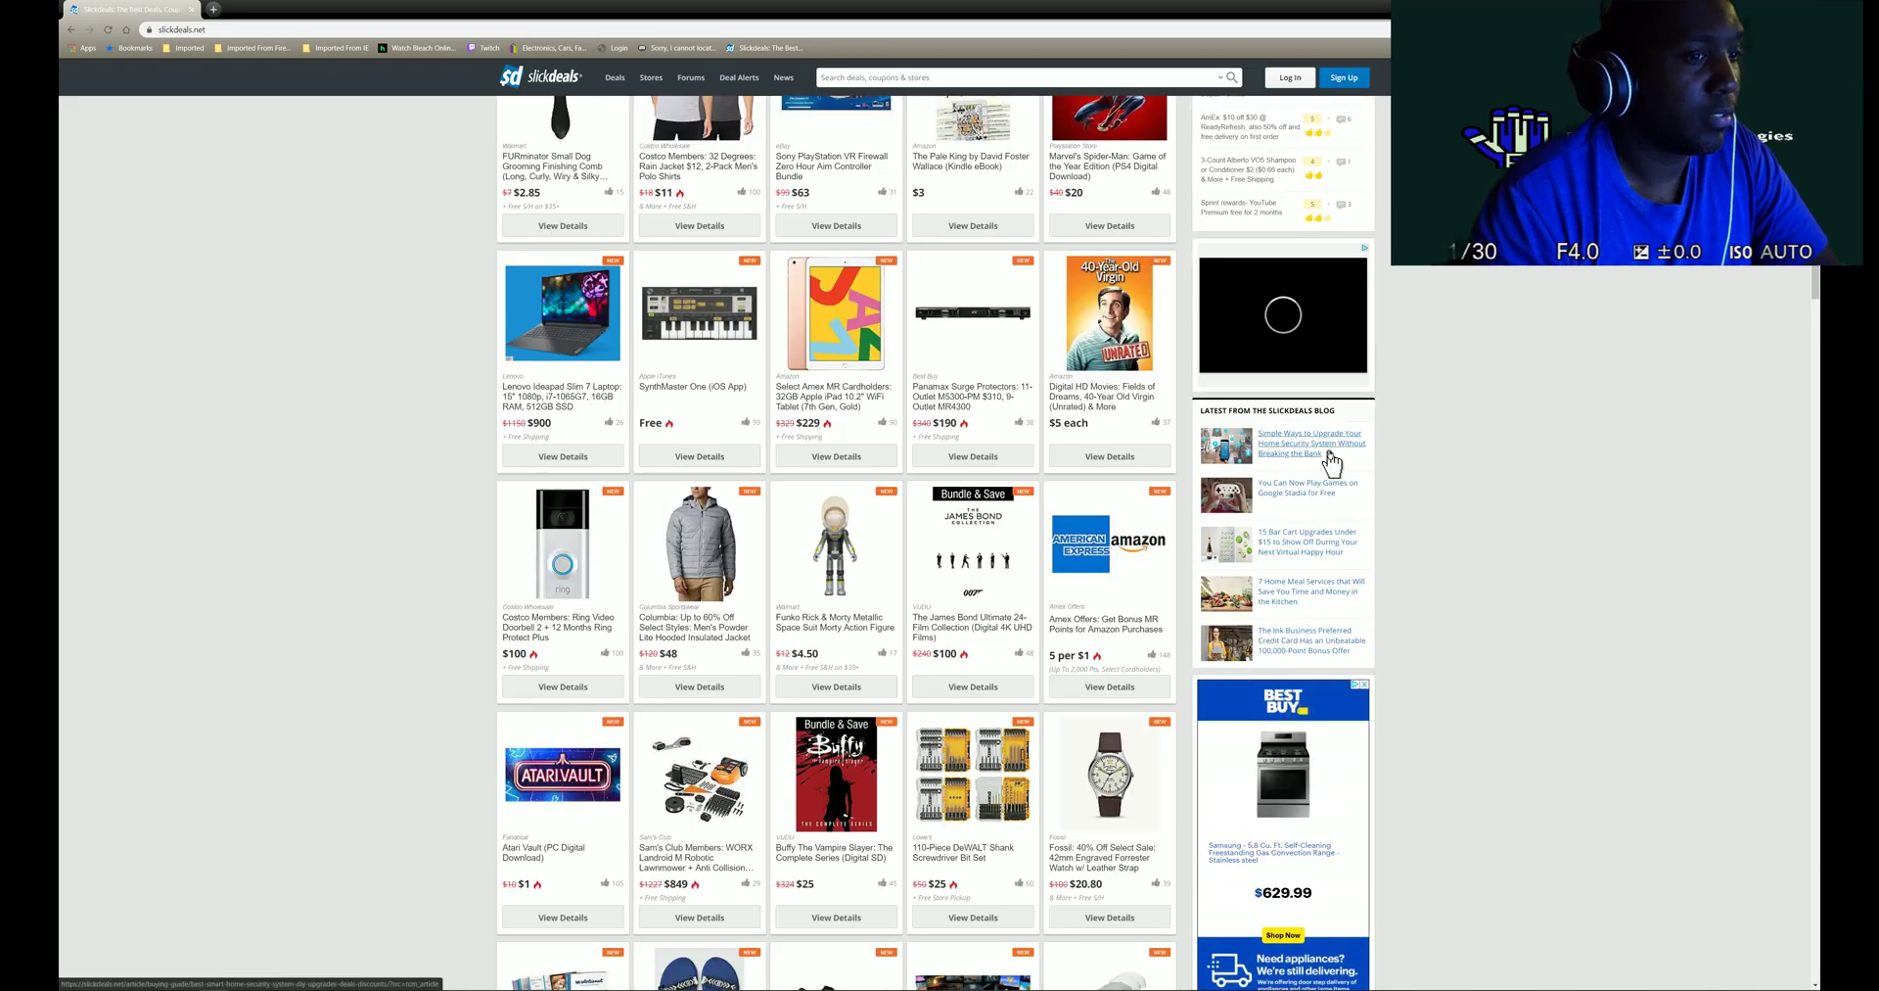
{"action": "scroll", "coordinate": [1334, 463], "scroll_direction": "down", "scroll_amount": 3}
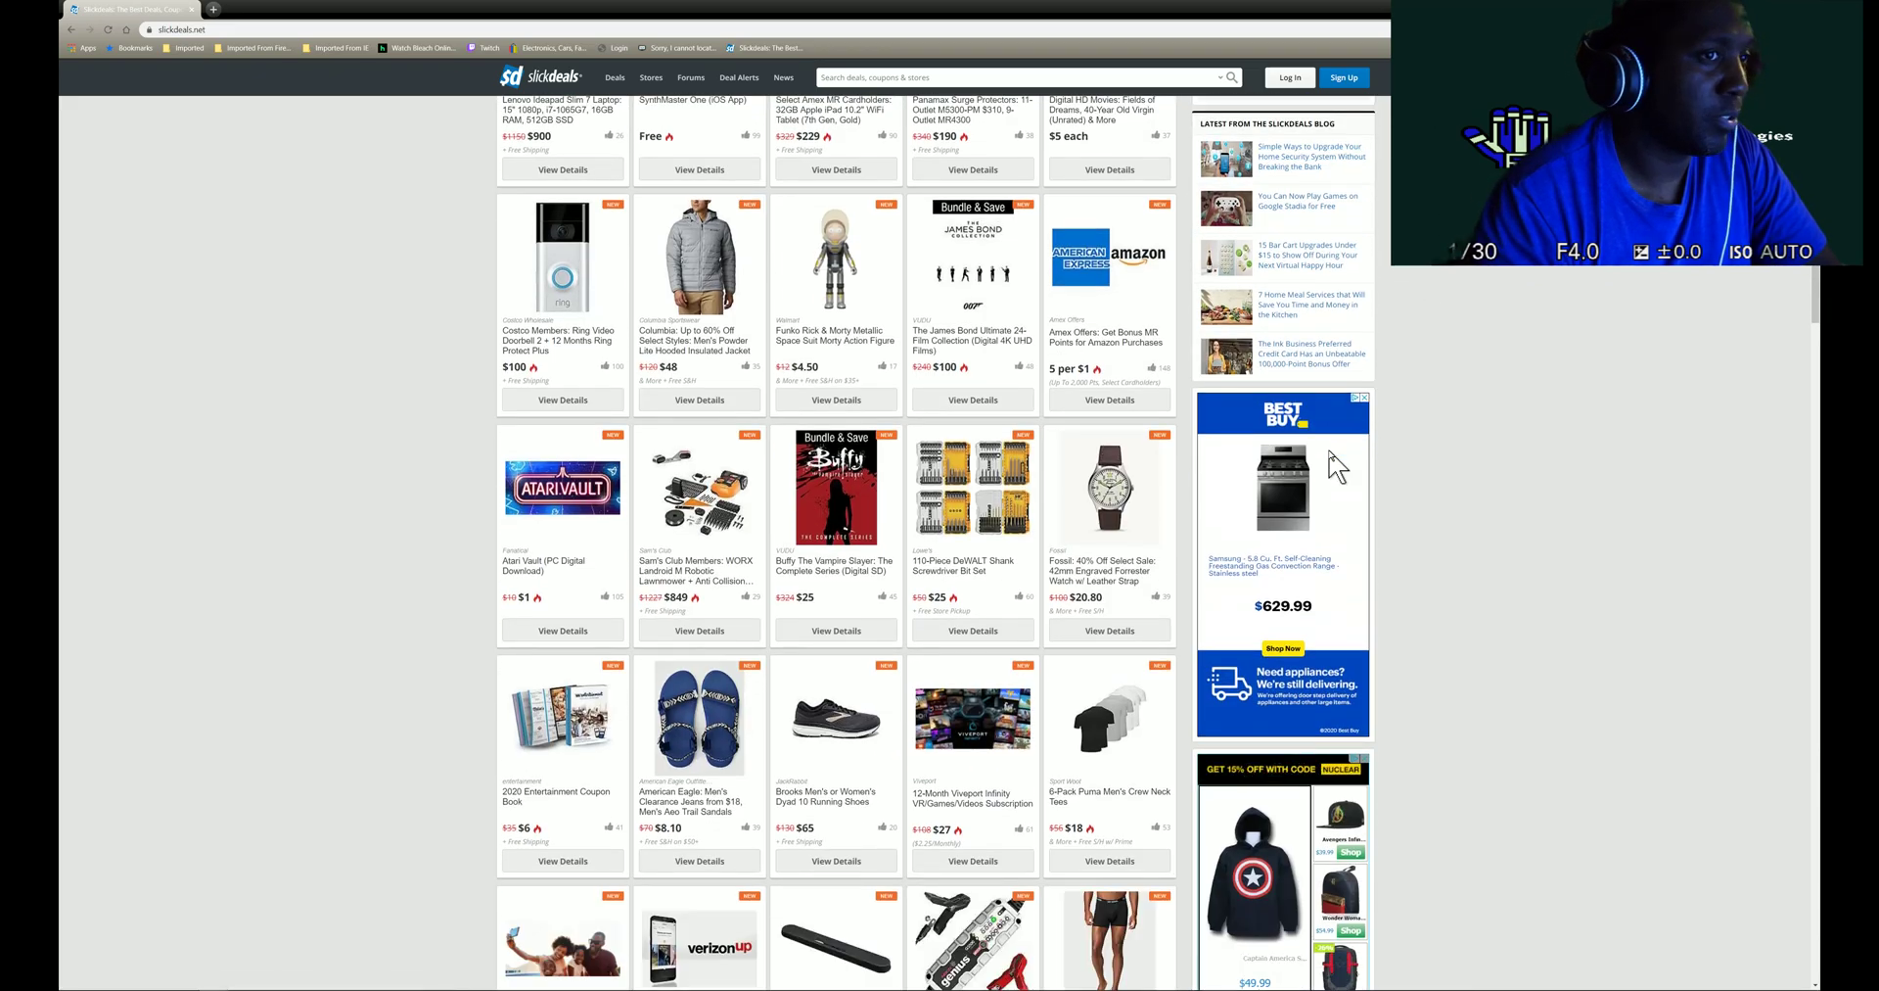
- Open the $629.99 Samsung 5.8 cu. ft. gas range on Best Buy in a new tab, then return to Slickdeals
{"action": "left_click", "coordinate": [1303, 471]}
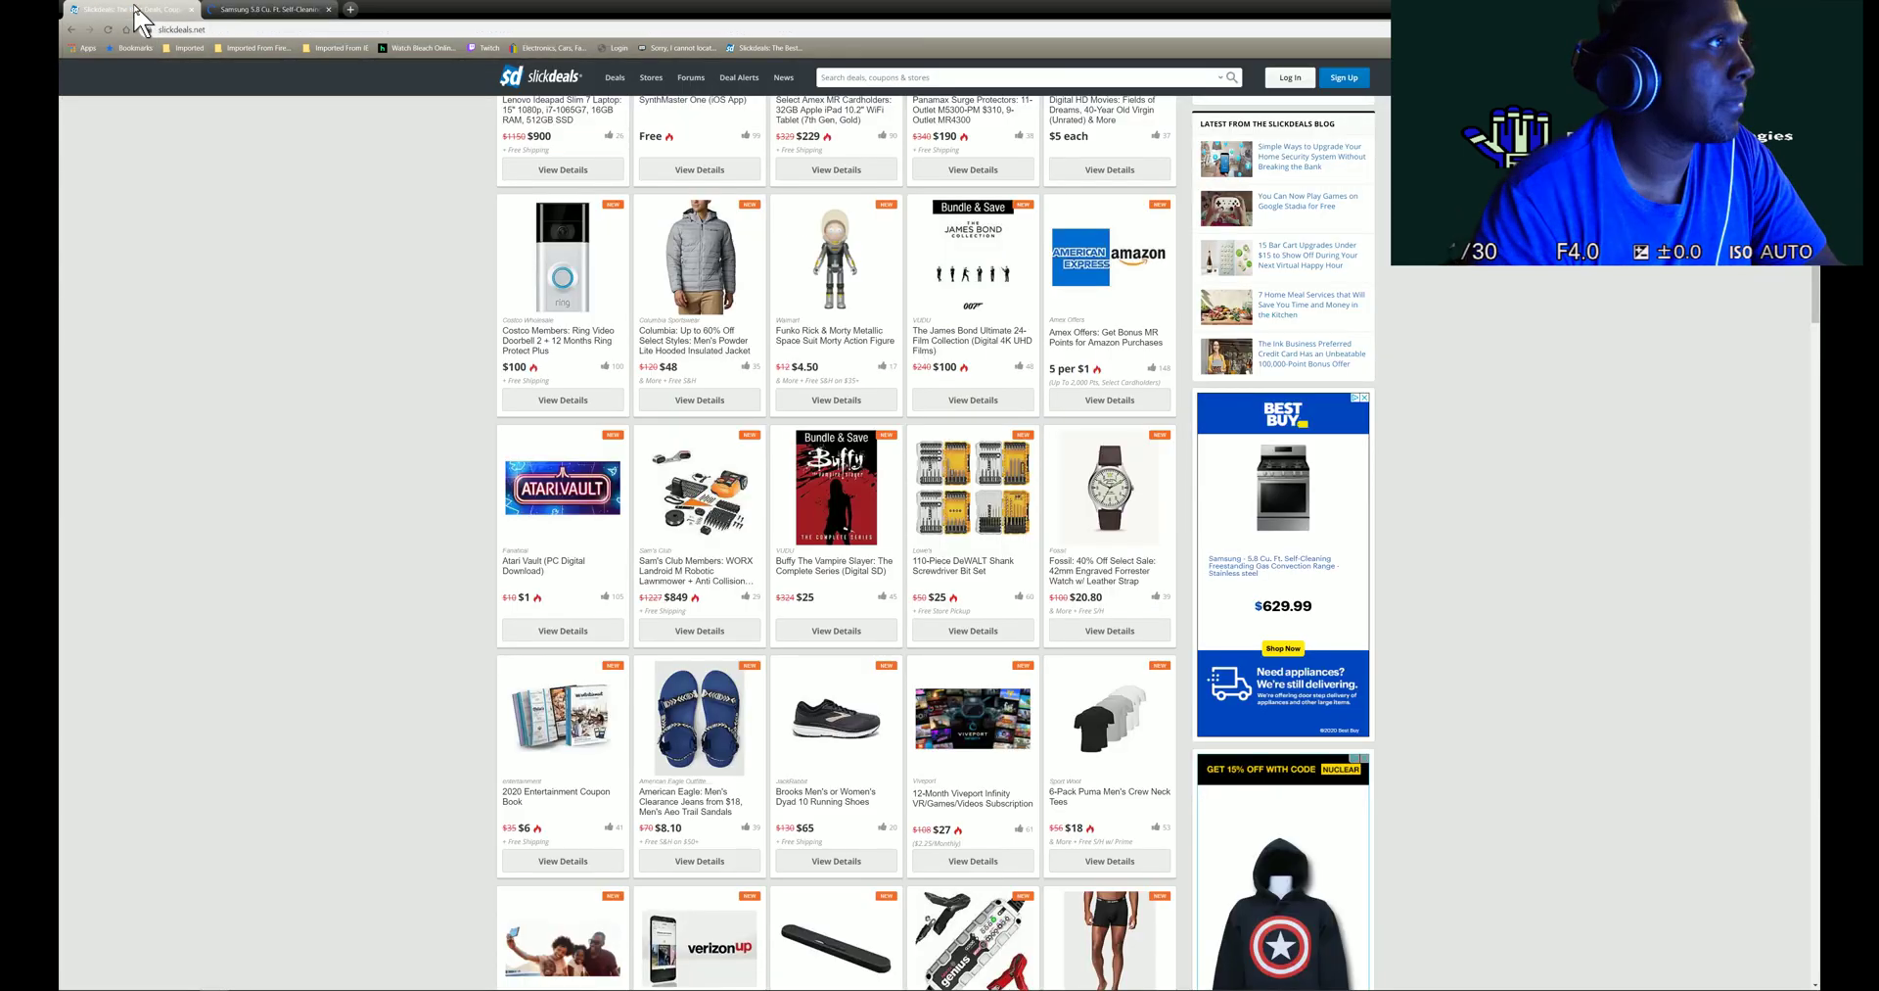
{"action": "left_click", "coordinate": [137, 14]}
{"action": "left_click", "coordinate": [196, 31]}
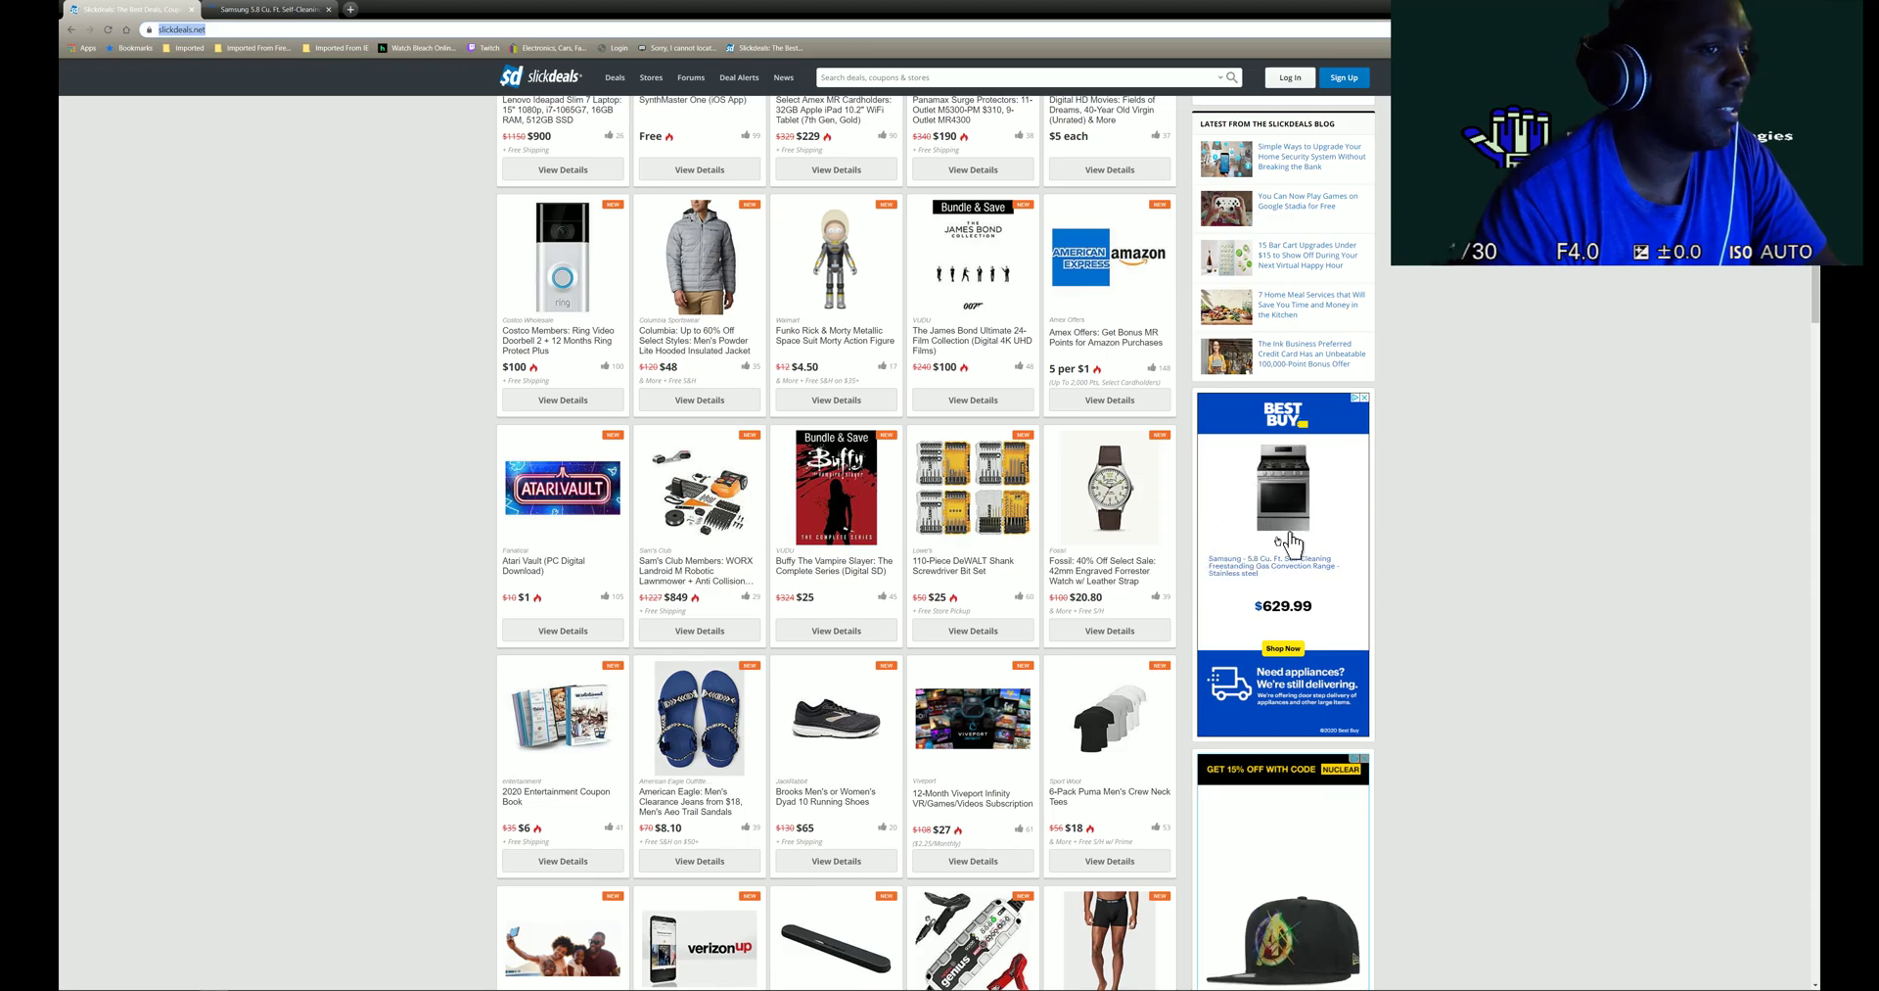
{"action": "left_click", "coordinate": [272, 9]}
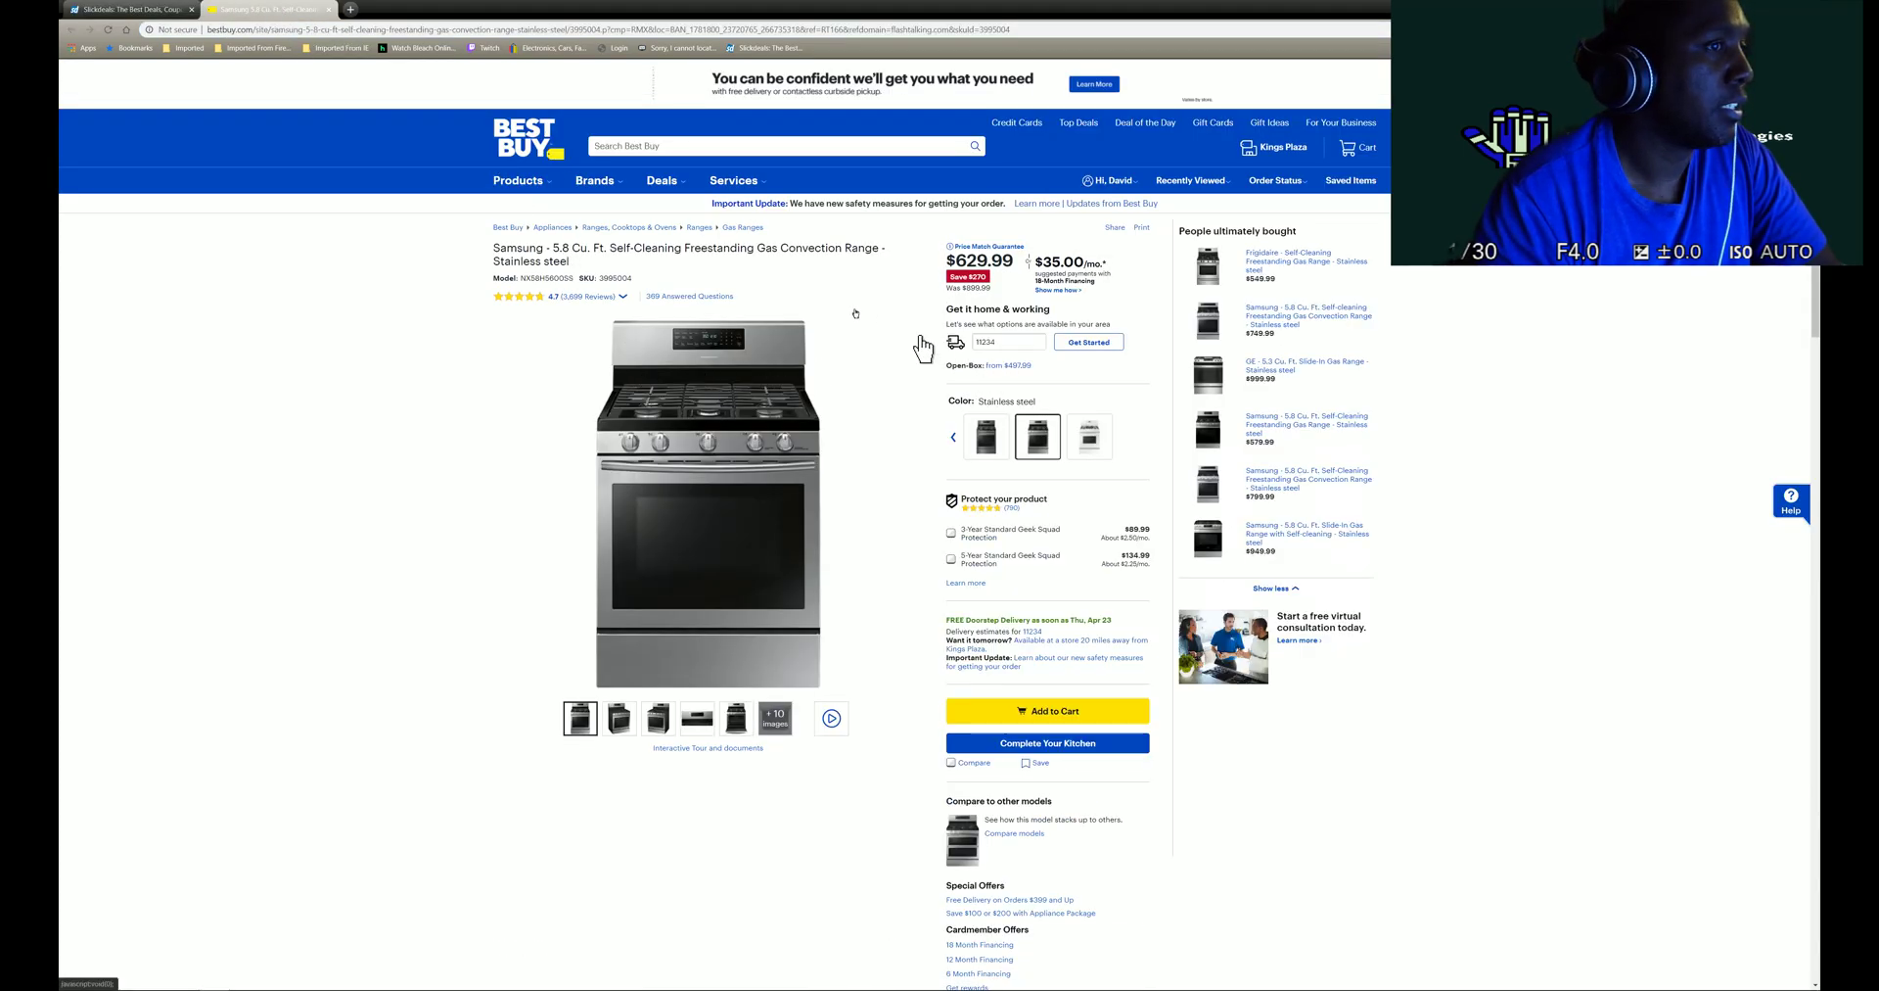
{"action": "left_click", "coordinate": [132, 10]}
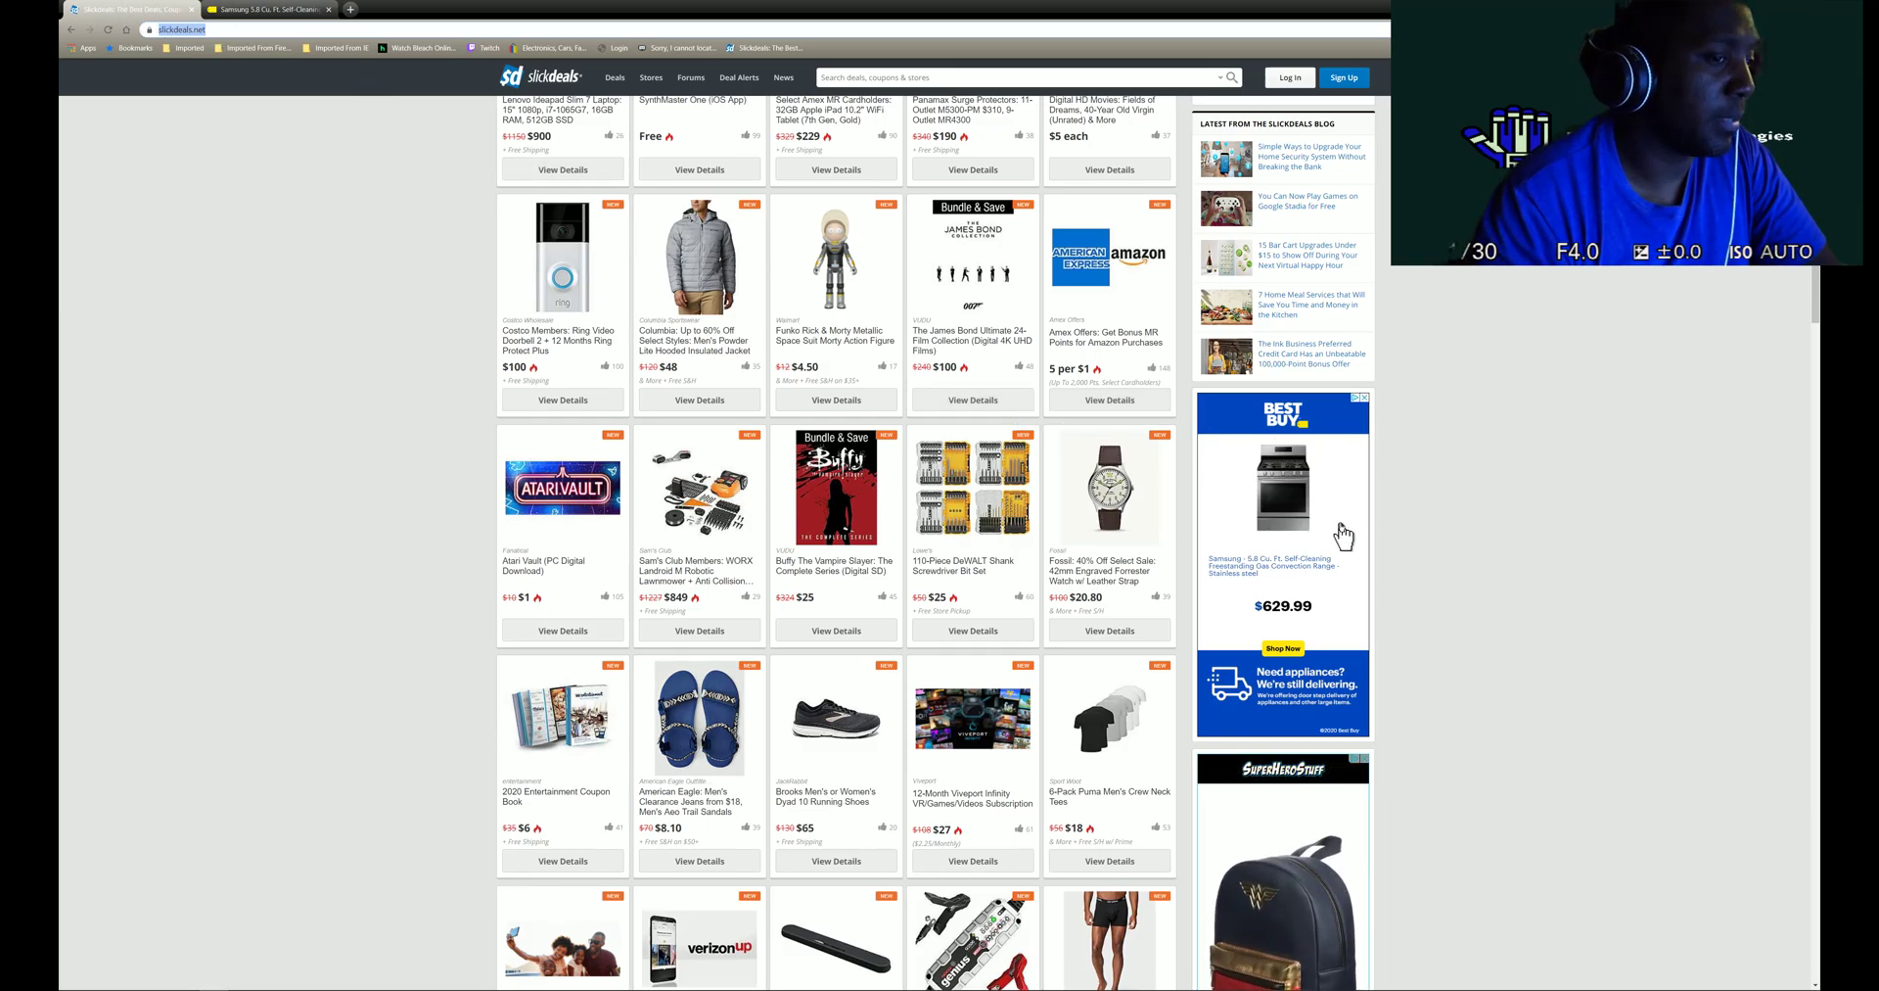
- Stop seeing the Best Buy sidebar ad and briefly revisit the Best Buy product tab
{"action": "left_click", "coordinate": [1365, 399]}
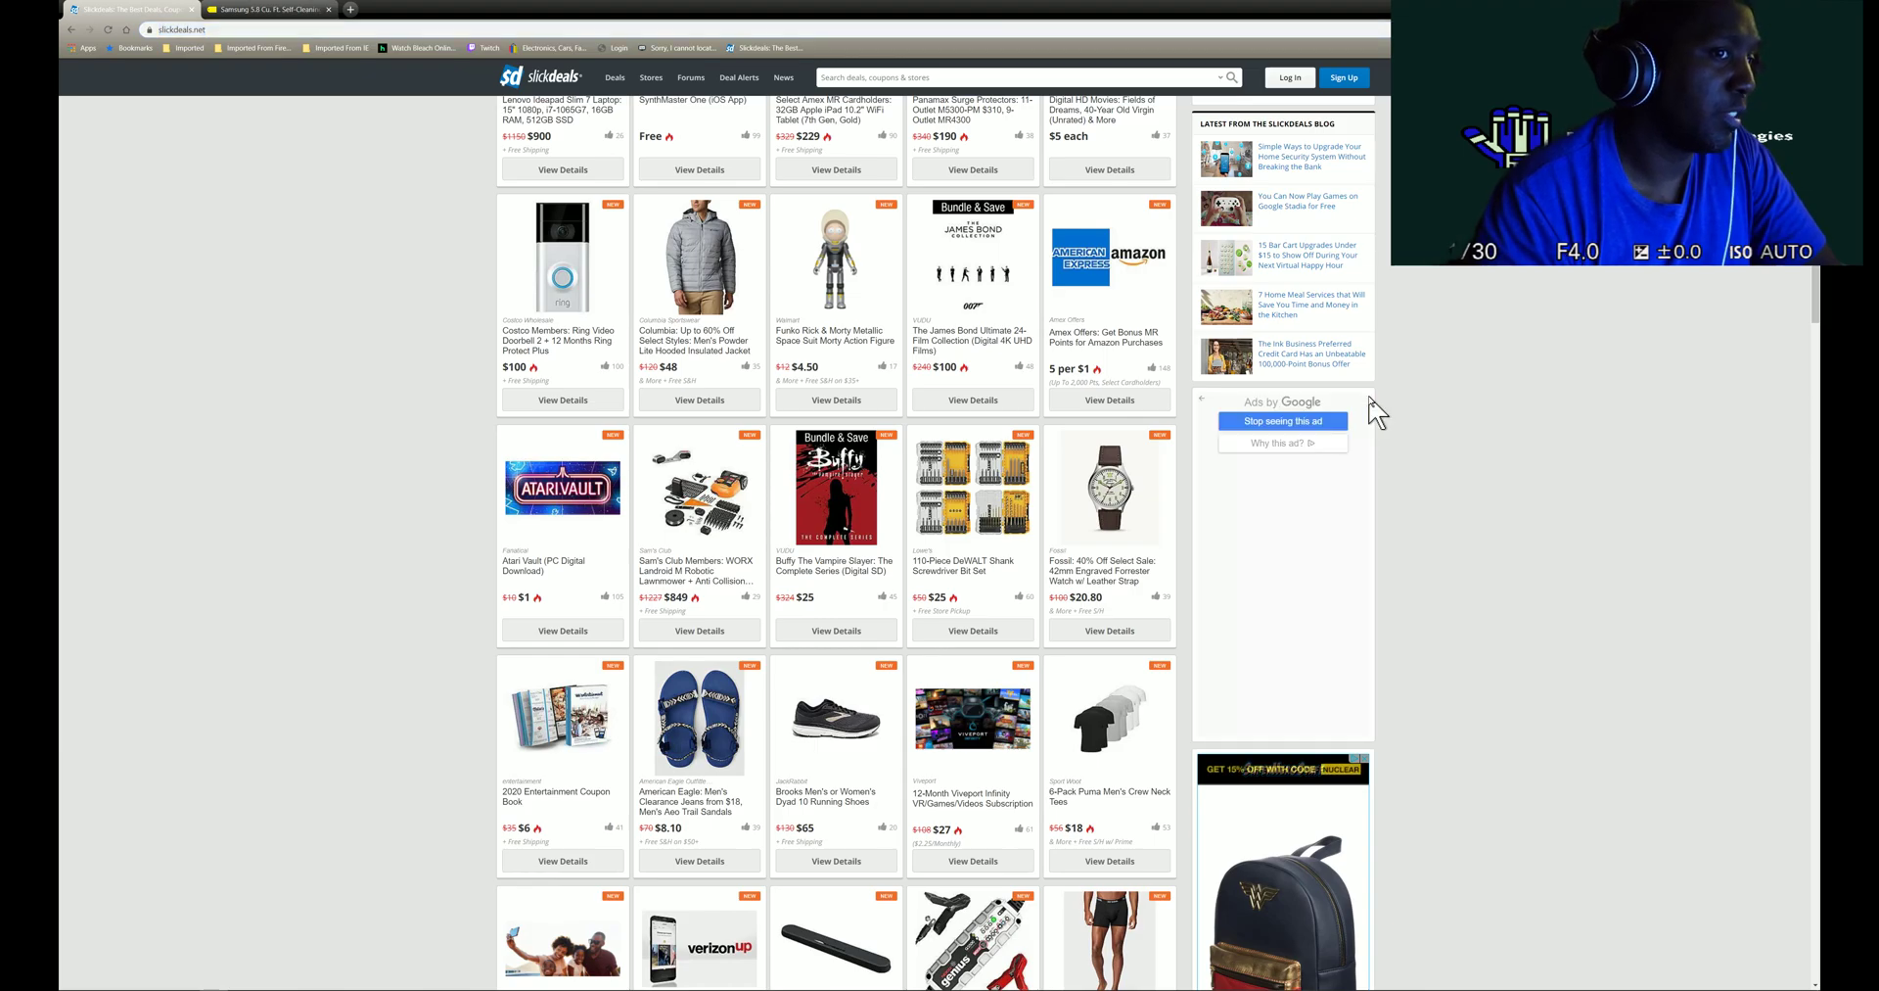
{"action": "left_click", "coordinate": [1333, 421]}
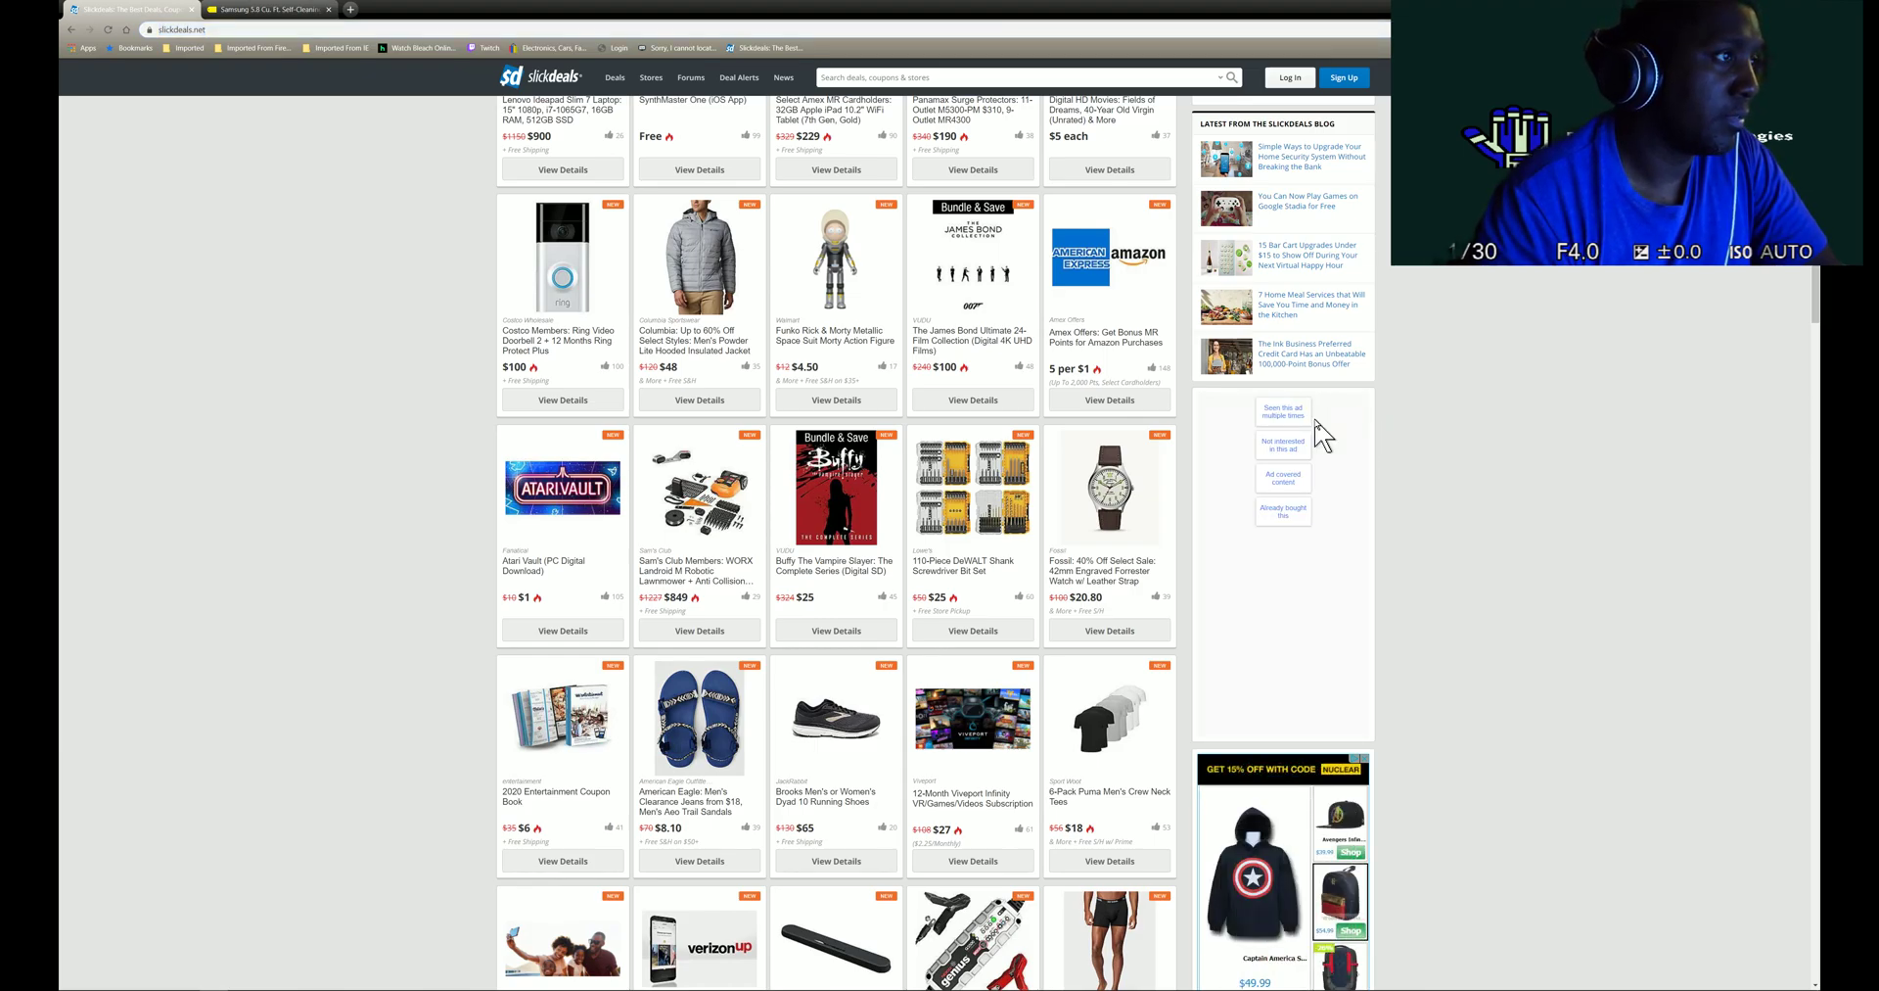
{"action": "scroll", "coordinate": [1316, 421], "scroll_direction": "up", "scroll_amount": 2}
{"action": "scroll", "coordinate": [1316, 432], "scroll_direction": "up", "scroll_amount": 6}
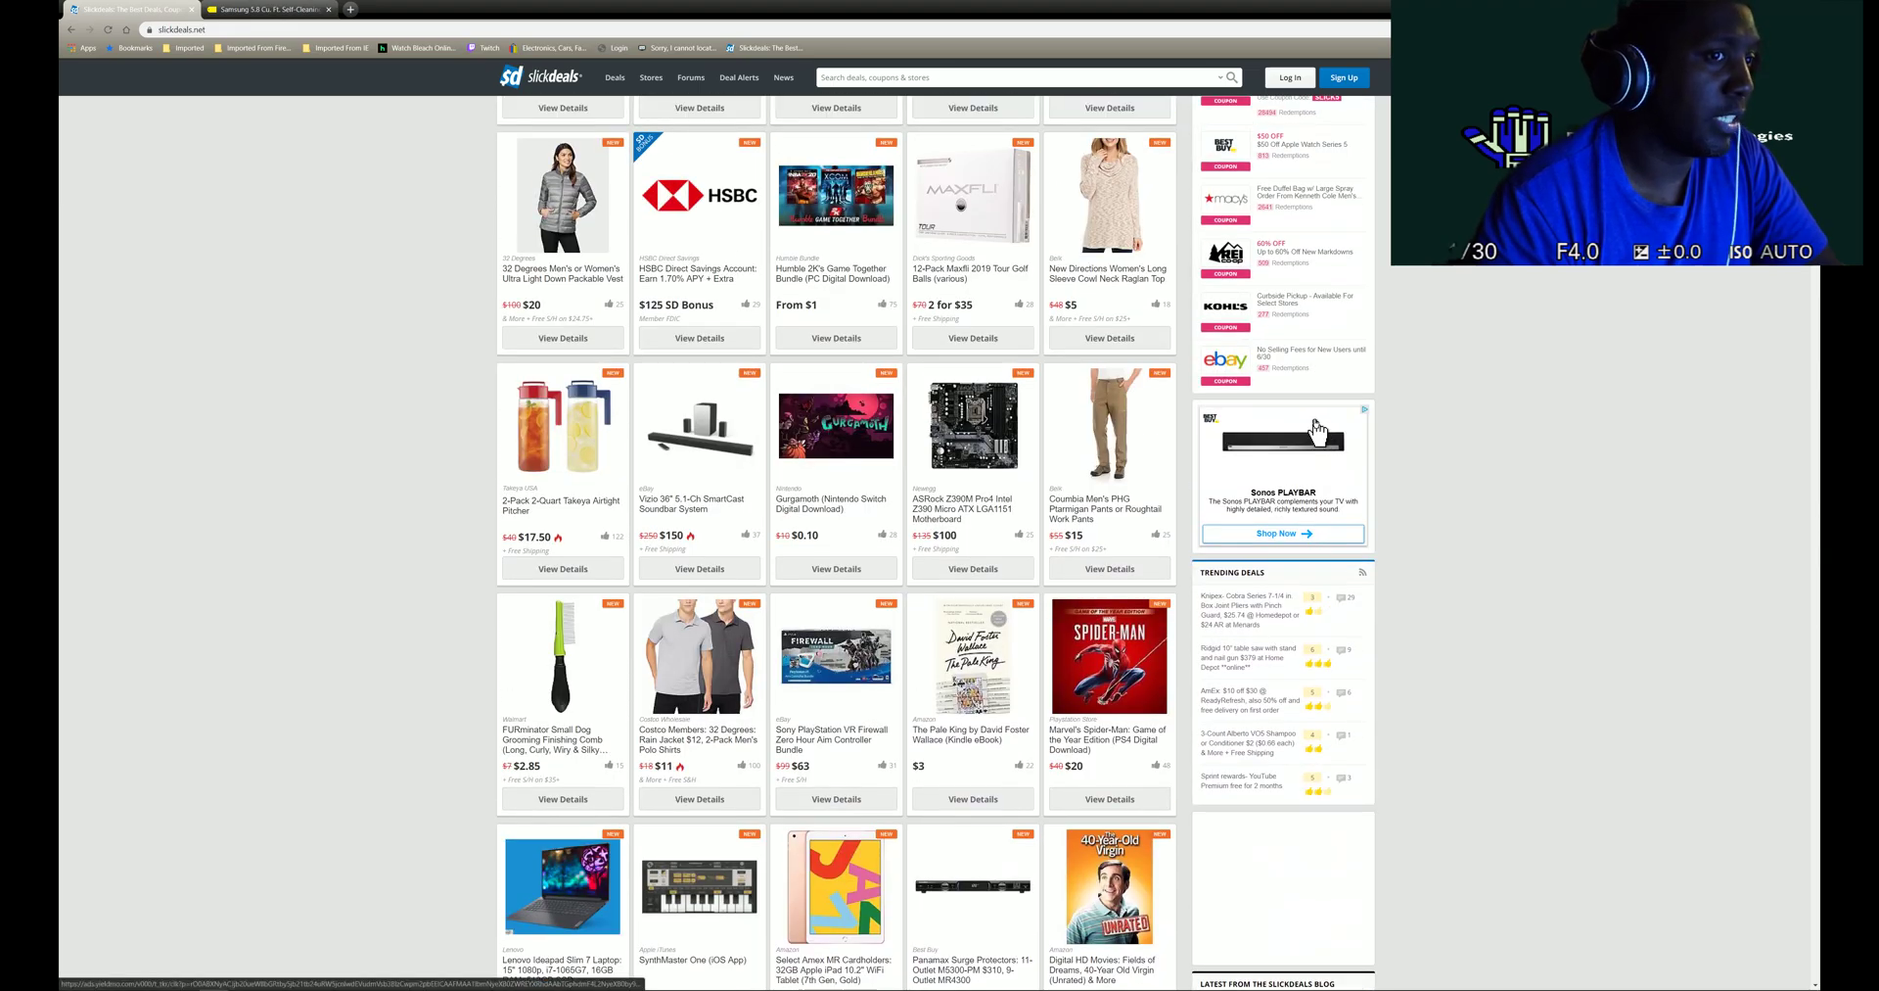
{"action": "left_click", "coordinate": [266, 9]}
{"action": "left_click", "coordinate": [127, 9]}
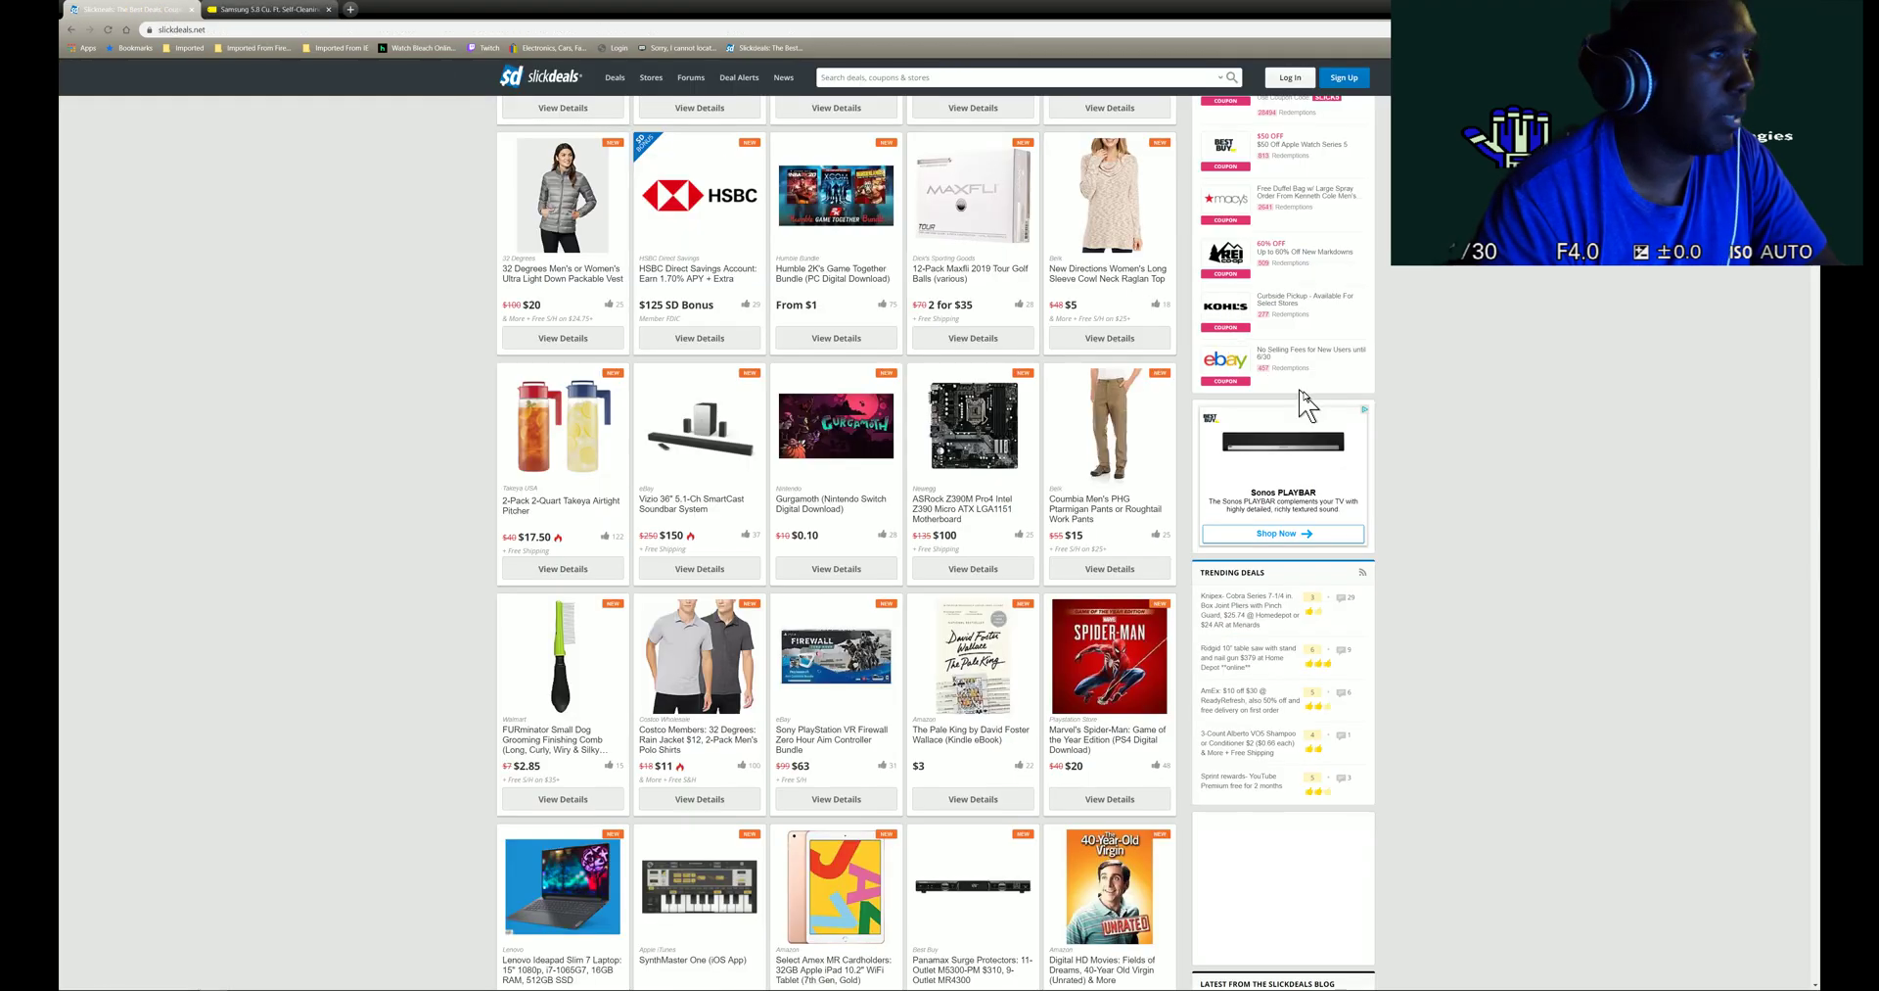
{"action": "scroll", "coordinate": [1306, 403], "scroll_direction": "up", "scroll_amount": 2}
{"action": "scroll", "coordinate": [1307, 402], "scroll_direction": "up", "scroll_amount": 4}
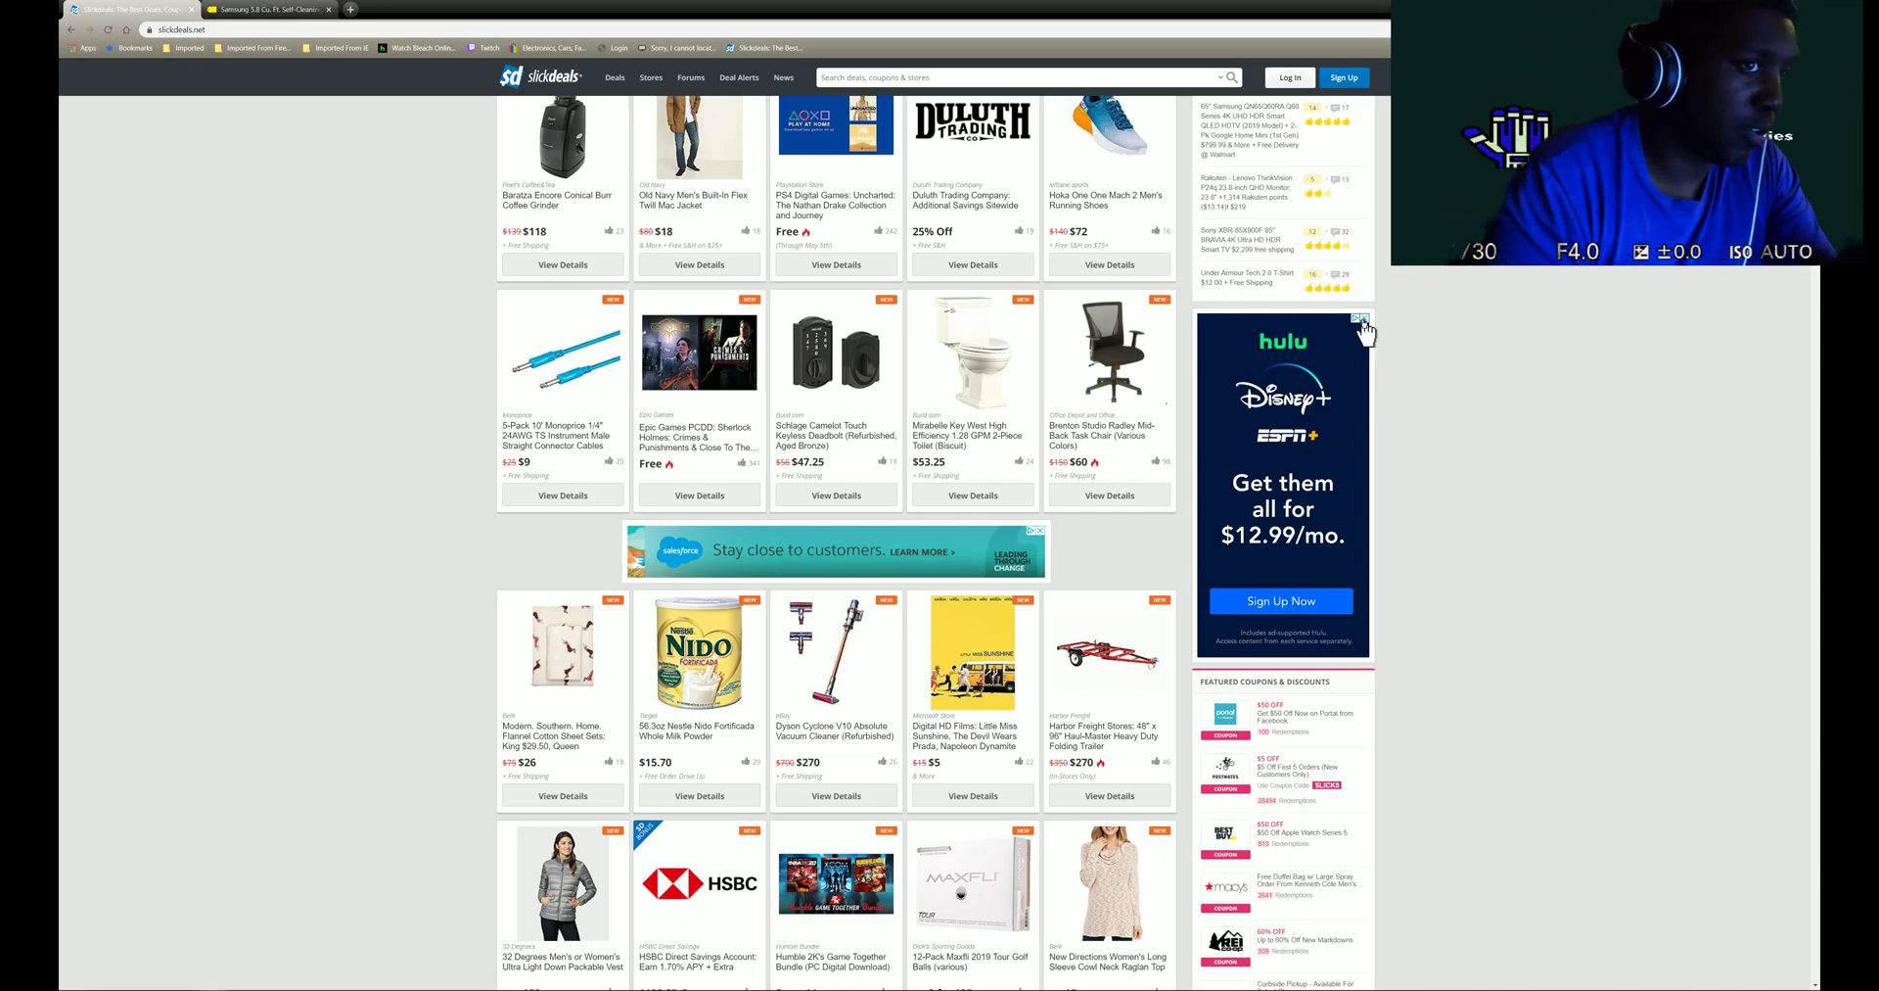
- Close the Hulu sidebar ad, scroll back to the top, and disconnect the Windscribe VPN
{"action": "left_click", "coordinate": [1364, 319]}
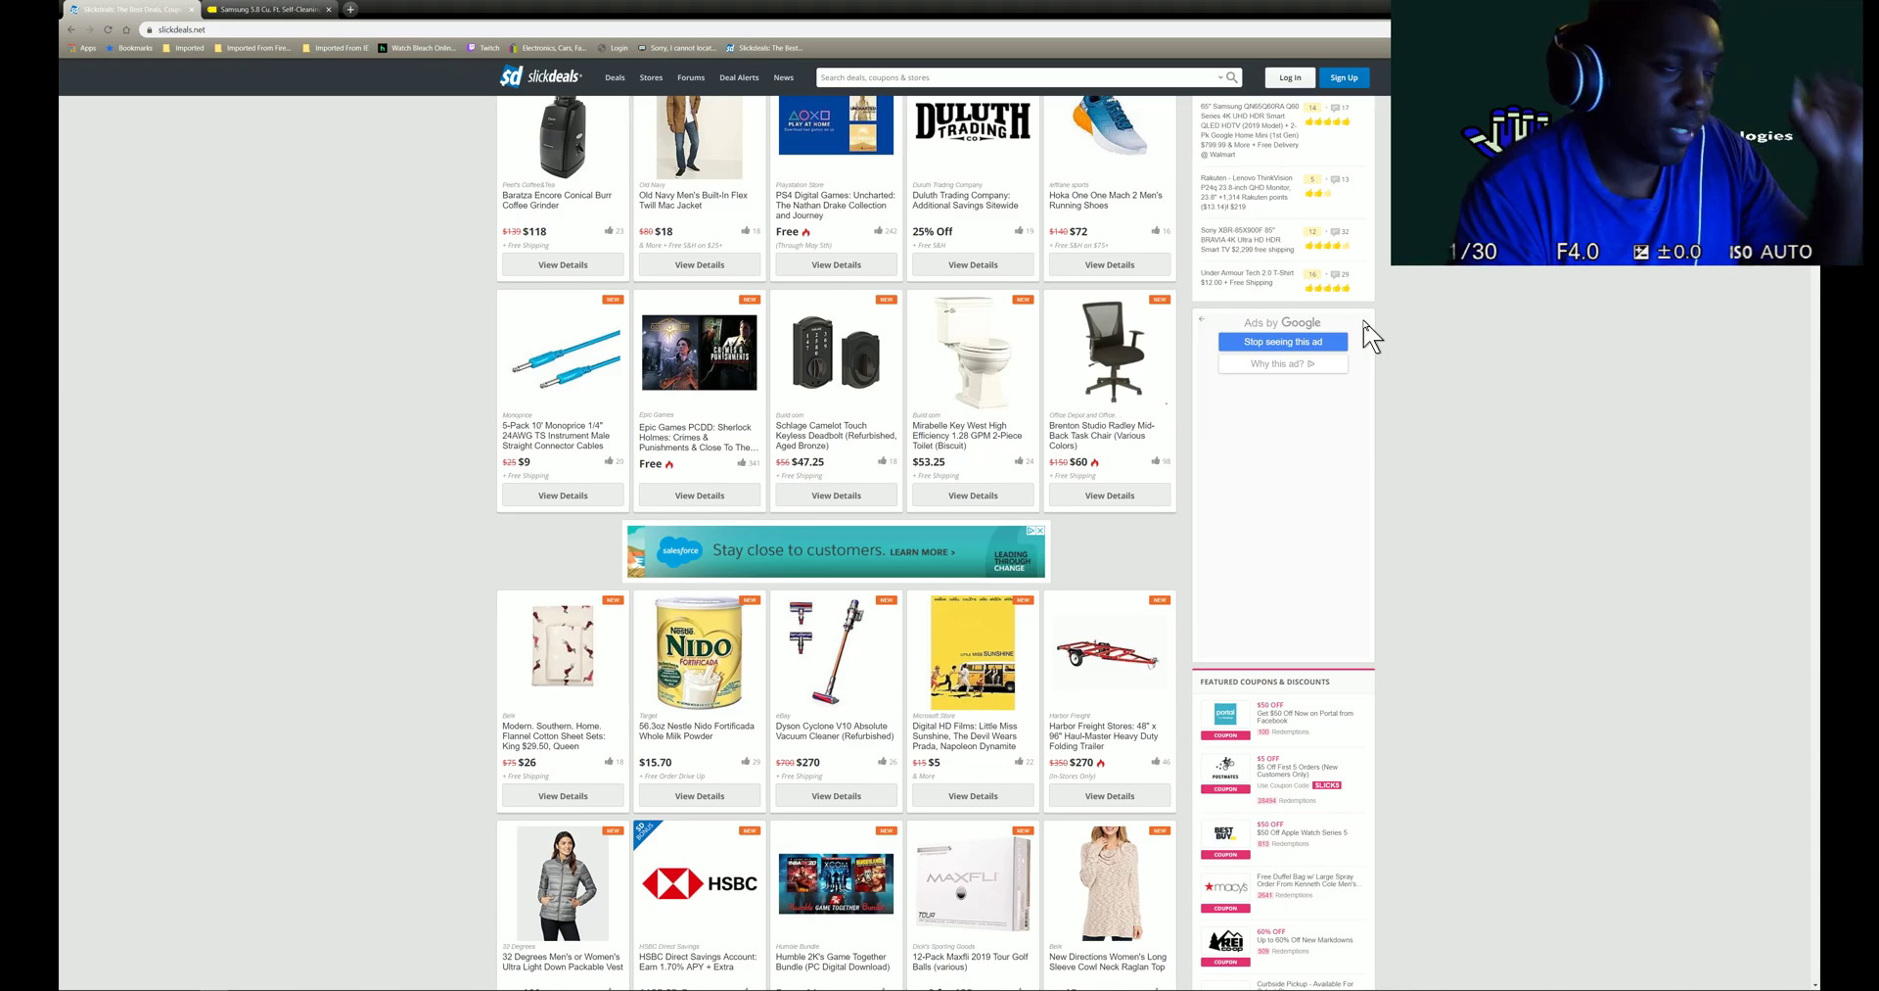
{"action": "scroll", "coordinate": [713, 397], "scroll_direction": "up", "scroll_amount": 2}
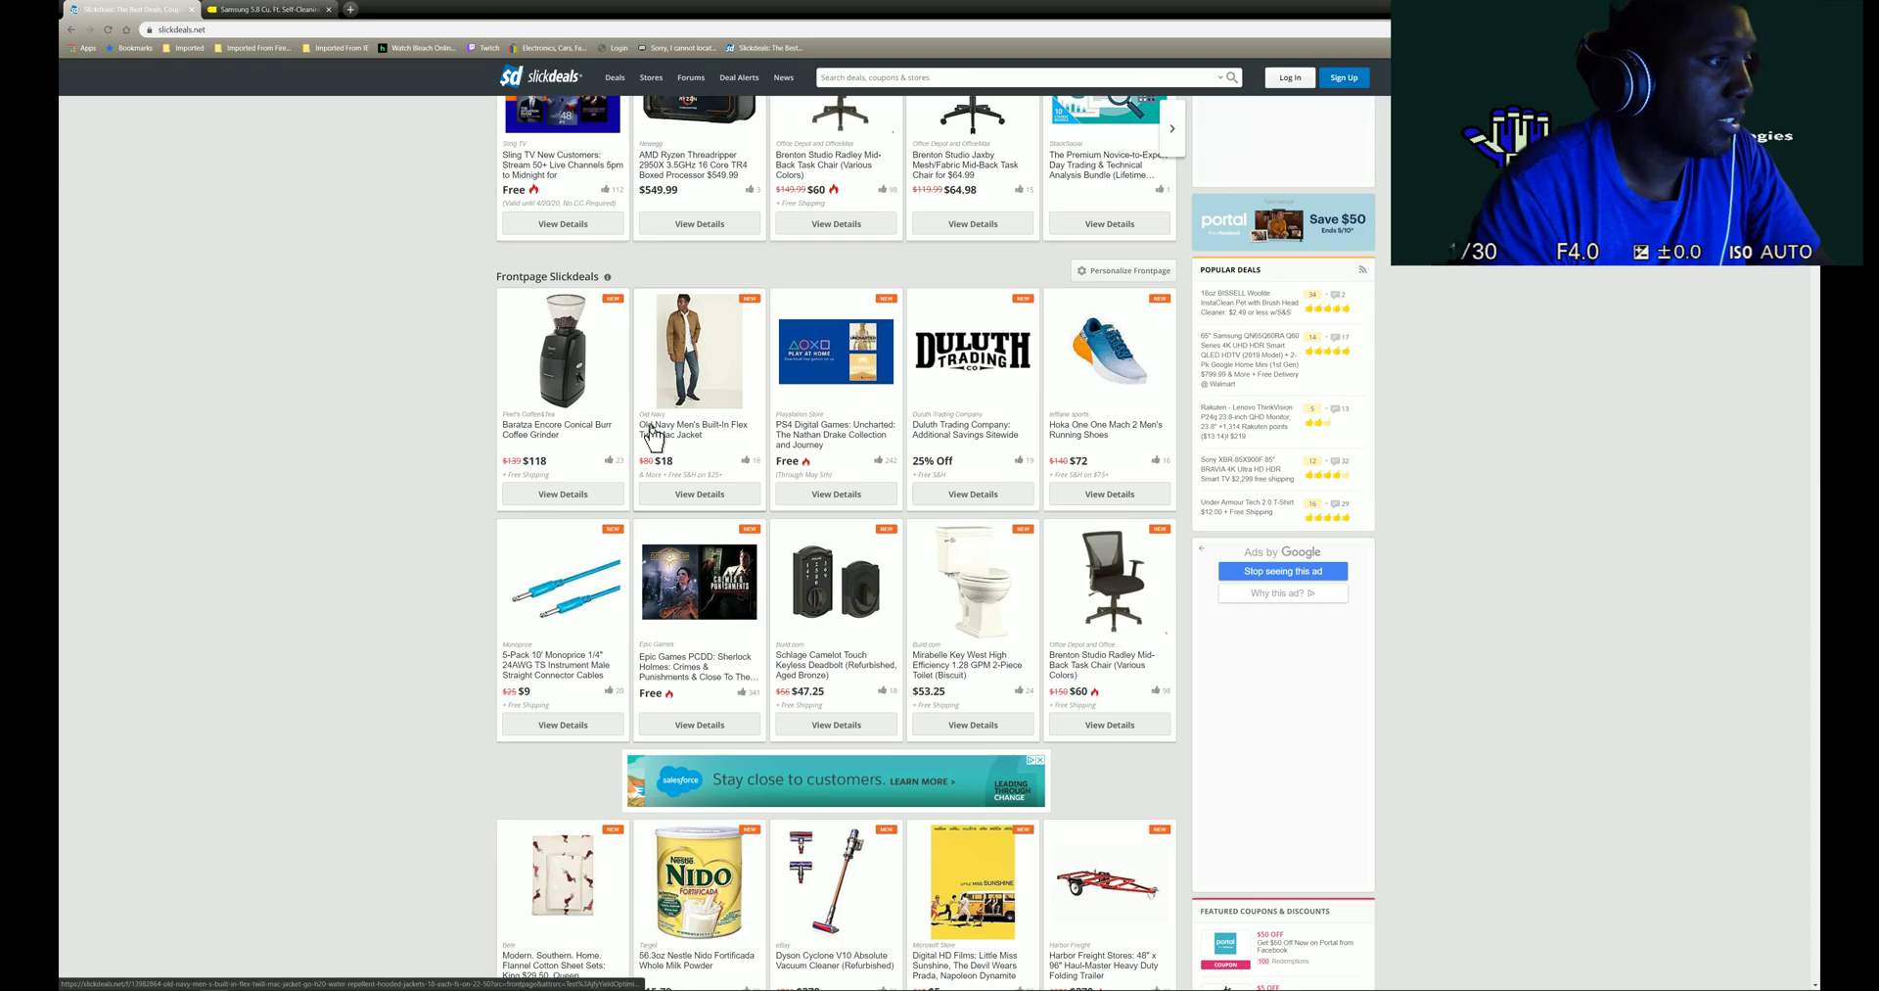
{"action": "scroll", "coordinate": [855, 413], "scroll_direction": "up", "scroll_amount": 3}
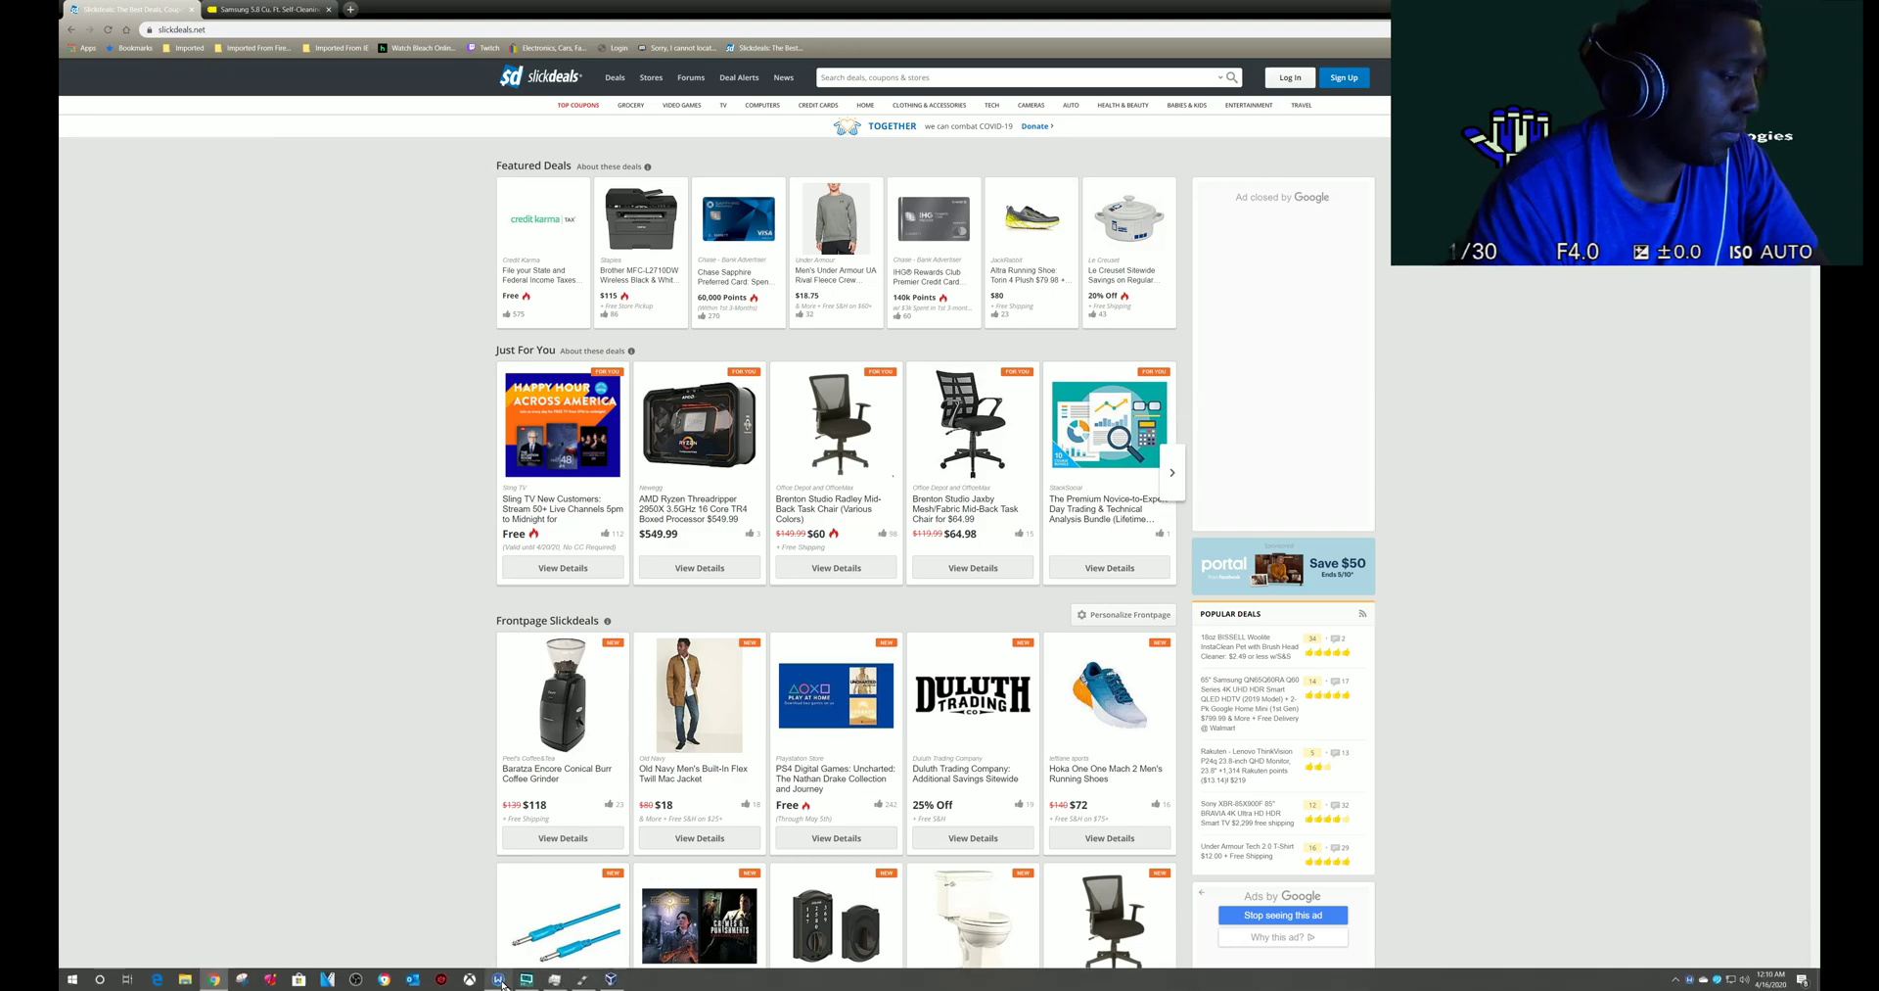
{"action": "left_click", "coordinate": [555, 979]}
{"action": "left_click", "coordinate": [812, 231]}
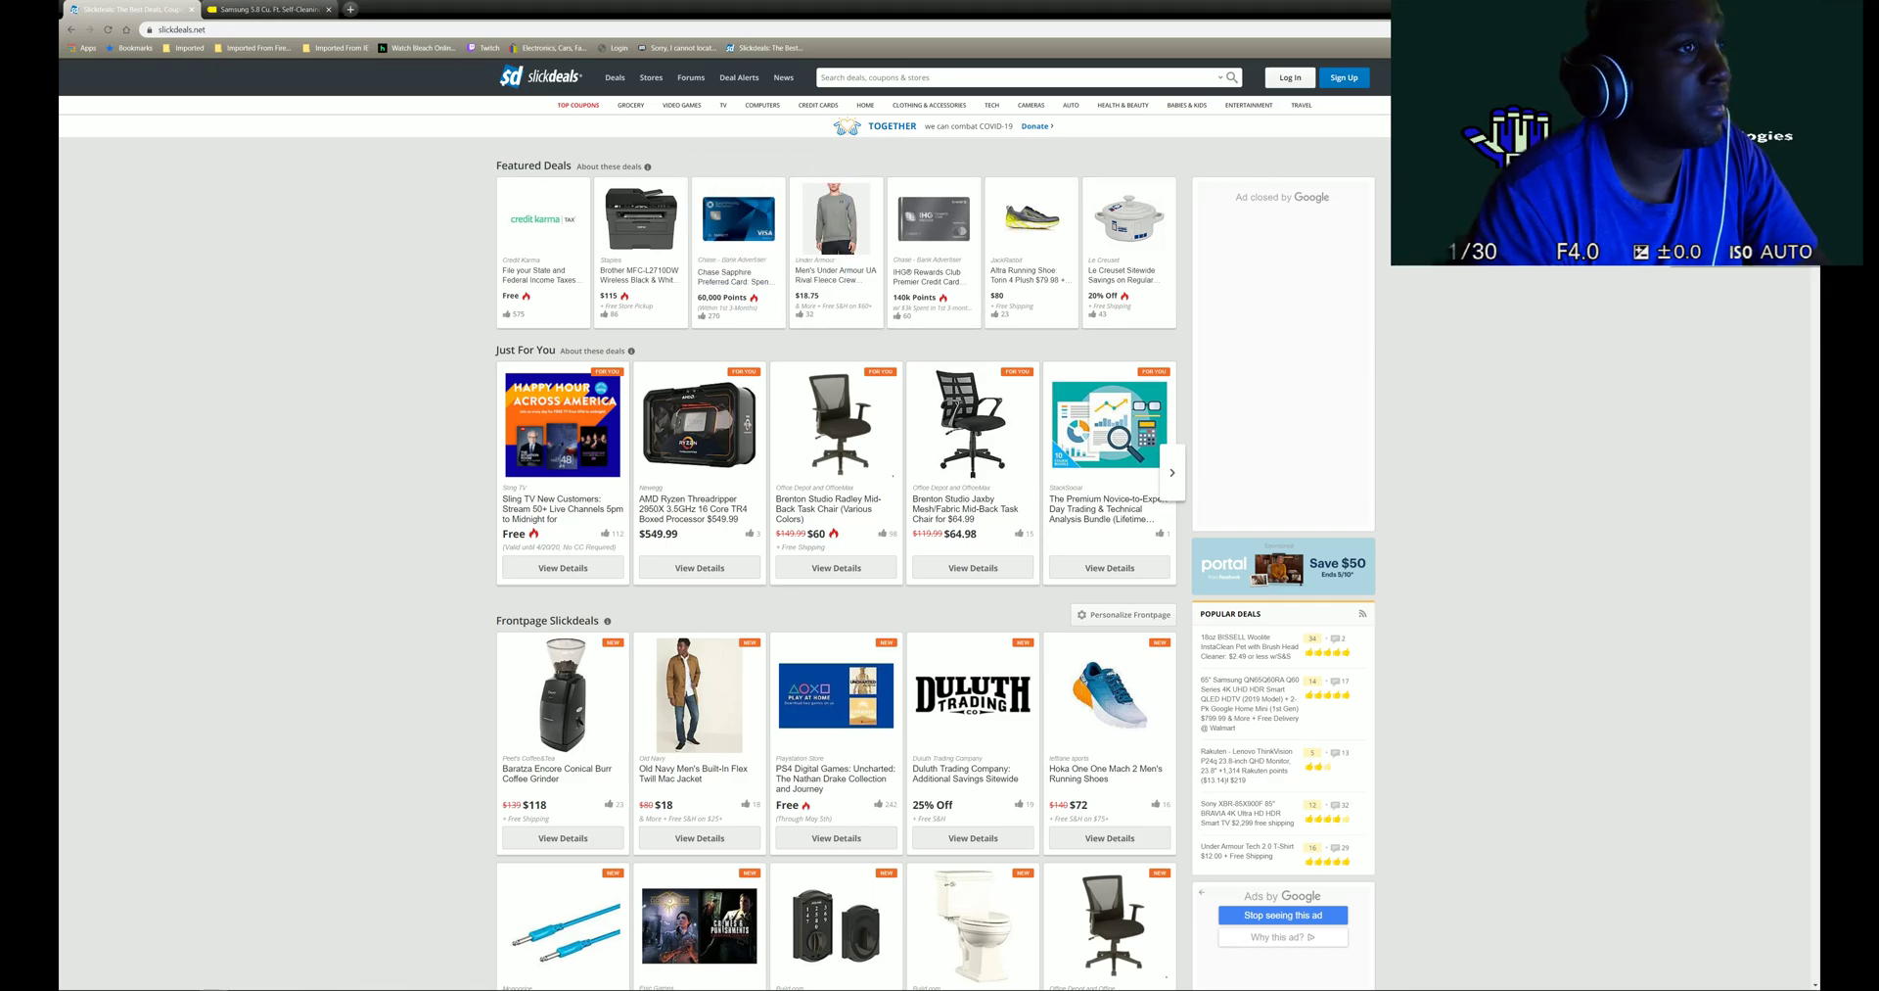
- Open an Incognito window, place the Windscribe panel (Dallas - Ranch) beside it, and restore the broadcasting app
{"action": "key", "text": "ctrl+shift+n"}
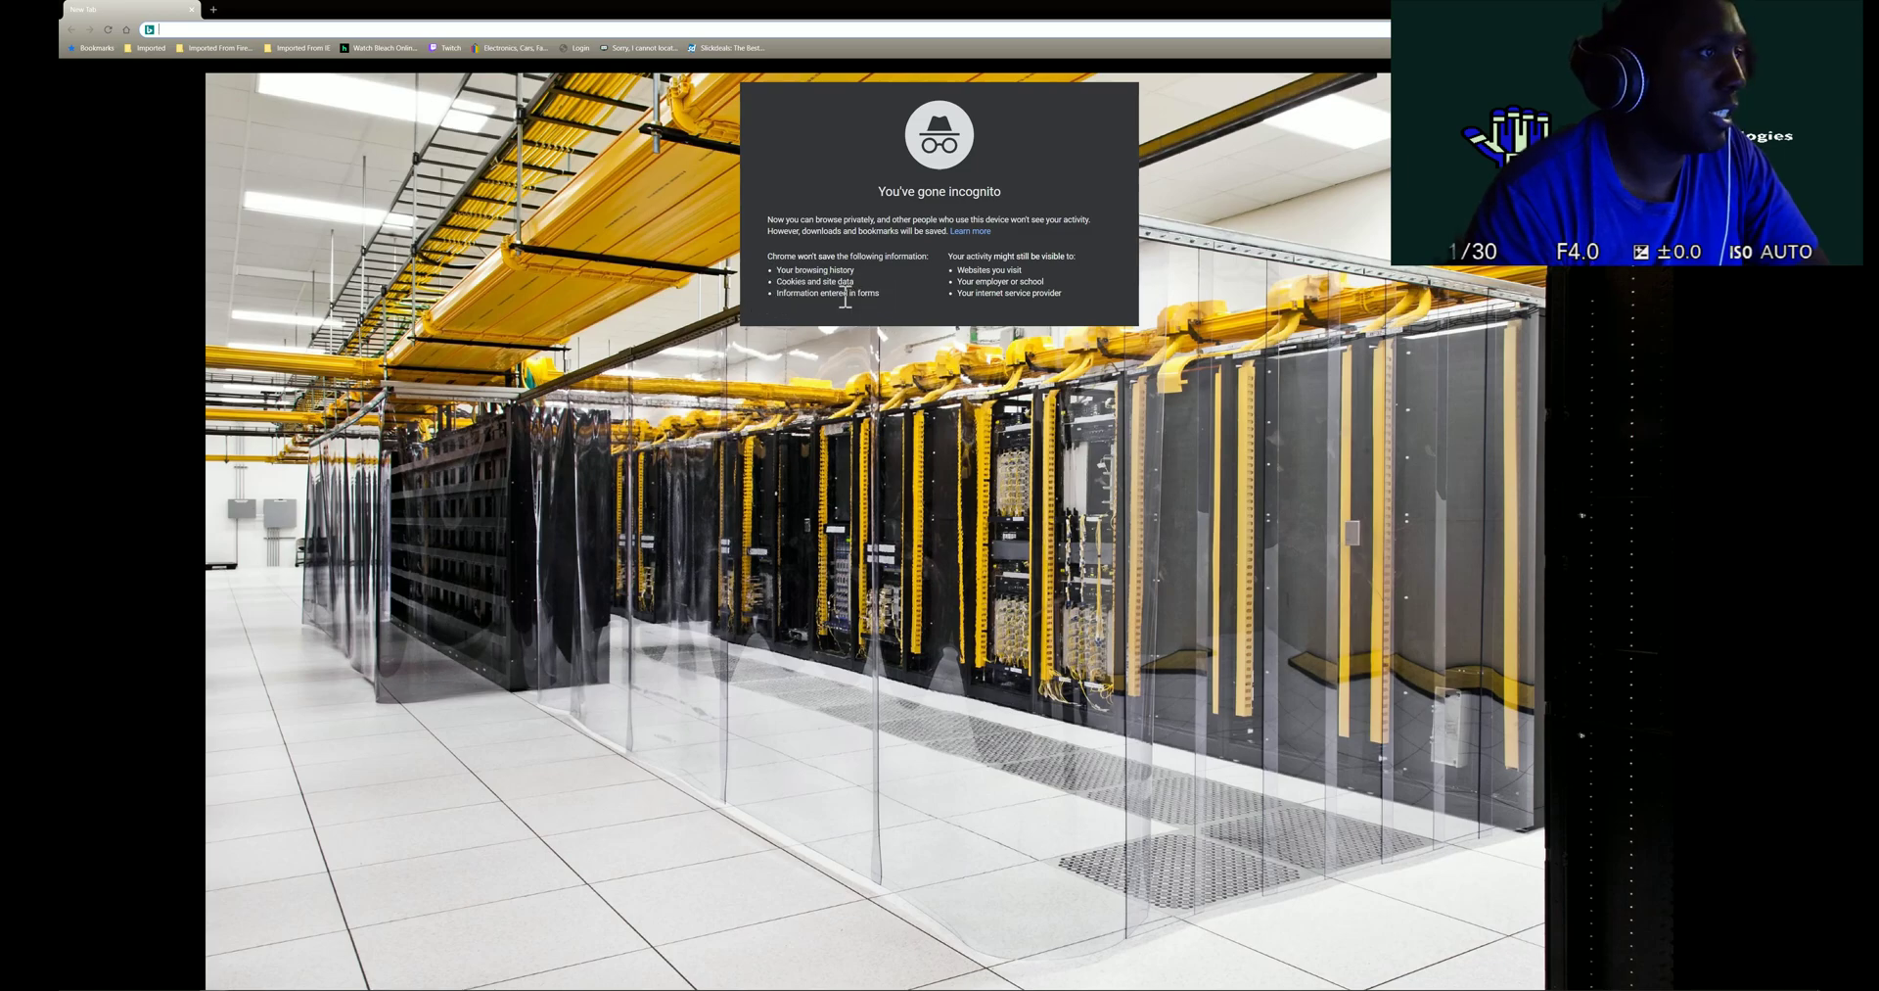
{"action": "mouse_move", "coordinate": [722, 974]}
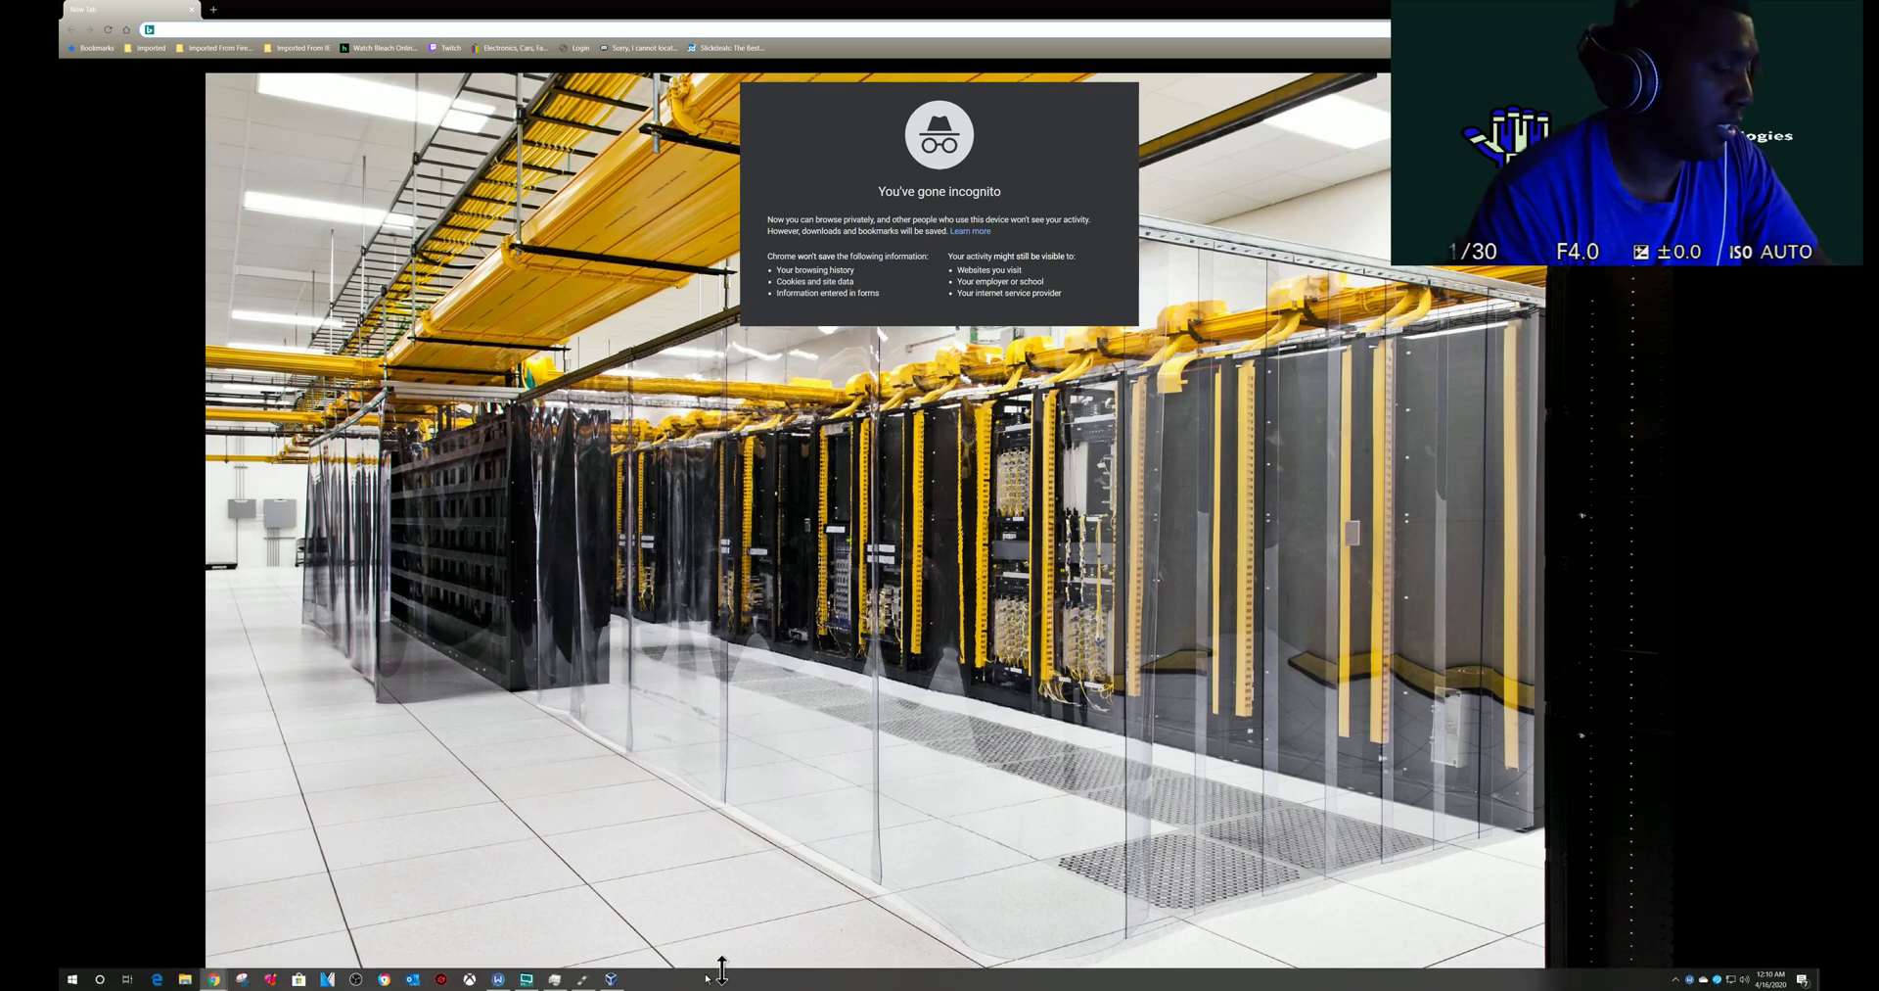
{"action": "left_click", "coordinate": [505, 980]}
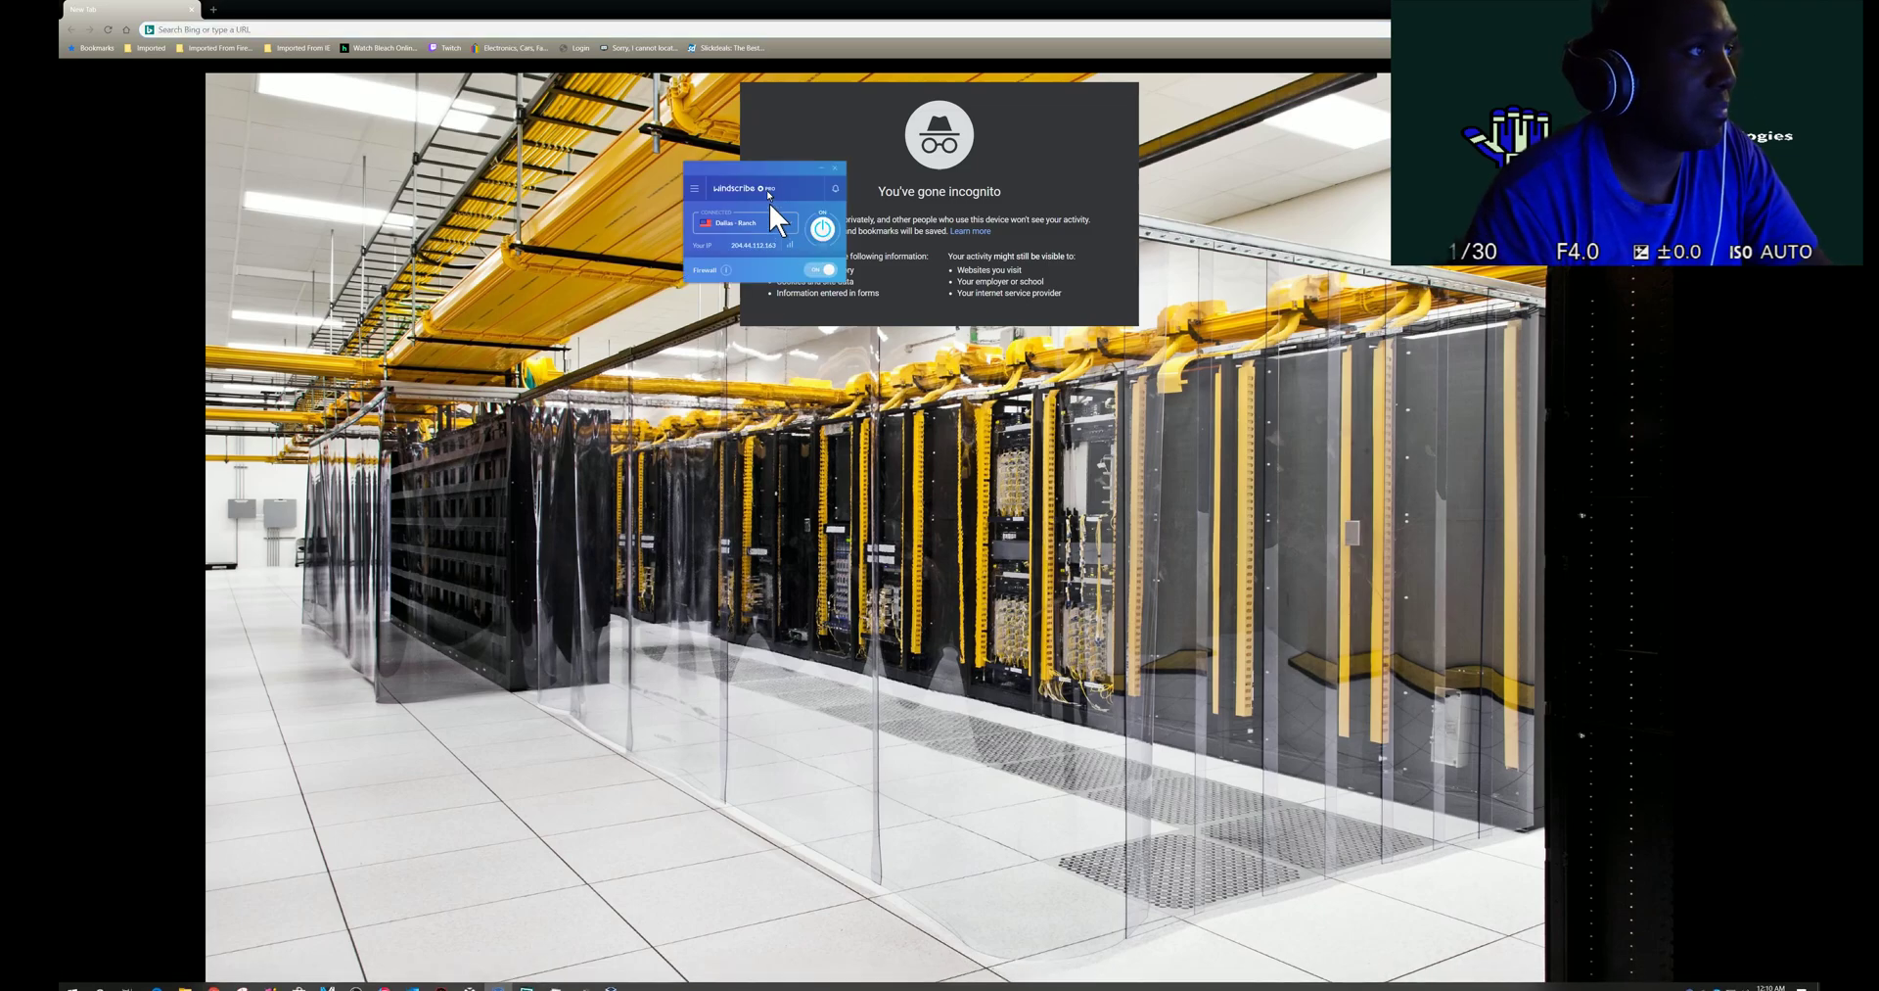
{"action": "left_click_drag", "start_coordinate": [762, 169], "coordinate": [636, 200]}
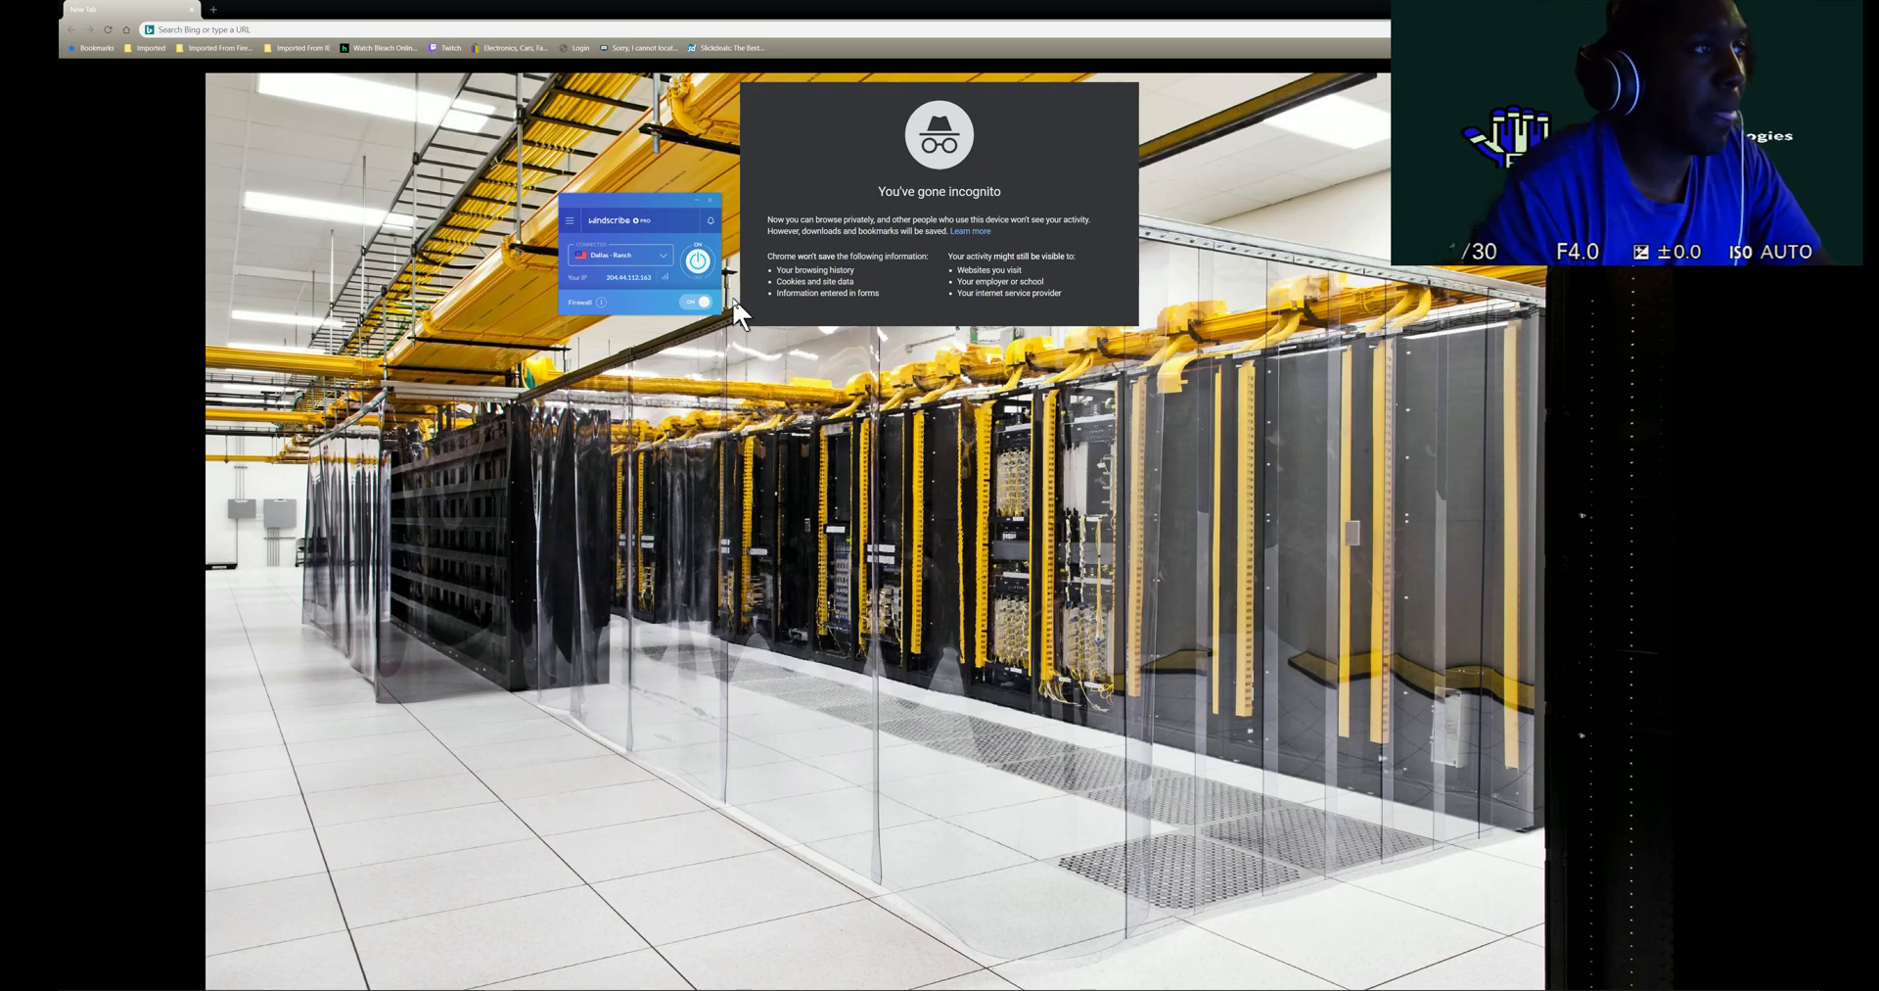
{"action": "mouse_move", "coordinate": [666, 984]}
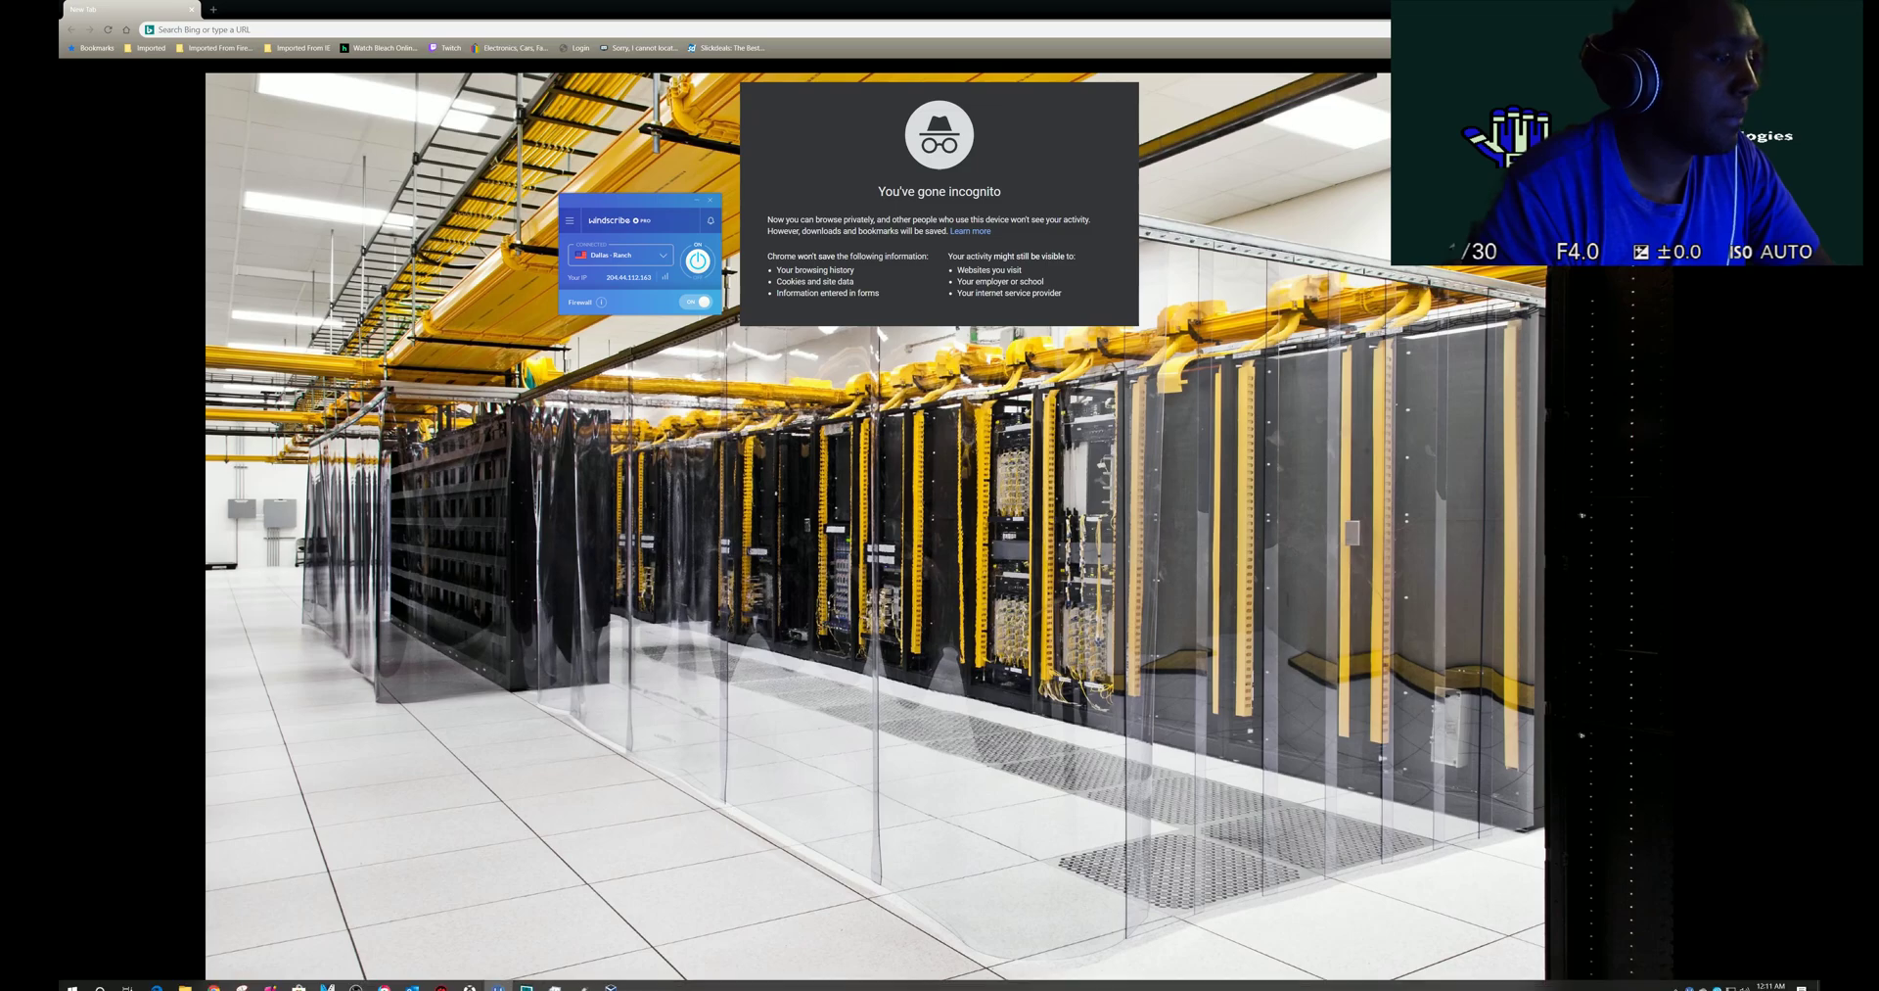
{"action": "left_click", "coordinate": [527, 979]}
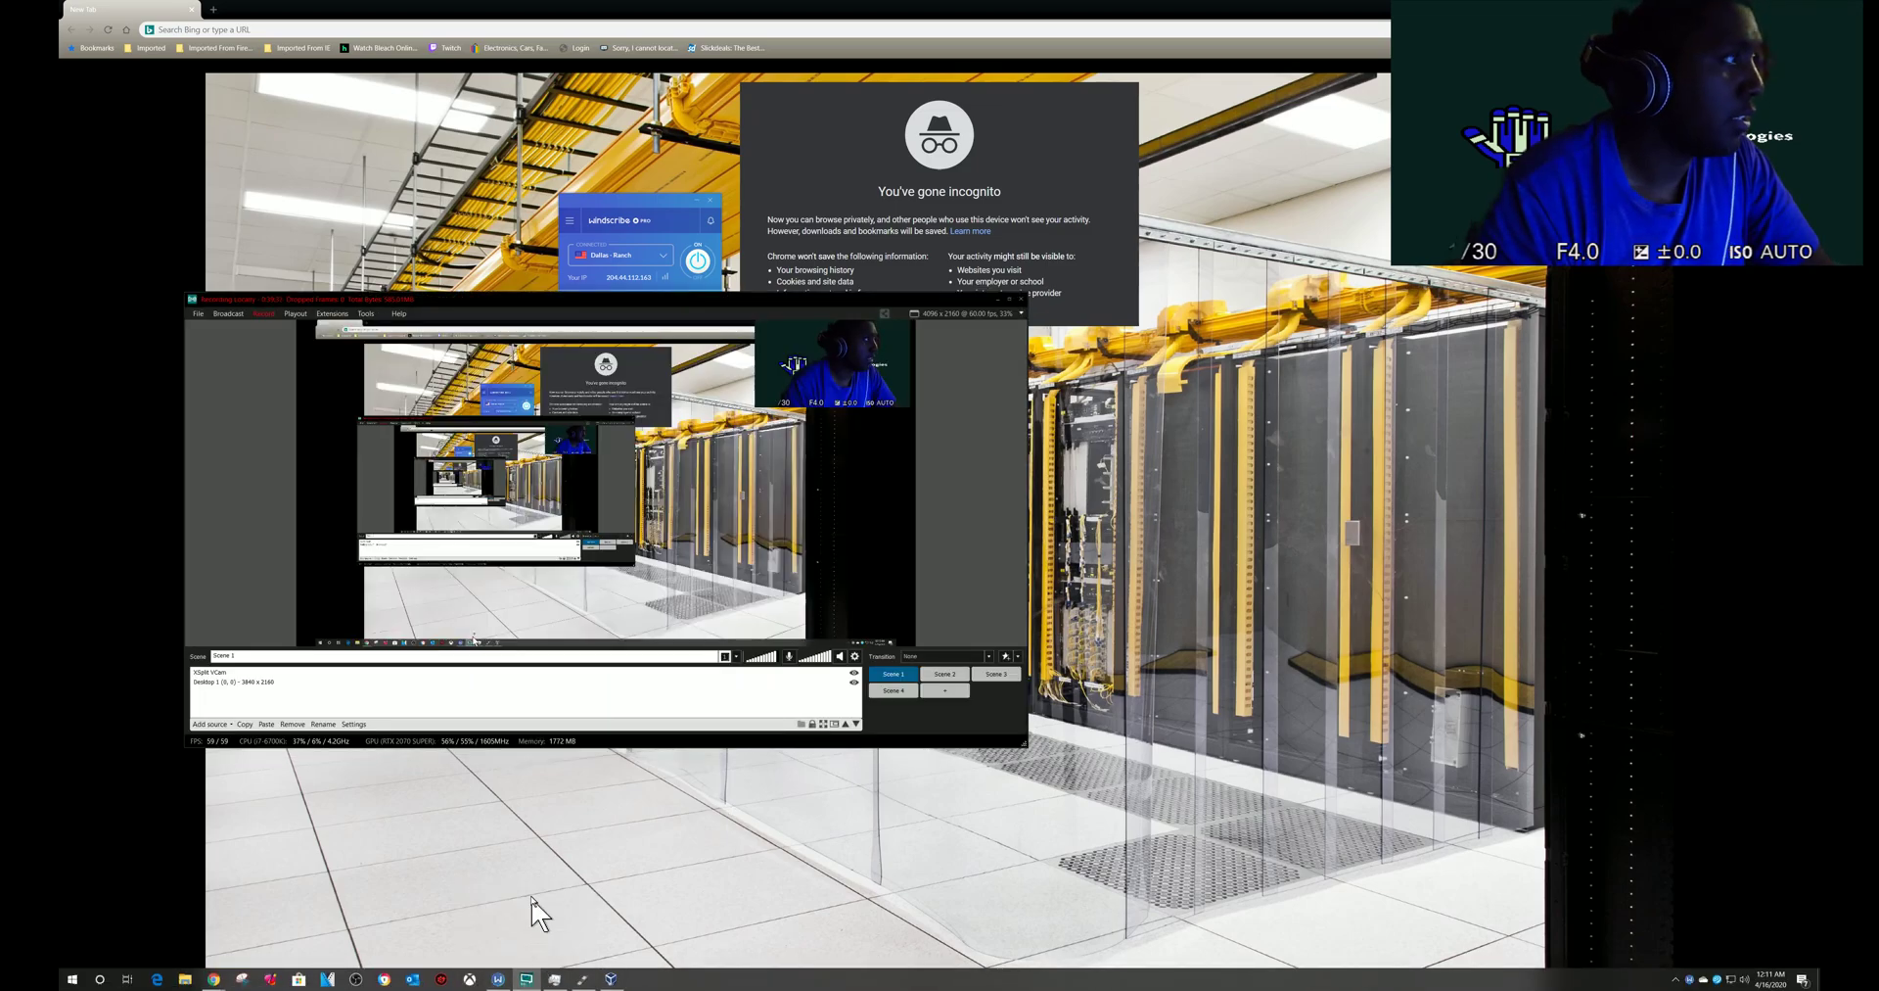